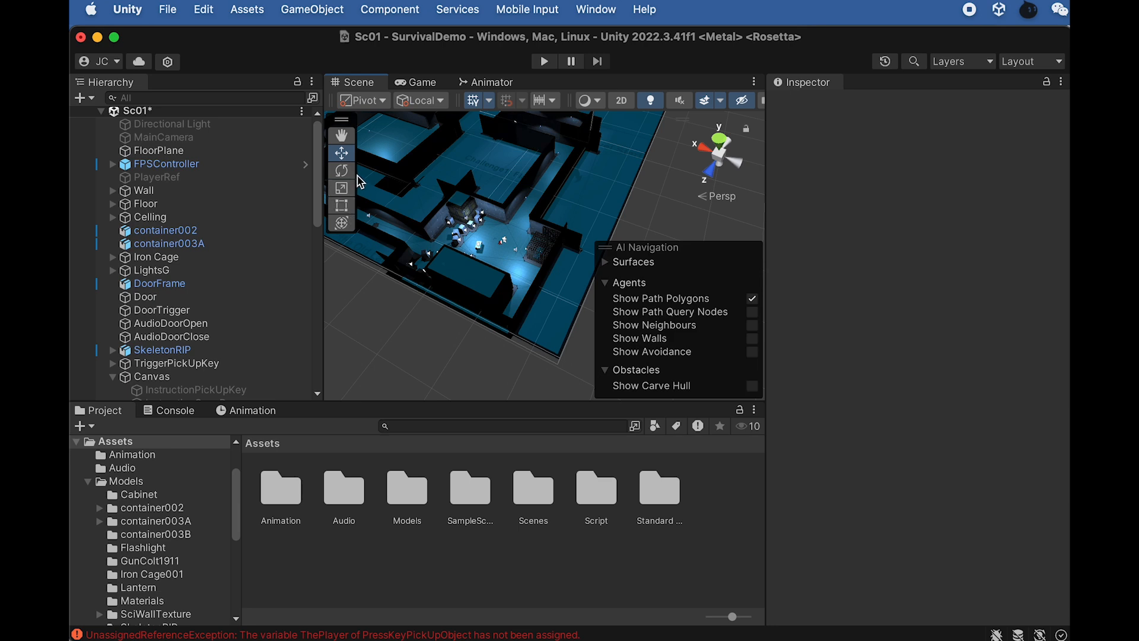
# Step: Switch to Finder and locate the Girl Model folder in the lecture project files
pyautogui.moveTo(440, 201); pyautogui.dragTo(369, 187, button='right')
pyautogui.moveTo(426, 190); pyautogui.dragTo(446, 262, button='middle')
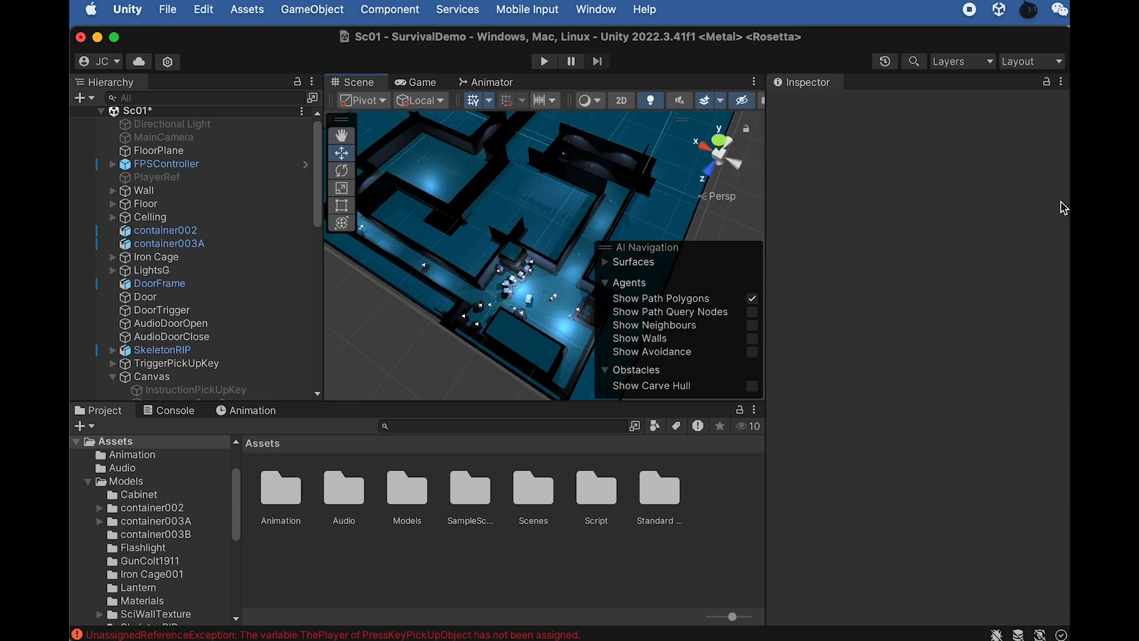
pyautogui.press('super+Tab')
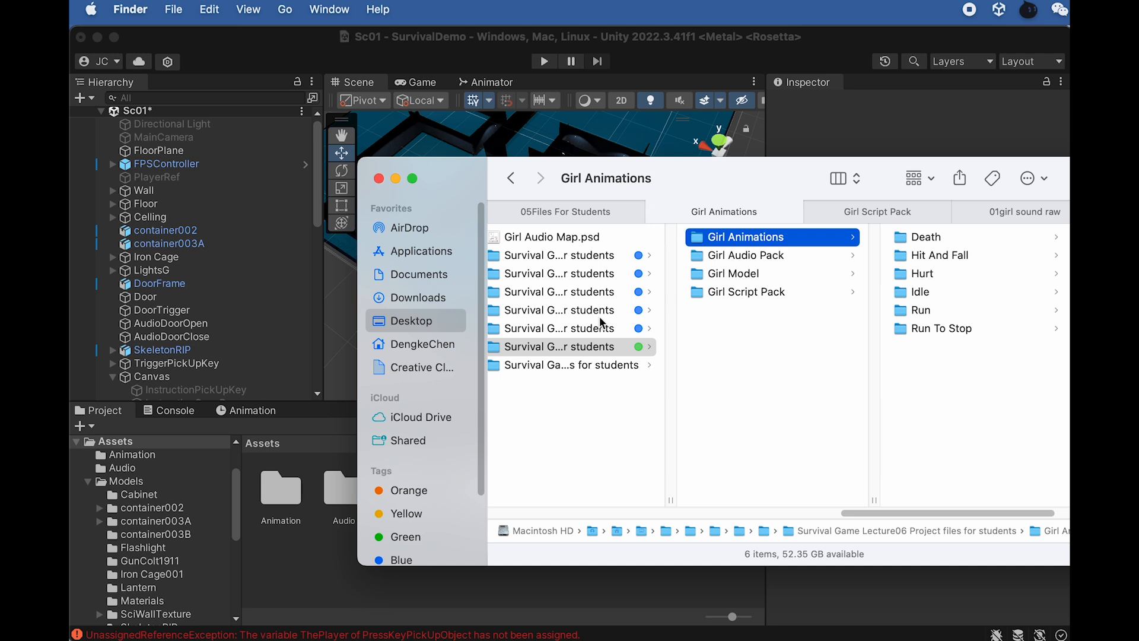
pyautogui.click(747, 274)
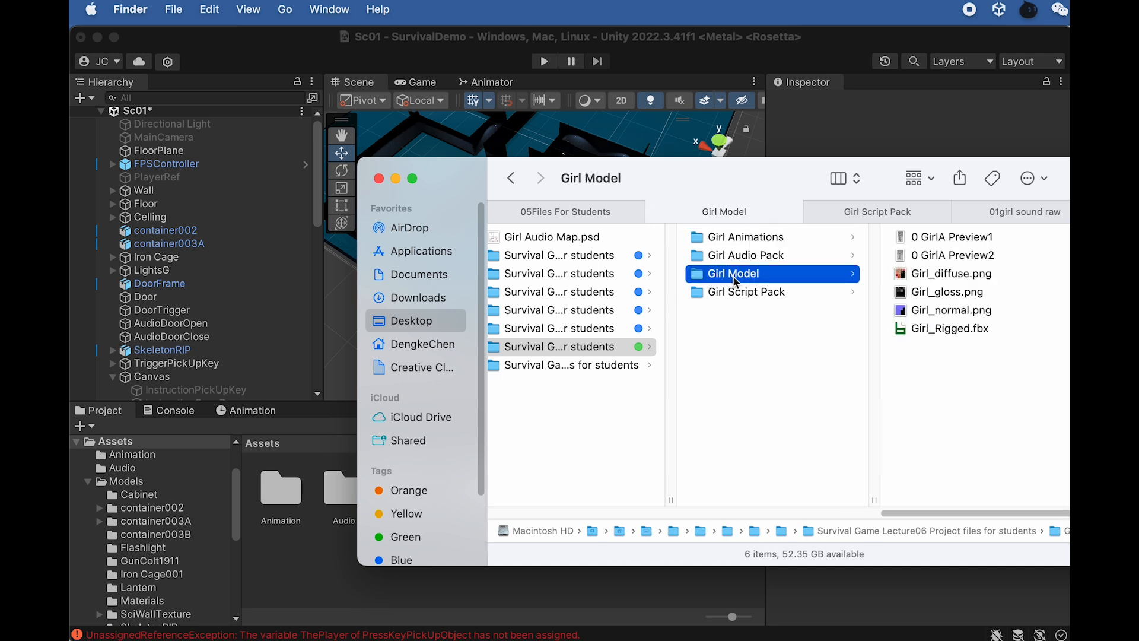
pyautogui.moveTo(788, 173); pyautogui.dragTo(879, 199)
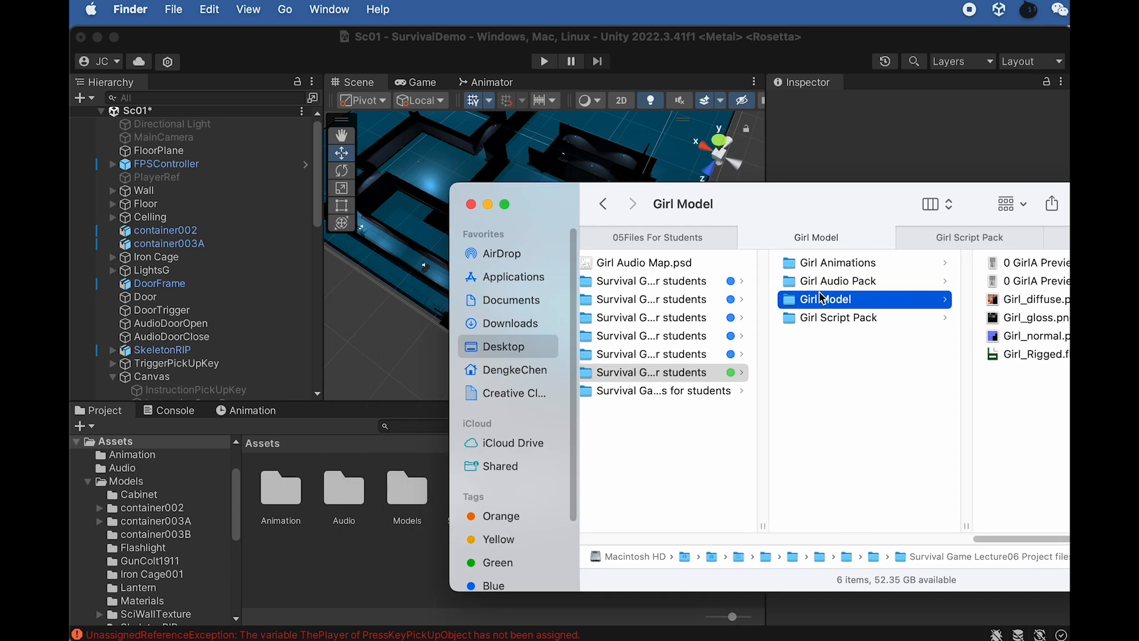
# Step: Create a folder named Girl inside the Unity project's Assets/Models folder
pyautogui.click(407, 509)
pyautogui.doubleClick(405, 504)
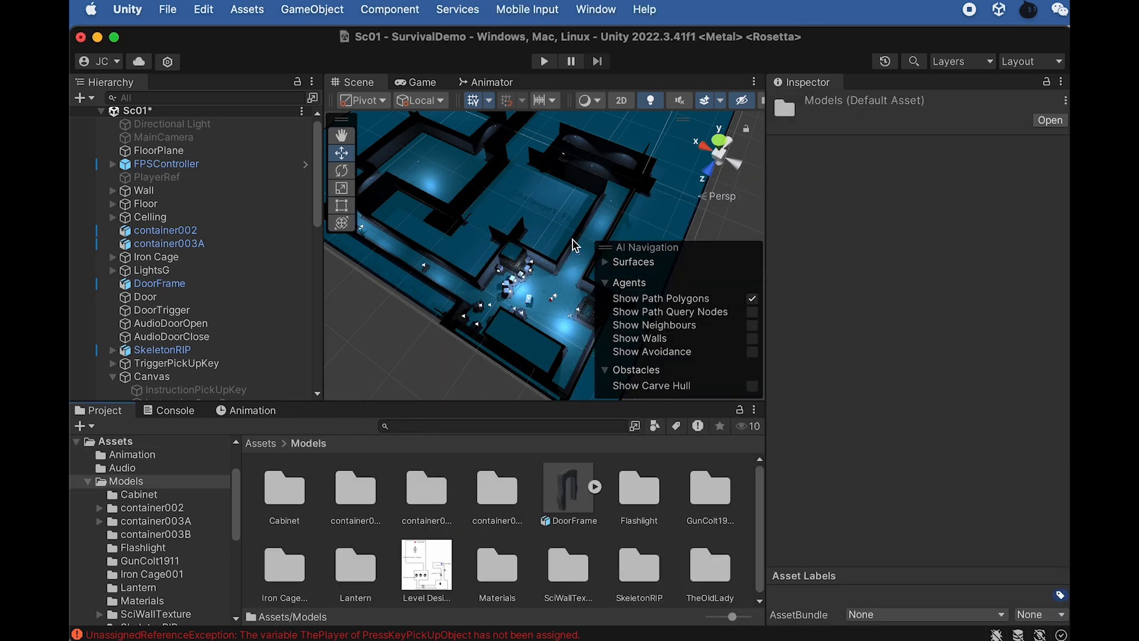
pyautogui.rightClick(608, 560)
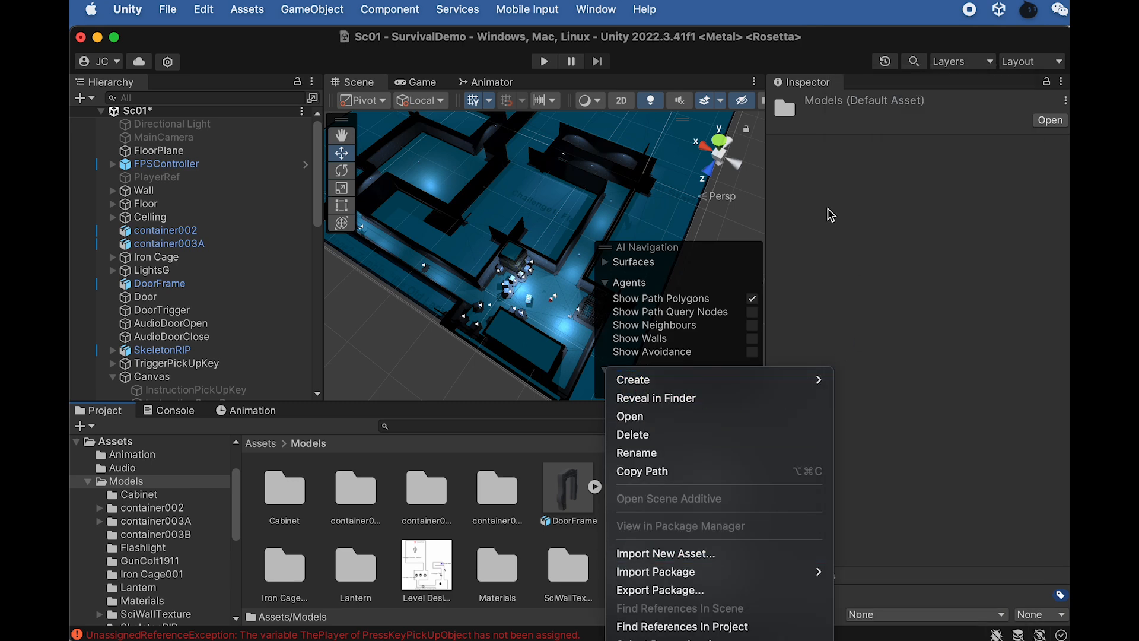
pyautogui.moveTo(766, 386)
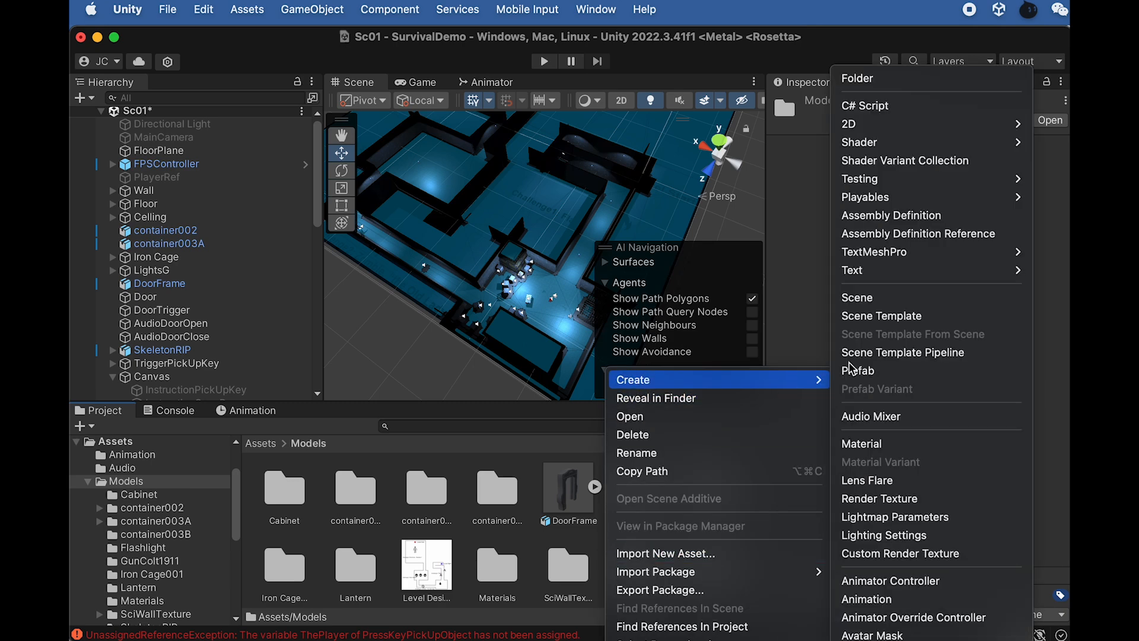
pyautogui.click(858, 79)
pyautogui.write('Girl')
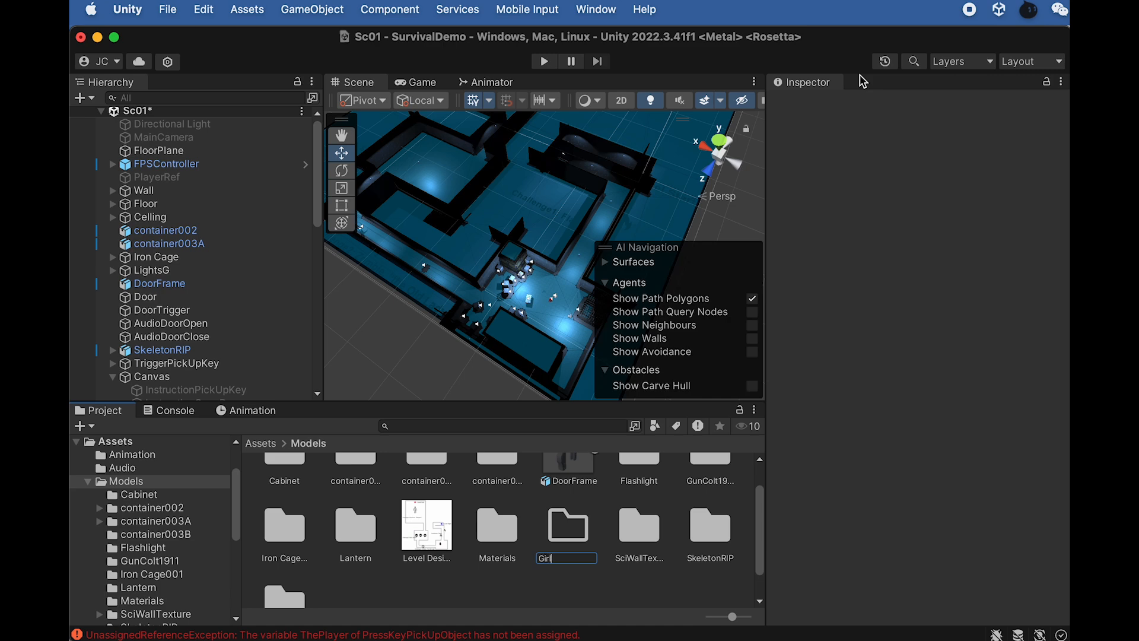
pyautogui.press('Return')
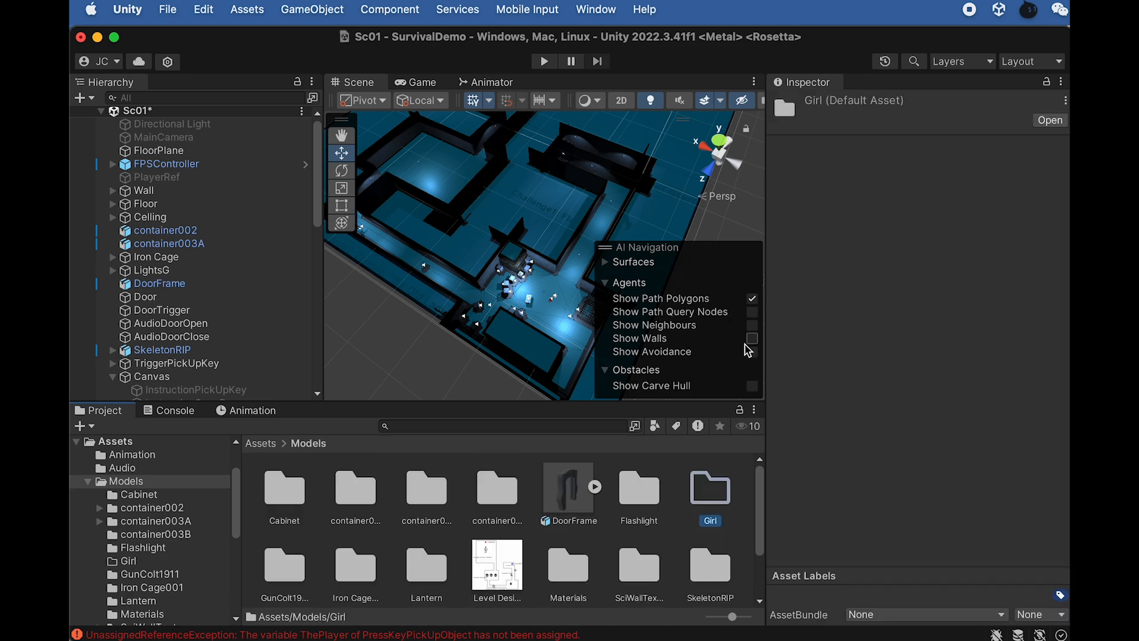
# Step: Import the Girl Model folder from Finder into the project's empty Girl folder
pyautogui.doubleClick(717, 495)
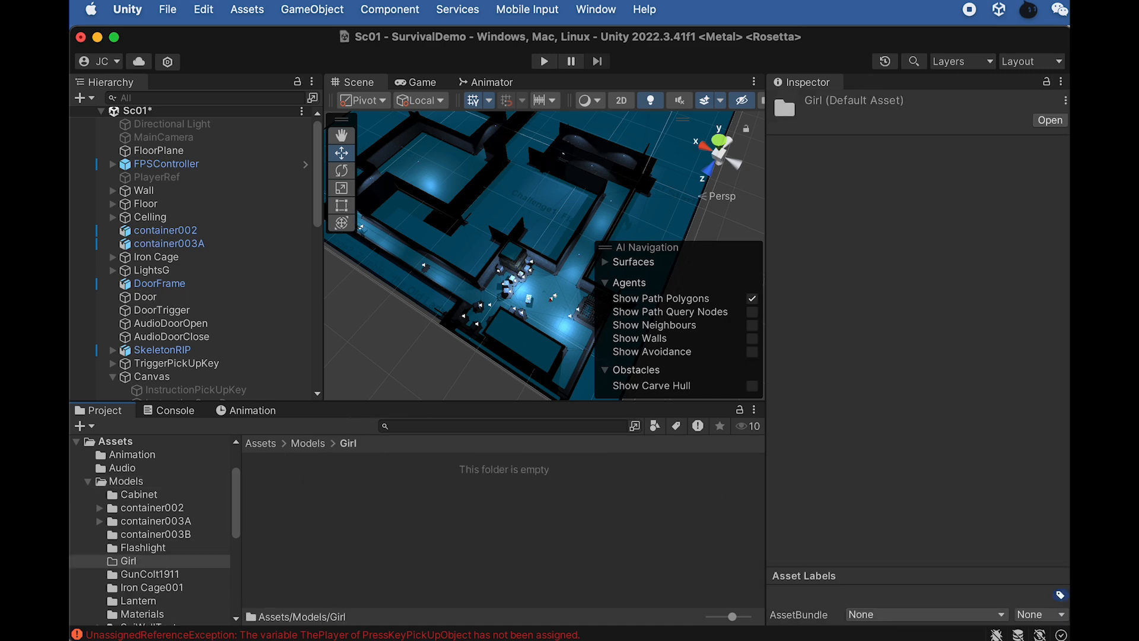
pyautogui.press('super+Tab')
pyautogui.moveTo(816, 307); pyautogui.dragTo(348, 463)
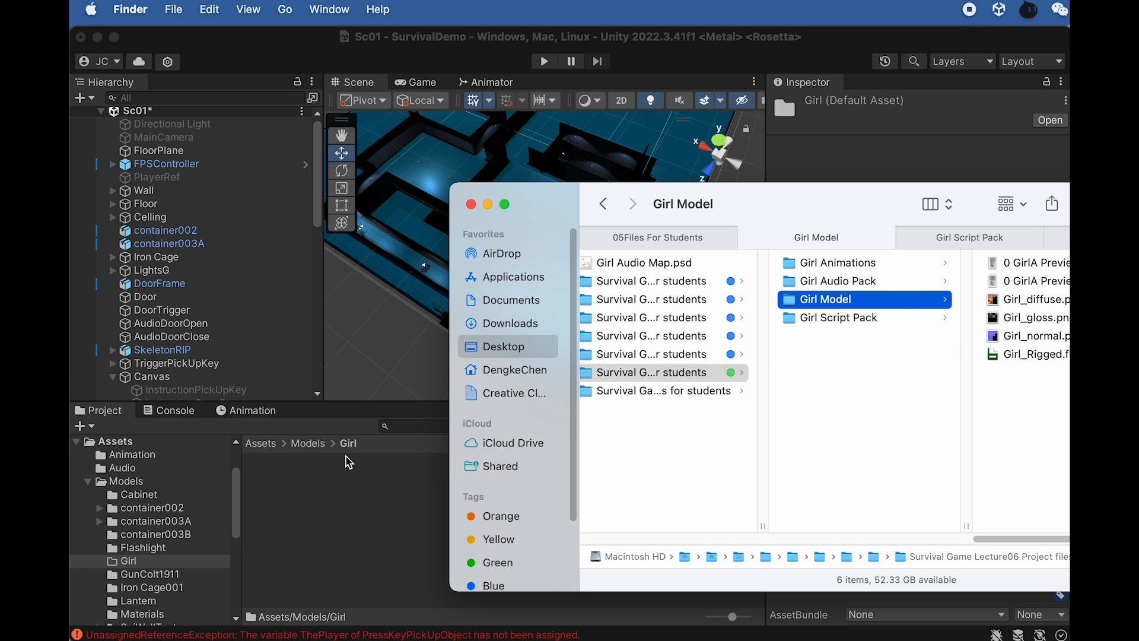
pyautogui.click(347, 487)
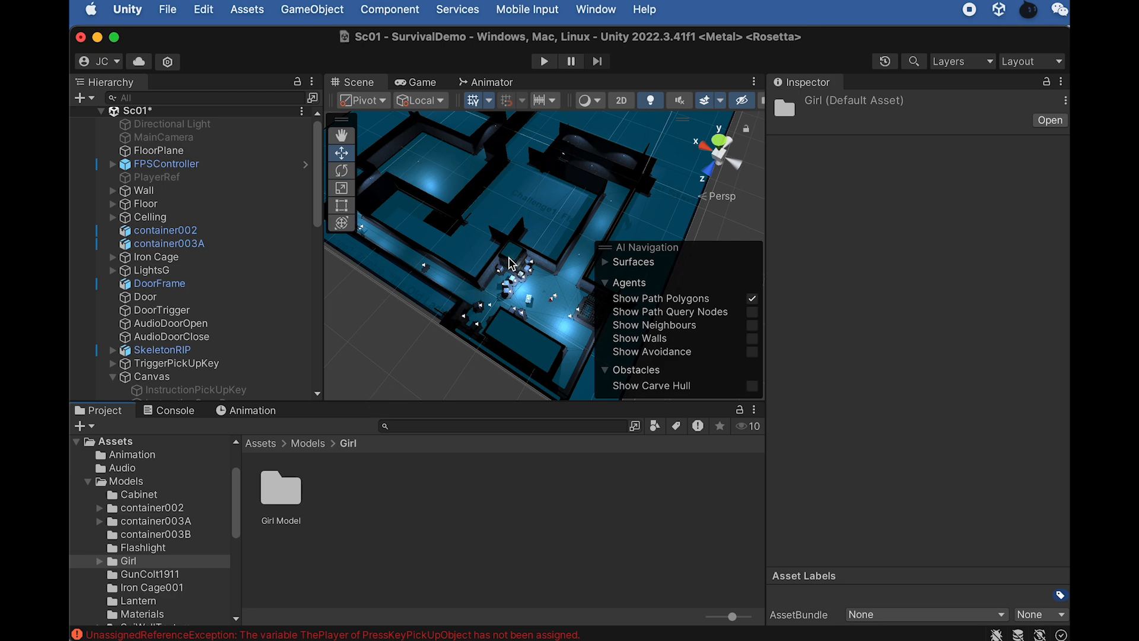
# Step: Place the Girl_Rigged model from the Girl Model folder on the floor beside the iron cage in the scene
pyautogui.scroll(2, 583, 267)
pyautogui.moveTo(542, 291); pyautogui.dragTo(482, 314, button='right')
pyautogui.doubleClick(280, 486)
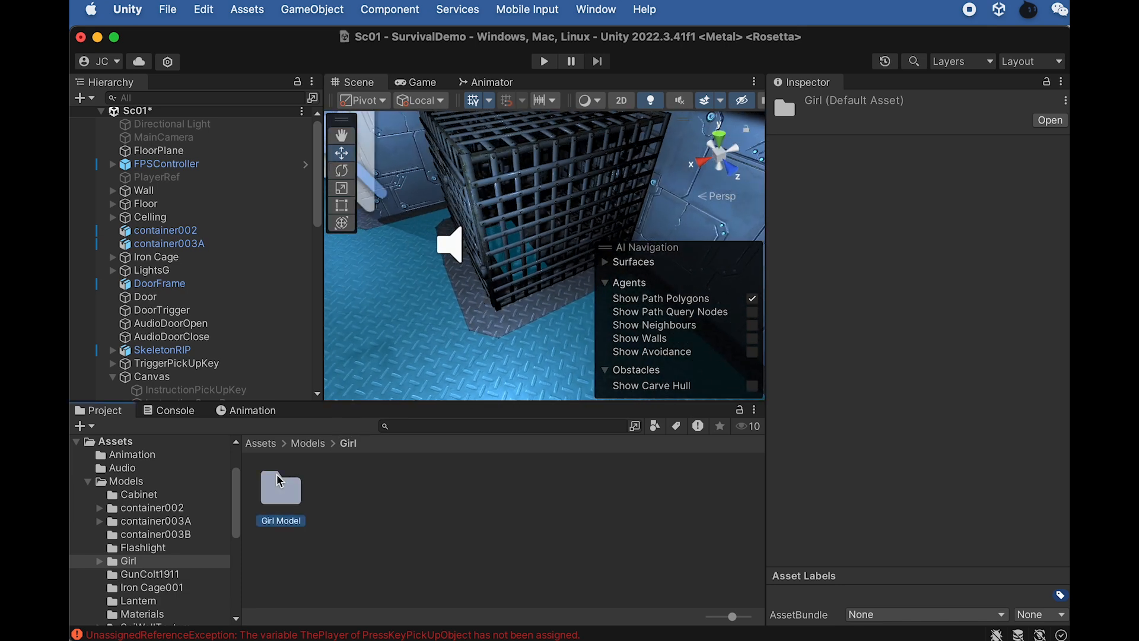
pyautogui.moveTo(586, 497); pyautogui.dragTo(451, 306)
pyautogui.scroll(-10, 442, 311)
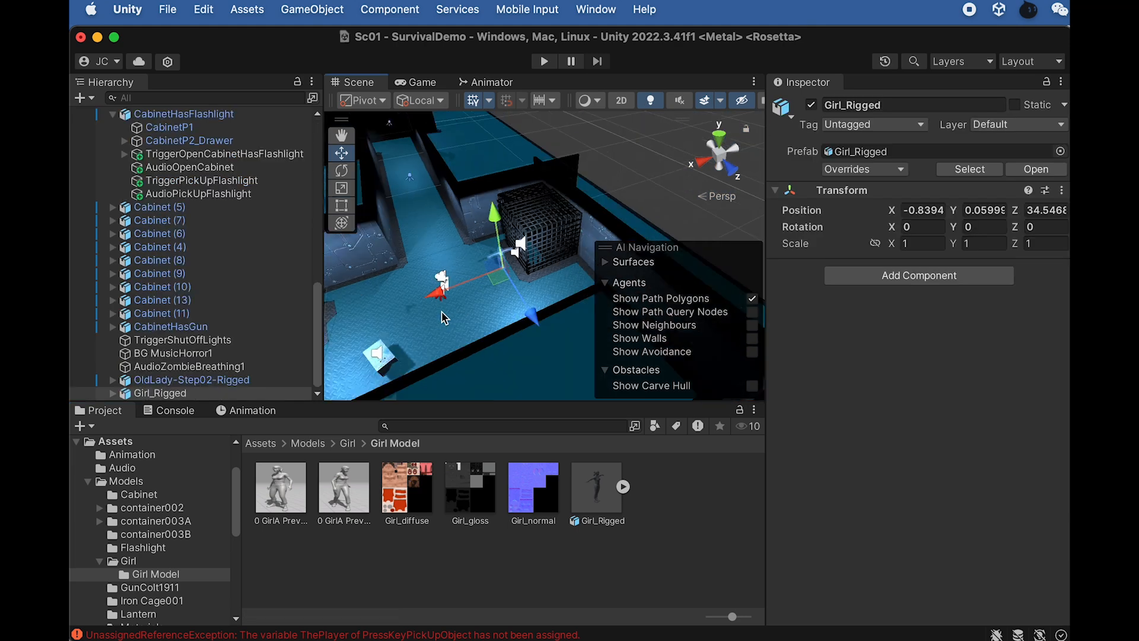
pyautogui.scroll(10, 481, 263)
pyautogui.moveTo(475, 279); pyautogui.dragTo(503, 277, button='right')
pyautogui.moveTo(503, 277); pyautogui.dragTo(482, 253, button='middle')
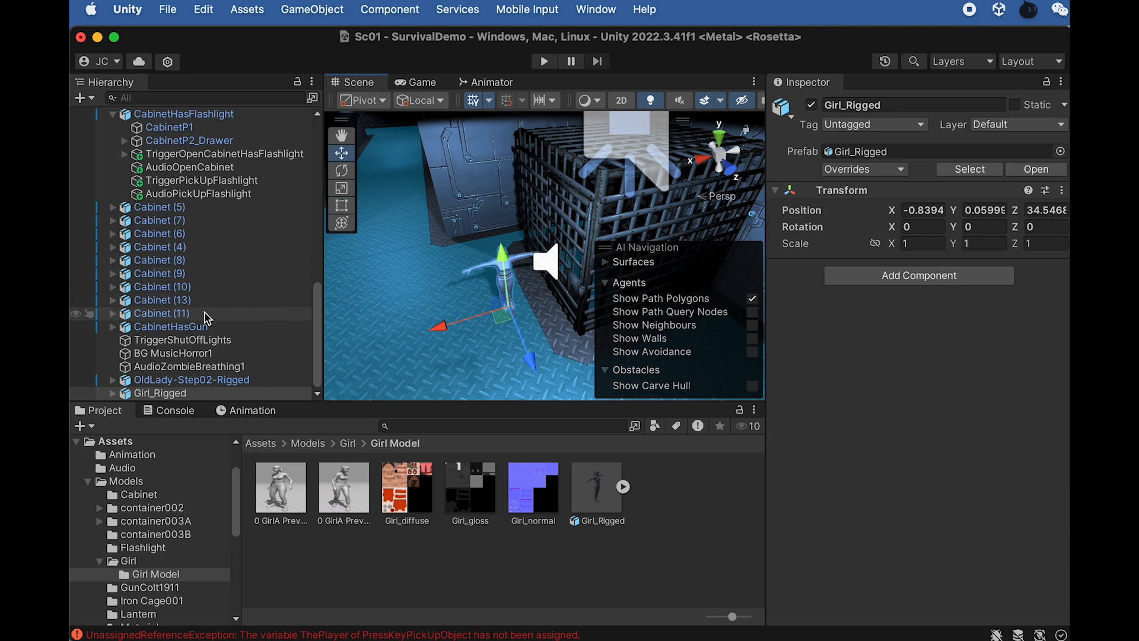
# Step: Activate the PlayerRef object in the scene
pyautogui.scroll(5, 210, 285)
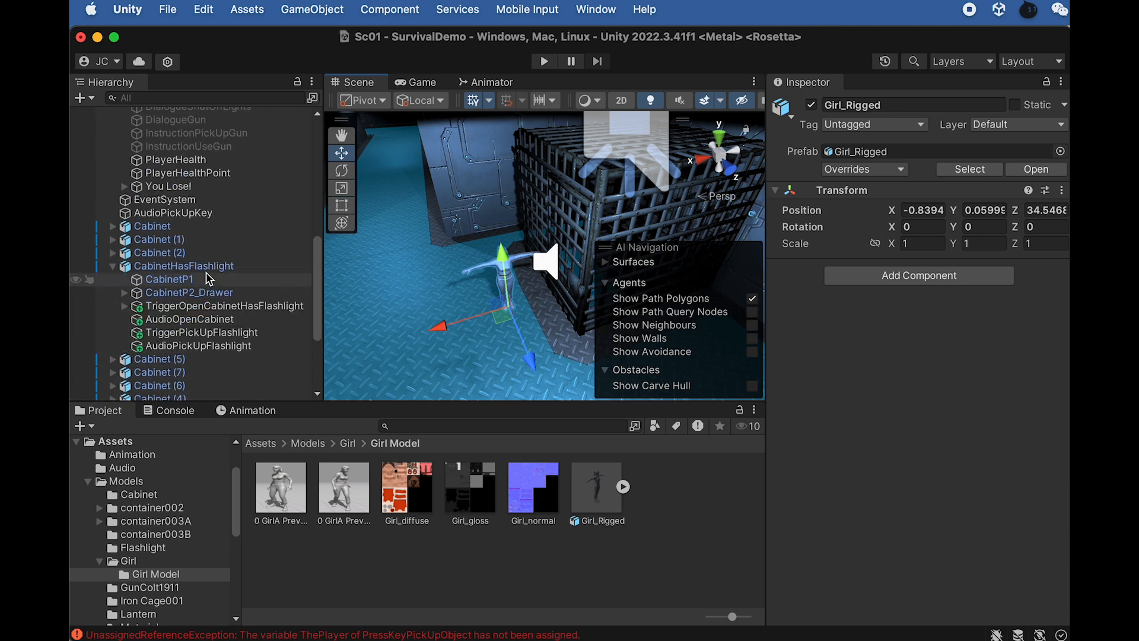
pyautogui.scroll(6, 197, 219)
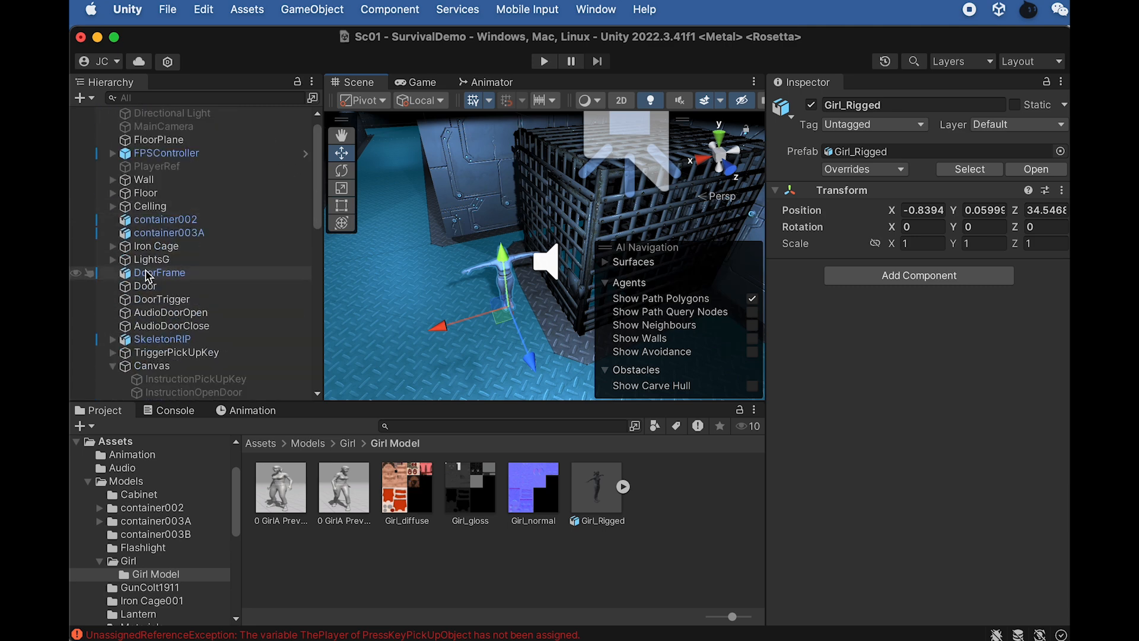
pyautogui.scroll(1, 216, 236)
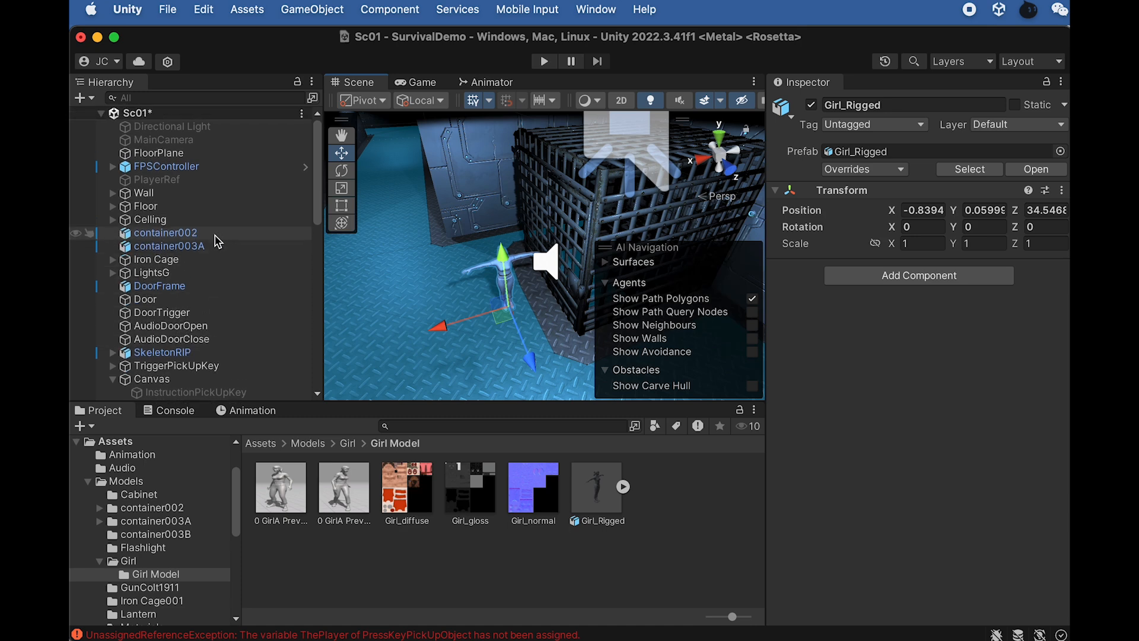
pyautogui.click(172, 180)
pyautogui.scroll(-10, 385, 229)
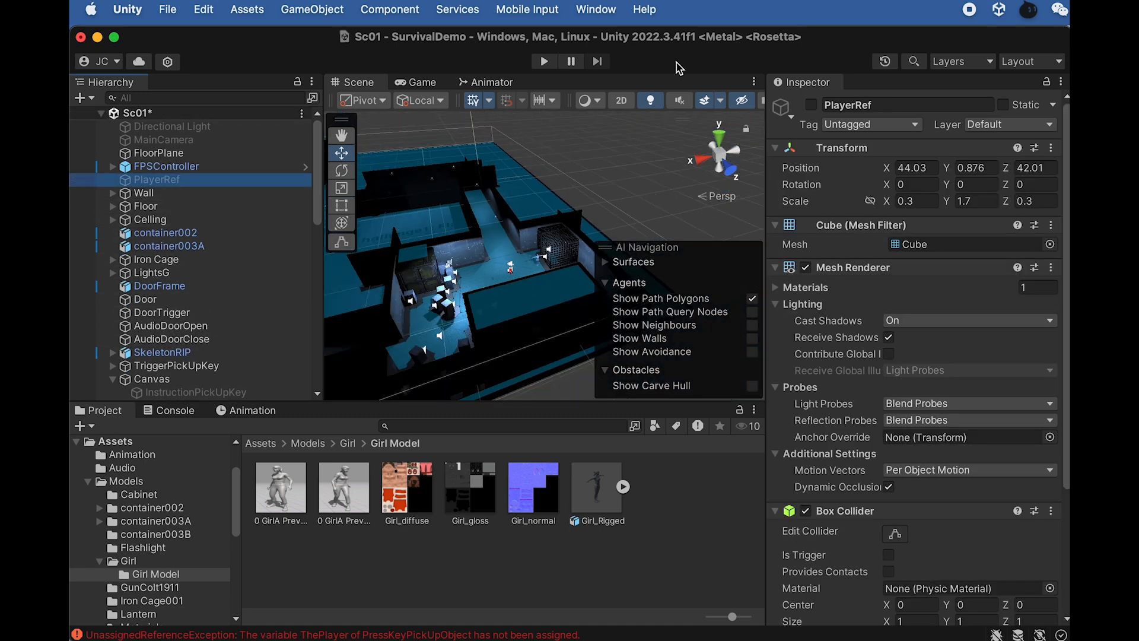
pyautogui.click(811, 105)
pyautogui.scroll(-5, 450, 305)
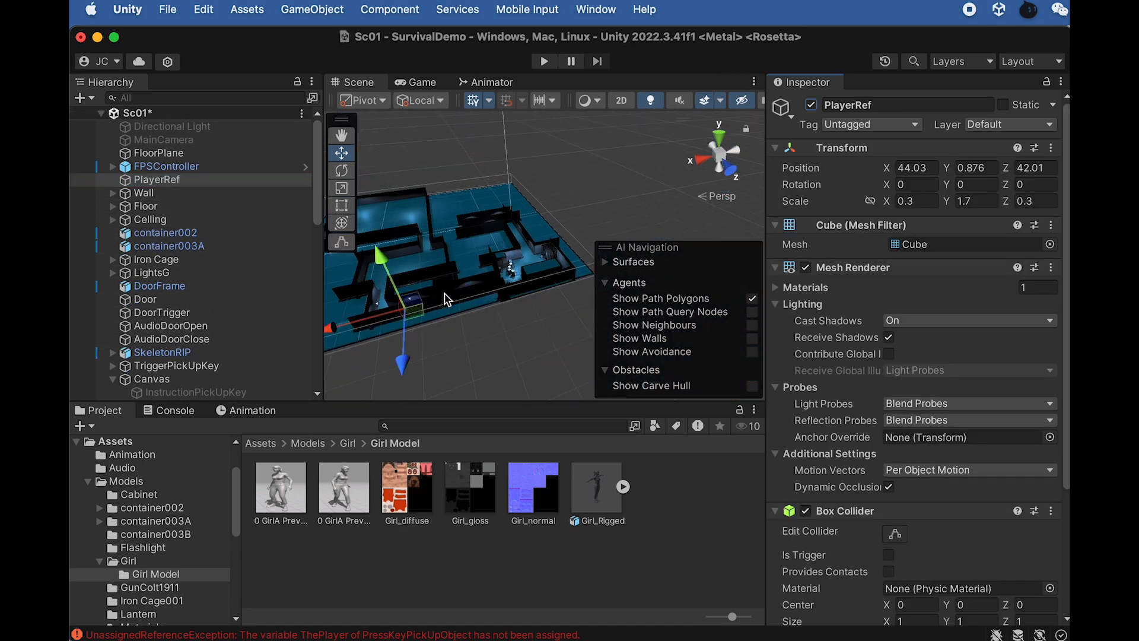
# Step: Move PlayerRef beside the girl to about X -1.3, Z 34.4 as a height comparison, and deactivate it
pyautogui.moveTo(322, 321); pyautogui.dragTo(519, 160)
pyautogui.press('f')
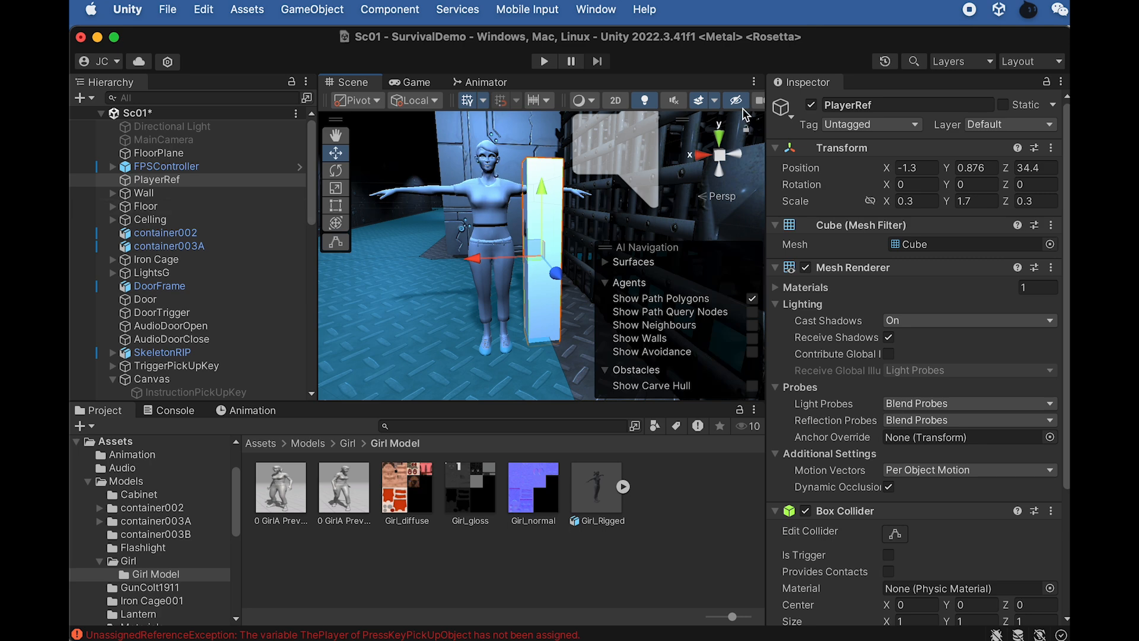
pyautogui.click(811, 104)
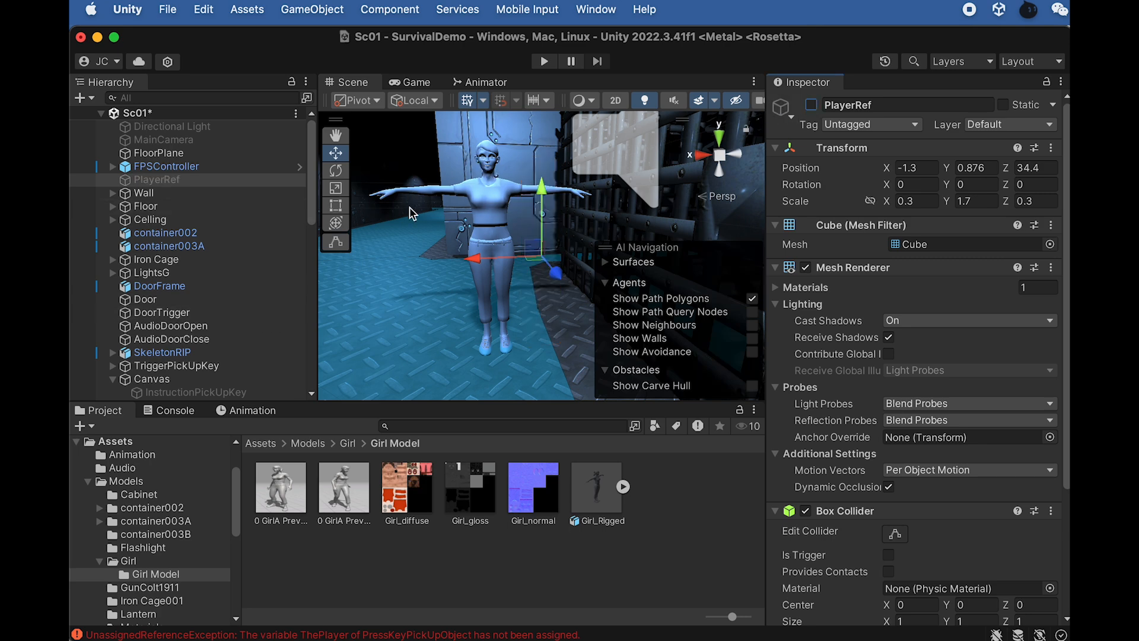
# Step: Create a new material named GirlM in the Girl Model folder
pyautogui.scroll(-10, 220, 356)
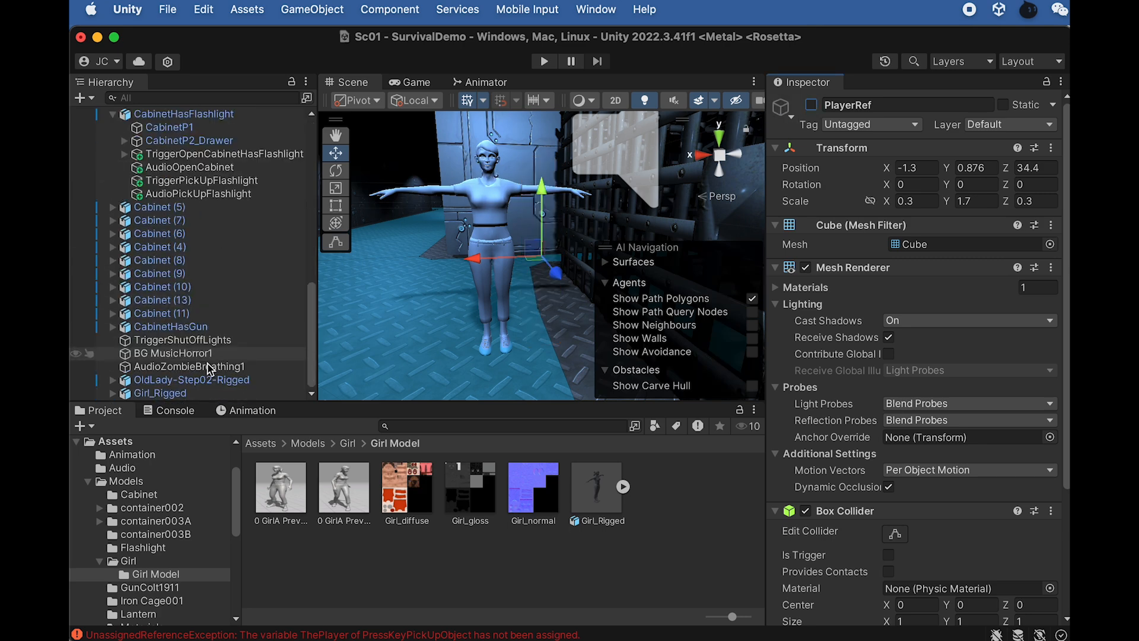
pyautogui.click(196, 394)
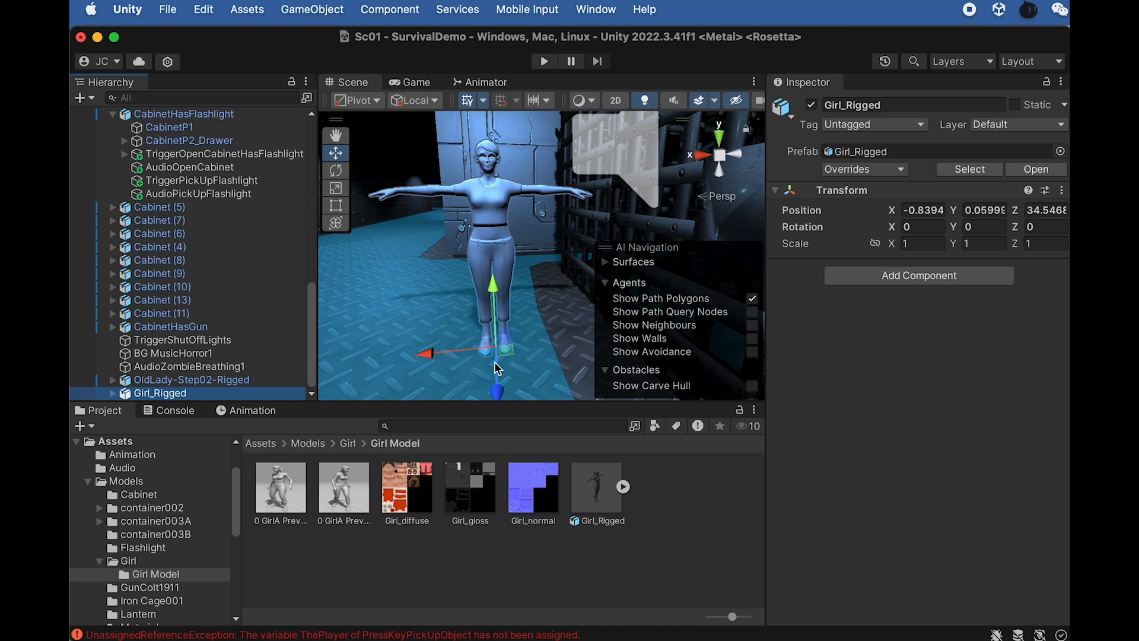
pyautogui.rightClick(539, 569)
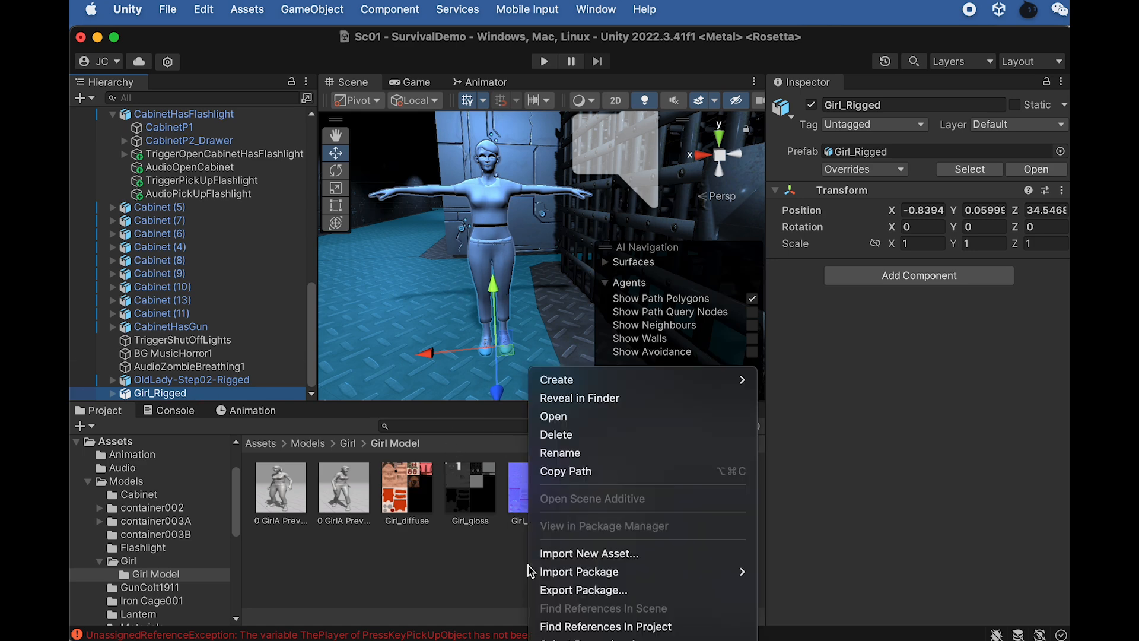
pyautogui.moveTo(599, 379)
pyautogui.click(792, 444)
pyautogui.write('GirlM')
pyautogui.press('Return')
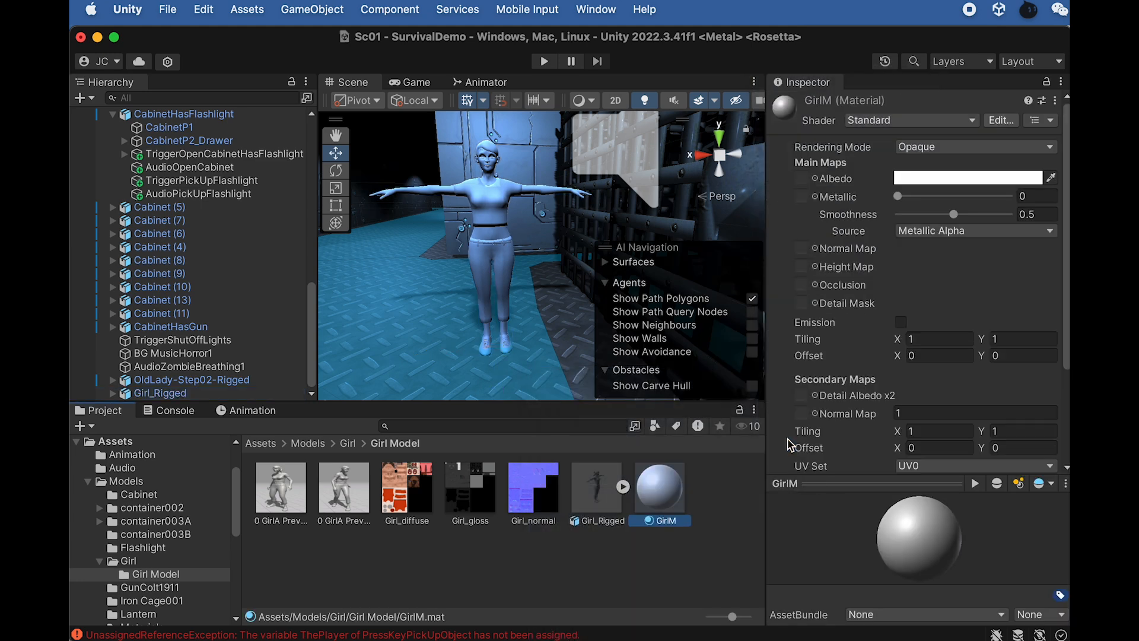
# Step: Assign Girl_diffuse as GirlM's albedo and Girl_normal as its normal map, marking the texture as a normal map
pyautogui.moveTo(407, 486); pyautogui.dragTo(801, 179)
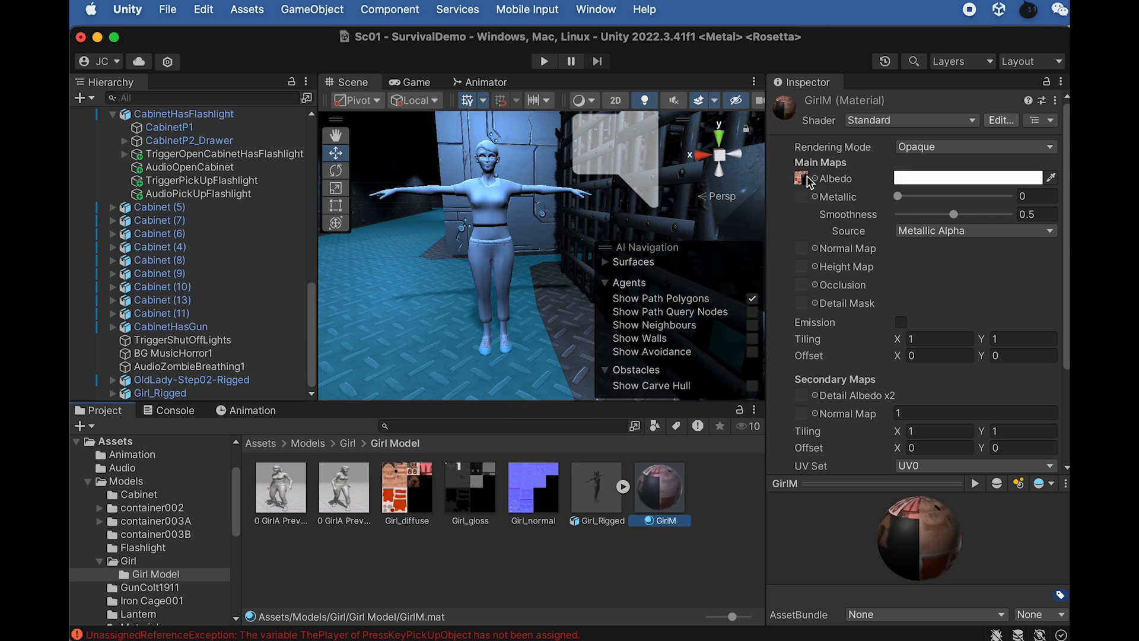
pyautogui.moveTo(533, 486); pyautogui.dragTo(807, 249)
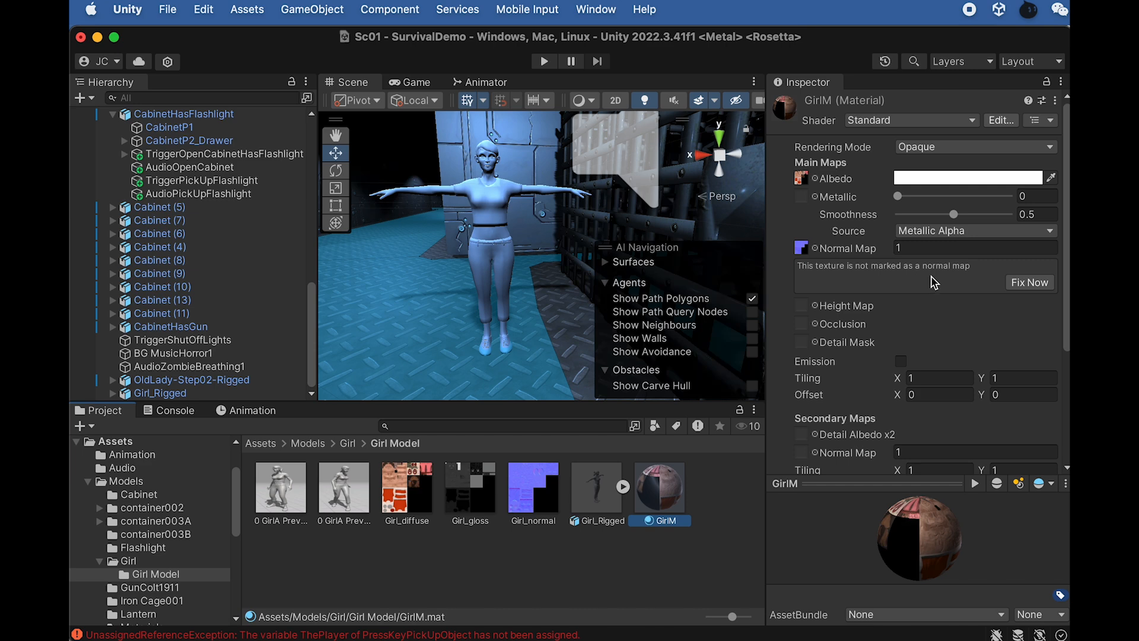
pyautogui.click(1004, 284)
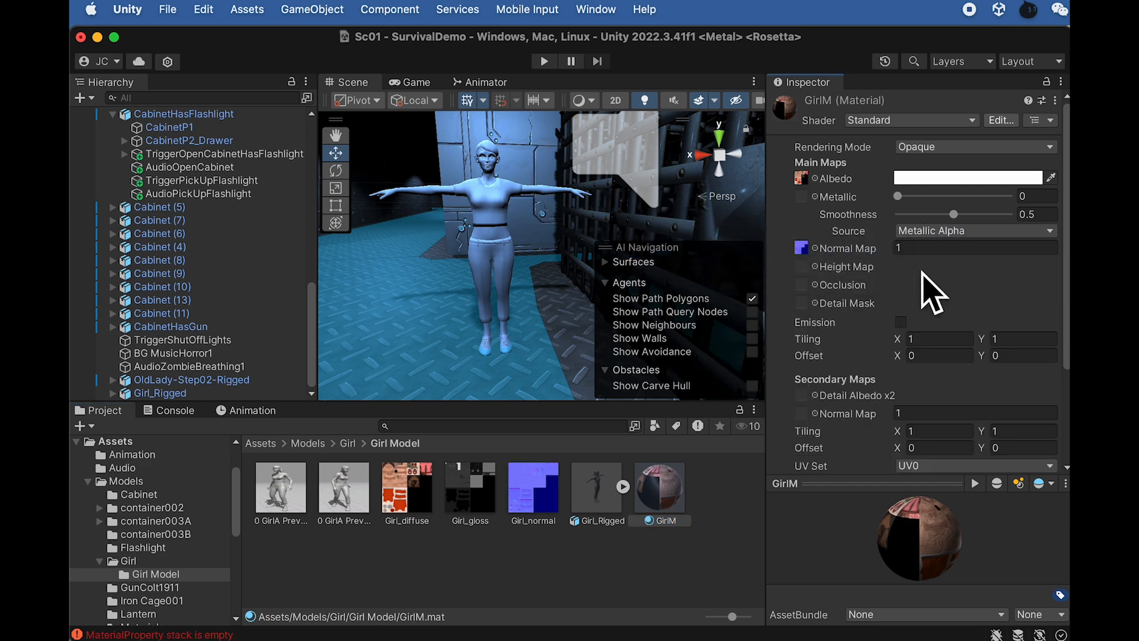
# Step: Apply the GirlM material to the girl's shirt, skin, trousers and shoes
pyautogui.moveTo(671, 493); pyautogui.dragTo(486, 189)
pyautogui.scroll(2, 480, 189)
pyautogui.scroll(3, 480, 196)
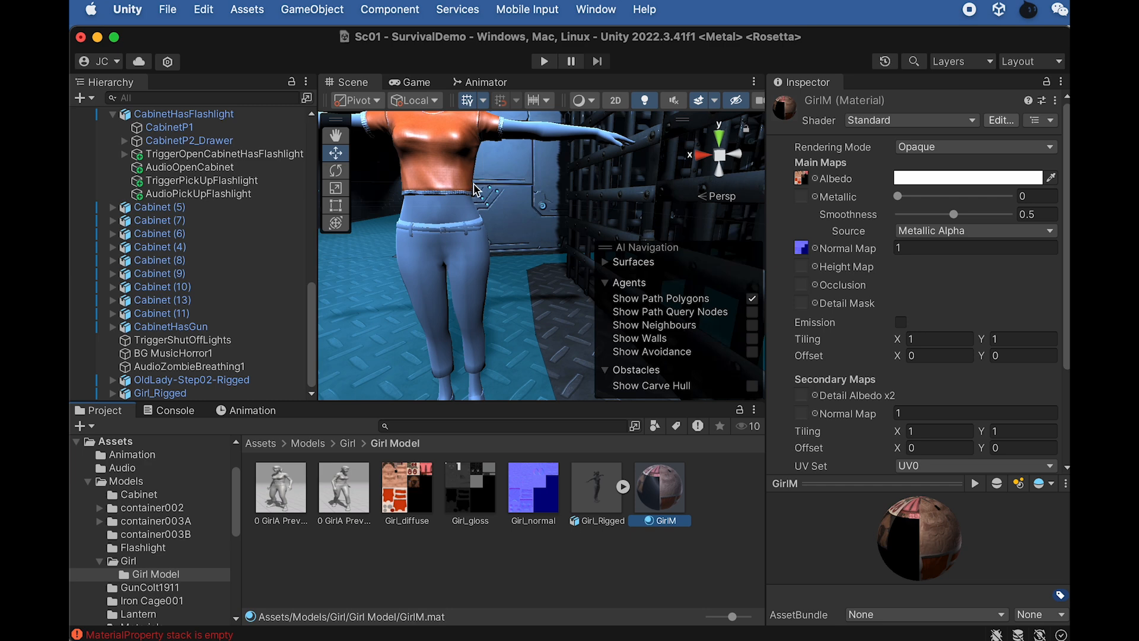
pyautogui.moveTo(640, 472); pyautogui.dragTo(509, 330)
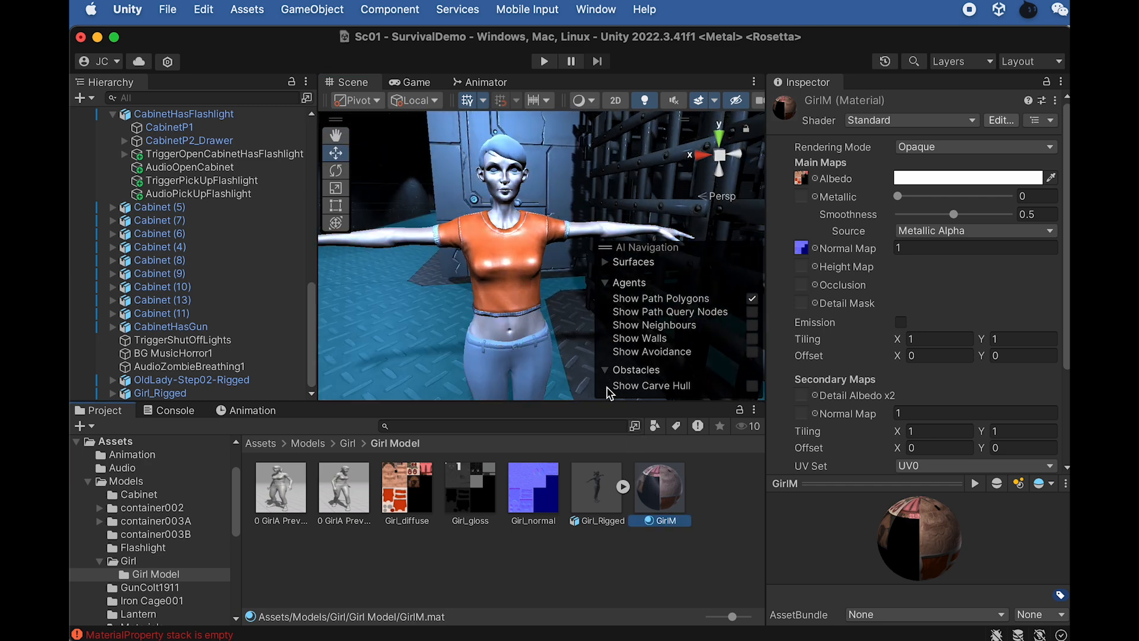
pyautogui.moveTo(520, 319); pyautogui.dragTo(521, 266, button='middle')
pyautogui.moveTo(658, 488); pyautogui.dragTo(546, 356)
pyautogui.moveTo(546, 356); pyautogui.dragTo(584, 390, button='middle')
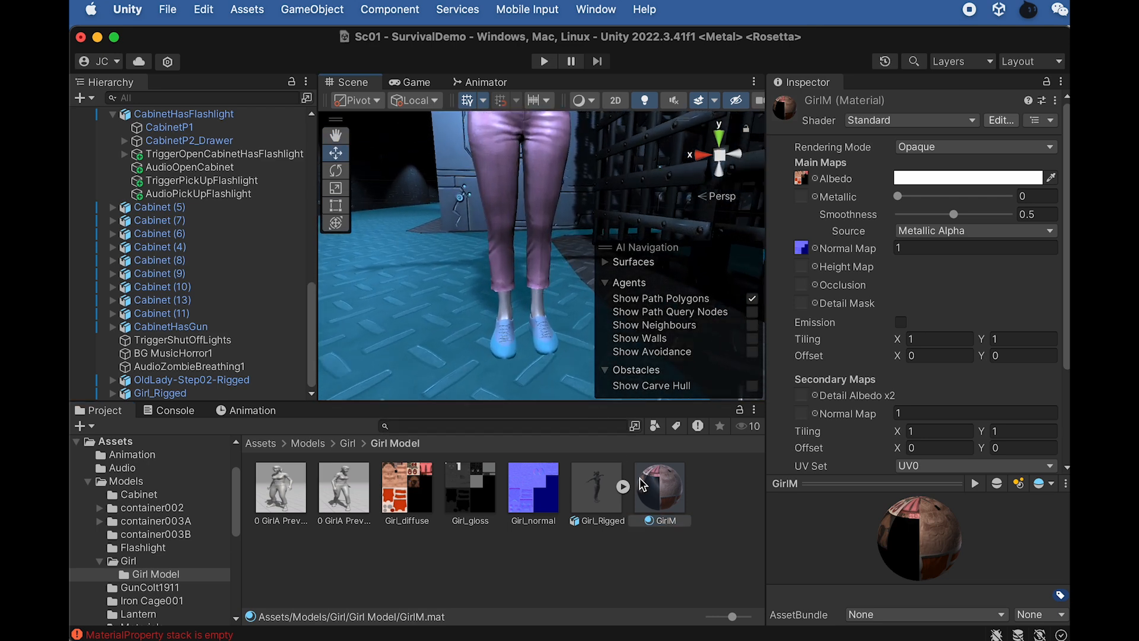
pyautogui.moveTo(642, 484); pyautogui.dragTo(544, 335)
# Step: Apply the GirlM material to the girl's eyes and hair
pyautogui.moveTo(569, 228); pyautogui.dragTo(574, 407, button='middle')
pyautogui.moveTo(557, 255); pyautogui.dragTo(531, 392, button='middle')
pyautogui.scroll(3, 514, 267)
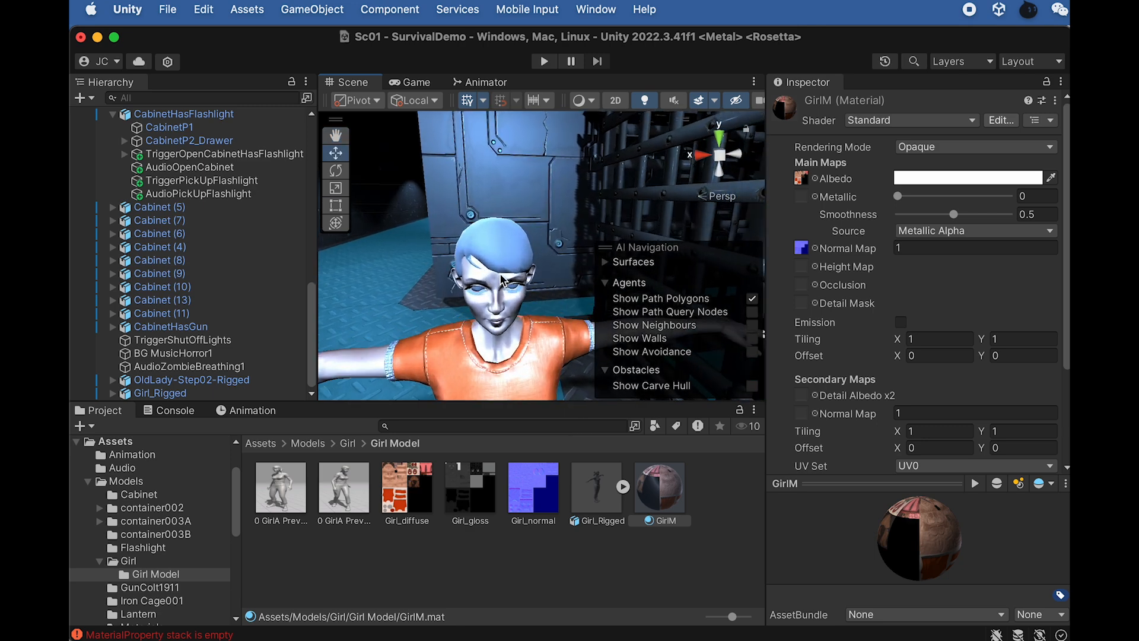
pyautogui.scroll(3, 571, 267)
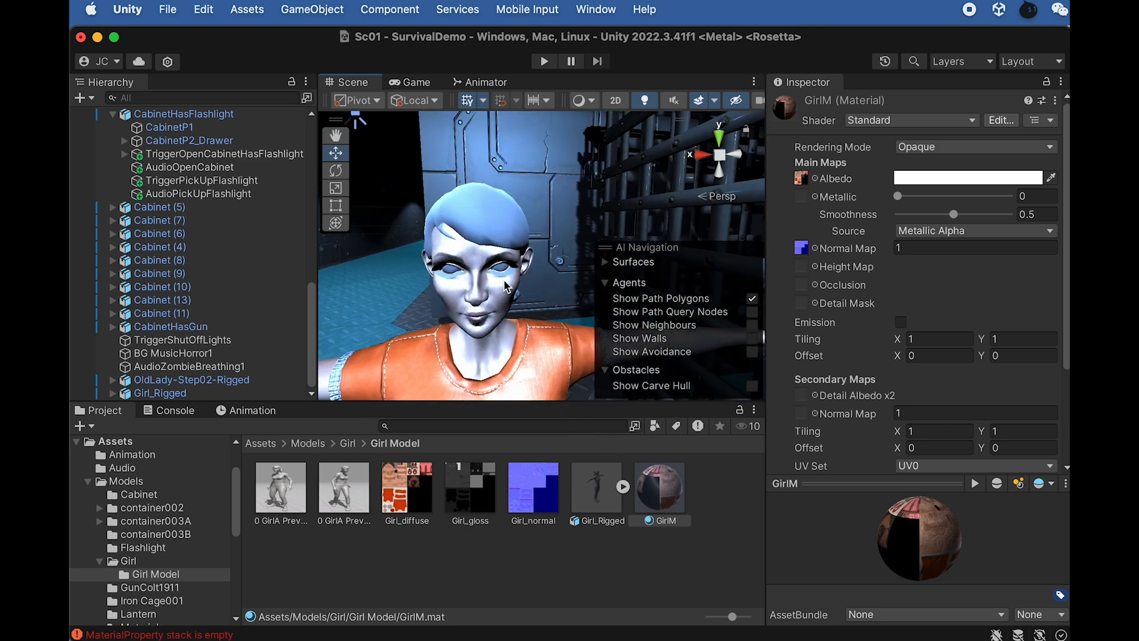
pyautogui.moveTo(658, 493); pyautogui.dragTo(505, 267)
pyautogui.scroll(2, 506, 270)
pyautogui.moveTo(658, 489); pyautogui.dragTo(483, 277)
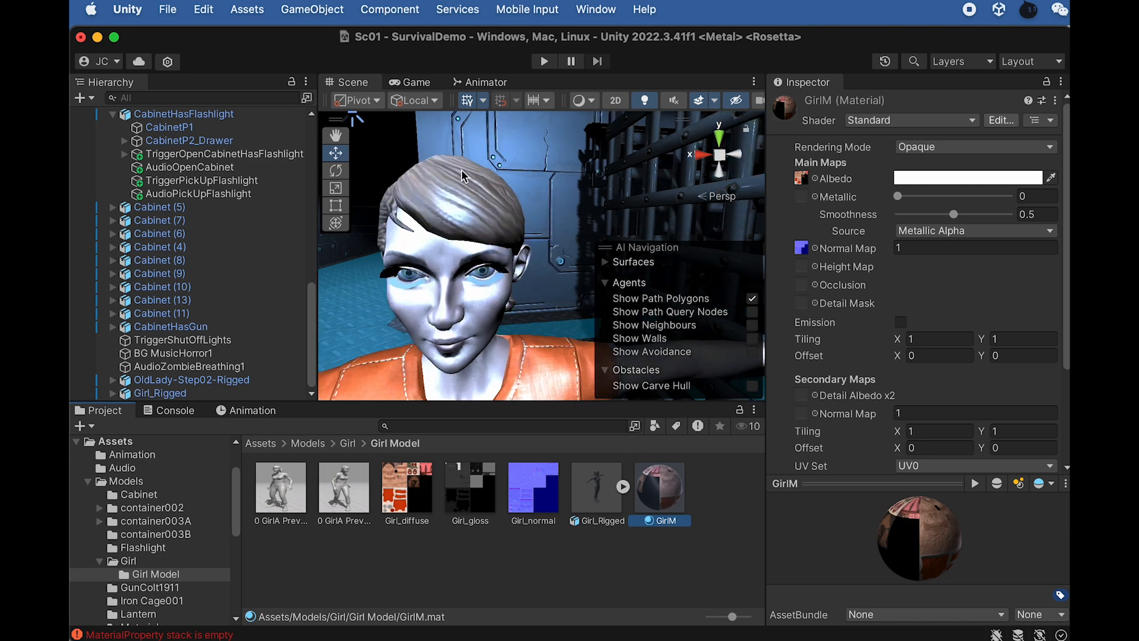
# Step: Apply the GirlM material to the girl's eyelashes
pyautogui.scroll(2, 484, 282)
pyautogui.moveTo(661, 496); pyautogui.dragTo(468, 292)
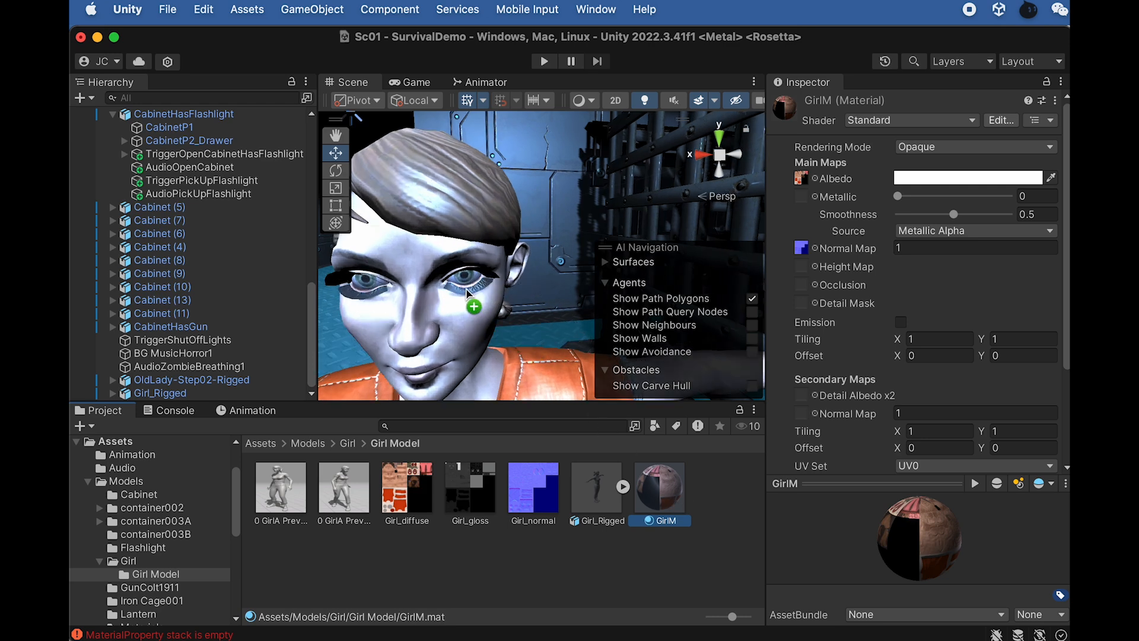
# Step: Create a new material named GirlEyeleshesM in the Girl Model folder
pyautogui.rightClick(566, 547)
pyautogui.moveTo(778, 380)
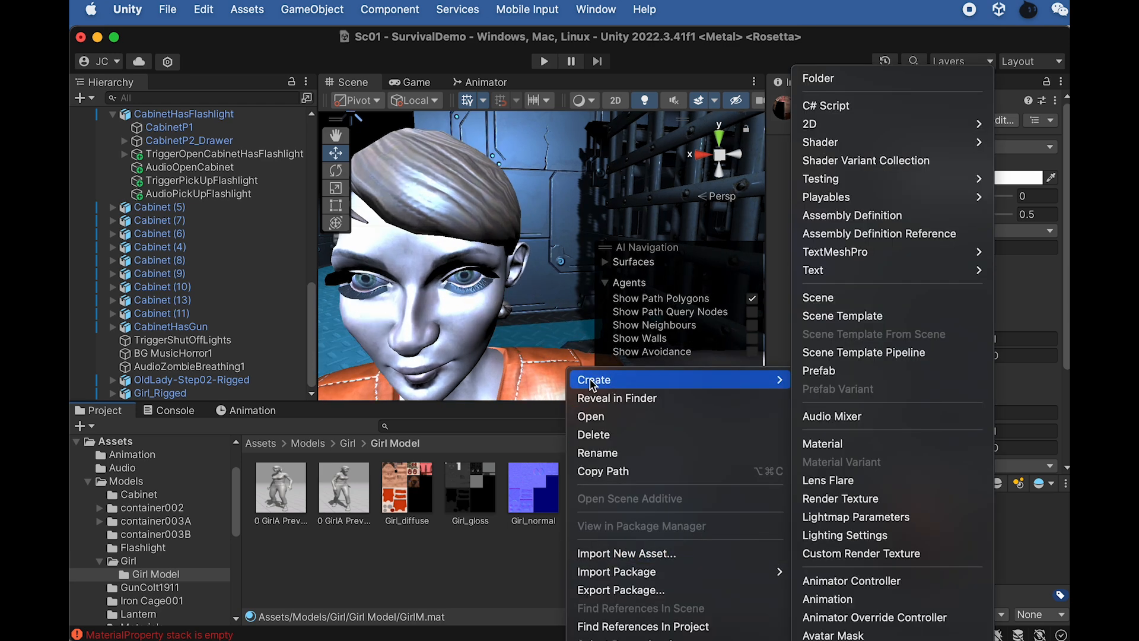
pyautogui.click(837, 444)
pyautogui.write('GirlE')
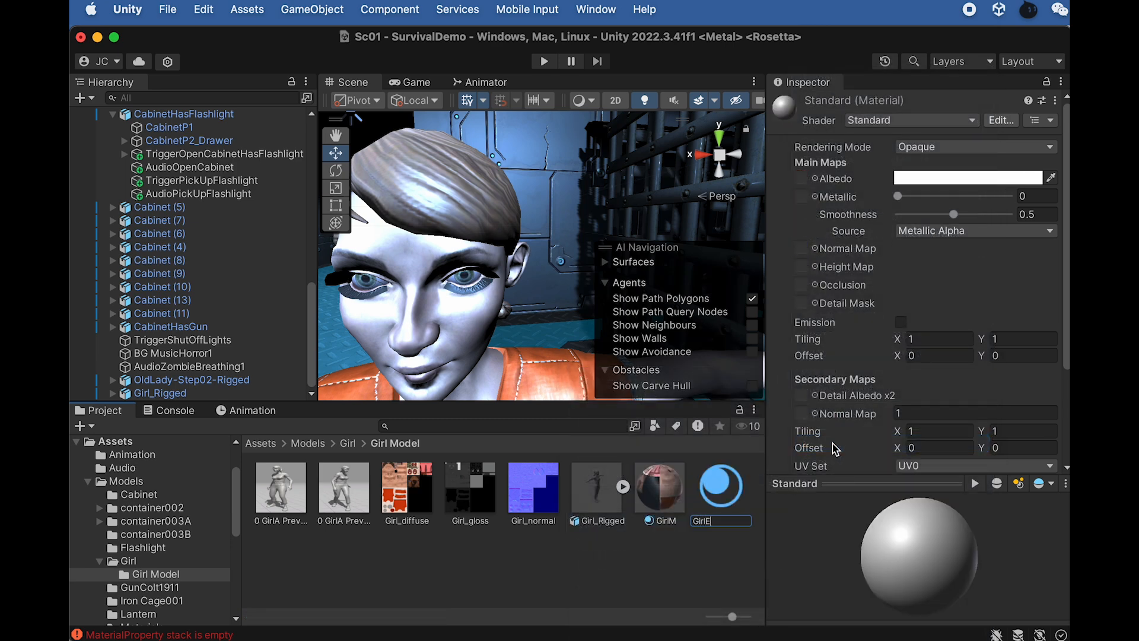
pyautogui.write('yeleshesM')
pyautogui.press('Return')
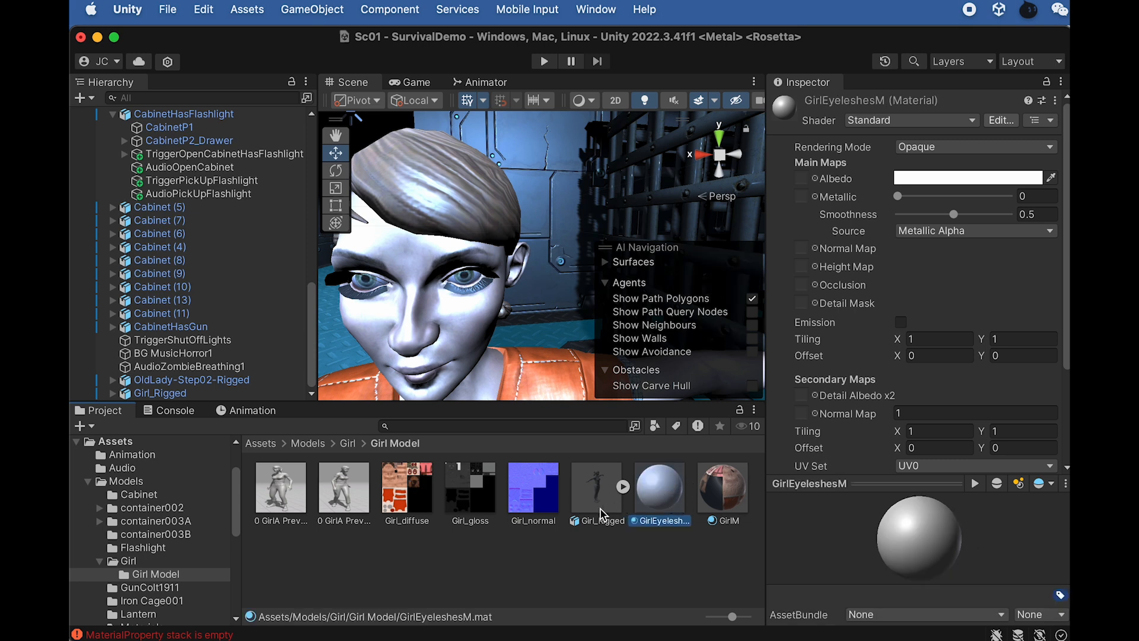
# Step: Assign Girl_diffuse as the albedo of GirlEyeleshesM and set its shader to Legacy Shaders/Transparent/Diffuse
pyautogui.moveTo(482, 501); pyautogui.dragTo(803, 179)
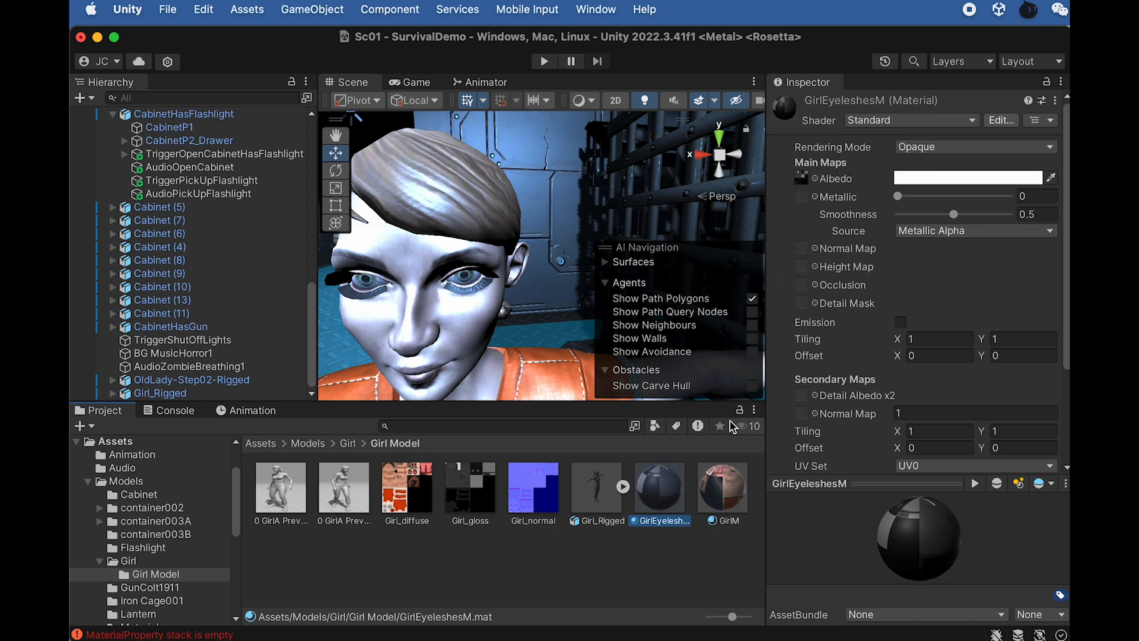
pyautogui.moveTo(409, 495); pyautogui.dragTo(802, 179)
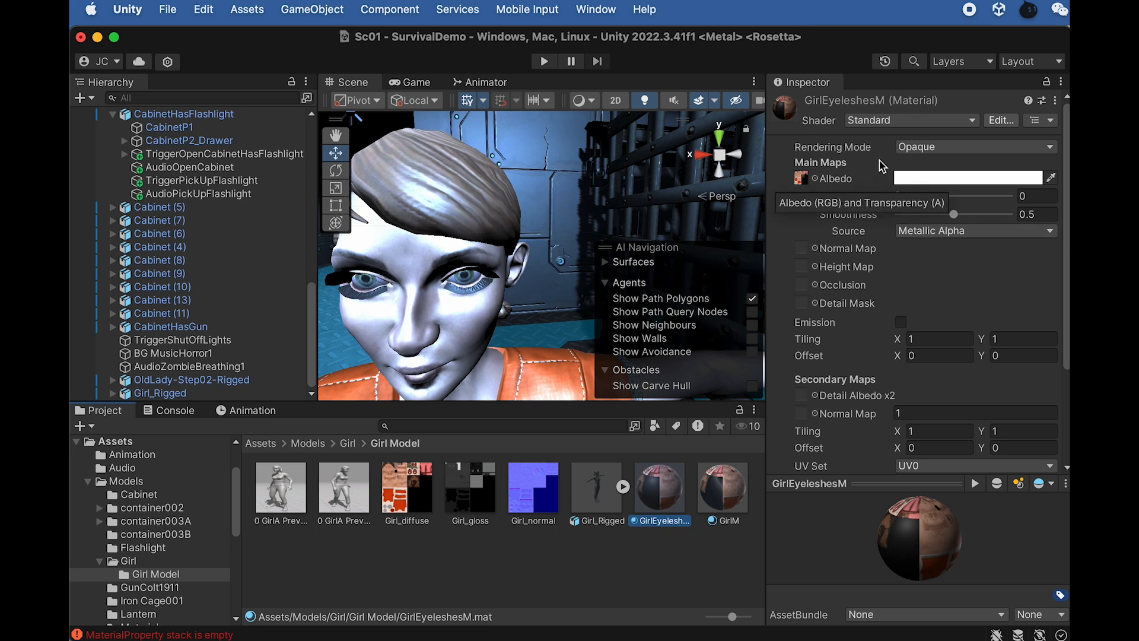
pyautogui.click(886, 121)
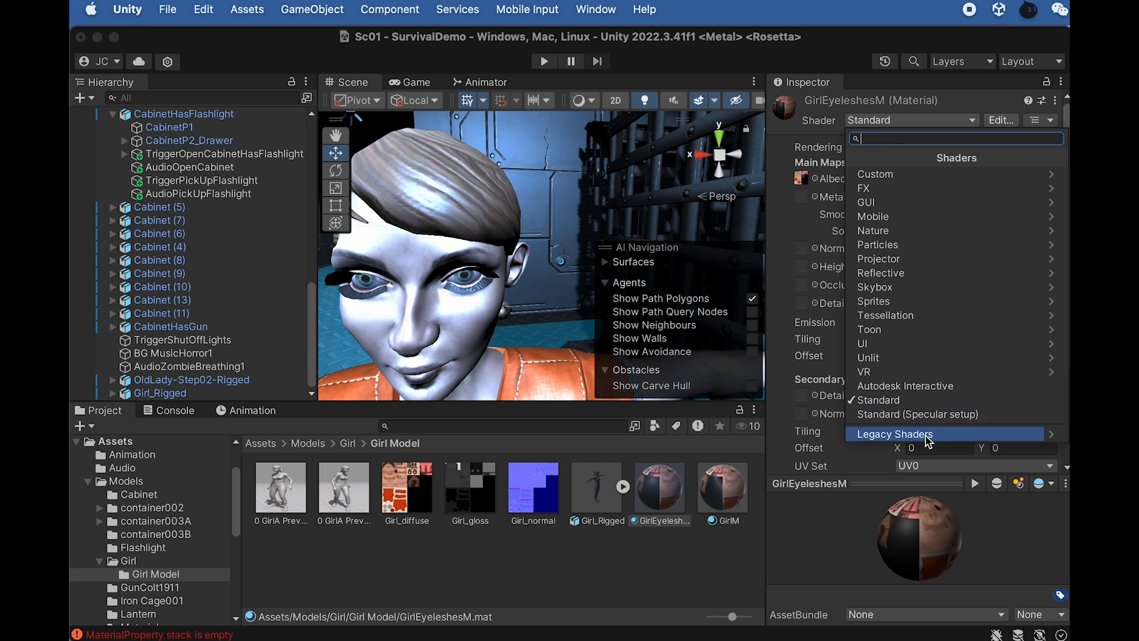
pyautogui.click(894, 435)
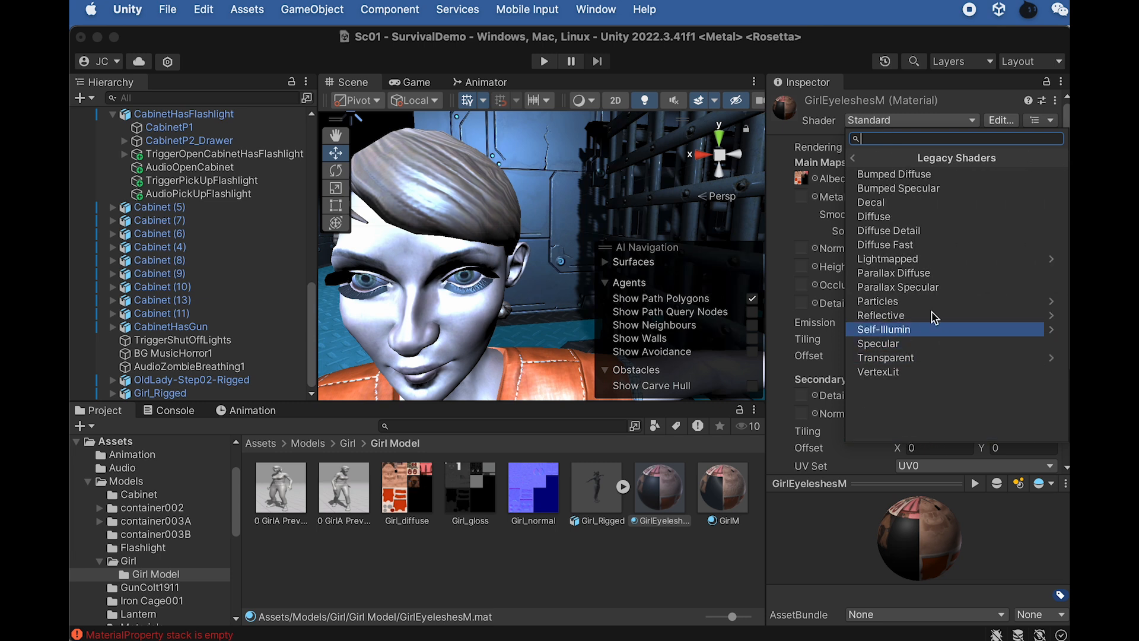
pyautogui.click(912, 357)
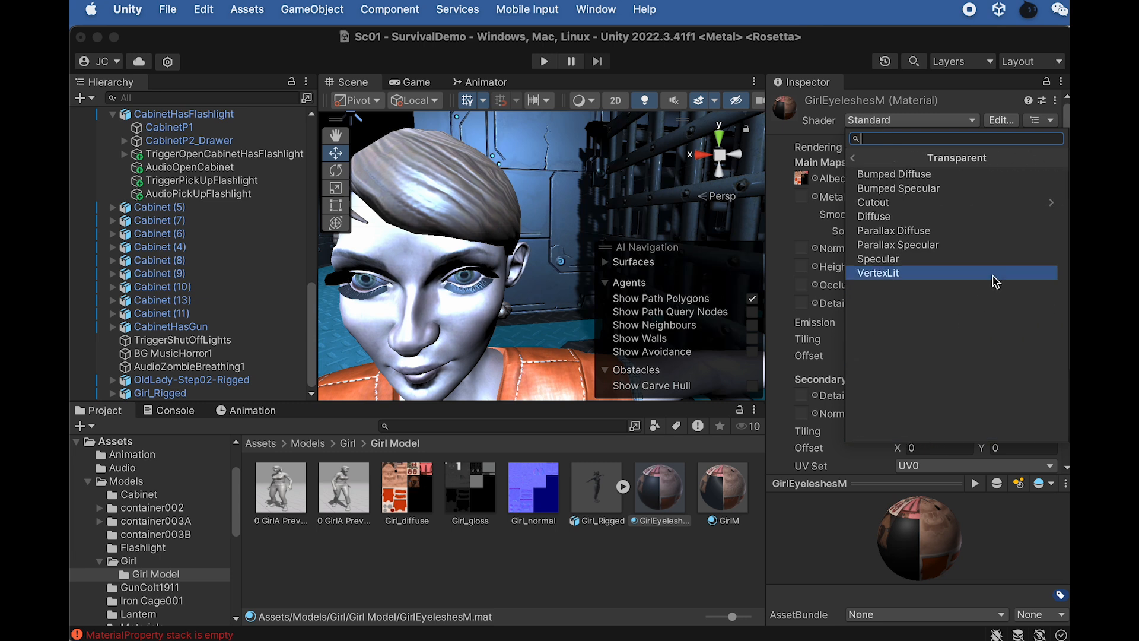
pyautogui.click(921, 218)
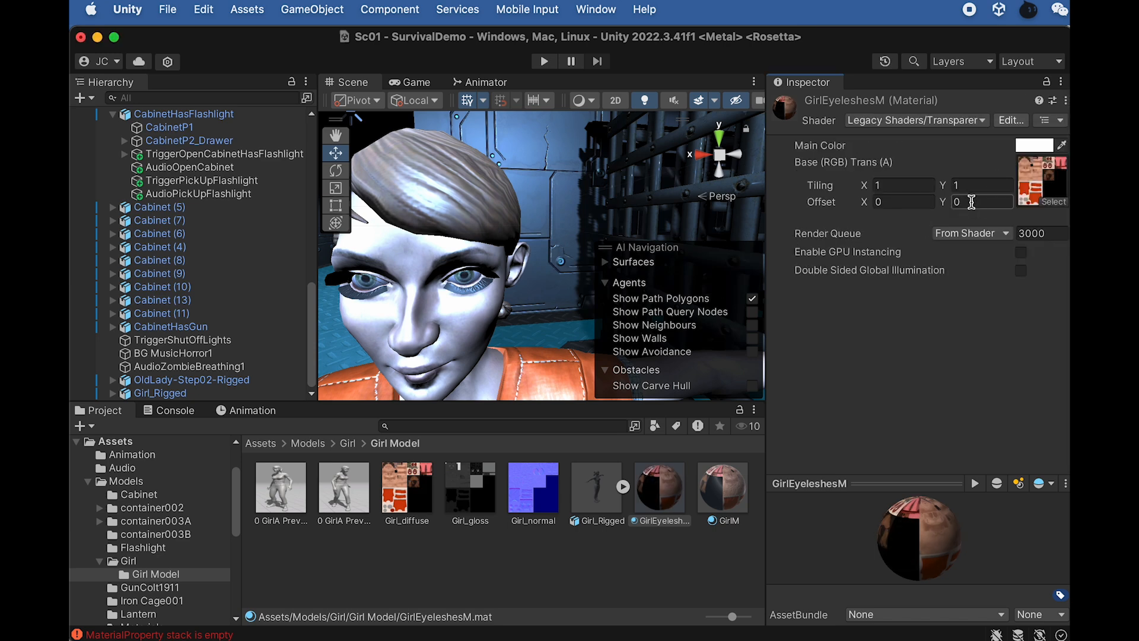
# Step: Apply the GirlEyeleshesM material to the girl's eyelashes
pyautogui.moveTo(664, 491); pyautogui.dragTo(468, 294)
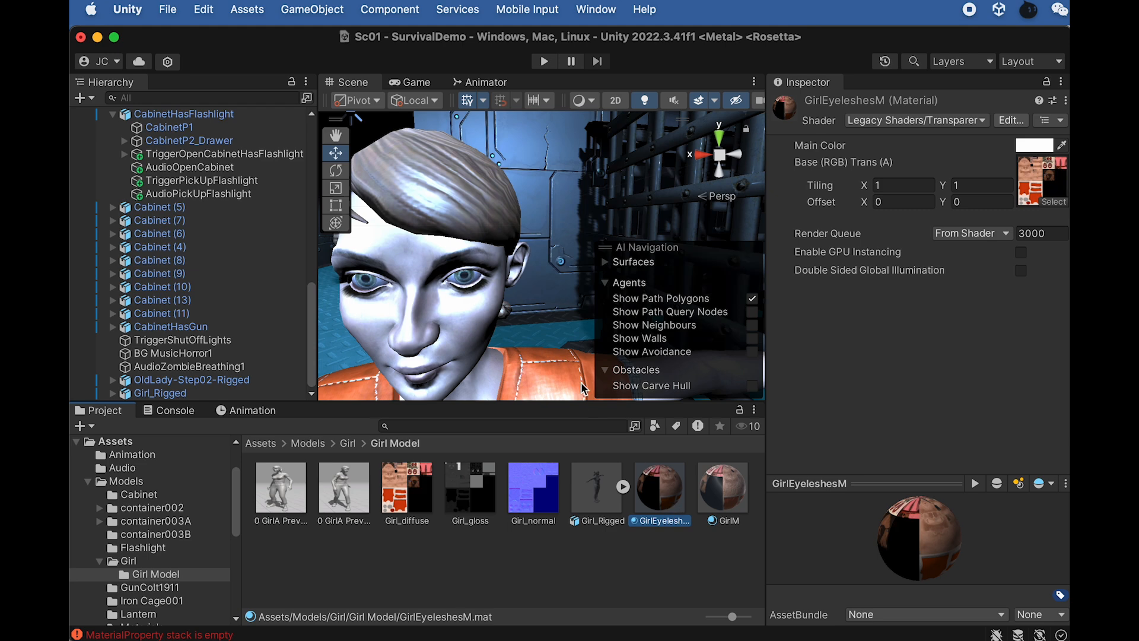
pyautogui.scroll(5, 437, 234)
pyautogui.moveTo(445, 282)
pyautogui.mouseDown(button='middle')
pyautogui.moveTo(473, 270)
pyautogui.moveTo(460, 276)
pyautogui.mouseUp(button='middle')
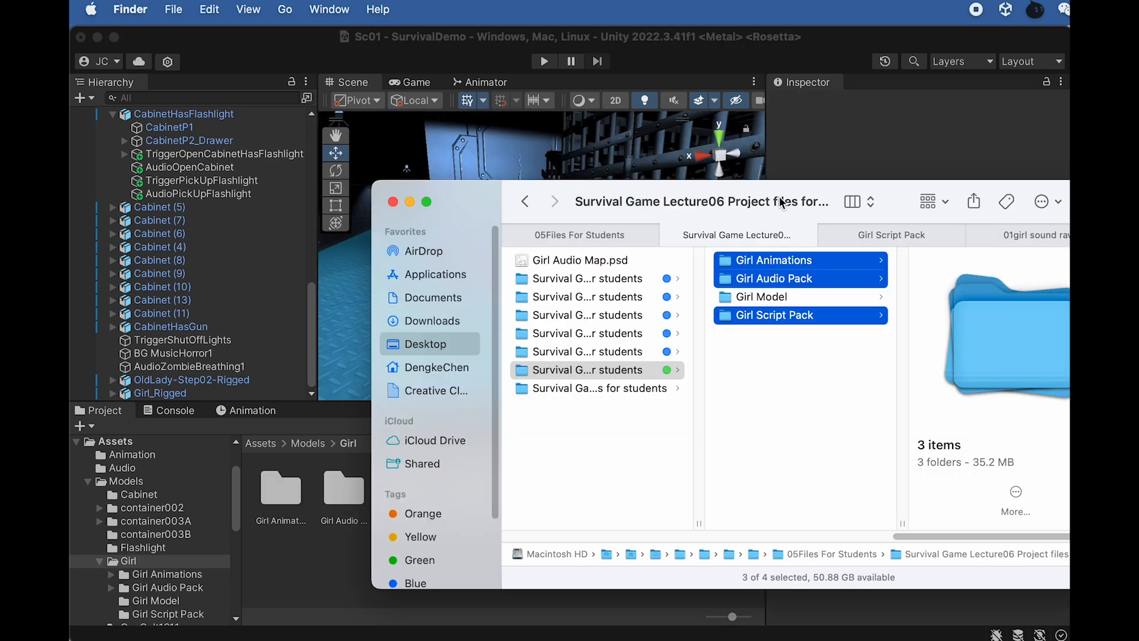
# Step: Move the Finder window aside, switch back to Unity and open the imported Girl Animations folder
pyautogui.moveTo(782, 186); pyautogui.dragTo(910, 191)
pyautogui.moveTo(888, 280); pyautogui.dragTo(861, 427)
pyautogui.click(497, 551)
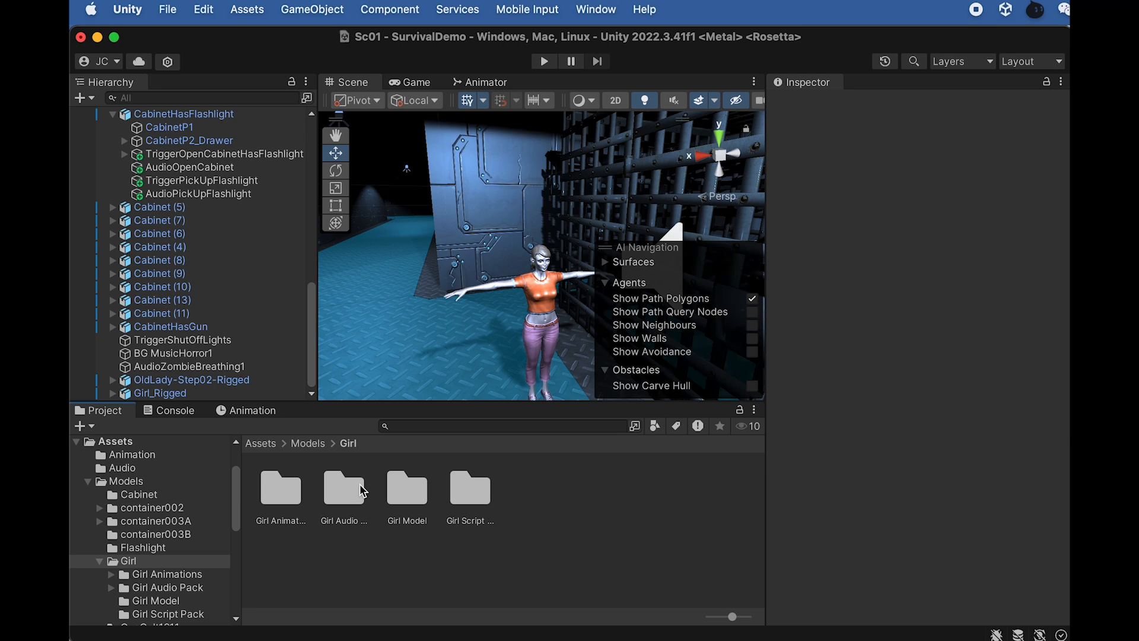
pyautogui.doubleClick(293, 503)
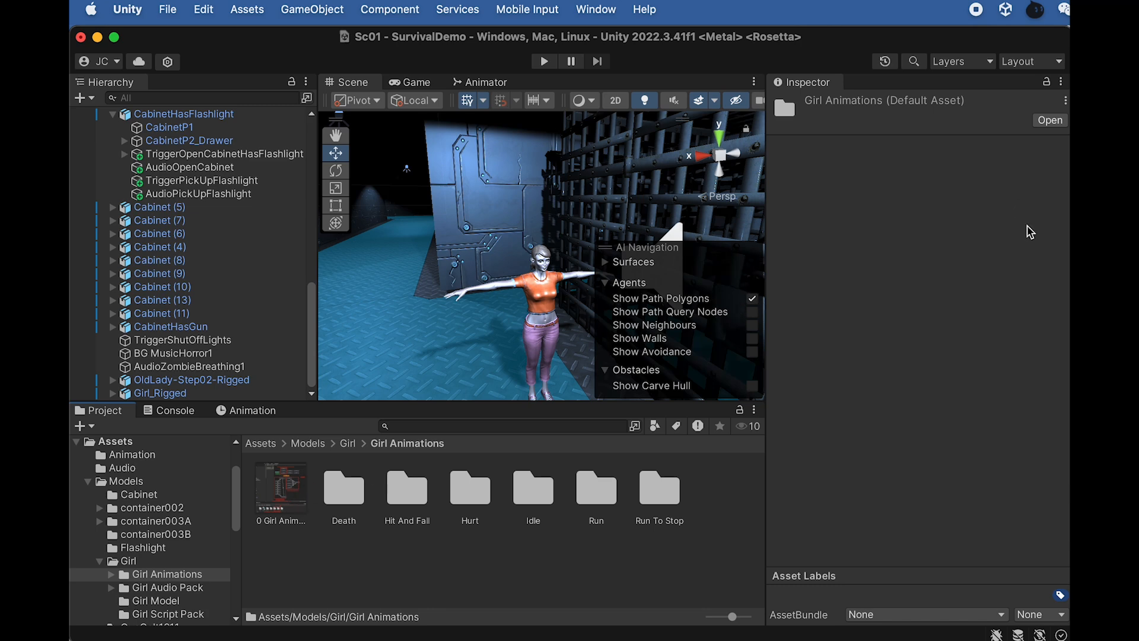
# Step: Switch to Finder, examine the Girl Animation Settings reference image in the Girl Animations folder, and return to Unity
pyautogui.press('super+Tab')
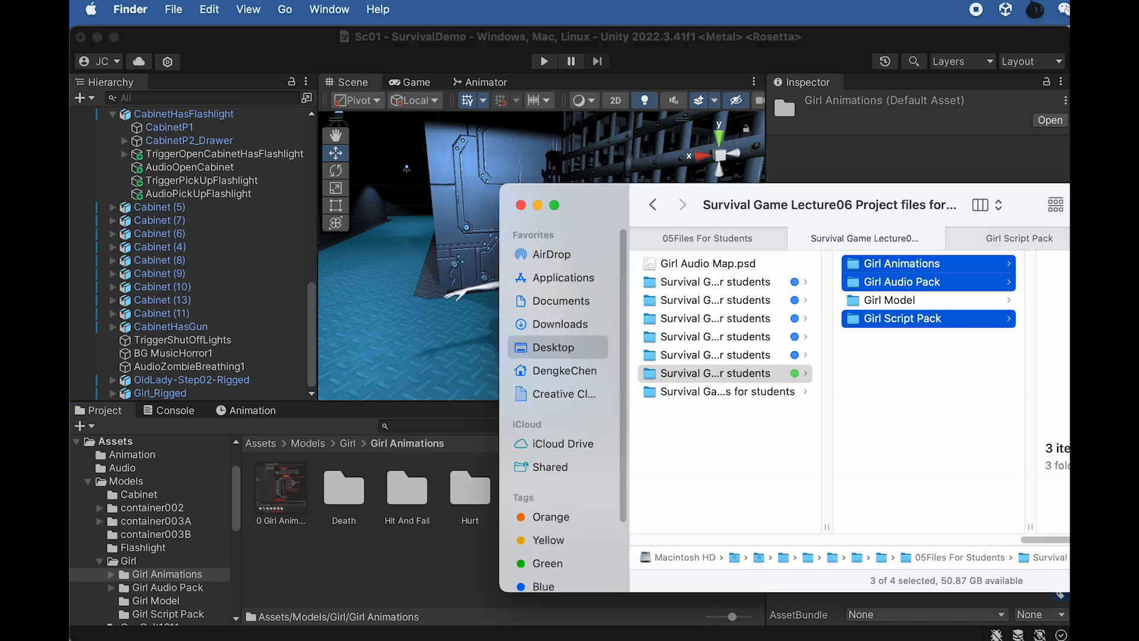
pyautogui.click(901, 299)
pyautogui.click(1011, 263)
pyautogui.moveTo(951, 215); pyautogui.dragTo(878, 216)
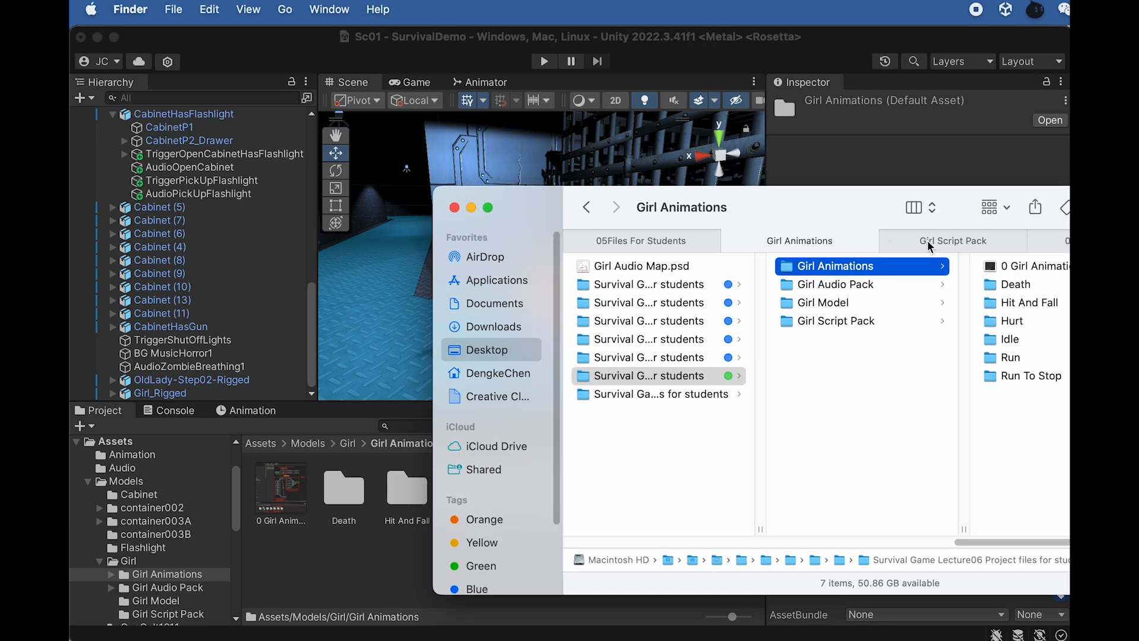
pyautogui.doubleClick(1031, 268)
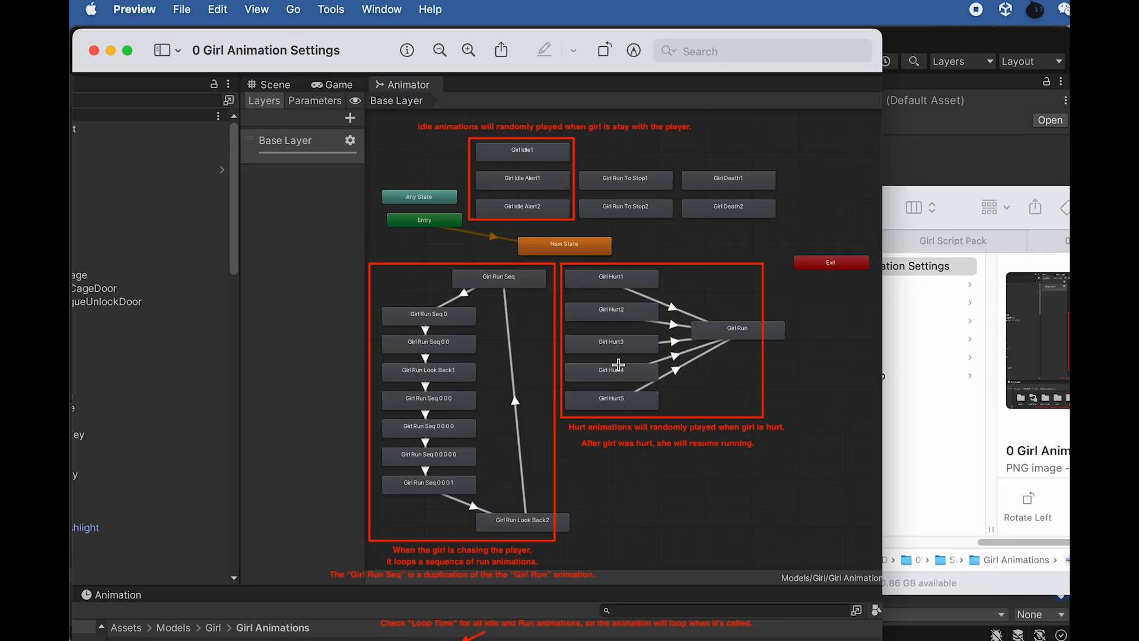
pyautogui.moveTo(882, 640)
pyautogui.mouseDown()
pyautogui.moveTo(827, 605)
pyautogui.moveTo(879, 627)
pyautogui.mouseUp()
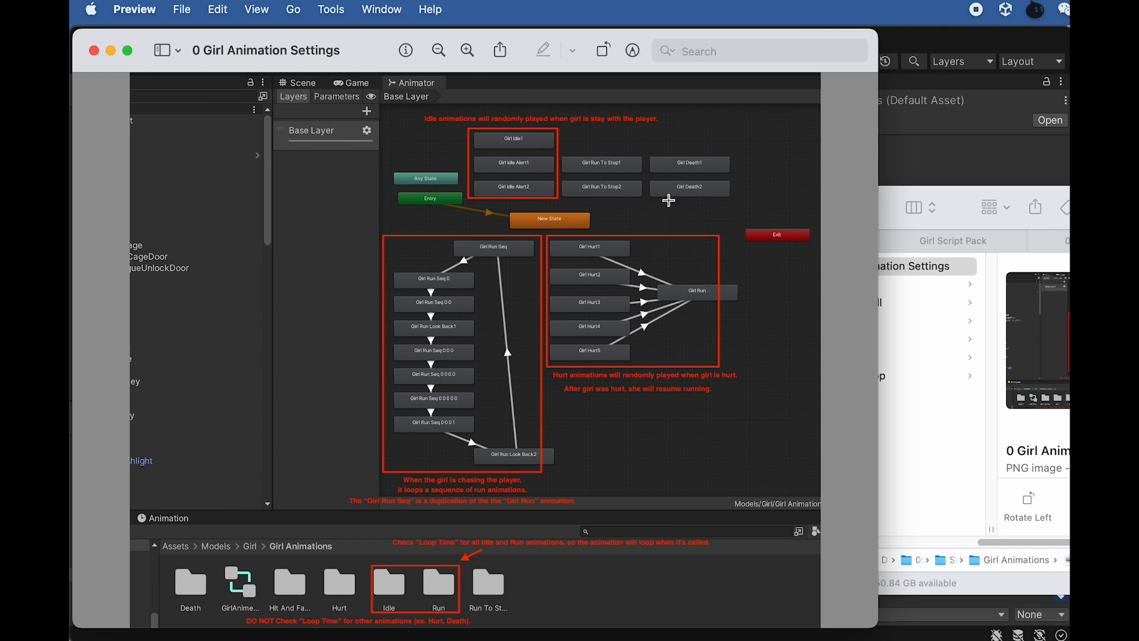
pyautogui.click(888, 48)
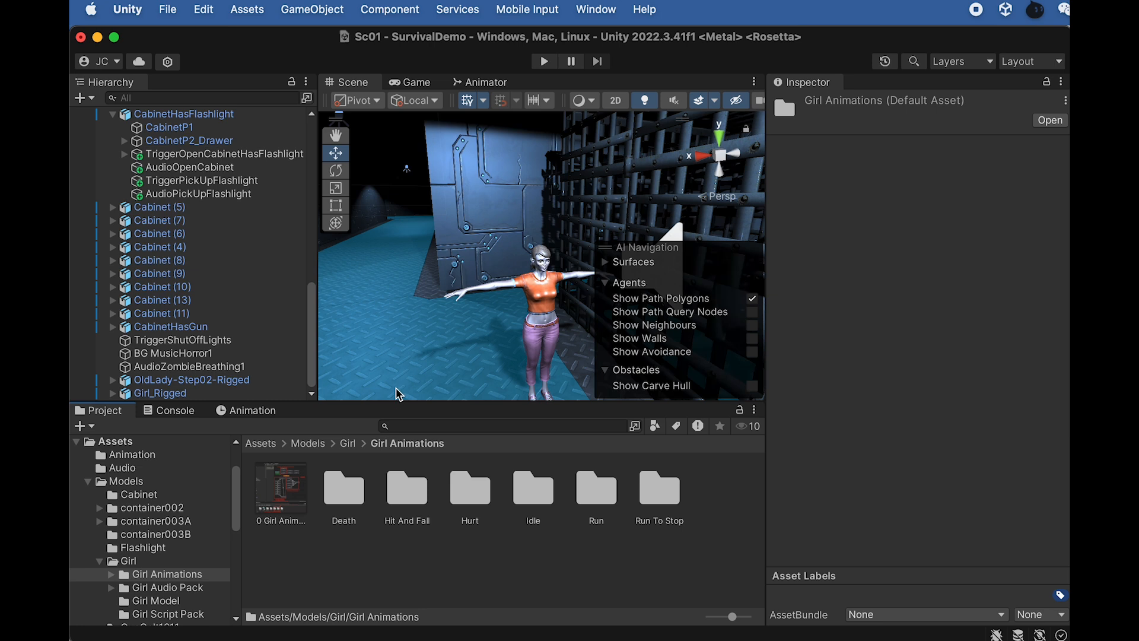
# Step: Create an Animator Controller named GirlAnimeCtrl in the Girl Animations folder
pyautogui.click(348, 444)
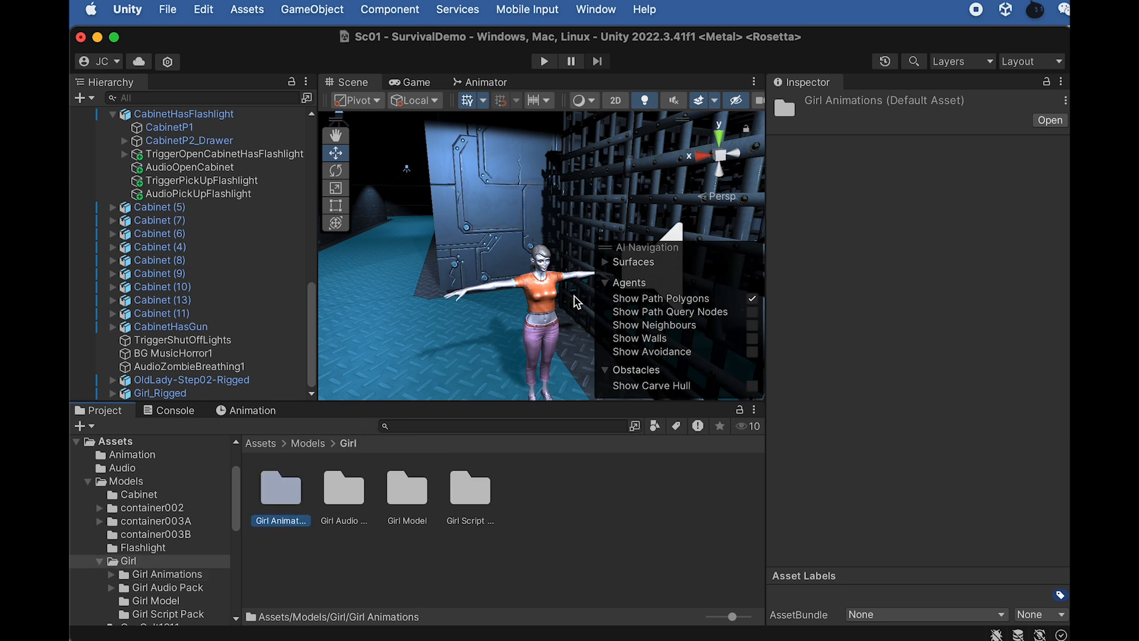
pyautogui.doubleClick(285, 502)
pyautogui.rightClick(316, 563)
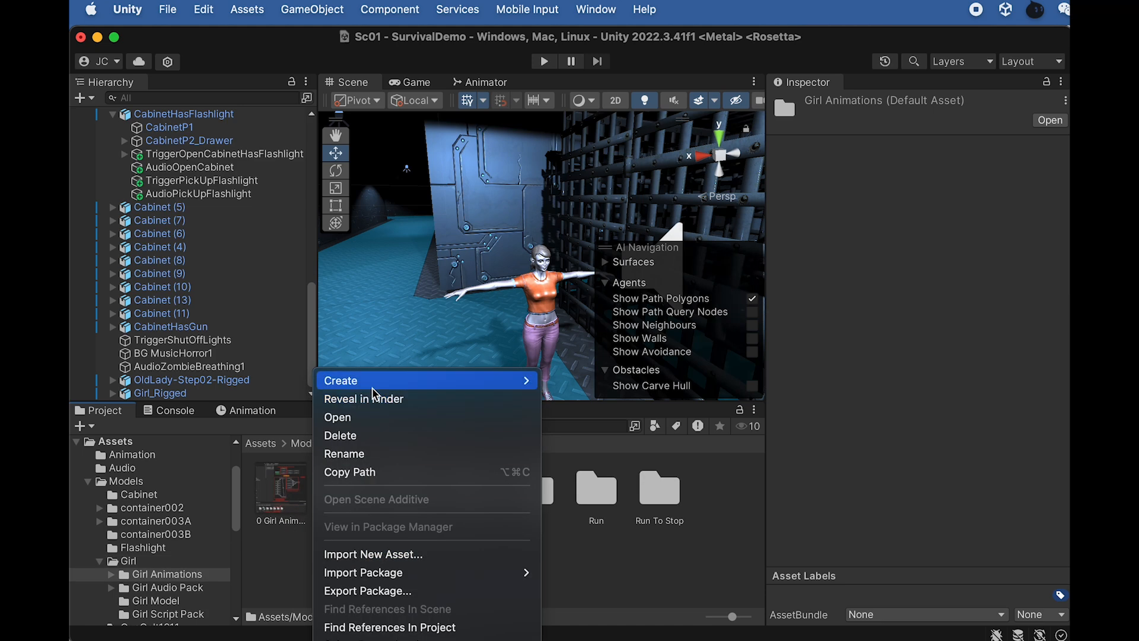
pyautogui.moveTo(373, 389)
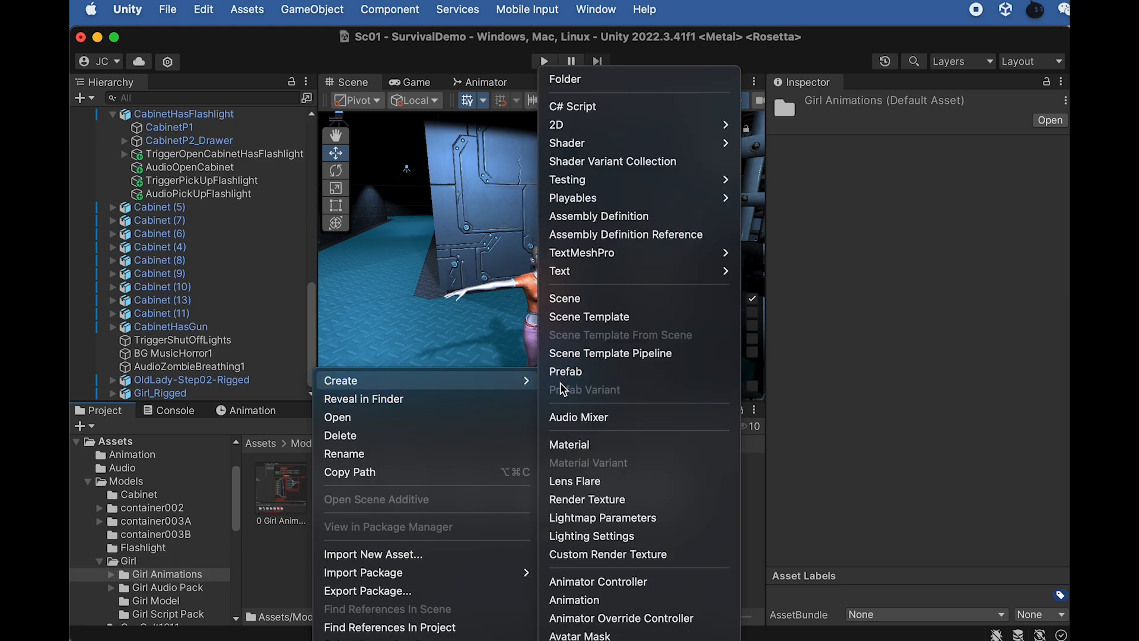
pyautogui.click(627, 581)
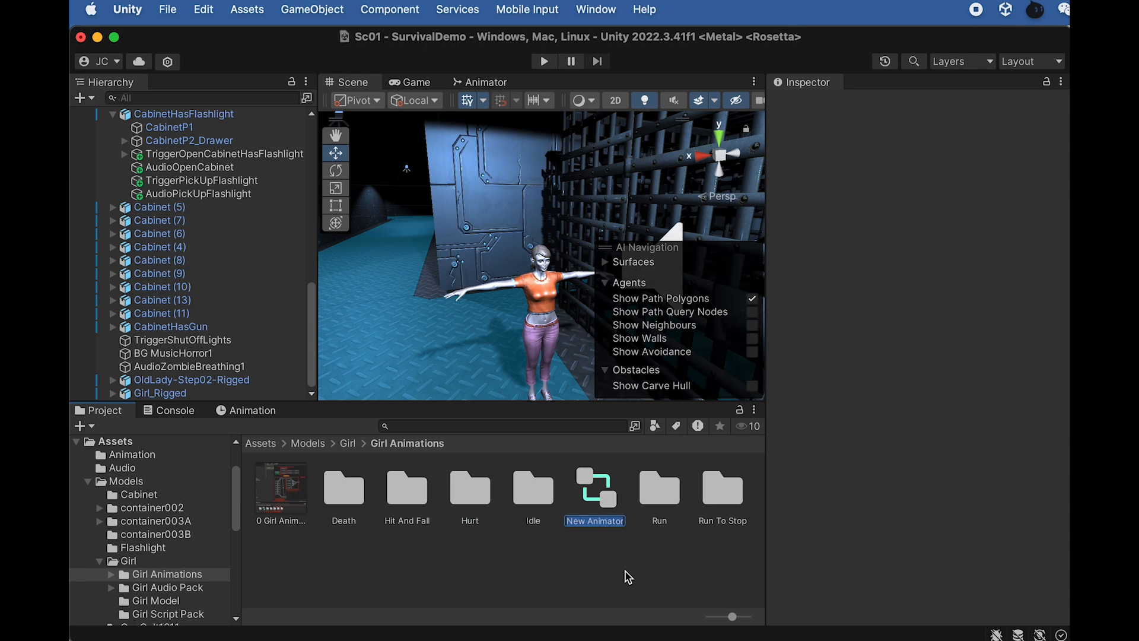
pyautogui.write('Girl')
pyautogui.press('Return')
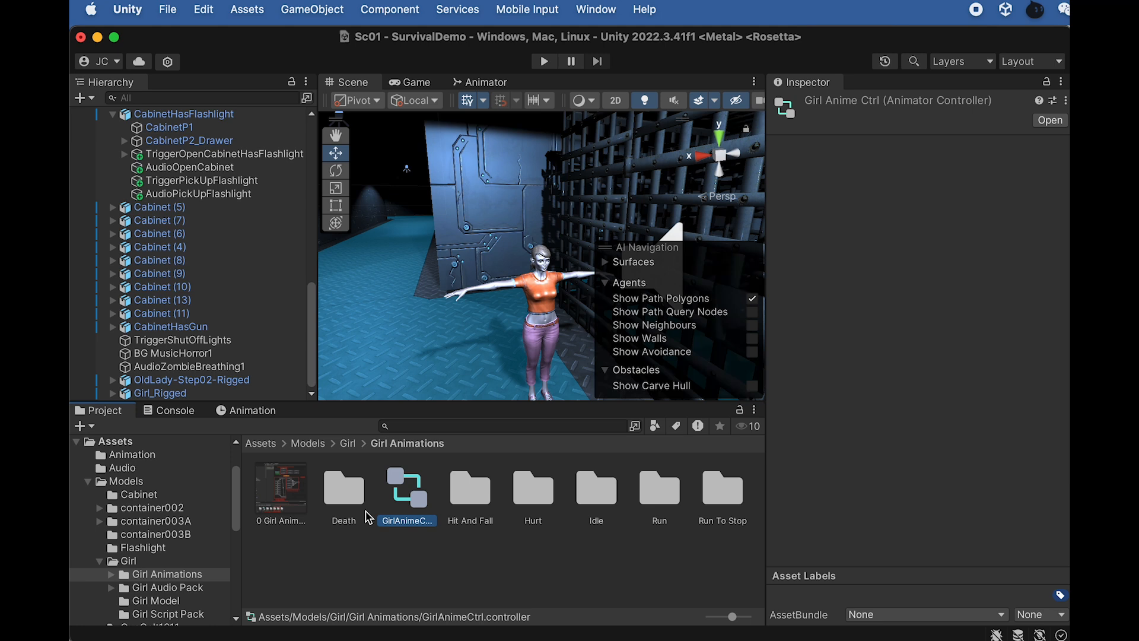
# Step: Add an Animator component to Girl_Rigged and assign GirlAnimeCtrl as its controller
pyautogui.moveTo(378, 509); pyautogui.dragTo(178, 393)
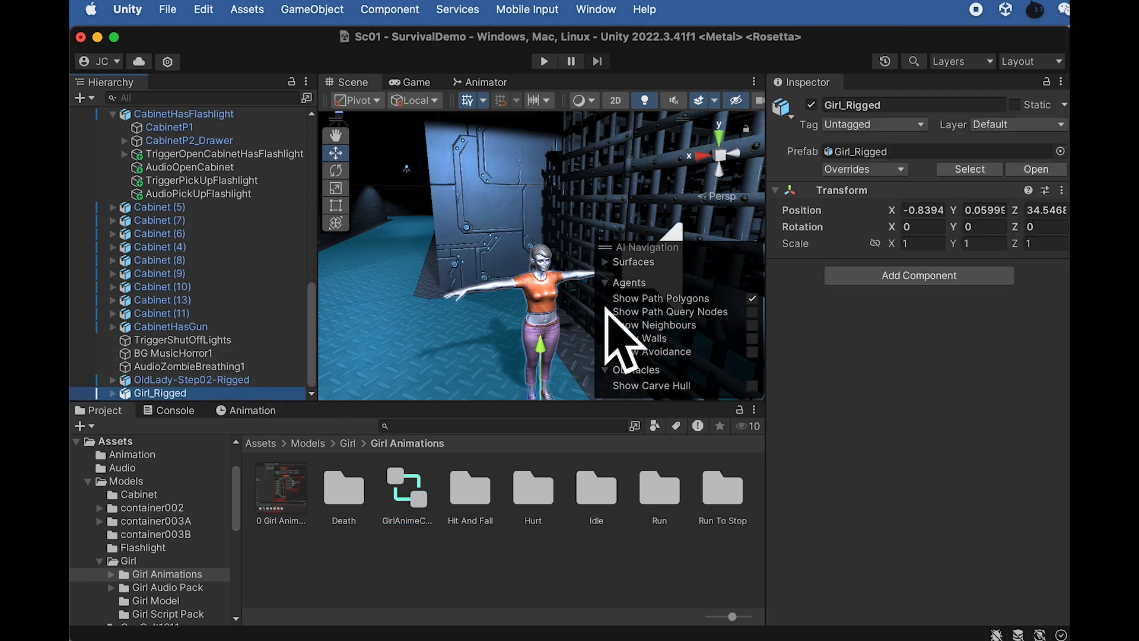
pyautogui.click(969, 276)
pyautogui.write('anim')
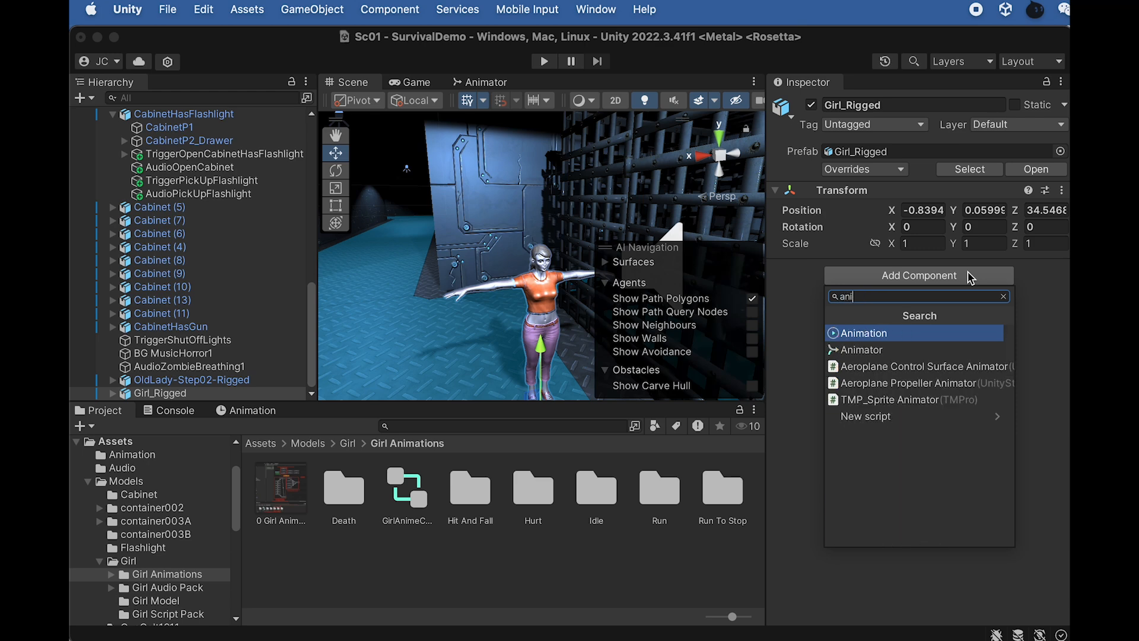
pyautogui.click(872, 349)
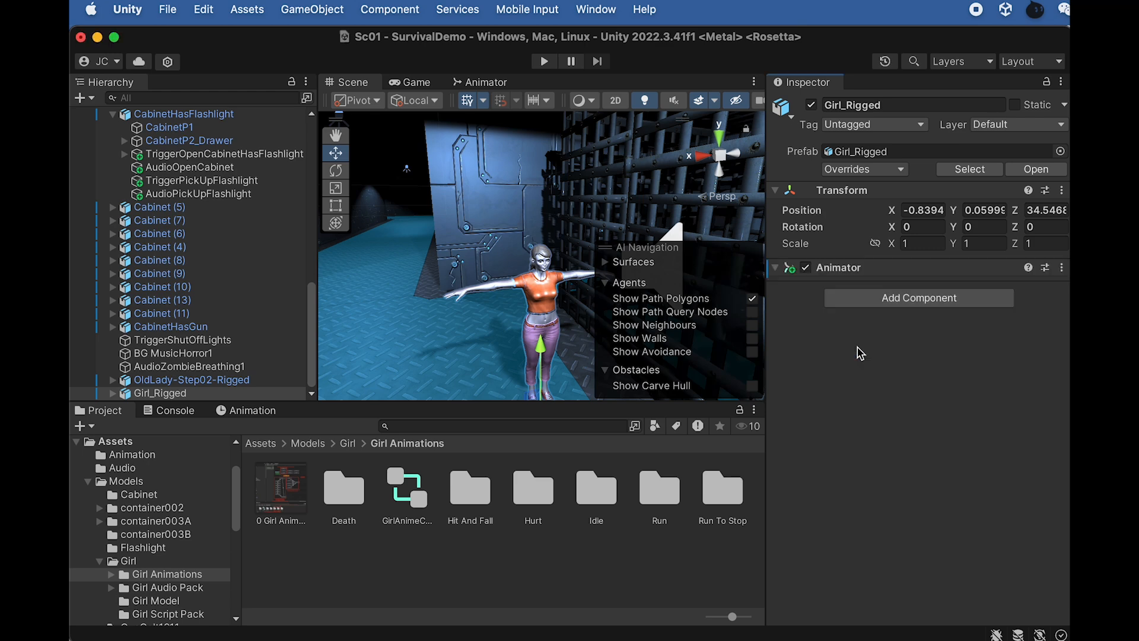
pyautogui.moveTo(379, 514); pyautogui.dragTo(920, 289)
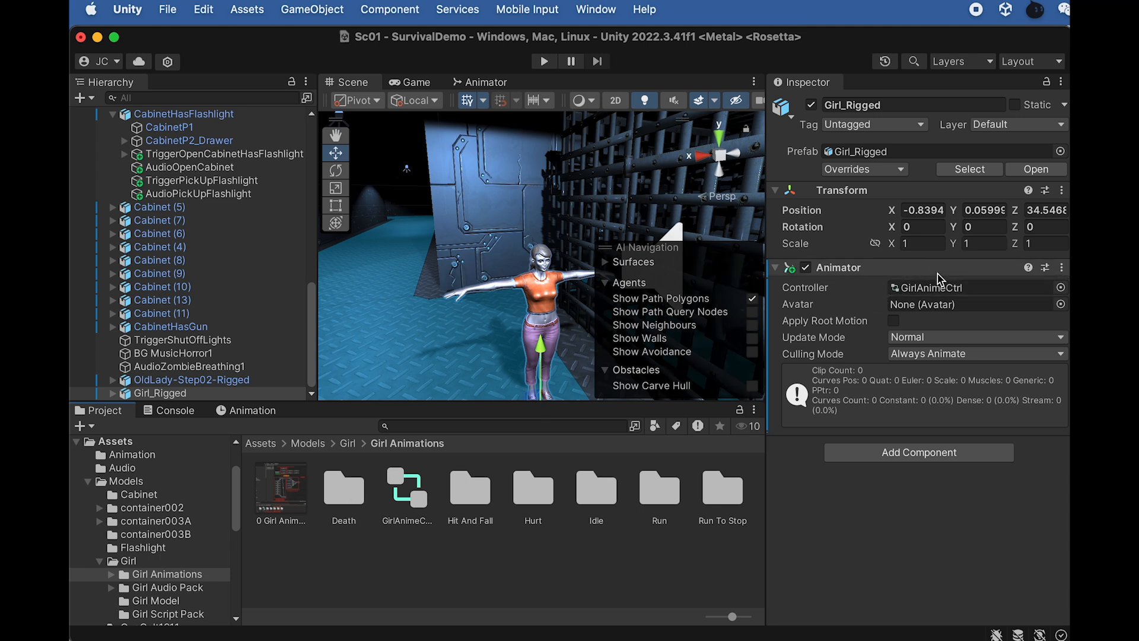
# Step: Open GirlAnimeCtrl for editing and create an empty default state beside the Entry node
pyautogui.doubleClick(417, 495)
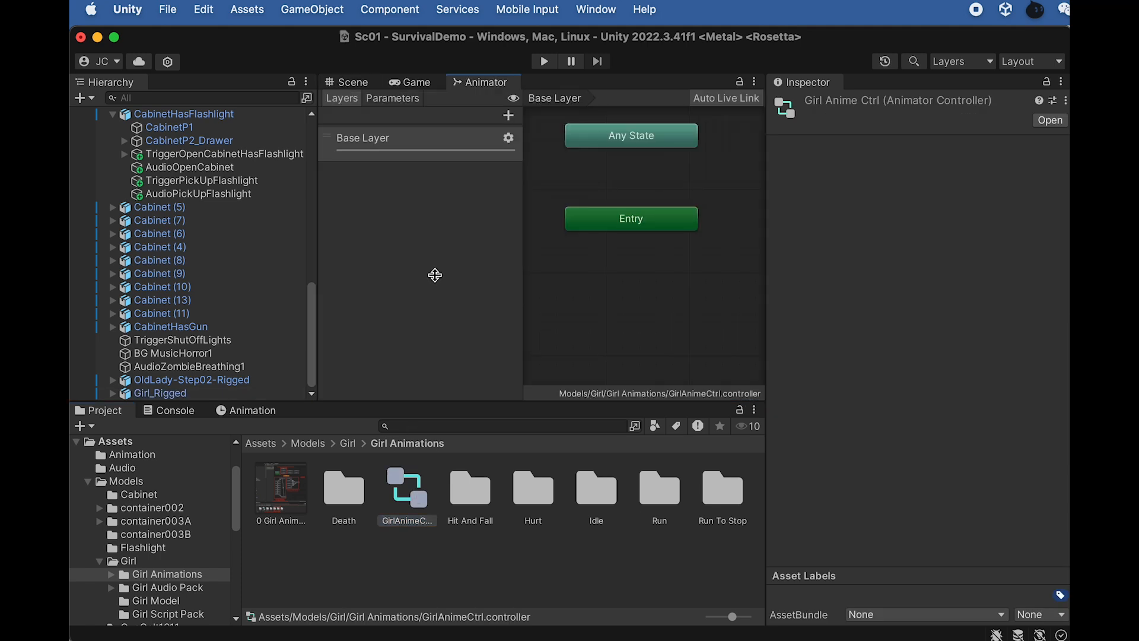
pyautogui.scroll(-5, 655, 285)
pyautogui.scroll(3, 656, 282)
pyautogui.moveTo(679, 280); pyautogui.dragTo(642, 286, button='middle')
pyautogui.rightClick(661, 243)
pyautogui.moveTo(676, 253)
pyautogui.click(858, 253)
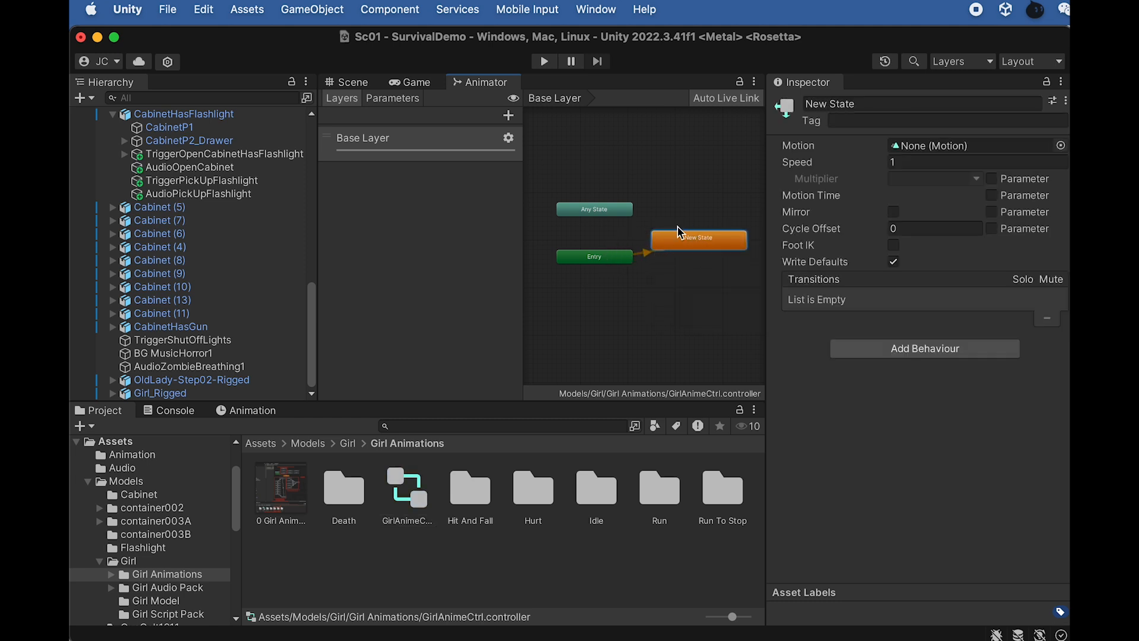
# Step: Move the Exit node close beside New State in the Base Layer graph
pyautogui.scroll(-5, 667, 241)
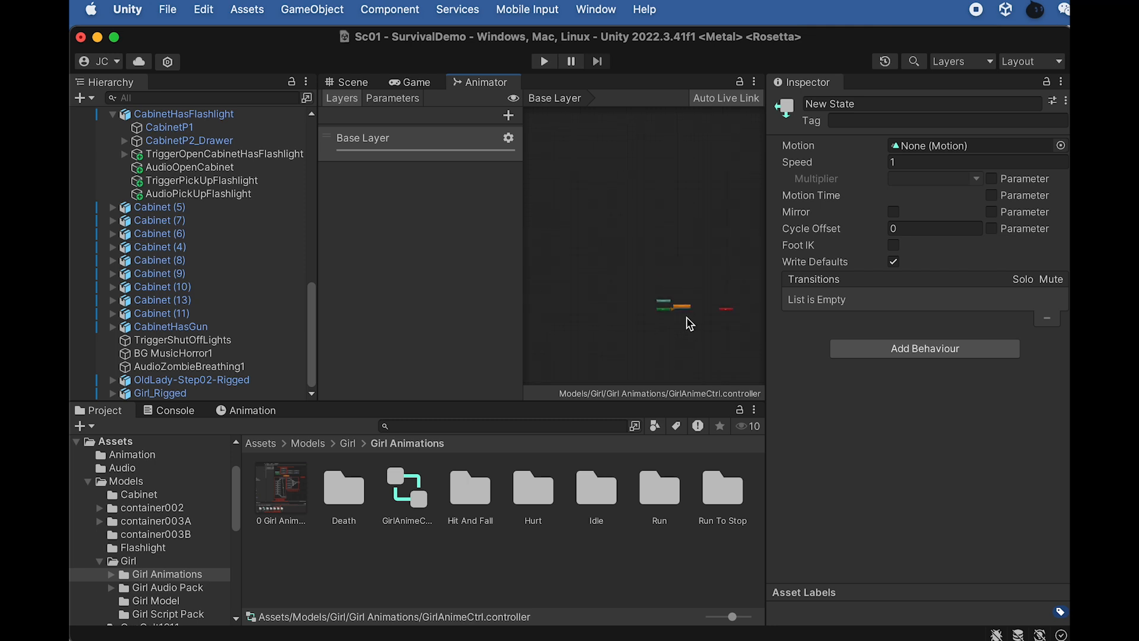
pyautogui.click(705, 310)
pyautogui.scroll(5, 706, 314)
pyautogui.click(702, 312)
pyautogui.click(698, 299)
pyautogui.moveTo(697, 297); pyautogui.dragTo(692, 287)
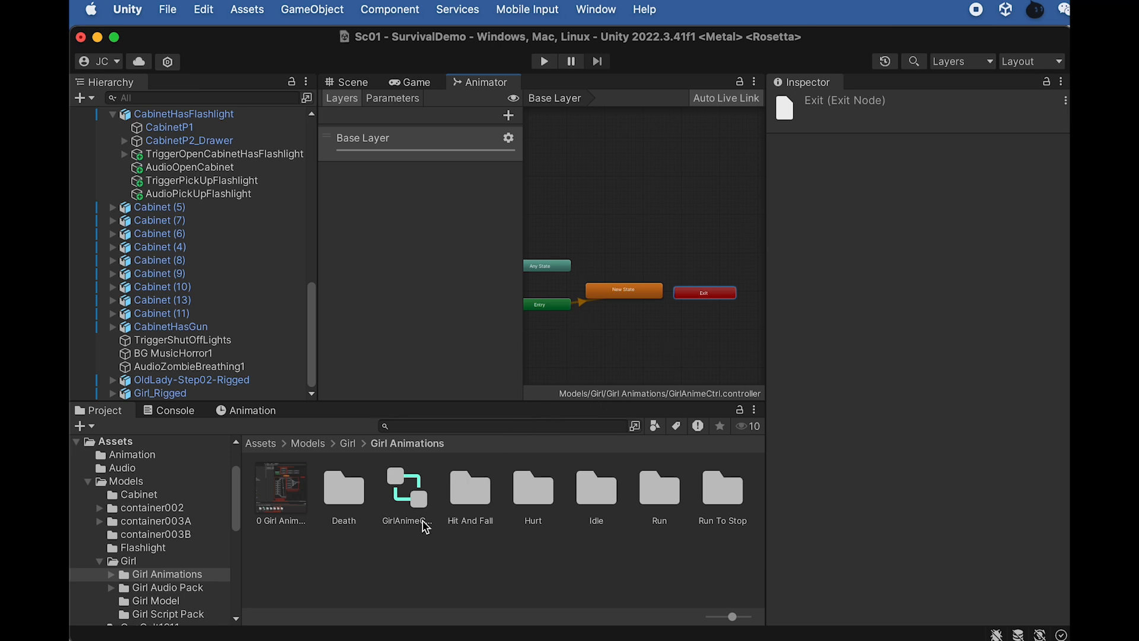
# Step: Add the Girl Death1 animation from the Death folder as a state below New State
pyautogui.doubleClick(346, 498)
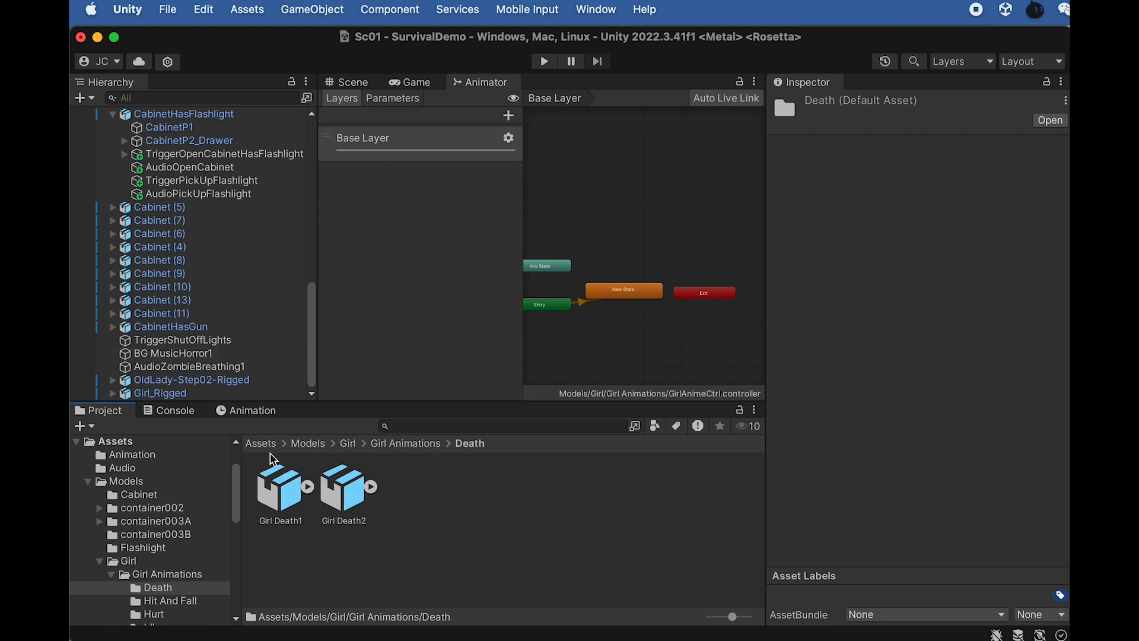
pyautogui.moveTo(274, 503); pyautogui.dragTo(589, 350)
pyautogui.scroll(6, 614, 354)
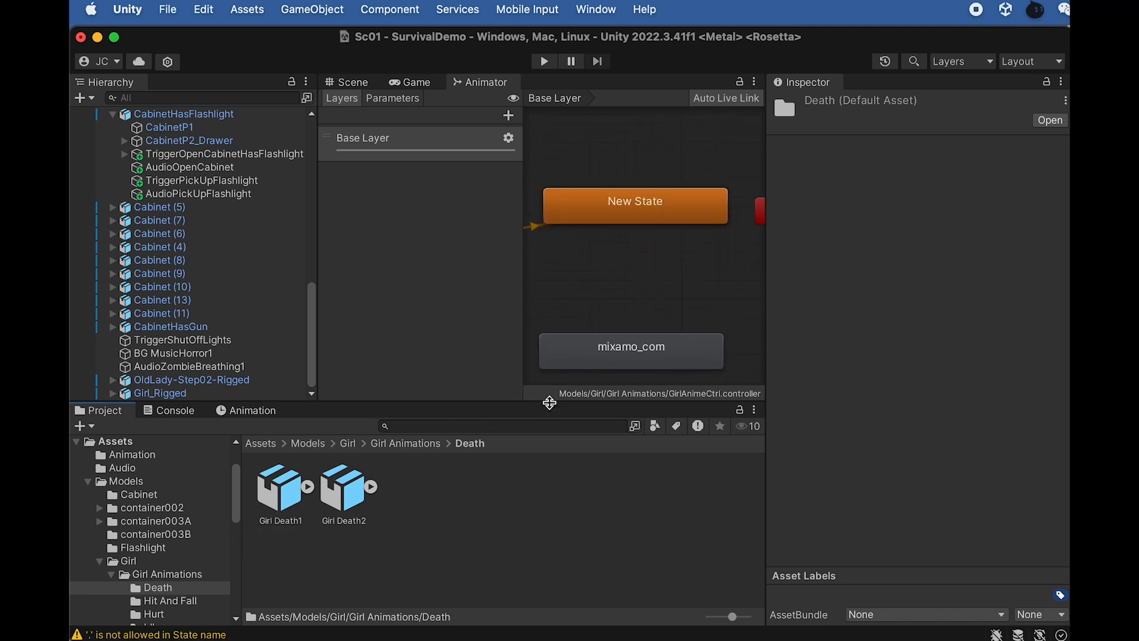
# Step: Delete the mixamo_com state from the Base Layer graph
pyautogui.click(587, 360)
pyautogui.rightClick(590, 352)
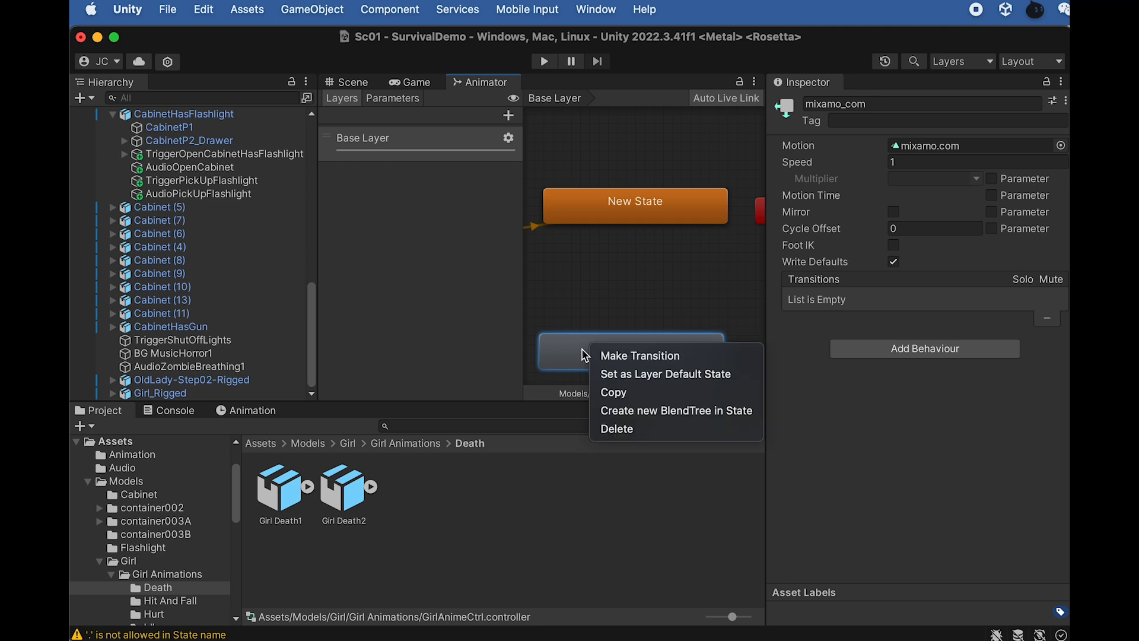
pyautogui.click(620, 431)
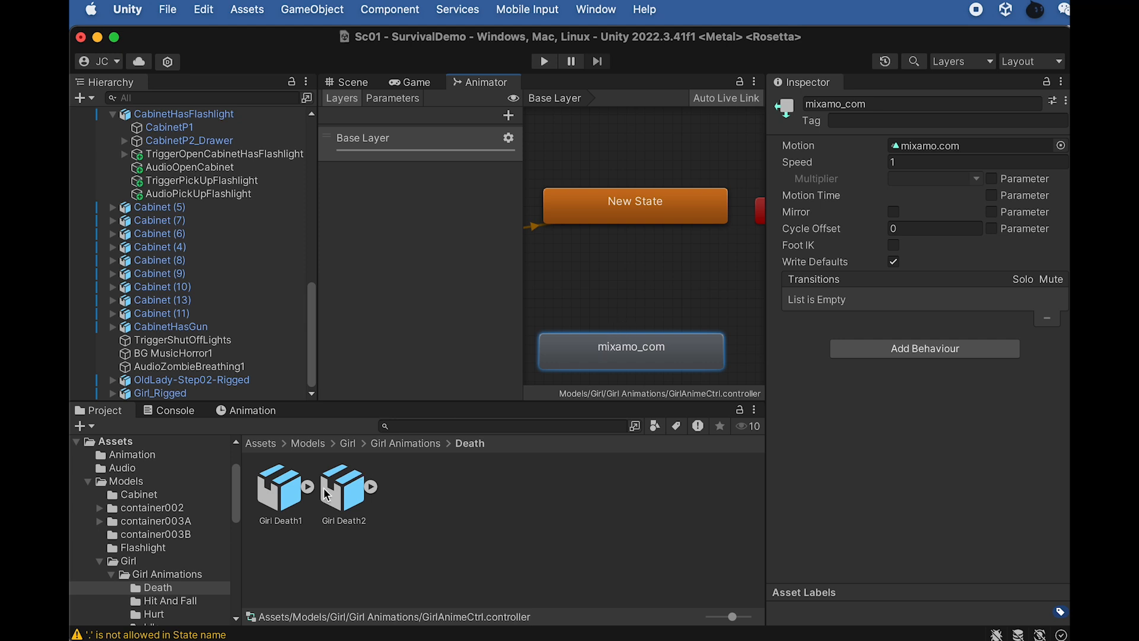
pyautogui.rightClick(564, 351)
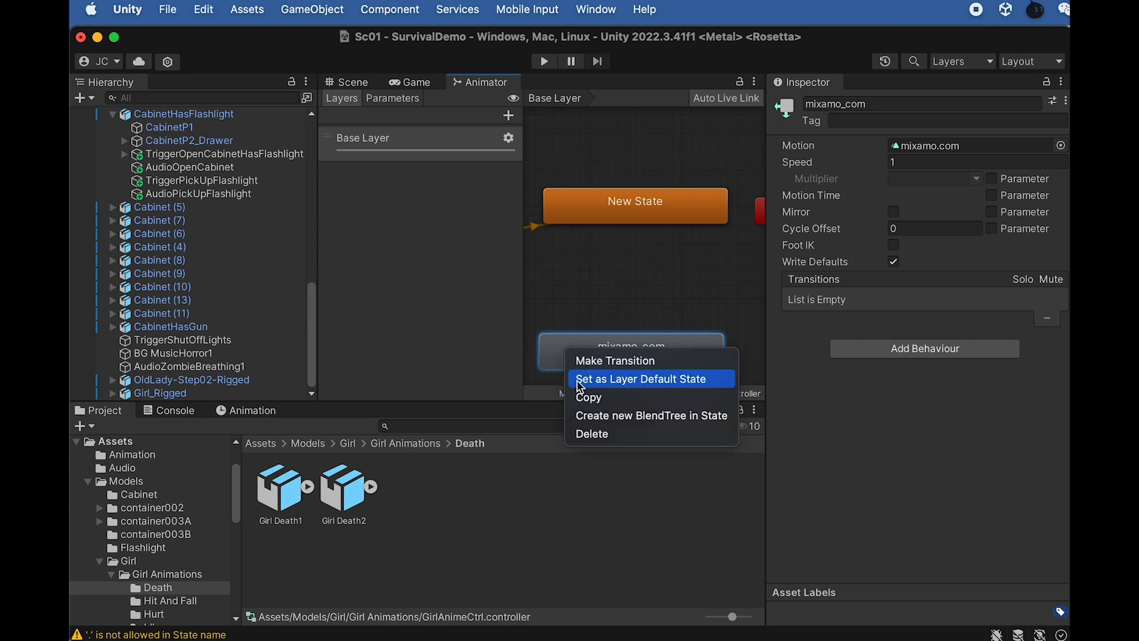
pyautogui.click(592, 433)
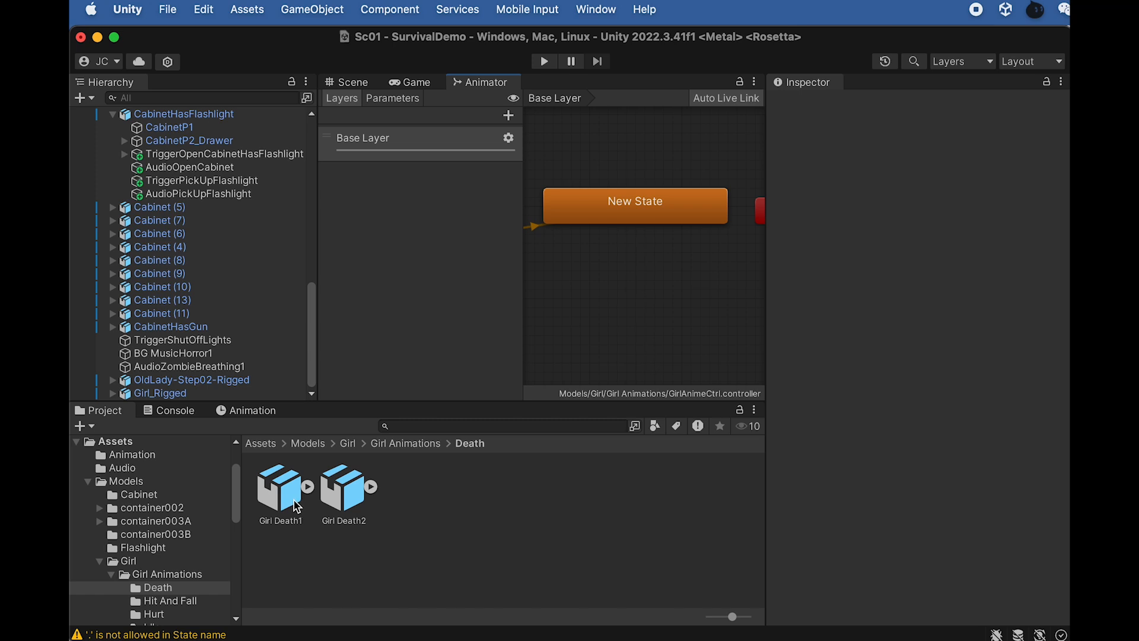
# Step: Switch to Dreamweaver, examine the animation names in GirlHealth.cs's Animator Play calls, and return to Unity
pyautogui.press('super+Tab')
pyautogui.press('super+Tab')
pyautogui.press('super+Tab')
pyautogui.press('super+Tab')
pyautogui.press('super+Tab')
pyautogui.press('super+Tab')
pyautogui.press('super+Tab')
pyautogui.press('super+Tab')
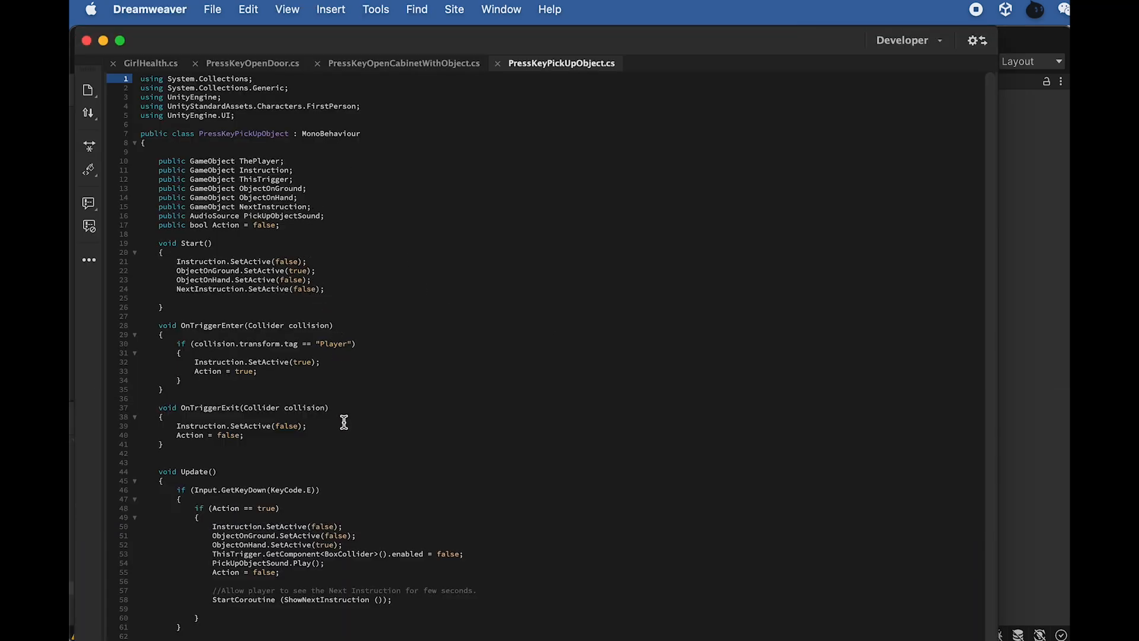
pyautogui.scroll(-5, 342, 423)
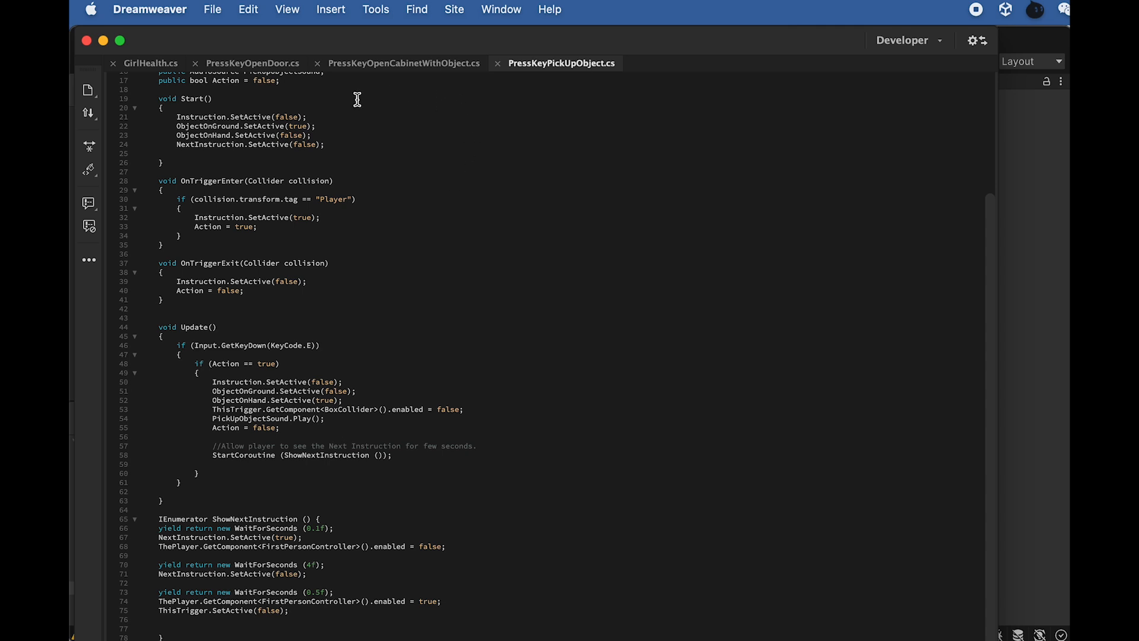
pyautogui.click(150, 63)
pyautogui.scroll(-10, 365, 436)
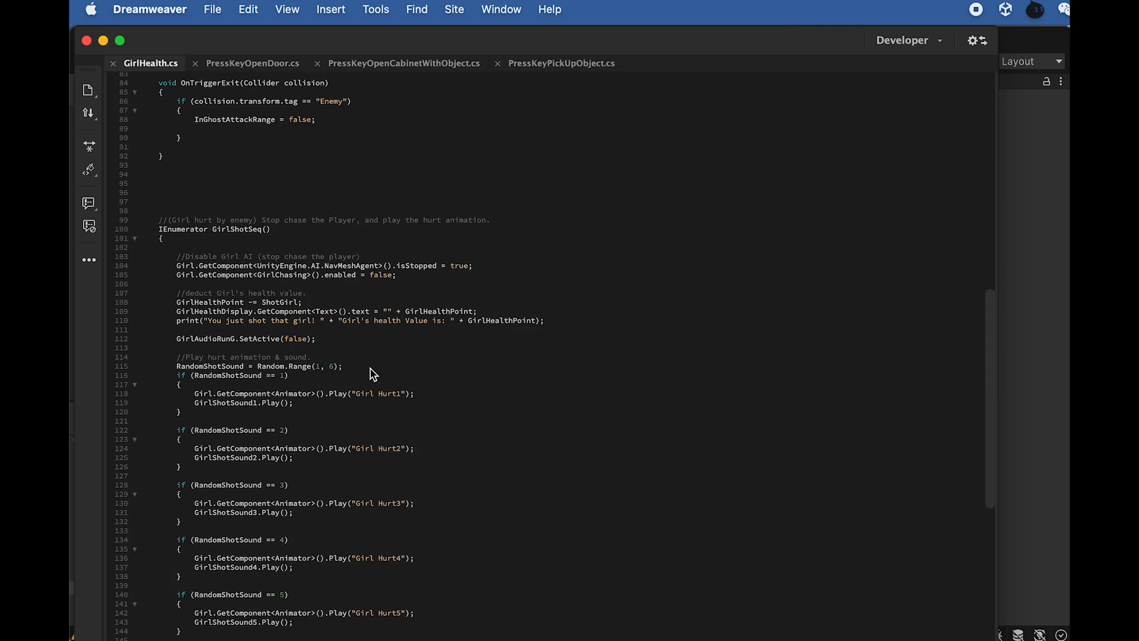
pyautogui.doubleClick(359, 394)
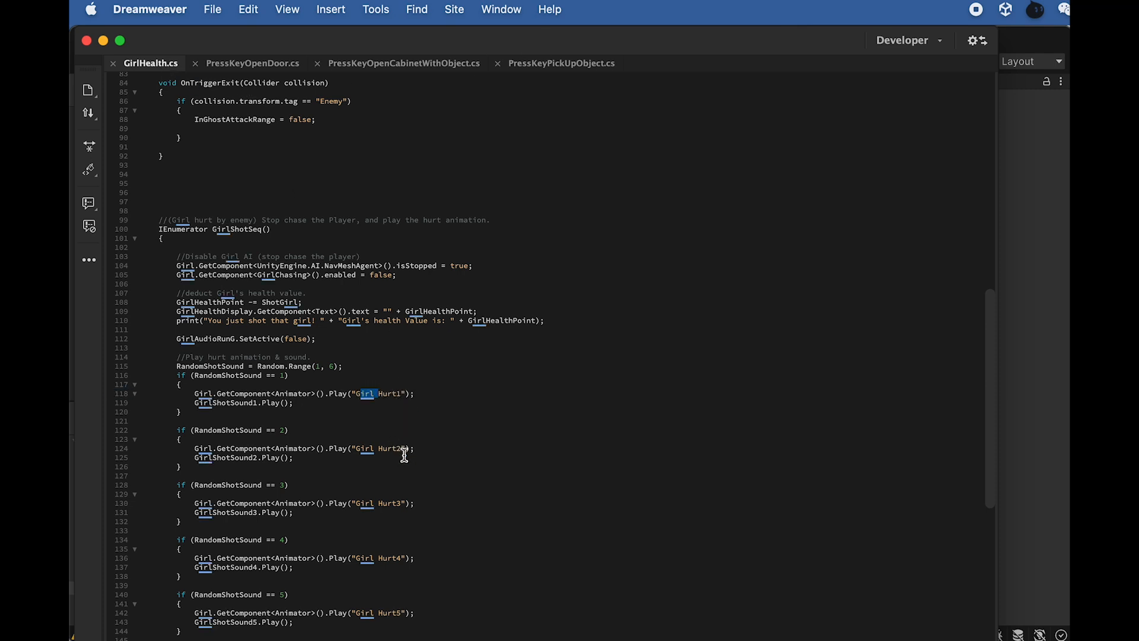
pyautogui.click(426, 492)
pyautogui.press('super+Tab')
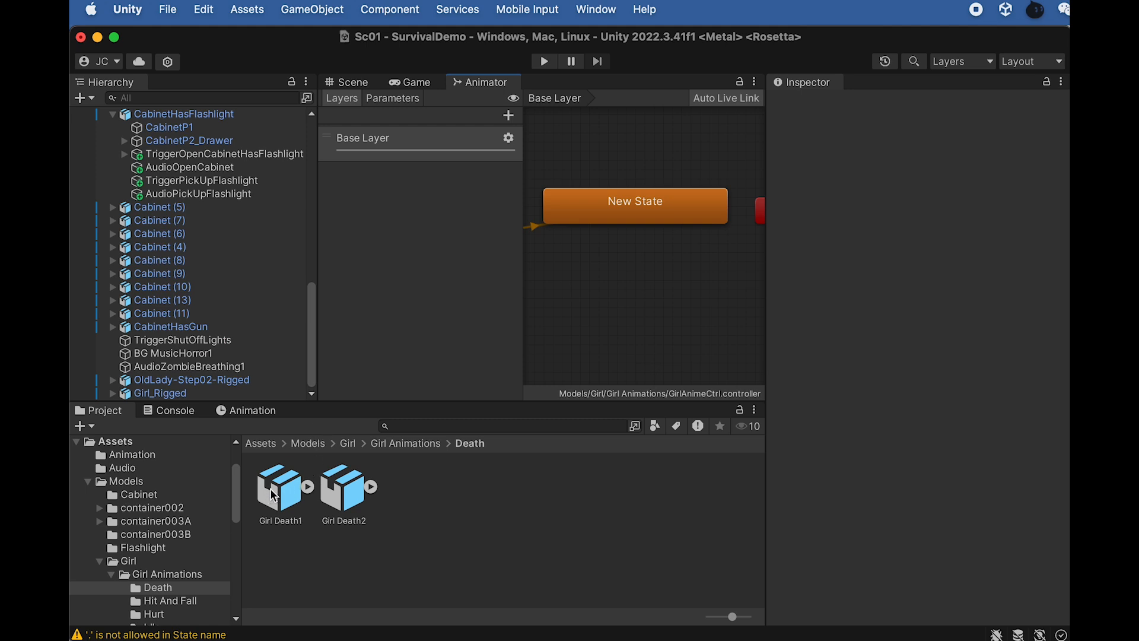
# Step: Inspect the animation clip inside the Girl Death1 model and copy the model's name
pyautogui.click(295, 494)
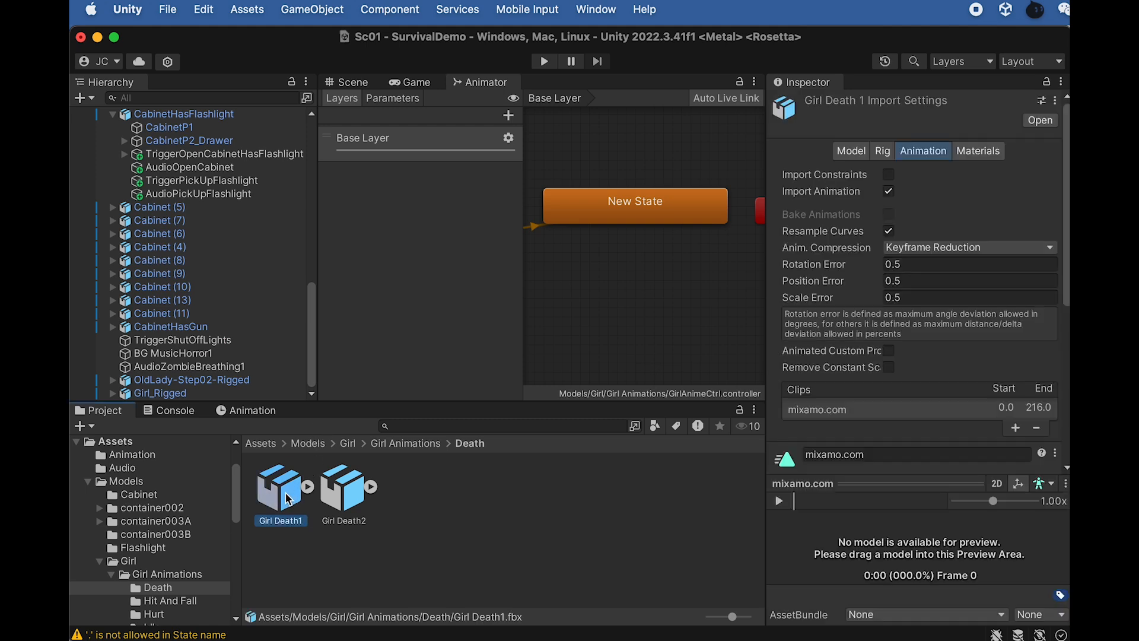
pyautogui.click(309, 489)
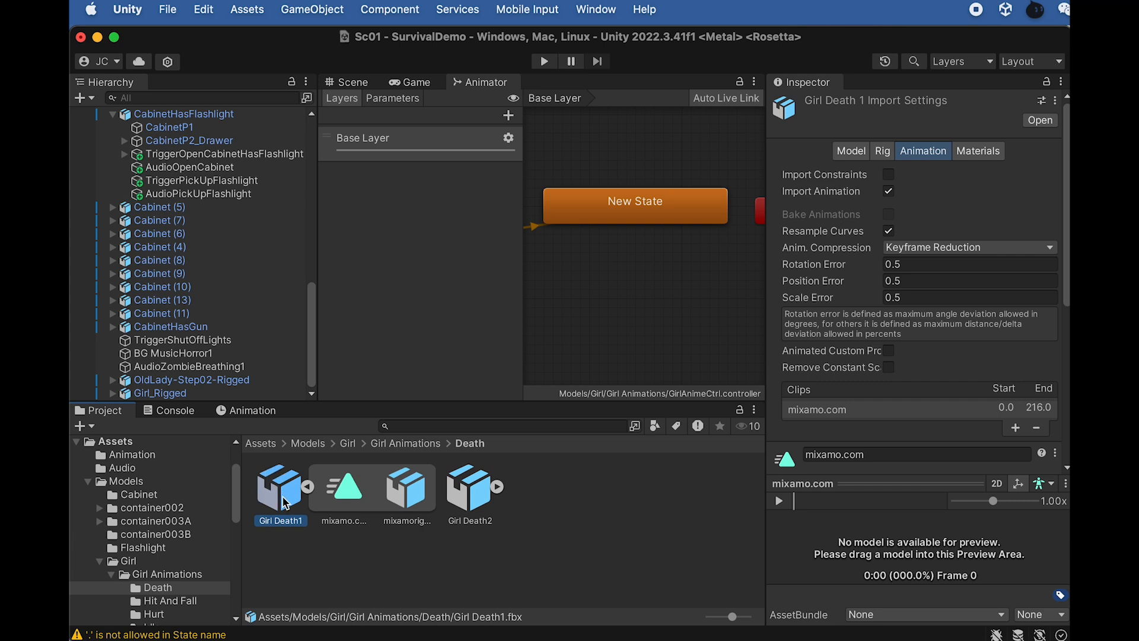
pyautogui.click(340, 498)
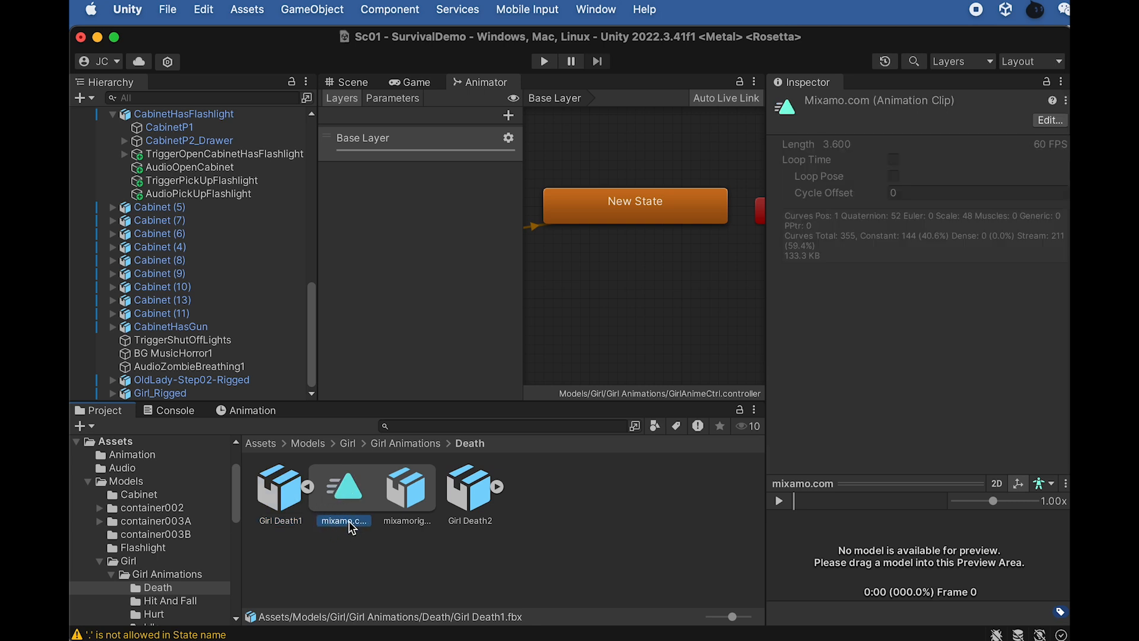
pyautogui.click(308, 487)
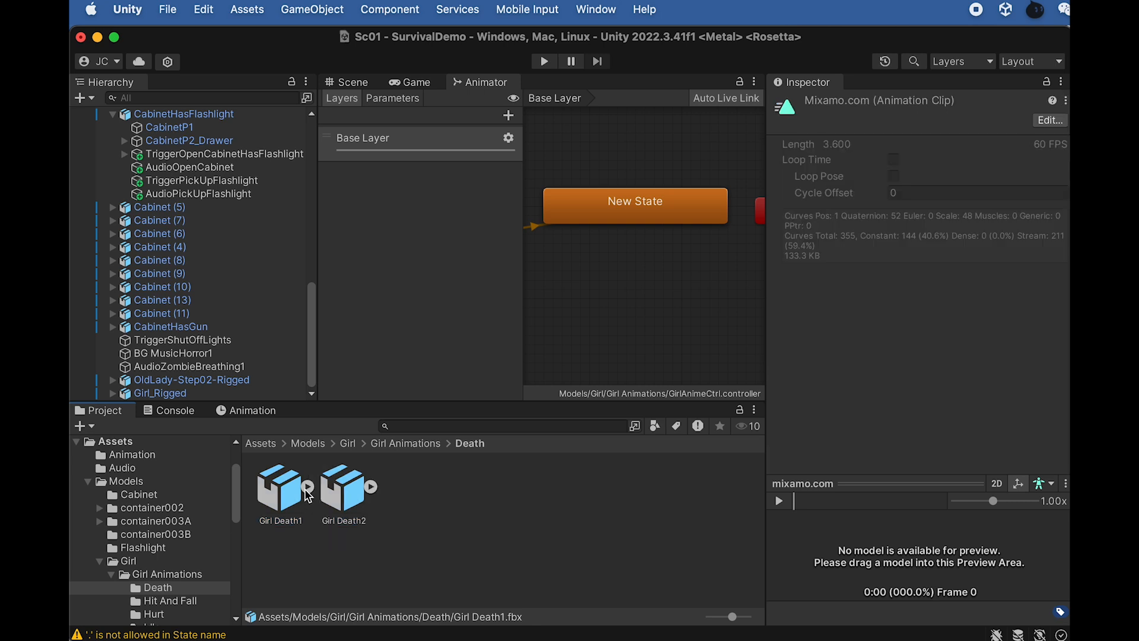
pyautogui.click(278, 518)
pyautogui.click(281, 520)
pyautogui.press('super+c')
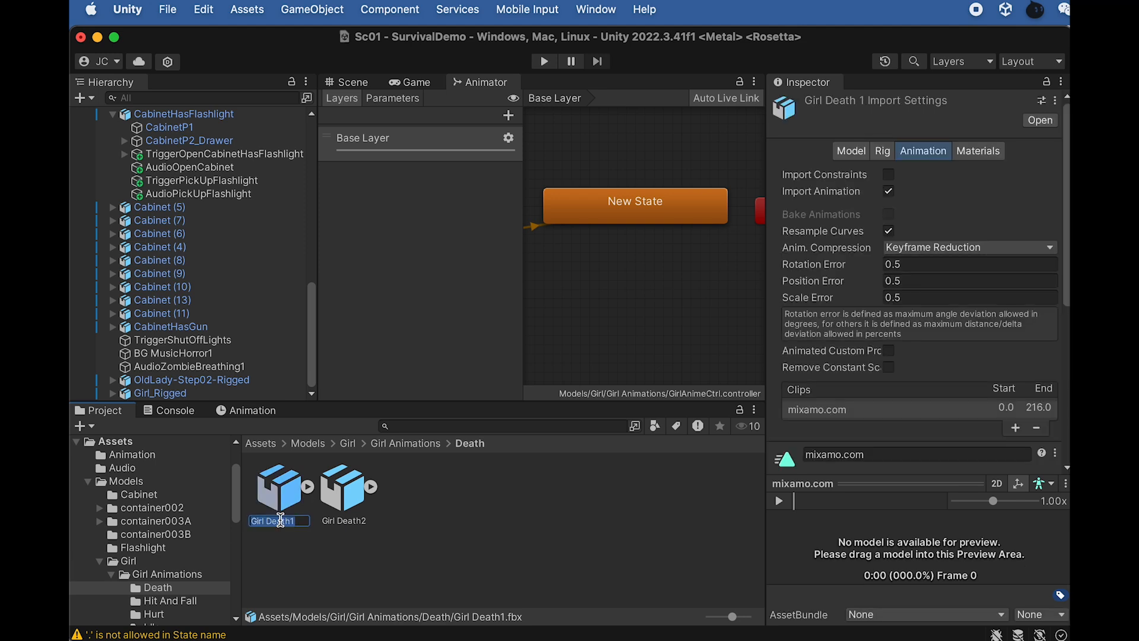
# Step: Rename the Girl Death1 model's mixamo.com clip to Girl Death1 and apply the import settings
pyautogui.click(277, 483)
pyautogui.scroll(-3, 838, 358)
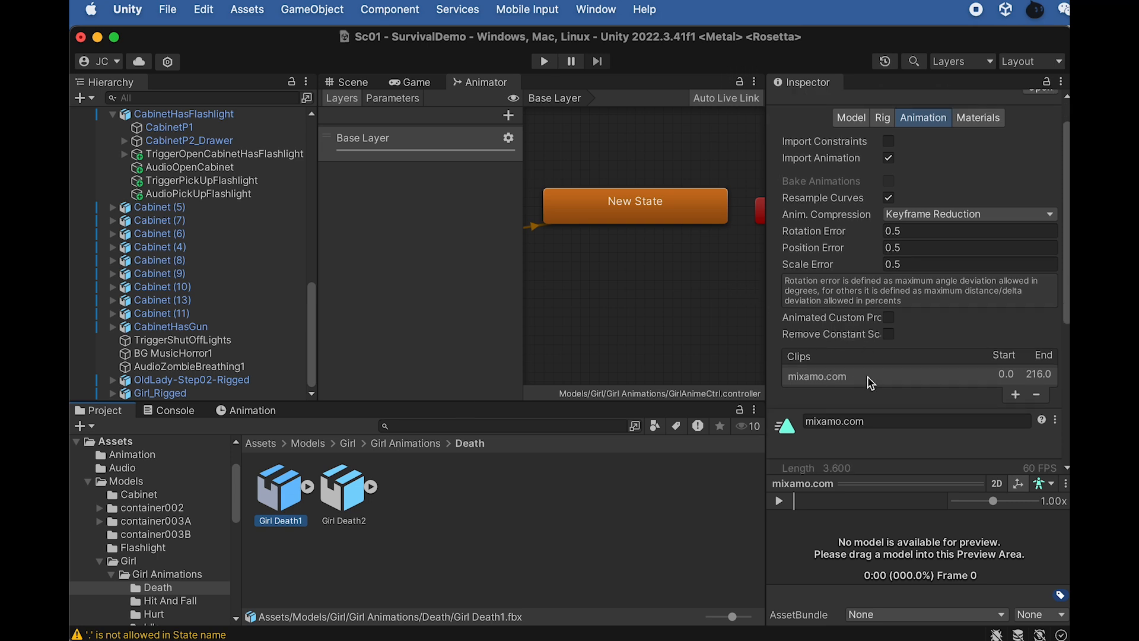
pyautogui.scroll(-5, 866, 380)
pyautogui.click(874, 305)
pyautogui.press('super+v')
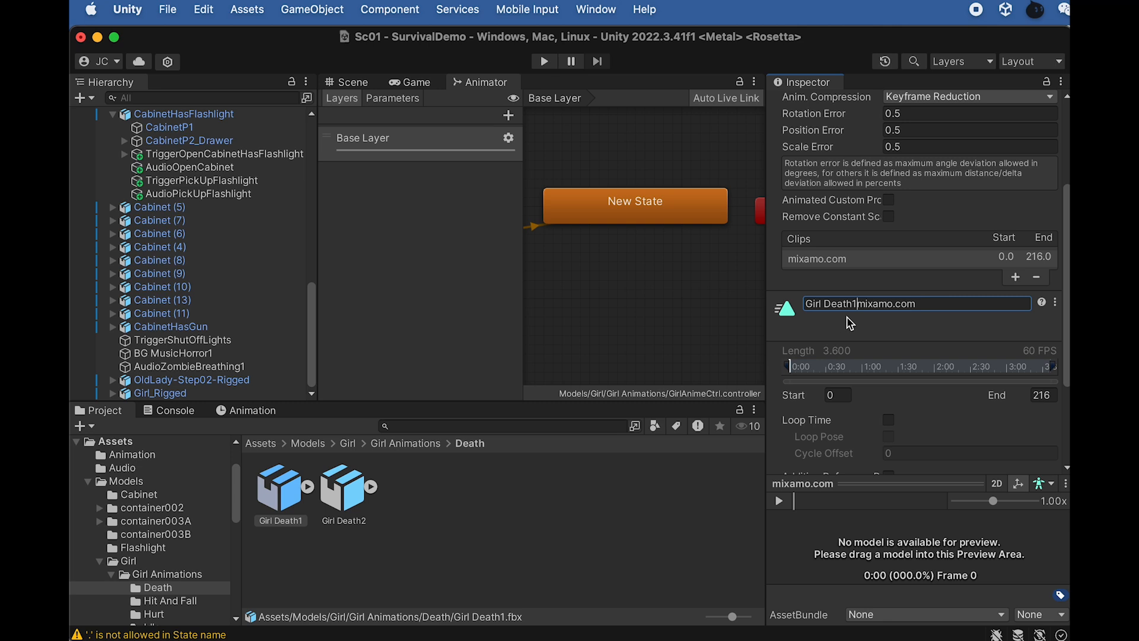
pyautogui.press('super+shift+Right')
pyautogui.press('BackSpace')
pyautogui.scroll(-1, 866, 325)
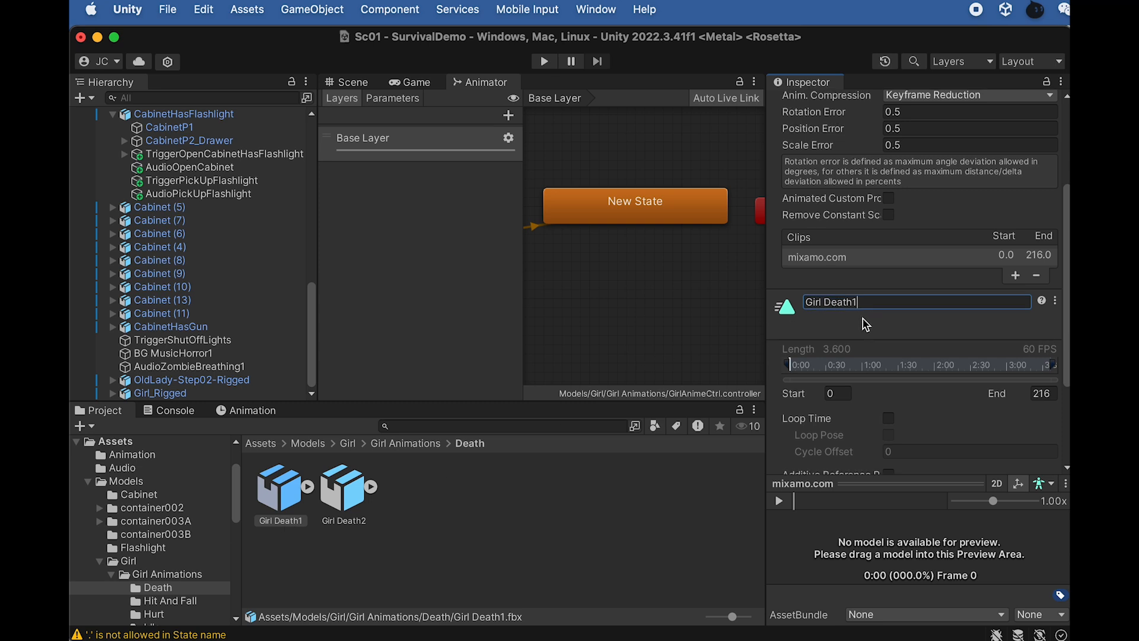
pyautogui.scroll(-5, 997, 413)
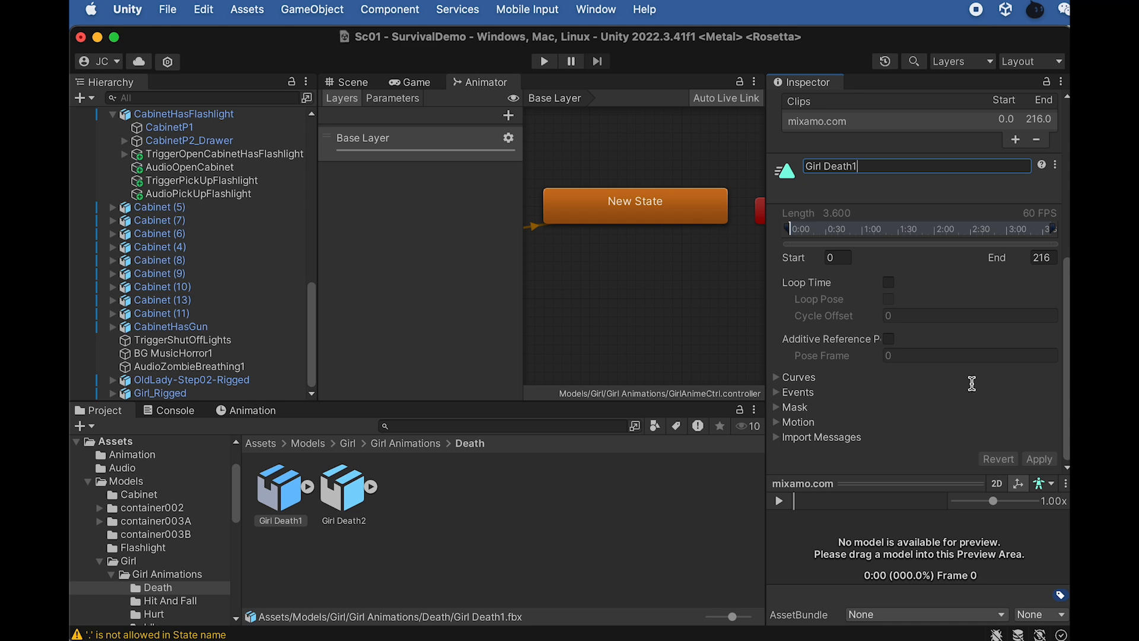
pyautogui.click(1039, 459)
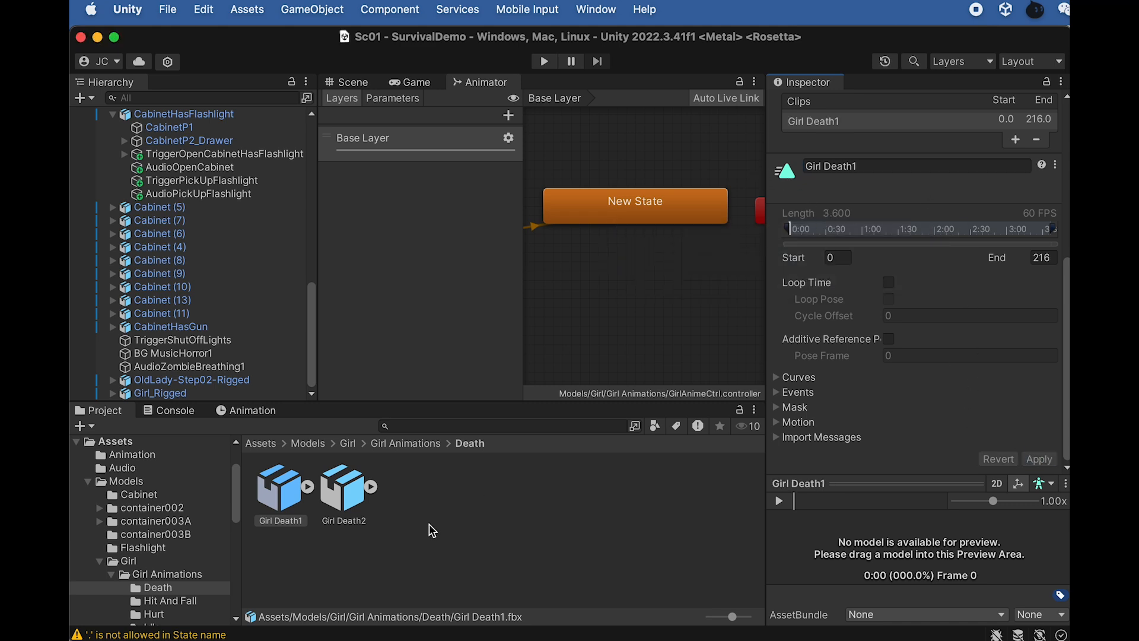
pyautogui.click(309, 487)
pyautogui.click(308, 487)
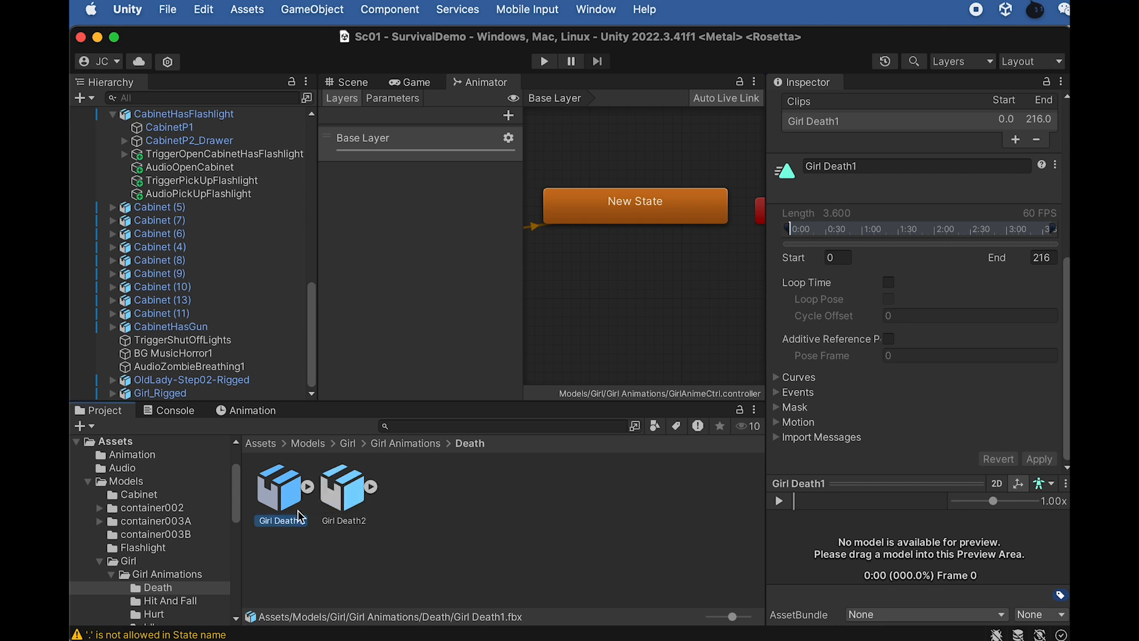
# Step: Rename the Girl Death2 model's mixamo.com clip to Girl Death2 using its asset name, and apply the change
pyautogui.click(355, 494)
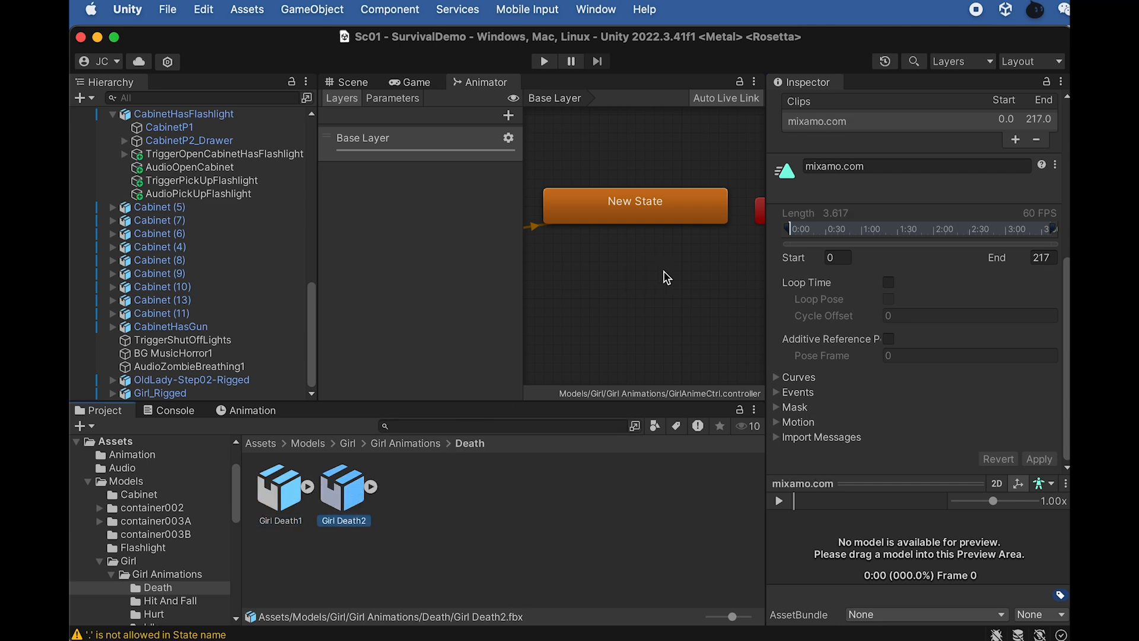
pyautogui.press('Return')
pyautogui.press('cmd+c')
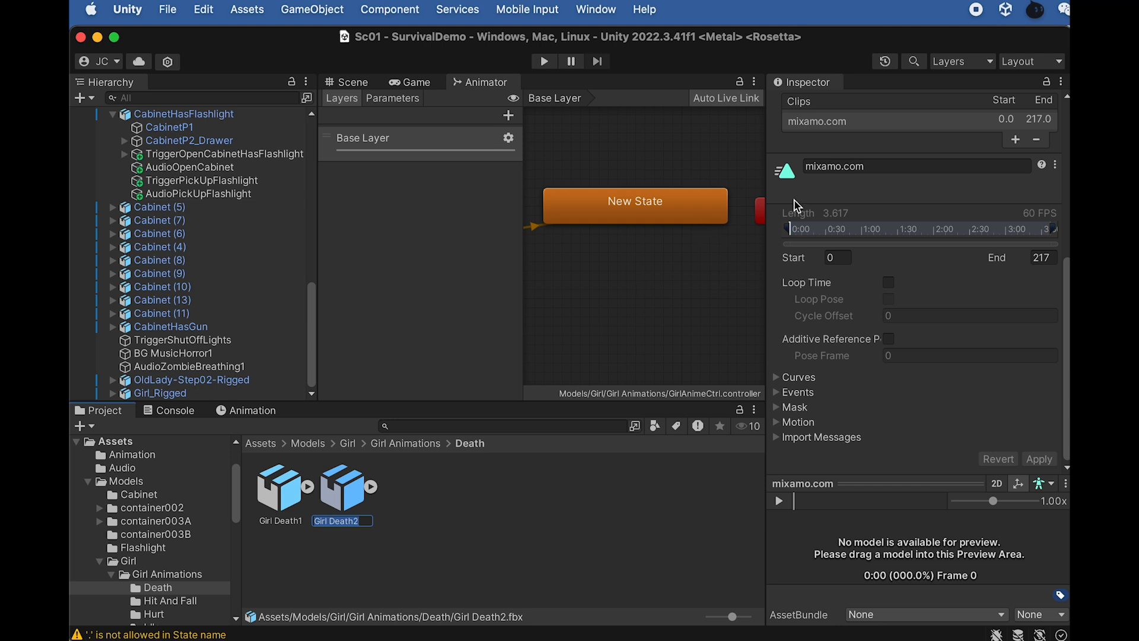
pyautogui.click(851, 166)
pyautogui.press('cmd+v')
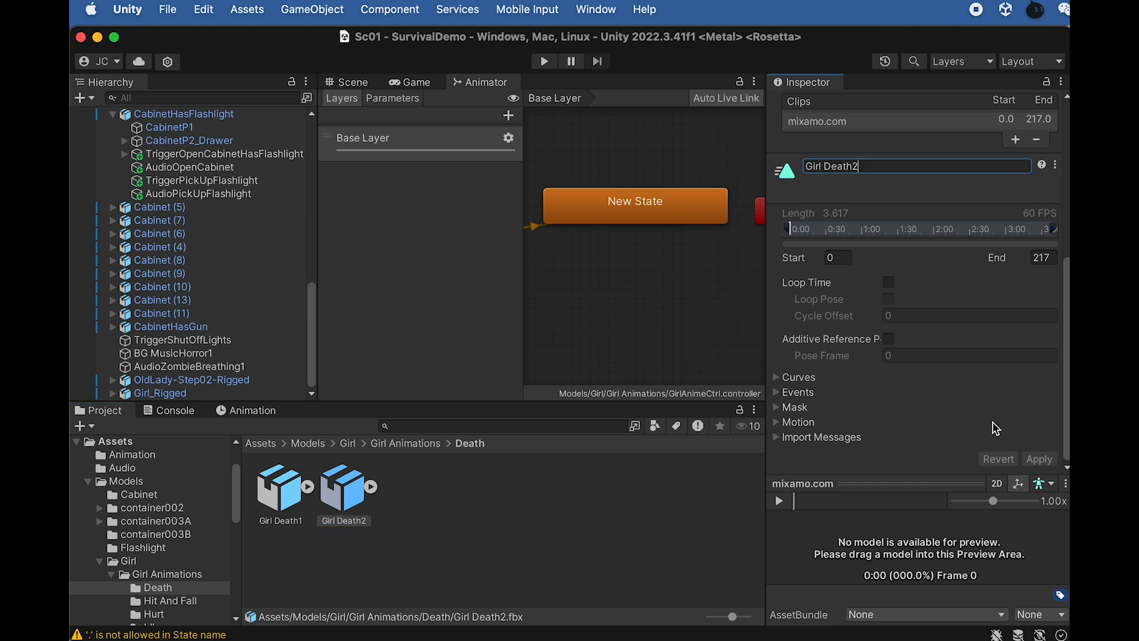
pyautogui.press('Return')
pyautogui.click(1040, 462)
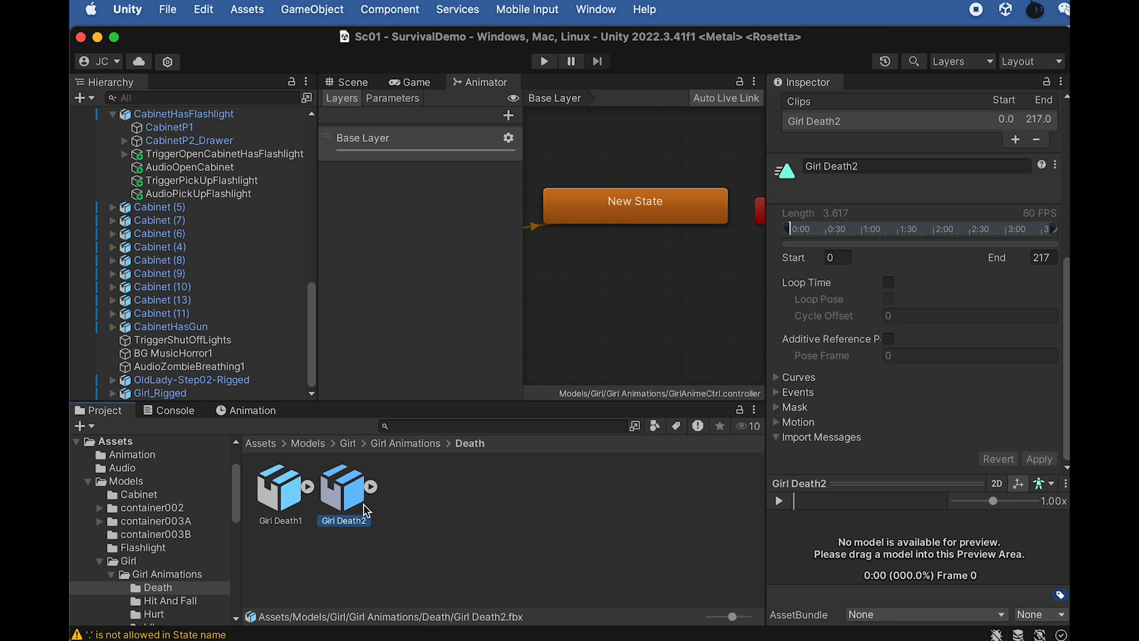
# Step: Rename the clip of the model in the Hit And Fall folder to Girl Hit And Fall and apply the change
pyautogui.click(408, 448)
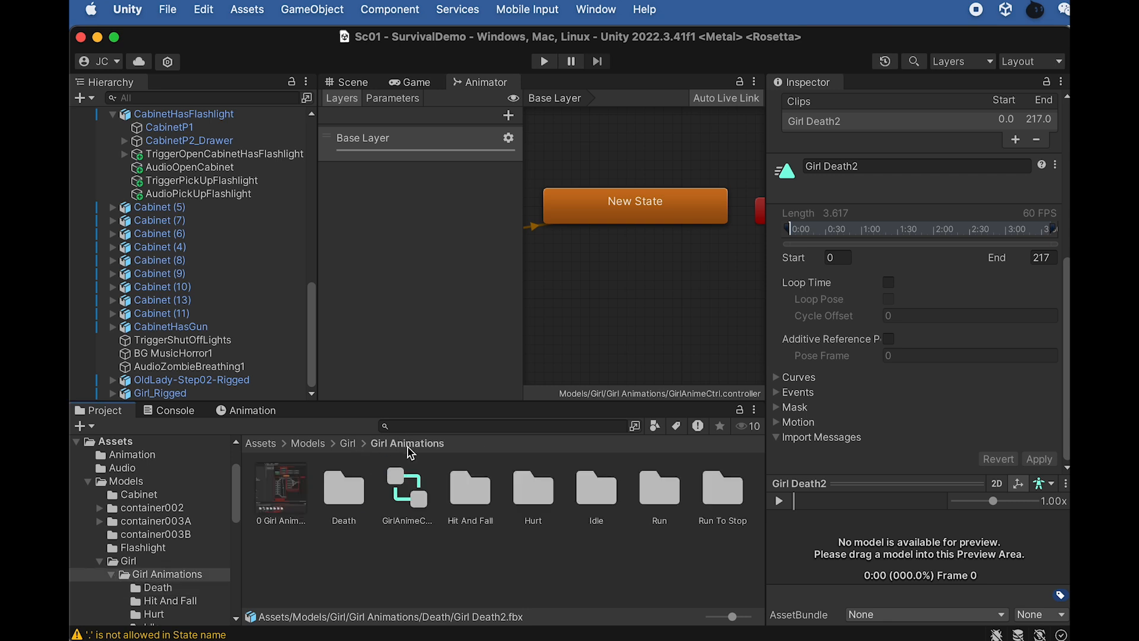
pyautogui.doubleClick(470, 491)
pyautogui.click(318, 490)
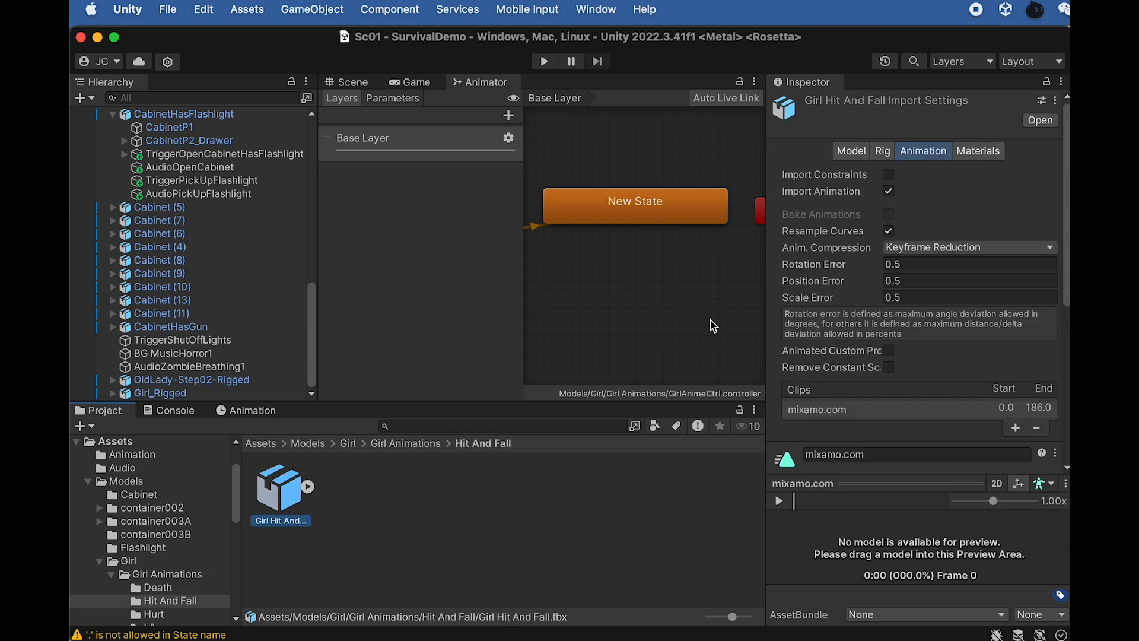
pyautogui.click(859, 454)
pyautogui.write('Girl Hit And Fall')
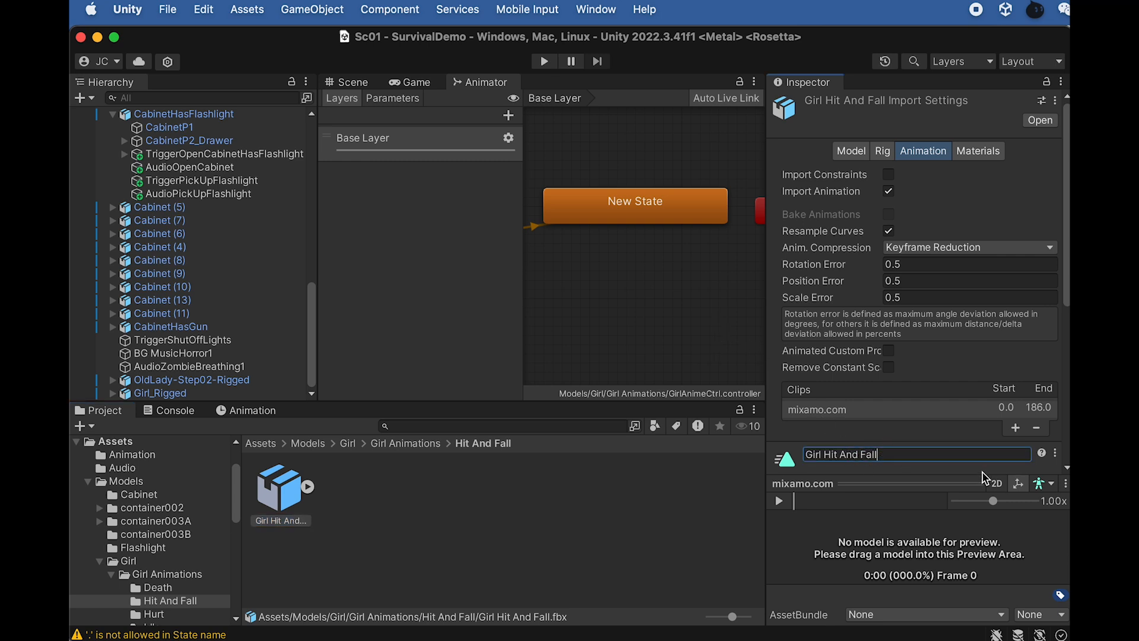
pyautogui.scroll(-3, 986, 463)
pyautogui.press('Return')
pyautogui.scroll(-5, 1035, 426)
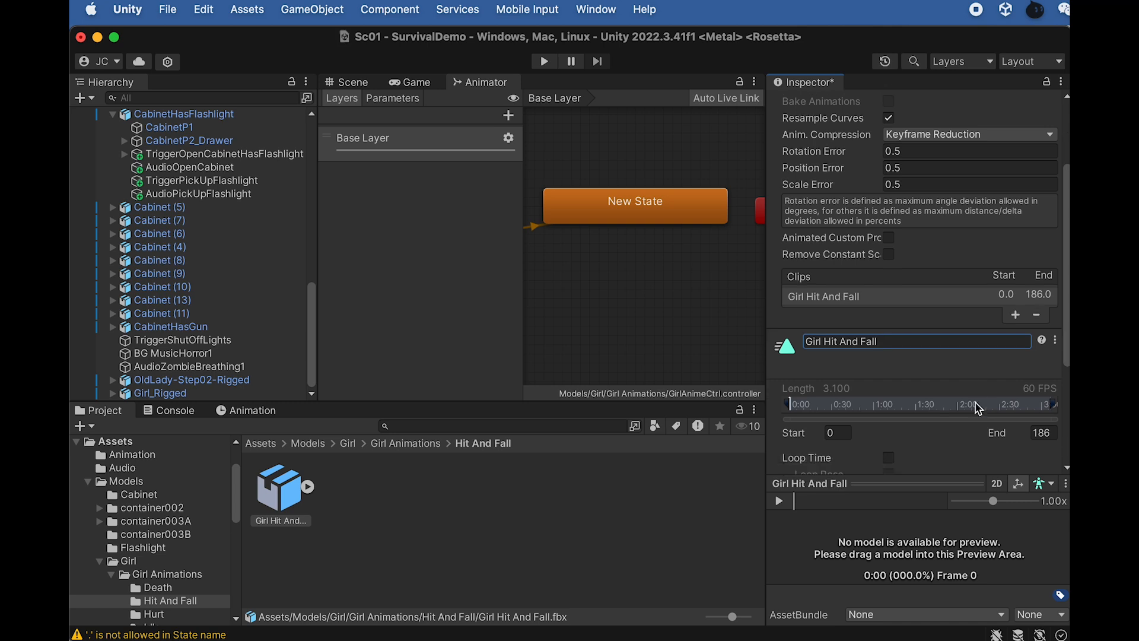
pyautogui.scroll(-2, 1035, 426)
pyautogui.click(1038, 458)
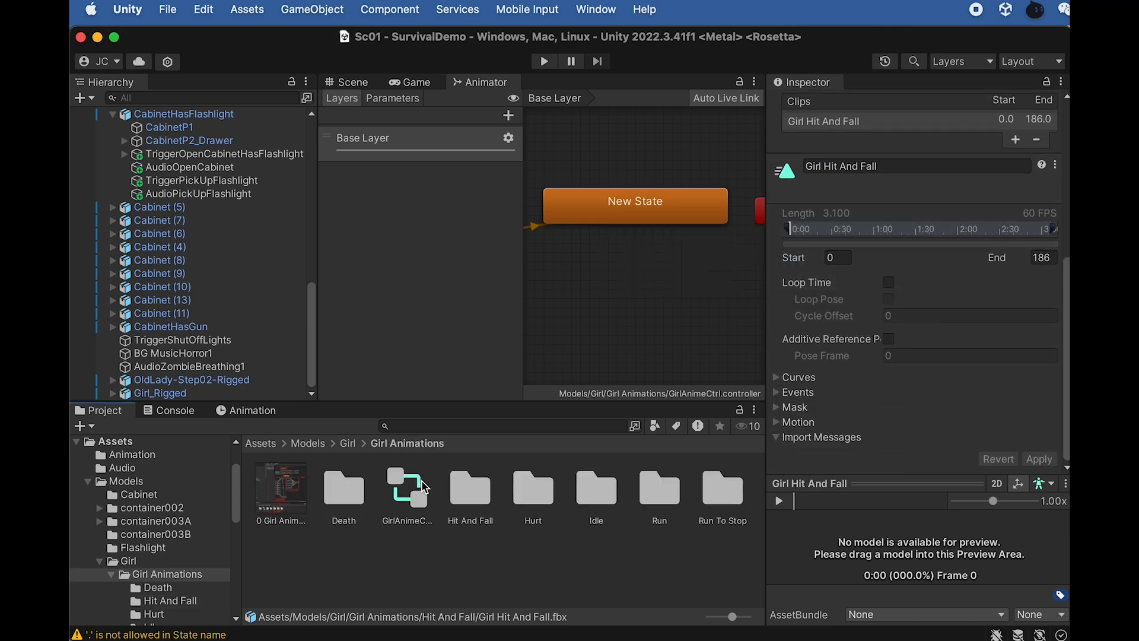
# Step: Check the clip name of the second model in the Run To Stop folder
pyautogui.doubleClick(722, 489)
pyautogui.click(347, 491)
pyautogui.scroll(-10, 814, 436)
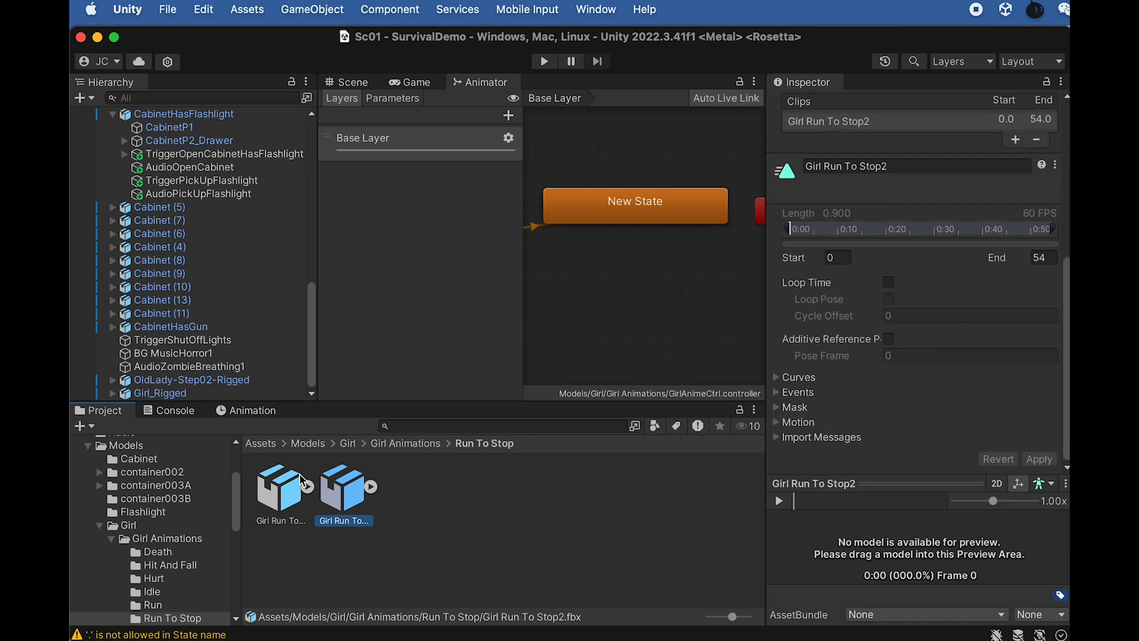
# Step: Add the Girl Death1 and Girl Death2 animations from the Death folder together as states above New State
pyautogui.scroll(-5, 636, 289)
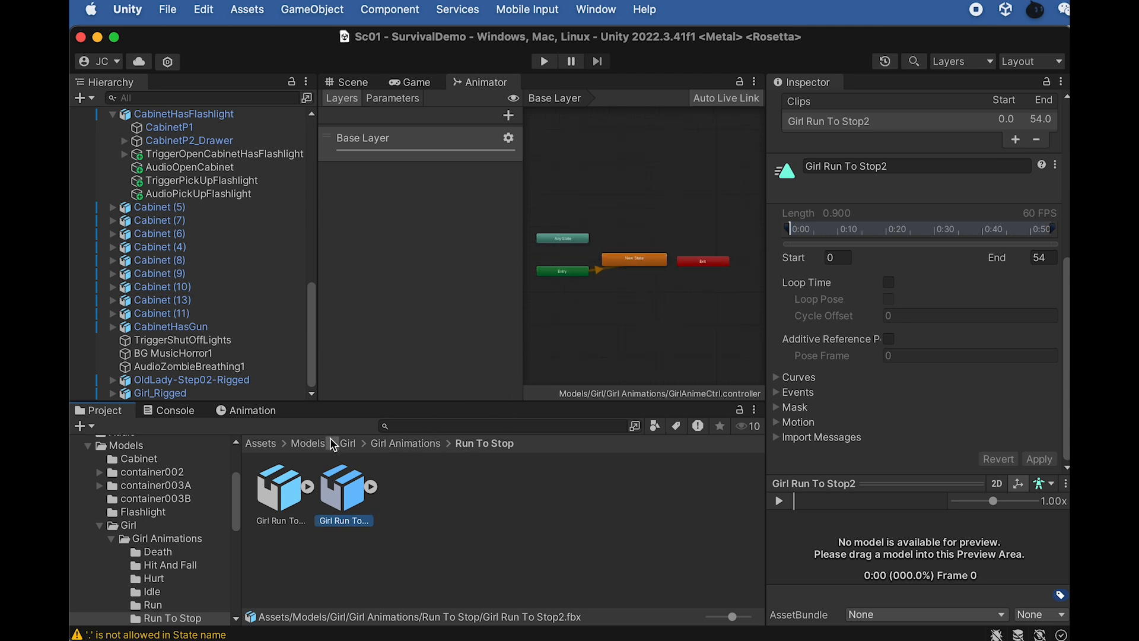
pyautogui.click(399, 446)
pyautogui.doubleClick(339, 485)
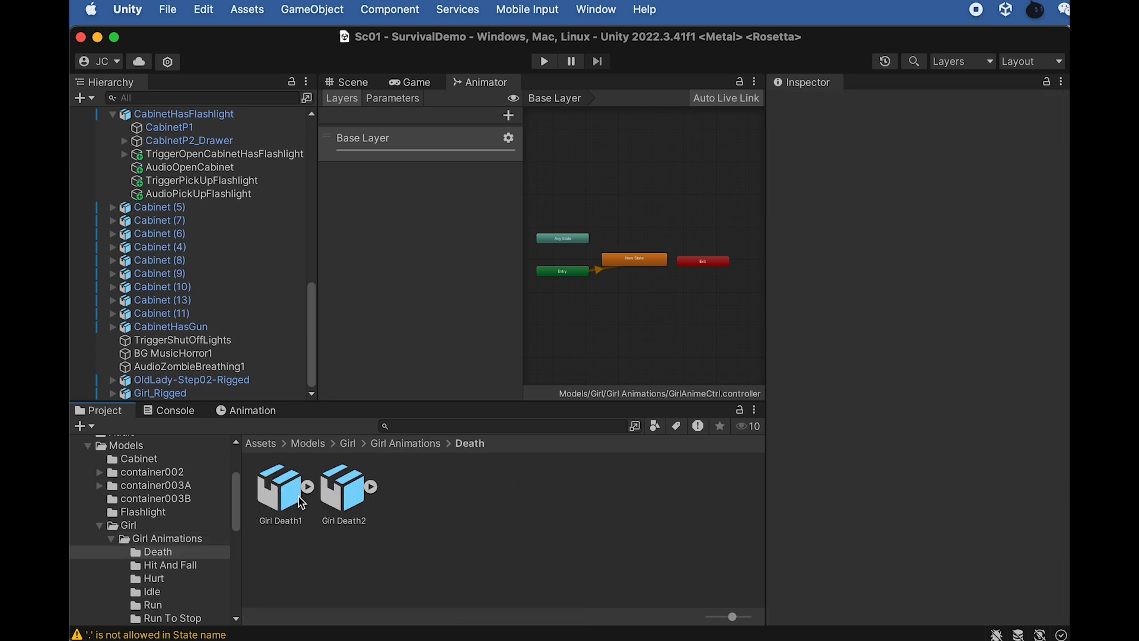
pyautogui.click(287, 485)
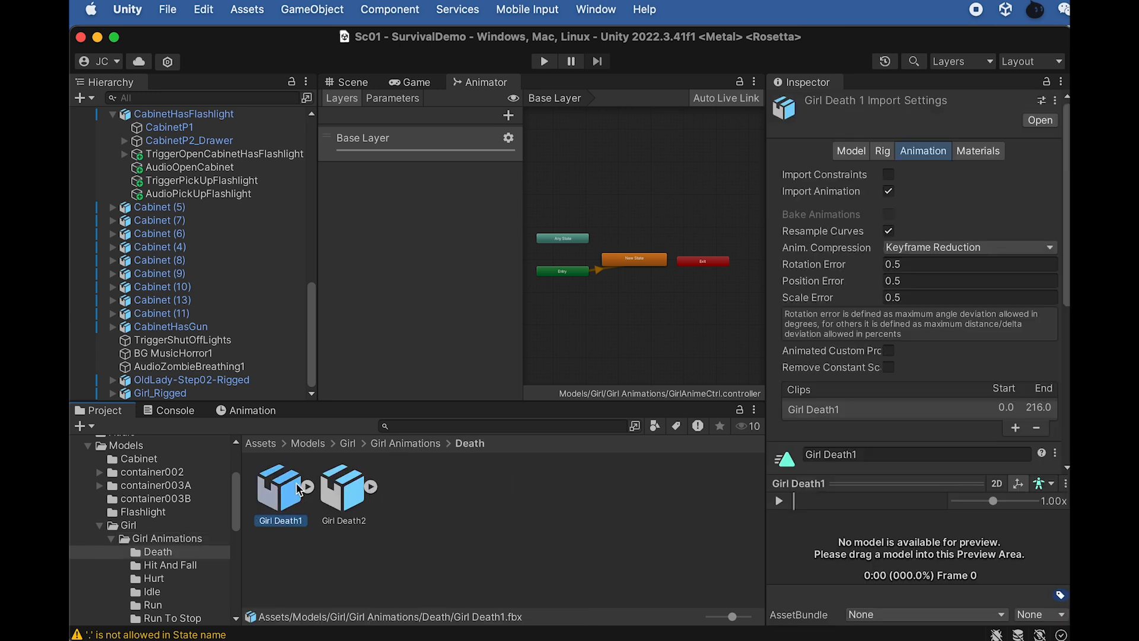
pyautogui.keyDown('shift'); pyautogui.click(333, 492); pyautogui.keyUp('shift')
pyautogui.moveTo(332, 493); pyautogui.dragTo(648, 209)
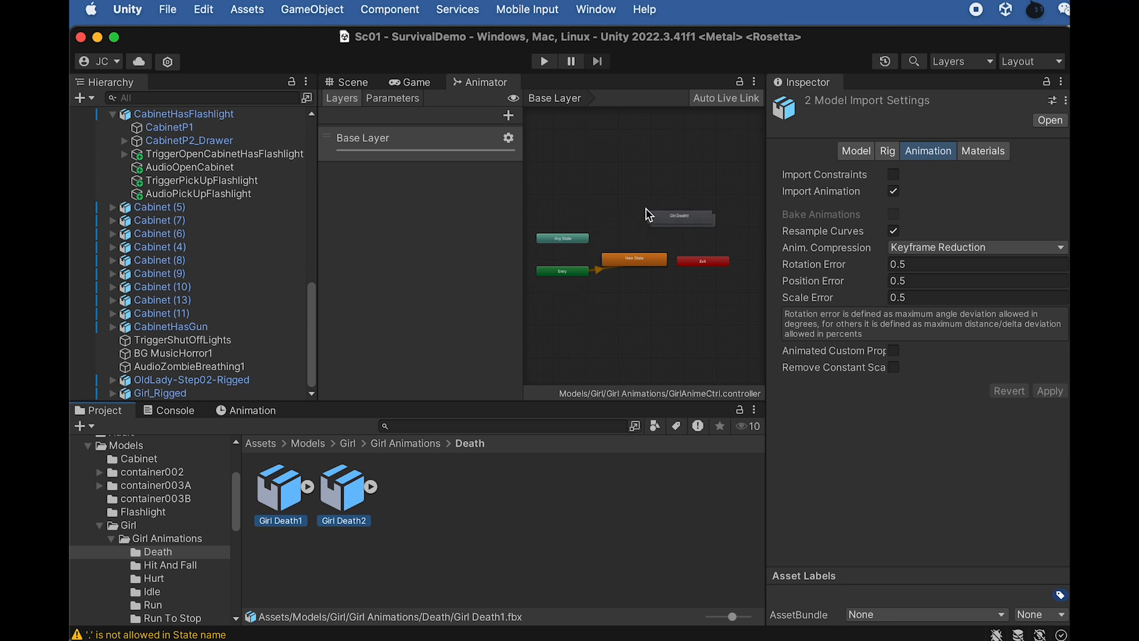
pyautogui.scroll(5, 682, 193)
pyautogui.scroll(-4, 697, 198)
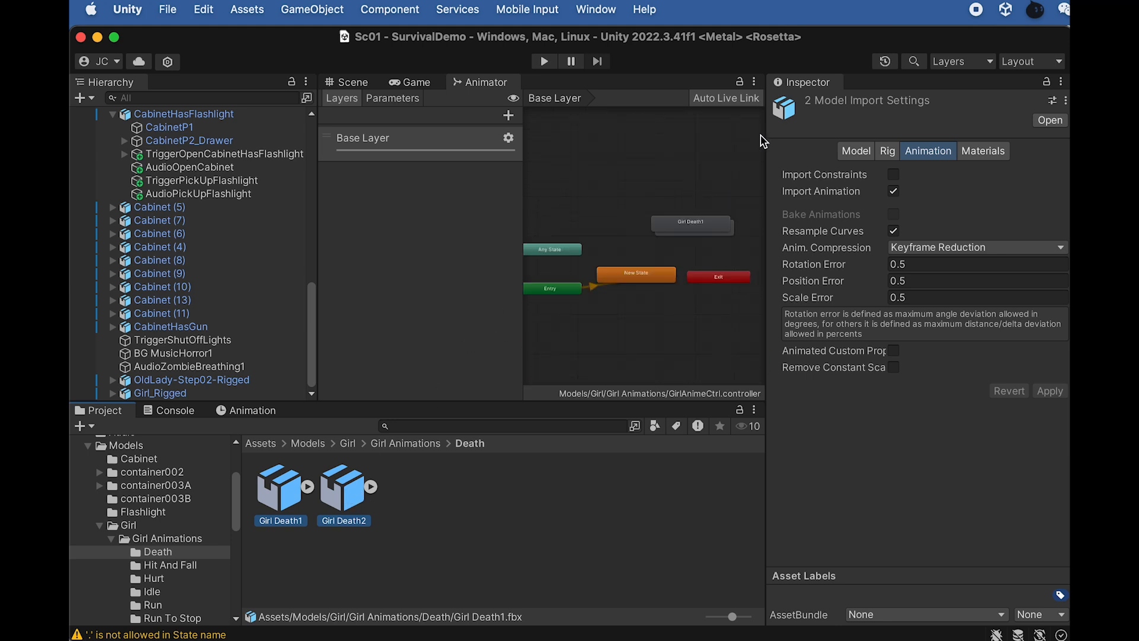
# Step: Widen the Animator graph area and place the Girl Death2 state separately below Girl Death1
pyautogui.moveTo(768, 146); pyautogui.dragTo(915, 148)
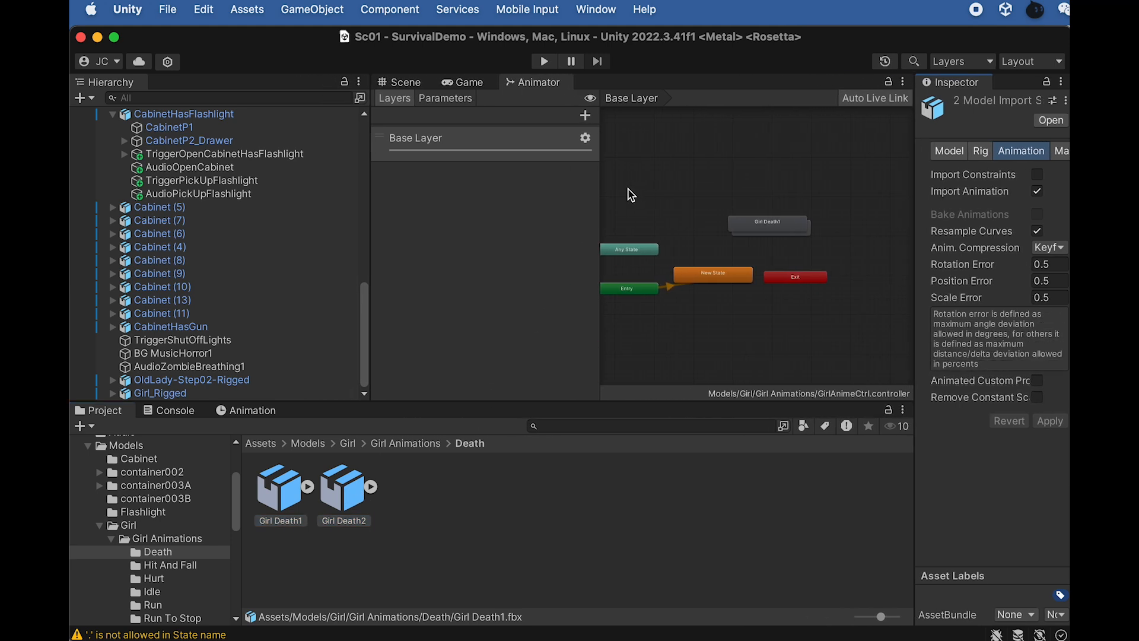
pyautogui.moveTo(599, 191); pyautogui.dragTo(525, 191)
pyautogui.moveTo(710, 224); pyautogui.dragTo(741, 230)
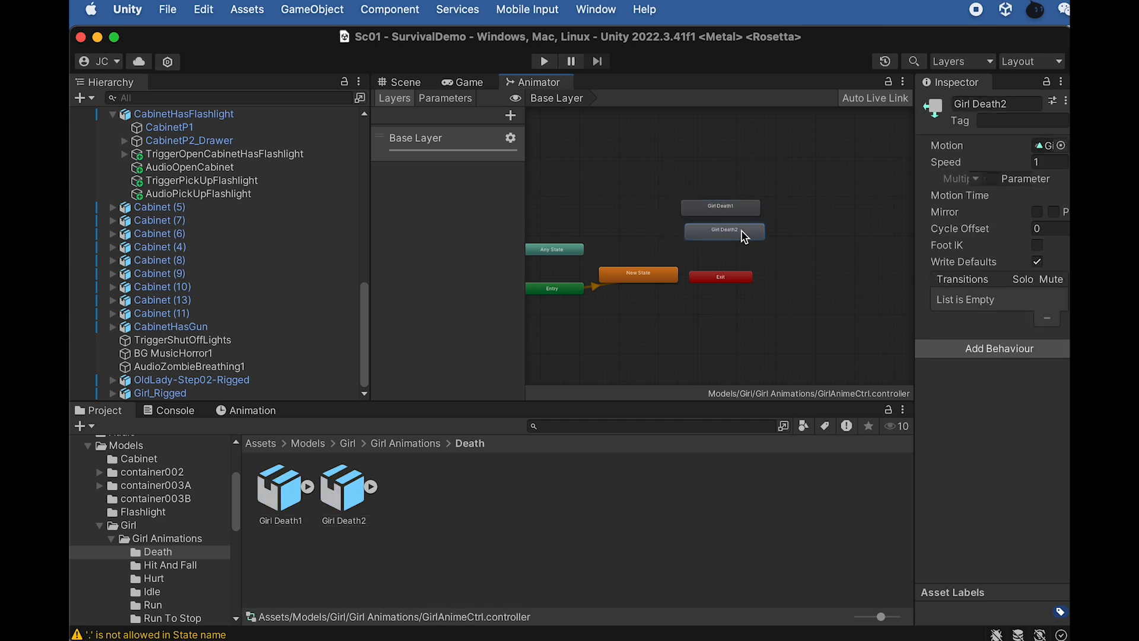
# Step: Add the Girl Hurt1 to Girl Hurt5 animations from the Hurt folder together as states below Exit
pyautogui.click(407, 444)
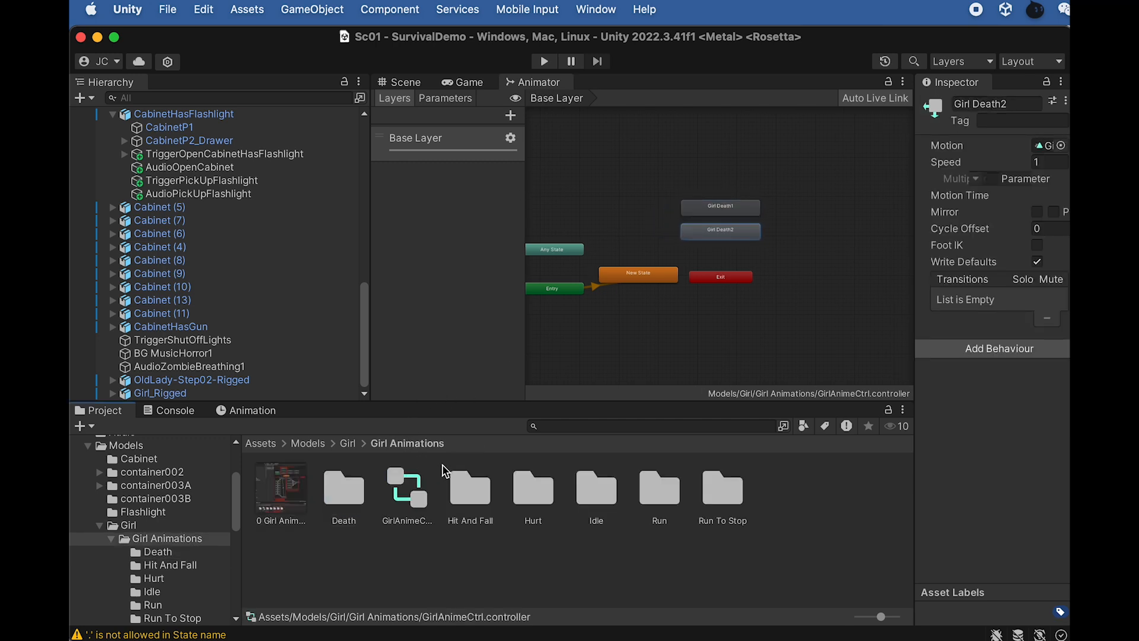
pyautogui.doubleClick(480, 490)
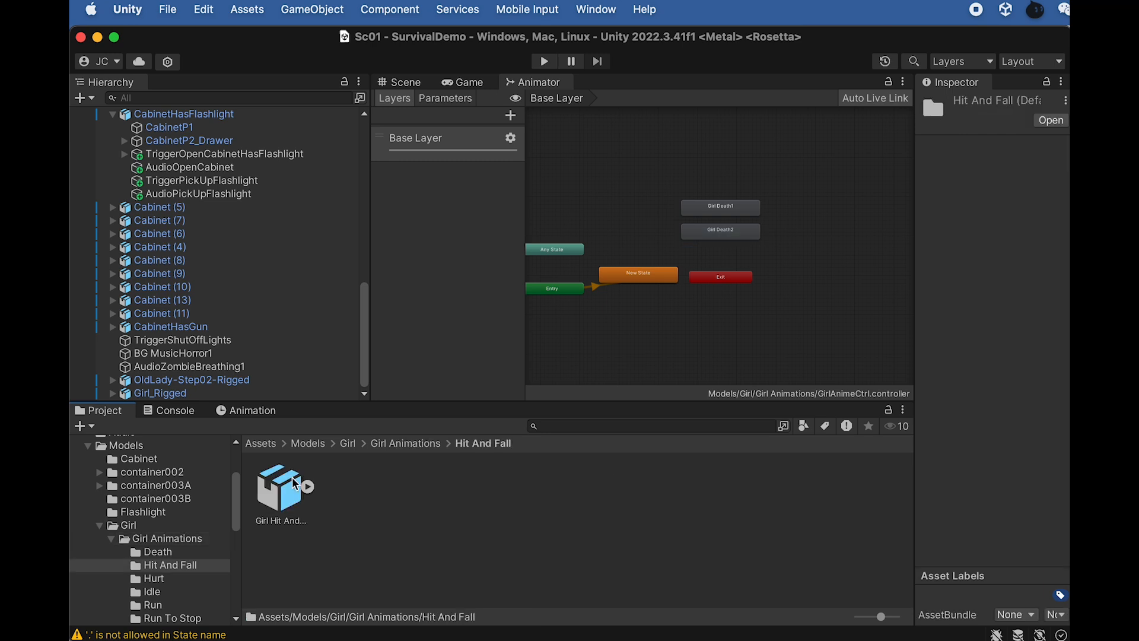
pyautogui.click(405, 445)
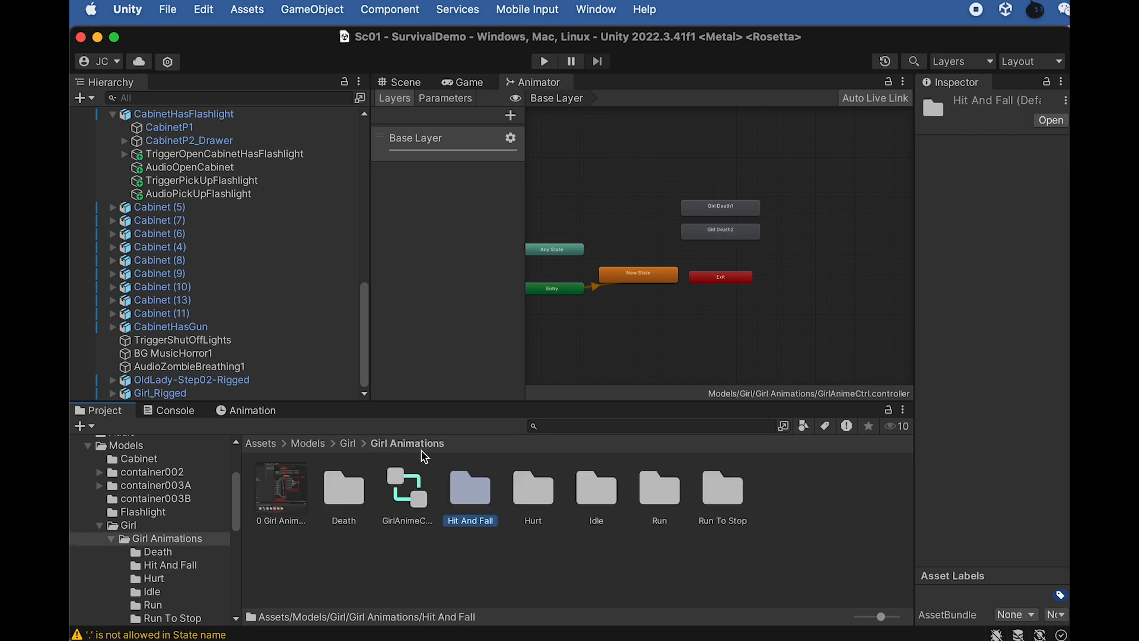
pyautogui.doubleClick(533, 490)
pyautogui.click(564, 561)
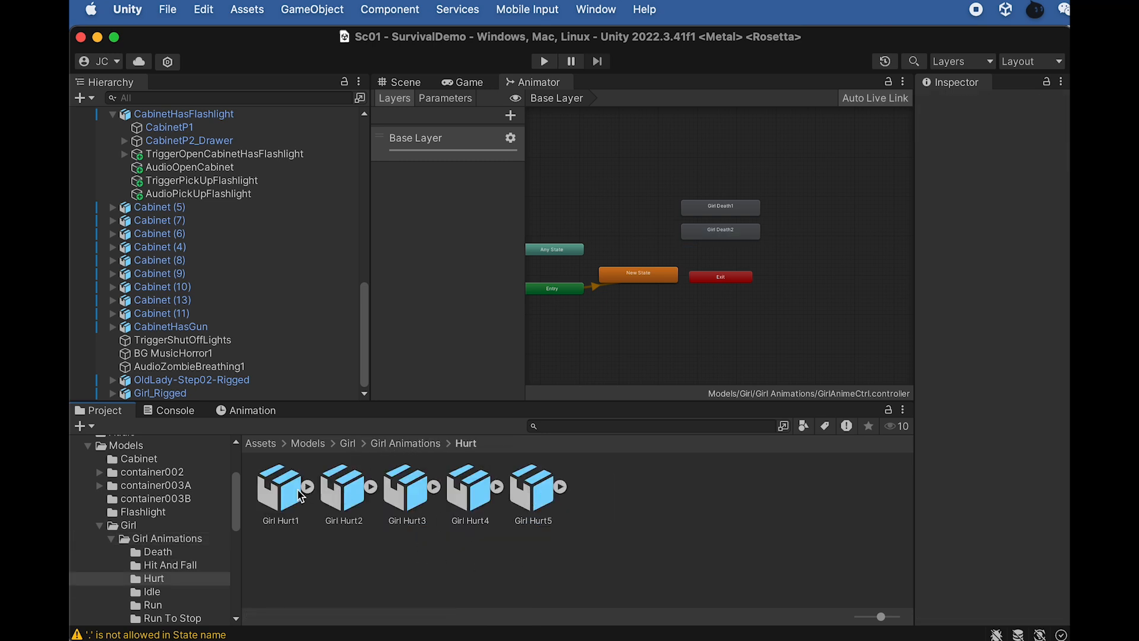
pyautogui.click(285, 494)
pyautogui.keyDown('shift'); pyautogui.click(515, 503); pyautogui.keyUp('shift')
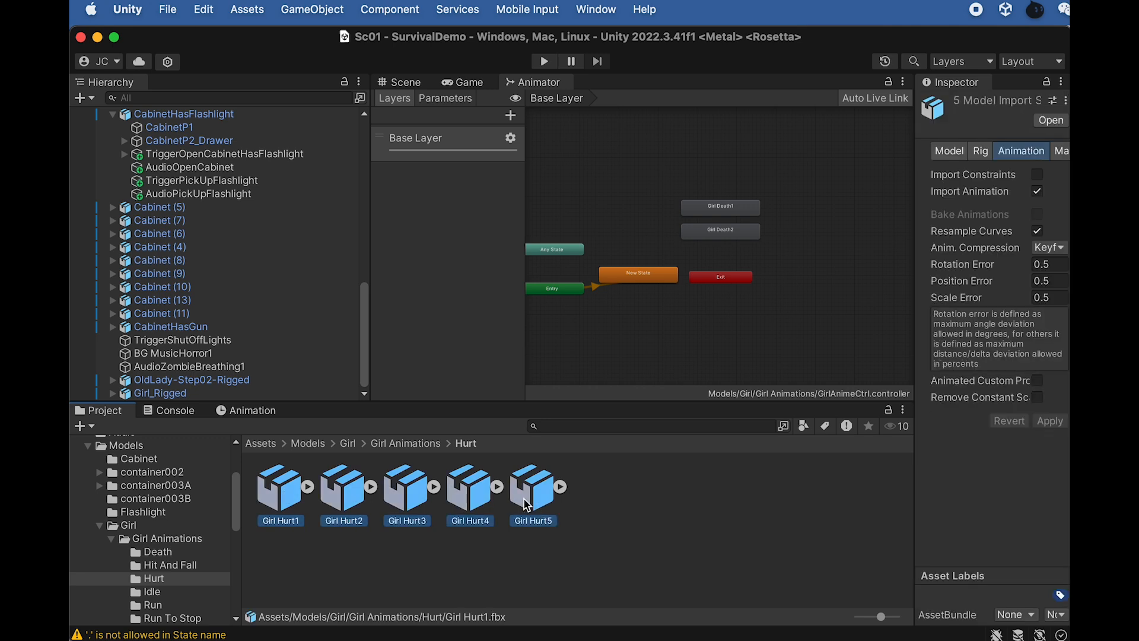
pyautogui.moveTo(636, 389); pyautogui.dragTo(709, 347)
pyautogui.scroll(3, 728, 333)
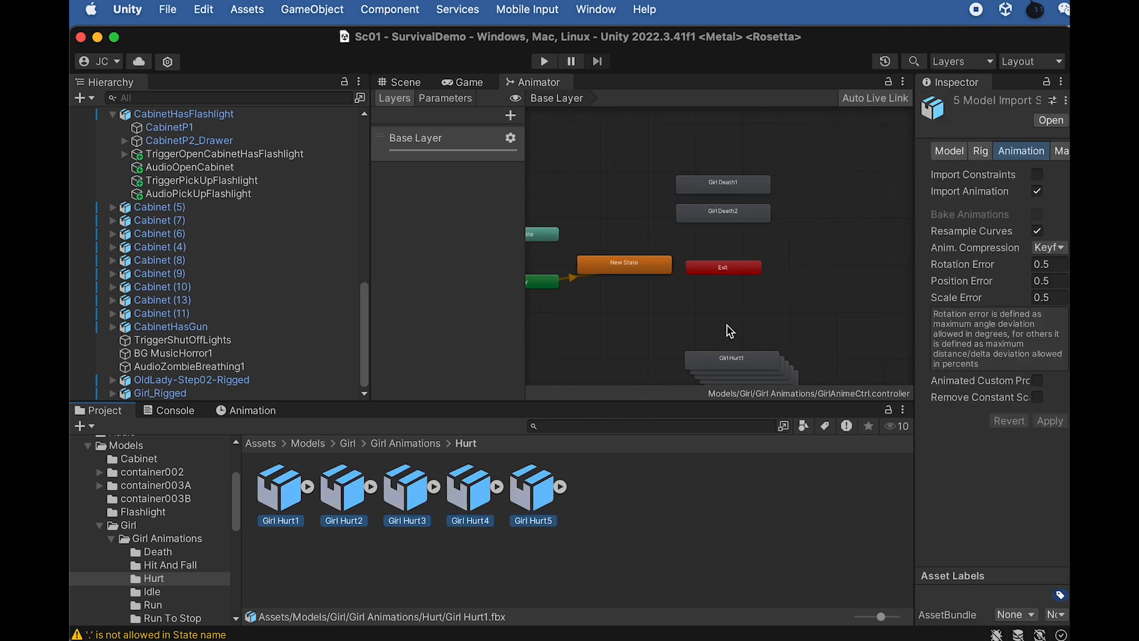
# Step: Arrange the five Girl Hurt states in numerical order in a vertical column beneath Exit
pyautogui.moveTo(741, 306); pyautogui.dragTo(729, 241)
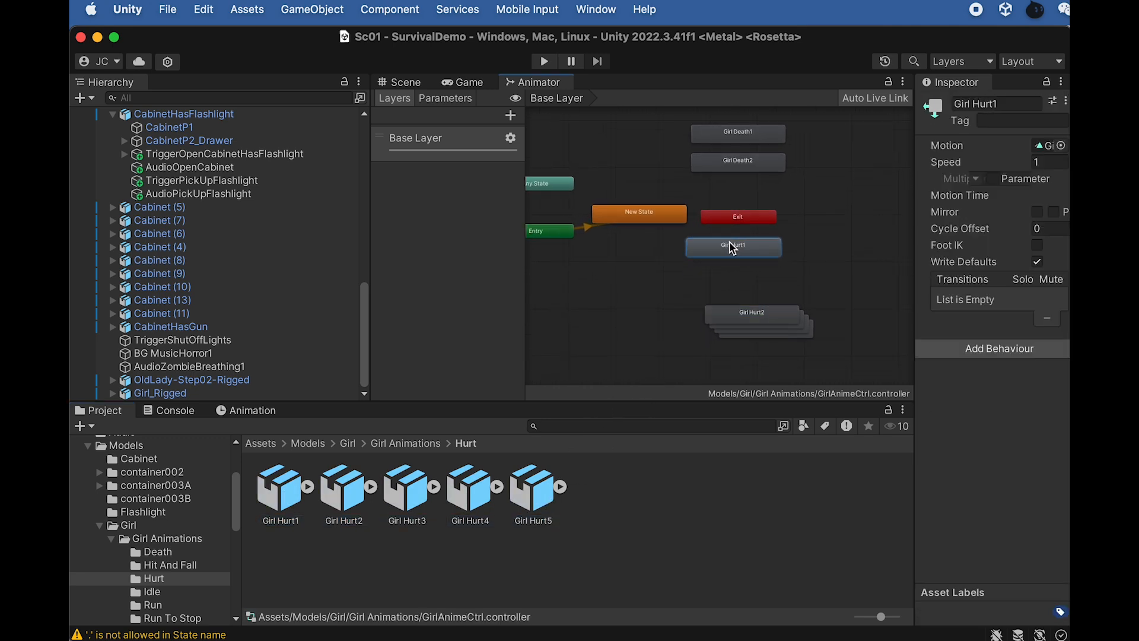
pyautogui.moveTo(746, 309); pyautogui.dragTo(730, 270)
pyautogui.moveTo(747, 316); pyautogui.dragTo(723, 317)
pyautogui.moveTo(798, 330); pyautogui.dragTo(764, 339)
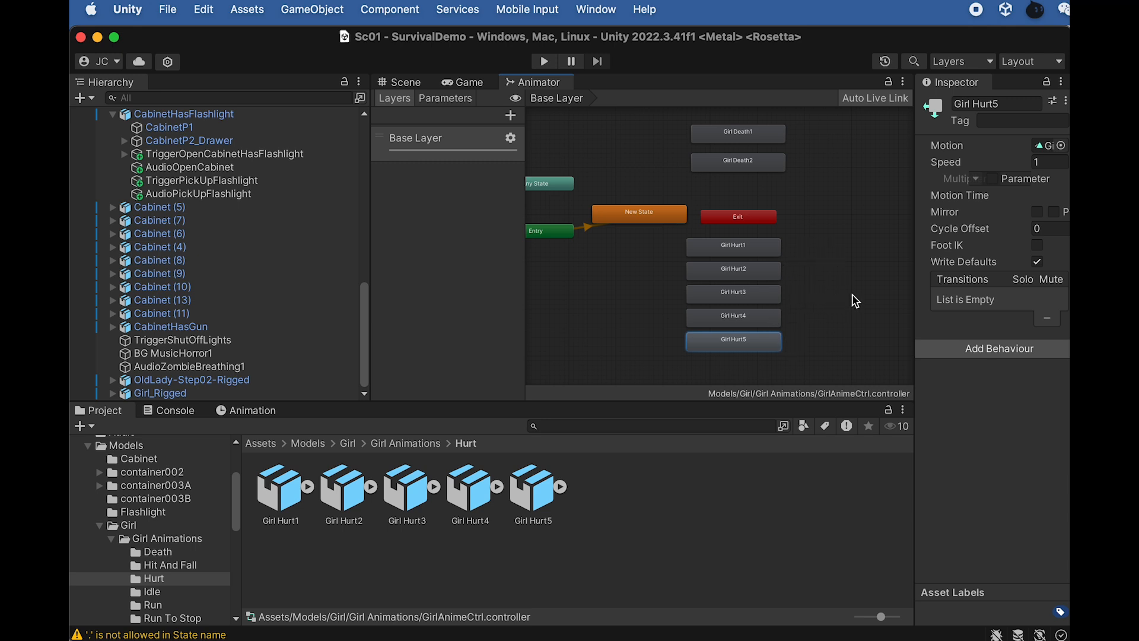
# Step: Add the Girl Run animation from the Run folder as a state beside Girl Hurt3
pyautogui.click(416, 442)
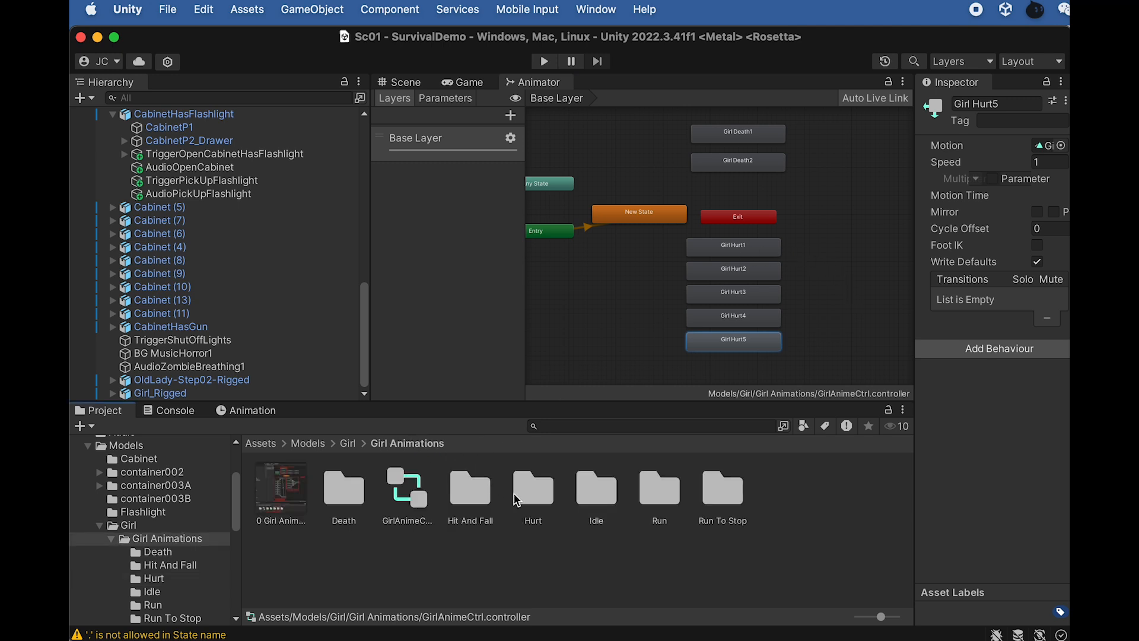
pyautogui.doubleClick(658, 496)
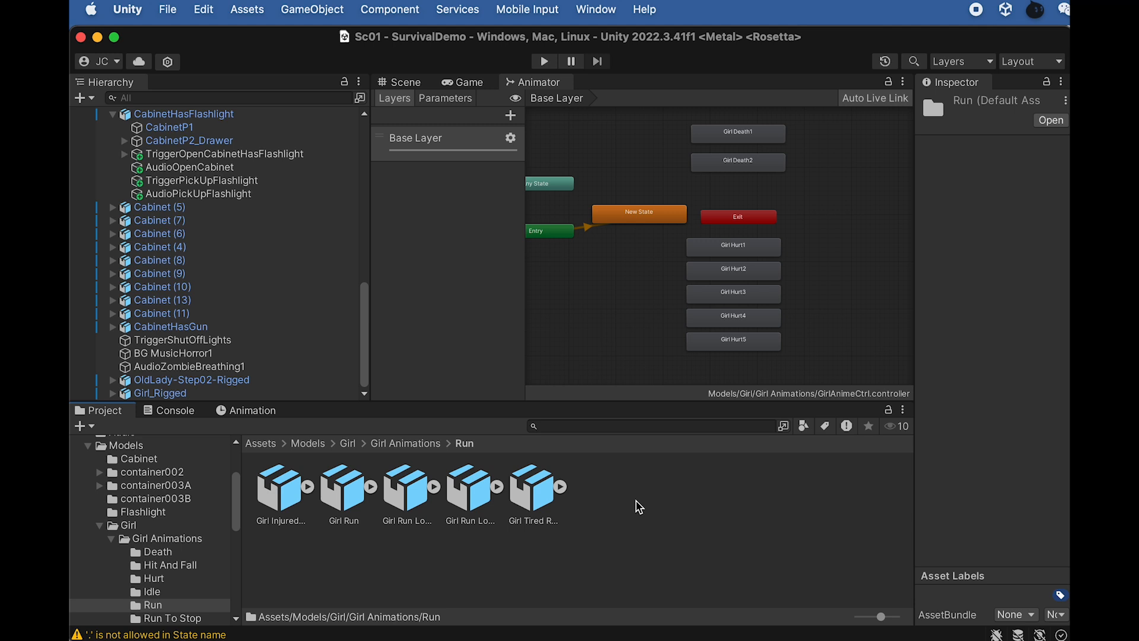
pyautogui.click(346, 492)
pyautogui.moveTo(346, 493); pyautogui.dragTo(846, 299)
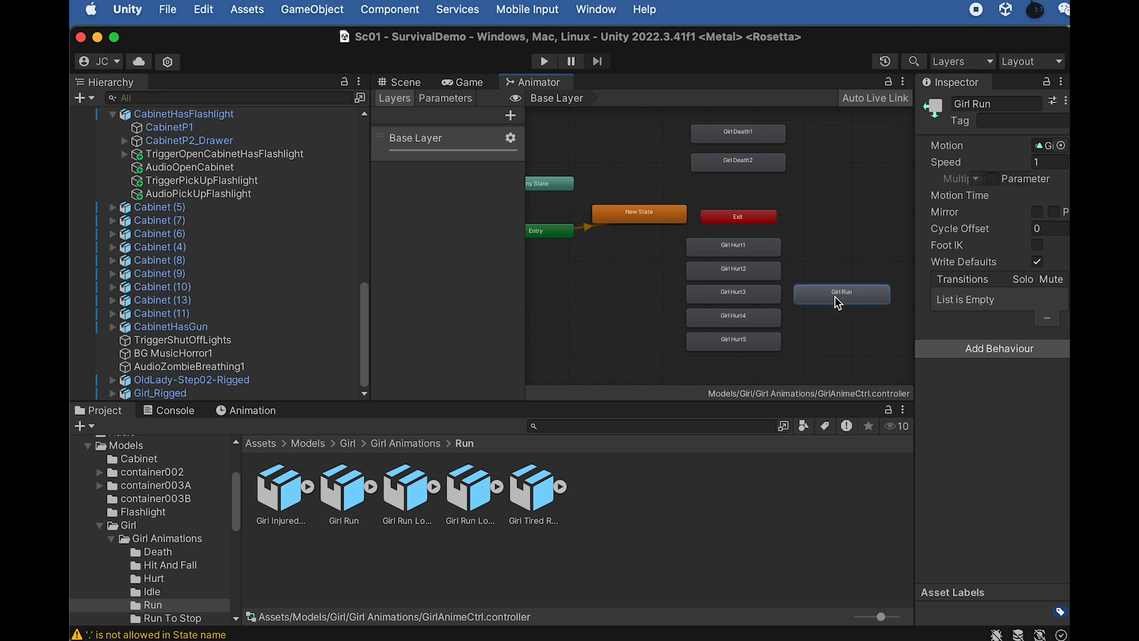
# Step: Duplicate the Girl Run state, place the copy below Entry, and rename it Girl Run Seq
pyautogui.press('super+d')
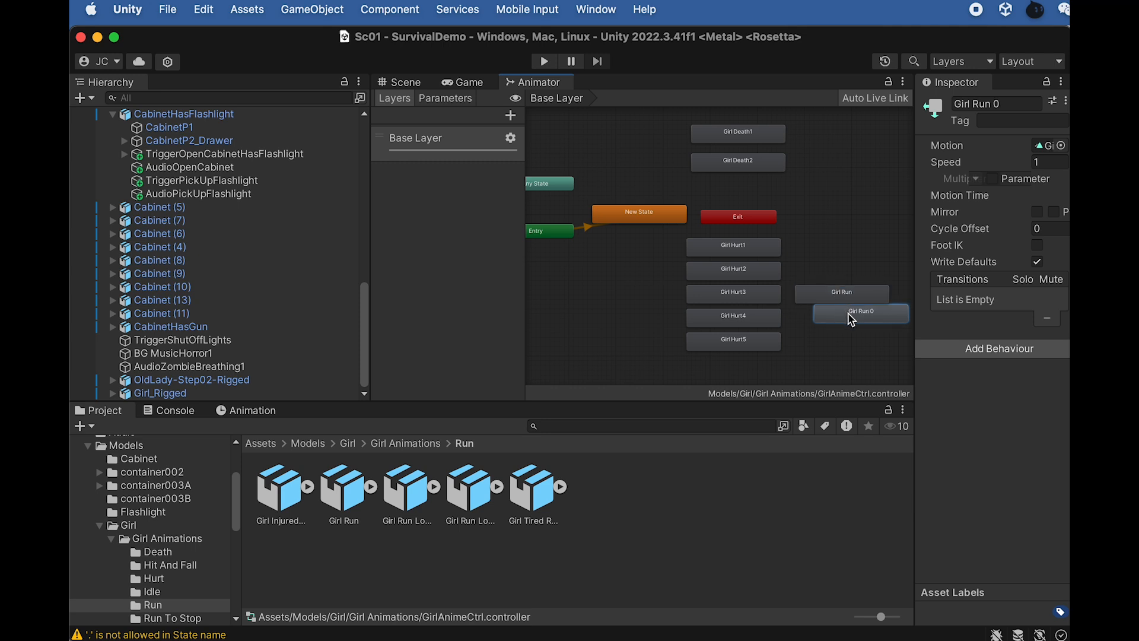
pyautogui.moveTo(851, 319); pyautogui.dragTo(561, 273)
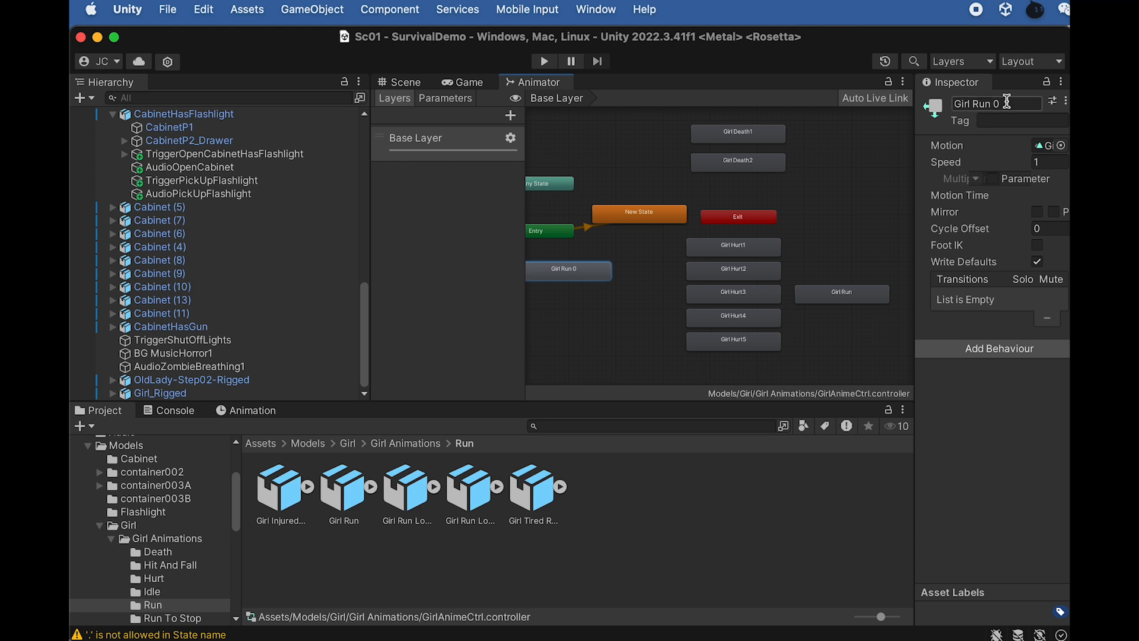
pyautogui.moveTo(1016, 104); pyautogui.dragTo(995, 104)
# Step: Switch to Finder, view the 0 Girl Animation Settings image for the reference state layout, and return to Unity
pyautogui.press('super+Tab')
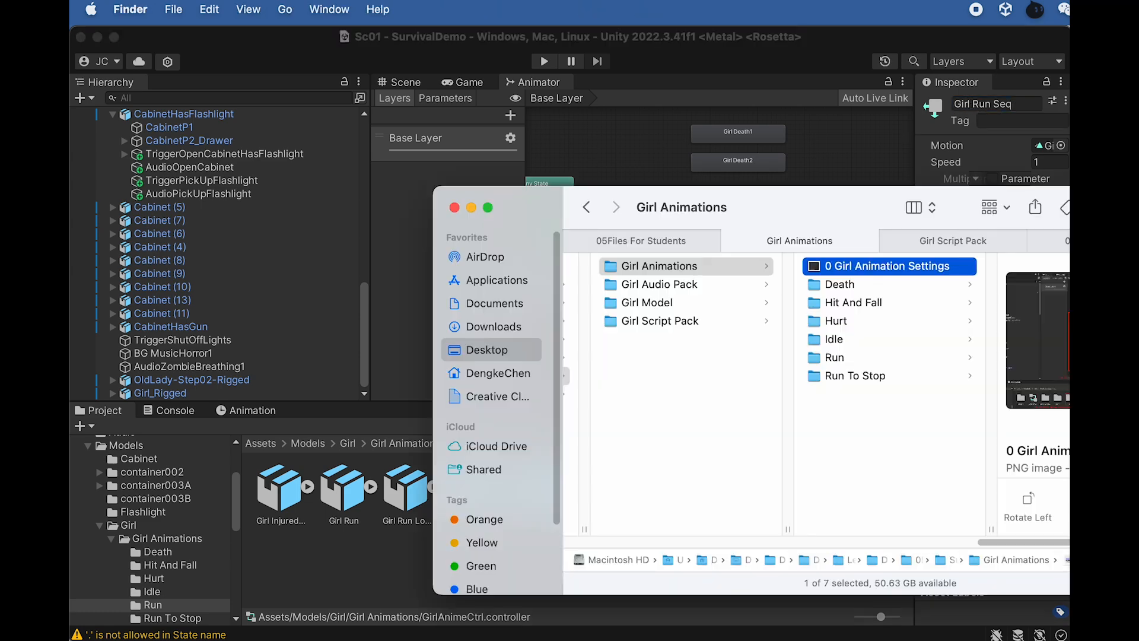
pyautogui.doubleClick(920, 266)
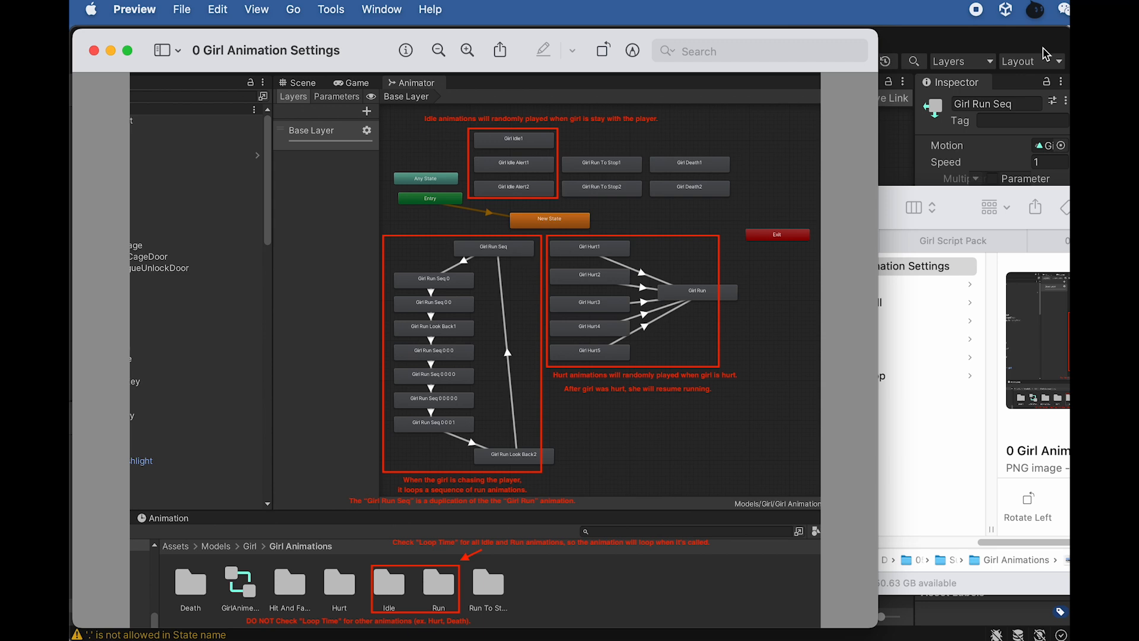
pyautogui.click(988, 45)
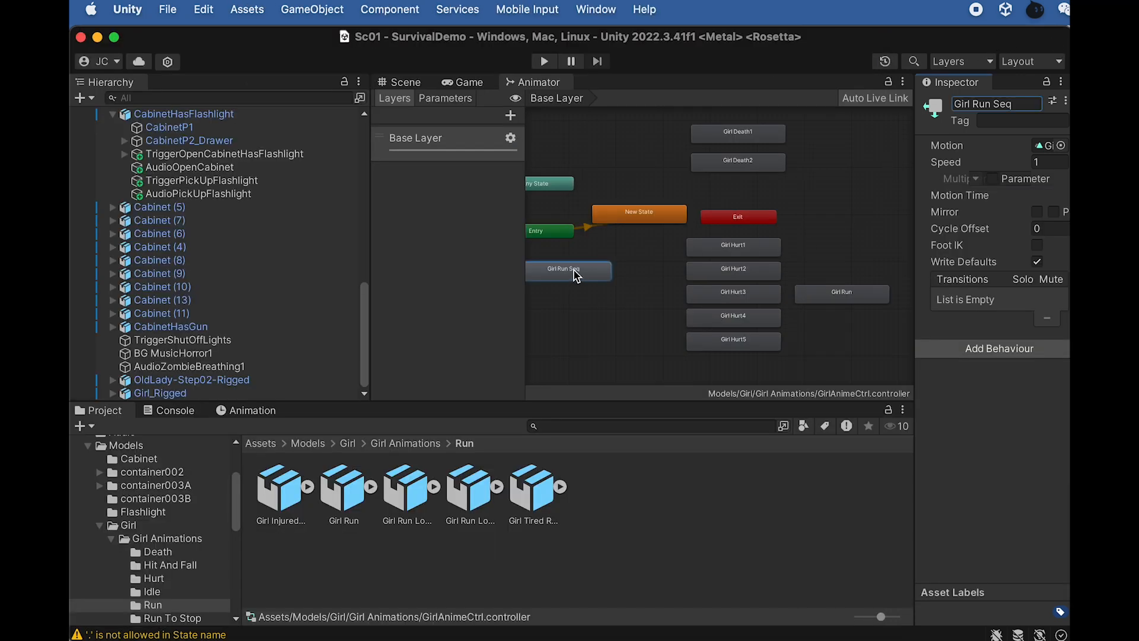
# Step: Create transitions from Girl Hurt1 and Girl Hurt2 to the Girl Run state
pyautogui.moveTo(610, 307); pyautogui.dragTo(630, 296, button='middle')
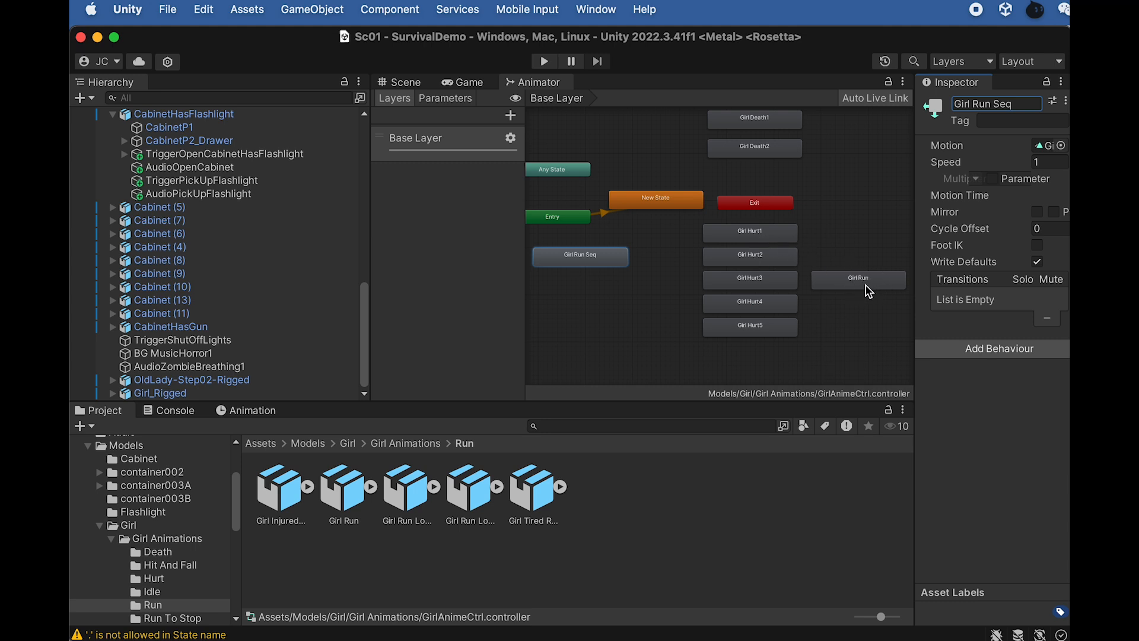
pyautogui.rightClick(789, 236)
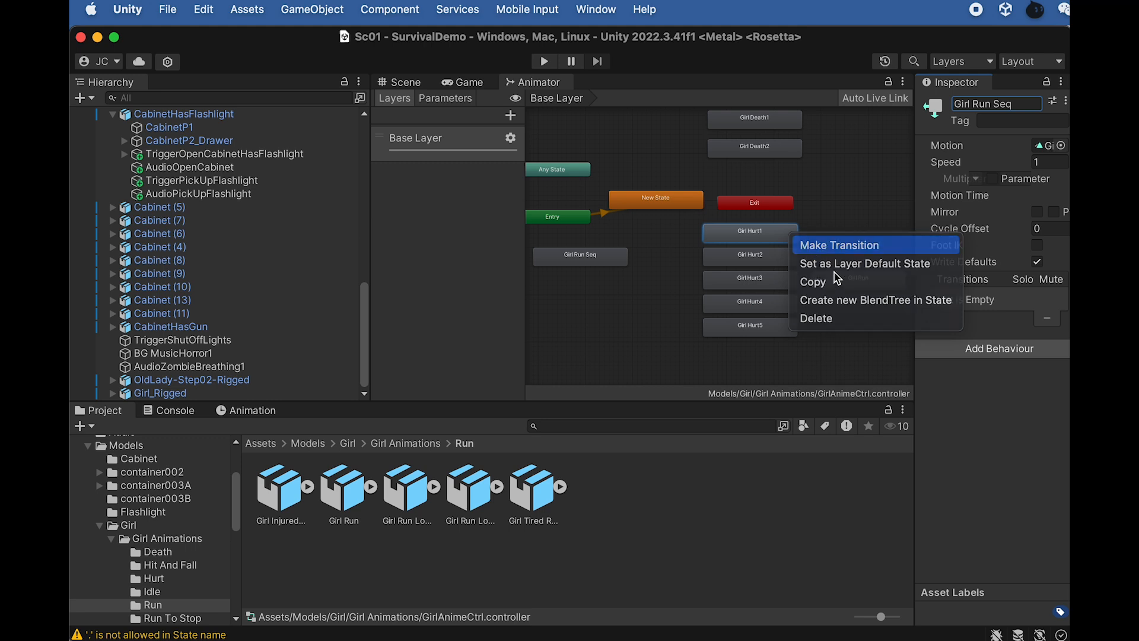
pyautogui.click(840, 245)
pyautogui.click(856, 279)
pyautogui.rightClick(785, 258)
pyautogui.click(816, 267)
pyautogui.click(833, 284)
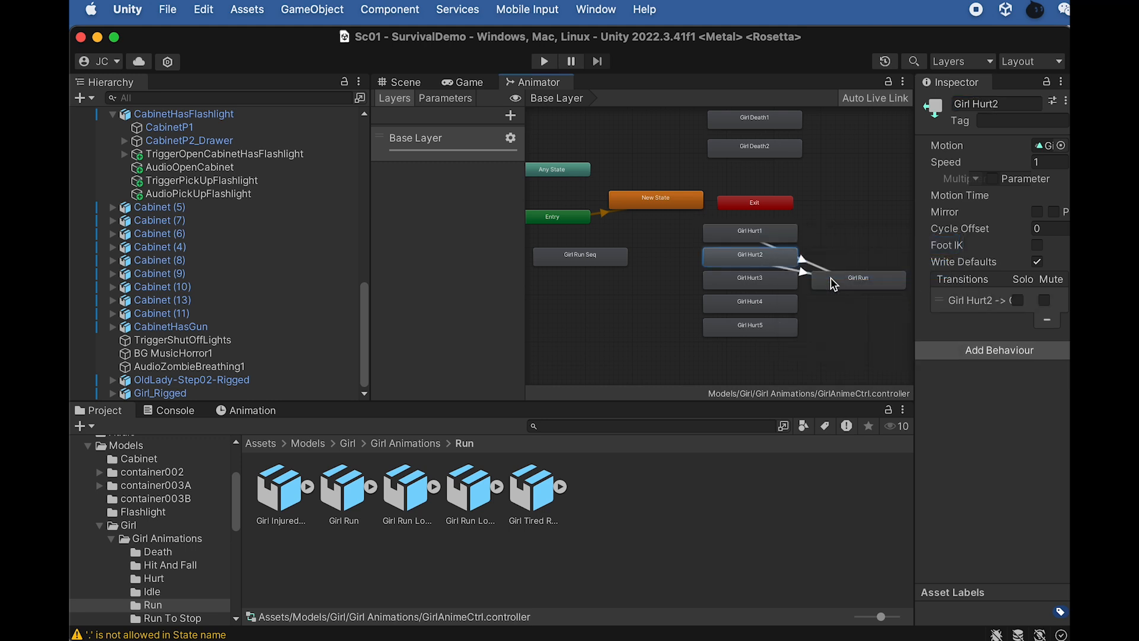
# Step: Create transitions from Girl Hurt3, Girl Hurt4 and Girl Hurt5 to the Girl Run state
pyautogui.rightClick(765, 280)
pyautogui.click(789, 291)
pyautogui.click(826, 290)
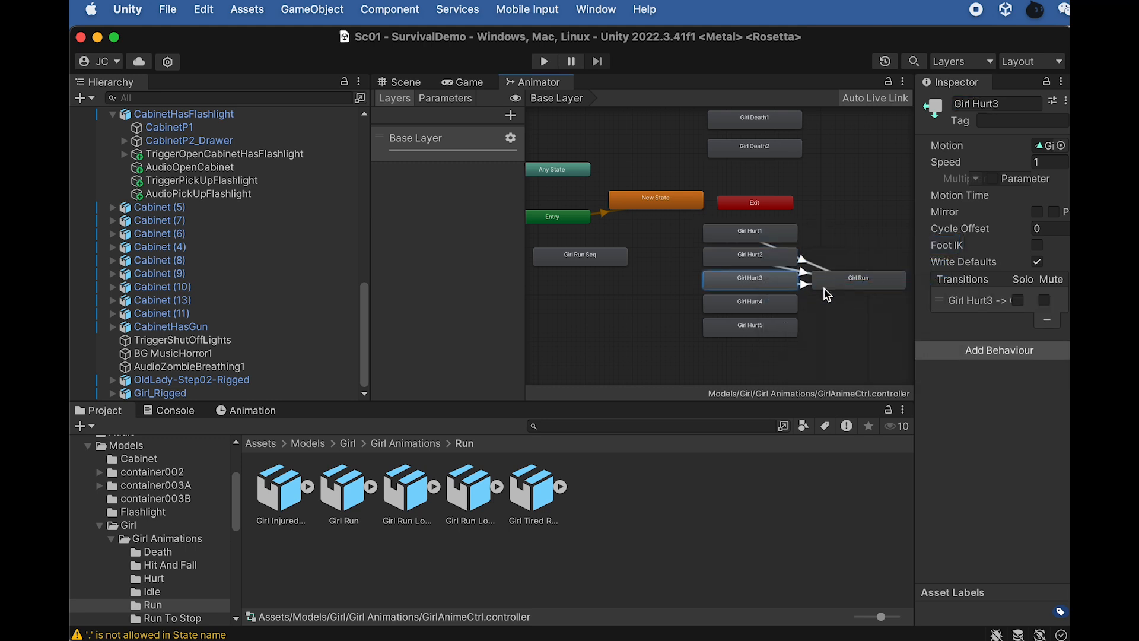
pyautogui.rightClick(781, 300)
pyautogui.click(806, 310)
pyautogui.click(845, 295)
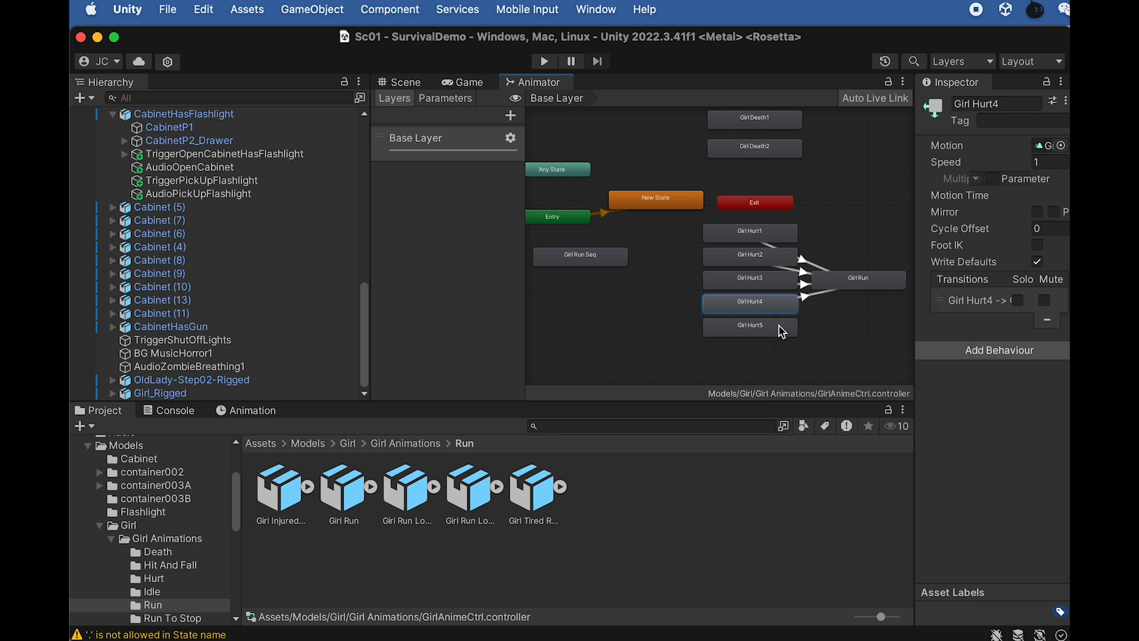
pyautogui.rightClick(779, 325)
pyautogui.click(819, 331)
pyautogui.click(838, 285)
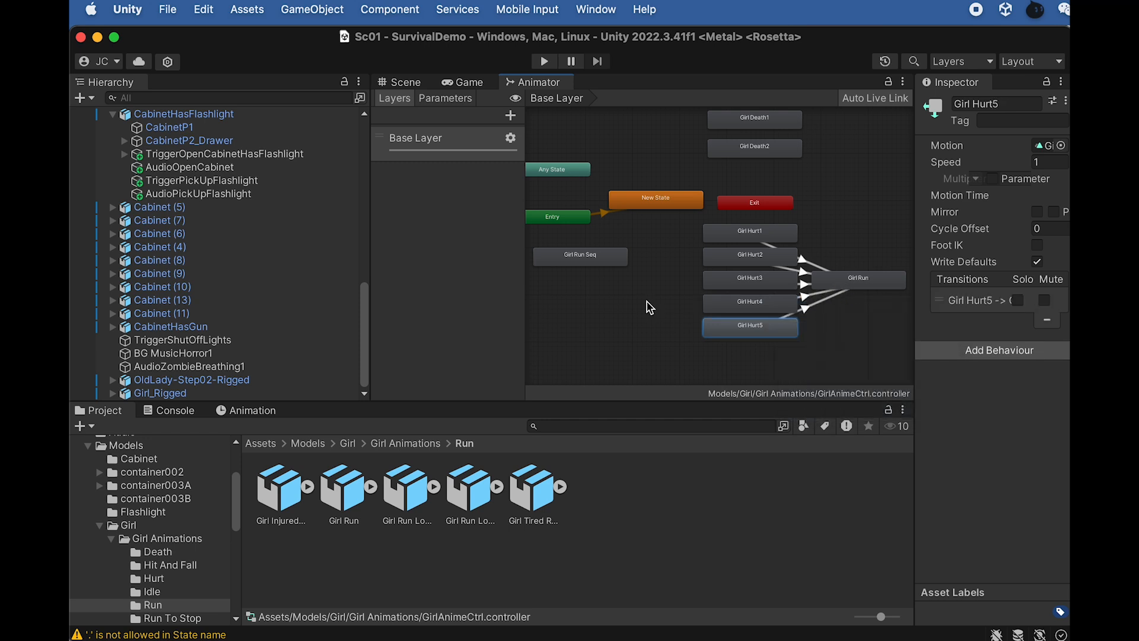
# Step: Make two copies of the Girl Run Seq state and stack them in a column below it
pyautogui.click(600, 252)
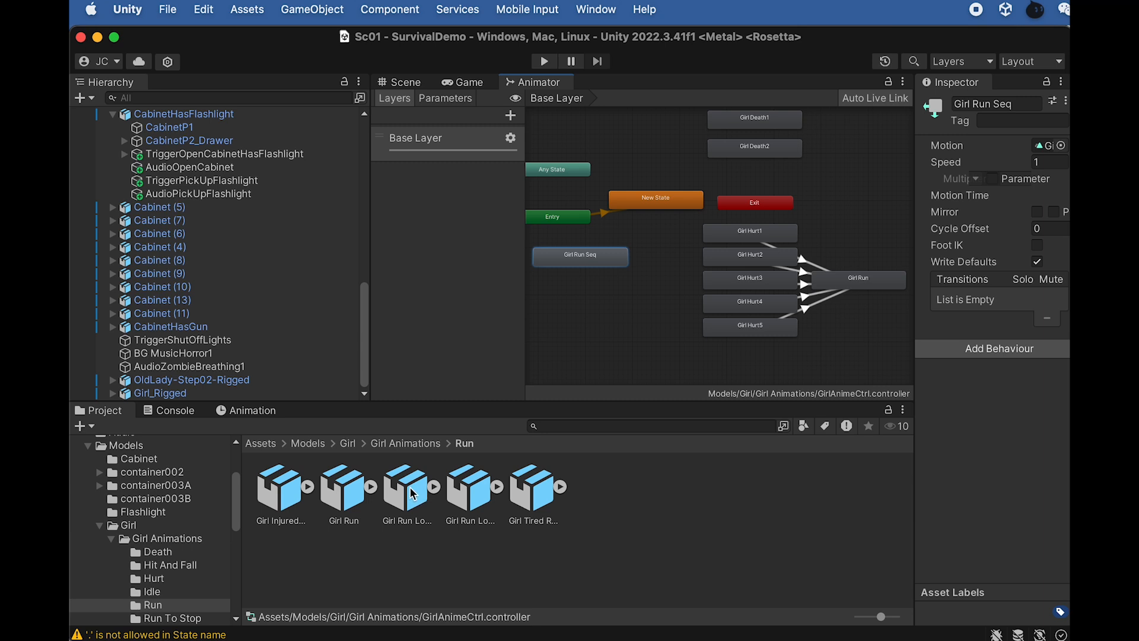
pyautogui.moveTo(595, 307); pyautogui.dragTo(660, 294, button='middle')
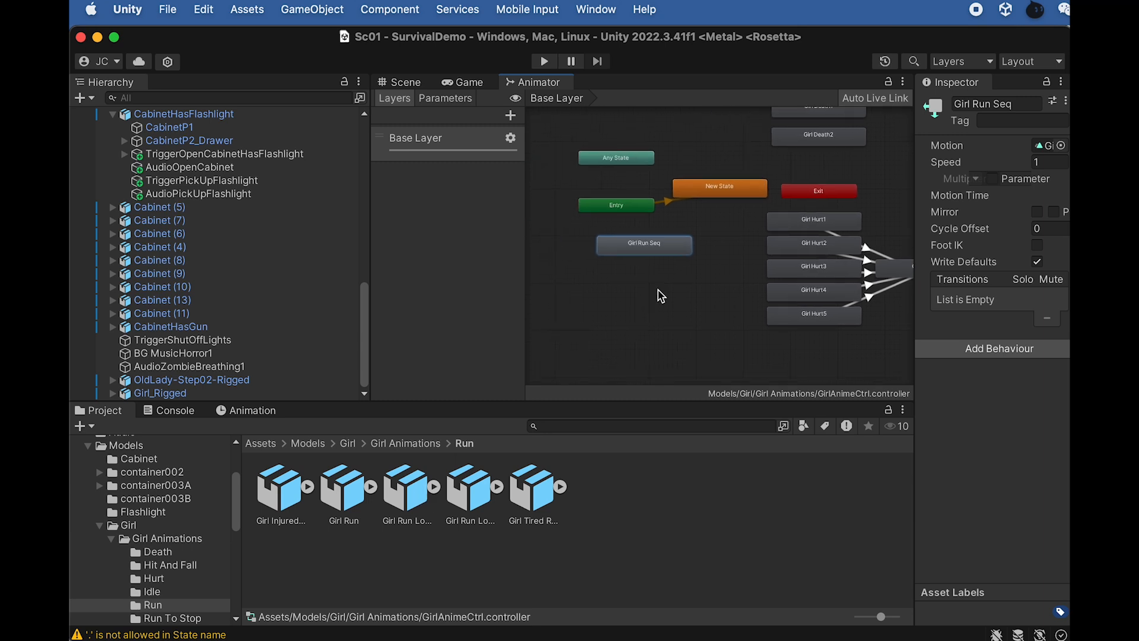
pyautogui.moveTo(645, 248); pyautogui.dragTo(633, 306)
pyautogui.press('super+d')
pyautogui.press('super+d')
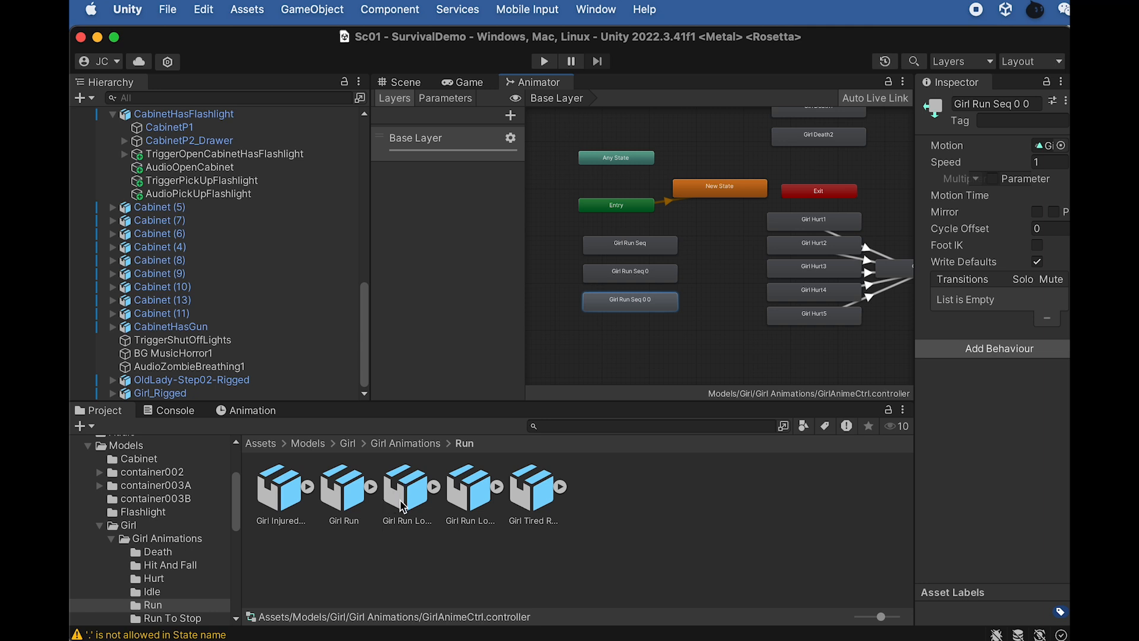
# Step: Add the Girl Run Look Back1 animation as a state and align it beneath the Girl Run Seq copies
pyautogui.moveTo(408, 500); pyautogui.dragTo(591, 360)
pyautogui.moveTo(667, 366); pyautogui.dragTo(659, 336)
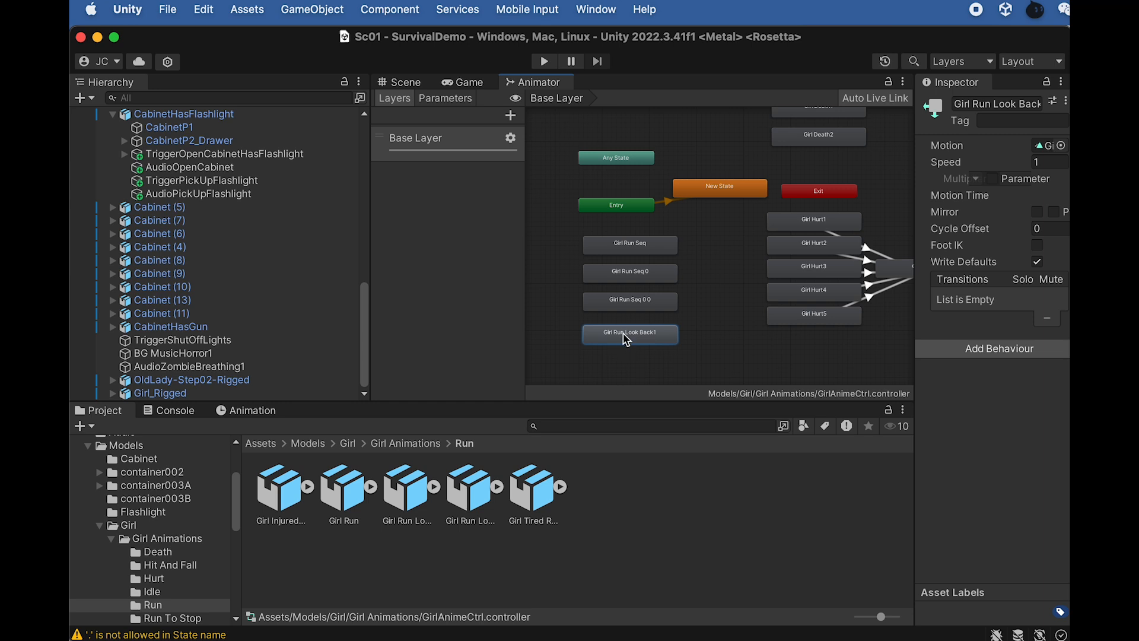
pyautogui.moveTo(622, 333); pyautogui.dragTo(621, 327)
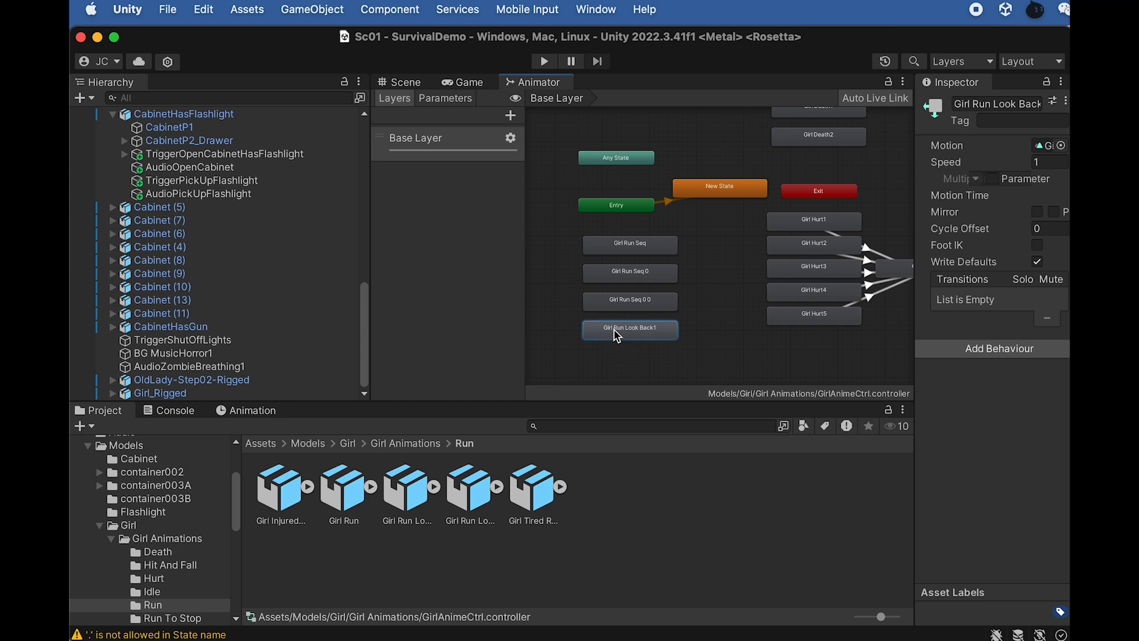
# Step: Make two more copies of Girl Run Seq and stack them in the column below Girl Run Look Back1
pyautogui.moveTo(679, 353); pyautogui.dragTo(681, 316, button='middle')
pyautogui.click(643, 209)
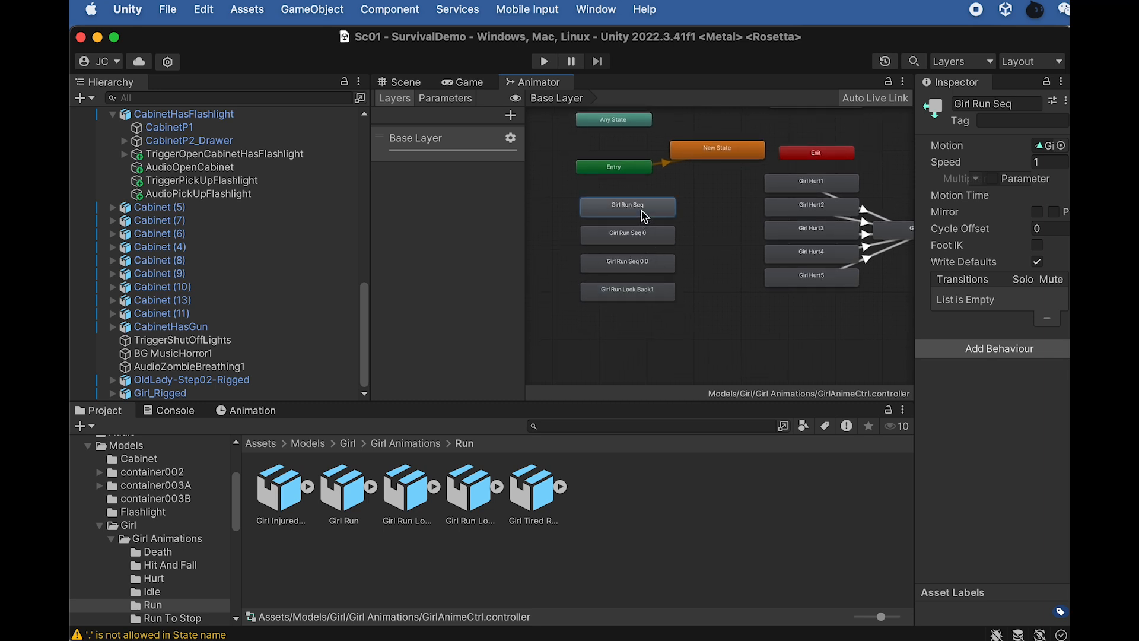
pyautogui.press('super+d')
pyautogui.moveTo(661, 218); pyautogui.dragTo(663, 324)
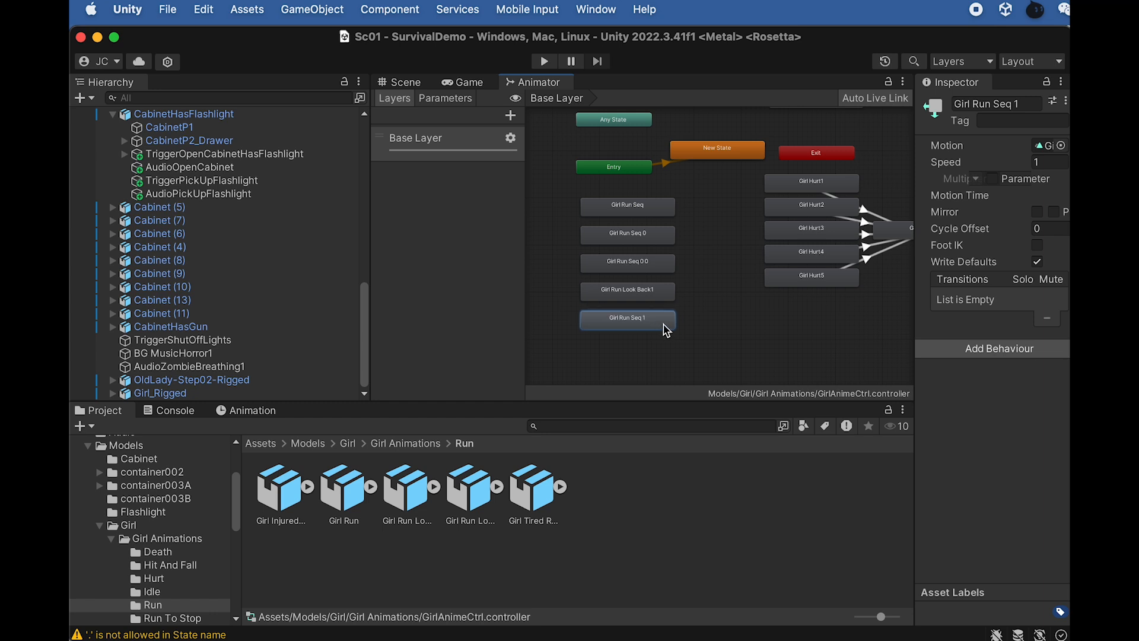
pyautogui.press('super+d')
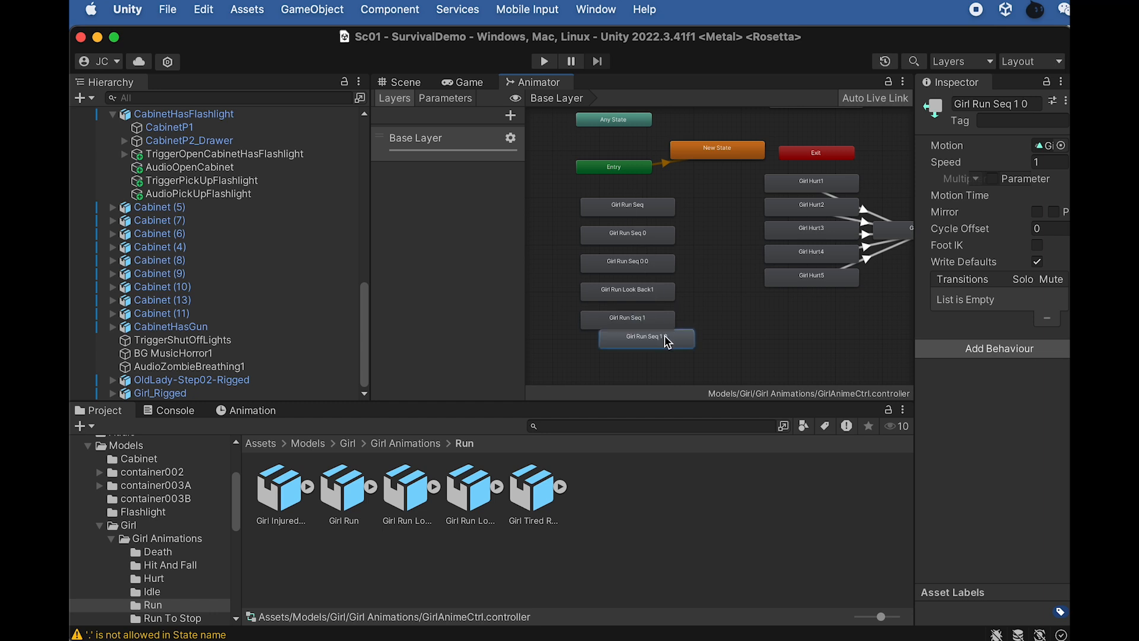
pyautogui.moveTo(666, 335); pyautogui.dragTo(649, 352)
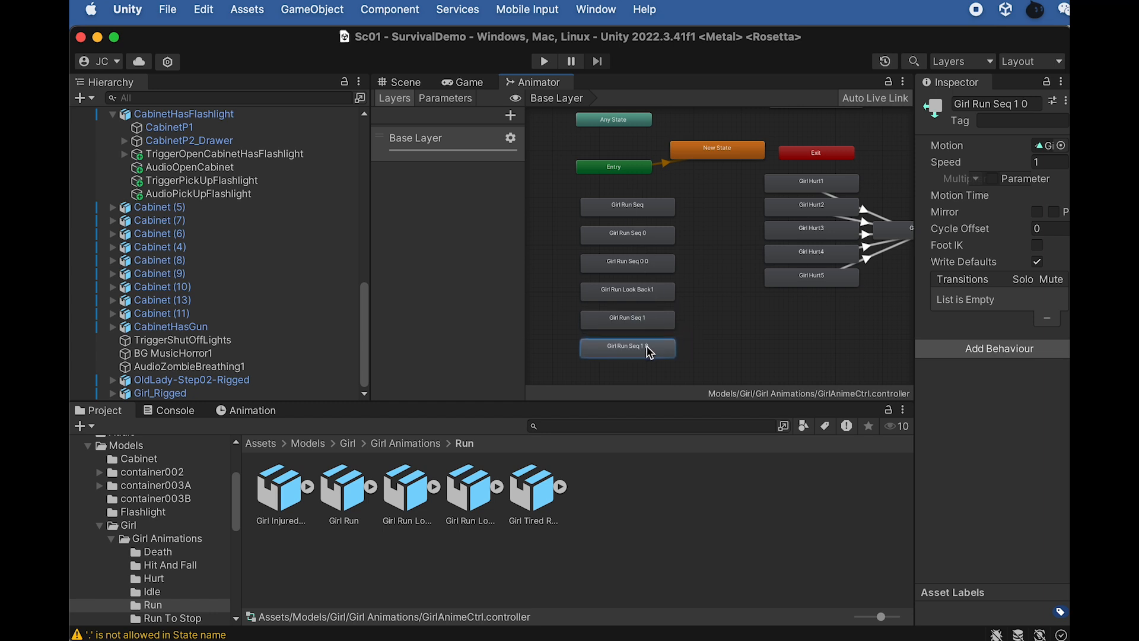
# Step: Add the Girl Run Look Back2 animation as a state at the end of the run sequence column
pyautogui.moveTo(693, 334); pyautogui.dragTo(690, 258, button='middle')
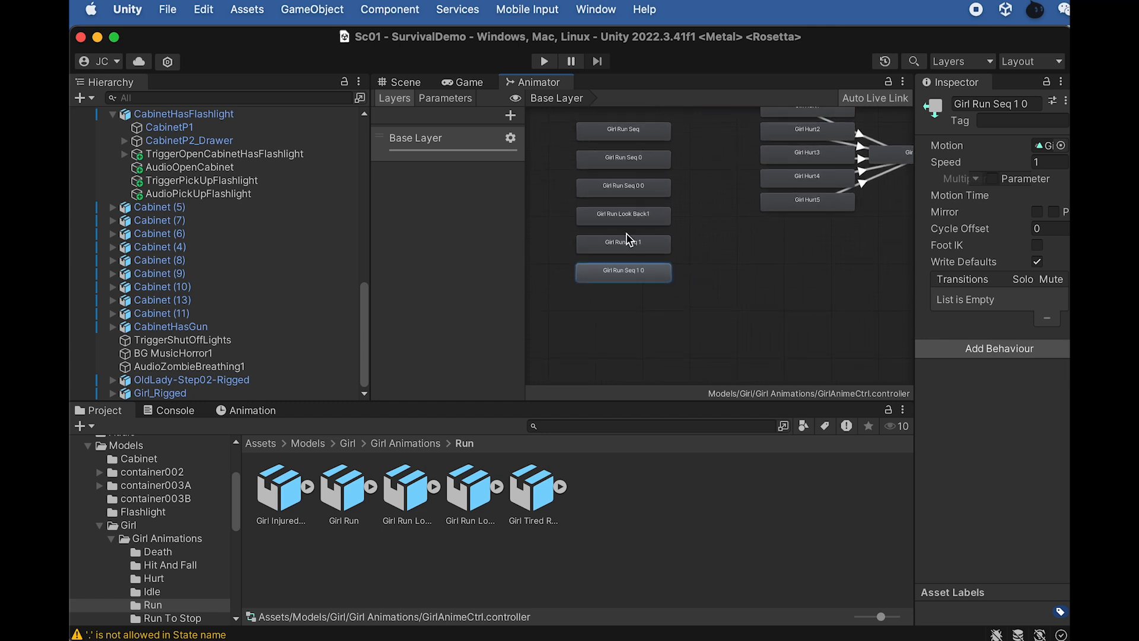
pyautogui.moveTo(475, 493); pyautogui.dragTo(631, 315)
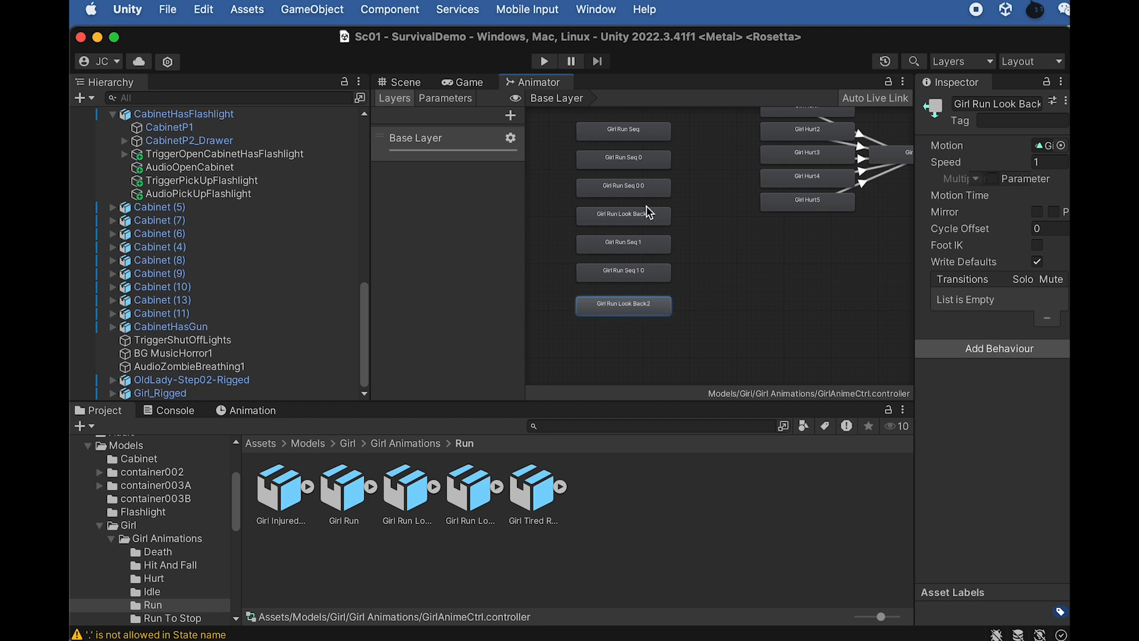
# Step: Move Girl Run Seq out of the column to its right and open the 0 Girl Animation Settings reference image
pyautogui.moveTo(653, 301); pyautogui.dragTo(653, 298)
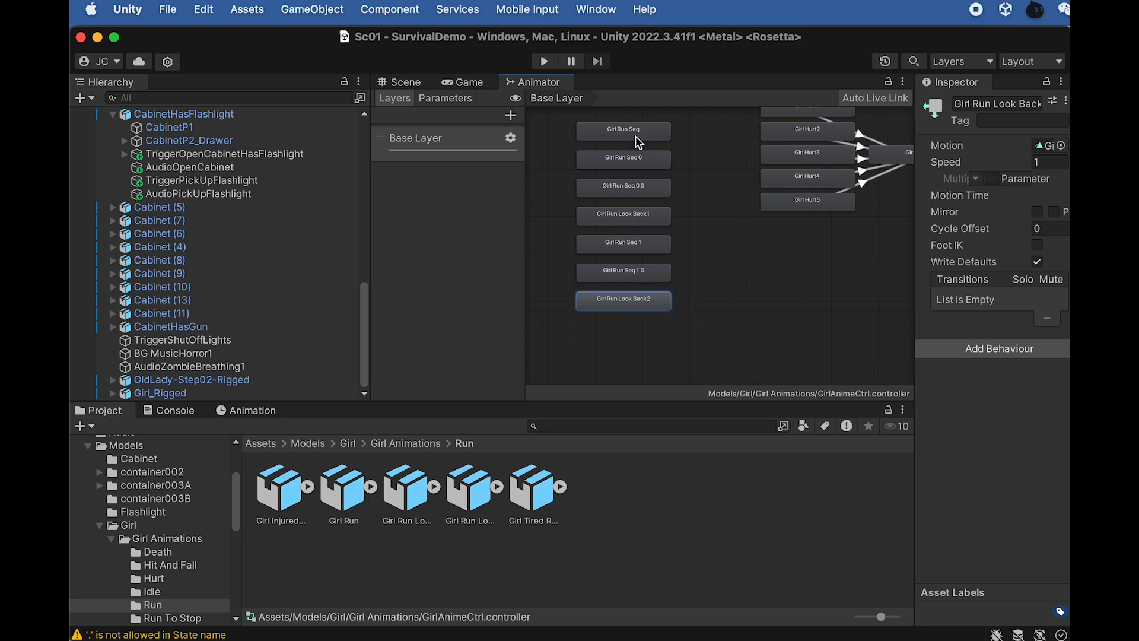
pyautogui.moveTo(638, 141); pyautogui.dragTo(717, 175)
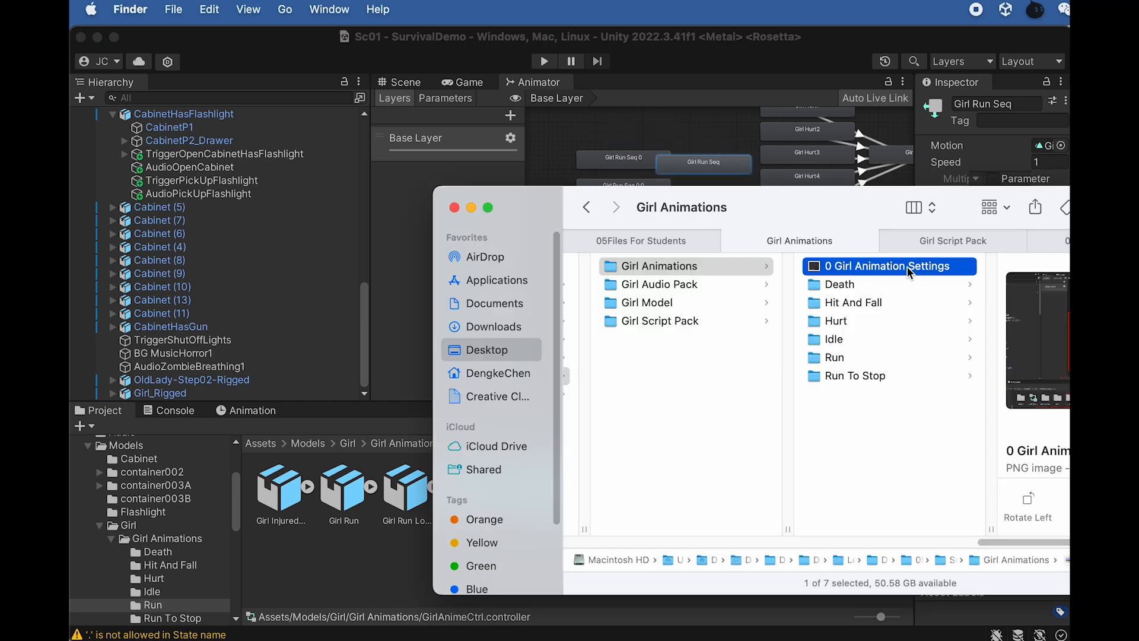
pyautogui.doubleClick(906, 266)
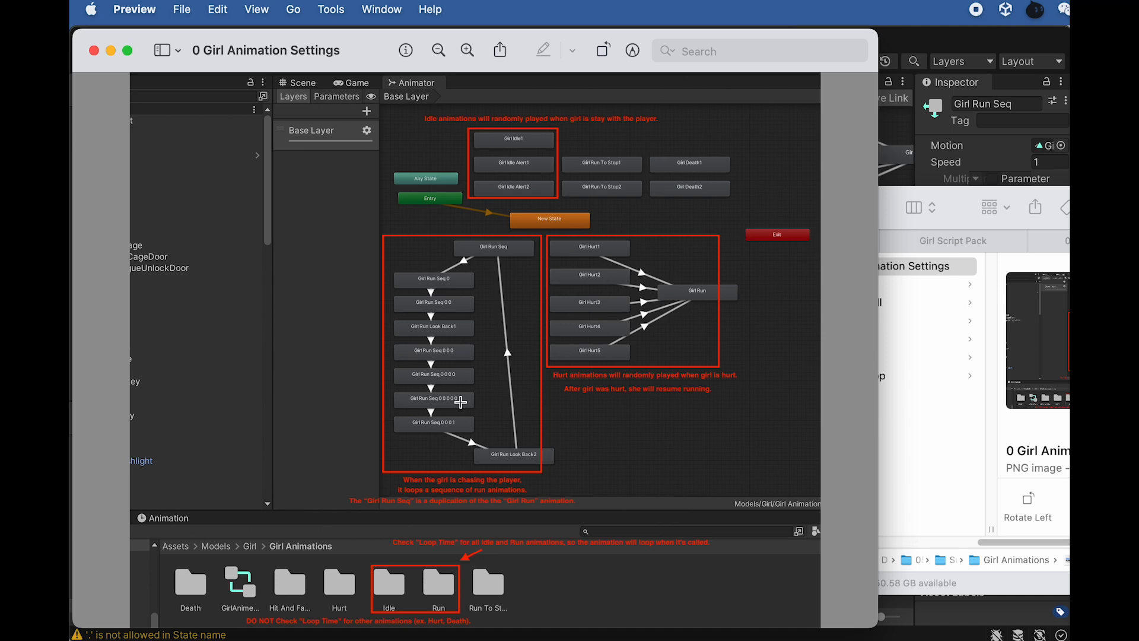
# Step: Make two copies of Girl Run Seq 1 0 and stack them in the column above Girl Run Look Back2
pyautogui.click(924, 48)
pyautogui.click(652, 347)
pyautogui.click(630, 279)
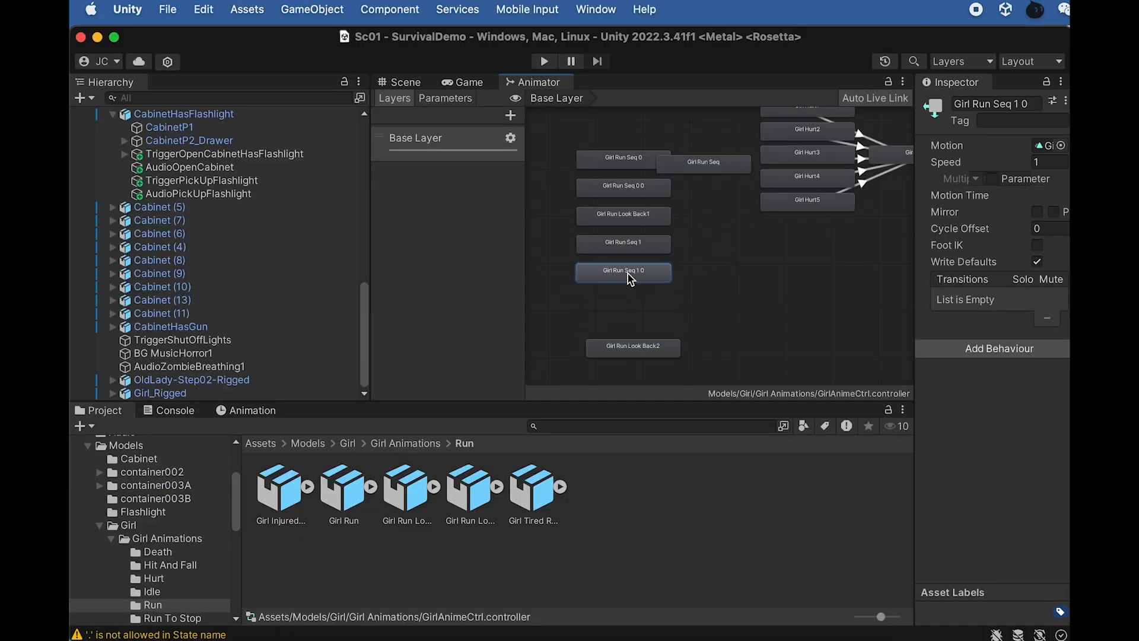
pyautogui.press('super+d')
pyautogui.moveTo(645, 294); pyautogui.dragTo(636, 320)
pyautogui.press('super+d')
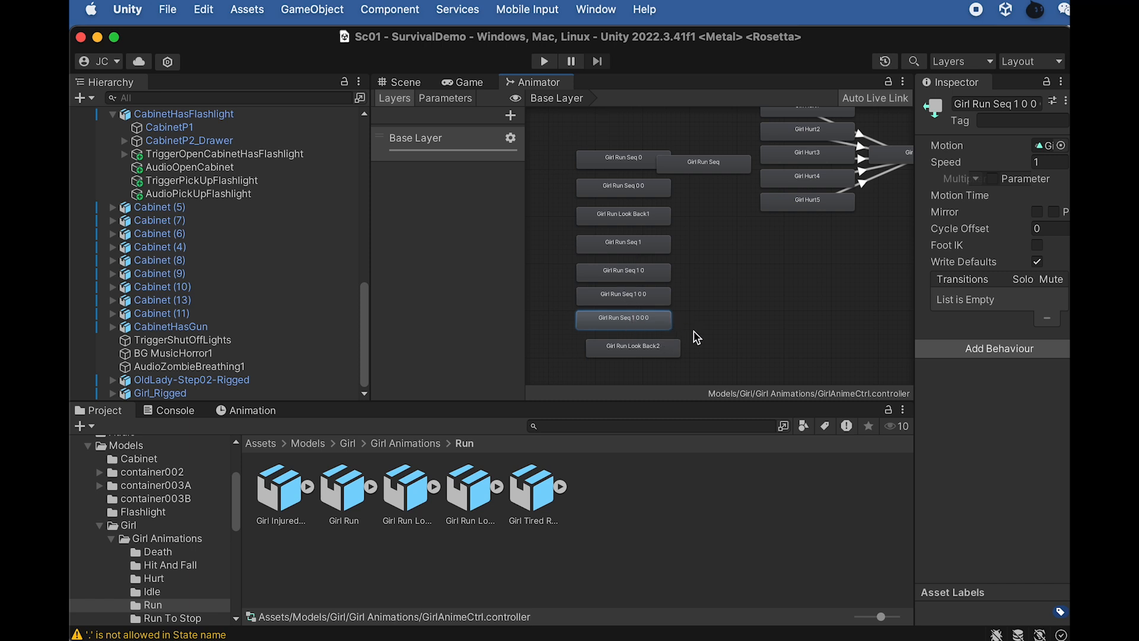
# Step: Offset Girl Run Look Back2 to the lower right of the column and Girl Run Seq to its upper right
pyautogui.moveTo(652, 356); pyautogui.dragTo(656, 364)
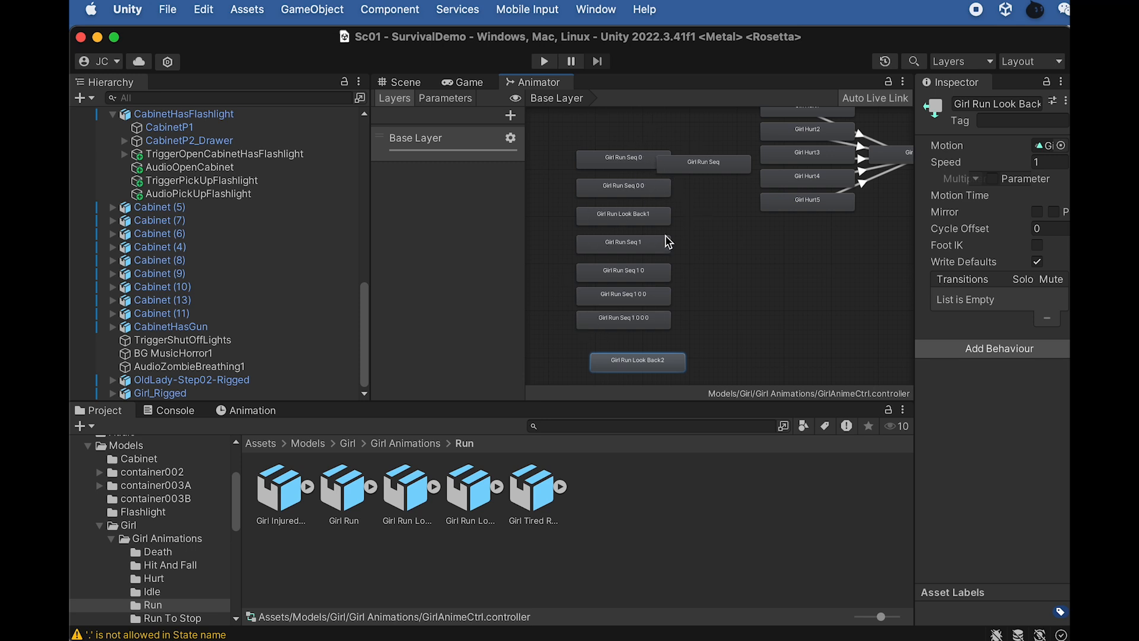
pyautogui.moveTo(661, 361); pyautogui.dragTo(383, 198)
pyautogui.moveTo(486, 233); pyautogui.dragTo(714, 356)
pyautogui.moveTo(720, 161); pyautogui.dragTo(716, 124)
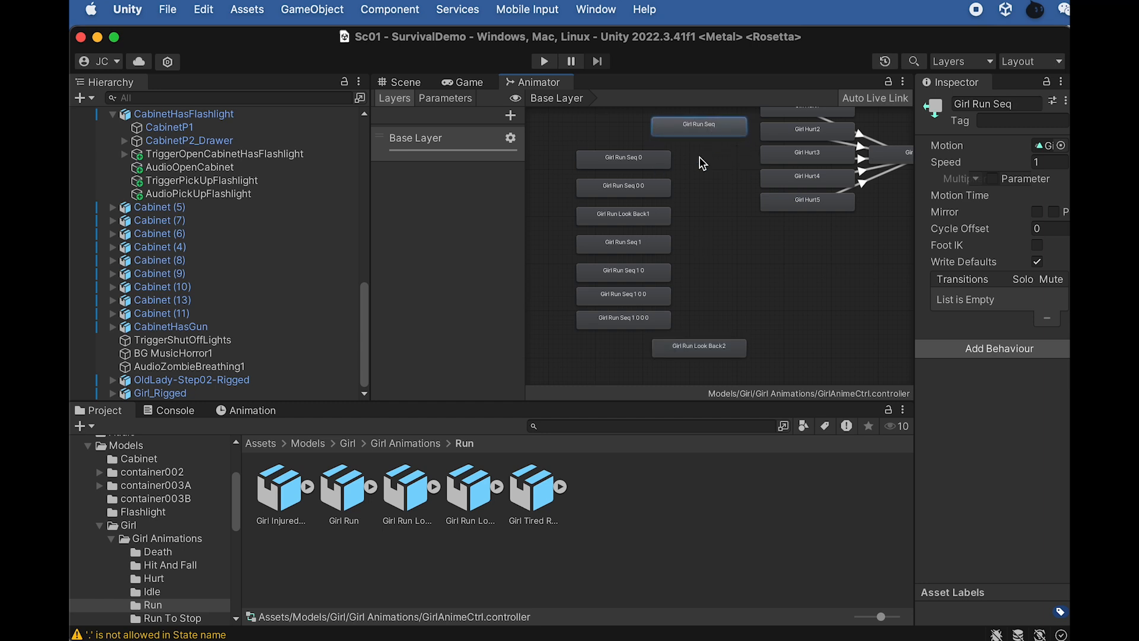
# Step: Add transitions from Girl Run Seq to Girl Run Seq 0 and from there to Girl Run Seq 0 0
pyautogui.moveTo(704, 151); pyautogui.dragTo(719, 171, button='middle')
pyautogui.rightClick(716, 153)
pyautogui.click(733, 156)
pyautogui.click(655, 182)
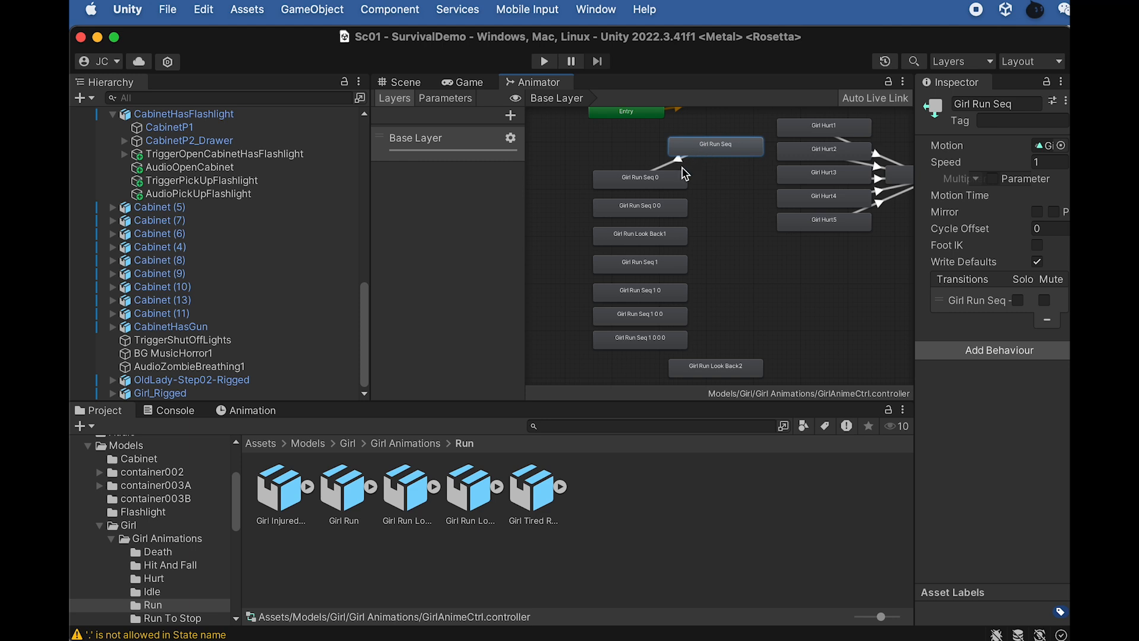
pyautogui.rightClick(655, 177)
pyautogui.click(706, 186)
pyautogui.click(639, 205)
# Step: Add transitions from Girl Run Seq 0 0 to Girl Run Look Back1 and from there to Girl Run Seq 1
pyautogui.rightClick(640, 208)
pyautogui.click(688, 217)
pyautogui.click(639, 235)
pyautogui.rightClick(642, 239)
pyautogui.click(682, 248)
pyautogui.click(639, 268)
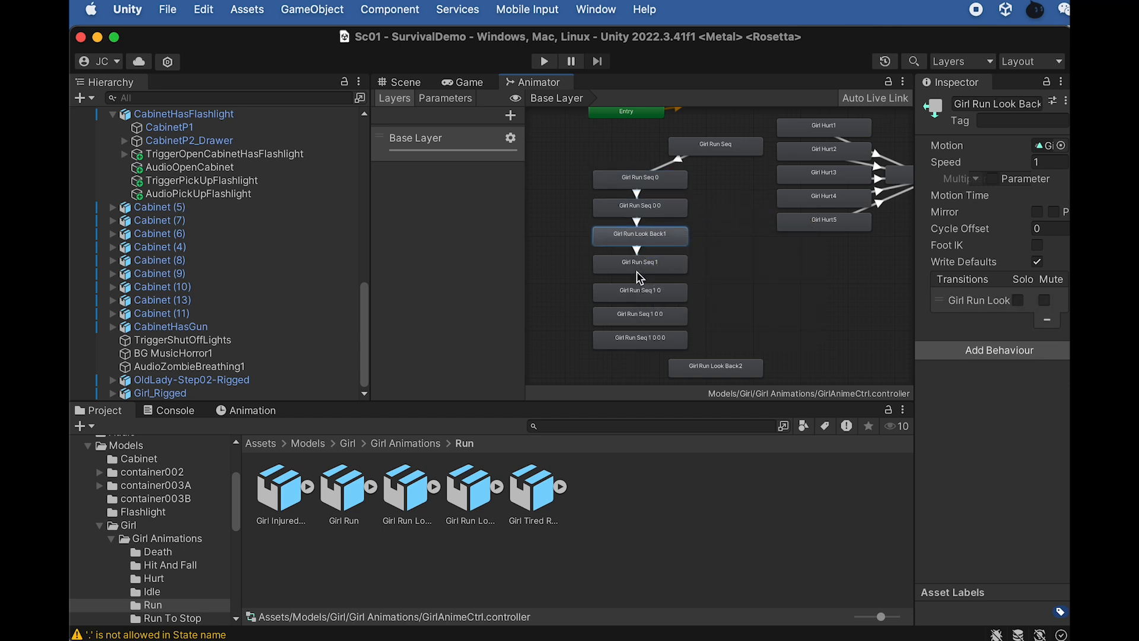
# Step: Add transitions from Girl Run Seq 1 to Girl Run Seq 1 0 and from there to Girl Run Seq 1 0 0
pyautogui.rightClick(640, 276)
pyautogui.click(656, 285)
pyautogui.click(644, 292)
pyautogui.rightClick(651, 293)
pyautogui.click(662, 307)
pyautogui.click(641, 316)
# Step: Add transitions from Girl Run Seq 1 0 0 to Girl Run Seq 1 0 0 0 and from there to Girl Run Look Back2
pyautogui.rightClick(648, 319)
pyautogui.click(664, 325)
pyautogui.click(647, 340)
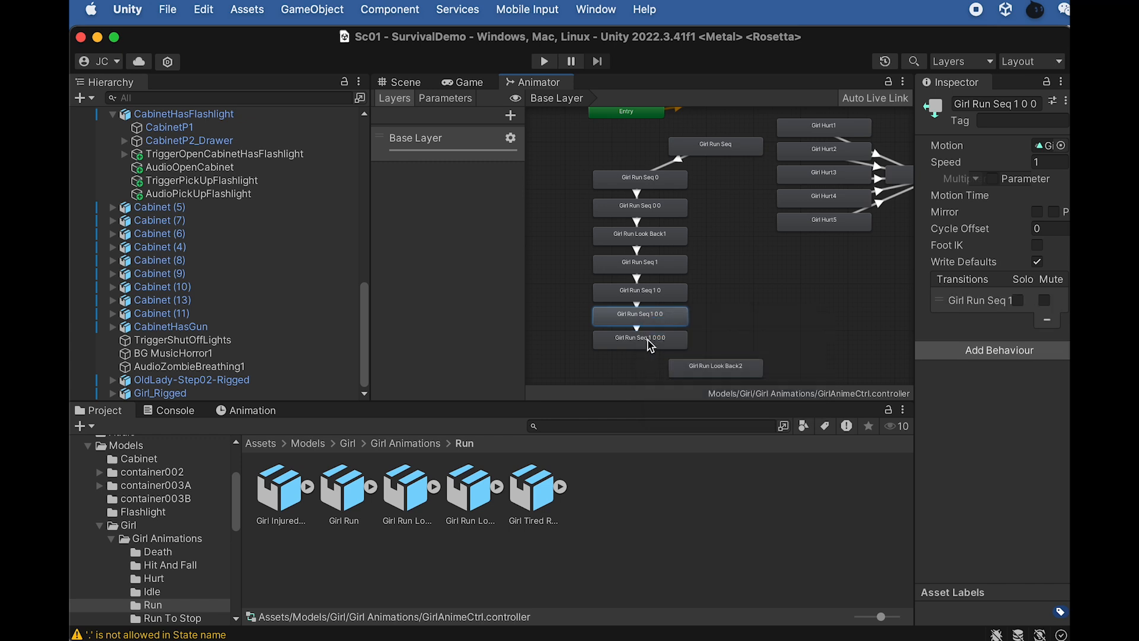
pyautogui.rightClick(649, 343)
pyautogui.click(667, 344)
pyautogui.click(714, 375)
# Step: Add a transition from Girl Run Look Back2 back to Girl Run Seq and shift the whole run loop slightly up and left
pyautogui.moveTo(734, 364); pyautogui.dragTo(738, 369)
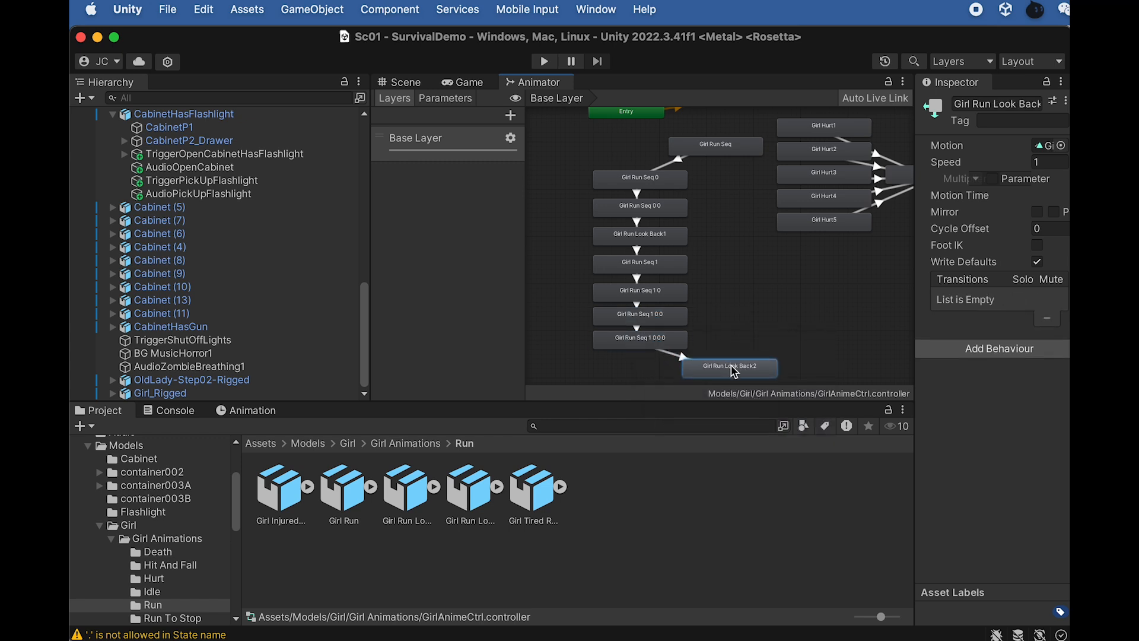
pyautogui.rightClick(734, 371)
pyautogui.click(744, 375)
pyautogui.click(717, 152)
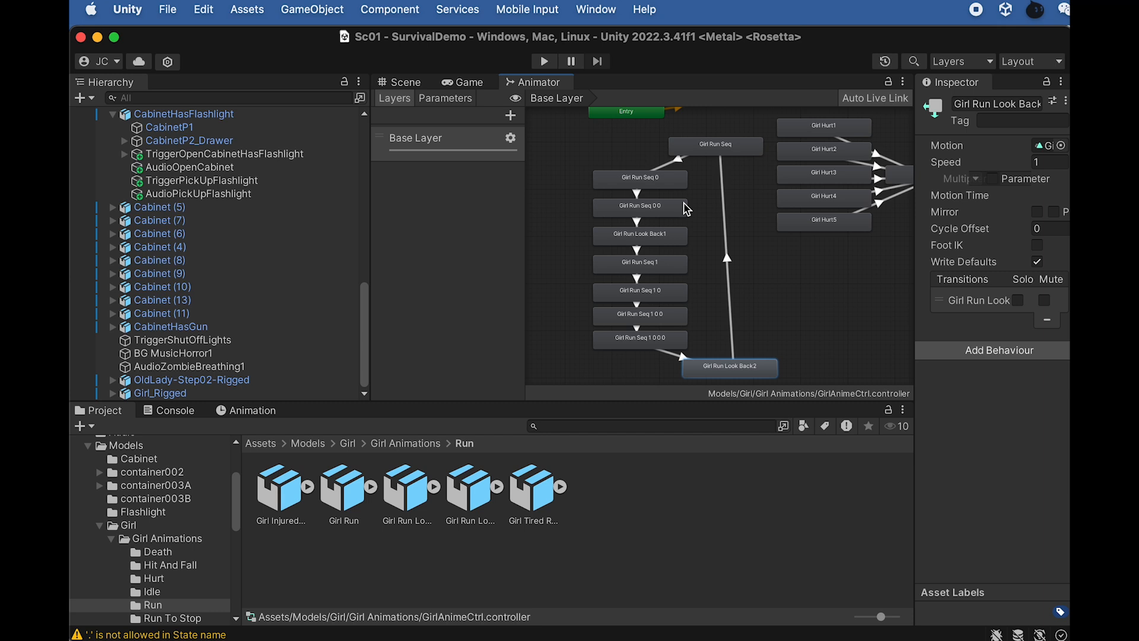
pyautogui.moveTo(584, 132); pyautogui.dragTo(740, 364)
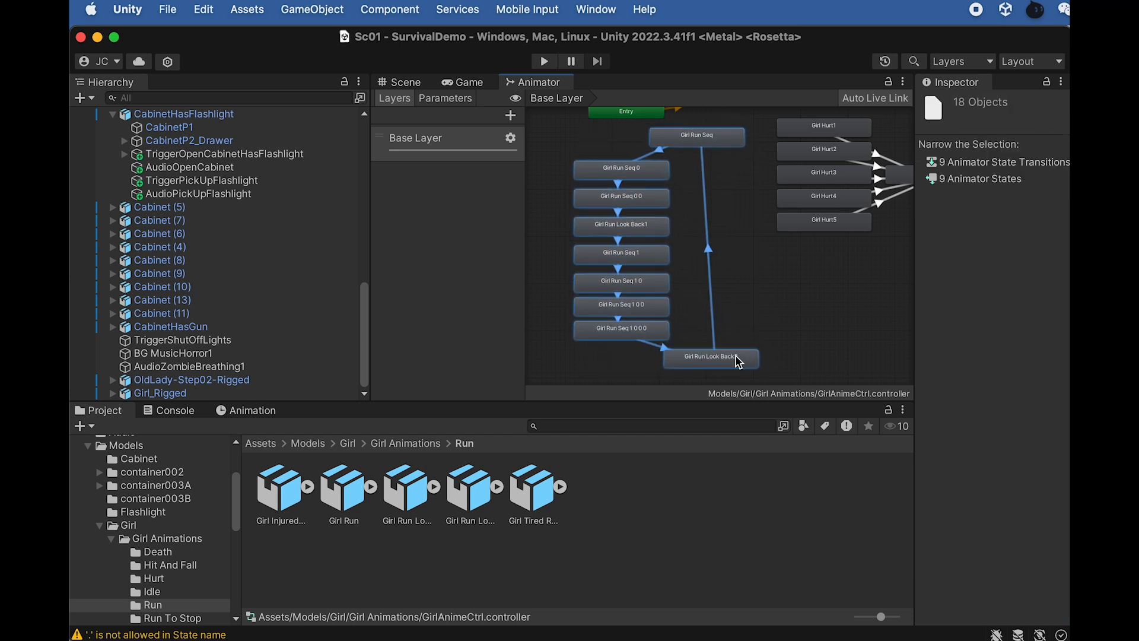
# Step: Add the Girl Idle1 animation from the Idle folder as a state above New State and move both Girl Death states farther right
pyautogui.moveTo(764, 248); pyautogui.dragTo(739, 279, button='middle')
pyautogui.moveTo(686, 221); pyautogui.dragTo(676, 295, button='middle')
pyautogui.moveTo(728, 135); pyautogui.dragTo(757, 172, button='middle')
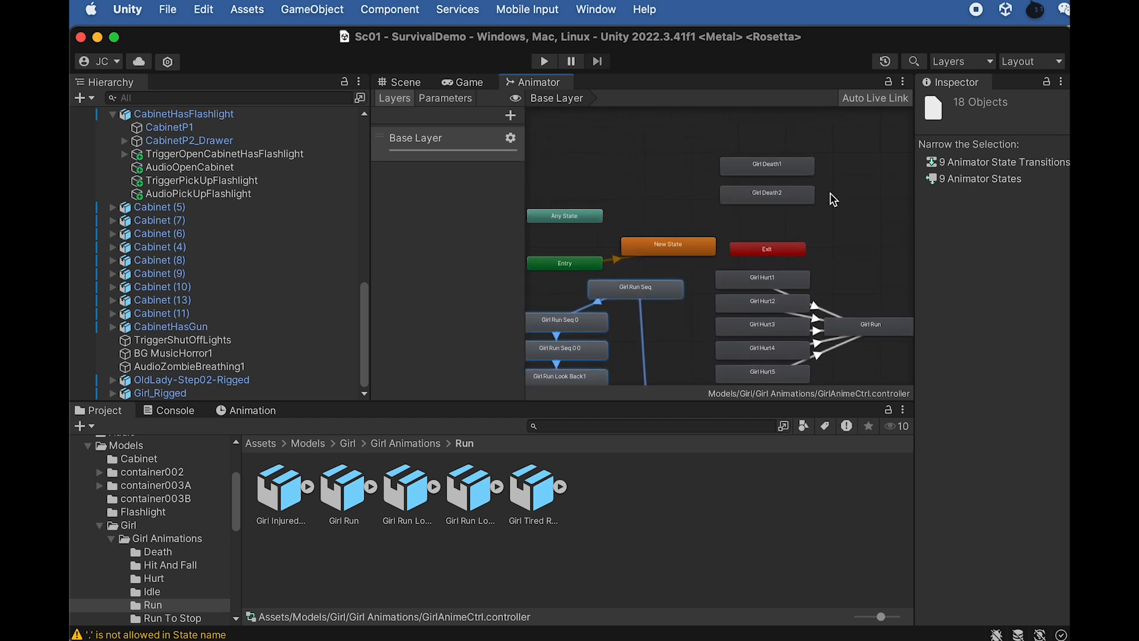
pyautogui.click(405, 443)
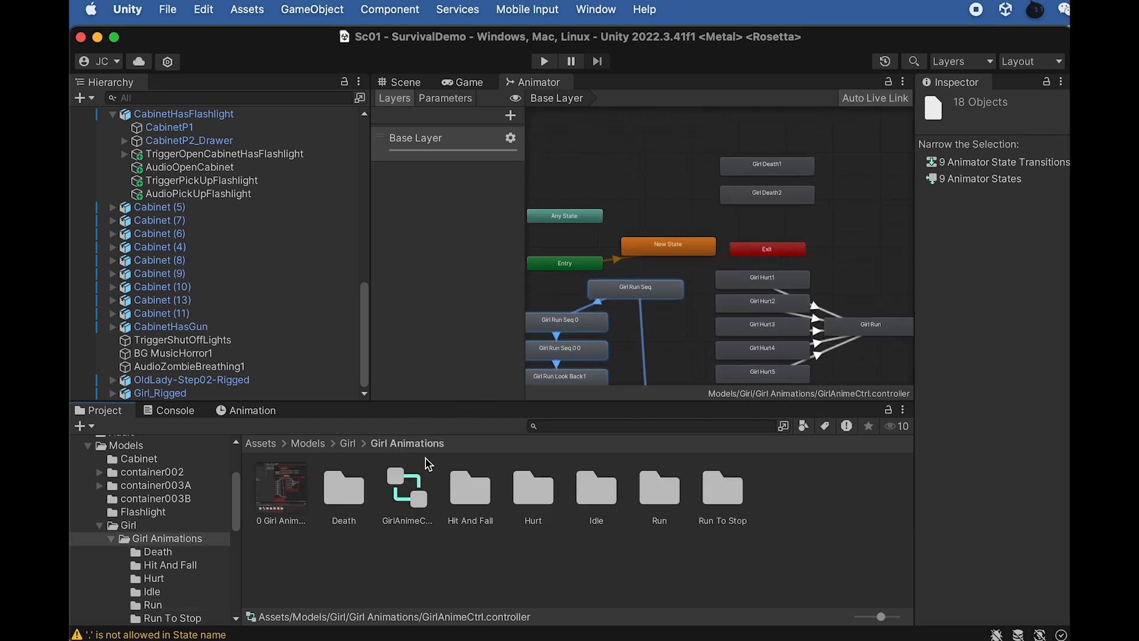
pyautogui.doubleClick(602, 498)
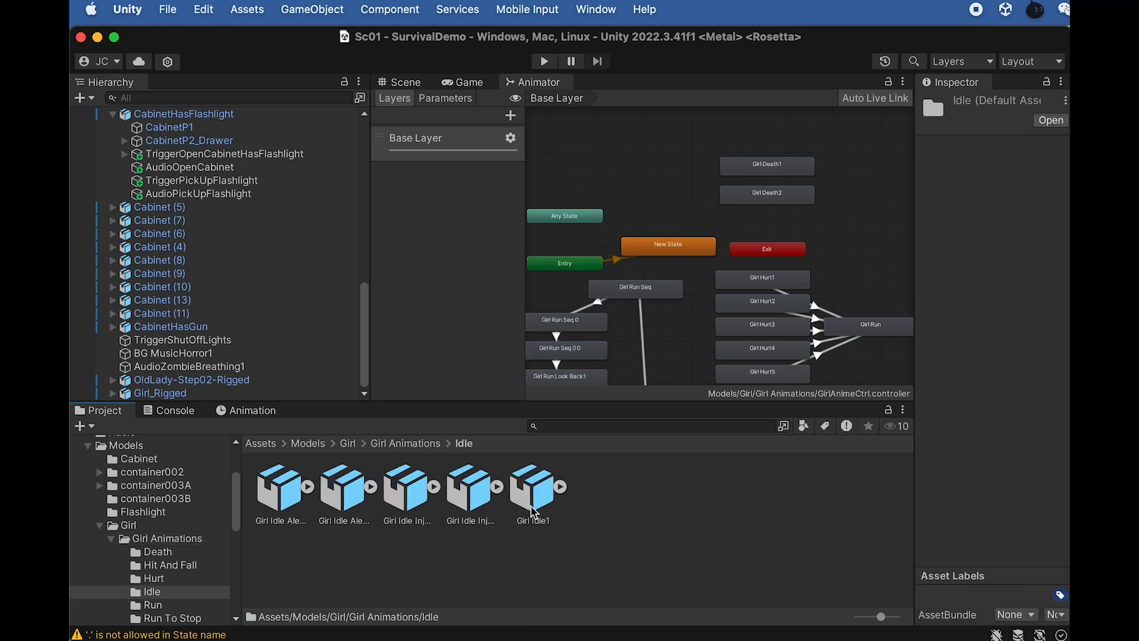
pyautogui.moveTo(513, 485); pyautogui.dragTo(637, 169)
pyautogui.moveTo(730, 138); pyautogui.dragTo(892, 169)
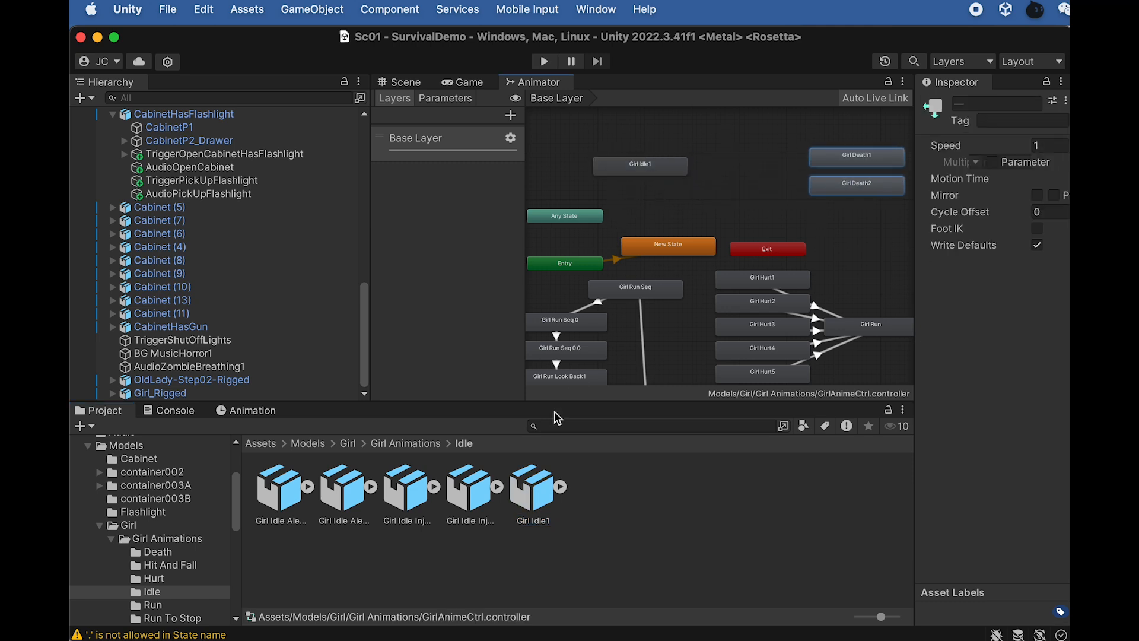
# Step: Add the Girl Idle Alert1 and Girl Idle Alert2 animations as states stacked beneath Girl Idle1
pyautogui.moveTo(290, 500); pyautogui.dragTo(665, 194)
pyautogui.click(354, 493)
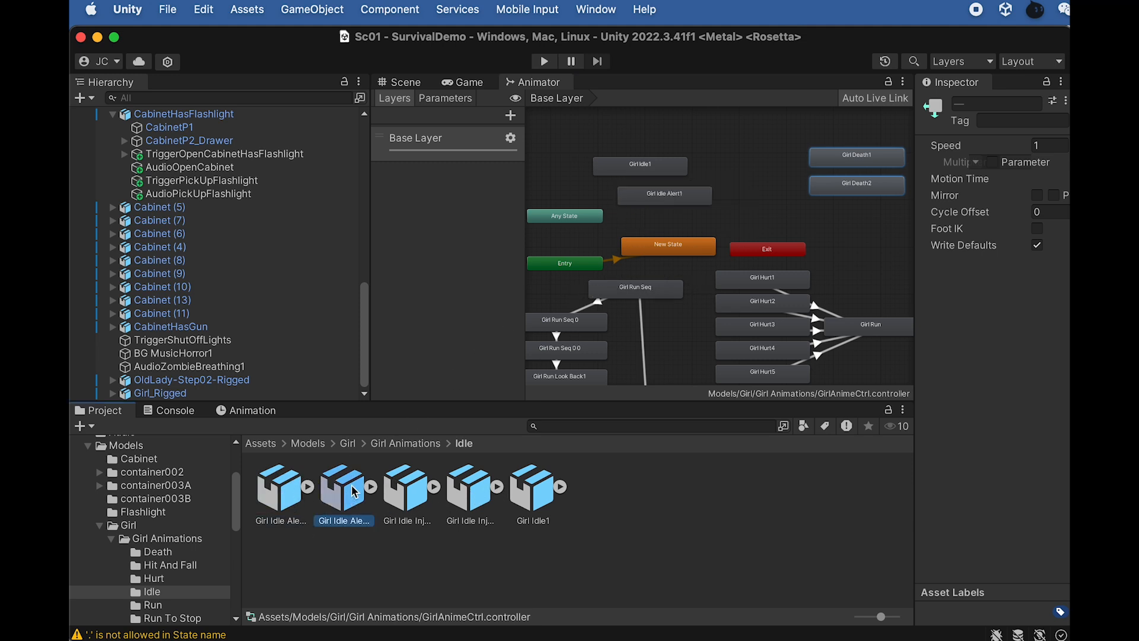
pyautogui.moveTo(353, 492); pyautogui.dragTo(564, 225)
pyautogui.click(571, 225)
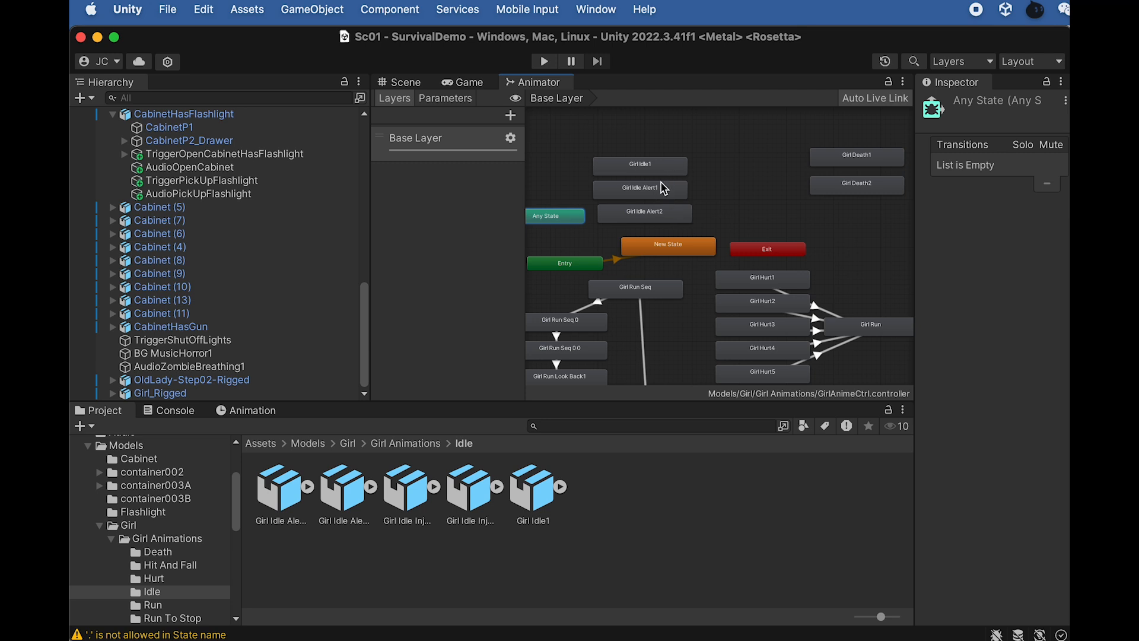
# Step: Check the layout against the reference image and move Girl Death1 and Girl Death2 closer to the idle states
pyautogui.press('super+Tab')
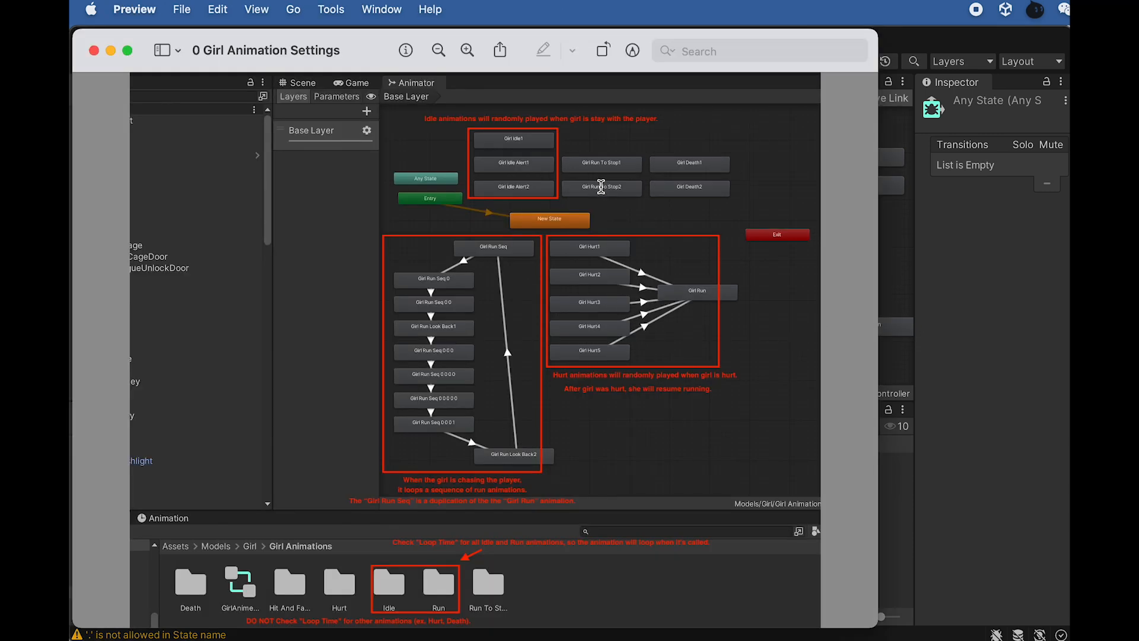
pyautogui.press('super+Tab')
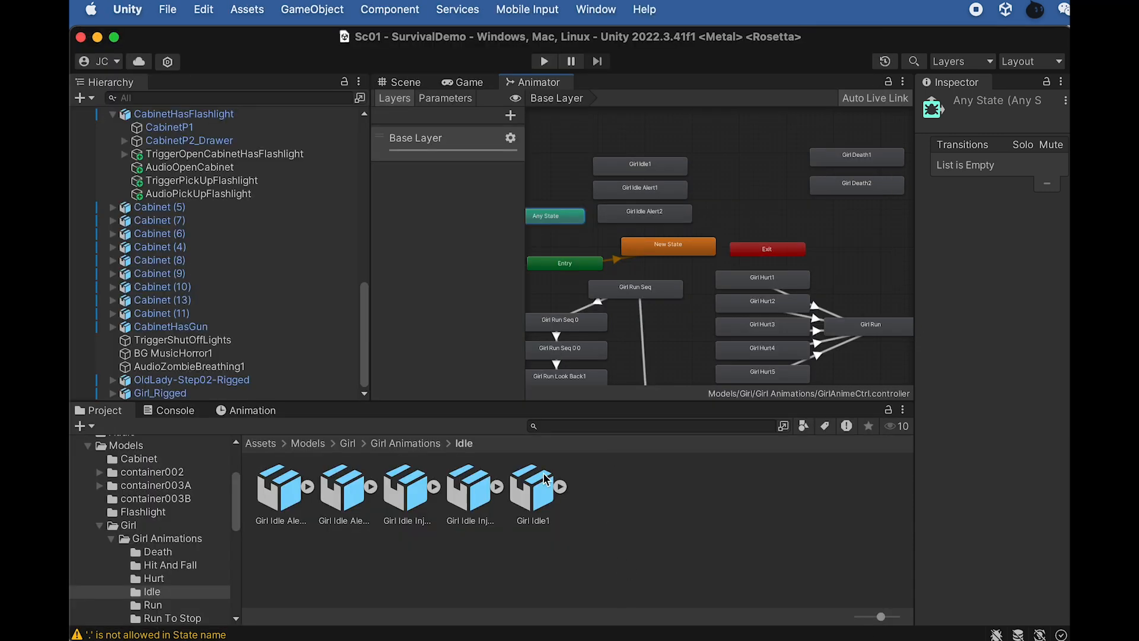
pyautogui.moveTo(806, 132); pyautogui.dragTo(811, 176)
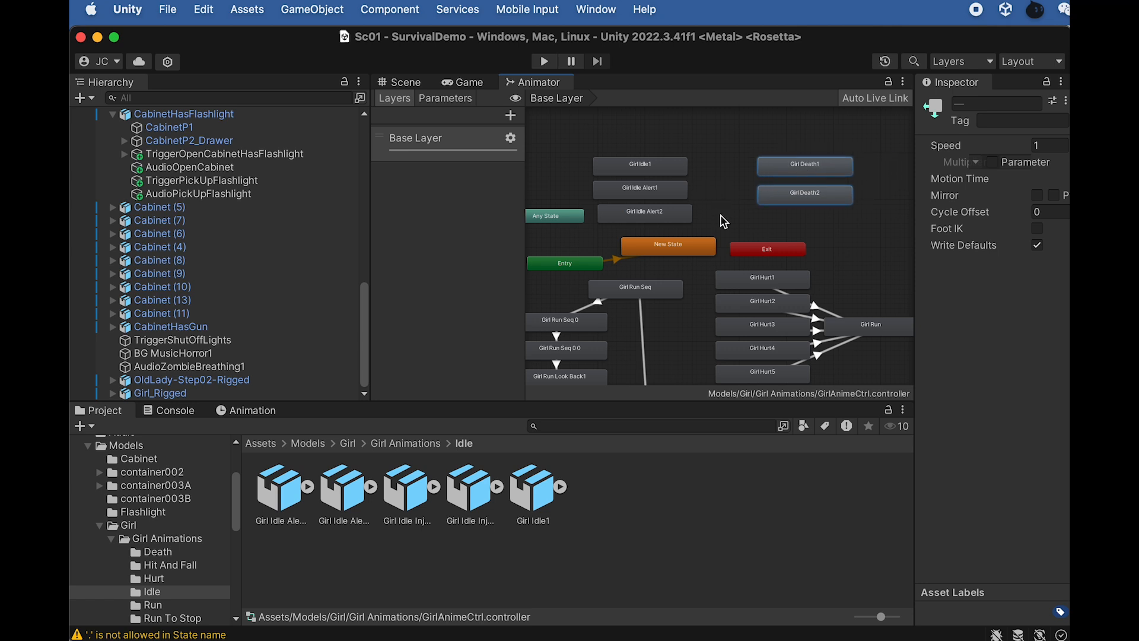
pyautogui.scroll(-3, 701, 210)
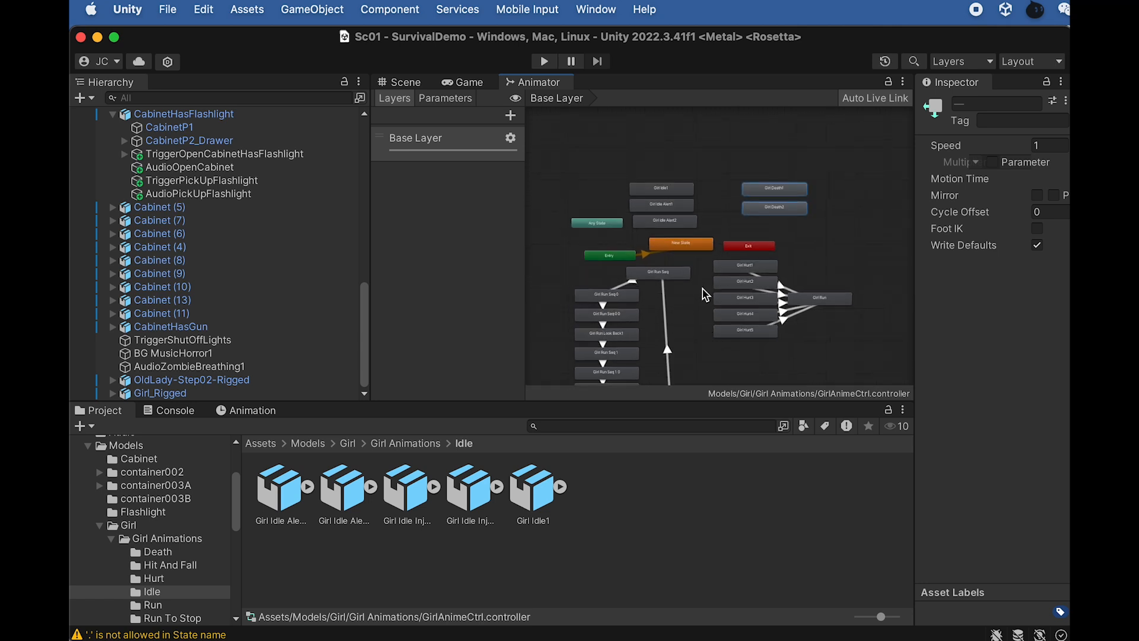
pyautogui.scroll(3, 728, 328)
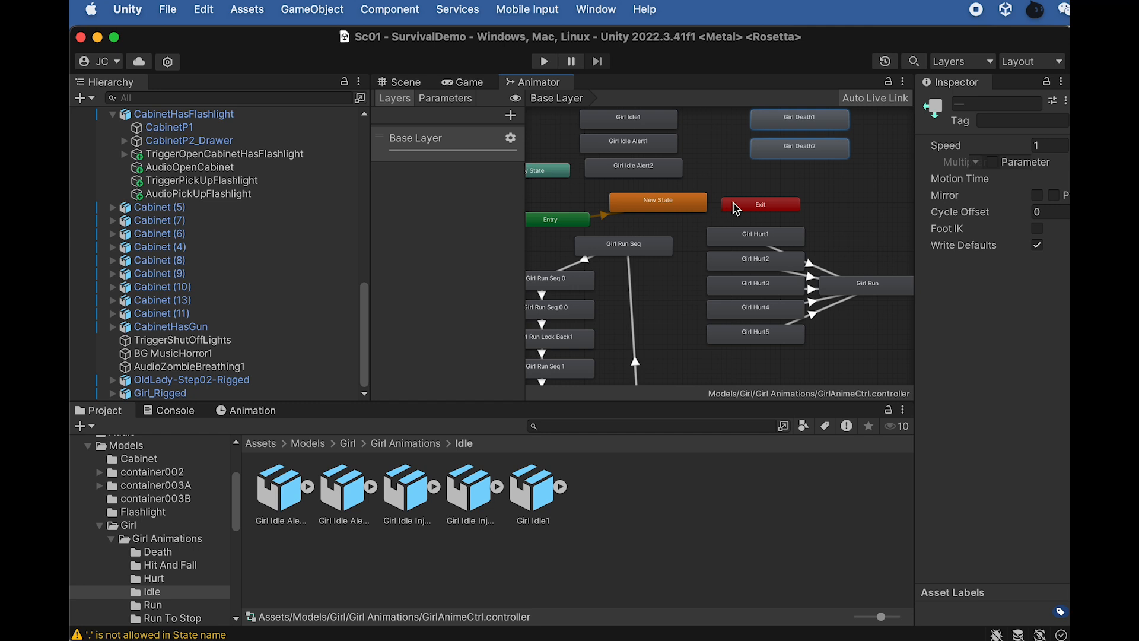
pyautogui.scroll(-1, 712, 236)
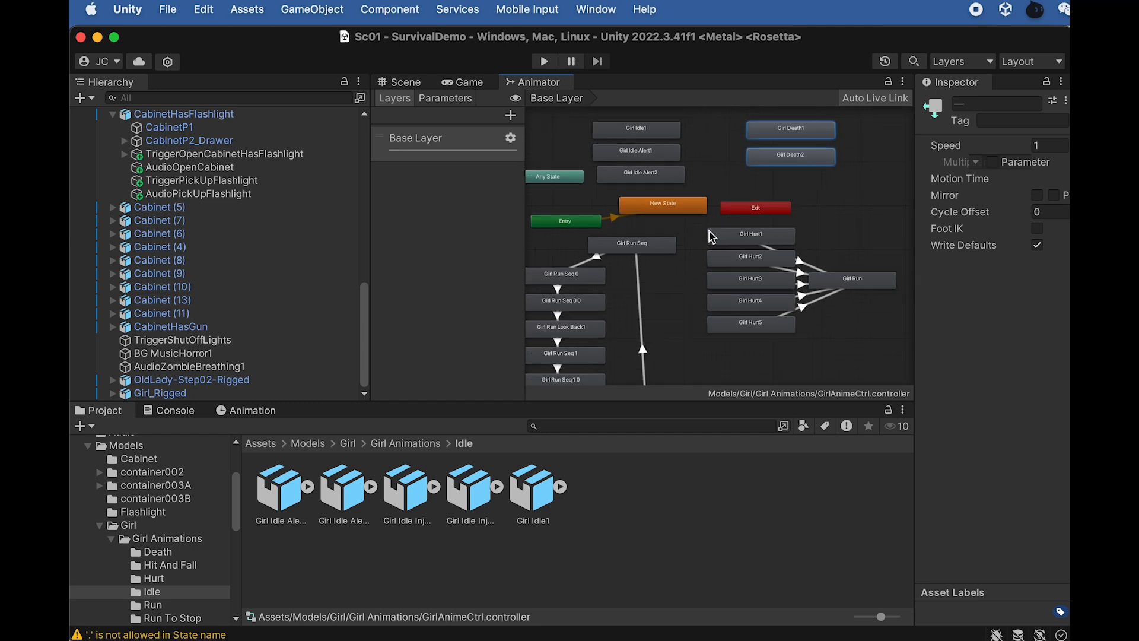
# Step: Enable Loop Time for the Girl Idle Alert1 animation in the Idle folder and apply the import settings
pyautogui.click(406, 446)
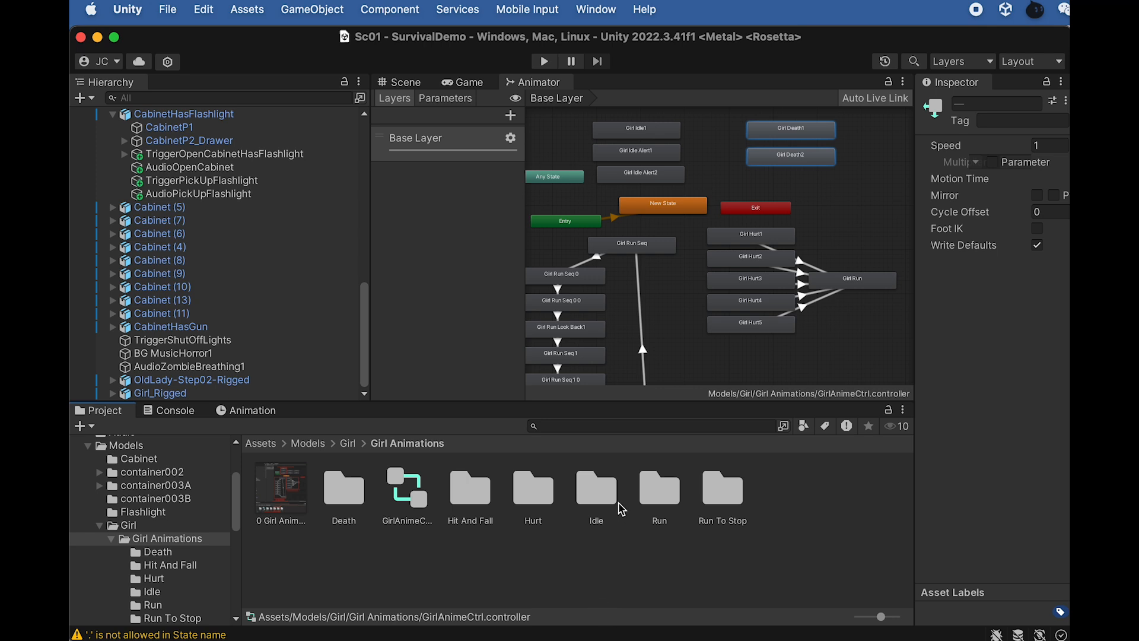
pyautogui.doubleClick(596, 490)
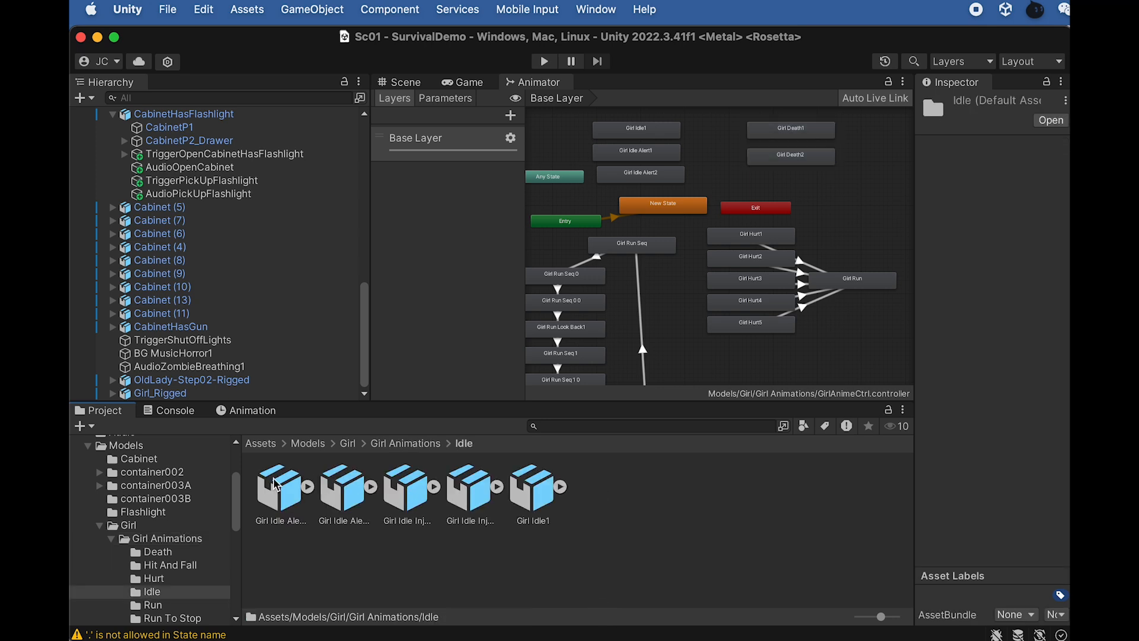
pyautogui.click(264, 493)
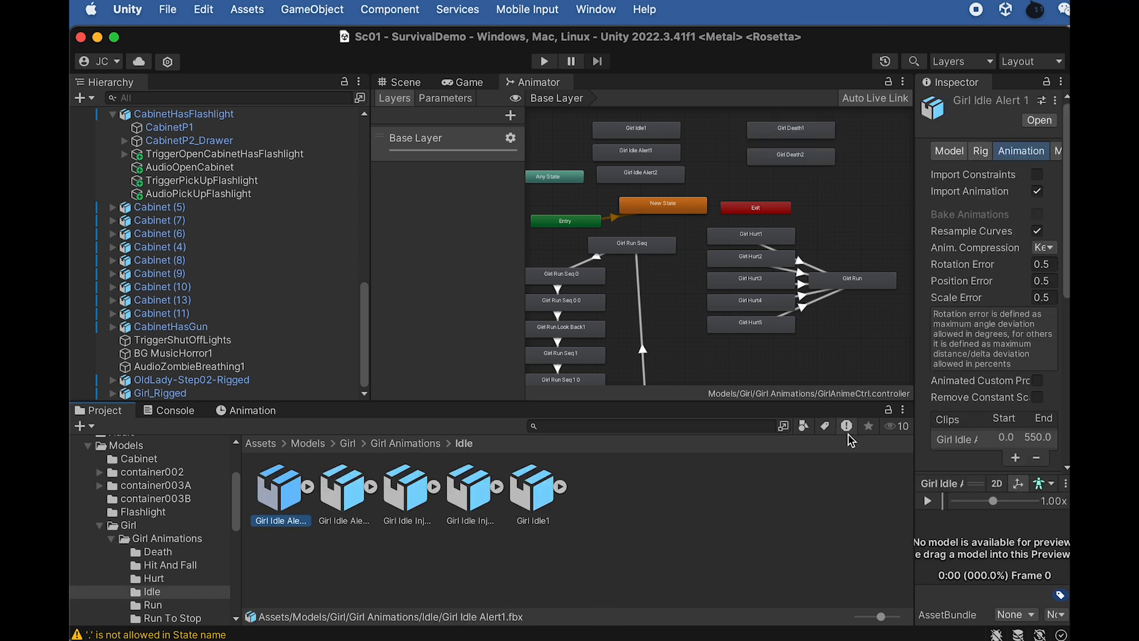
pyautogui.moveTo(914, 316); pyautogui.dragTo(753, 316)
pyautogui.scroll(-5, 798, 411)
pyautogui.scroll(-1, 798, 410)
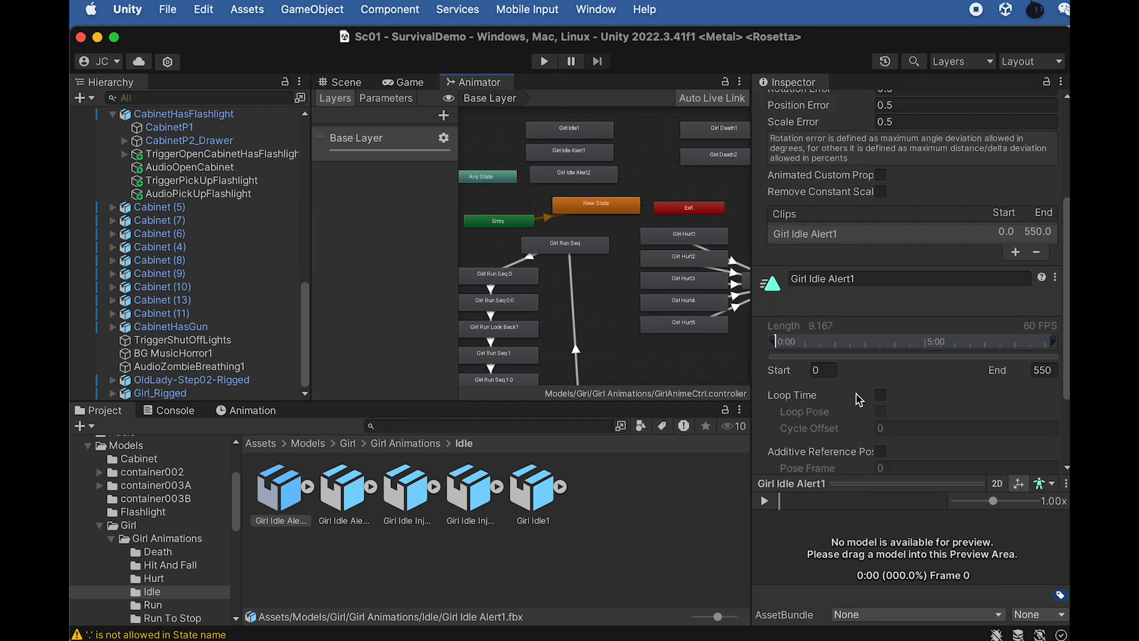
pyautogui.click(880, 395)
pyautogui.scroll(-5, 939, 395)
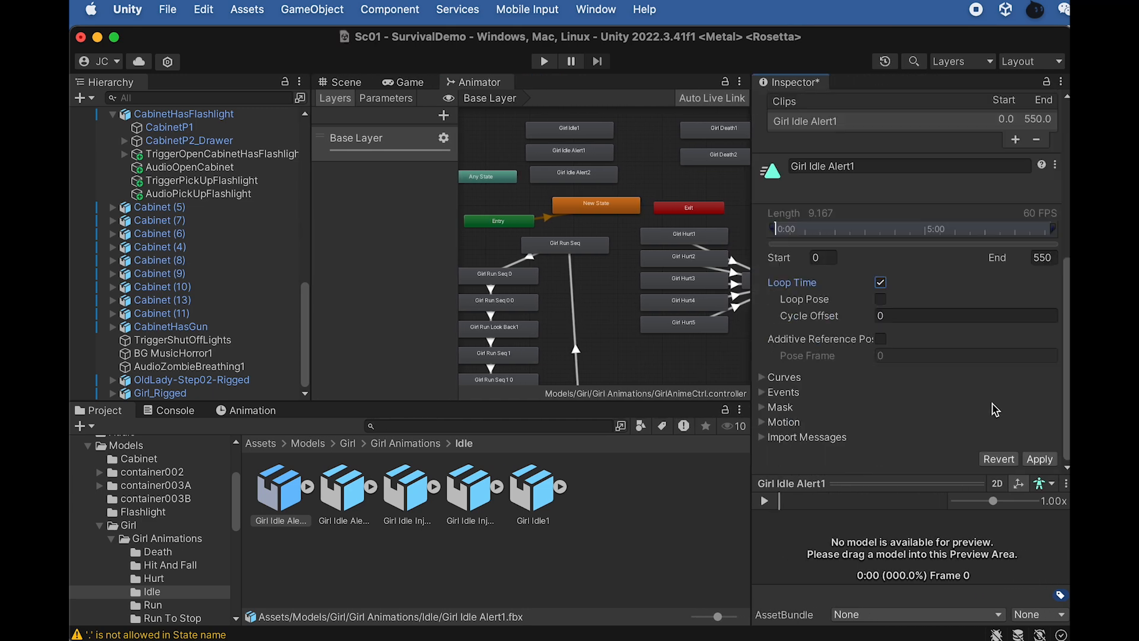
pyautogui.click(1040, 459)
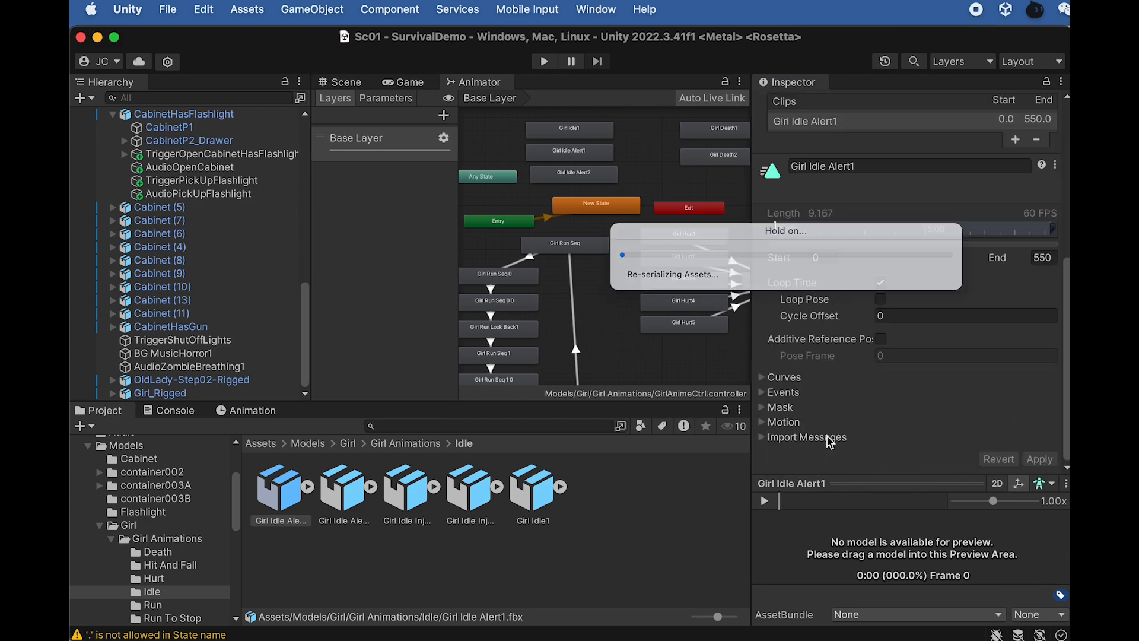
# Step: Enable Loop Time for the Girl Idle Alert2 and Girl Idle Injured1 animations and apply each change
pyautogui.click(360, 503)
pyautogui.click(881, 282)
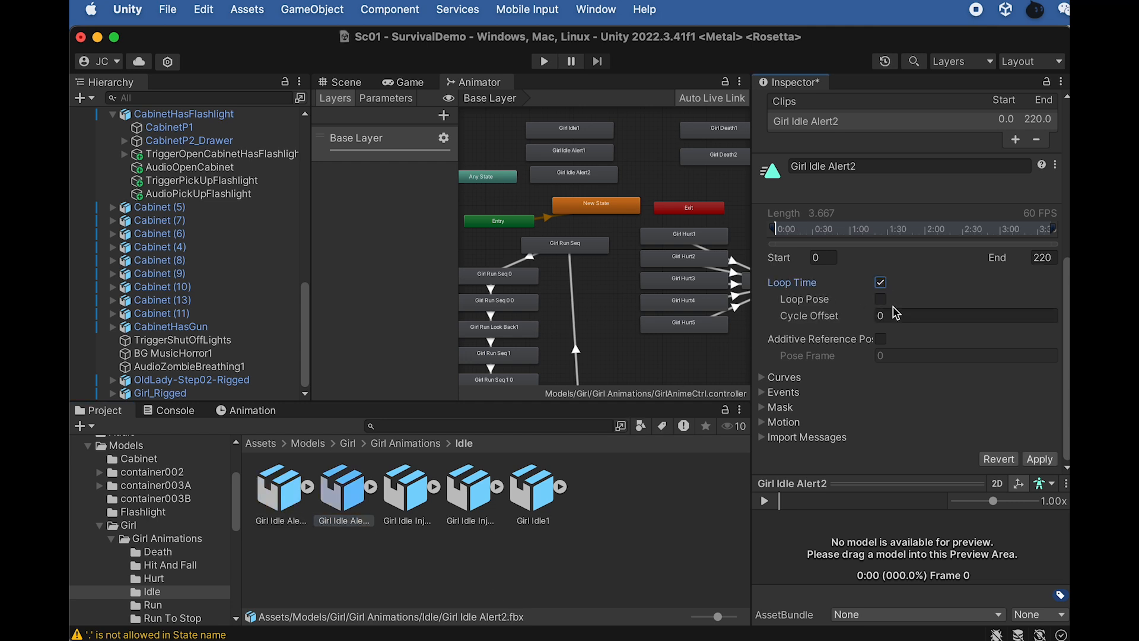
pyautogui.click(1039, 458)
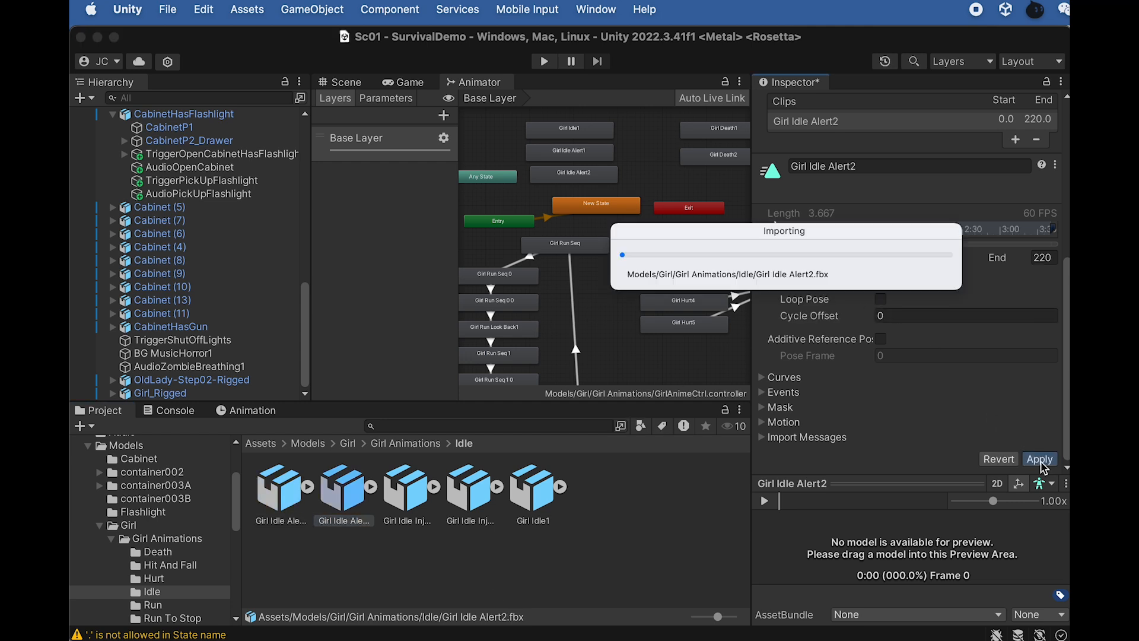
pyautogui.click(403, 501)
pyautogui.click(880, 283)
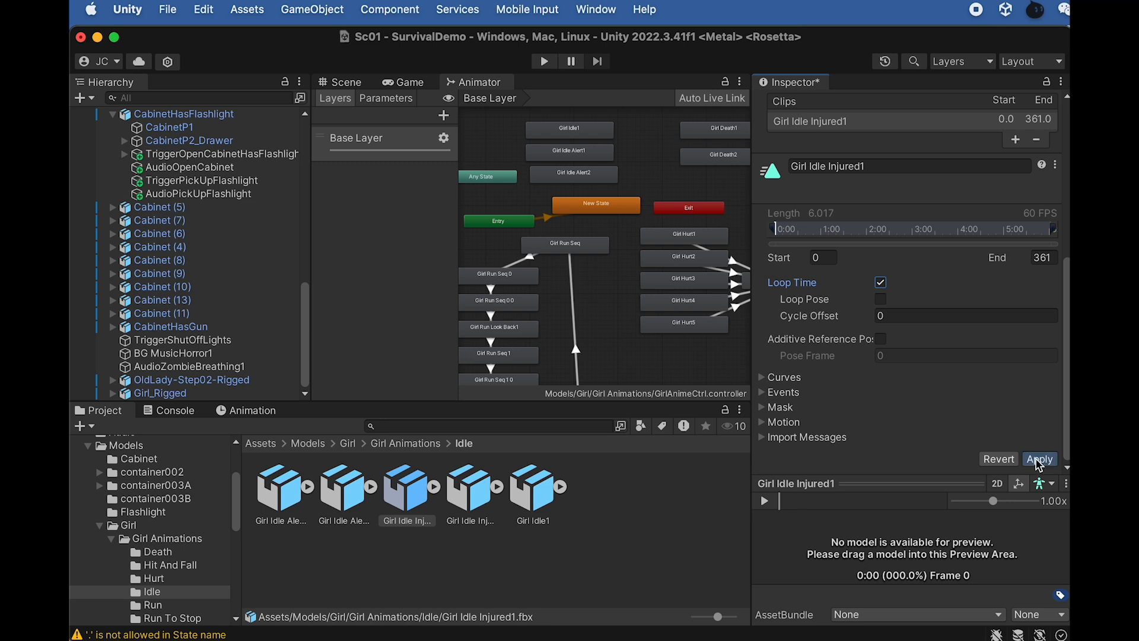
pyautogui.click(1038, 460)
# Step: Enable Loop Time for the Girl Idle Injured2 and Girl Idle1 animations and apply each change
pyautogui.click(473, 491)
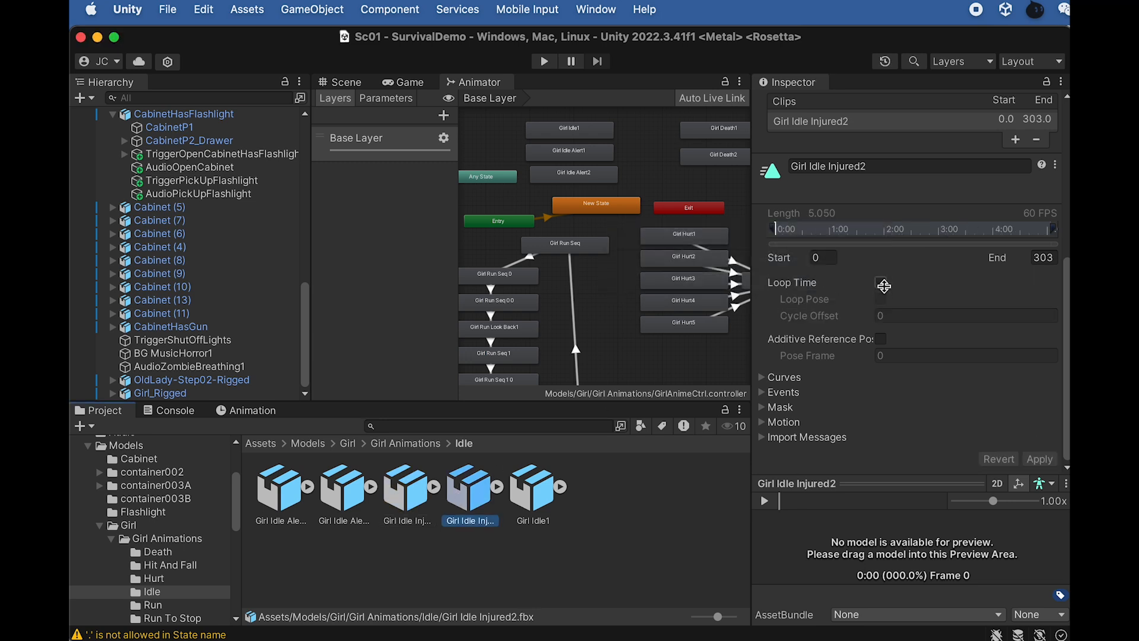
pyautogui.click(880, 282)
pyautogui.click(1039, 458)
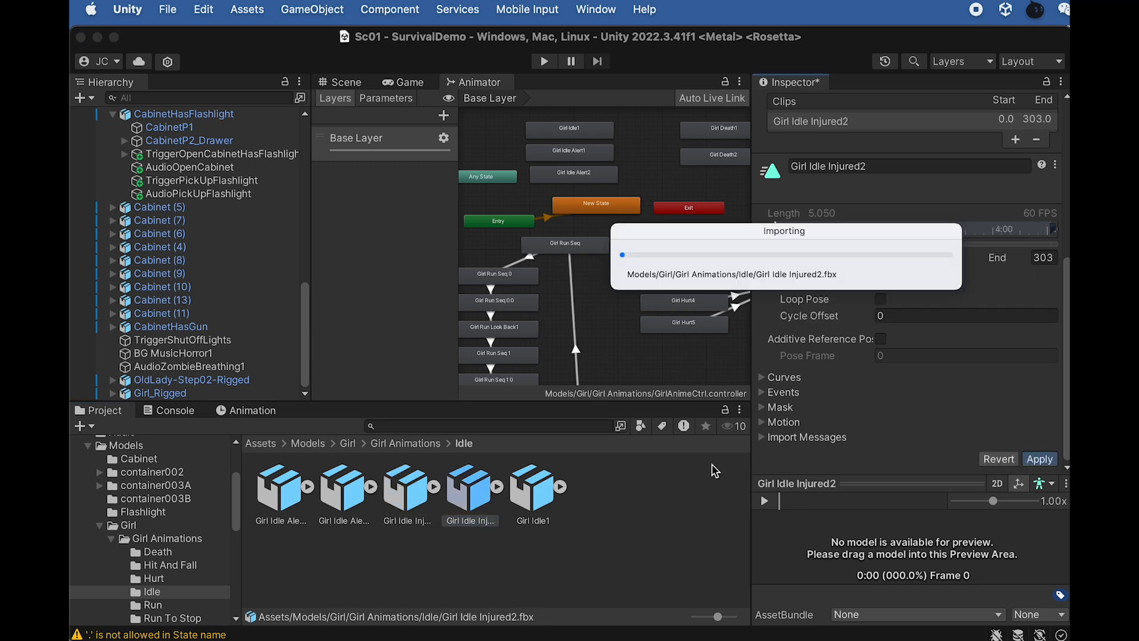
pyautogui.click(528, 495)
pyautogui.click(881, 282)
pyautogui.click(1038, 459)
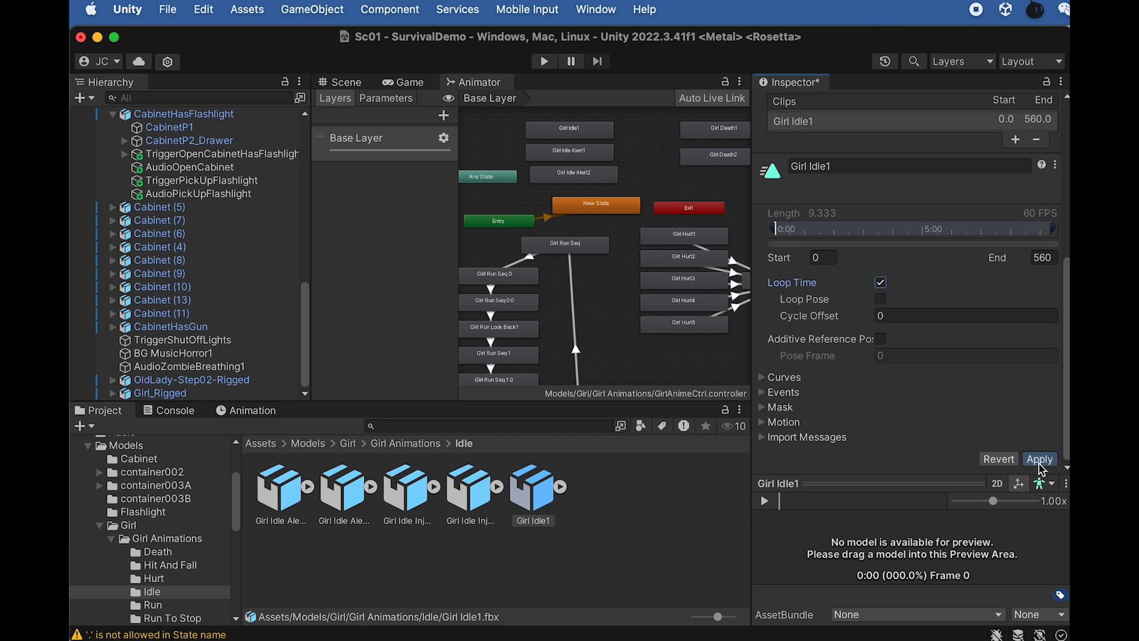
# Step: Enable Loop Time for the Girl Injured Run animation in the Run folder and apply the import settings
pyautogui.click(424, 444)
pyautogui.doubleClick(703, 488)
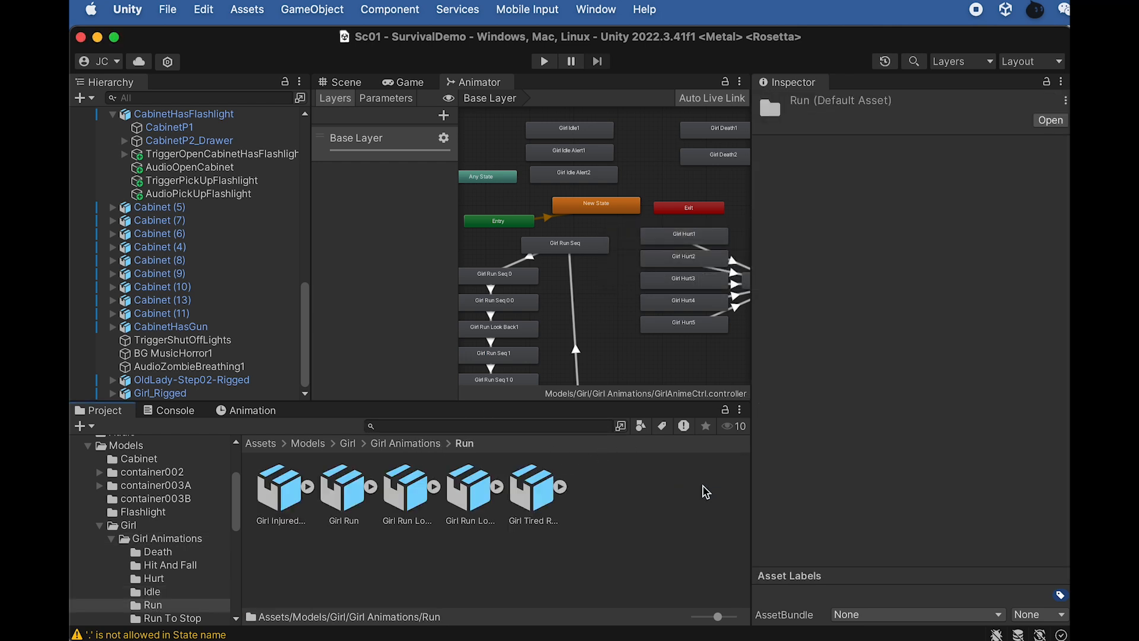
pyautogui.click(284, 492)
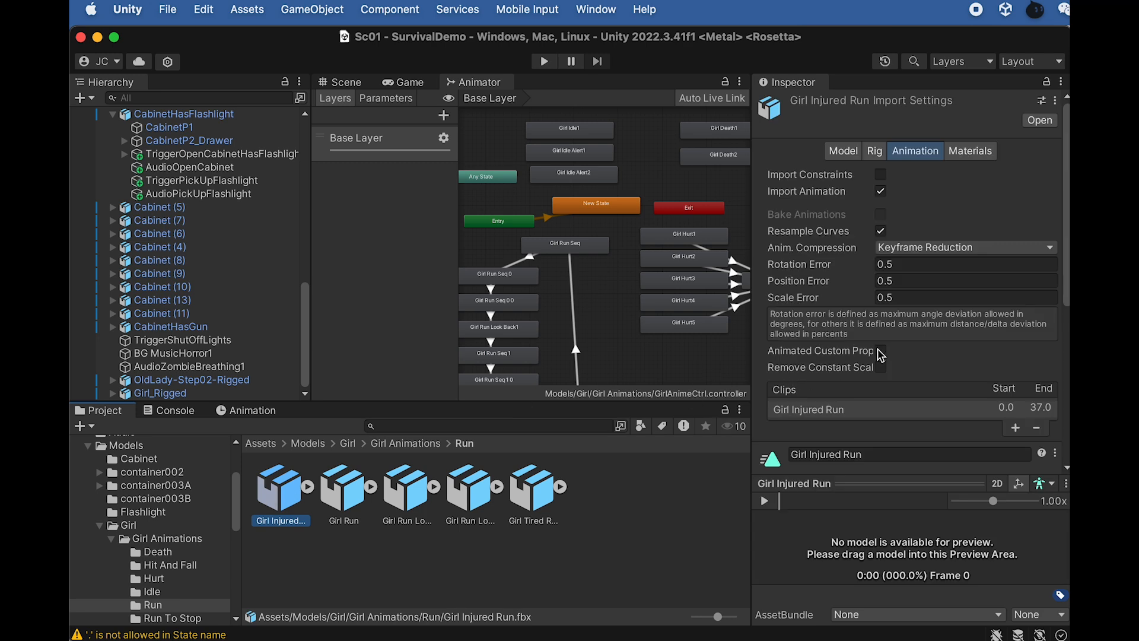
pyautogui.scroll(-5, 896, 371)
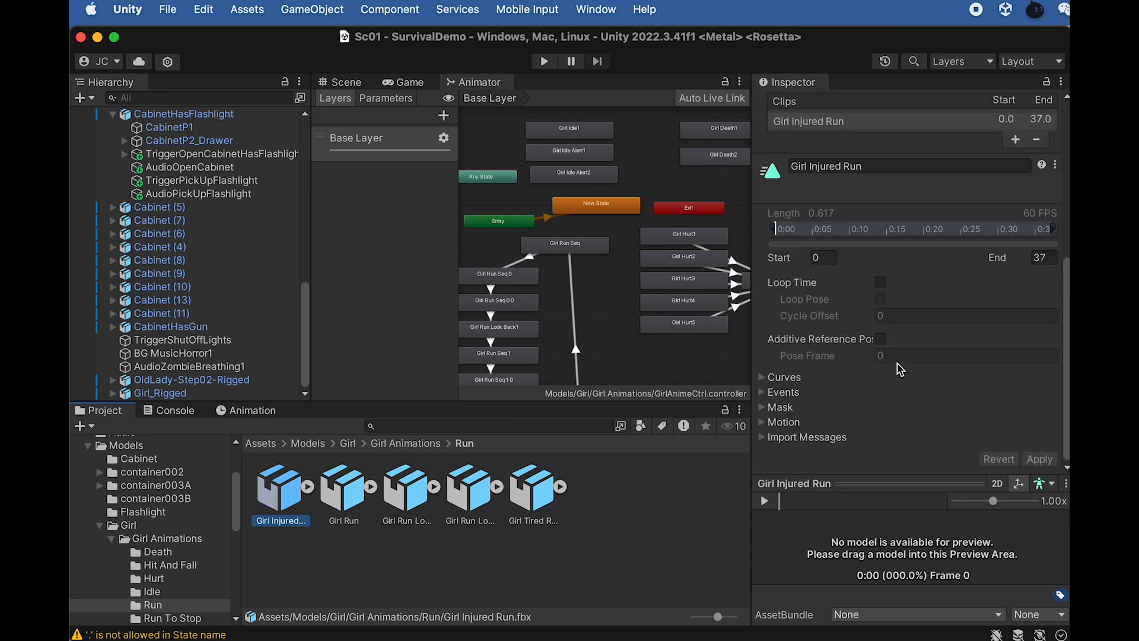
pyautogui.click(881, 282)
pyautogui.click(1037, 459)
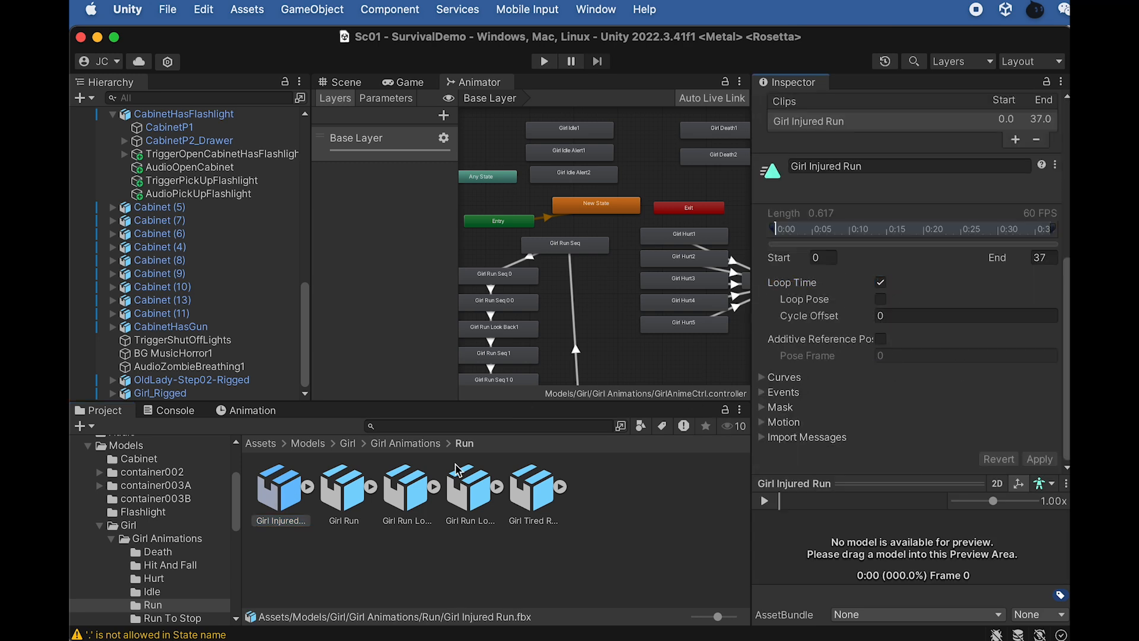
# Step: Enable Loop Time for the Girl Run and Girl Run Look Back1 animations and apply each change
pyautogui.click(333, 495)
pyautogui.click(881, 283)
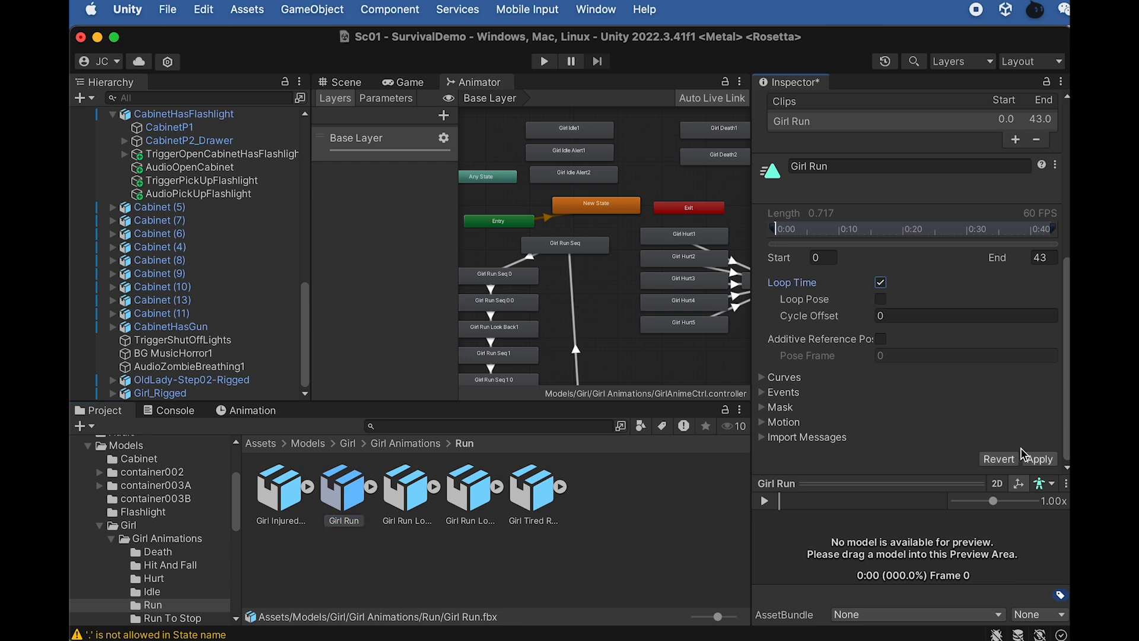
pyautogui.click(1038, 460)
pyautogui.click(413, 496)
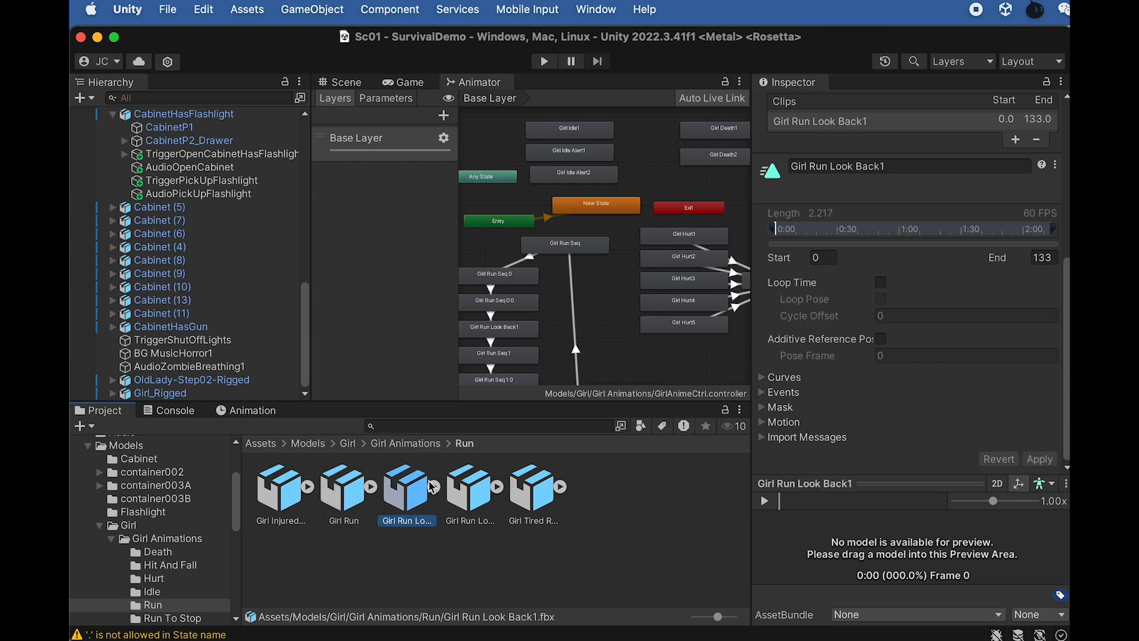
pyautogui.click(881, 283)
pyautogui.click(1039, 460)
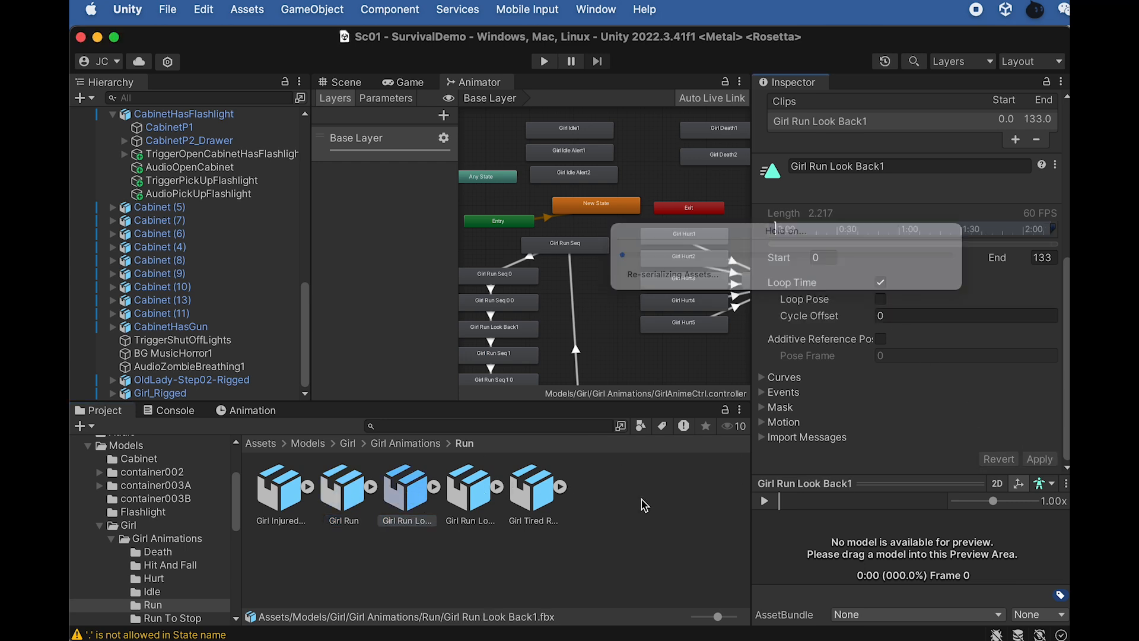
# Step: Enable Loop Time for the Girl Run Look Back2 and Girl Tired Run animations and apply each change
pyautogui.click(474, 496)
pyautogui.click(879, 283)
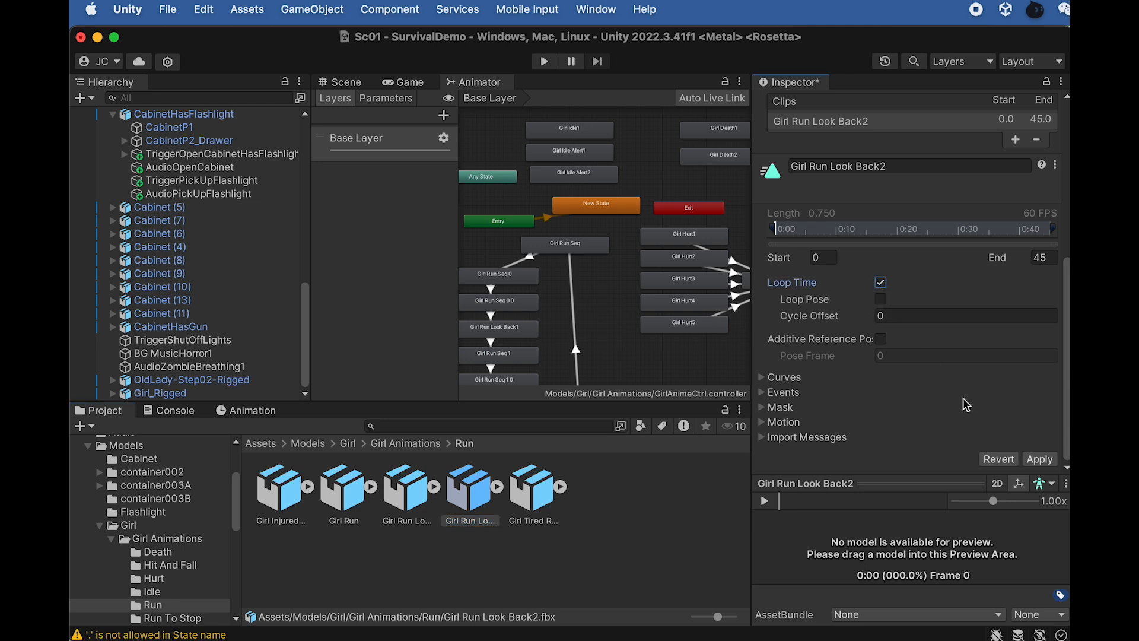
pyautogui.click(1039, 460)
pyautogui.click(532, 494)
pyautogui.click(881, 283)
pyautogui.click(1039, 460)
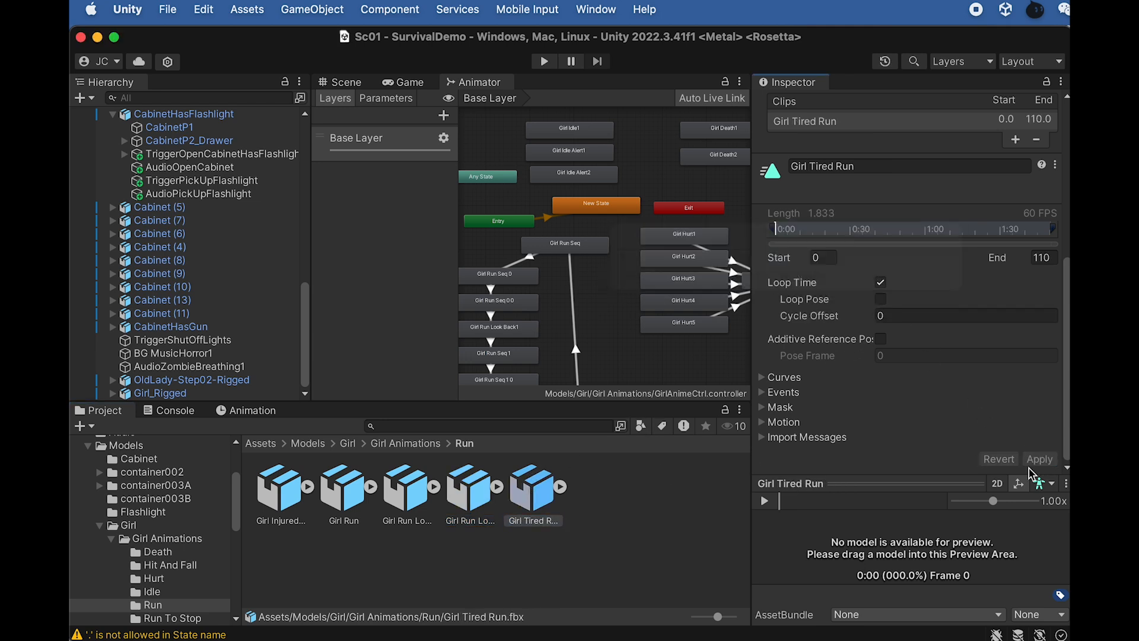
# Step: Attach the GirlIdle script from the Girl Script Pack folder to the Girl_Rigged object in the scene
pyautogui.click(617, 343)
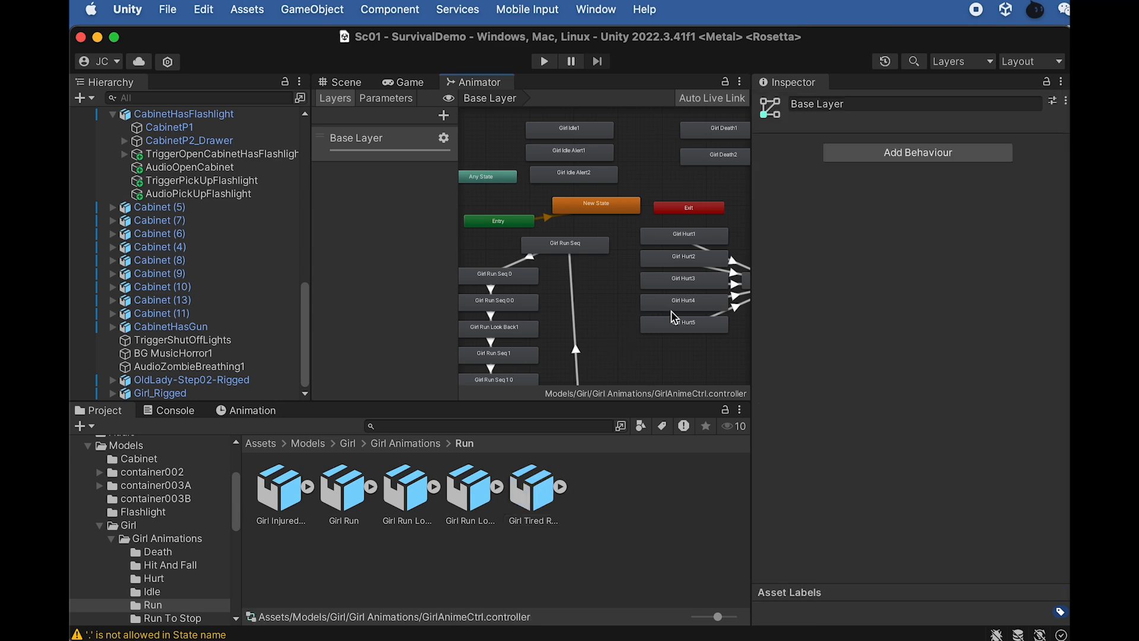
pyautogui.scroll(-5, 674, 318)
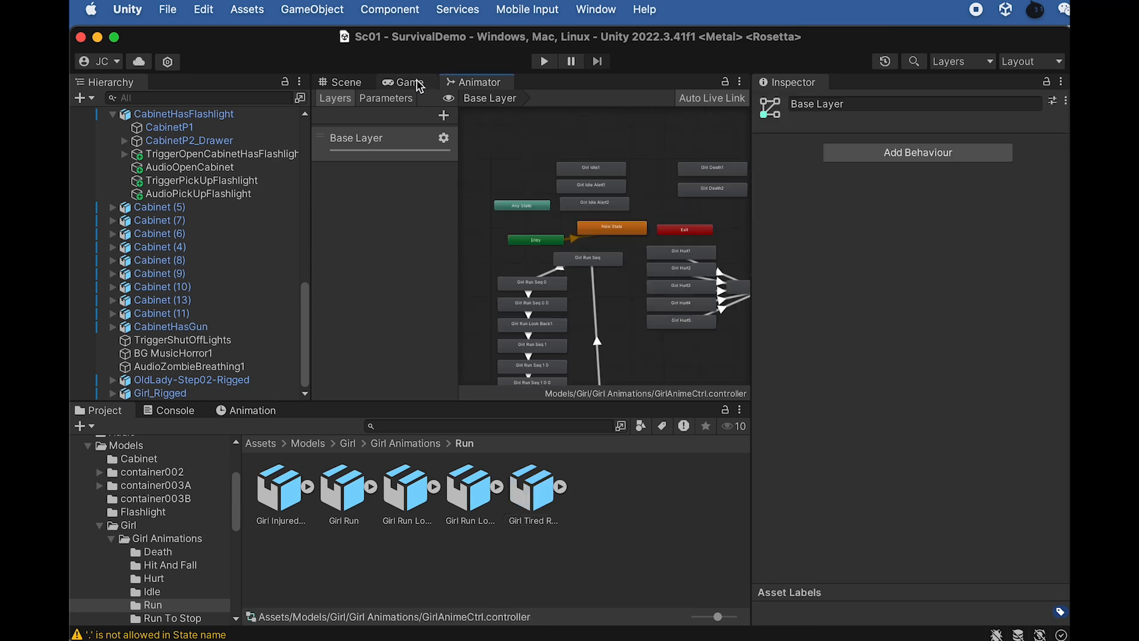
pyautogui.click(409, 82)
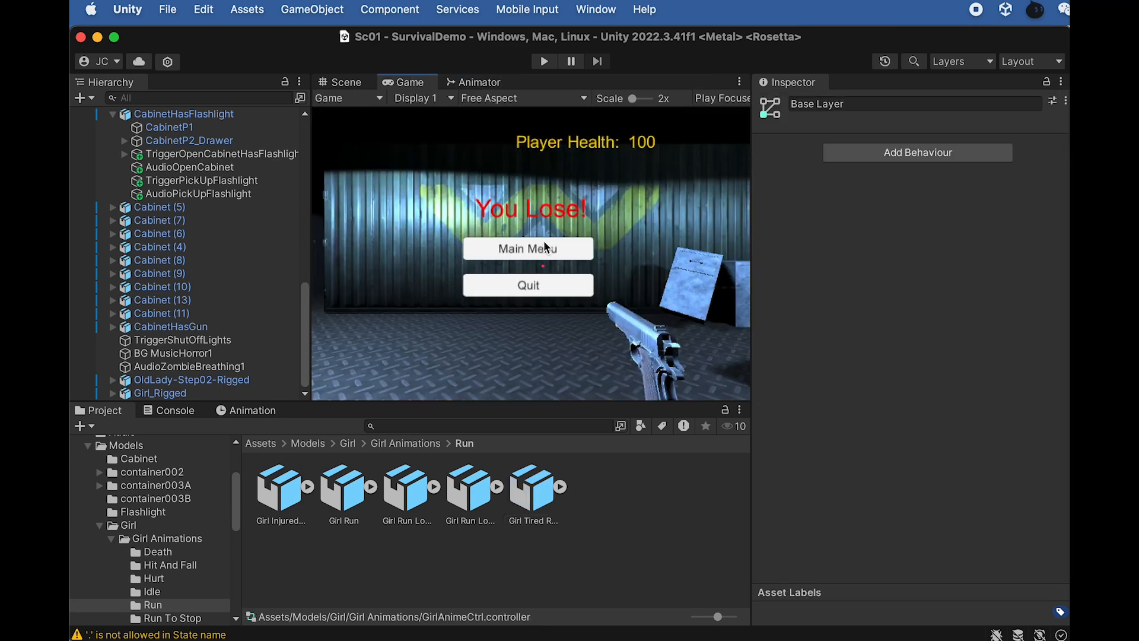
pyautogui.click(346, 81)
pyautogui.moveTo(525, 288); pyautogui.dragTo(505, 250, button='middle')
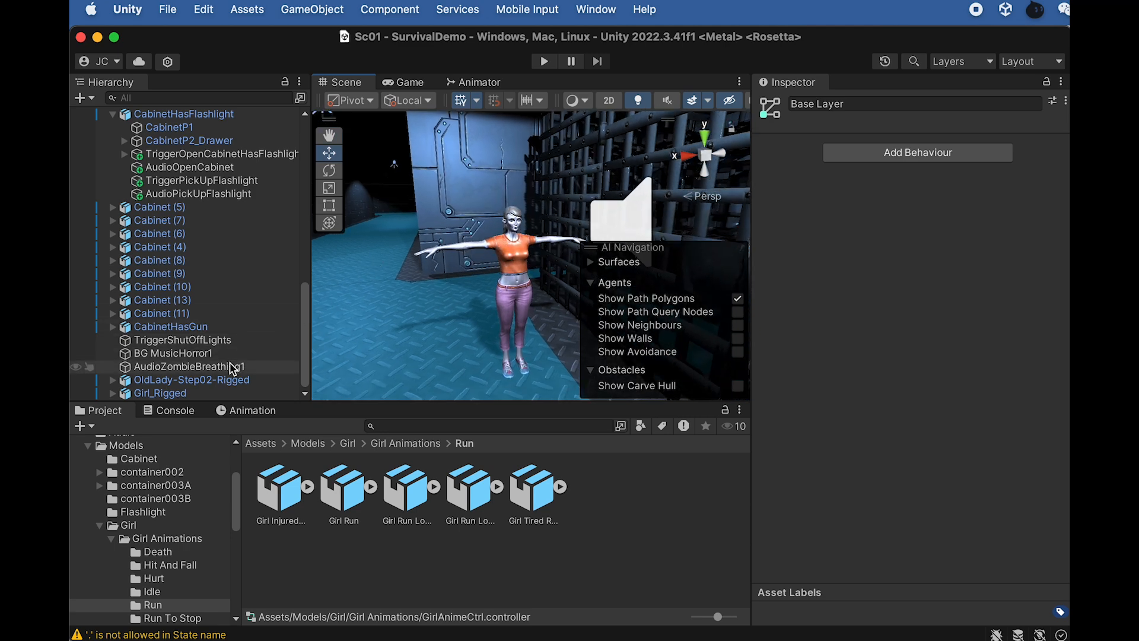
pyautogui.click(189, 393)
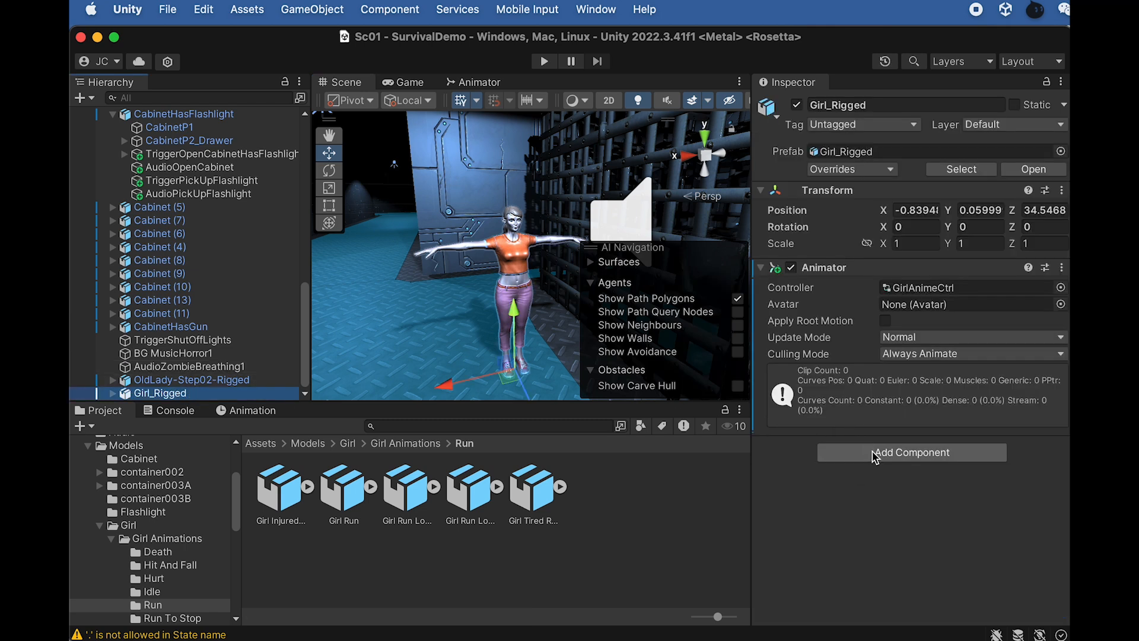
pyautogui.click(404, 444)
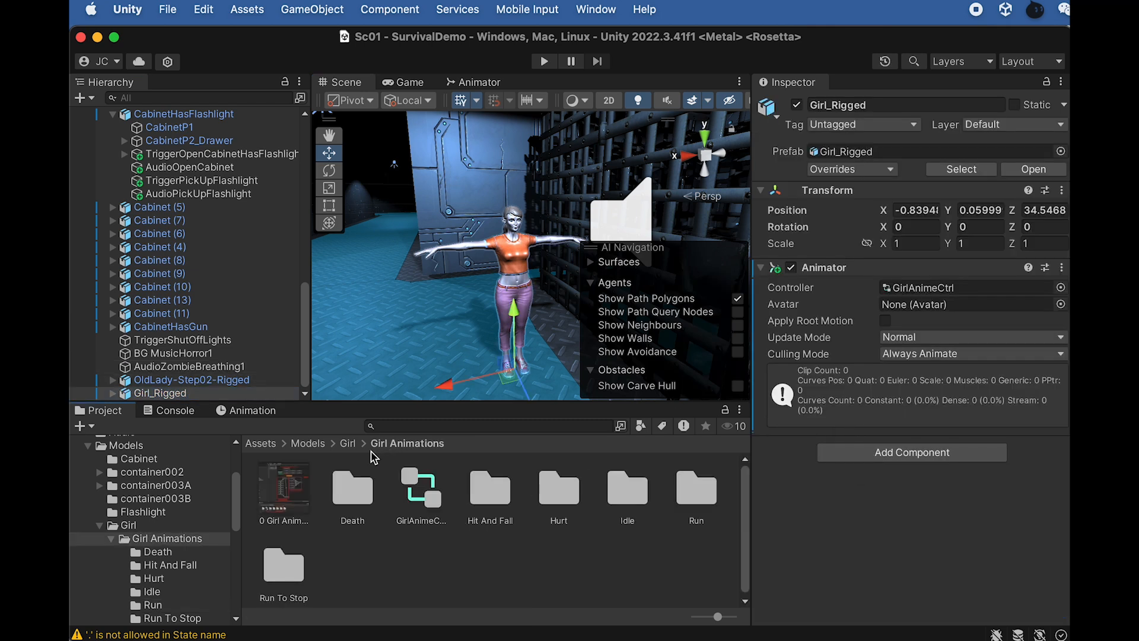
pyautogui.click(348, 443)
pyautogui.doubleClick(470, 492)
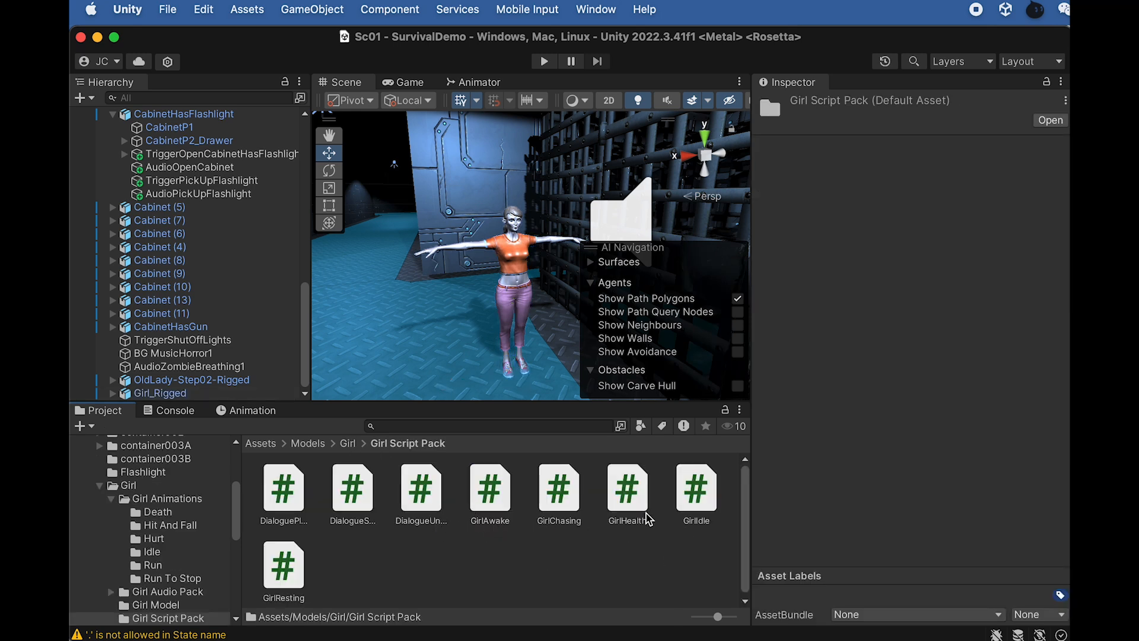
pyautogui.moveTo(697, 496); pyautogui.dragTo(172, 399)
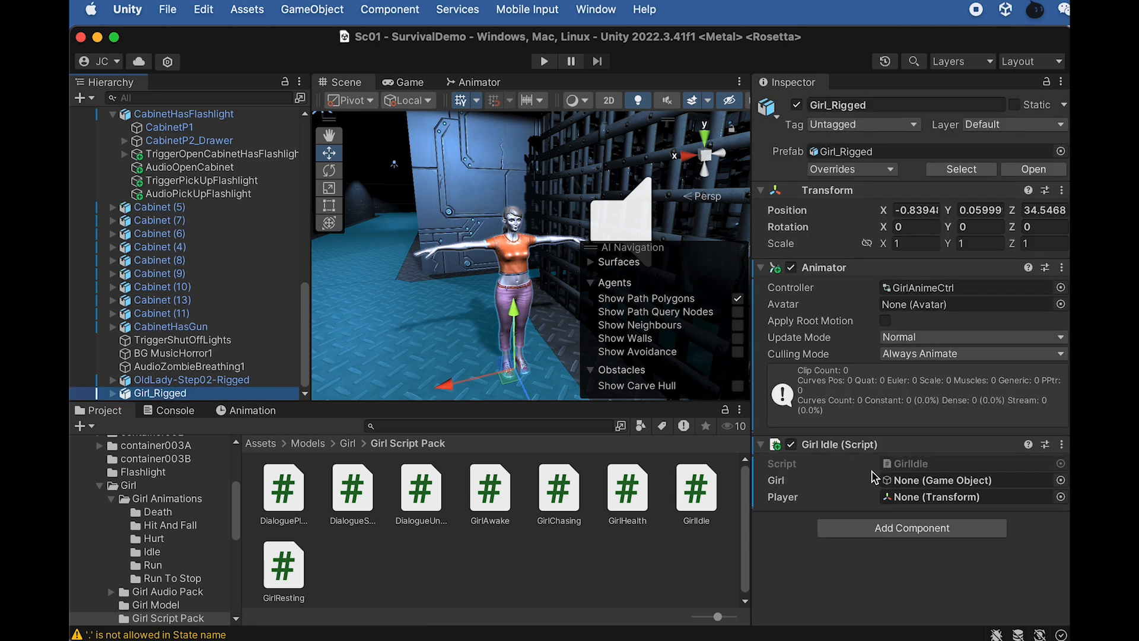
# Step: In the Girl Idle script component, assign Girl_Rigged as the Girl and FPSController as the Player
pyautogui.moveTo(193, 396); pyautogui.dragTo(932, 490)
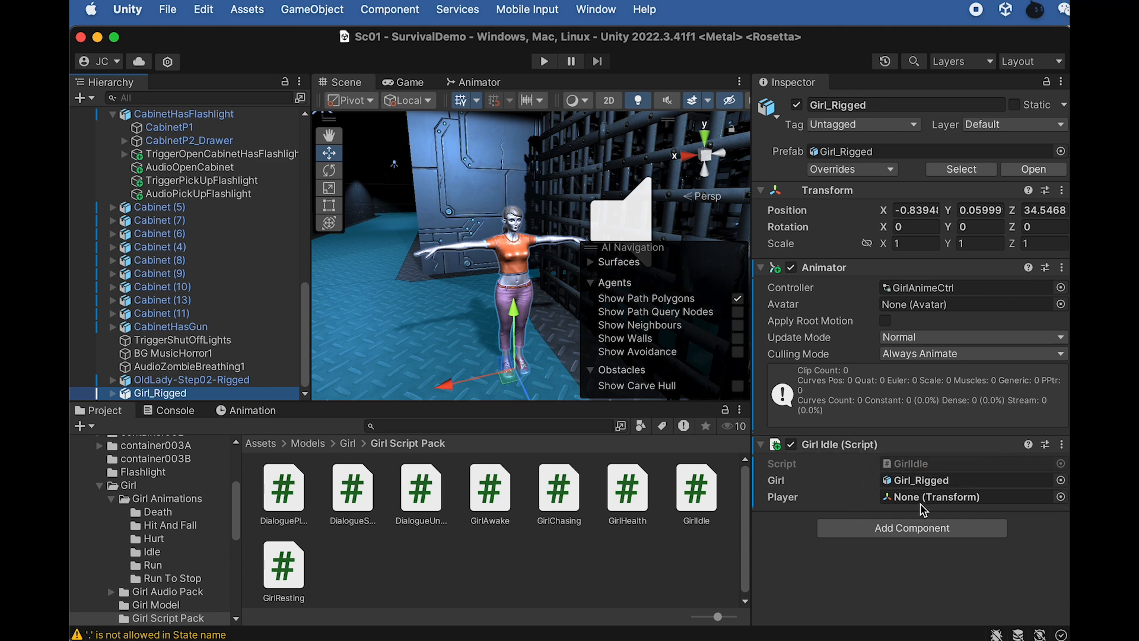
pyautogui.scroll(5, 220, 274)
pyautogui.scroll(10, 219, 274)
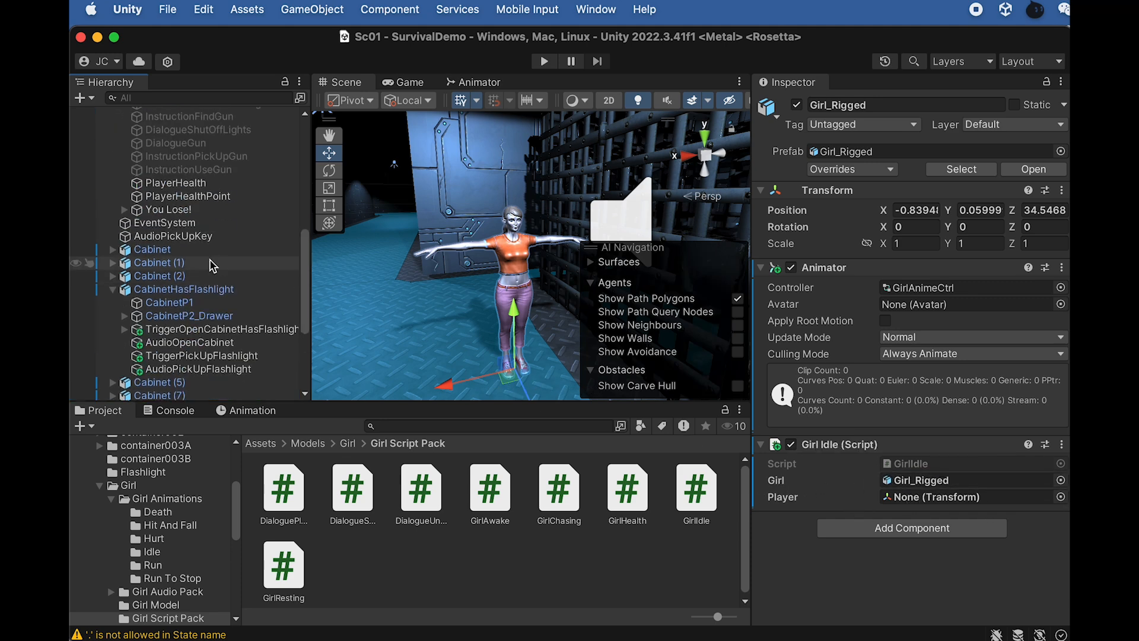
pyautogui.moveTo(163, 162); pyautogui.dragTo(914, 498)
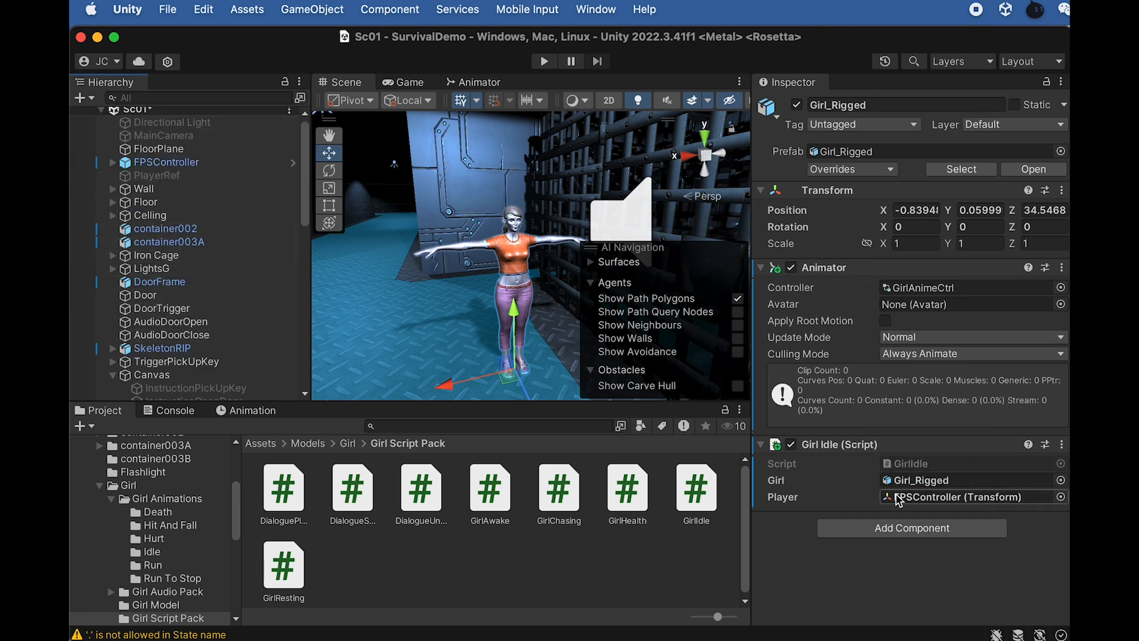
# Step: Read the GirlIdle script in Dreamweaver, then return to Unity and check the matching idle state in the Animator graph
pyautogui.doubleClick(907, 464)
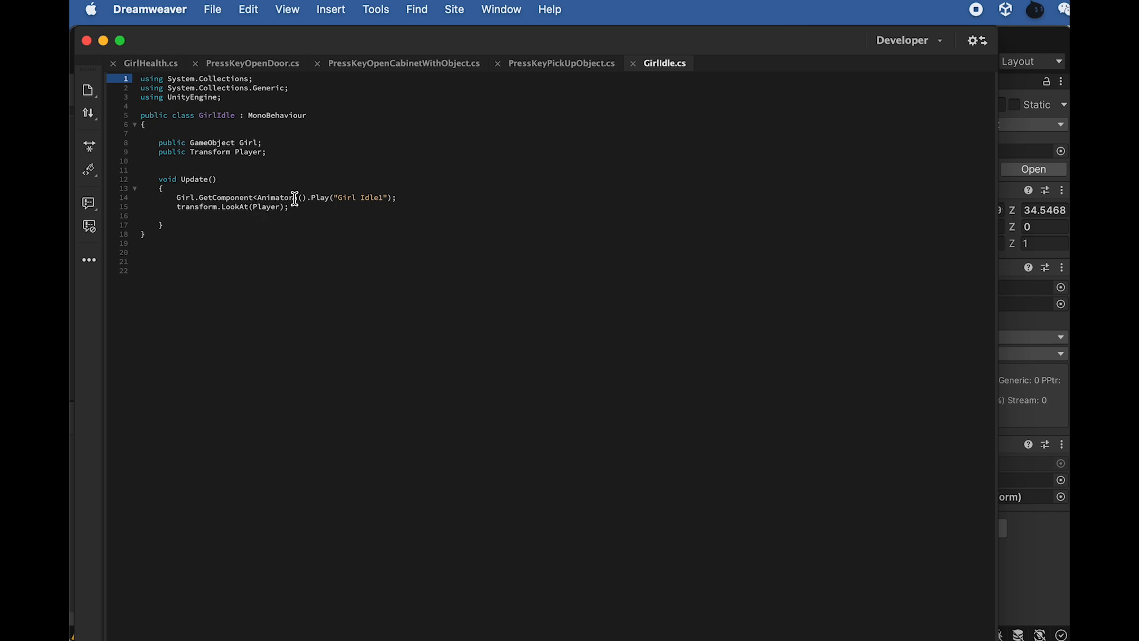
pyautogui.press('super+Tab')
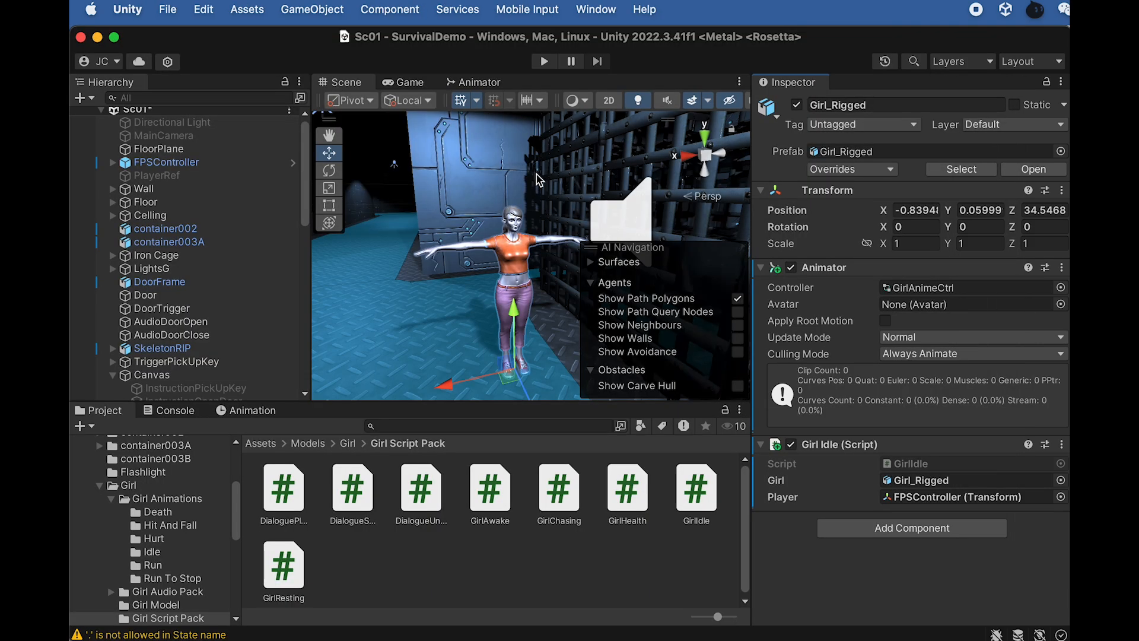
pyautogui.click(483, 85)
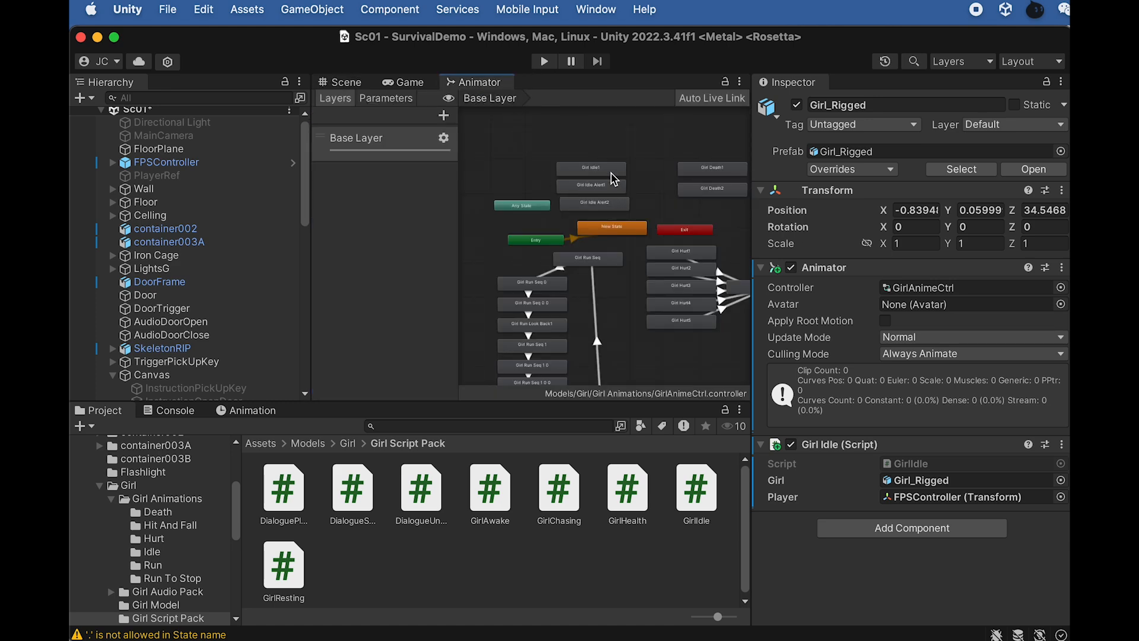
pyautogui.scroll(5, 572, 165)
pyautogui.scroll(-5, 578, 181)
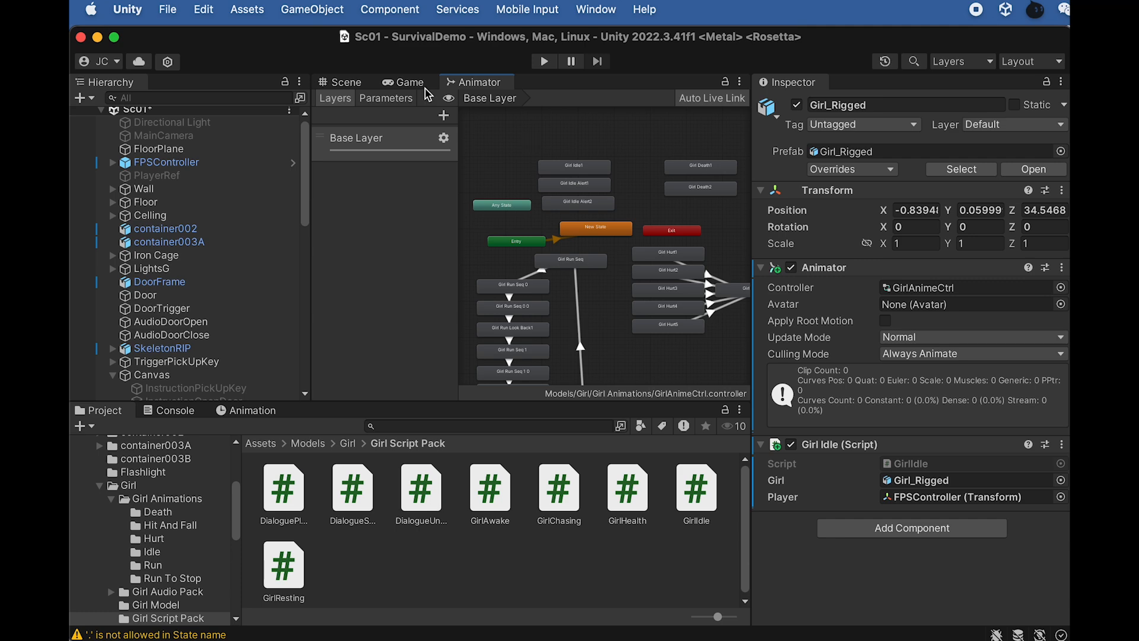
# Step: Play-test the scene and walk up to the girl to check her idle animation and how she faces the player
pyautogui.click(403, 83)
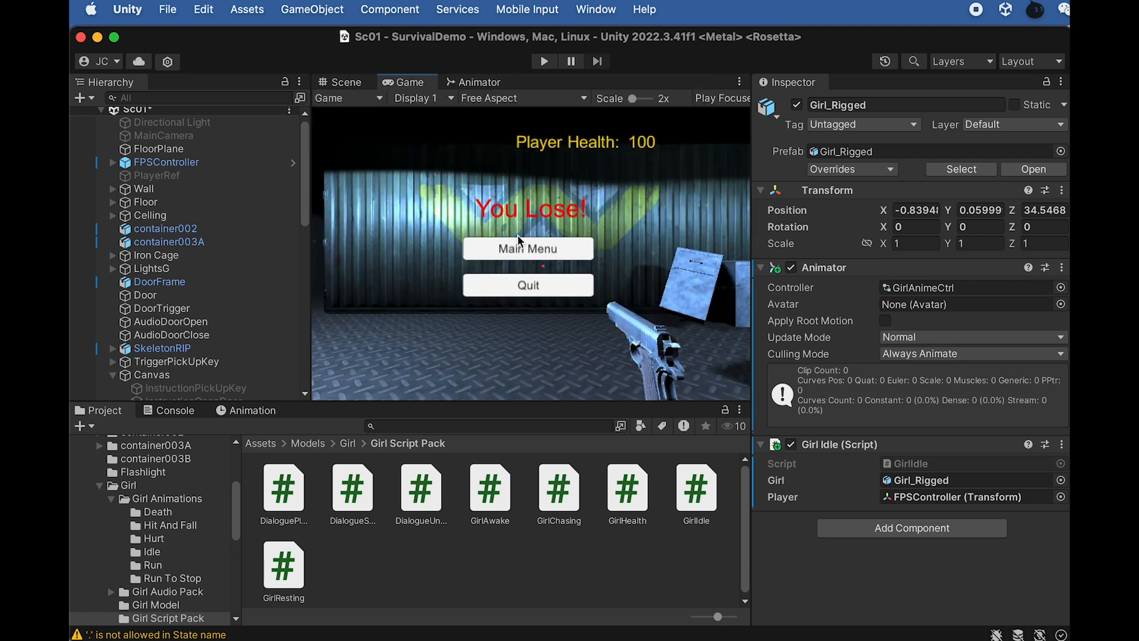
pyautogui.click(351, 88)
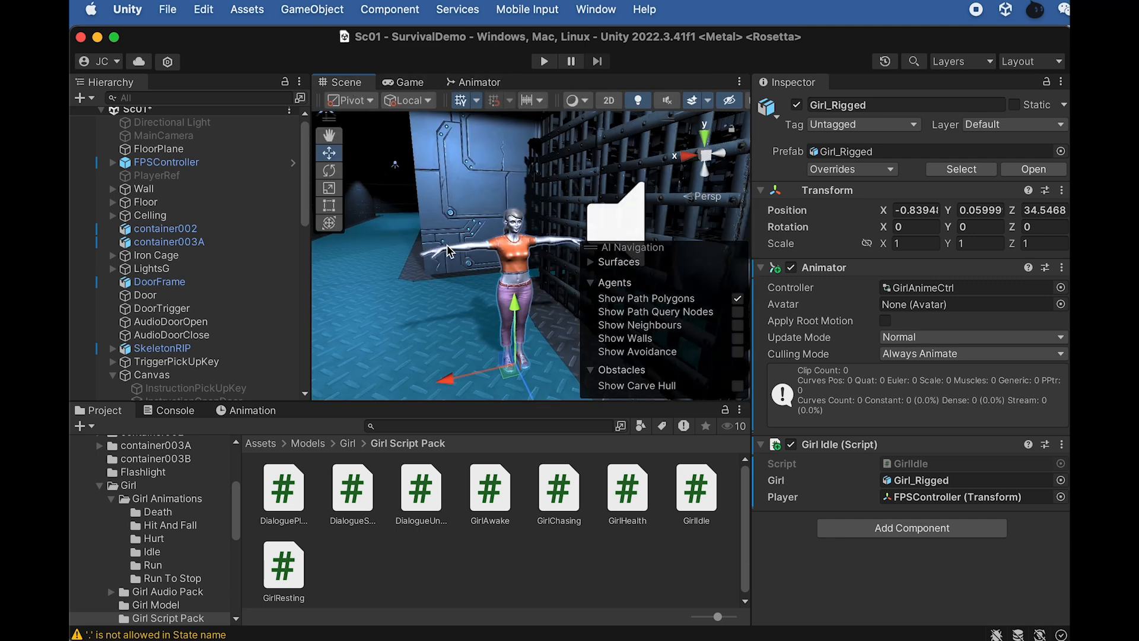
pyautogui.click(544, 62)
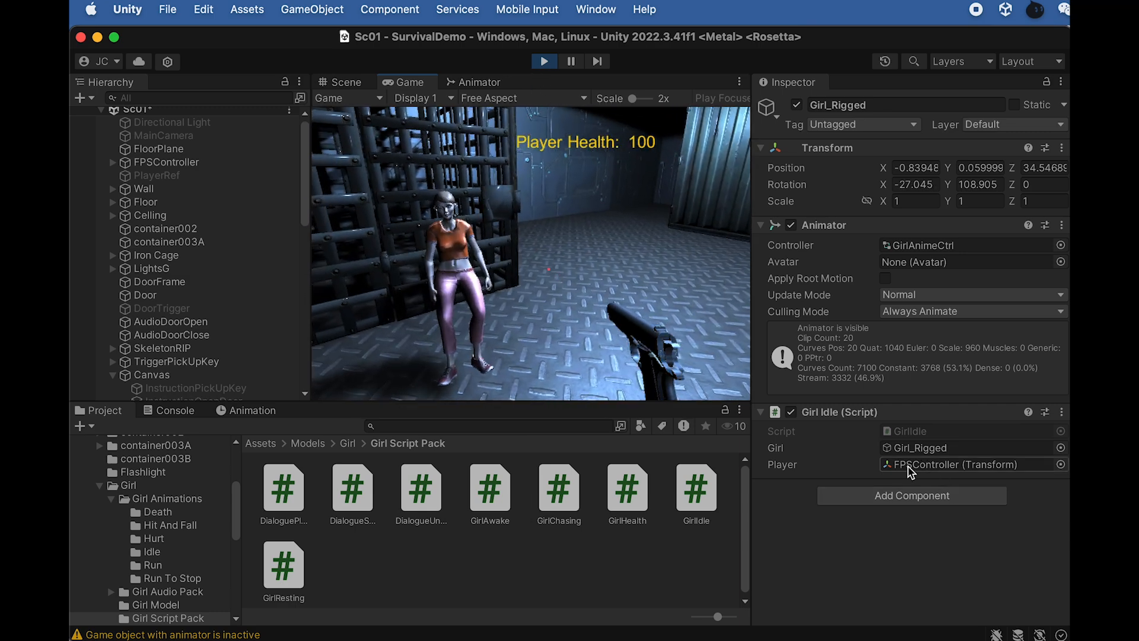
# Step: Find the ZombiesLookHere object under the FirstPersonCharacter of FPSController and inspect its properties
pyautogui.scroll(-5, 108, 136)
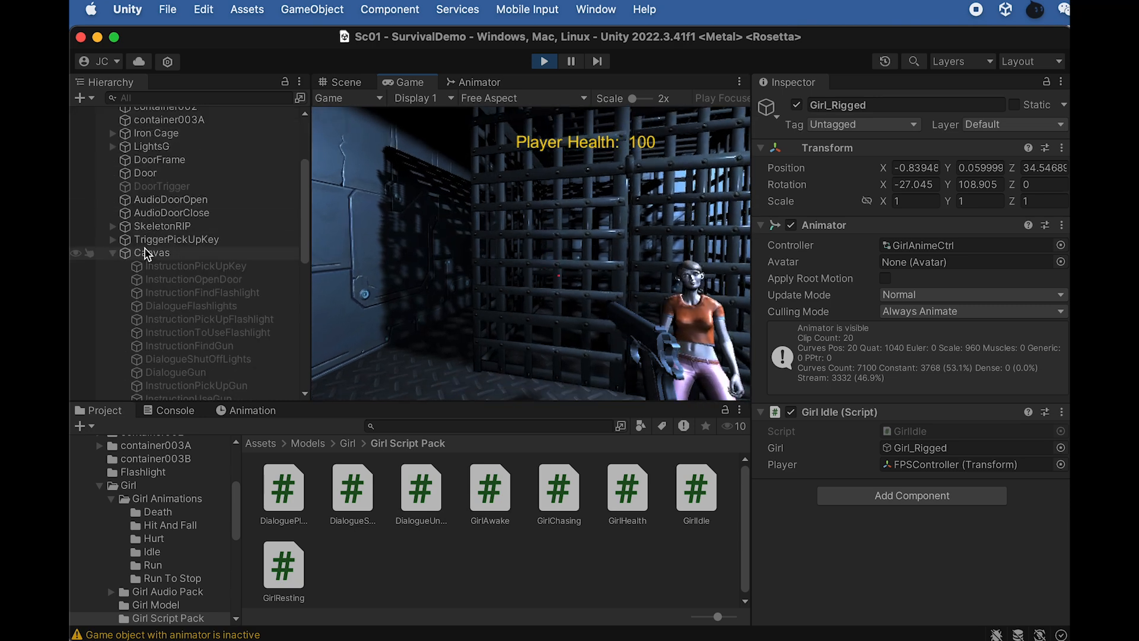
pyautogui.scroll(-5, 148, 202)
pyautogui.scroll(-5, 160, 225)
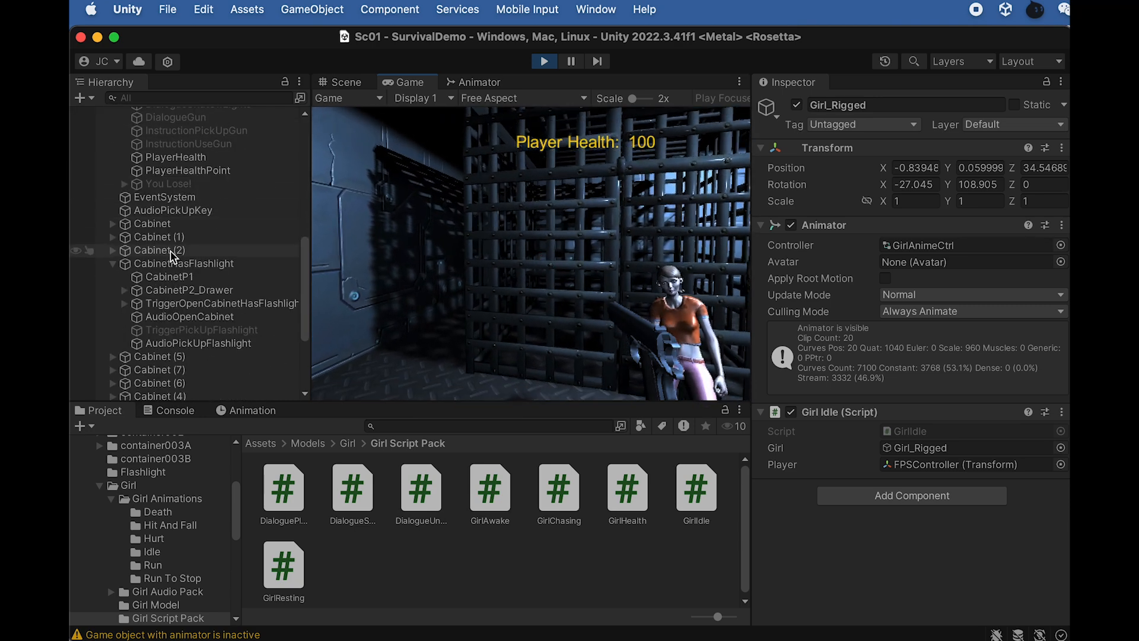
pyautogui.scroll(15, 148, 226)
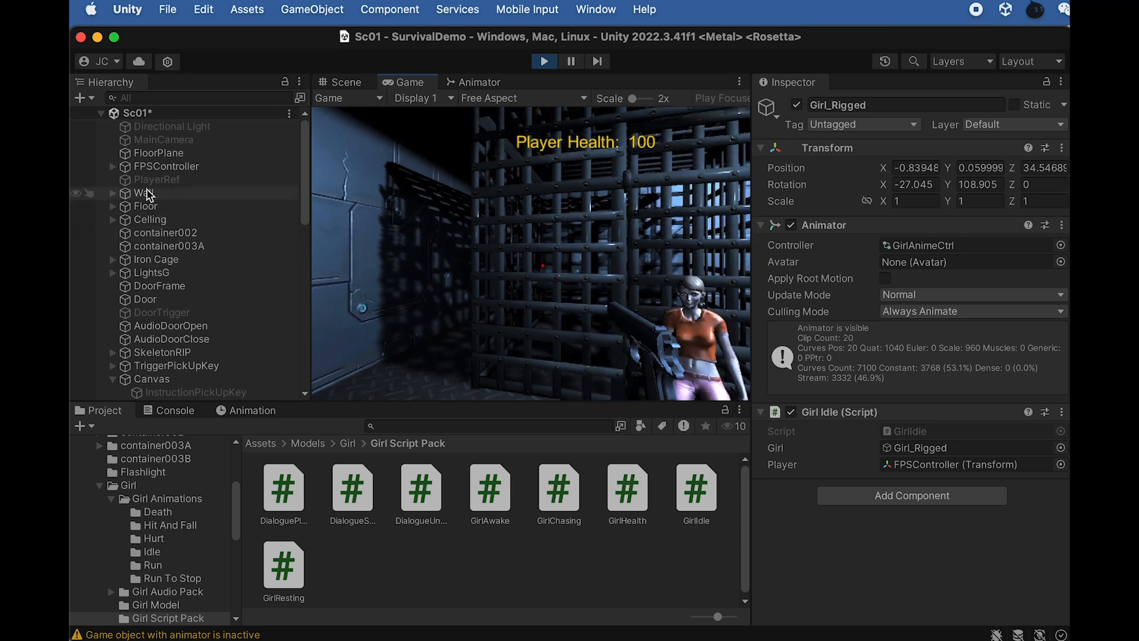
pyautogui.click(113, 167)
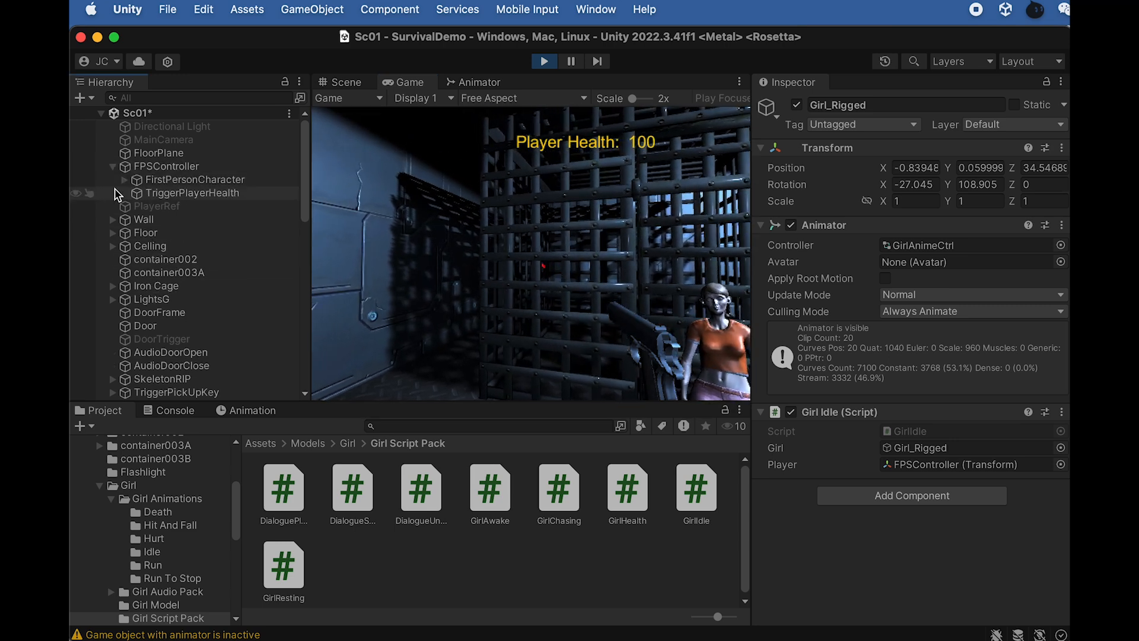
pyautogui.click(124, 179)
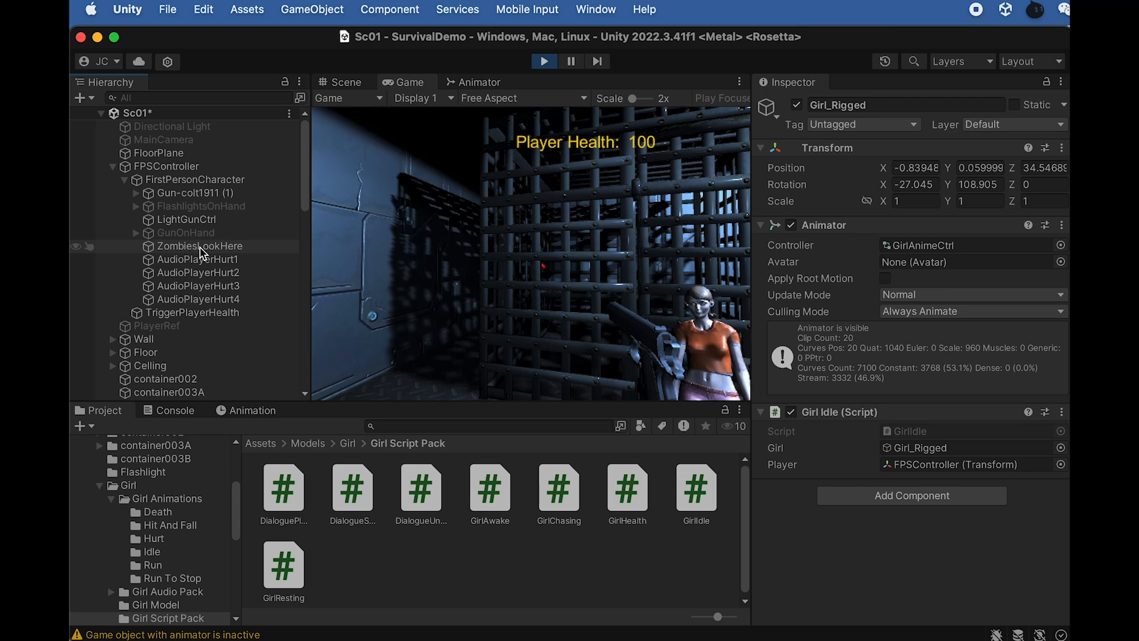
pyautogui.click(200, 247)
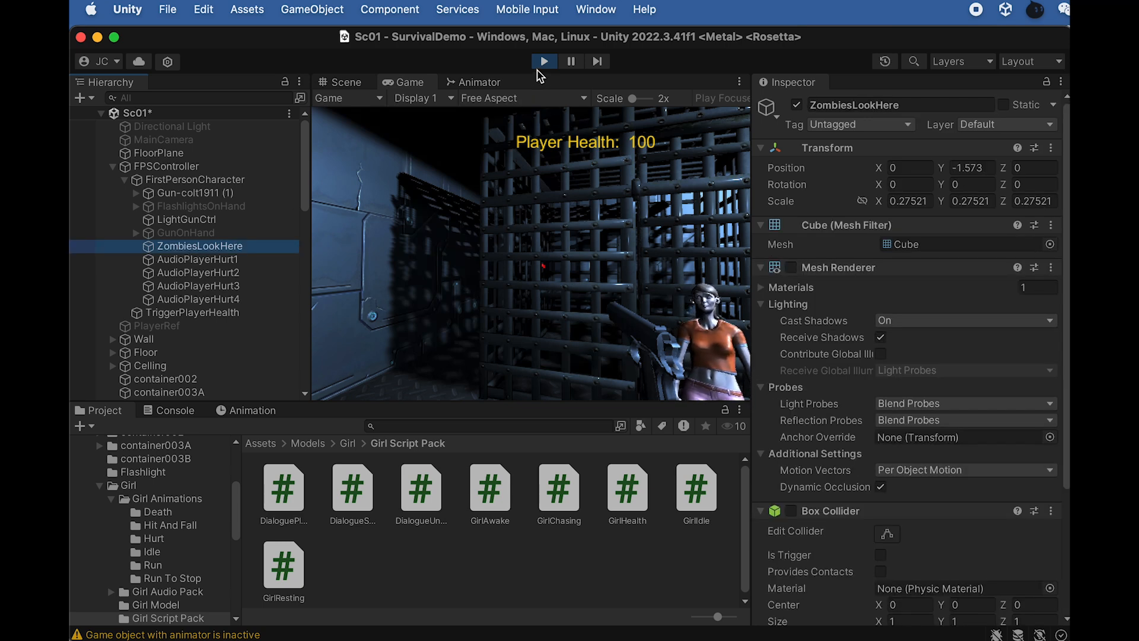
# Step: Enable the ZombiesLookHere cube's Mesh Renderer during play mode to view it in the scene, and stop the play test
pyautogui.click(336, 82)
pyautogui.moveTo(405, 344); pyautogui.dragTo(446, 298, button='right')
pyautogui.click(790, 267)
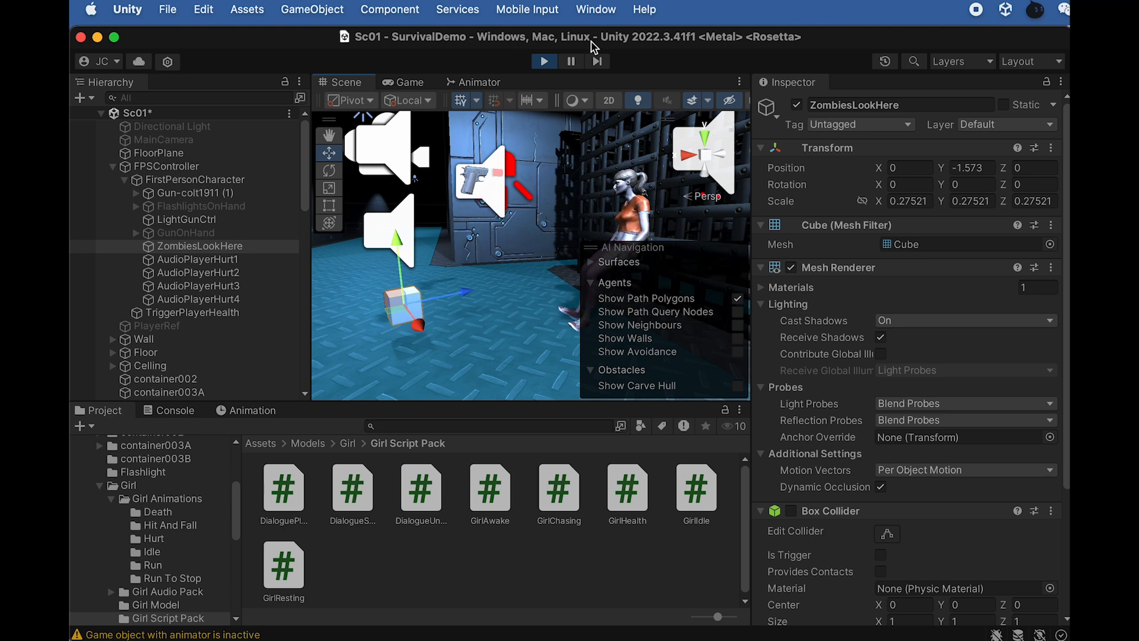
pyautogui.click(543, 62)
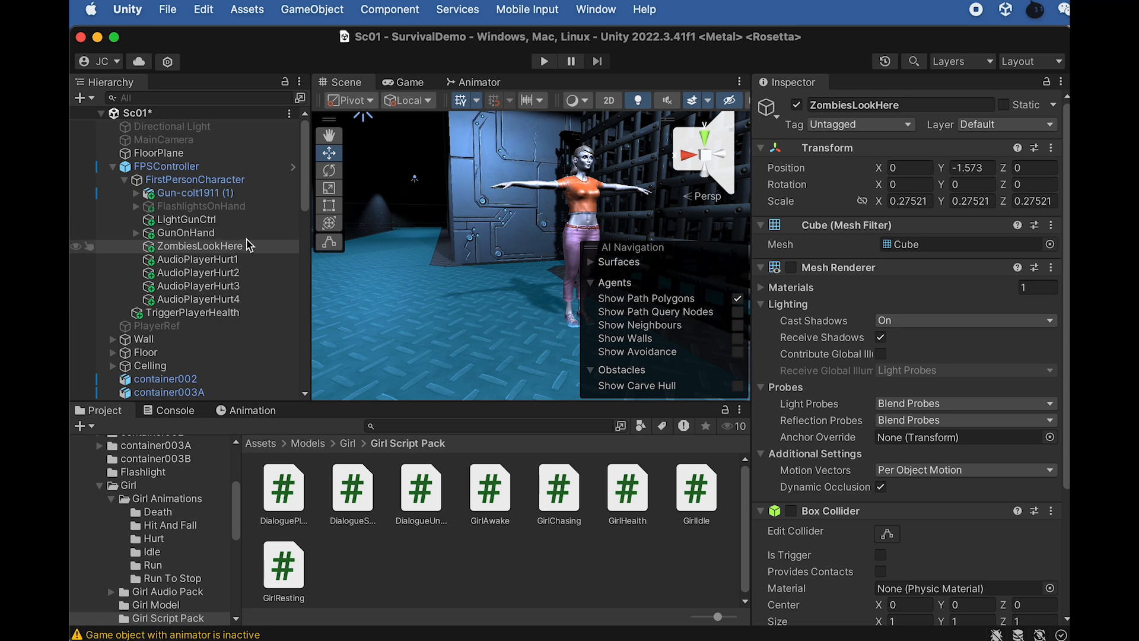
# Step: Assign ZombiesLookHere as the Player in Girl_Rigged's Girl Idle script component
pyautogui.scroll(-5, 208, 325)
pyautogui.scroll(-10, 203, 325)
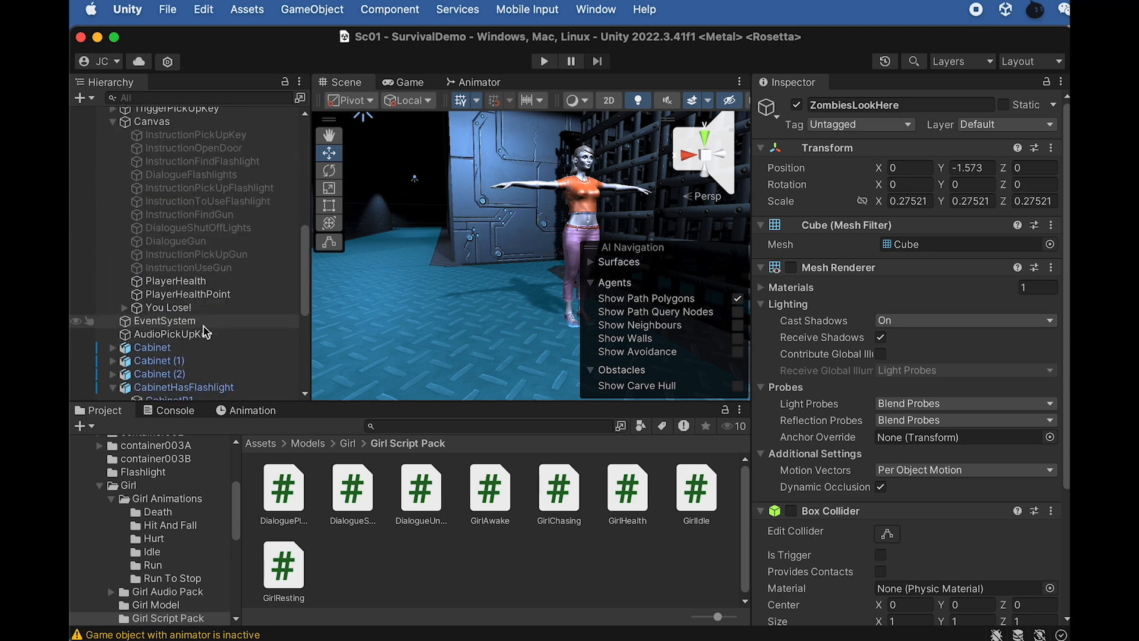
pyautogui.click(178, 393)
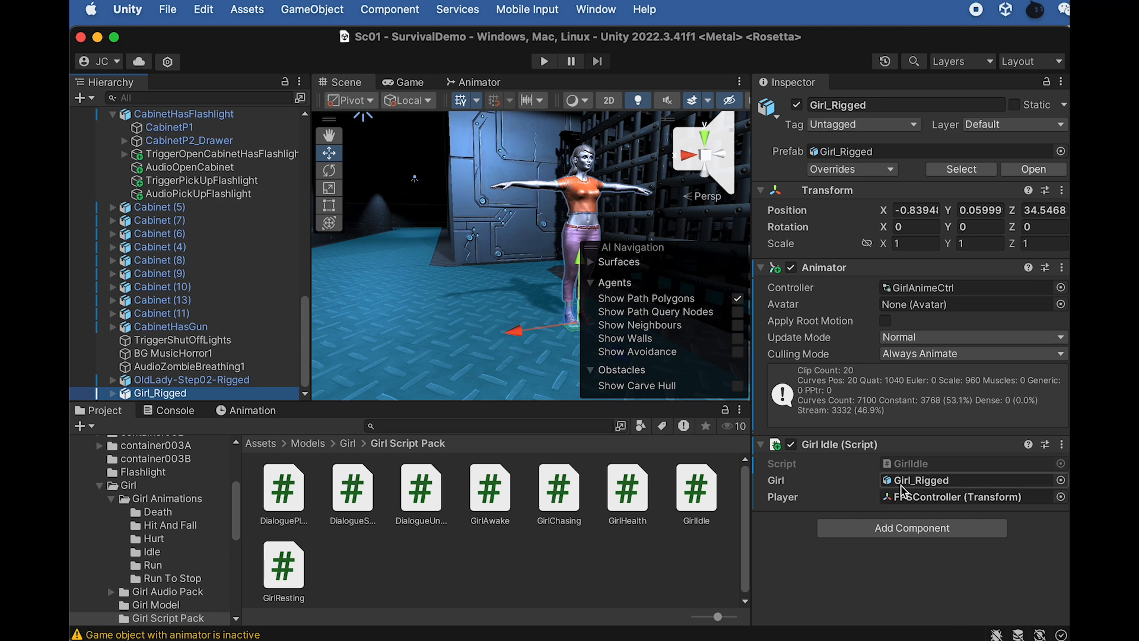
pyautogui.scroll(15, 178, 261)
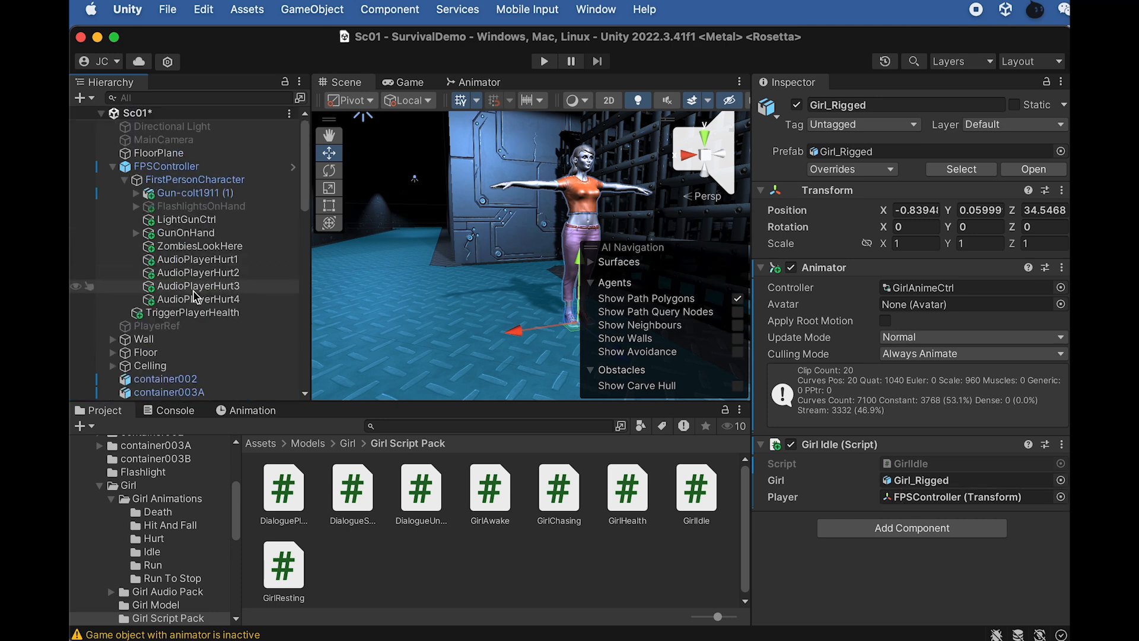
pyautogui.moveTo(190, 246); pyautogui.dragTo(951, 500)
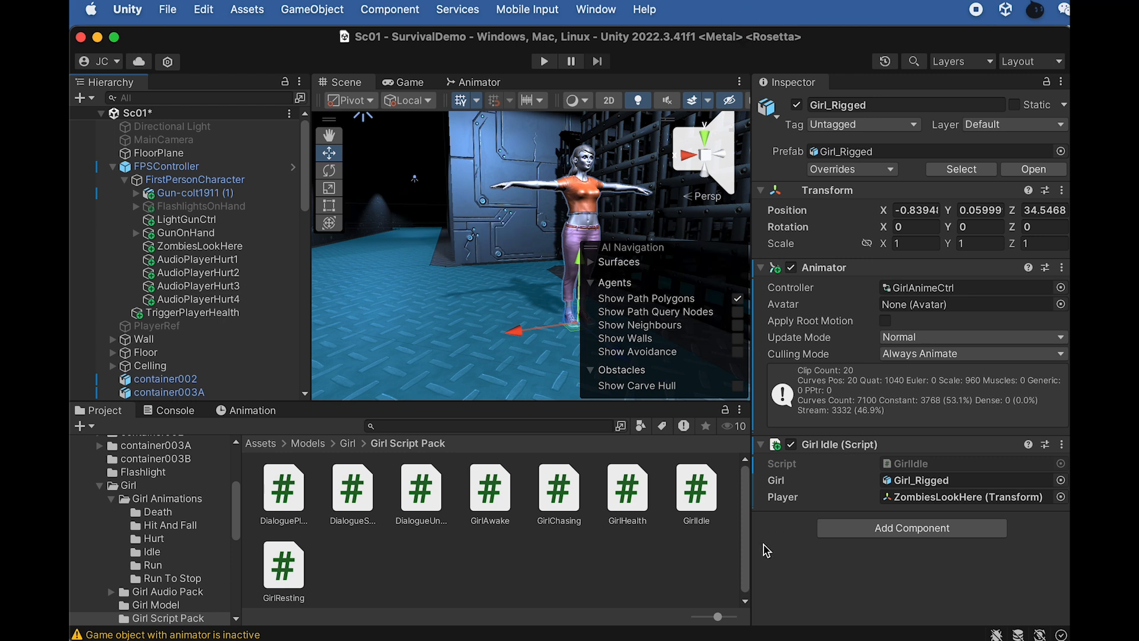
# Step: Attach the GirlChasing script to Girl_Rigged and assign Girl_Rigged as its Girl
pyautogui.moveTo(559, 501); pyautogui.dragTo(856, 574)
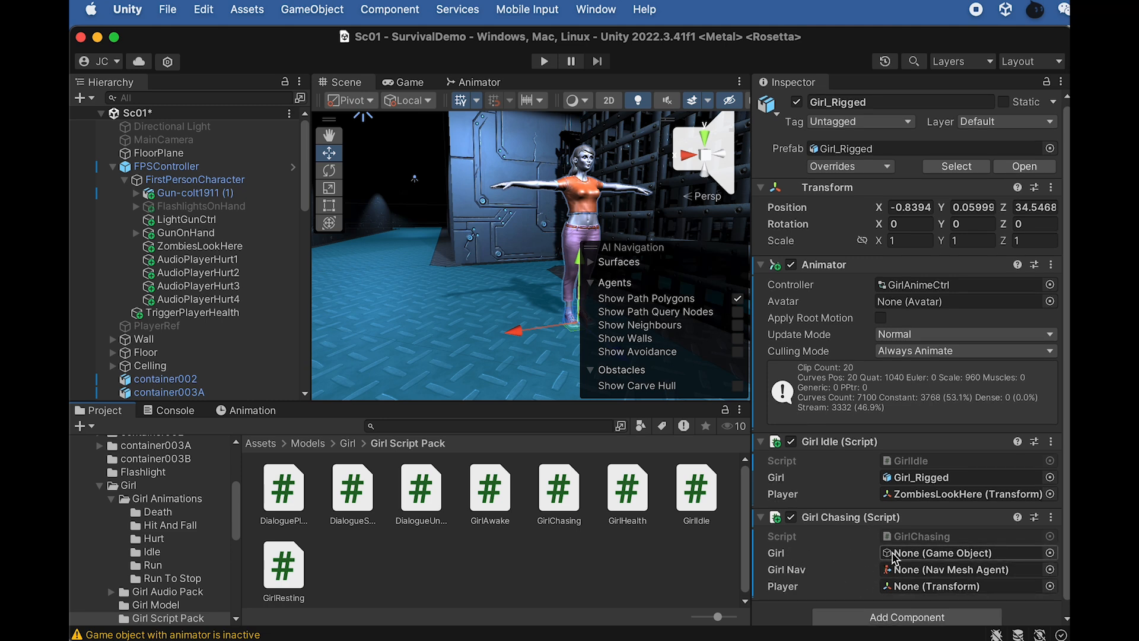
pyautogui.scroll(-15, 222, 354)
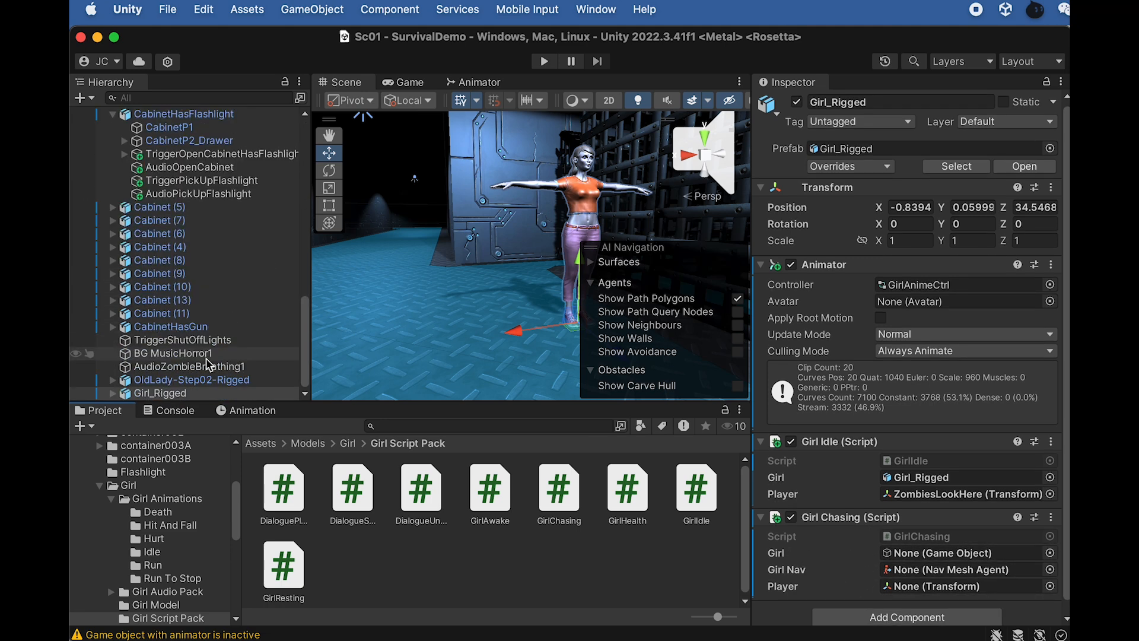
pyautogui.moveTo(161, 392); pyautogui.dragTo(865, 545)
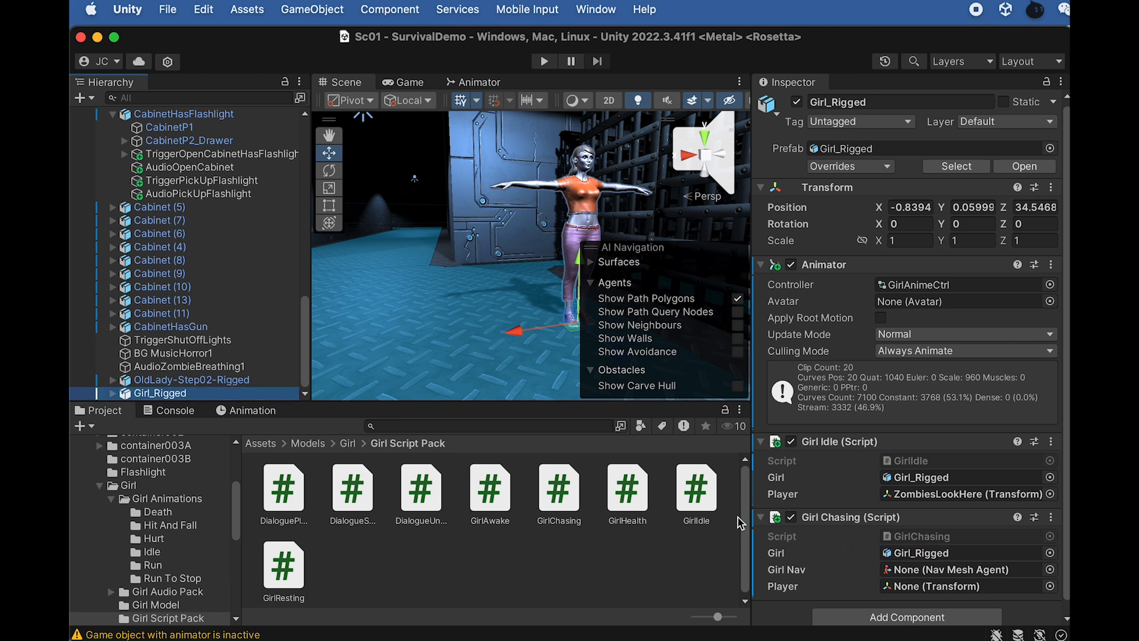
# Step: Try to assign Girl_Rigged as the Girl Nav, and add a Nav Mesh Agent component to Girl_Rigged
pyautogui.moveTo(170, 393); pyautogui.dragTo(899, 574)
pyautogui.scroll(-1, 876, 623)
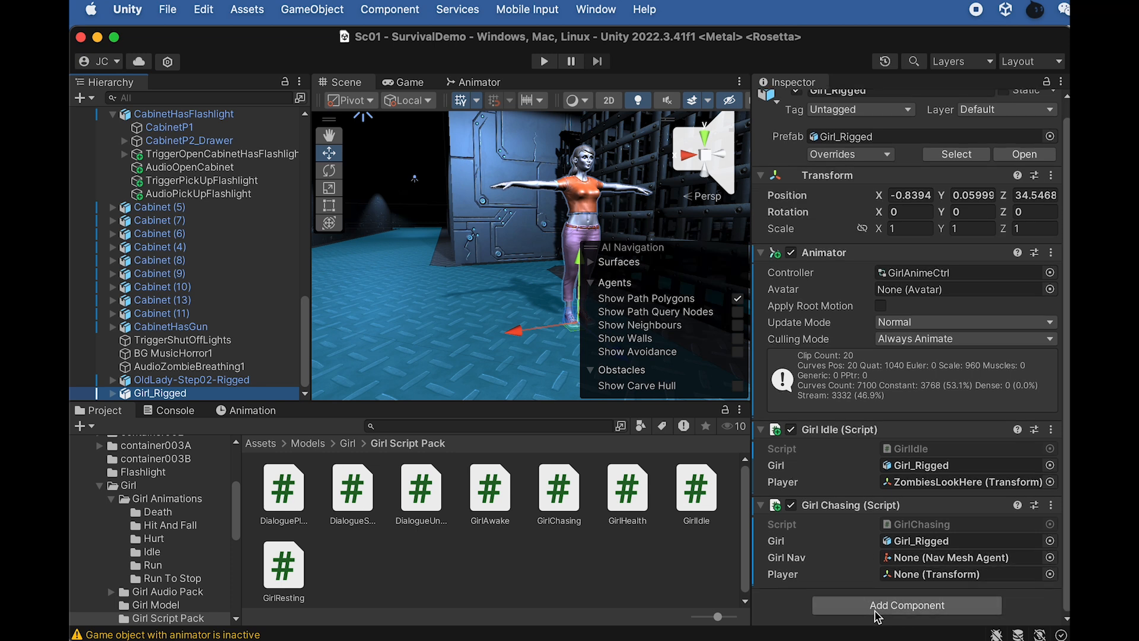
pyautogui.click(877, 607)
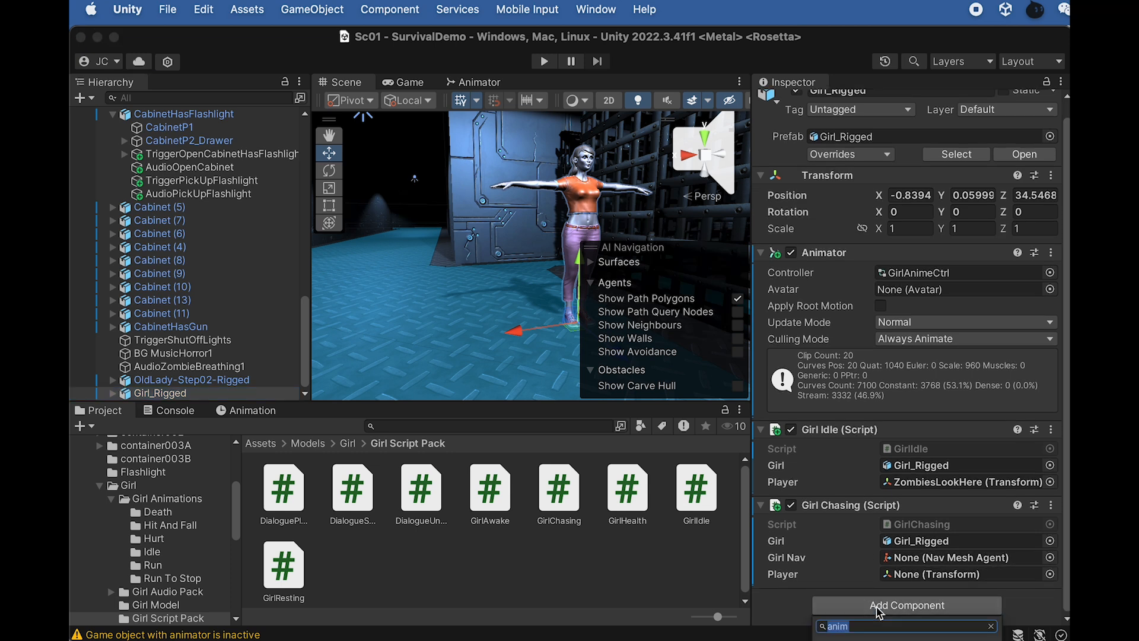
pyautogui.write('nav')
pyautogui.press('Return')
# Step: Set the Nav Mesh Agent's Speed to 2 and its Stopping Distance to 1.5 on Girl_Rigged
pyautogui.scroll(-5, 830, 447)
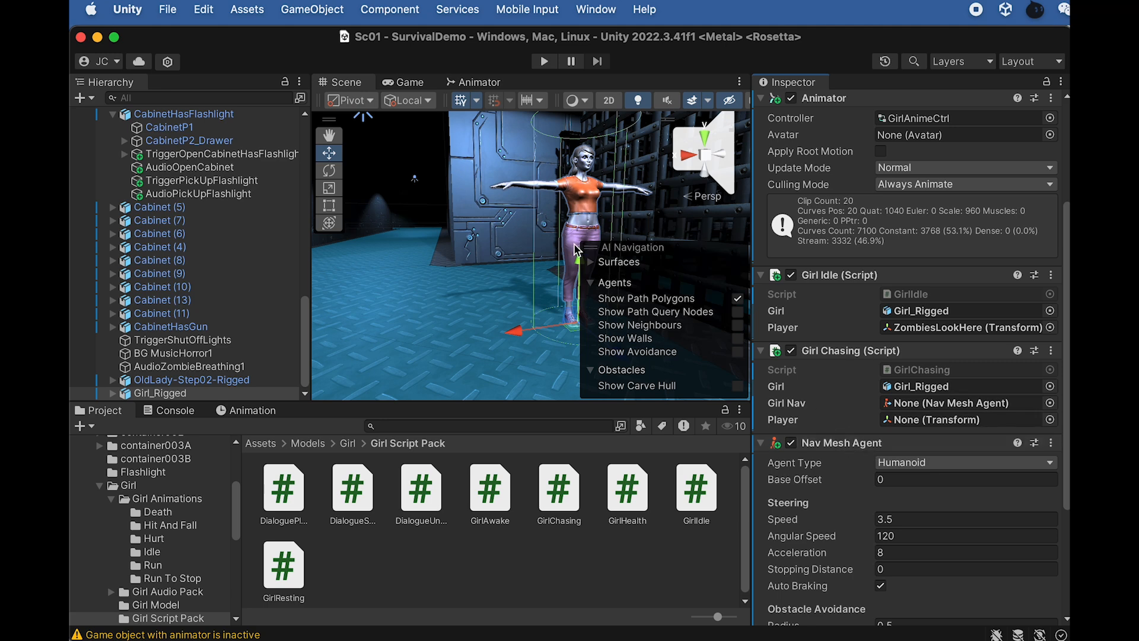
pyautogui.scroll(-3, 577, 250)
pyautogui.scroll(-3, 549, 225)
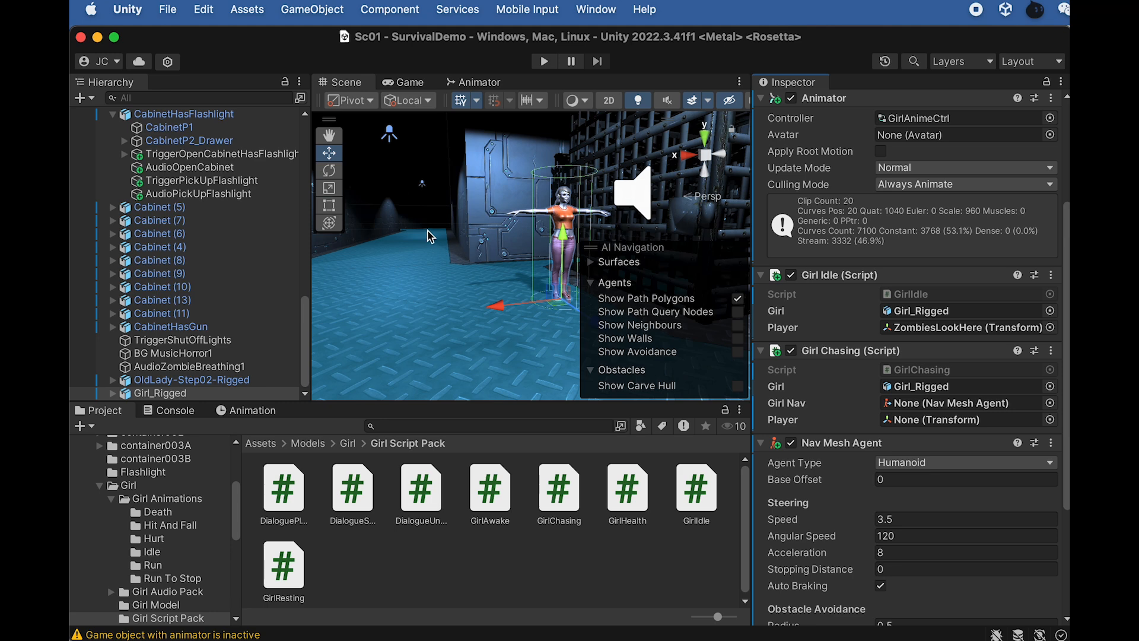
pyautogui.keyDown('alt'); pyautogui.moveTo(451, 230); pyautogui.dragTo(449, 253); pyautogui.keyUp('alt')
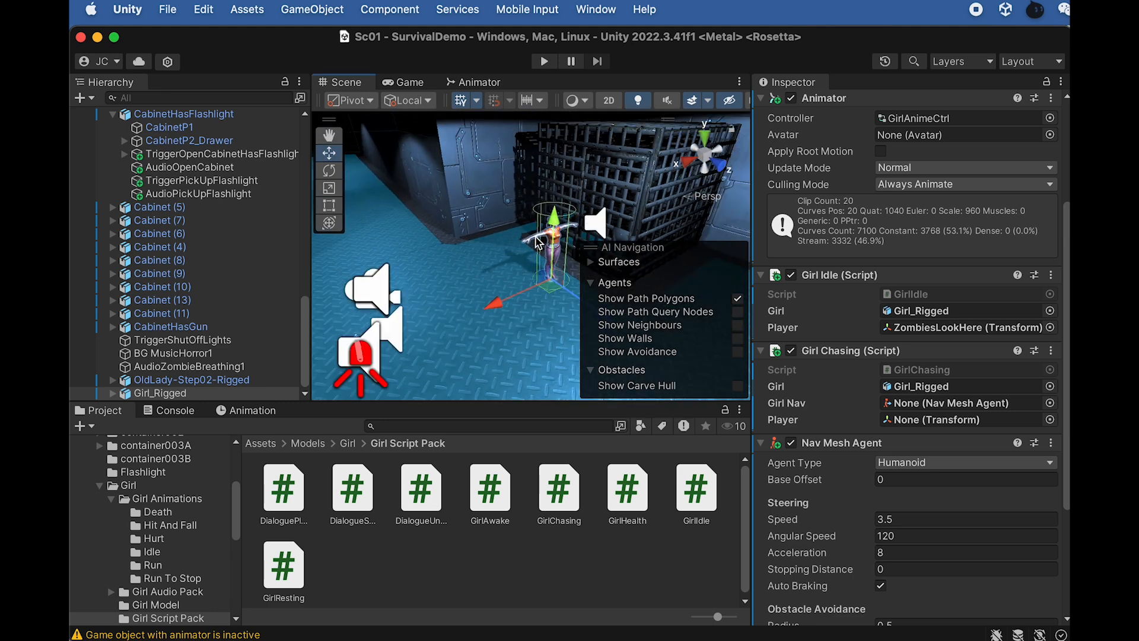
pyautogui.scroll(-5, 546, 239)
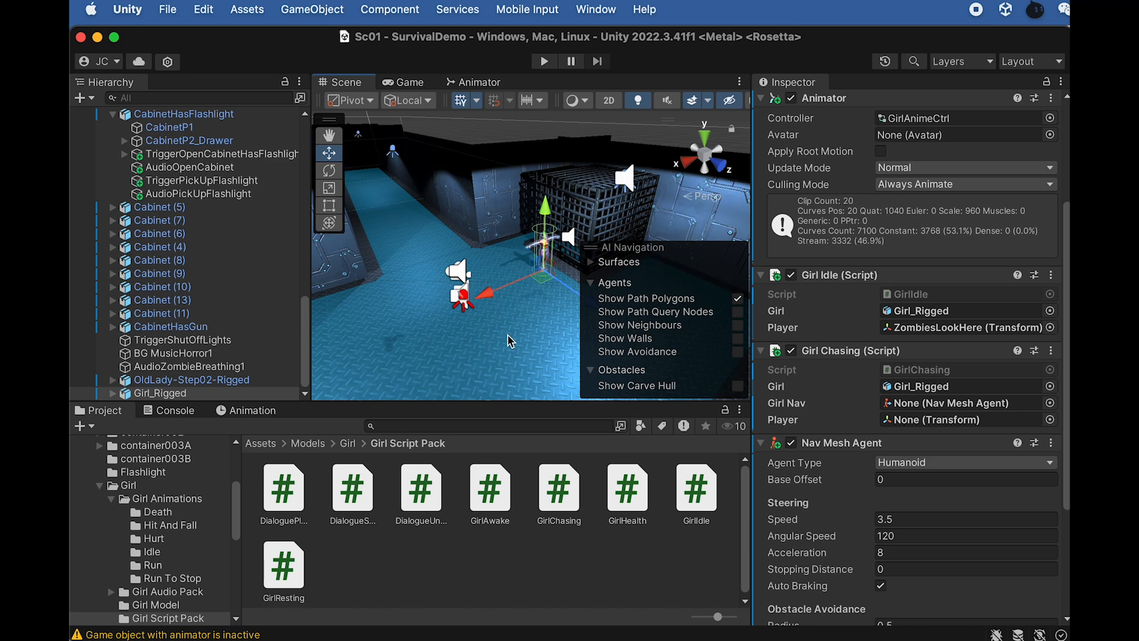
pyautogui.doubleClick(292, 393)
pyautogui.scroll(-10, 877, 515)
pyautogui.click(882, 345)
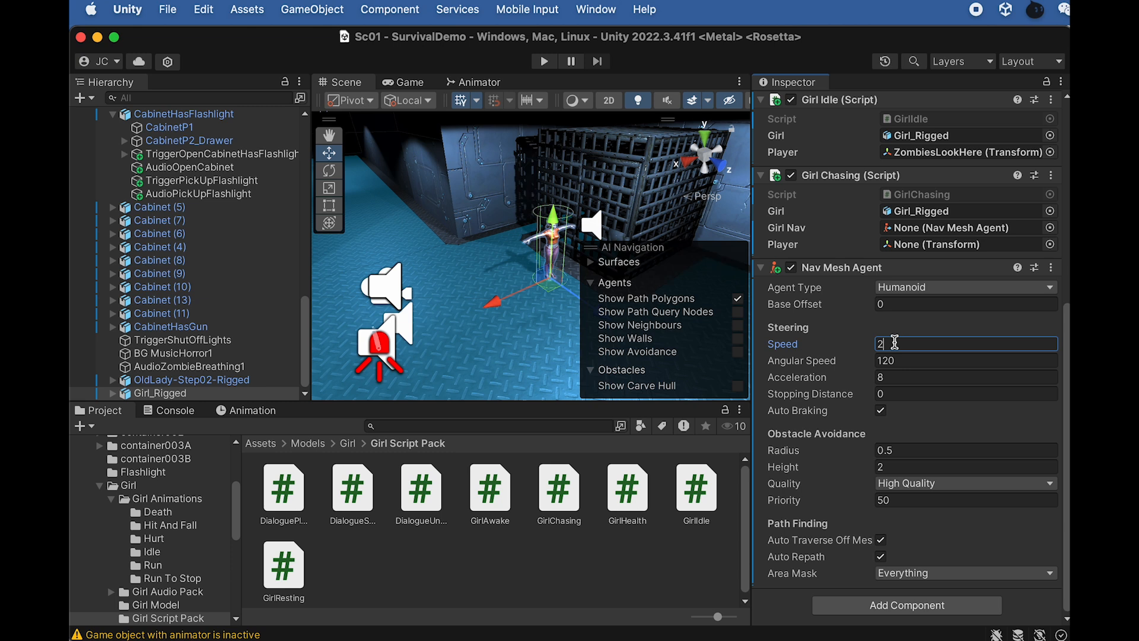
pyautogui.click(895, 392)
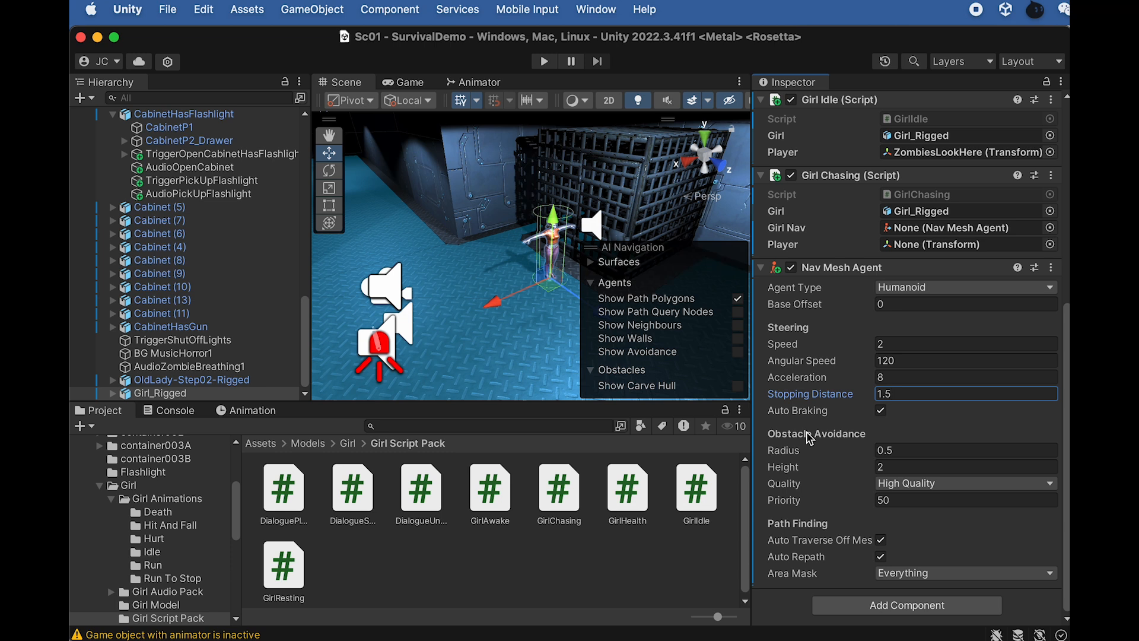
# Step: In the Girl Chasing script component, assign Girl_Rigged as the Girl Nav and FPSController as the Player
pyautogui.scroll(2, 817, 283)
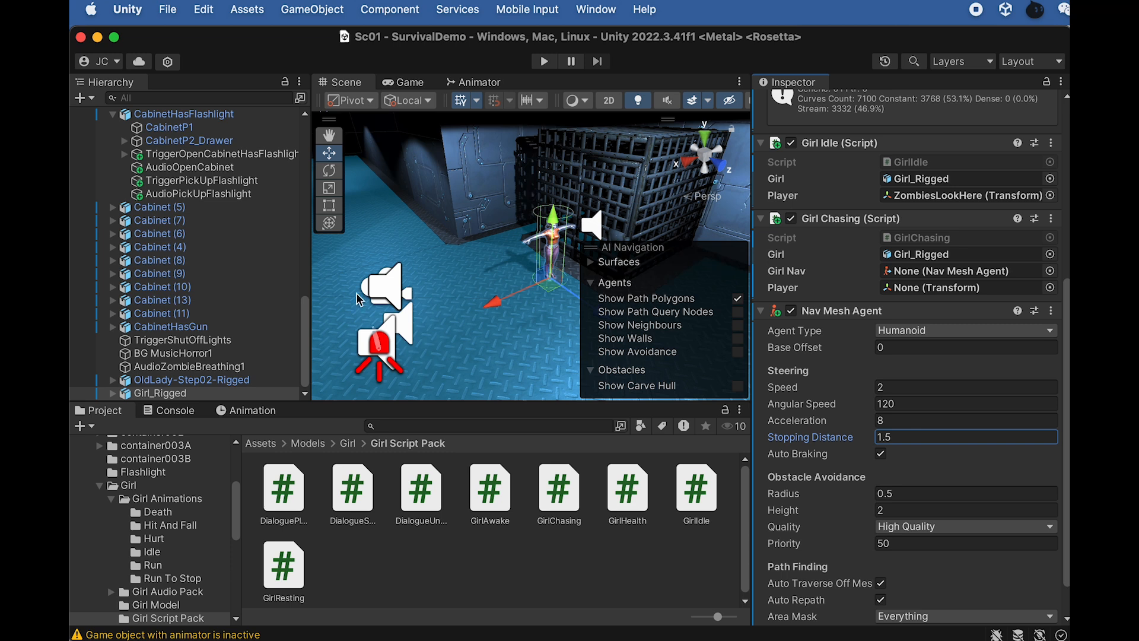
pyautogui.moveTo(170, 393); pyautogui.dragTo(899, 276)
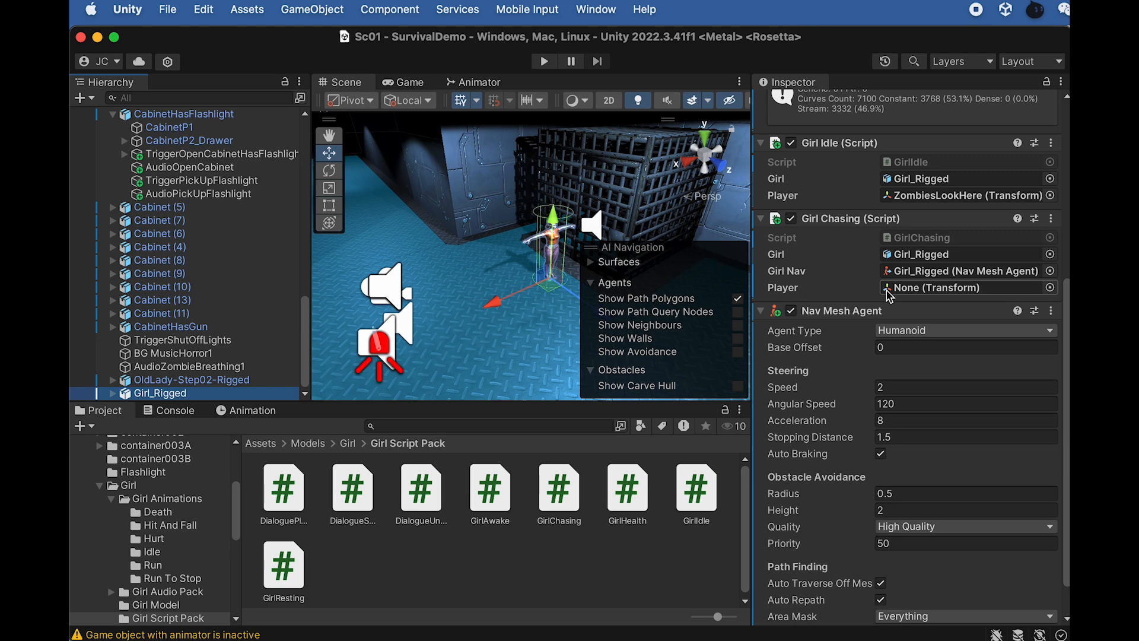
pyautogui.scroll(15, 232, 252)
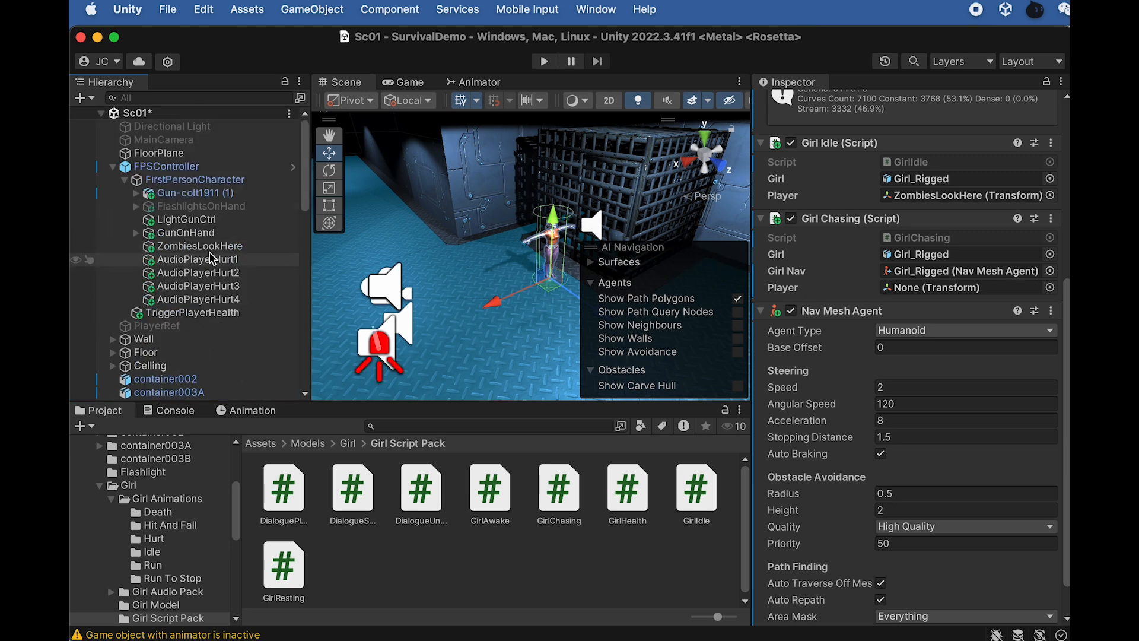
pyautogui.moveTo(160, 166); pyautogui.dragTo(908, 288)
# Step: Read the GirlChasing script in Dreamweaver, then return to Unity and inspect the matching Girl Run state in the Animator graph
pyautogui.doubleClick(559, 495)
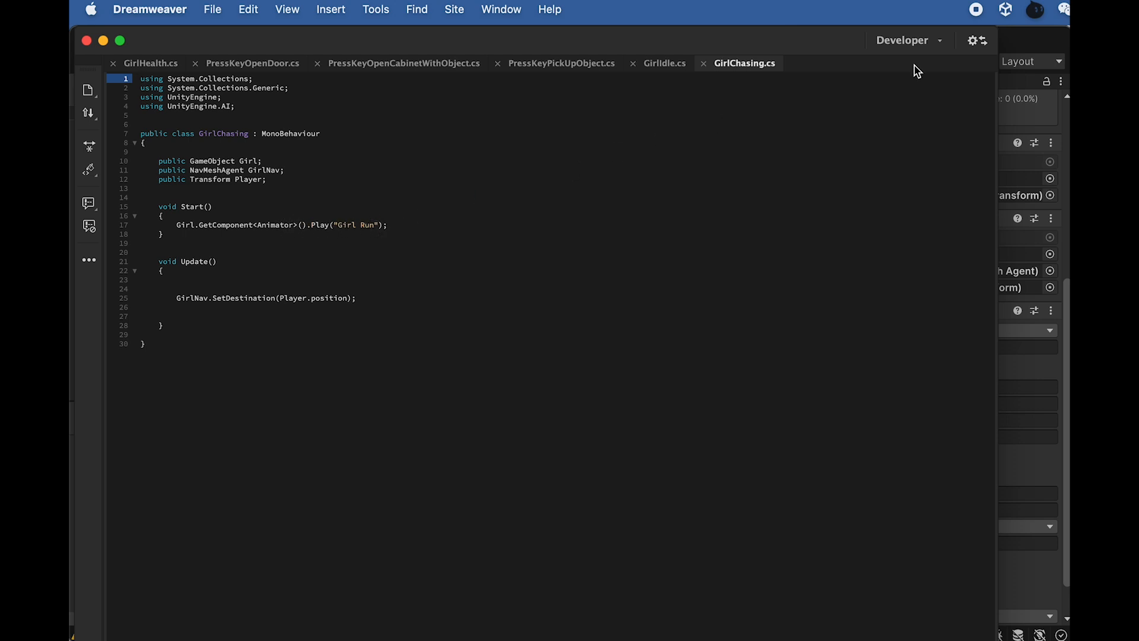
pyautogui.click(1030, 41)
pyautogui.click(482, 82)
pyautogui.scroll(3, 709, 256)
pyautogui.moveTo(719, 252); pyautogui.dragTo(588, 215, button='middle')
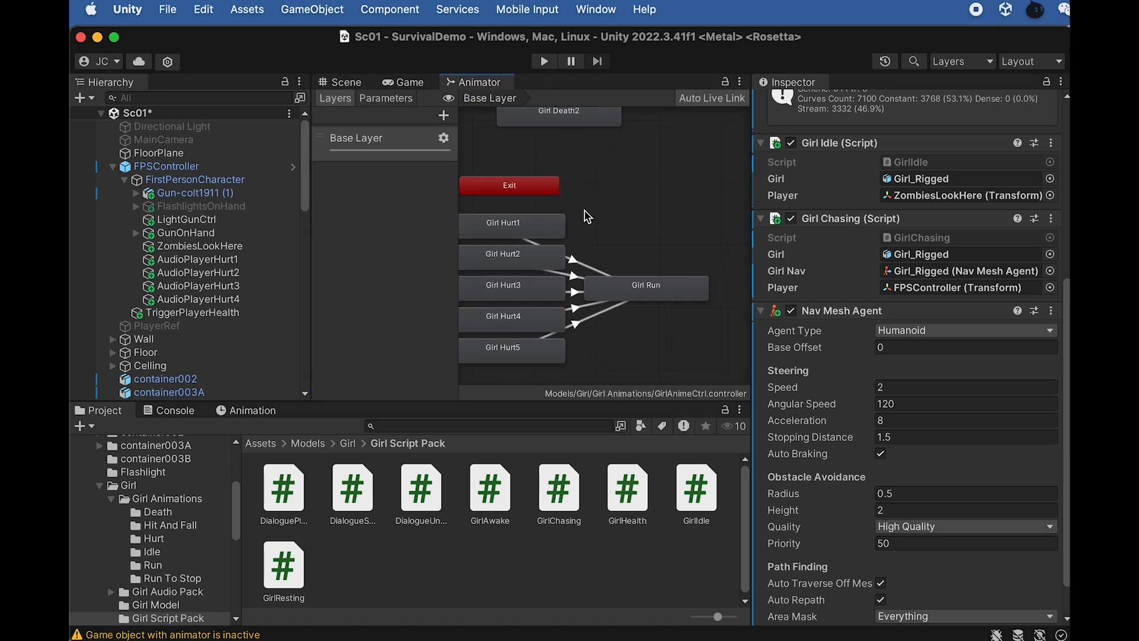
pyautogui.scroll(-1, 679, 282)
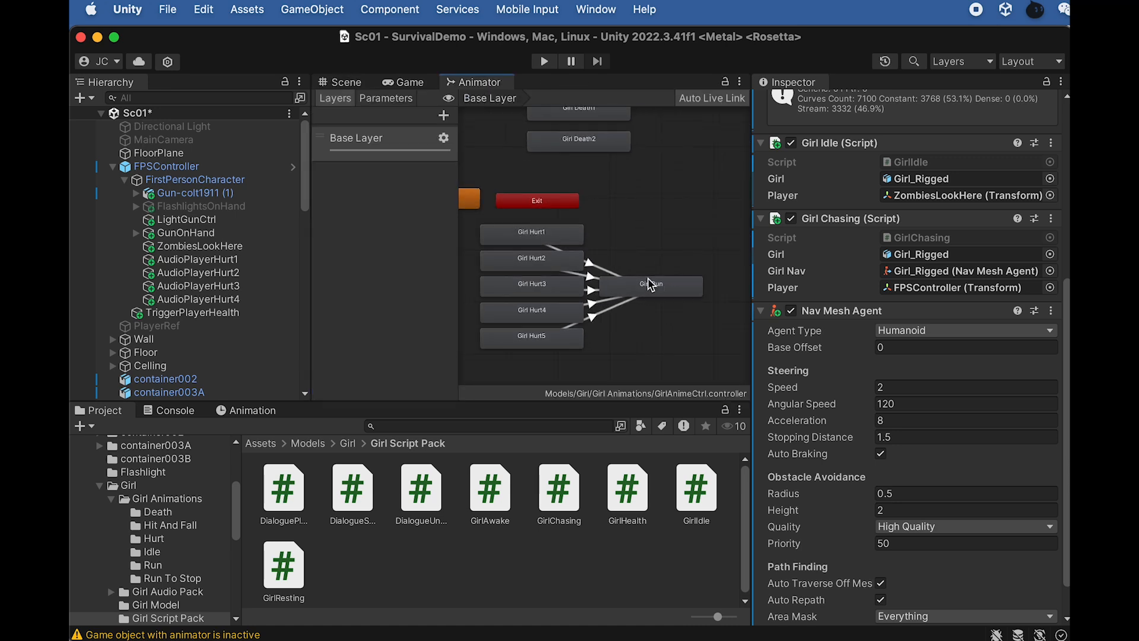
pyautogui.click(653, 296)
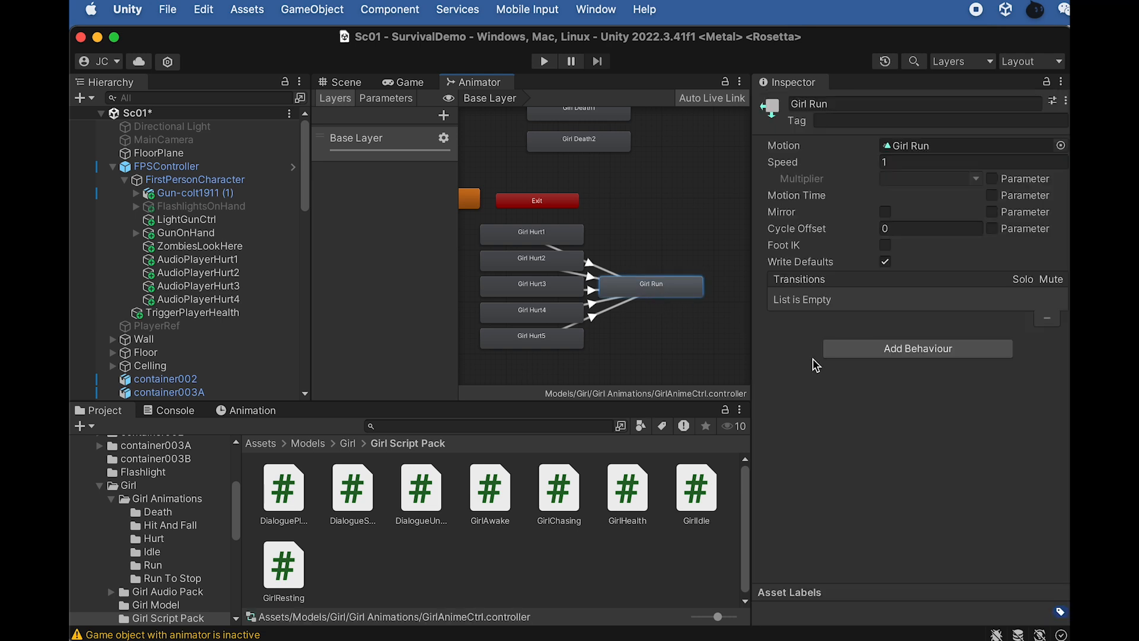
# Step: Locate the Girl Run state's motion clip in the project and check the Loop Time setting of its source model
pyautogui.click(925, 145)
pyautogui.click(407, 489)
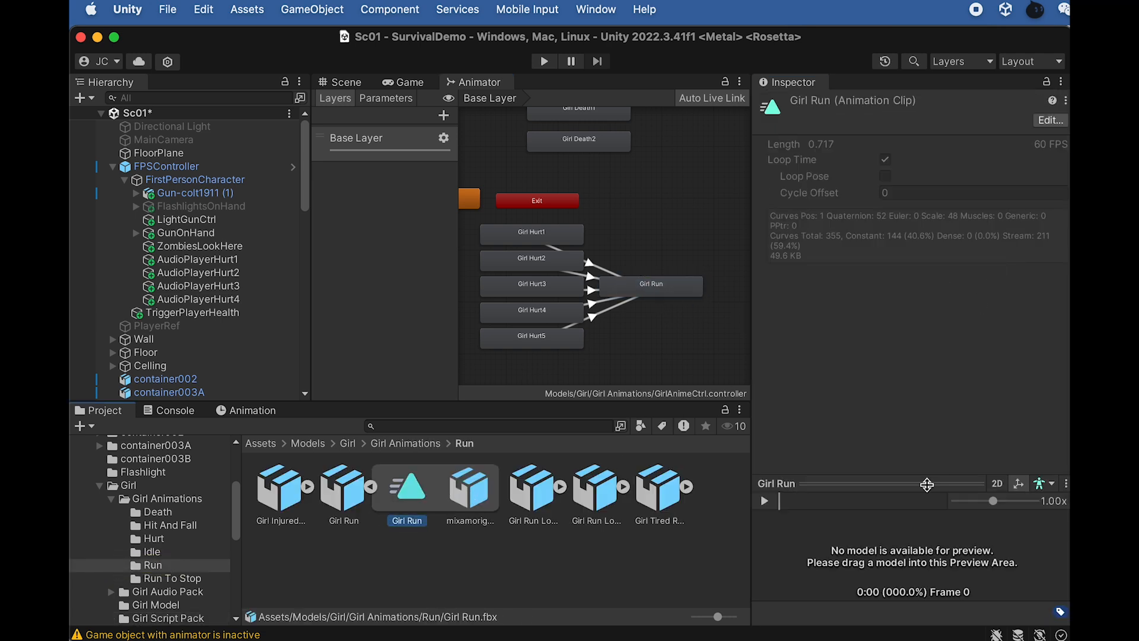
pyautogui.click(355, 494)
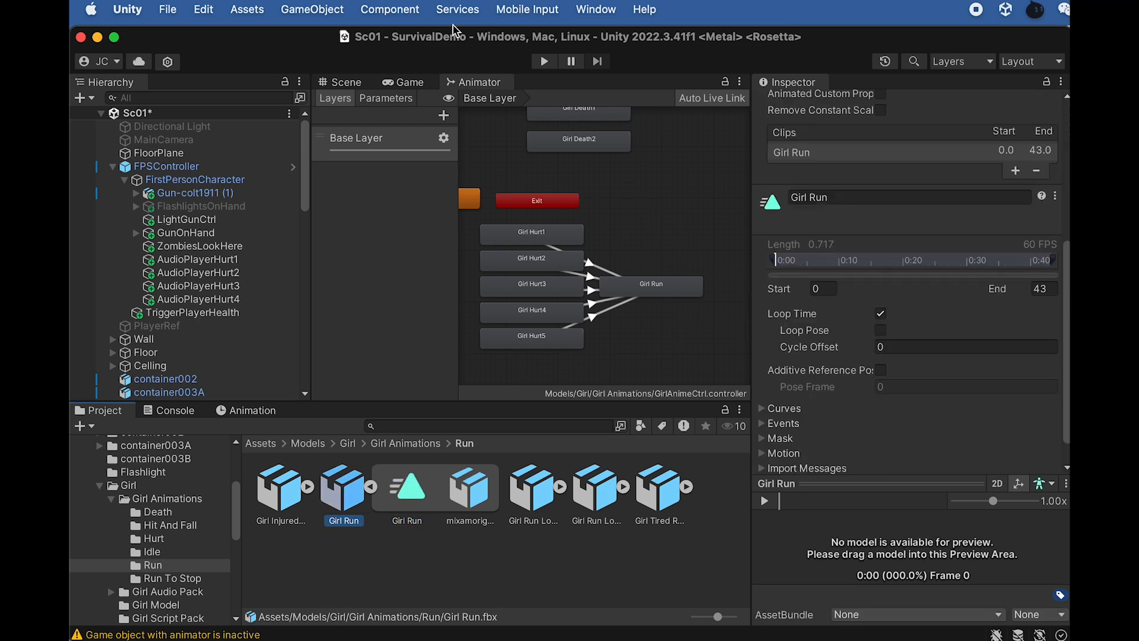
# Step: Return to the Scene view, reread the GirlChasing script in Dreamweaver, and switch back to Unity
pyautogui.click(350, 83)
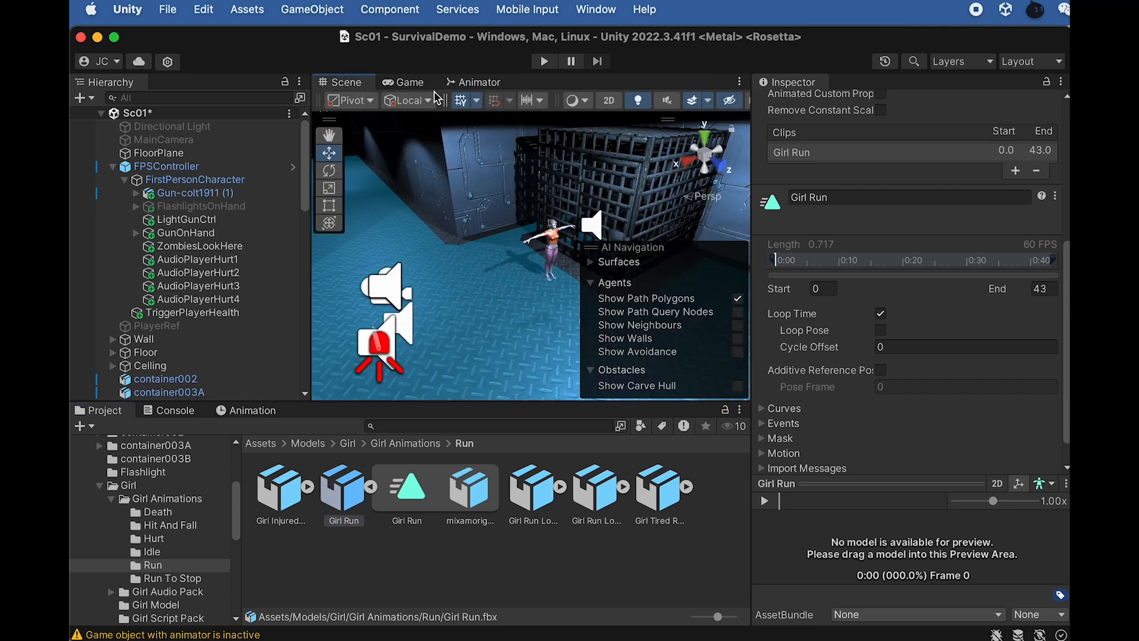
pyautogui.press('super+Tab')
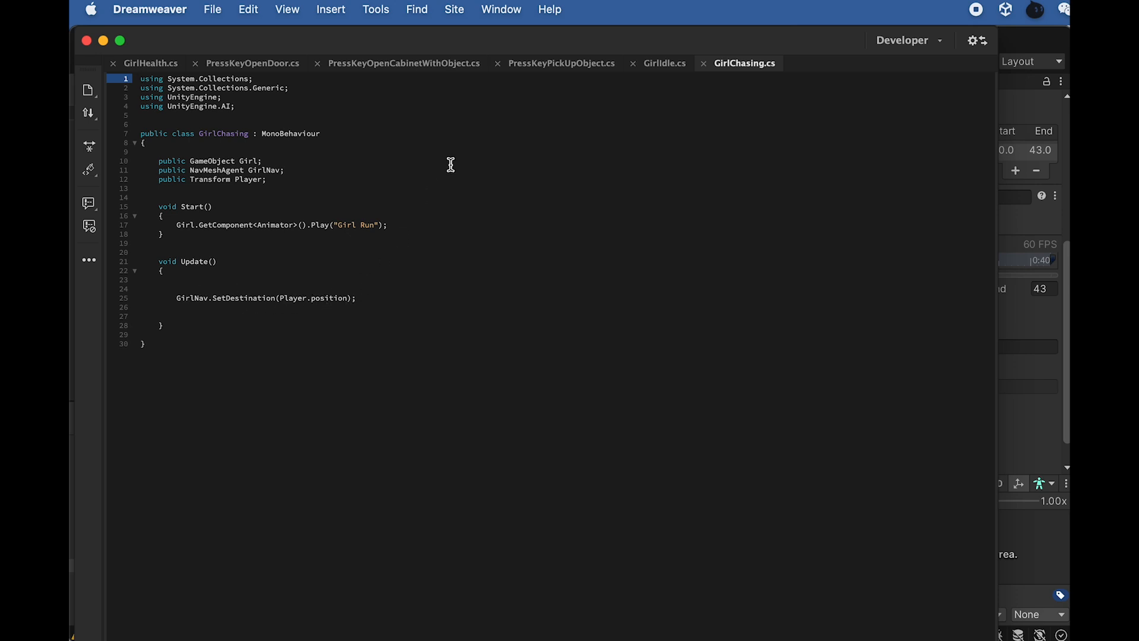
pyautogui.press('super+Tab')
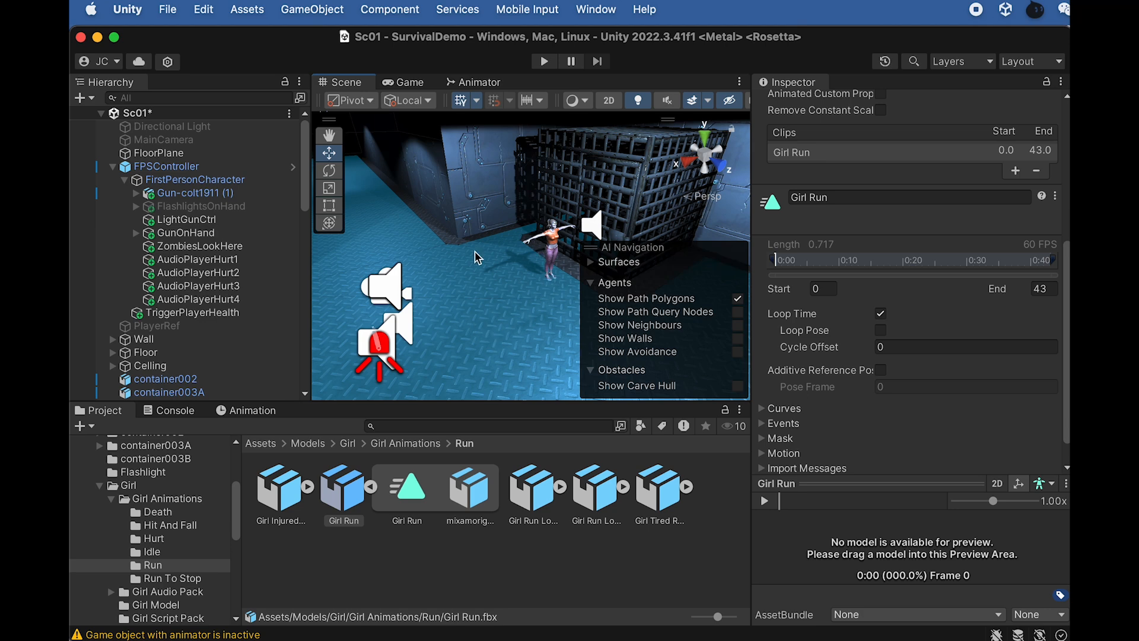
# Step: Disable the Girl Idle script on Girl_Rigged and play-test the scene to check how she chases the player
pyautogui.scroll(-10, 200, 388)
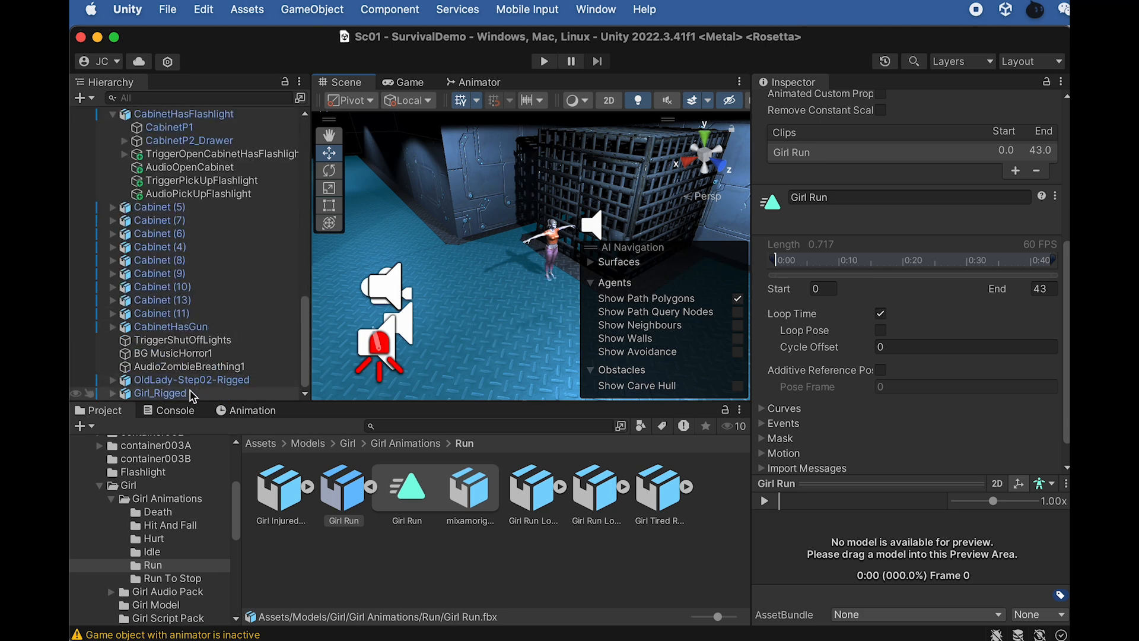
pyautogui.click(200, 392)
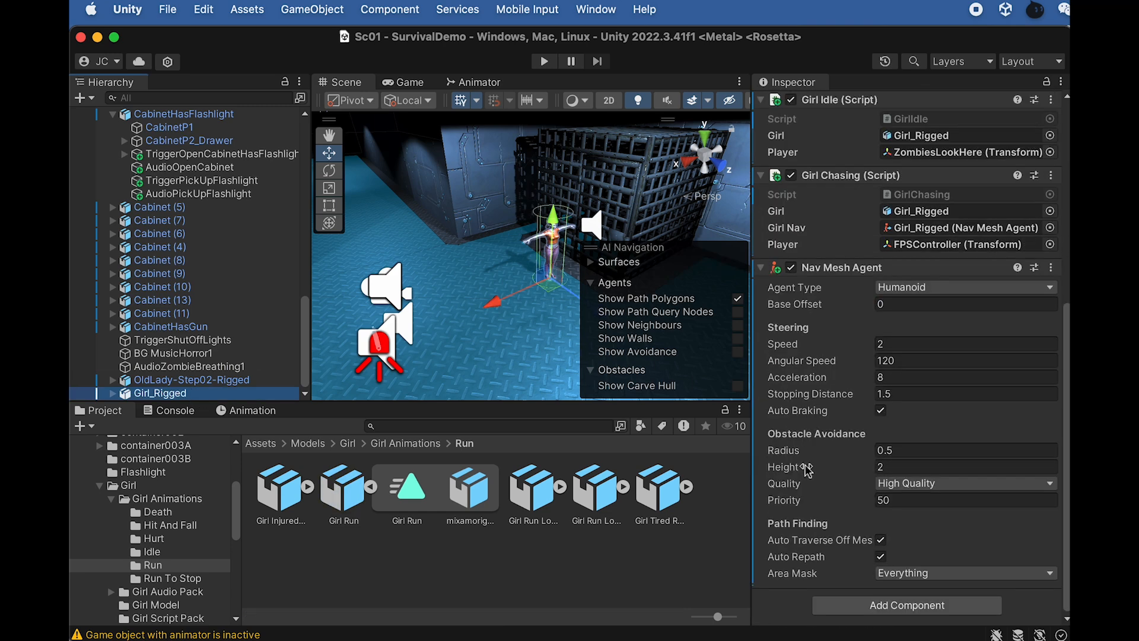
pyautogui.scroll(10, 843, 356)
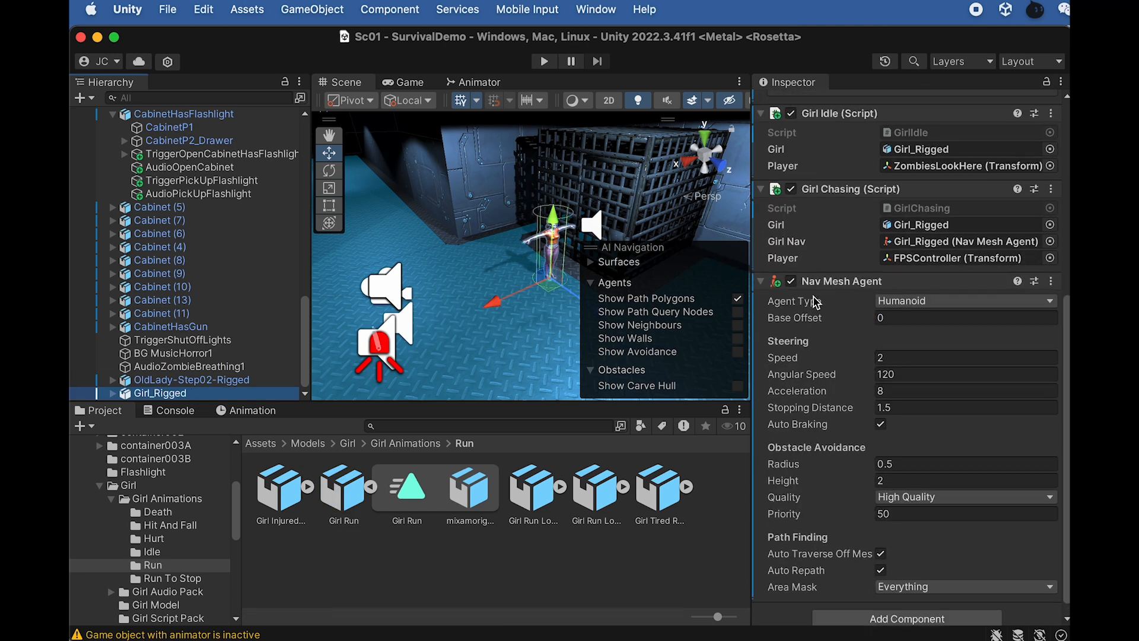
pyautogui.scroll(-5, 824, 300)
pyautogui.click(791, 299)
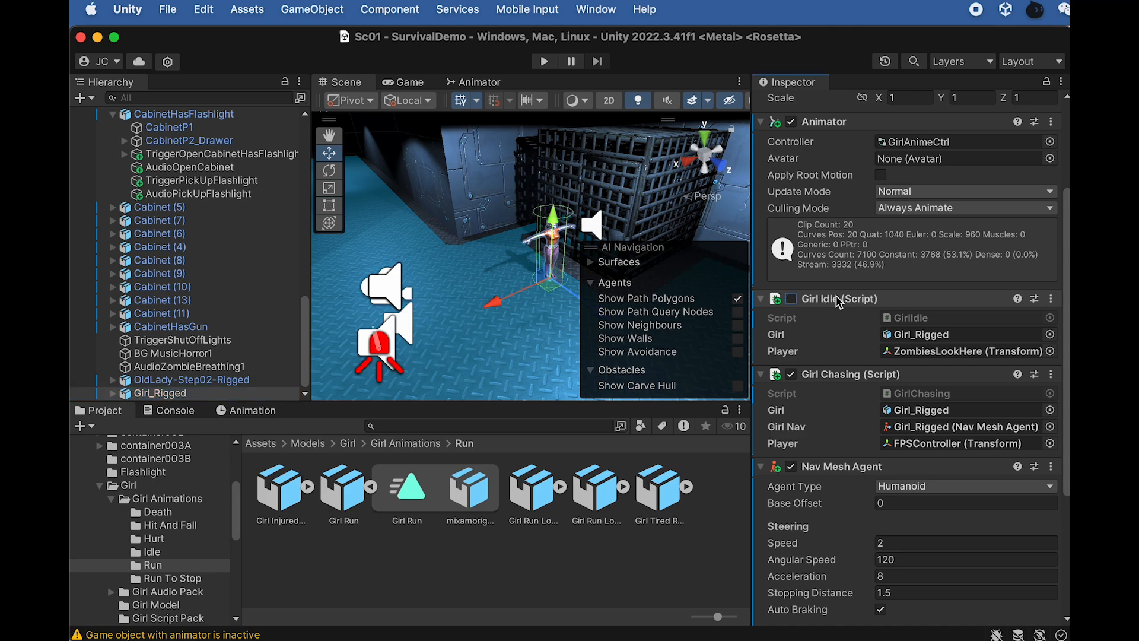
pyautogui.click(544, 61)
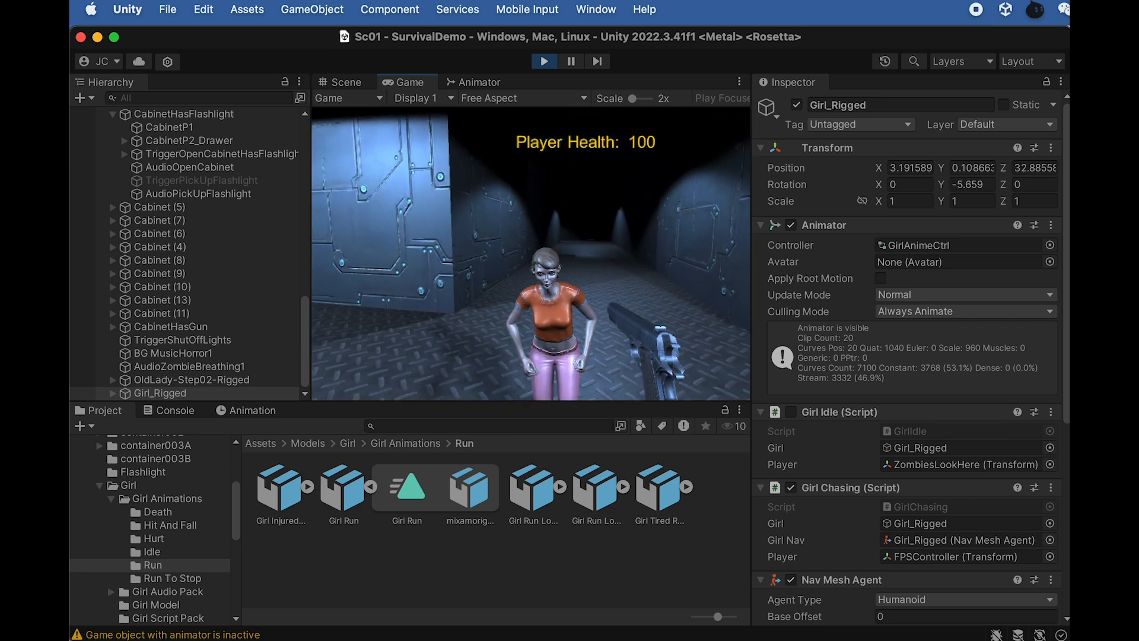
pyautogui.press('super+p')
# Step: Enable the Girl Idle script and disable the Girl Chasing script on Girl_Rigged
pyautogui.scroll(-5, 801, 537)
pyautogui.click(791, 297)
pyautogui.click(791, 373)
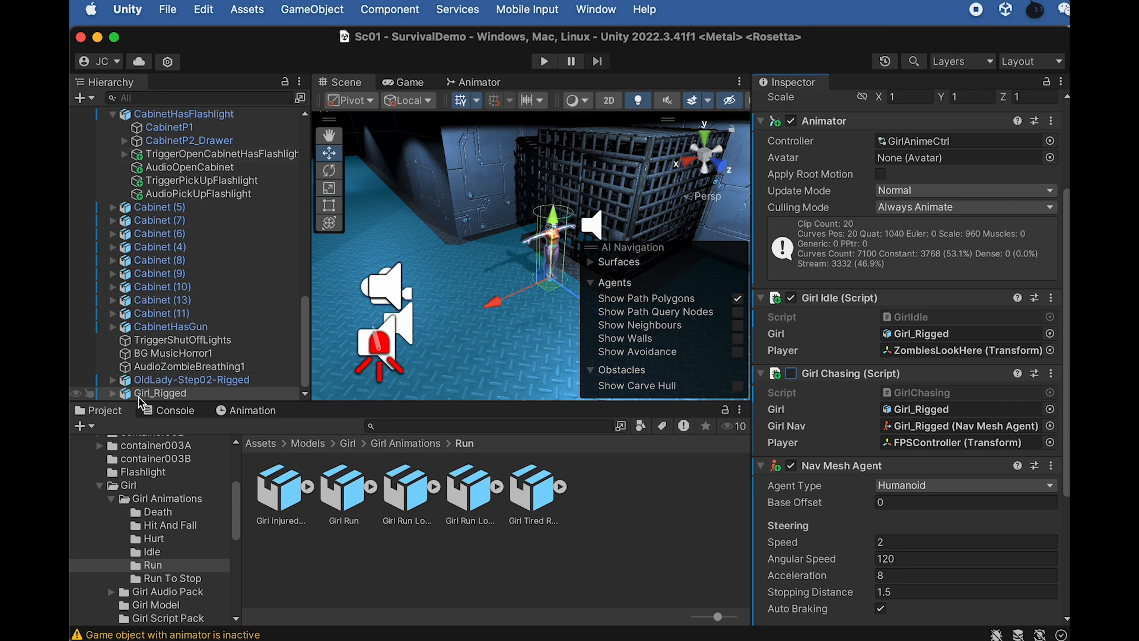
# Step: Add a cube as a child of Girl_Rigged and name it TriggerGirlAwake
pyautogui.click(162, 394)
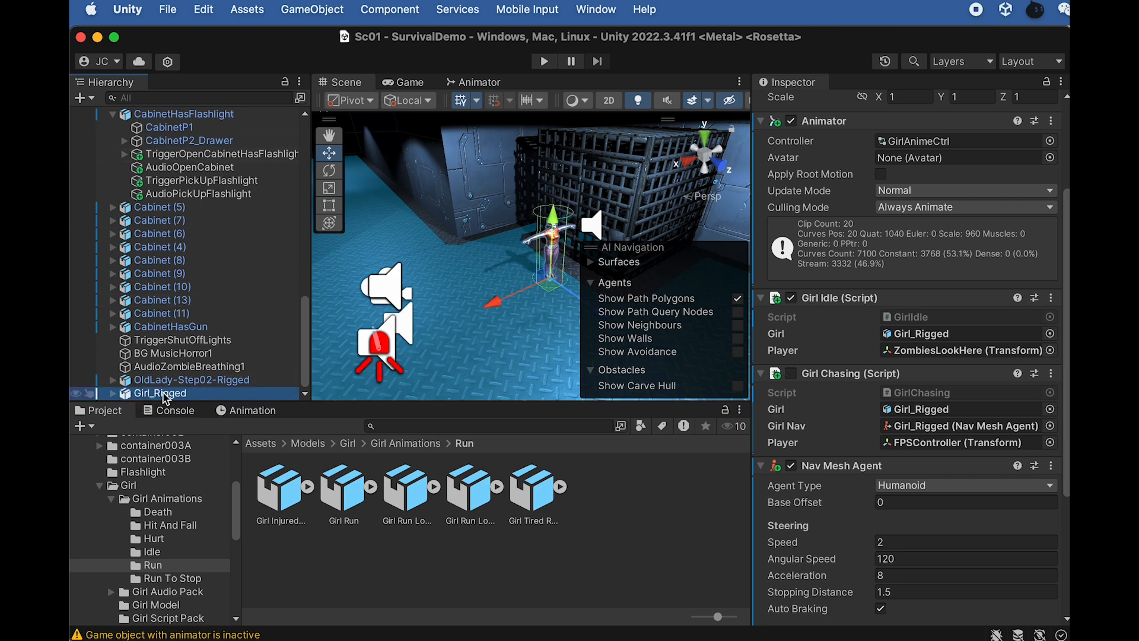
pyautogui.rightClick(163, 393)
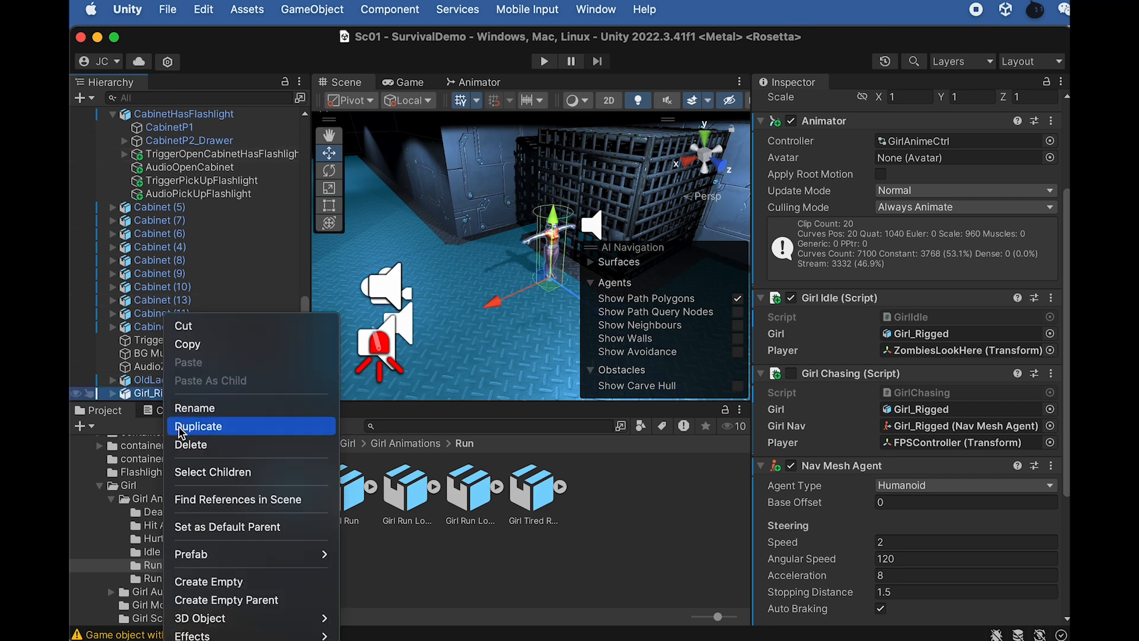
pyautogui.moveTo(314, 618)
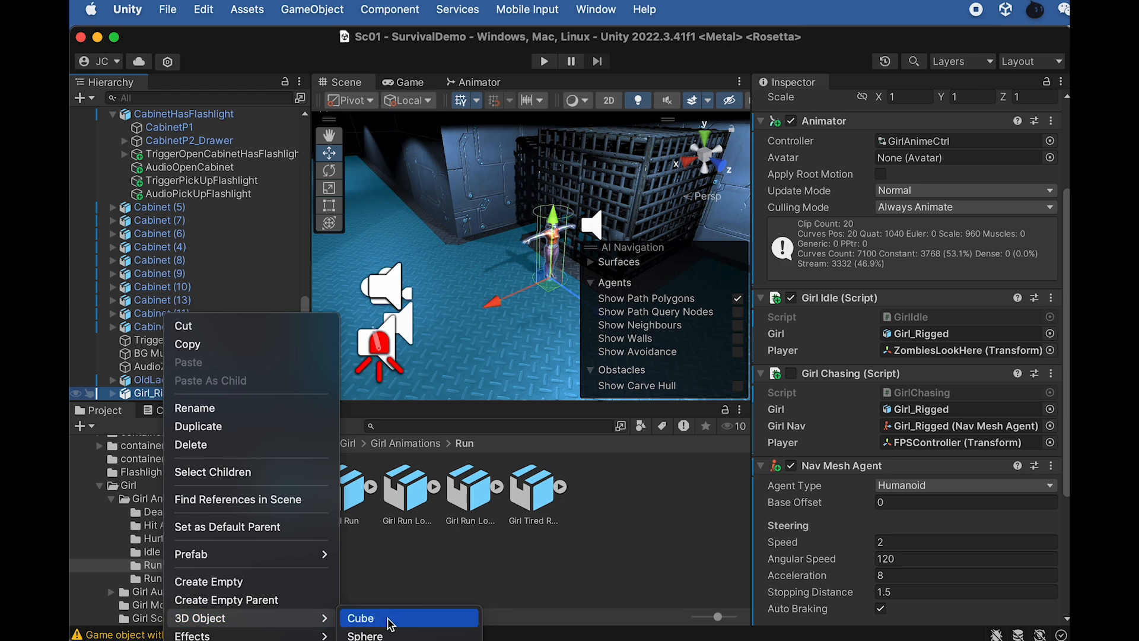
pyautogui.click(391, 618)
pyautogui.write('TriggerGirlA')
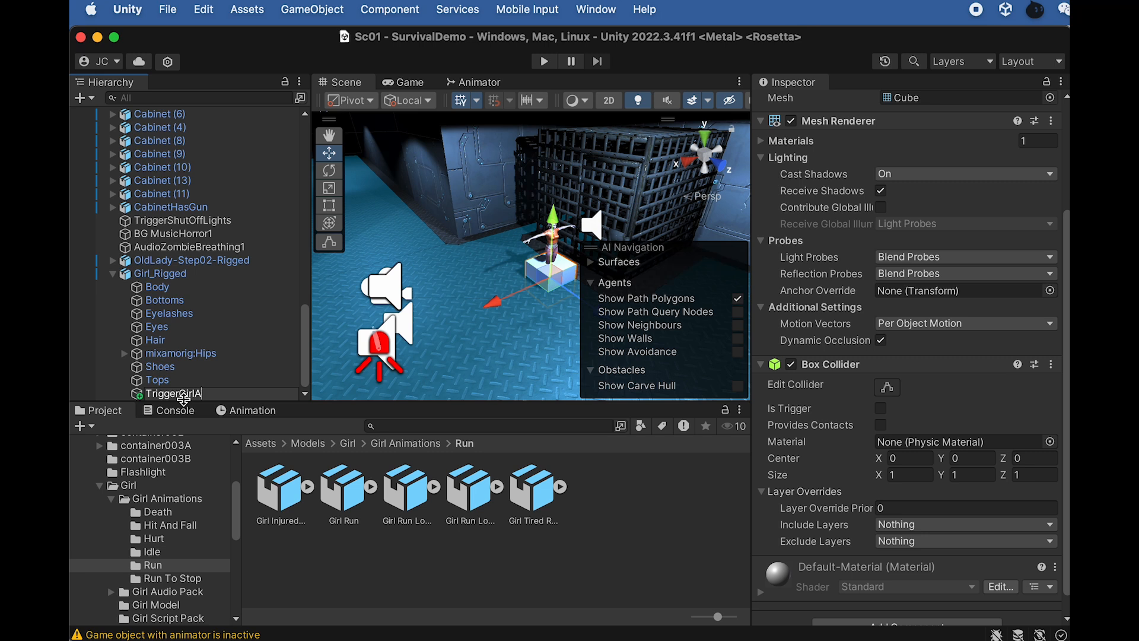
pyautogui.write('wake')
pyautogui.press('Return')
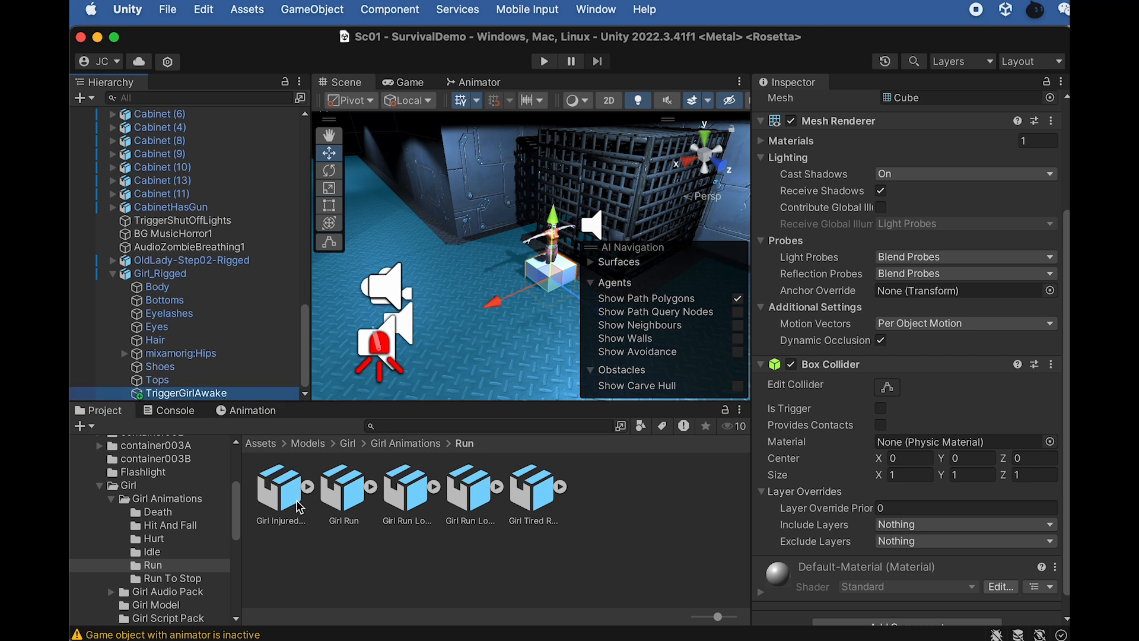
# Step: Make the TriggerGirlAwake cube's Box Collider a trigger and toggle its Mesh Renderer off and back on
pyautogui.scroll(-1, 954, 500)
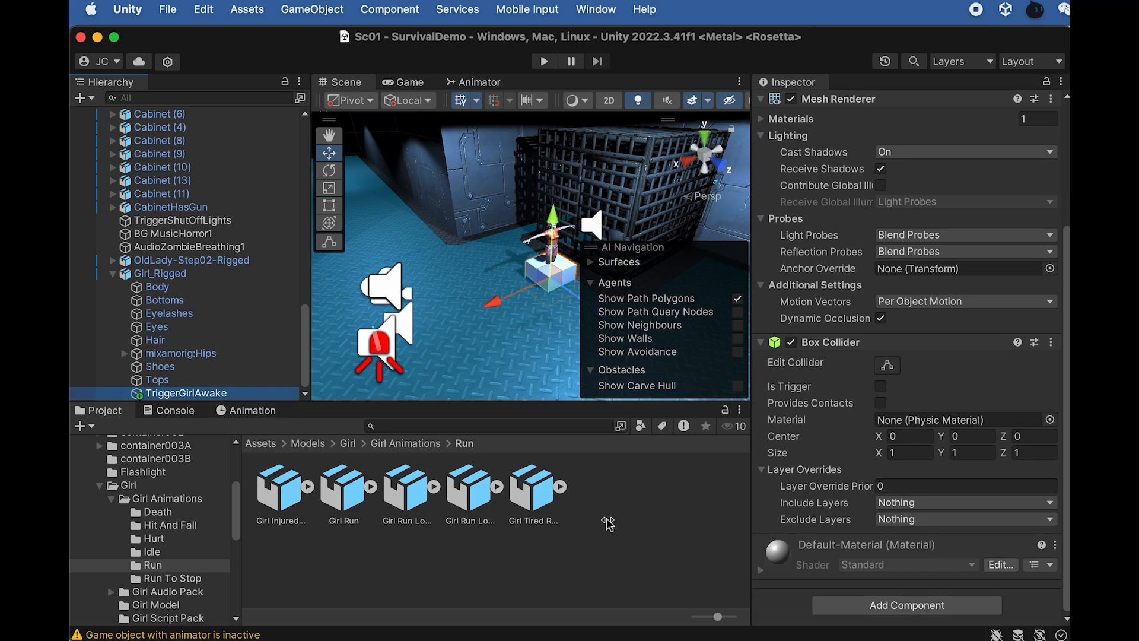
pyautogui.click(880, 387)
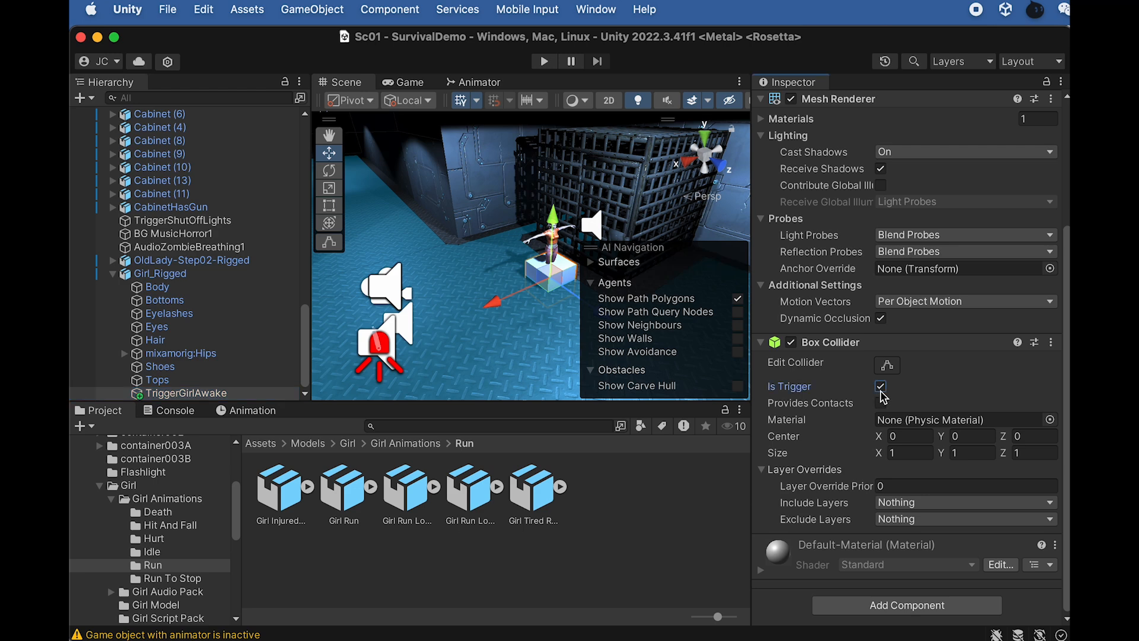
pyautogui.scroll(3, 860, 148)
pyautogui.click(791, 161)
pyautogui.click(792, 161)
# Step: Raise the TriggerGirlAwake cube to about 0.91 in Y and enlarge it around the girl to a scale of about 1.5 × 1.71 × 1.5
pyautogui.scroll(3, 447, 270)
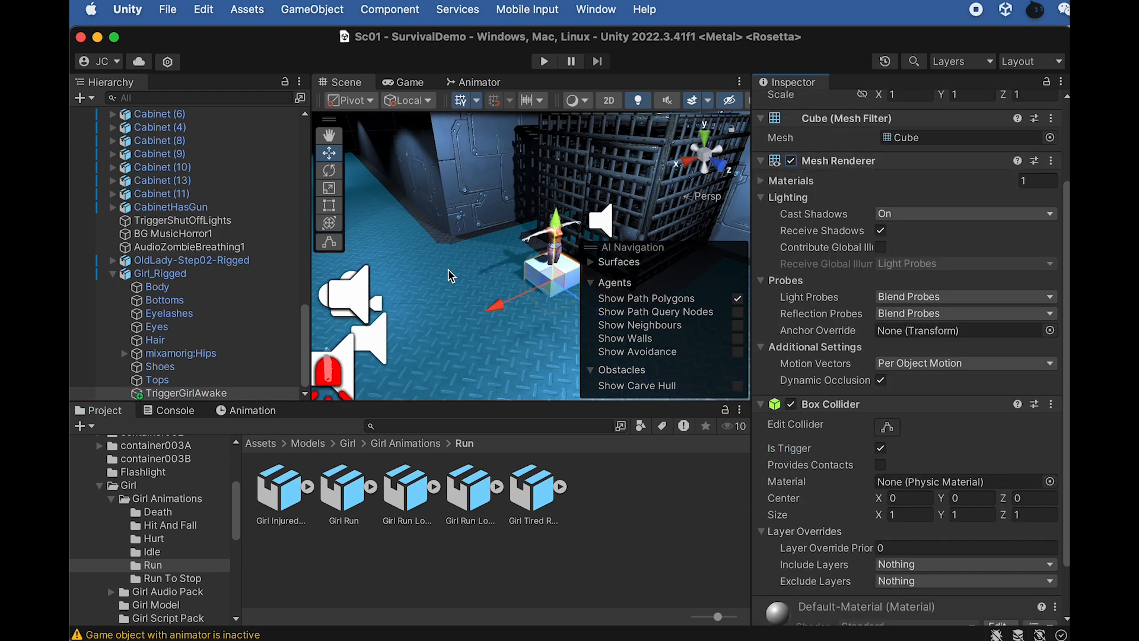
pyautogui.scroll(4, 466, 299)
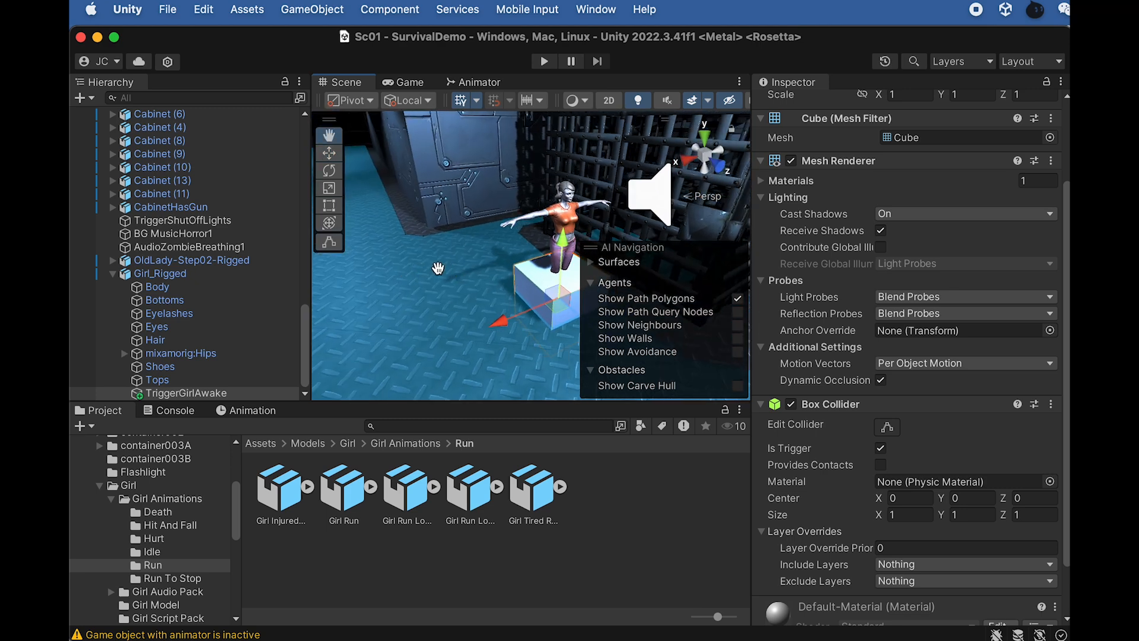
pyautogui.moveTo(425, 217); pyautogui.dragTo(414, 164)
pyautogui.press('r')
pyautogui.moveTo(426, 221); pyautogui.dragTo(454, 202)
pyautogui.press('w')
pyautogui.scroll(3, 831, 216)
# Step: Set the TriggerGirlAwake cube's X and Z scale to 2 and turn off its Mesh Renderer
pyautogui.click(914, 202)
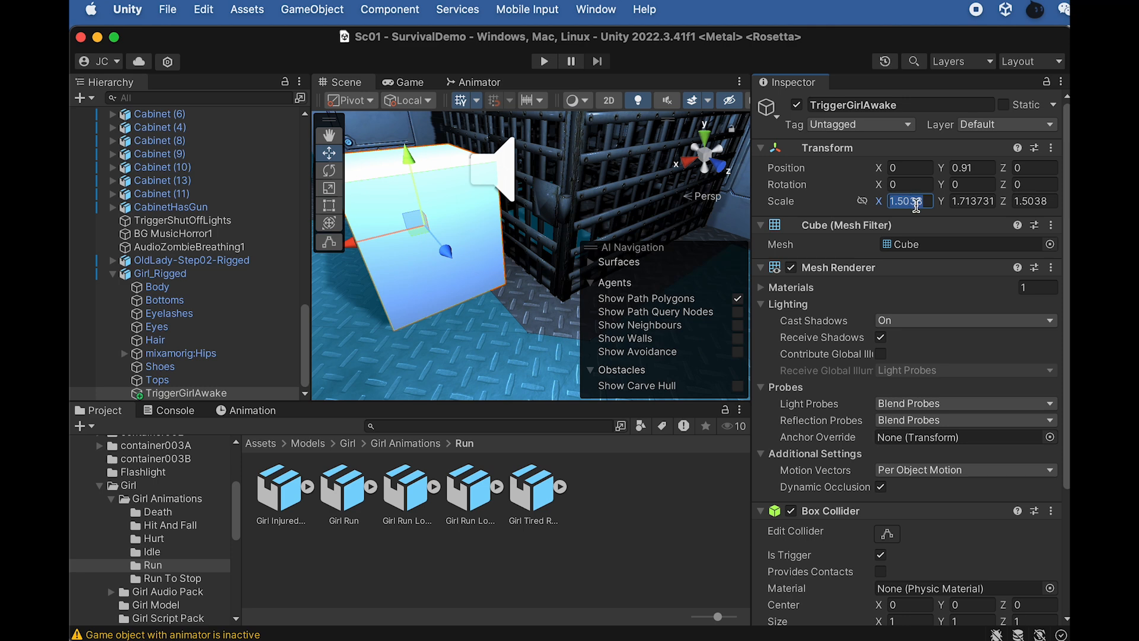
pyautogui.write('2')
pyautogui.click(1020, 203)
pyautogui.write('2')
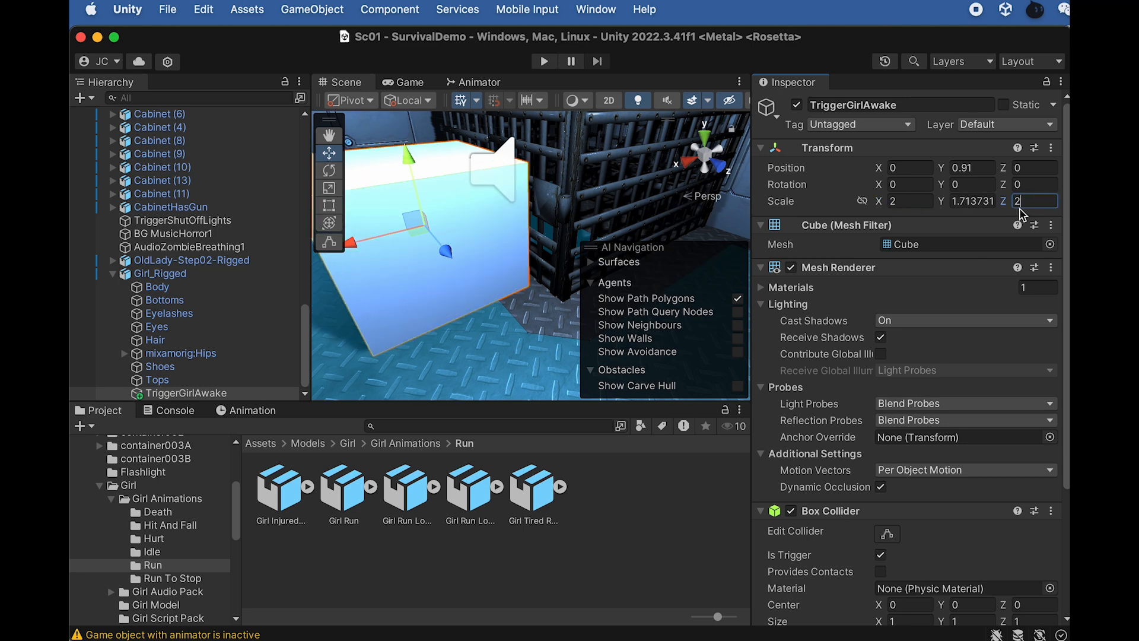
pyautogui.keyDown('alt'); pyautogui.moveTo(430, 261); pyautogui.dragTo(508, 316); pyautogui.keyUp('alt')
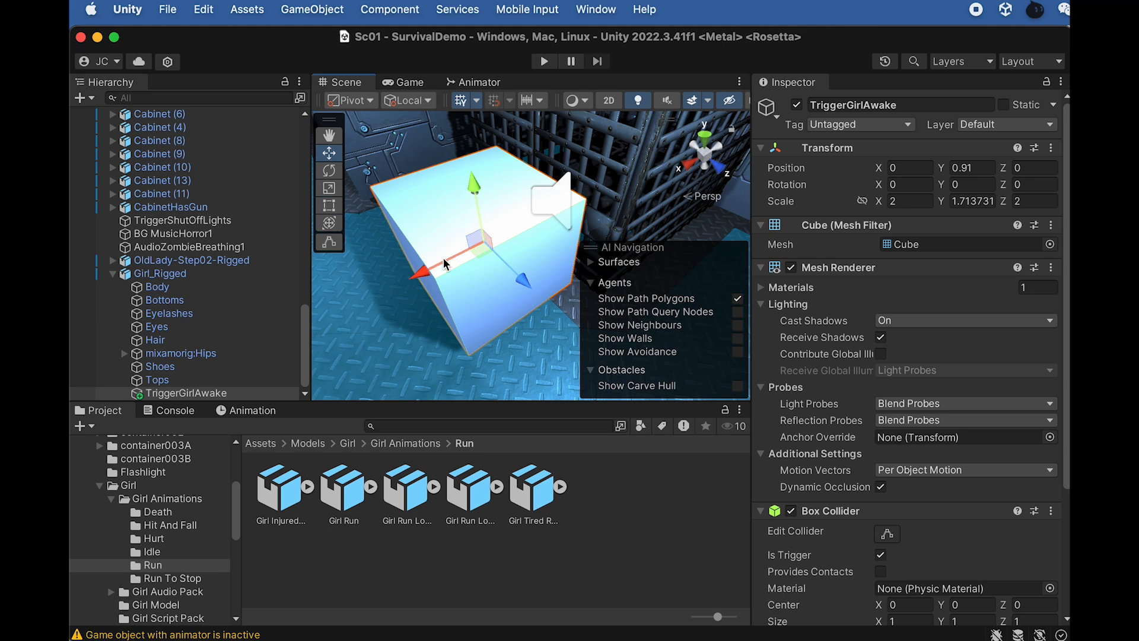
pyautogui.click(790, 268)
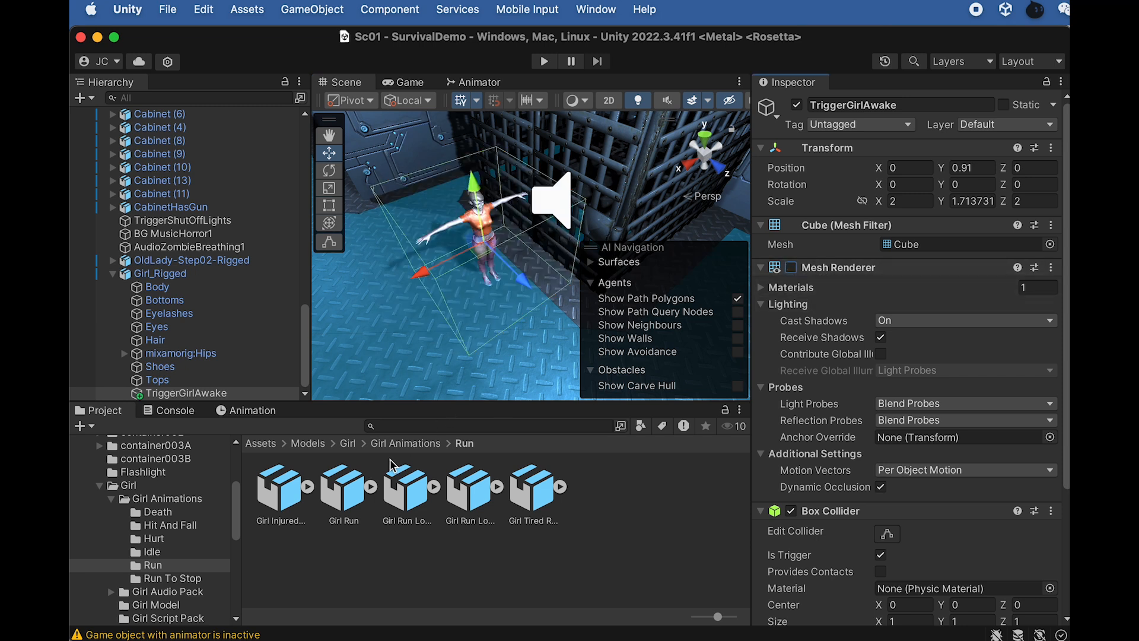
# Step: Attach the GirlAwake script from the Girl Script Pack folder to TriggerGirlAwake and assign Girl_Rigged as its Girl
pyautogui.click(362, 445)
pyautogui.click(347, 444)
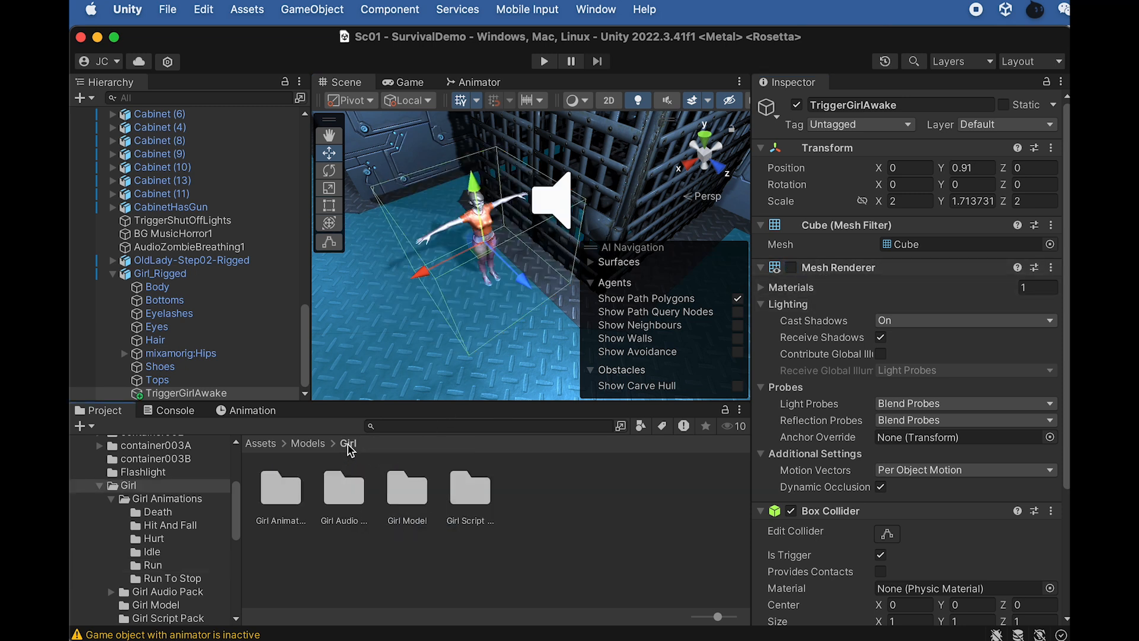
pyautogui.doubleClick(473, 498)
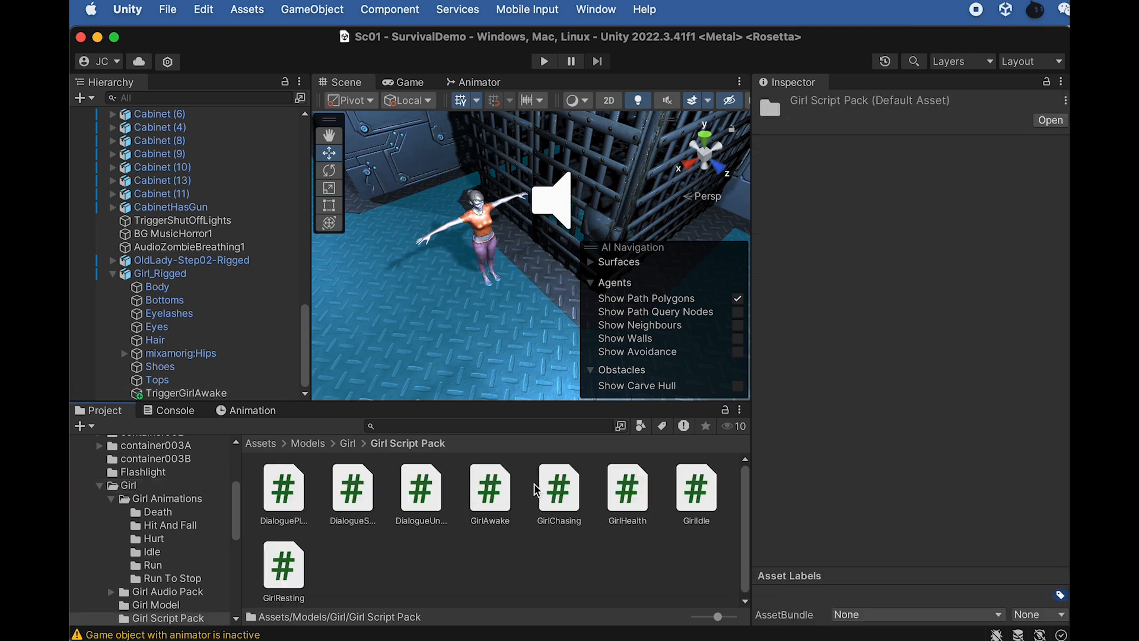
pyautogui.moveTo(486, 497); pyautogui.dragTo(203, 396)
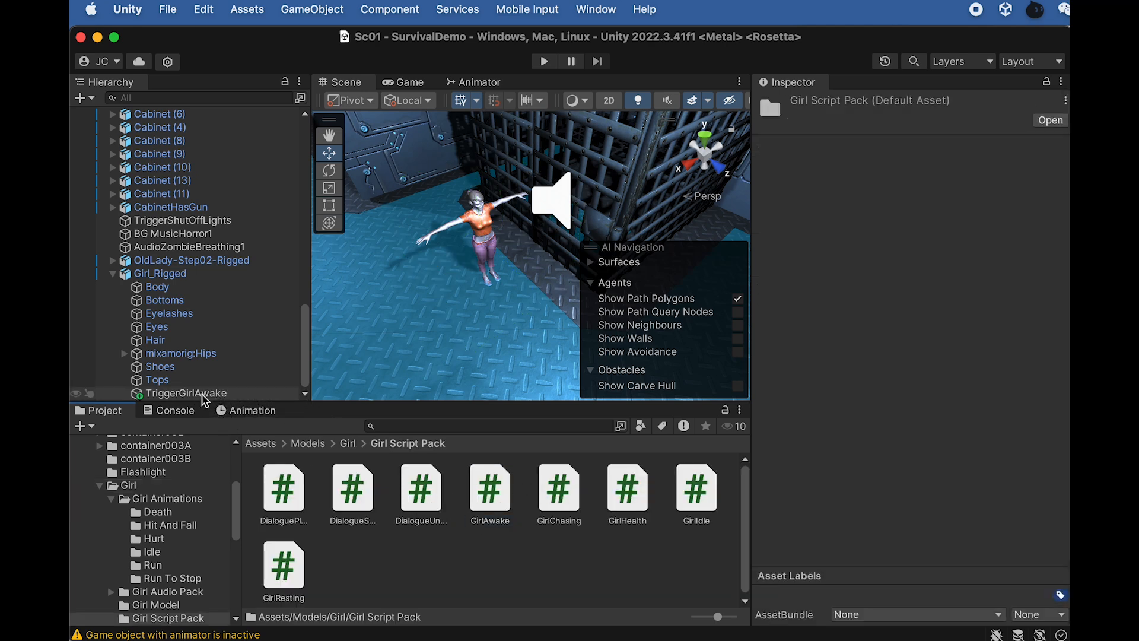
pyautogui.click(203, 396)
pyautogui.scroll(-5, 863, 569)
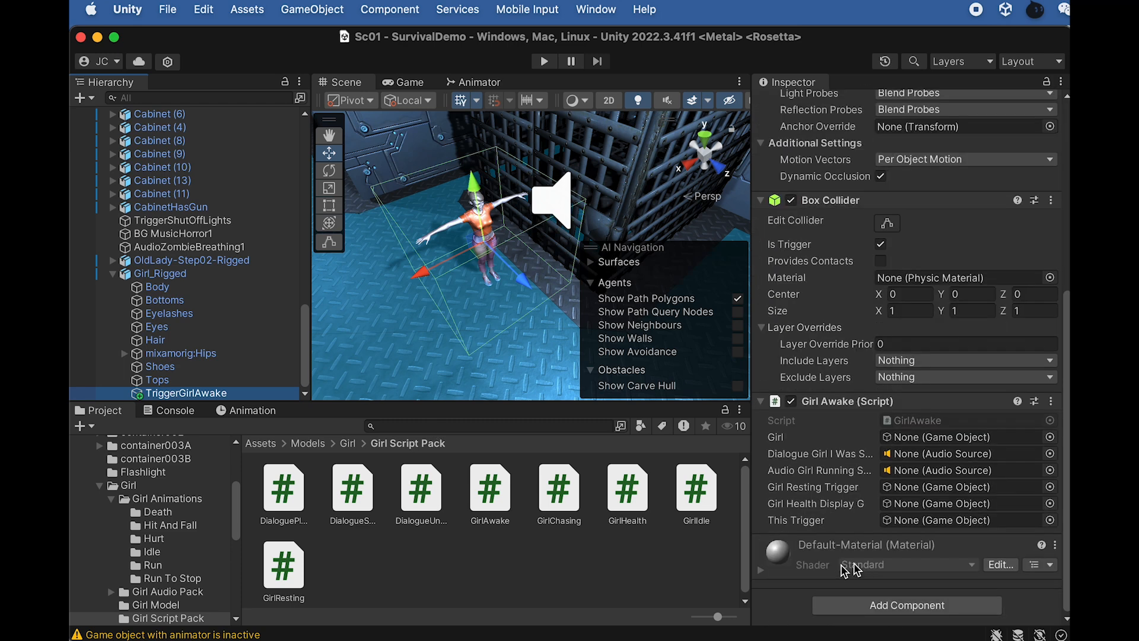
pyautogui.moveTo(150, 275); pyautogui.dragTo(899, 442)
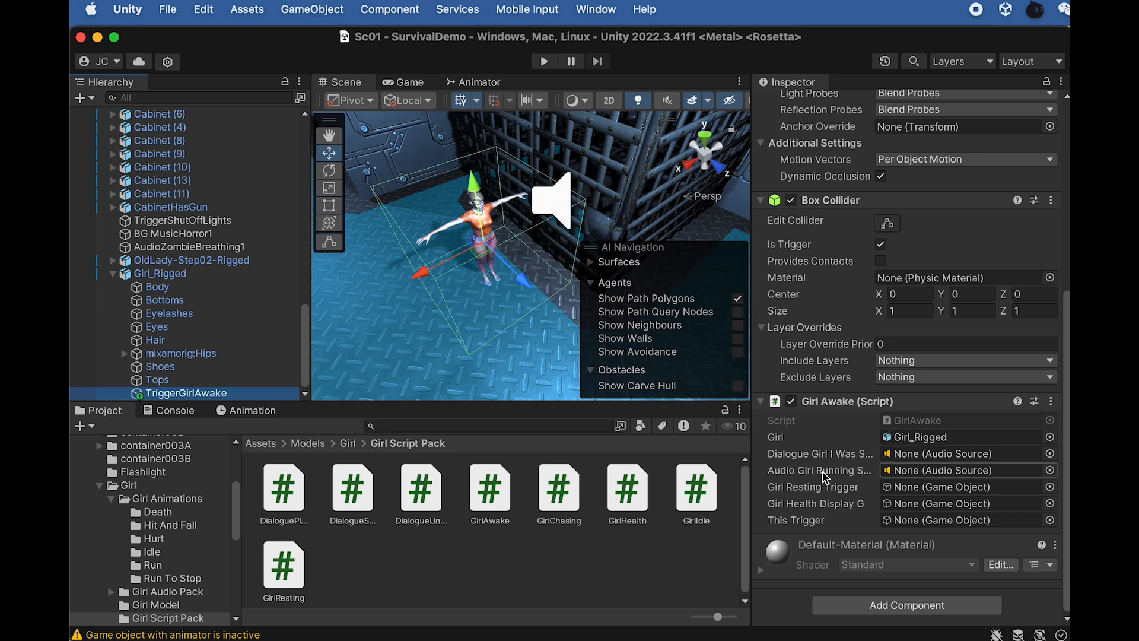
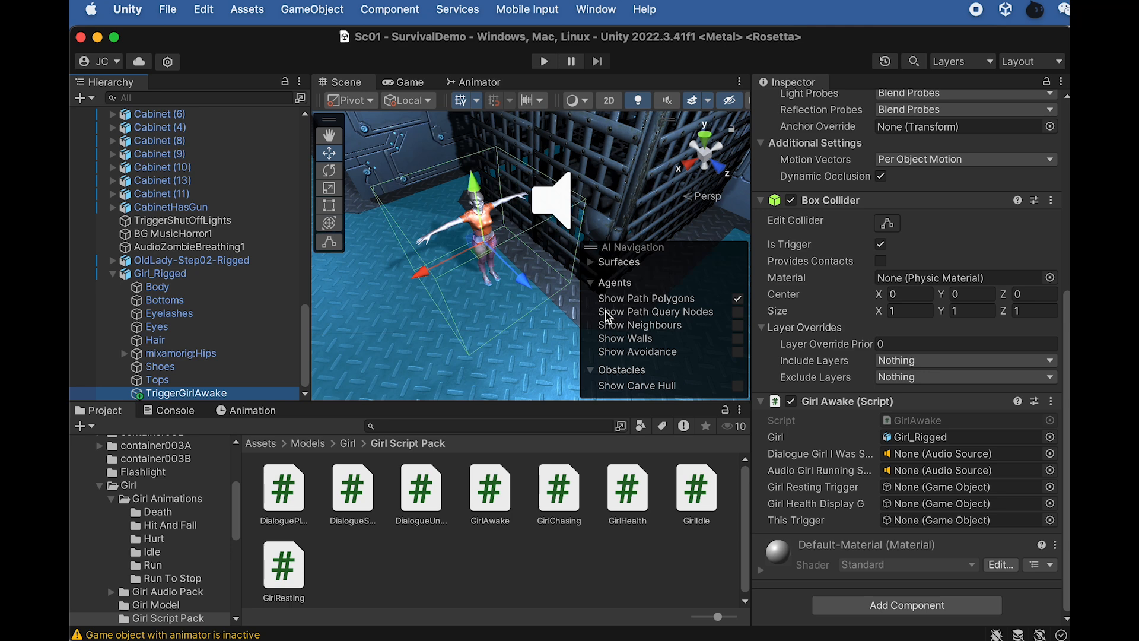
# Step: Duplicate TriggerGirlAwake under Girl_Rigged and rename the copy TriggerGirlResting
pyautogui.click(200, 381)
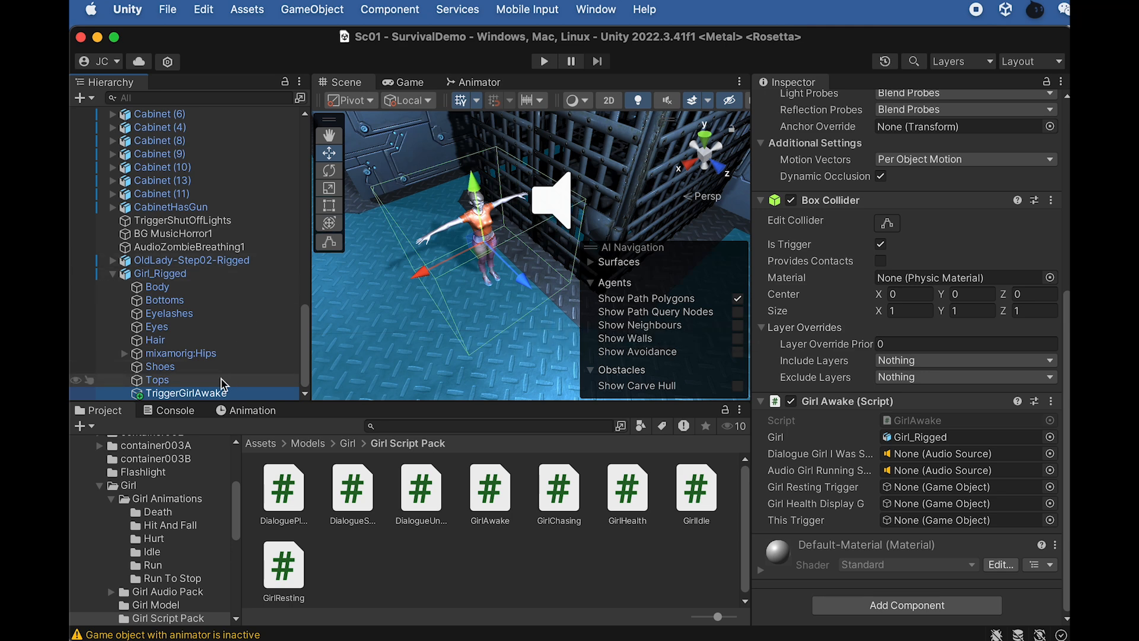
pyautogui.click(201, 393)
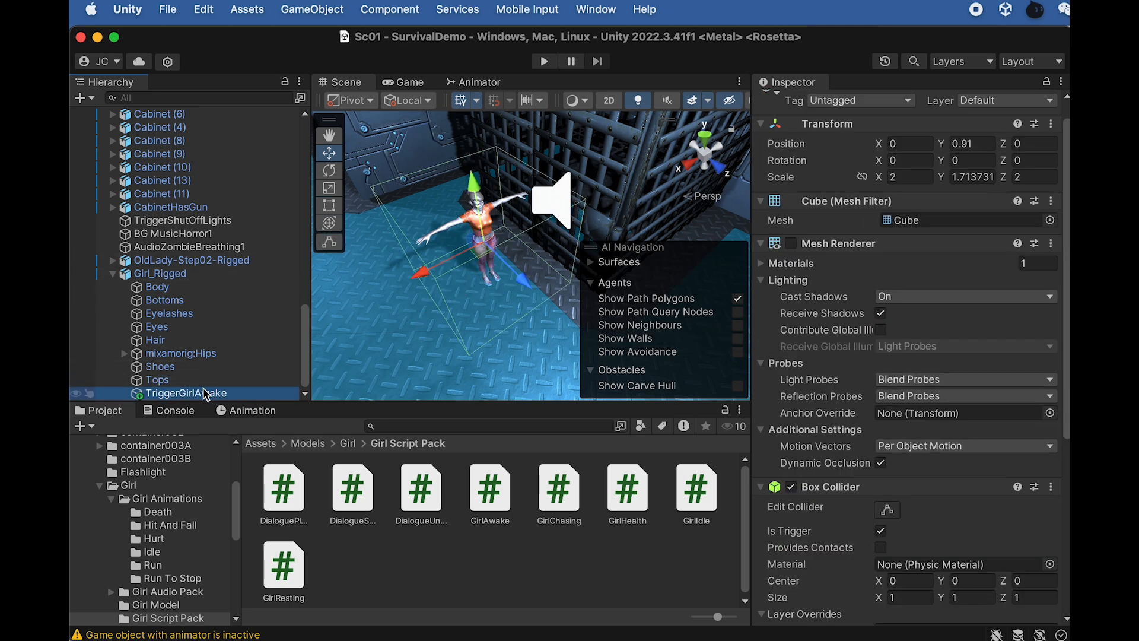
pyautogui.press('super+d')
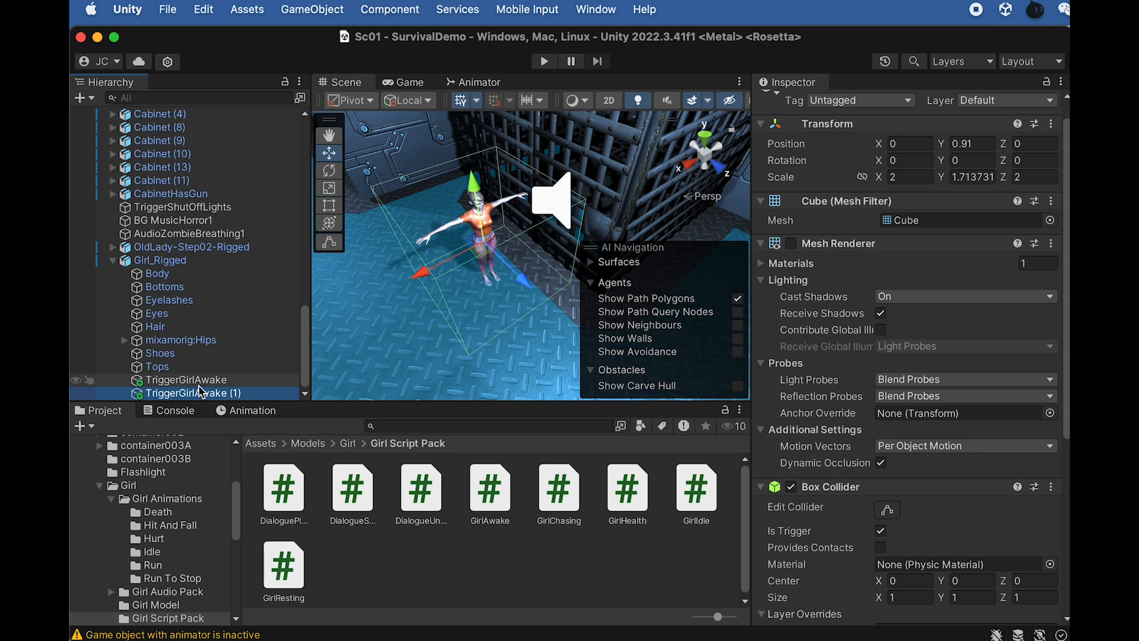
pyautogui.press('Return')
pyautogui.press('Right')
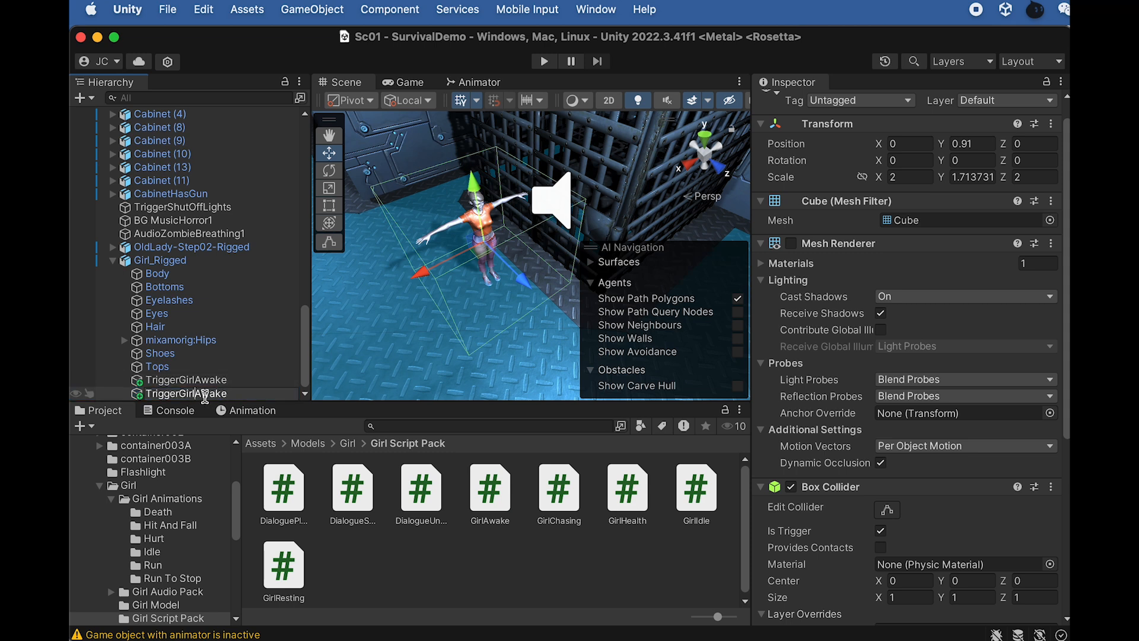
pyautogui.press('BackSpace')
pyautogui.press('BackSpace')
pyautogui.press('BackSpace')
pyautogui.press('BackSpace')
pyautogui.press('BackSpace')
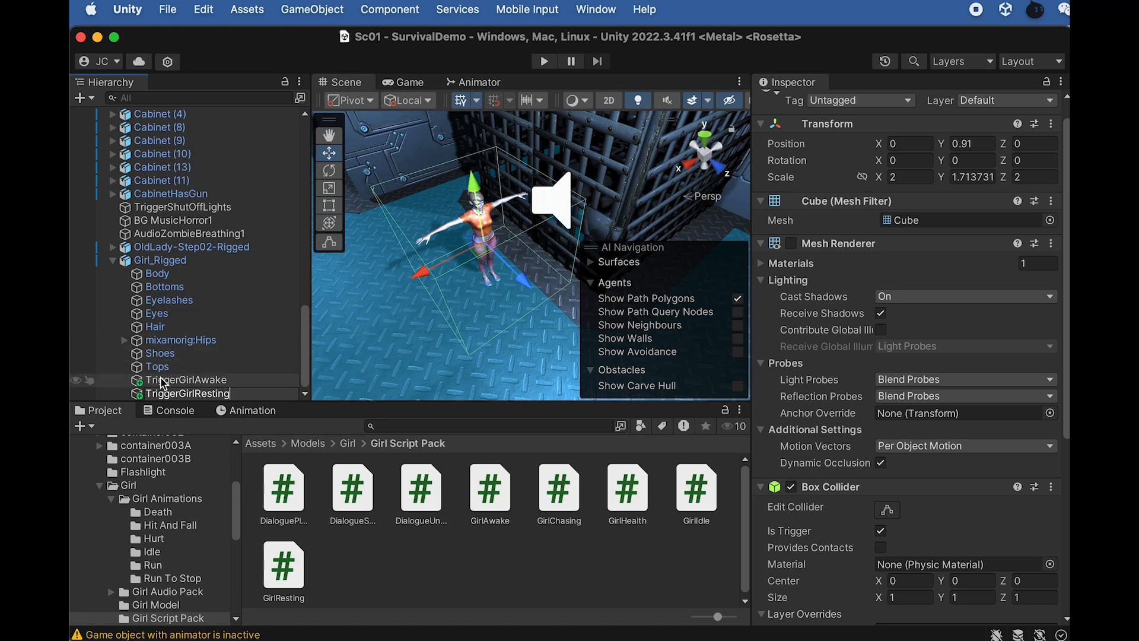
pyautogui.click(191, 395)
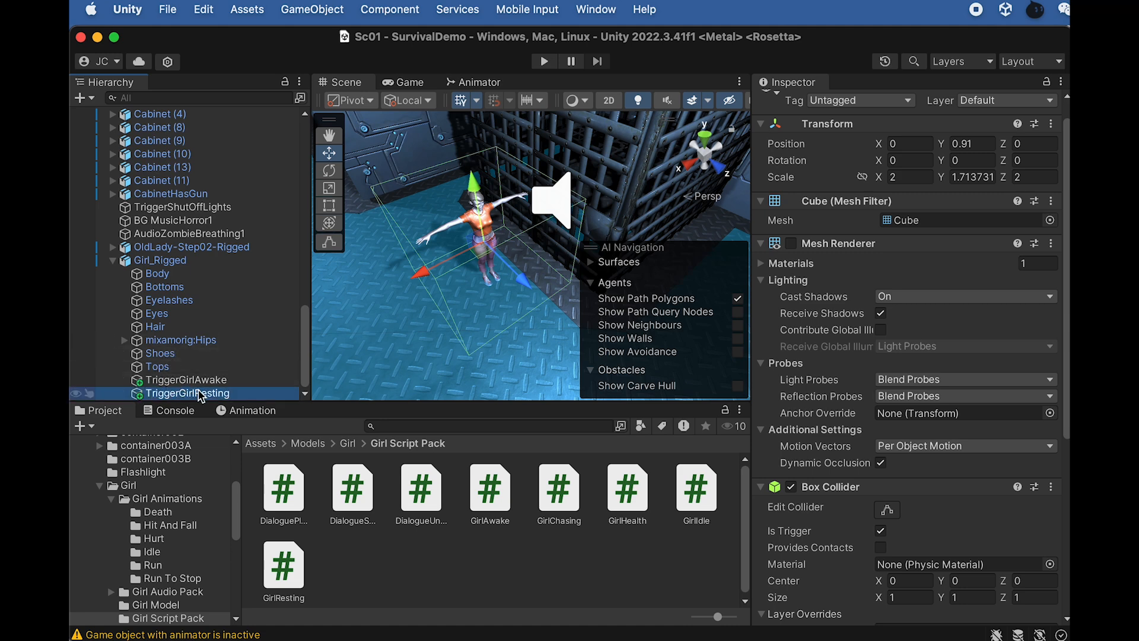
# Step: Remove the Girl Awake script from TriggerGirlResting and return to the Girl Awake script settings on TriggerGirlAwake
pyautogui.moveTo(490, 492); pyautogui.dragTo(938, 577)
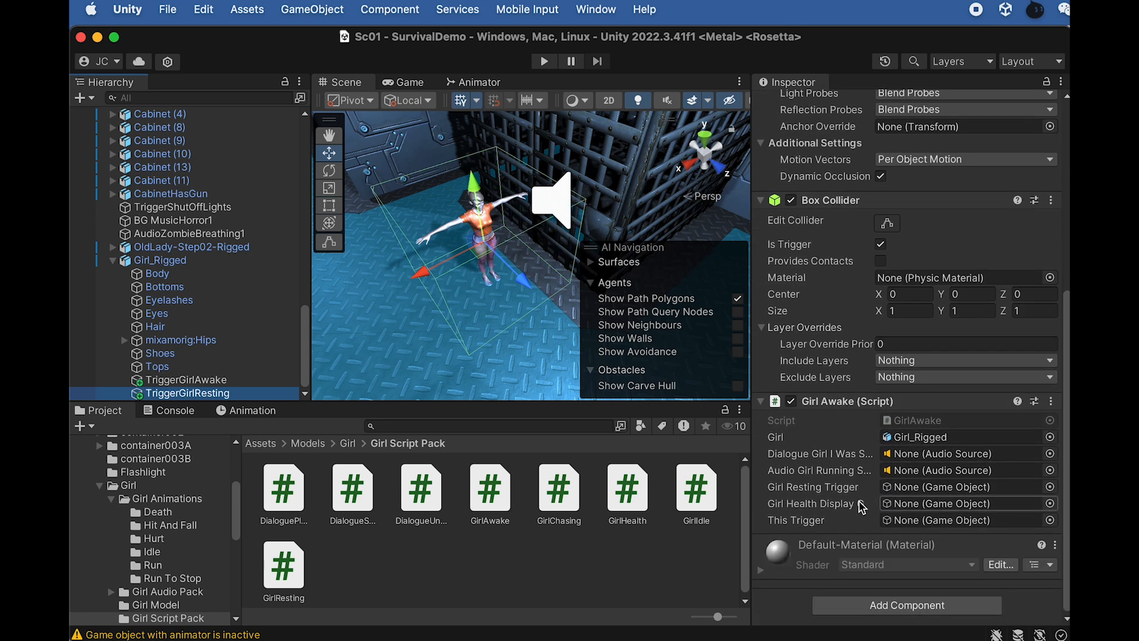
pyautogui.click(1051, 401)
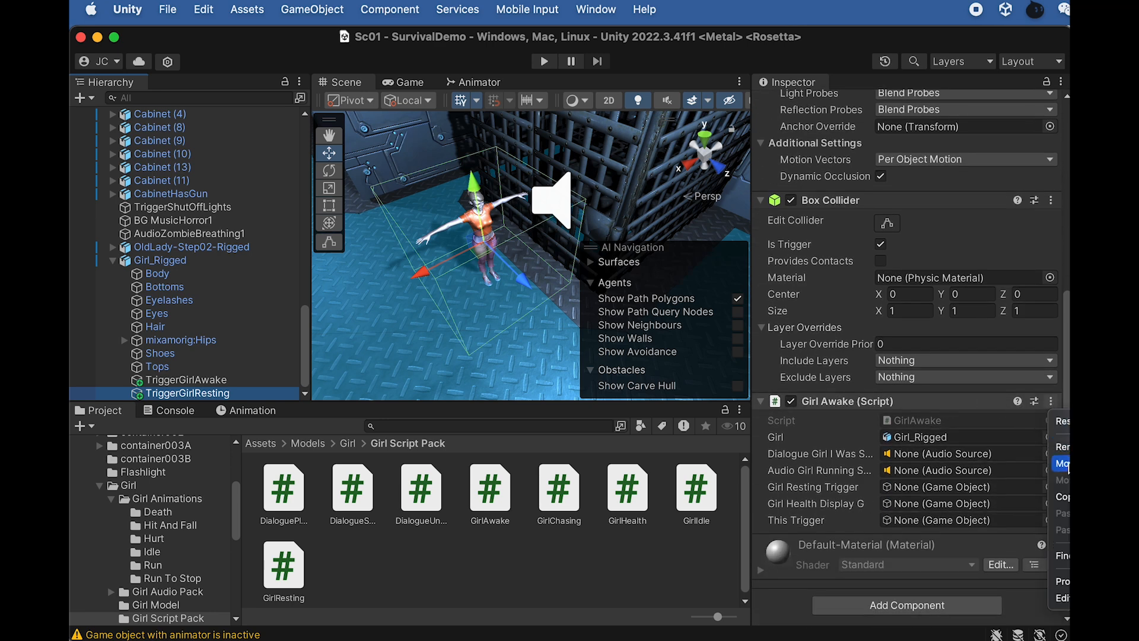
pyautogui.click(1062, 446)
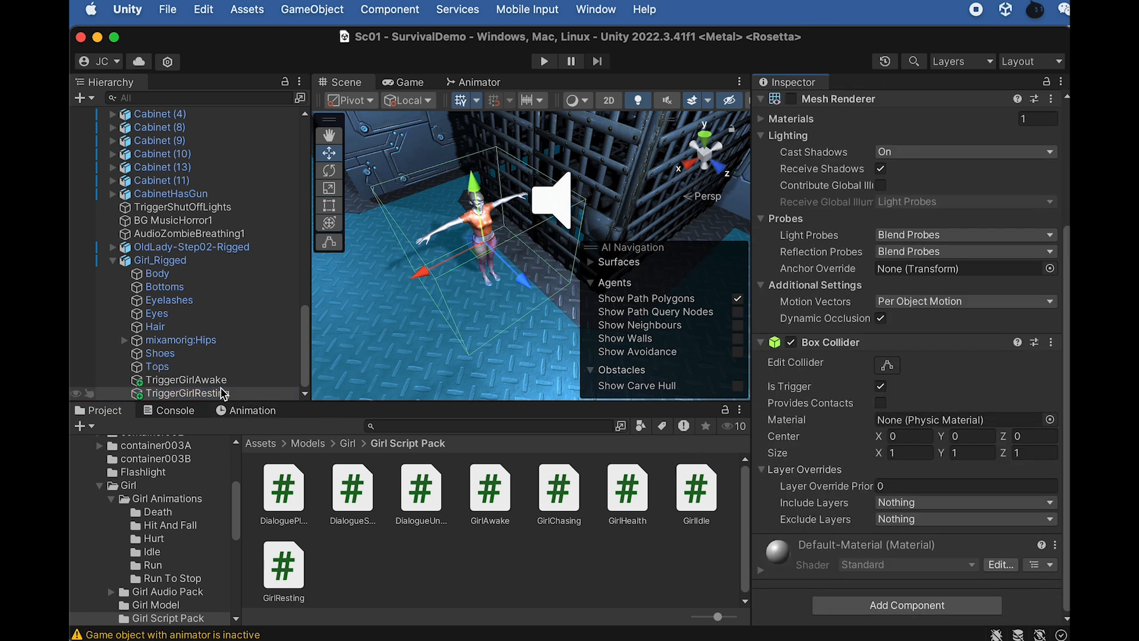
pyautogui.click(213, 381)
pyautogui.scroll(-5, 850, 528)
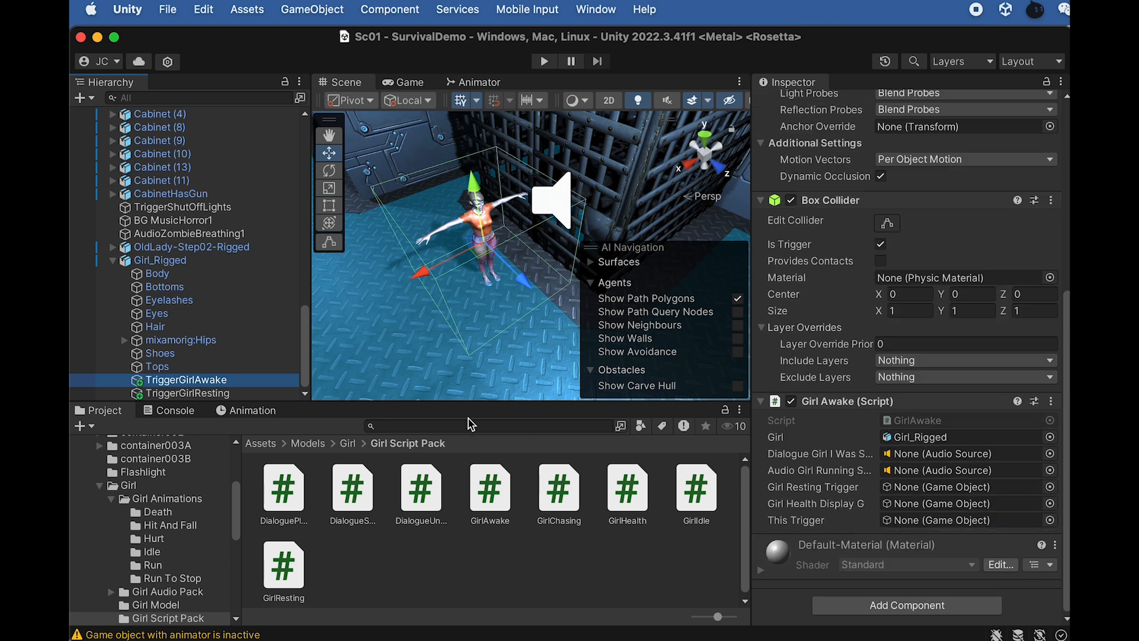
# Step: In the Girl Awake script, assign TriggerGirlResting as Girl Resting Trigger and TriggerGirlAwake as This Trigger
pyautogui.moveTo(215, 391); pyautogui.dragTo(923, 491)
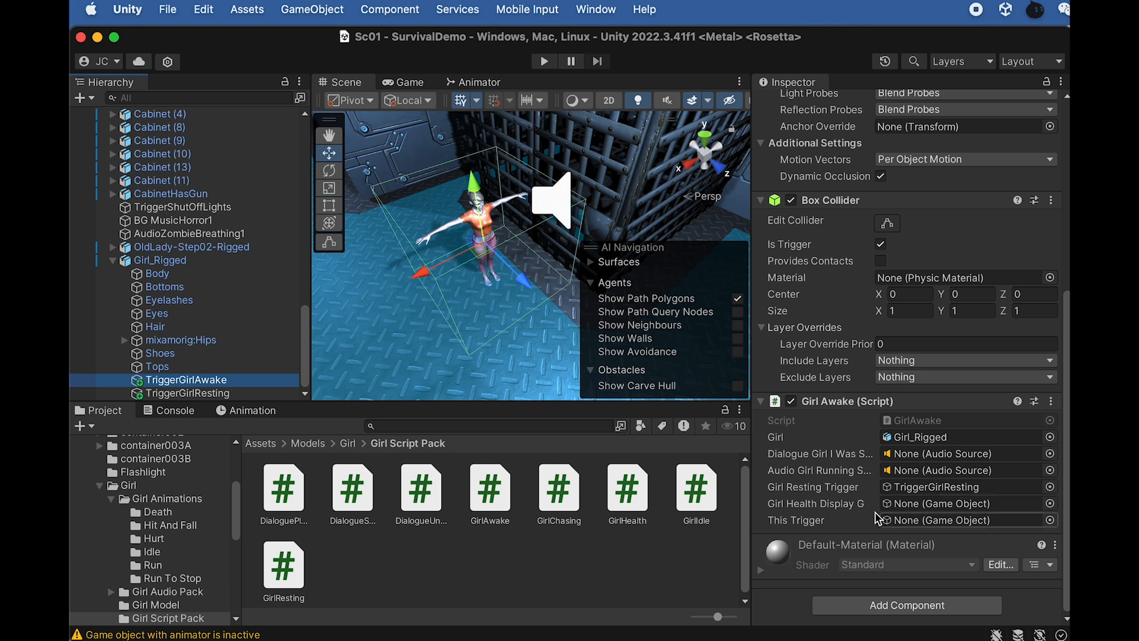
pyautogui.moveTo(230, 383); pyautogui.dragTo(902, 527)
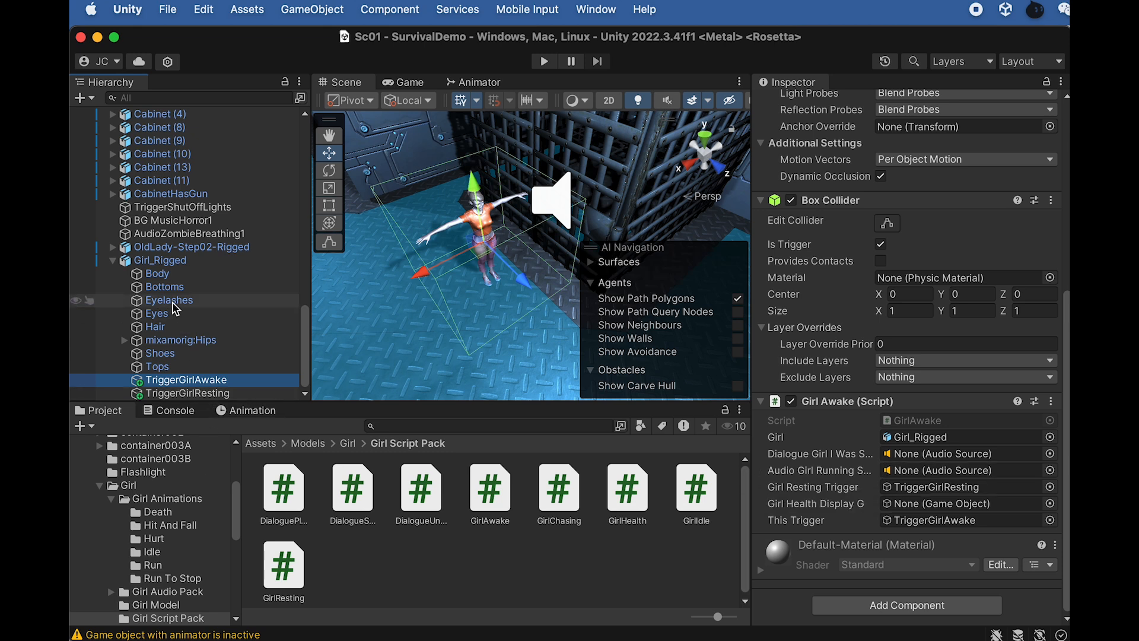
# Step: Create an empty child object under Girl_Rigged named AudioGirlIWasScared
pyautogui.rightClick(161, 263)
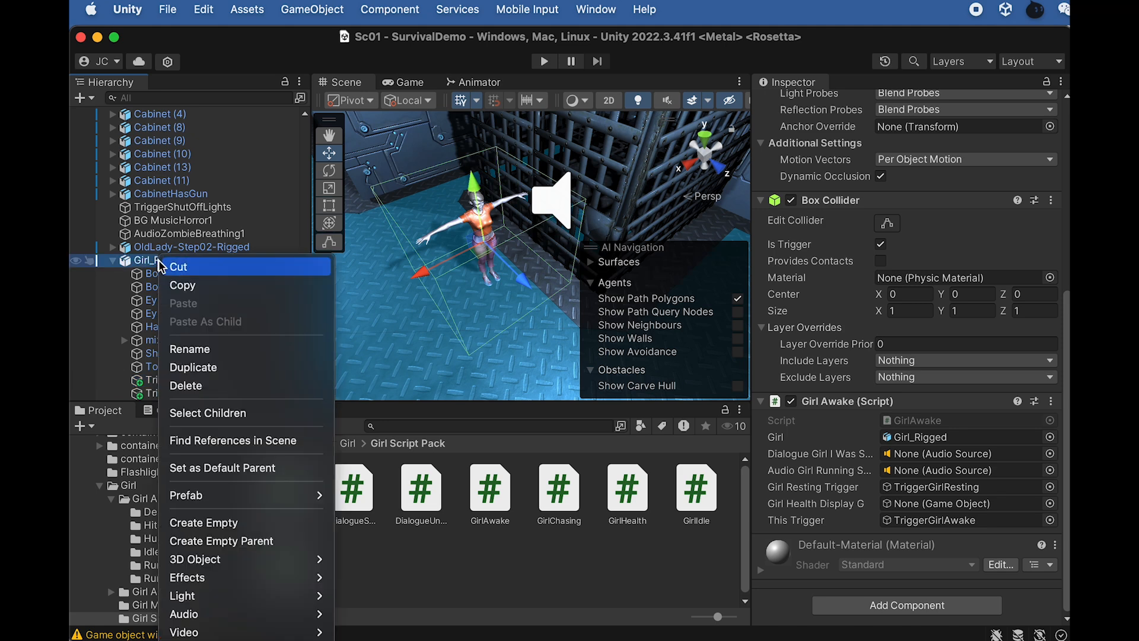
pyautogui.moveTo(209, 559)
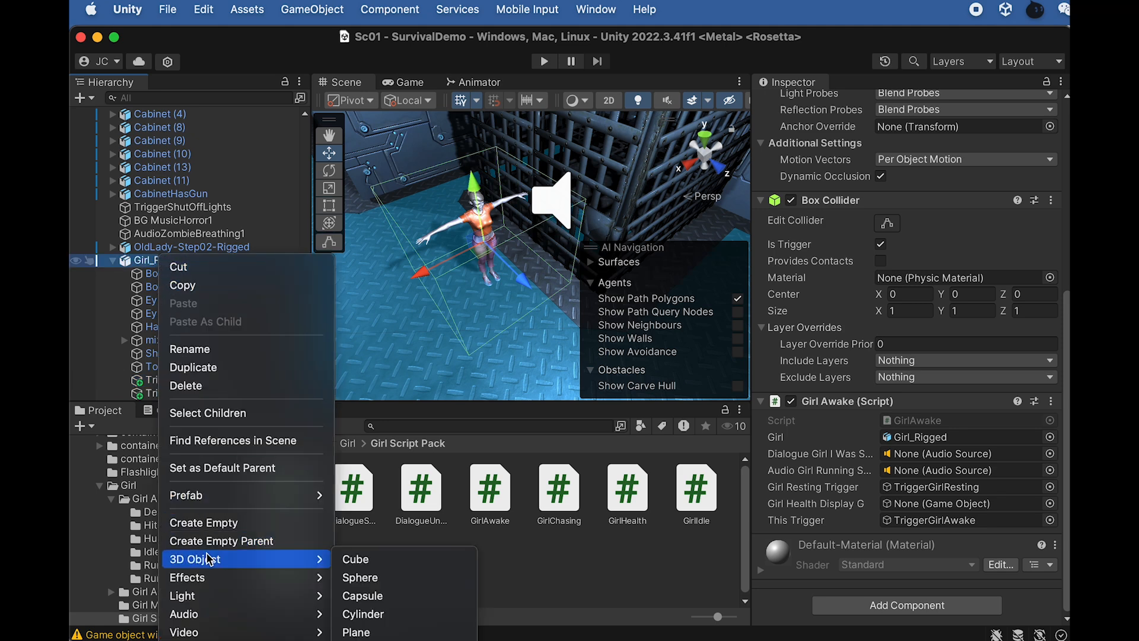
pyautogui.click(203, 522)
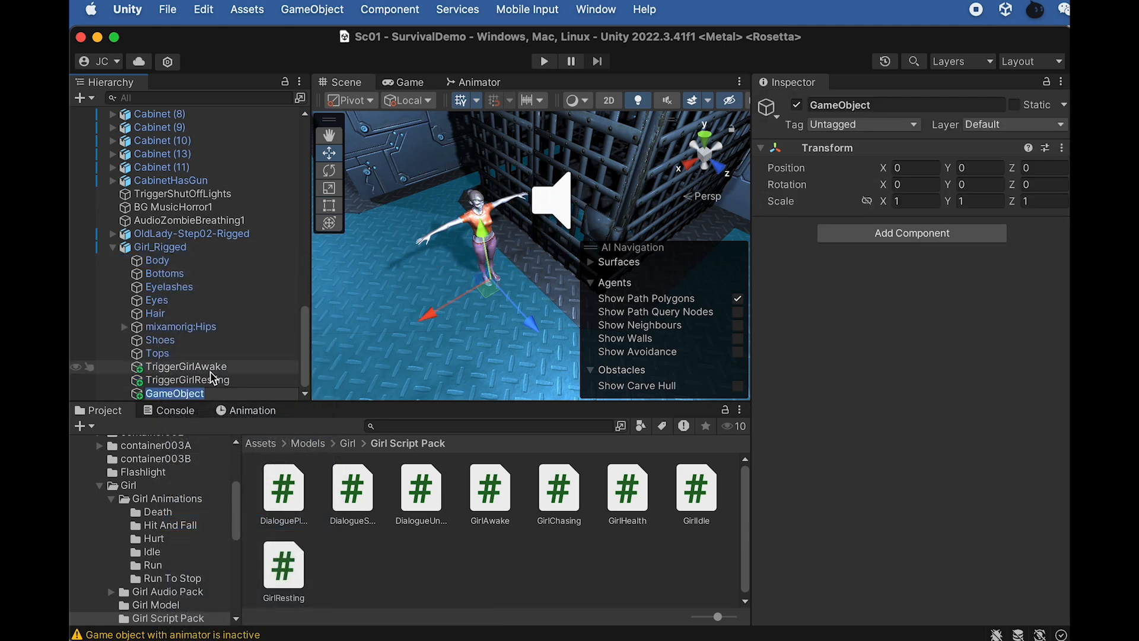
pyautogui.write('A')
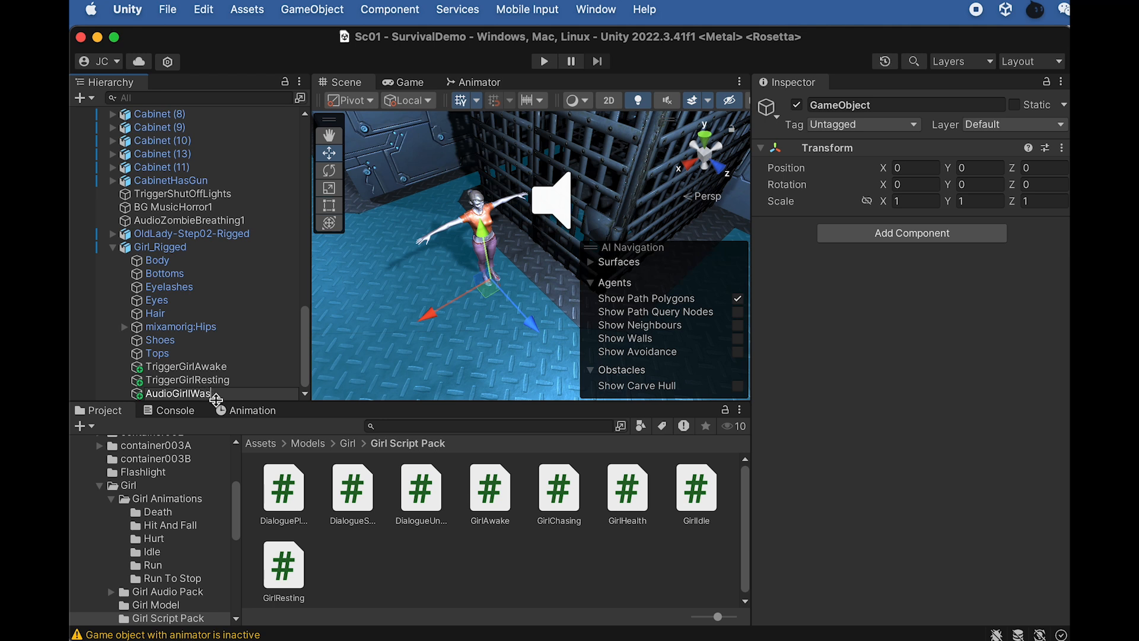
pyautogui.write('udioGirlIWasScared')
pyautogui.press('Return')
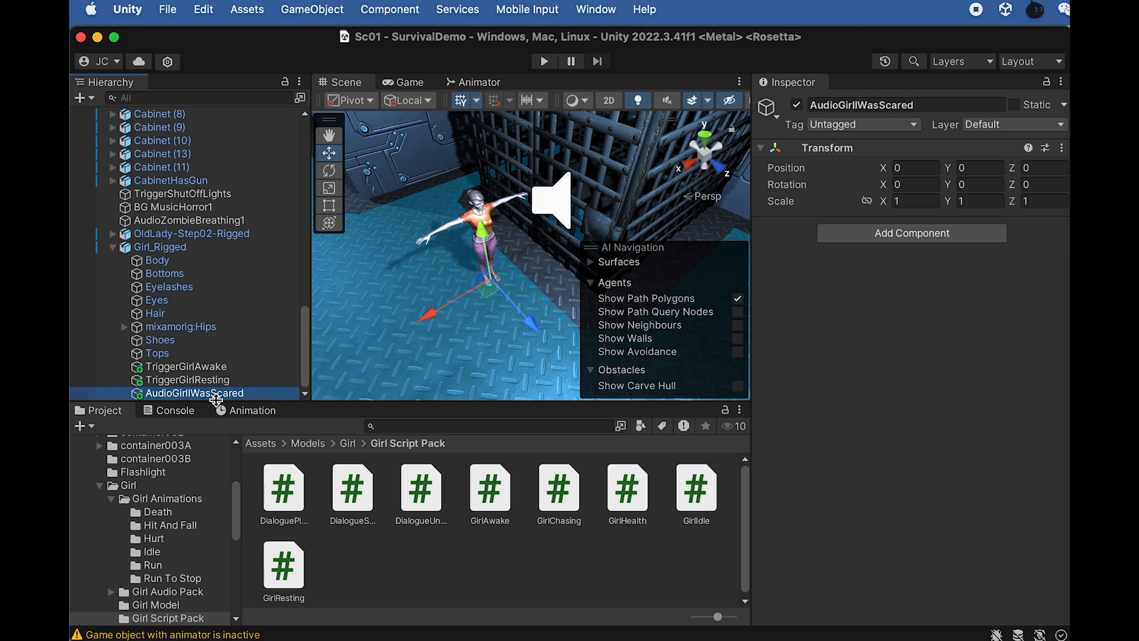
# Step: Add the Girl help5 I was so scared clip from the Girl Audio Pack's Ask Help folder to AudioGirlIWasScared as an Audio Source
pyautogui.click(350, 444)
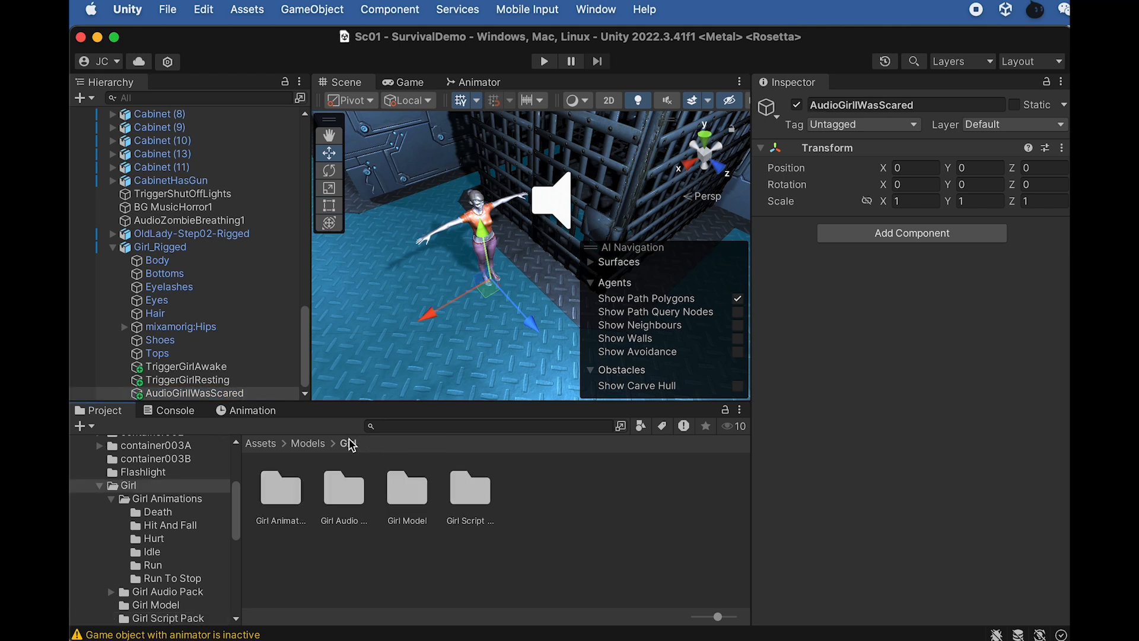
pyautogui.doubleClick(347, 502)
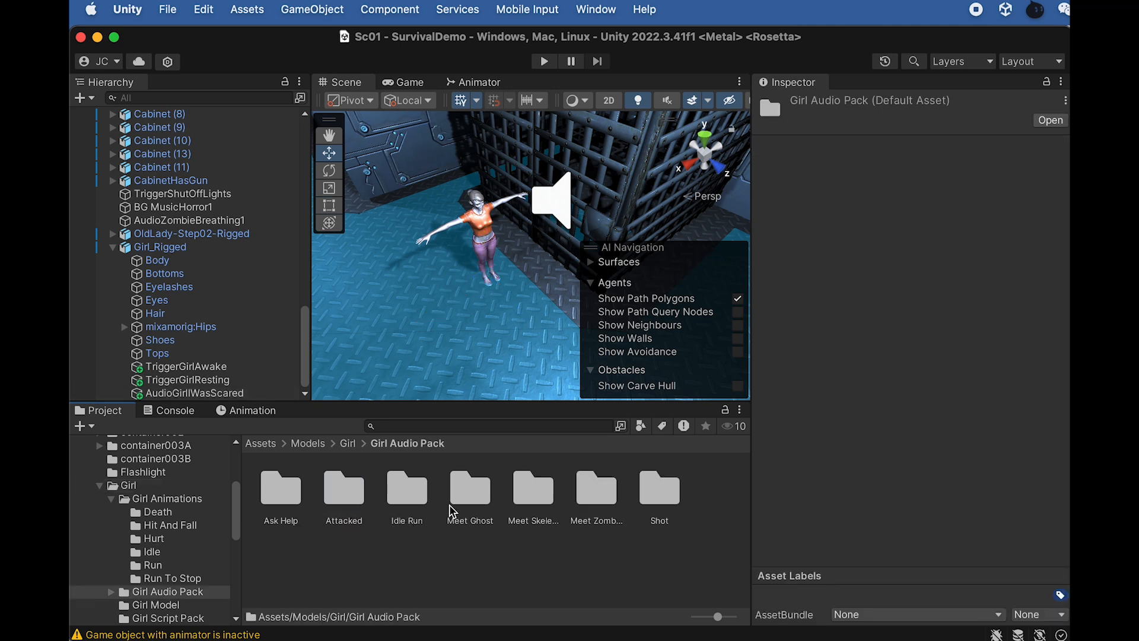
pyautogui.doubleClick(407, 492)
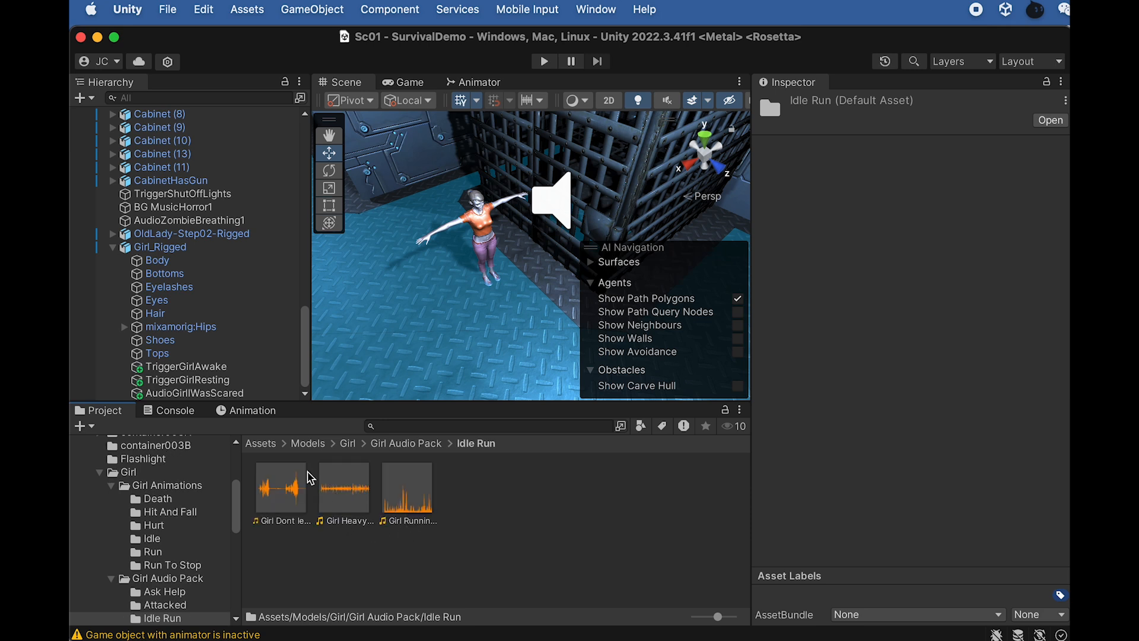
pyautogui.click(406, 444)
pyautogui.click(293, 498)
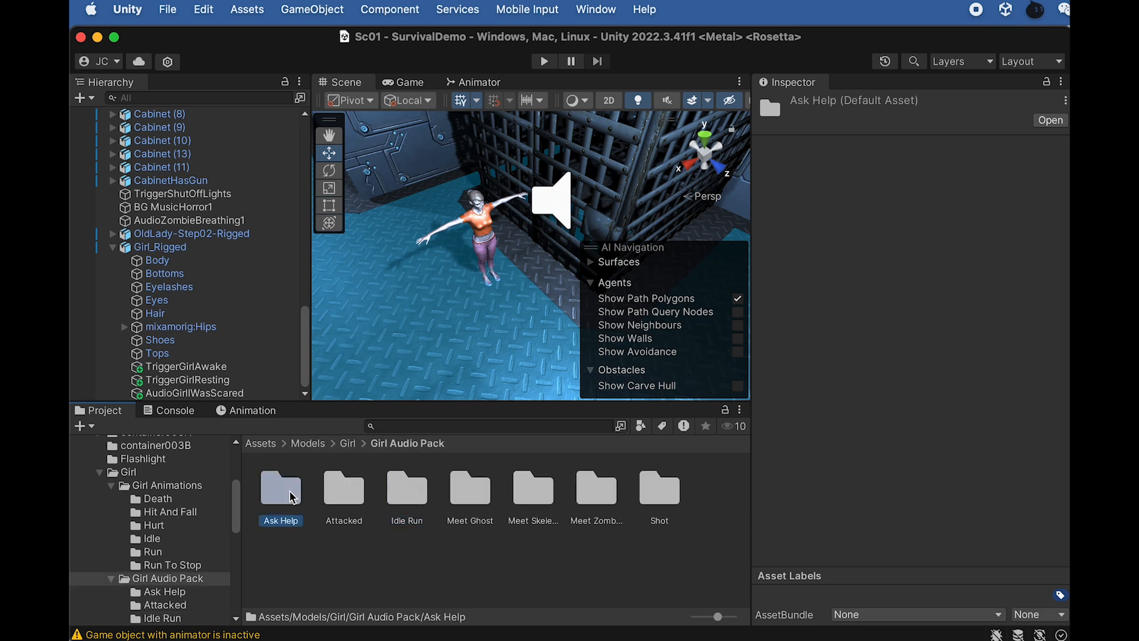
pyautogui.doubleClick(292, 497)
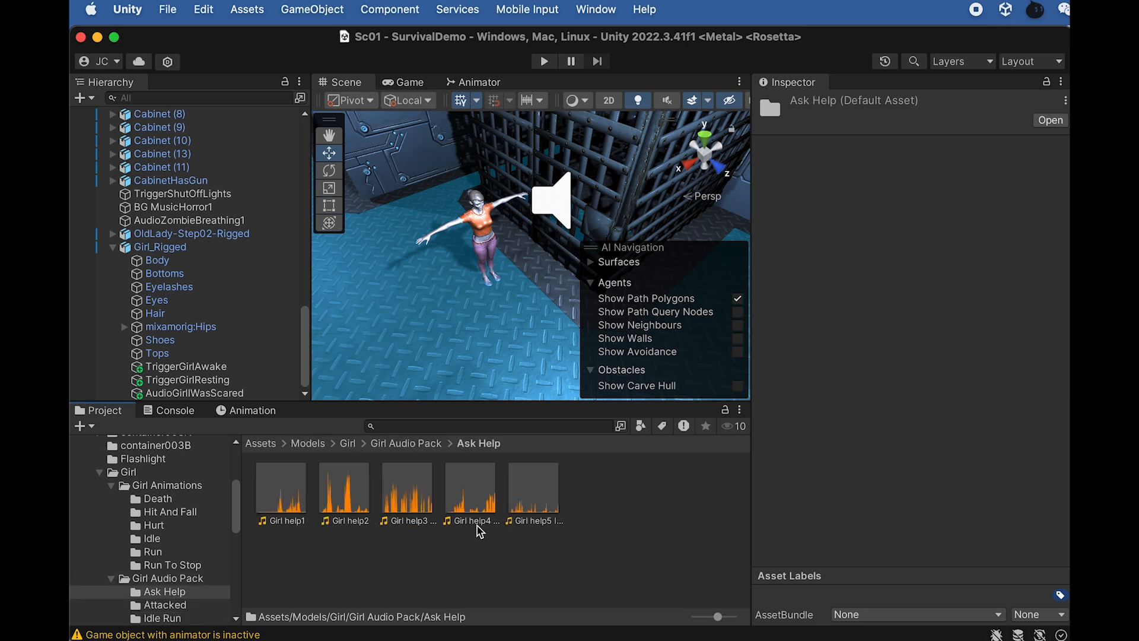
pyautogui.click(526, 521)
pyautogui.keyDown('super'); pyautogui.click(507, 495); pyautogui.keyUp('super')
pyautogui.click(521, 511)
pyautogui.moveTo(526, 492); pyautogui.dragTo(201, 394)
pyautogui.click(249, 394)
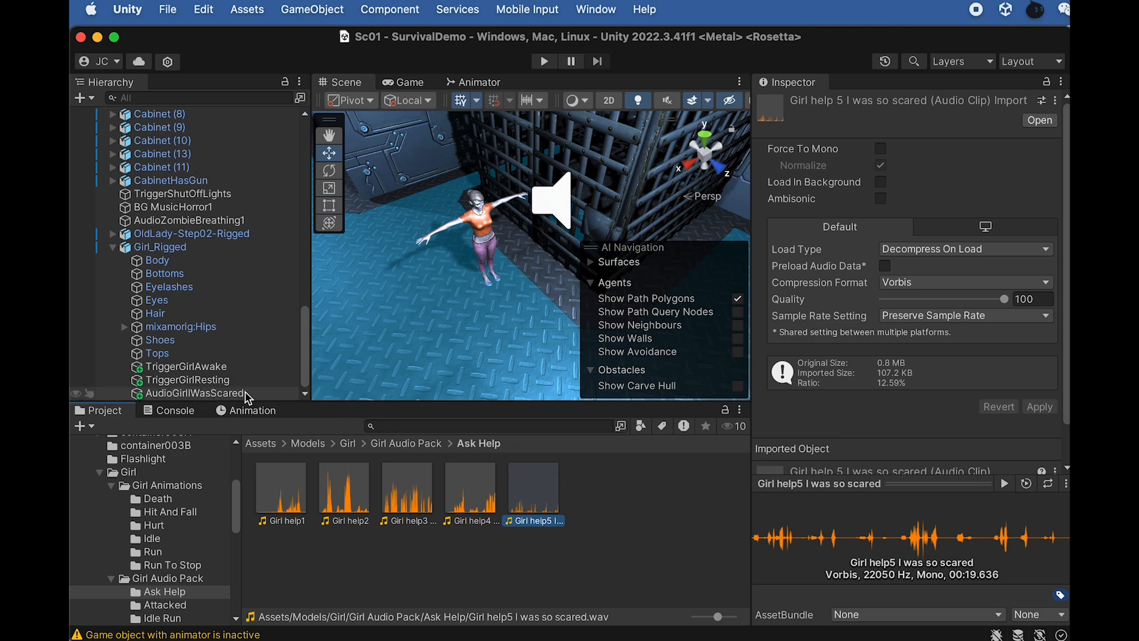
pyautogui.moveTo(531, 504); pyautogui.dragTo(808, 384)
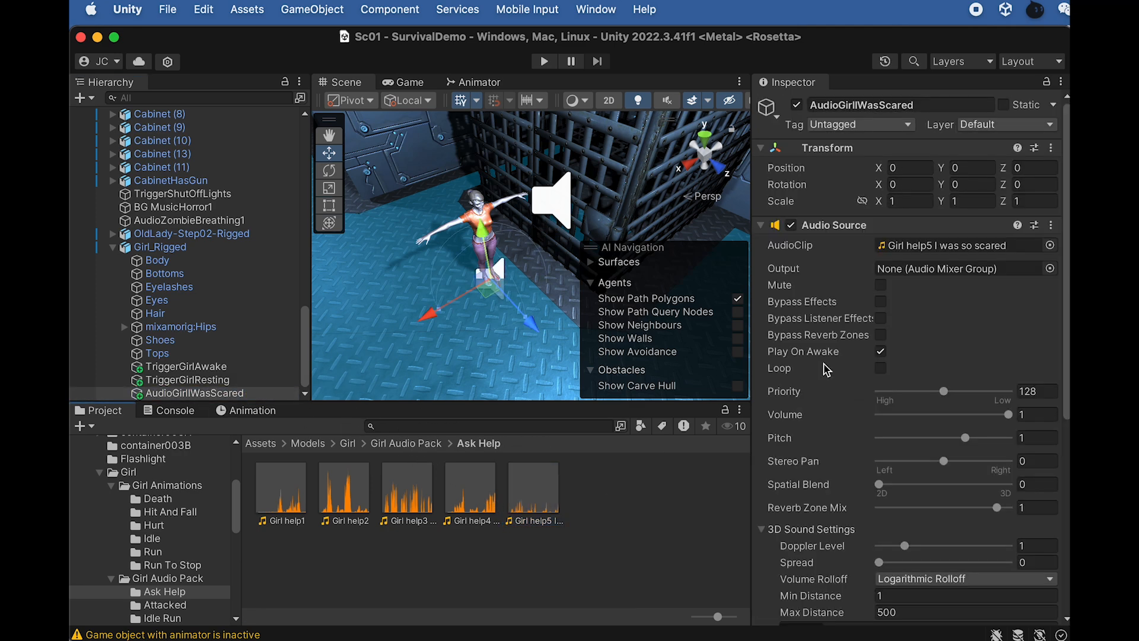
# Step: Turn off Play On Awake and set Spatial Blend to 1 for the AudioGirlIWasScared audio source
pyautogui.click(884, 362)
pyautogui.moveTo(879, 484); pyautogui.dragTo(1008, 484)
pyautogui.scroll(-5, 946, 496)
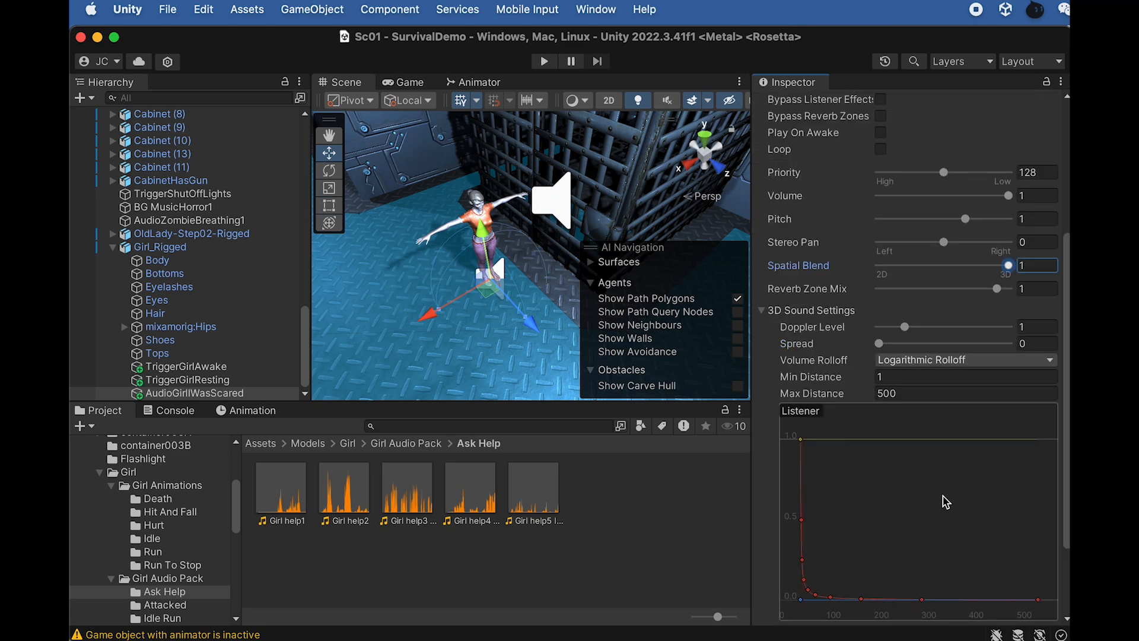
pyautogui.scroll(3, 771, 290)
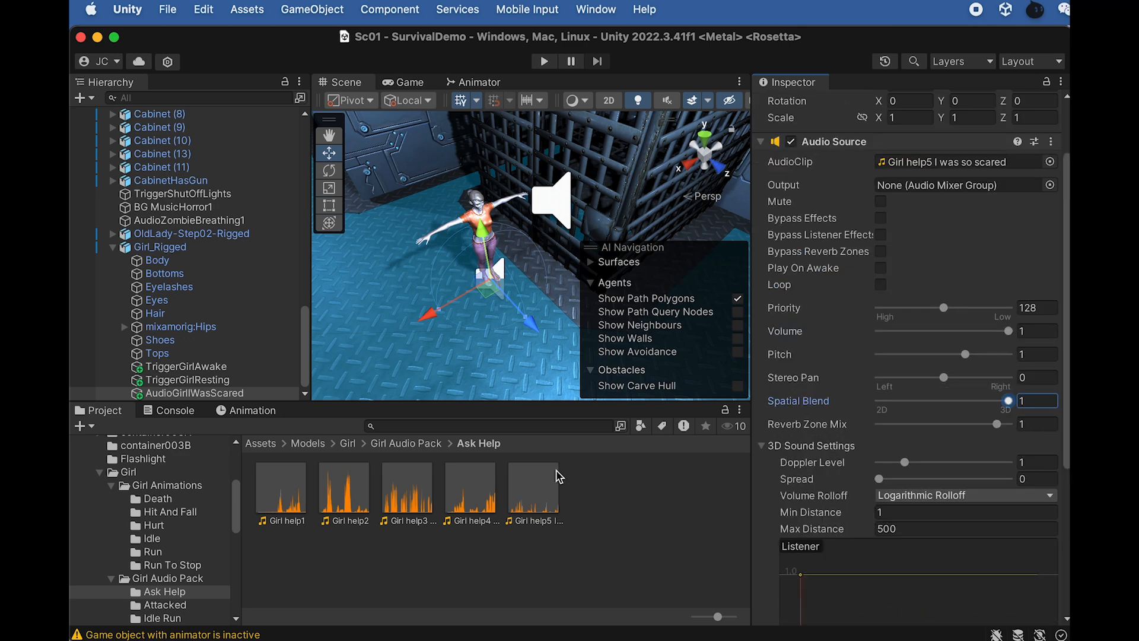
# Step: Assign AudioGirlIWasScared to the Dialogue Girl I Was Scared field of TriggerGirlAwake's Girl Awake script
pyautogui.click(229, 394)
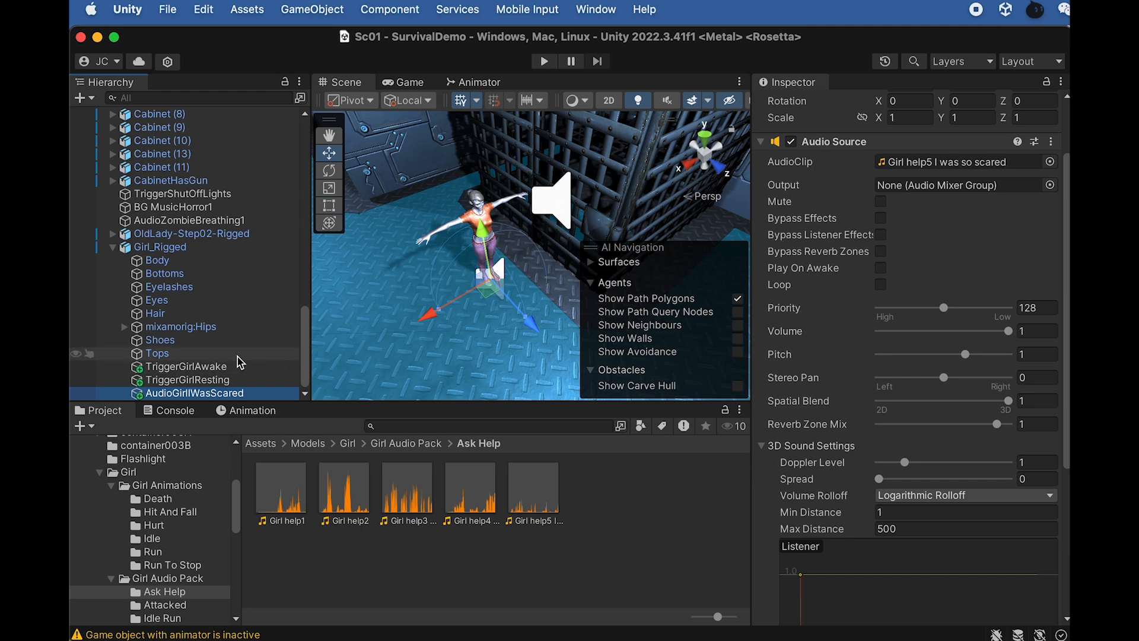
pyautogui.click(184, 367)
pyautogui.scroll(-5, 820, 458)
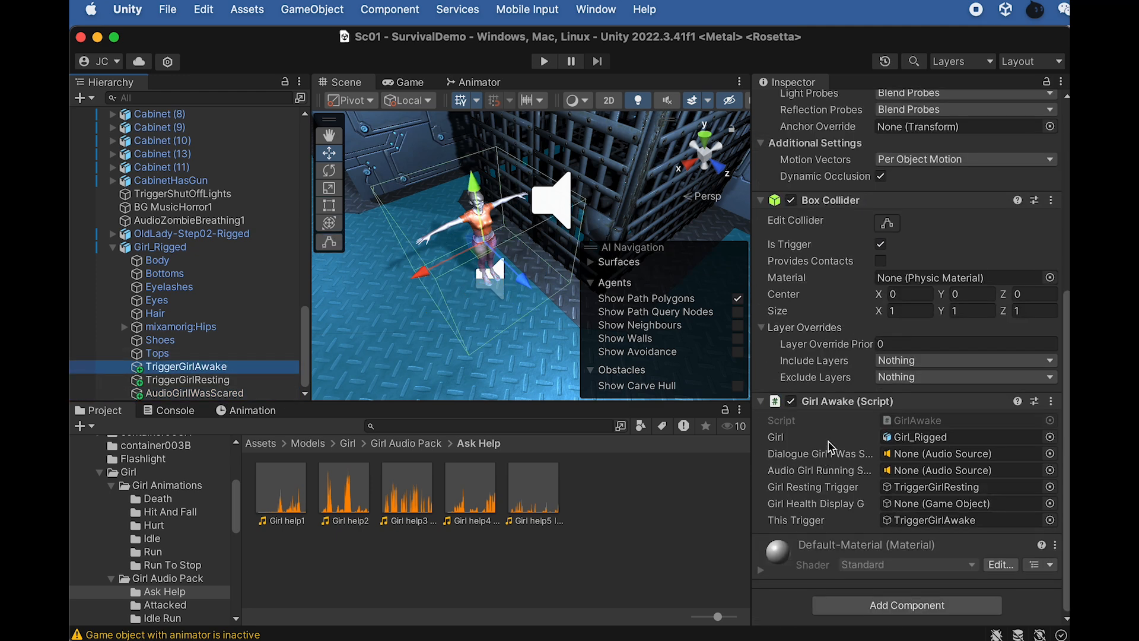
pyautogui.moveTo(190, 393); pyautogui.dragTo(919, 460)
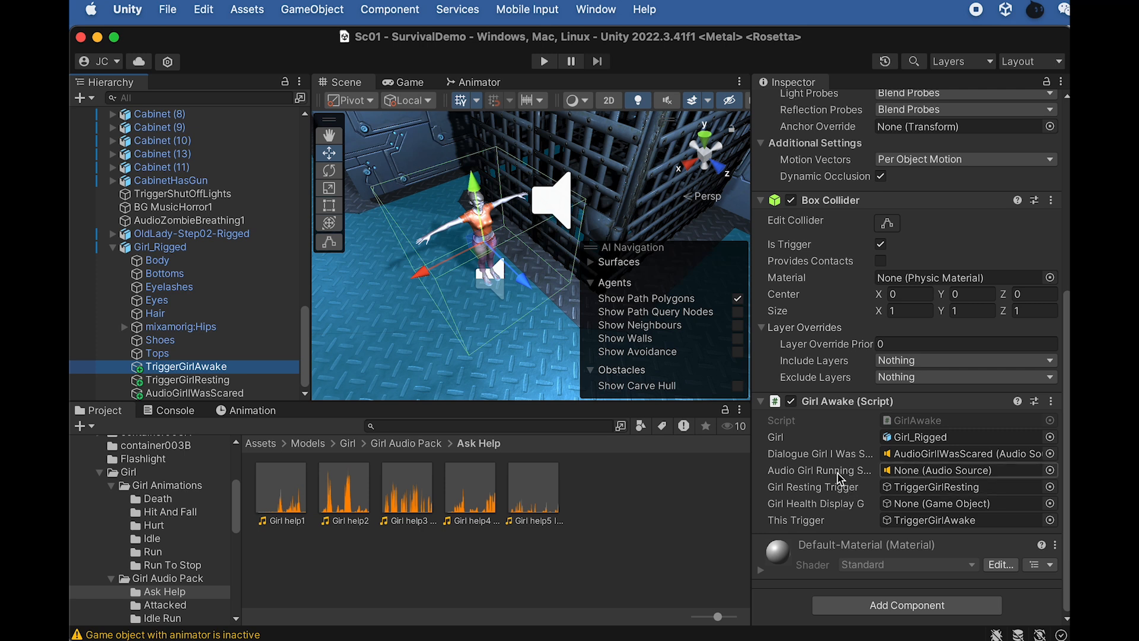
# Step: Locate the Girl Running Scared clip in the Girl Audio Pack's Idle Run folder
pyautogui.click(414, 446)
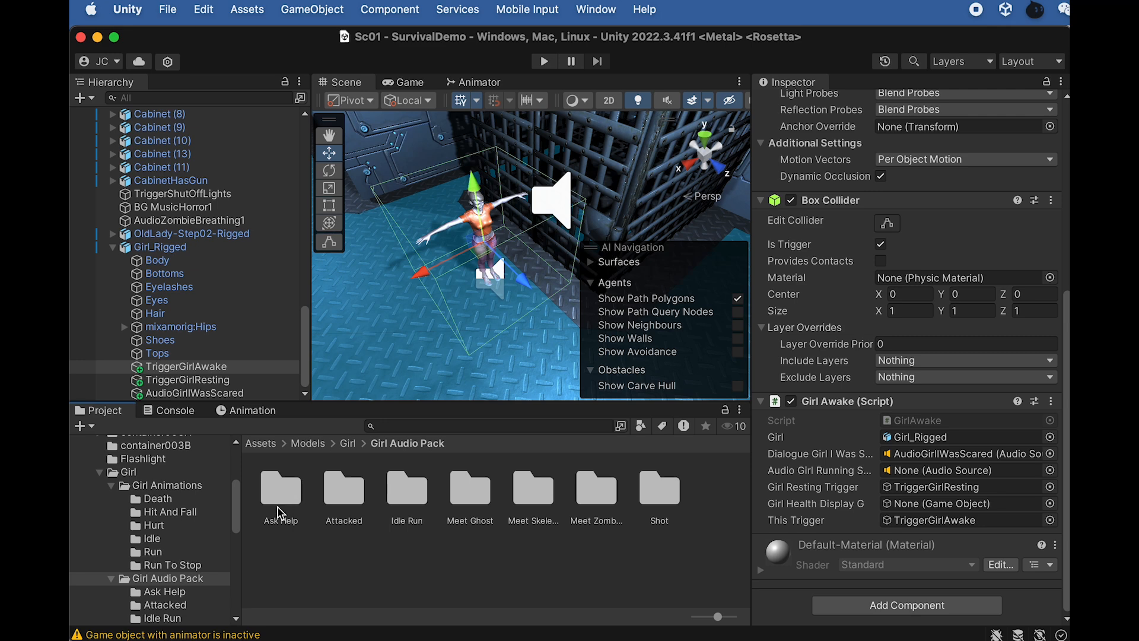
pyautogui.doubleClick(405, 501)
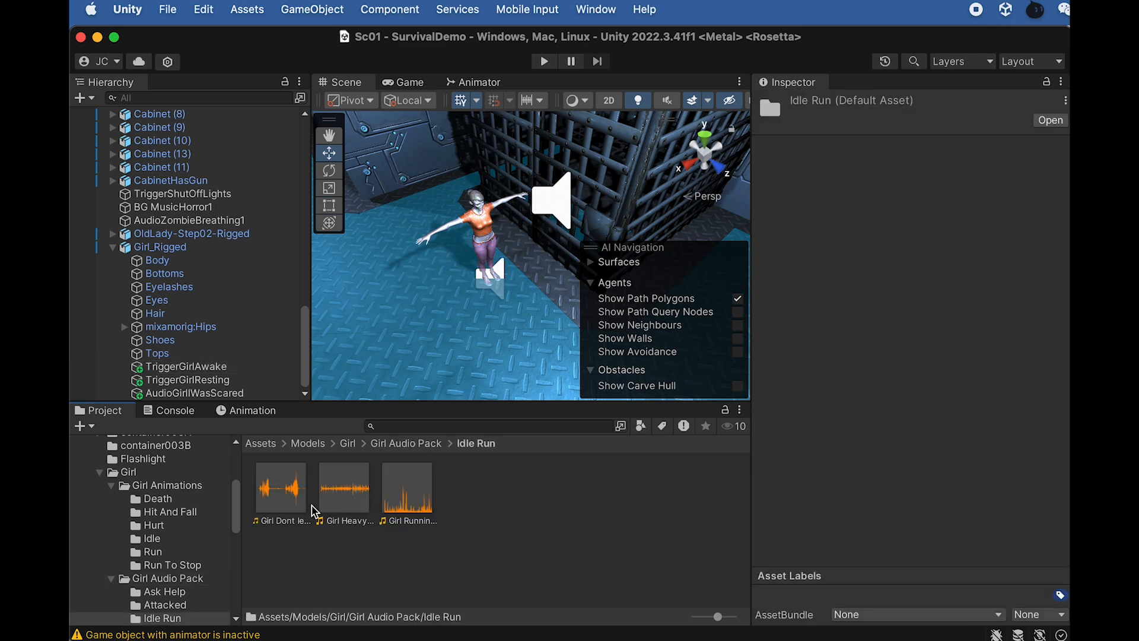
pyautogui.click(417, 510)
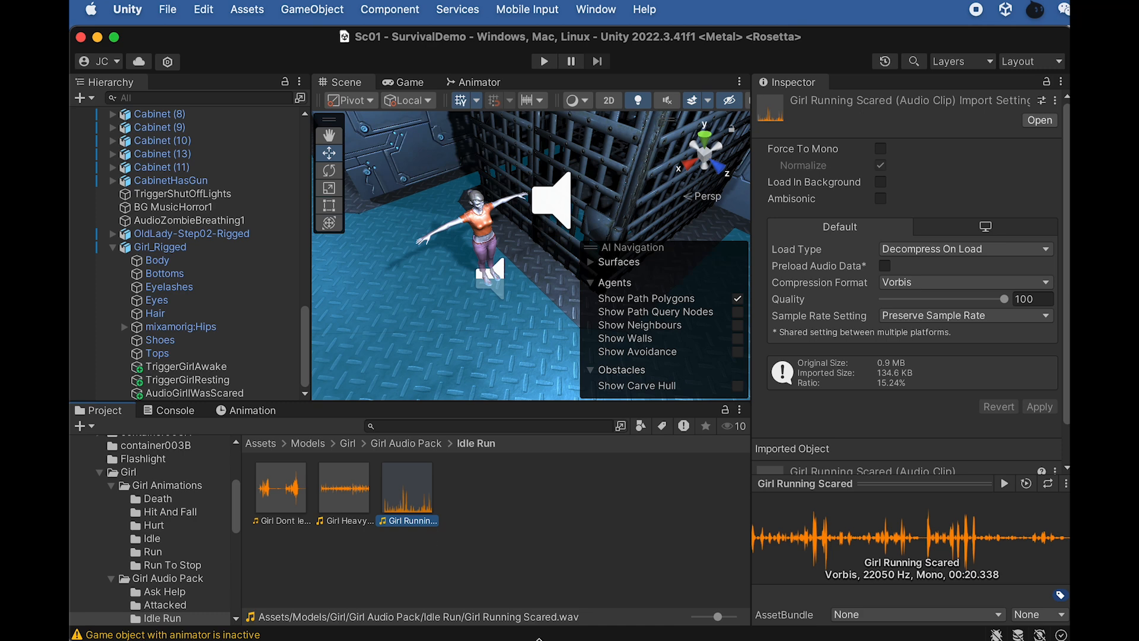
# Step: Duplicate AudioGirlIWasScared under Girl_Rigged and rename the copy AudioGirlRunning
pyautogui.click(186, 392)
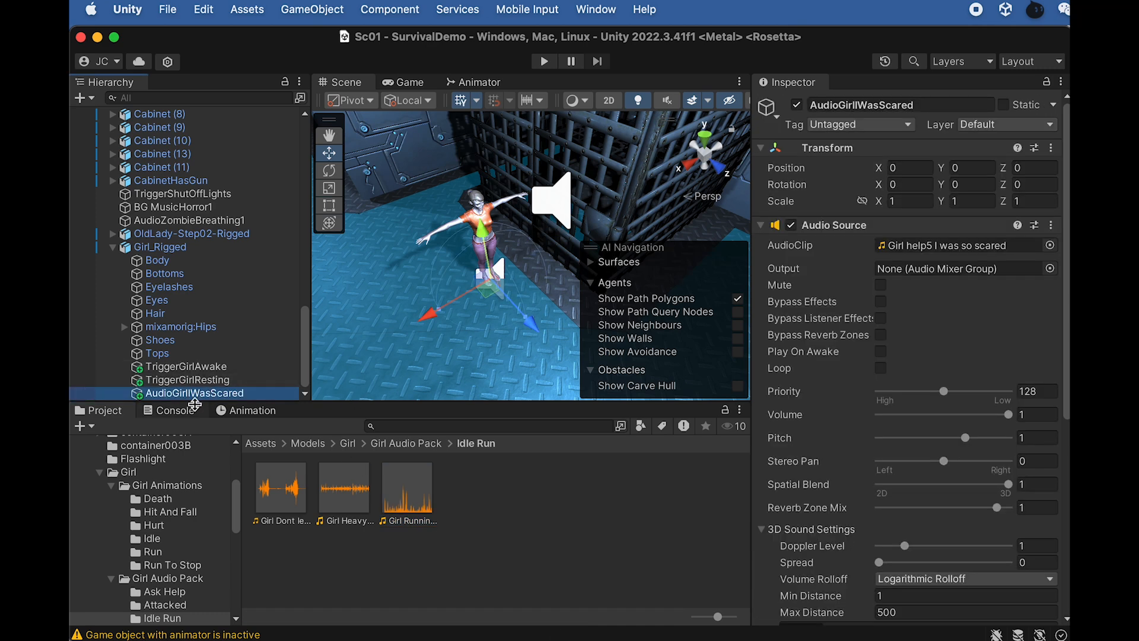
pyautogui.press('super+d')
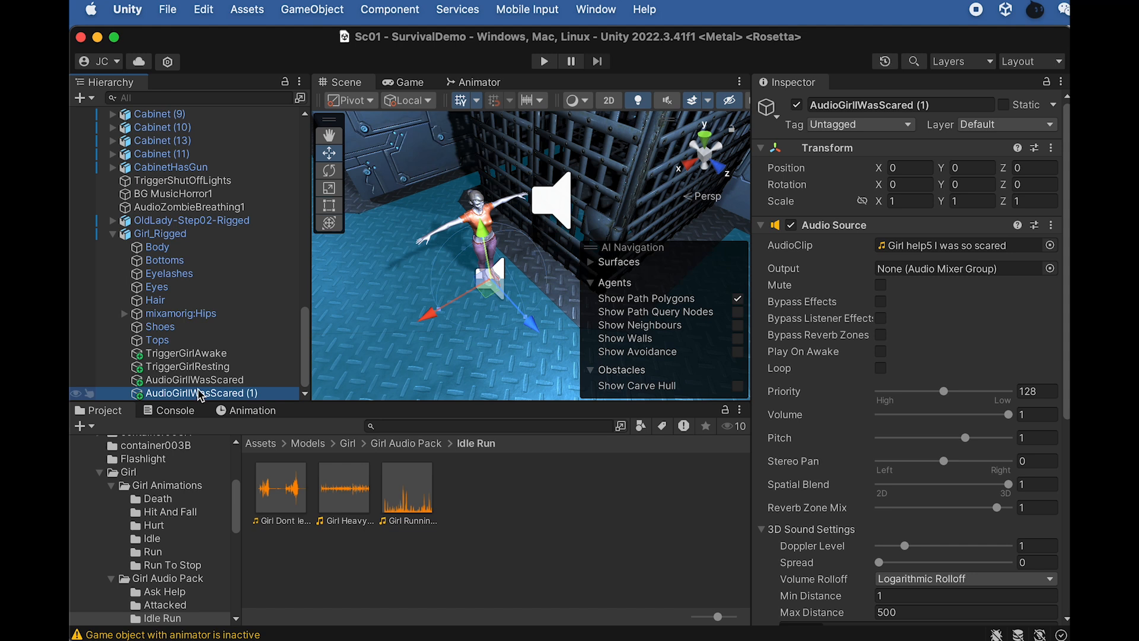
pyautogui.click(197, 390)
pyautogui.click(191, 392)
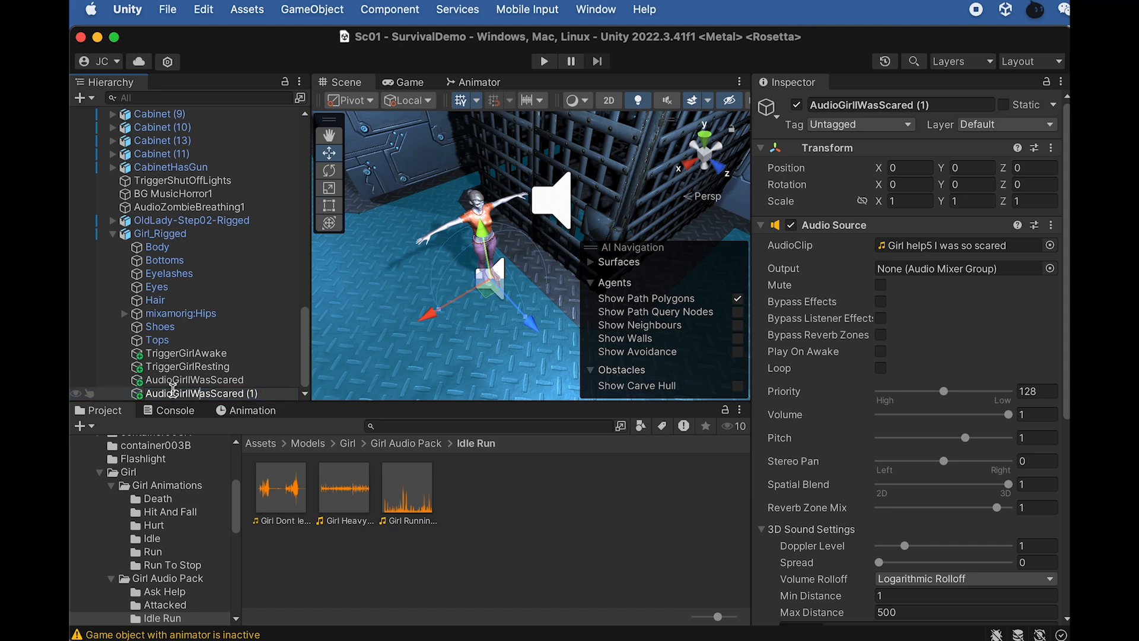
pyautogui.moveTo(173, 393); pyautogui.dragTo(342, 395)
pyautogui.write('GirlRunning')
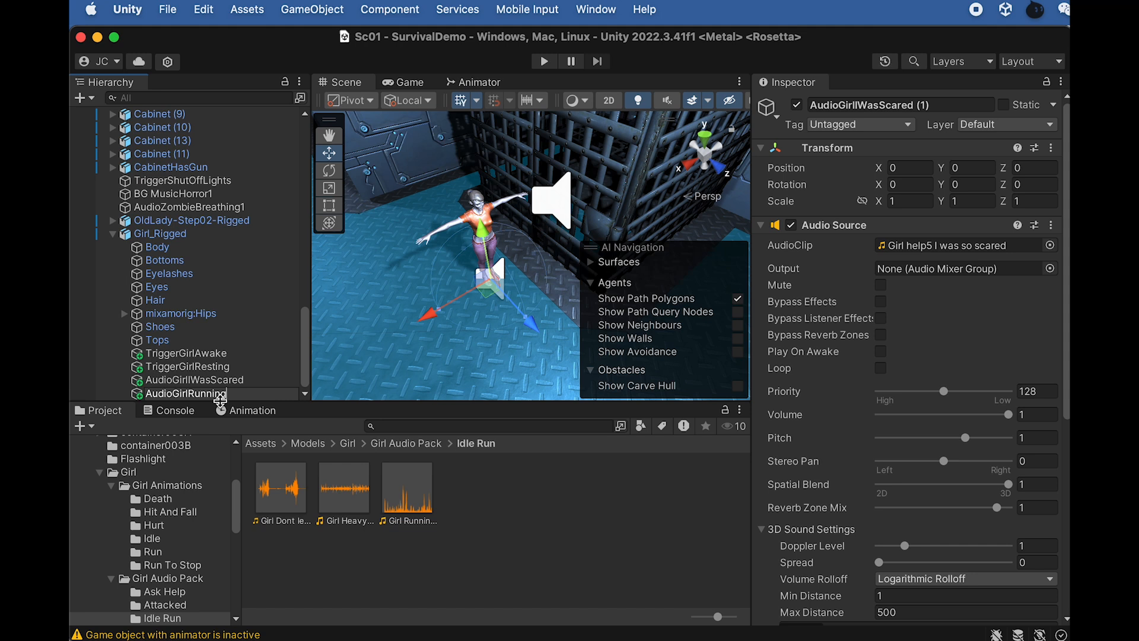
pyautogui.press('Return')
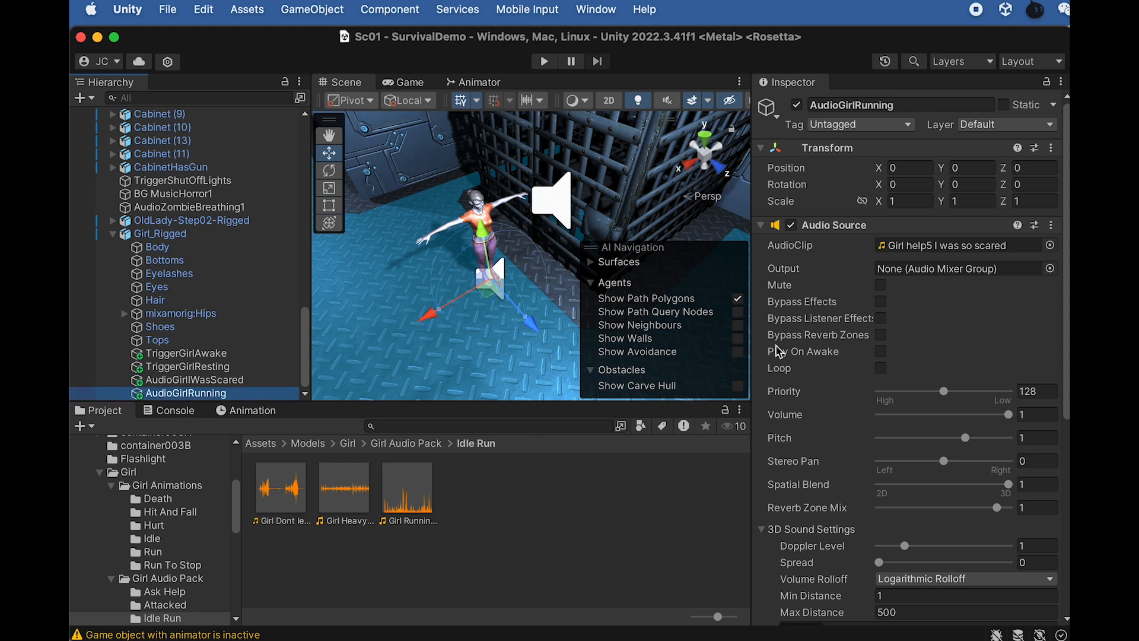
# Step: Set AudioGirlRunning's clip to Girl Running Scared and assign it as the running audio in TriggerGirlAwake's Girl Awake script
pyautogui.moveTo(416, 492); pyautogui.dragTo(910, 255)
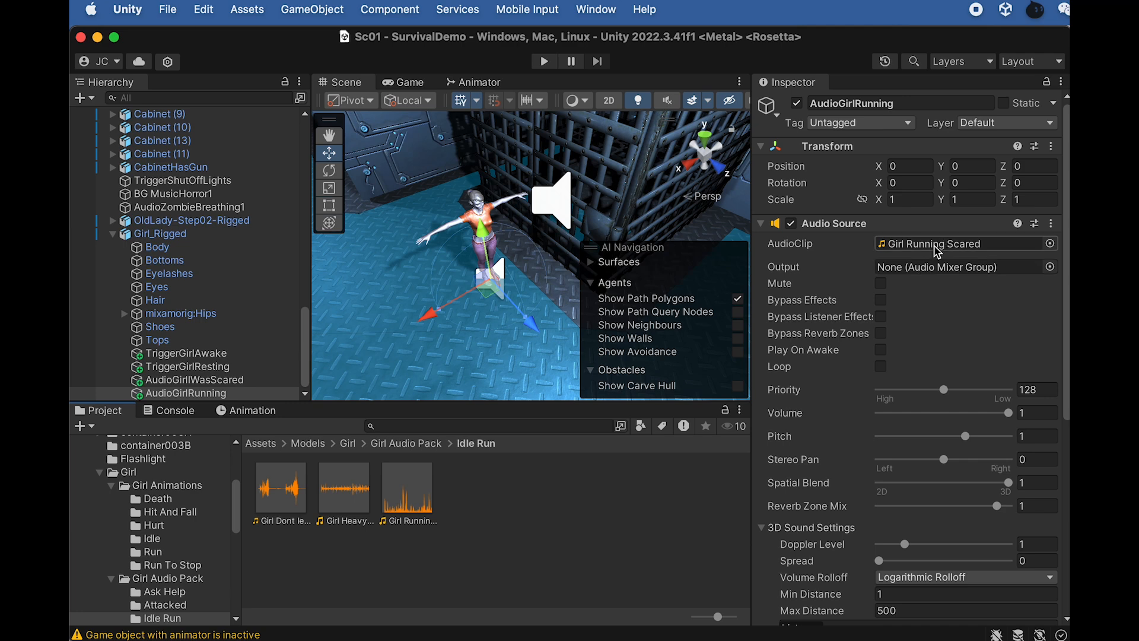
pyautogui.click(187, 354)
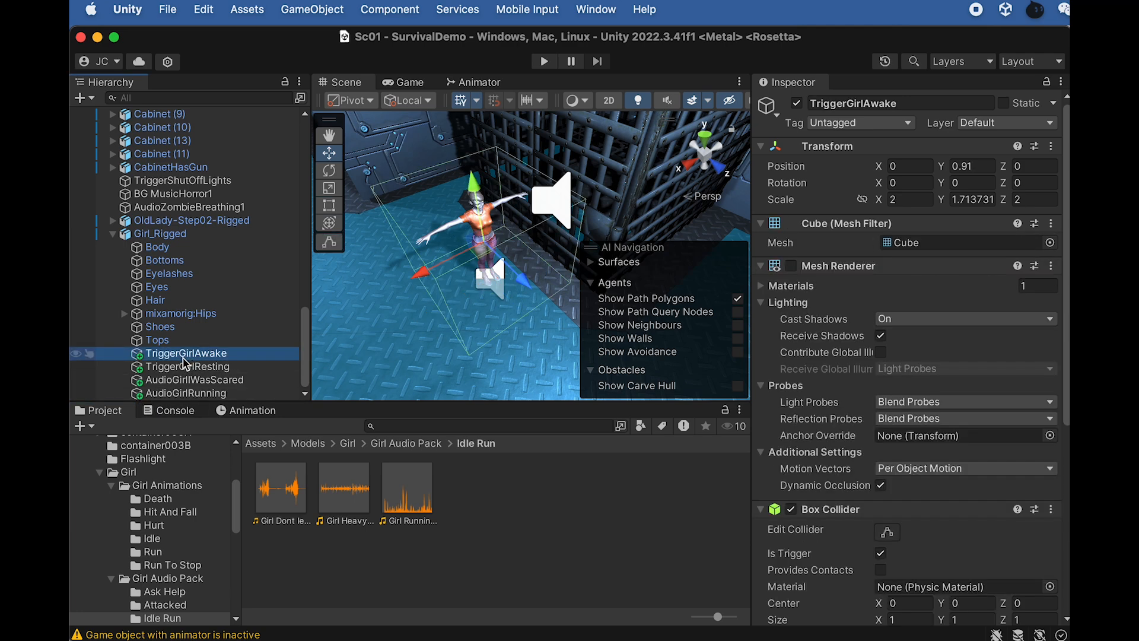
pyautogui.scroll(-5, 822, 457)
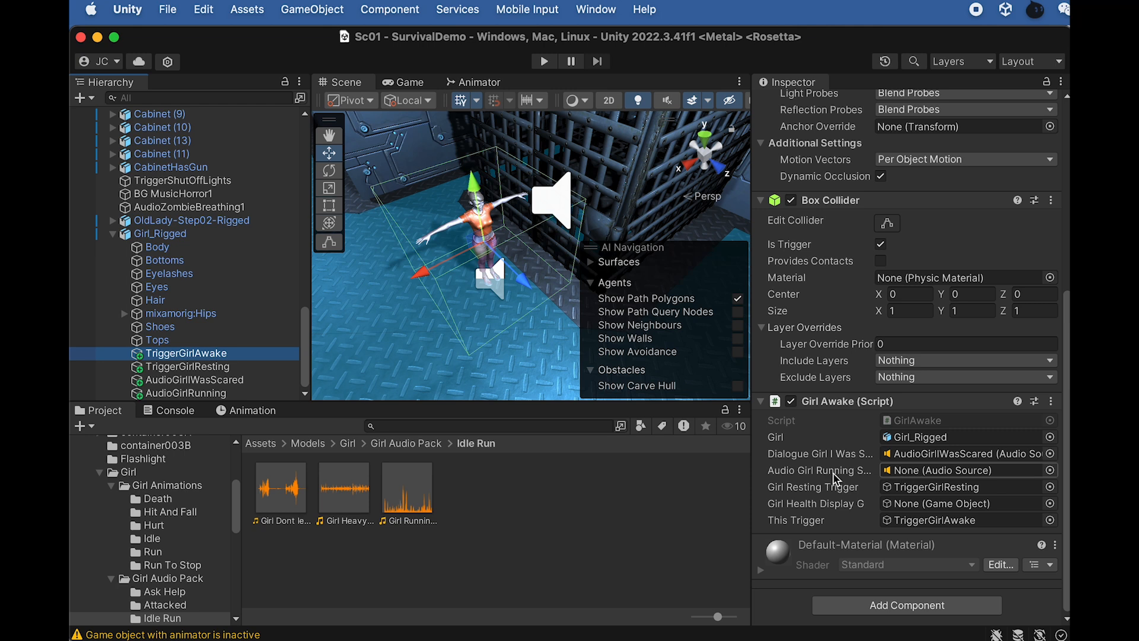
pyautogui.moveTo(240, 390); pyautogui.dragTo(910, 475)
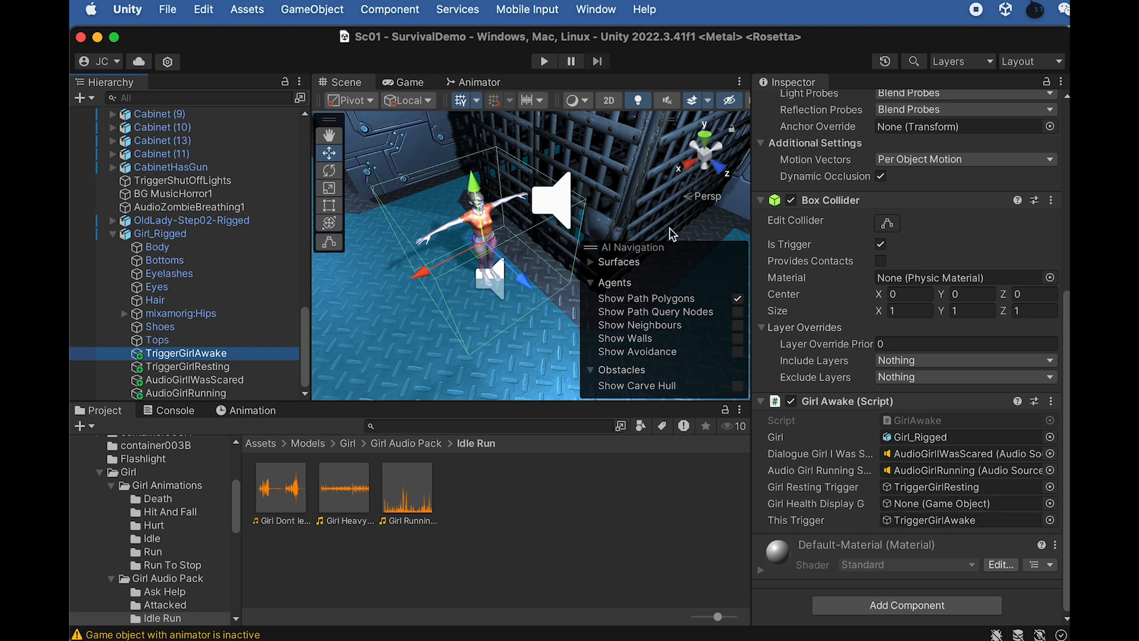
# Step: Duplicate the PlayerHealth and PlayerHealthPoint texts on the Canvas and move both copies to the left of the originals
pyautogui.click(406, 83)
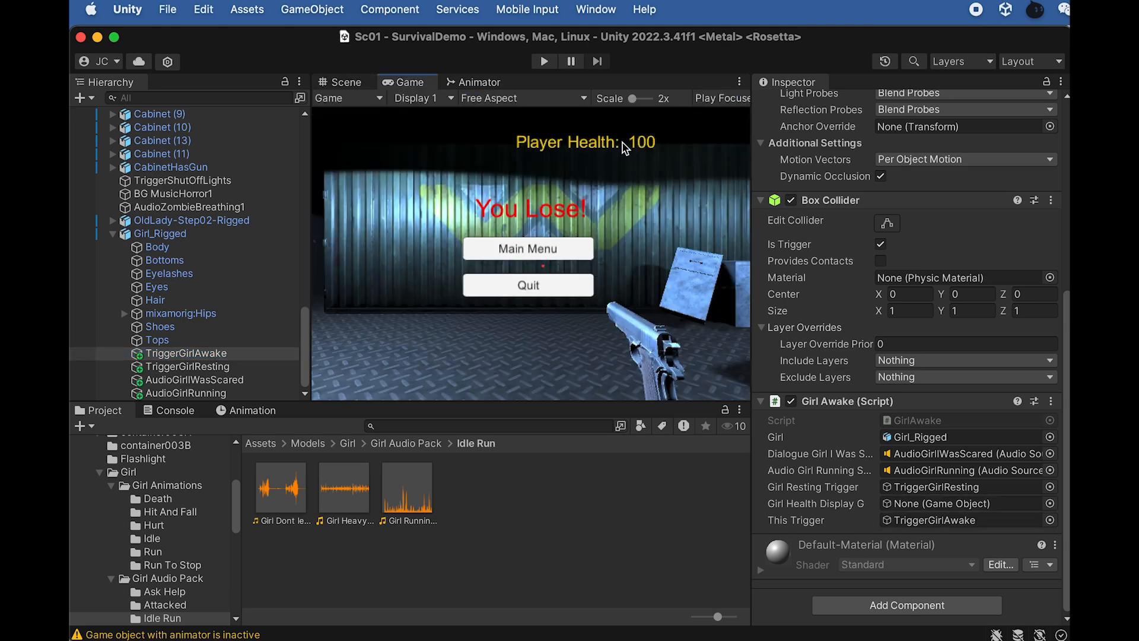
pyautogui.click(343, 84)
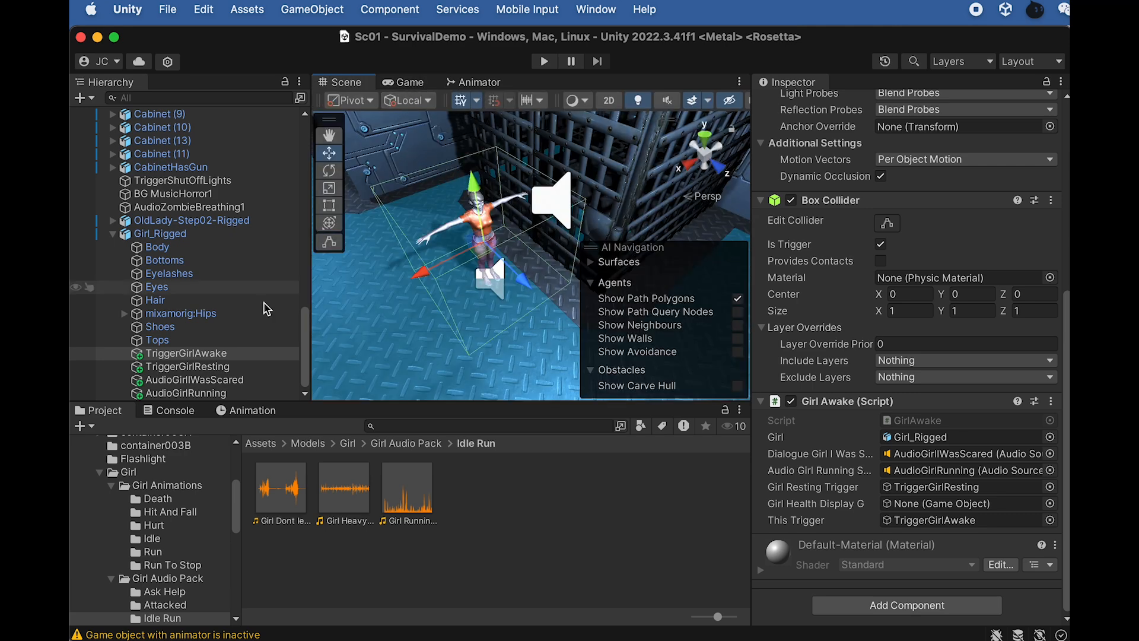
pyautogui.scroll(5, 191, 325)
pyautogui.scroll(10, 191, 326)
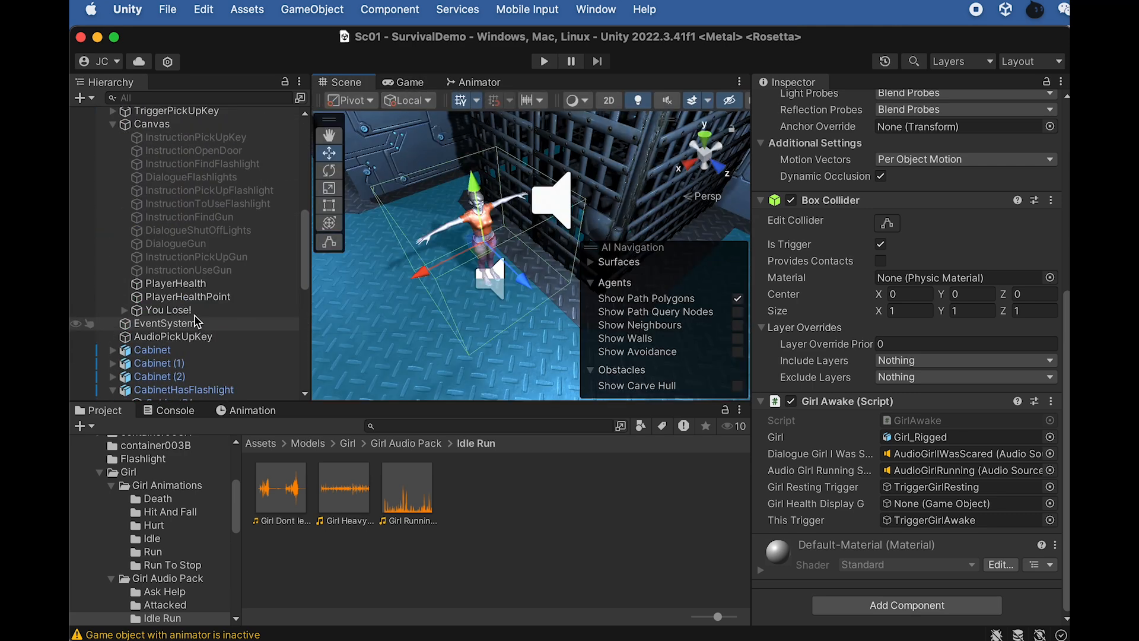
pyautogui.click(178, 285)
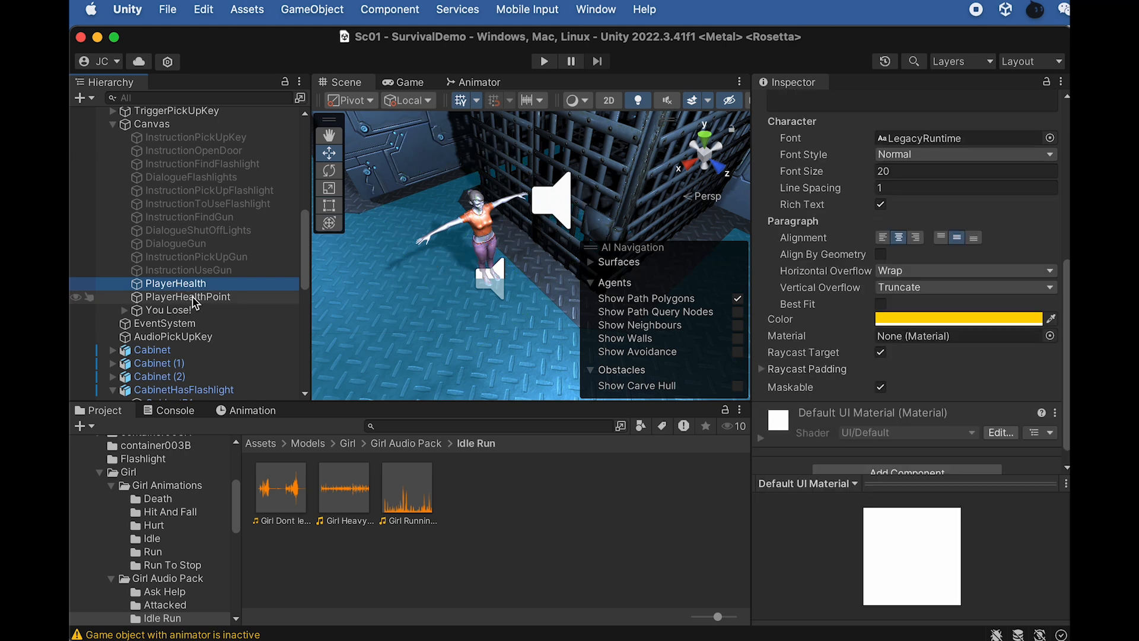
pyautogui.press('f')
pyautogui.keyDown('alt'); pyautogui.moveTo(487, 273); pyautogui.dragTo(551, 246); pyautogui.keyUp('alt')
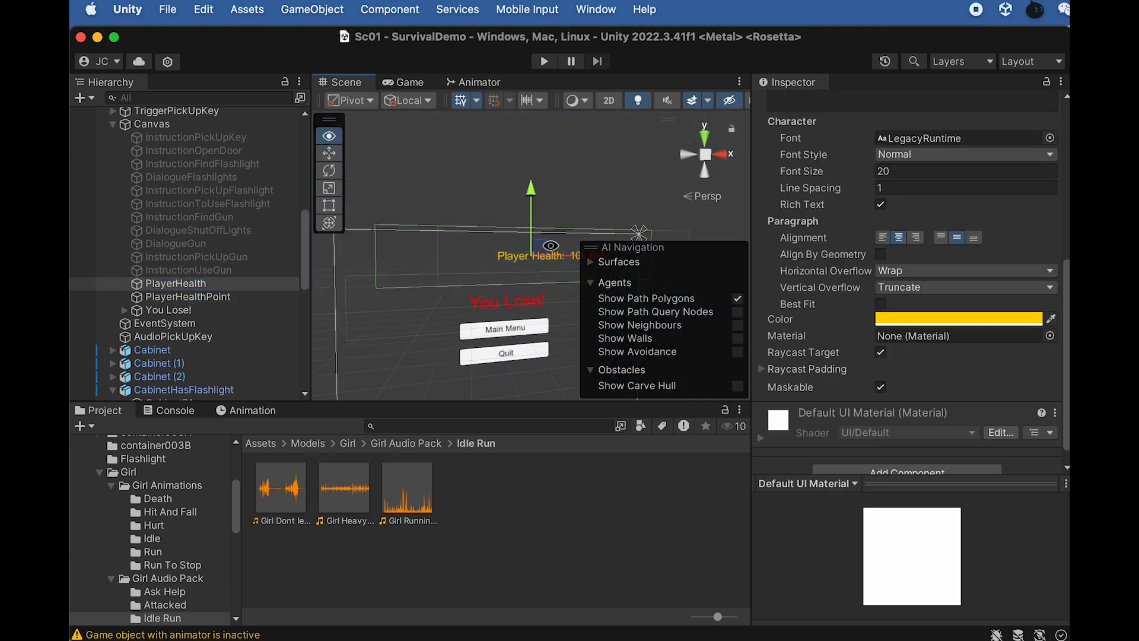
pyautogui.keyDown('shift'); pyautogui.click(187, 296); pyautogui.keyUp('shift')
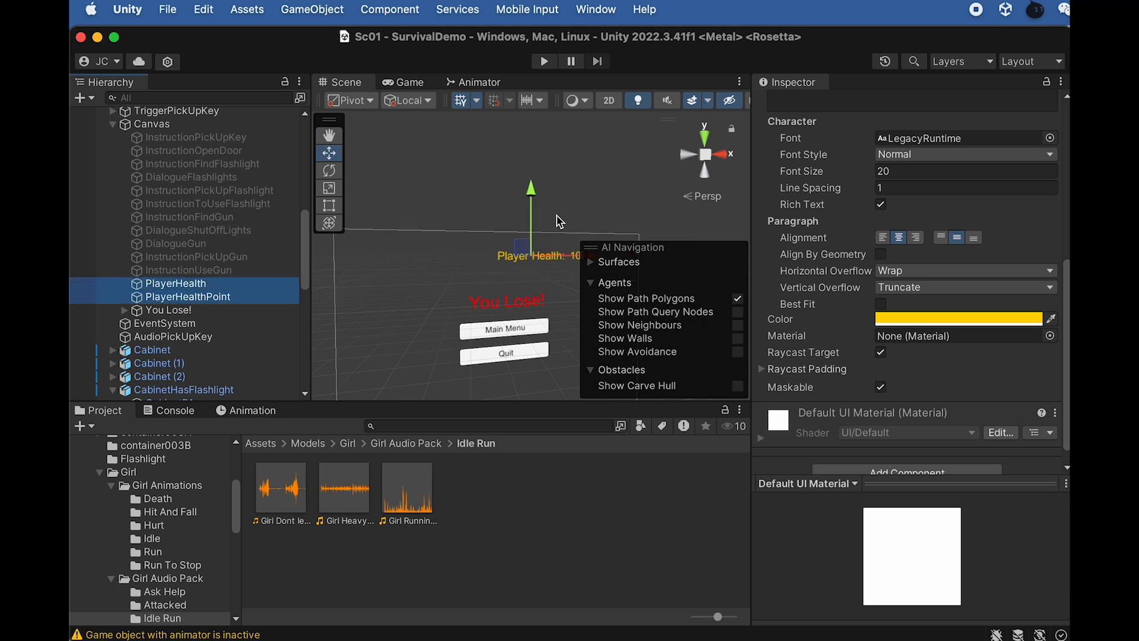
pyautogui.press('super+d')
pyautogui.moveTo(541, 232)
pyautogui.keyDown('alt'); pyautogui.mouseDown()
pyautogui.moveTo(553, 261)
pyautogui.moveTo(539, 287)
pyautogui.moveTo(552, 274)
pyautogui.moveTo(469, 258)
pyautogui.mouseUp(); pyautogui.keyUp('alt')
pyautogui.moveTo(199, 297); pyautogui.dragTo(193, 323)
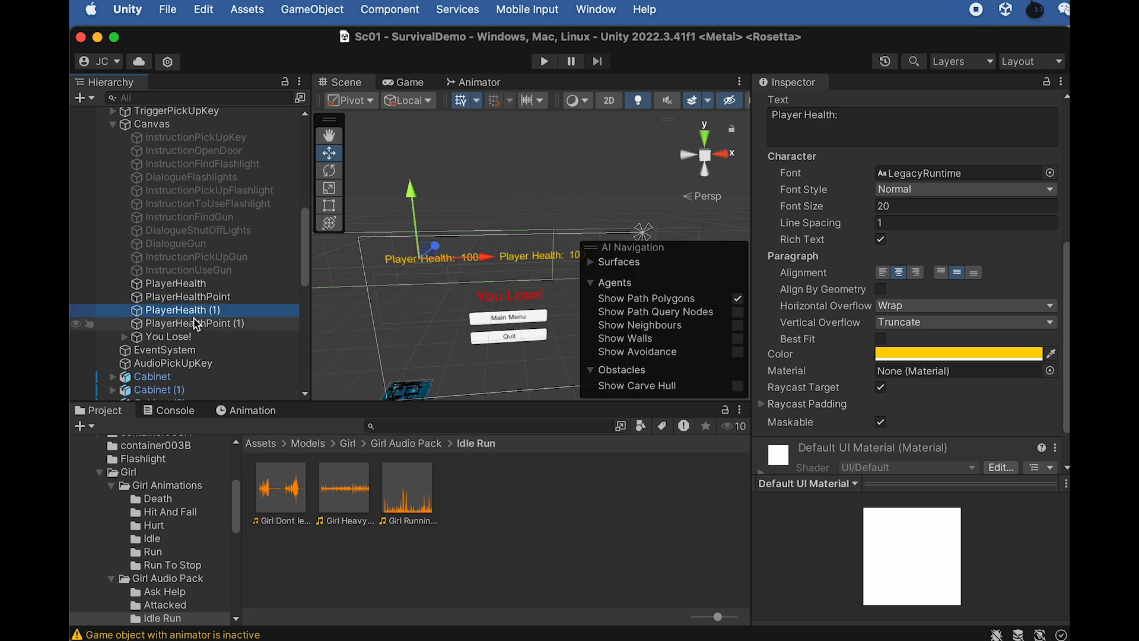
# Step: Rename the duplicated PlayerHealth object as GirlHealth
pyautogui.click(196, 310)
pyautogui.doubleClick(213, 311)
pyautogui.press('BackSpace')
pyautogui.press('BackSpace')
pyautogui.press('BackSpace')
pyautogui.press('BackSpace')
pyautogui.press('BackSpace')
pyautogui.press('BackSpace')
pyautogui.press('BackSpace')
pyautogui.press('BackSpace')
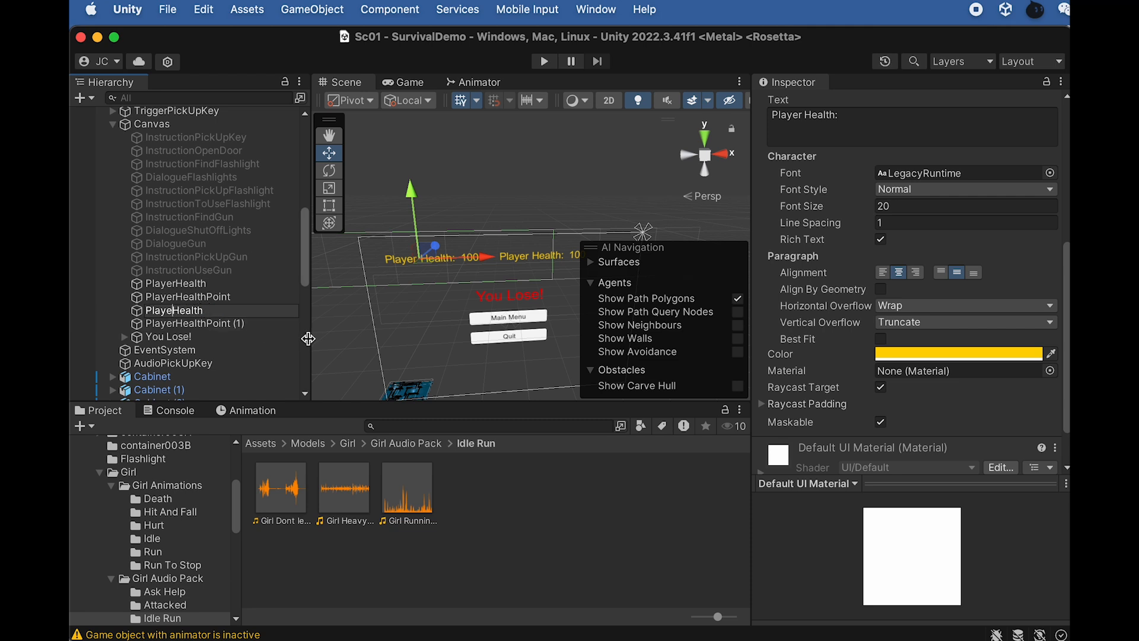
pyautogui.write('Girl')
pyautogui.press('Return')
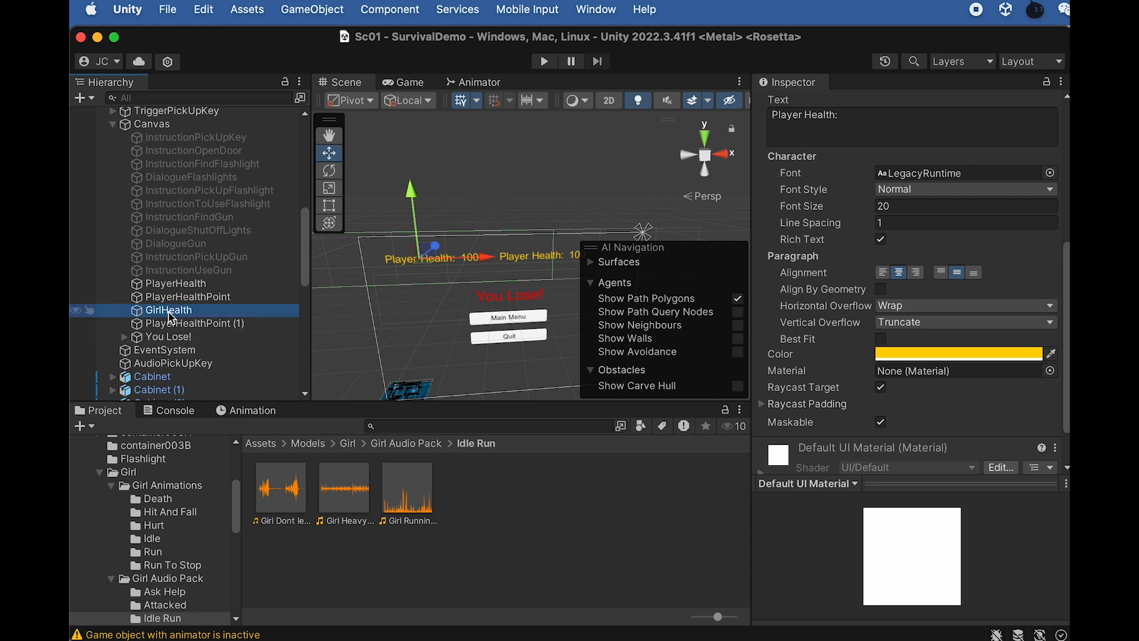
# Step: Change GirlHealth's displayed text to "Girl Health:"
pyautogui.scroll(5, 822, 261)
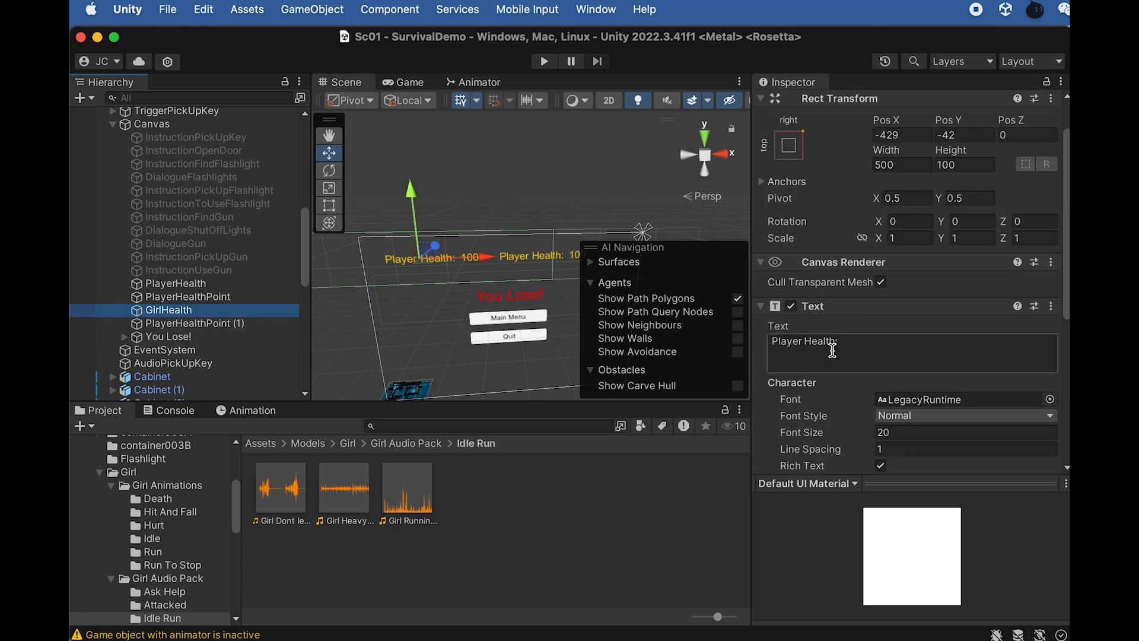
pyautogui.doubleClick(798, 341)
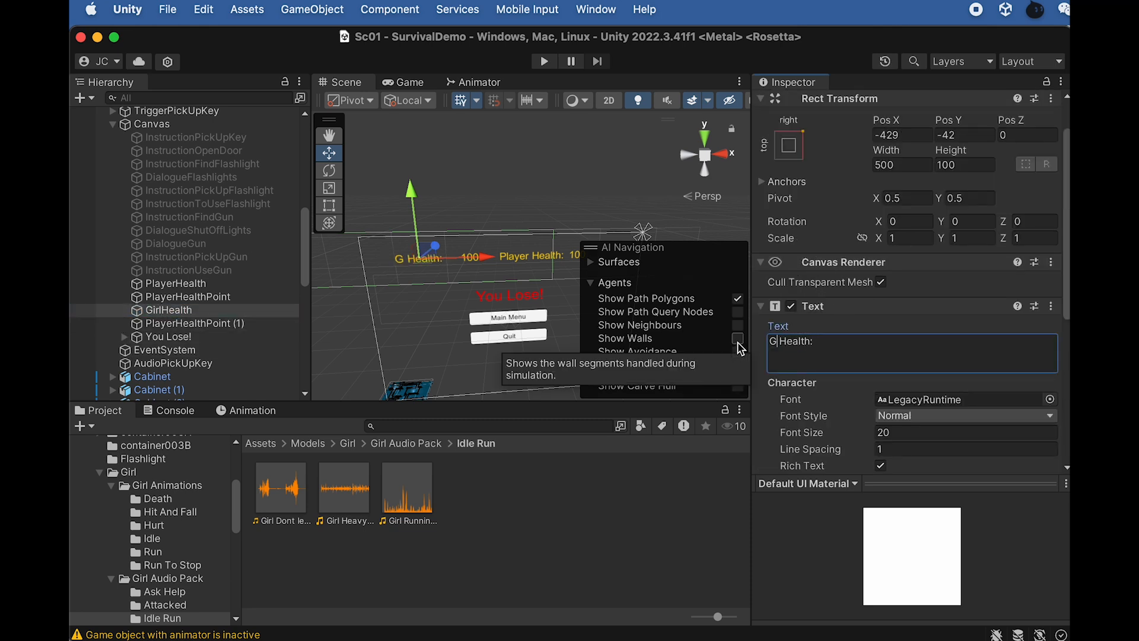
pyautogui.write('Girl')
pyautogui.click(895, 345)
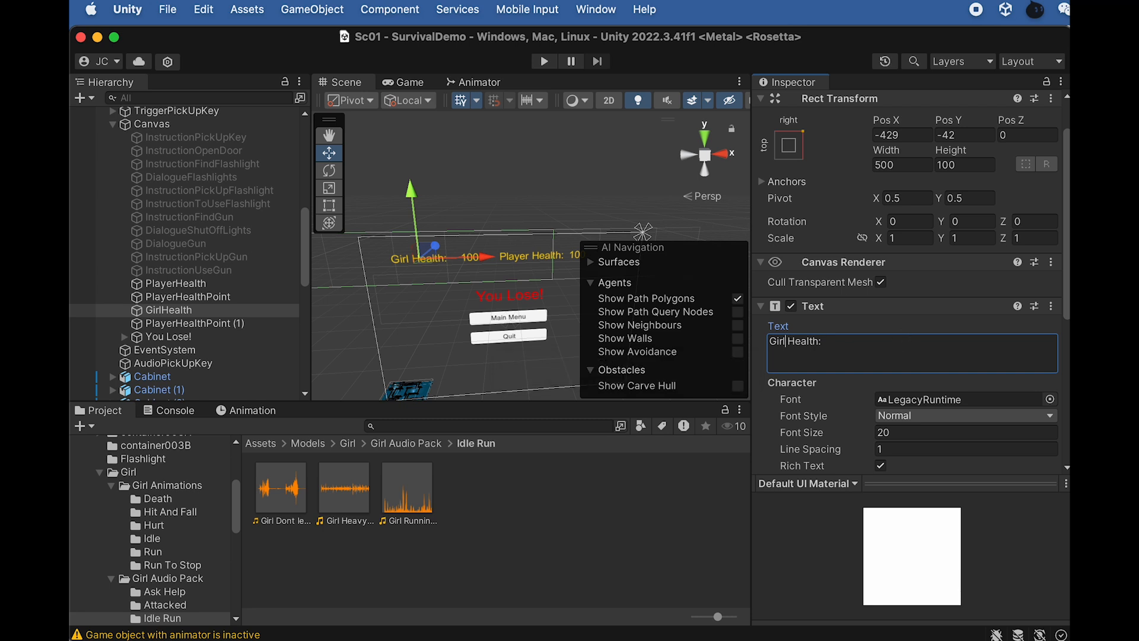
# Step: Rename the duplicated PlayerHealthPoint object as GirlHealthPoint
pyautogui.click(236, 325)
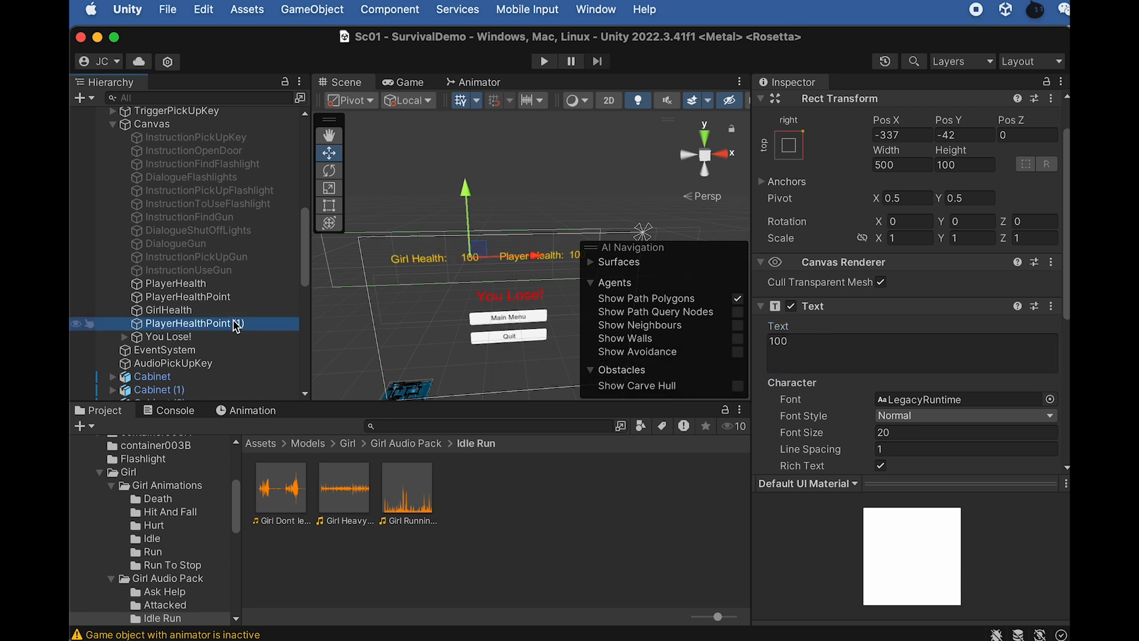
pyautogui.click(236, 324)
pyautogui.press('Right')
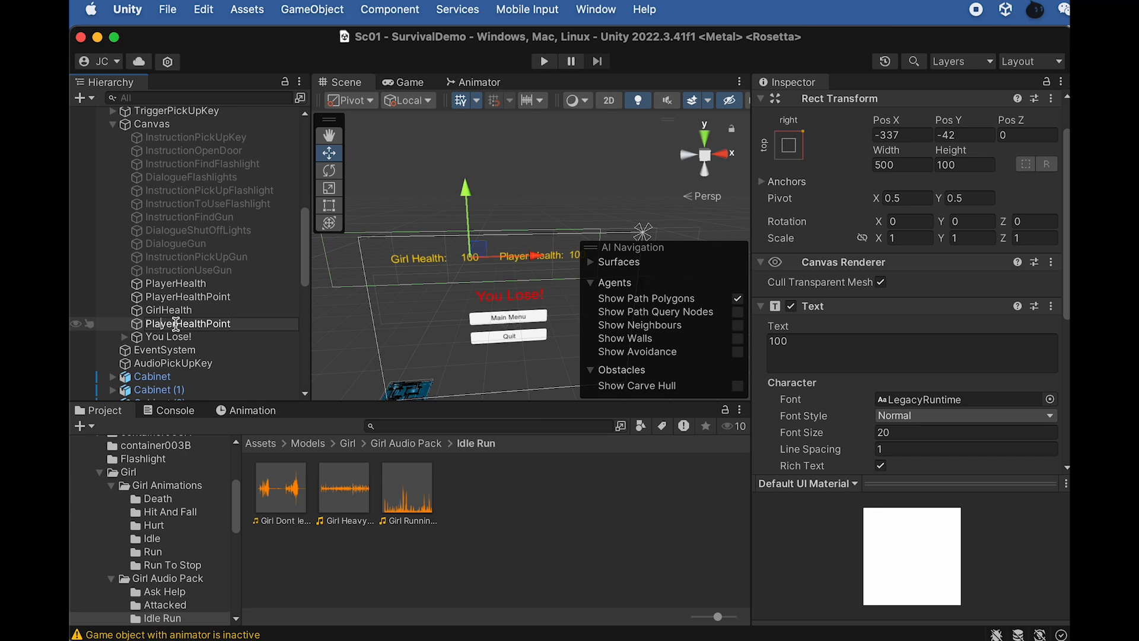
pyautogui.press('BackSpace')
pyautogui.press('BackSpace')
pyautogui.press('BackSpace')
pyautogui.press('BackSpace')
pyautogui.press('BackSpace')
pyautogui.press('BackSpace')
pyautogui.write('Girl')
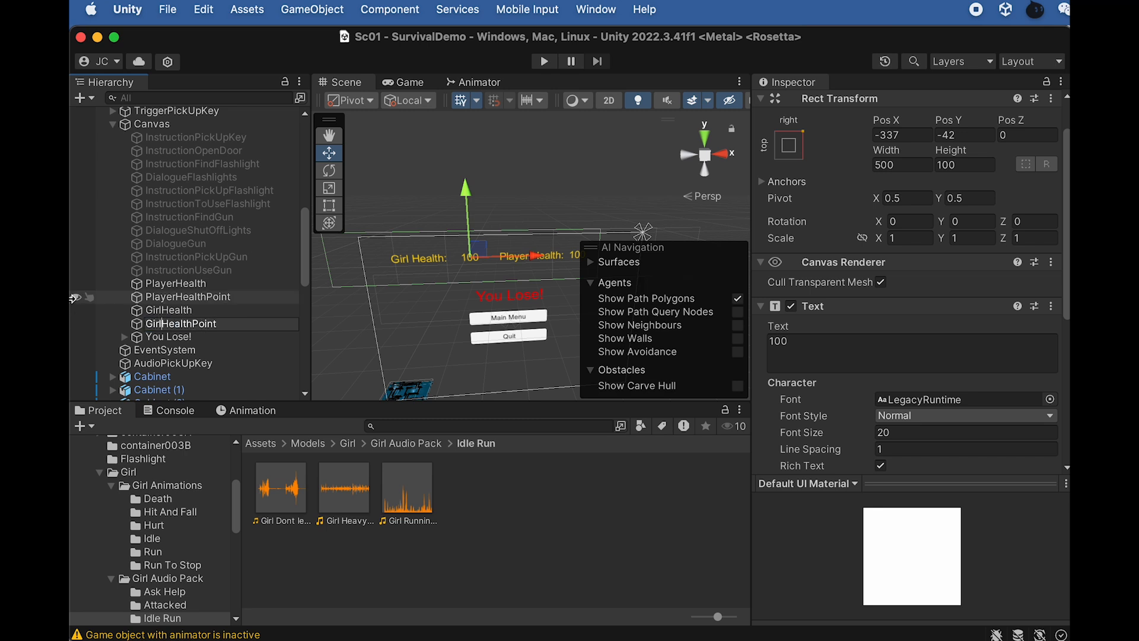
pyautogui.click(184, 312)
pyautogui.click(184, 319)
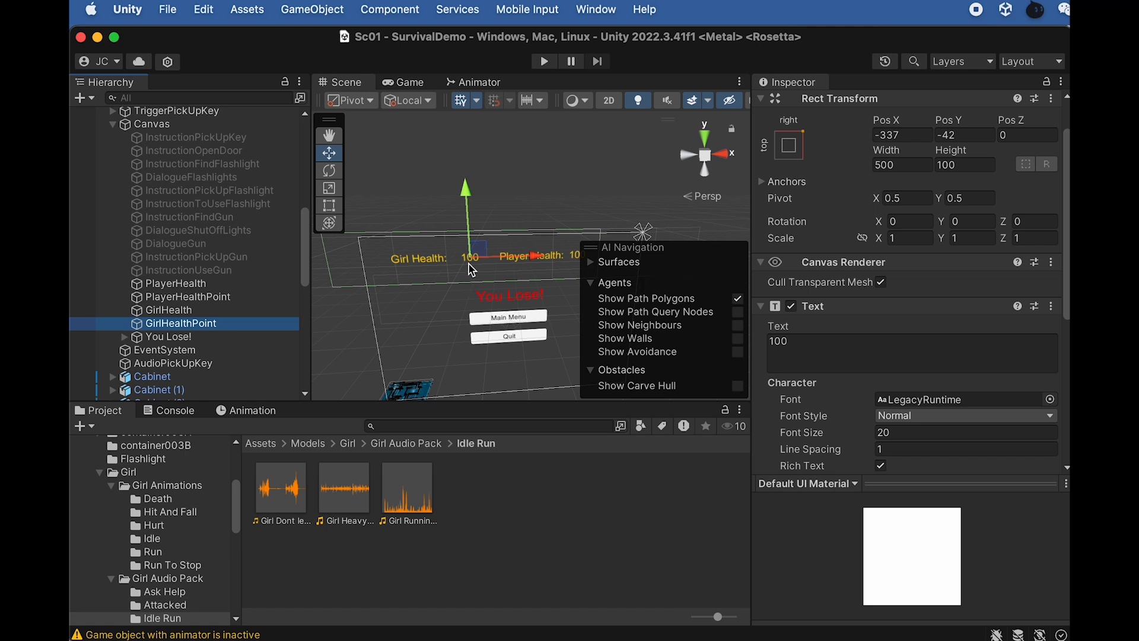
# Step: Anchor both GirlHealth and GirlHealthPoint to the Canvas's top-left corner with the anchor presets
pyautogui.click(169, 311)
pyautogui.scroll(-4, 412, 234)
pyautogui.scroll(3, 412, 235)
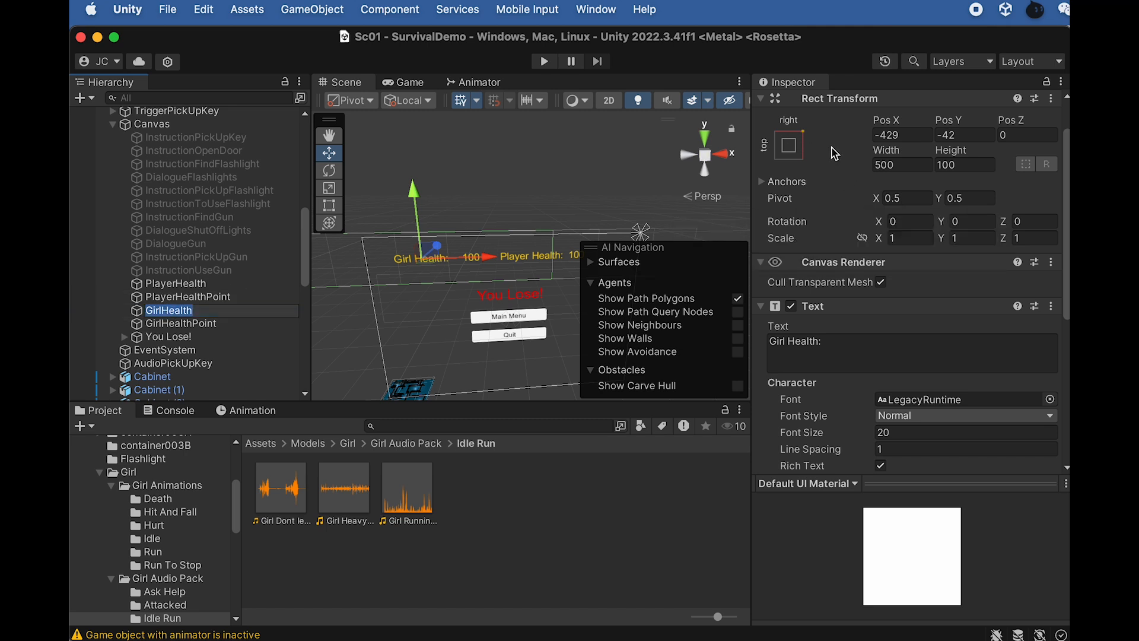
pyautogui.click(801, 147)
pyautogui.click(853, 277)
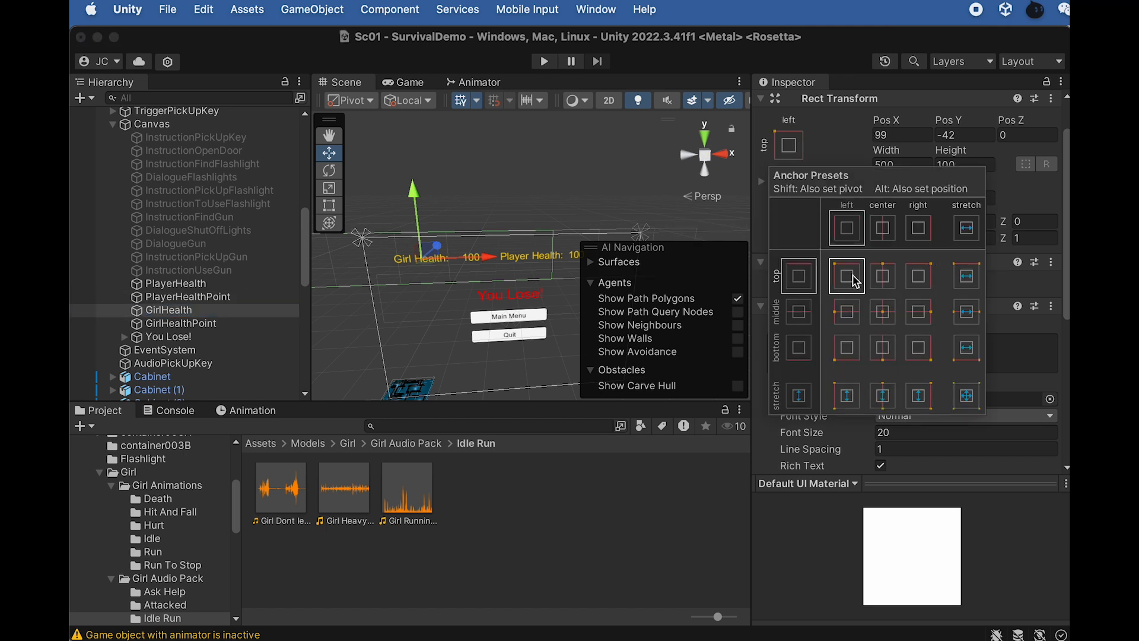
pyautogui.click(204, 324)
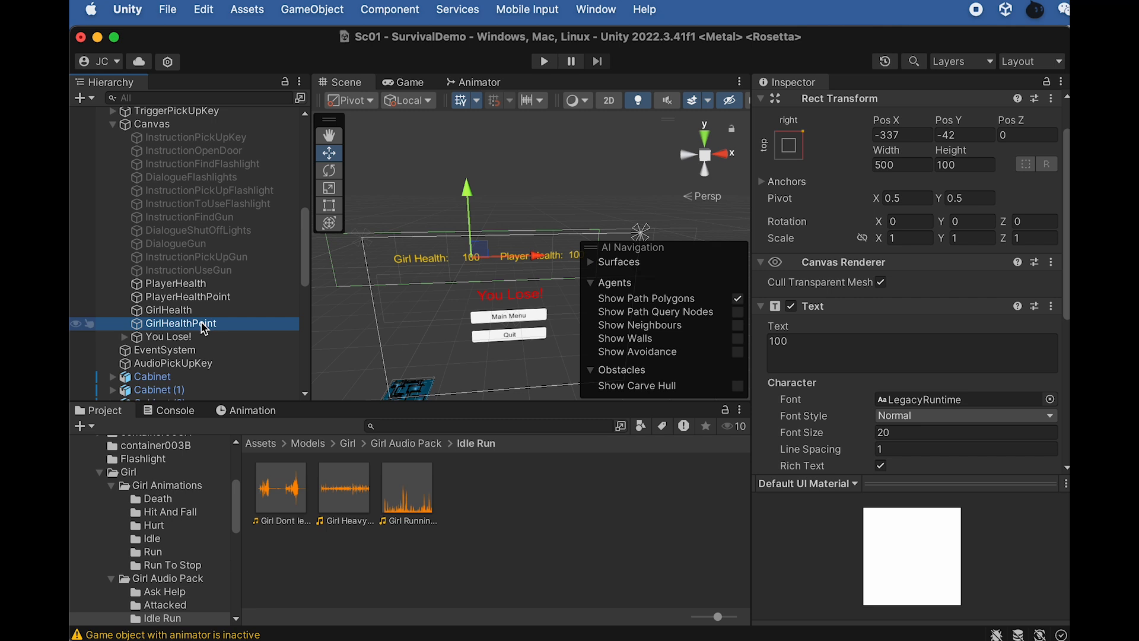
pyautogui.click(798, 148)
pyautogui.click(847, 276)
pyautogui.click(192, 311)
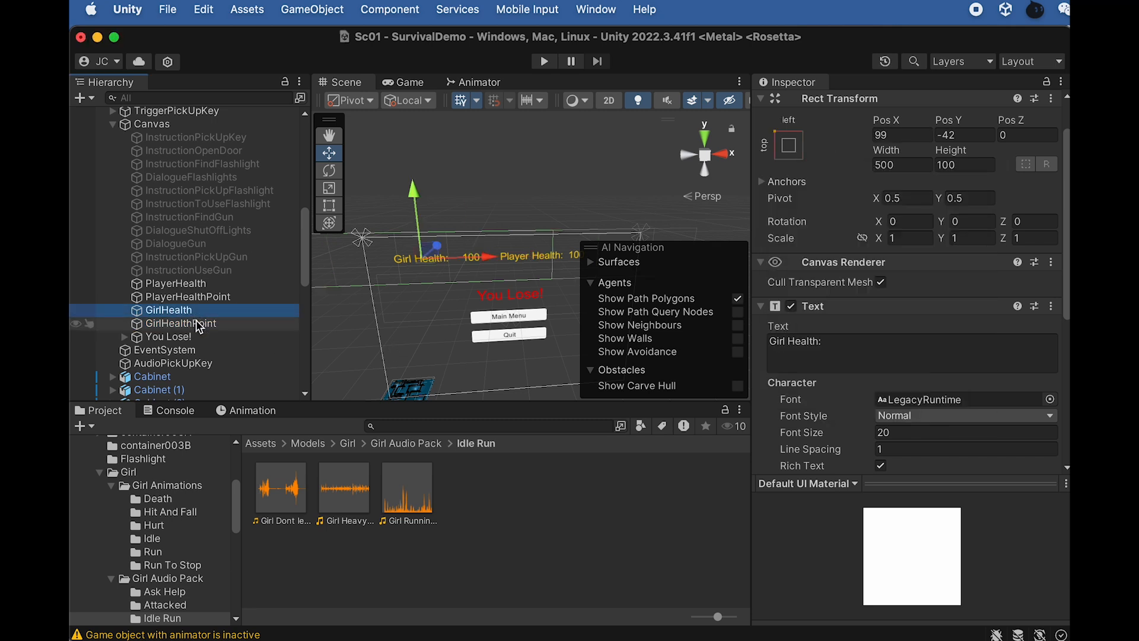
# Step: Move GirlHealthPoint closer to the "Girl Health:" label, to a Pos X of about 172
pyautogui.click(199, 324)
pyautogui.moveTo(538, 268); pyautogui.dragTo(525, 267)
pyautogui.scroll(1, 457, 261)
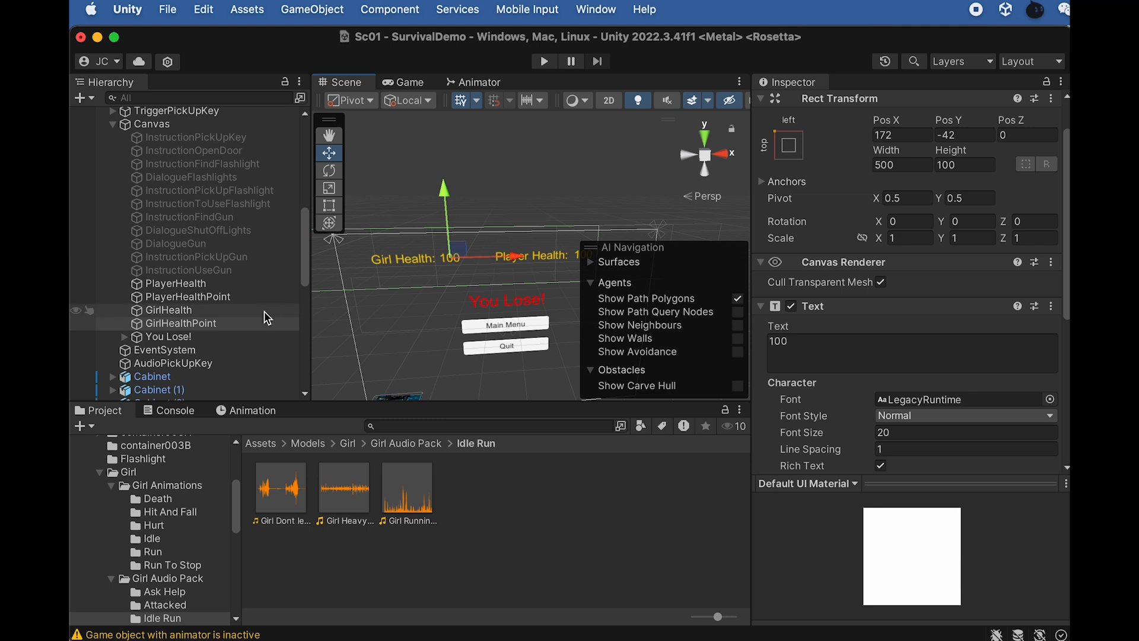
# Step: Duplicate GirlHealth under the Canvas and name the copy GirlHealthG
pyautogui.scroll(-5, 178, 317)
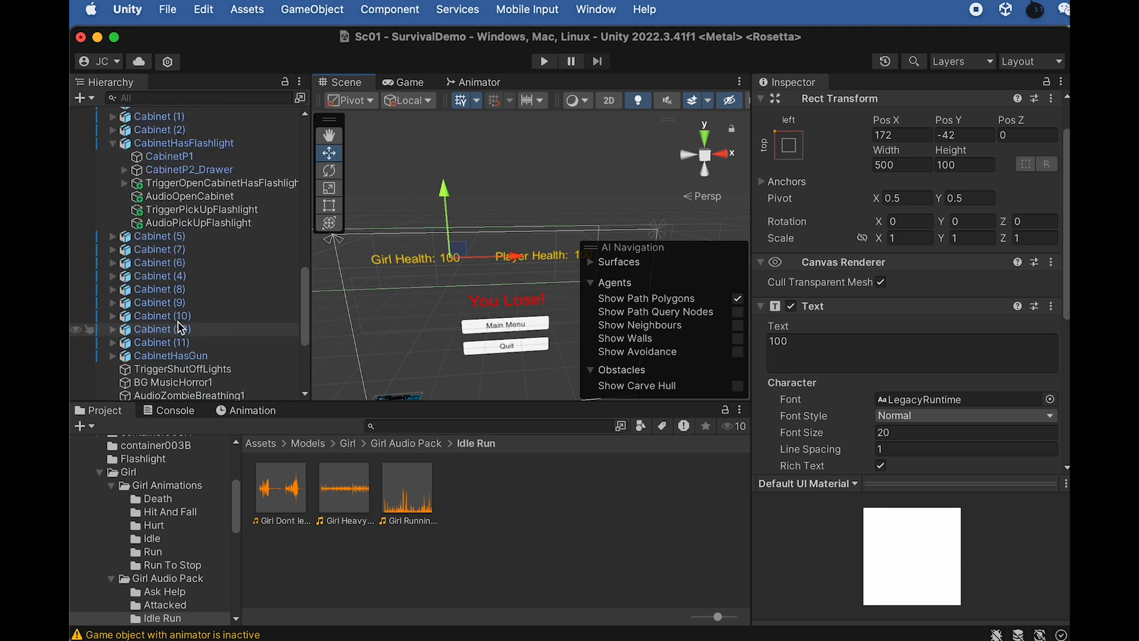
pyautogui.scroll(1, 185, 273)
pyautogui.click(185, 209)
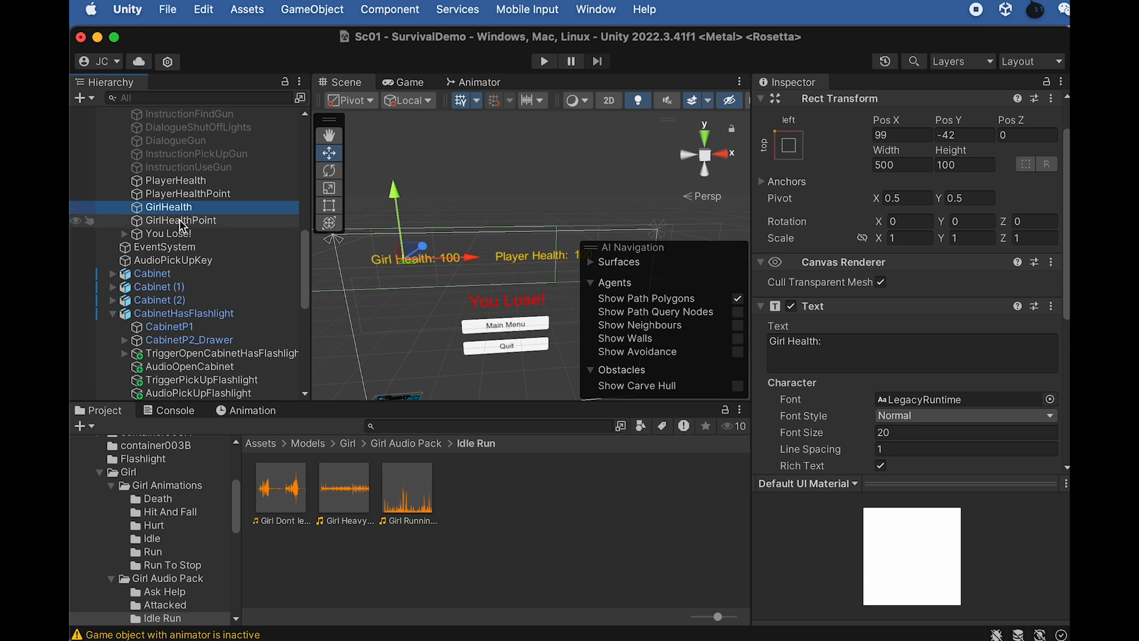
pyautogui.press('super+d')
pyautogui.press('Return')
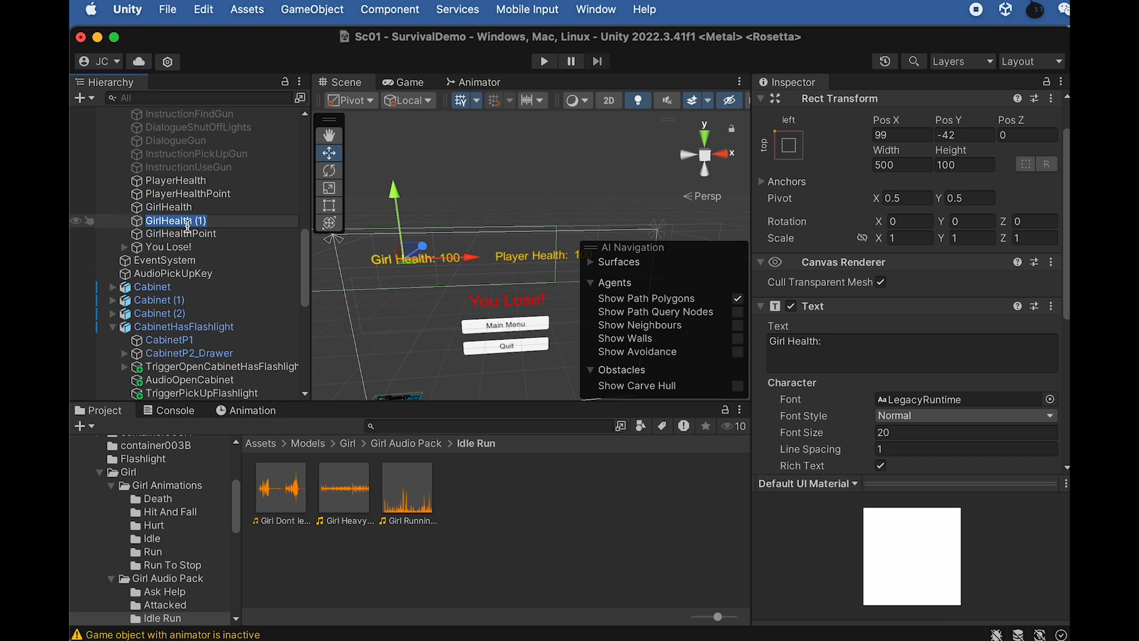
pyautogui.press('Right')
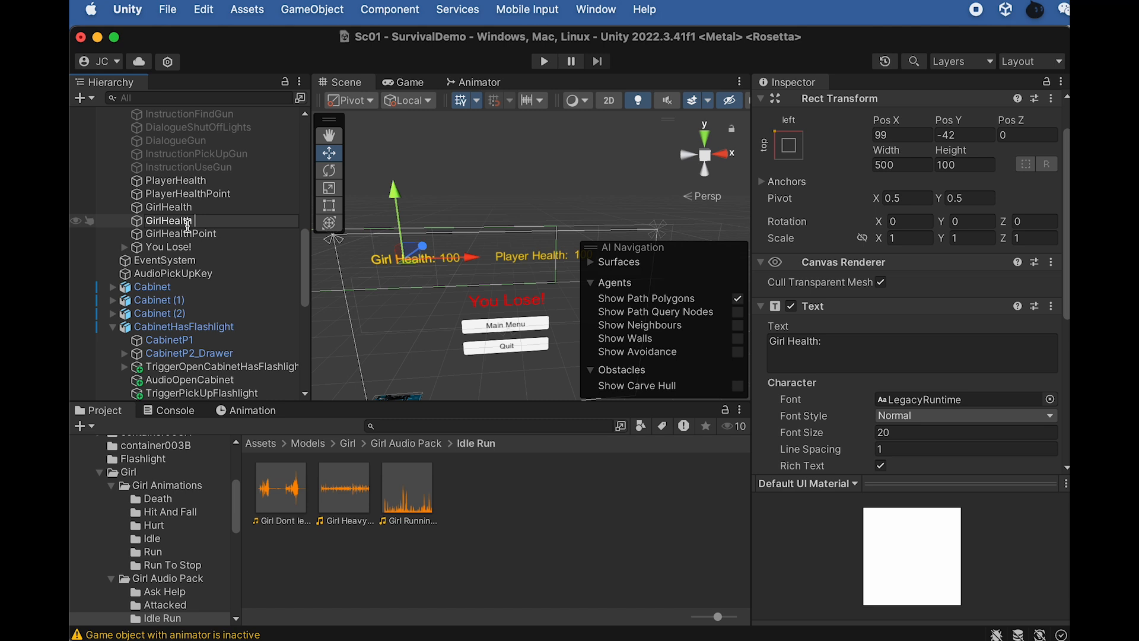
# Step: Nest GirlHealth and GirlHealthPoint under GirlHealthG as its children
pyautogui.click(178, 207)
pyautogui.keyDown('super'); pyautogui.click(198, 235); pyautogui.keyUp('super')
pyautogui.moveTo(199, 238)
pyautogui.mouseDown()
pyautogui.moveTo(182, 221)
pyautogui.moveTo(190, 217)
pyautogui.mouseUp()
# Step: Toggle GirlHealthG's active state off and on to check how it affects the girl's health display
pyautogui.click(185, 208)
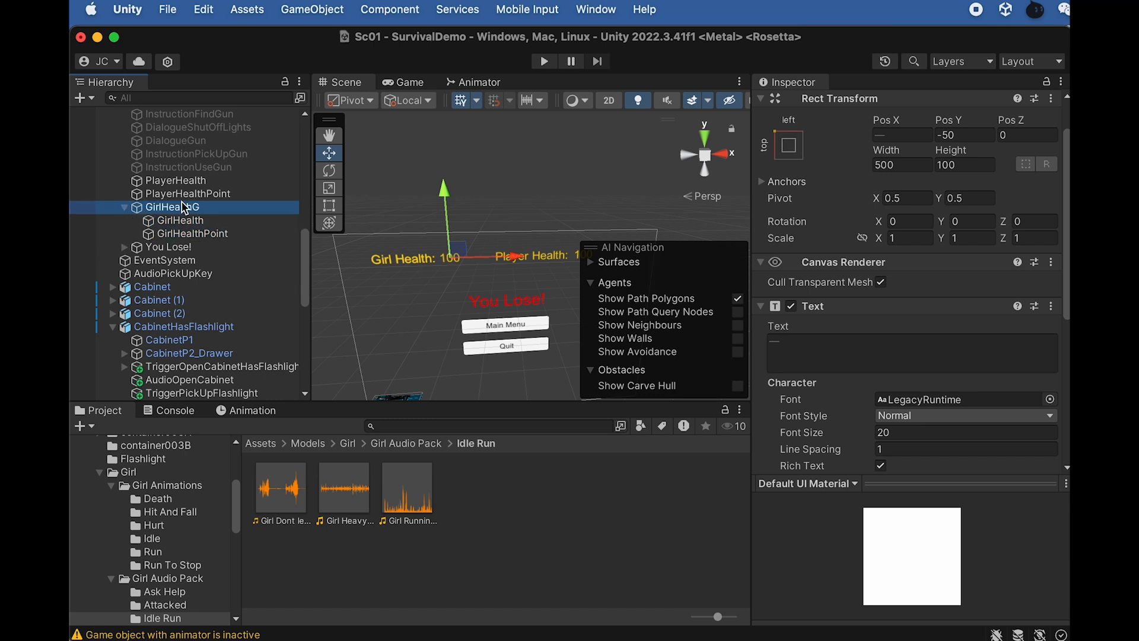
pyautogui.scroll(2, 823, 141)
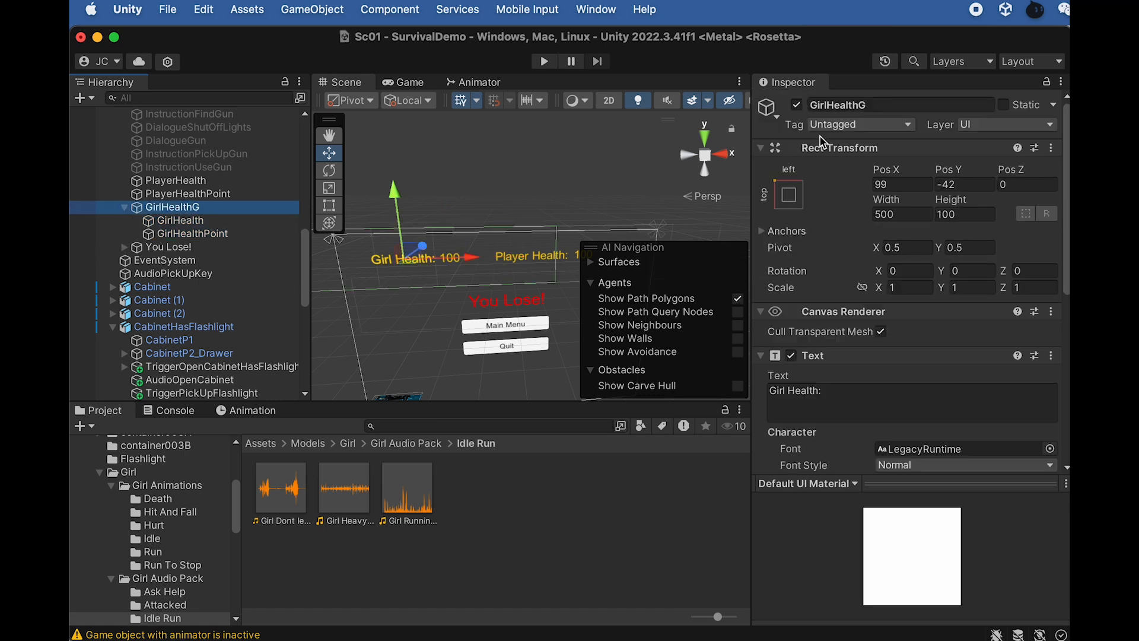
pyautogui.click(798, 108)
pyautogui.click(798, 108)
pyautogui.doubleClick(798, 108)
# Step: Assign GirlHealthG to the Girl Health Display G field of TriggerGirlAwake's Girl Awake script
pyautogui.scroll(-10, 172, 338)
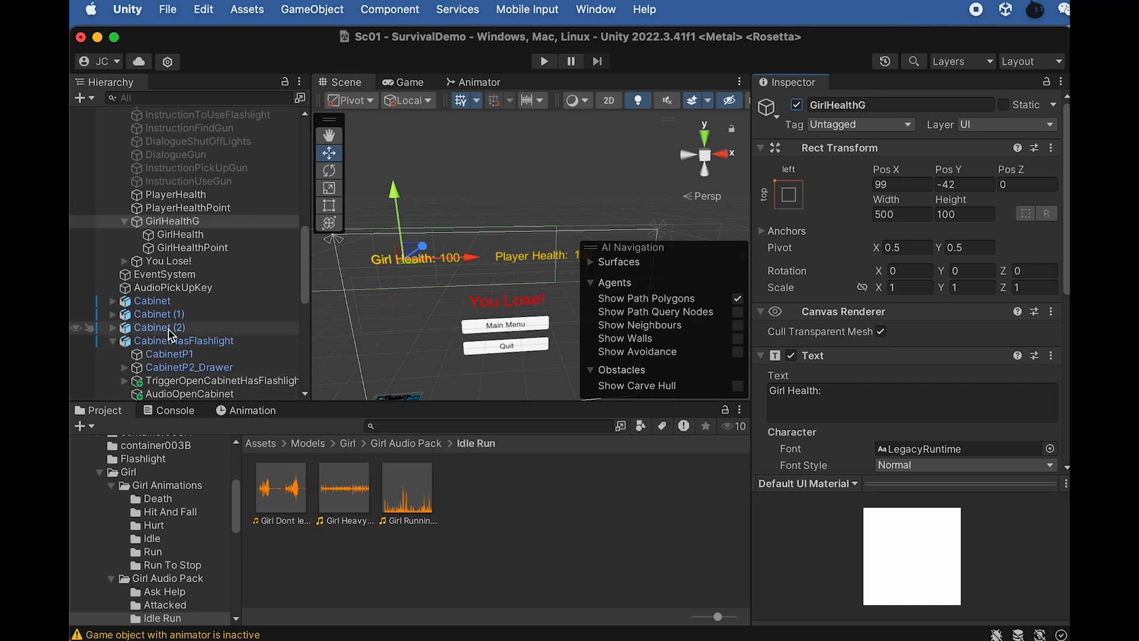
pyautogui.click(190, 354)
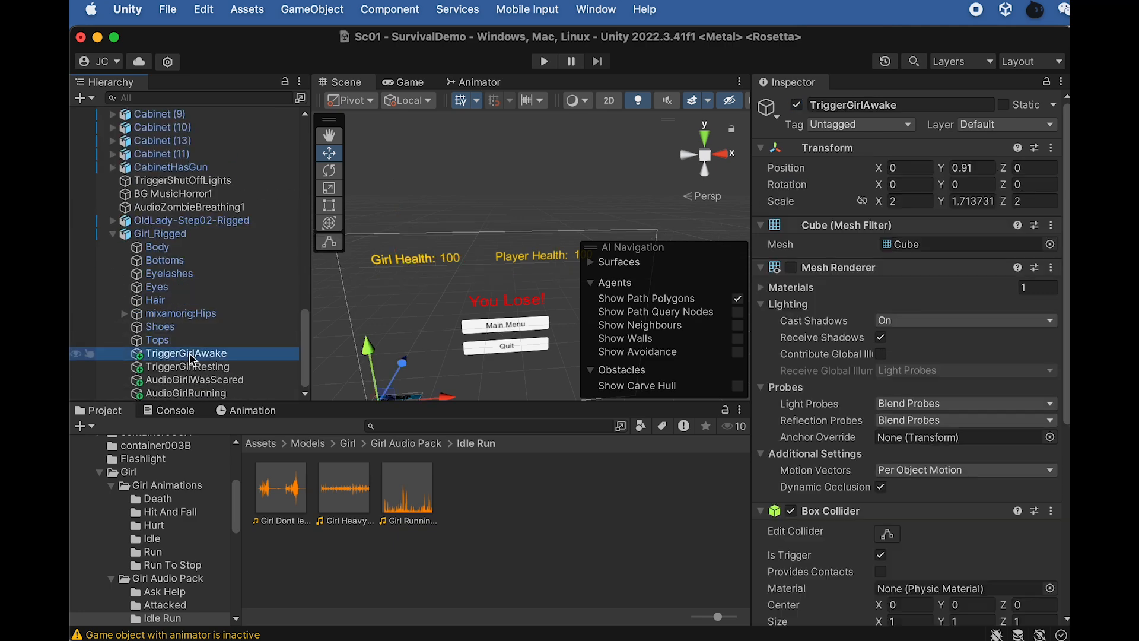
pyautogui.scroll(-5, 793, 412)
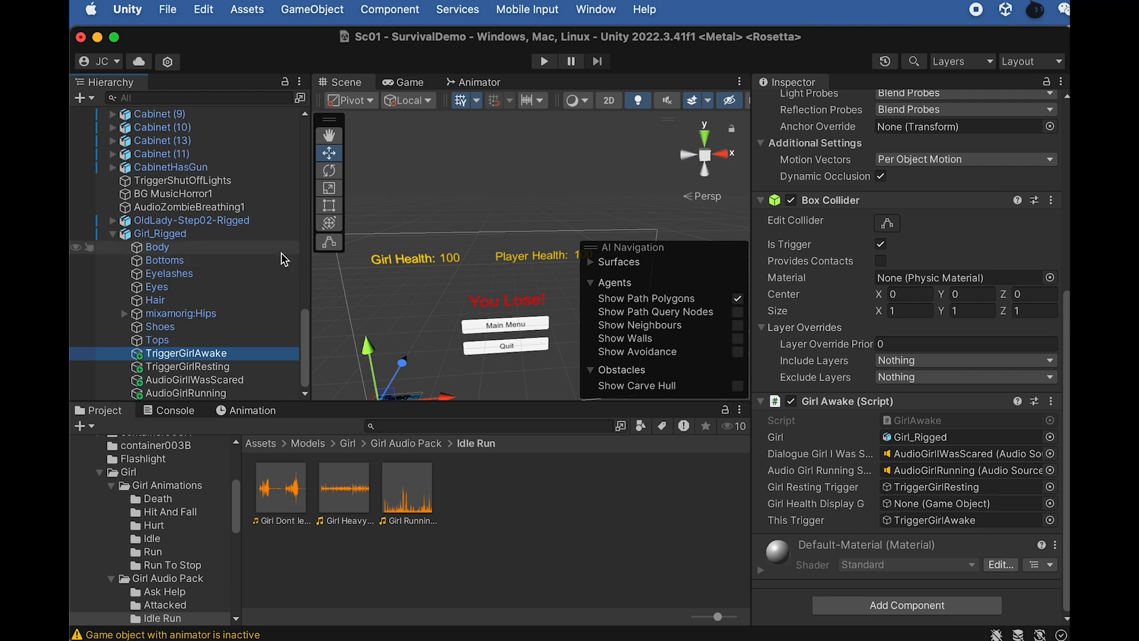
pyautogui.scroll(-10, 273, 260)
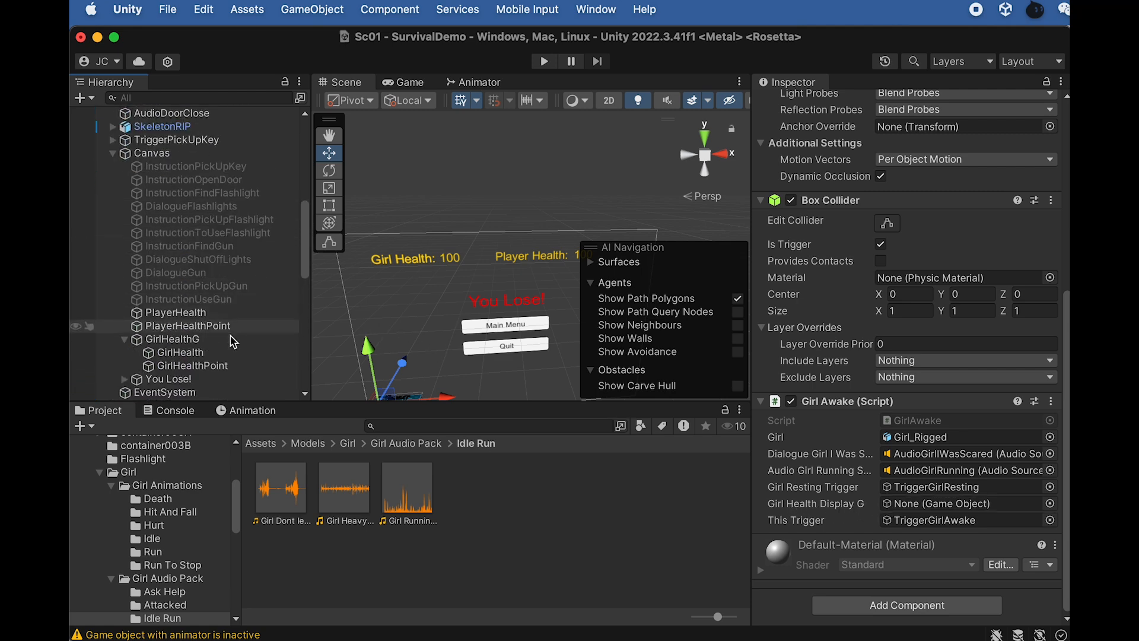
pyautogui.moveTo(198, 341)
pyautogui.mouseDown()
pyautogui.moveTo(396, 329)
pyautogui.moveTo(925, 487)
pyautogui.moveTo(943, 511)
pyautogui.mouseUp()
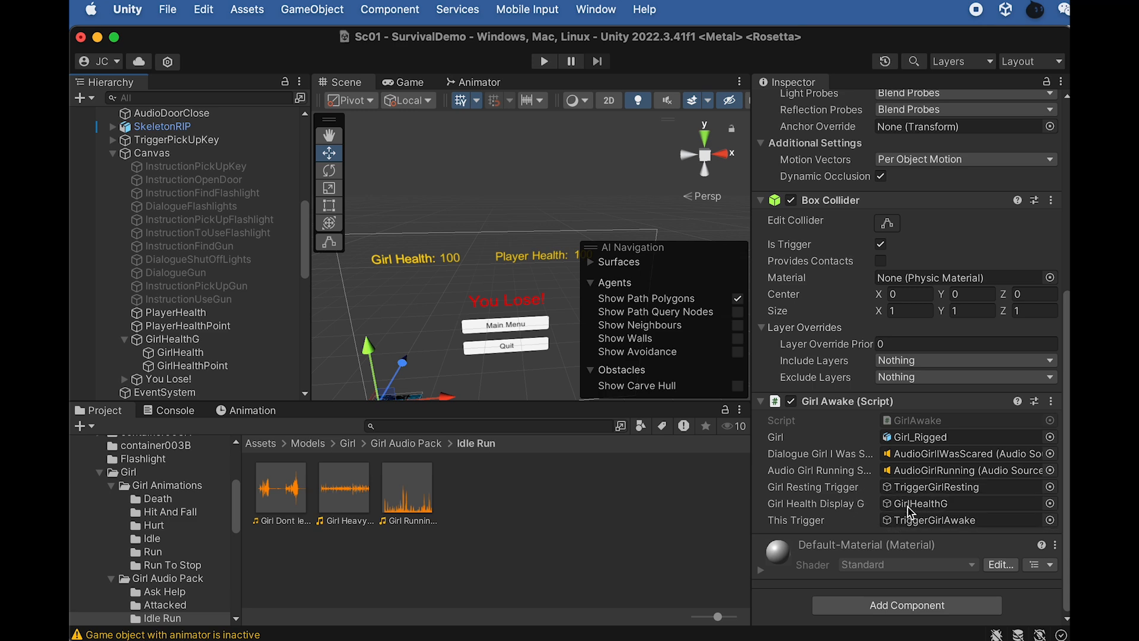
# Step: Play the scene and walk up to the girl to test her awake trigger and health display
pyautogui.scroll(2, 850, 380)
pyautogui.scroll(-10, 268, 378)
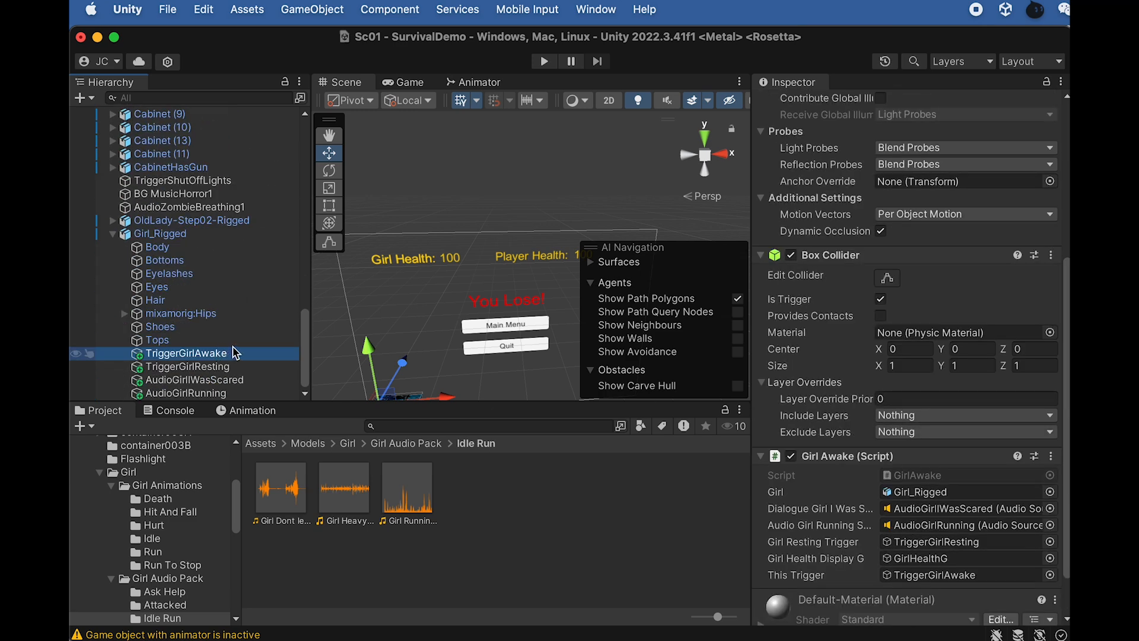
pyautogui.click(545, 63)
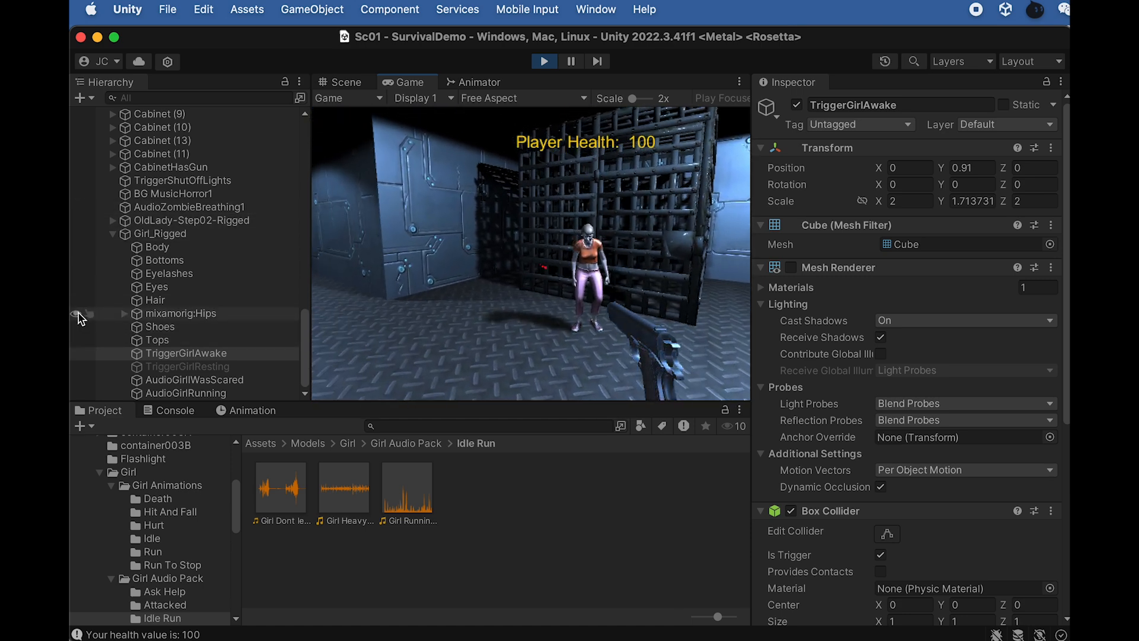
pyautogui.press('w')
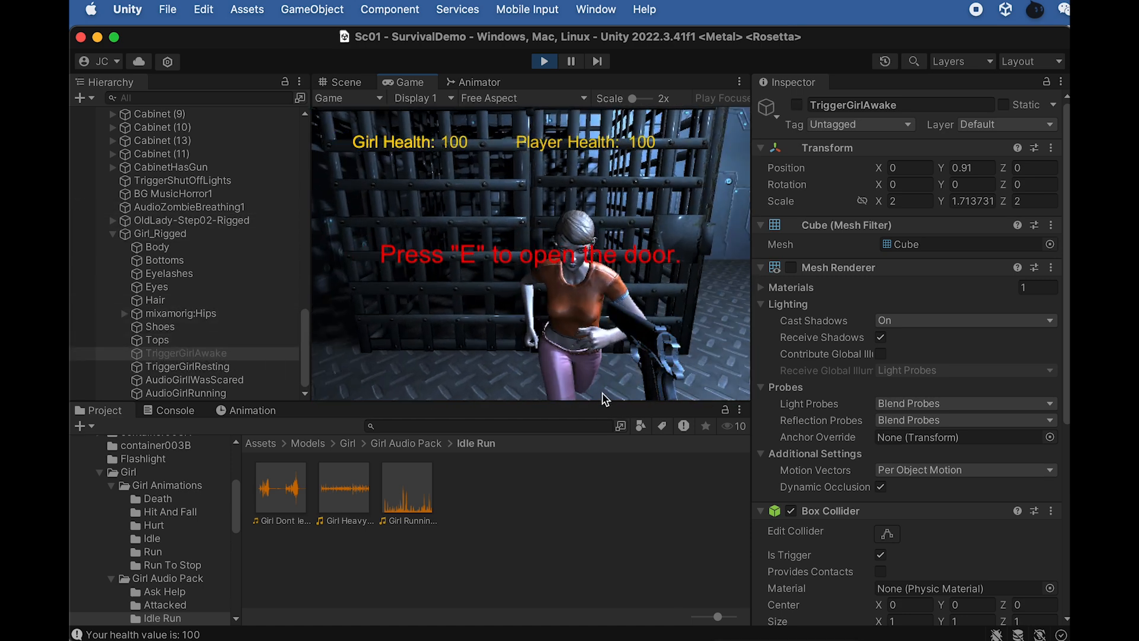
# Step: Back away from the girl in the running game to test how she follows the player, and stop play mode
pyautogui.press('s')
pyautogui.press('s')
pyautogui.press('w')
pyautogui.press('s')
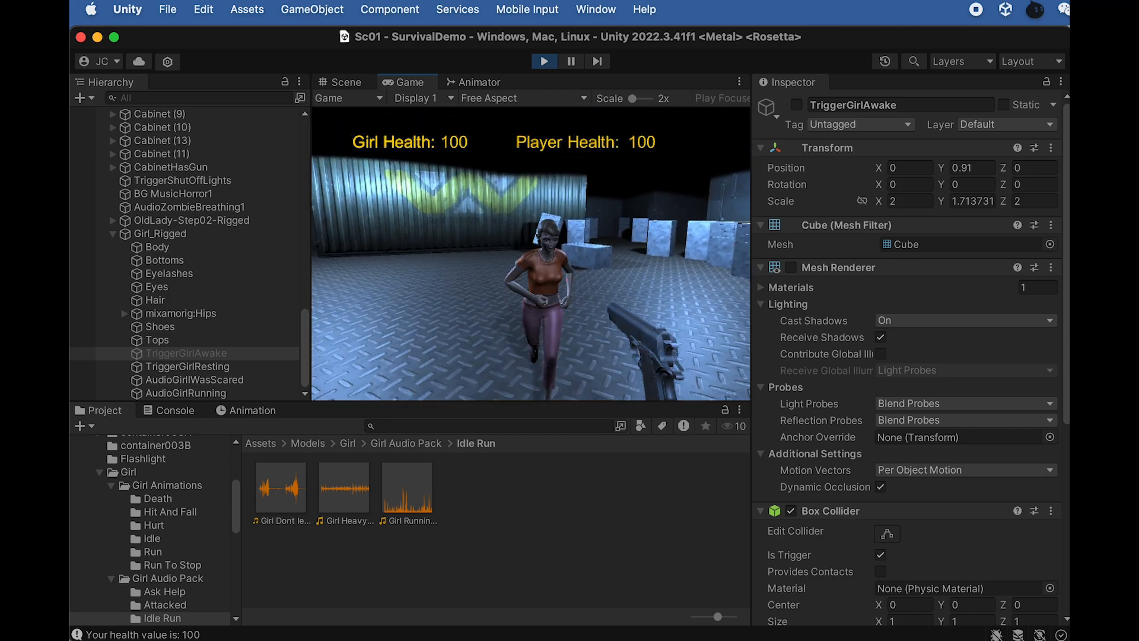
pyautogui.press('s')
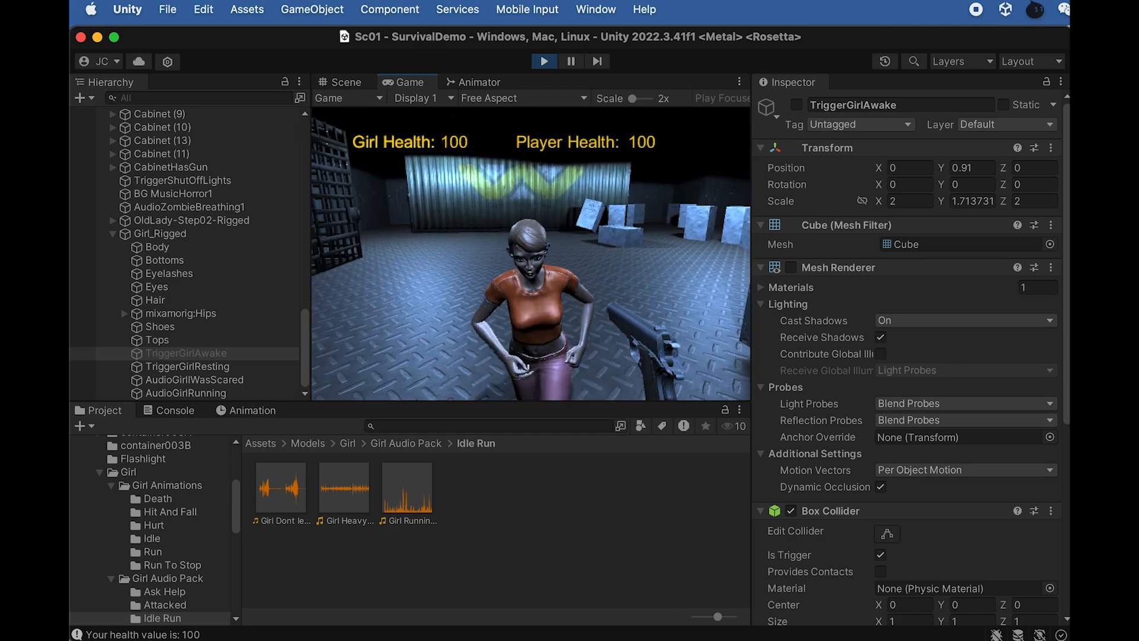
pyautogui.press('s')
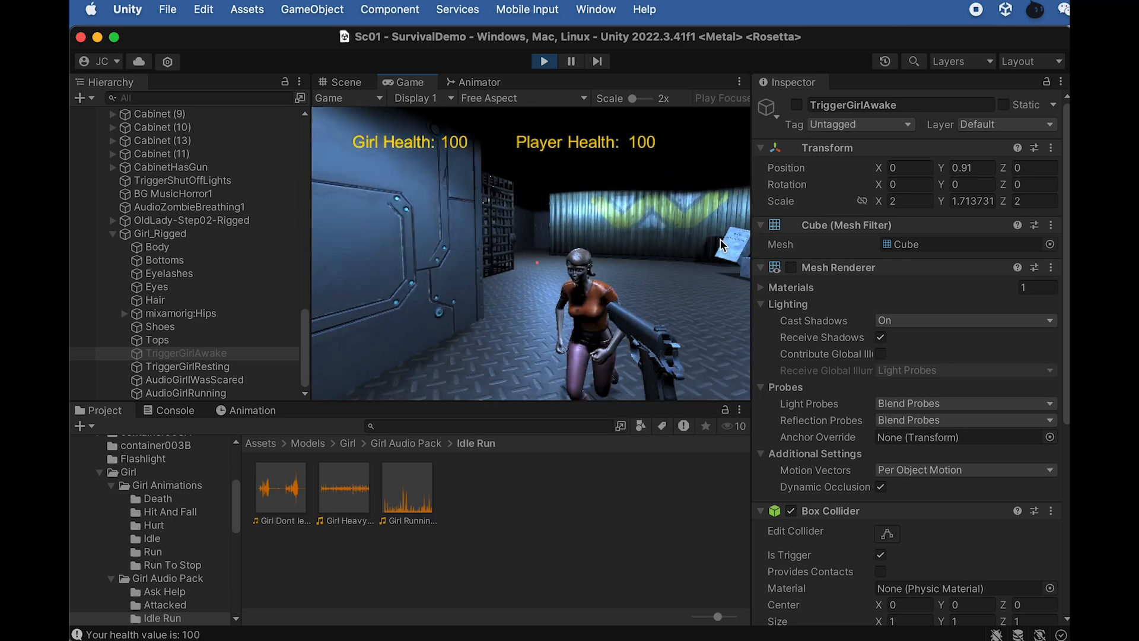
pyautogui.click(544, 61)
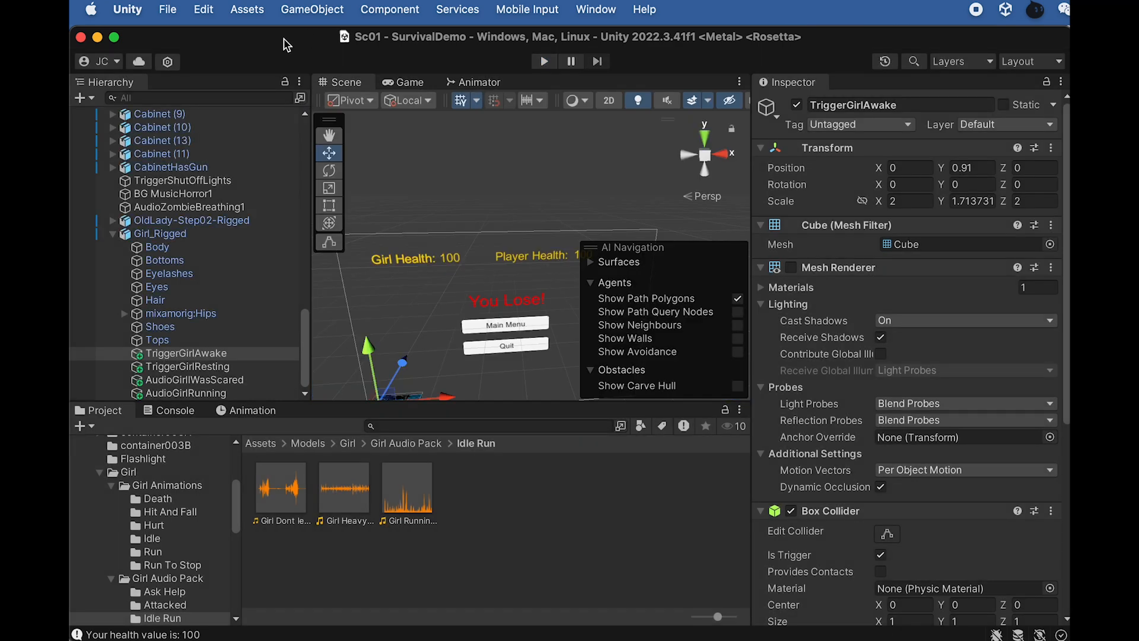
# Step: Move Girl_Rigged inside the iron cage to position X -3.31, Z 34.85, and deactivate it
pyautogui.keyDown('alt'); pyautogui.moveTo(432, 278); pyautogui.dragTo(503, 276); pyautogui.keyUp('alt')
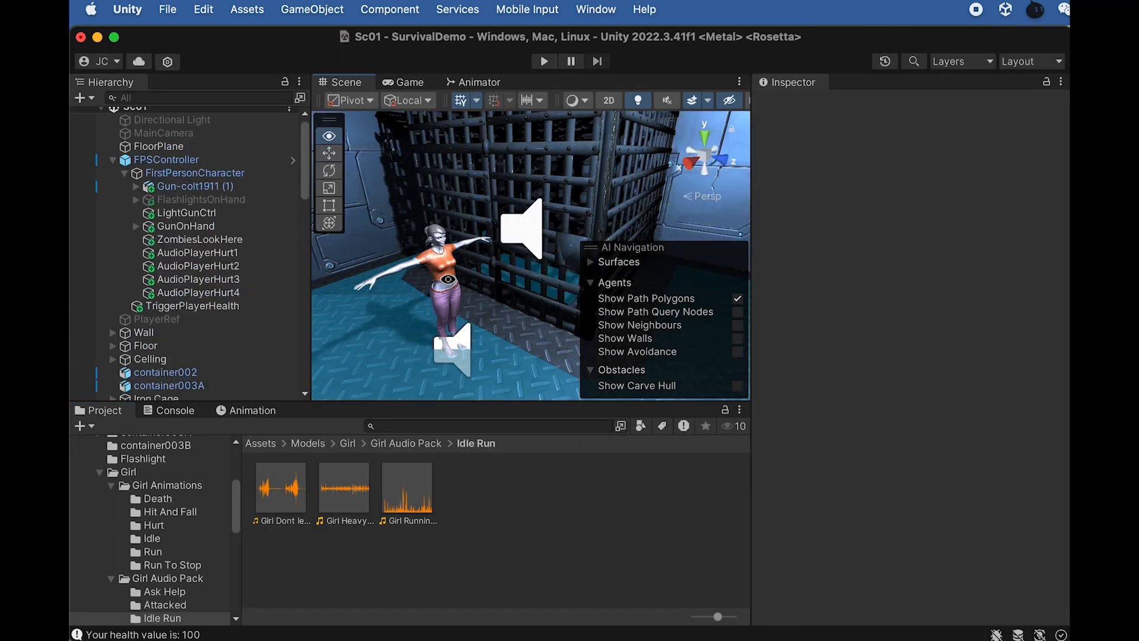
pyautogui.moveTo(503, 277); pyautogui.dragTo(453, 245, button='middle')
pyautogui.scroll(-3, 451, 262)
pyautogui.keyDown('alt'); pyautogui.moveTo(451, 290); pyautogui.dragTo(490, 291); pyautogui.keyUp('alt')
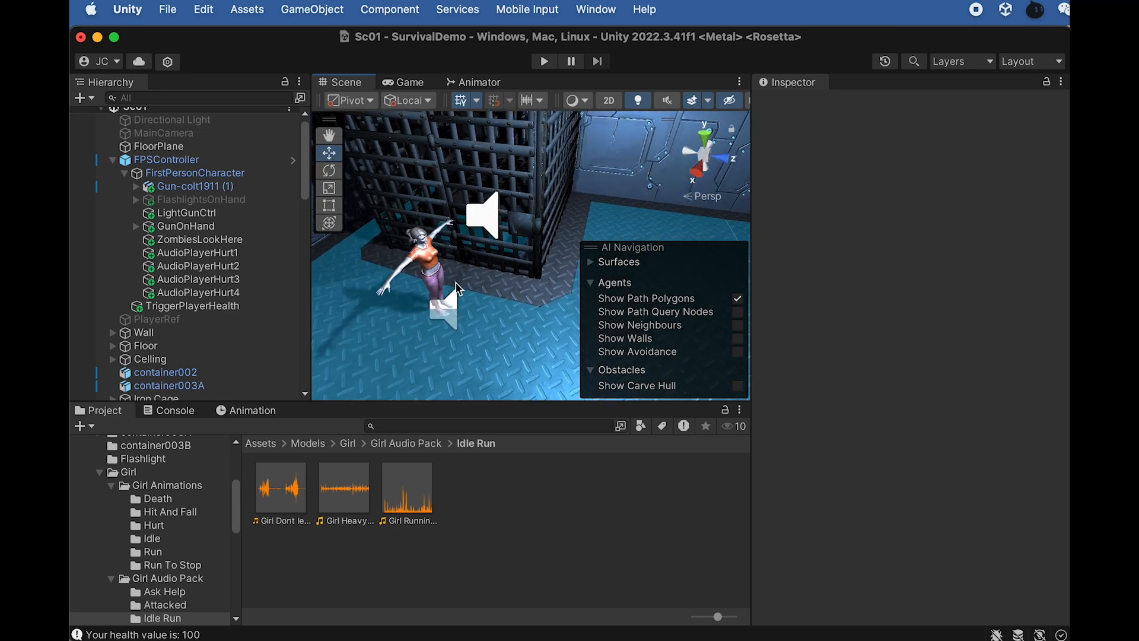
pyautogui.keyDown('alt'); pyautogui.moveTo(567, 220); pyautogui.dragTo(575, 259); pyautogui.keyUp('alt')
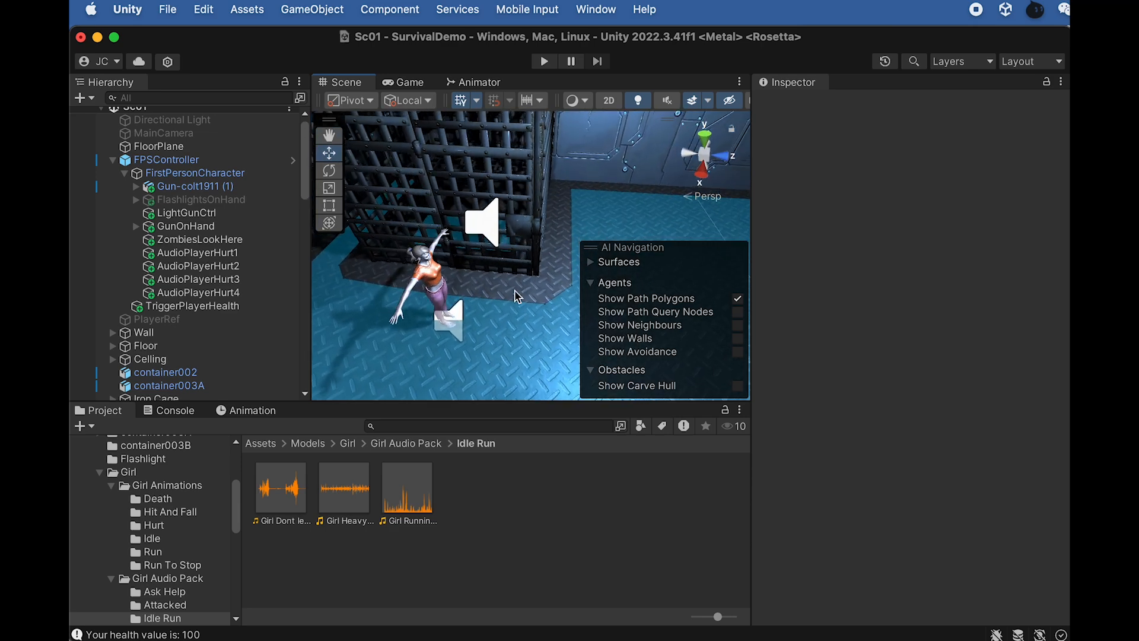
pyautogui.keyDown('alt'); pyautogui.moveTo(449, 272); pyautogui.dragTo(485, 184); pyautogui.keyUp('alt')
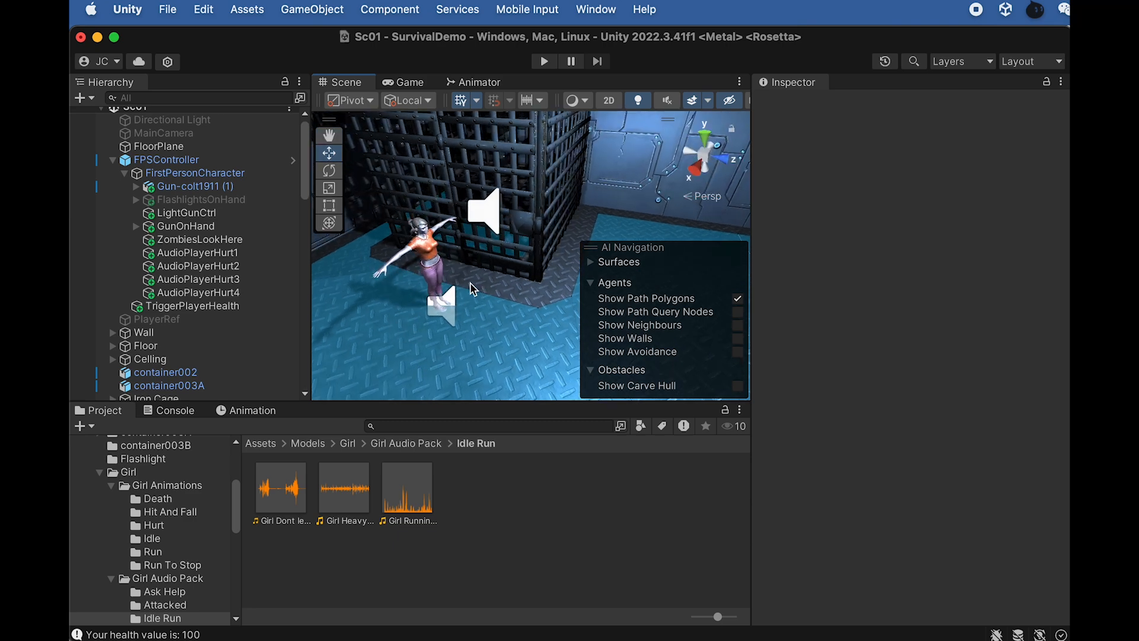
pyautogui.keyDown('alt'); pyautogui.moveTo(456, 281); pyautogui.dragTo(461, 263); pyautogui.keyUp('alt')
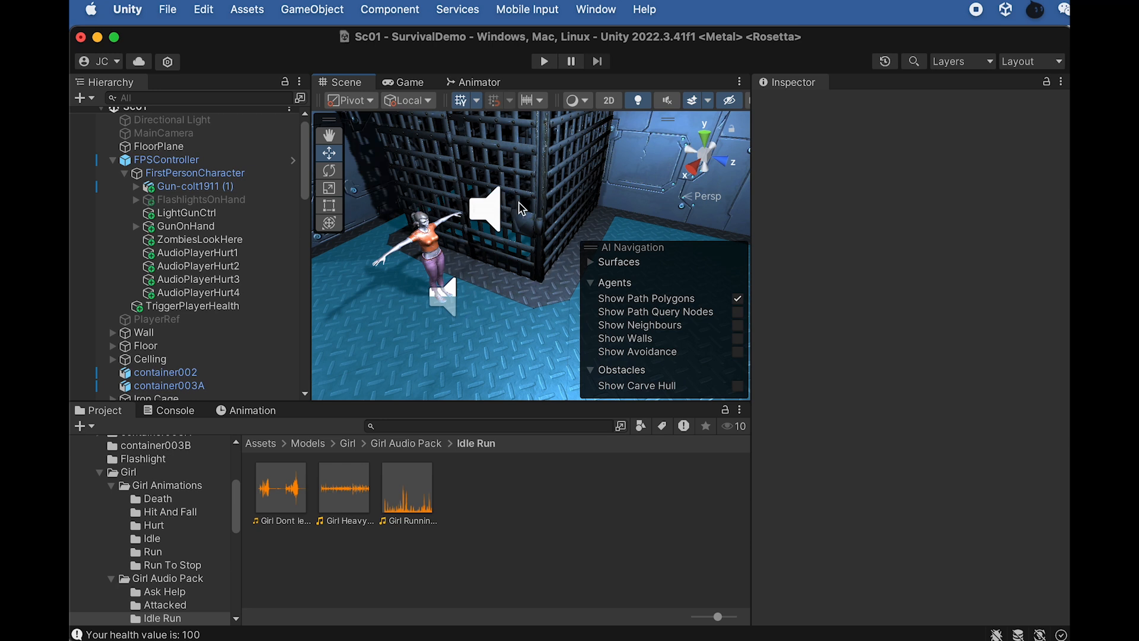
pyautogui.scroll(-15, 186, 358)
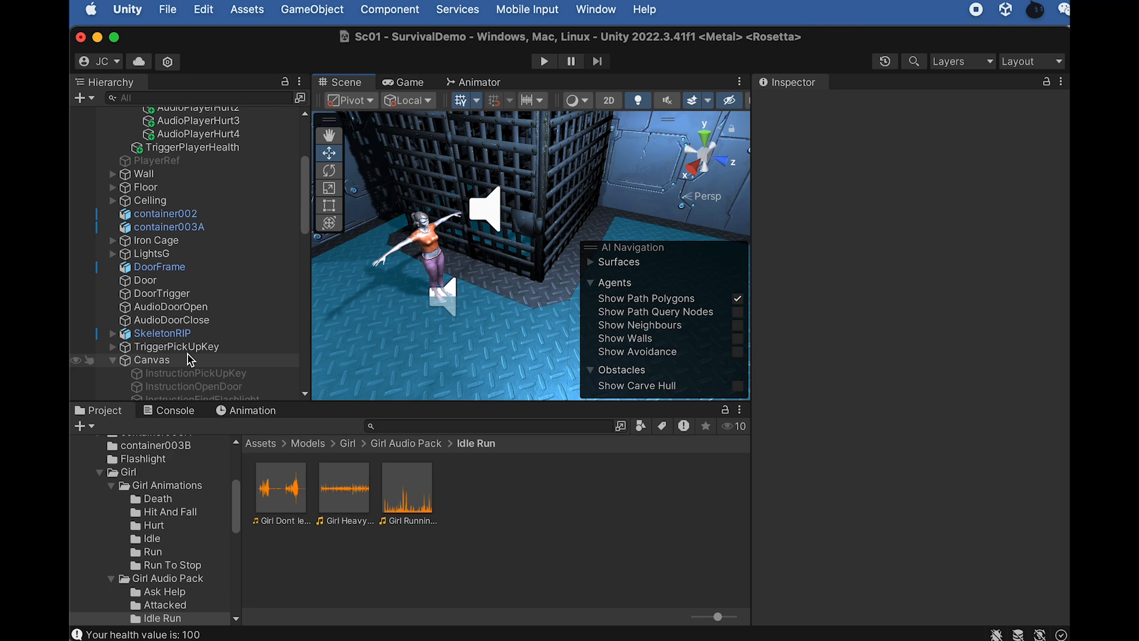
pyautogui.click(172, 233)
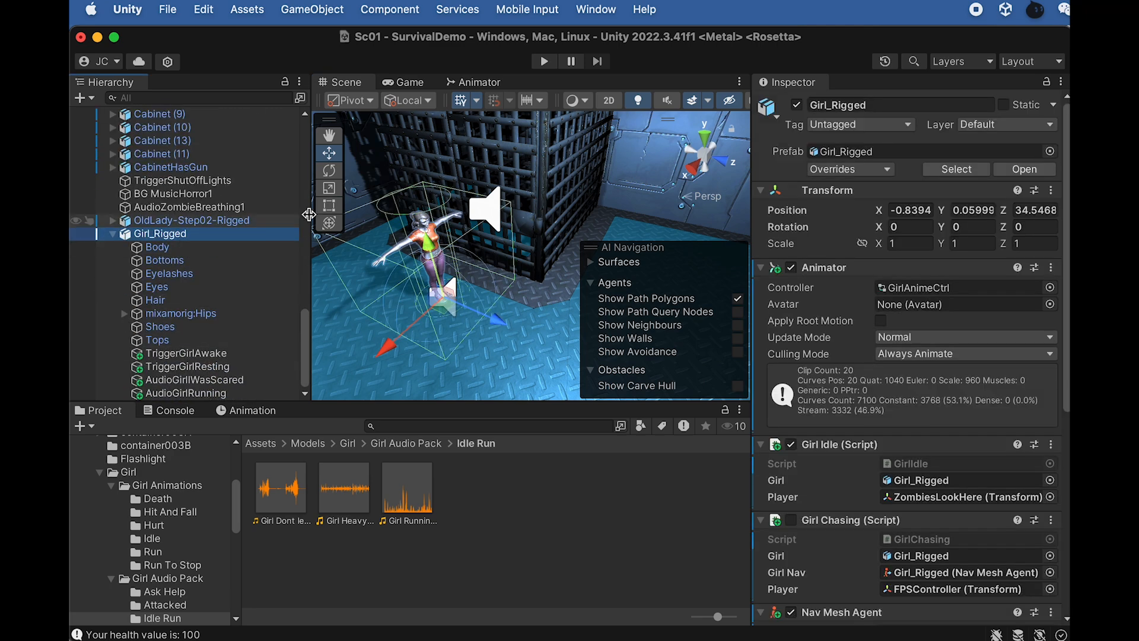
pyautogui.moveTo(431, 312); pyautogui.dragTo(492, 272)
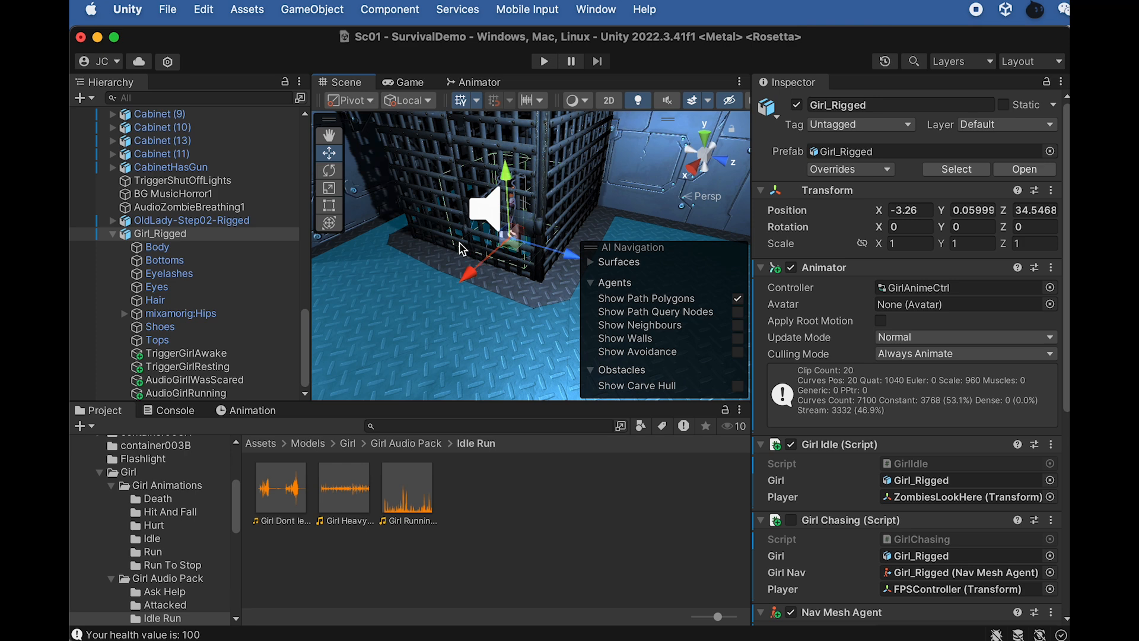
pyautogui.keyDown('alt'); pyautogui.moveTo(411, 237); pyautogui.dragTo(545, 240); pyautogui.keyUp('alt')
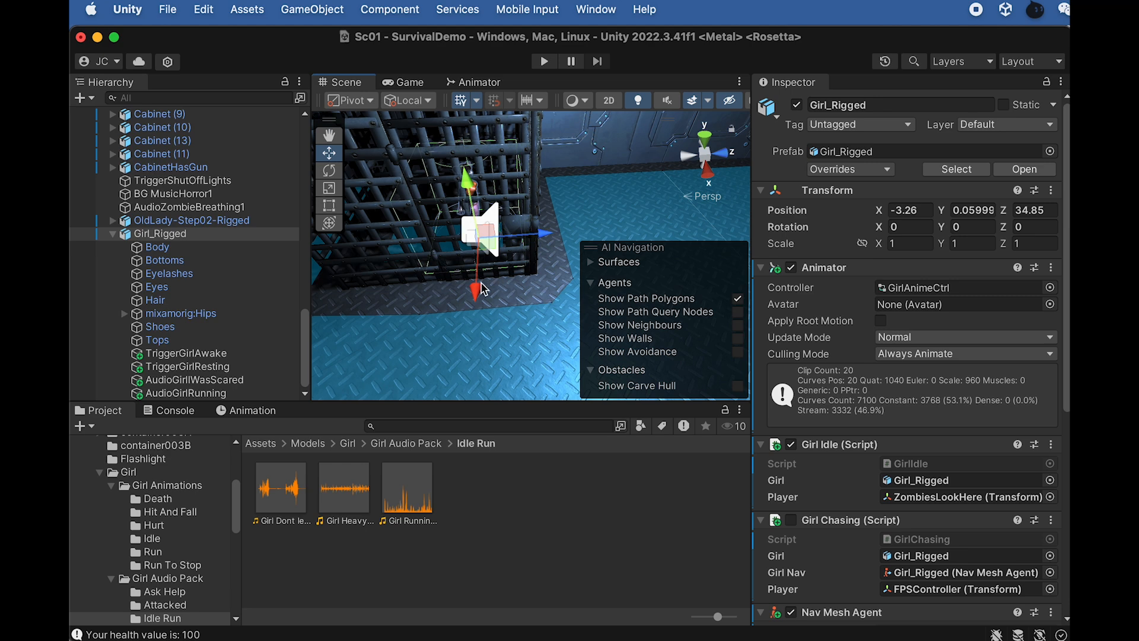
pyautogui.scroll(-3, 497, 261)
pyautogui.scroll(-2, 489, 260)
pyautogui.scroll(5, 488, 260)
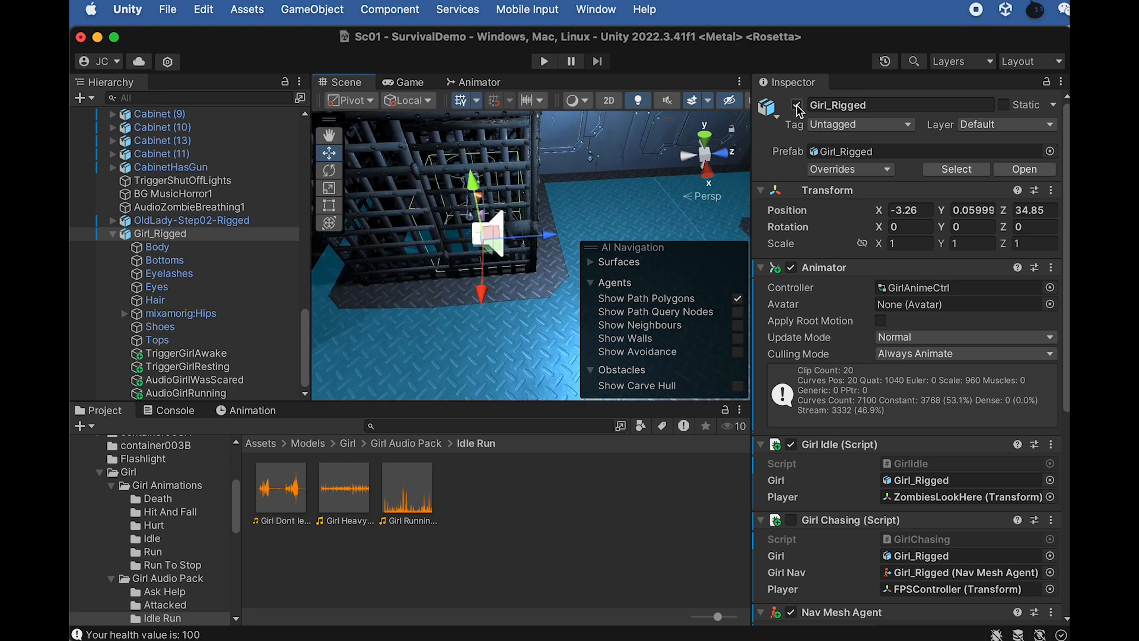
pyautogui.moveTo(483, 300); pyautogui.dragTo(492, 298)
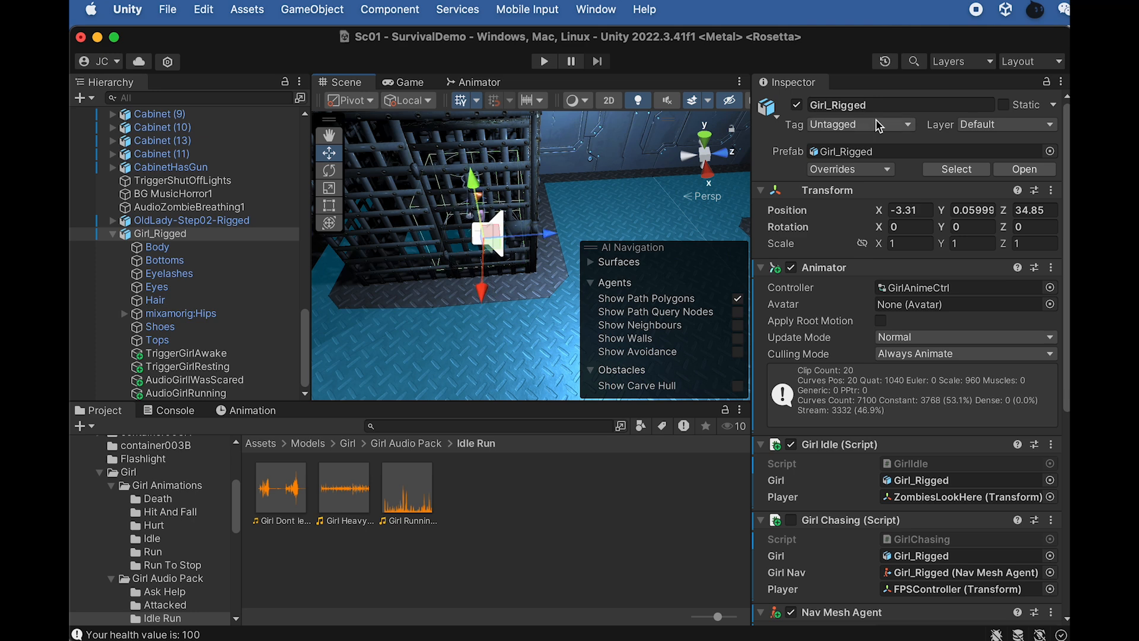
pyautogui.click(797, 105)
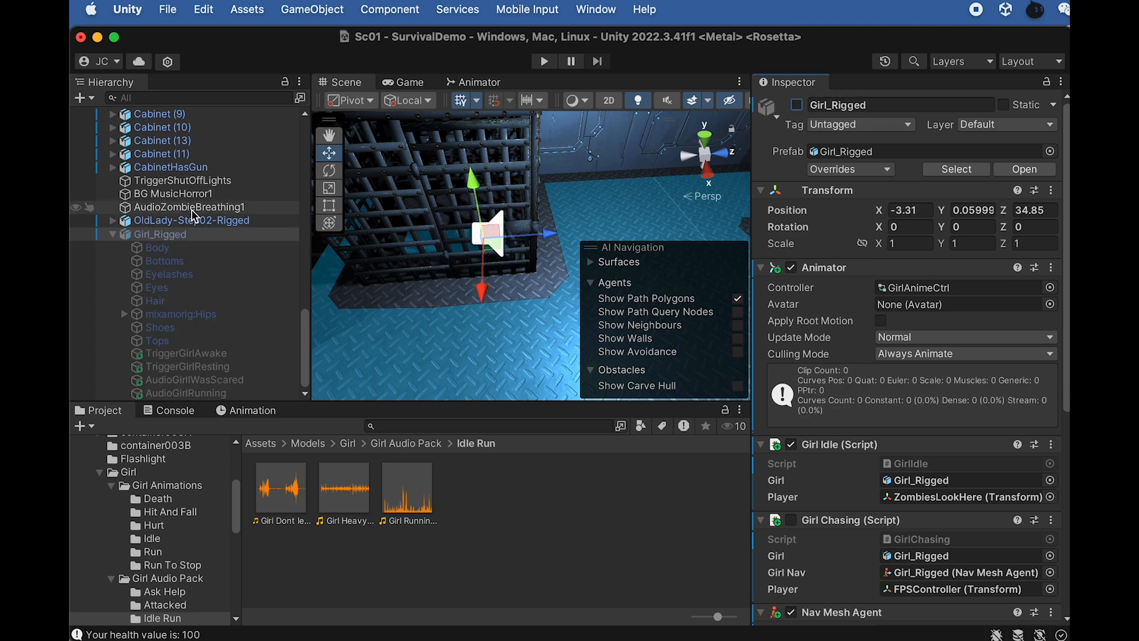
# Step: Select the Iron Cage object in the scene
pyautogui.scroll(10, 196, 219)
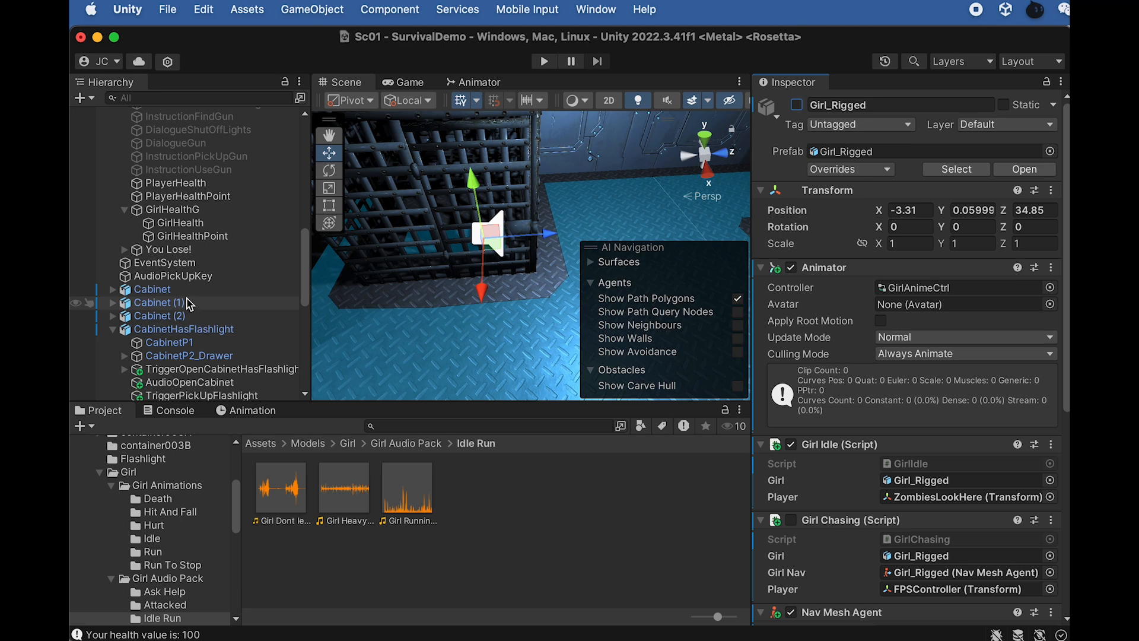
pyautogui.scroll(5, 172, 308)
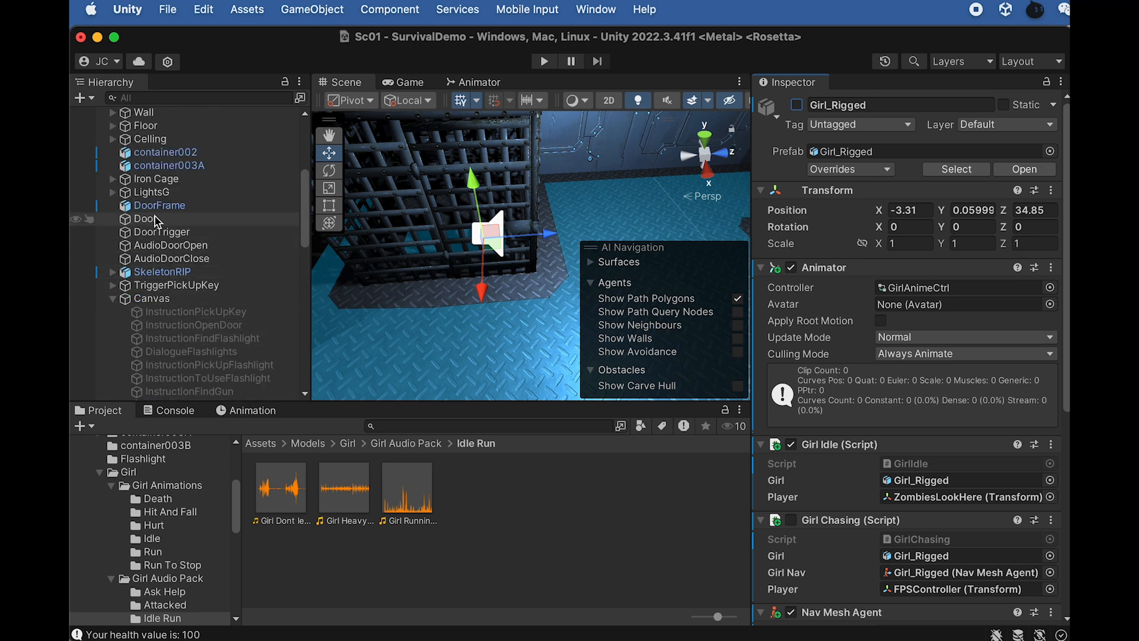
pyautogui.click(159, 179)
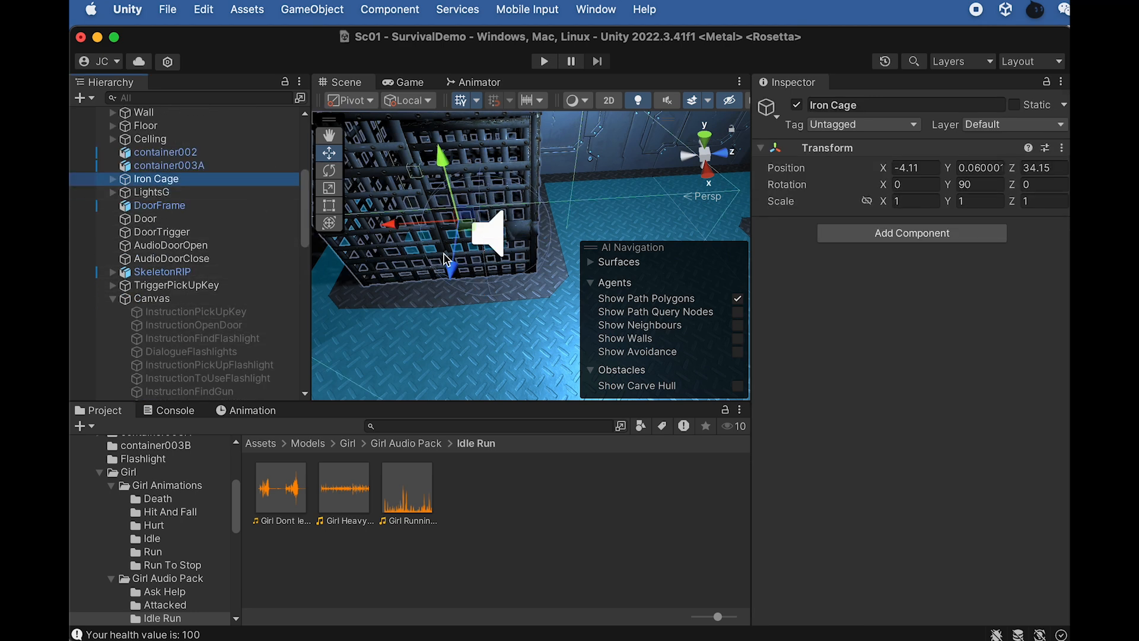
# Step: Deactivate the Iron Cage object and clear the NavMesh data of the Wall and Floor surfaces
pyautogui.click(798, 105)
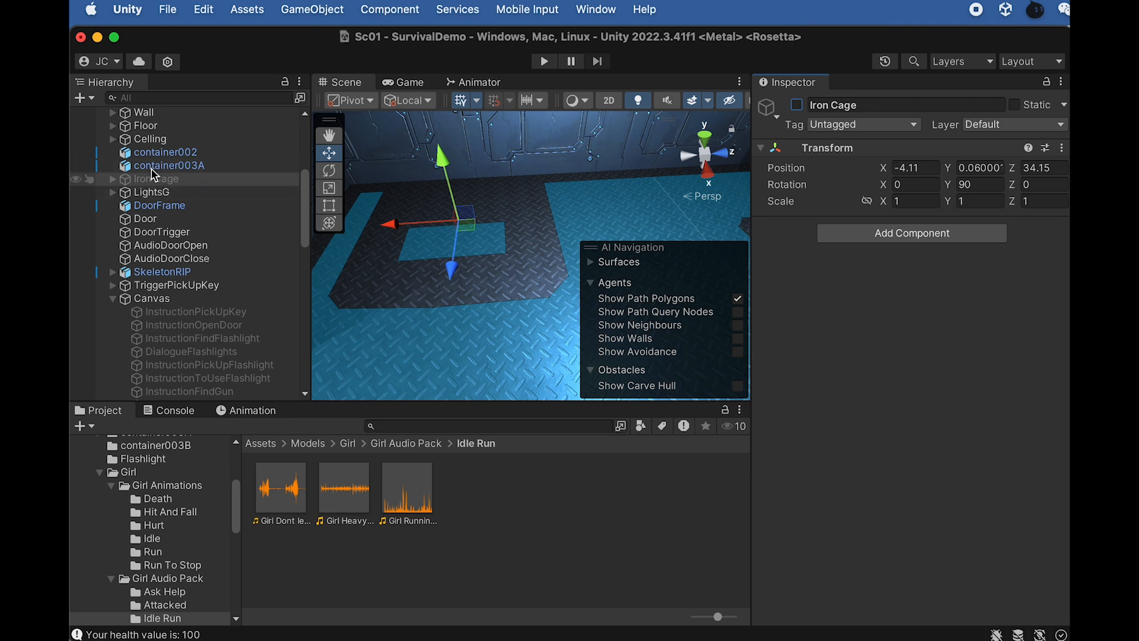
pyautogui.click(144, 112)
pyautogui.scroll(5, 151, 237)
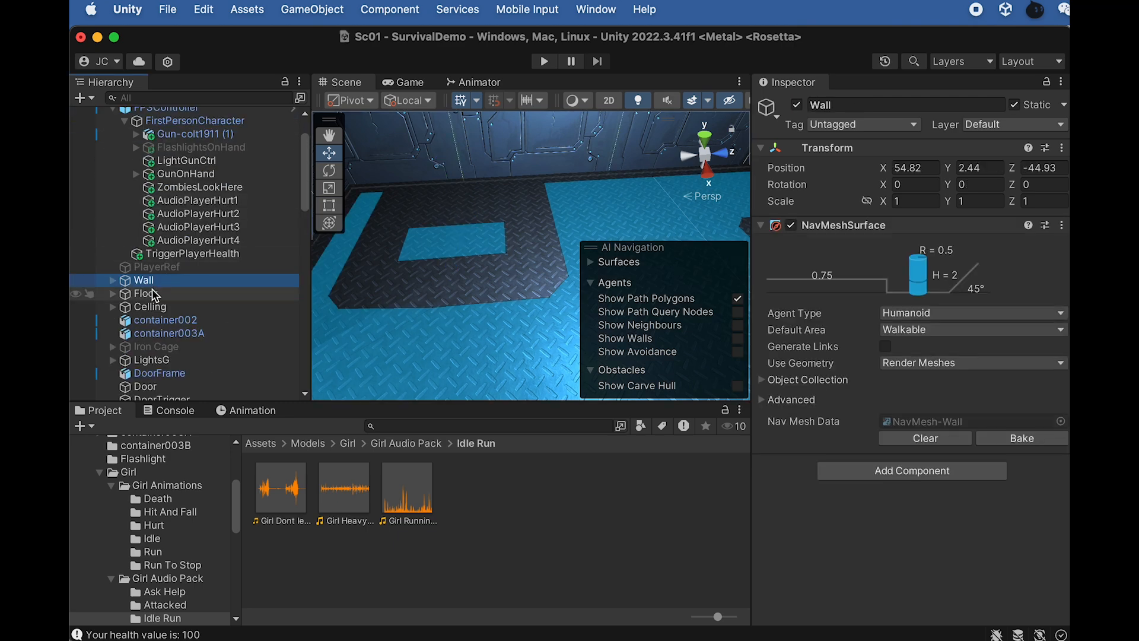
pyautogui.click(919, 439)
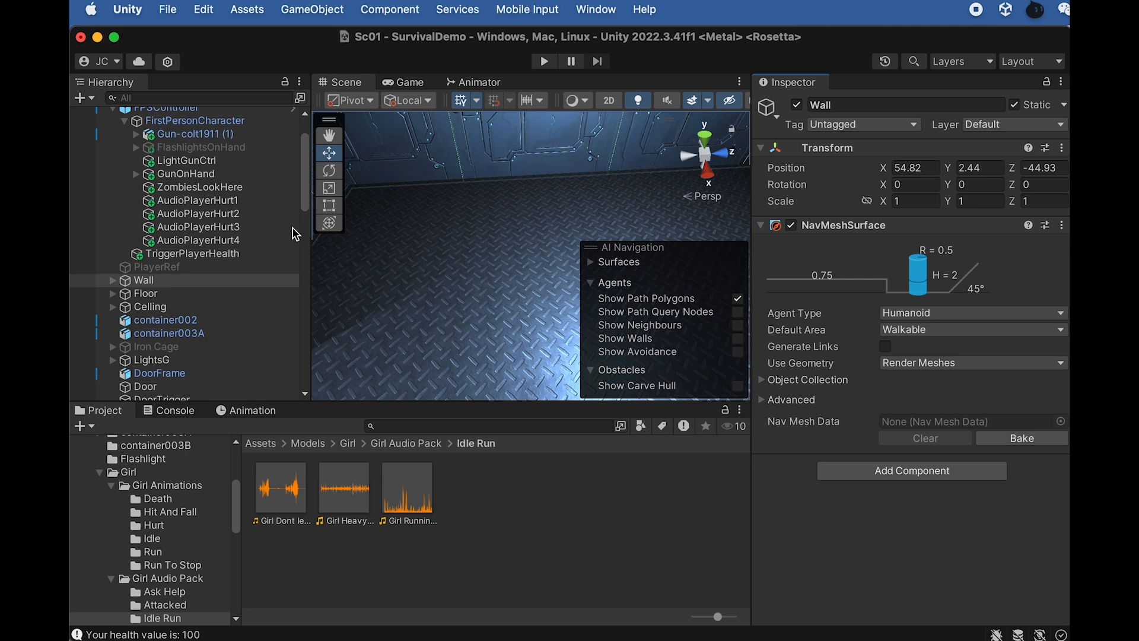
pyautogui.click(180, 296)
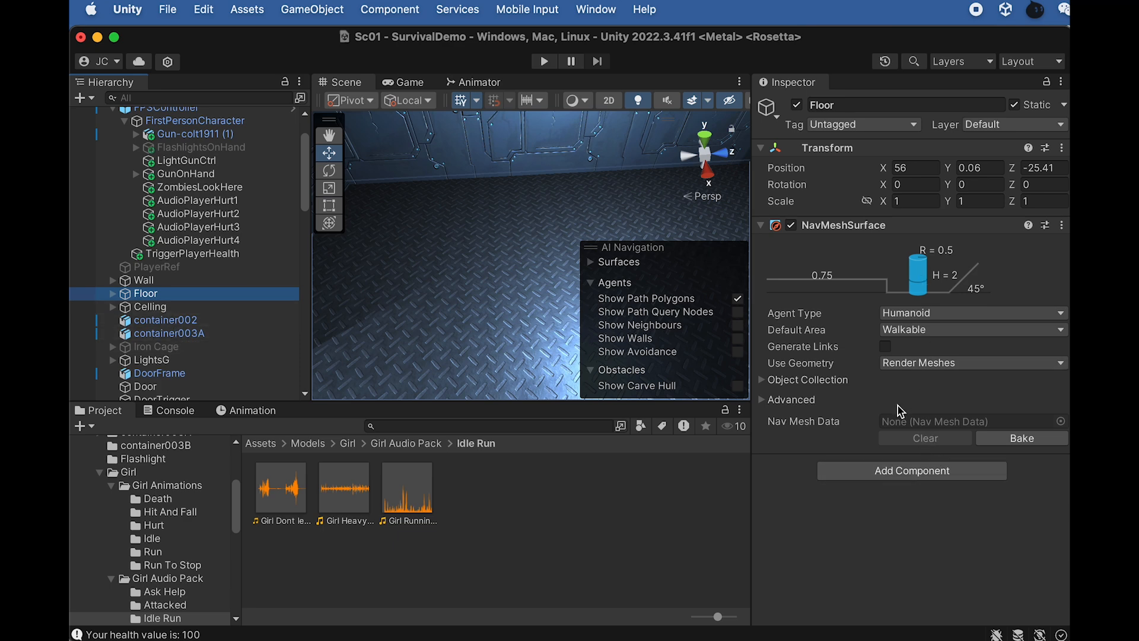
pyautogui.click(925, 441)
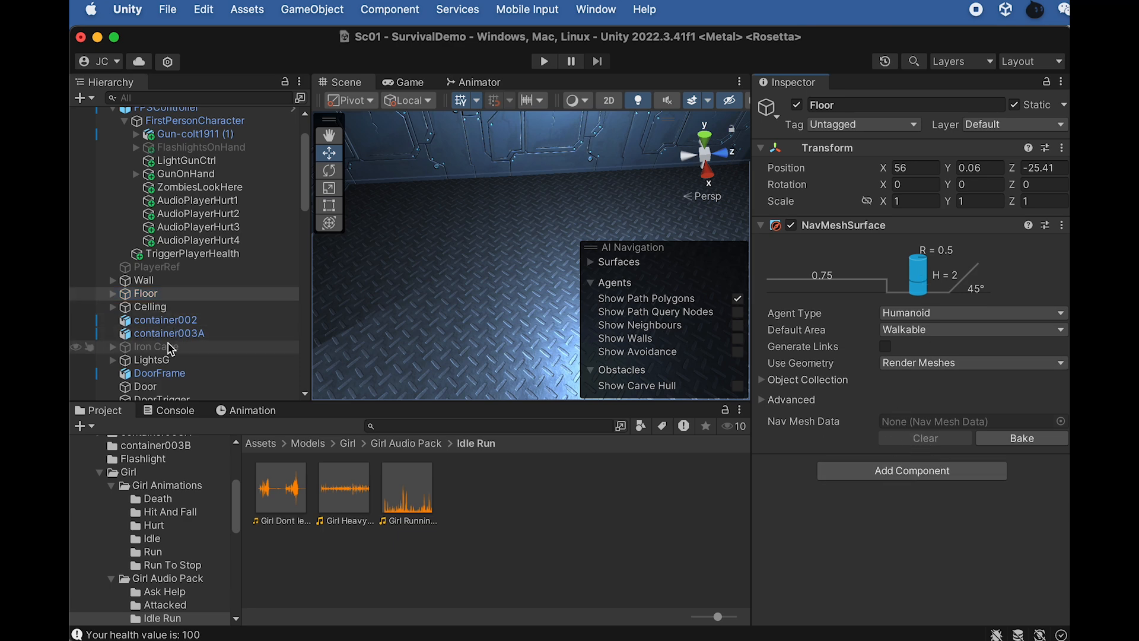
# Step: Check the NavMeshSurface component of container002 for baked NavMesh data
pyautogui.click(172, 321)
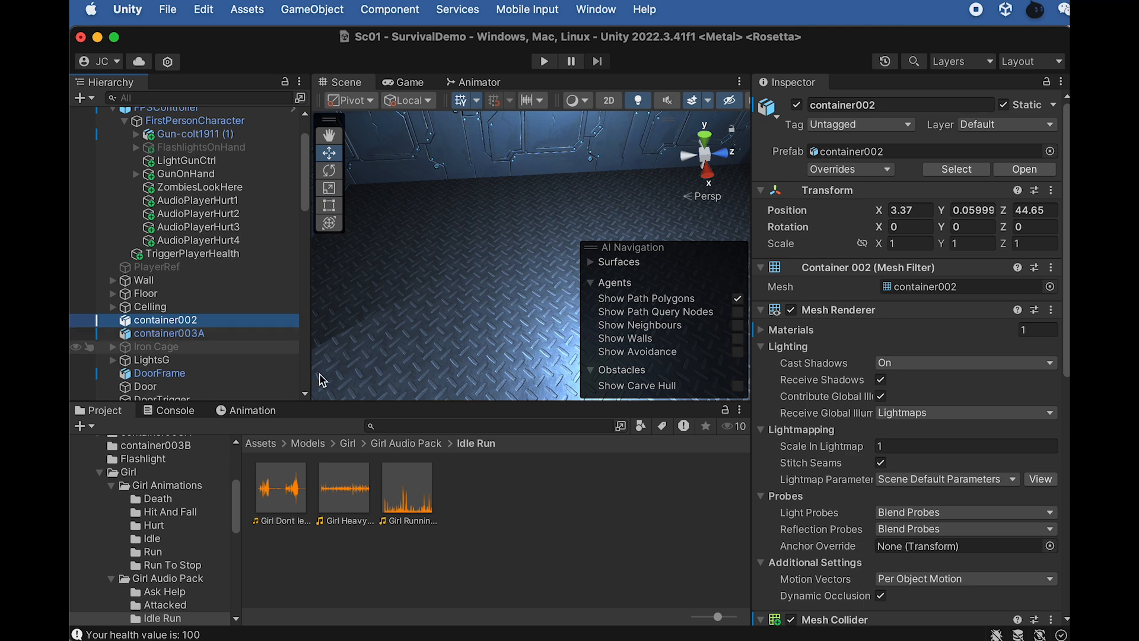
pyautogui.press('f')
pyautogui.scroll(3, 516, 247)
pyautogui.scroll(-3, 836, 395)
pyautogui.scroll(-6, 836, 395)
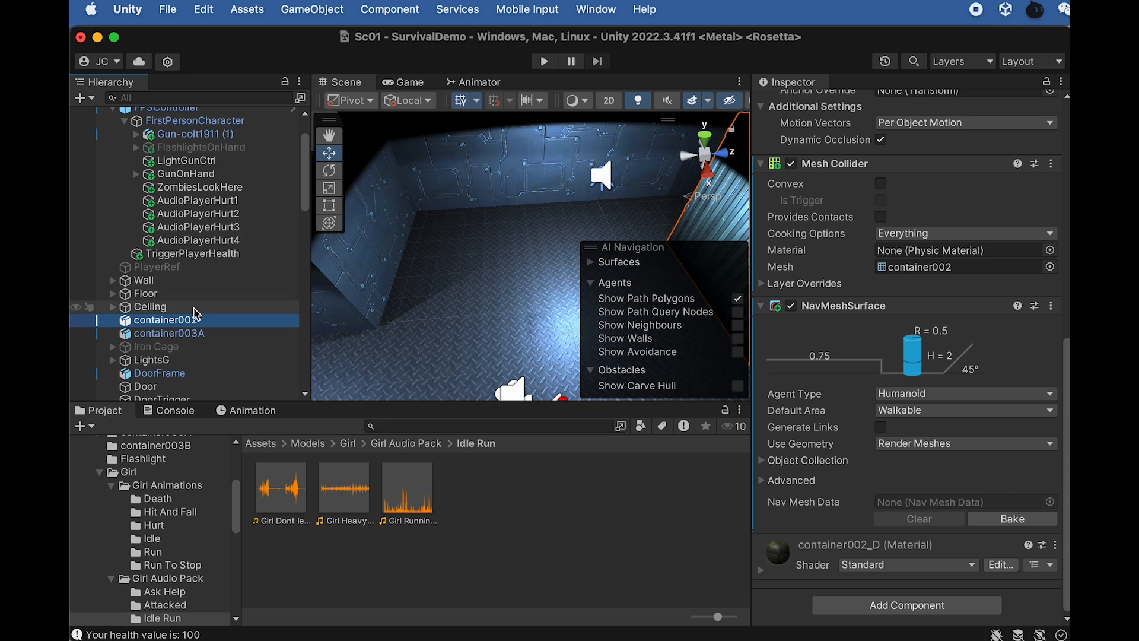
# Step: Bake a new NavMesh on the Floor and inspect its coverage in the room where the cage stands
pyautogui.click(171, 295)
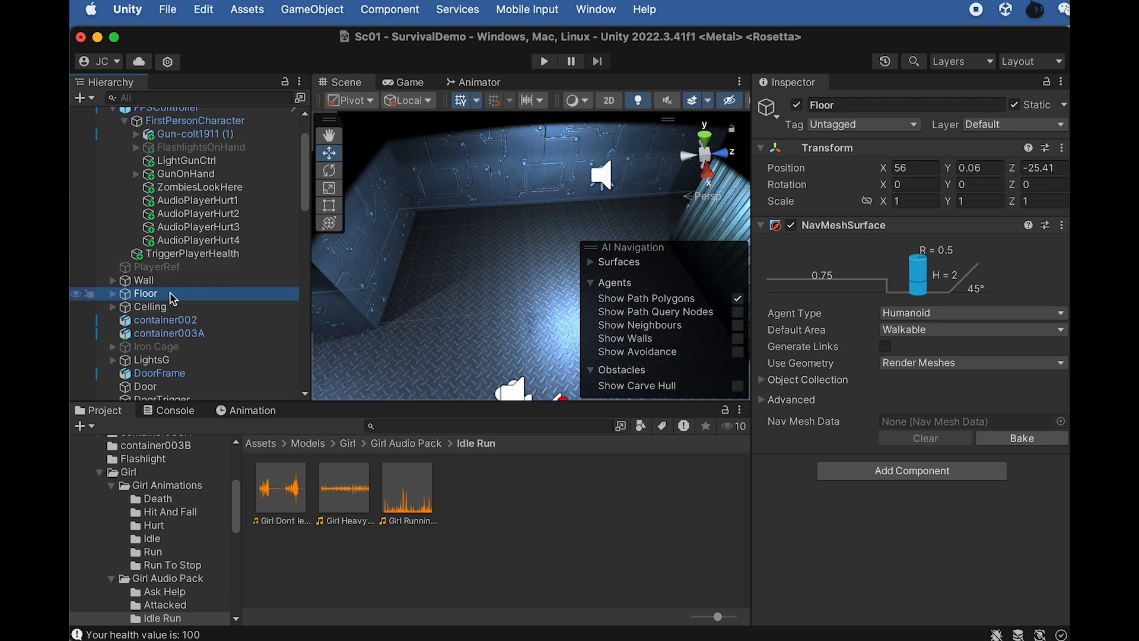
pyautogui.click(1033, 441)
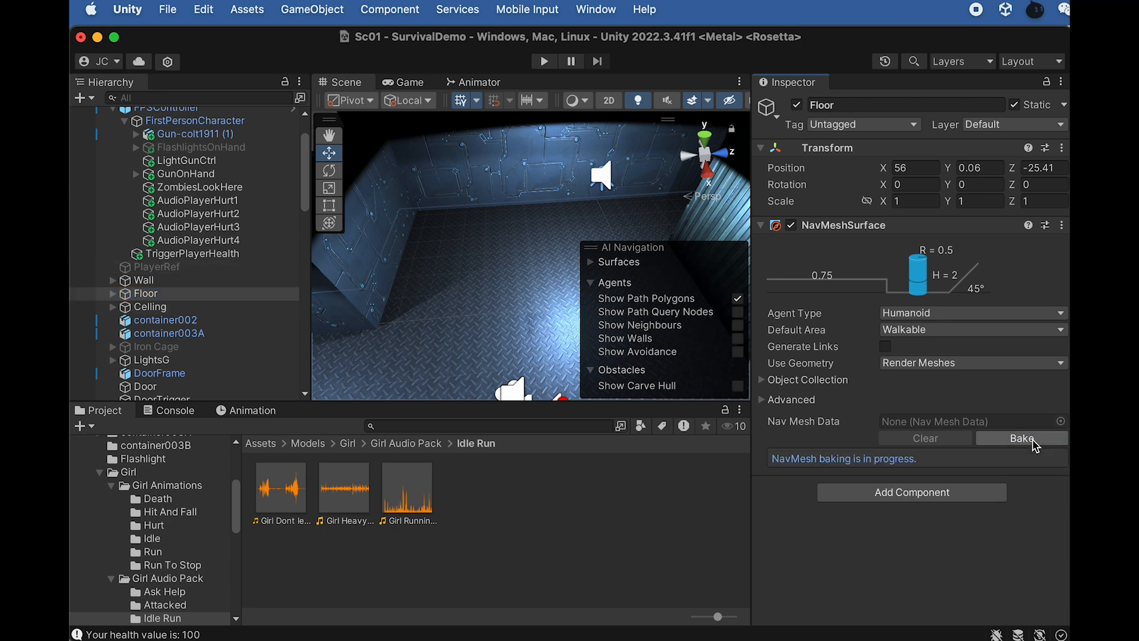
pyautogui.scroll(-5, 511, 278)
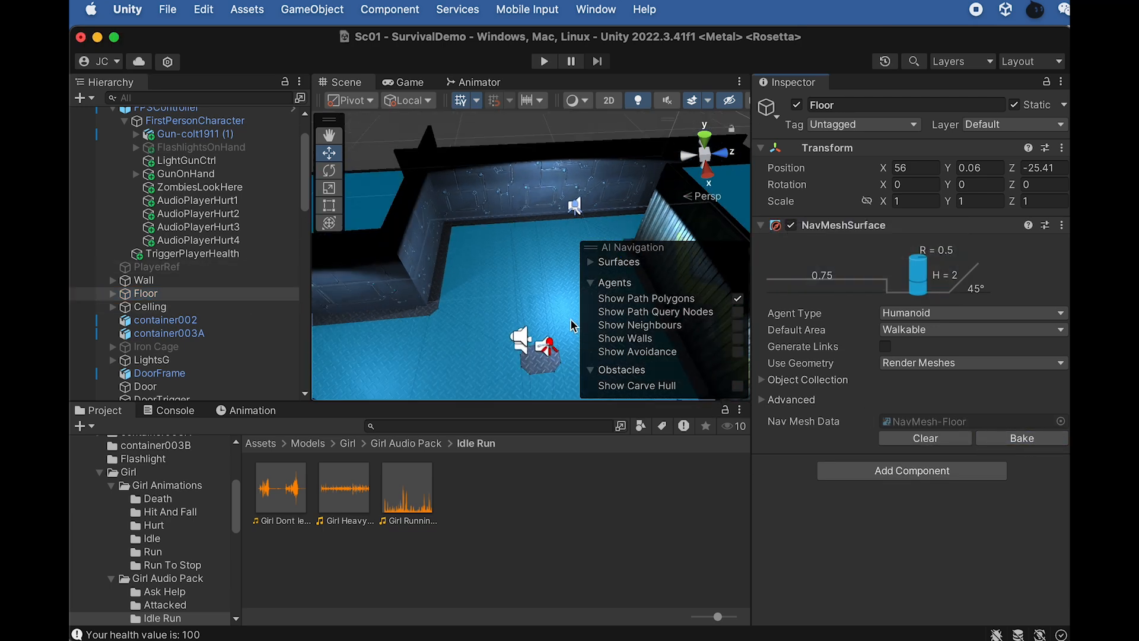
pyautogui.scroll(5, 490, 280)
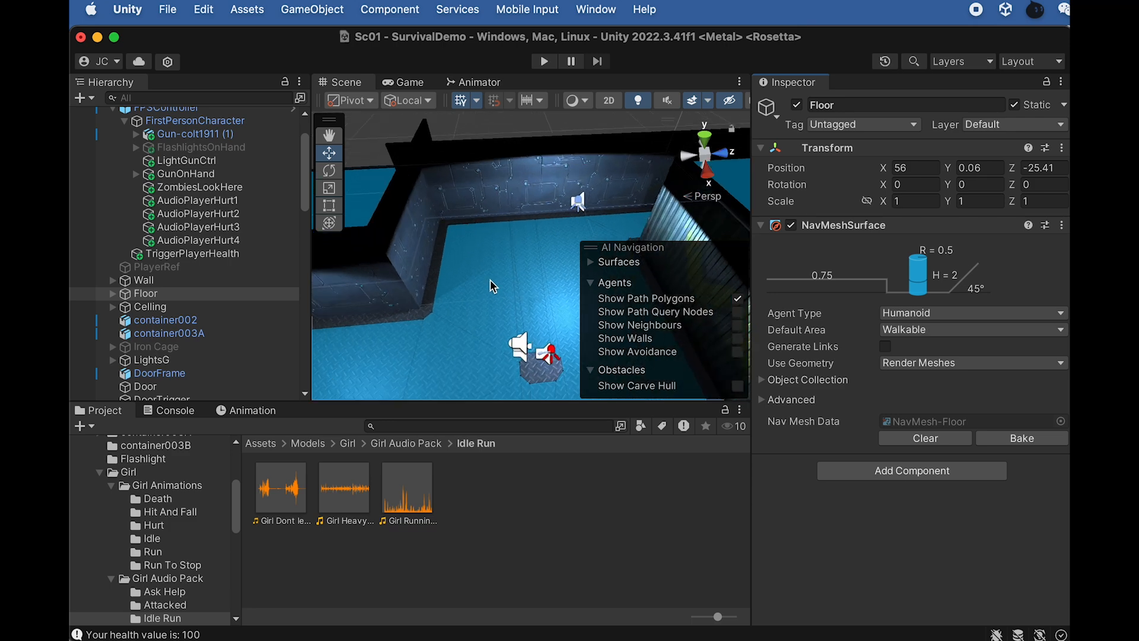
pyautogui.scroll(-3, 483, 272)
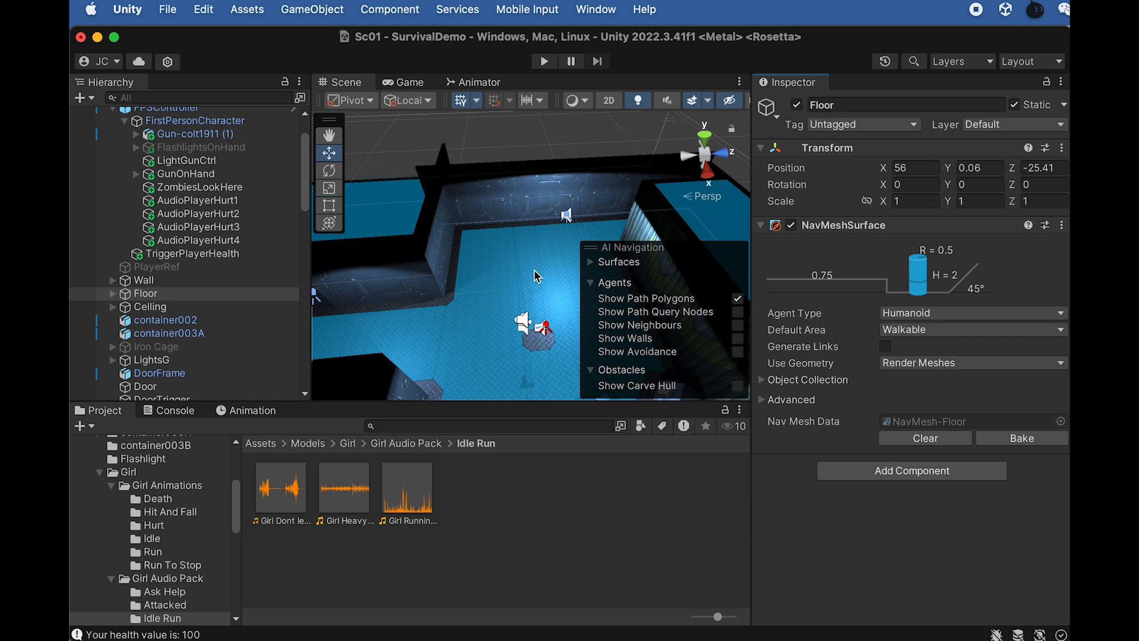
pyautogui.scroll(-3, 501, 292)
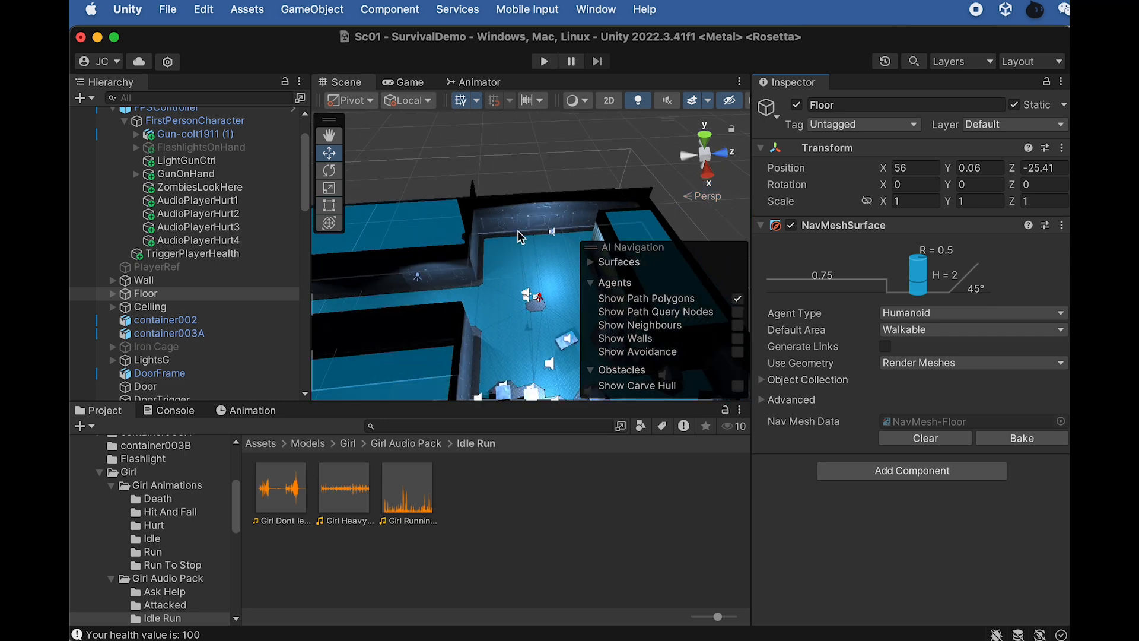
pyautogui.scroll(1, 525, 252)
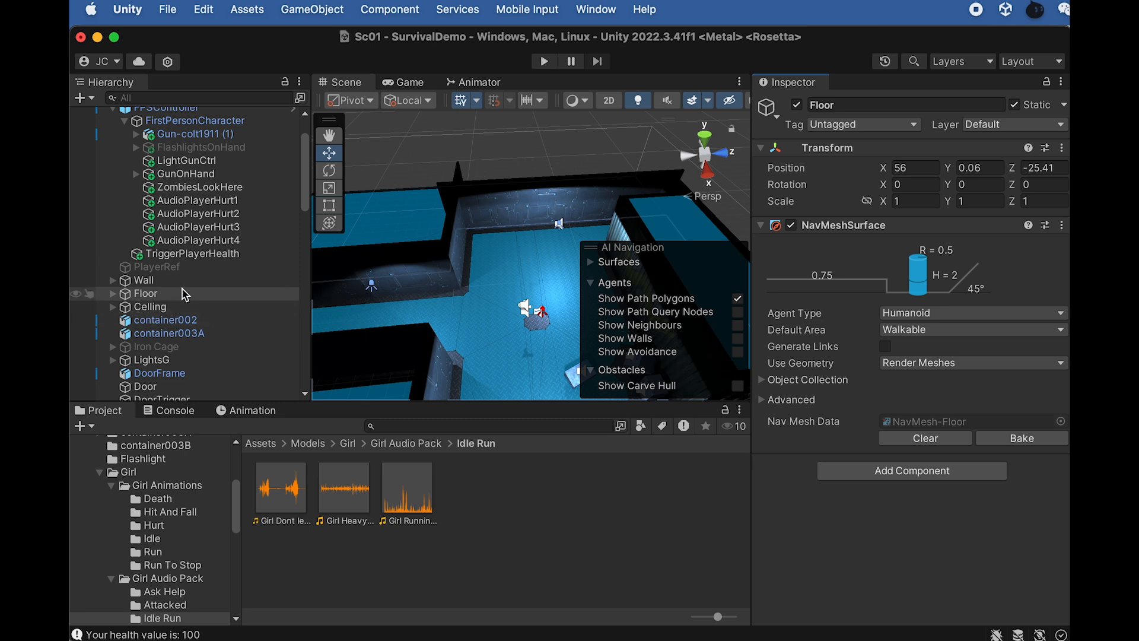
# Step: Reactivate the Iron Cage object in the scene
pyautogui.click(186, 148)
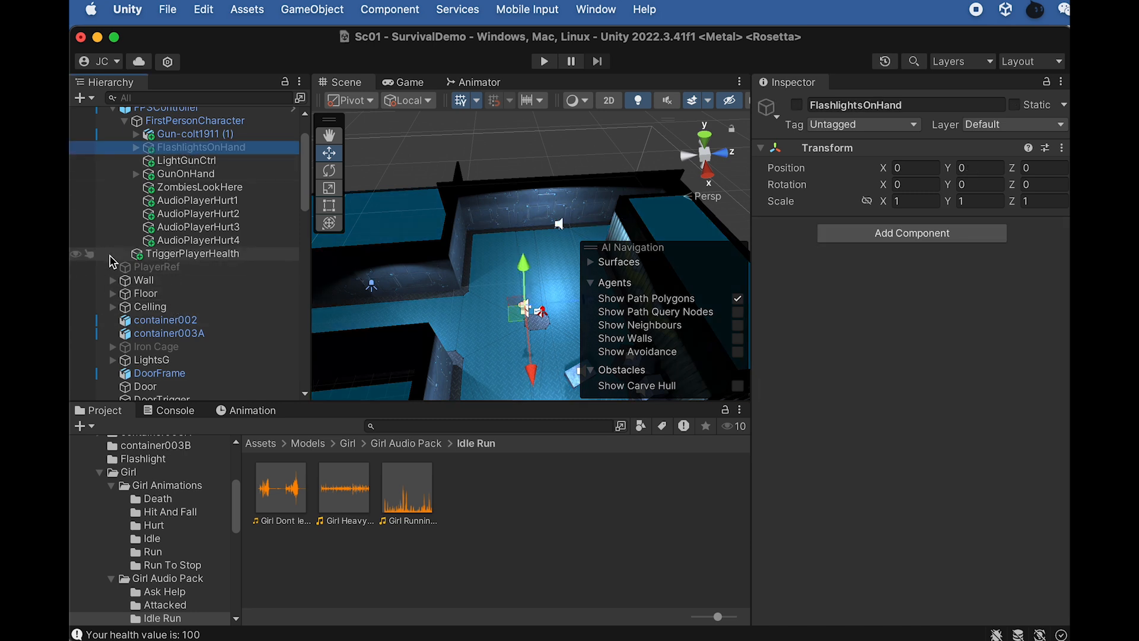
pyautogui.scroll(2, 147, 270)
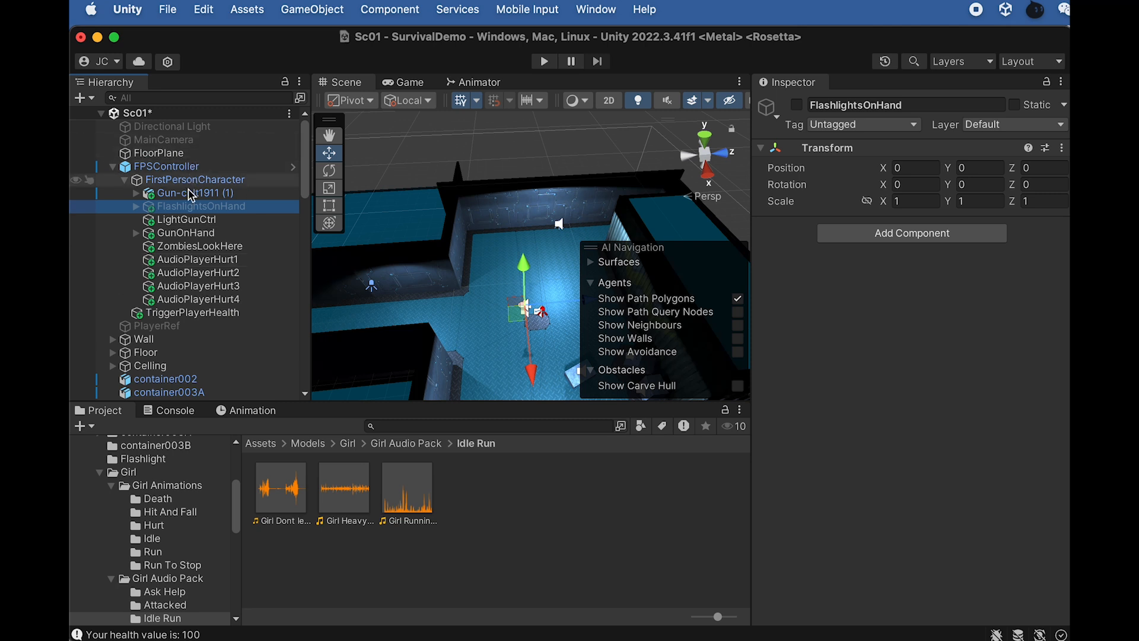
pyautogui.scroll(-8, 175, 326)
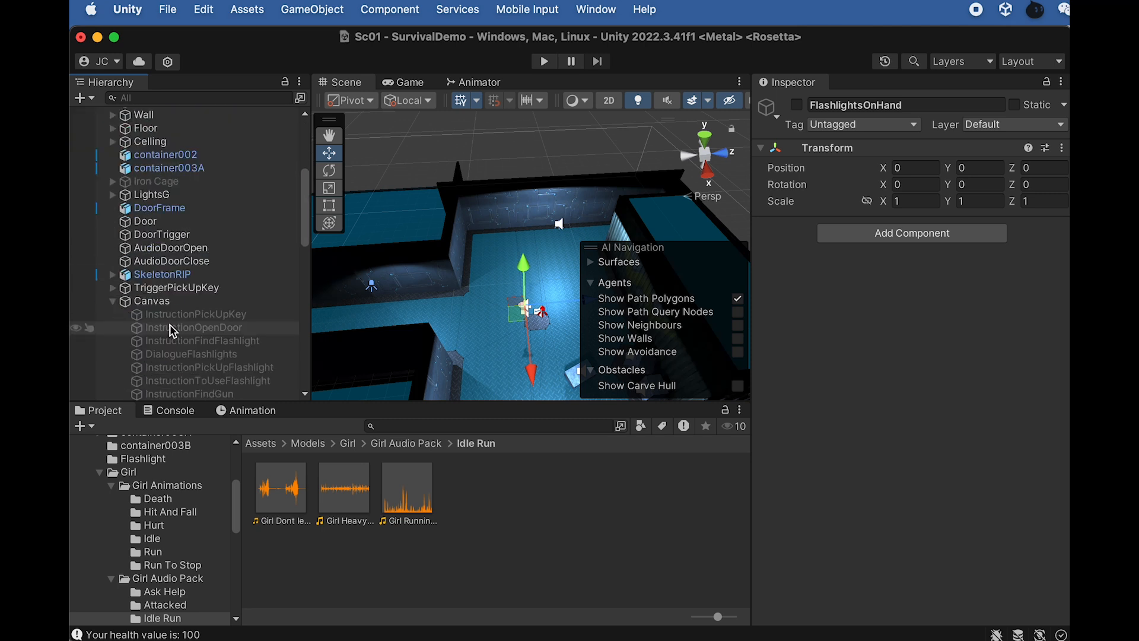
pyautogui.click(237, 182)
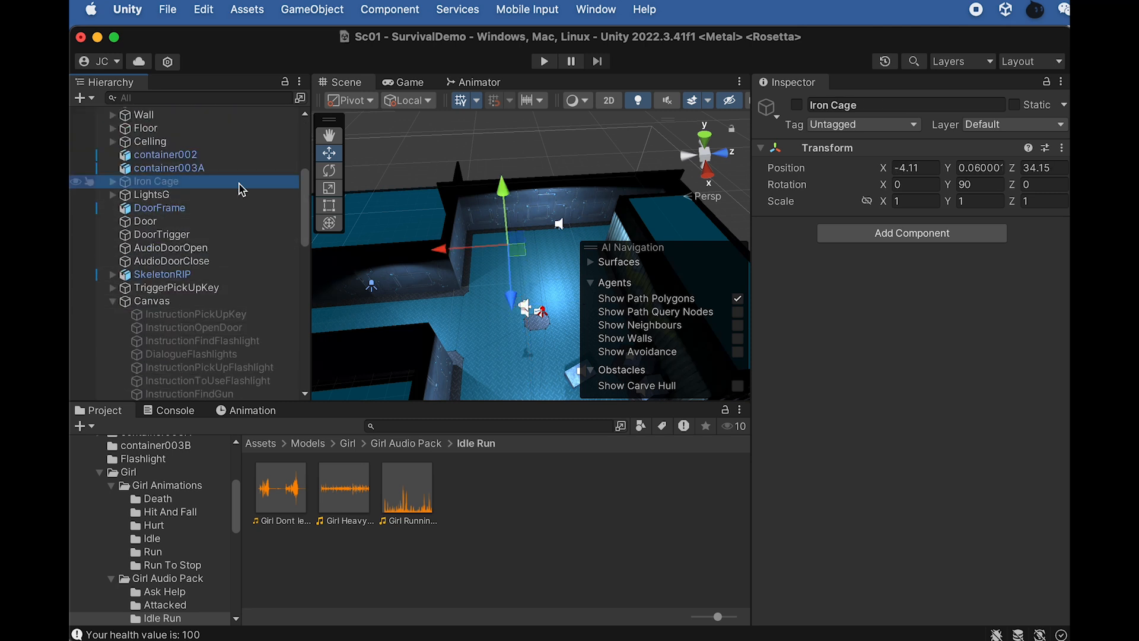
pyautogui.click(796, 105)
# Step: Activate the Girl_Rigged object and review its TriggerGirlAwake and TriggerGirlResting child objects
pyautogui.scroll(-10, 209, 386)
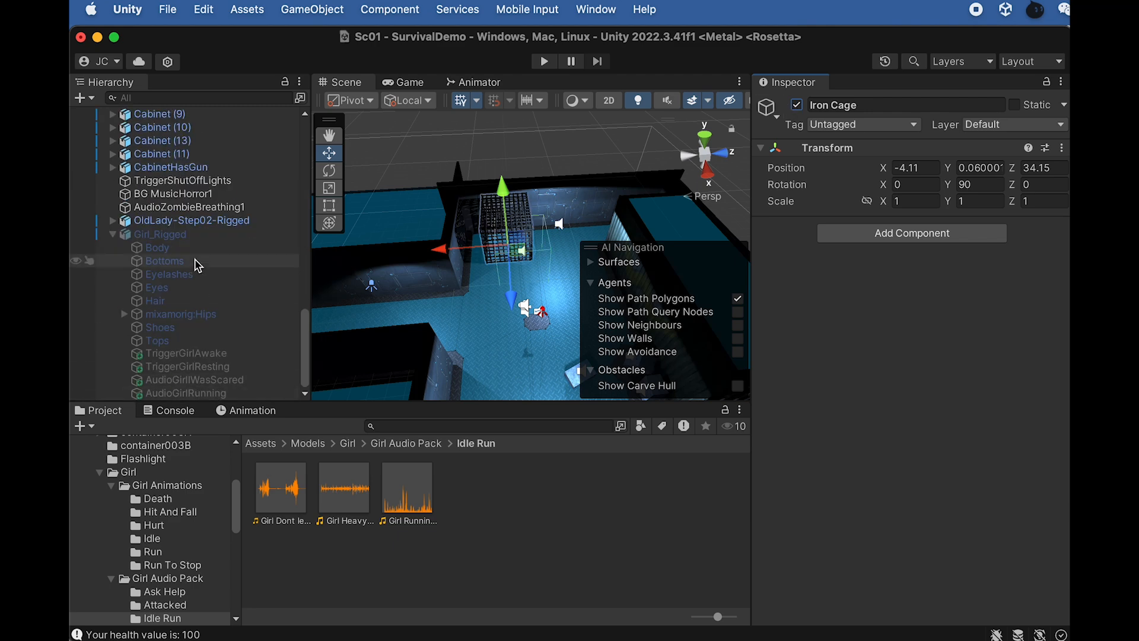
pyautogui.click(353, 359)
pyautogui.scroll(3, 353, 359)
pyautogui.click(223, 353)
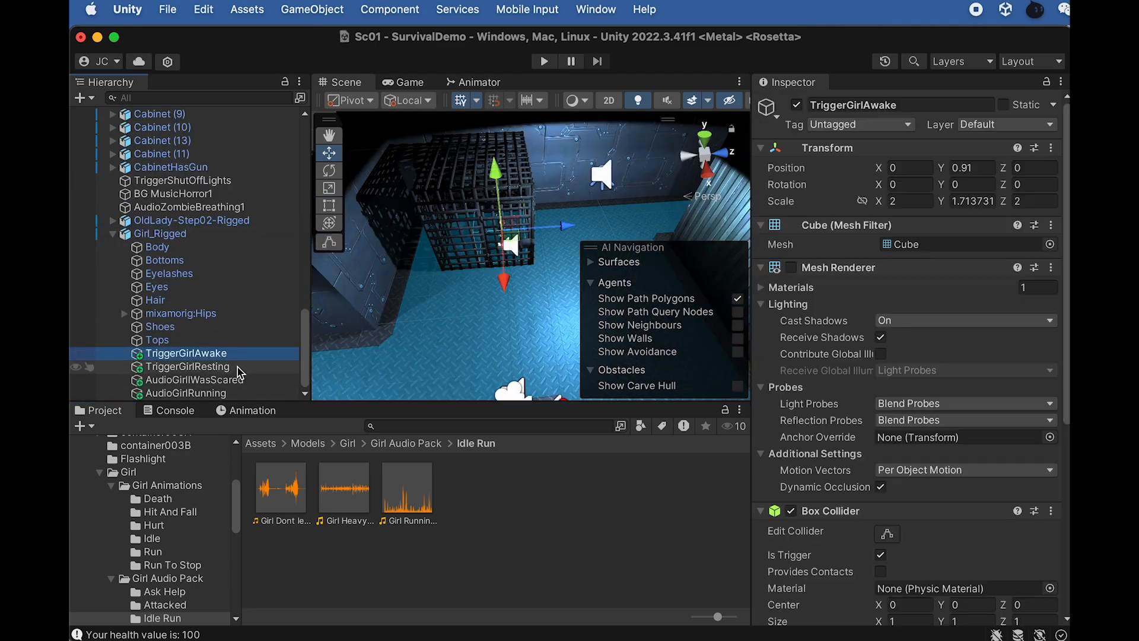
pyautogui.click(223, 370)
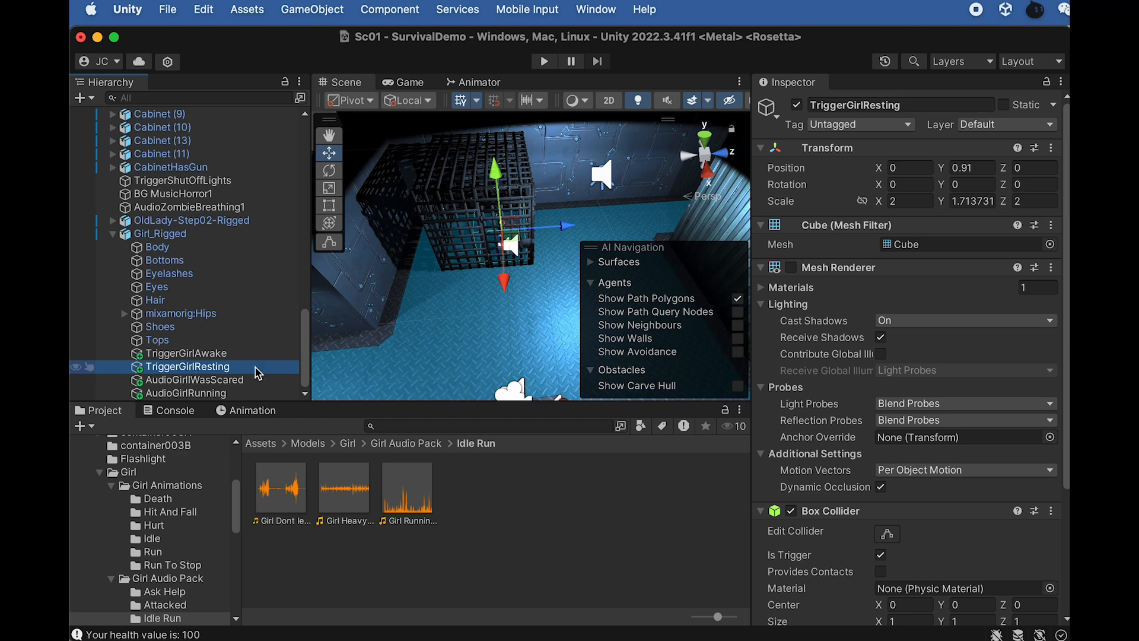
pyautogui.scroll(-5, 857, 504)
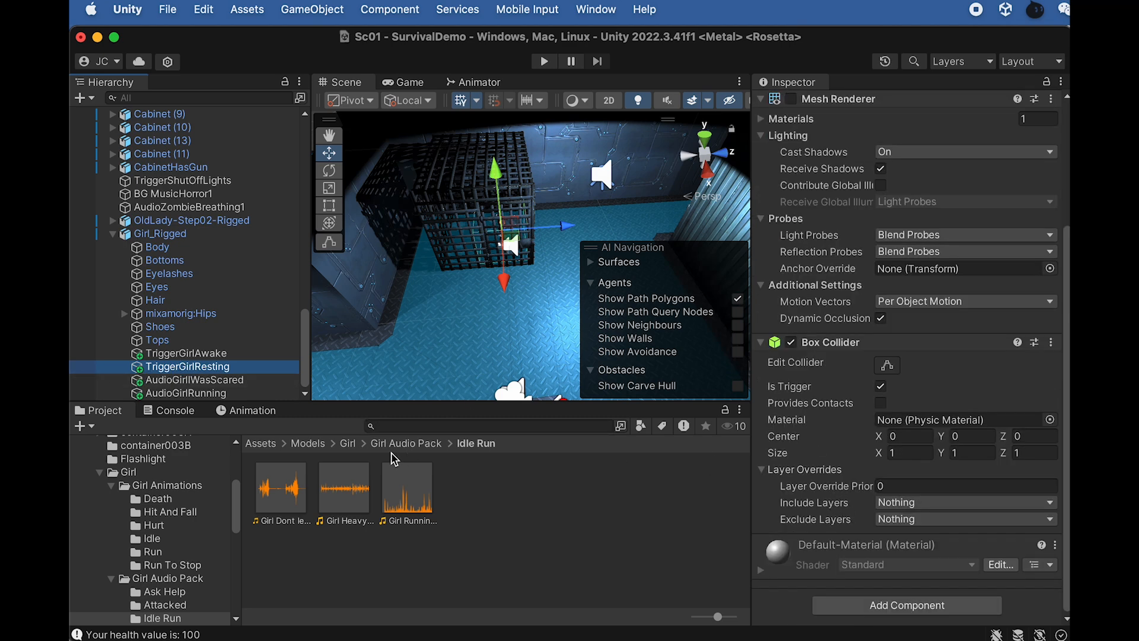
# Step: Attach the GirlResting script from the Girl Script Pack folder to TriggerGirlResting and assign Girl_Rigged as its Girl object
pyautogui.click(352, 445)
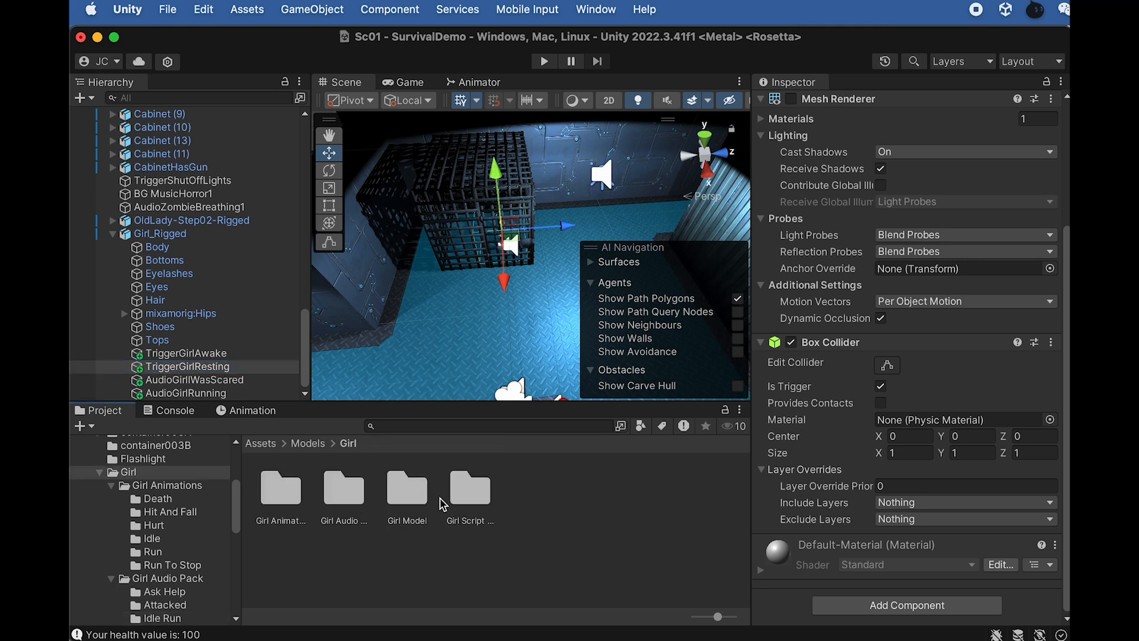
pyautogui.doubleClick(473, 499)
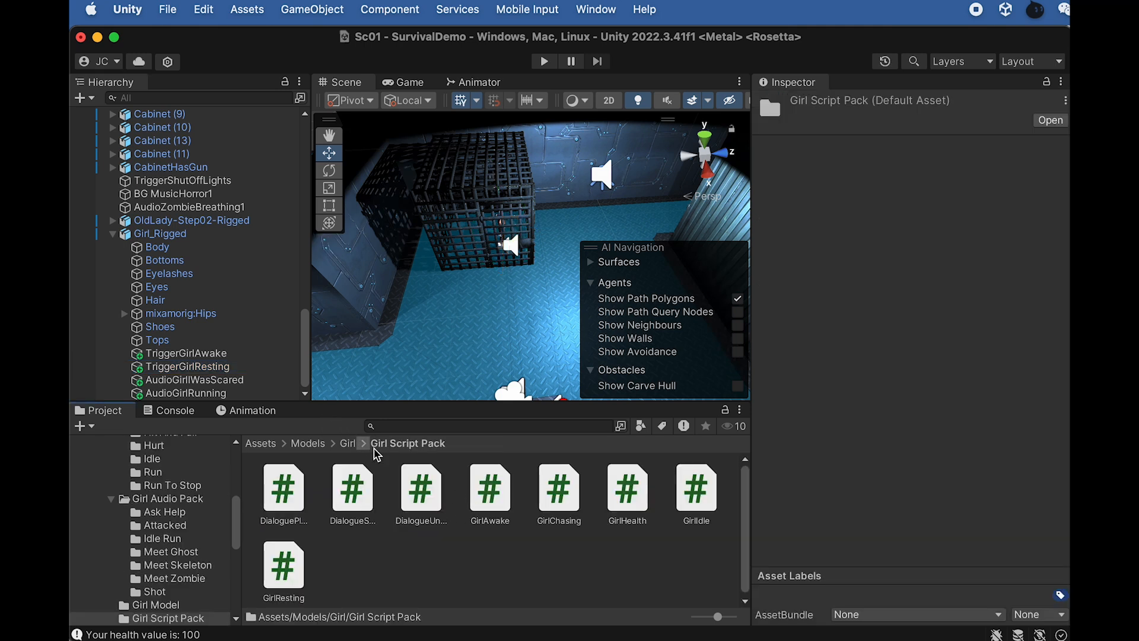
pyautogui.moveTo(285, 567); pyautogui.dragTo(193, 371)
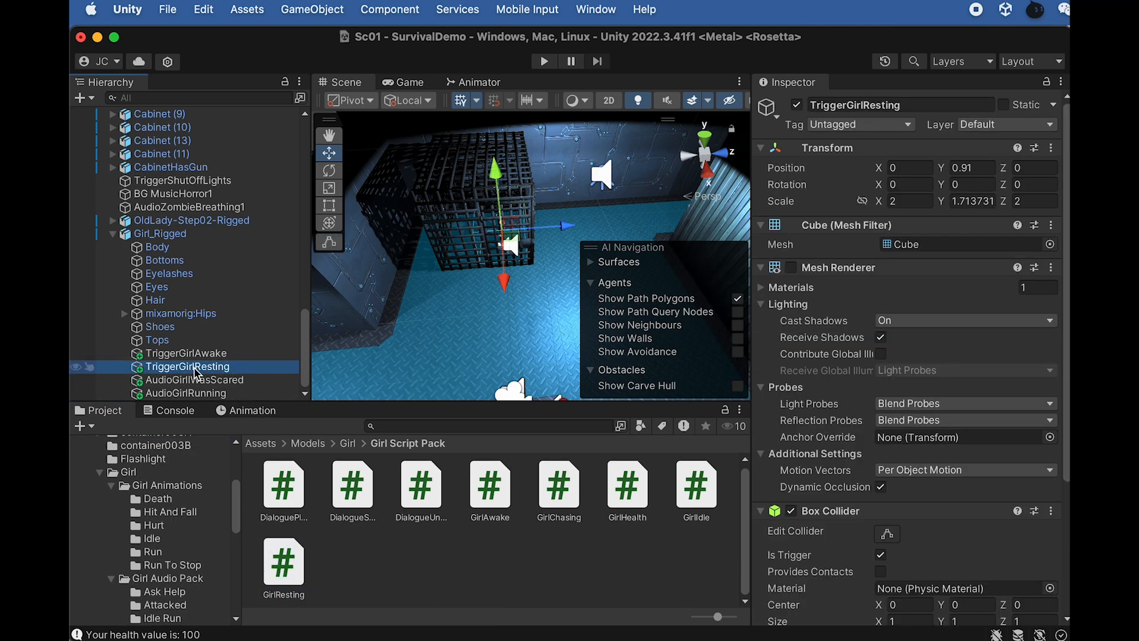
pyautogui.scroll(-10, 860, 436)
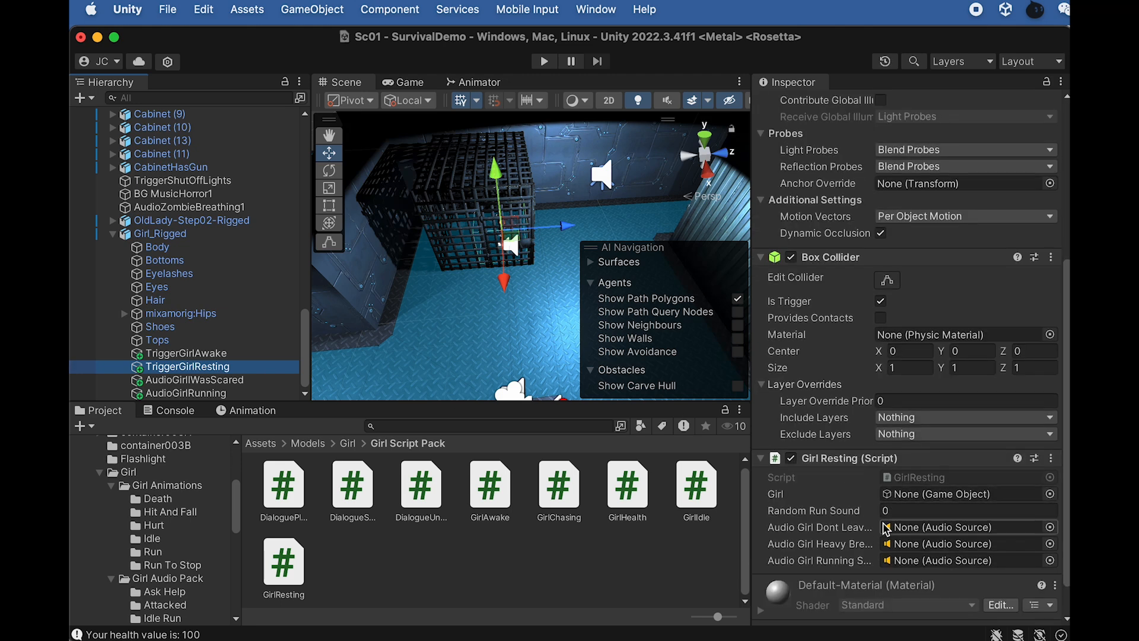
pyautogui.moveTo(158, 233); pyautogui.dragTo(908, 500)
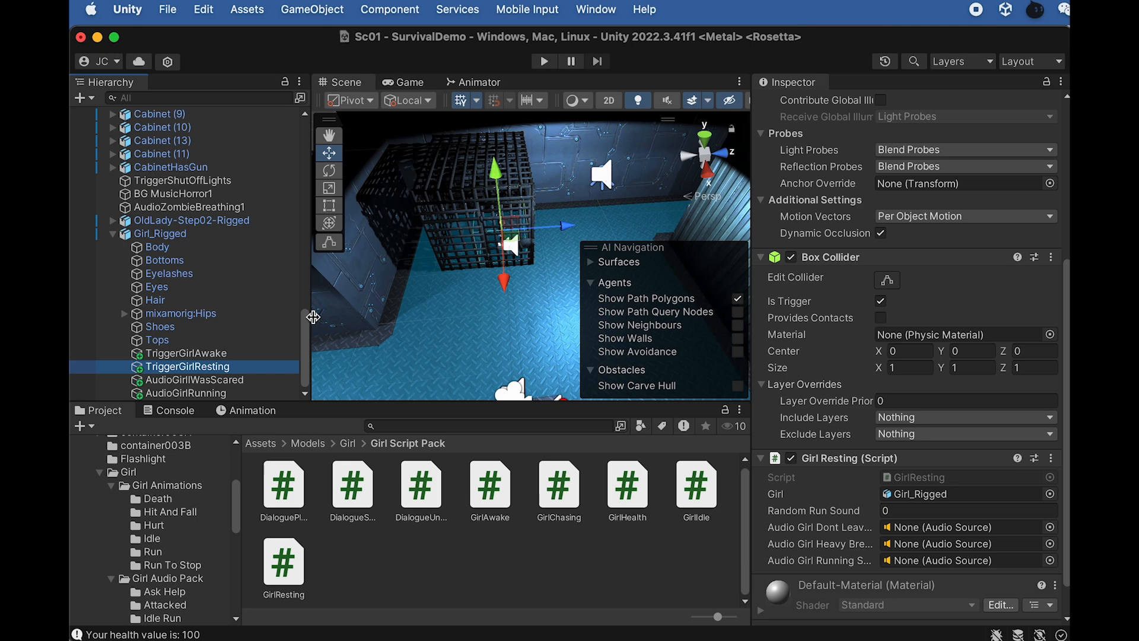
# Step: Duplicate the AudioGirlRunning object under Girl_Rigged and rename the copy "AudioGirlDont Leave Me"
pyautogui.click(211, 393)
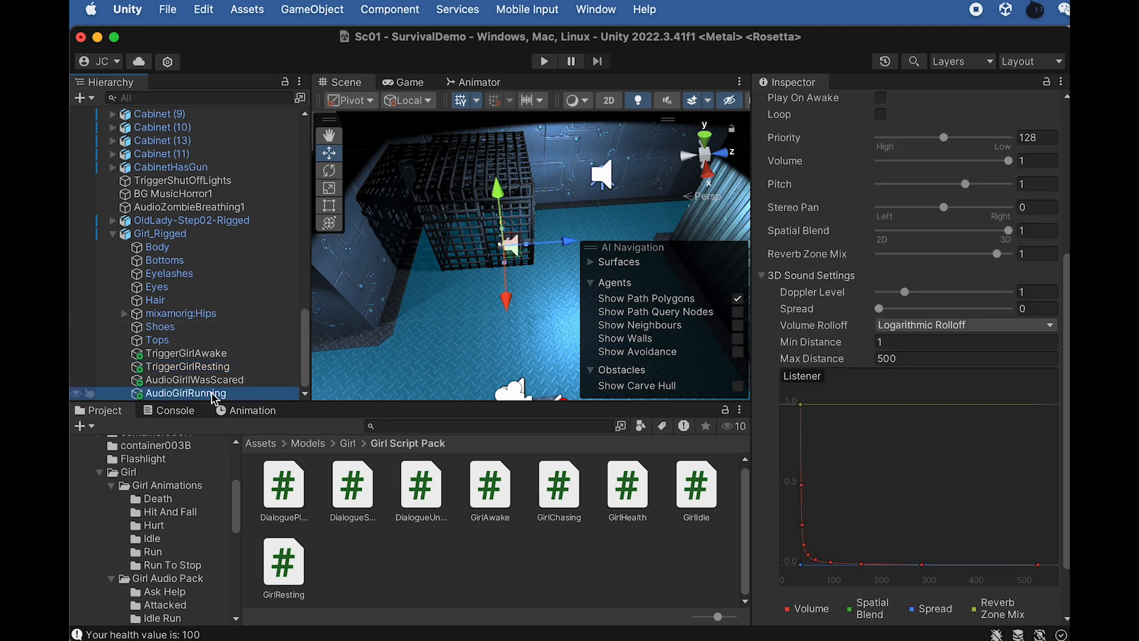
pyautogui.press('super+d')
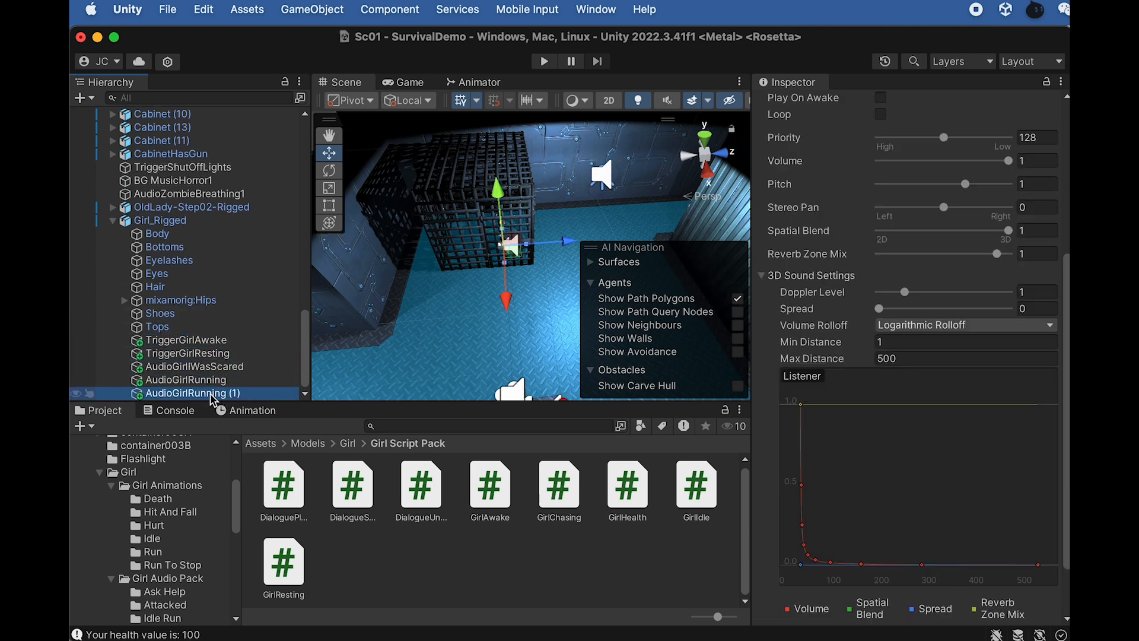
pyautogui.click(210, 393)
pyautogui.click(210, 393)
pyautogui.moveTo(194, 393); pyautogui.dragTo(430, 399)
pyautogui.write('Dont')
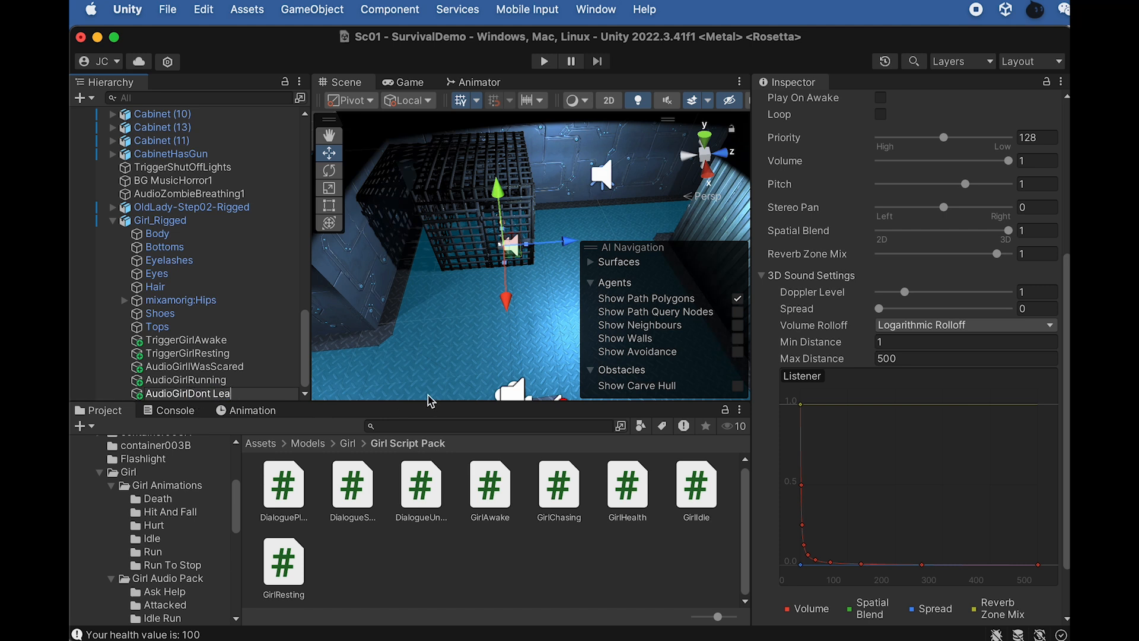
pyautogui.press('Return')
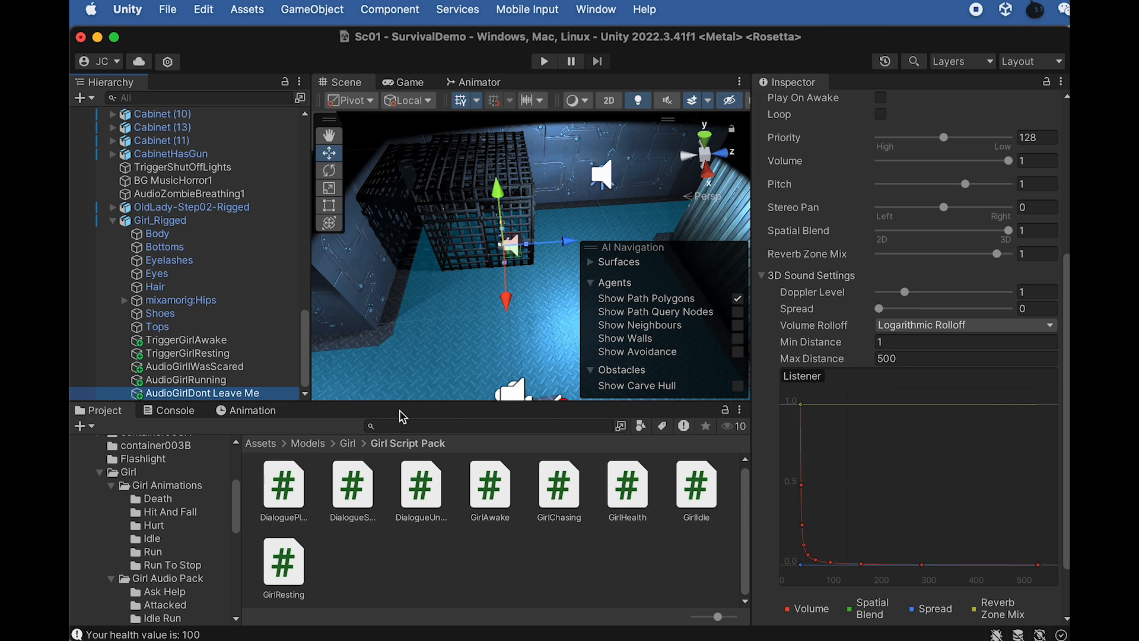
# Step: Assign the "Girl Dont leave me alone" clip from the Idle Run audio folder to the AudioGirlDont Leave Me audio source
pyautogui.click(335, 444)
pyautogui.click(350, 445)
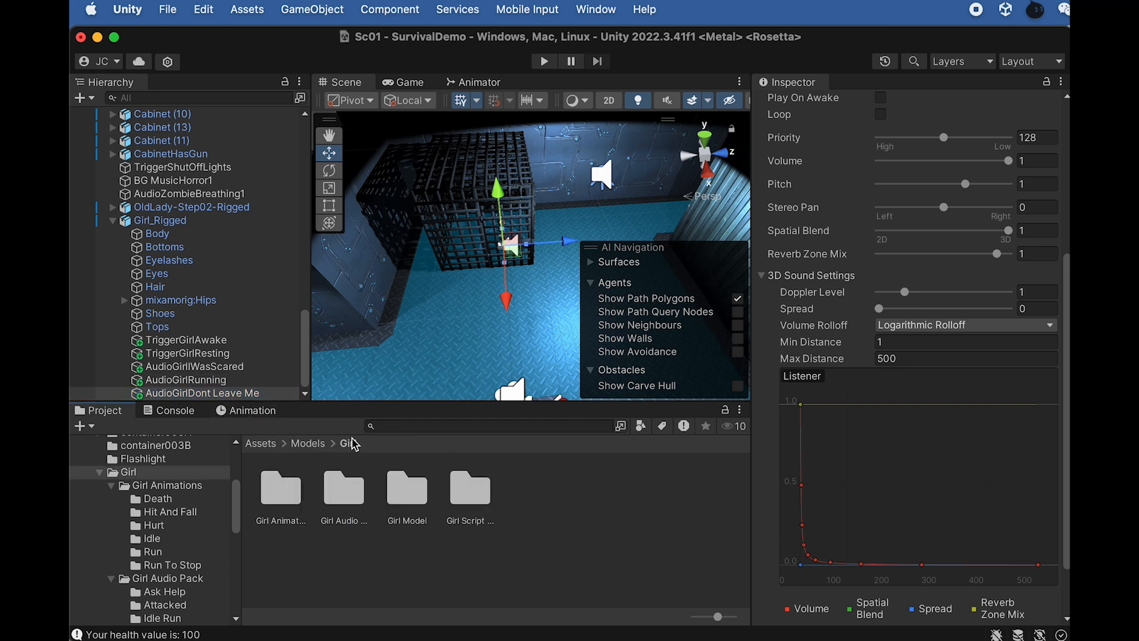
pyautogui.doubleClick(343, 501)
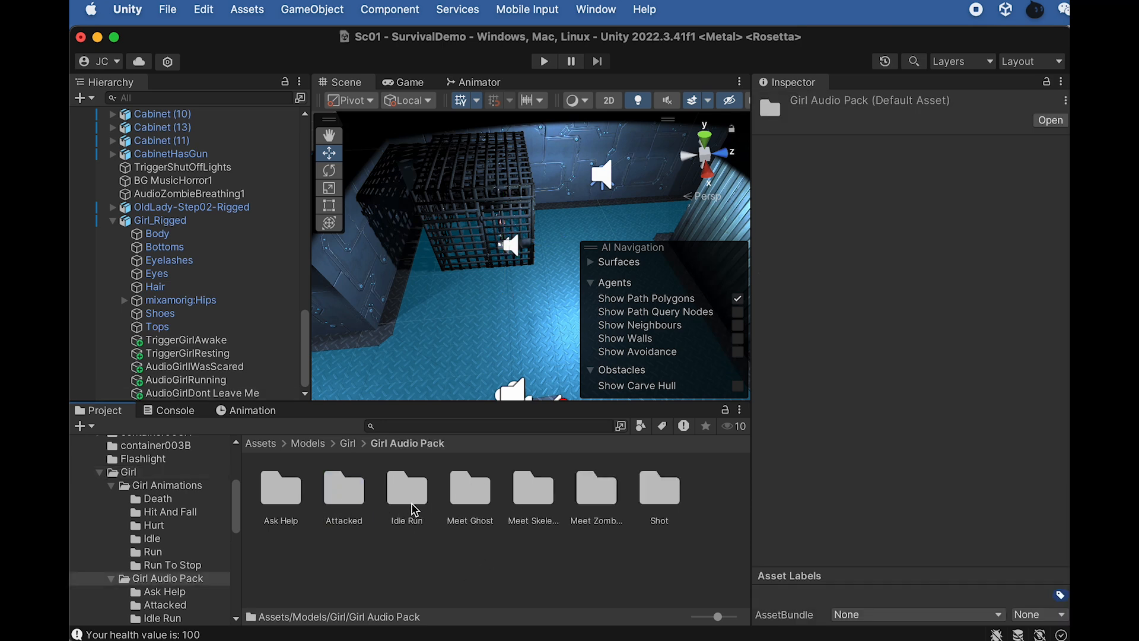
pyautogui.doubleClick(411, 504)
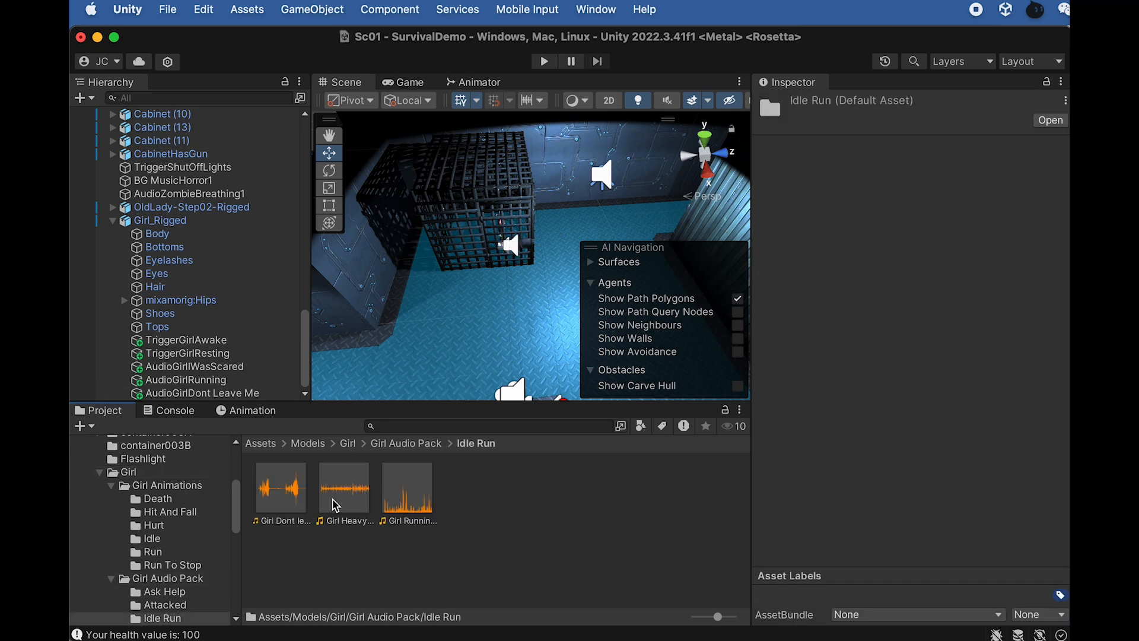
pyautogui.click(285, 501)
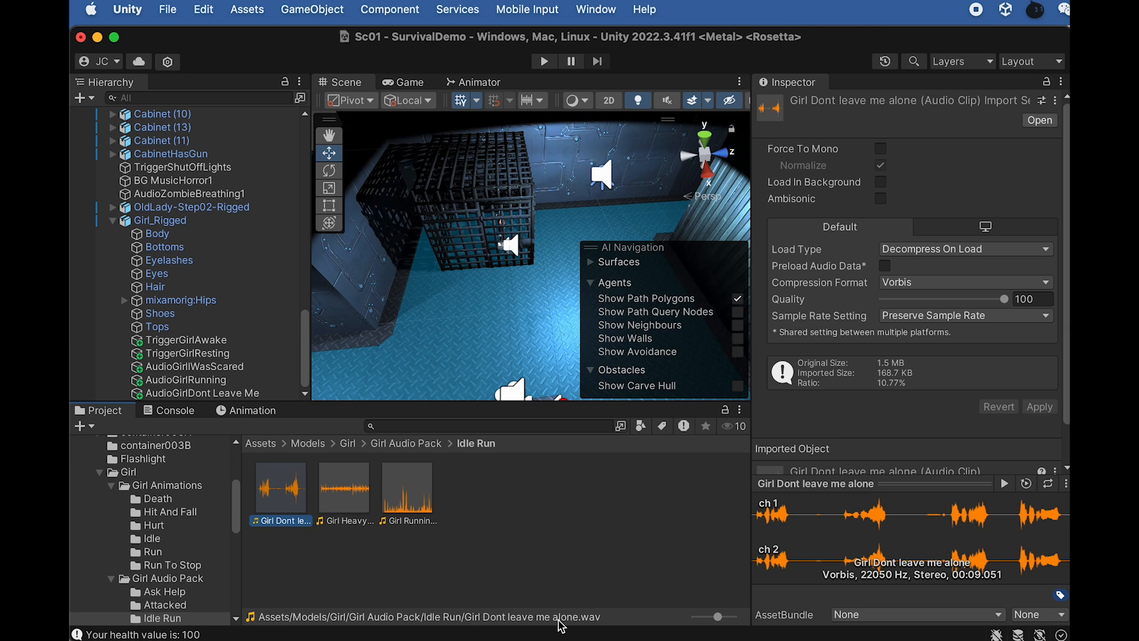
pyautogui.click(244, 394)
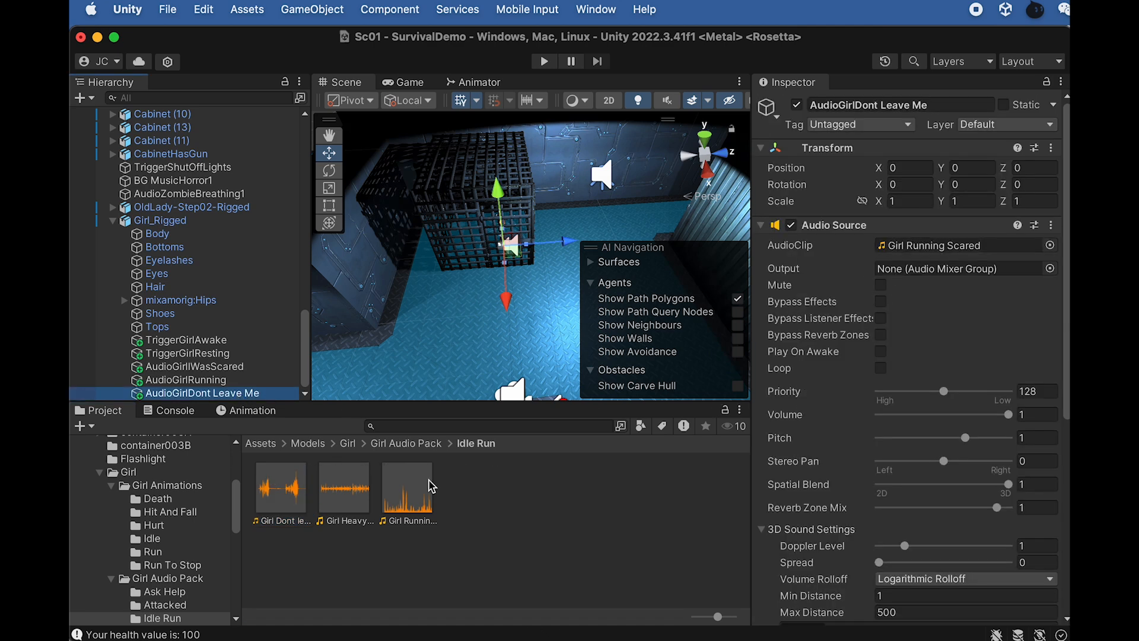
pyautogui.moveTo(285, 503); pyautogui.dragTo(899, 246)
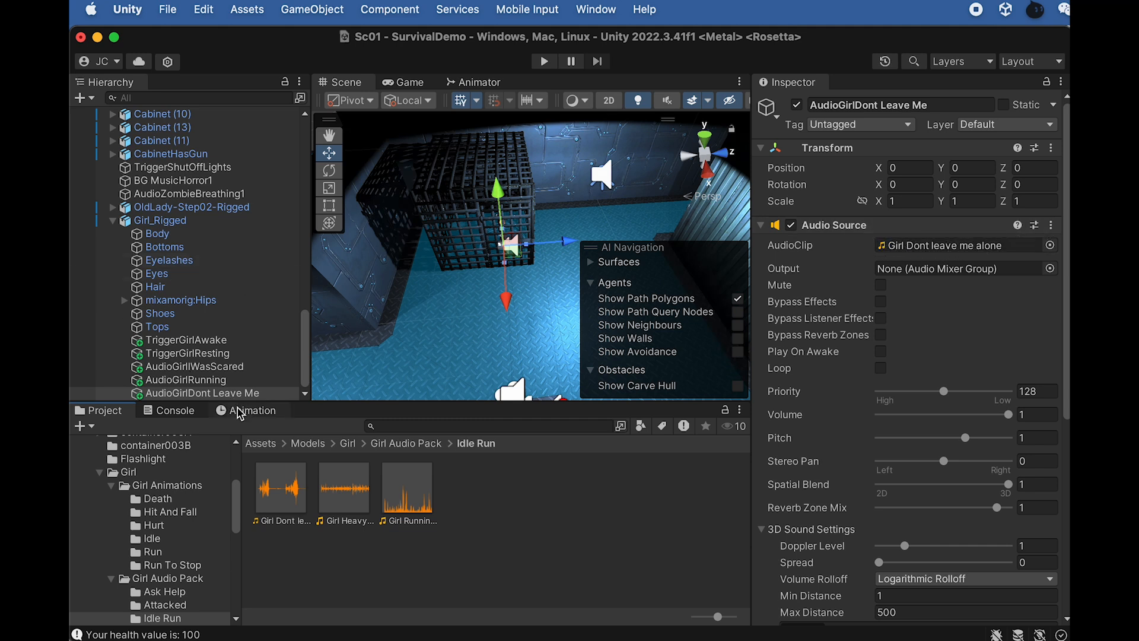
# Step: Duplicate AudioGirlDont Leave Me under Girl_Rigged and rename the copy "AudioGirHeavy Breathing"
pyautogui.click(219, 394)
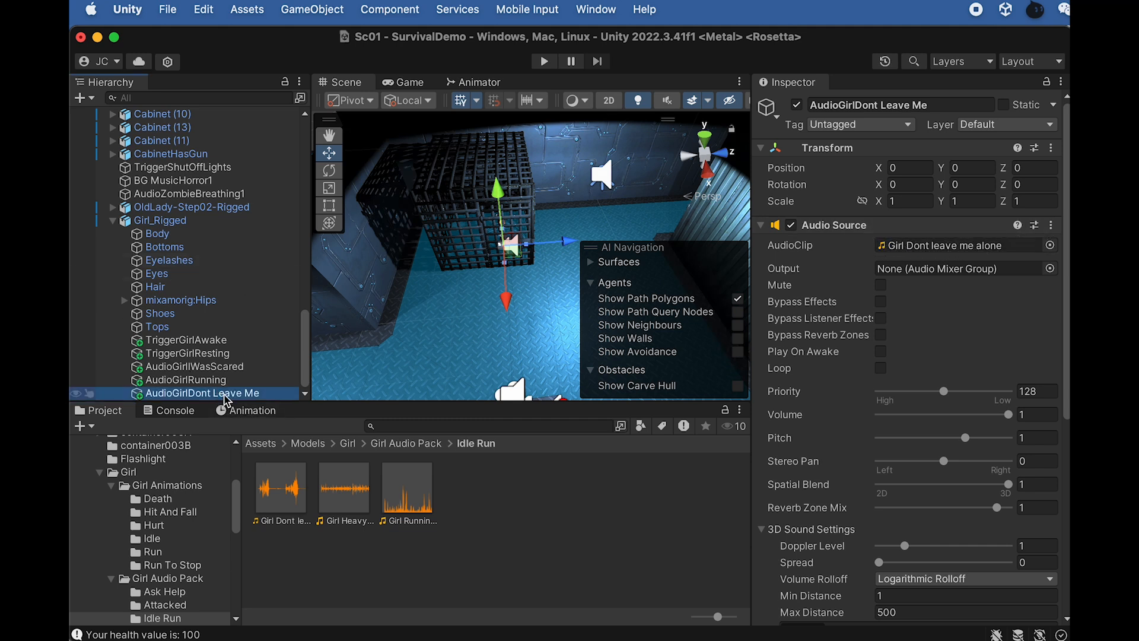
pyautogui.press('super+d')
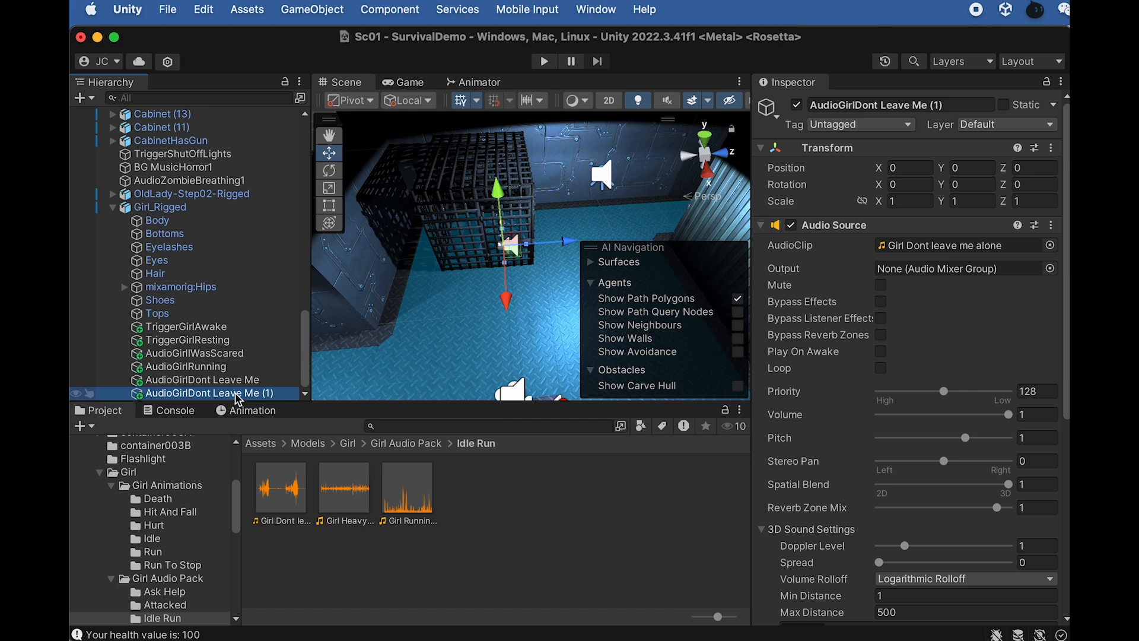
pyautogui.click(235, 394)
pyautogui.click(208, 394)
pyautogui.moveTo(186, 394); pyautogui.dragTo(290, 393)
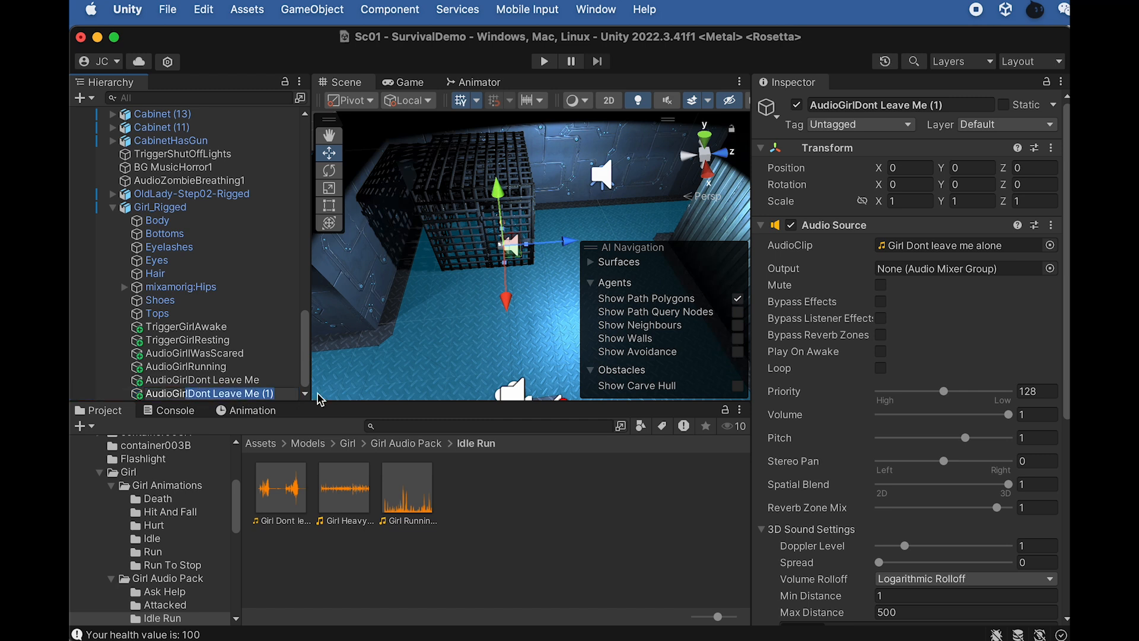
pyautogui.write('H')
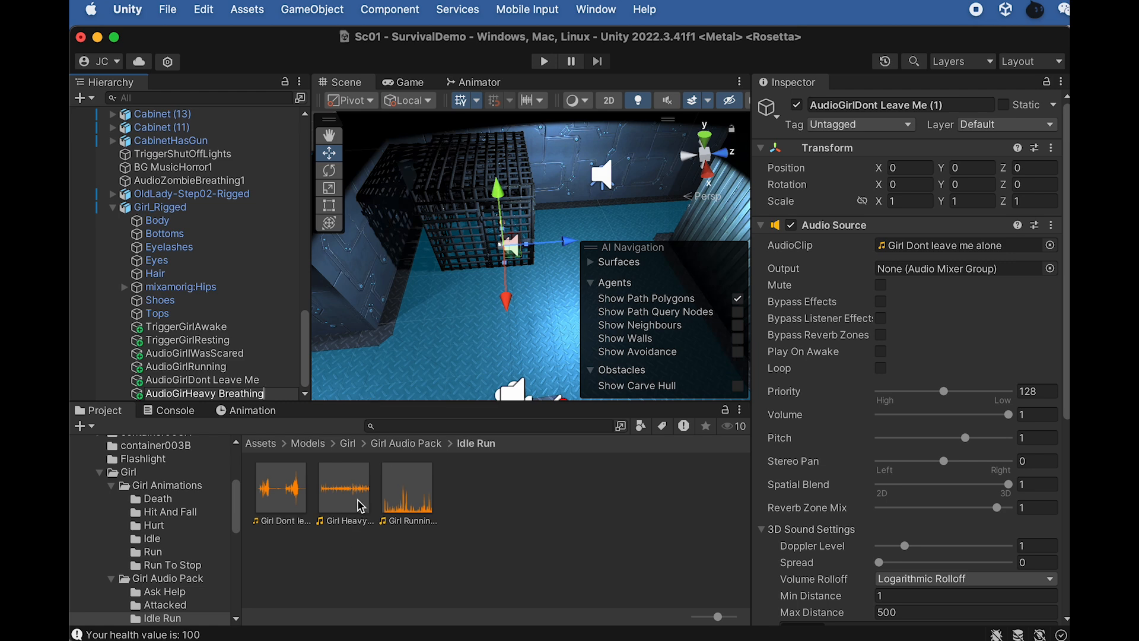
# Step: Assign the Girl Heavy Breathing clip to the AudioGirHeavy Breathing audio source and check the clips on both new audio objects
pyautogui.click(330, 475)
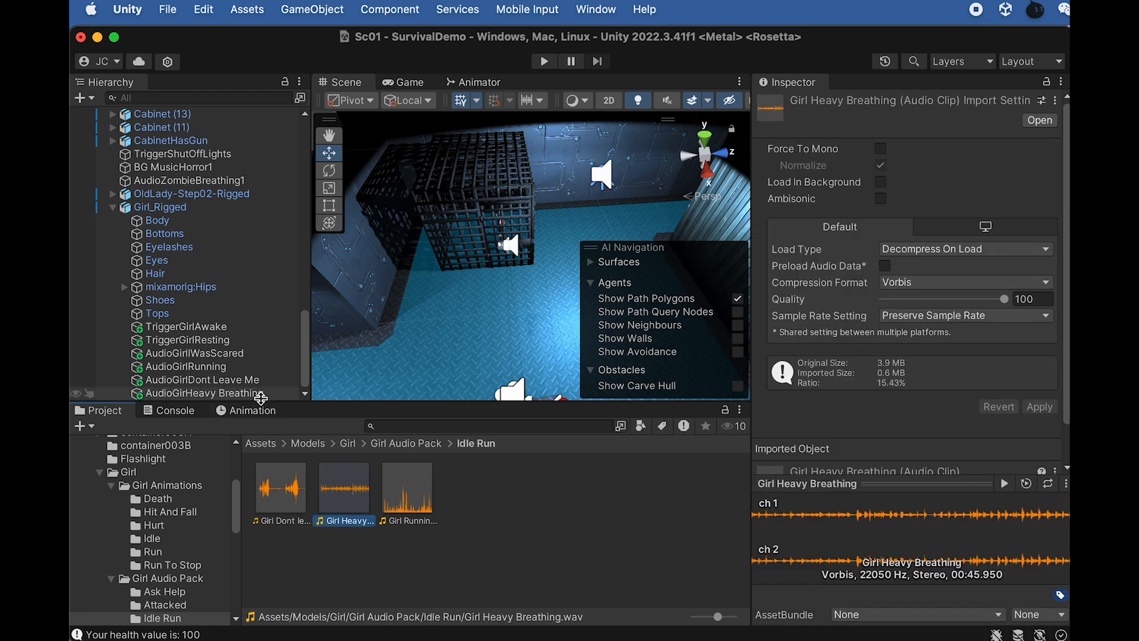
pyautogui.click(229, 394)
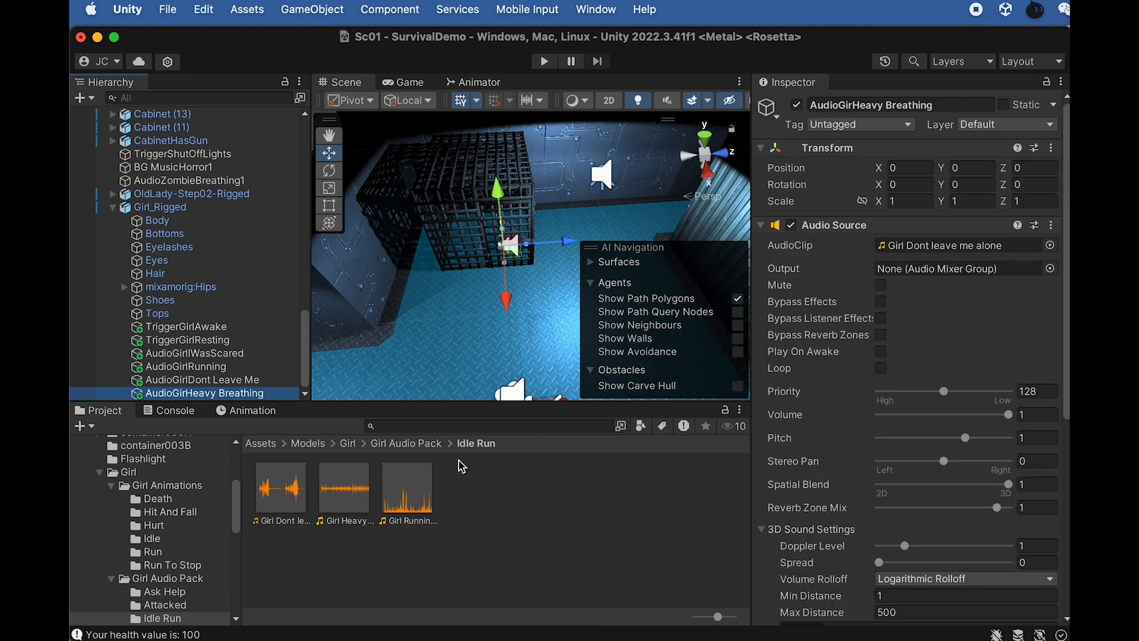
pyautogui.moveTo(361, 501); pyautogui.dragTo(926, 257)
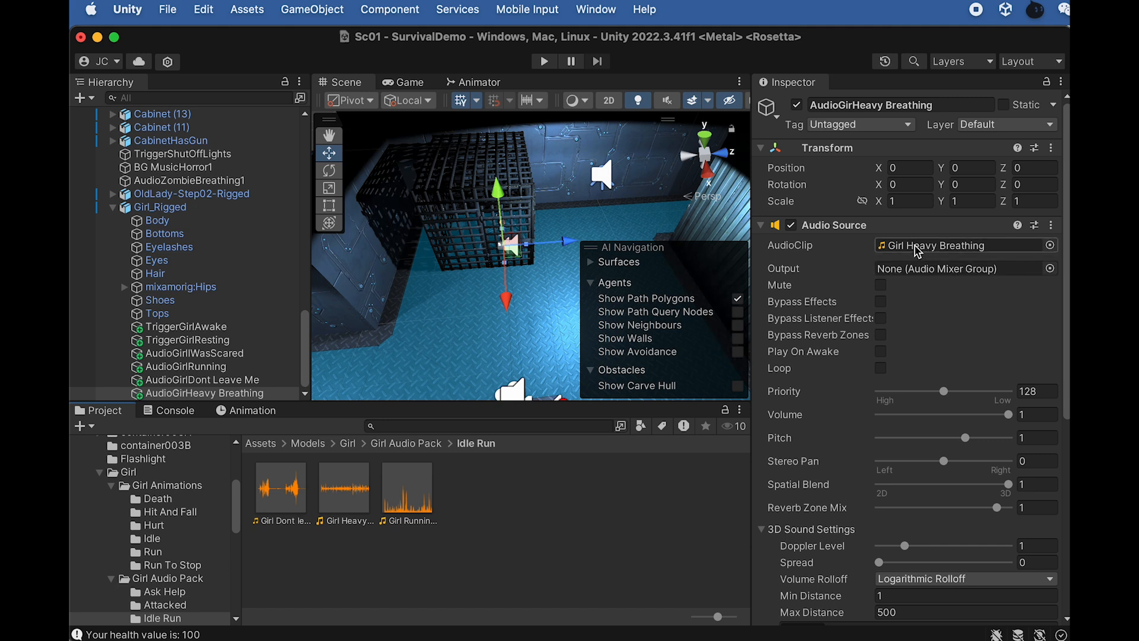
pyautogui.click(197, 380)
pyautogui.click(203, 392)
pyautogui.click(205, 381)
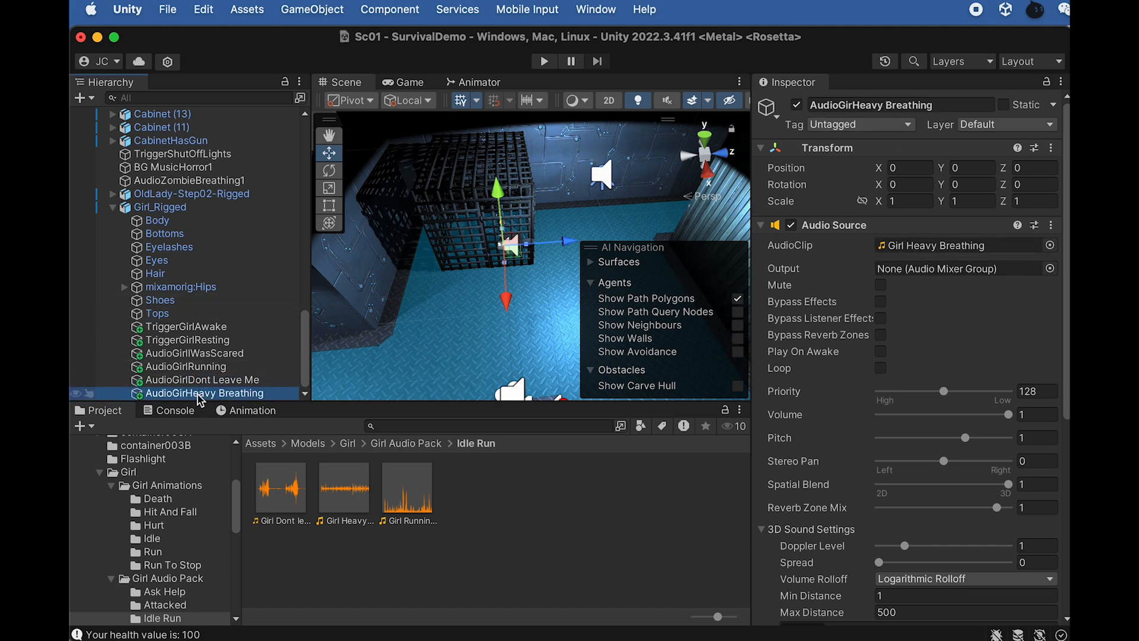
pyautogui.click(206, 381)
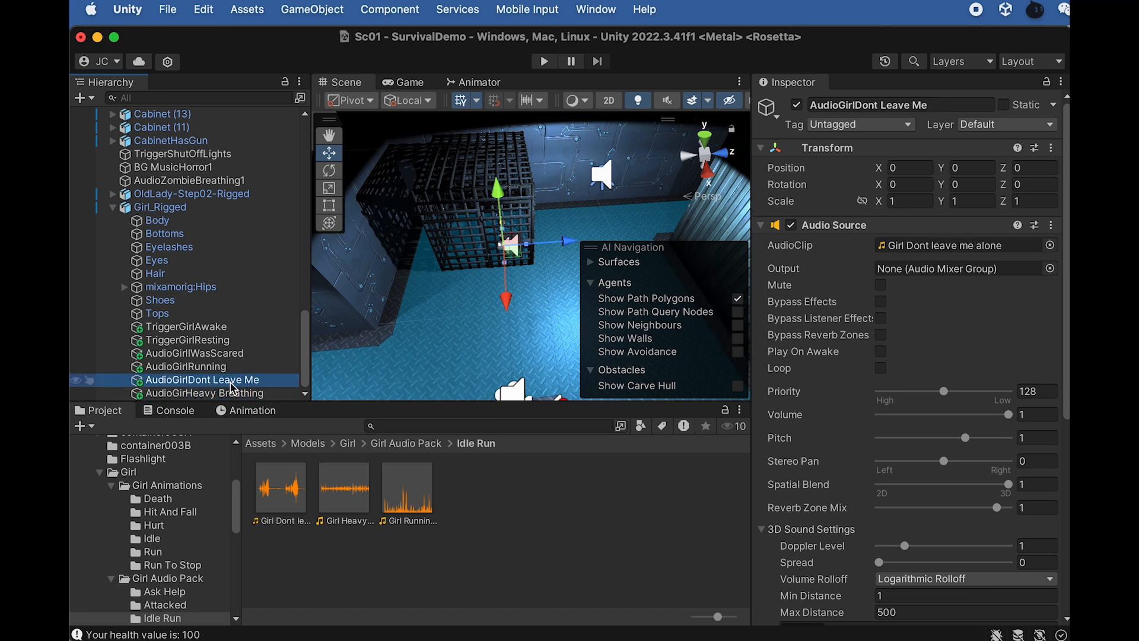
pyautogui.click(210, 394)
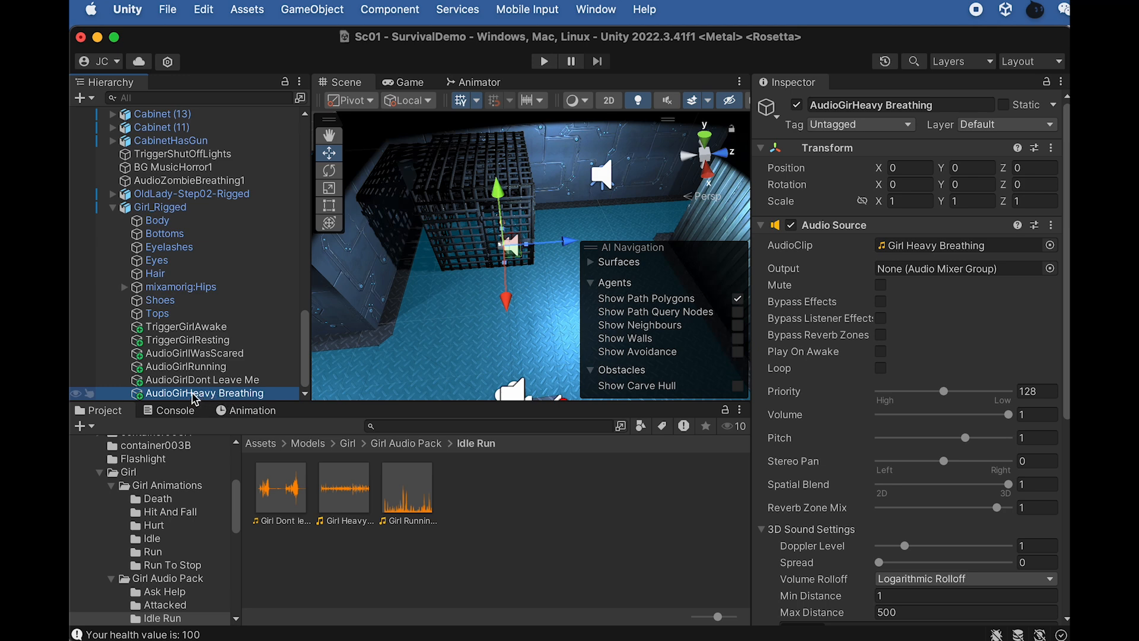
# Step: Fill TriggerGirlResting's Girl Resting script audio slots with AudioGirlDont Leave Me, AudioGirHeavy Breathing and AudioGirlRunning, matching each slot's name
pyautogui.click(191, 341)
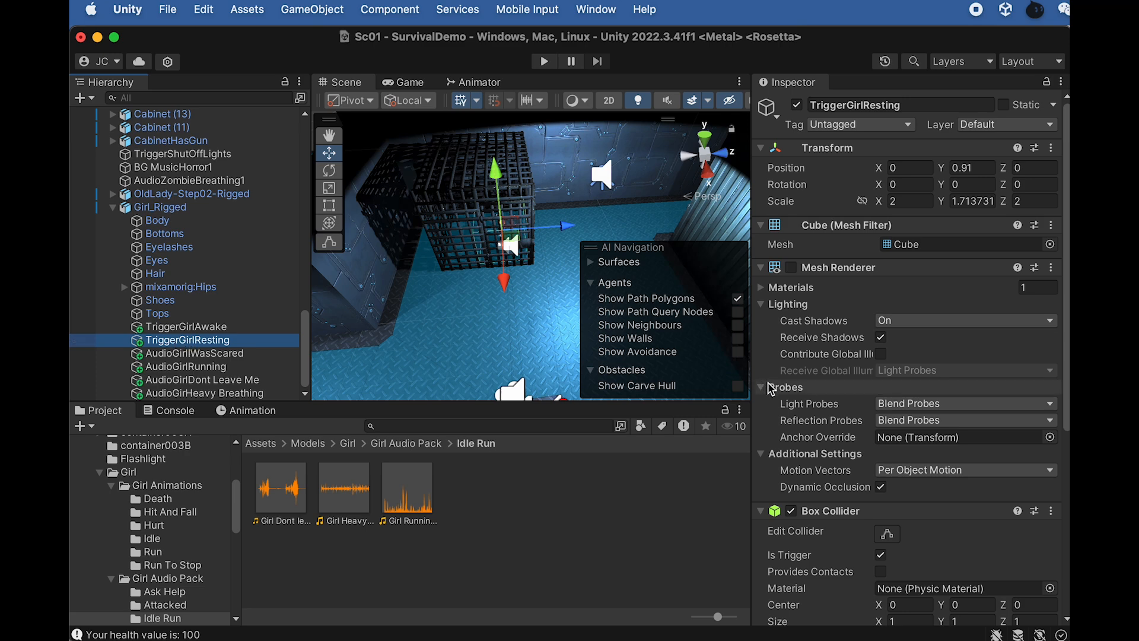
pyautogui.scroll(-5, 830, 415)
pyautogui.moveTo(195, 380); pyautogui.dragTo(913, 492)
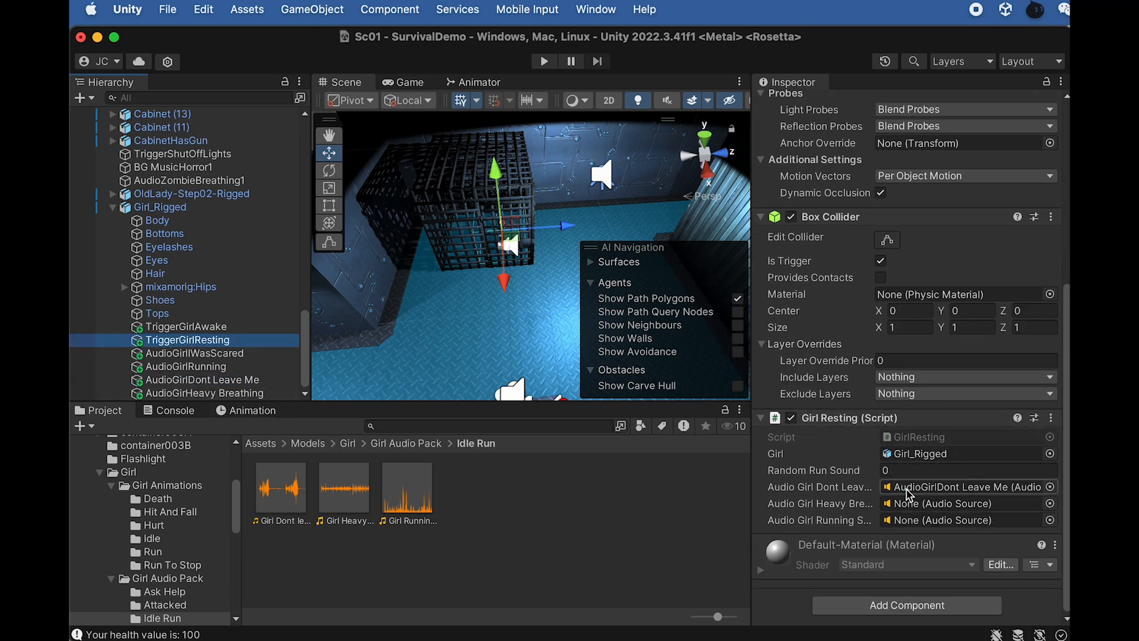
pyautogui.moveTo(255, 394); pyautogui.dragTo(830, 504)
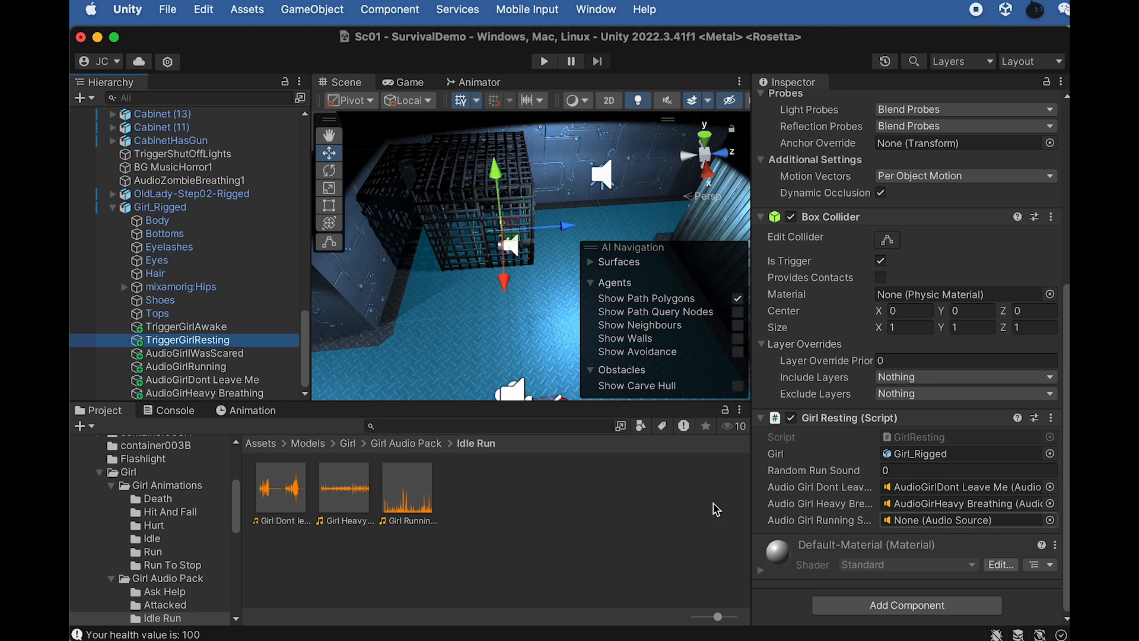
pyautogui.moveTo(205, 367); pyautogui.dragTo(896, 514)
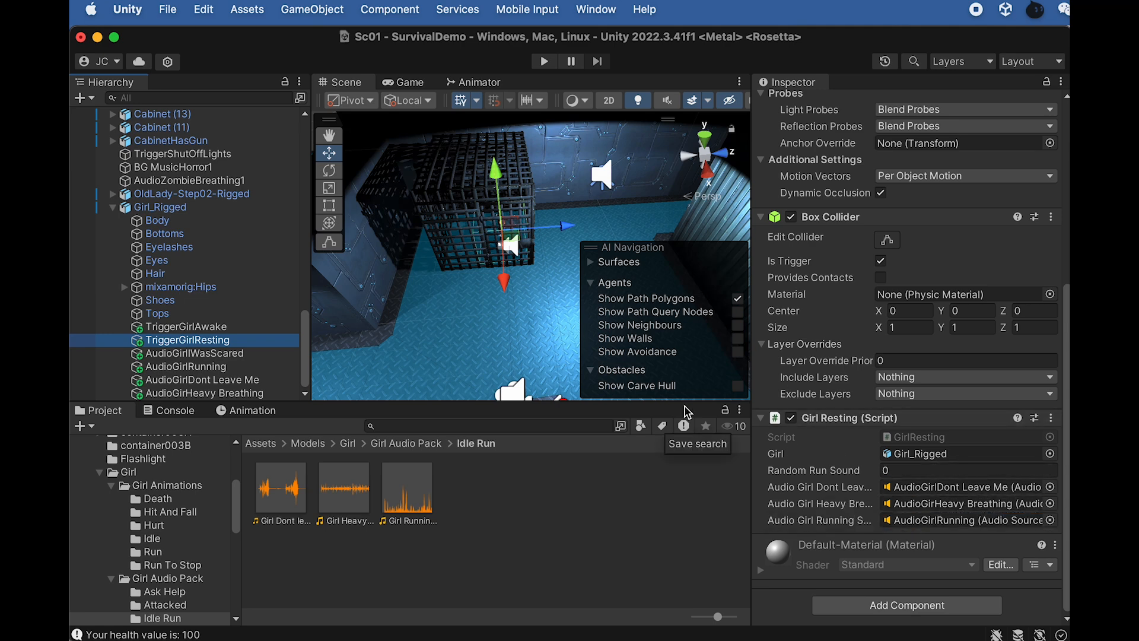
# Step: Play-test the scene by opening the cage door, waking the girl and walking away with her following, and stop the game
pyautogui.scroll(3, 766, 322)
pyautogui.press('super+p')
pyautogui.click(648, 196)
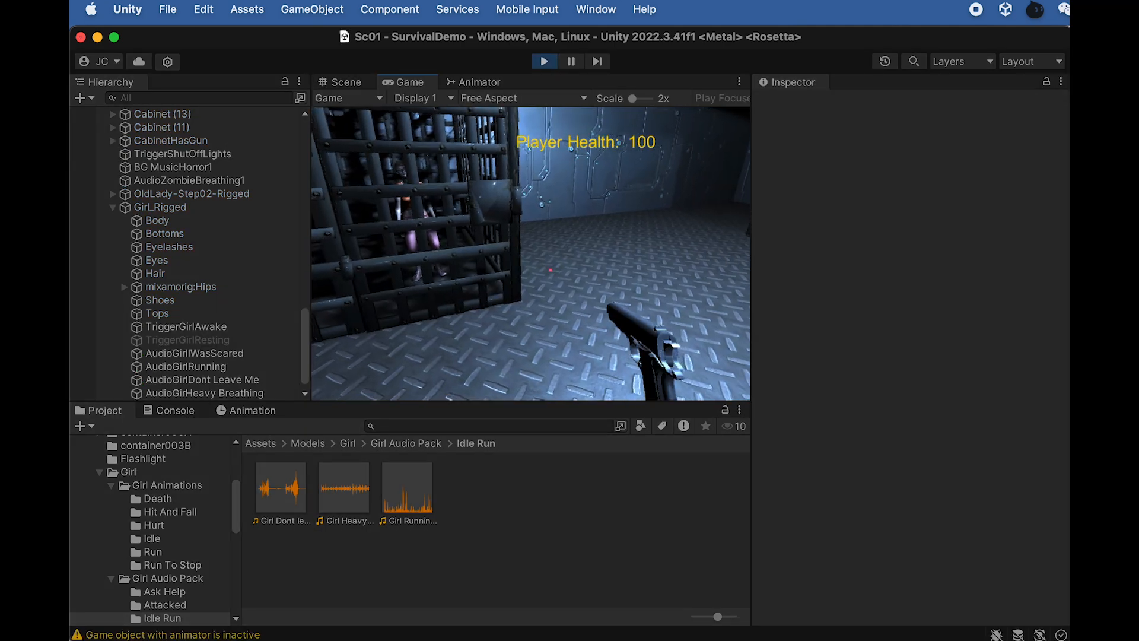
pyautogui.press('w')
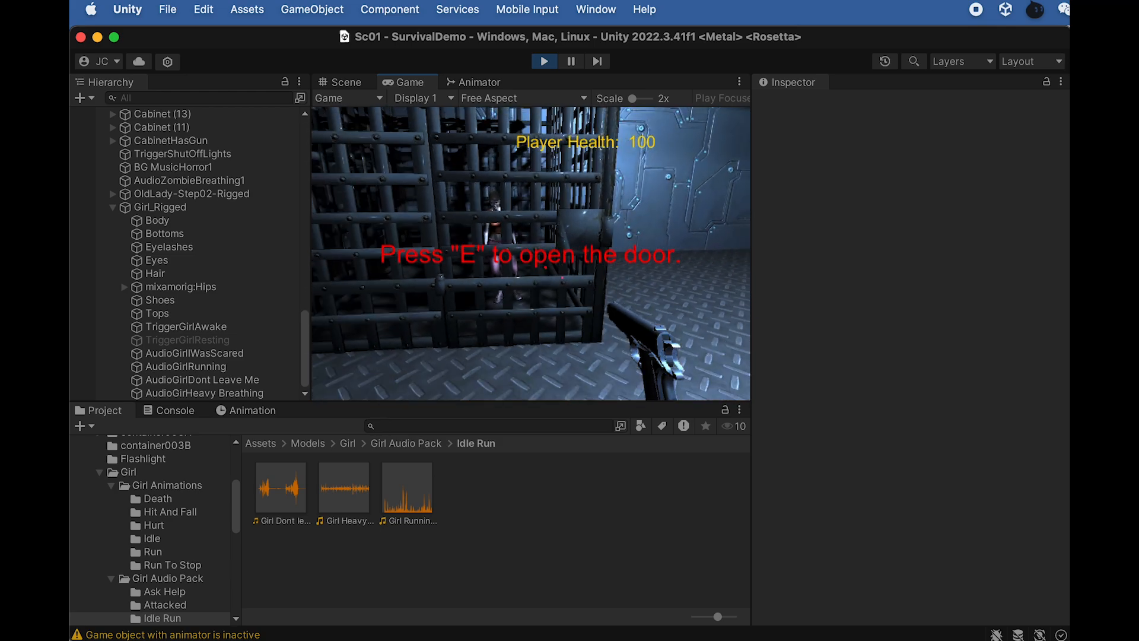
pyautogui.press('e')
pyautogui.press('w')
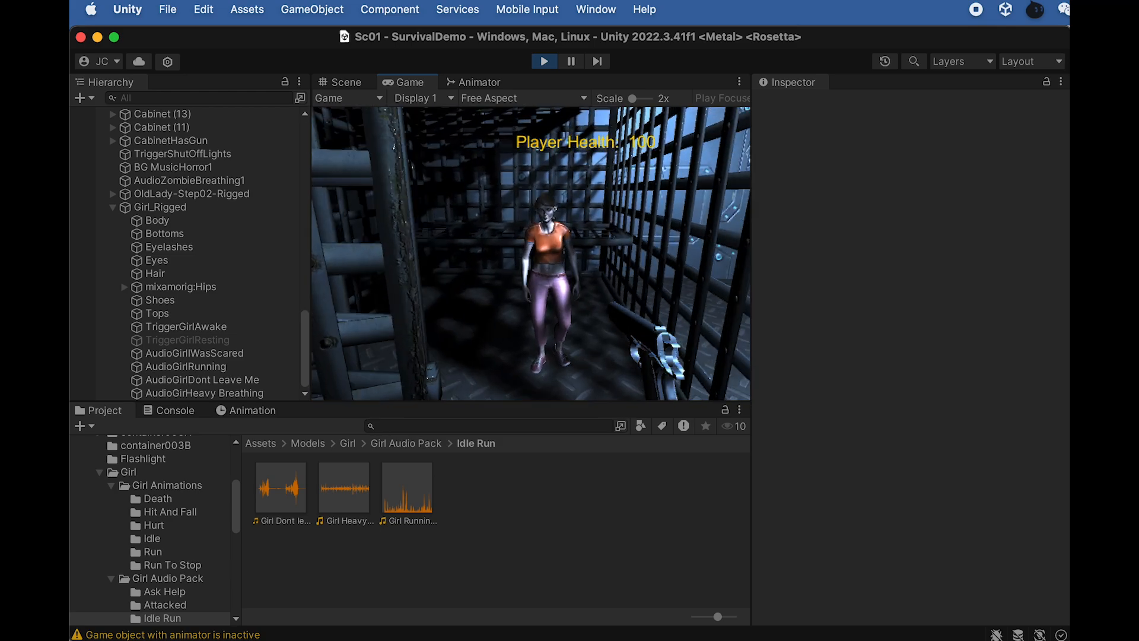
pyautogui.press('s')
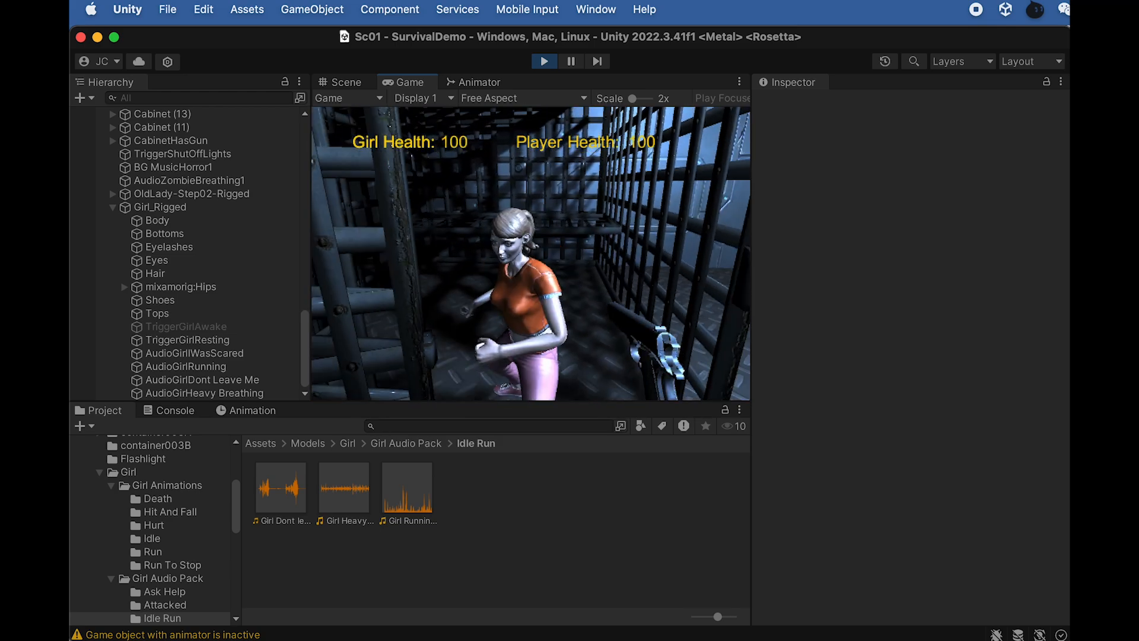
pyautogui.press('s')
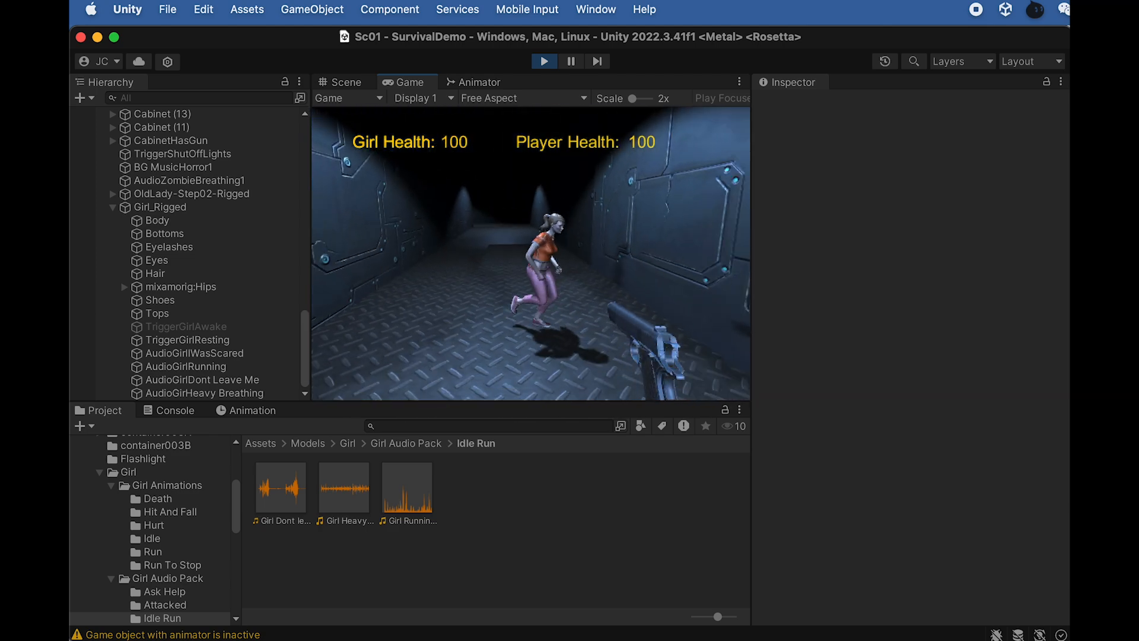
pyautogui.press('w')
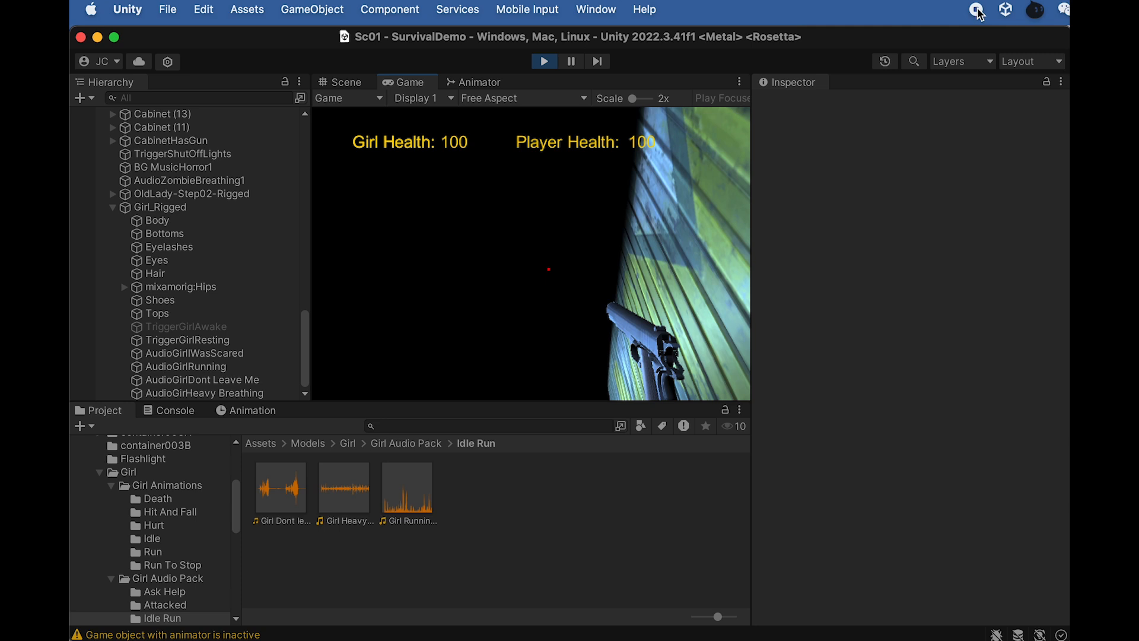
pyautogui.click(549, 63)
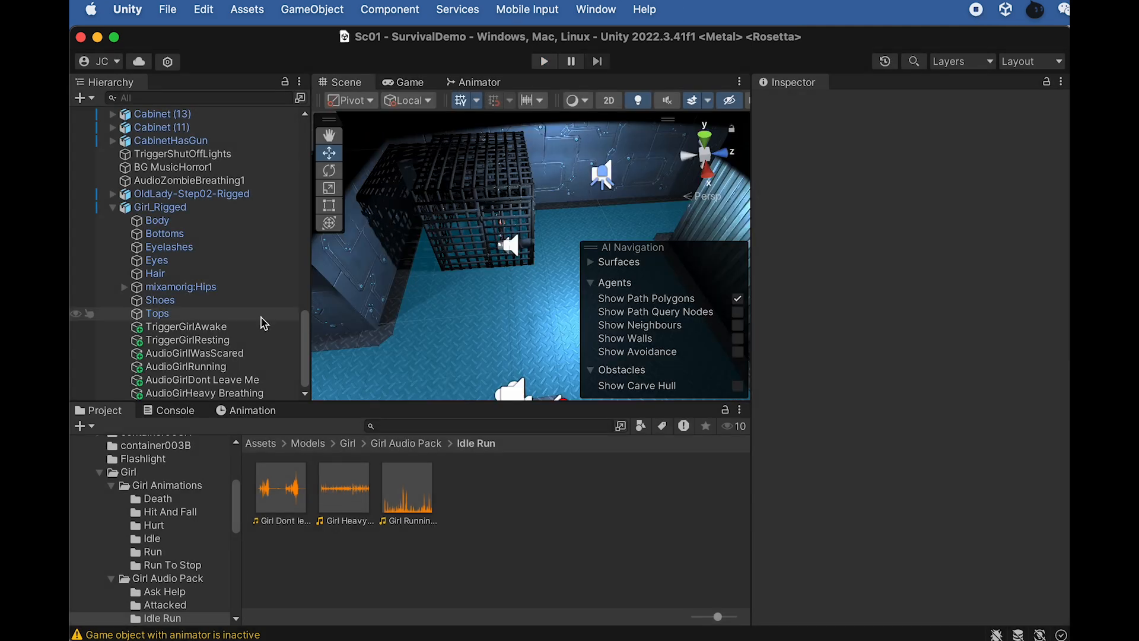
# Step: Open TriggerGirlResting's GirlResting script in Dreamweaver and review its public fields, Start and OnTriggerEnter code, including the Heavy Breathing and Girl Idle Alert2 calls
pyautogui.click(196, 340)
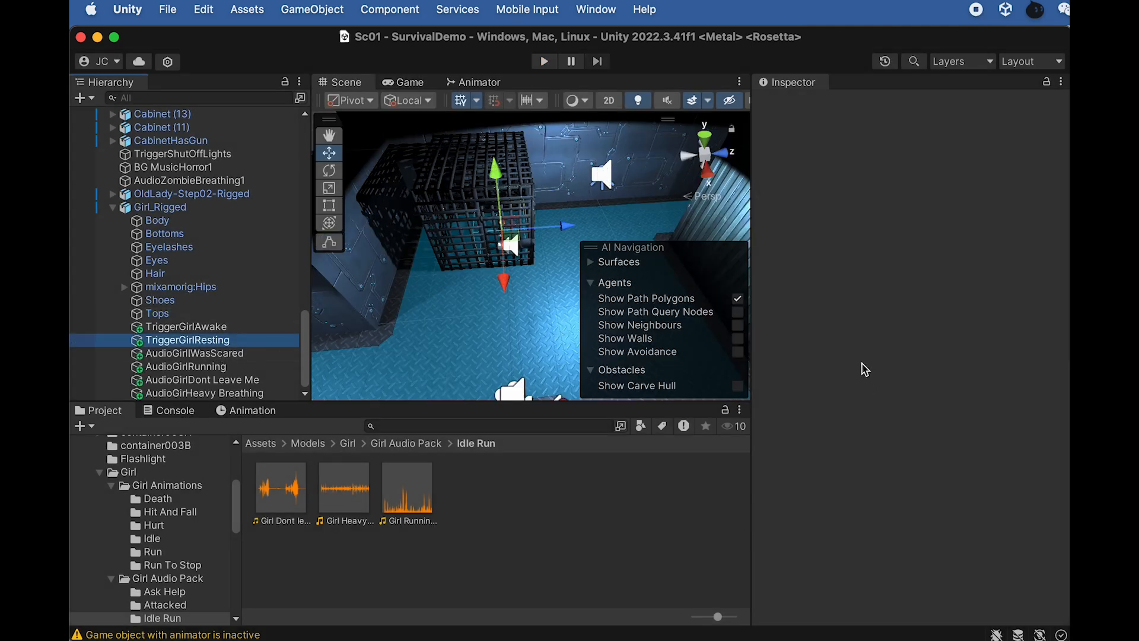
pyautogui.scroll(-5, 866, 380)
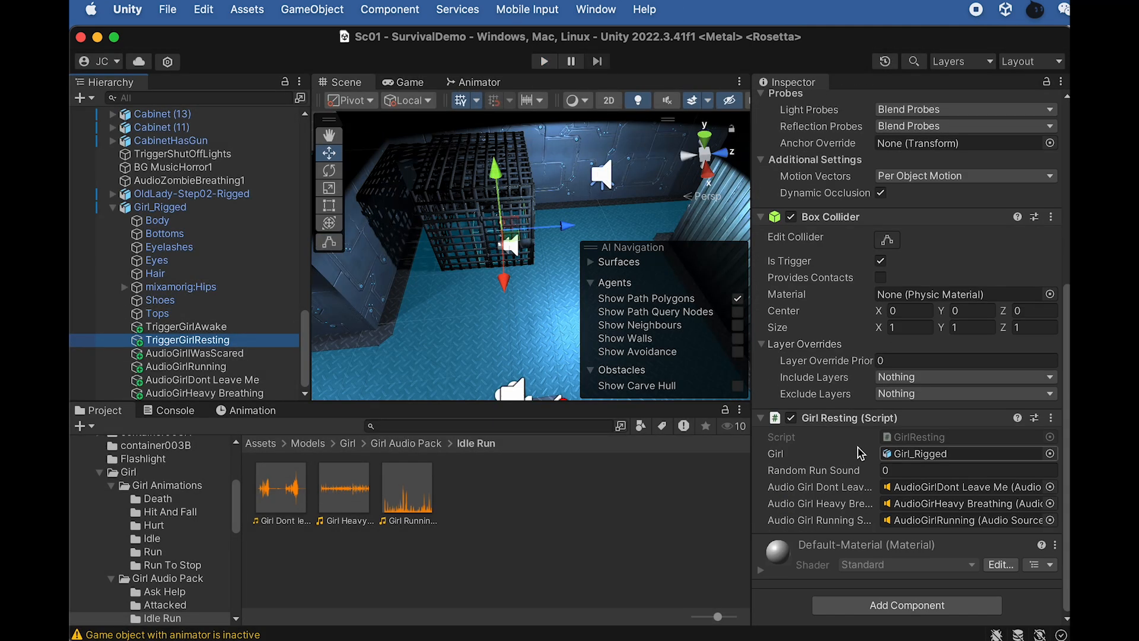
pyautogui.doubleClick(928, 437)
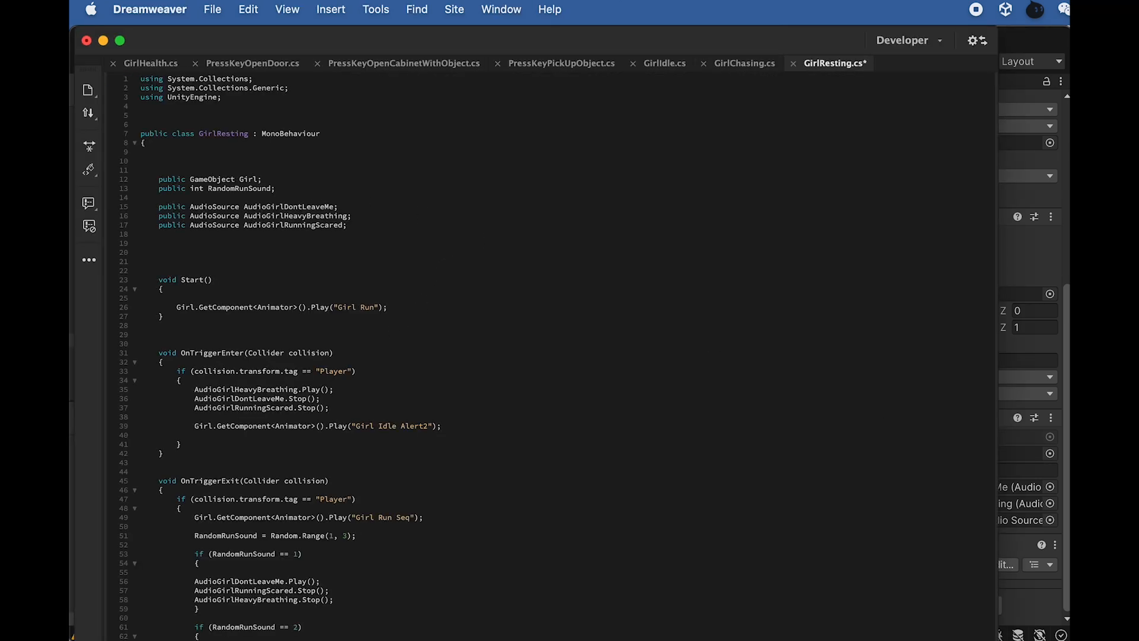
pyautogui.scroll(-5, 336, 389)
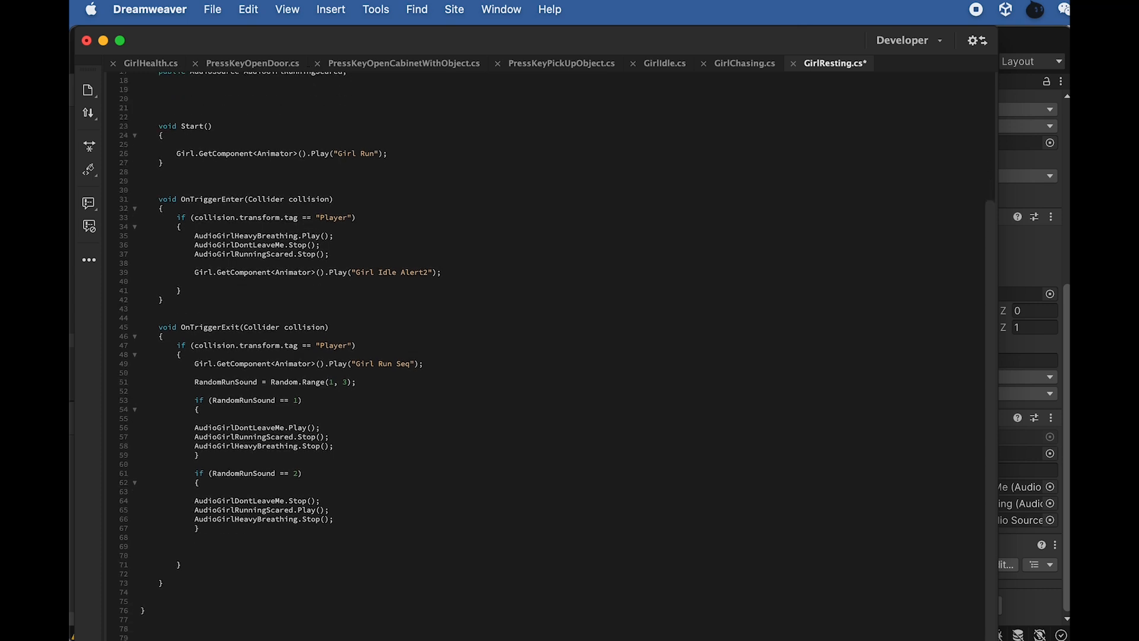
pyautogui.scroll(5, 336, 389)
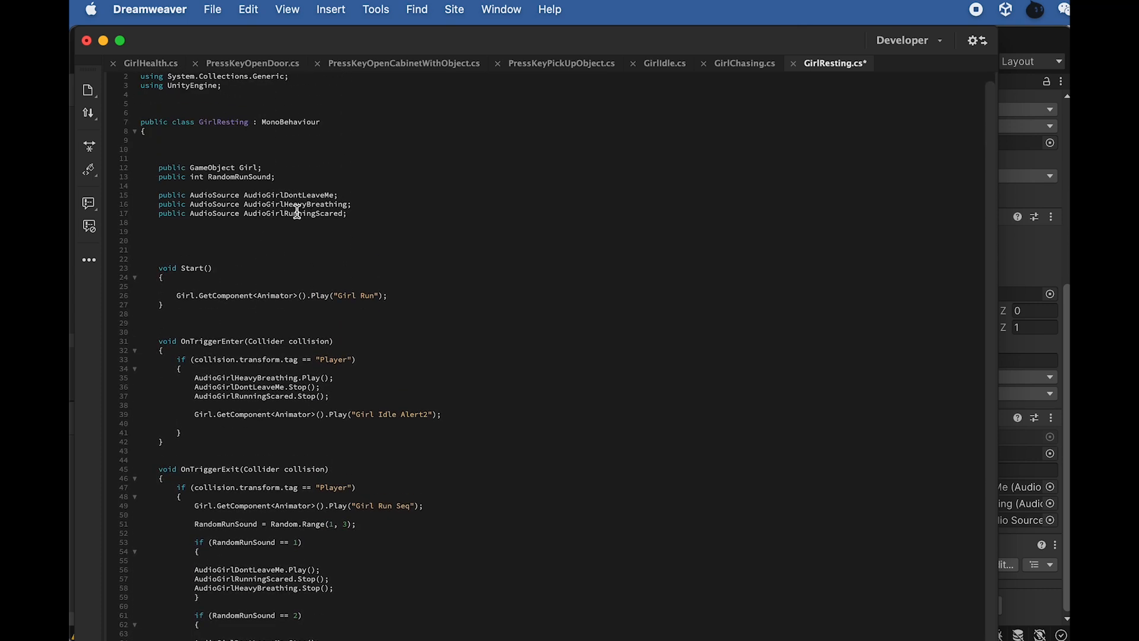
pyautogui.scroll(-3, 294, 209)
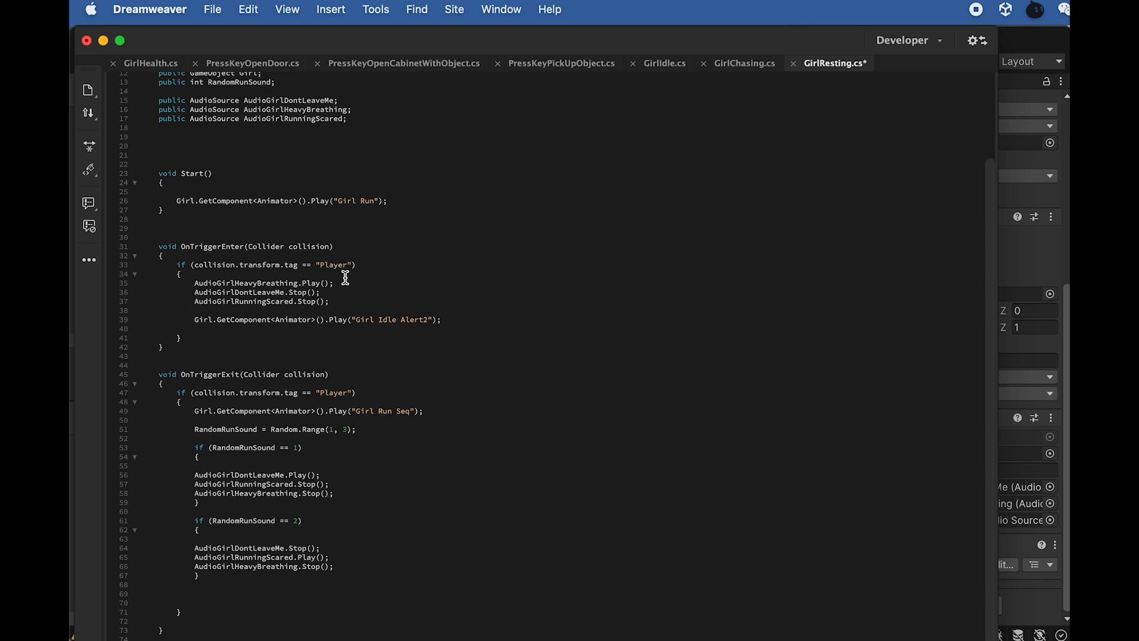
pyautogui.moveTo(339, 285); pyautogui.dragTo(234, 284)
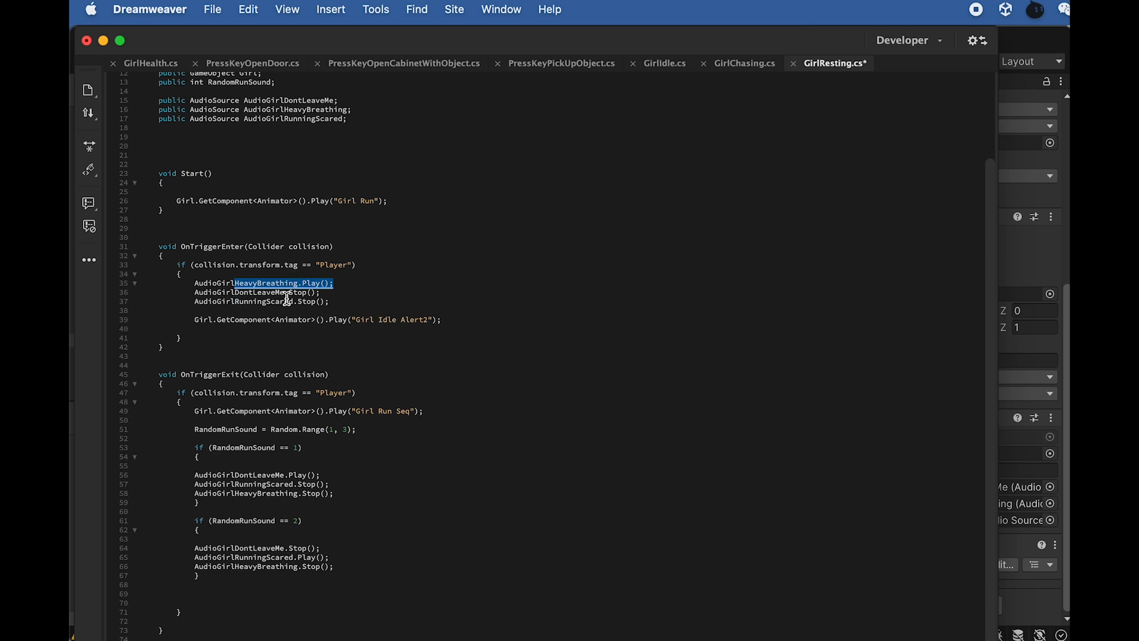
pyautogui.moveTo(357, 322); pyautogui.dragTo(403, 322)
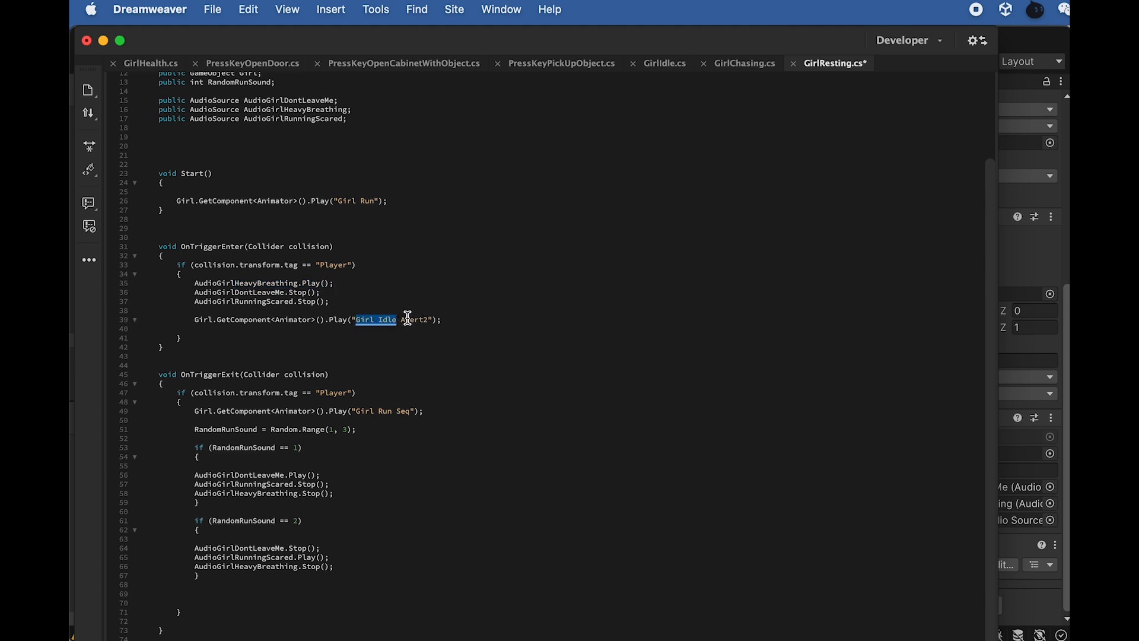
pyautogui.scroll(-3, 392, 319)
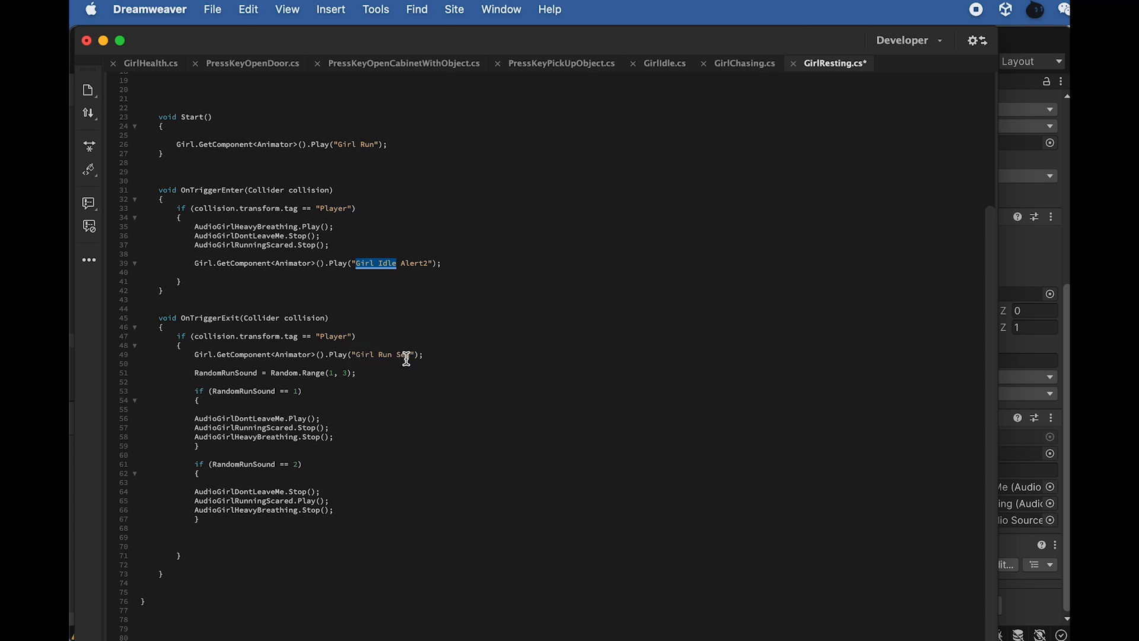
# Step: Switch to Unity and examine the Girl Run Seq state chain through Girl Run Look Back1 and Girl Run Look Back2 in the Animator
pyautogui.click(1020, 38)
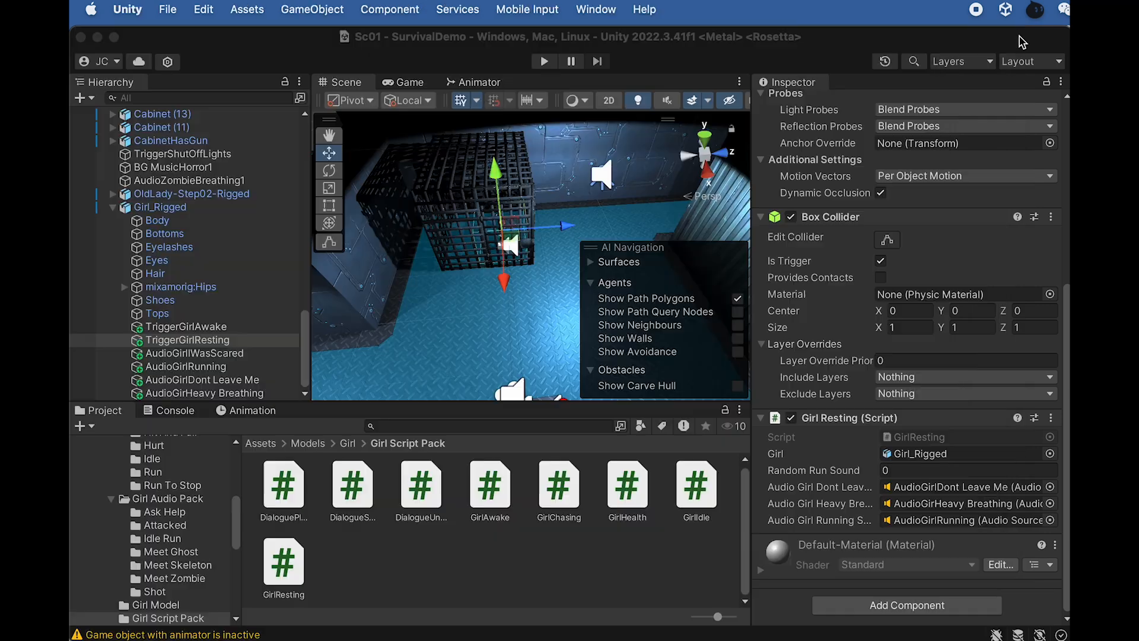
pyautogui.click(469, 82)
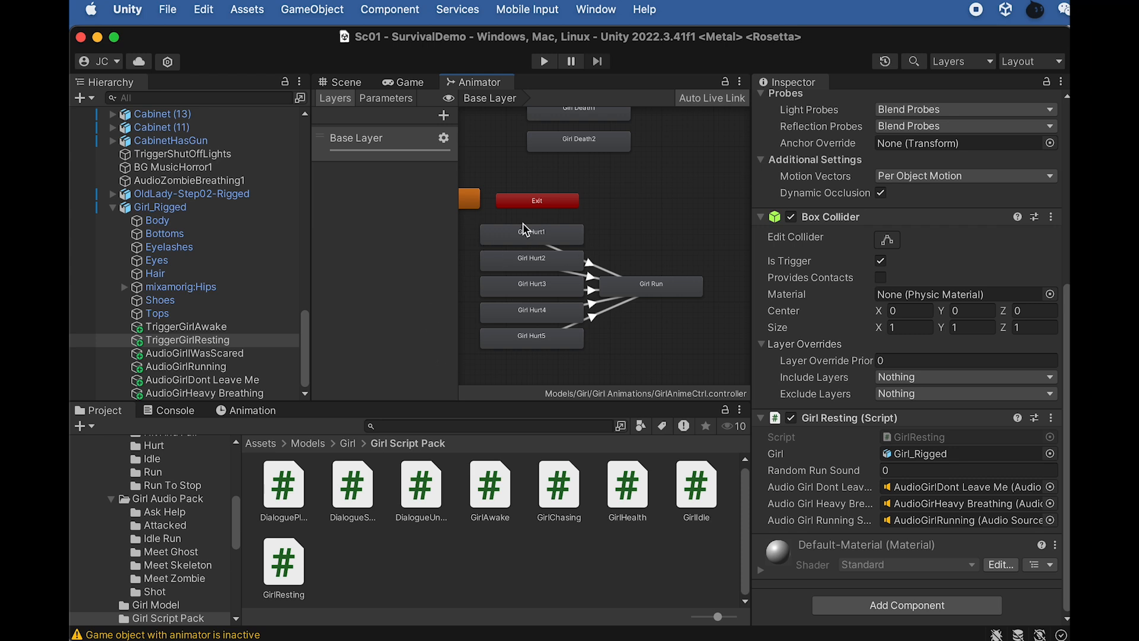
pyautogui.scroll(-2, 525, 231)
pyautogui.moveTo(498, 231); pyautogui.dragTo(628, 213, button='middle')
pyautogui.scroll(3, 615, 200)
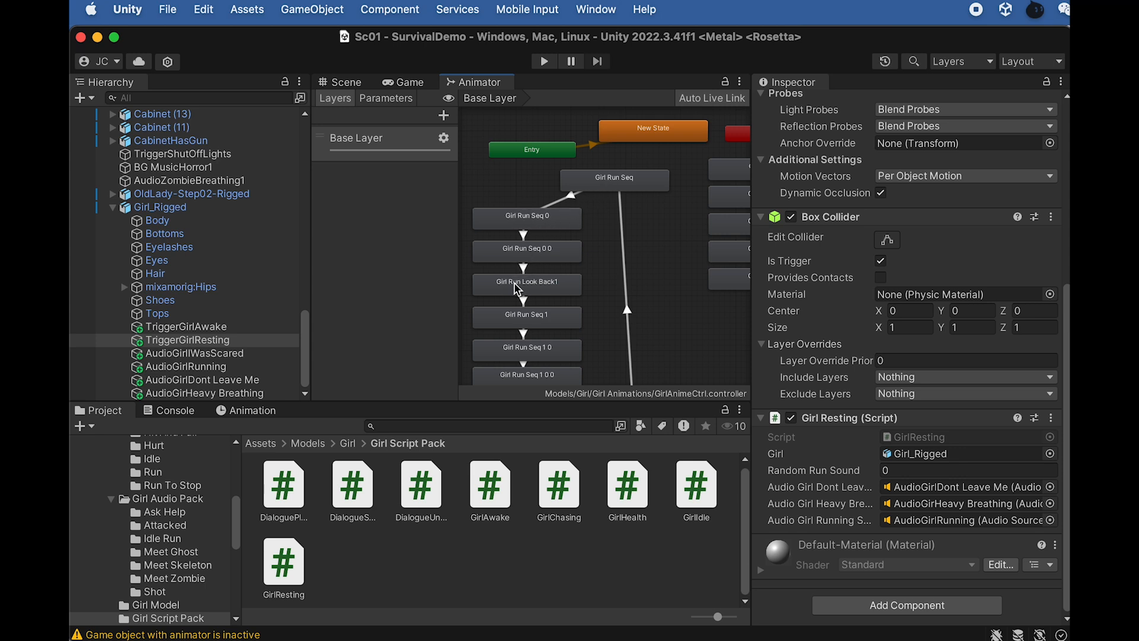
pyautogui.scroll(-5, 537, 291)
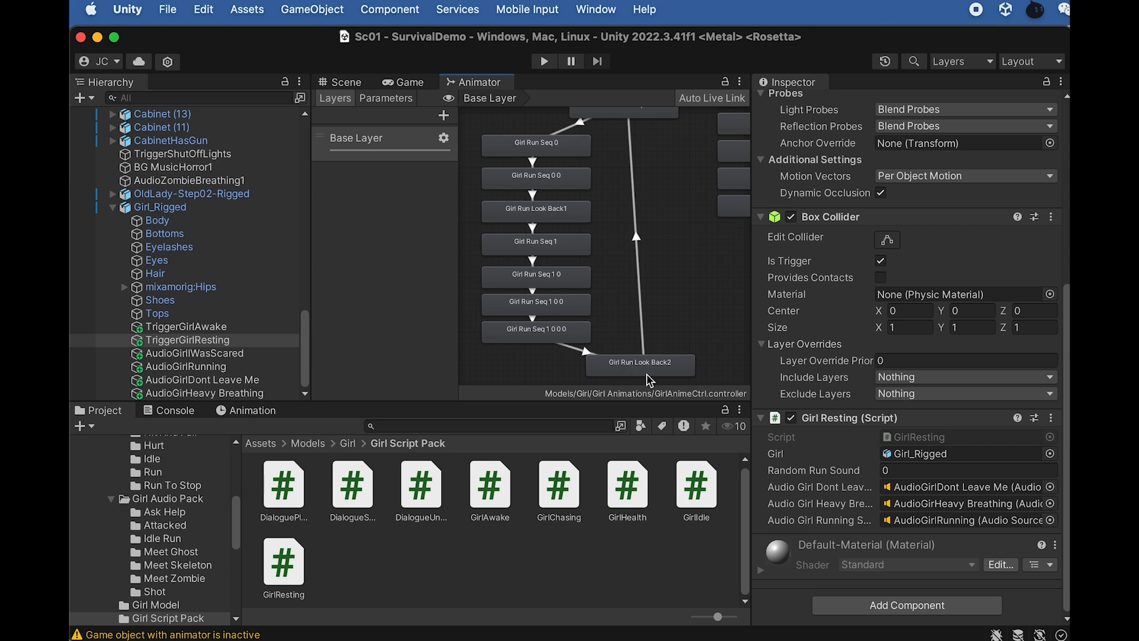
pyautogui.scroll(2, 659, 296)
pyautogui.scroll(-1, 659, 295)
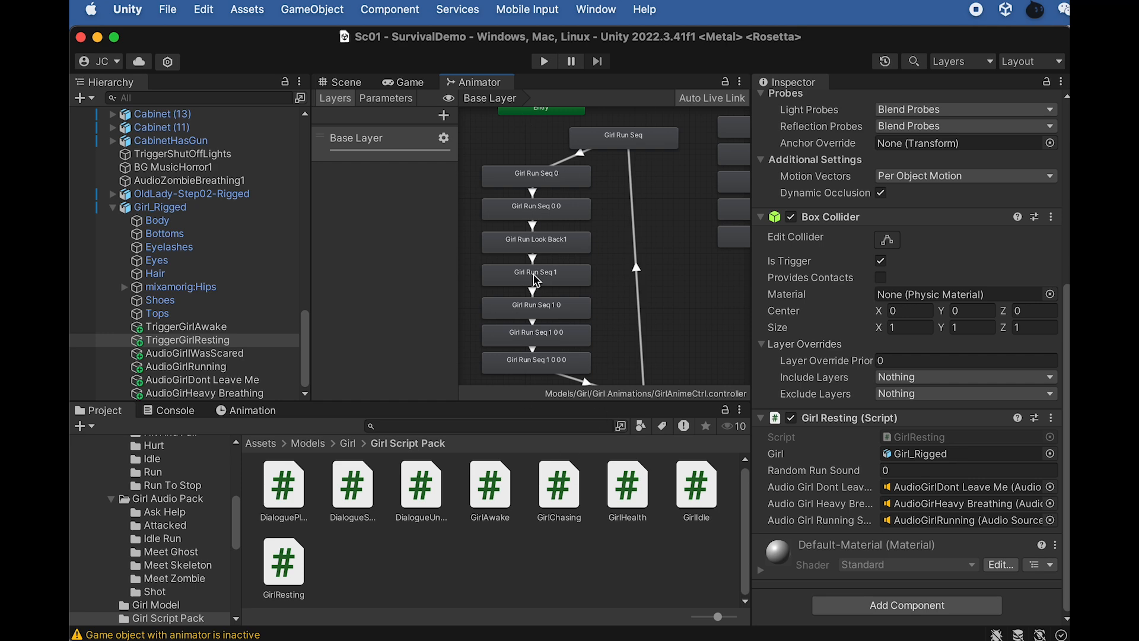
# Step: Switch to Dreamweaver and review GirlResting's OnTriggerExit code, covering the Girl Run Seq call and both RandomRunSound branches
pyautogui.press('super+Tab')
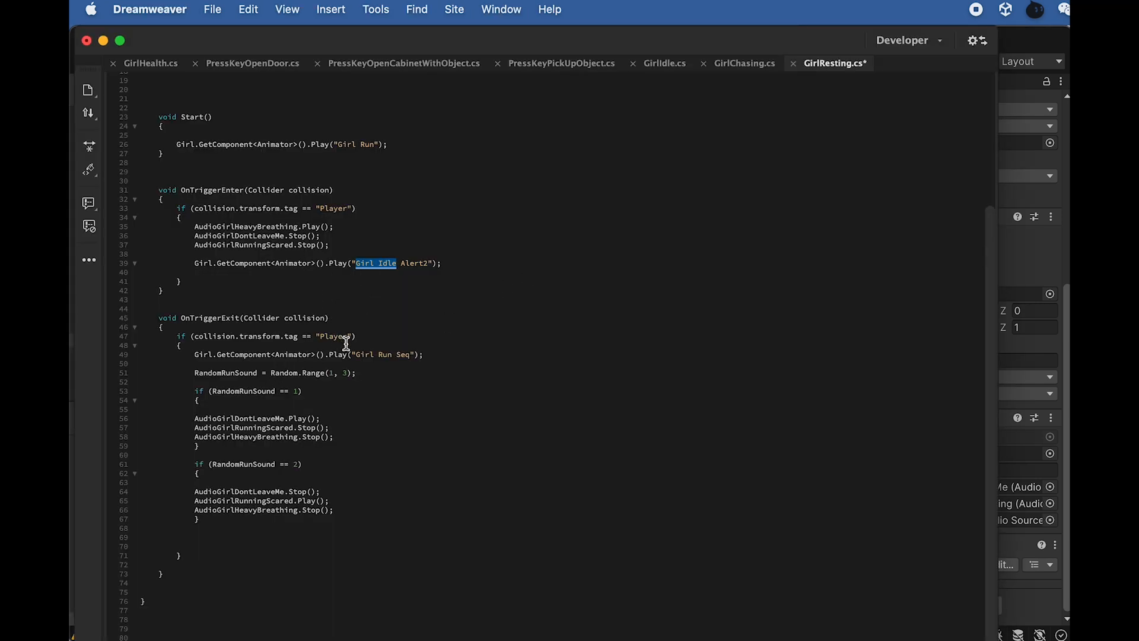
pyautogui.moveTo(422, 354); pyautogui.dragTo(342, 354)
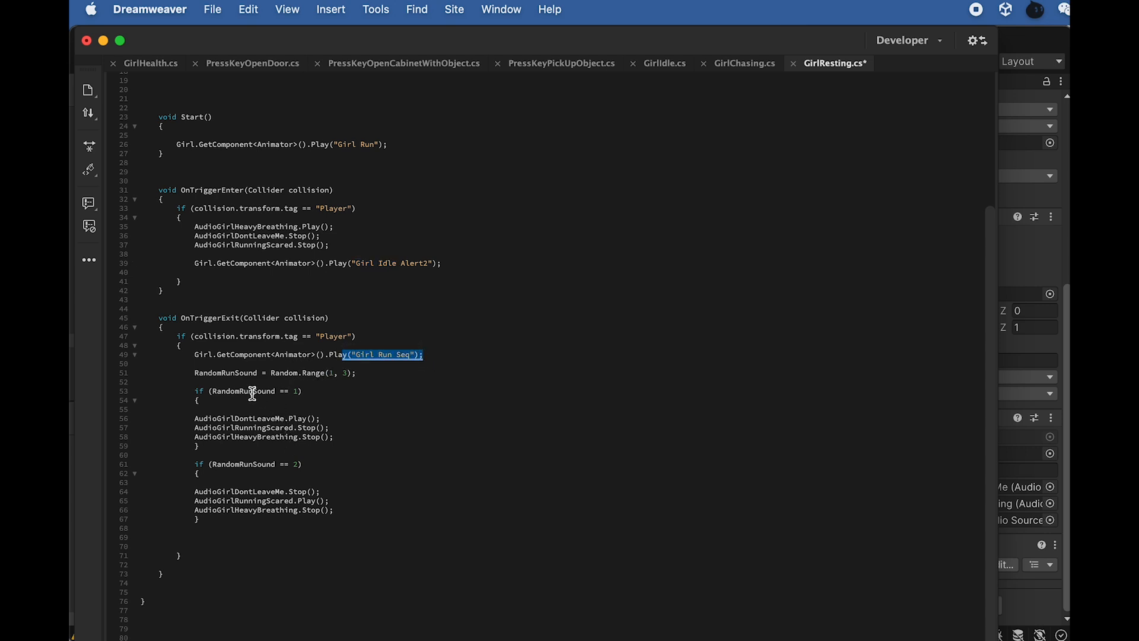
pyautogui.moveTo(356, 372); pyautogui.dragTo(294, 386)
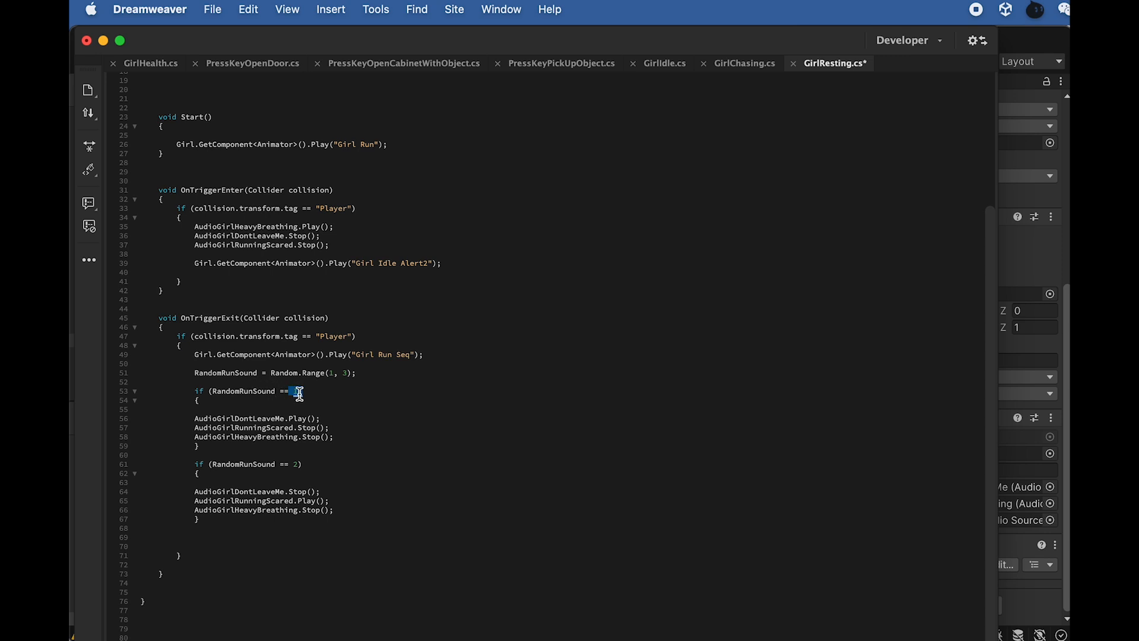
pyautogui.moveTo(316, 418); pyautogui.dragTo(232, 419)
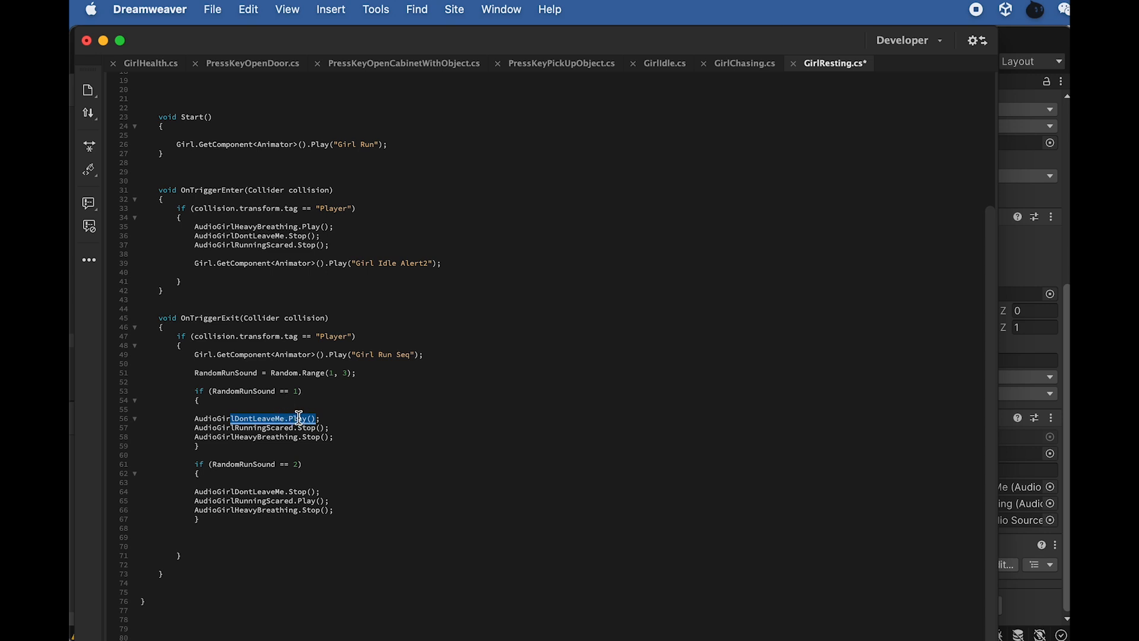
pyautogui.moveTo(279, 464); pyautogui.dragTo(298, 464)
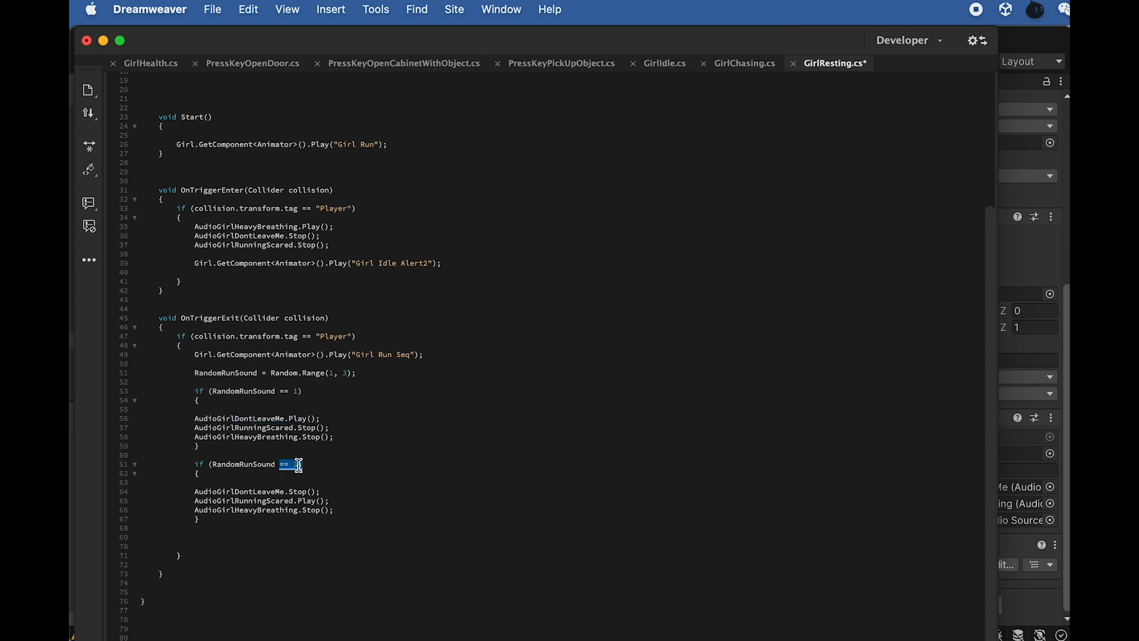
pyautogui.moveTo(329, 509); pyautogui.dragTo(287, 499)
pyautogui.click(282, 500)
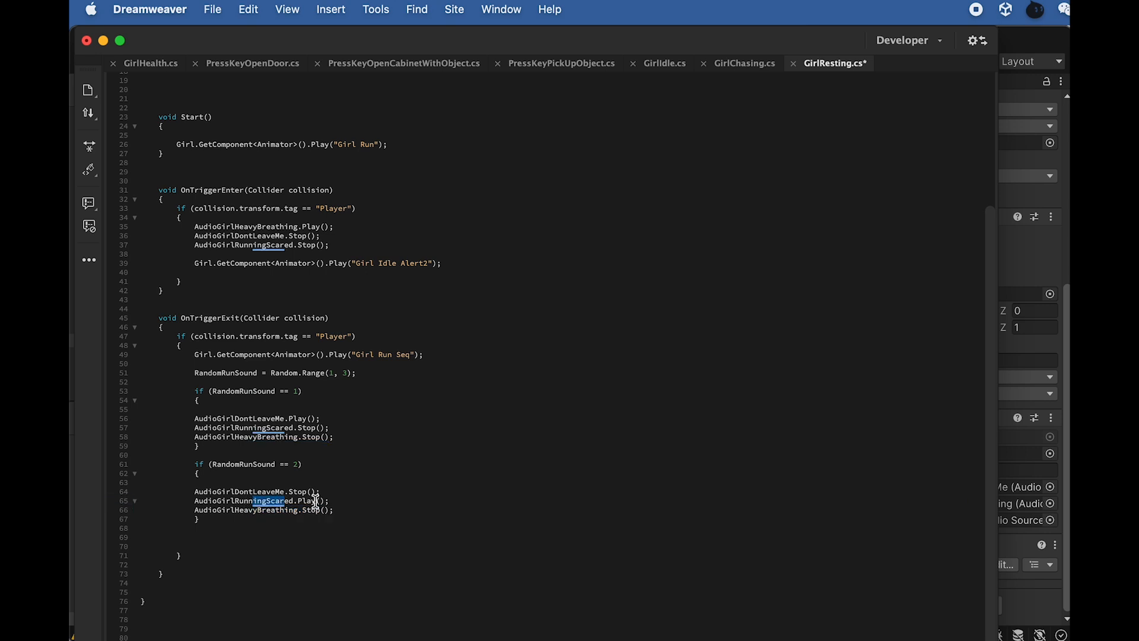
pyautogui.scroll(5, 321, 425)
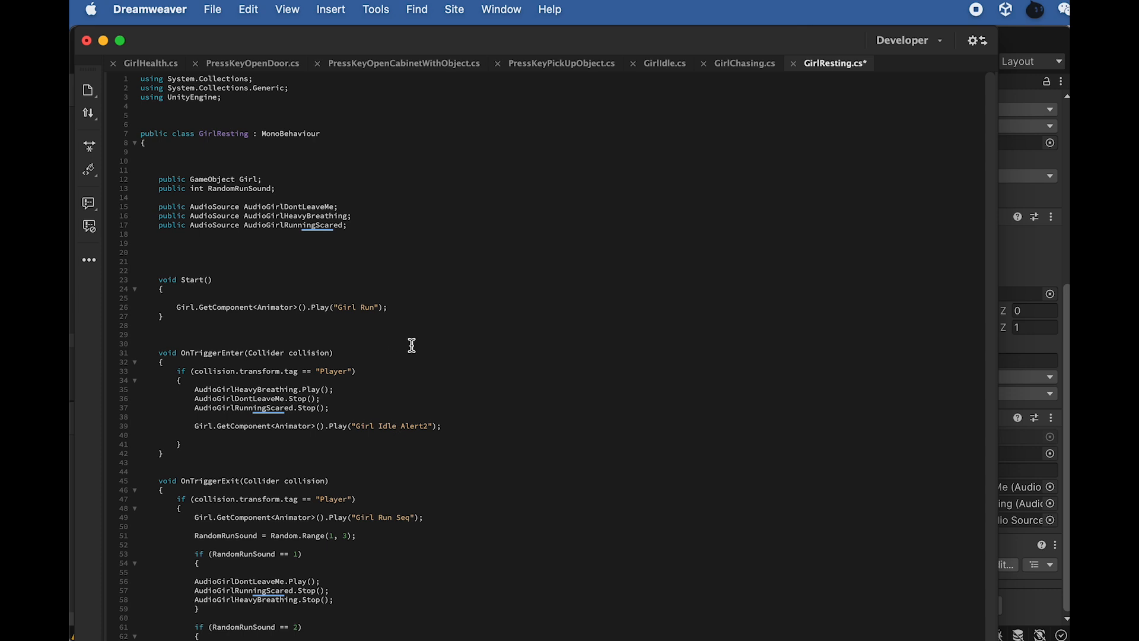
# Step: Return to Unity's Scene view and deactivate the Iron Cage object that surrounds the girl
pyautogui.click(1018, 43)
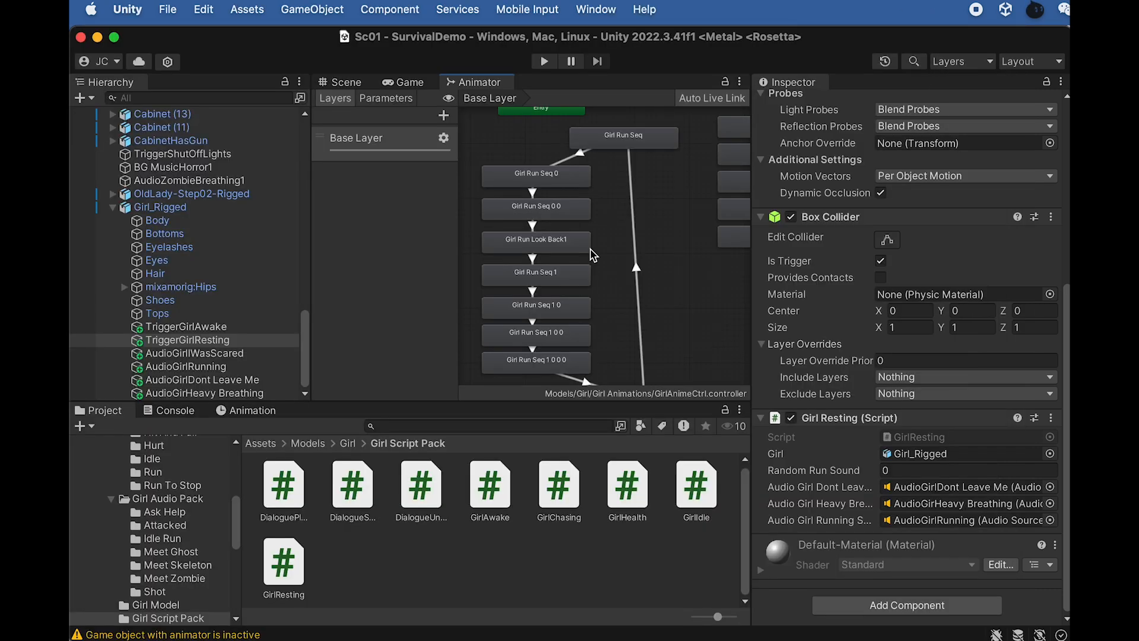
pyautogui.click(350, 82)
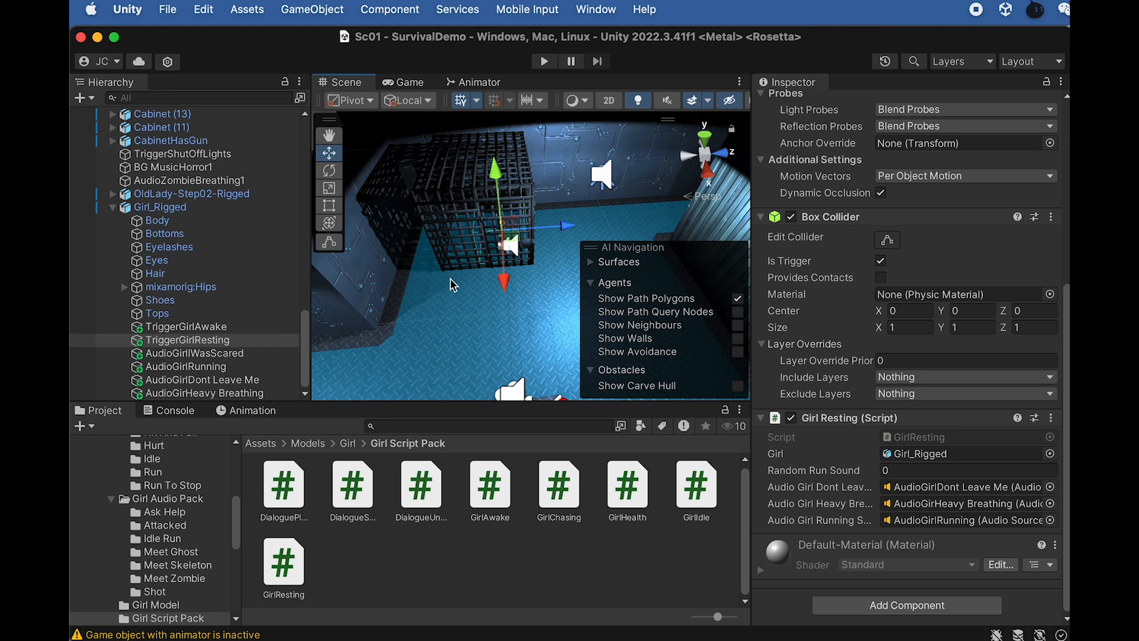
pyautogui.press('f')
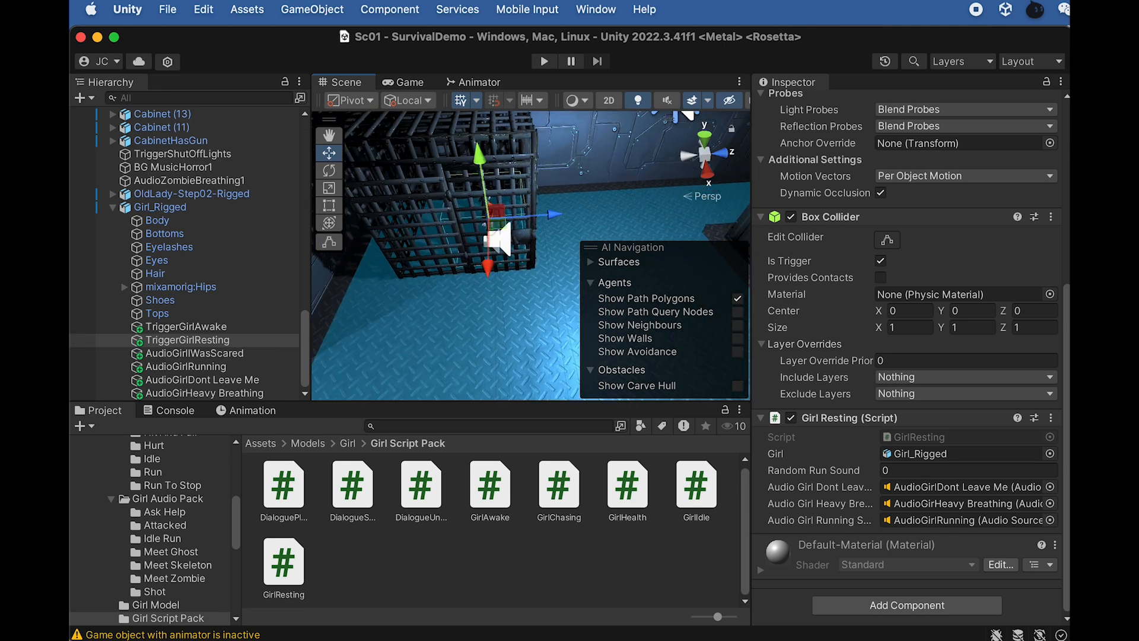
pyautogui.scroll(10, 199, 254)
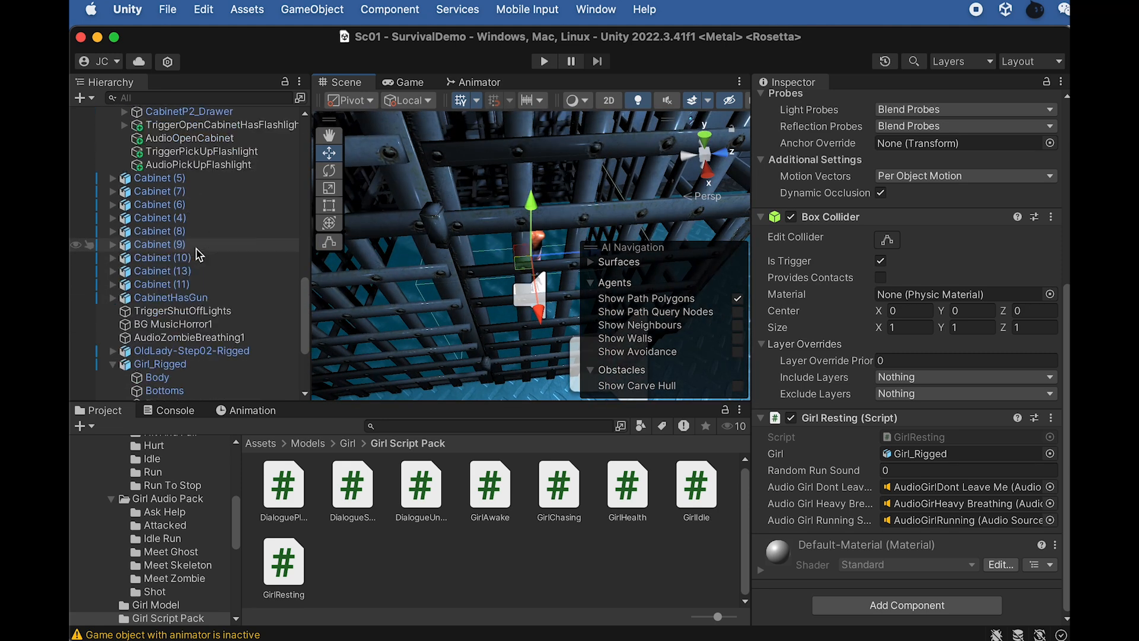
pyautogui.scroll(6, 191, 221)
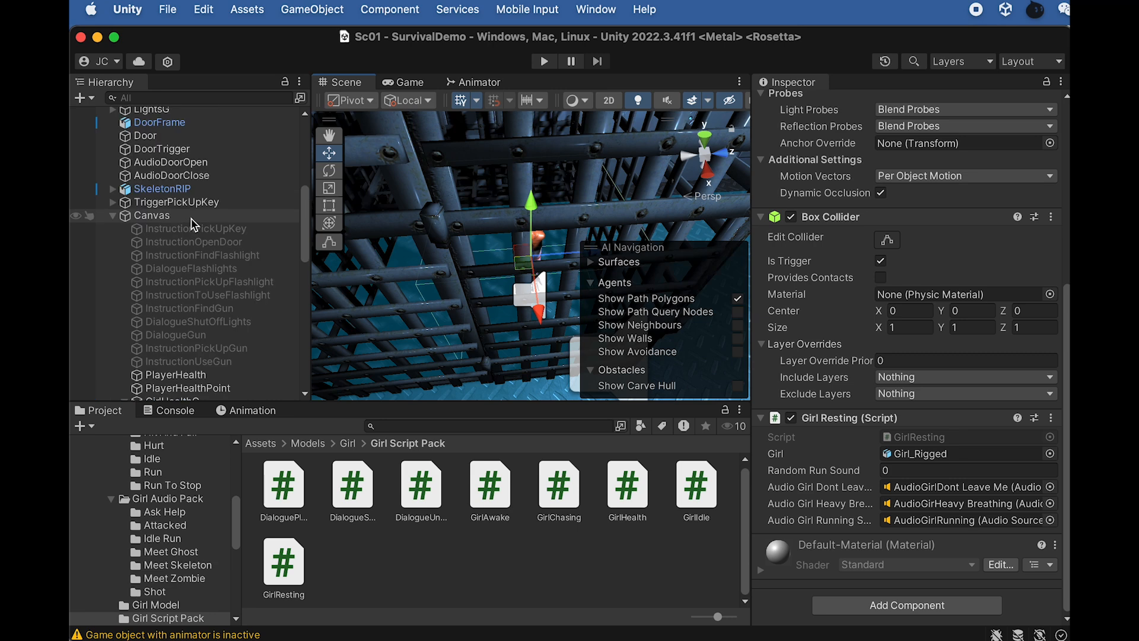
pyautogui.scroll(3, 191, 221)
pyautogui.click(178, 171)
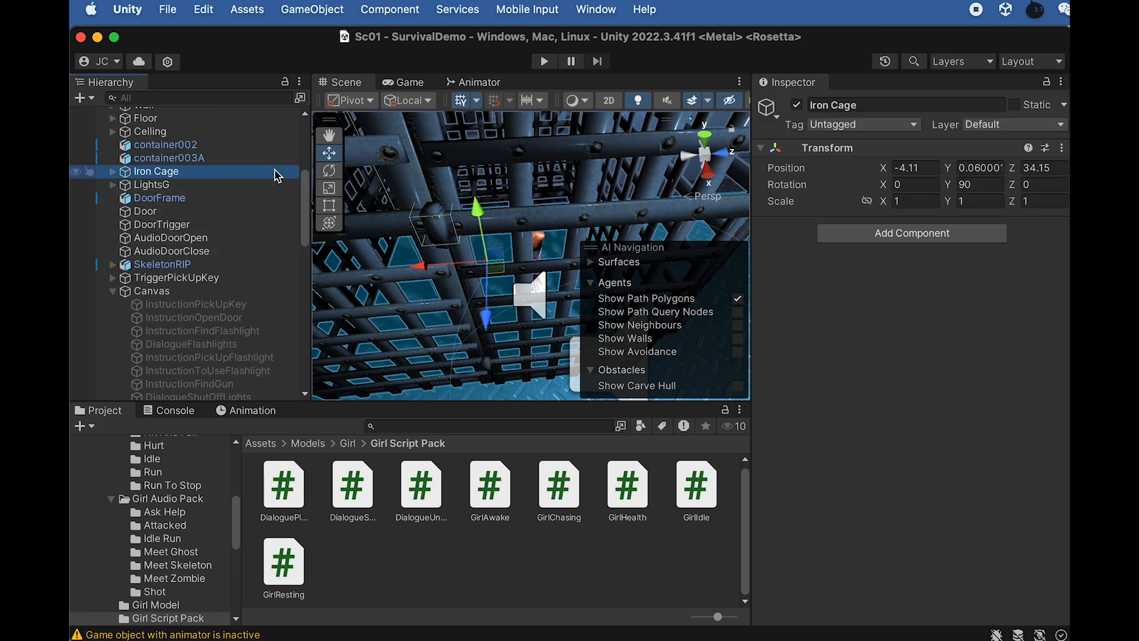
pyautogui.scroll(-5, 514, 249)
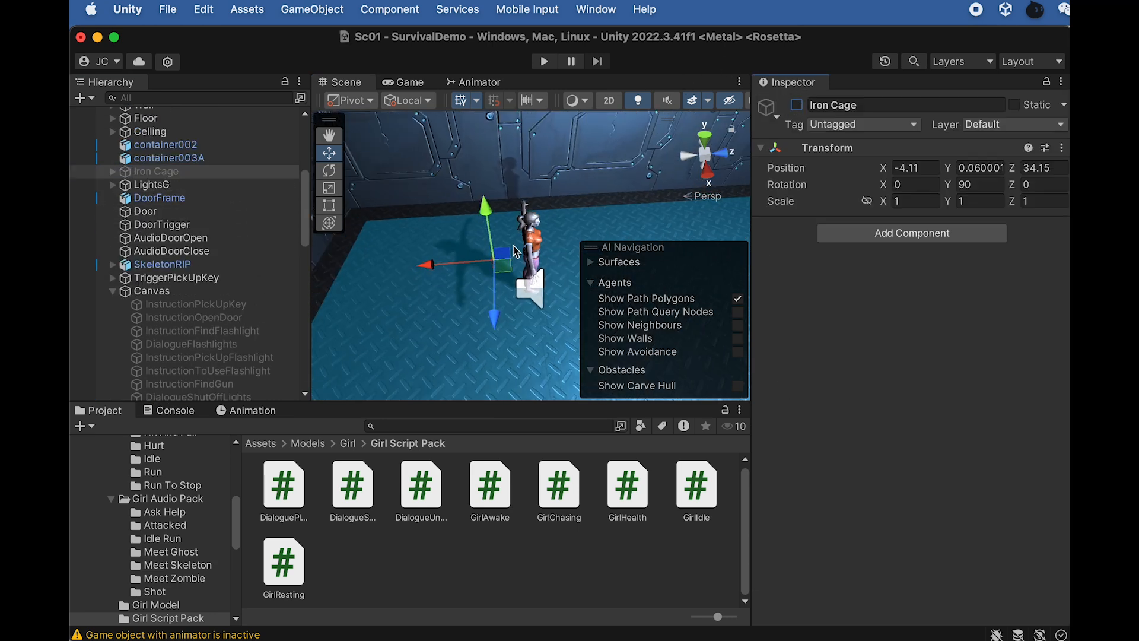
# Step: Create a cube as a child of Girl_Rigged and raise it to about 0.84 on Y, over the girl's body
pyautogui.keyDown('alt'); pyautogui.moveTo(516, 249); pyautogui.dragTo(415, 249); pyautogui.keyUp('alt')
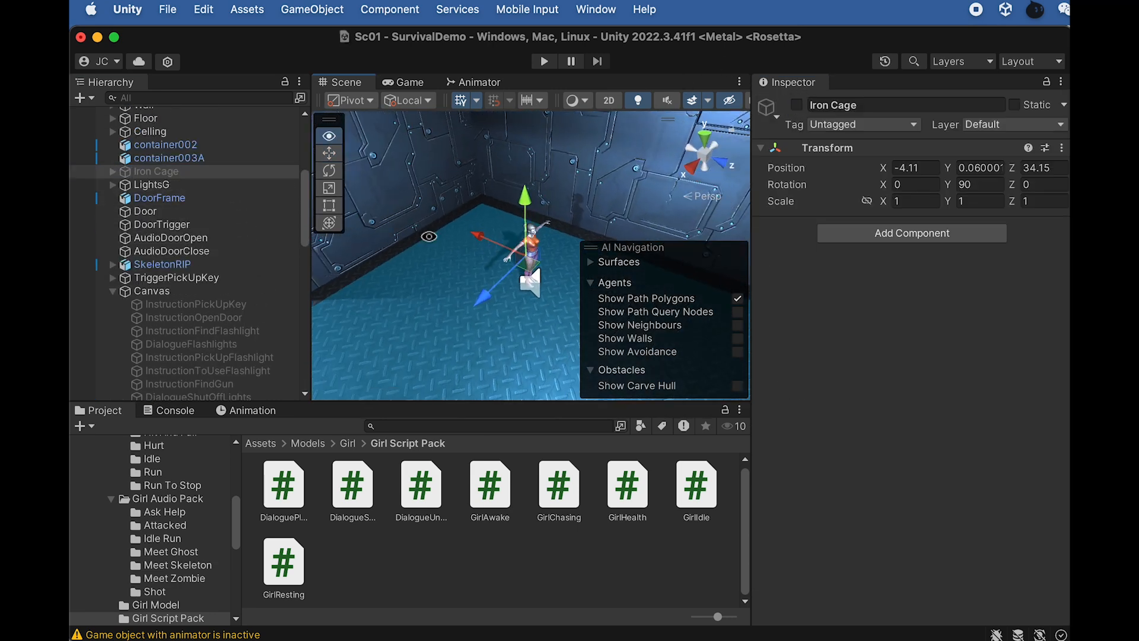
pyautogui.scroll(-10, 240, 339)
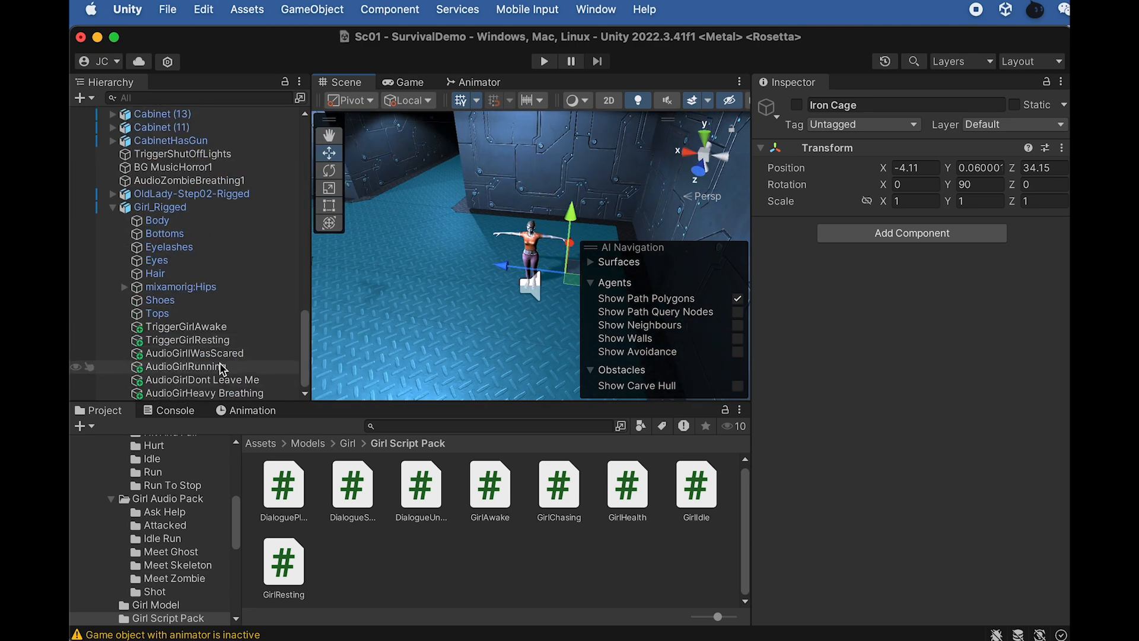
pyautogui.click(169, 208)
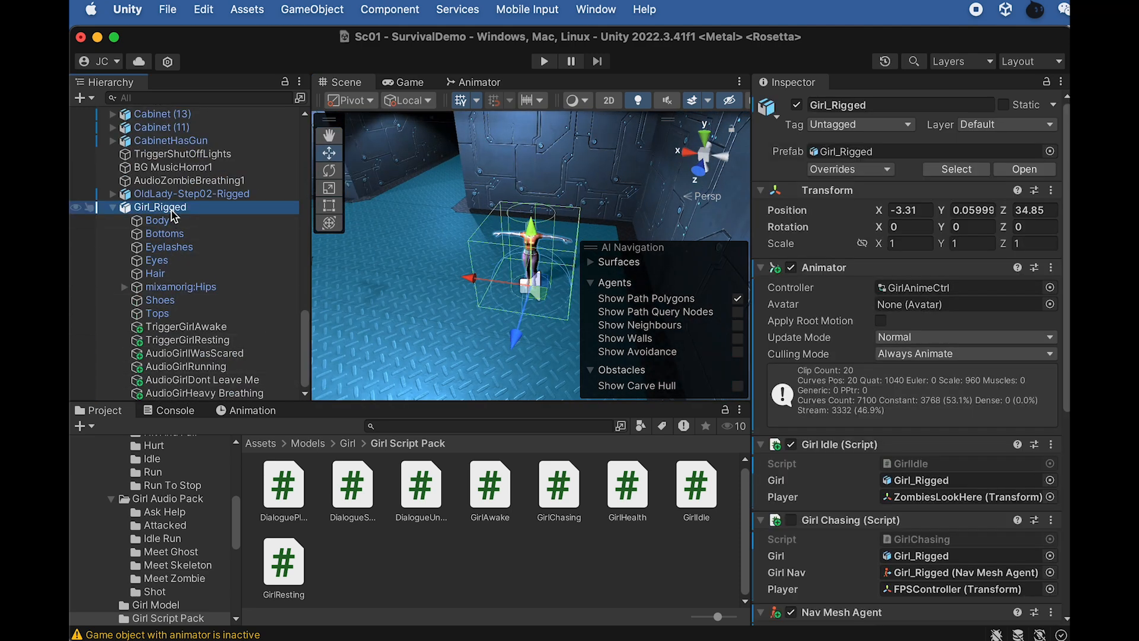
pyautogui.rightClick(171, 209)
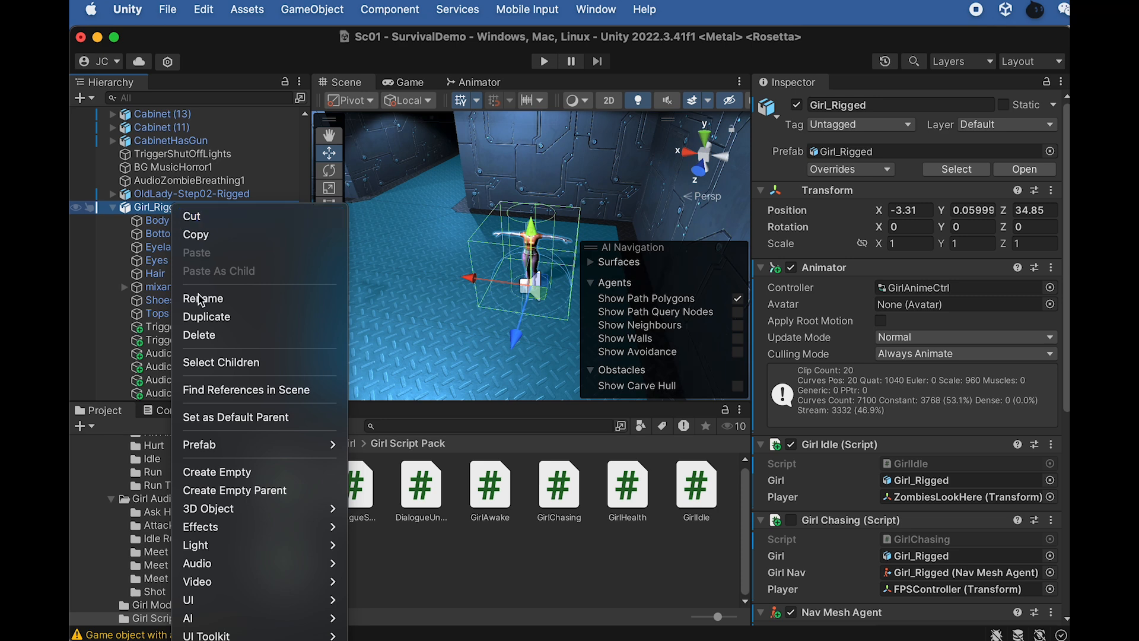
pyautogui.moveTo(231, 508)
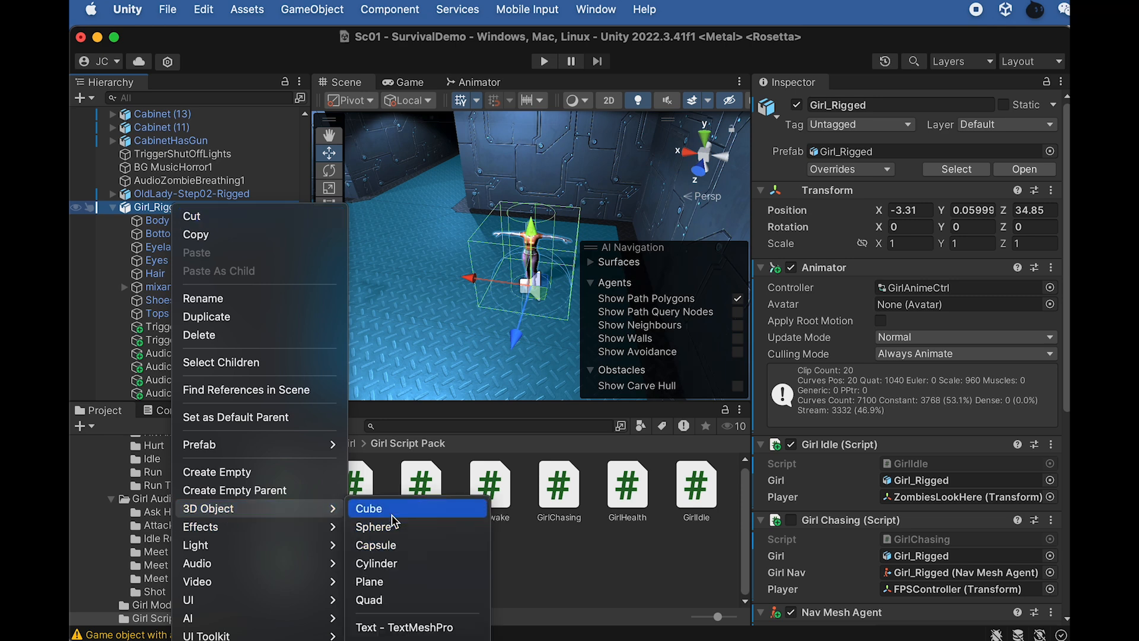
pyautogui.click(374, 508)
pyautogui.moveTo(531, 241); pyautogui.dragTo(531, 188)
# Step: Scale the new cube to about 0.41 on X, 0.61 on Y and 0.41 on Z to fit the girl's body
pyautogui.press('f')
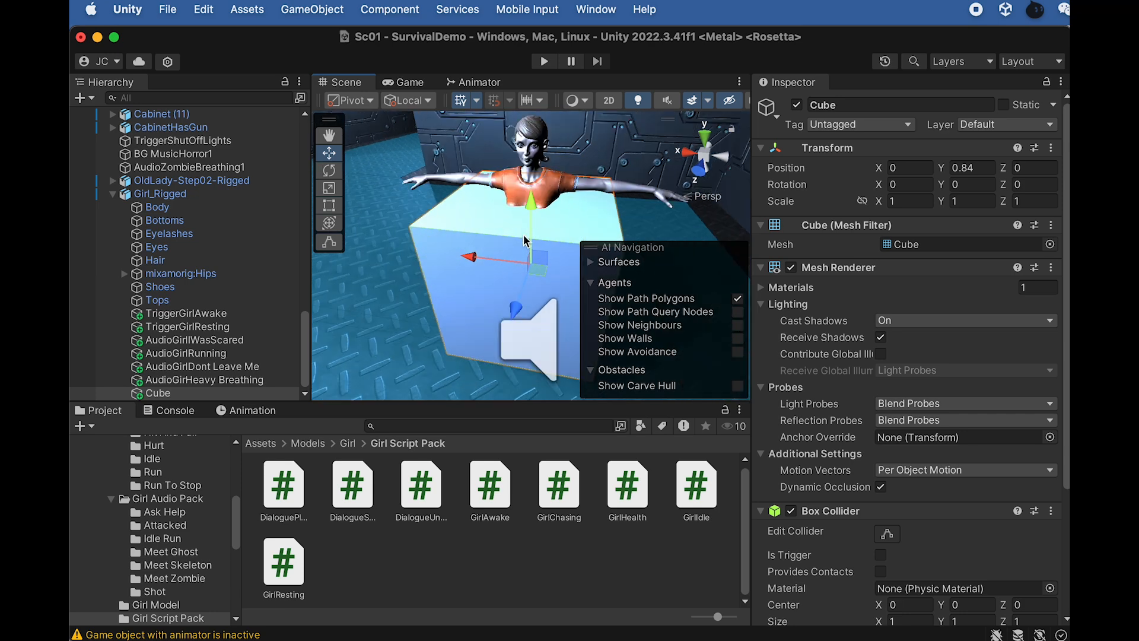
pyautogui.press('r')
pyautogui.moveTo(531, 261); pyautogui.dragTo(537, 172)
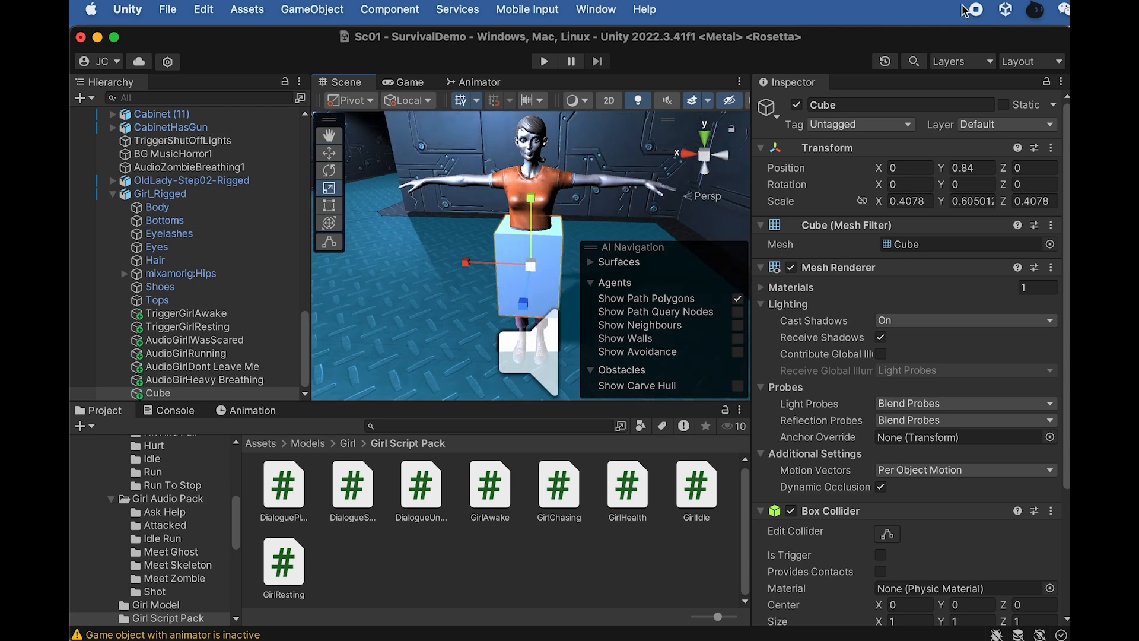
# Step: Rename the new cube under Girl_Rigged as GirlCollider
pyautogui.click(166, 394)
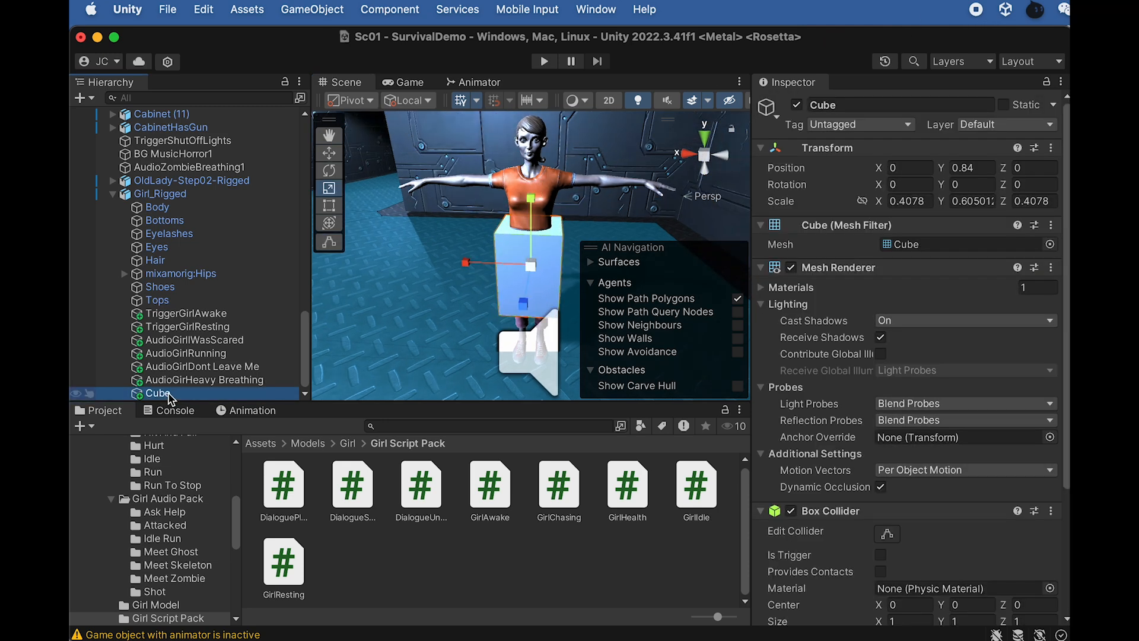
pyautogui.click(168, 394)
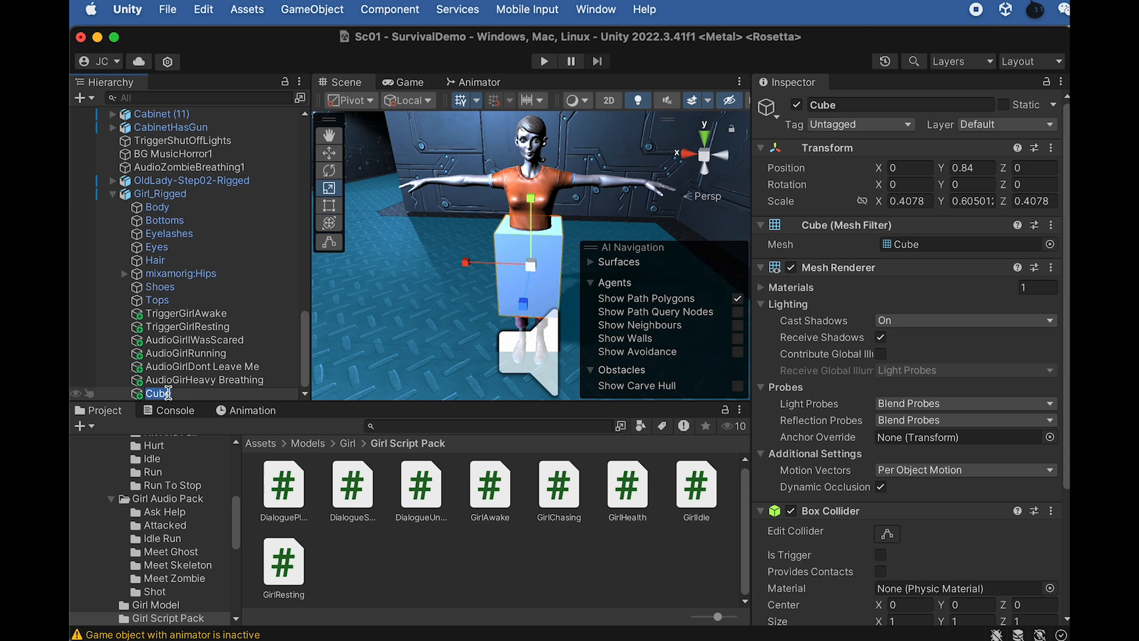
pyautogui.write('GirlCollider')
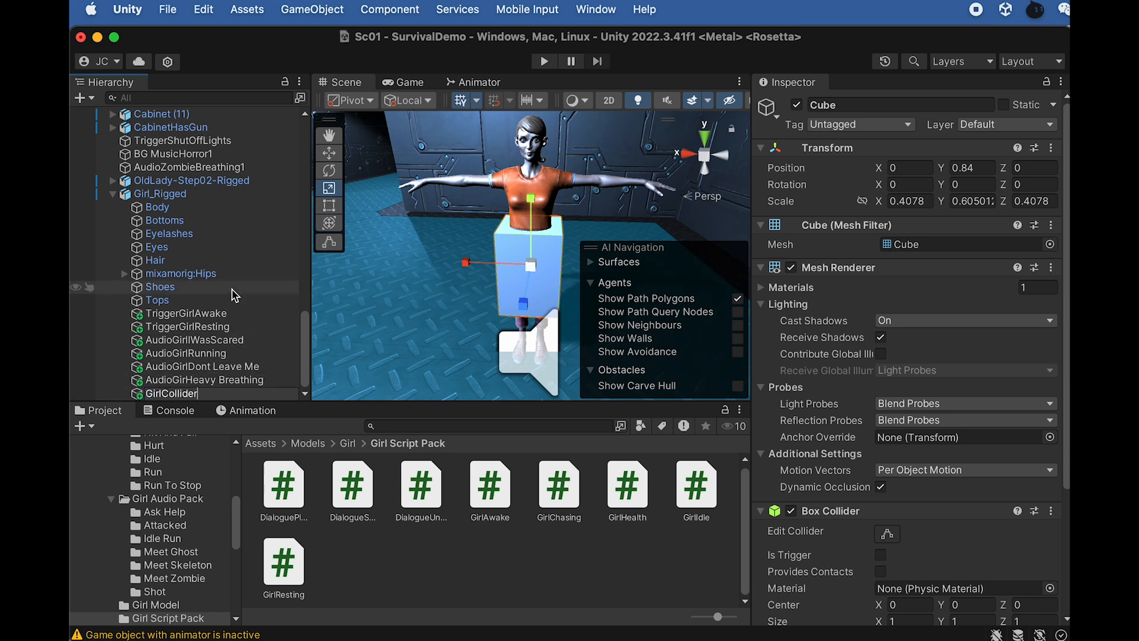
pyautogui.press('Return')
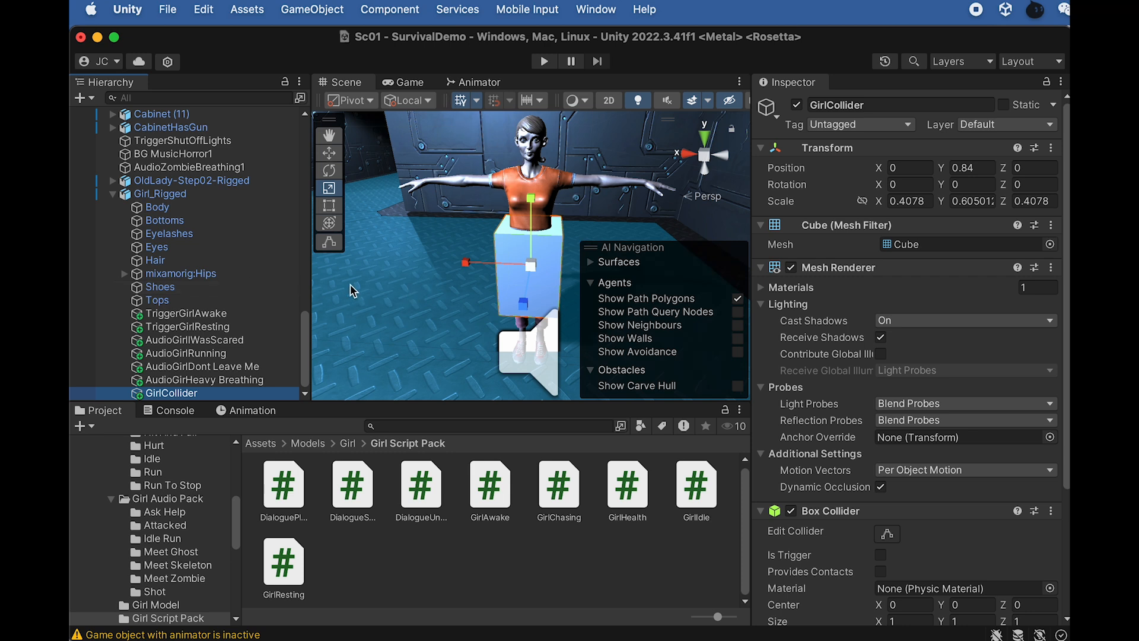
# Step: Scale GirlCollider to about 0.18 on X, 1.81 on Y and 0.09 on Z to make it a tall, thin body box
pyautogui.moveTo(531, 198); pyautogui.dragTo(555, 102)
pyautogui.keyDown('alt'); pyautogui.moveTo(529, 265); pyautogui.dragTo(442, 226); pyautogui.keyUp('alt')
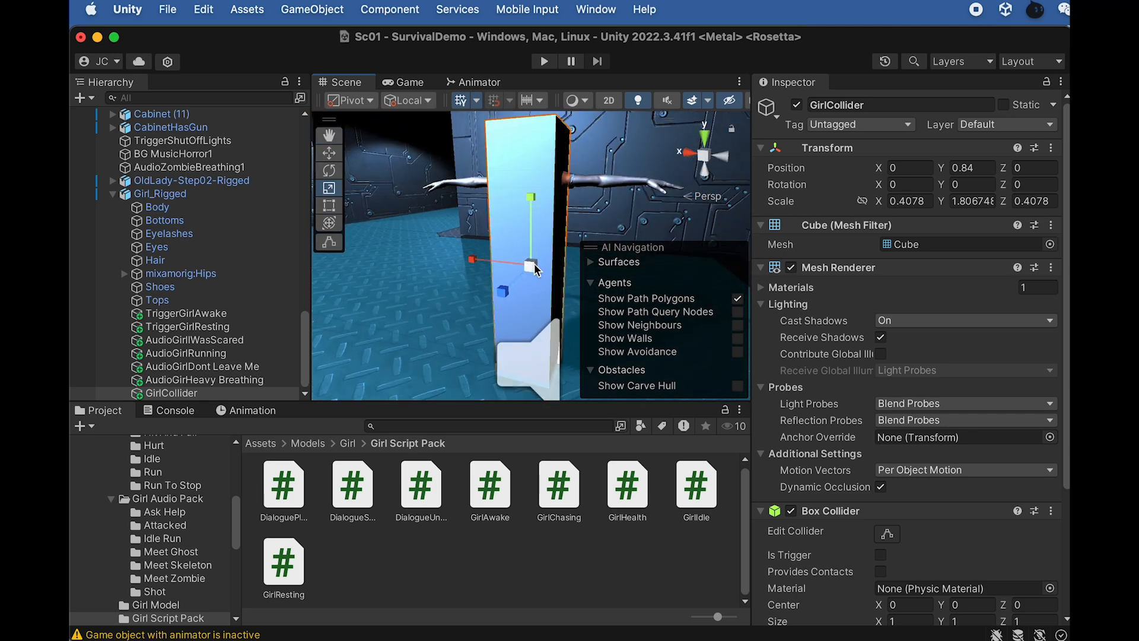
pyautogui.moveTo(505, 283); pyautogui.dragTo(559, 408)
pyautogui.moveTo(516, 324); pyautogui.dragTo(504, 356)
pyautogui.moveTo(470, 248); pyautogui.dragTo(513, 186)
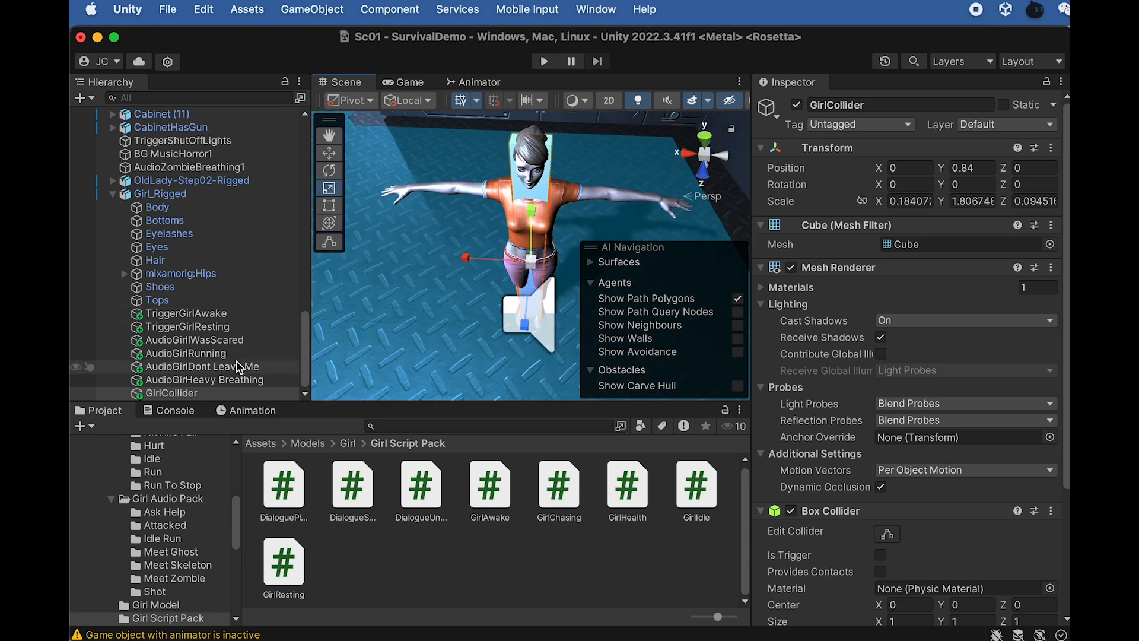
# Step: Duplicate GirlCollider, name the copy TriggerGirlHealth, and place both objects directly above TriggerGirlAwake under Girl_Rigged
pyautogui.click(199, 394)
pyautogui.press('super+d')
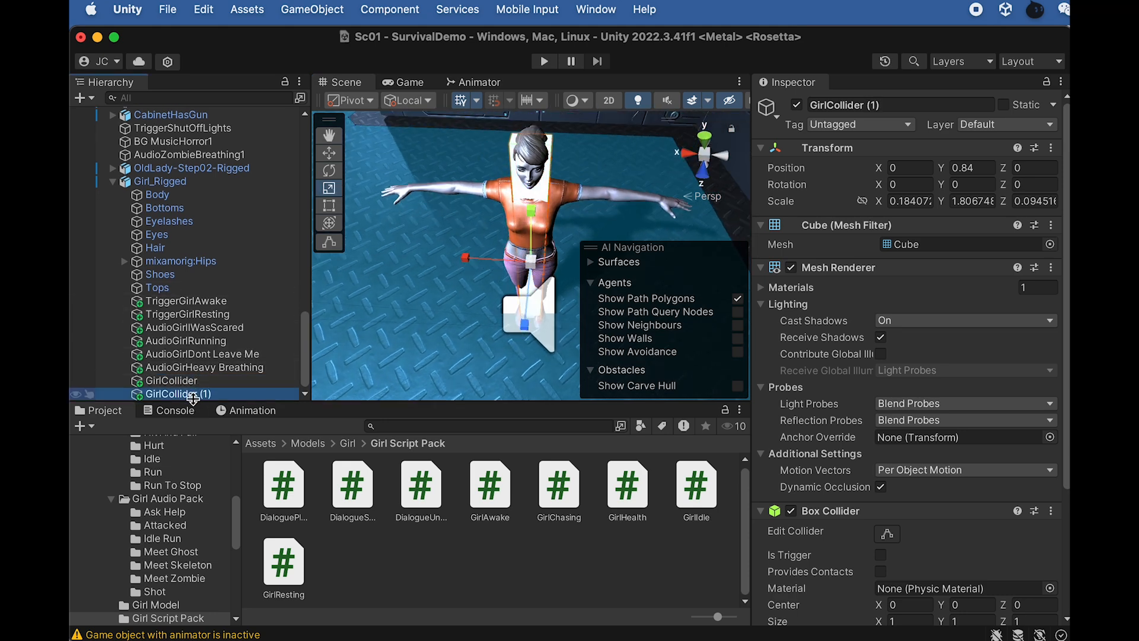
pyautogui.press('Return')
pyautogui.write('TriggerGirlHealth')
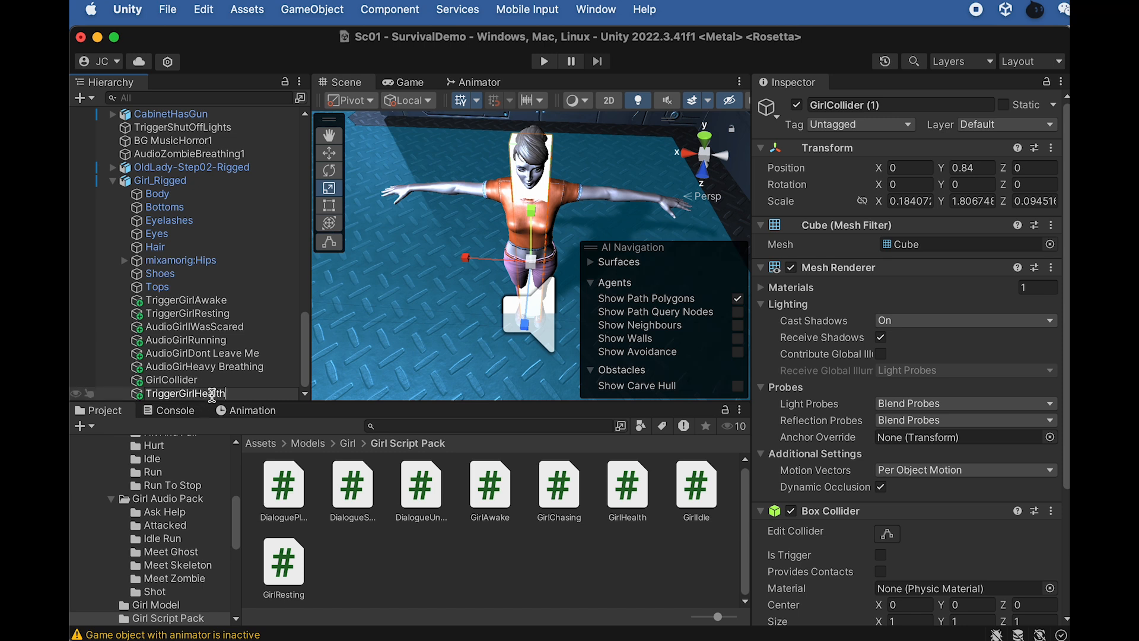
pyautogui.press('Return')
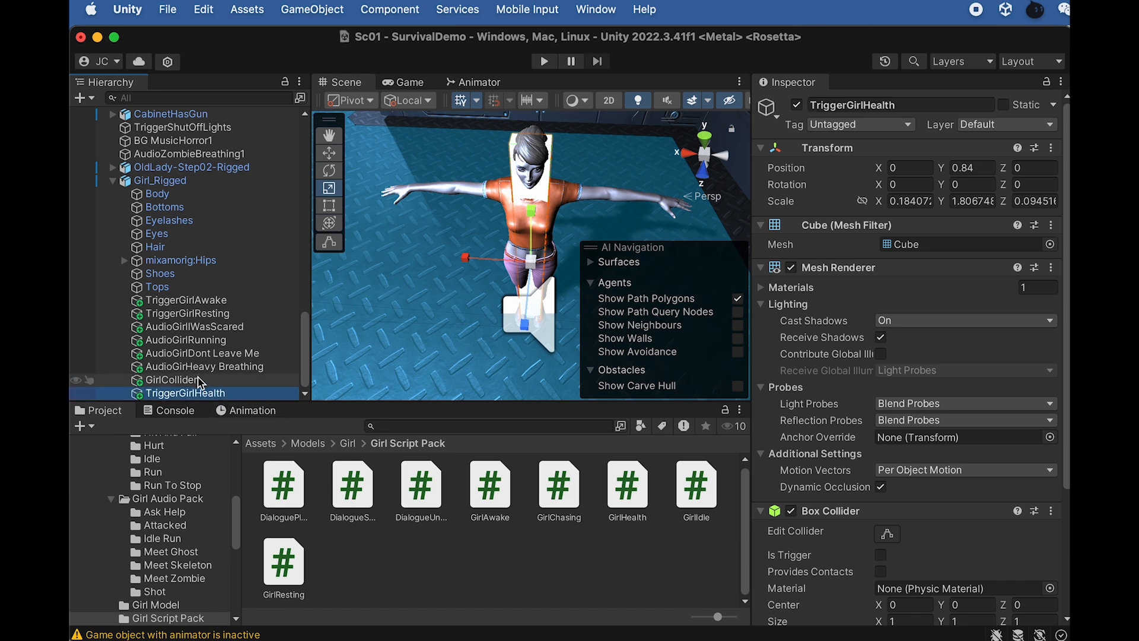
pyautogui.keyDown('super'); pyautogui.click(198, 380); pyautogui.keyUp('super')
pyautogui.moveTo(185, 386); pyautogui.dragTo(183, 294)
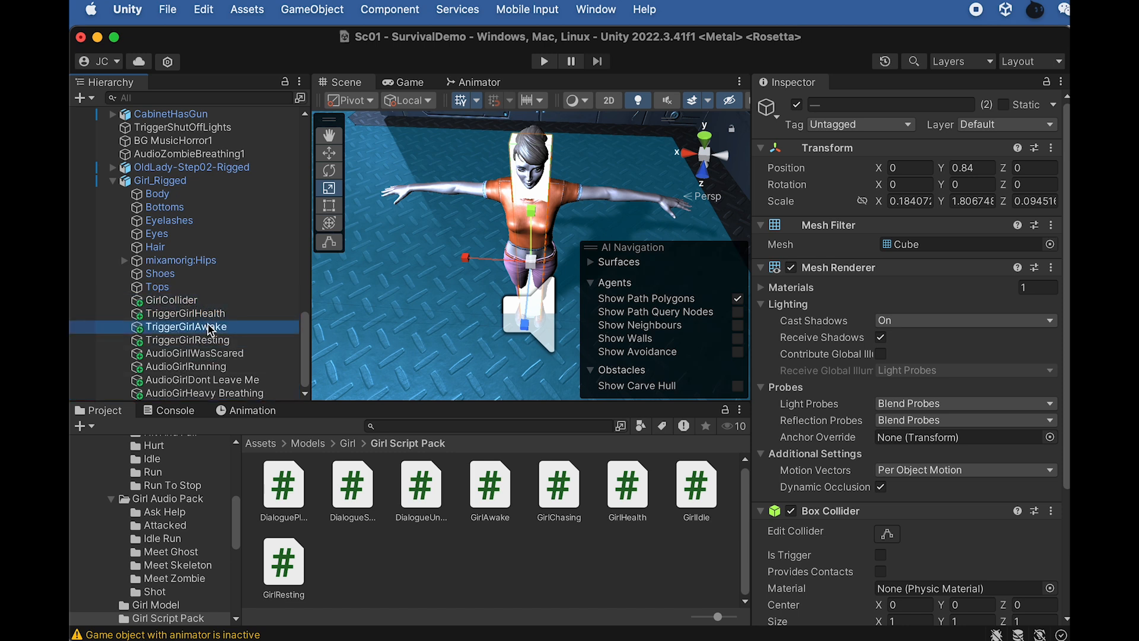
# Step: Attach the GirlHealth script from the Girl Script Pack folder to TriggerGirlHealth and bring its fields into view
pyautogui.click(209, 314)
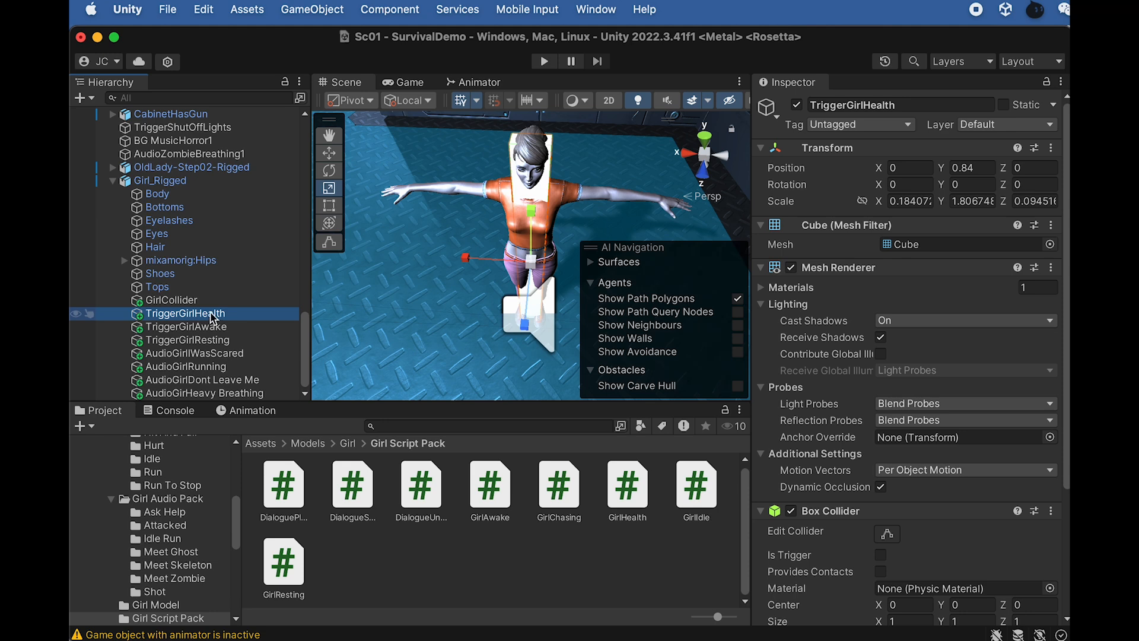
pyautogui.scroll(-5, 836, 543)
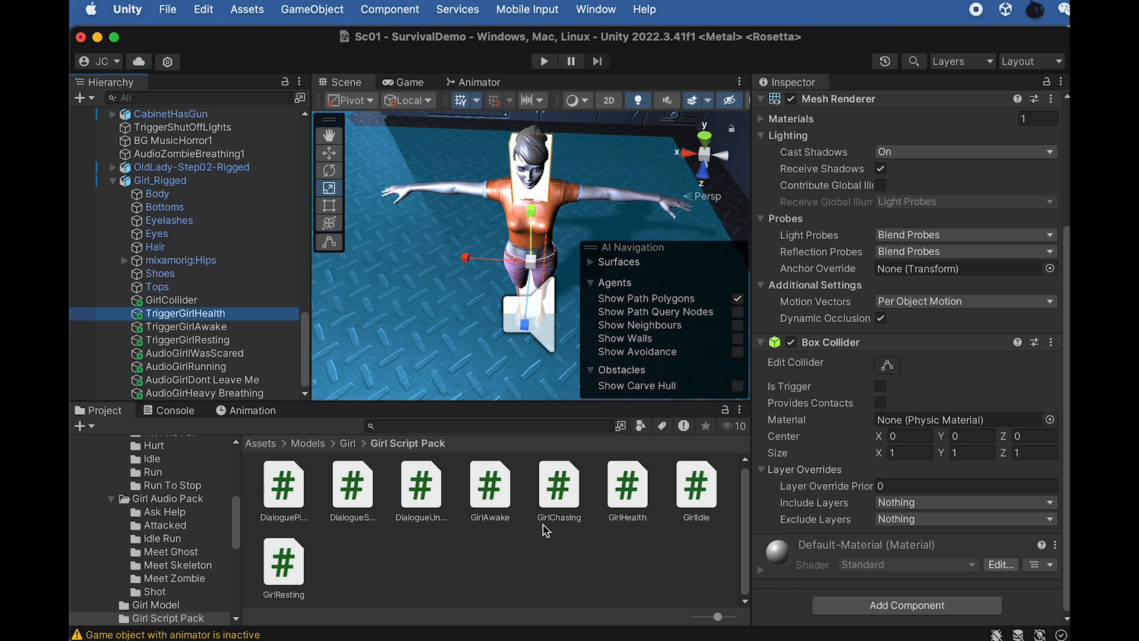
pyautogui.moveTo(632, 503); pyautogui.dragTo(185, 322)
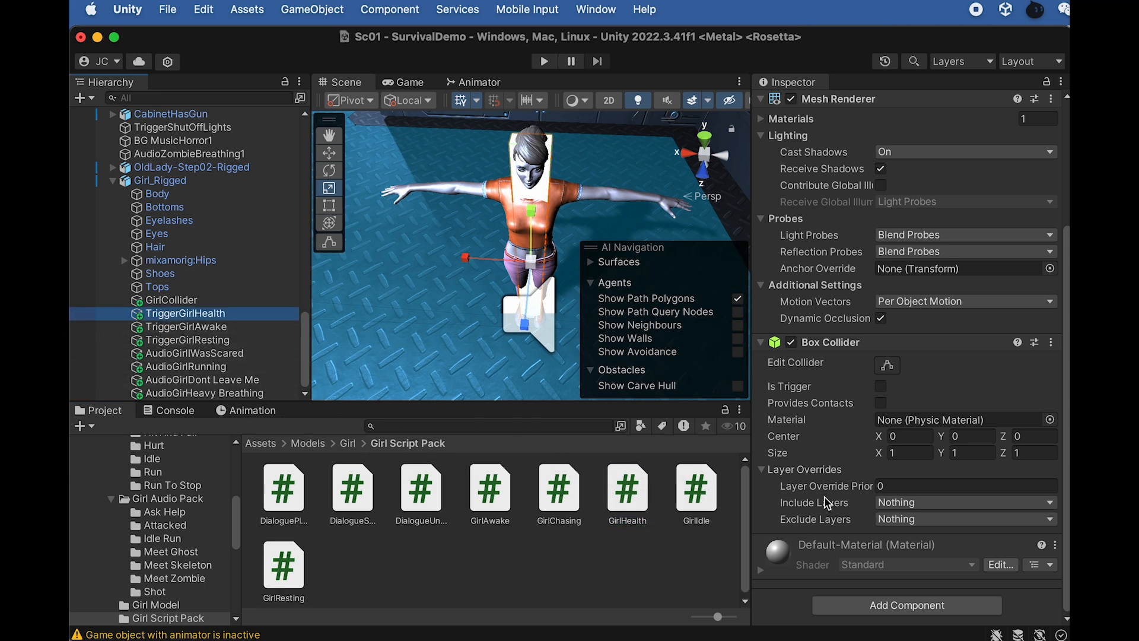
pyautogui.moveTo(633, 498)
pyautogui.mouseDown()
pyautogui.moveTo(368, 343)
pyautogui.moveTo(196, 320)
pyautogui.mouseUp()
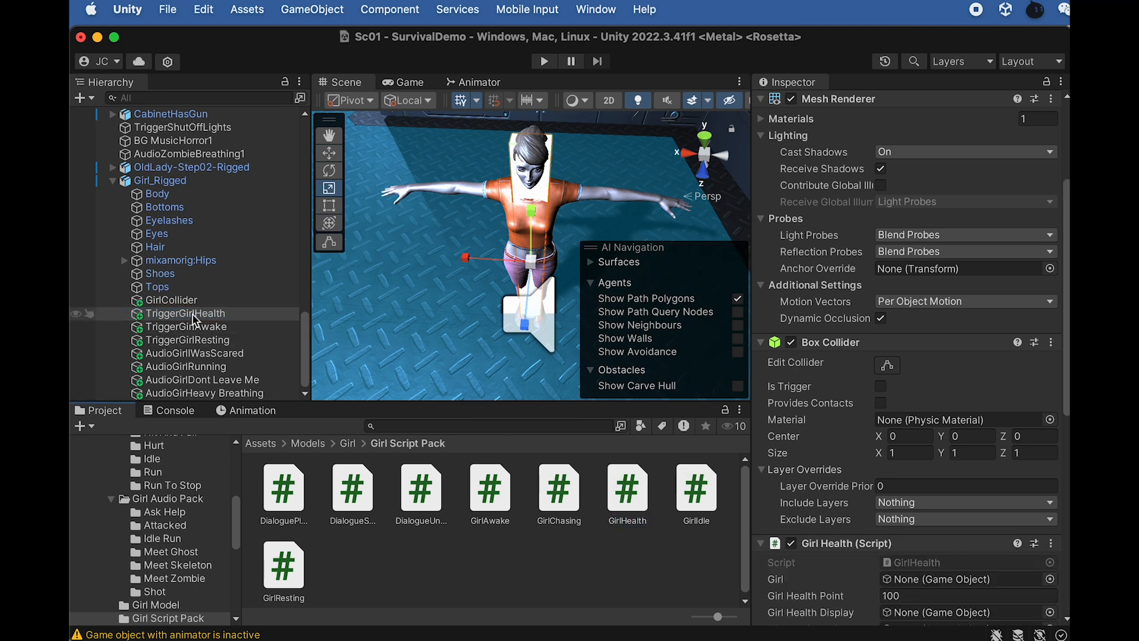
pyautogui.scroll(-5, 860, 534)
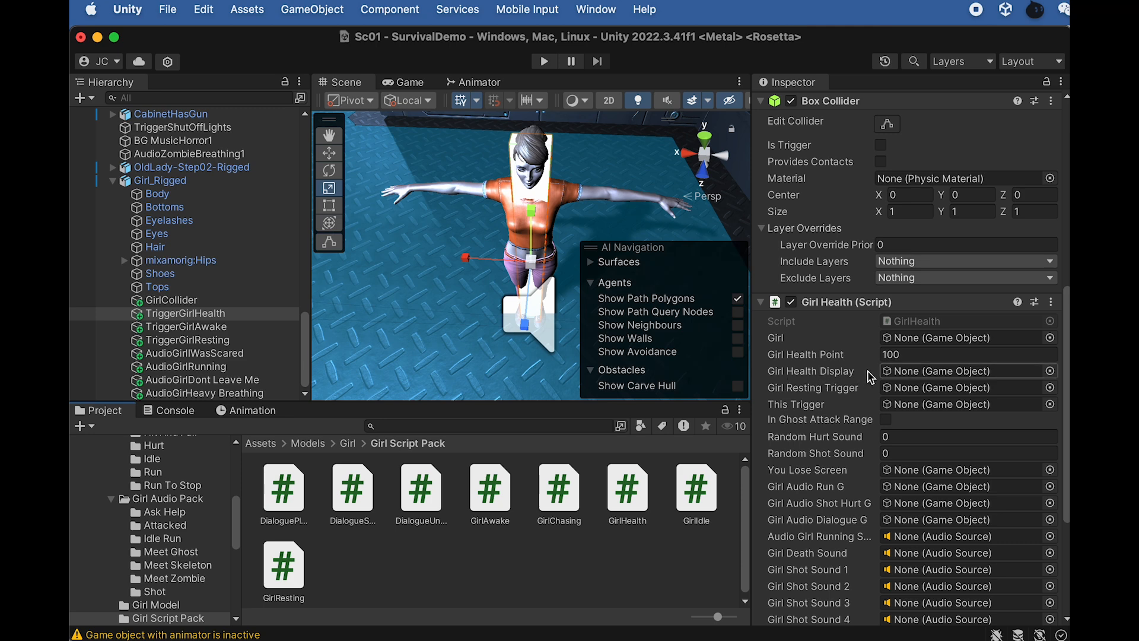
# Step: Check the health text in the Game view and assign the Canvas's PlayerHealthPoint to the script's Girl Health Display
pyautogui.click(415, 83)
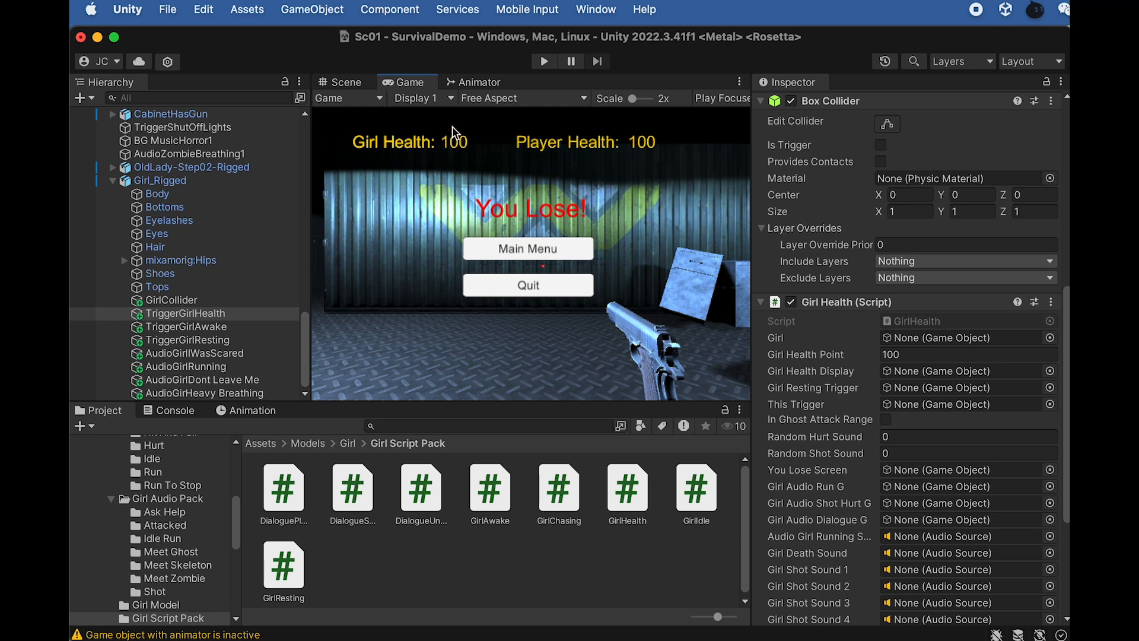
pyautogui.click(347, 83)
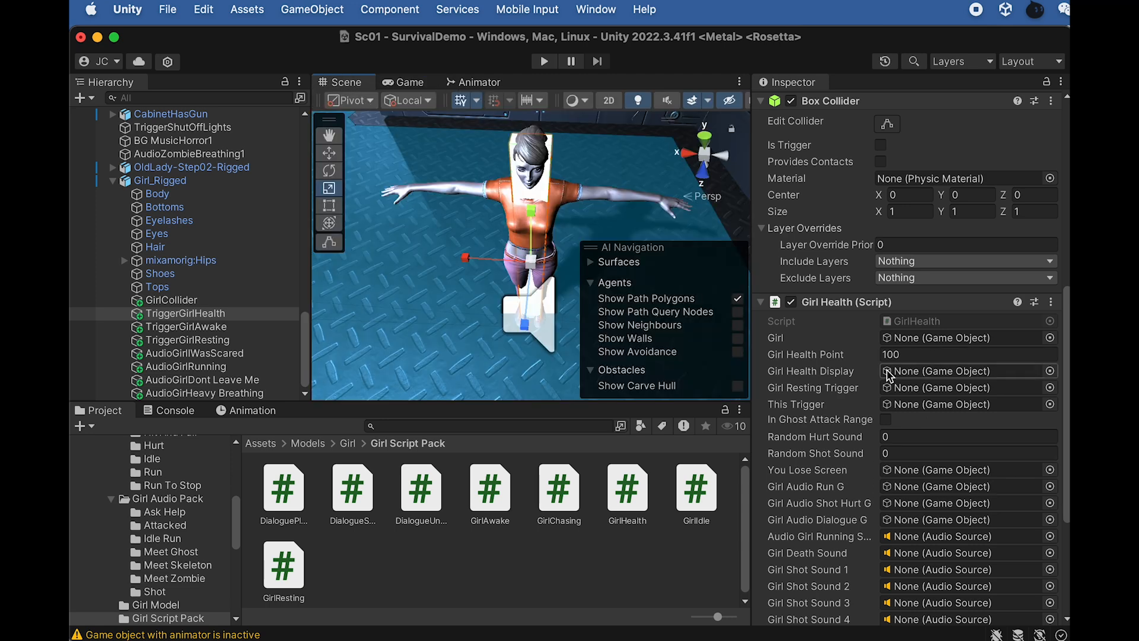
pyautogui.scroll(10, 262, 262)
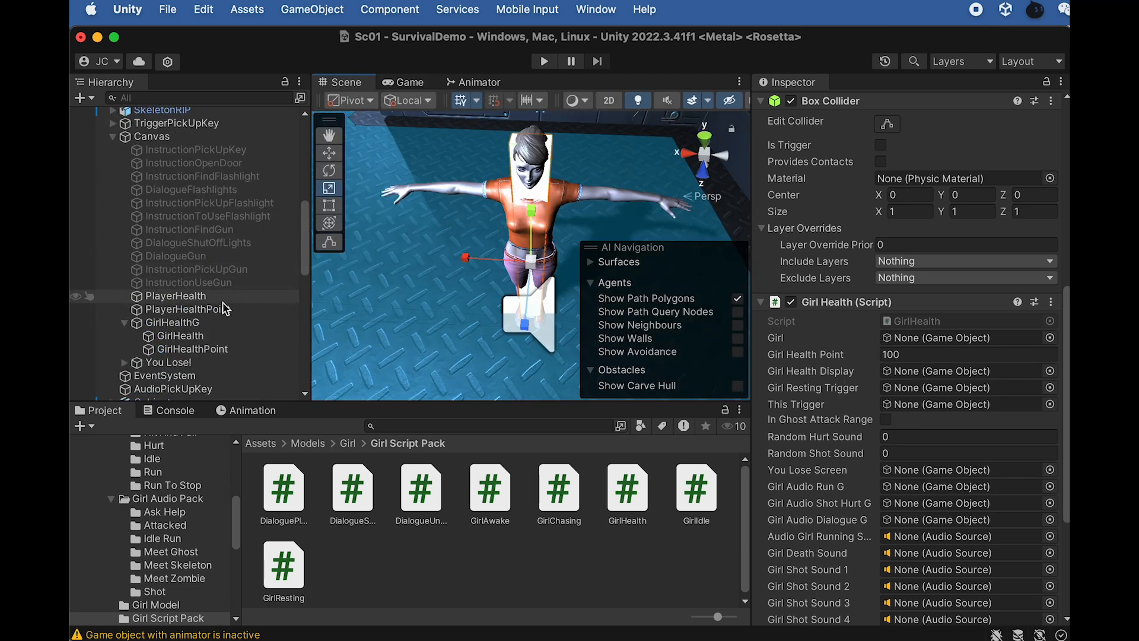
pyautogui.moveTo(196, 309)
pyautogui.mouseDown()
pyautogui.moveTo(885, 356)
pyautogui.moveTo(930, 382)
pyautogui.moveTo(893, 382)
pyautogui.mouseUp()
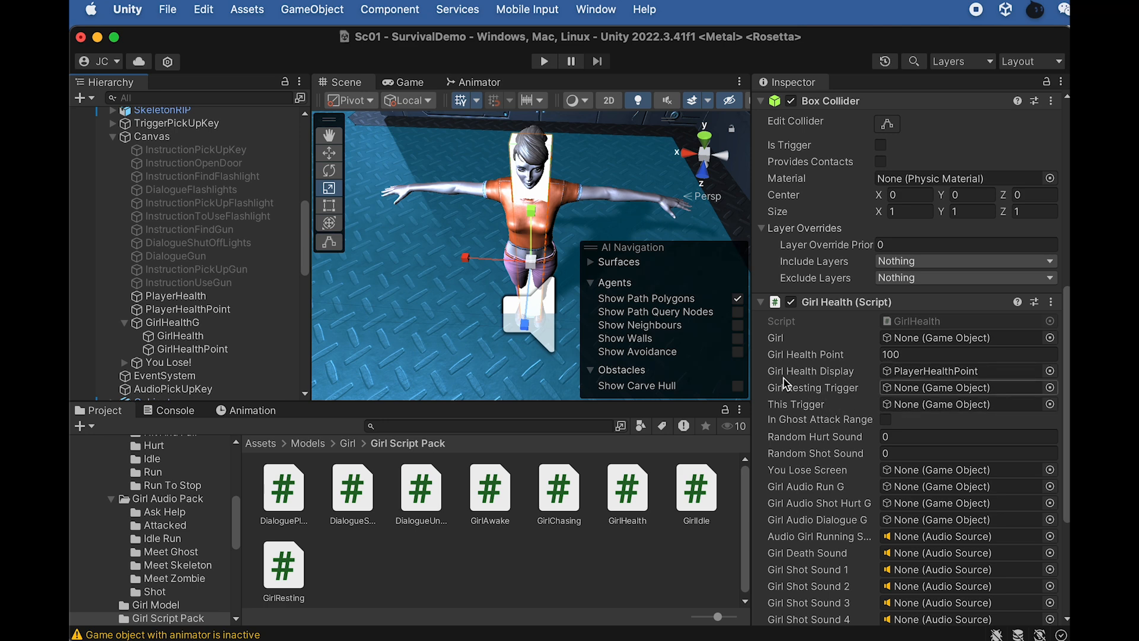
# Step: In the Girl Health script, assign TriggerGirlResting to Girl Resting Trigger, TriggerGirlHealth to This Trigger and Girl_Rigged to Girl
pyautogui.scroll(-10, 208, 246)
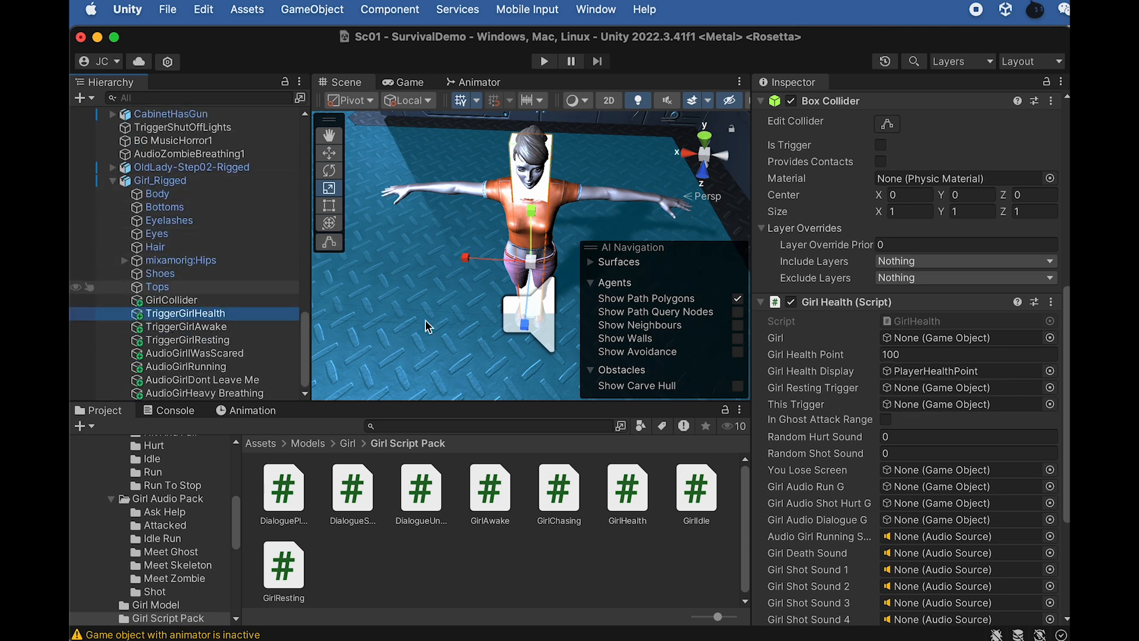
pyautogui.moveTo(187, 340); pyautogui.dragTo(918, 394)
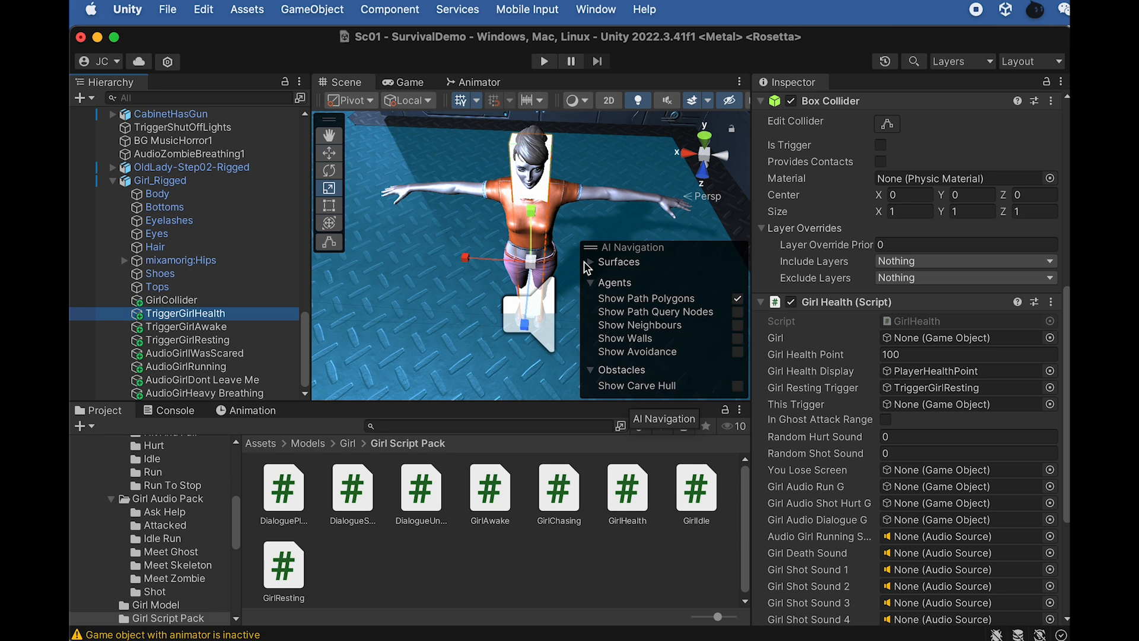
pyautogui.moveTo(181, 315); pyautogui.dragTo(927, 403)
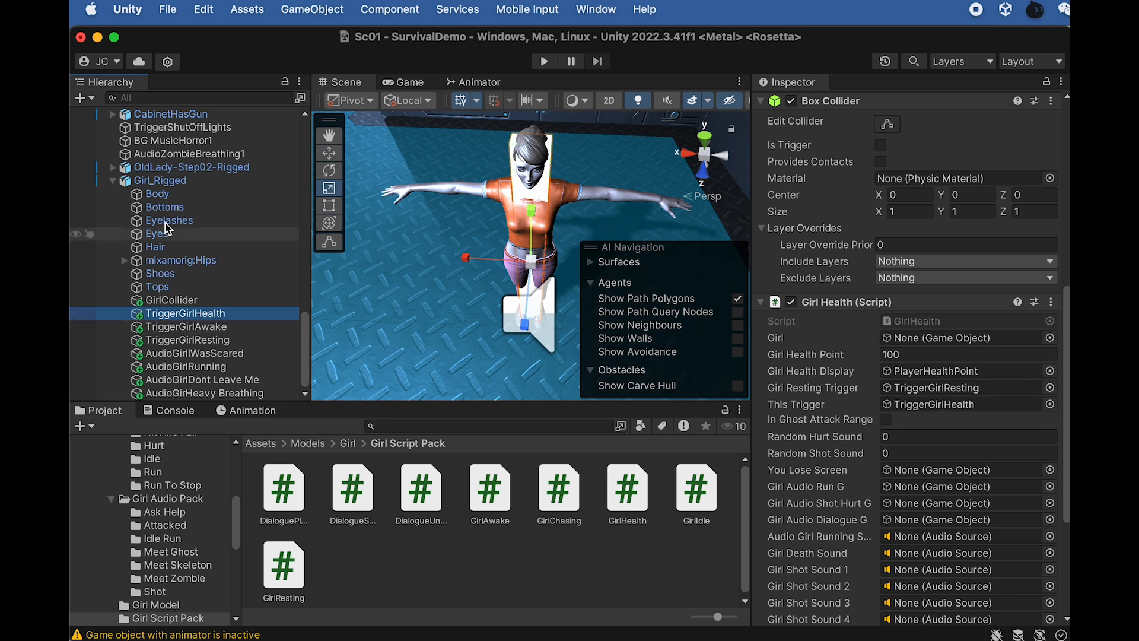
pyautogui.moveTo(165, 181); pyautogui.dragTo(921, 339)
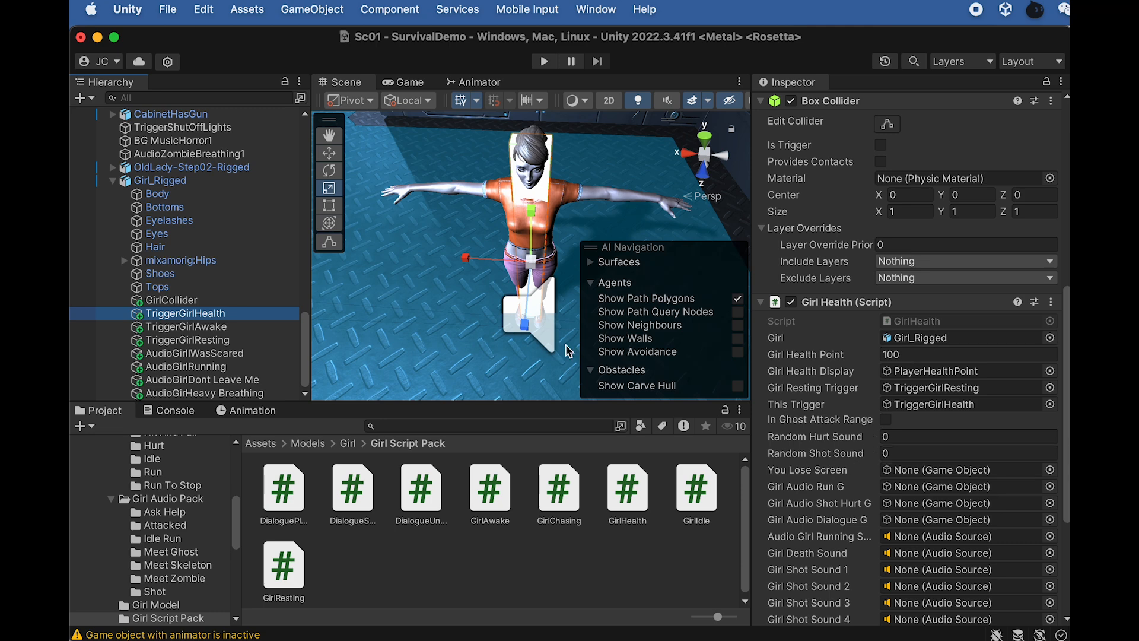
# Step: Assign the Canvas's You Lose! object to the Girl Health script's You Lose Screen
pyautogui.scroll(6, 255, 237)
pyautogui.scroll(6, 255, 237)
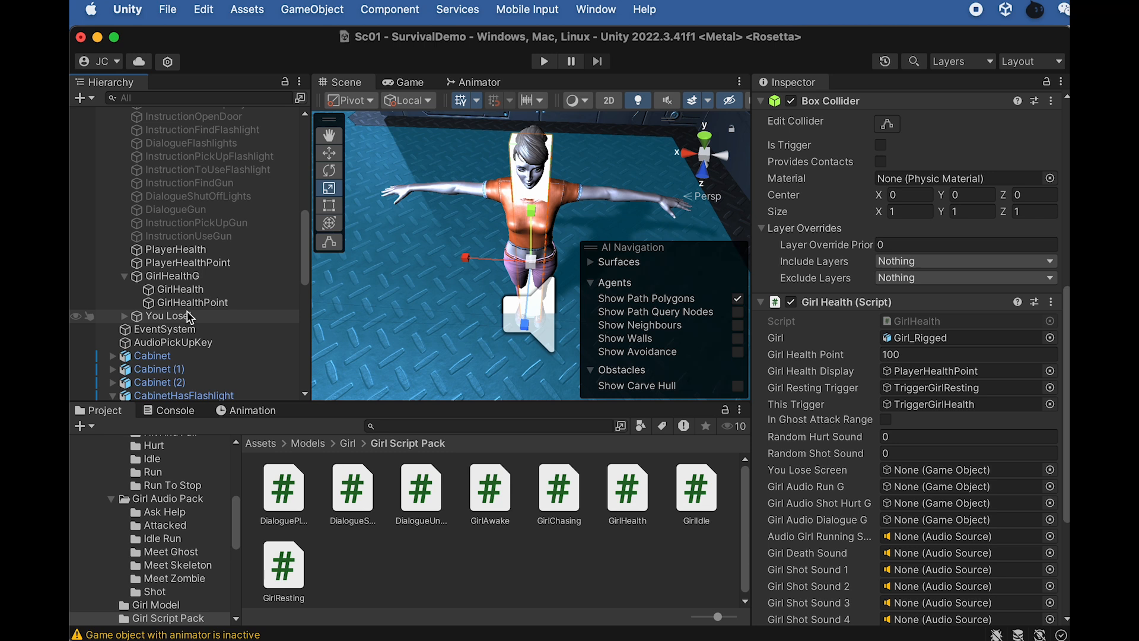
pyautogui.moveTo(186, 320); pyautogui.dragTo(912, 477)
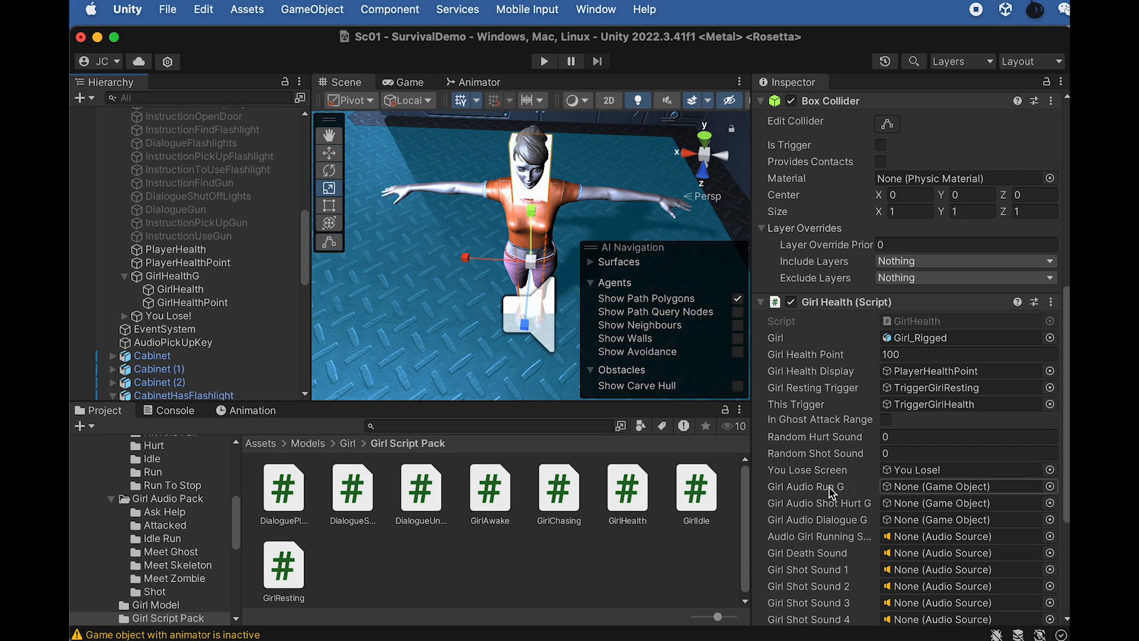
# Step: Create an empty child object under Girl_Rigged and name it Audio Girl Run G
pyautogui.scroll(-20, 218, 302)
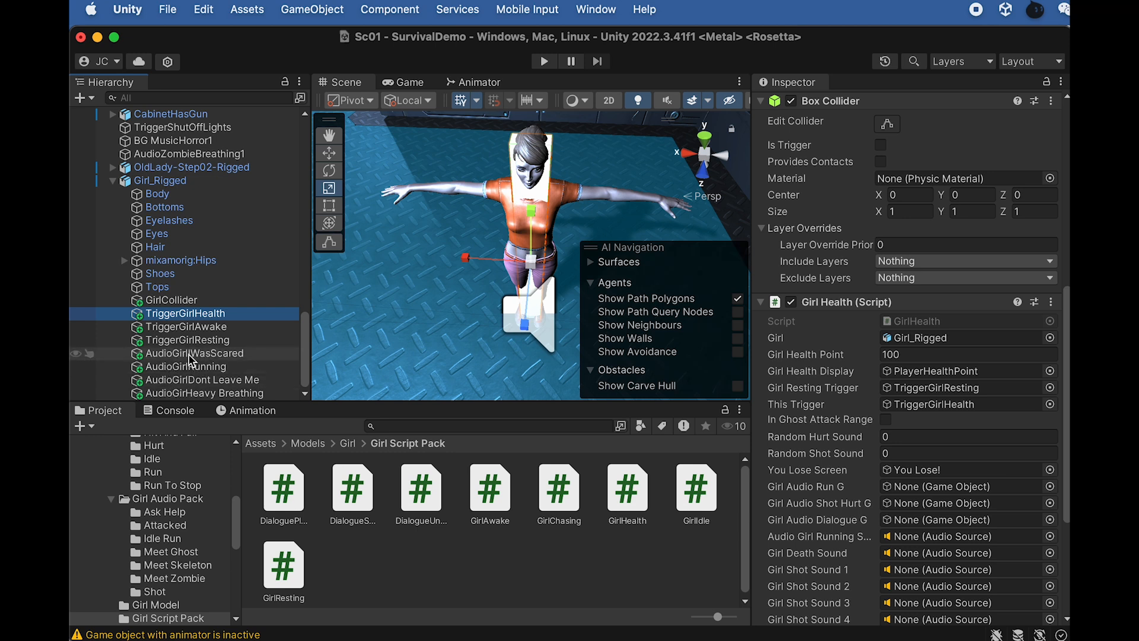
pyautogui.click(155, 180)
pyautogui.rightClick(163, 184)
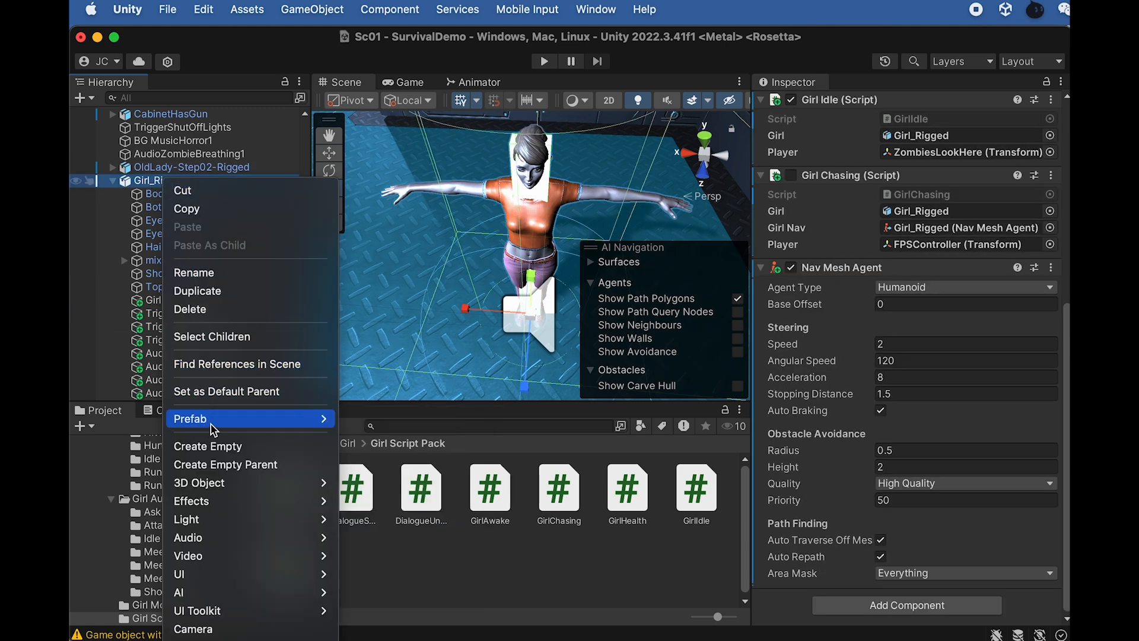
pyautogui.click(219, 446)
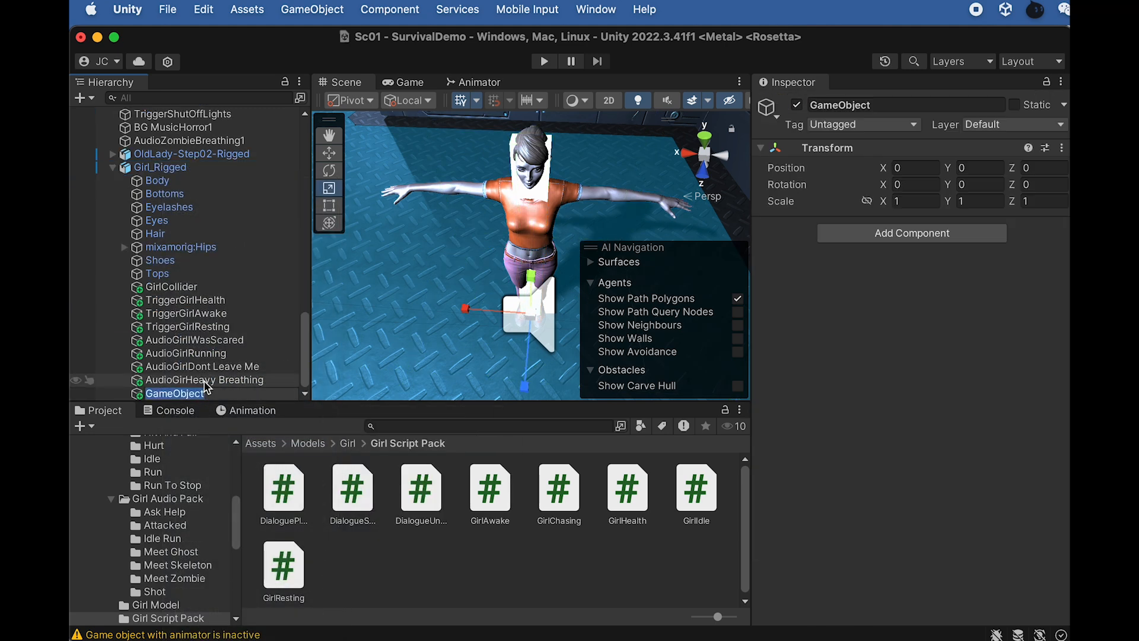
pyautogui.write('Audio Girl Run')
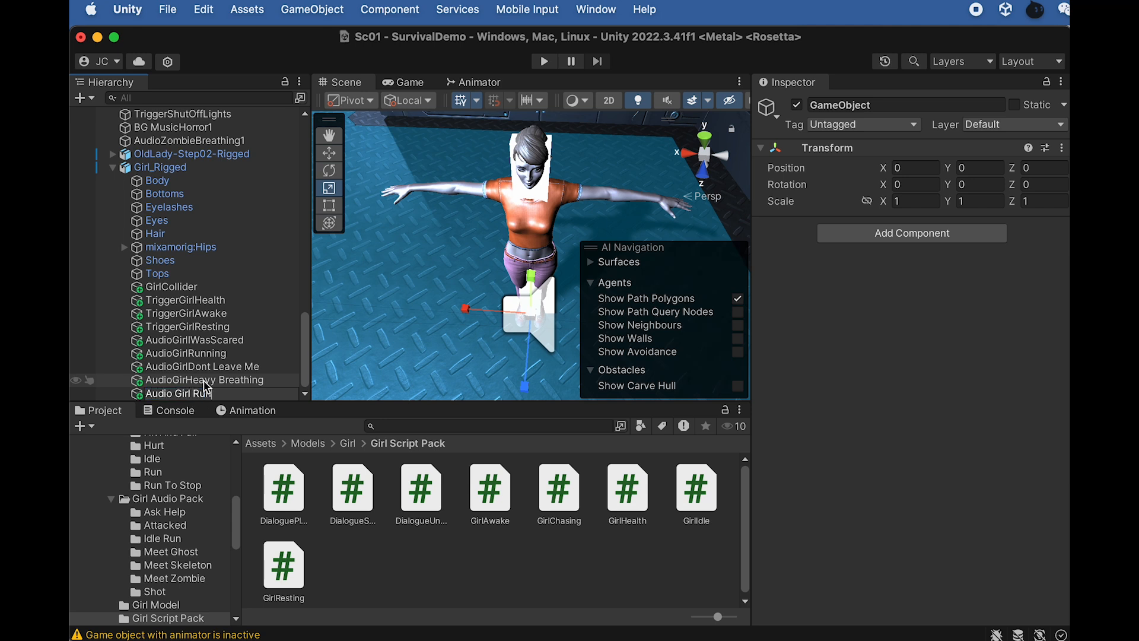
pyautogui.press('Return')
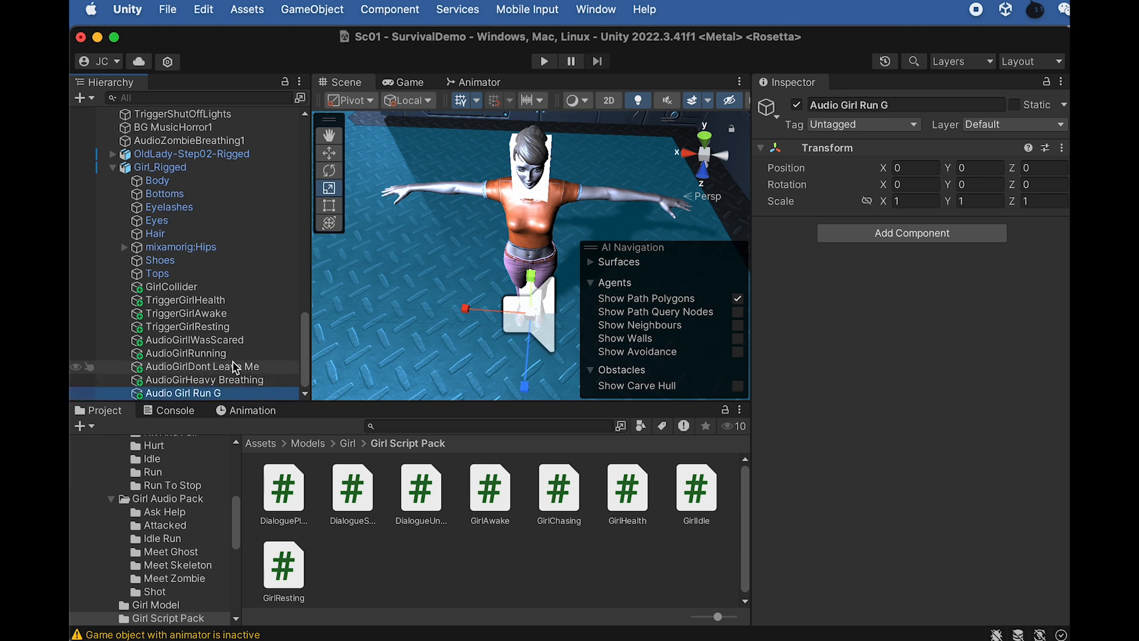
# Step: Move AudioGirlRunning, AudioGirlDont Leave Me and AudioGirHeavy Breathing into Audio Girl Run G and collapse the group
pyautogui.click(188, 356)
pyautogui.keyDown('shift'); pyautogui.click(195, 380); pyautogui.keyUp('shift')
pyautogui.moveTo(198, 381); pyautogui.dragTo(205, 395)
pyautogui.click(202, 356)
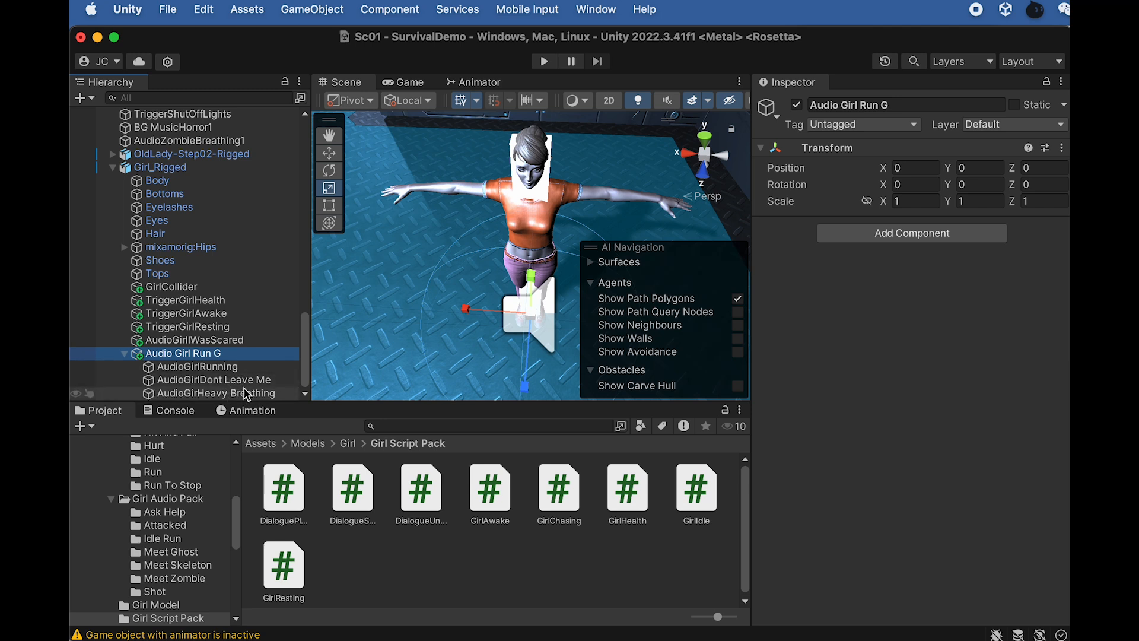
pyautogui.click(124, 353)
# Step: Create an empty Audio Girl Dialogue object under Girl_Rigged and move AudioGirlIWasScared into it
pyautogui.click(184, 381)
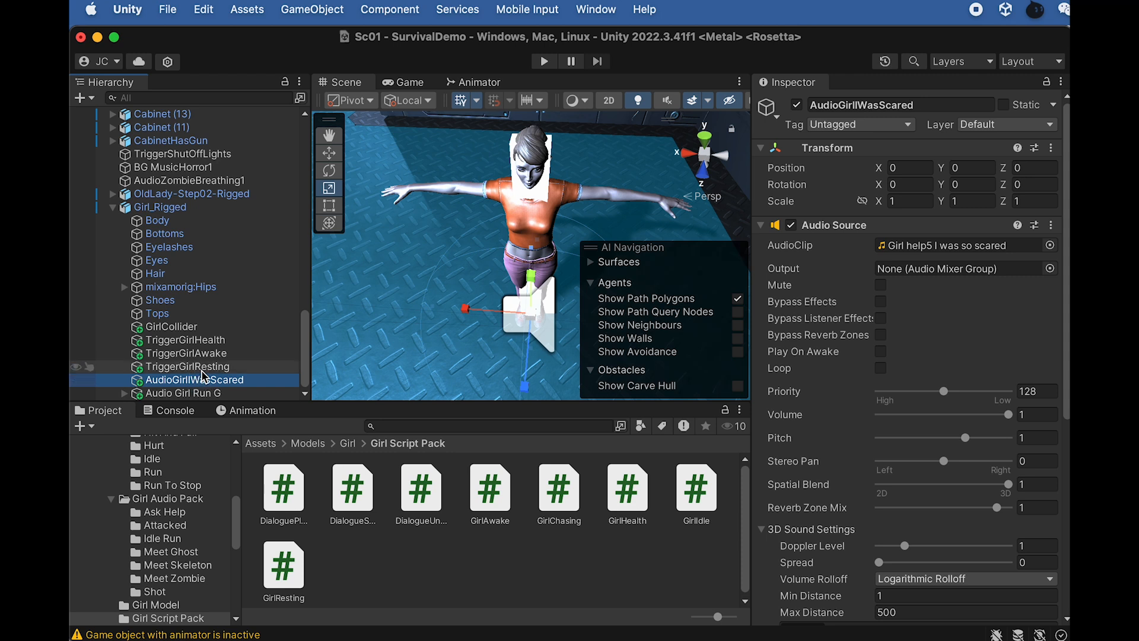
pyautogui.rightClick(157, 220)
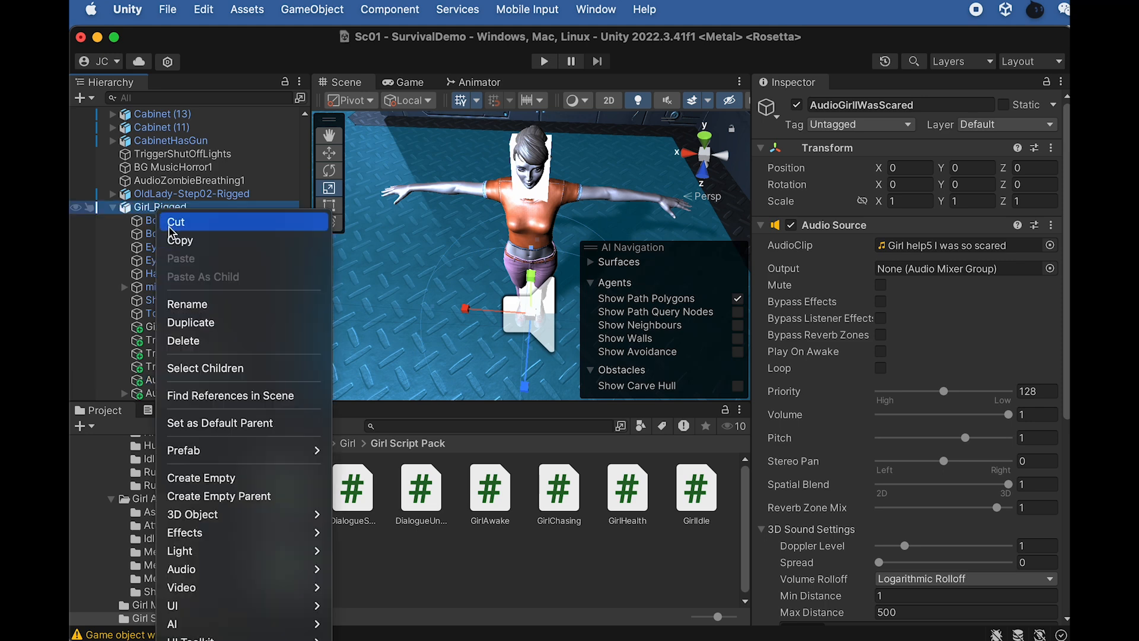
pyautogui.click(233, 475)
pyautogui.write('alogue')
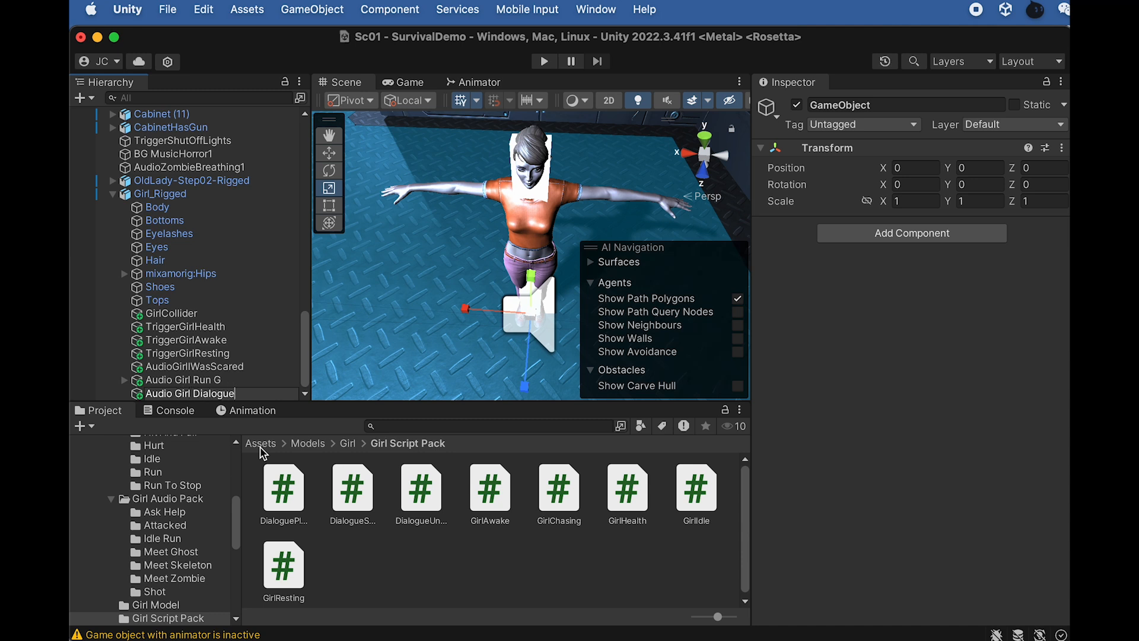
pyautogui.click(189, 366)
pyautogui.moveTo(178, 376); pyautogui.dragTo(158, 389)
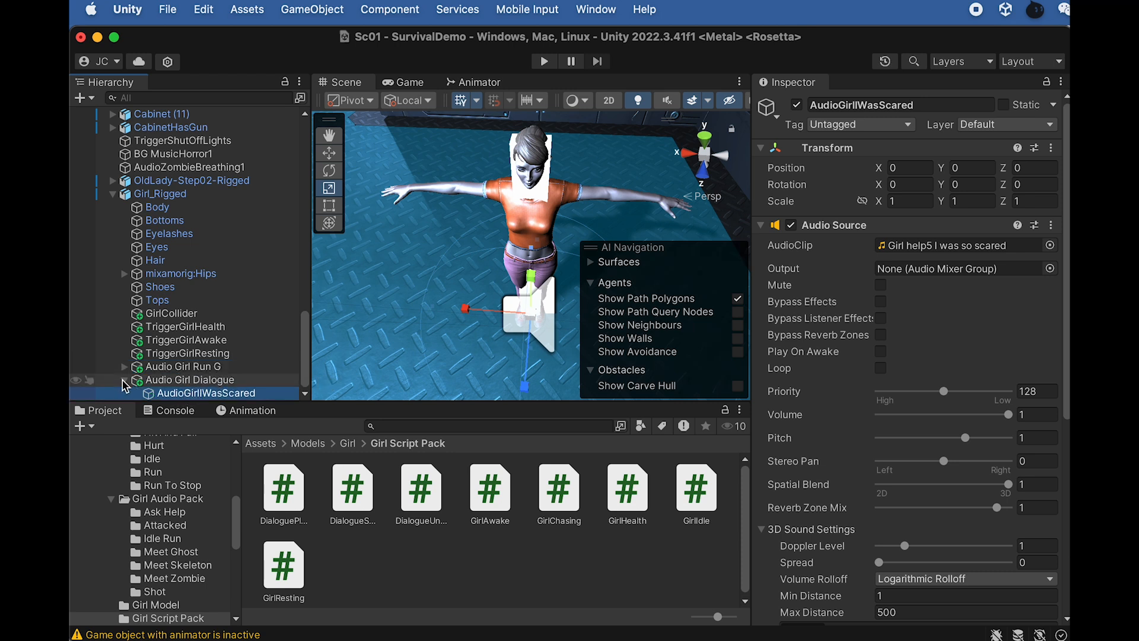
# Step: Collapse the Audio Girl Dialogue group and create an empty child object named Audio Girl Shot Hurt under Girl_Rigged
pyautogui.click(126, 384)
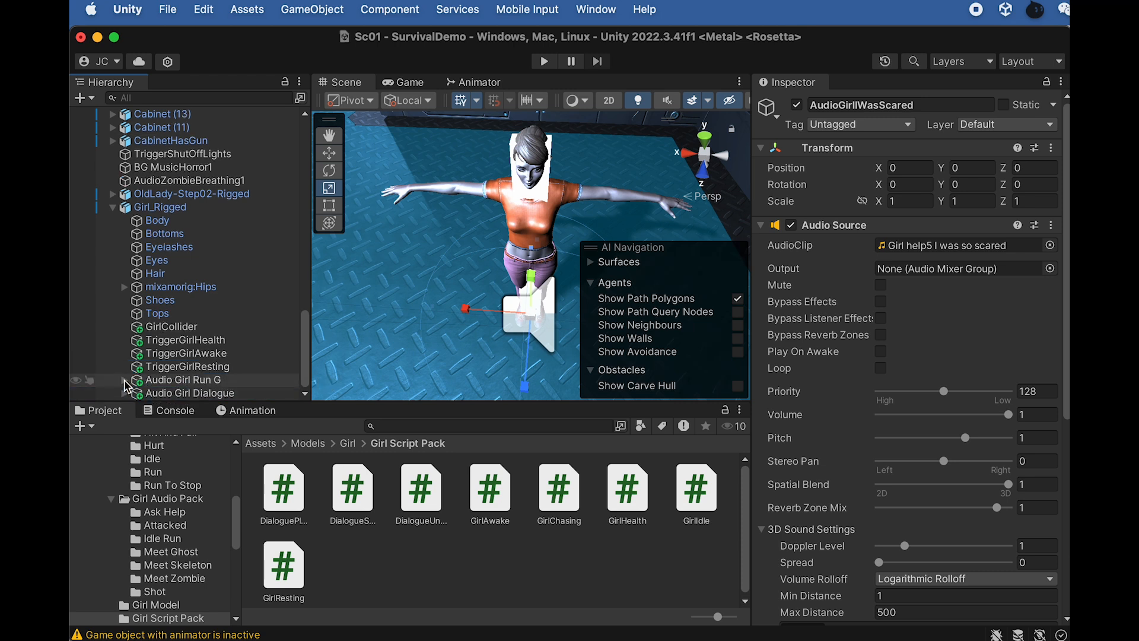
pyautogui.rightClick(161, 209)
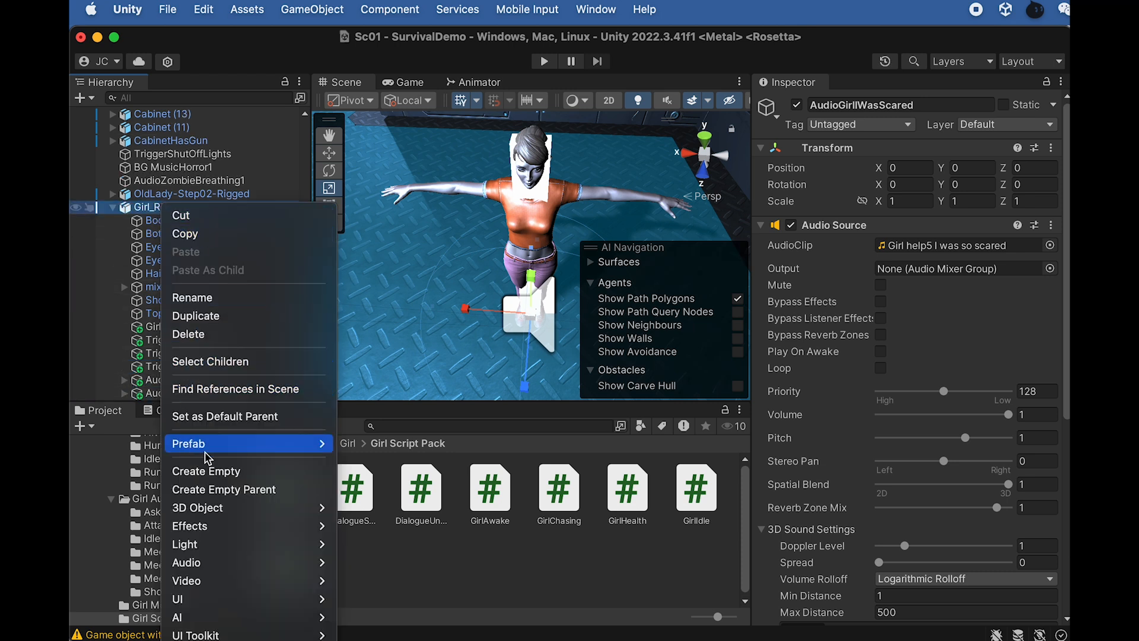
pyautogui.click(219, 472)
pyautogui.write('Audio Girl Shot Hurt')
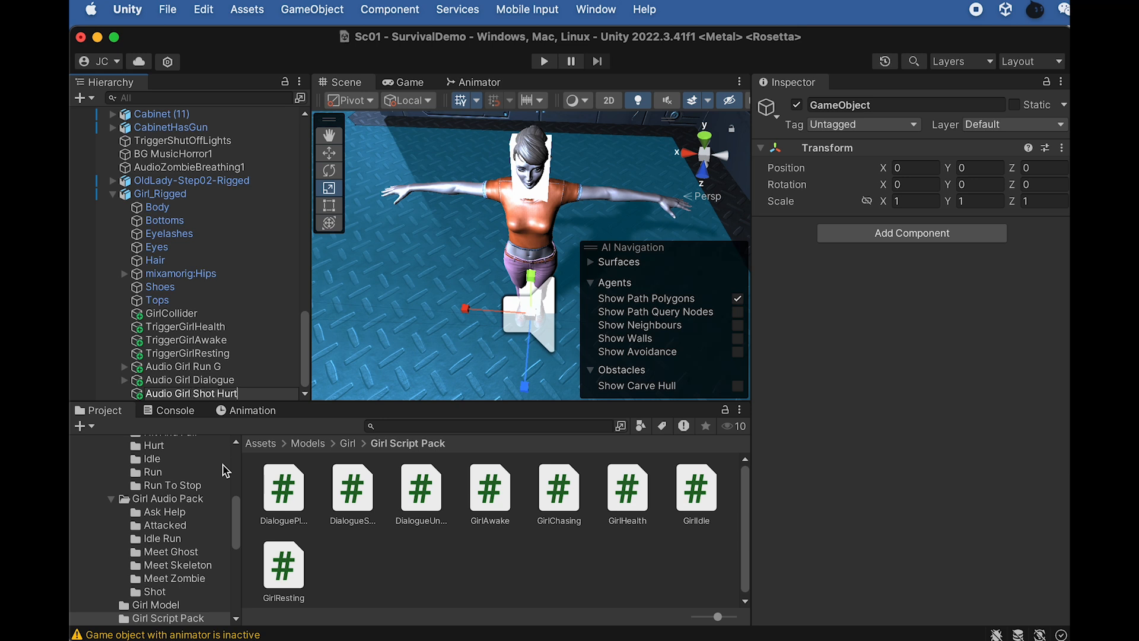
pyautogui.press('Return')
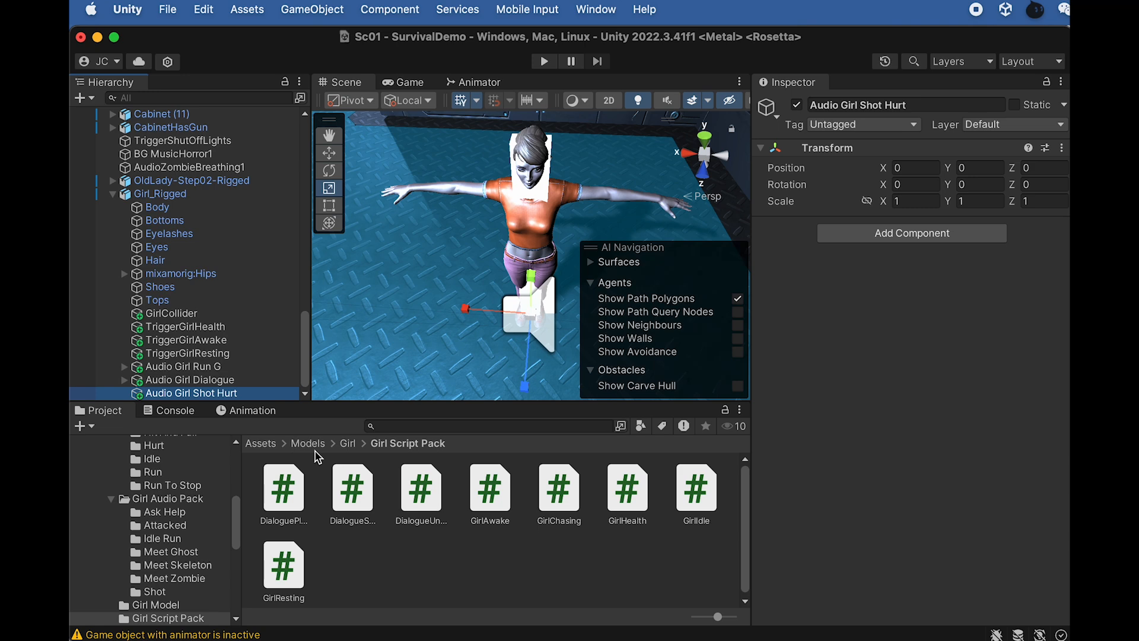
# Step: Review the Girl Health script's unassigned sound references and create an empty AudioGirlHurt1 object under Audio Girl Shot Hurt
pyautogui.click(349, 444)
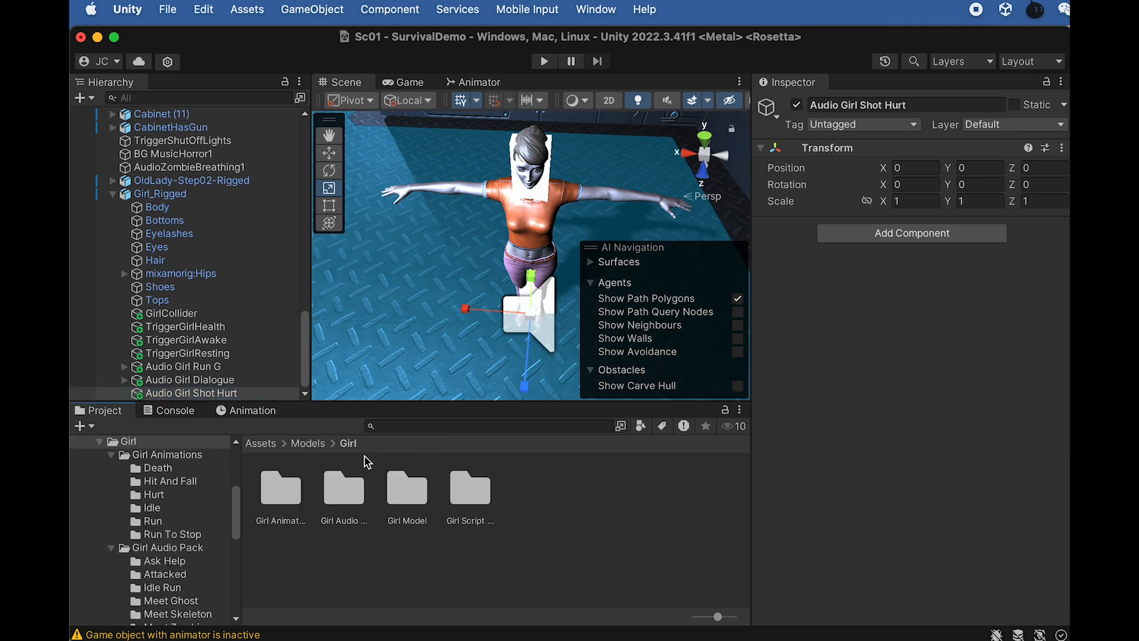
pyautogui.click(172, 353)
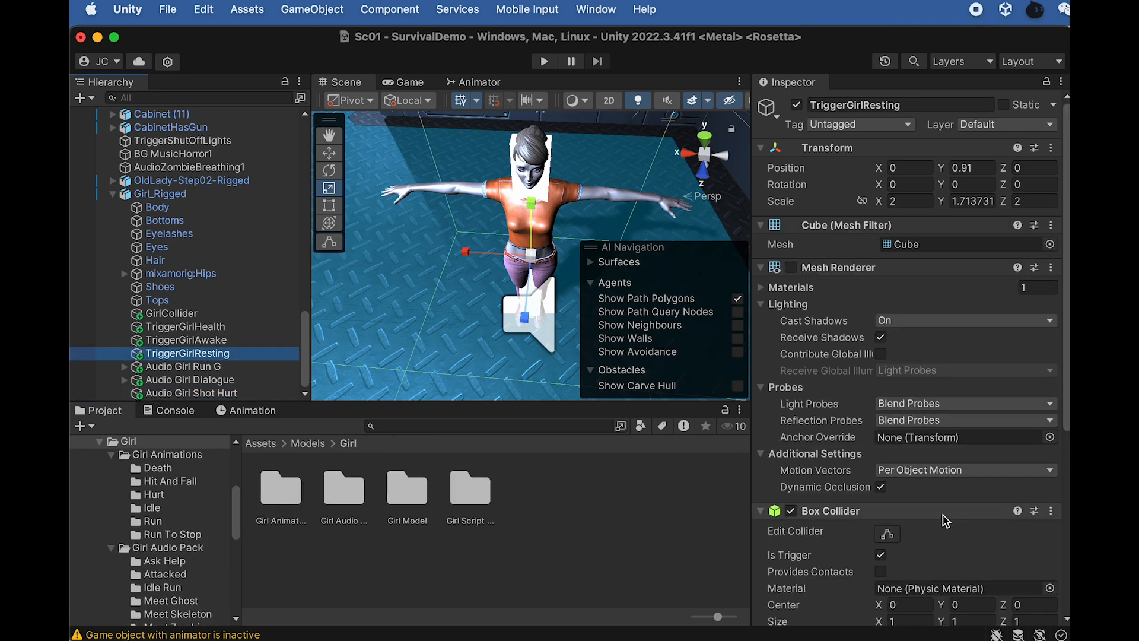
pyautogui.scroll(-5, 951, 521)
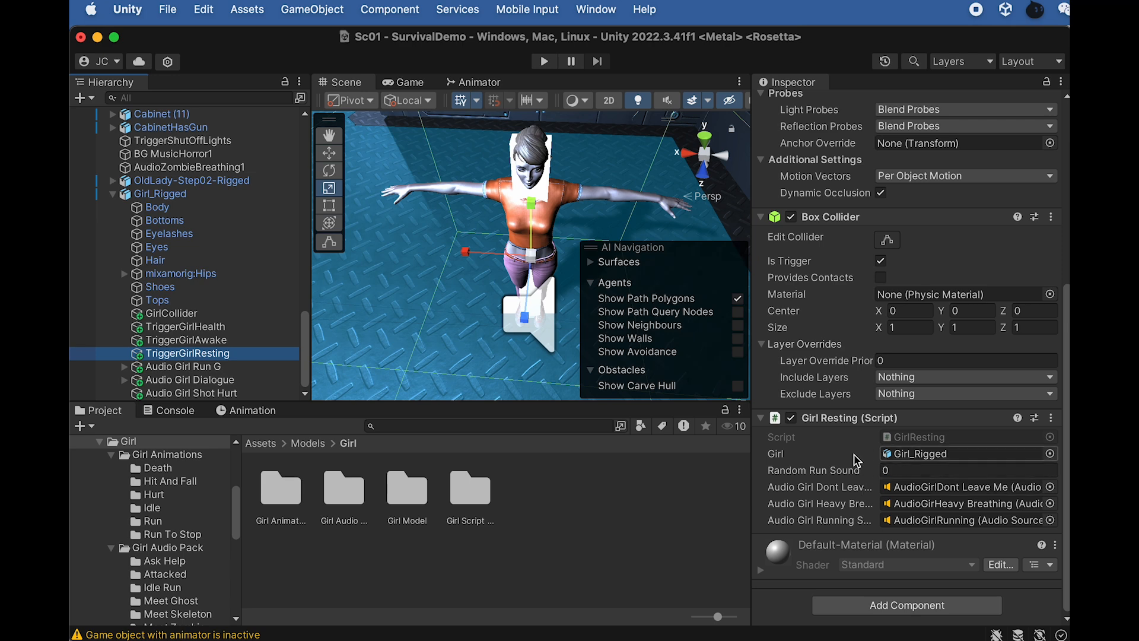
pyautogui.click(181, 327)
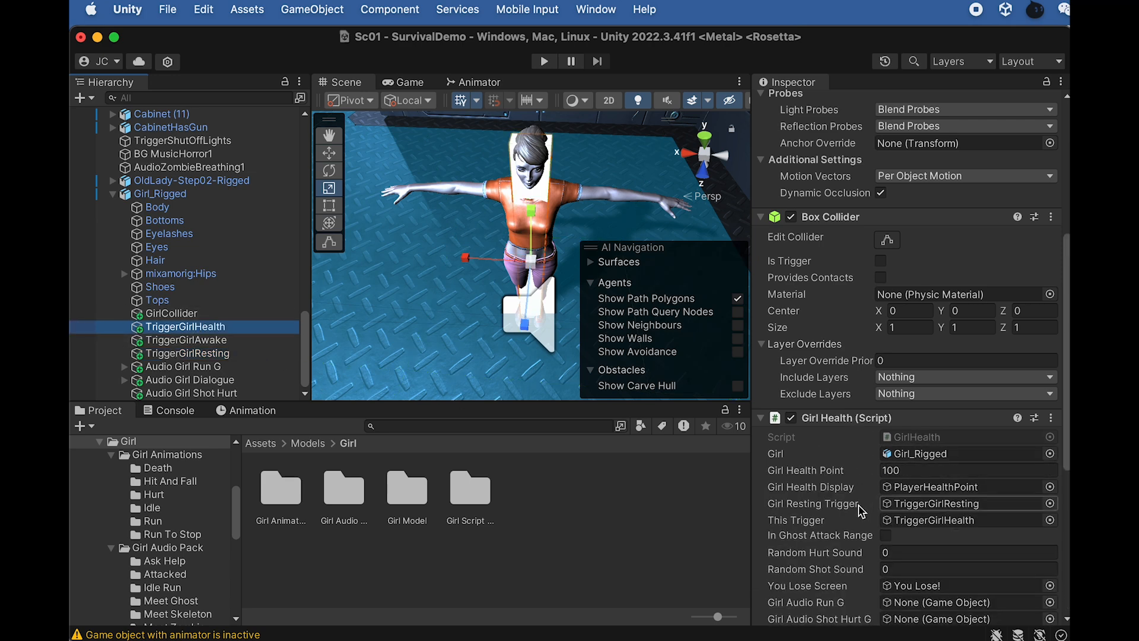
pyautogui.scroll(-5, 871, 509)
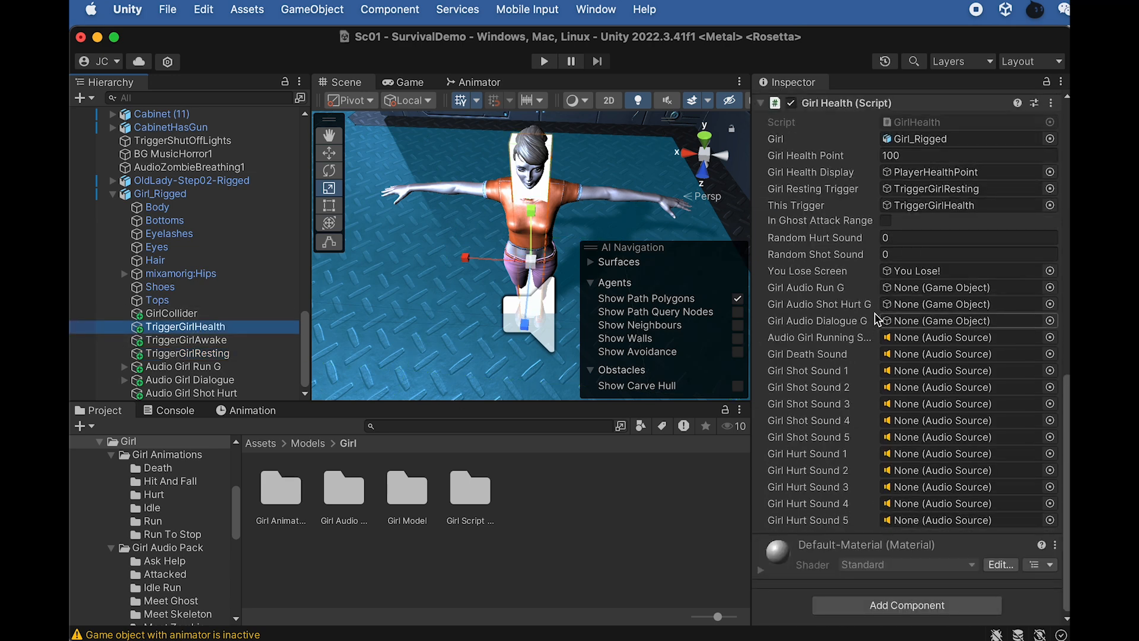
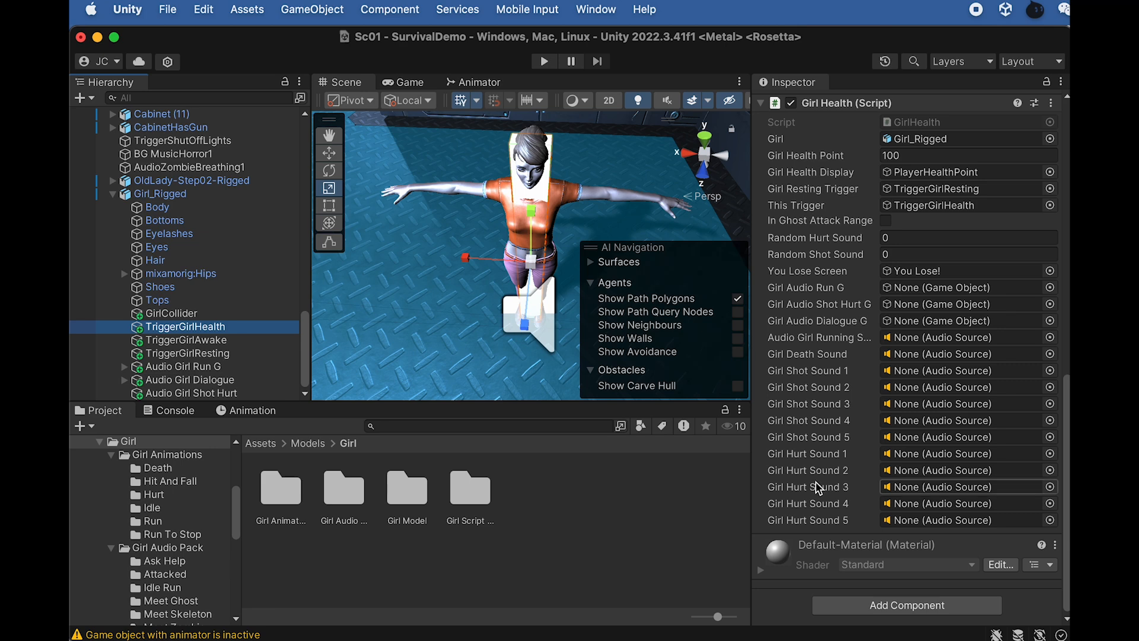
pyautogui.click(198, 395)
pyautogui.rightClick(201, 396)
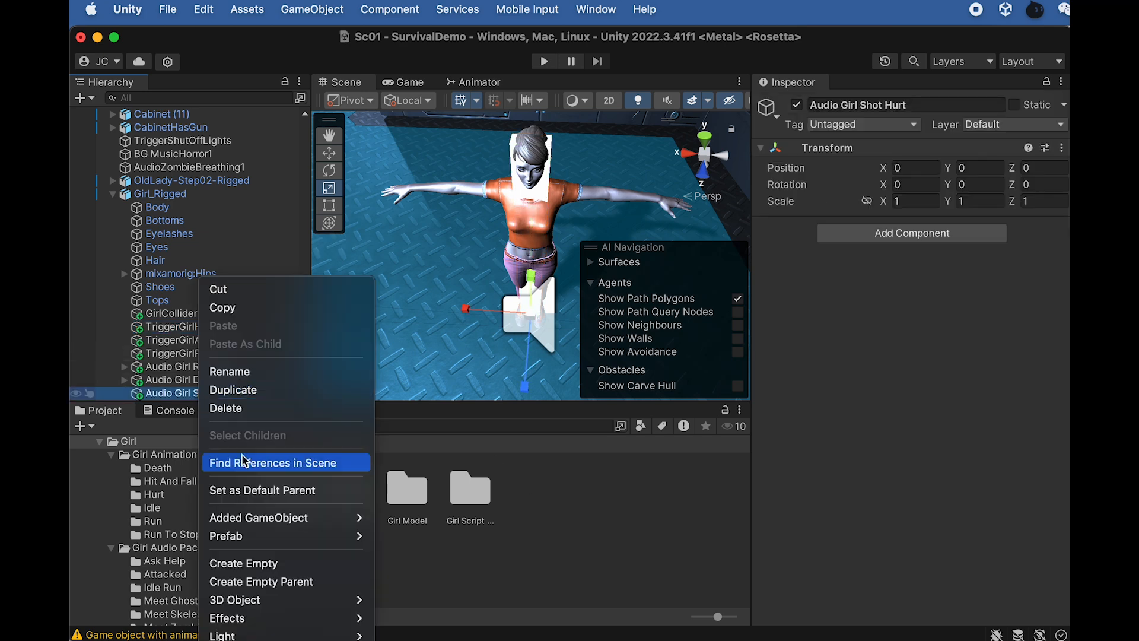
pyautogui.click(274, 563)
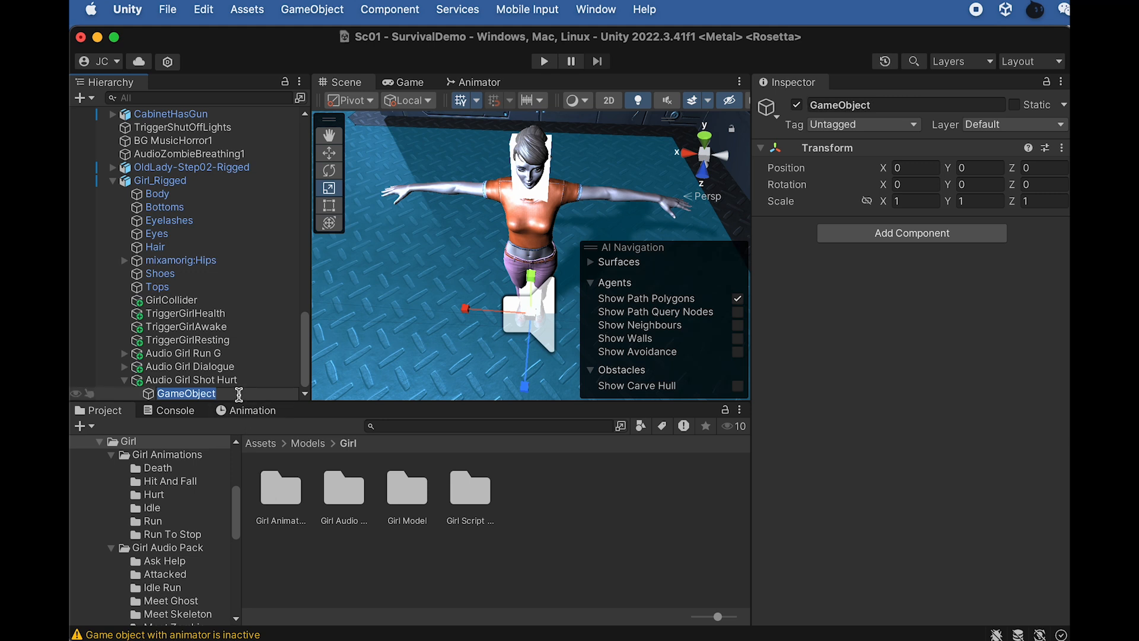
pyautogui.write('AudioGirlHurt1')
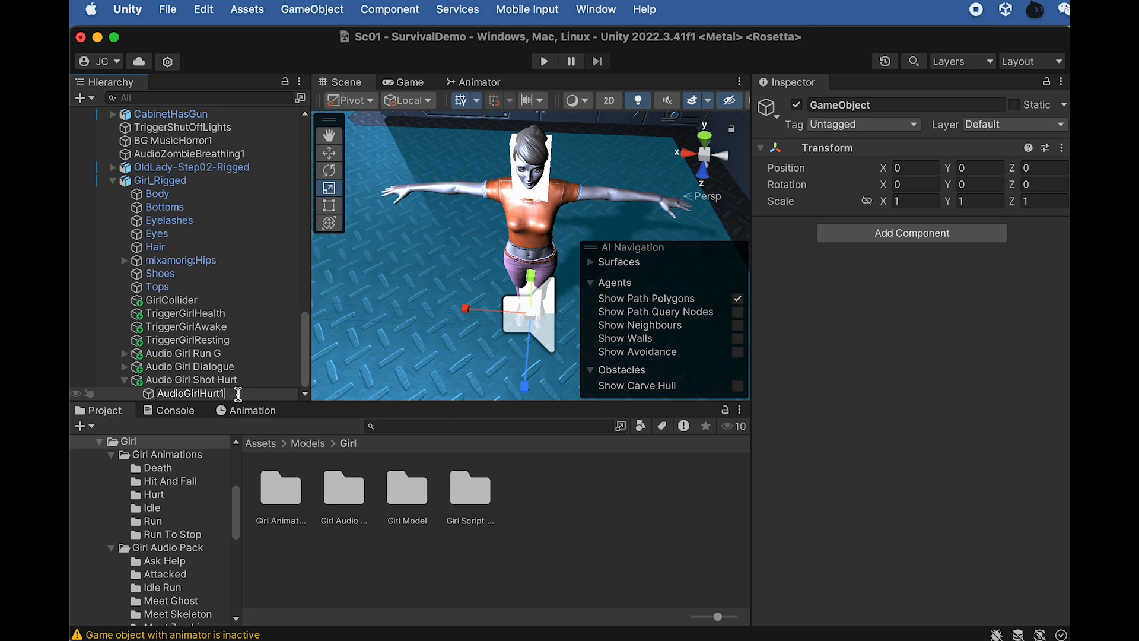
pyautogui.press('Return')
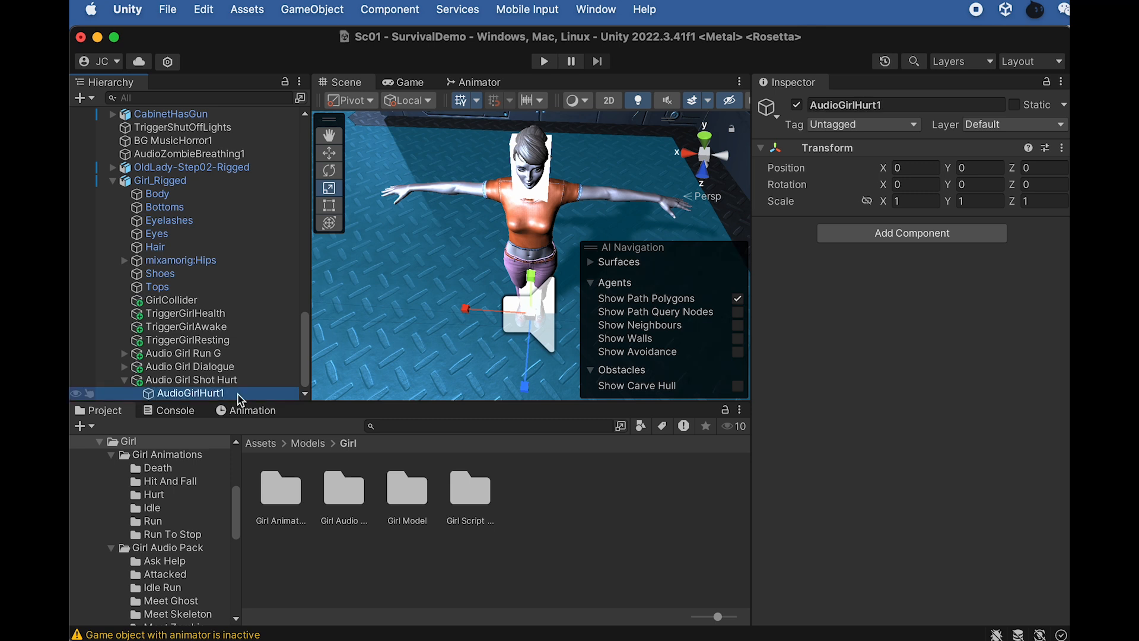
# Step: Open the Girl Audio Pack's Attacked folder and check in Finder which of its sound files are tagged
pyautogui.doubleClick(332, 495)
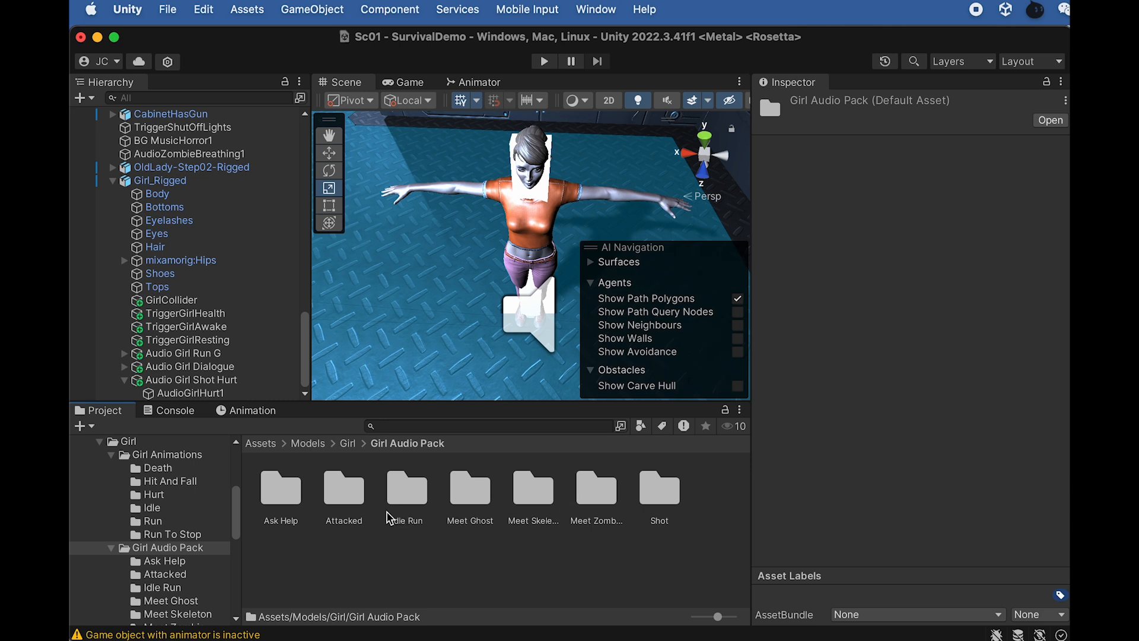
pyautogui.doubleClick(343, 509)
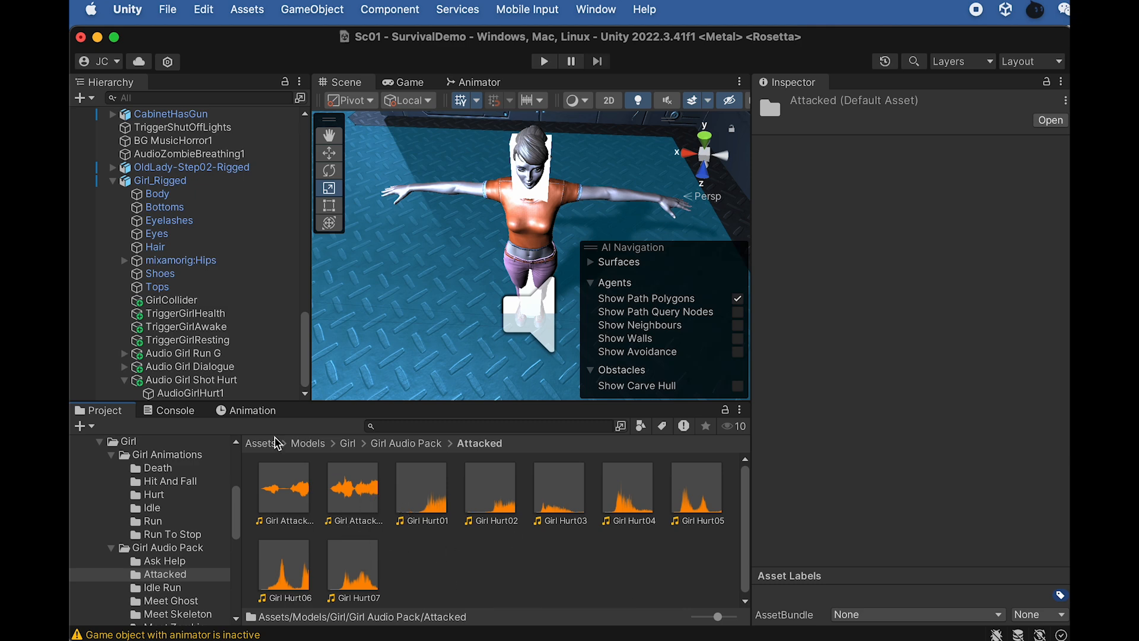
pyautogui.press('super+Tab')
pyautogui.press('super+Tab')
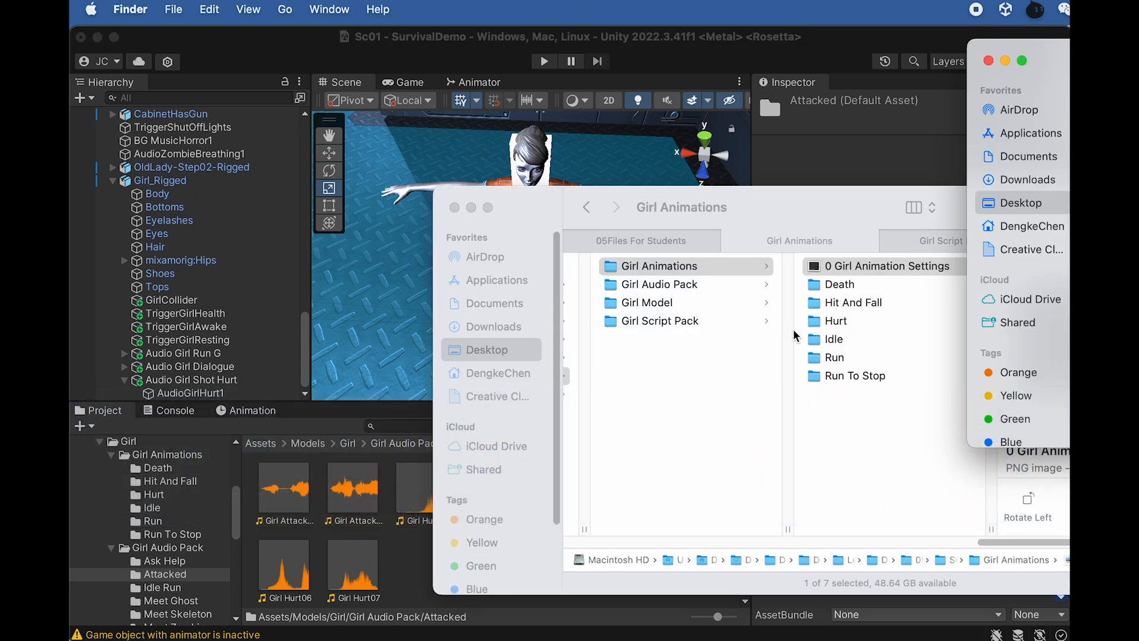
pyautogui.click(686, 285)
pyautogui.click(687, 285)
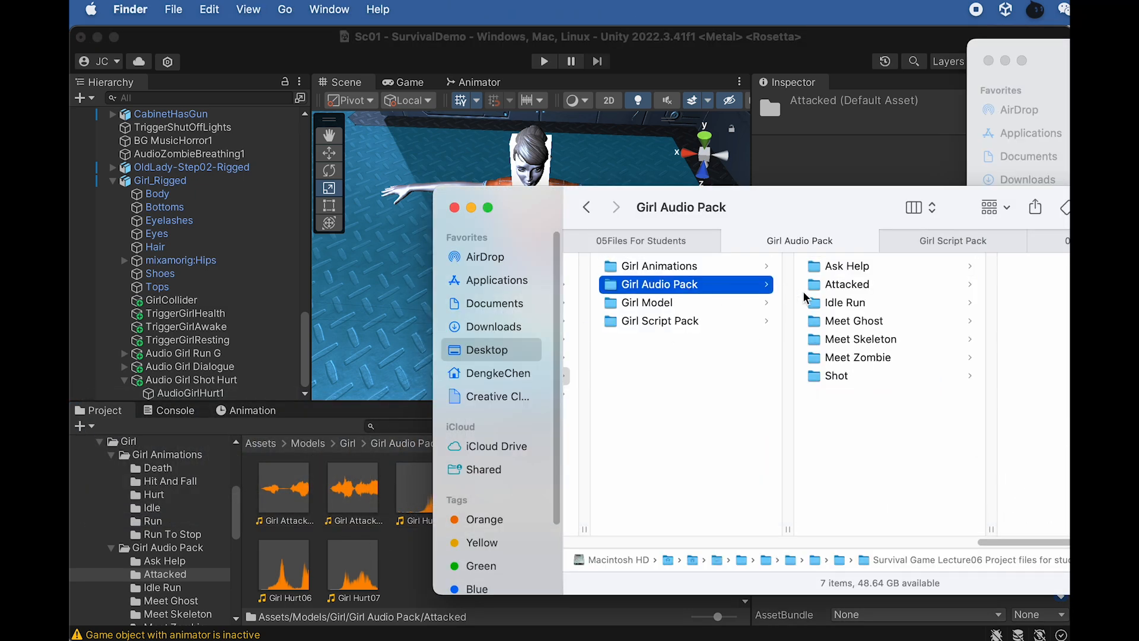
pyautogui.click(842, 293)
pyautogui.moveTo(831, 215); pyautogui.dragTo(693, 240)
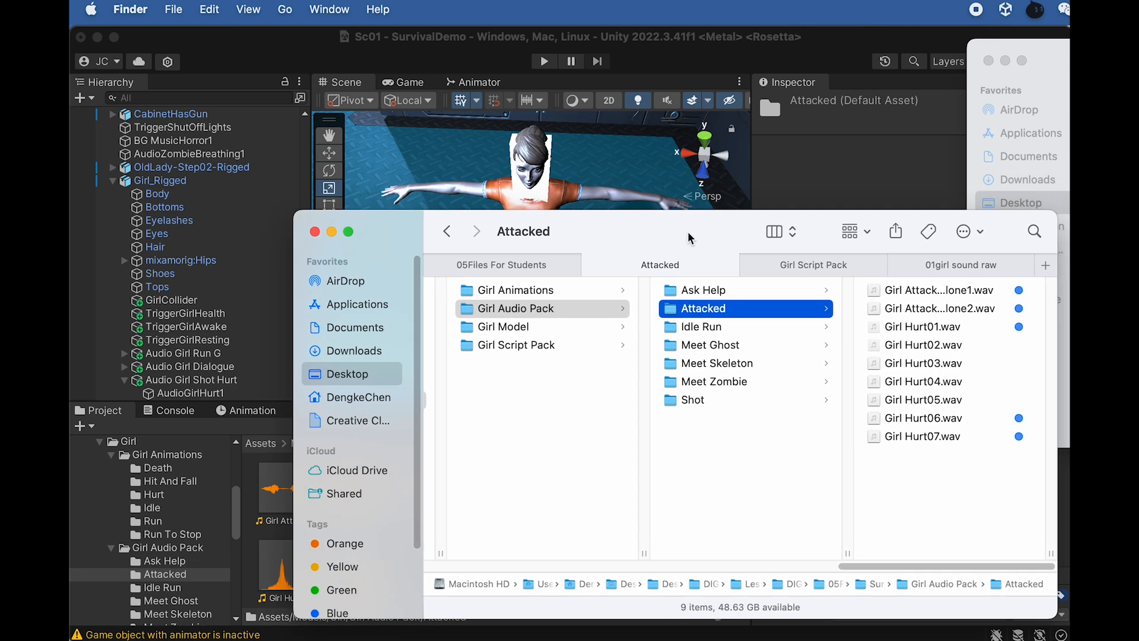
pyautogui.click(944, 291)
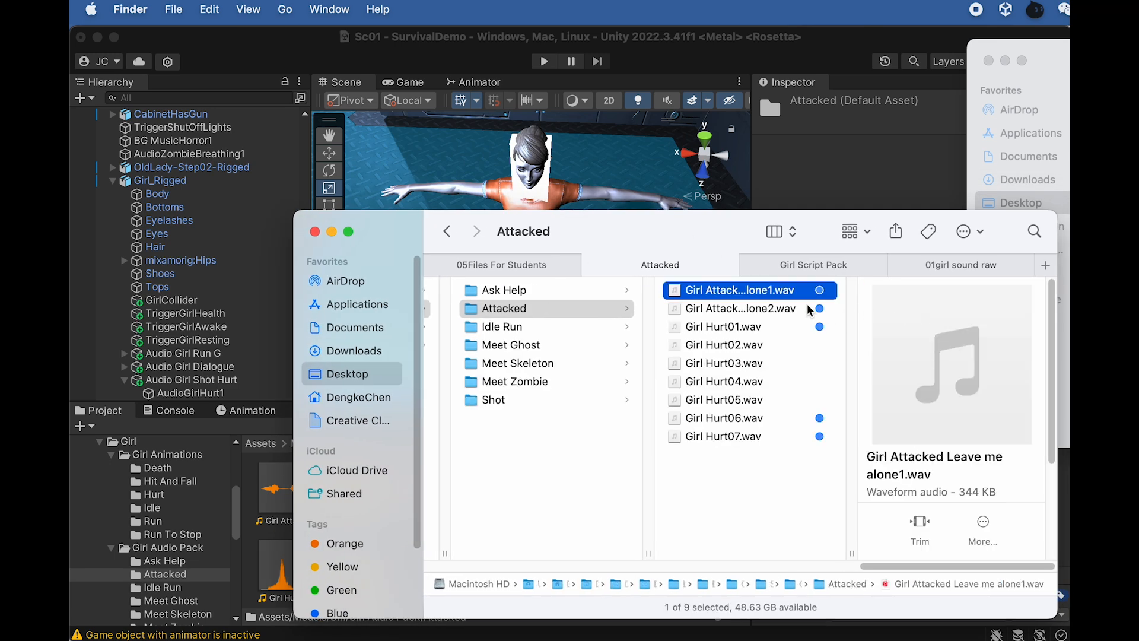
pyautogui.click(809, 309)
pyautogui.click(793, 326)
pyautogui.press('super+Tab')
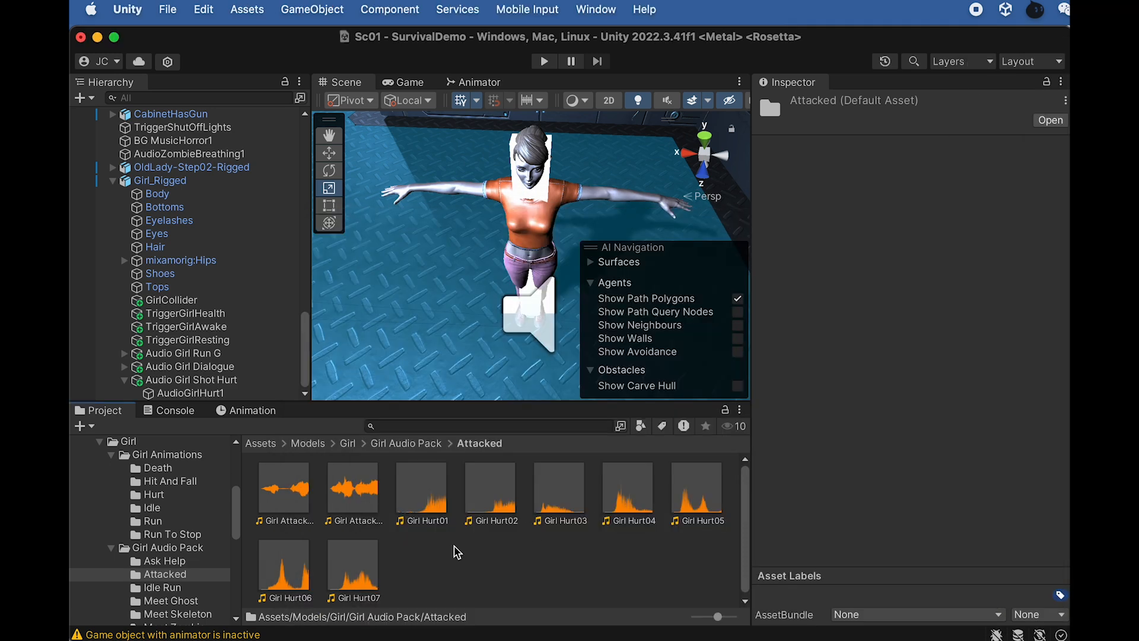
# Step: Add the Girl Attacked Leave me alone1 clip to AudioGirlHurt1 as an audio source
pyautogui.moveTo(280, 496); pyautogui.dragTo(198, 396)
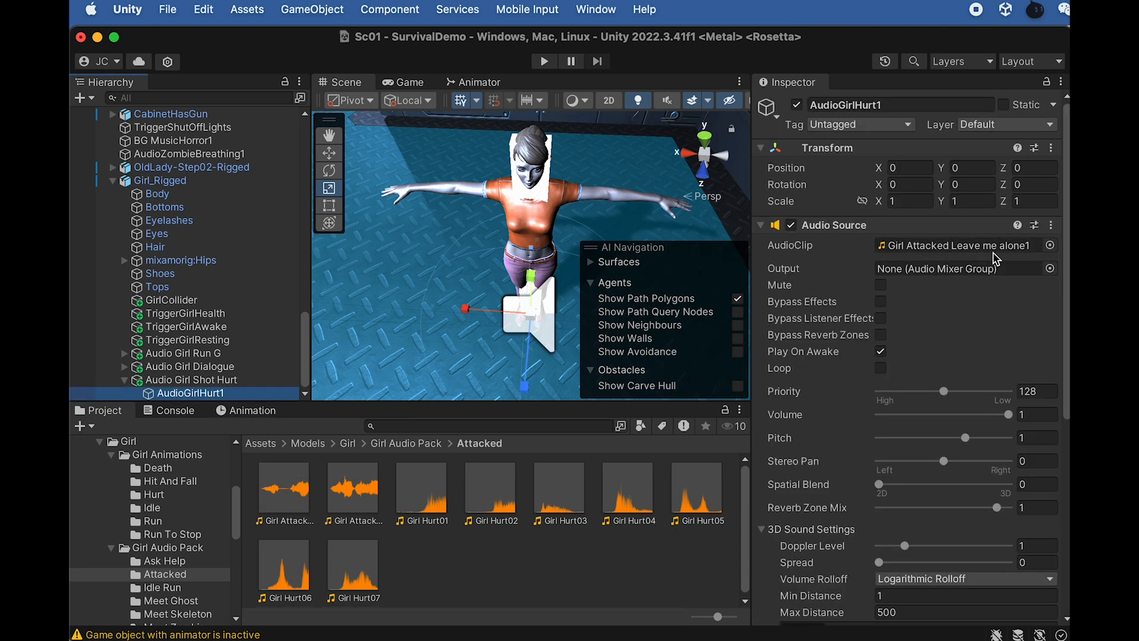
pyautogui.click(212, 394)
pyautogui.click(228, 366)
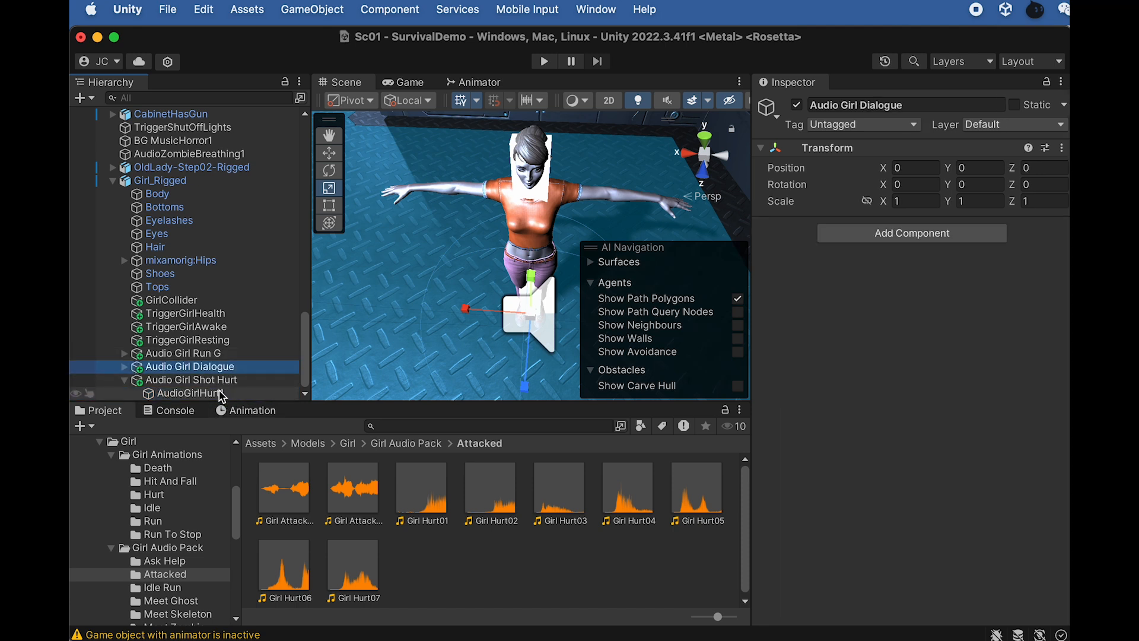
pyautogui.click(229, 394)
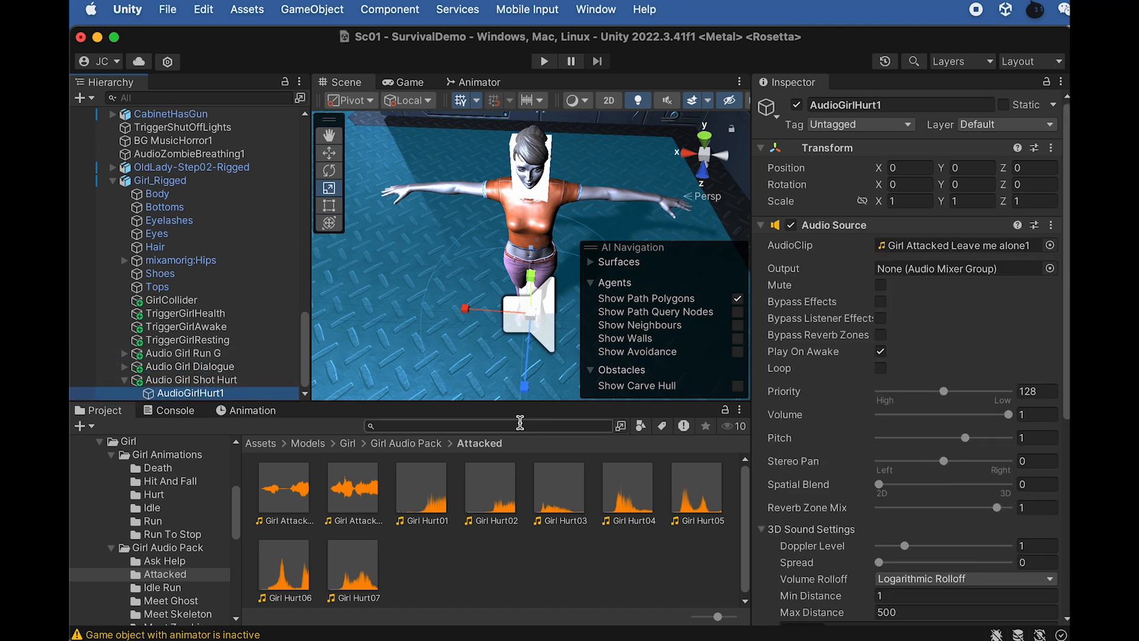
# Step: Turn off Play On Awake and set Spatial Blend to 1 on AudioGirlHurt1's audio source
pyautogui.click(881, 352)
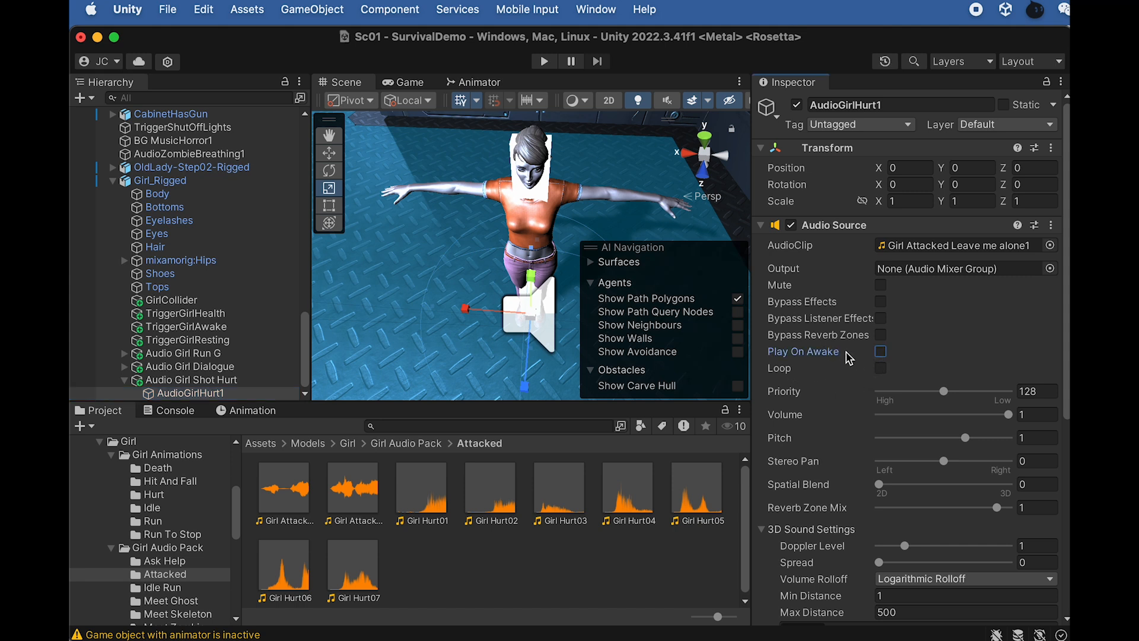
pyautogui.moveTo(878, 484); pyautogui.dragTo(1061, 496)
pyautogui.scroll(-5, 865, 522)
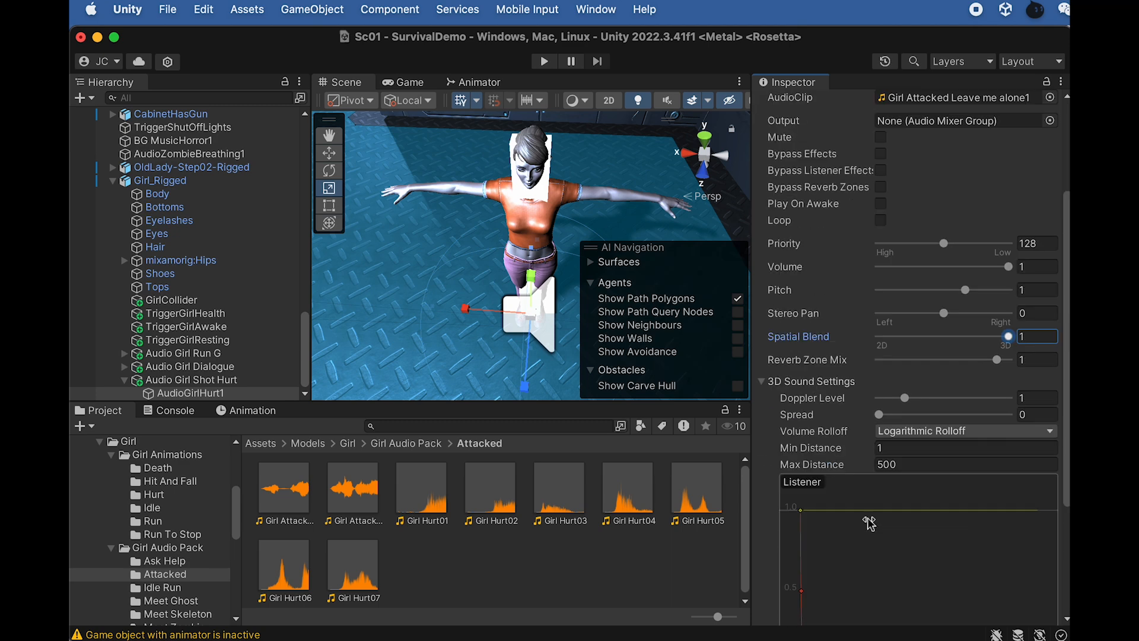
pyautogui.scroll(-2, 846, 511)
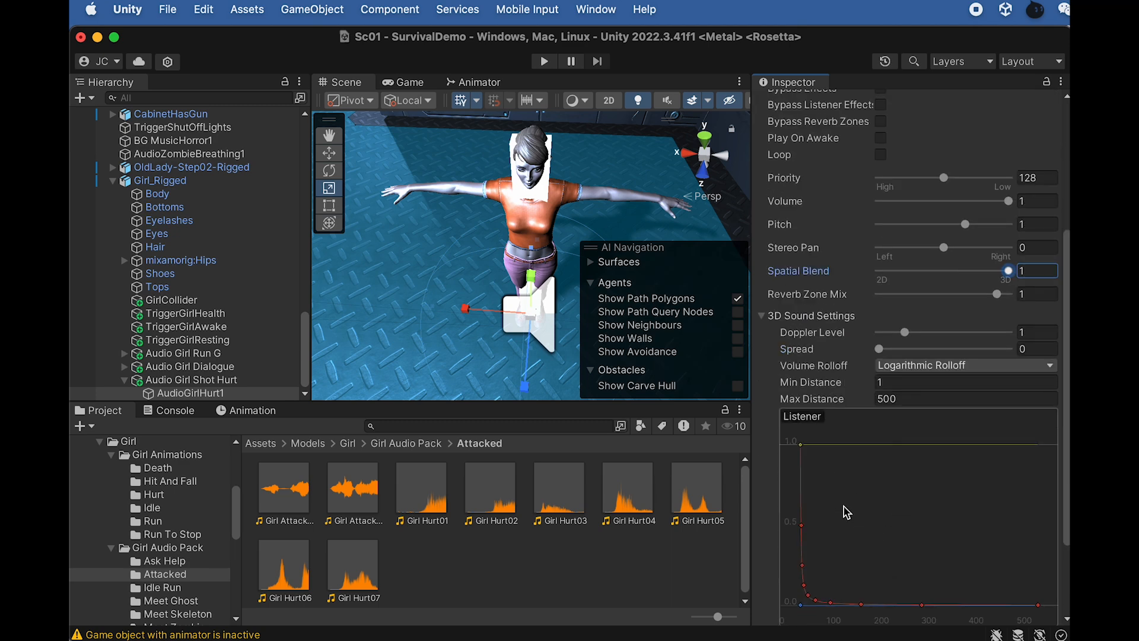
pyautogui.scroll(5, 851, 508)
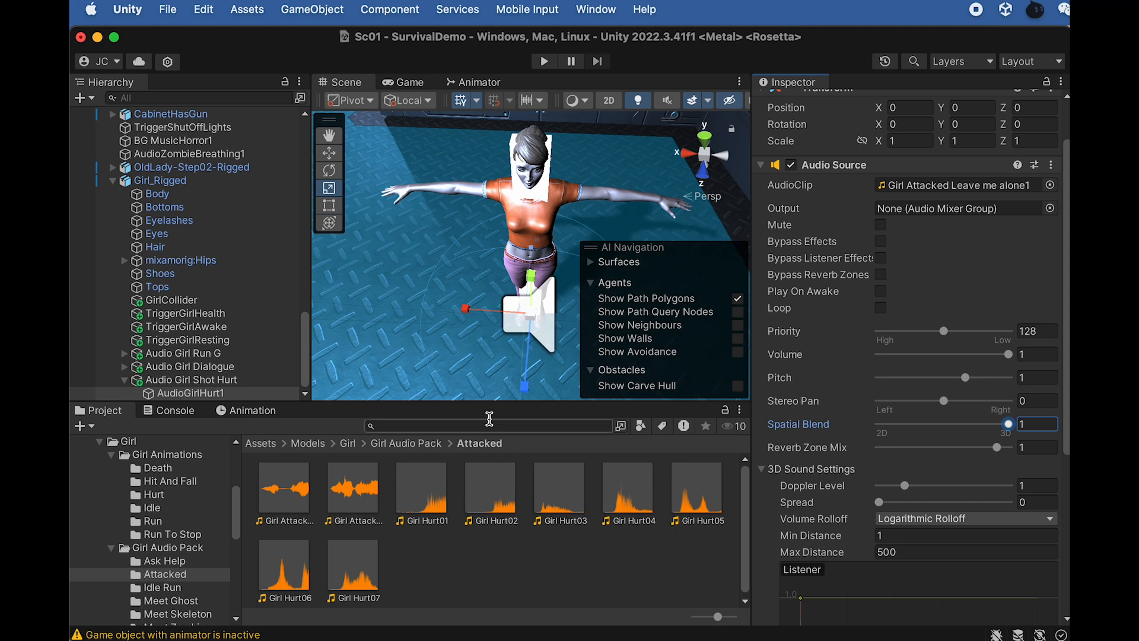
# Step: Duplicate AudioGirlHurt1 as AudioGirlHurt2 and set its audio clip to Girl Attacked Leave me alone2
pyautogui.click(239, 393)
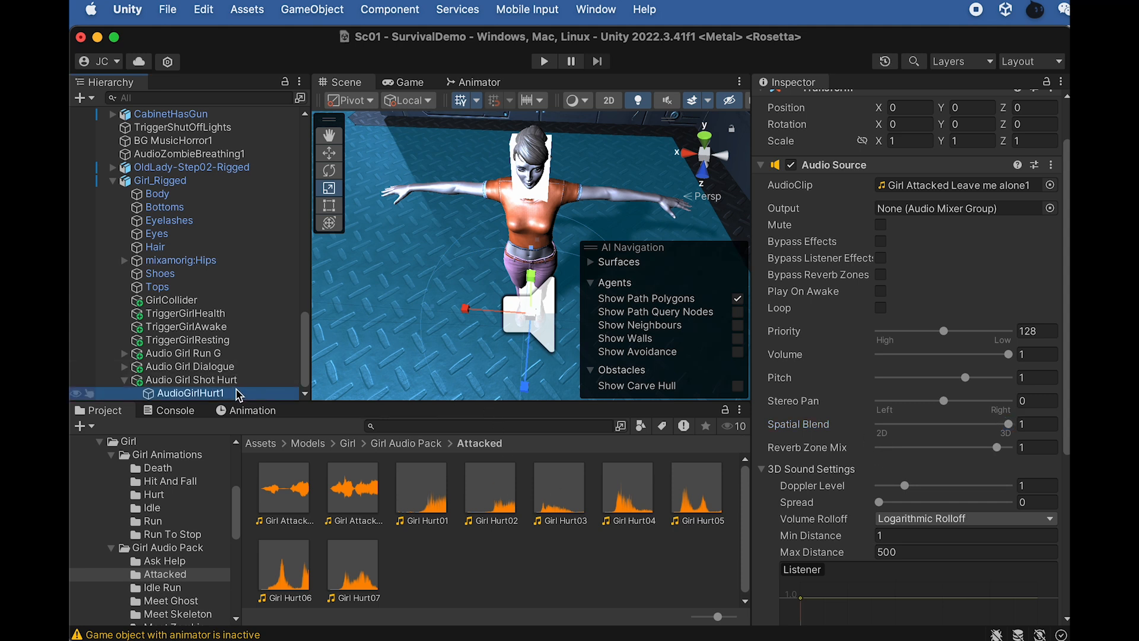
pyautogui.press('super+d')
pyautogui.press('Return')
pyautogui.press('Right')
pyautogui.write('2')
pyautogui.press('Return')
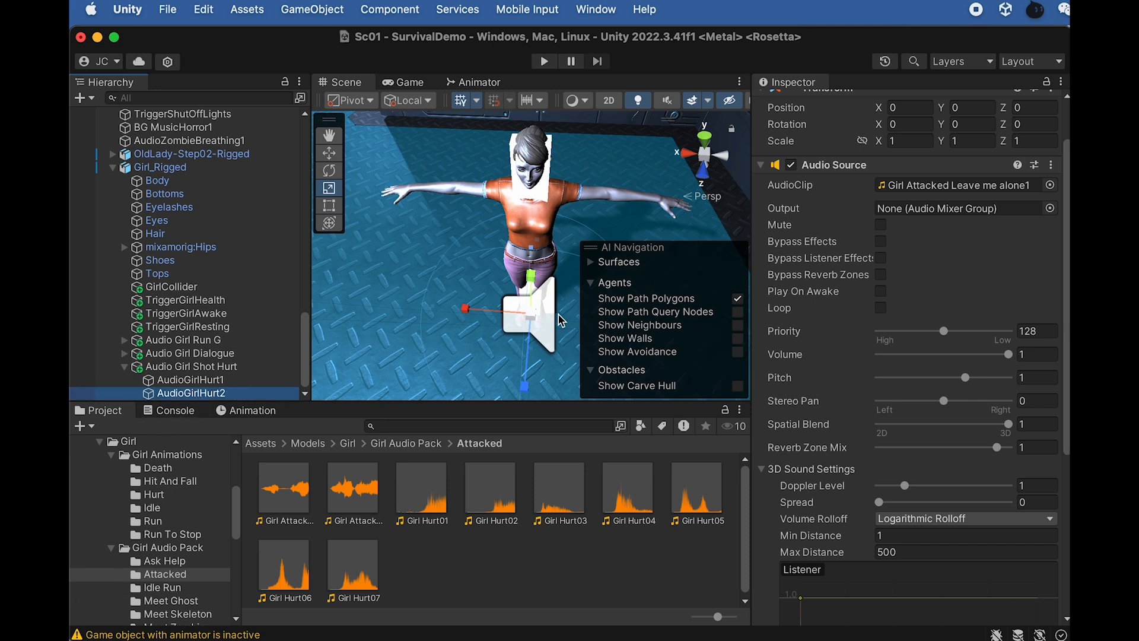
pyautogui.moveTo(344, 492); pyautogui.dragTo(890, 185)
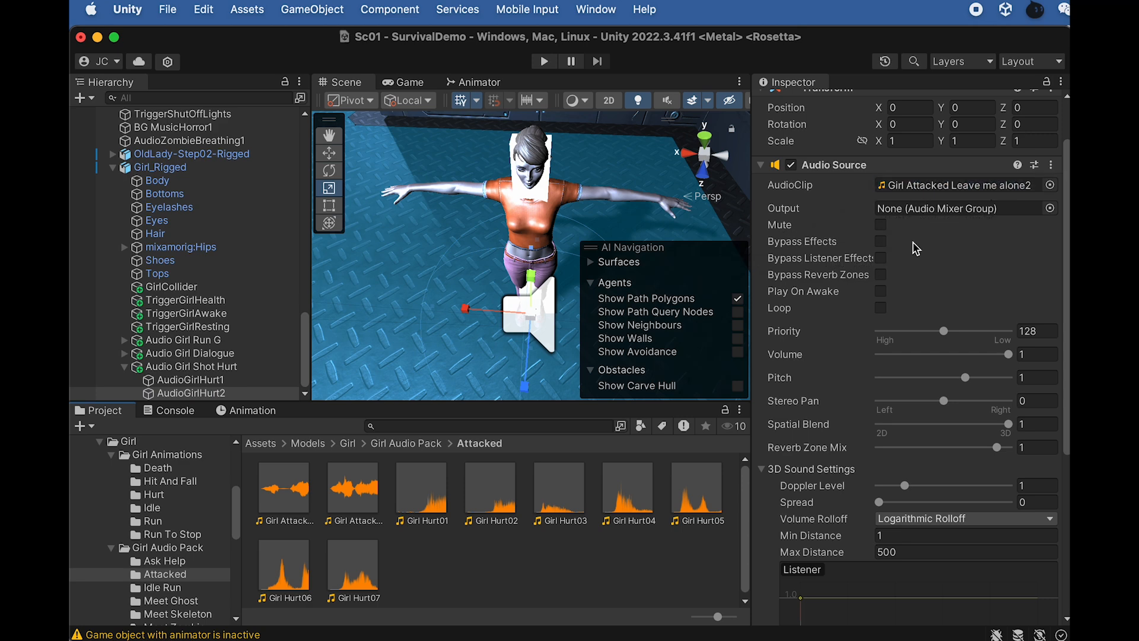
# Step: Duplicate AudioGirlHurt2 and rename the copy AudioGirlHurt3
pyautogui.press('super+Tab')
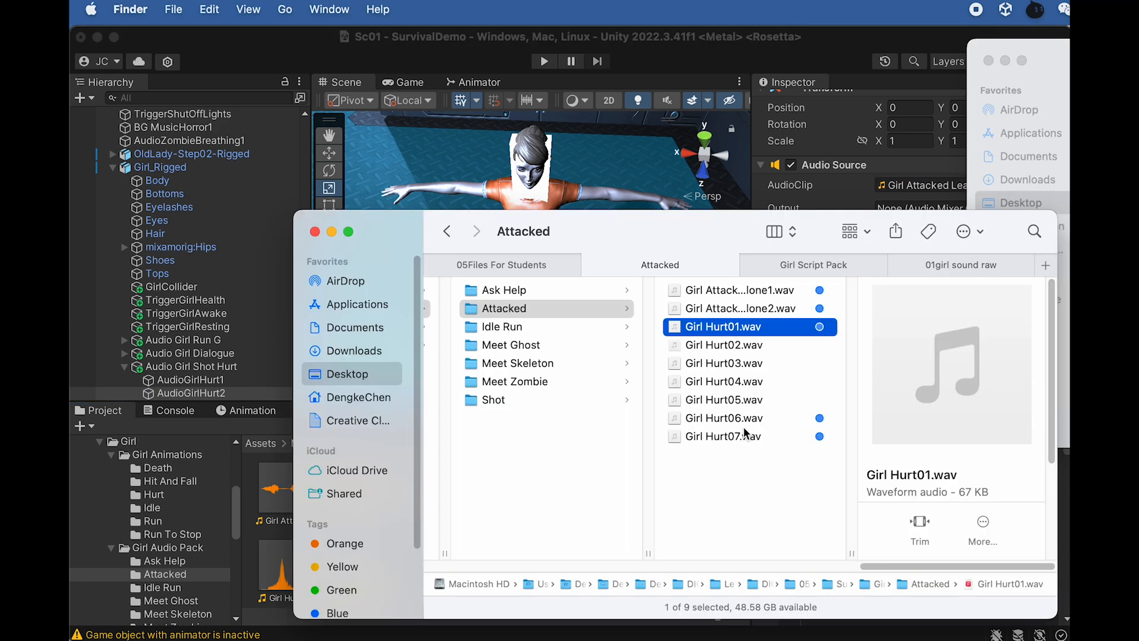
pyautogui.click(218, 394)
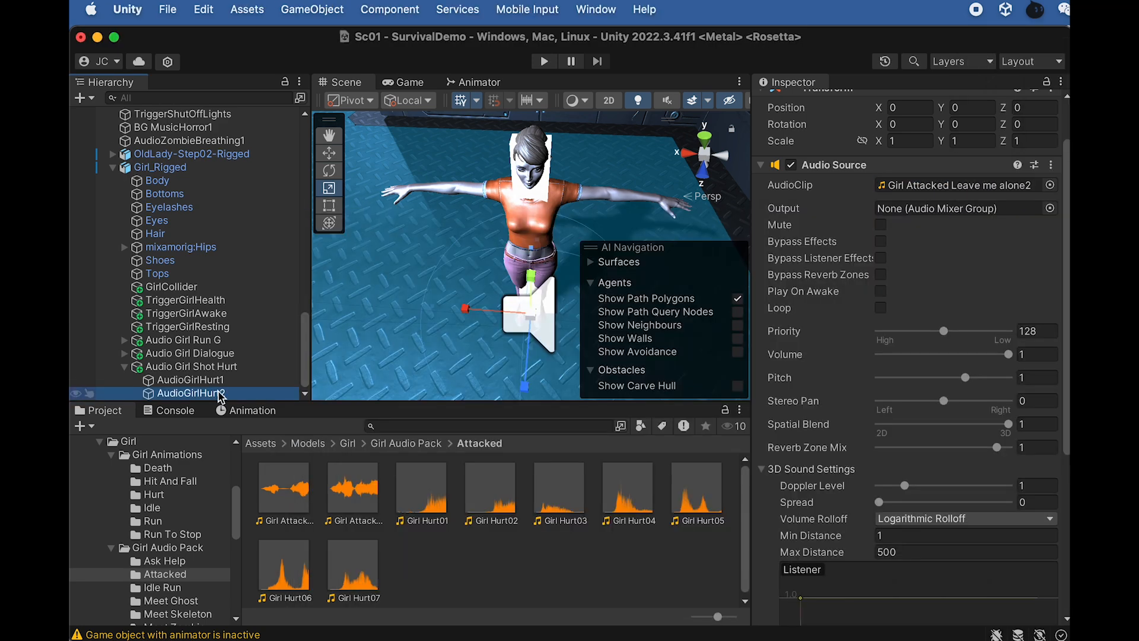
pyautogui.press('super+d')
pyautogui.click(225, 395)
pyautogui.press('BackSpace')
pyautogui.press('BackSpace')
pyautogui.press('BackSpace')
pyautogui.press('BackSpace')
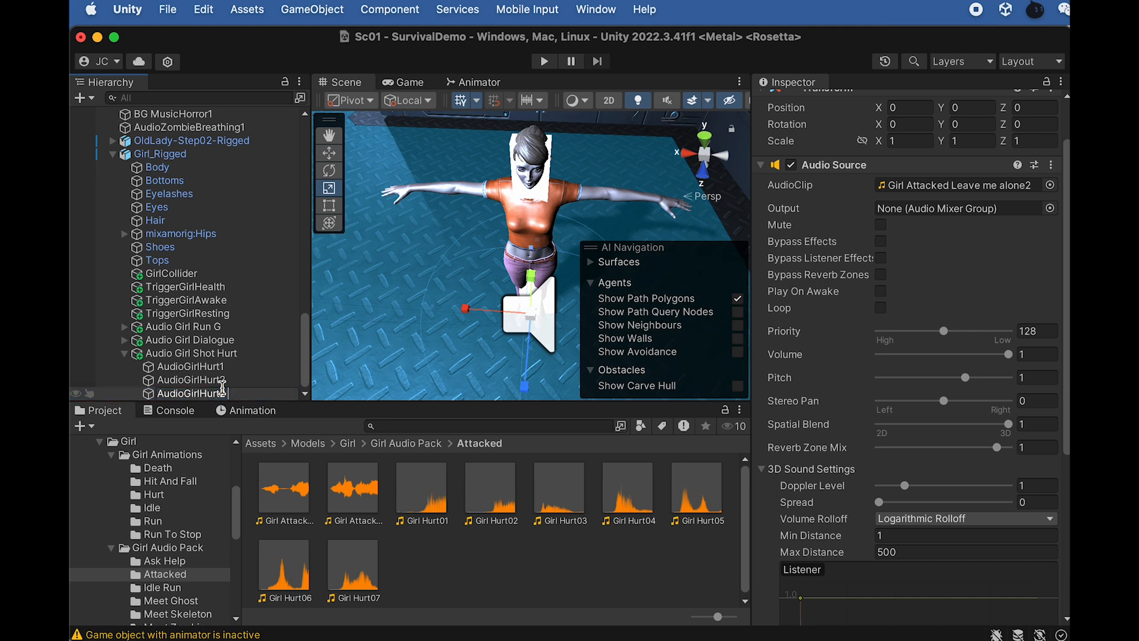
pyautogui.write('3')
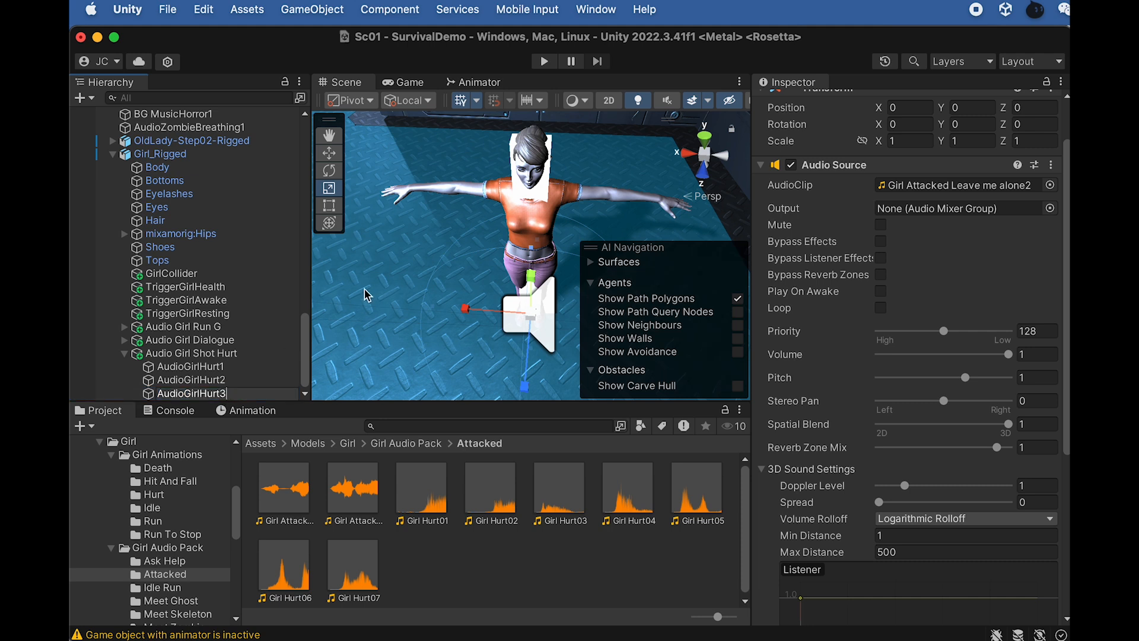
pyautogui.press('Return')
# Step: Set AudioGirlHurt3's audio clip to Girl Hurt01 and review its audio source settings
pyautogui.moveTo(435, 503); pyautogui.dragTo(222, 396)
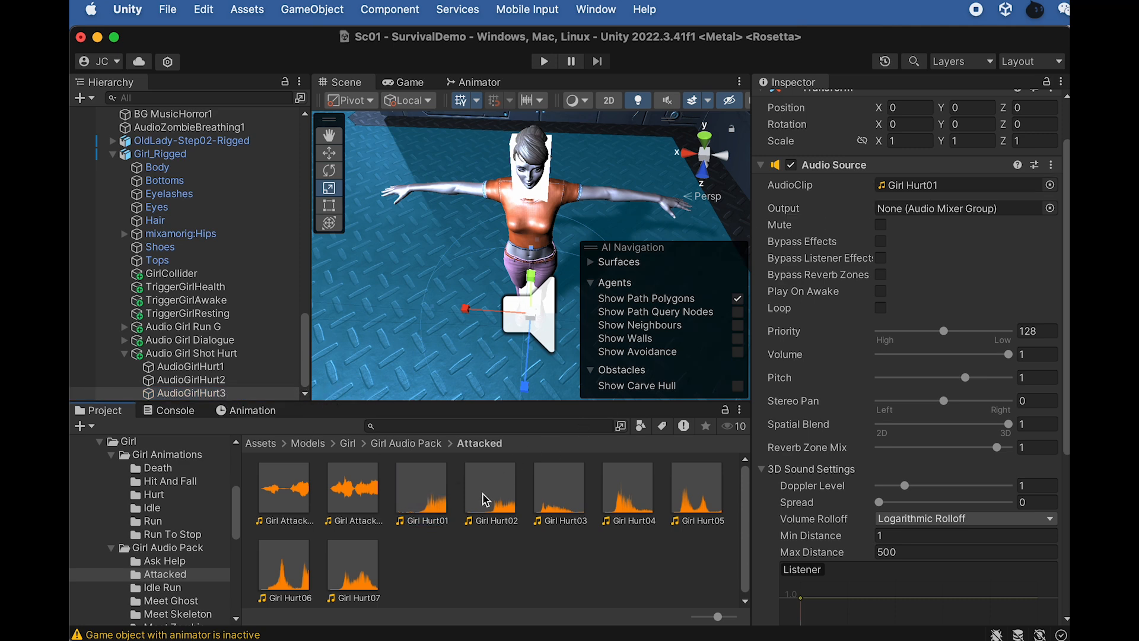
pyautogui.scroll(3, 774, 356)
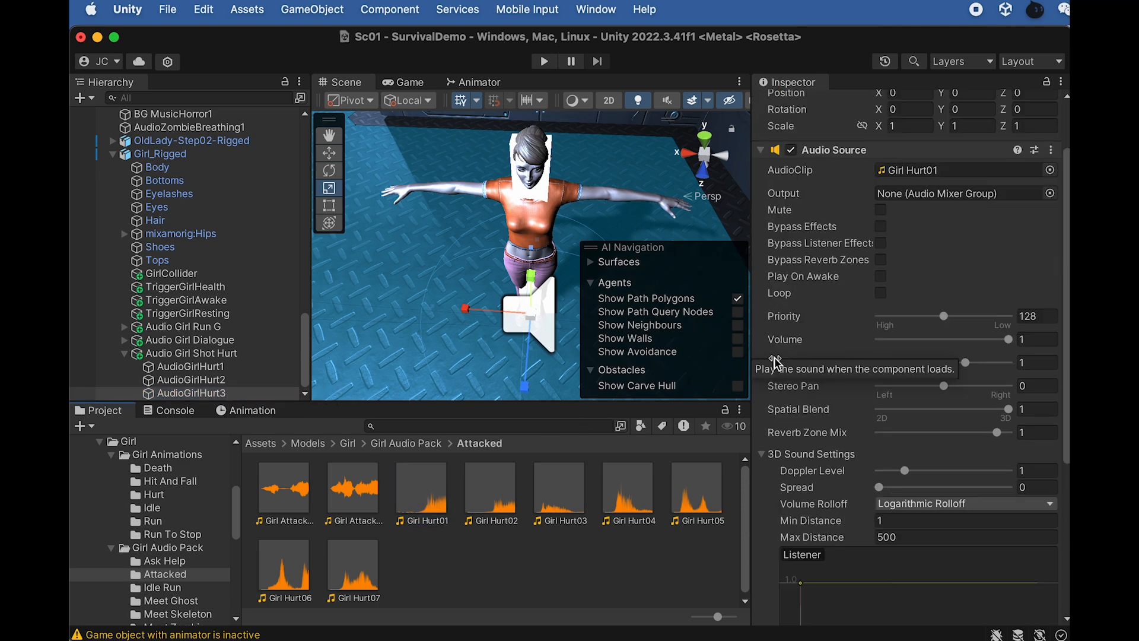
pyautogui.scroll(-5, 776, 358)
pyautogui.scroll(5, 777, 359)
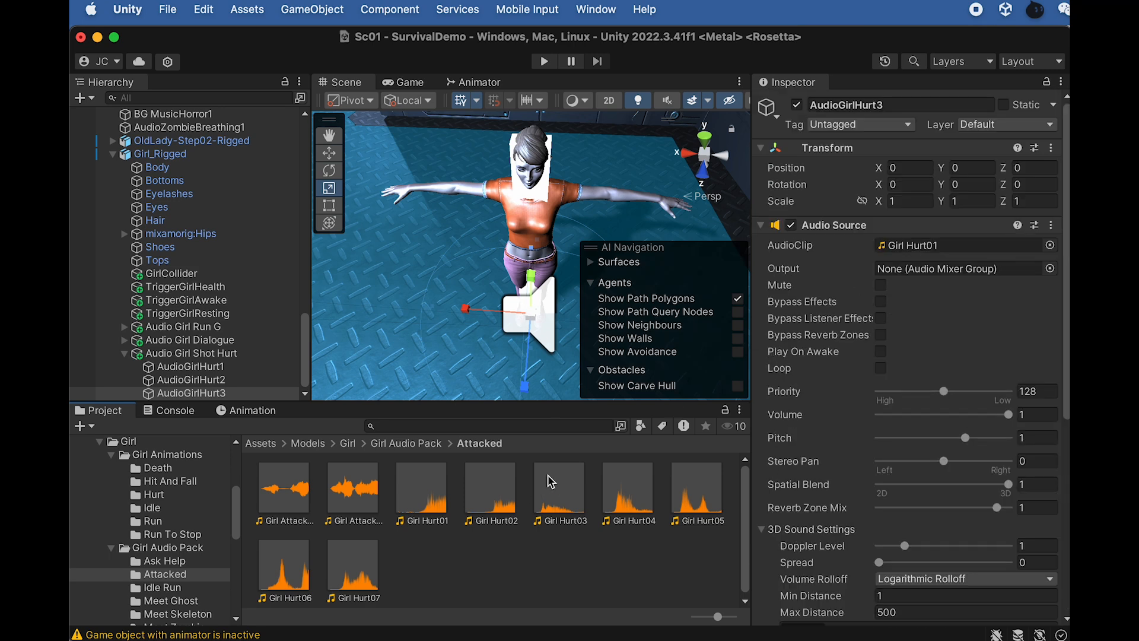
# Step: Duplicate AudioGirlHurt3 as AudioGirlHurt4 and set its audio clip to Girl Hurt06
pyautogui.click(234, 395)
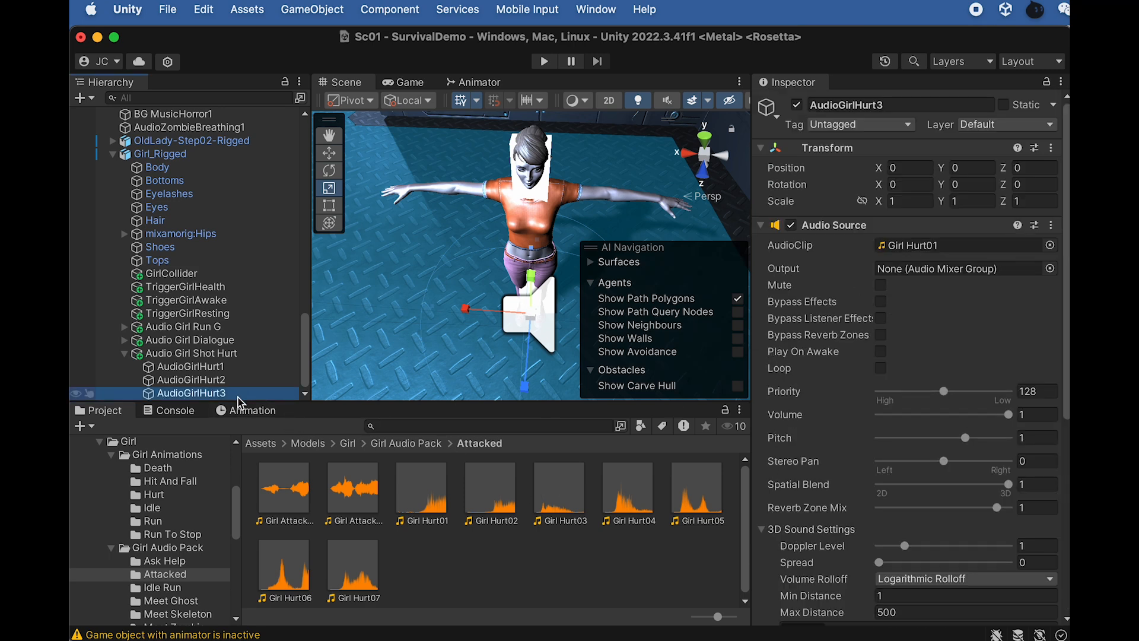
pyautogui.press('super+d')
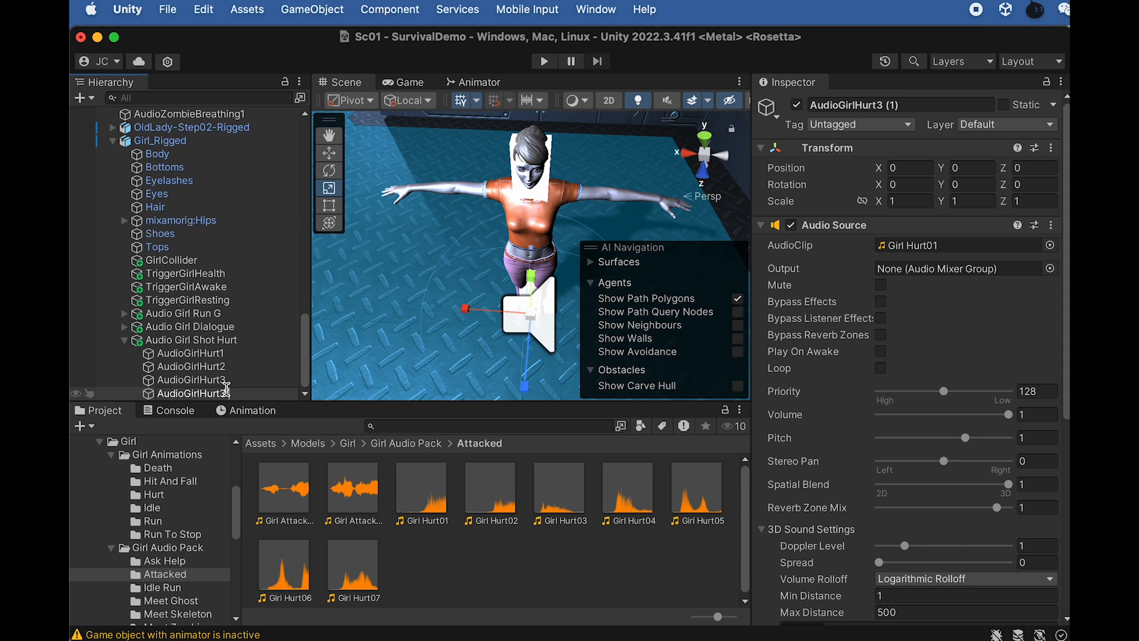
pyautogui.press('Return')
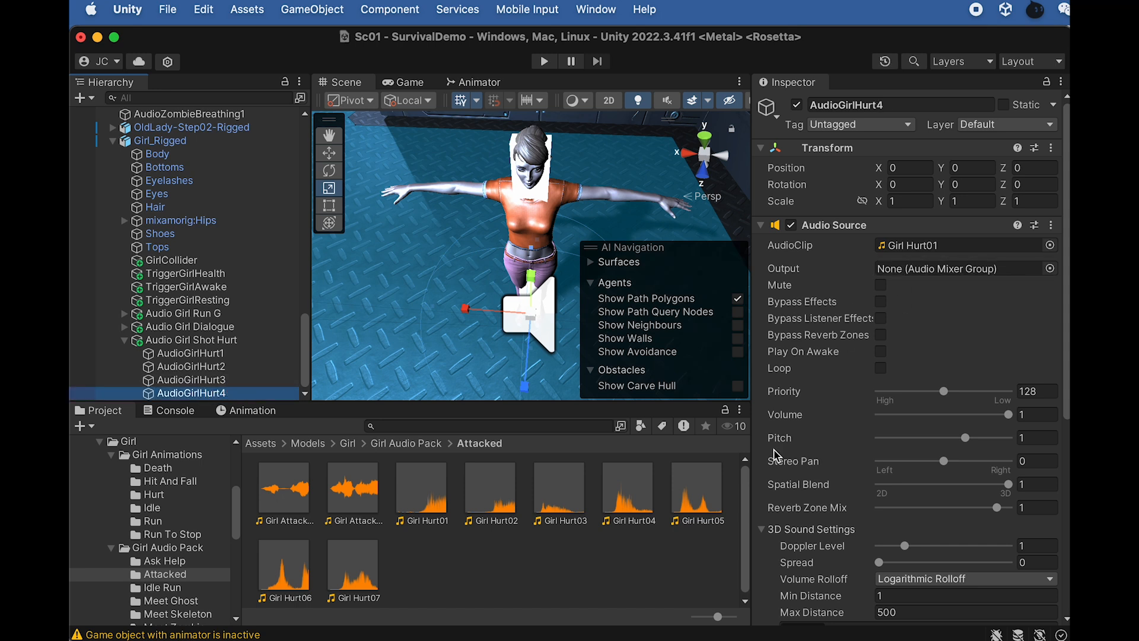
pyautogui.moveTo(290, 583); pyautogui.dragTo(914, 245)
# Step: Duplicate AudioGirlHurt4 as AudioGirlHurt5 and set its audio clip to Girl Hurt07
pyautogui.click(254, 393)
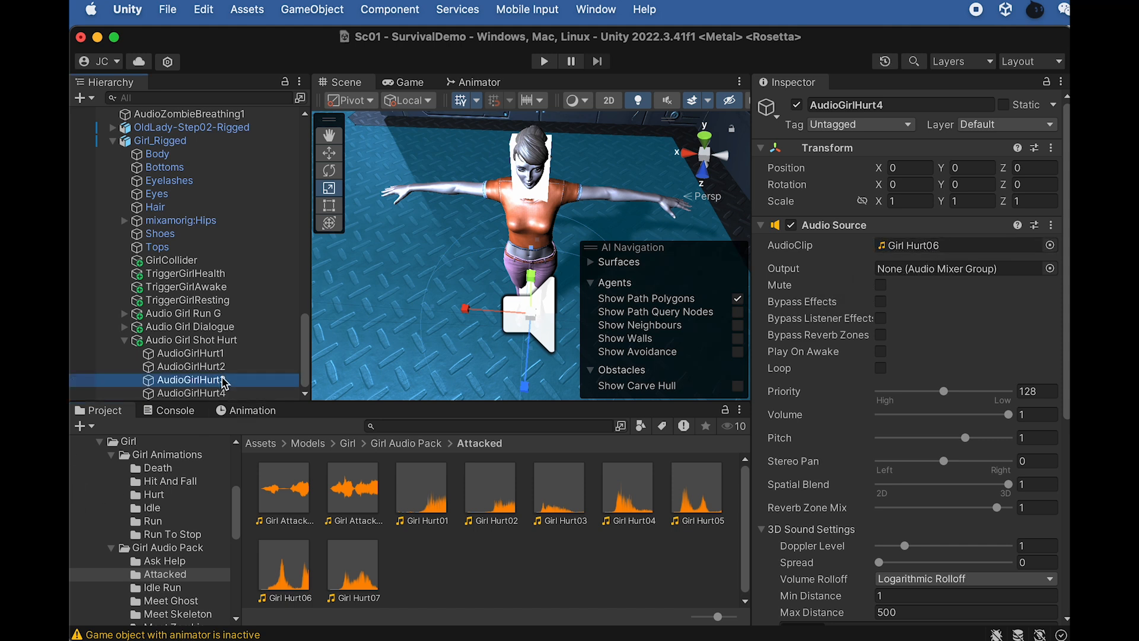
pyautogui.press('super+d')
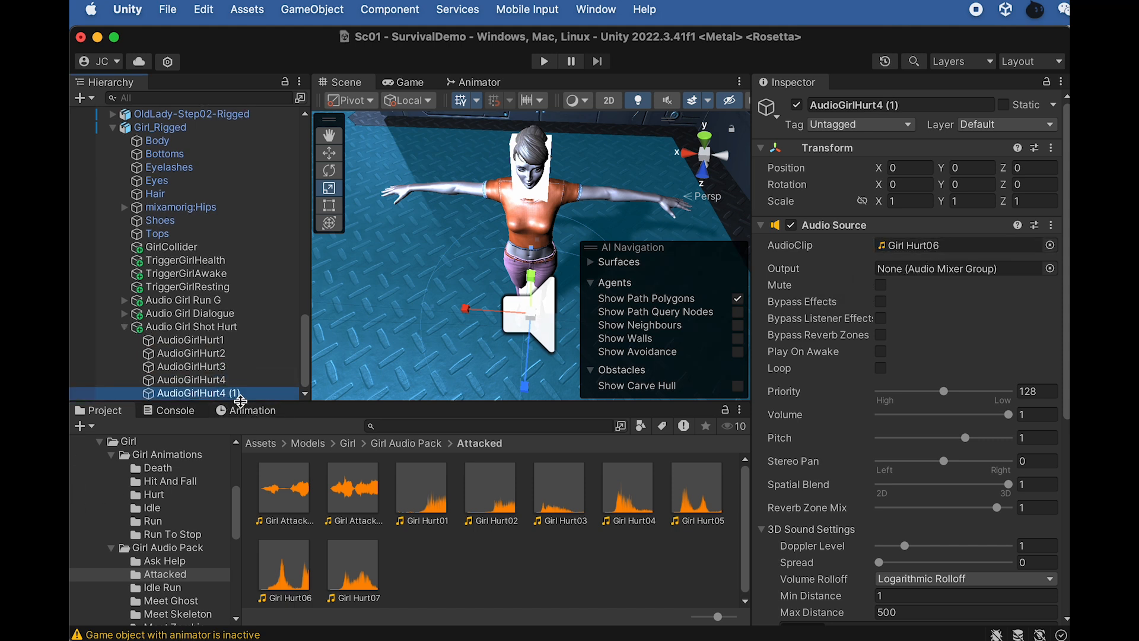
pyautogui.press('Return')
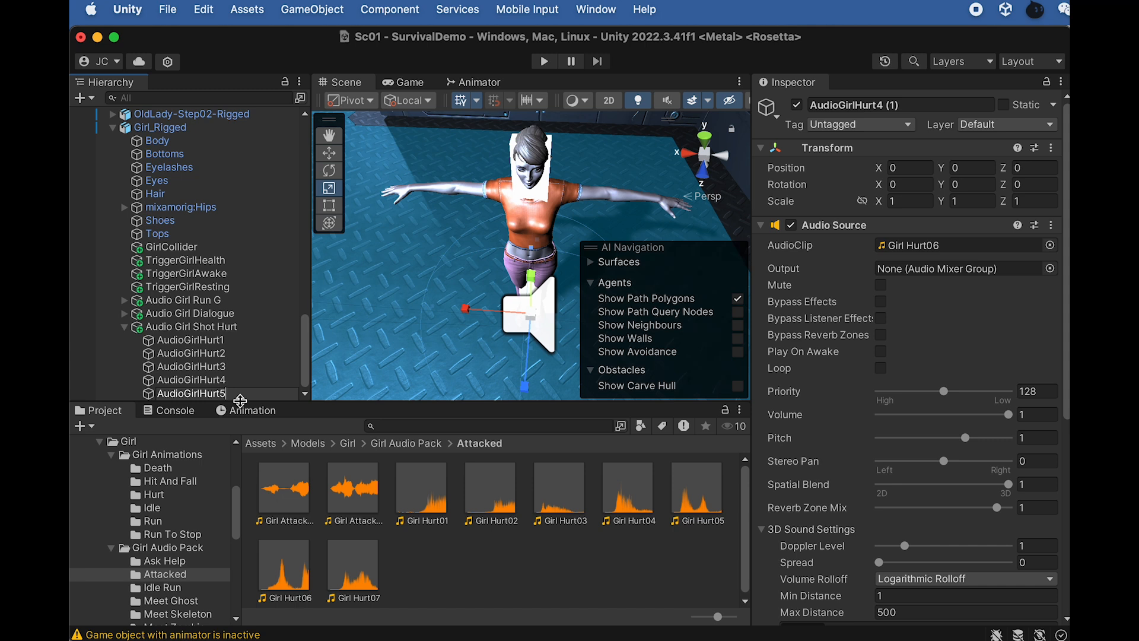
pyautogui.click(191, 394)
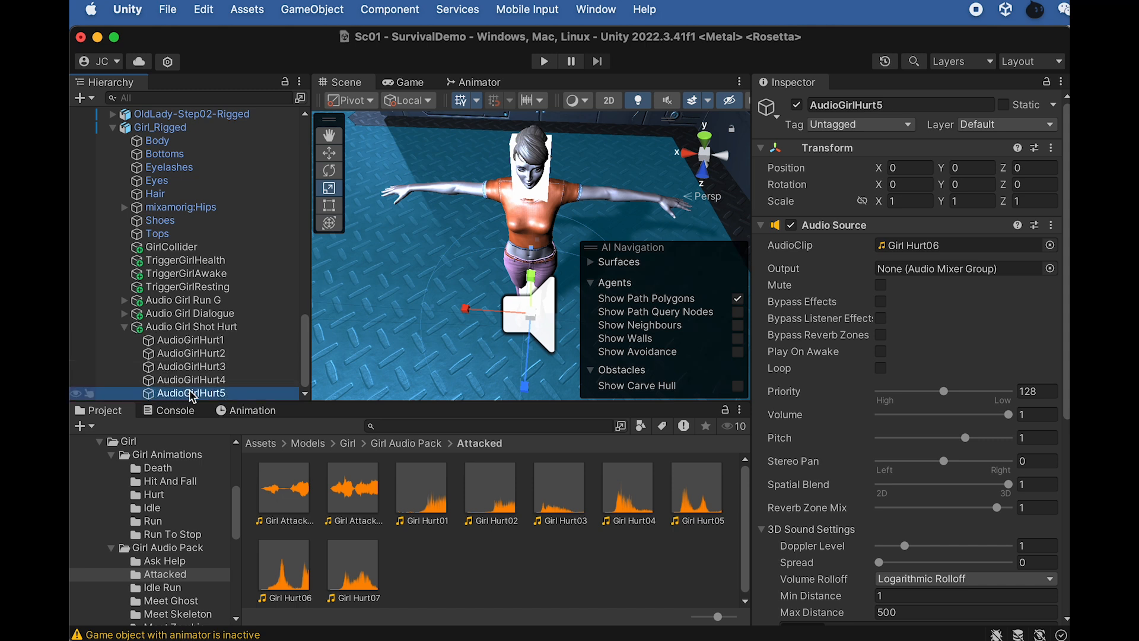
pyautogui.moveTo(356, 575); pyautogui.dragTo(928, 253)
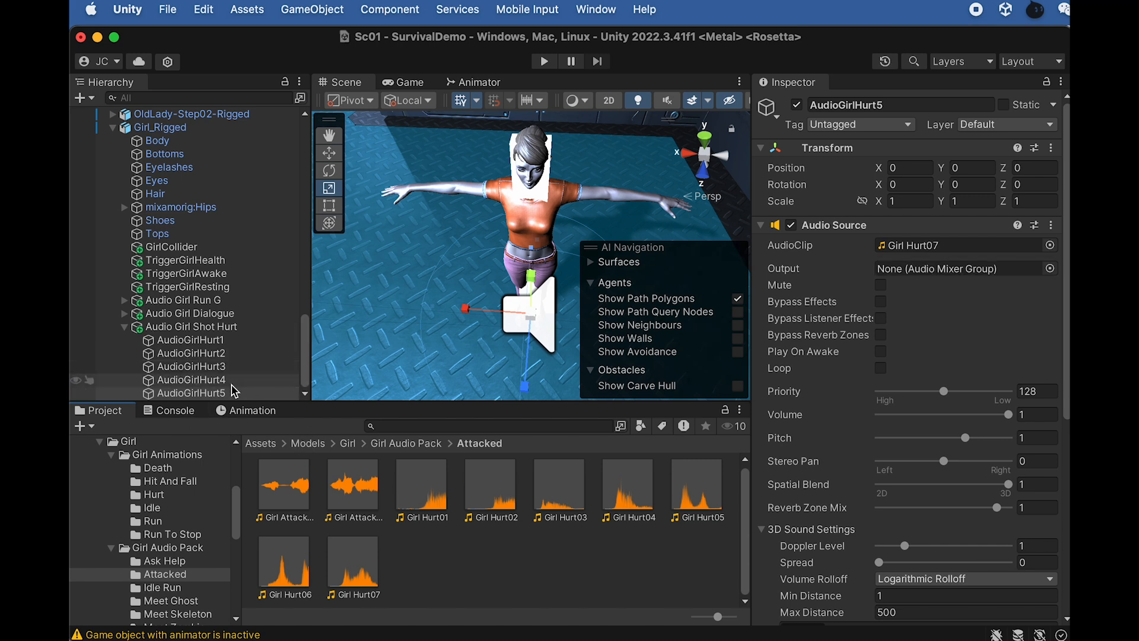
# Step: Duplicate AudioGirlHurt5 as AudioGirlShot1 and open the Girl Audio Pack's Shot folder
pyautogui.click(231, 394)
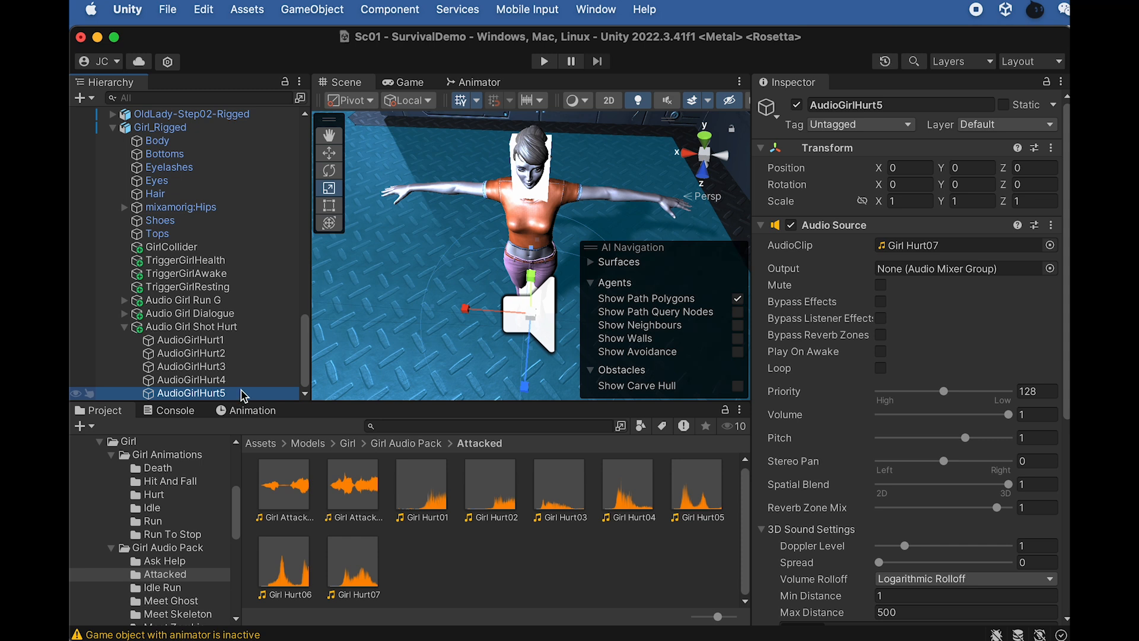
pyautogui.press('super+d')
pyautogui.click(241, 392)
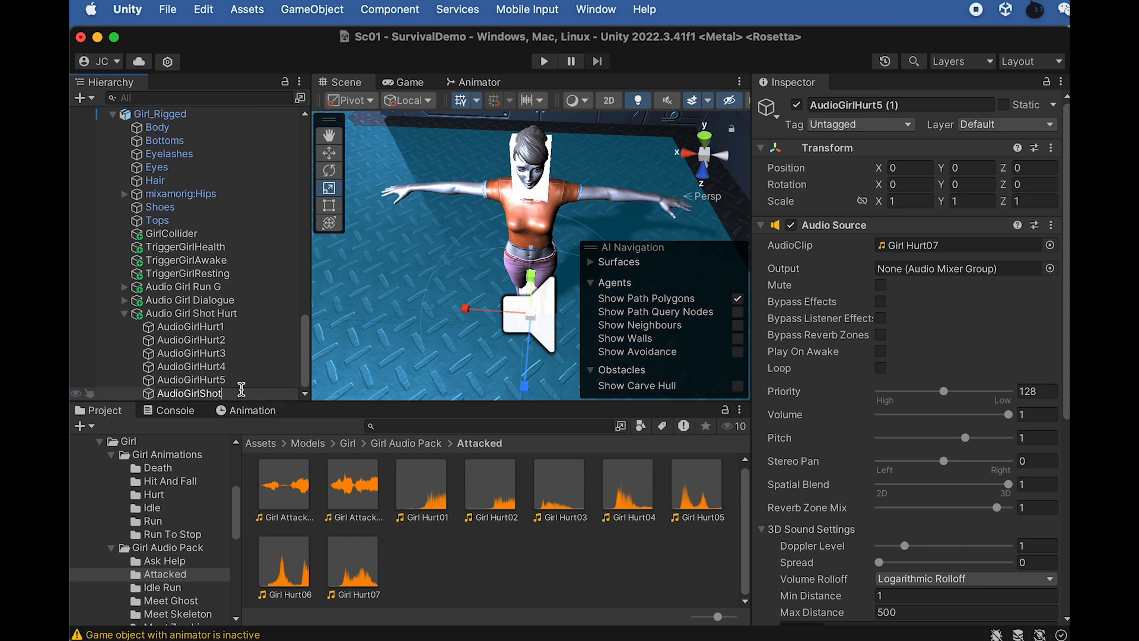
pyautogui.press('Return')
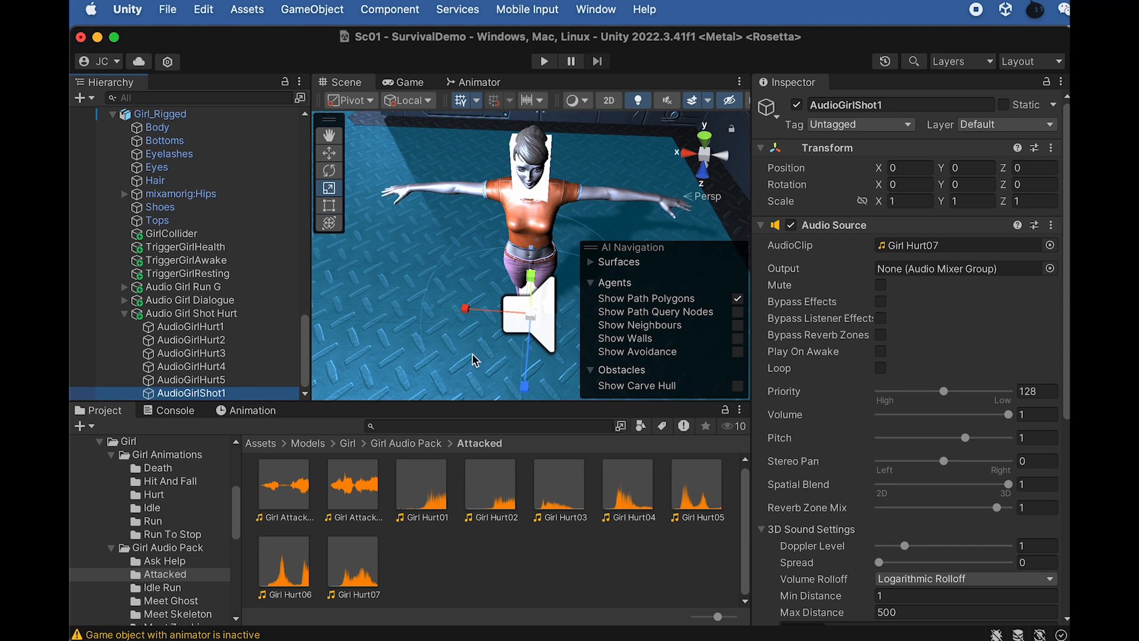
pyautogui.click(397, 444)
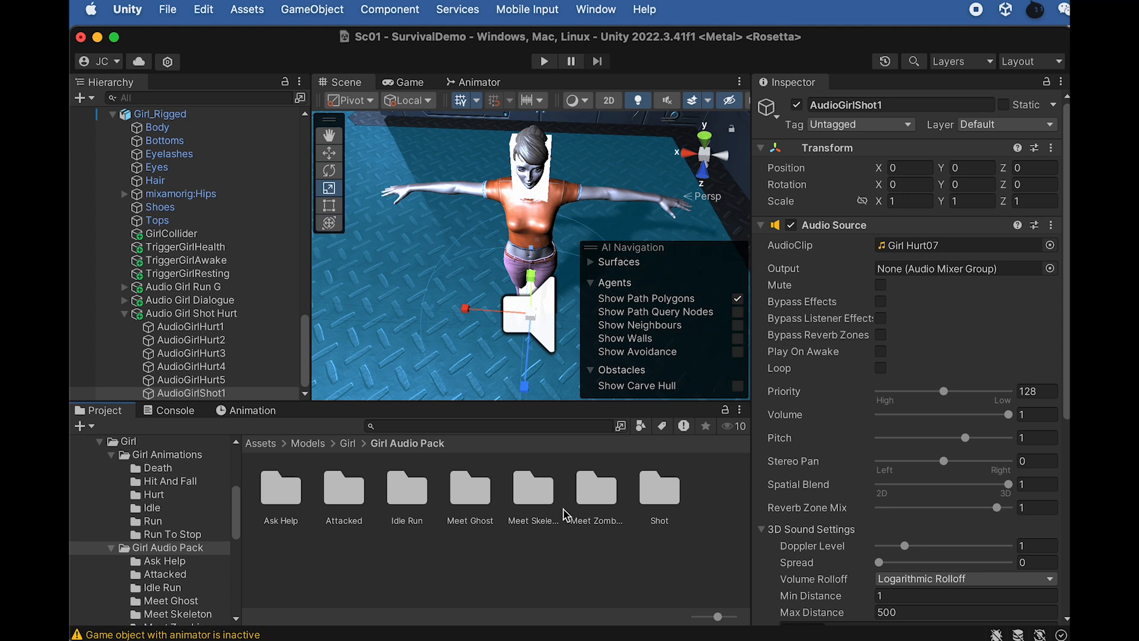
pyautogui.doubleClick(657, 507)
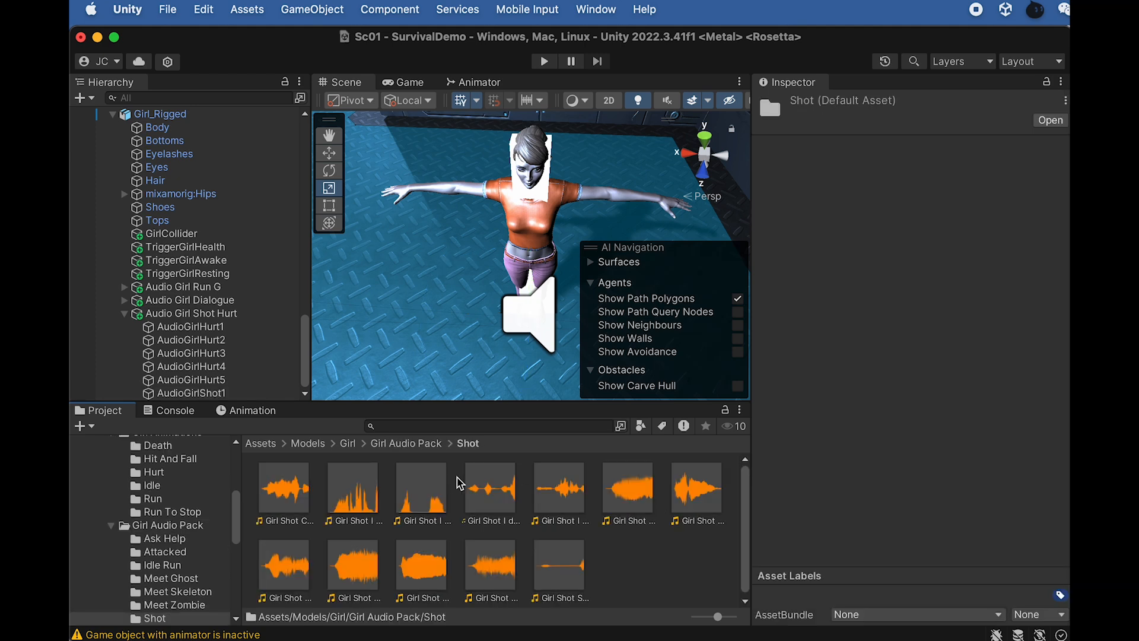
# Step: Check in Finder which Shot sound files are tagged and preview Girl Shot I beg you1.wav
pyautogui.press('super+Tab')
pyautogui.press('super+Tab')
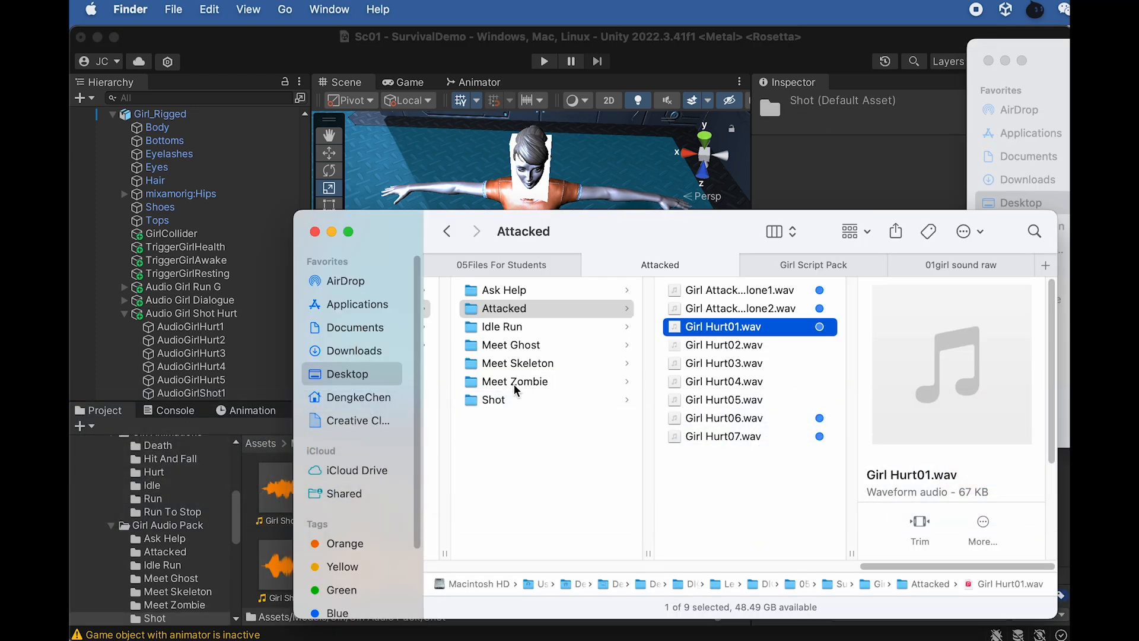
pyautogui.click(515, 399)
pyautogui.click(762, 310)
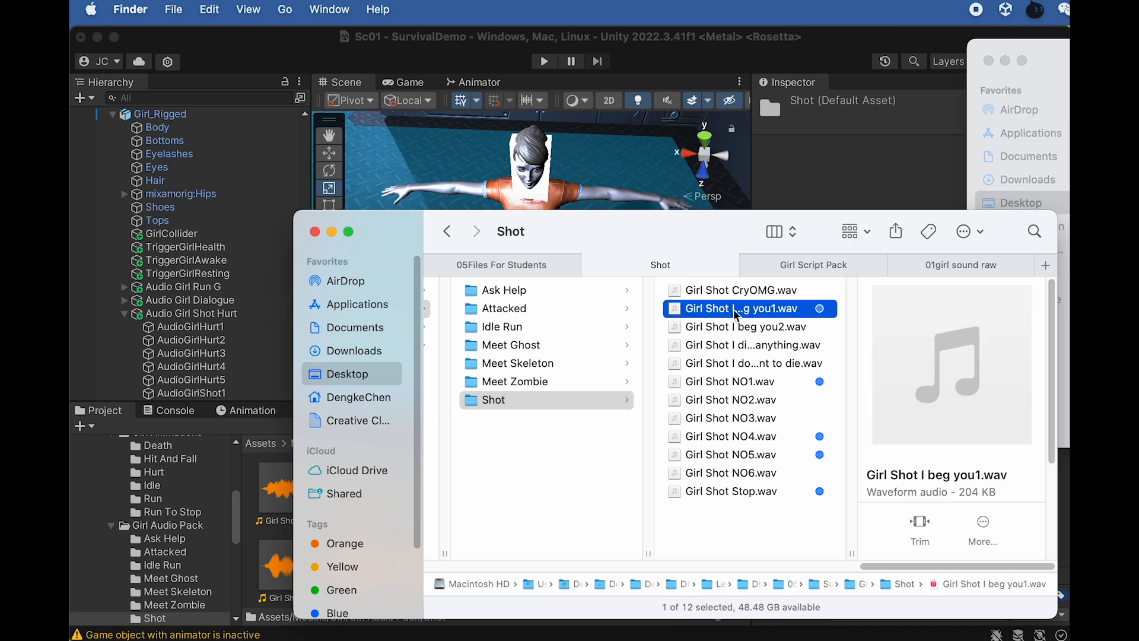
pyautogui.press('space')
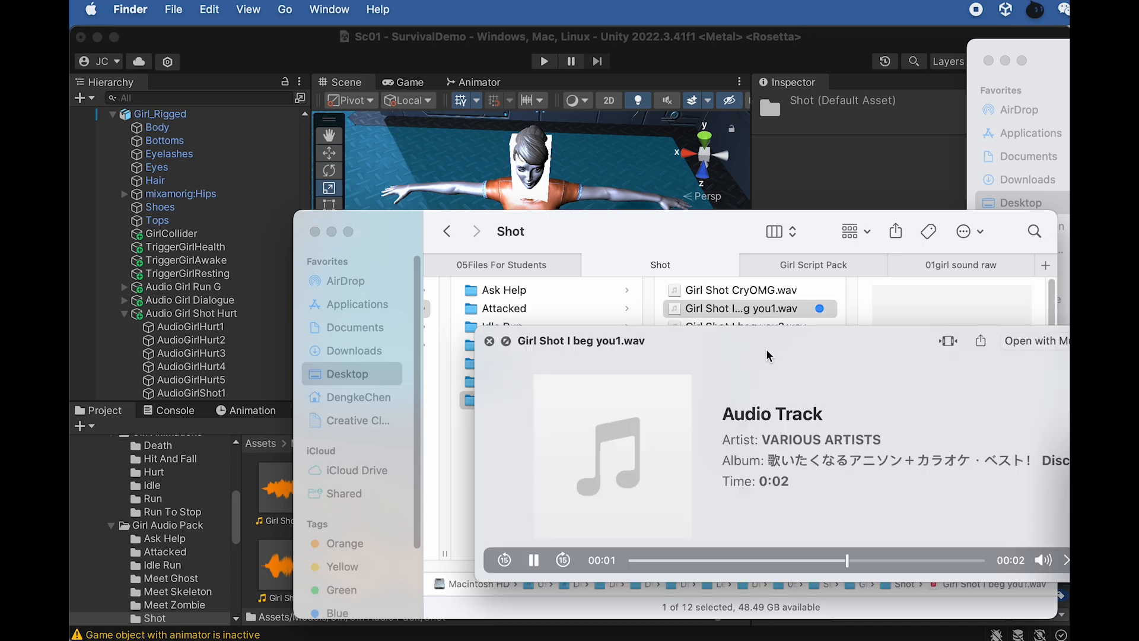
pyautogui.press('space')
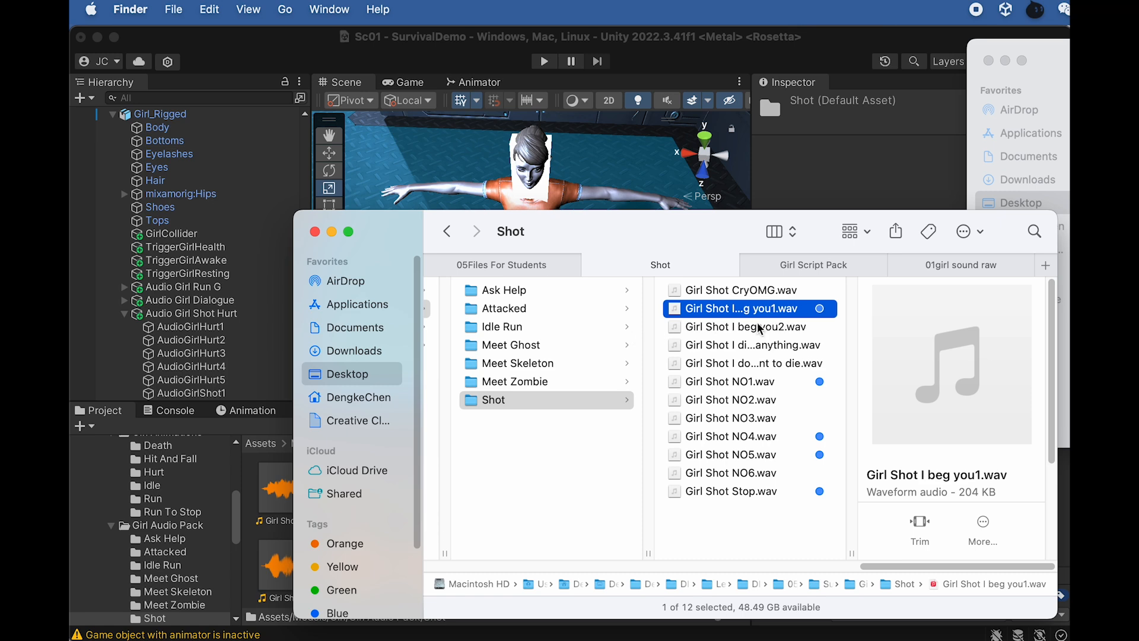
# Step: Back in Unity, set AudioGirlShot1's audio clip to Girl Shot I beg you1
pyautogui.click(279, 496)
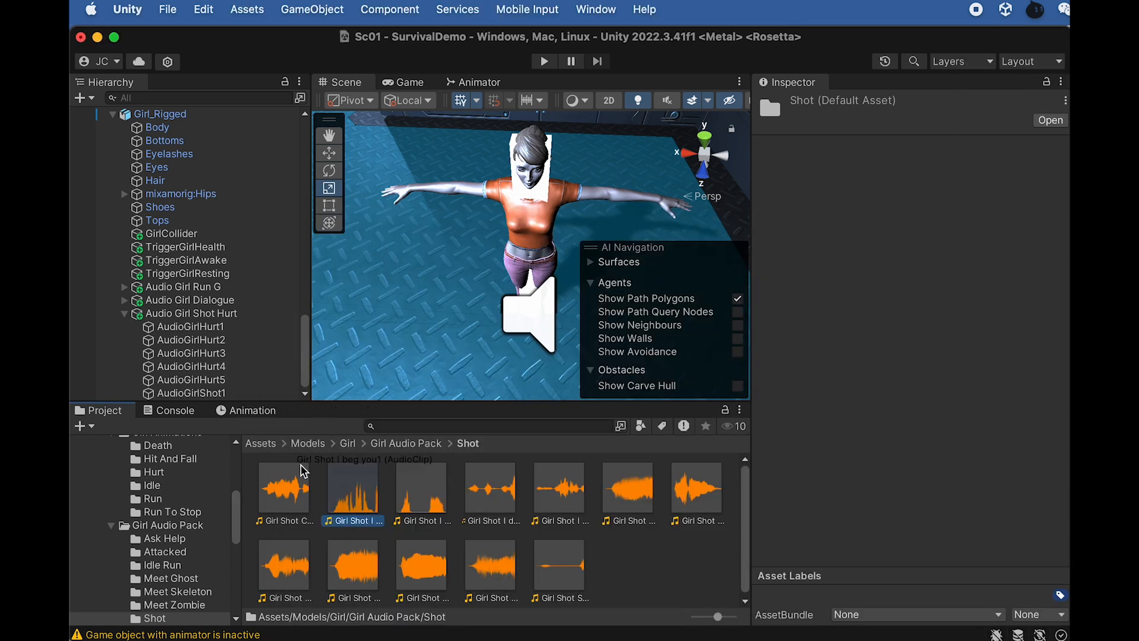
pyautogui.click(210, 393)
pyautogui.moveTo(351, 492); pyautogui.dragTo(942, 240)
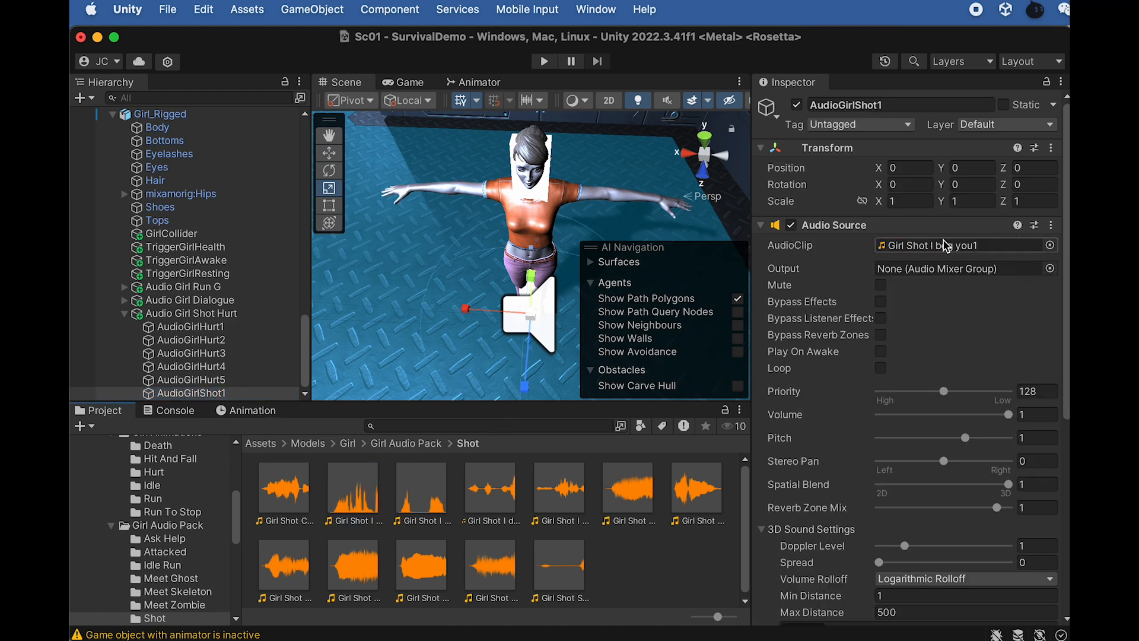
# Step: Check the next tagged Shot file in Finder, and duplicate AudioGirlShot1 in Unity as AudioGirlShot2
pyautogui.press('super+Tab')
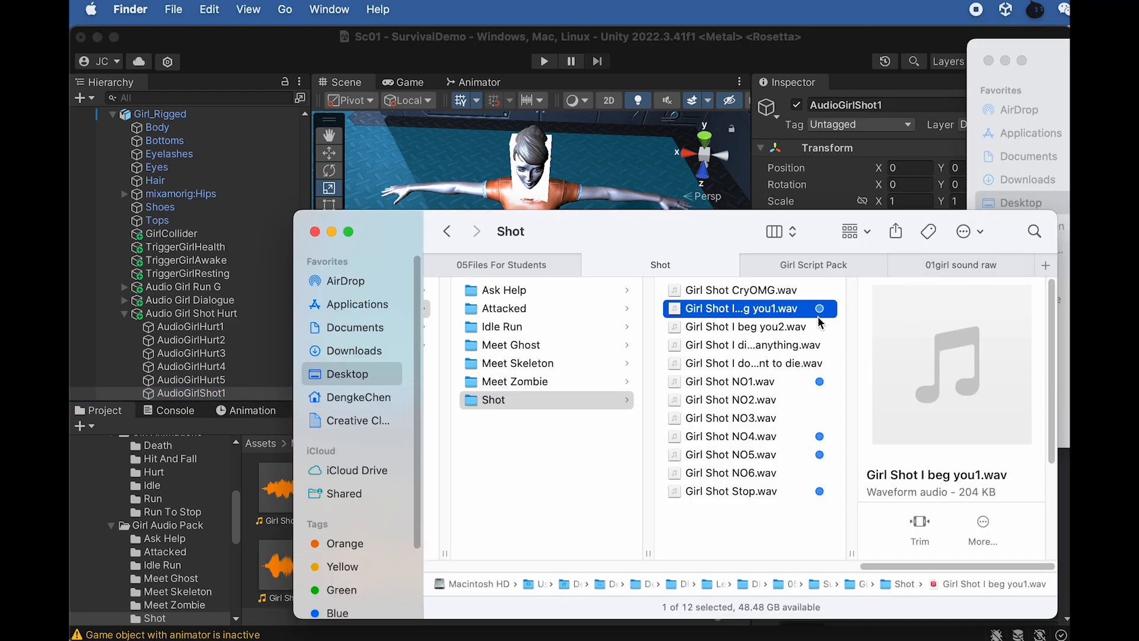
pyautogui.click(774, 383)
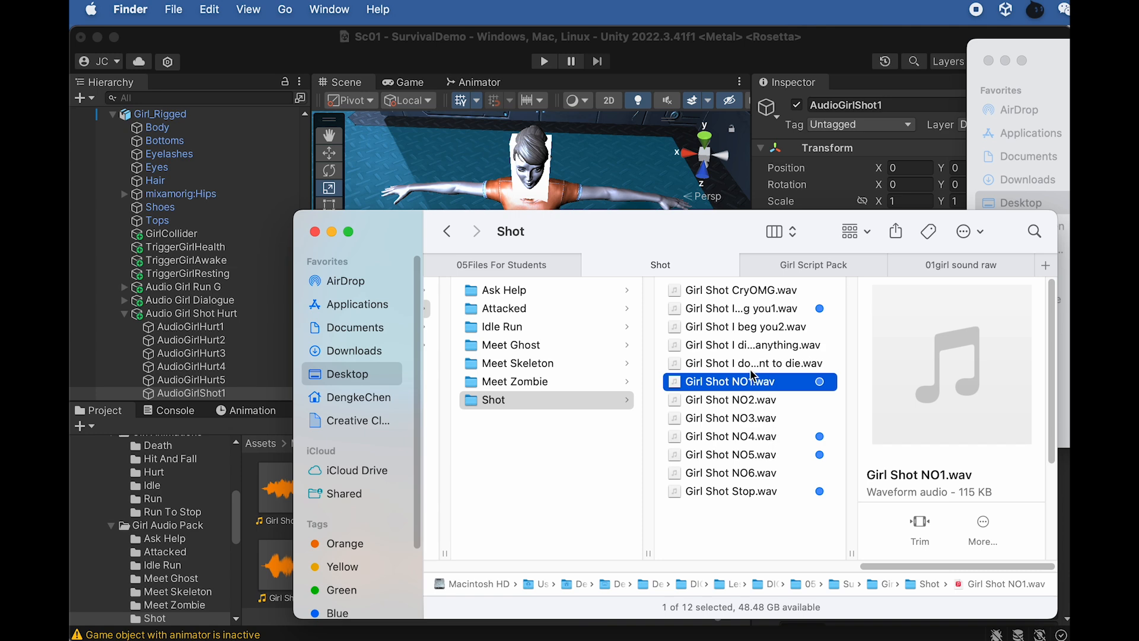
pyautogui.press('super+Tab')
pyautogui.click(223, 380)
pyautogui.click(223, 393)
pyautogui.press('super+d')
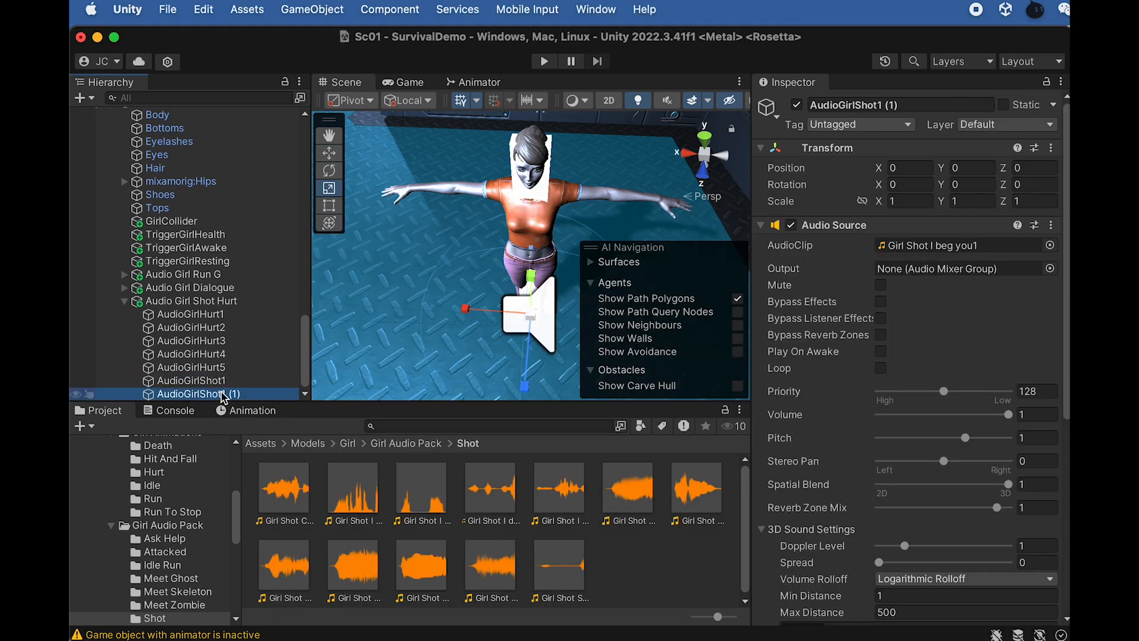
pyautogui.press('Return')
pyautogui.press('Right')
pyautogui.press('BackSpace')
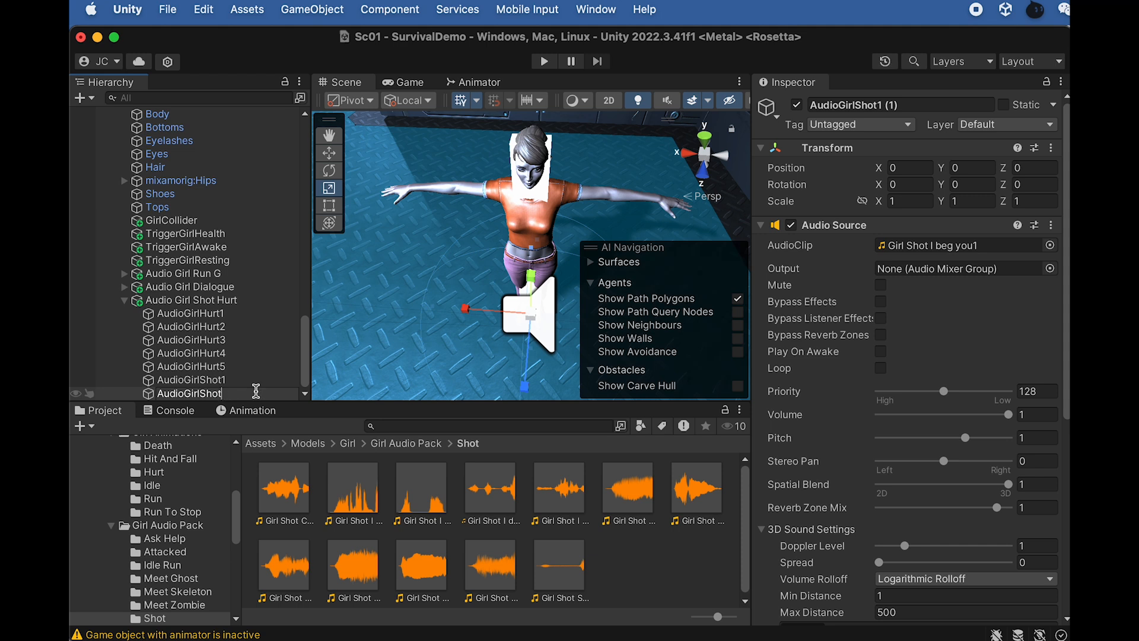
pyautogui.press('Return')
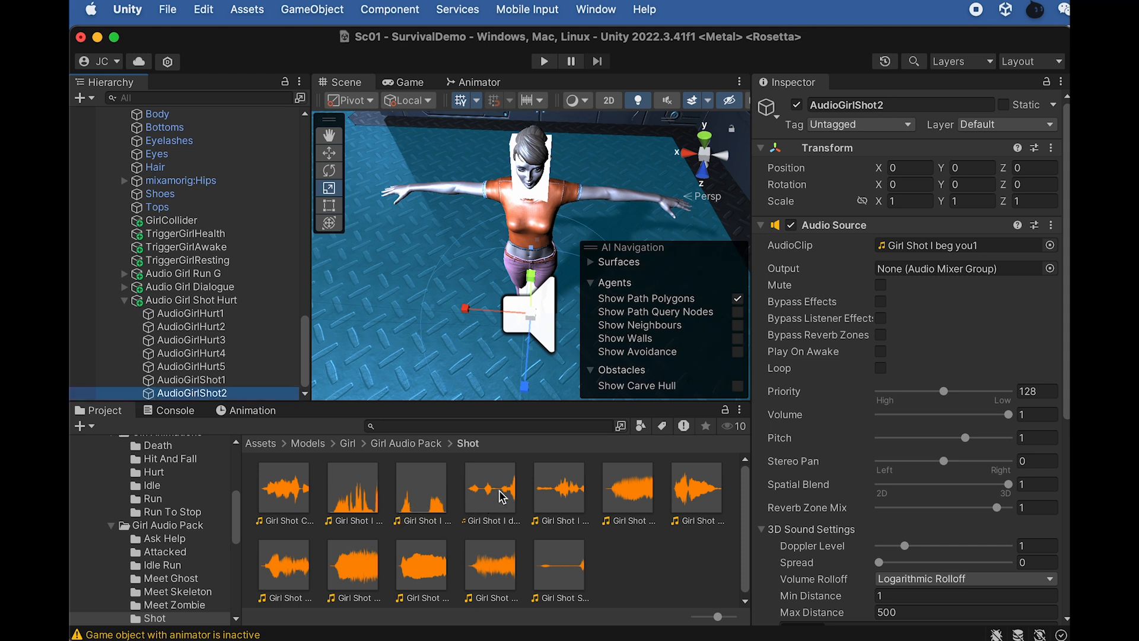
# Step: Set AudioGirlShot2's audio clip to Girl Shot NO1
pyautogui.click(629, 508)
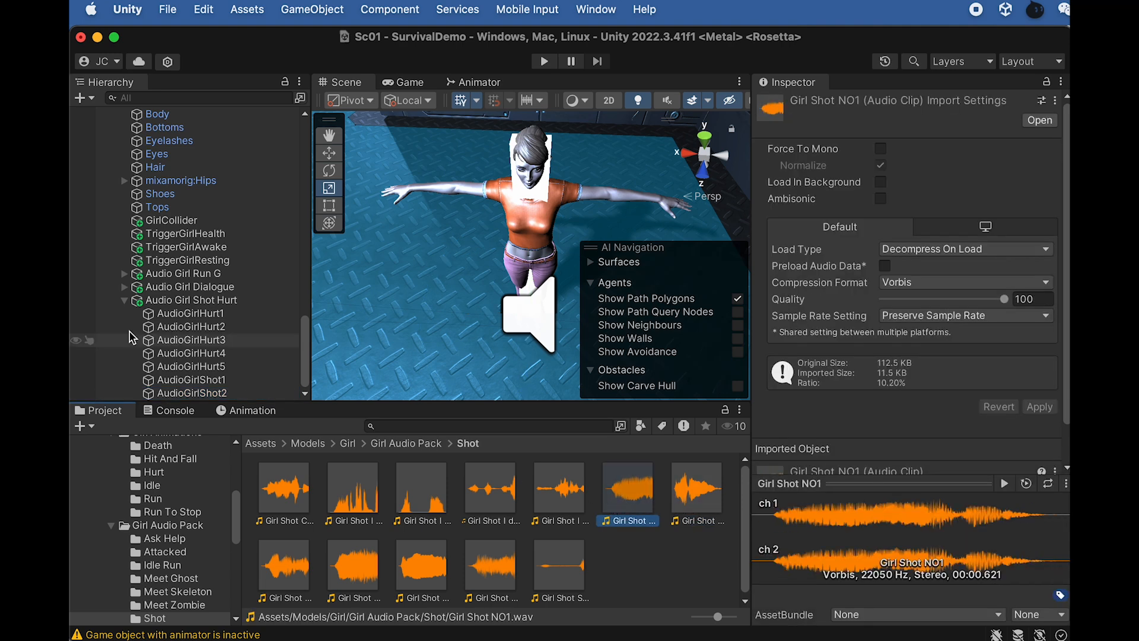
pyautogui.click(192, 393)
pyautogui.moveTo(614, 501); pyautogui.dragTo(907, 249)
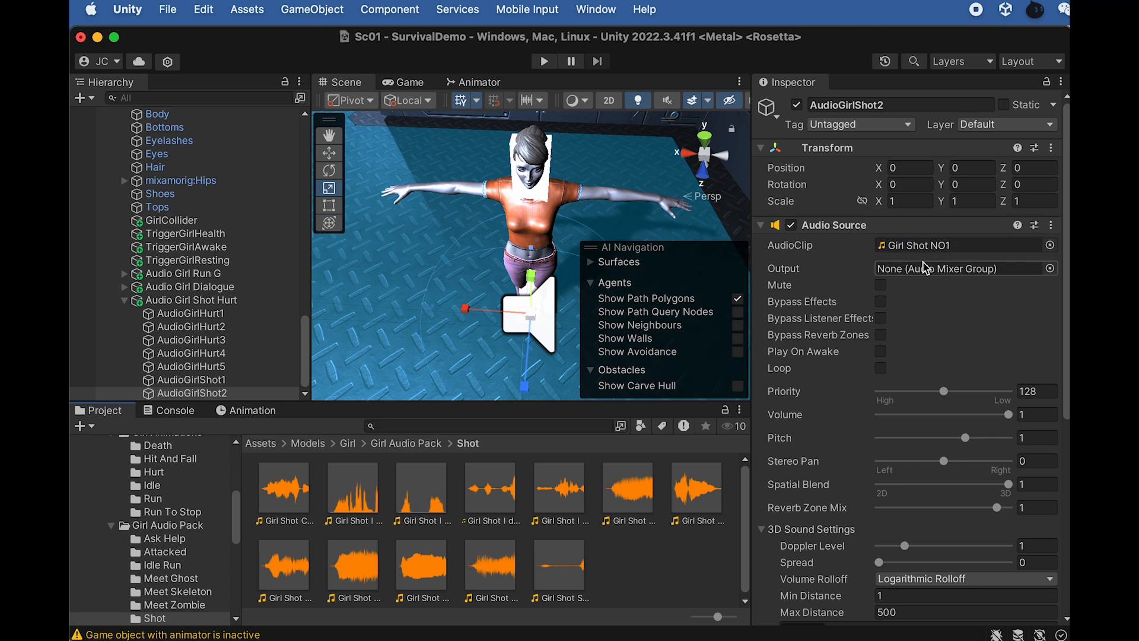
# Step: Check the tagged Shot files in Finder, and back in Unity duplicate AudioGirlShot2 as AudioGirlShot3
pyautogui.press('super+Tab')
pyautogui.press('super+Tab')
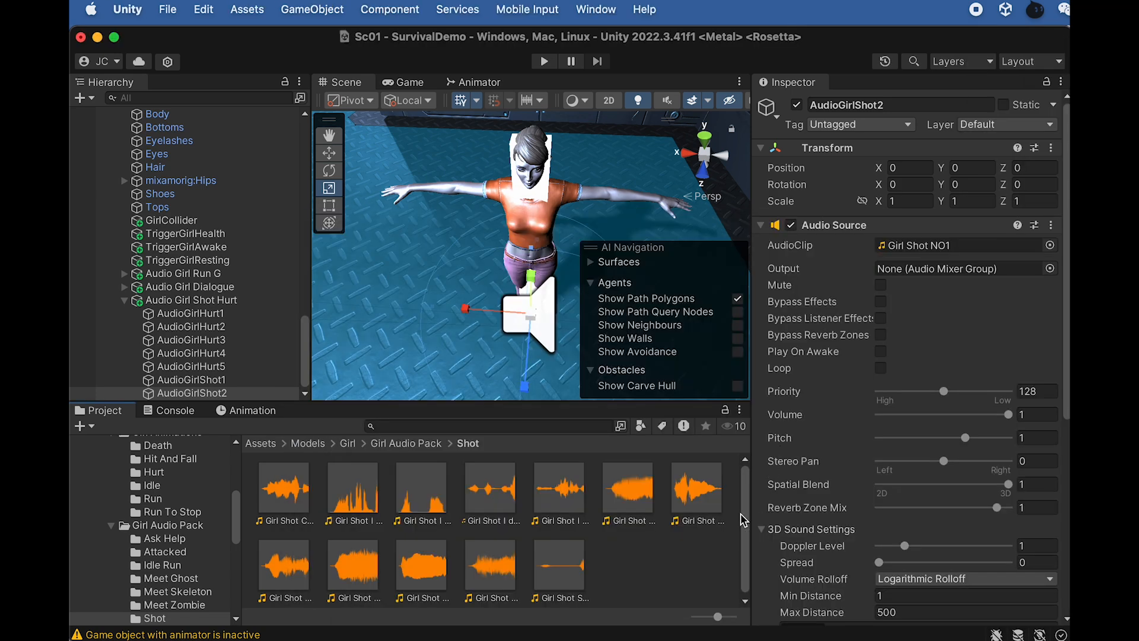
pyautogui.click(205, 391)
pyautogui.press('super+d')
pyautogui.click(205, 393)
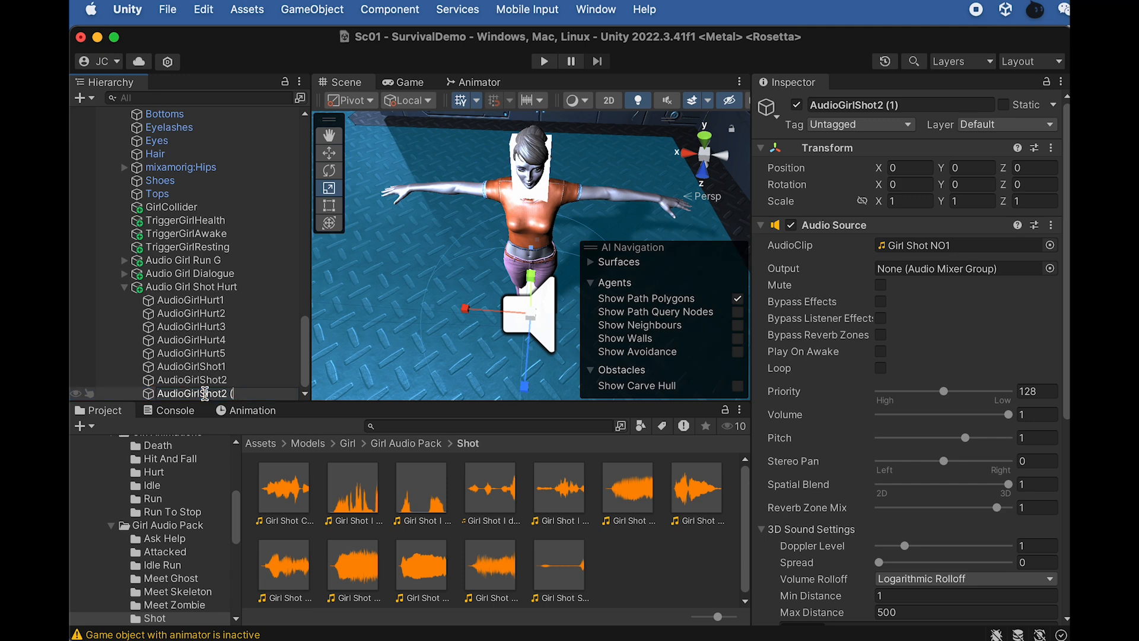
pyautogui.write('3')
pyautogui.press('Return')
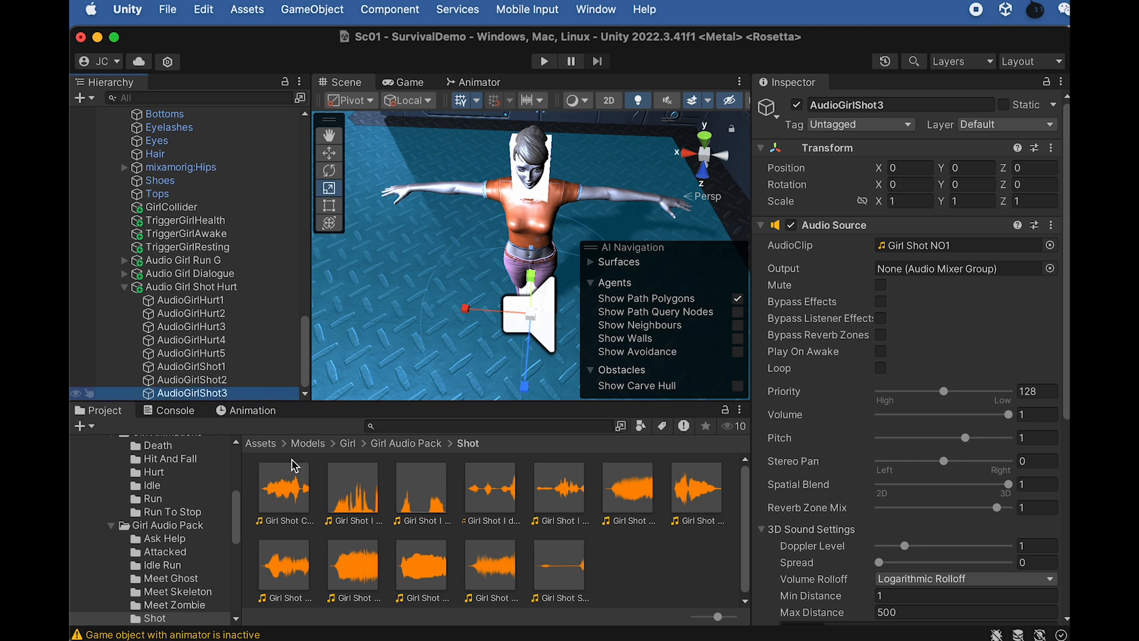
# Step: Set AudioGirlShot3's audio clip to Girl Shot NO4 from the Shot folder
pyautogui.click(350, 578)
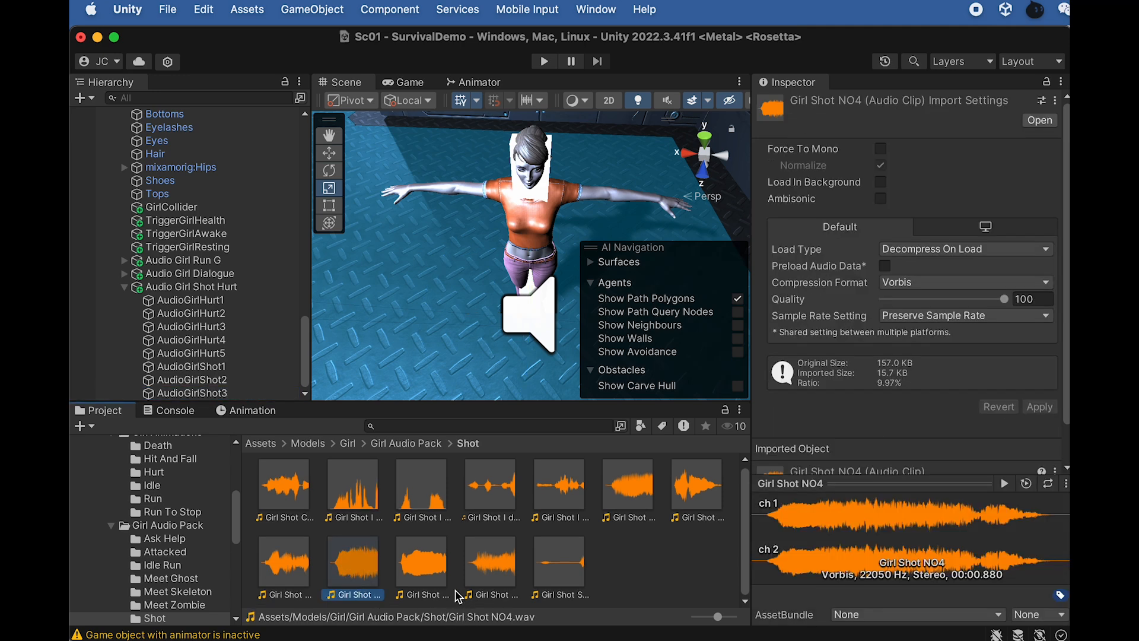
pyautogui.click(216, 385)
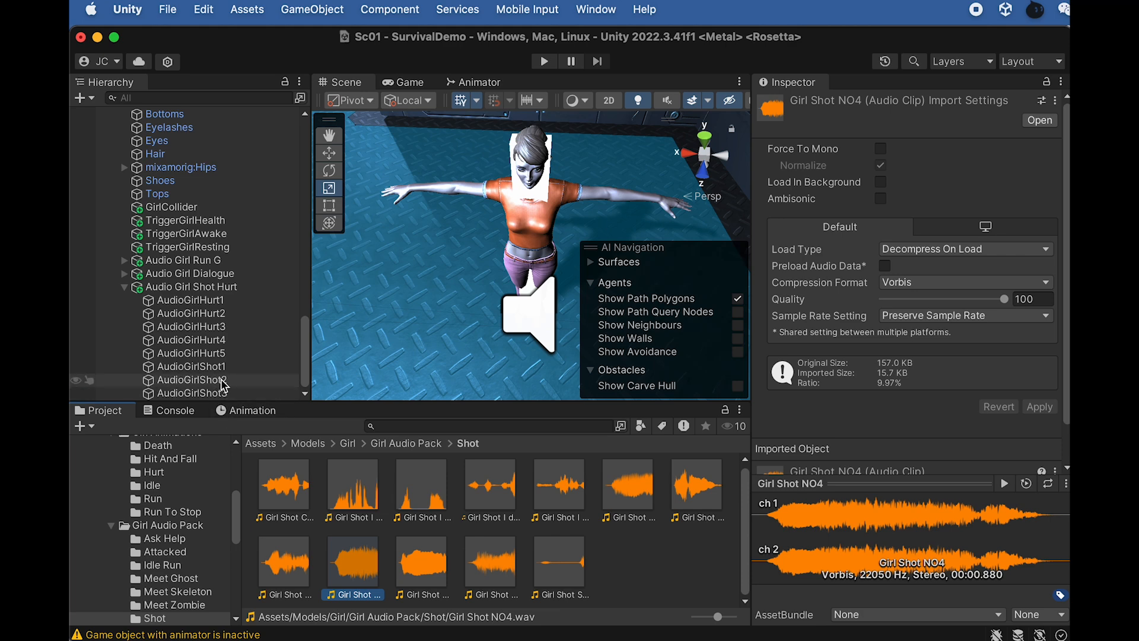
pyautogui.click(223, 393)
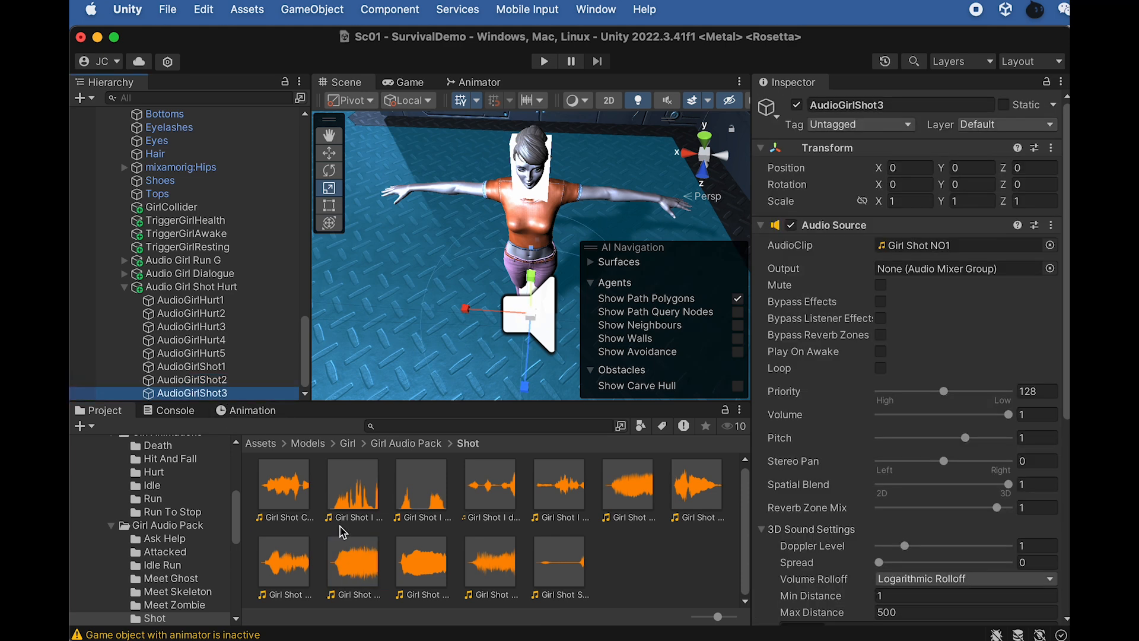
pyautogui.moveTo(370, 580); pyautogui.dragTo(997, 245)
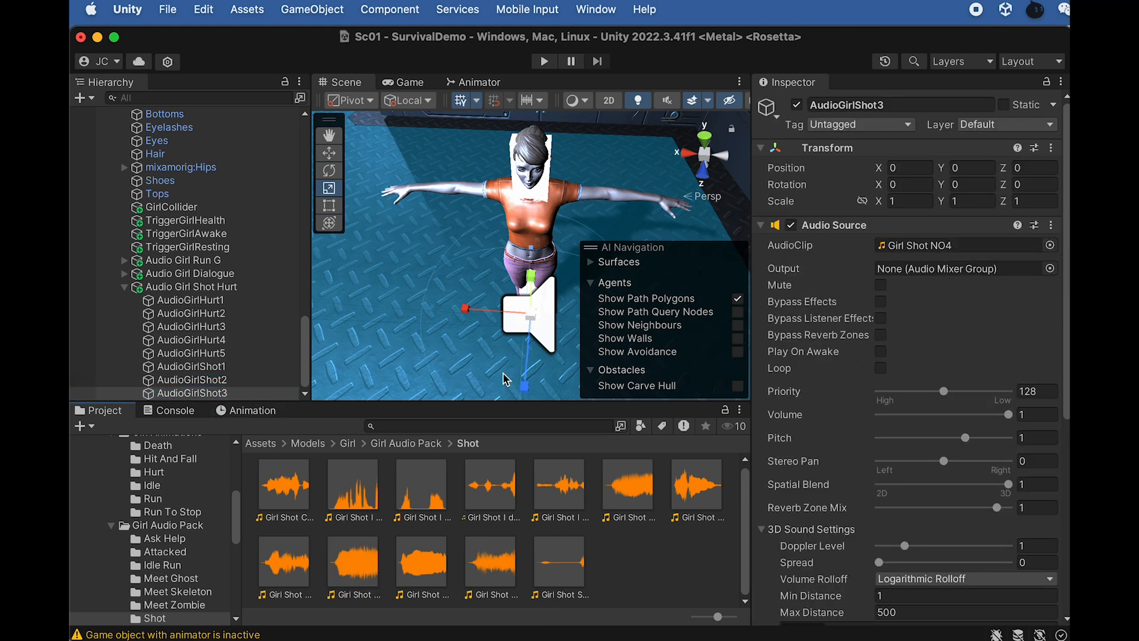
# Step: Duplicate AudioGirlShot3 as AudioGirlShot5 and set the copy's audio clip to Girl Shot NO5
pyautogui.click(204, 391)
pyautogui.press('super+d')
pyautogui.press('Return')
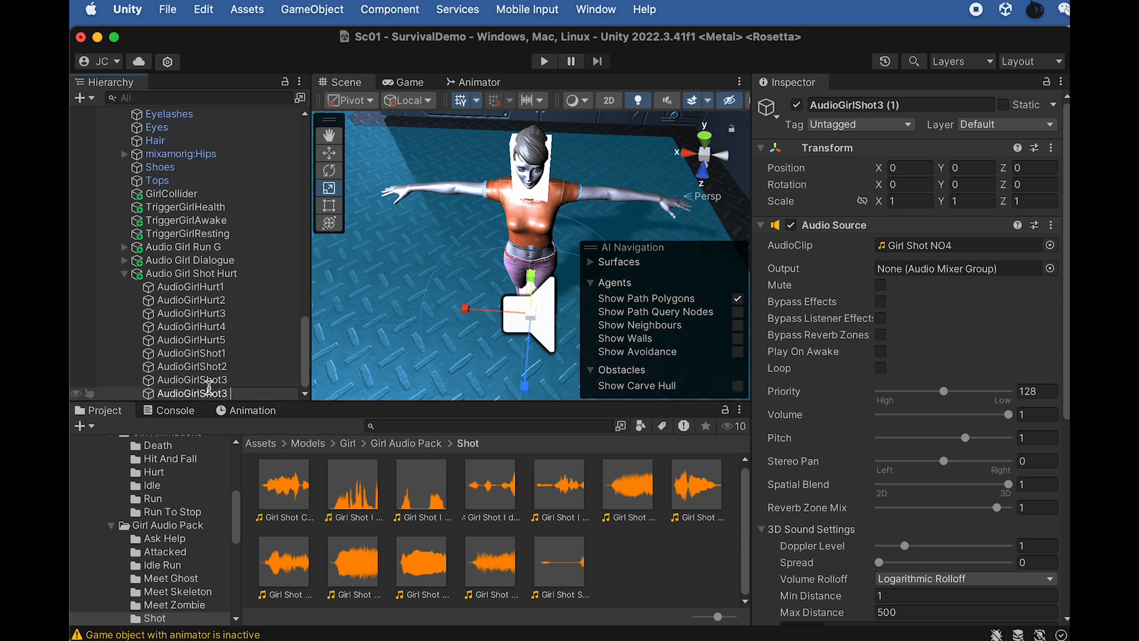
pyautogui.press('Return')
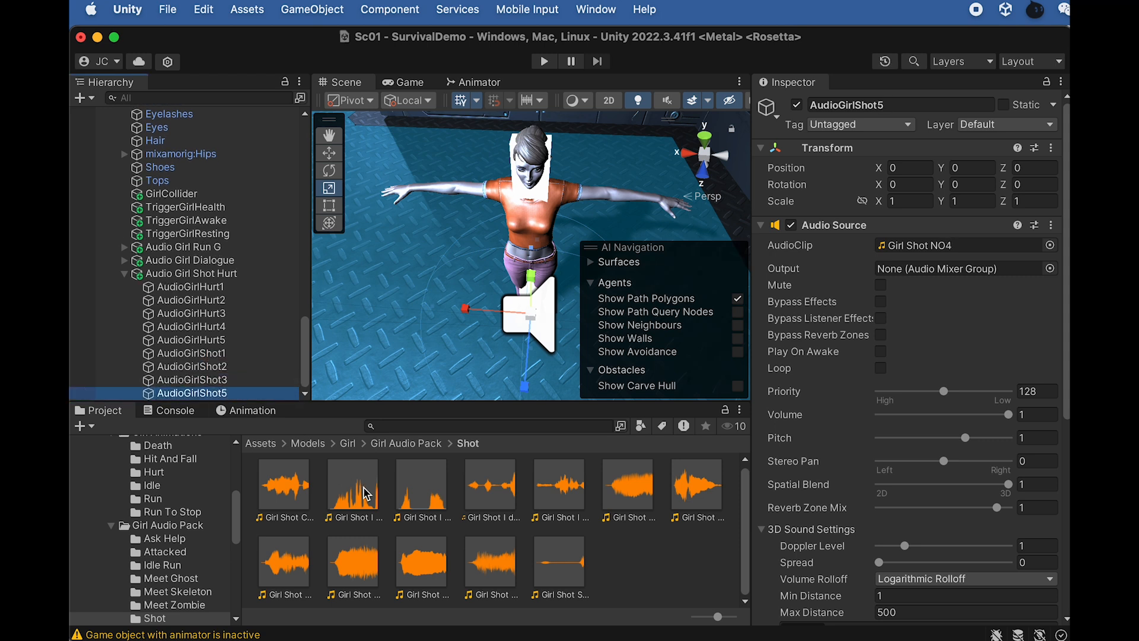
pyautogui.moveTo(437, 561); pyautogui.dragTo(925, 245)
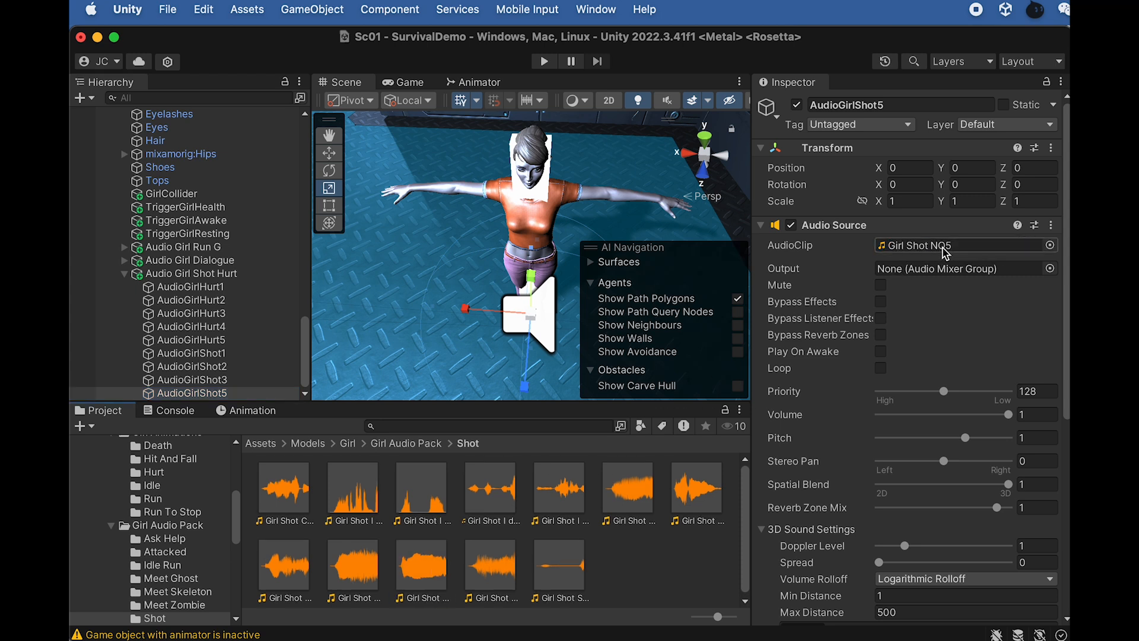
# Step: Rename the object holding the Girl Shot NO5 clip as AudioGirlShot4
pyautogui.click(220, 393)
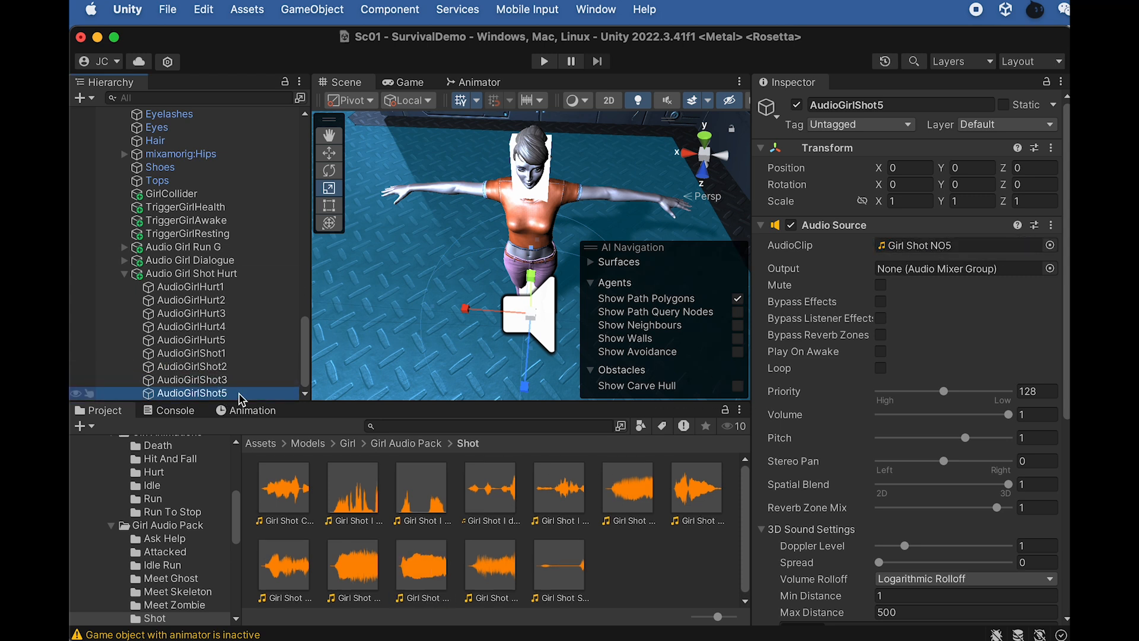
pyautogui.press('Return')
pyautogui.click(238, 392)
pyautogui.press('BackSpace')
pyautogui.write('4')
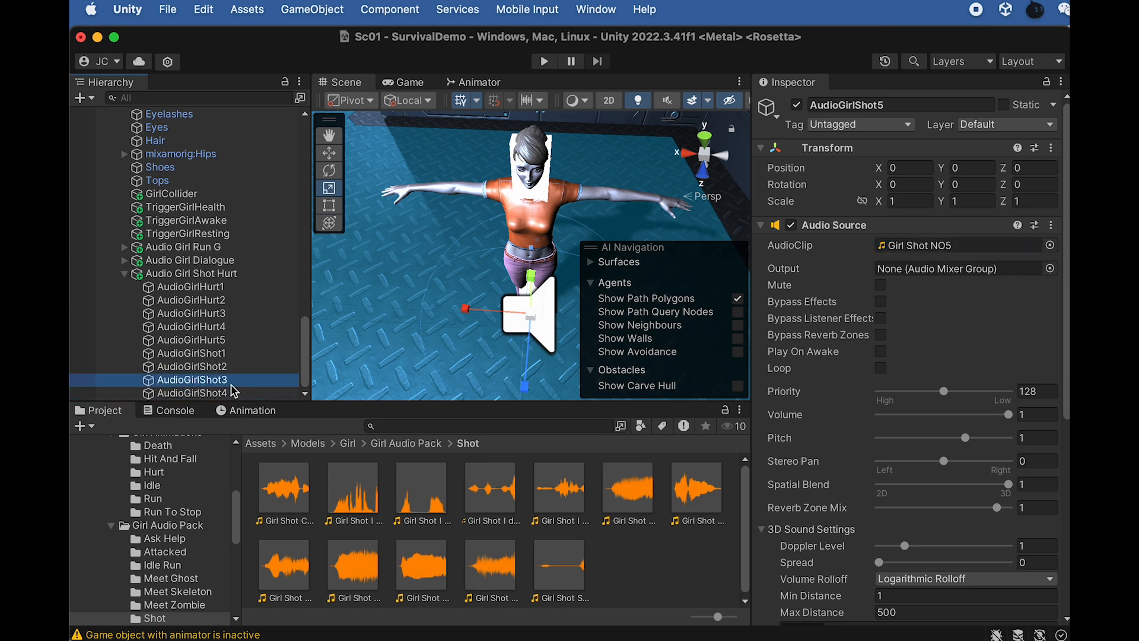
pyautogui.press('Return')
# Step: Duplicate AudioGirlShot4 and name the copy AudioGirlShot5
pyautogui.hotkey('ctrl', 'd')
pyautogui.press('Return')
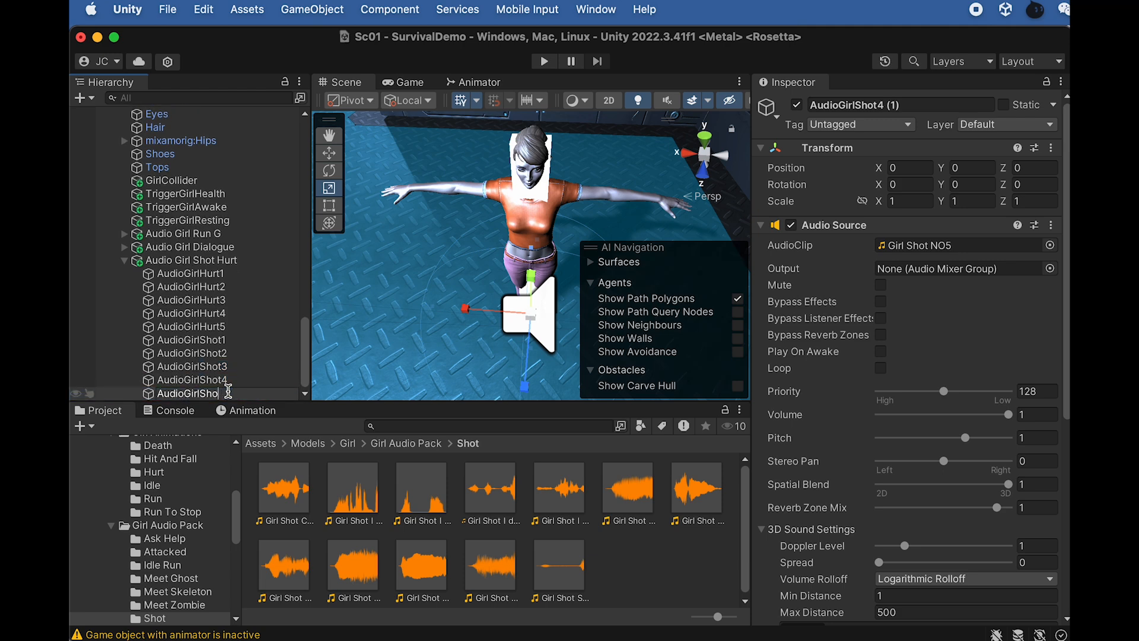
pyautogui.press('Return')
# Step: Check the last tagged Shot file in Finder, and set AudioGirlShot5's audio clip in Unity to Girl Shot Stop
pyautogui.press('super+Tab')
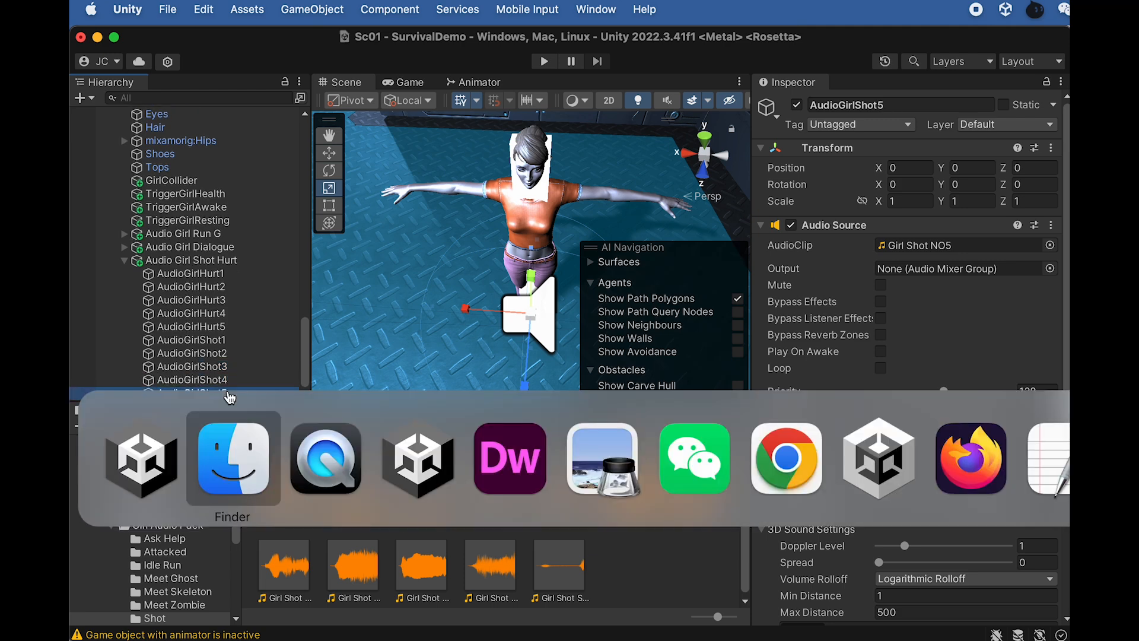
pyautogui.click(751, 492)
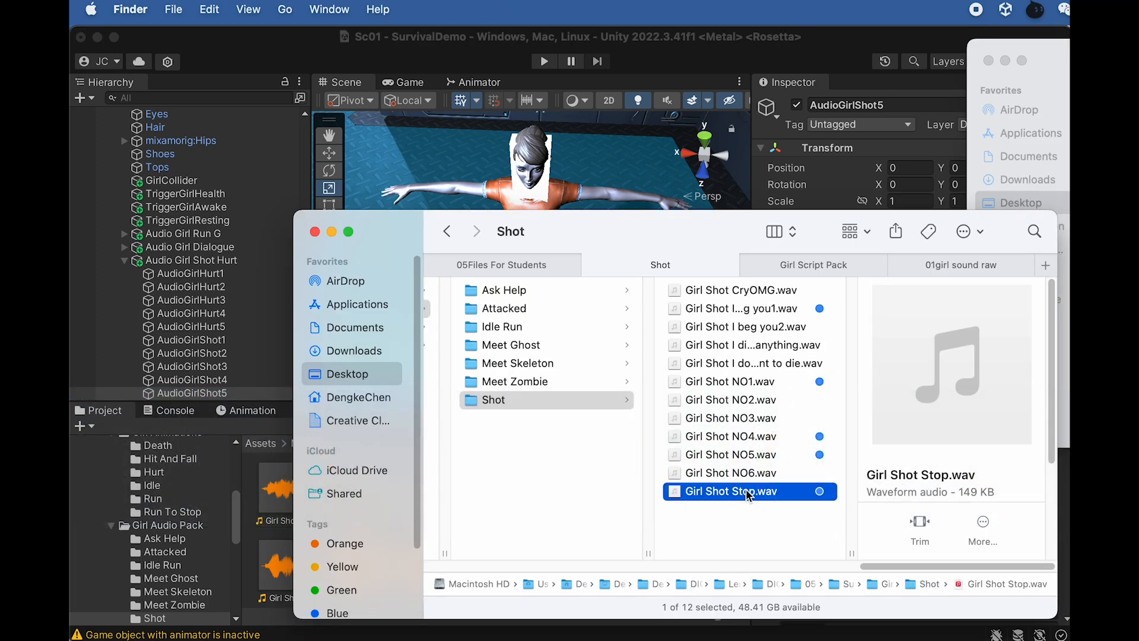
pyautogui.press('super+Tab')
pyautogui.moveTo(571, 574); pyautogui.dragTo(947, 246)
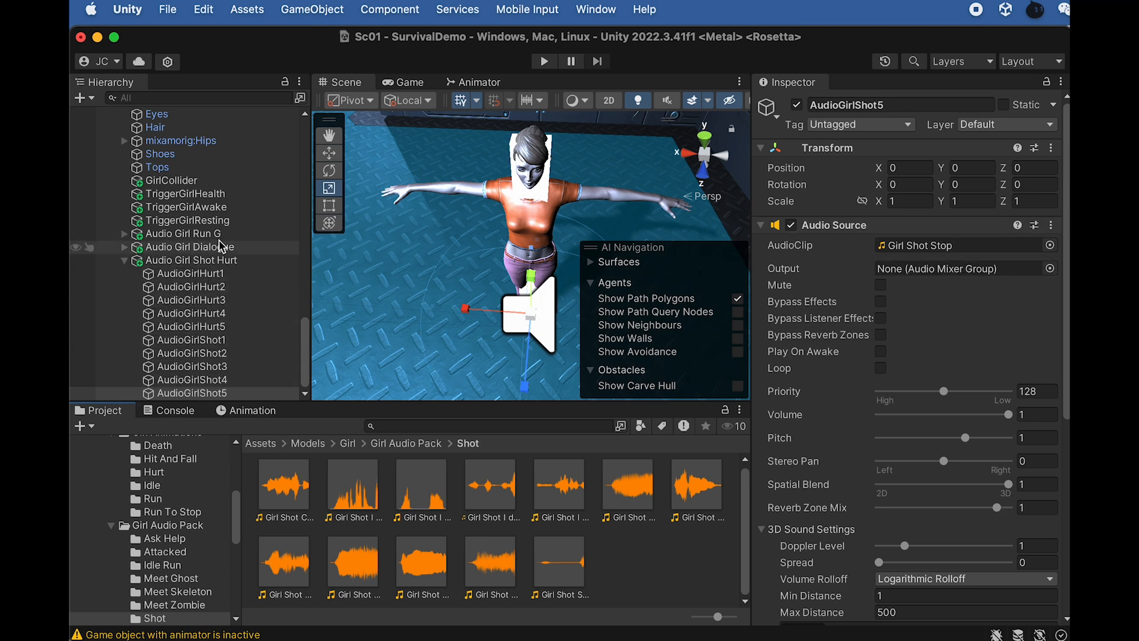
# Step: In TriggerGirlHealth's Girl Health script, assign AudioGirlHurt1 through AudioGirlHurt5 to Girl Hurt Sound 1 through 5
pyautogui.click(210, 195)
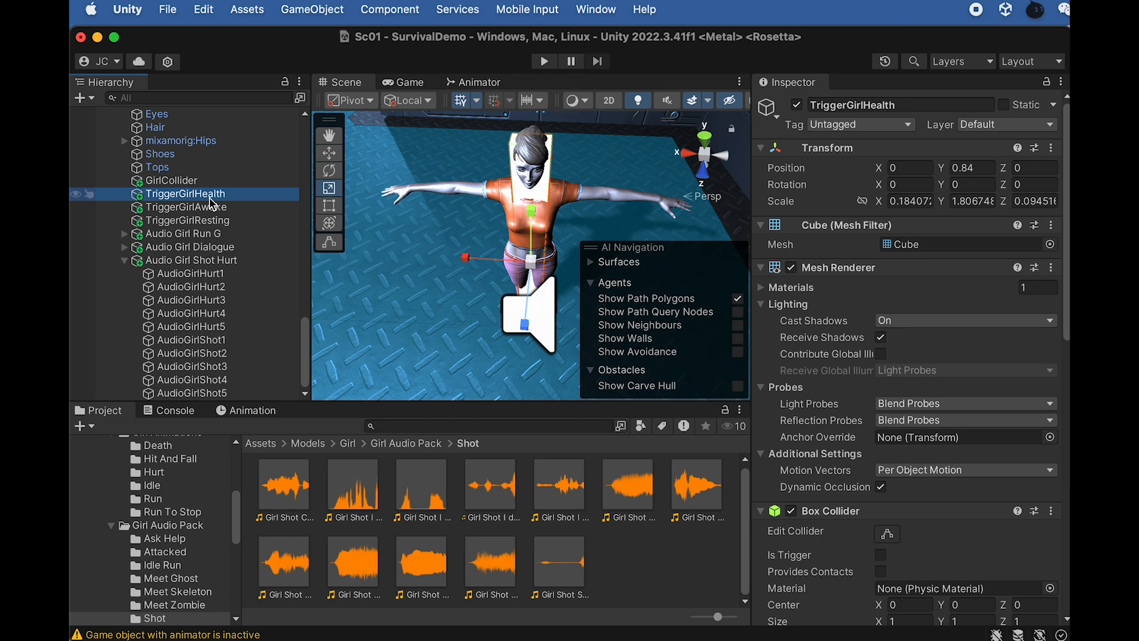
pyautogui.scroll(-5, 893, 567)
pyautogui.scroll(-5, 897, 572)
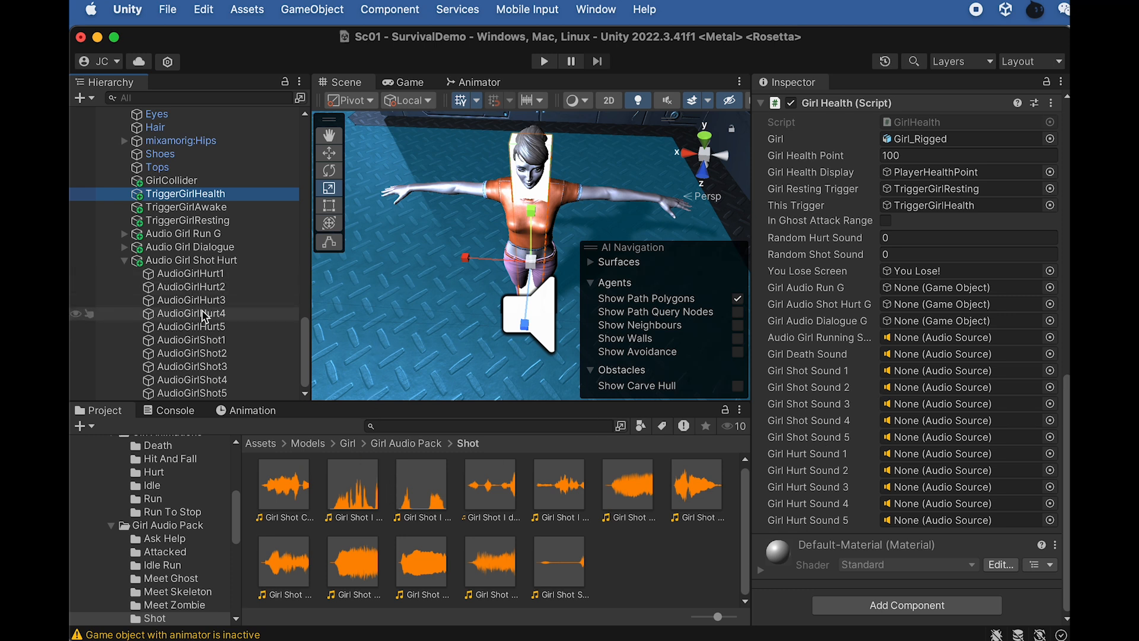
pyautogui.moveTo(195, 273); pyautogui.dragTo(839, 458)
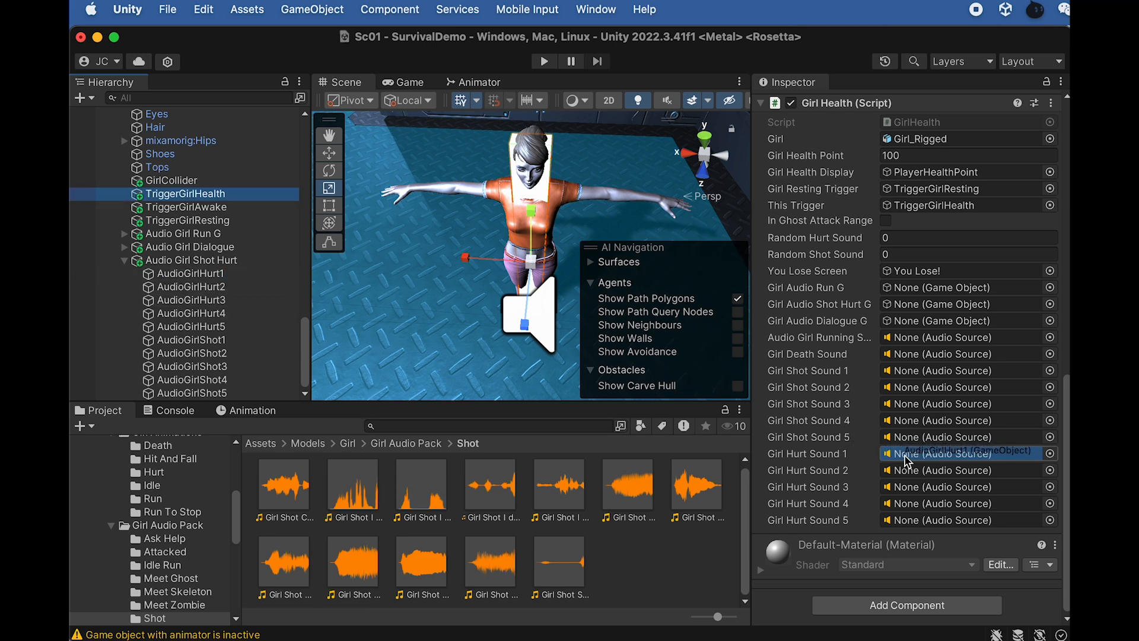
pyautogui.moveTo(216, 290); pyautogui.dragTo(889, 471)
pyautogui.moveTo(184, 299); pyautogui.dragTo(854, 488)
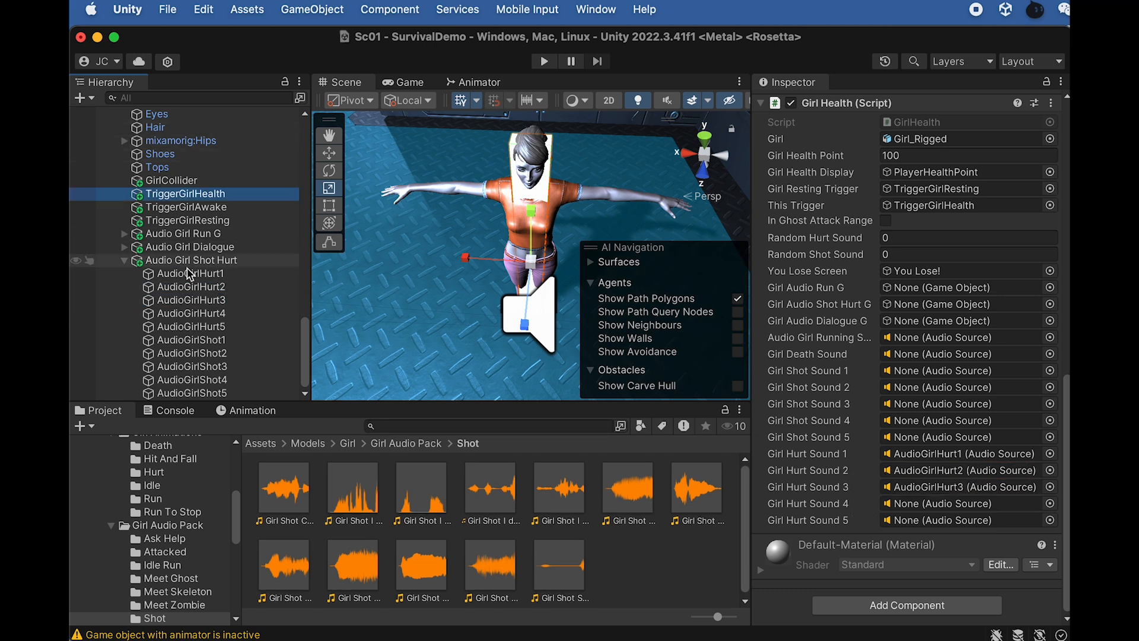
pyautogui.moveTo(196, 314); pyautogui.dragTo(925, 505)
pyautogui.moveTo(200, 326); pyautogui.dragTo(890, 519)
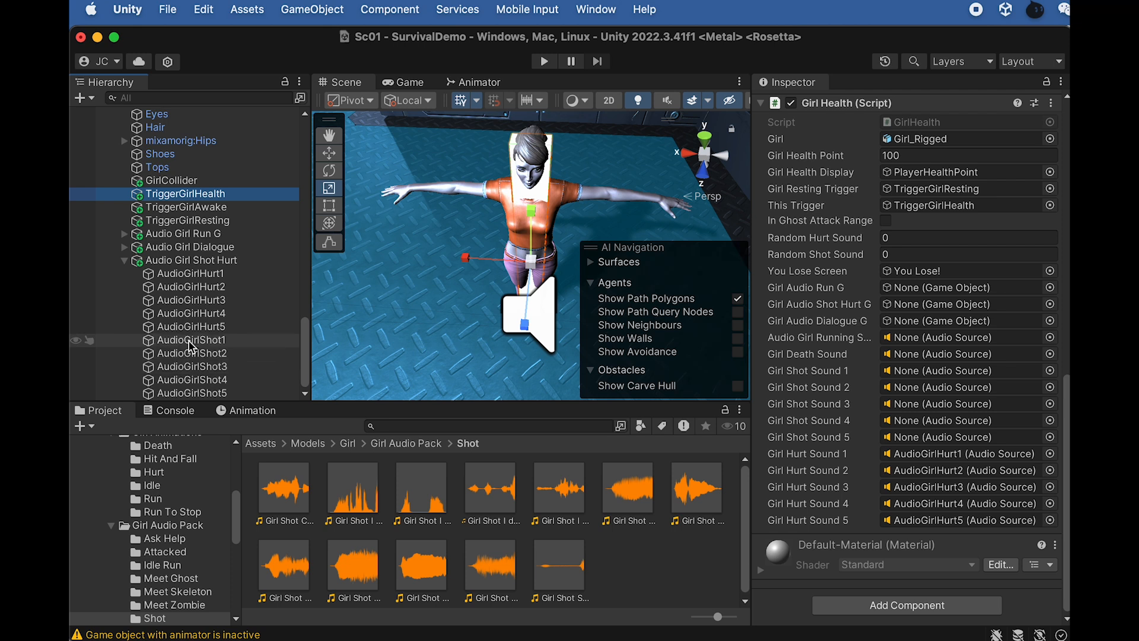
# Step: Assign AudioGirlShot1 through AudioGirlShot5 to Girl Shot Sound 1 through 5 in the Girl Health script
pyautogui.moveTo(211, 340); pyautogui.dragTo(903, 373)
pyautogui.moveTo(201, 286); pyautogui.dragTo(925, 386)
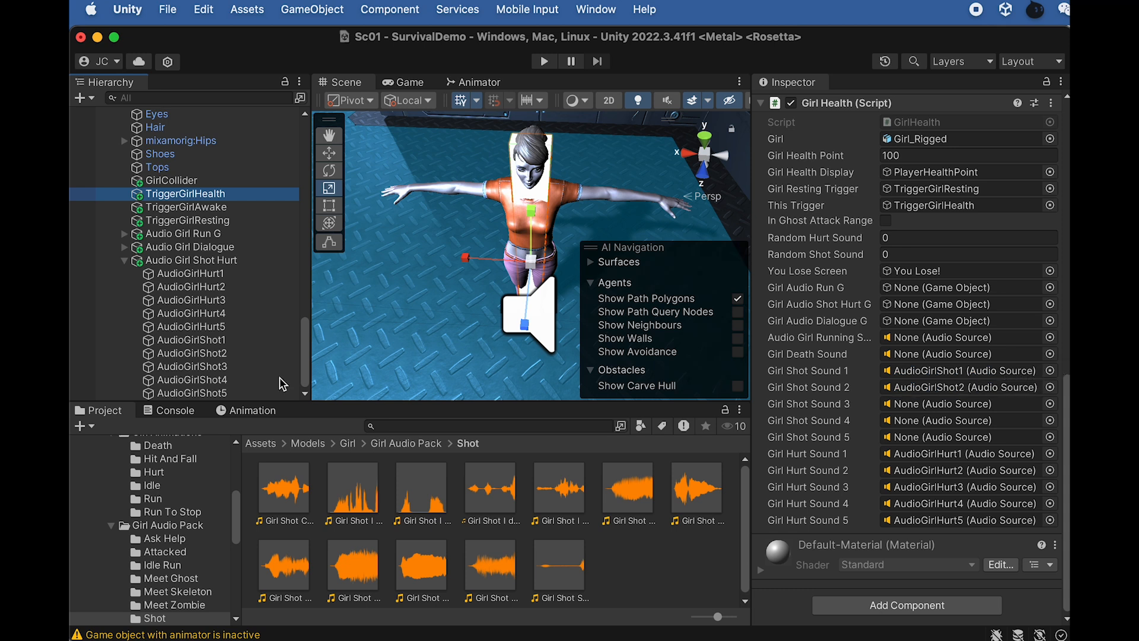
pyautogui.moveTo(188, 366); pyautogui.dragTo(857, 406)
pyautogui.moveTo(188, 379); pyautogui.dragTo(1013, 426)
pyautogui.moveTo(189, 393); pyautogui.dragTo(921, 443)
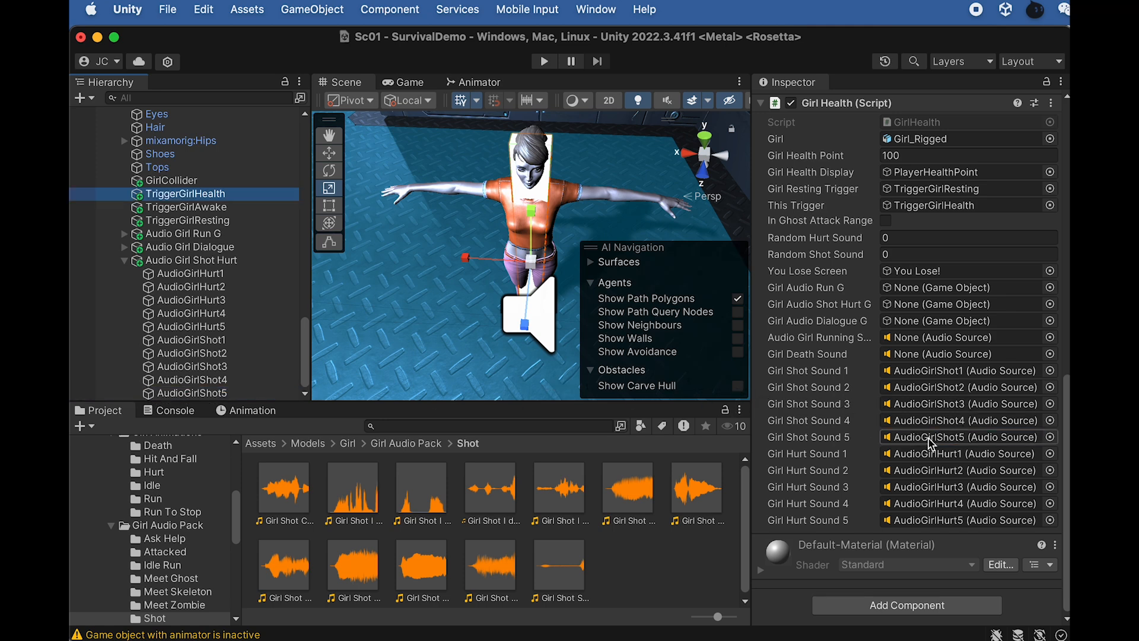
# Step: Assign AudioGirlRunning from the Audio Girl Run G group to the Girl Health script's running sound reference
pyautogui.scroll(2, 956, 426)
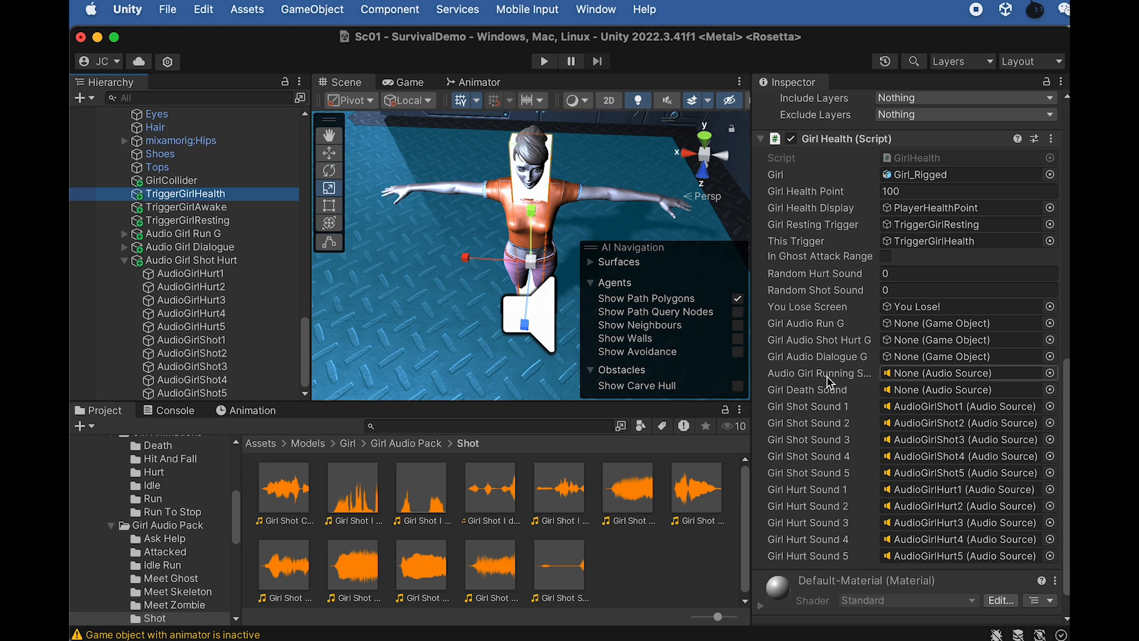
pyautogui.click(852, 381)
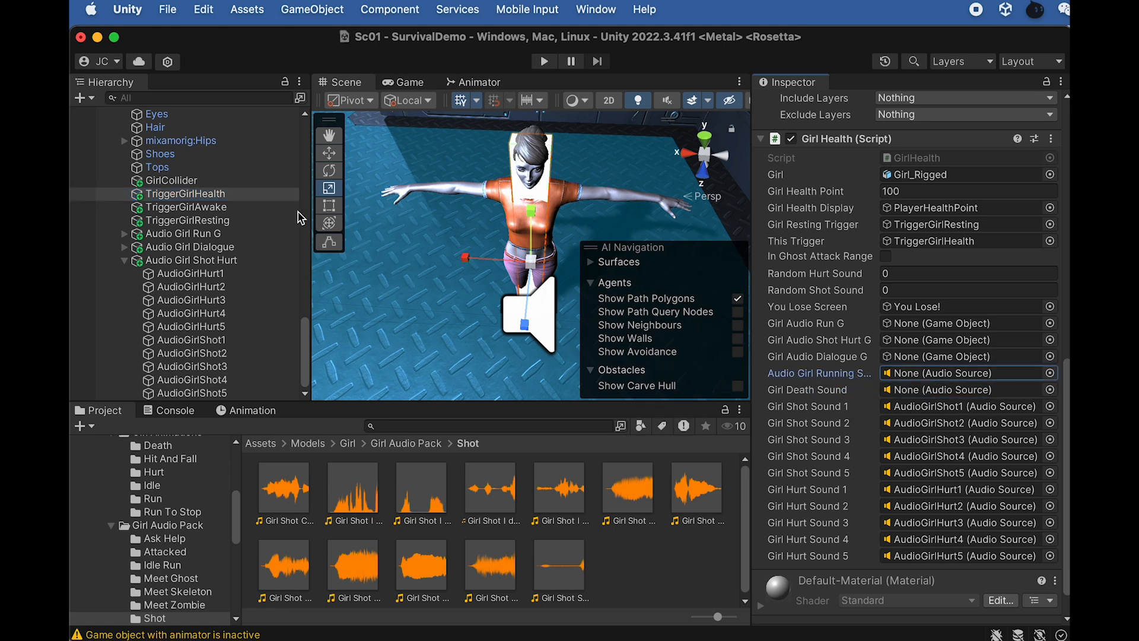
pyautogui.scroll(3, 233, 220)
pyautogui.scroll(-3, 214, 308)
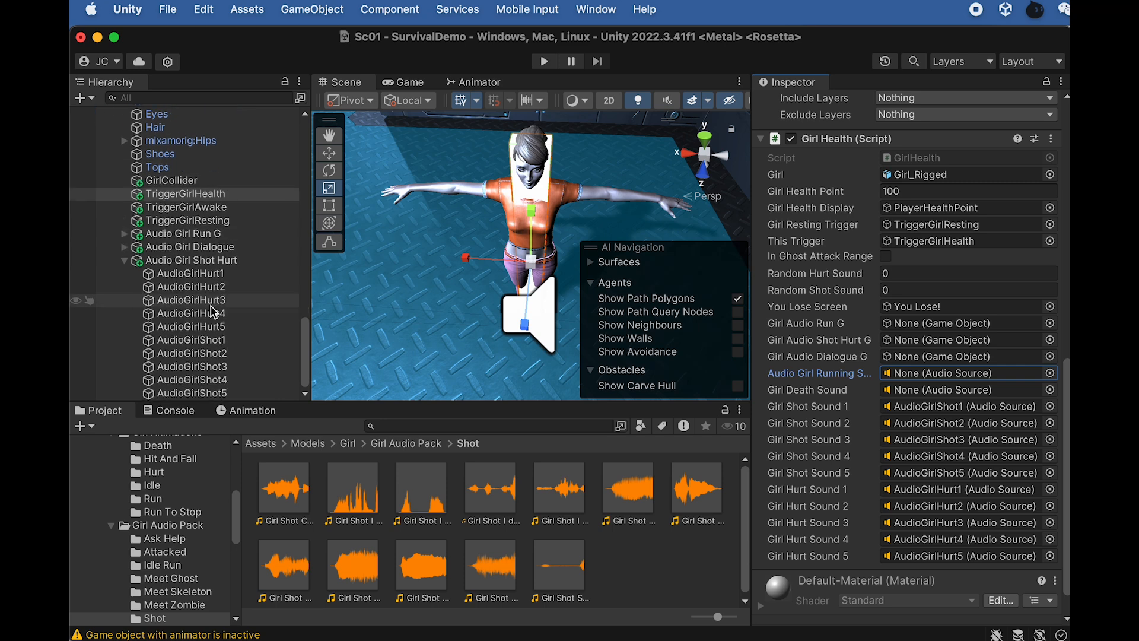
pyautogui.click(124, 234)
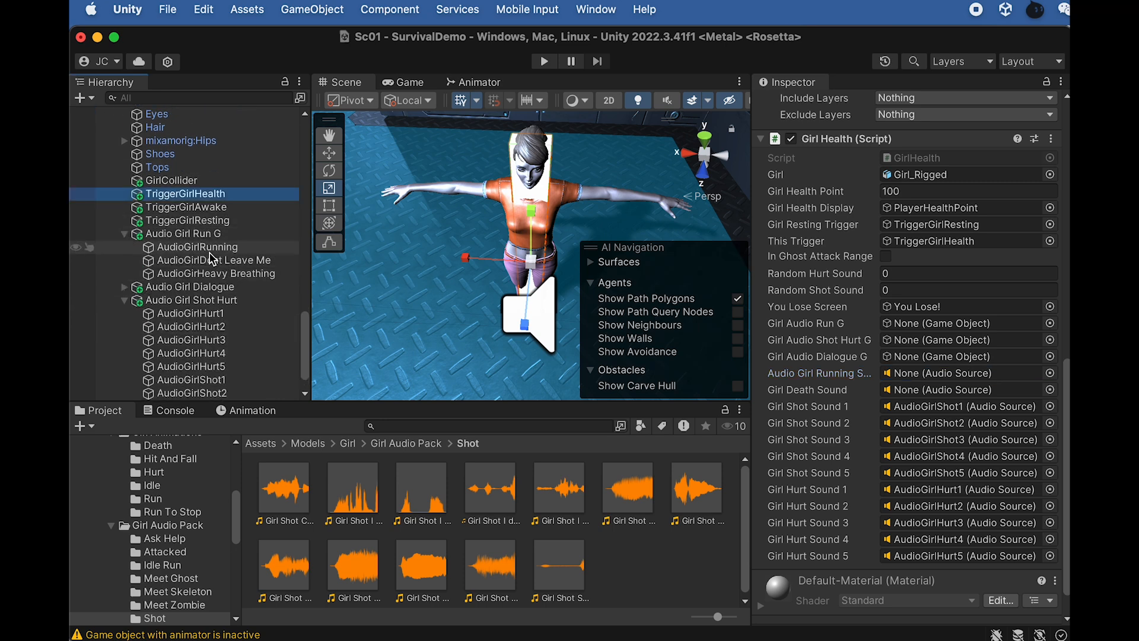
pyautogui.moveTo(205, 252); pyautogui.dragTo(918, 378)
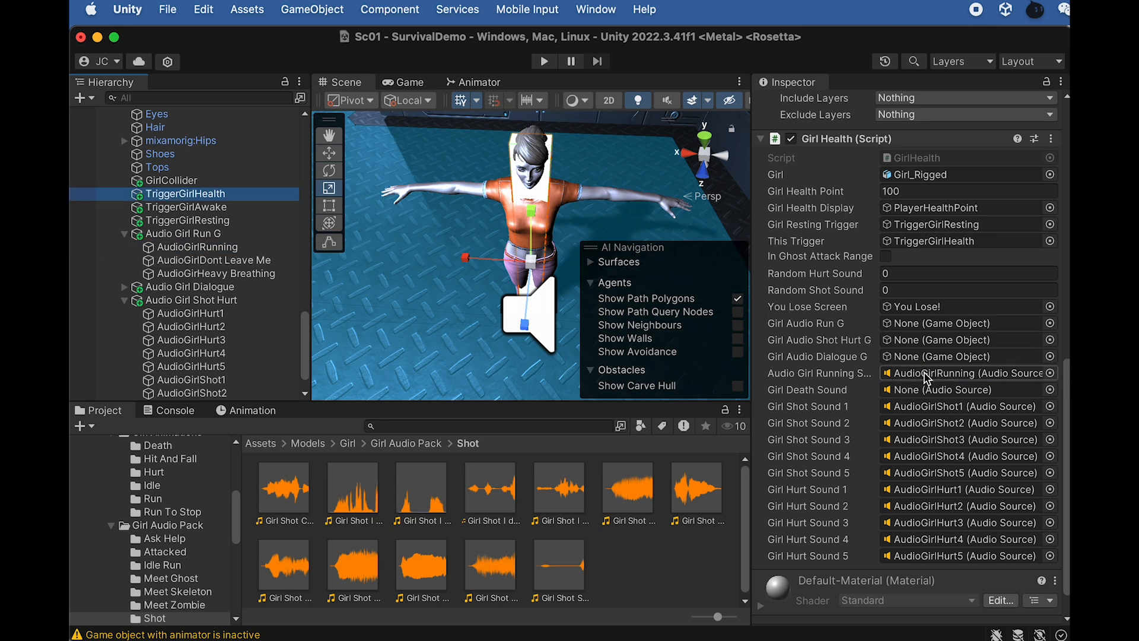
# Step: Rename AudioGirlRunning as AudioGirlRunningScared, and review TriggerGirlHealth's Girl Health script references
pyautogui.click(230, 252)
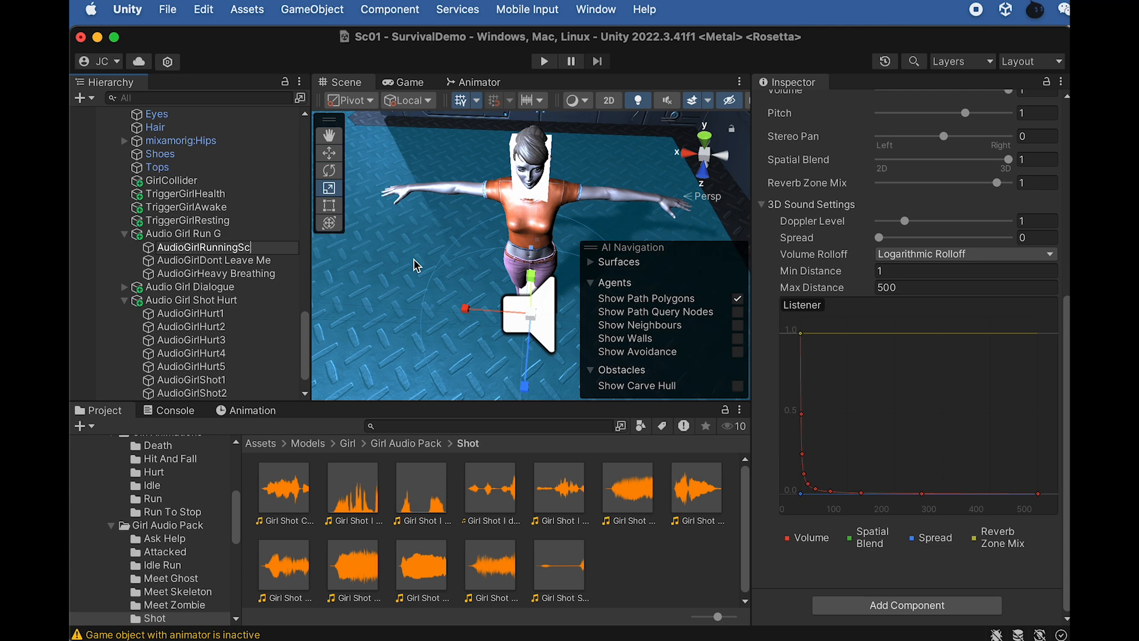
pyautogui.press('Return')
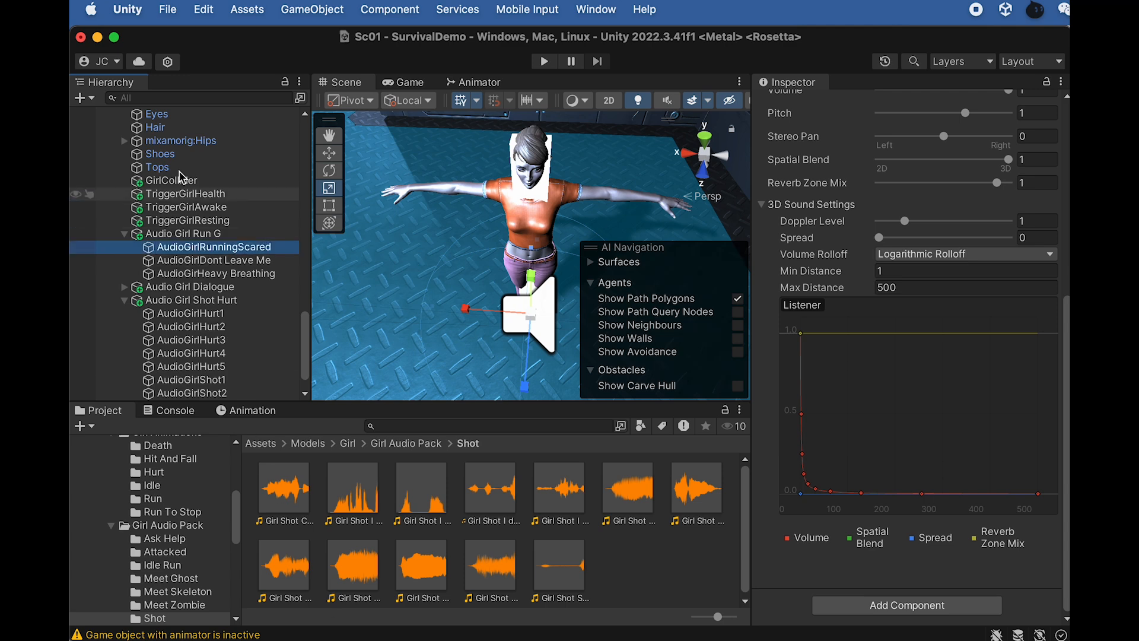
pyautogui.click(196, 194)
pyautogui.scroll(-8, 830, 442)
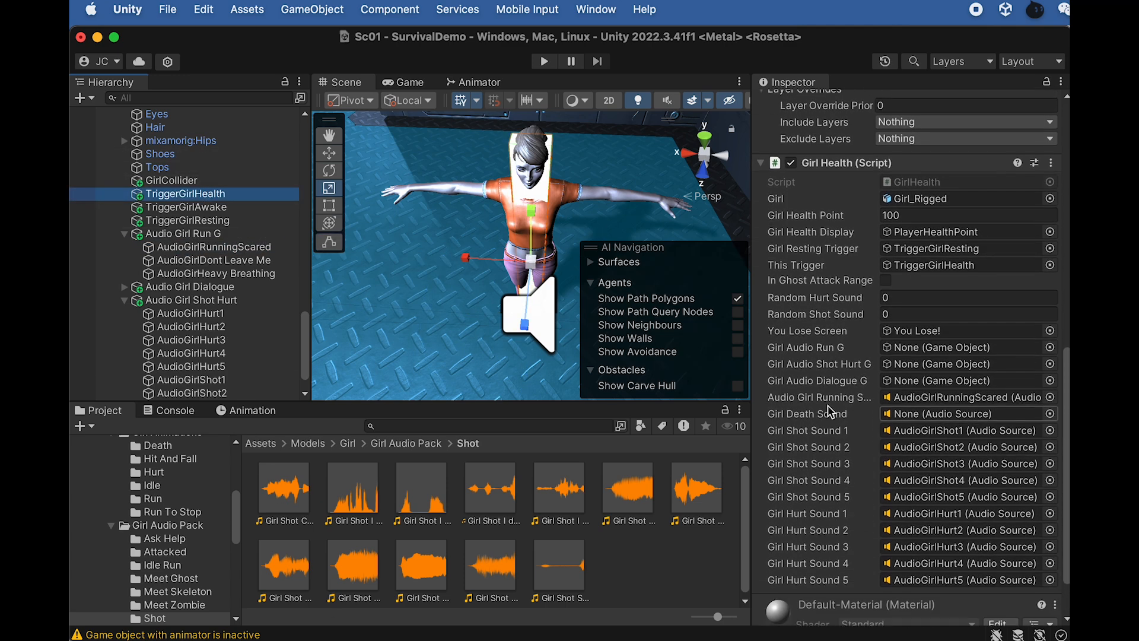
pyautogui.scroll(-1, 909, 312)
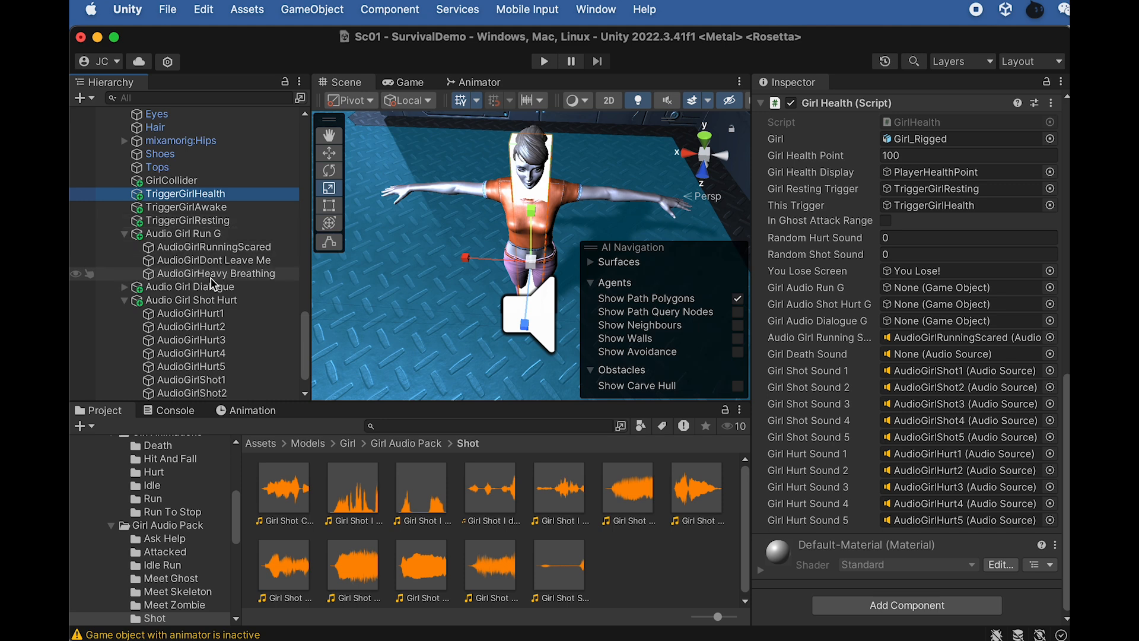
pyautogui.click(178, 302)
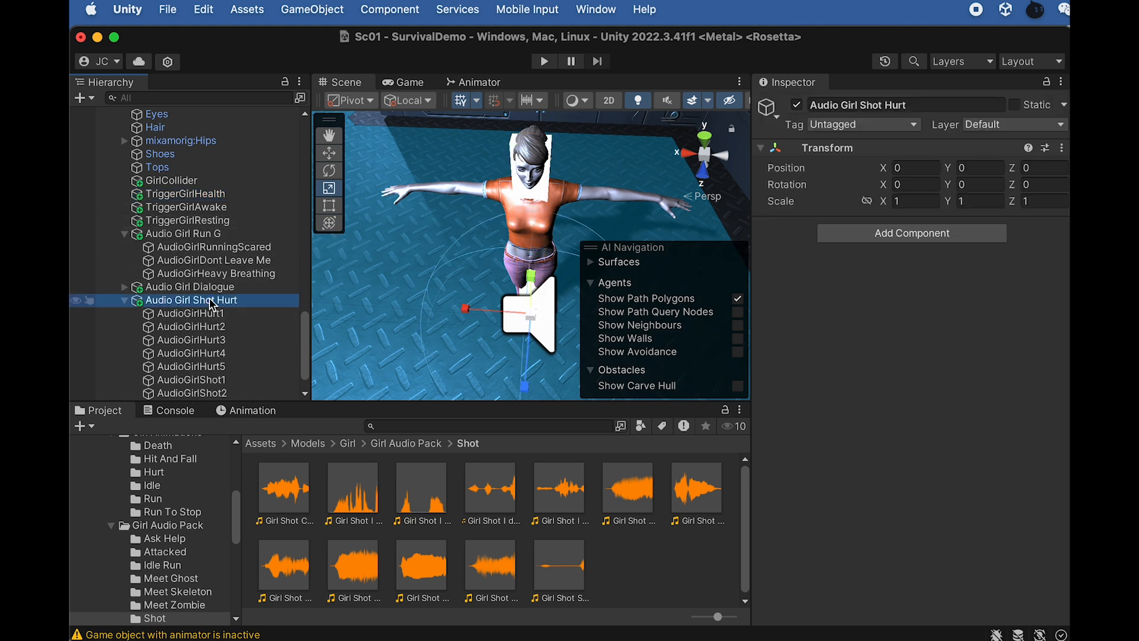
pyautogui.rightClick(212, 304)
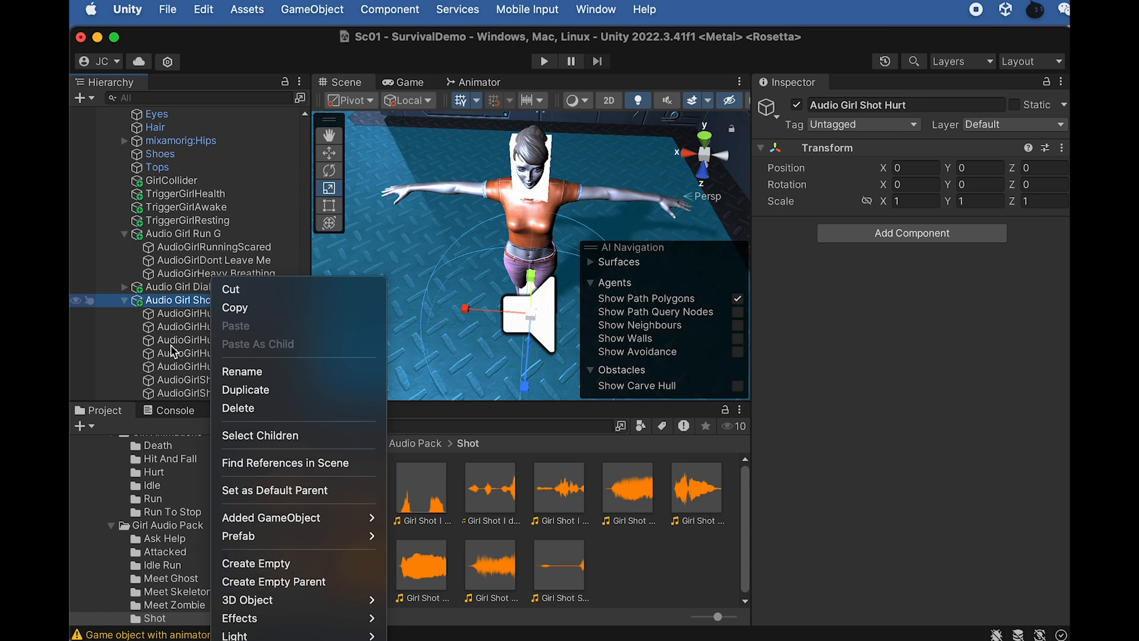
pyautogui.click(173, 349)
# Step: Duplicate AudioGirlShot5 in the Audio Girl Shot Hurt group and rename the copy as AudioGirlDeath
pyautogui.scroll(-3, 179, 361)
pyautogui.click(220, 394)
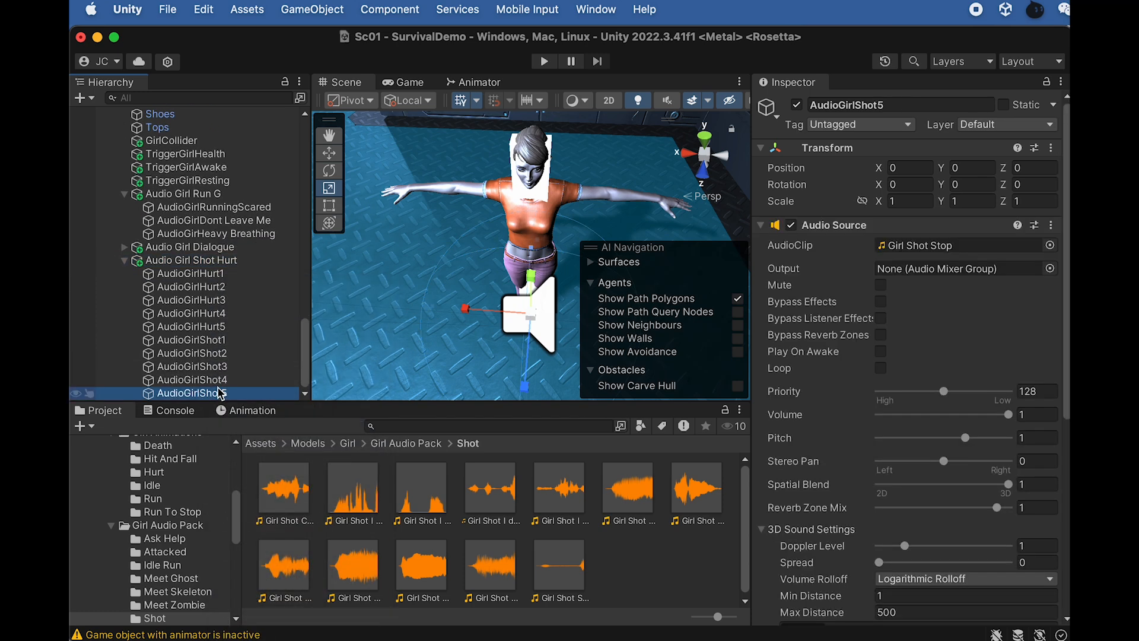
pyautogui.press('super+d')
pyautogui.press('Return')
pyautogui.press('Right')
pyautogui.press('BackSpace')
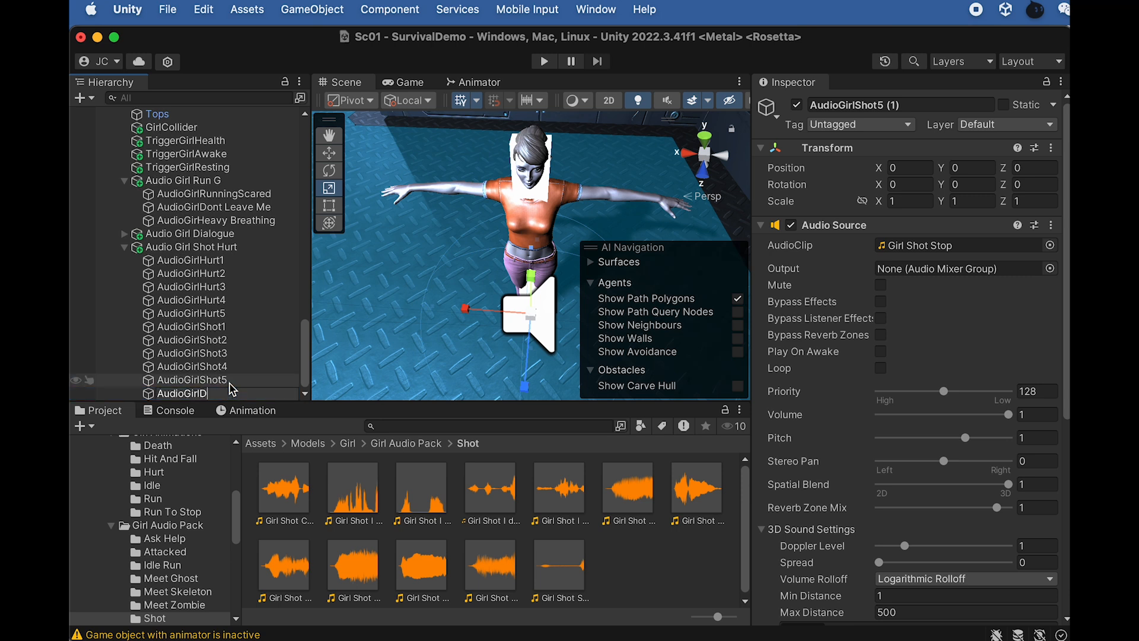
pyautogui.write('Death')
pyautogui.press('Return')
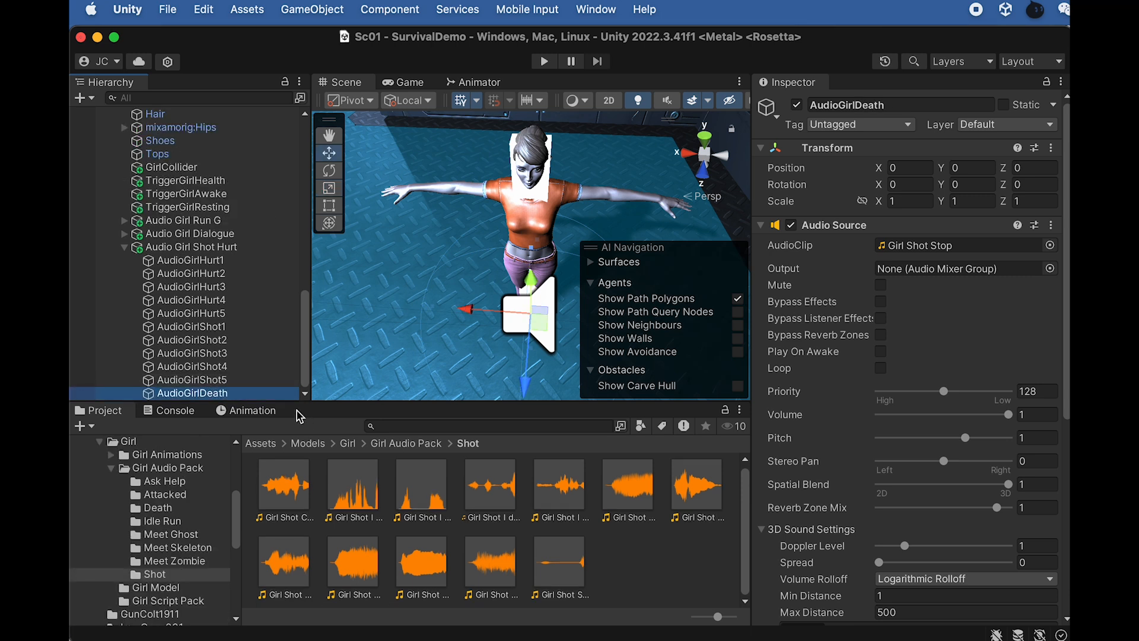
# Step: Assign the Girl Death Scream01 clip from Girl Audio Pack's Death folder to AudioGirlDeath's Audio Source
pyautogui.click(633, 561)
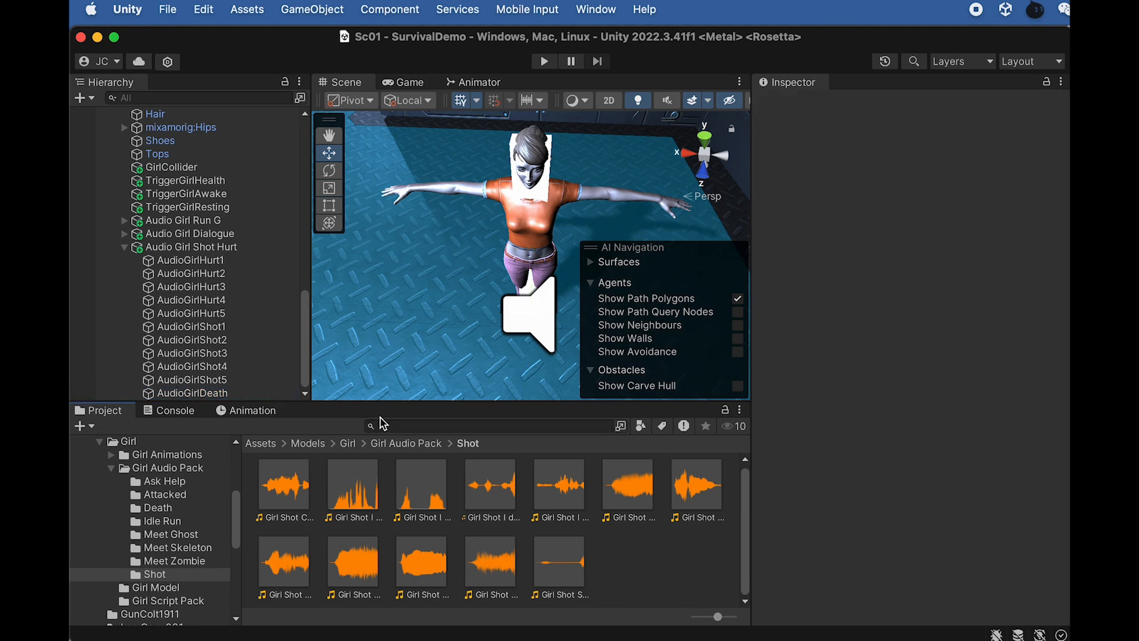
pyautogui.click(407, 444)
pyautogui.doubleClick(422, 488)
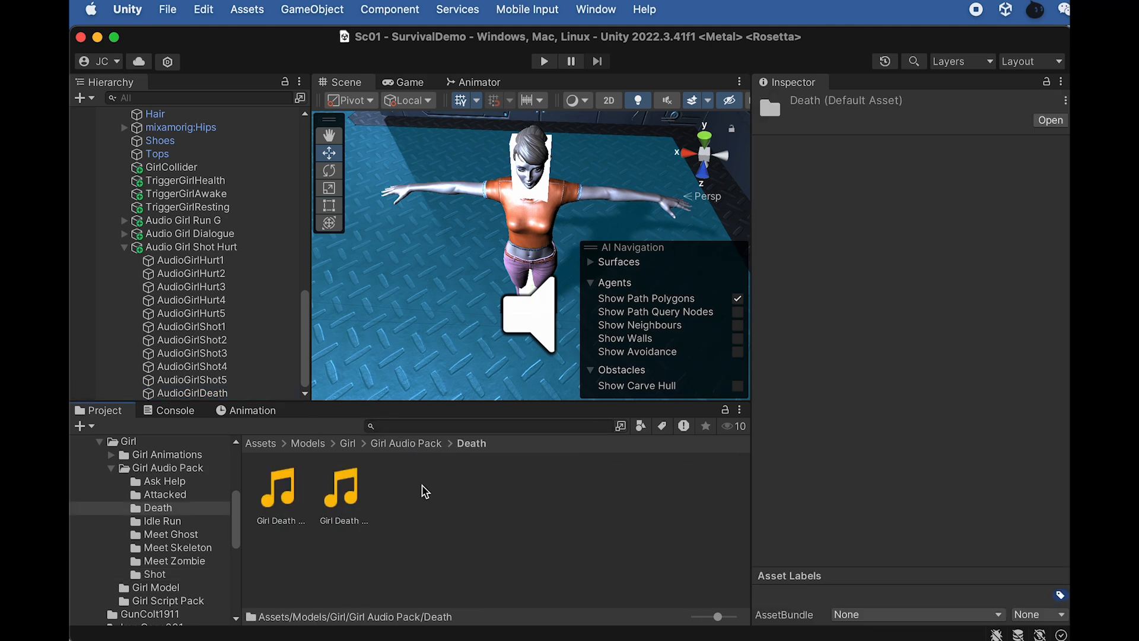
pyautogui.click(291, 495)
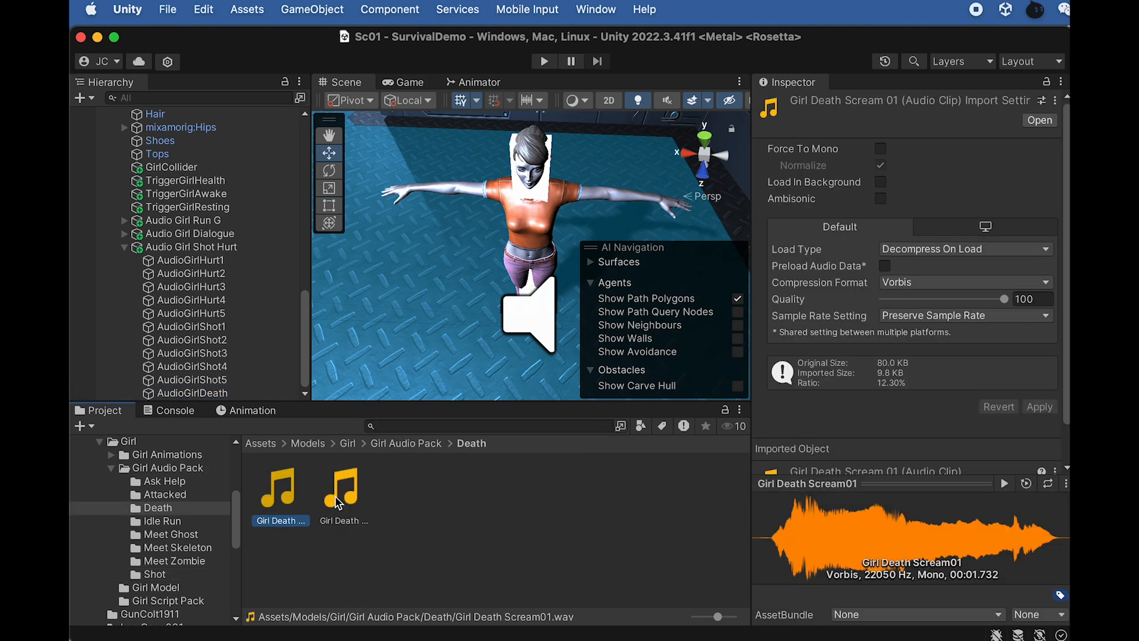
pyautogui.click(221, 398)
pyautogui.click(234, 384)
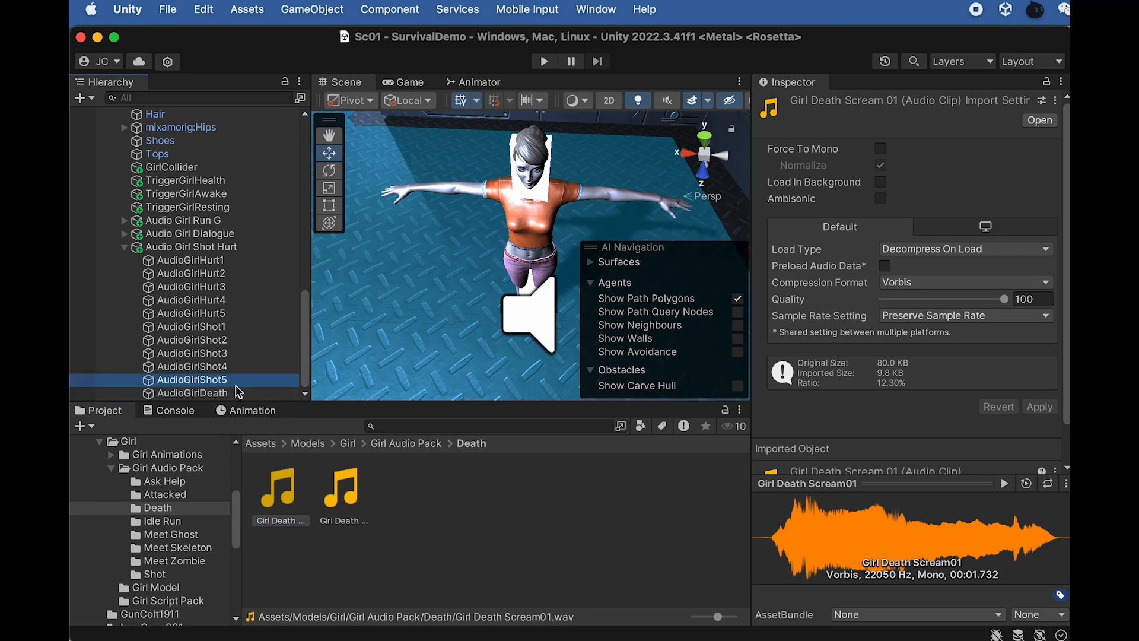
pyautogui.click(238, 391)
pyautogui.moveTo(278, 492); pyautogui.dragTo(967, 247)
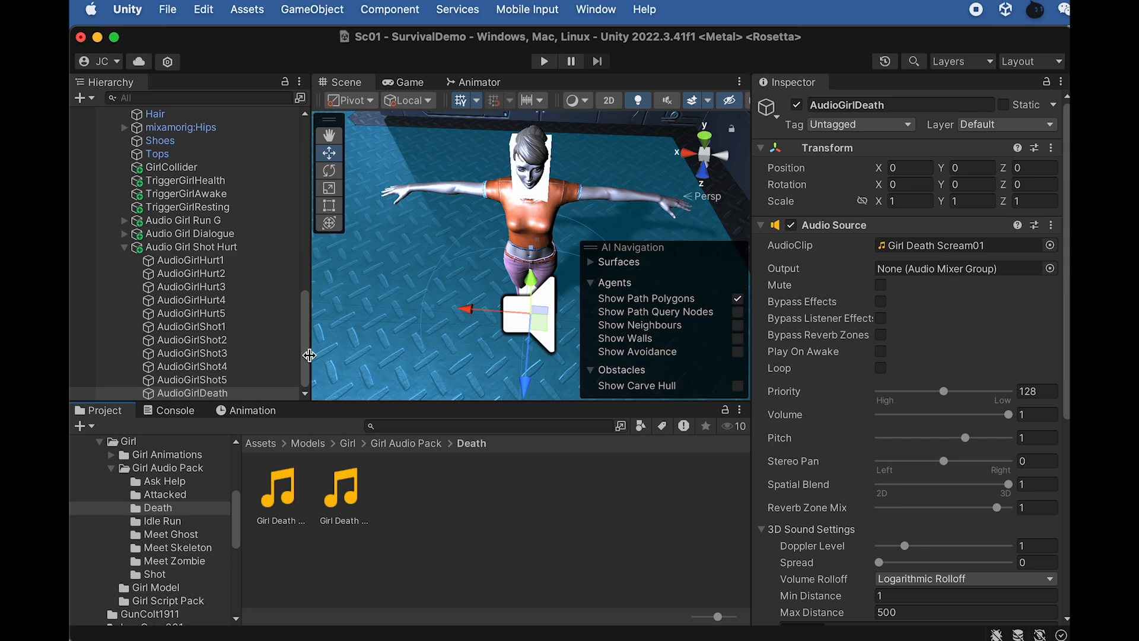
# Step: Assign AudioGirlDeath to the Girl Death Sound reference in TriggerGirlHealth's Girl Health script
pyautogui.click(196, 181)
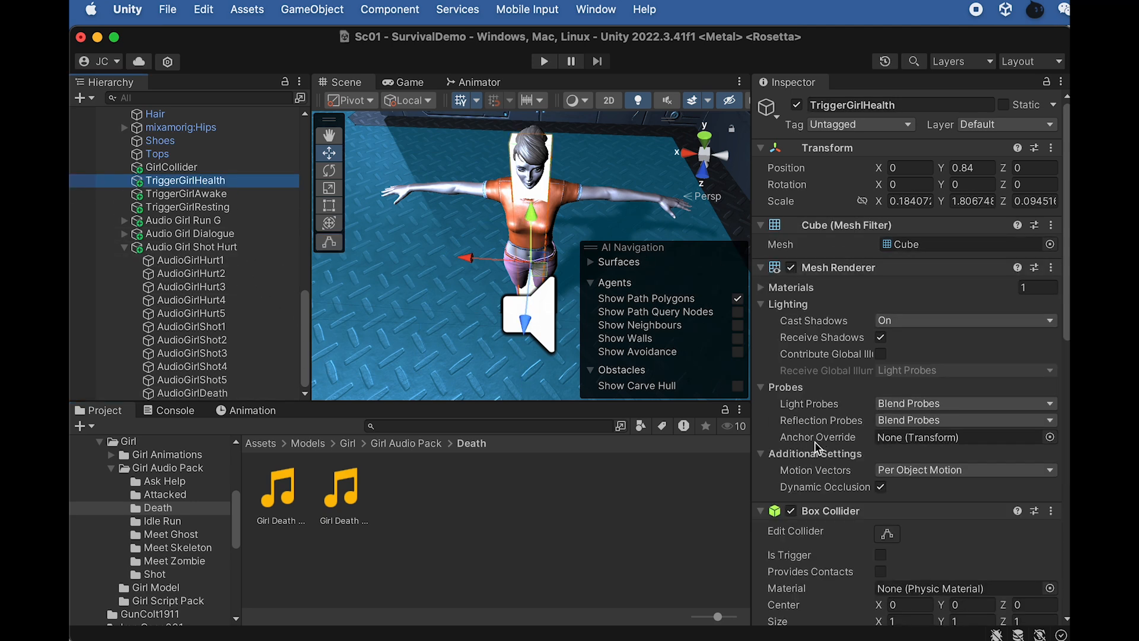
pyautogui.scroll(-10, 817, 443)
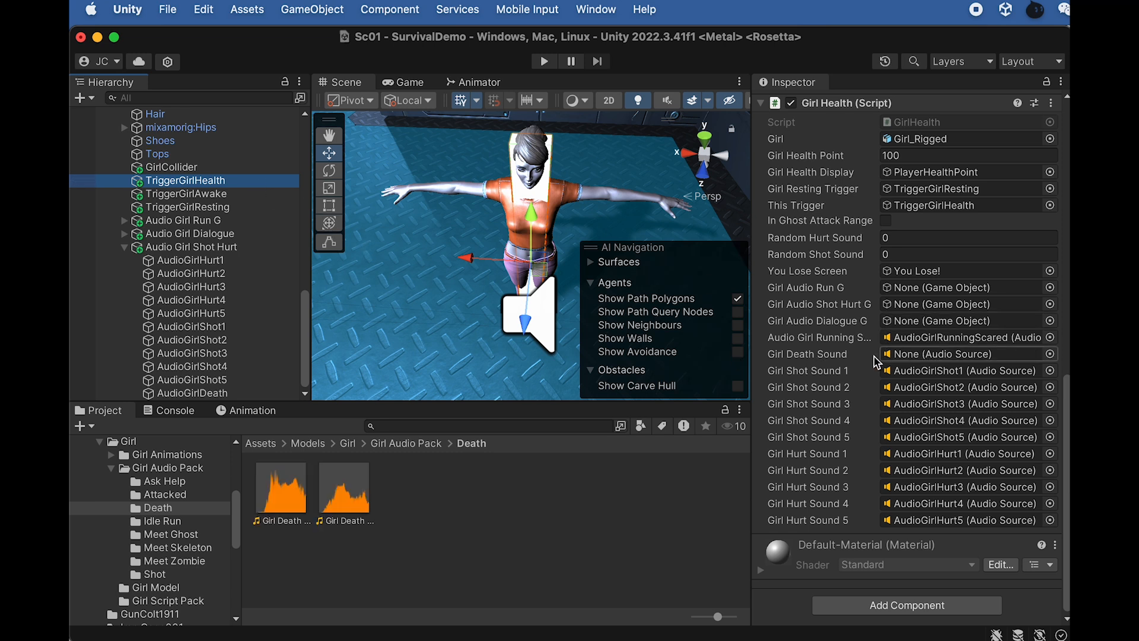
pyautogui.moveTo(221, 393); pyautogui.dragTo(969, 358)
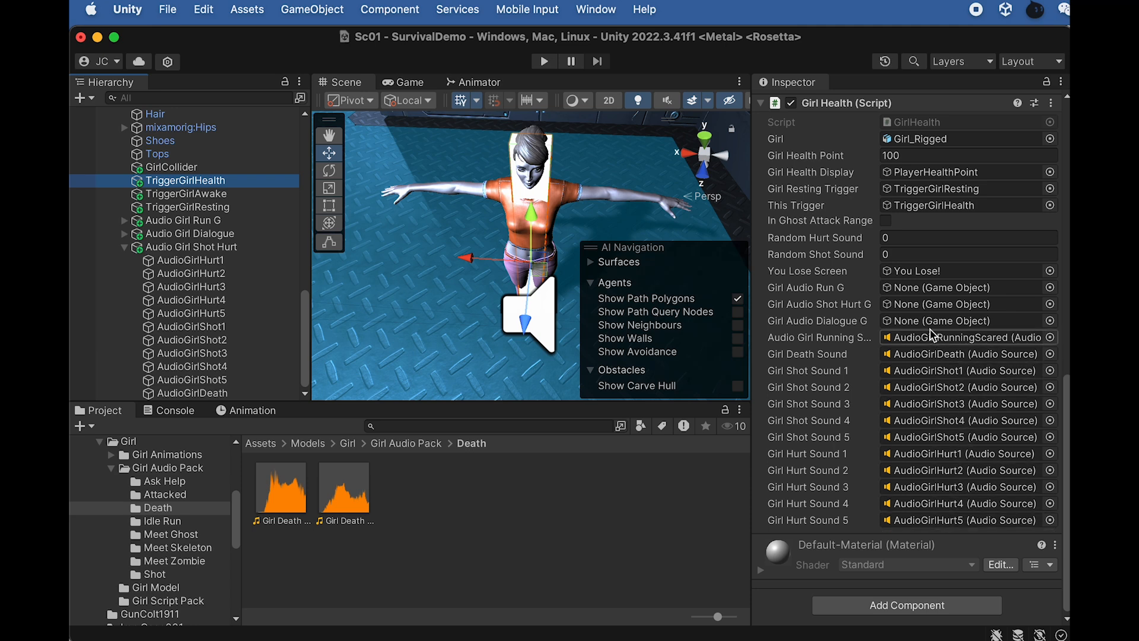
# Step: Rename the AudioGirlDeath object as AudioGirlDeath1
pyautogui.click(216, 395)
pyautogui.click(216, 395)
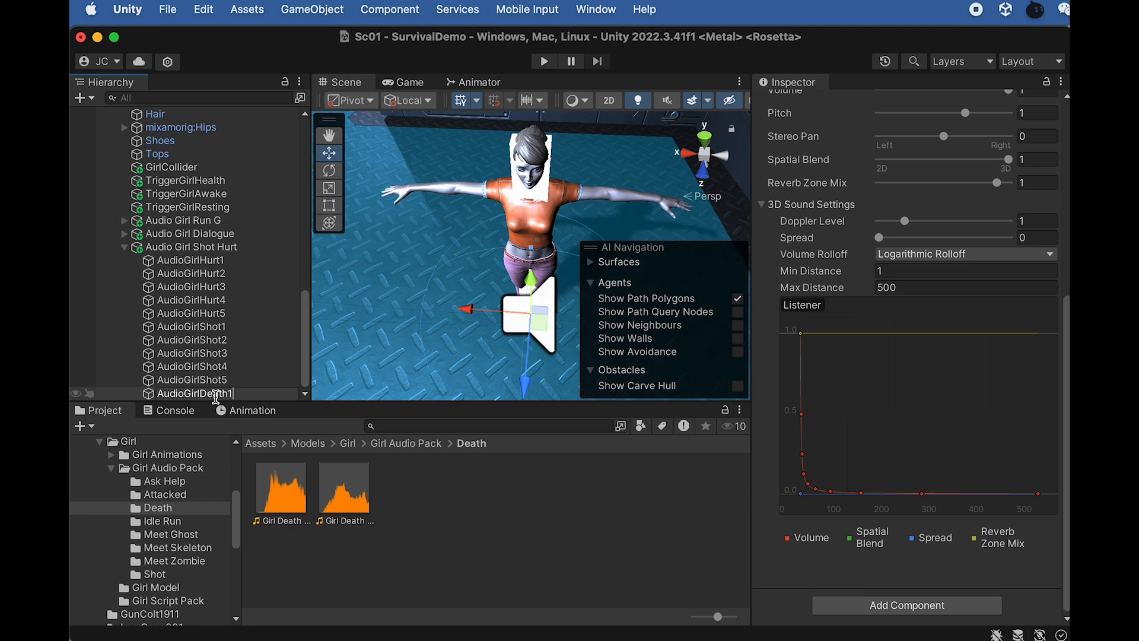
pyautogui.click(206, 248)
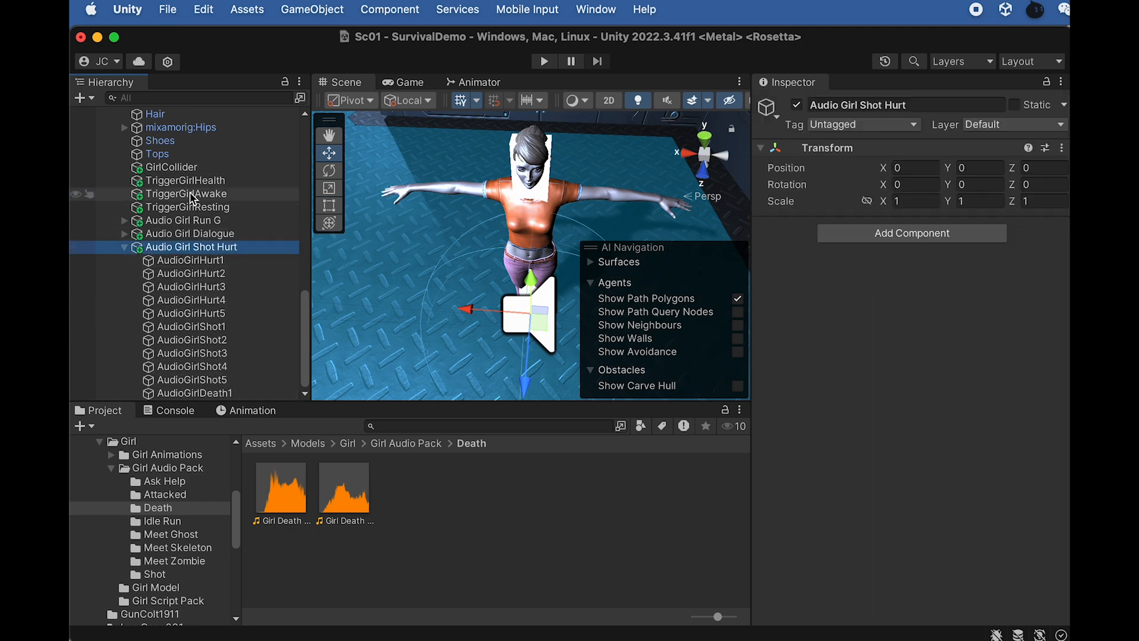
# Step: Assign Audio Girl Run G, Audio Girl Dialogue and Audio Girl Shot Hurt to TriggerGirlHealth's matching Girl Audio group references in Girl Health
pyautogui.click(186, 180)
pyautogui.scroll(-10, 846, 457)
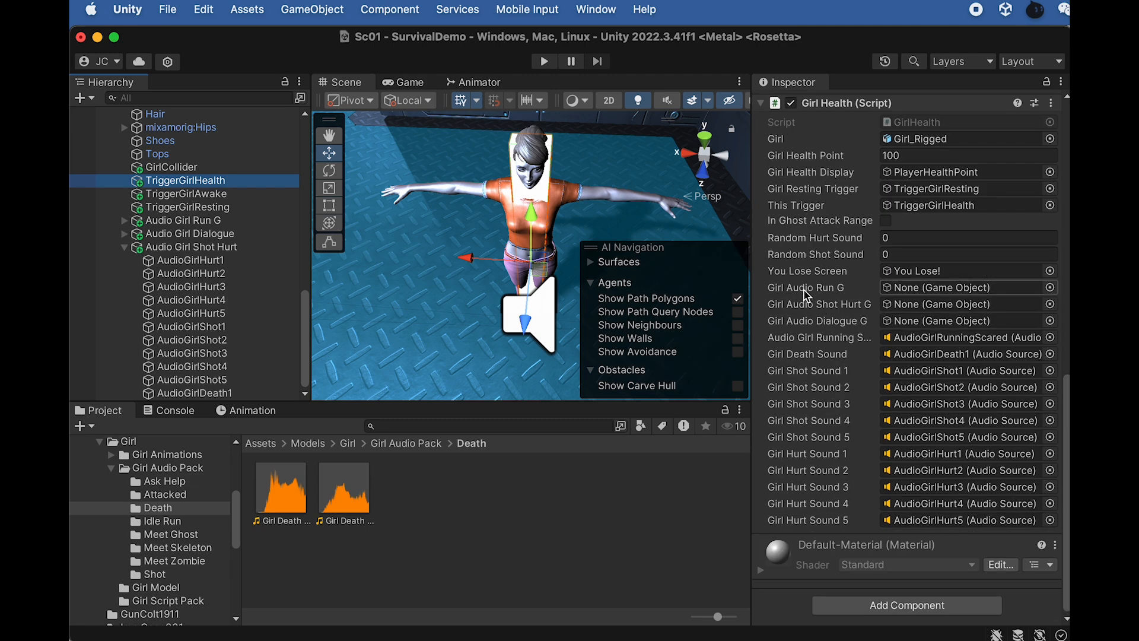
pyautogui.moveTo(178, 220); pyautogui.dragTo(893, 288)
pyautogui.click(125, 221)
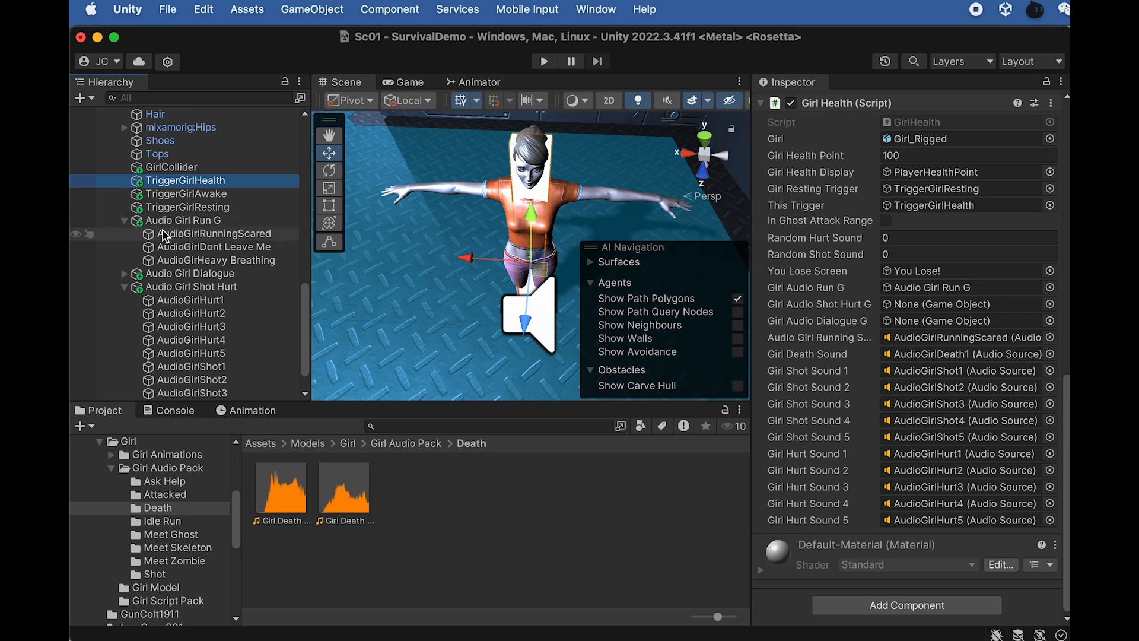
pyautogui.click(125, 221)
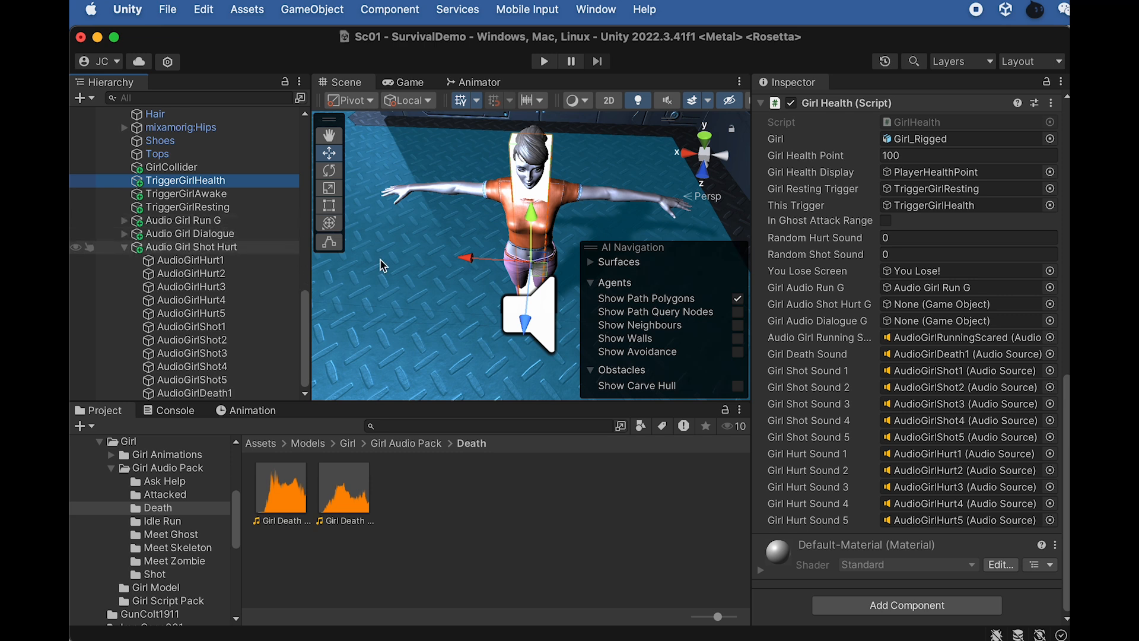
pyautogui.moveTo(169, 239); pyautogui.dragTo(887, 325)
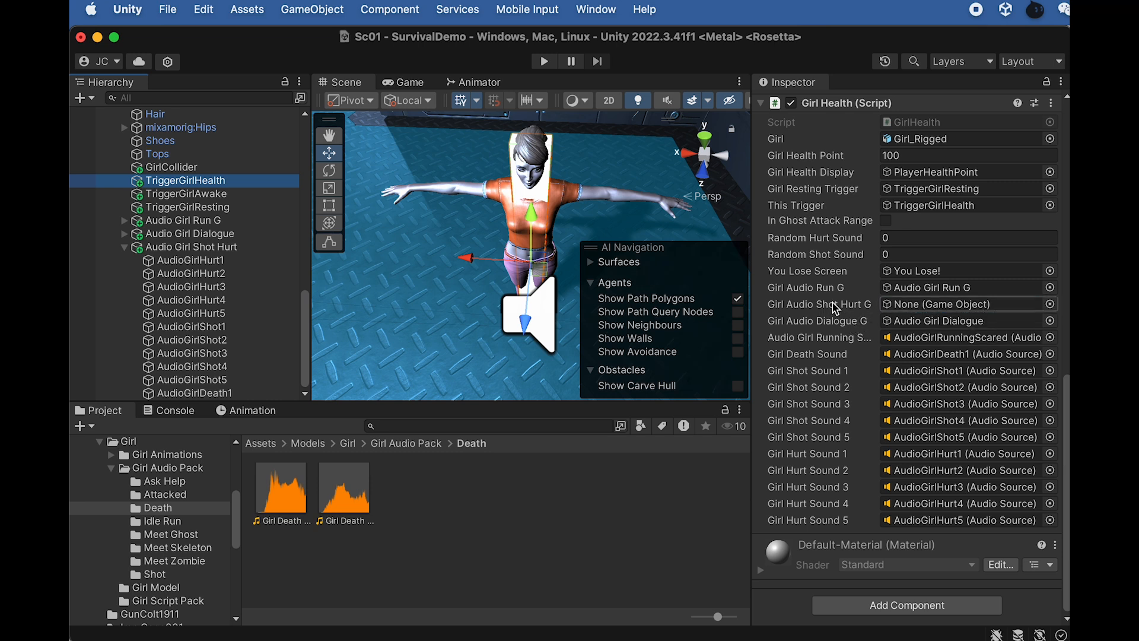
pyautogui.moveTo(210, 245); pyautogui.dragTo(933, 308)
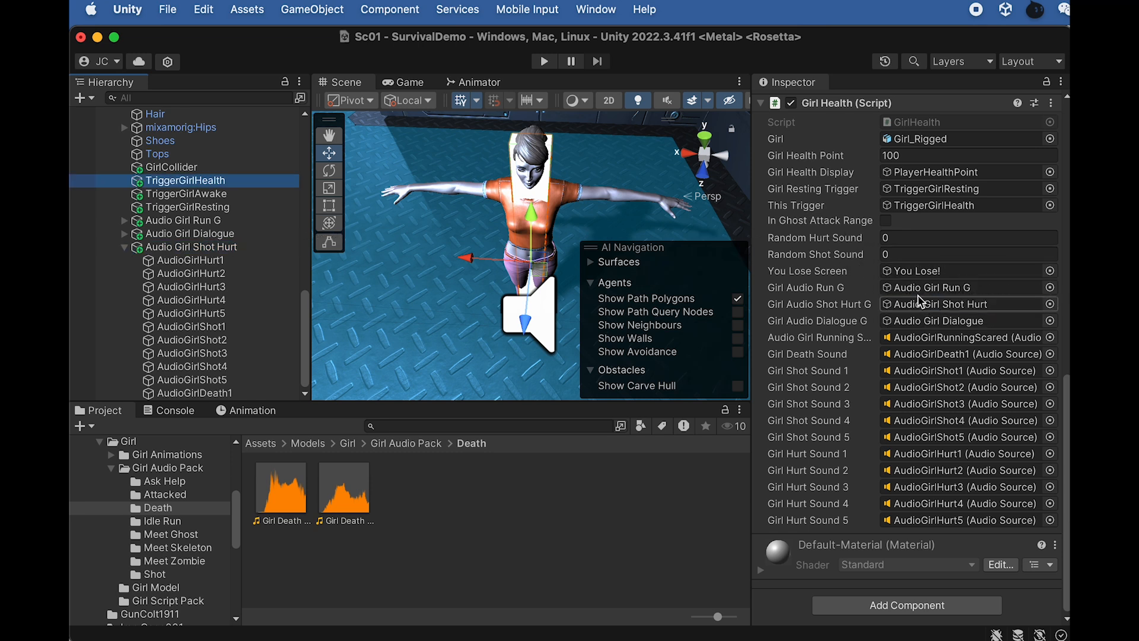
pyautogui.click(124, 248)
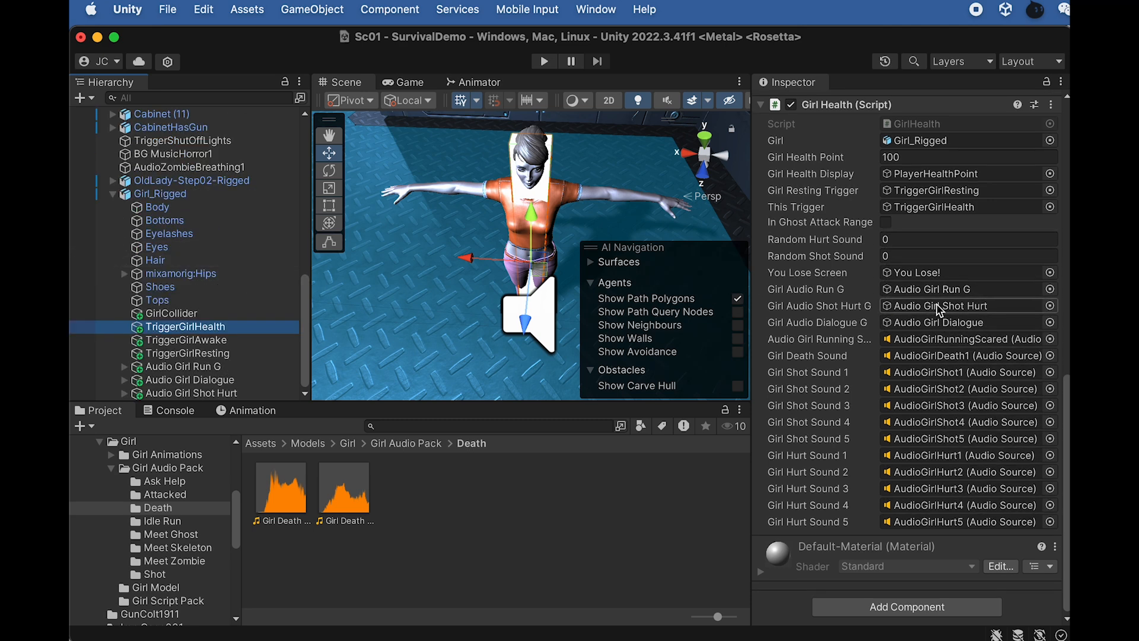
# Step: Widen the TriggerGirlHealth cube around the girl to an X scale of about 0.31 and a Z scale of about 0.32
pyautogui.scroll(1, 915, 179)
pyautogui.click(241, 326)
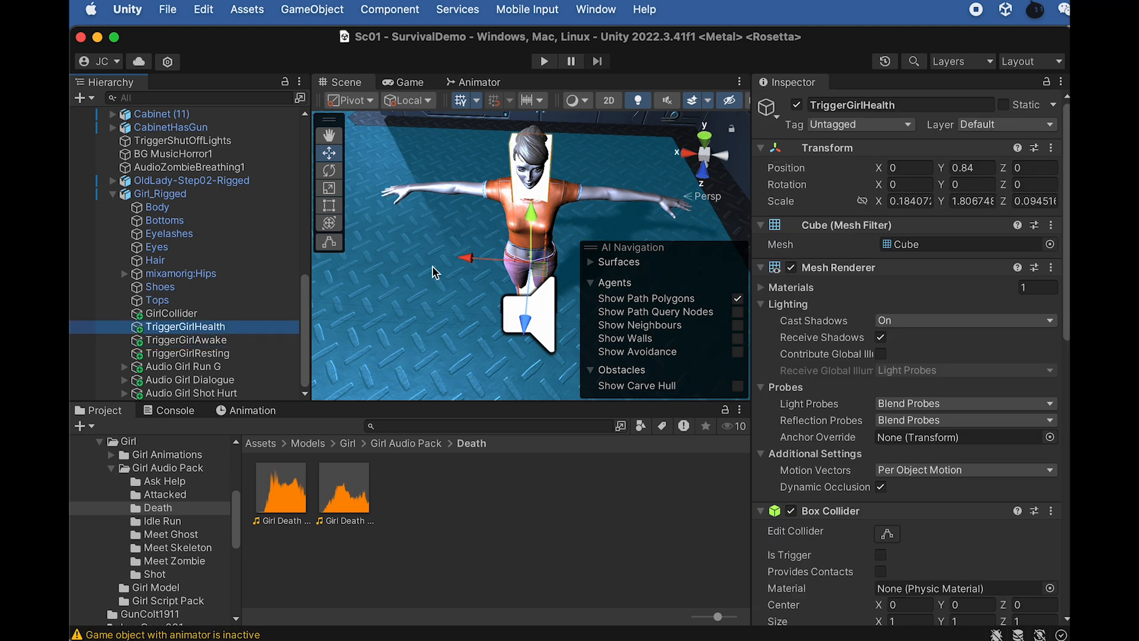
pyautogui.press('r')
pyautogui.keyDown('alt'); pyautogui.moveTo(527, 252); pyautogui.dragTo(546, 233); pyautogui.keyUp('alt')
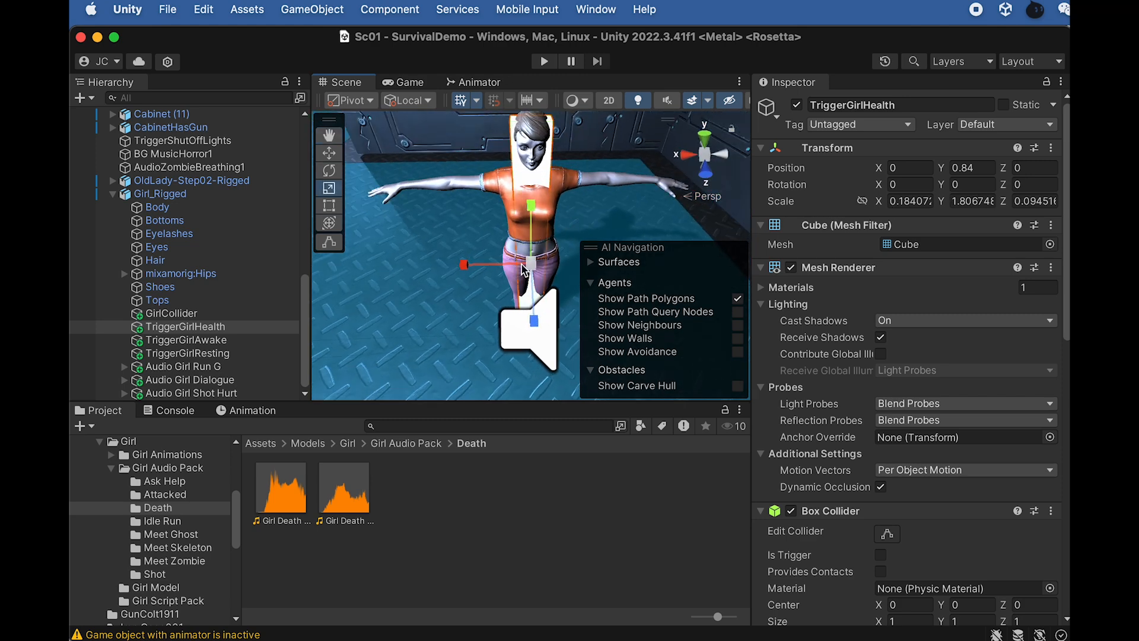
pyautogui.moveTo(465, 265); pyautogui.dragTo(621, 285)
pyautogui.moveTo(564, 323); pyautogui.dragTo(663, 376)
pyautogui.moveTo(175, 273); pyautogui.dragTo(255, 339)
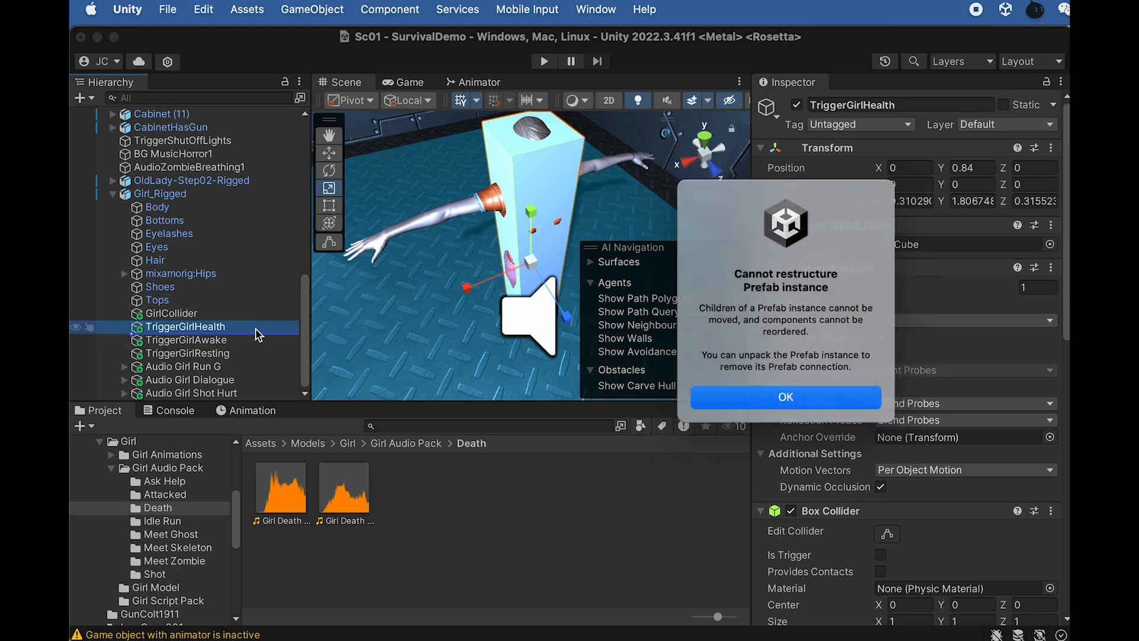
pyautogui.click(827, 396)
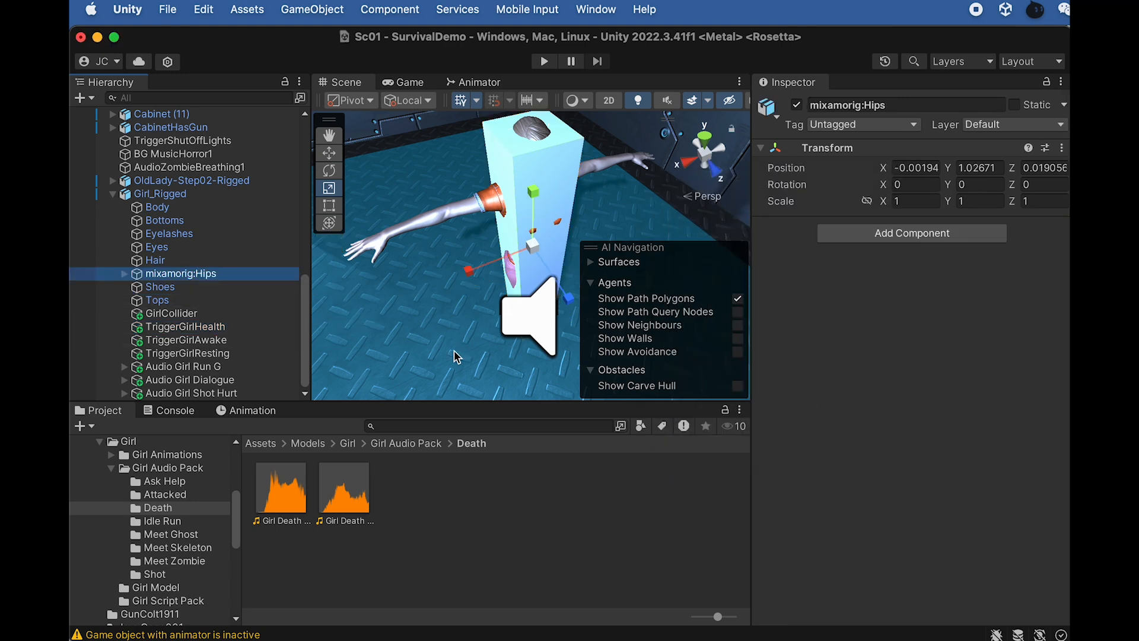
# Step: Set TriggerGirlHealth's Z scale to the same value as its X scale, about 0.31
pyautogui.click(226, 330)
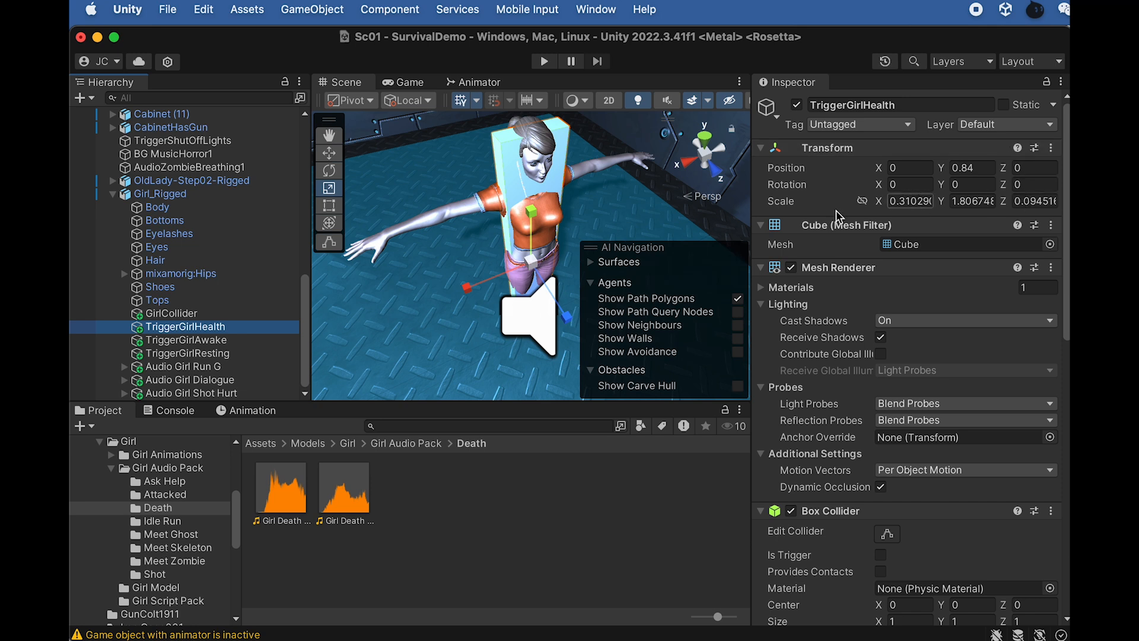
pyautogui.click(928, 203)
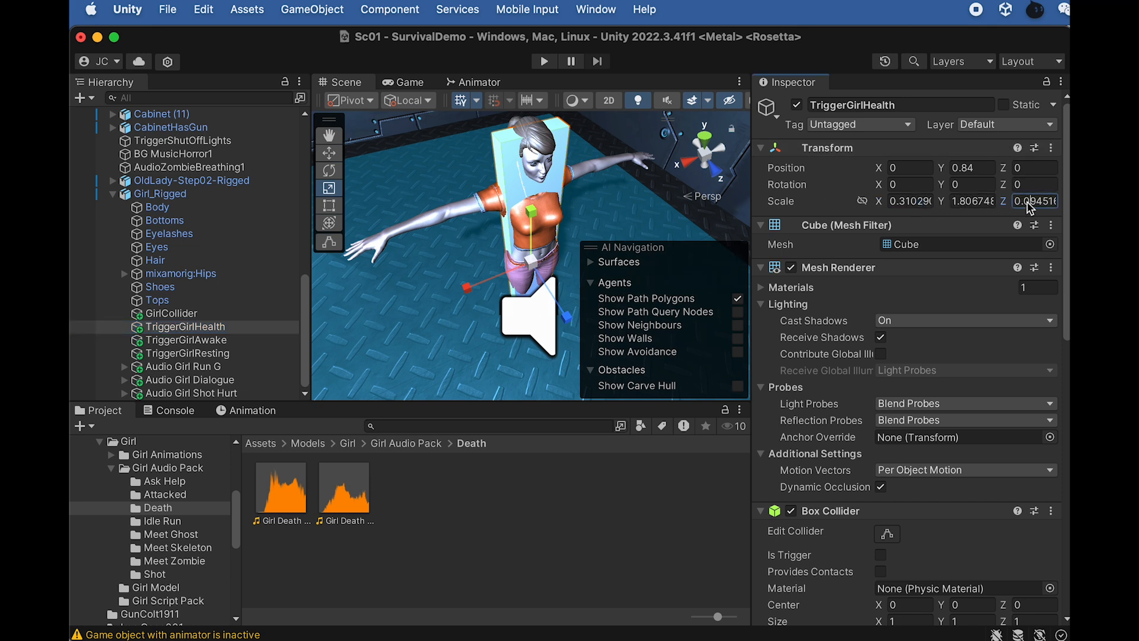
pyautogui.click(219, 338)
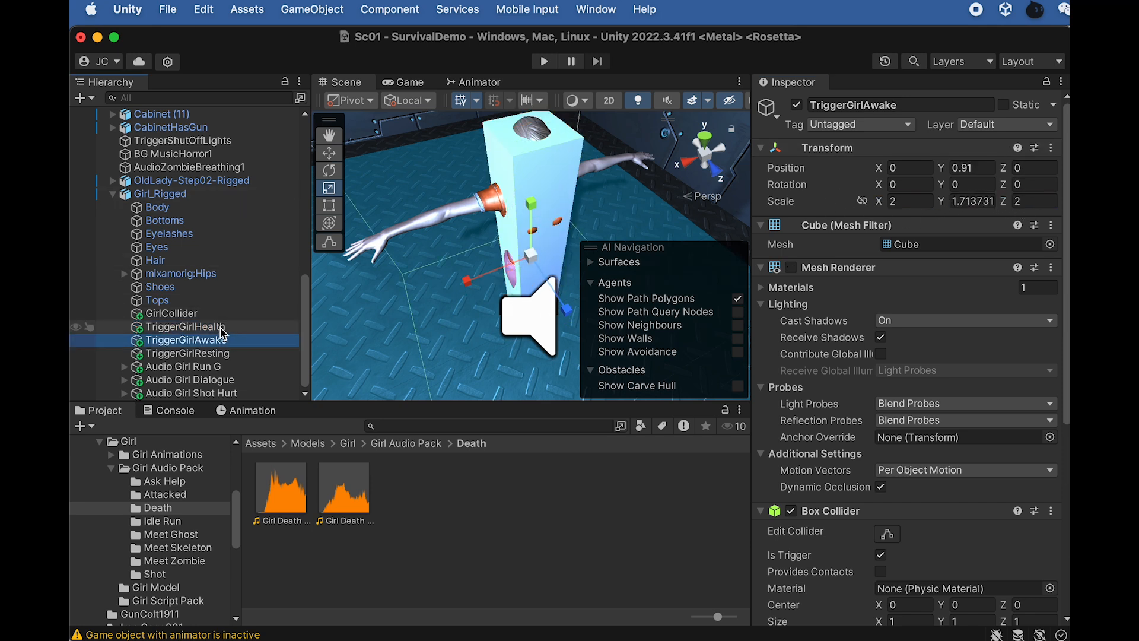
pyautogui.click(220, 327)
# Step: Enable Is Trigger on TriggerGirlHealth's Box Collider and turn off its Mesh Renderer
pyautogui.keyDown('alt'); pyautogui.moveTo(531, 313); pyautogui.dragTo(549, 198); pyautogui.keyUp('alt')
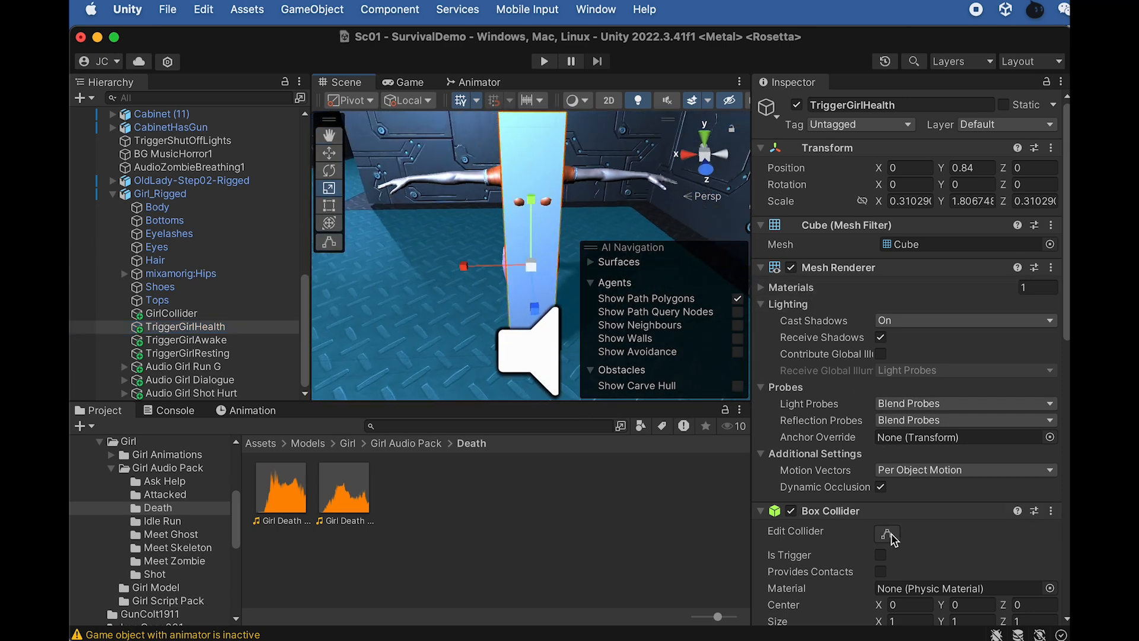
pyautogui.click(208, 327)
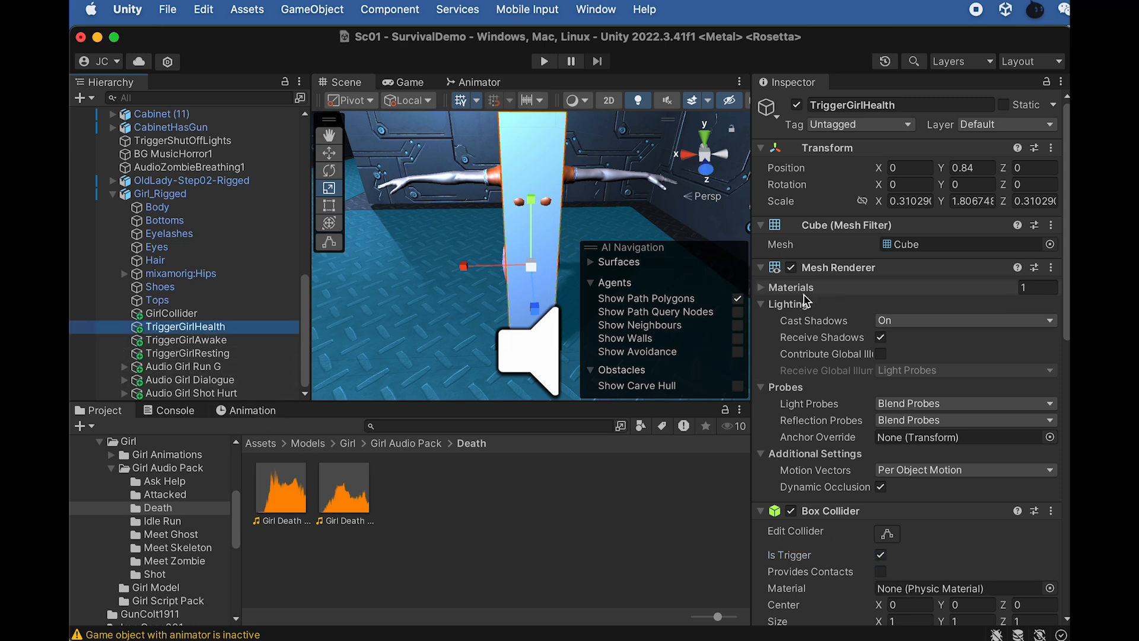
pyautogui.click(791, 268)
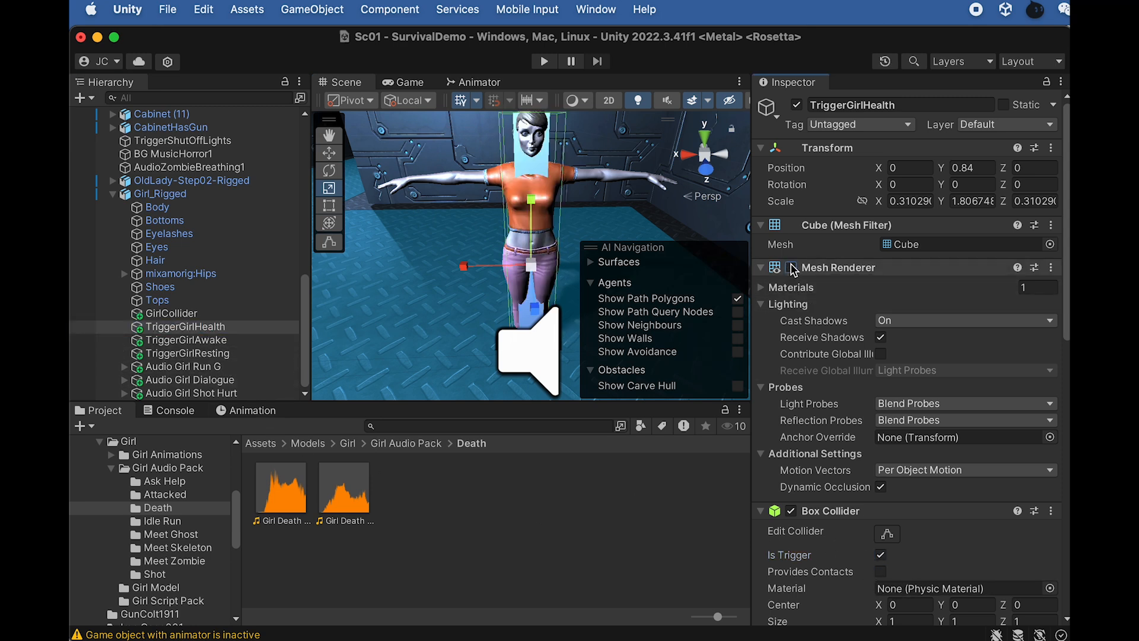
# Step: Turn off GirlCollider's Mesh Renderer and shorten the collider to a Y scale of about 1.74
pyautogui.click(195, 313)
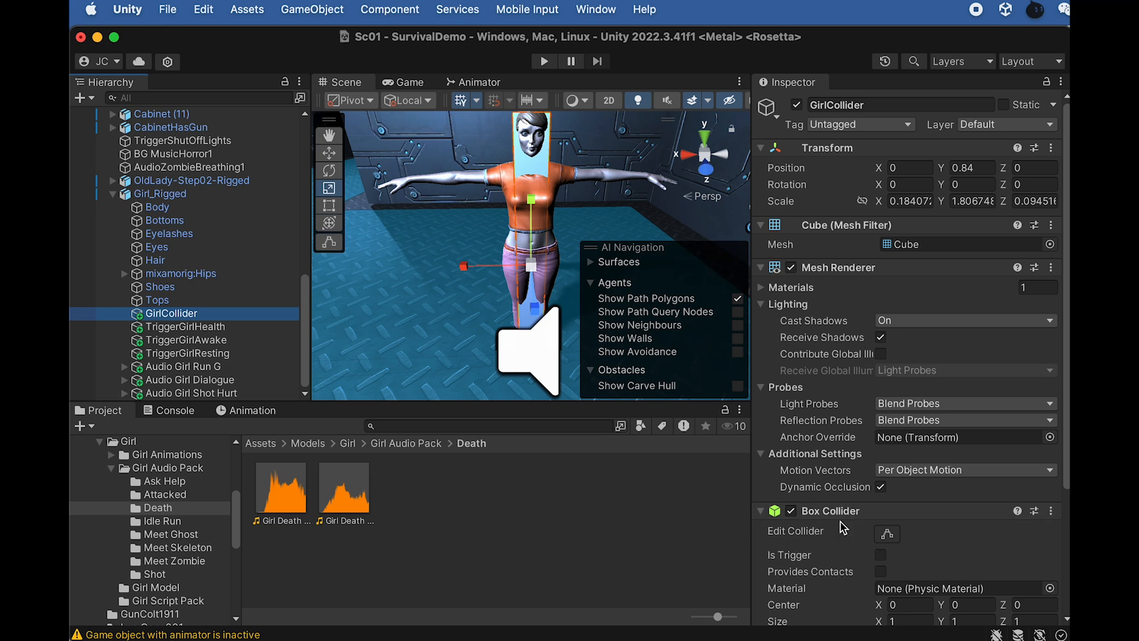
pyautogui.click(790, 267)
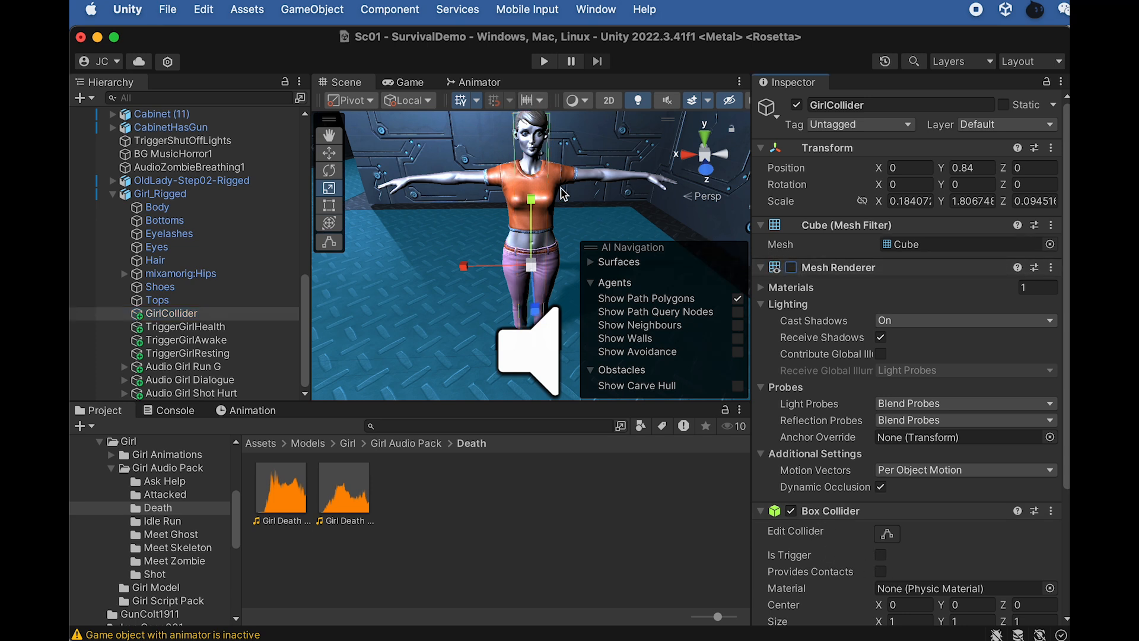
pyautogui.moveTo(533, 201); pyautogui.dragTo(536, 207)
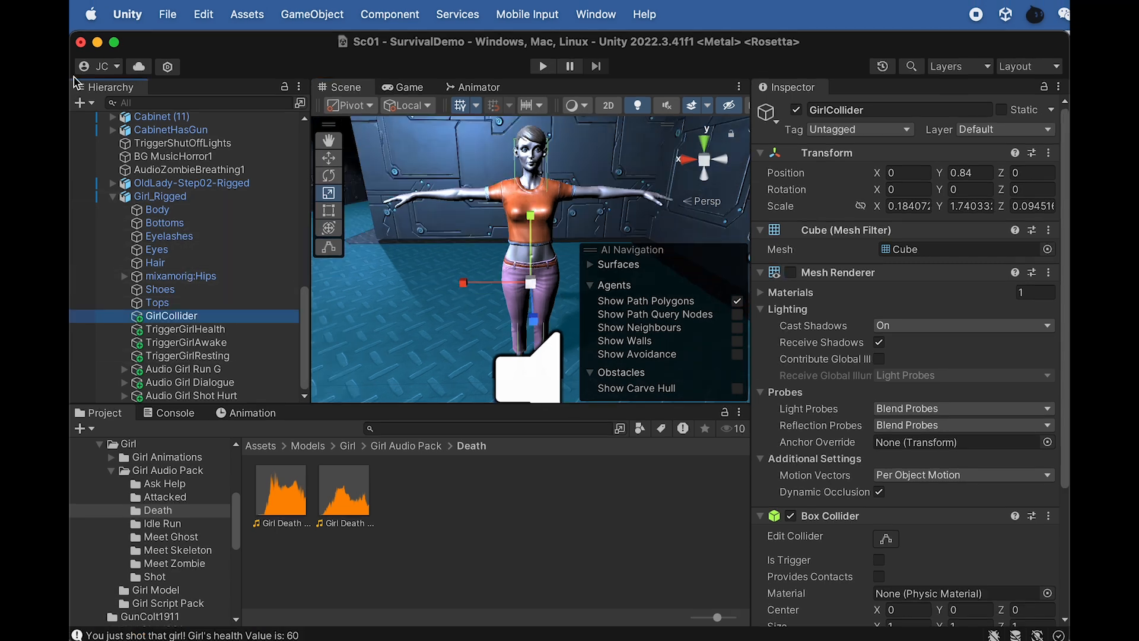
# Step: Set TriggerGirlHealth's X scale to 0.4
pyautogui.click(228, 336)
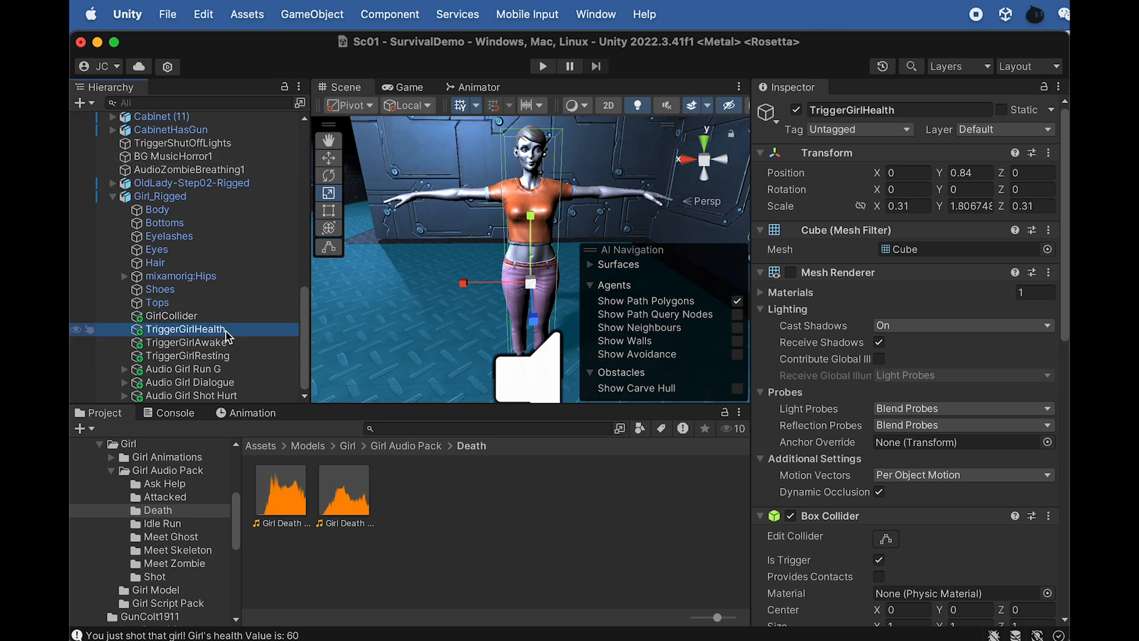
pyautogui.click(914, 204)
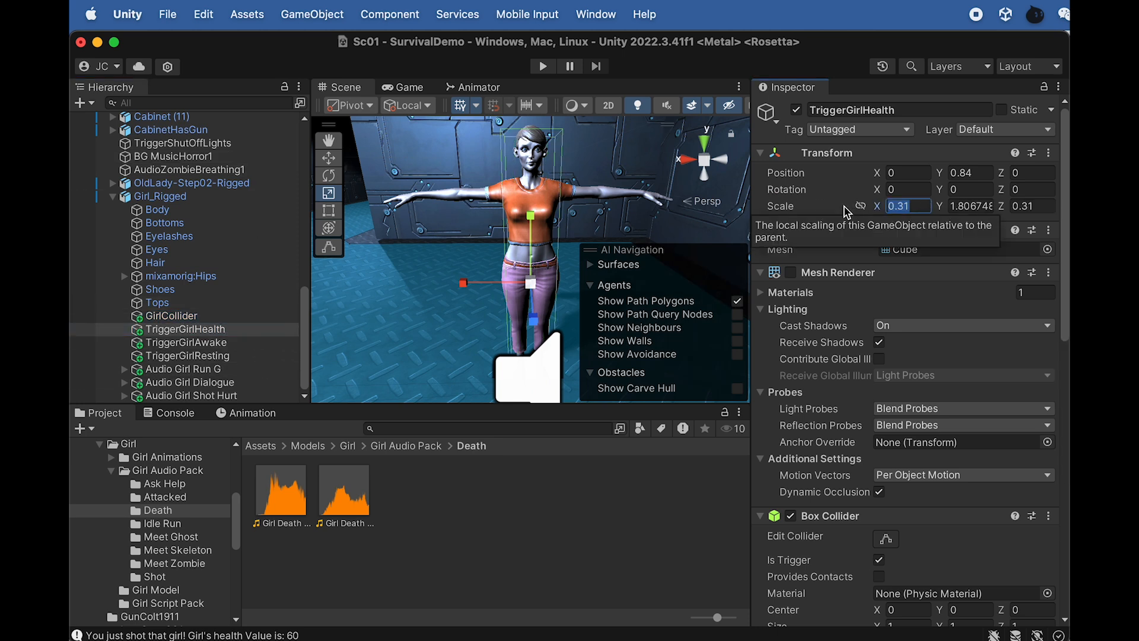
pyautogui.write('0.4')
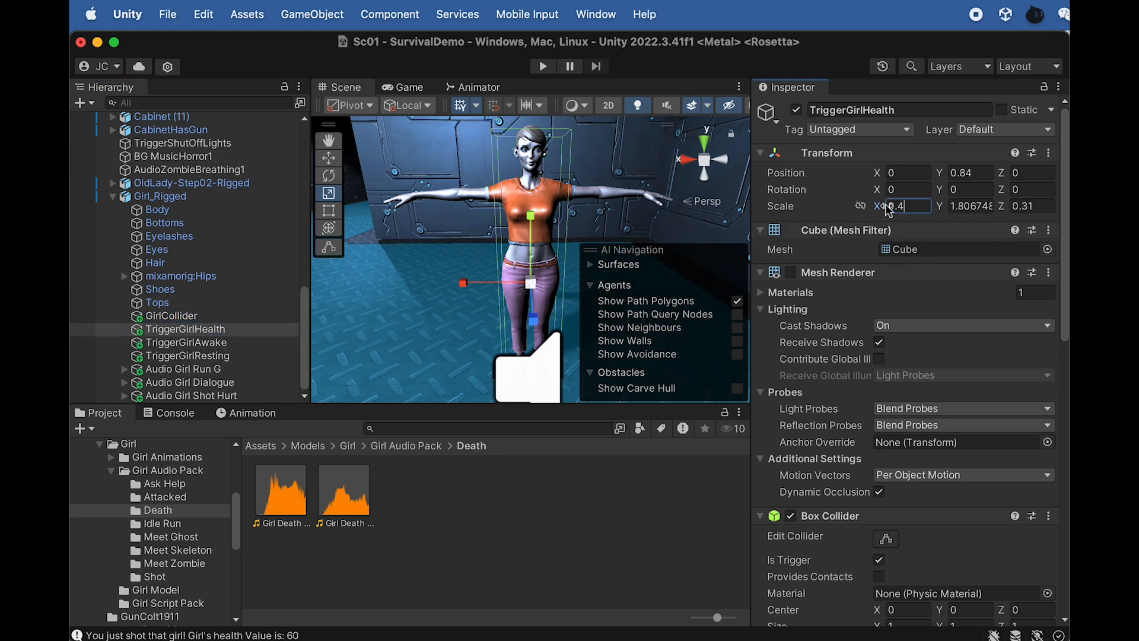
# Step: Set TriggerGirlHealth's Z scale to 0.4 and view the resized trigger around the girl
pyautogui.write('0.4')
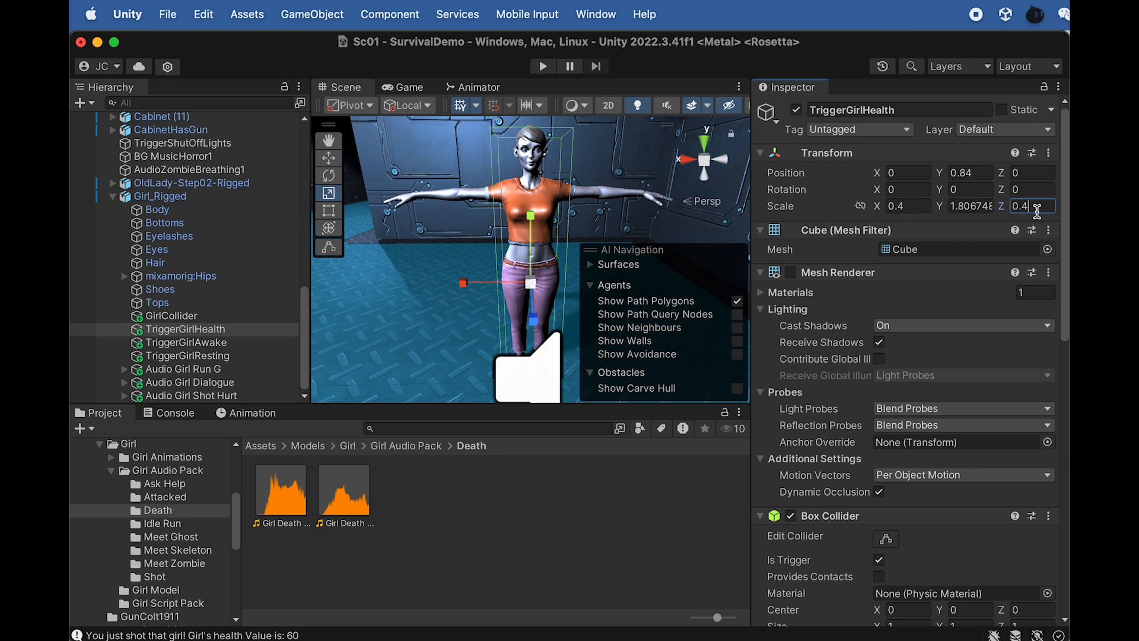
pyautogui.moveTo(529, 222)
pyautogui.keyDown('alt'); pyautogui.mouseDown()
pyautogui.moveTo(544, 232)
pyautogui.moveTo(527, 211)
pyautogui.mouseUp(); pyautogui.keyUp('alt')
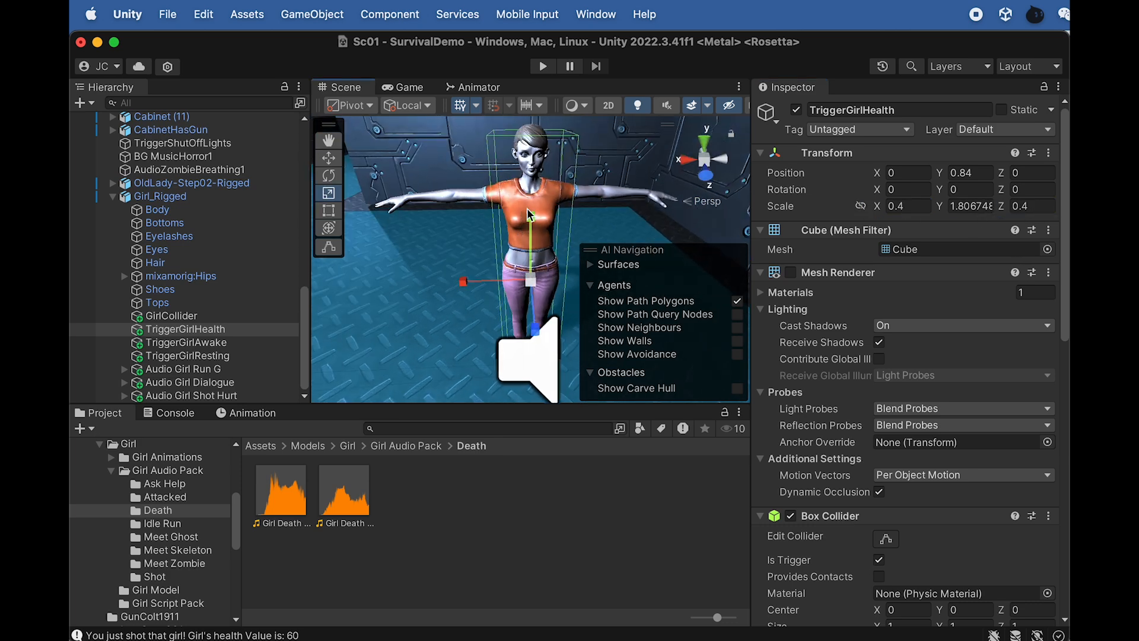
pyautogui.click(229, 334)
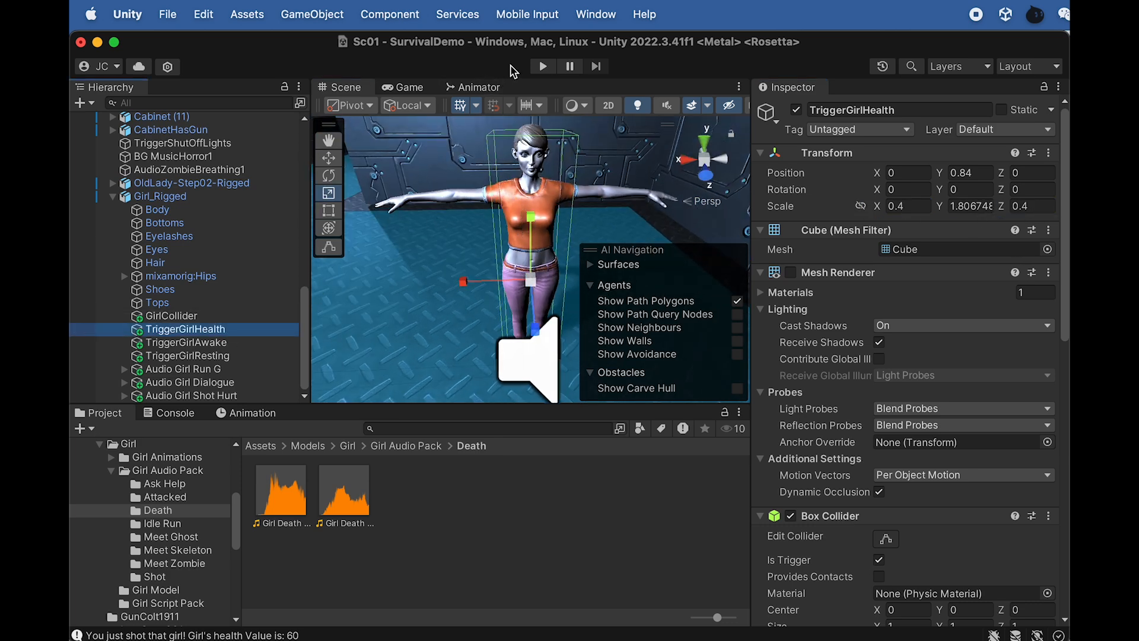
# Step: Playtest the scene by shooting at the girl while backing away from her, and stop play mode
pyautogui.click(543, 67)
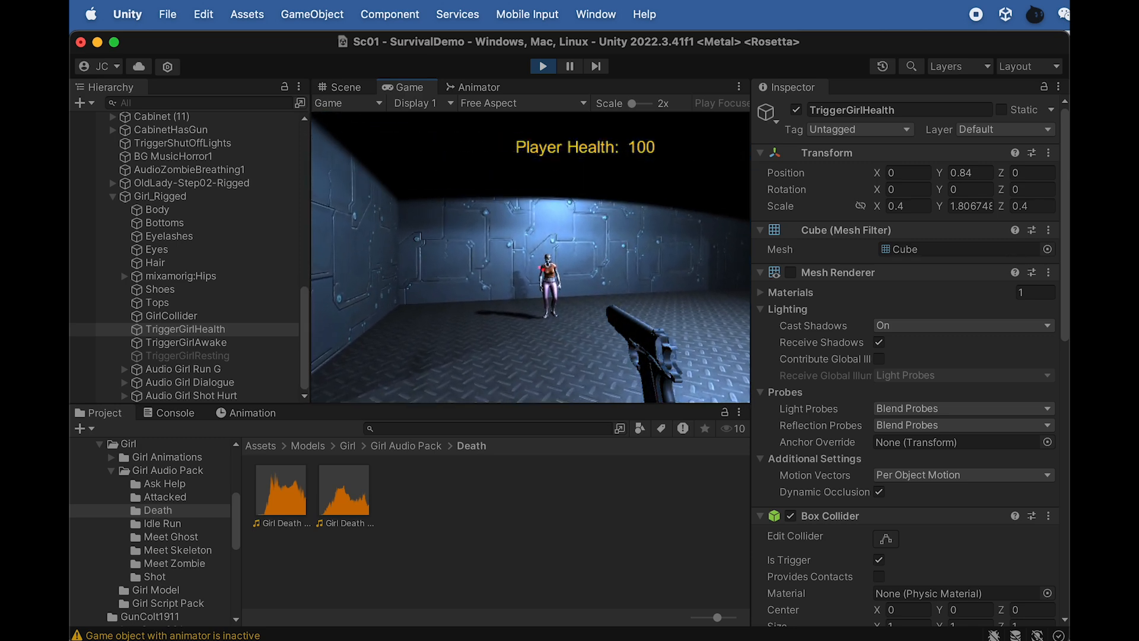
pyautogui.click(537, 266)
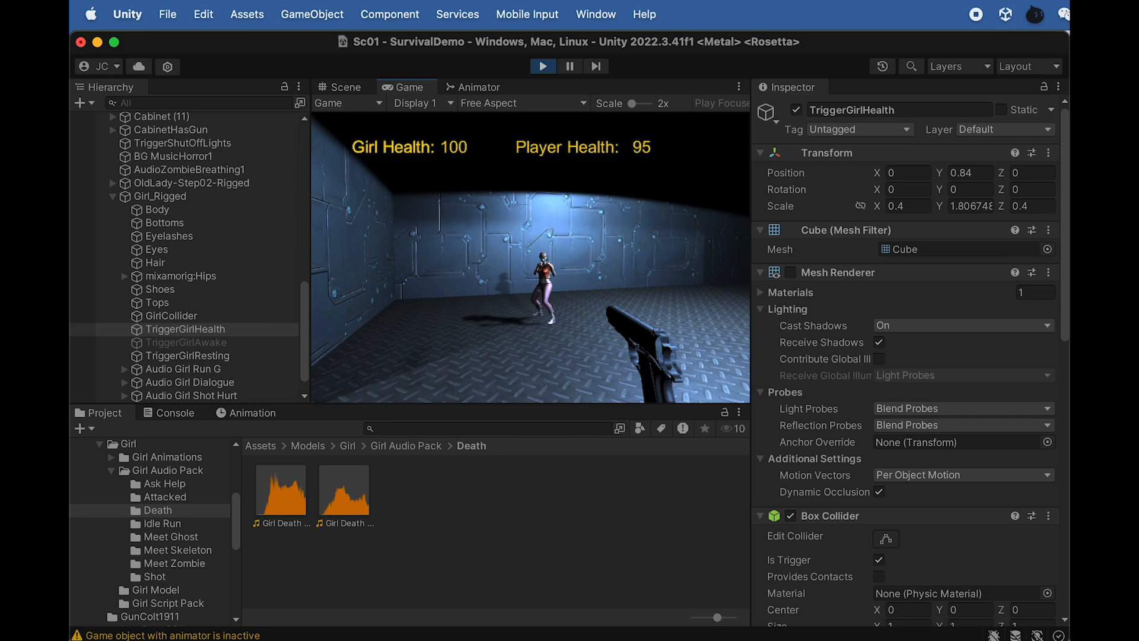
pyautogui.press('s')
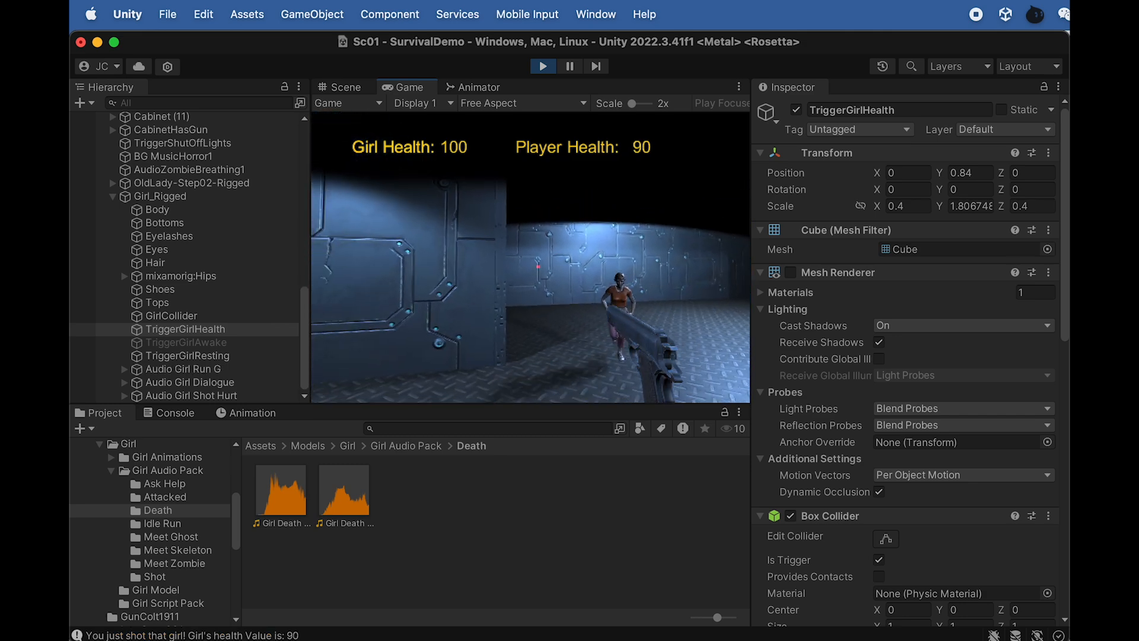
pyautogui.click(541, 267)
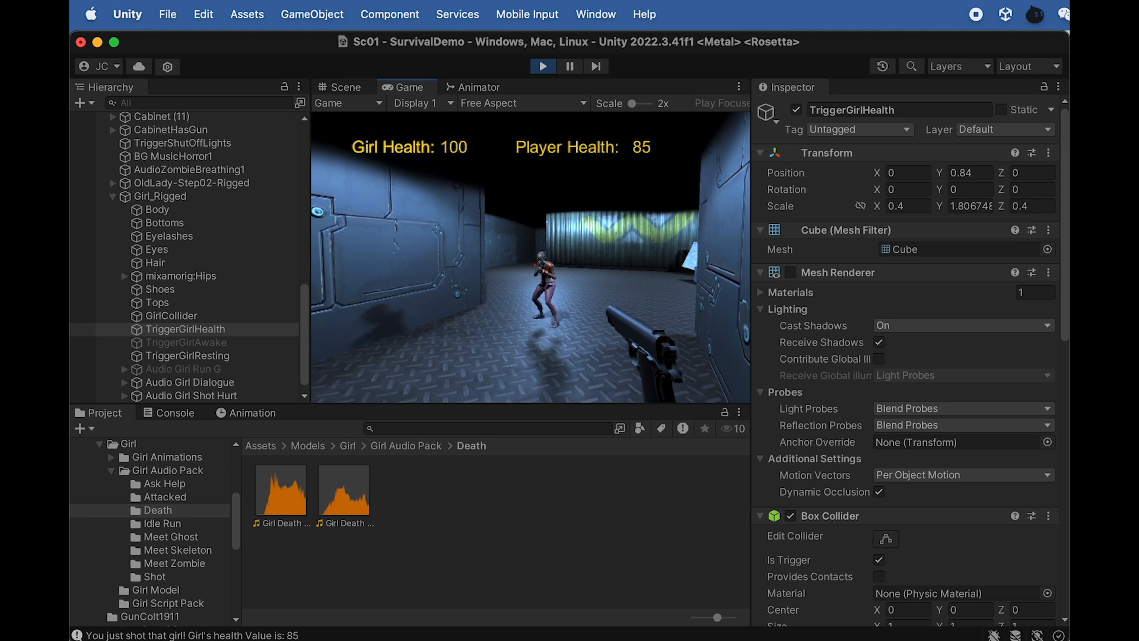
pyautogui.press('s')
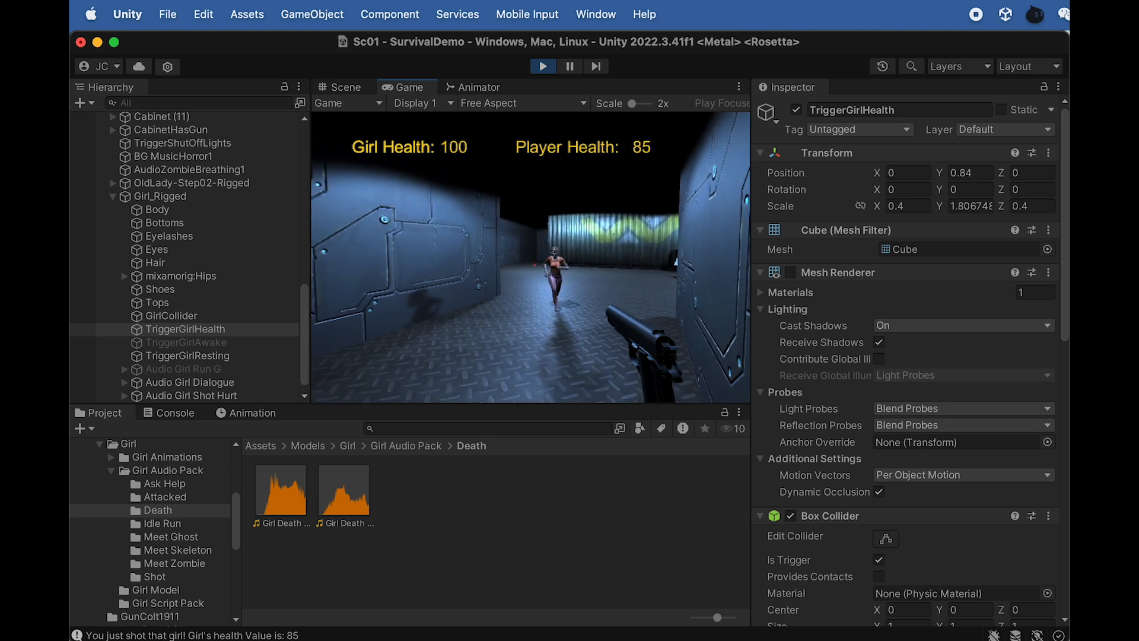
pyautogui.click(535, 264)
pyautogui.click(531, 257)
pyautogui.press('s')
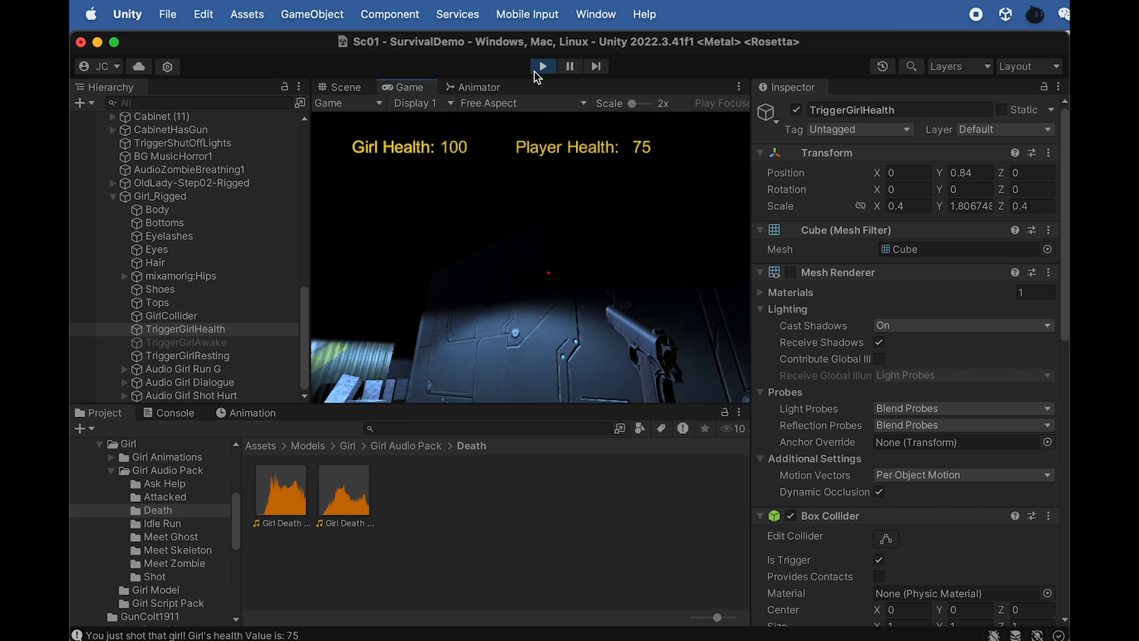
pyautogui.click(541, 67)
# Step: Search the scene objects for "health" and assign GirlHealthPoint as the Girl Health Display in TriggerGirlHealth's Girl Health script
pyautogui.click(213, 330)
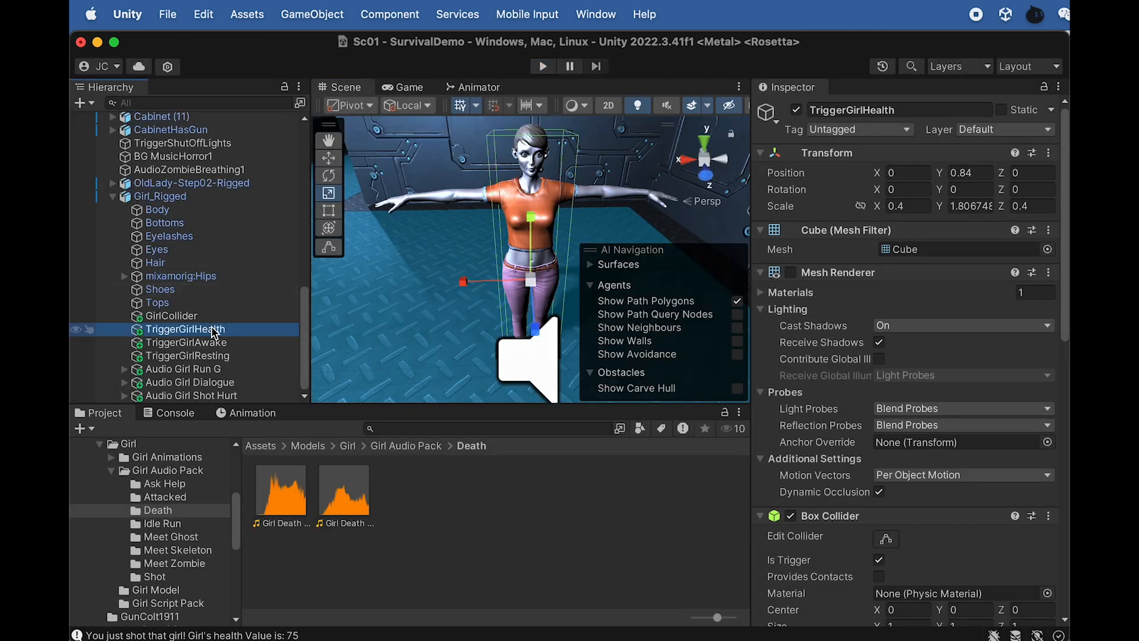
pyautogui.scroll(-10, 902, 444)
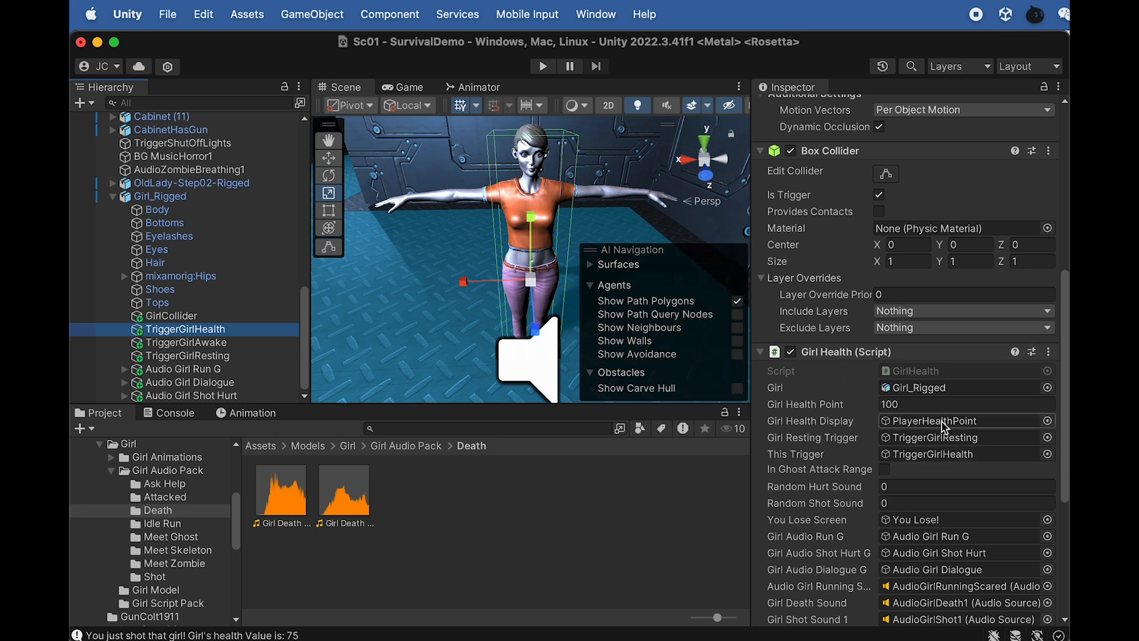
pyautogui.scroll(5, 214, 252)
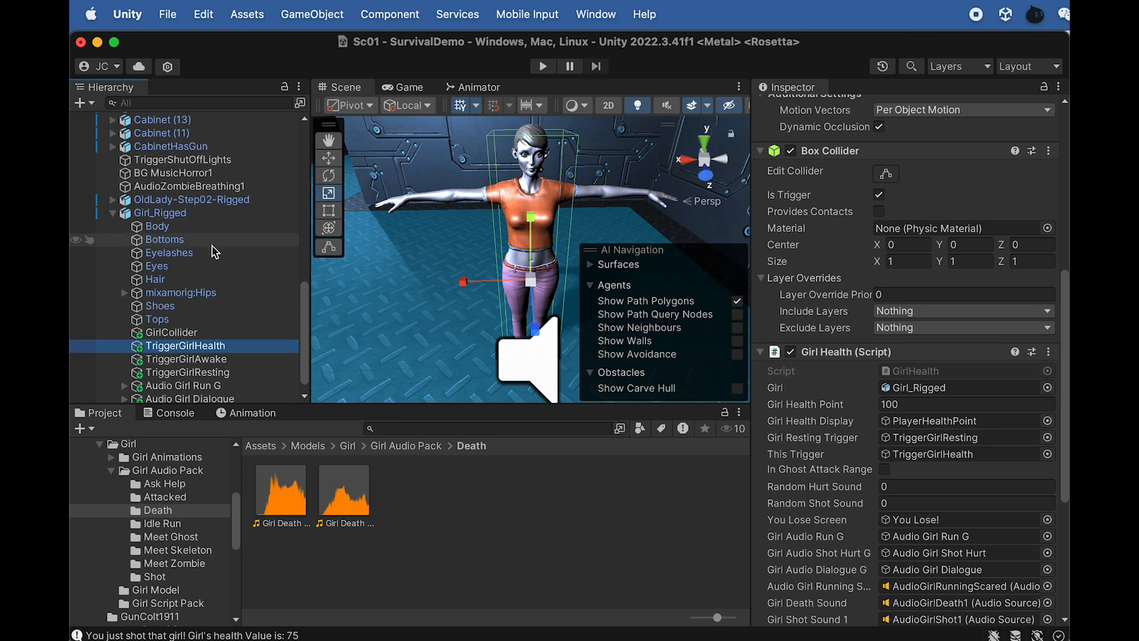
pyautogui.scroll(10, 212, 252)
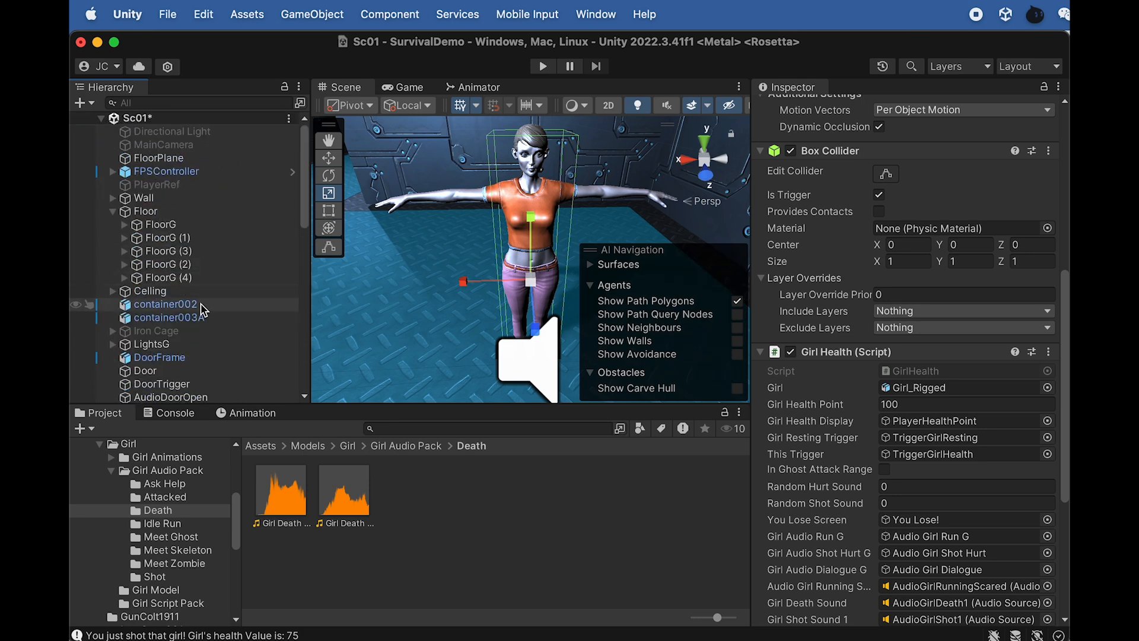
pyautogui.scroll(-10, 205, 297)
pyautogui.scroll(-5, 202, 315)
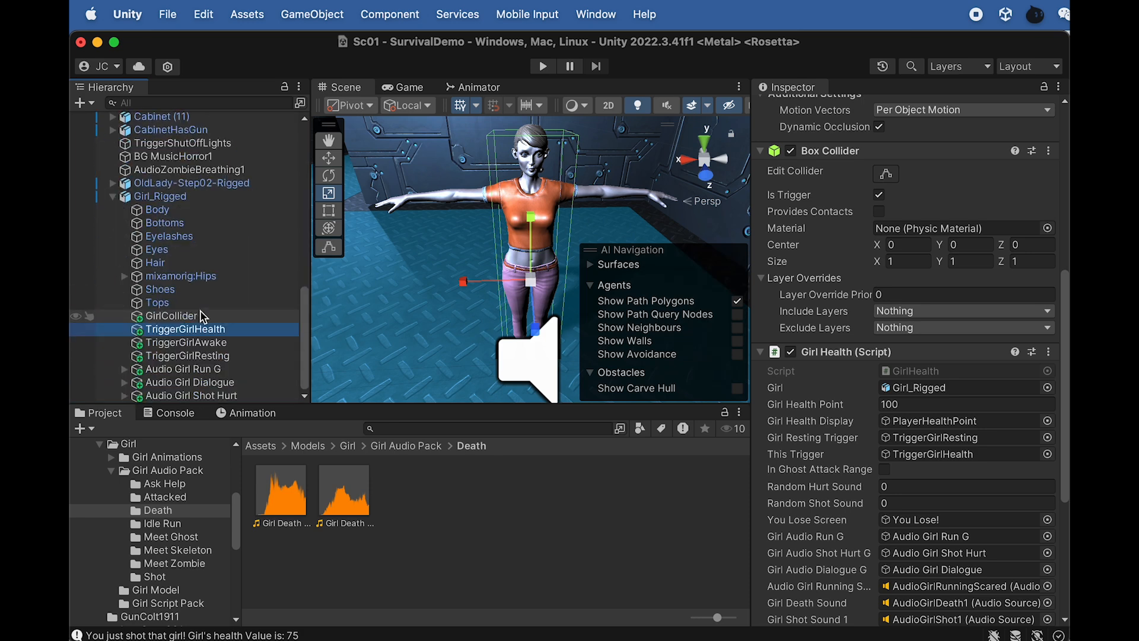
pyautogui.scroll(15, 178, 267)
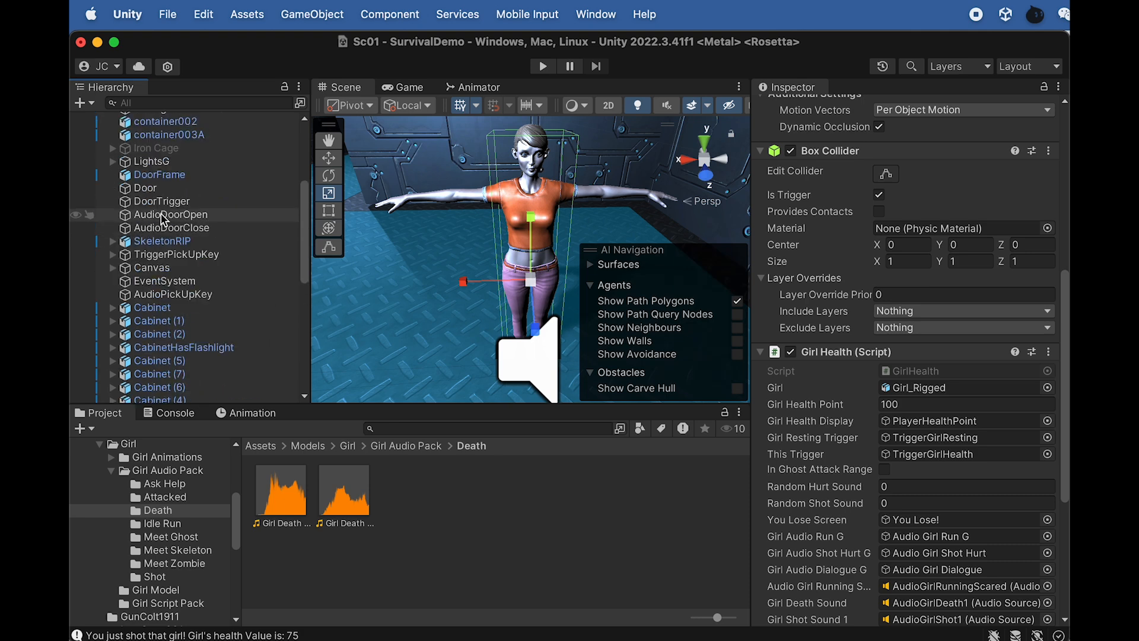
pyautogui.scroll(8, 152, 202)
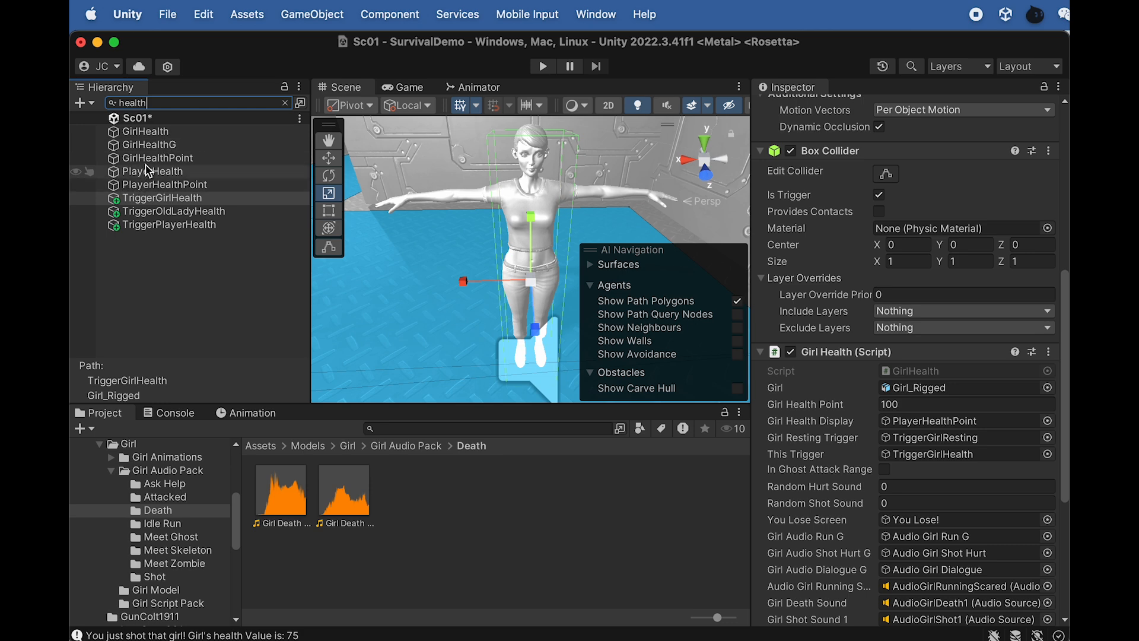
pyautogui.moveTo(159, 158)
pyautogui.mouseDown()
pyautogui.moveTo(868, 432)
pyautogui.moveTo(936, 425)
pyautogui.mouseUp()
pyautogui.click(285, 102)
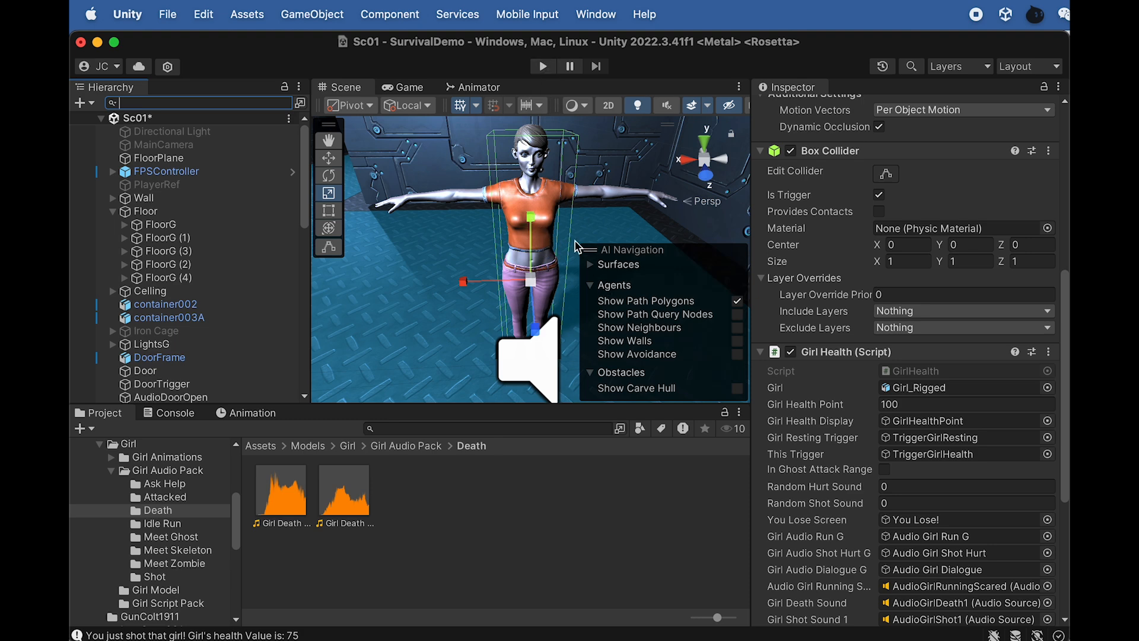
# Step: Playtest the scene again by shooting the girl to check her health display, and pause the game
pyautogui.click(542, 67)
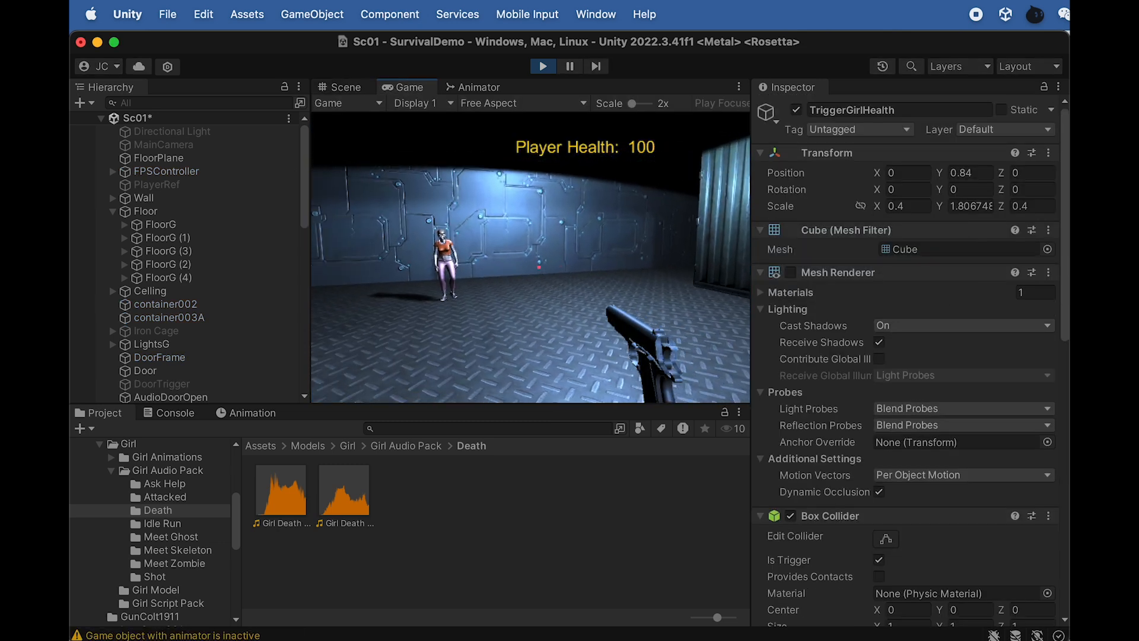
pyautogui.click(539, 268)
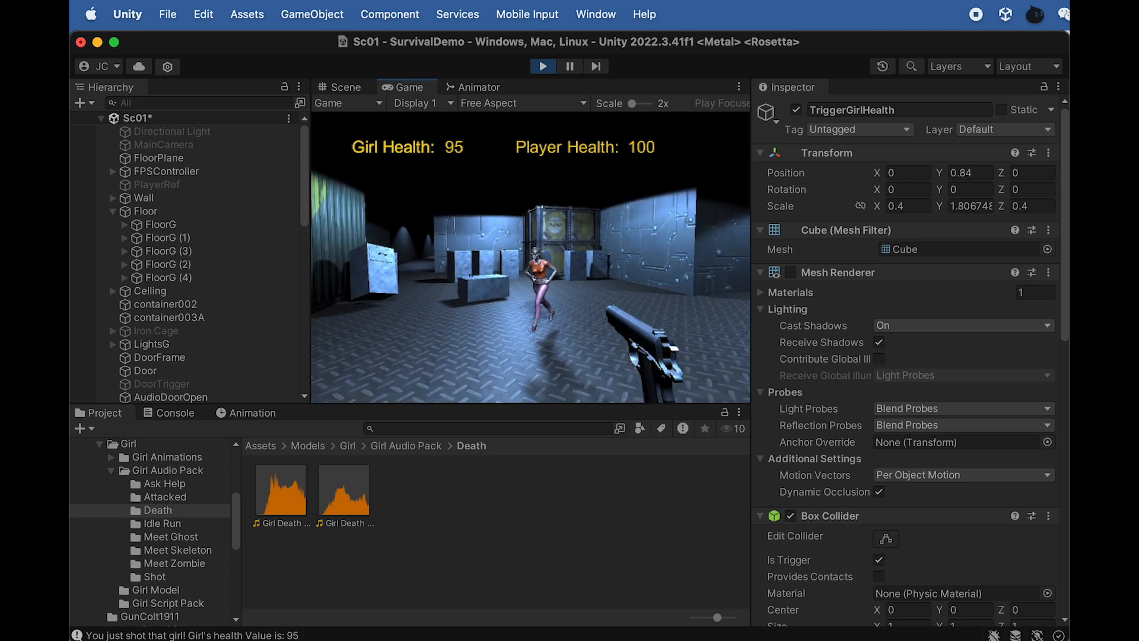
pyautogui.click(531, 257)
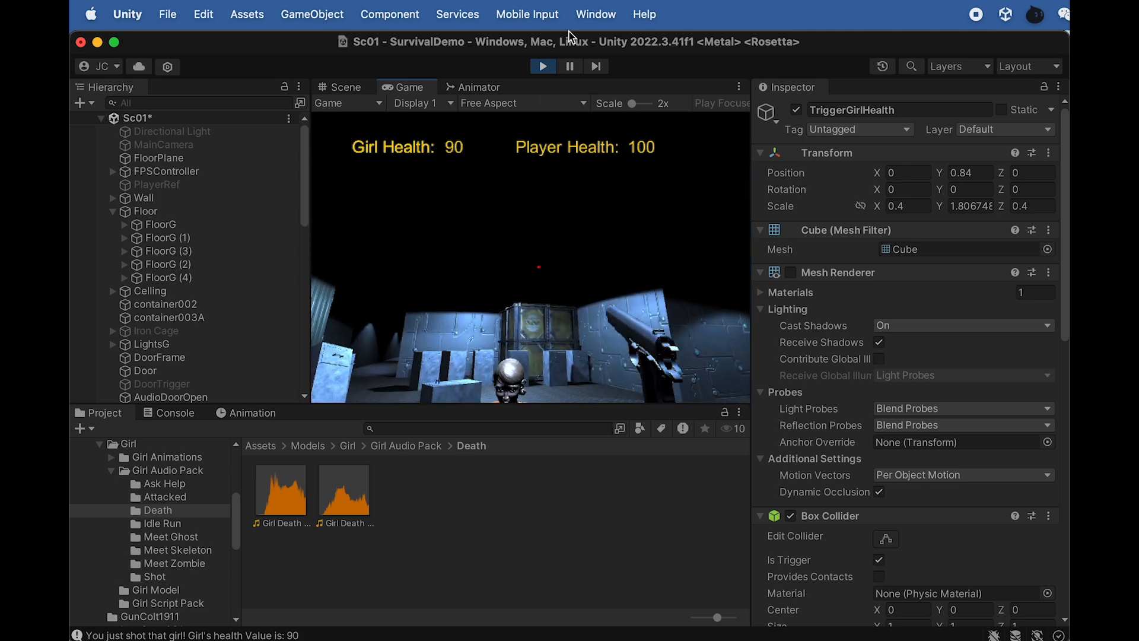
pyautogui.press('Escape')
pyautogui.click(570, 67)
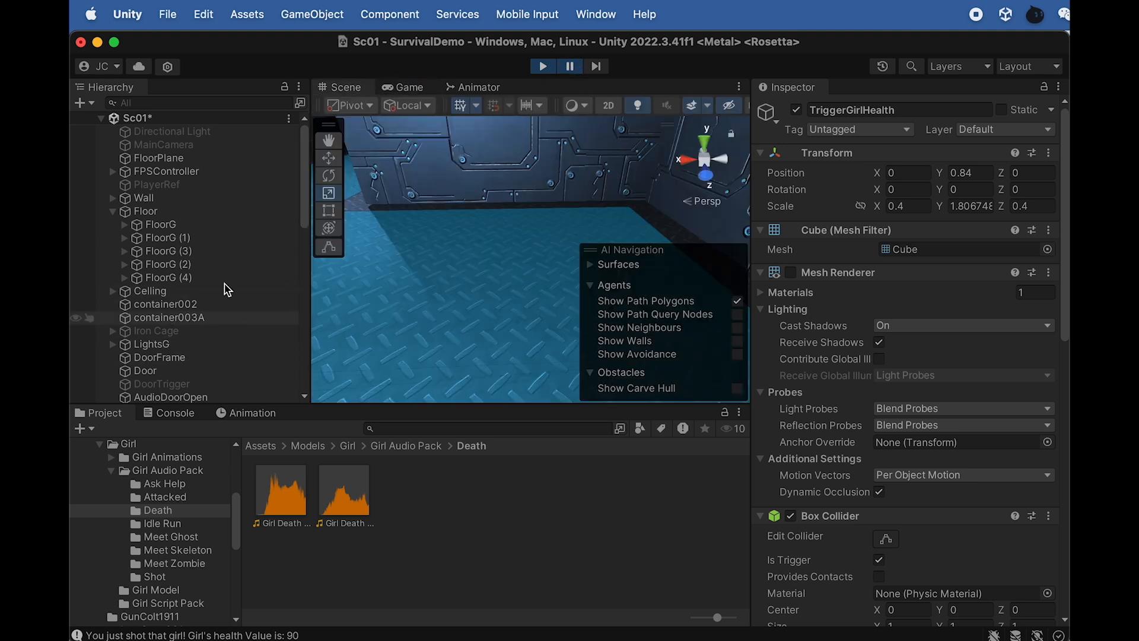
# Step: Frame Girl_Rigged in the paused scene and select its Body mesh to examine her running pose
pyautogui.scroll(-5, 202, 278)
pyautogui.scroll(-8, 200, 279)
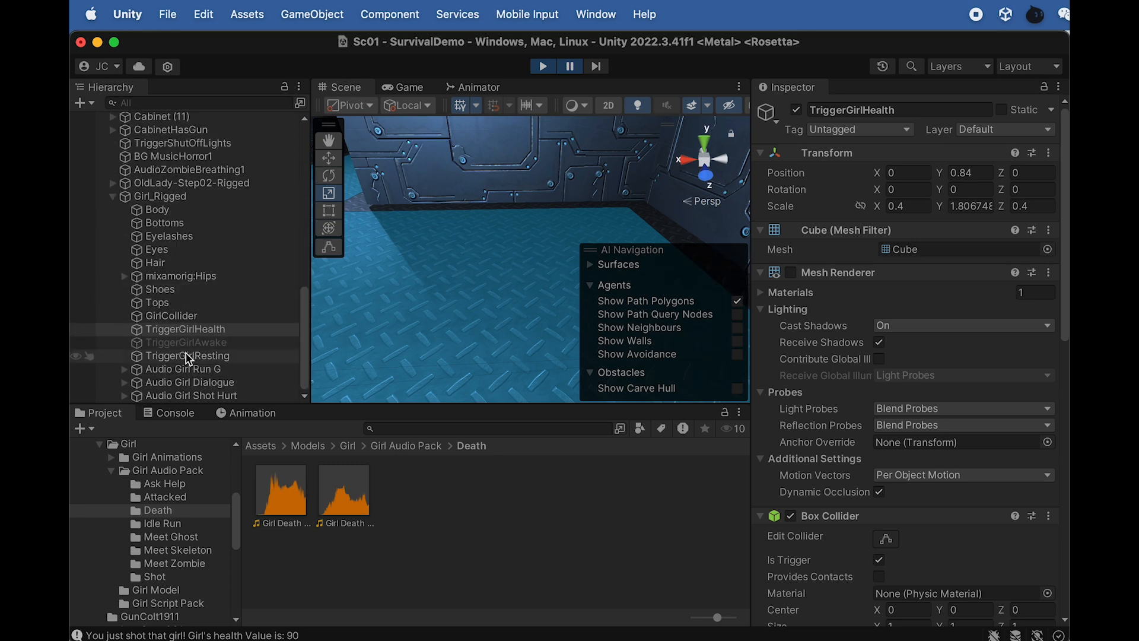
pyautogui.click(213, 197)
pyautogui.doubleClick(208, 197)
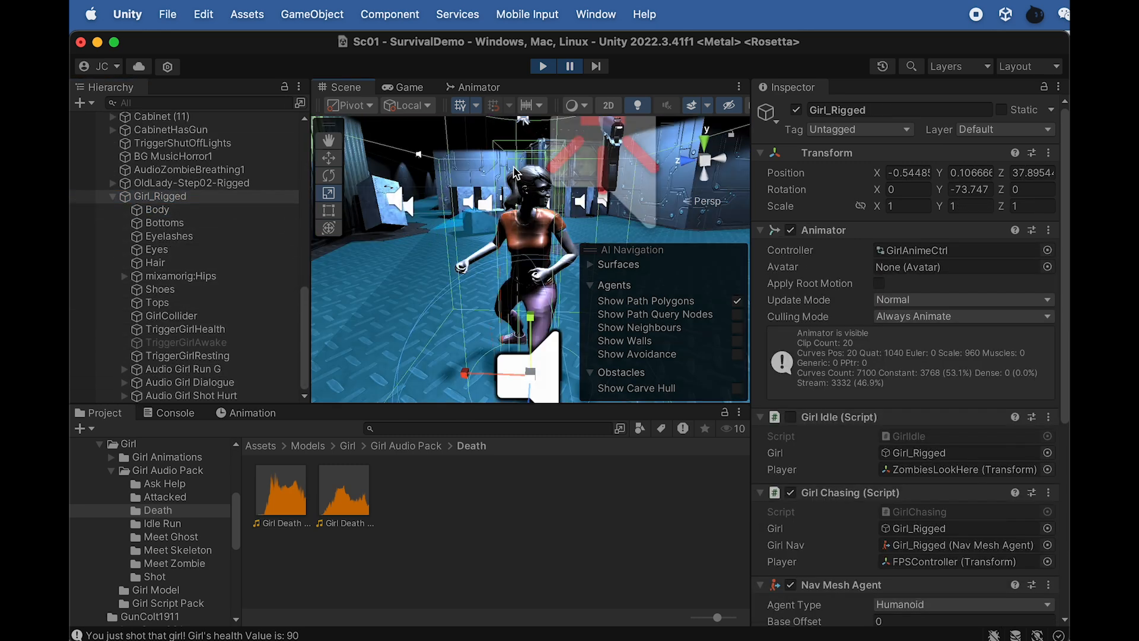
pyautogui.click(183, 212)
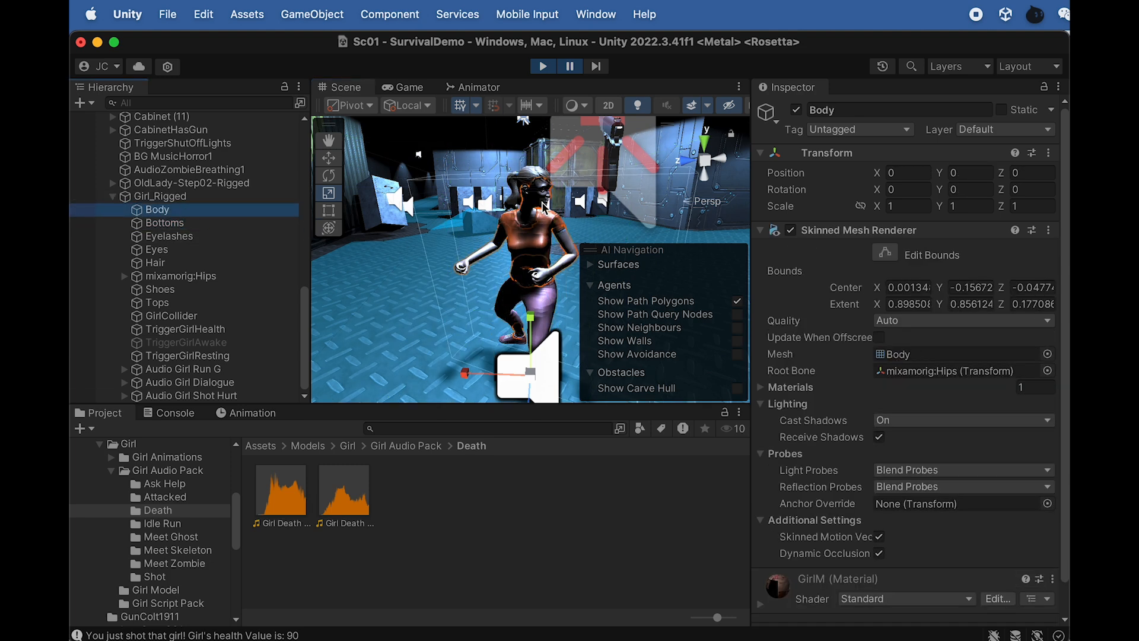
# Step: Deactivate the TriggerGirlHealth object under Girl_Rigged in the paused game
pyautogui.click(228, 331)
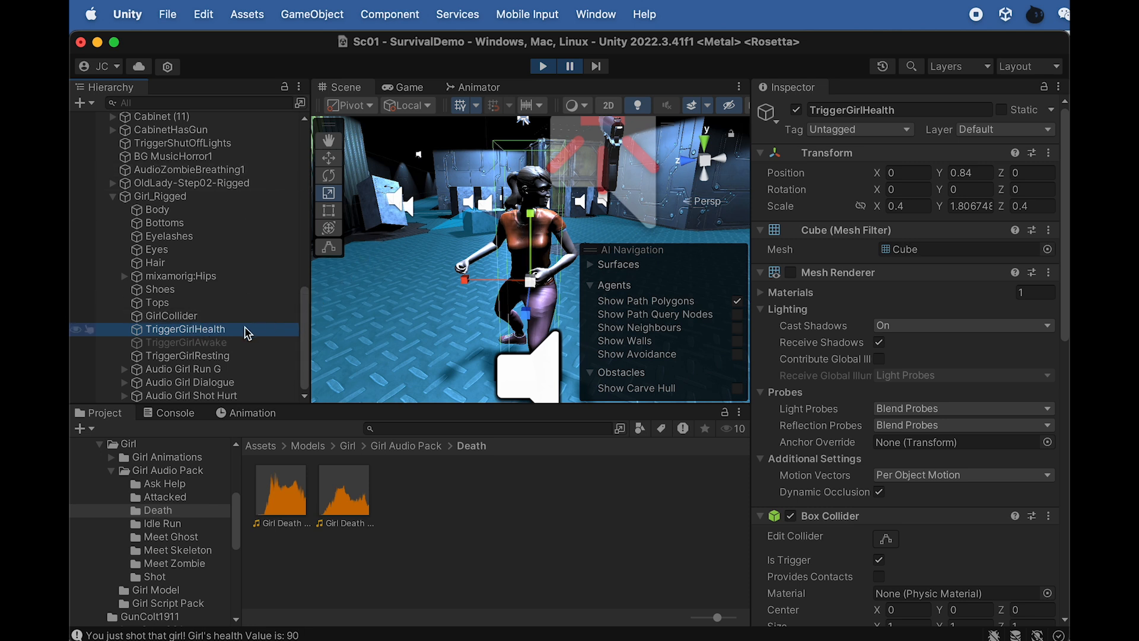
pyautogui.click(225, 333)
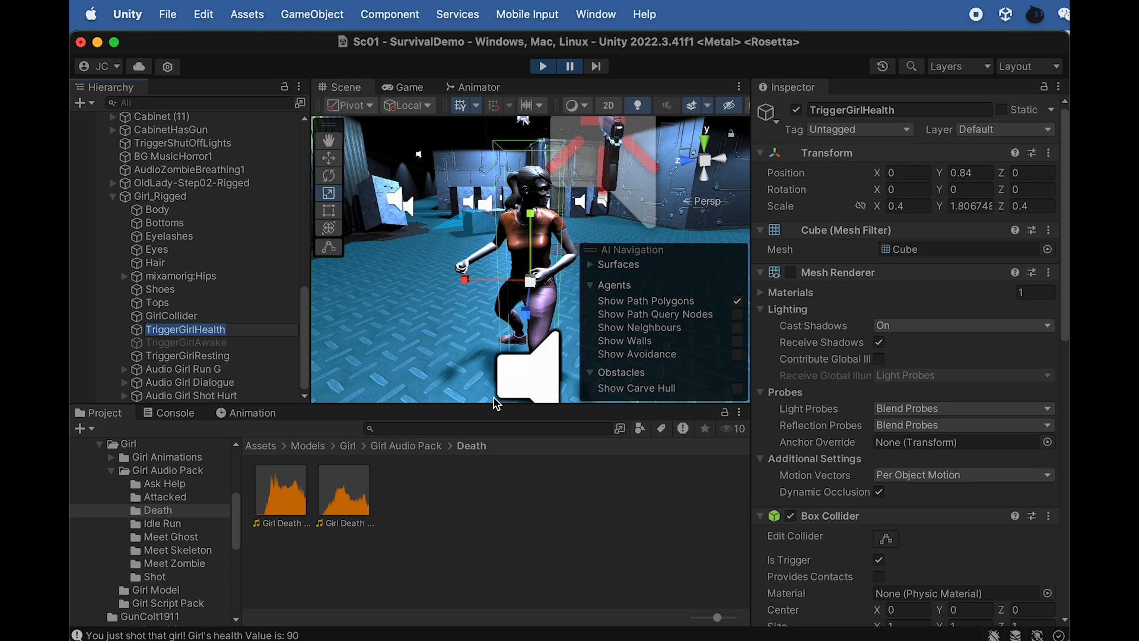
pyautogui.press('Return')
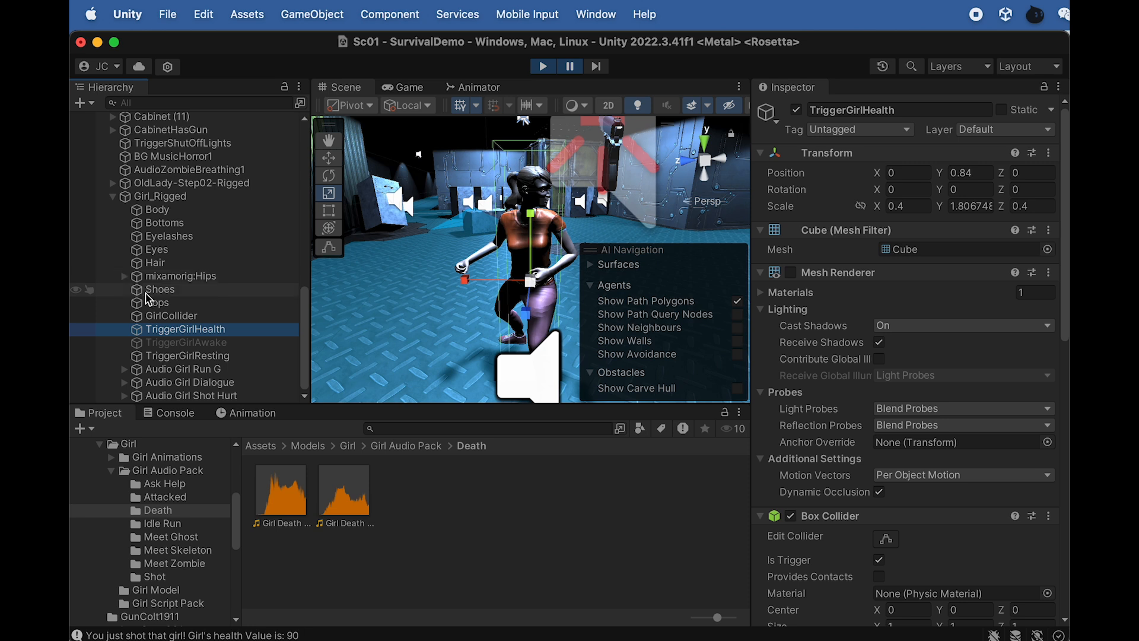
pyautogui.click(230, 329)
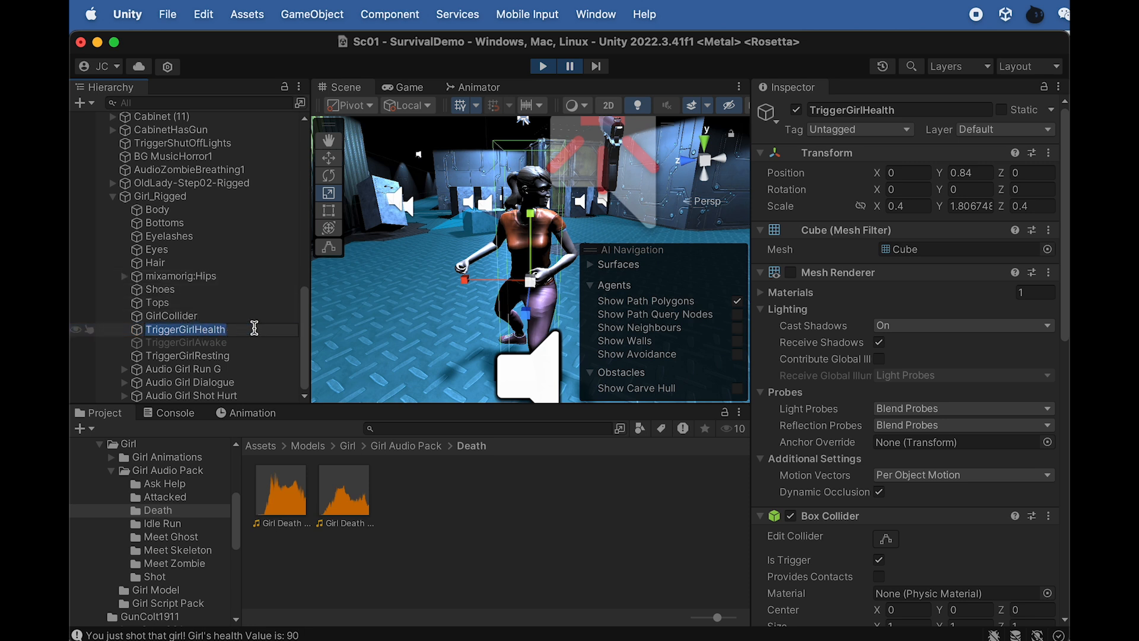
pyautogui.press('Return')
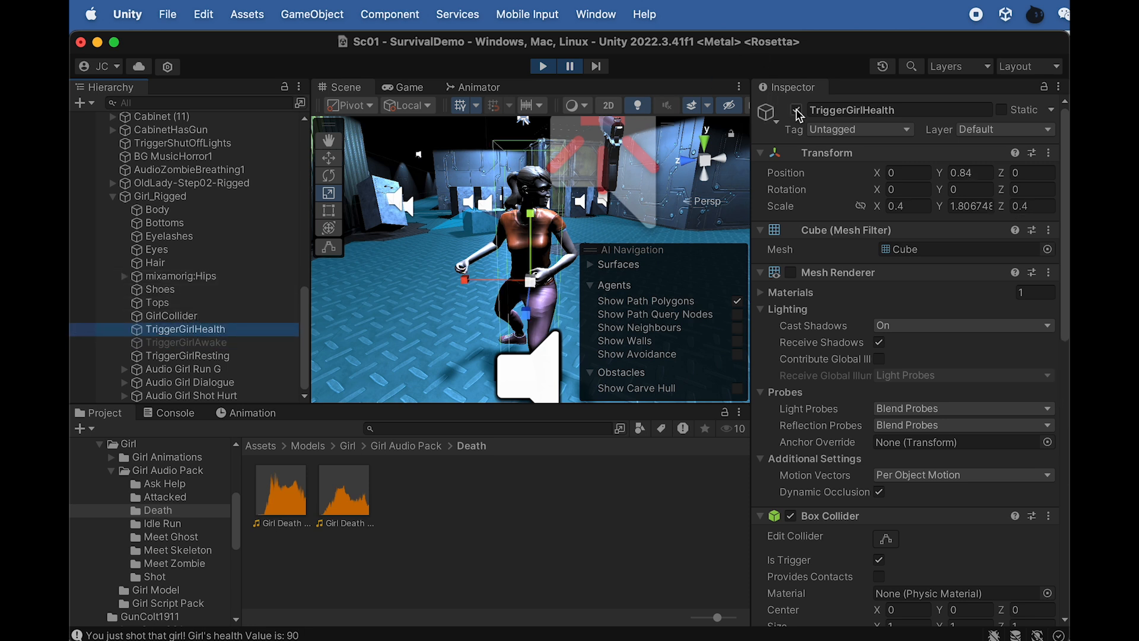
pyautogui.click(796, 110)
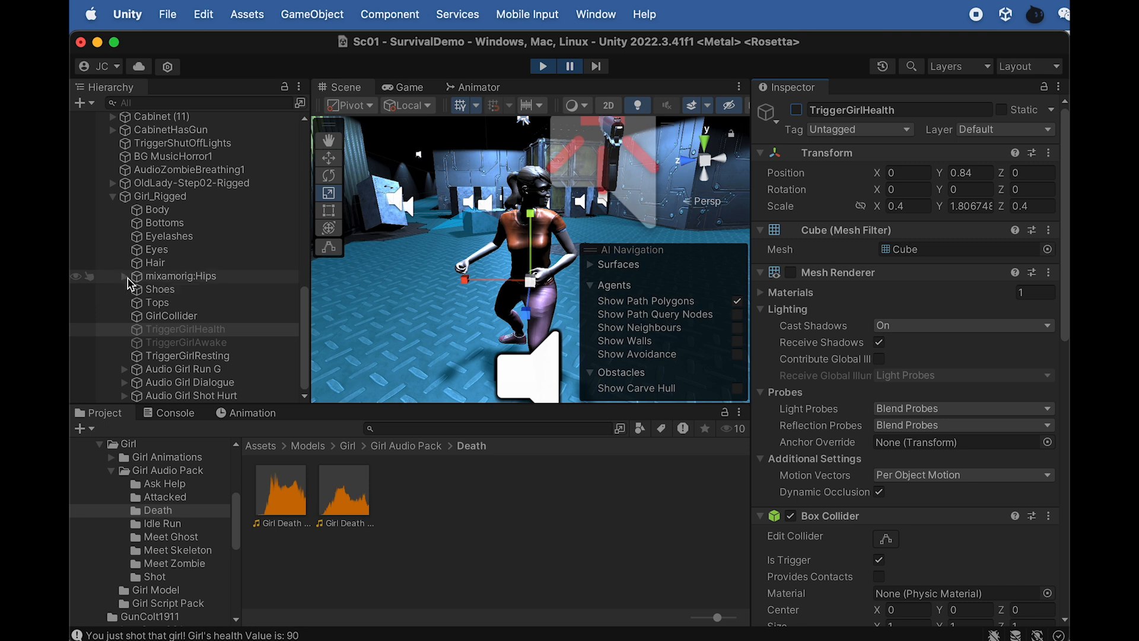
# Step: Add a 3D cube as a child of mixamorig:Spine1 in Girl_Rigged's bone hierarchy
pyautogui.click(125, 276)
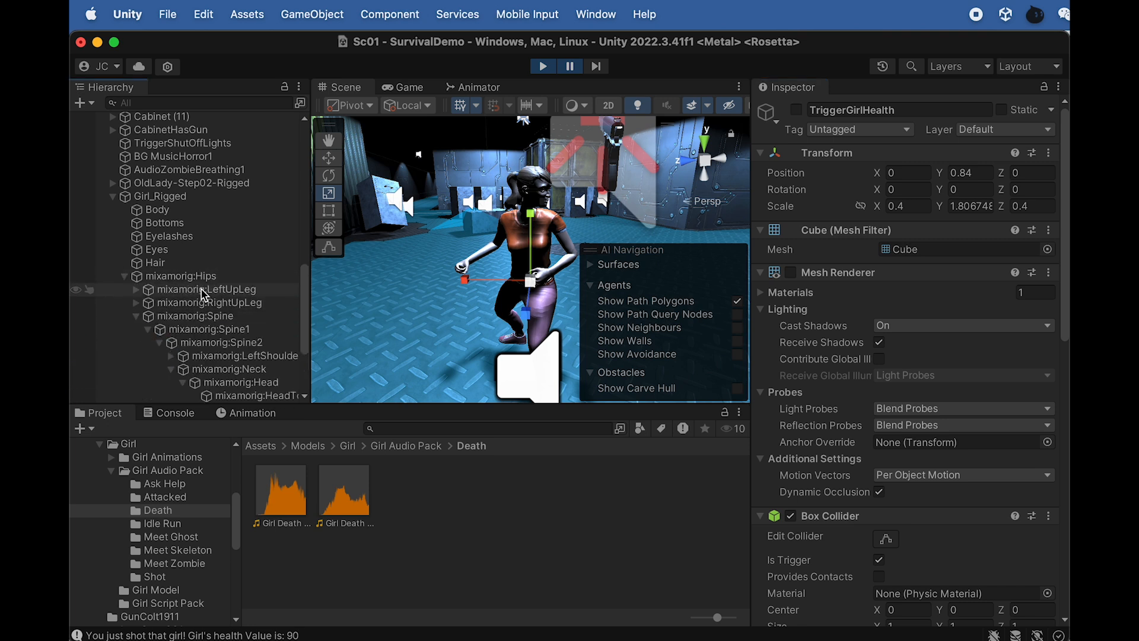
pyautogui.click(203, 319)
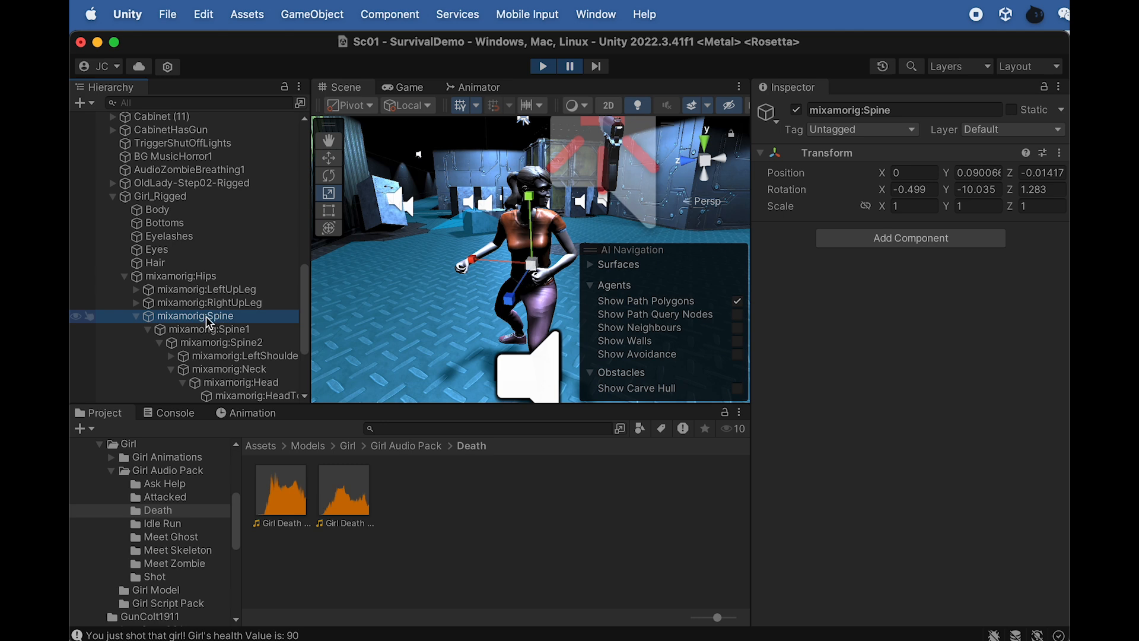
pyautogui.click(217, 330)
pyautogui.rightClick(217, 335)
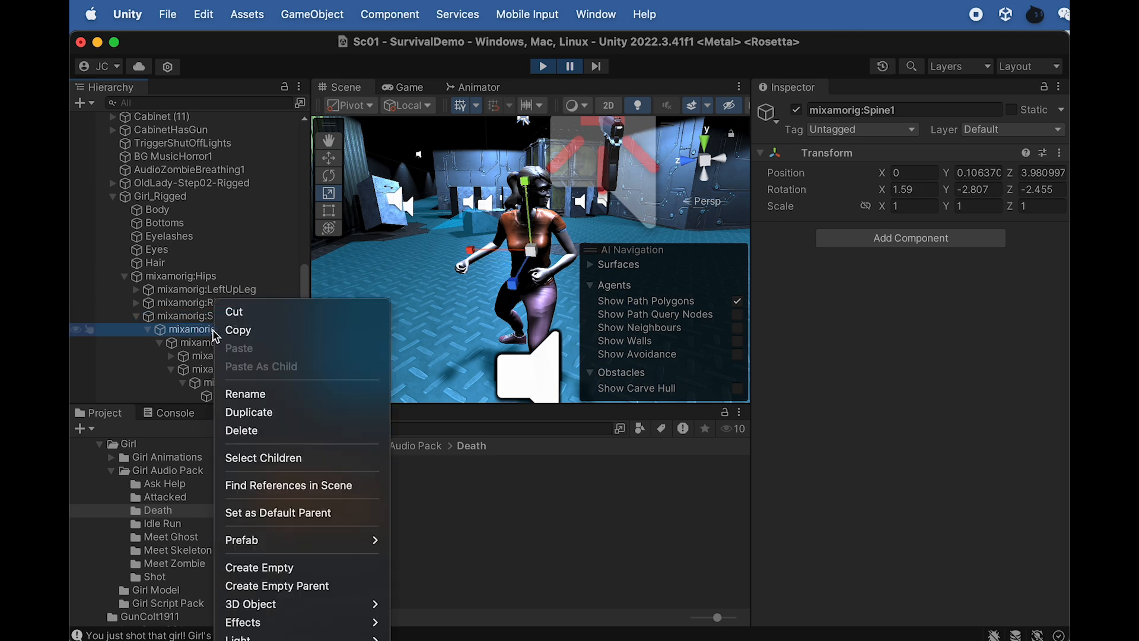
pyautogui.moveTo(282, 611)
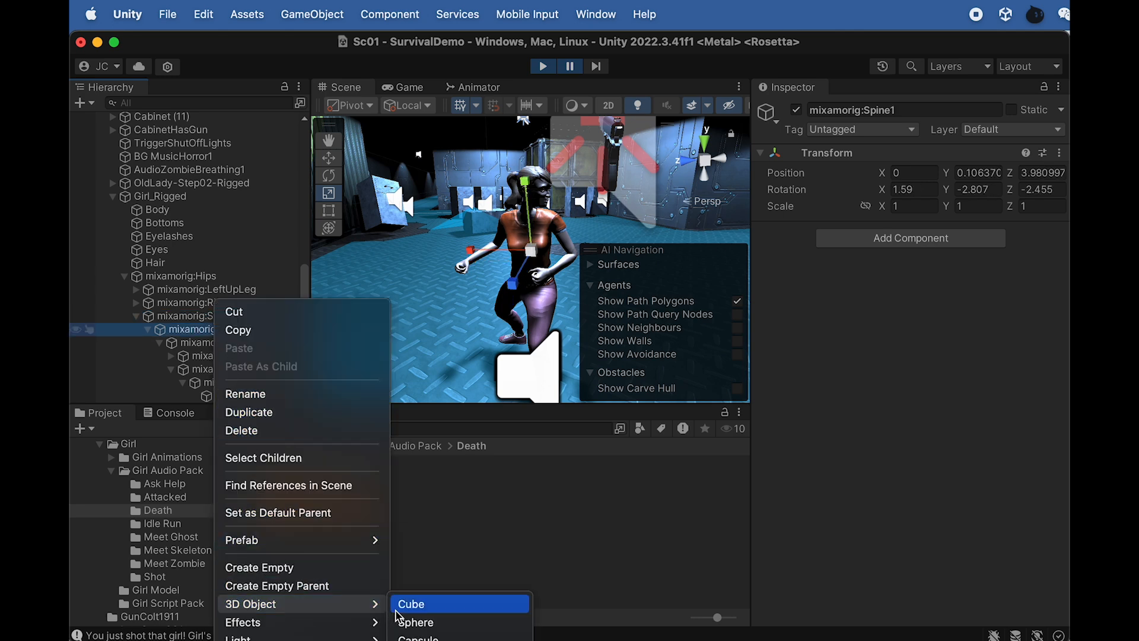
pyautogui.click(406, 615)
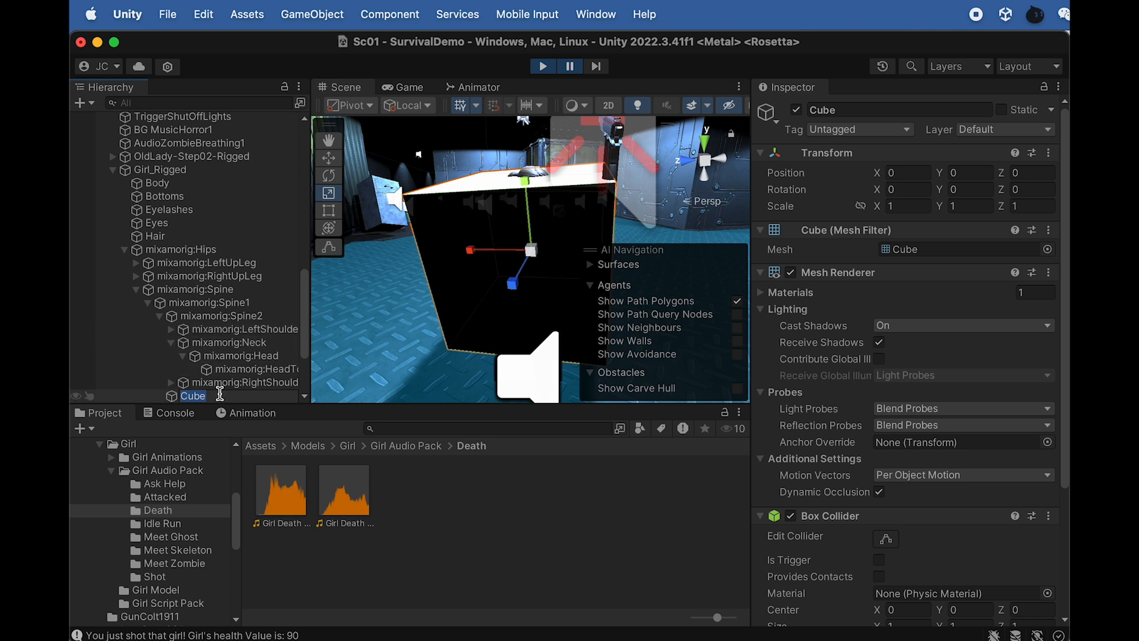
# Step: Name the new cube TriggerGirlHealthSpine and shrink it uniformly to a scale of about 0.284 around the girl's torso
pyautogui.write('TriggerGirlHealthSpine')
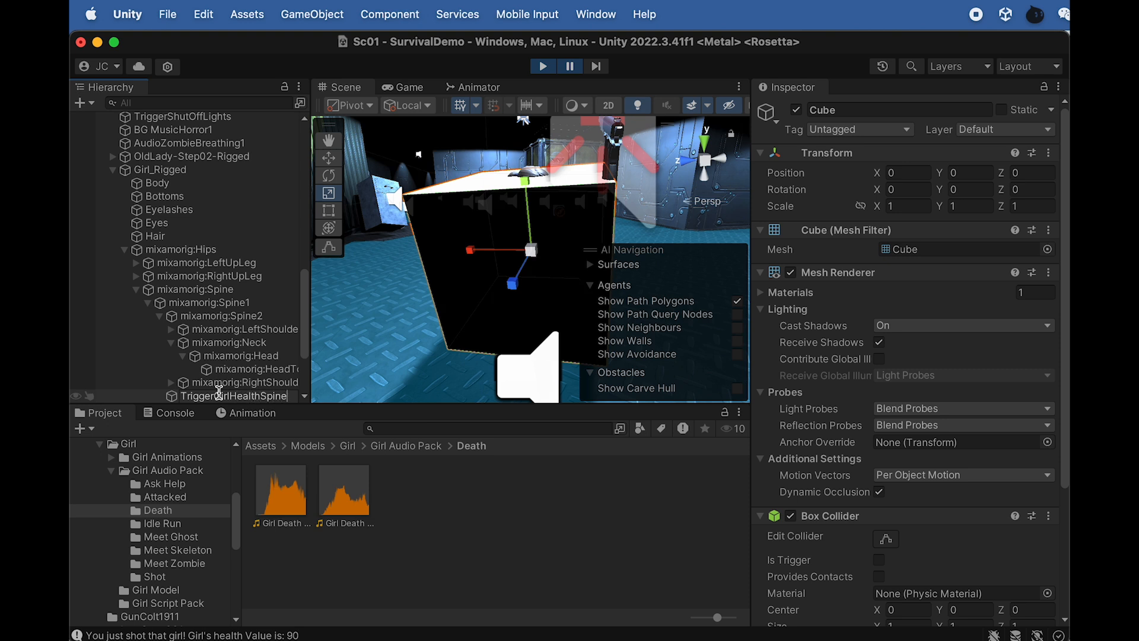
pyautogui.press('Return')
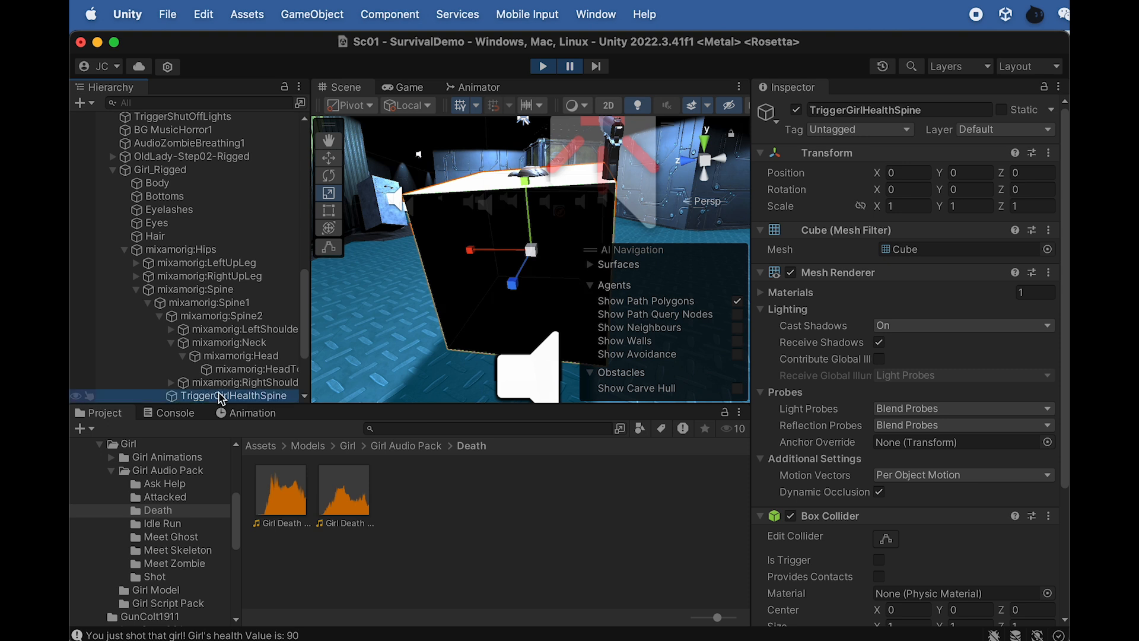
pyautogui.moveTo(530, 250); pyautogui.dragTo(458, 253)
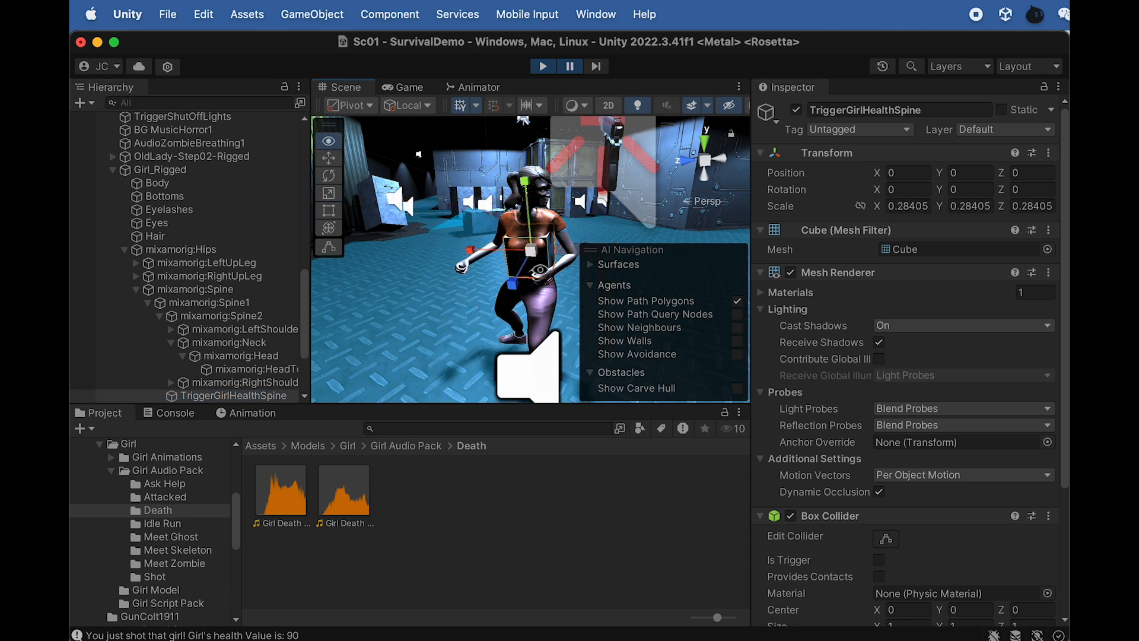
pyautogui.keyDown('alt'); pyautogui.moveTo(540, 278); pyautogui.dragTo(550, 235); pyautogui.keyUp('alt')
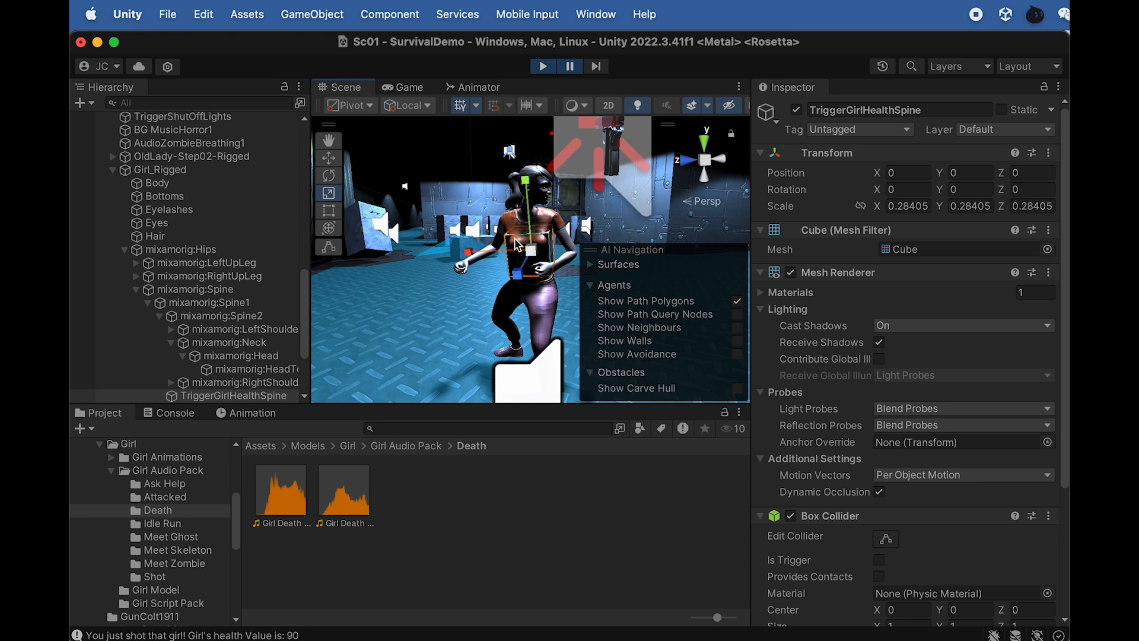
# Step: Make the box collider of TriggerGirlHealthSpine a trigger, leaving its Mesh Renderer enabled
pyautogui.scroll(-1, 242, 369)
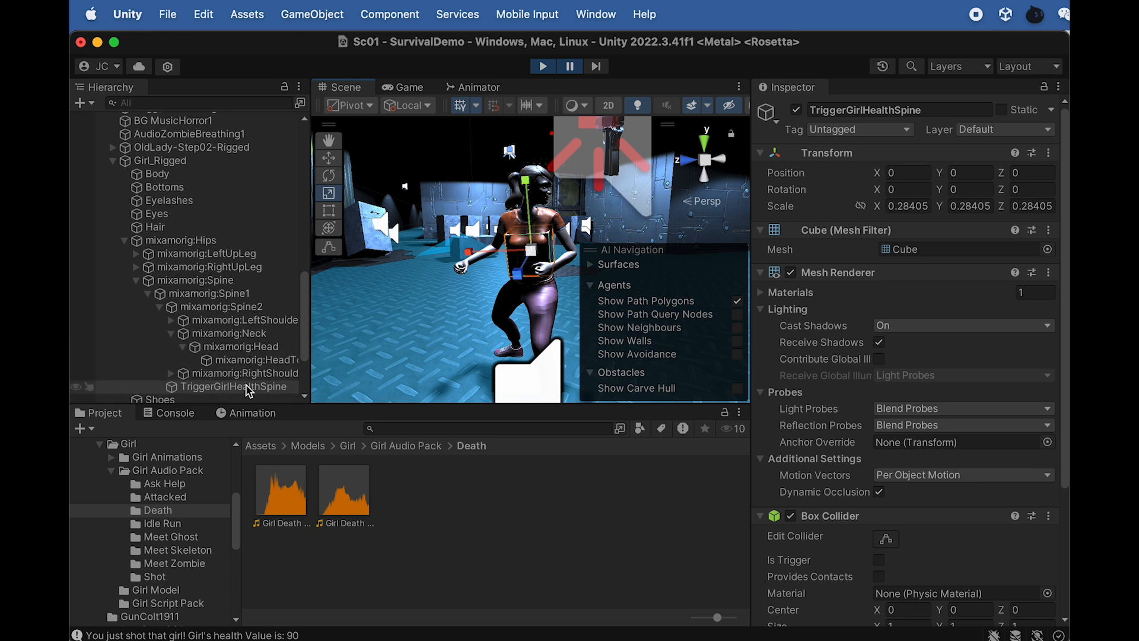
pyautogui.click(793, 273)
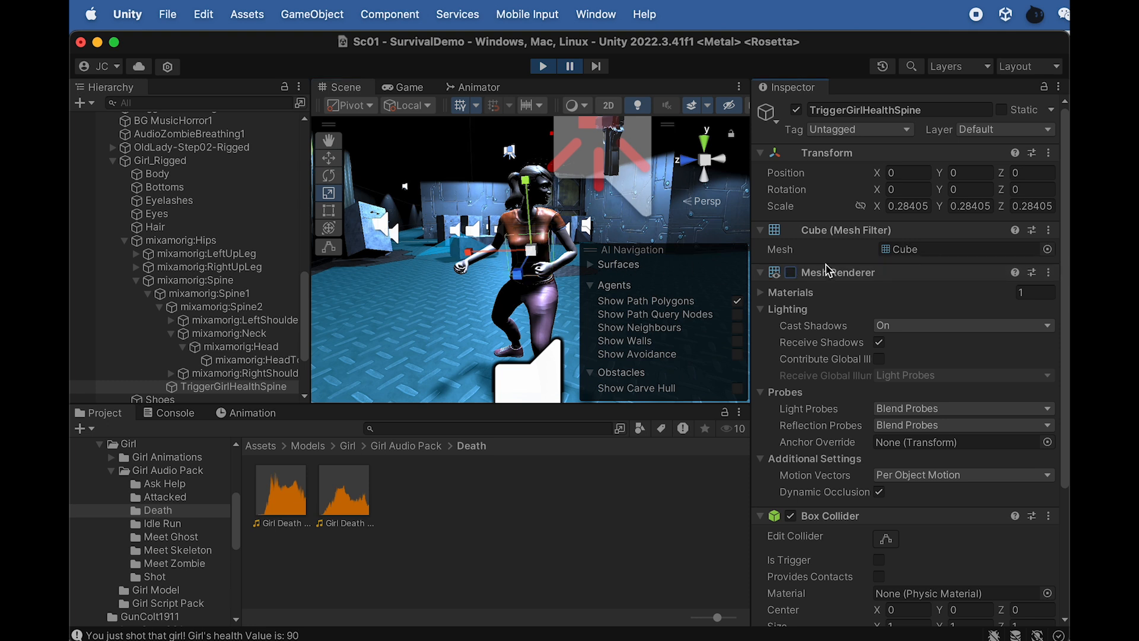
pyautogui.click(791, 273)
pyautogui.scroll(-2, 806, 433)
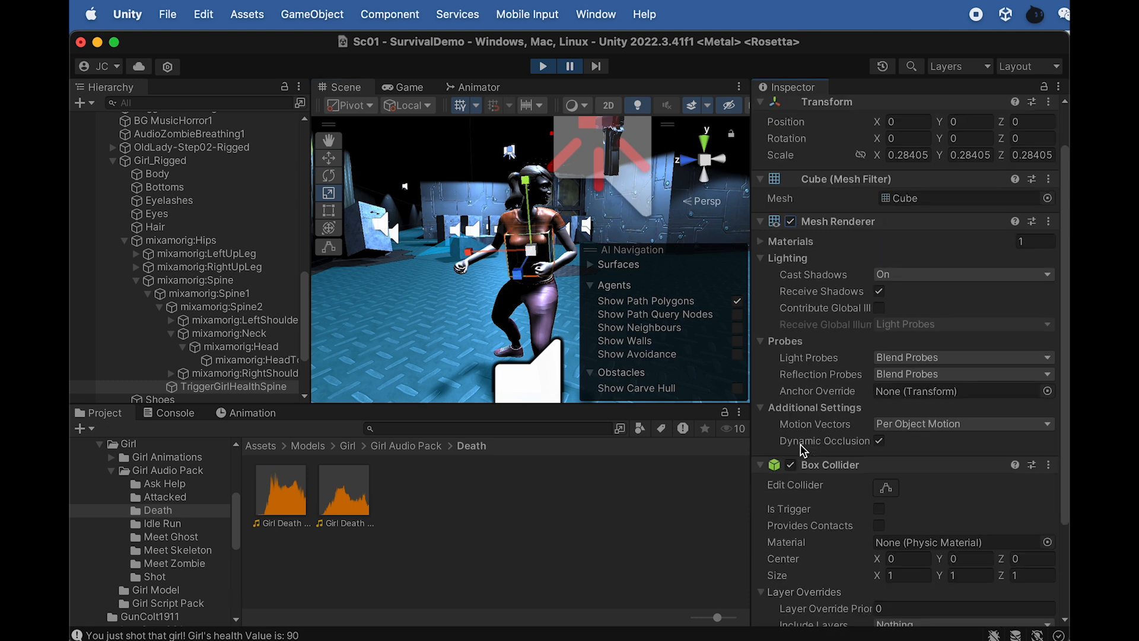
pyautogui.scroll(-2, 854, 430)
pyautogui.click(879, 450)
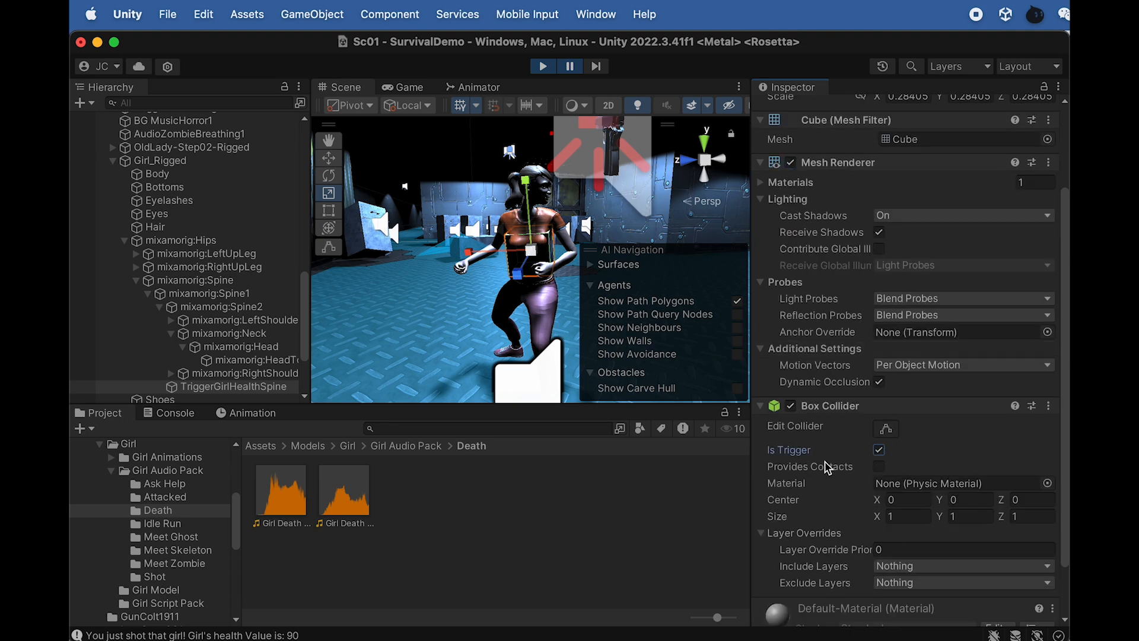
# Step: Add a 3D cube named TriggerGirlHealthHead as a child of mixamorig:Head
pyautogui.click(267, 349)
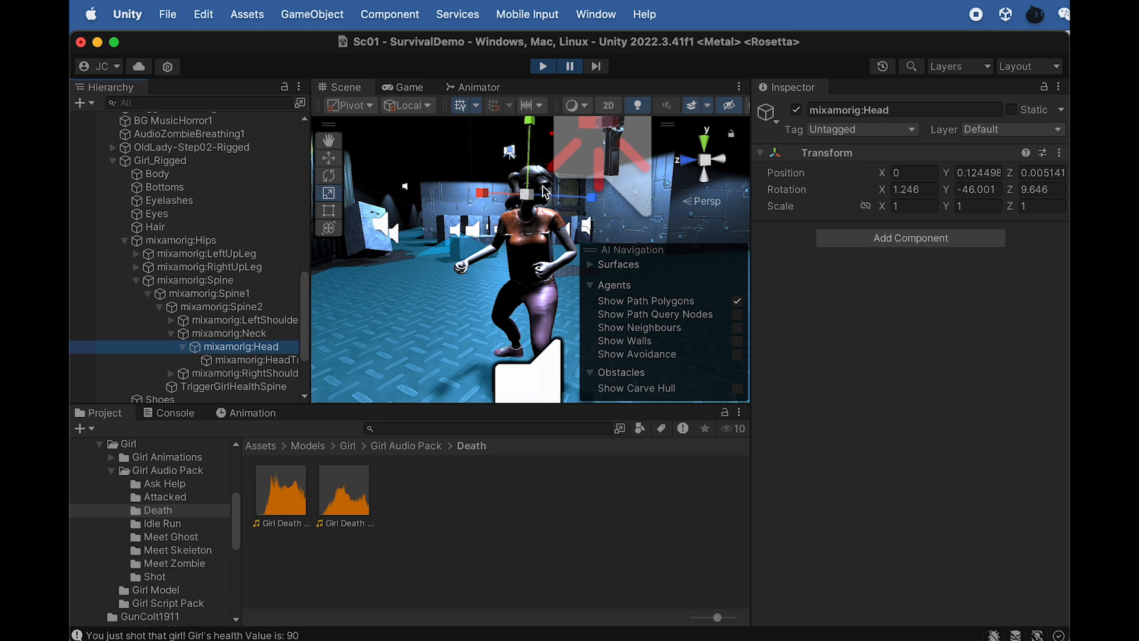
pyautogui.click(270, 359)
pyautogui.click(268, 348)
pyautogui.rightClick(264, 354)
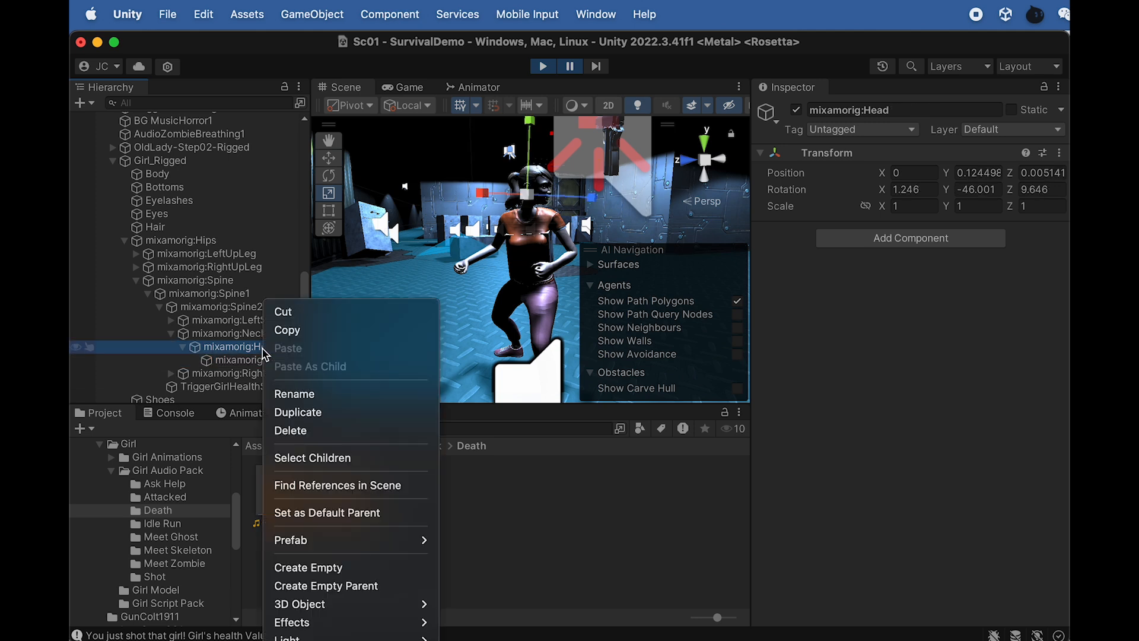
pyautogui.moveTo(341, 604)
pyautogui.click(460, 604)
pyautogui.write('TriggerGirl')
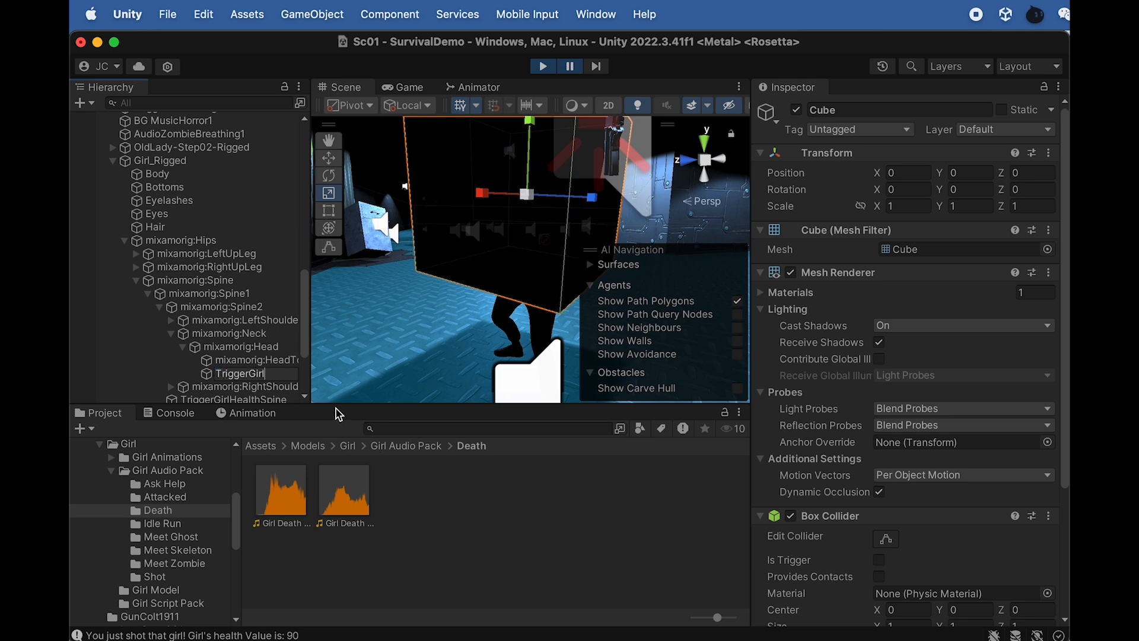
pyautogui.write('HealthHead')
pyautogui.press('Return')
# Step: Make TriggerGirlHealthHead's box collider a trigger and shrink the cube uniformly to a scale of about 0.249
pyautogui.click(878, 560)
pyautogui.moveTo(526, 194); pyautogui.dragTo(460, 202)
# Step: Enlarge TriggerGirlHealthSpine uniformly to a scale of about 0.332 and TriggerGirlHealthHead to about 0.258
pyautogui.scroll(-3, 268, 358)
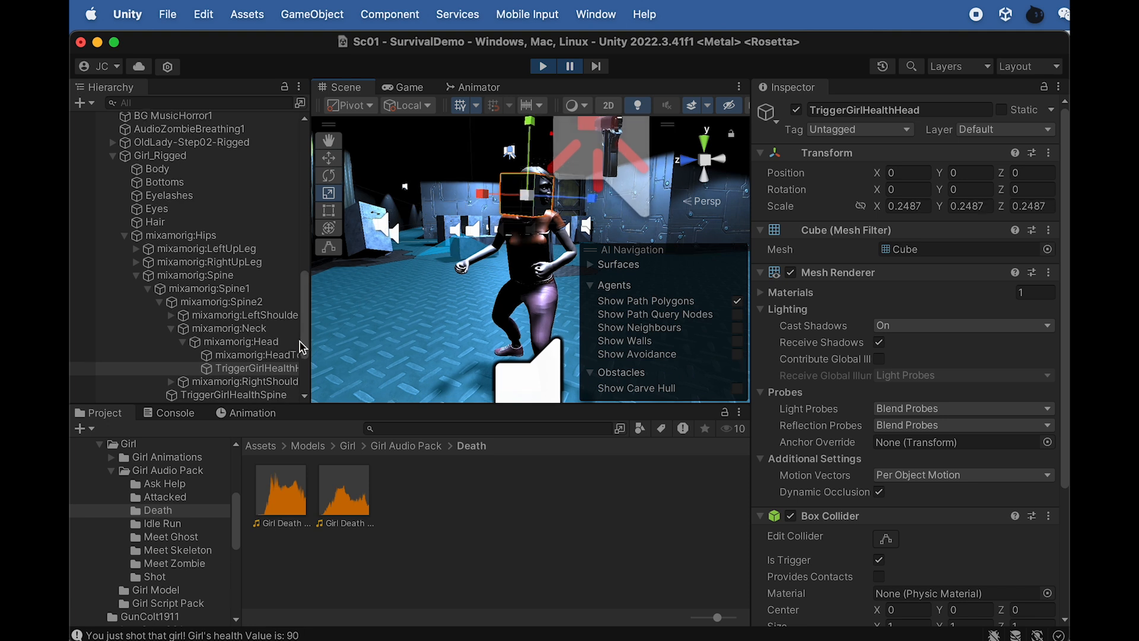
pyautogui.click(268, 355)
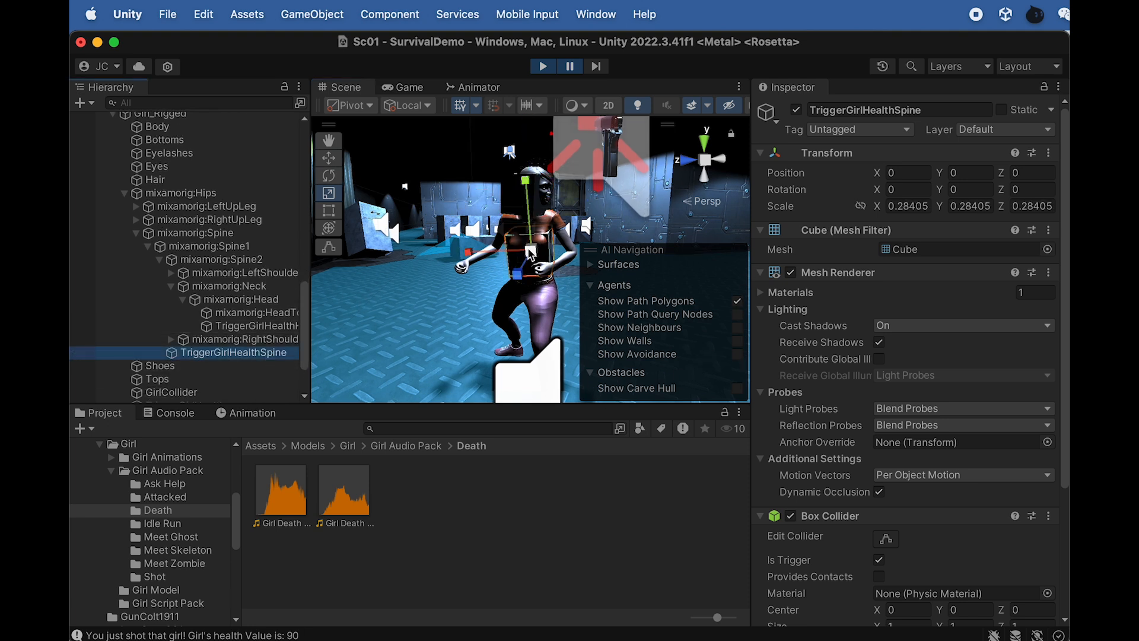
pyautogui.moveTo(535, 254); pyautogui.dragTo(549, 256)
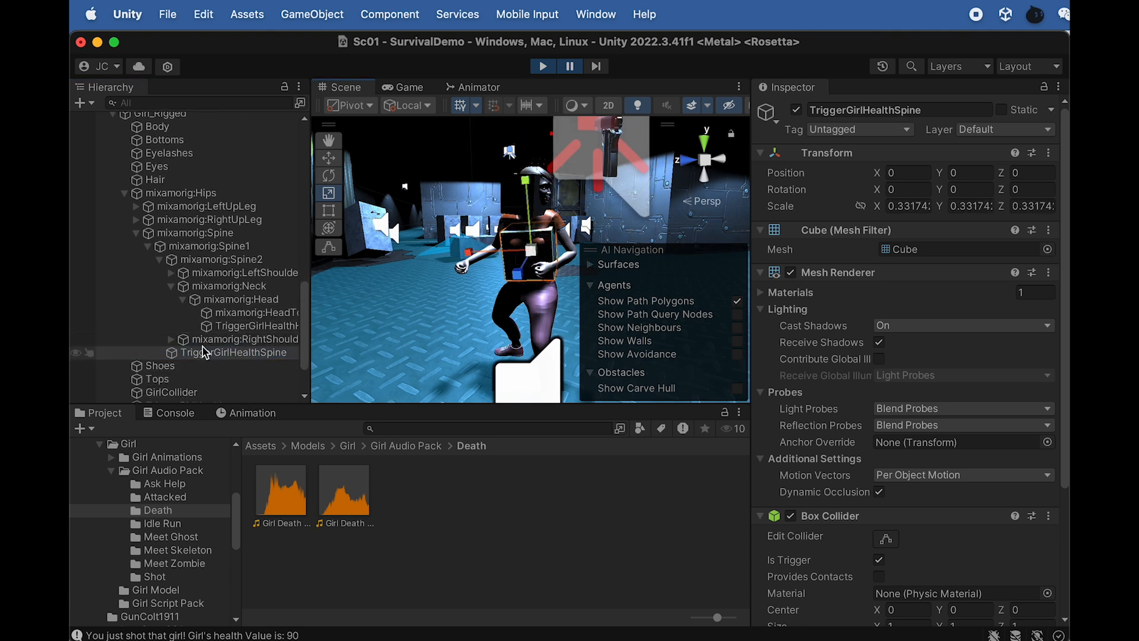
pyautogui.click(255, 325)
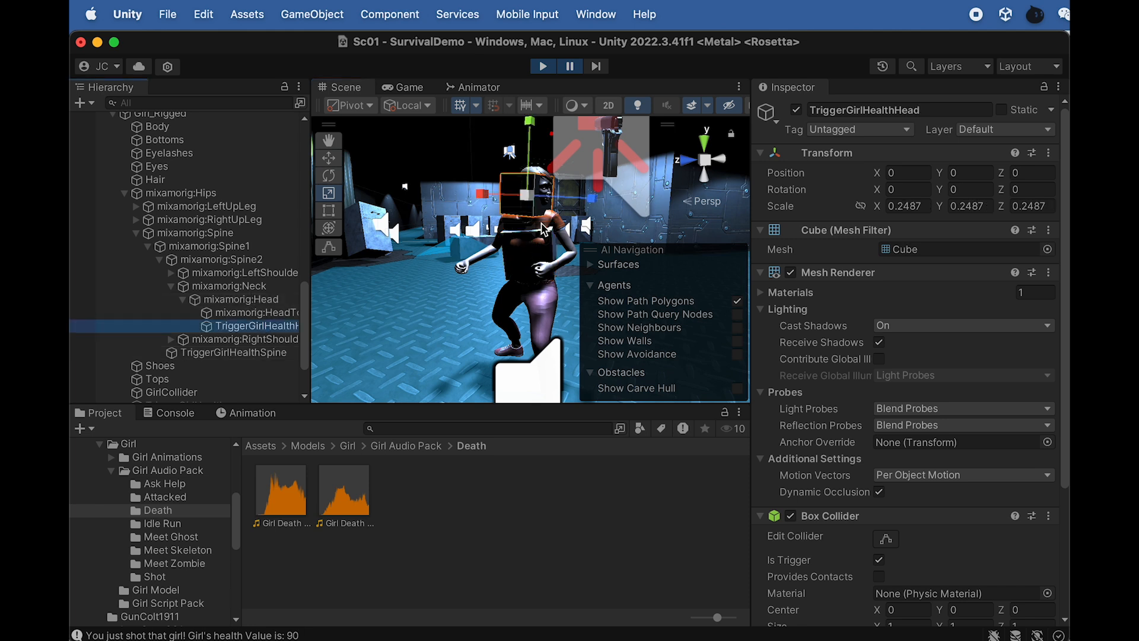
pyautogui.moveTo(526, 196); pyautogui.dragTo(532, 199)
pyautogui.scroll(-3, 237, 297)
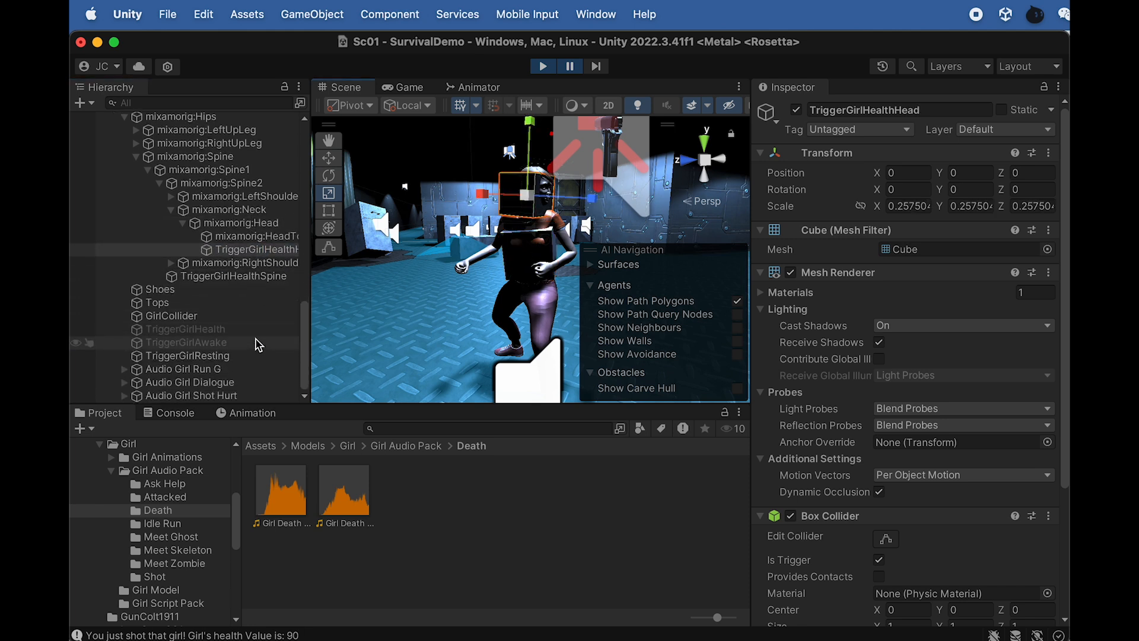
# Step: Add the Girl Health script component to TriggerGirlHealthSpine
pyautogui.click(261, 277)
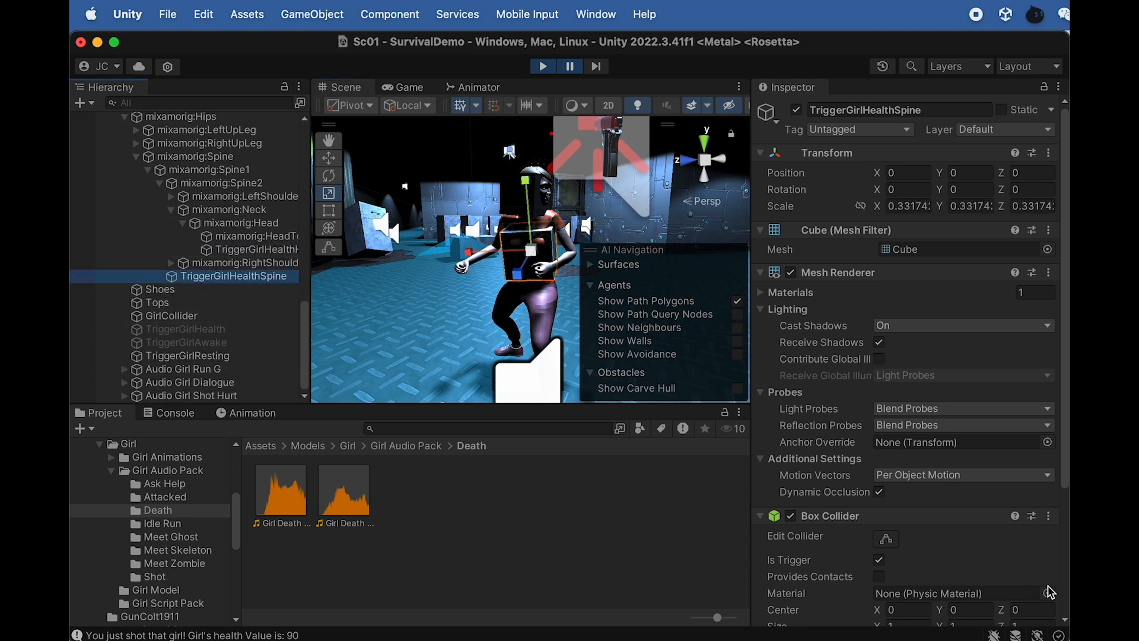
pyautogui.moveTo(1062, 634); pyautogui.dragTo(914, 534)
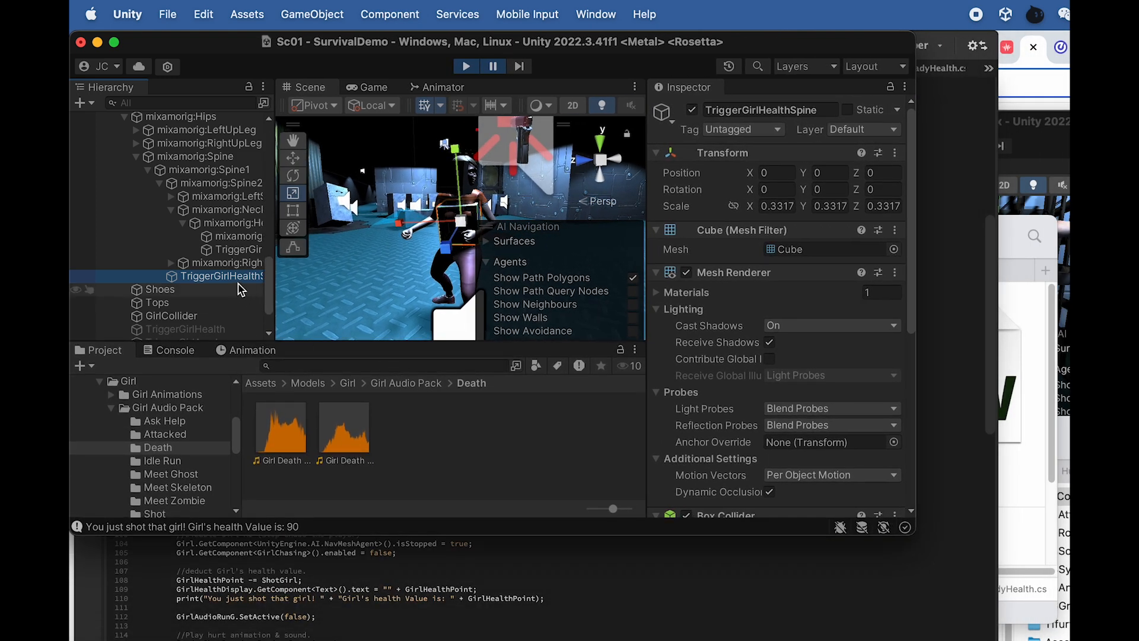
pyautogui.scroll(-5, 748, 388)
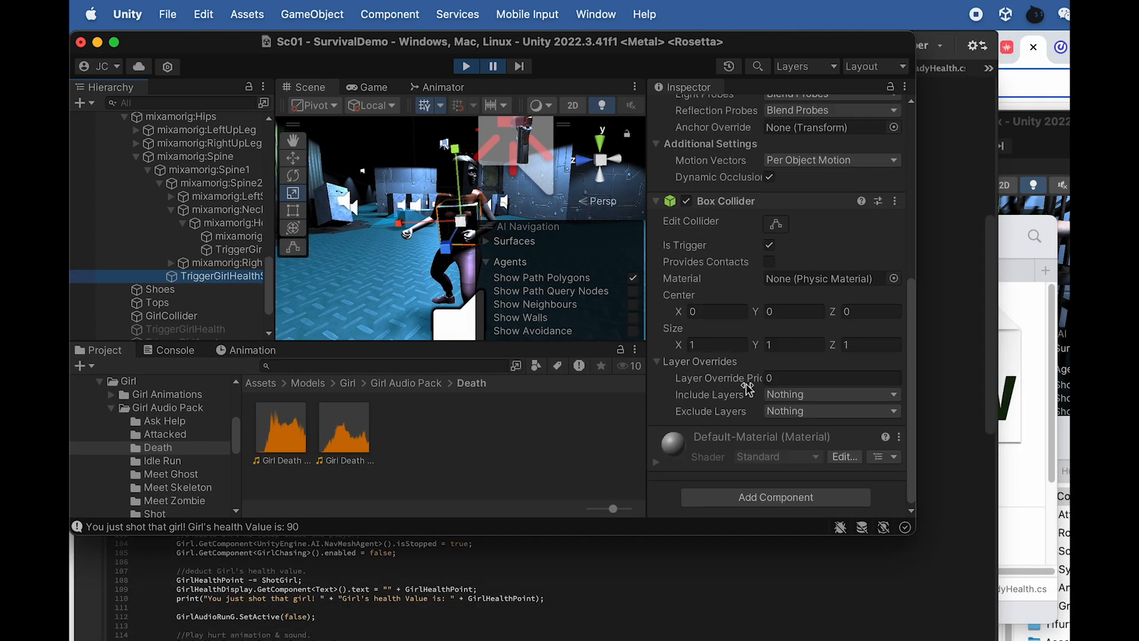
pyautogui.click(770, 497)
pyautogui.click(739, 556)
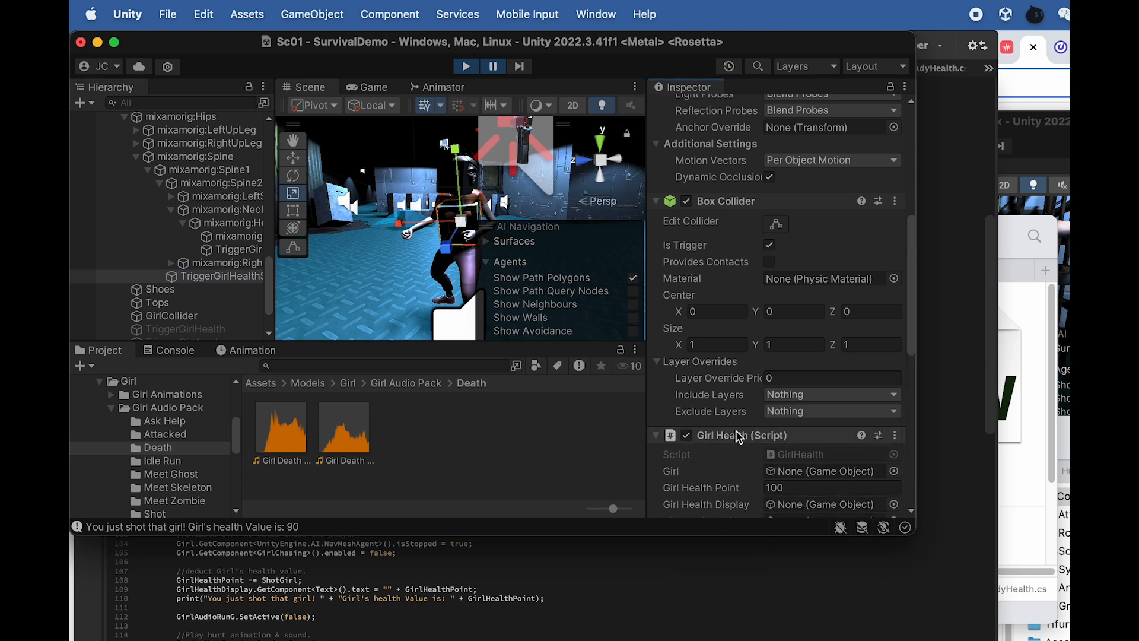
pyautogui.scroll(-2, 768, 379)
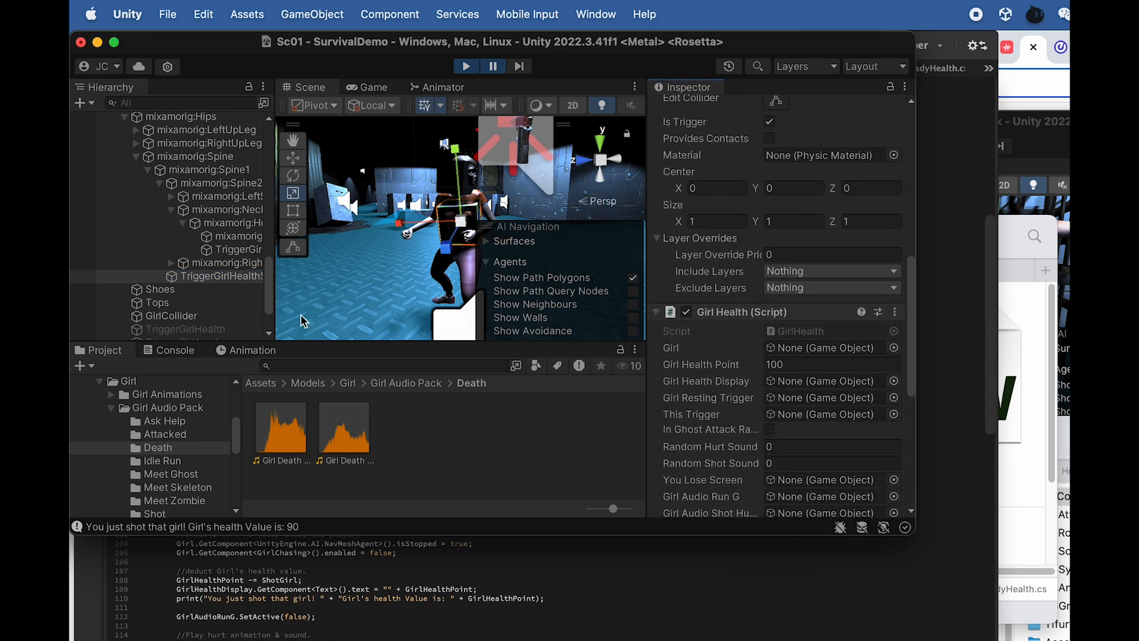
# Step: Copy the Girl Health component from the inactive TriggerGirlHealth and paste its values into the same script on TriggerGirlHealthSpine
pyautogui.scroll(-2, 229, 307)
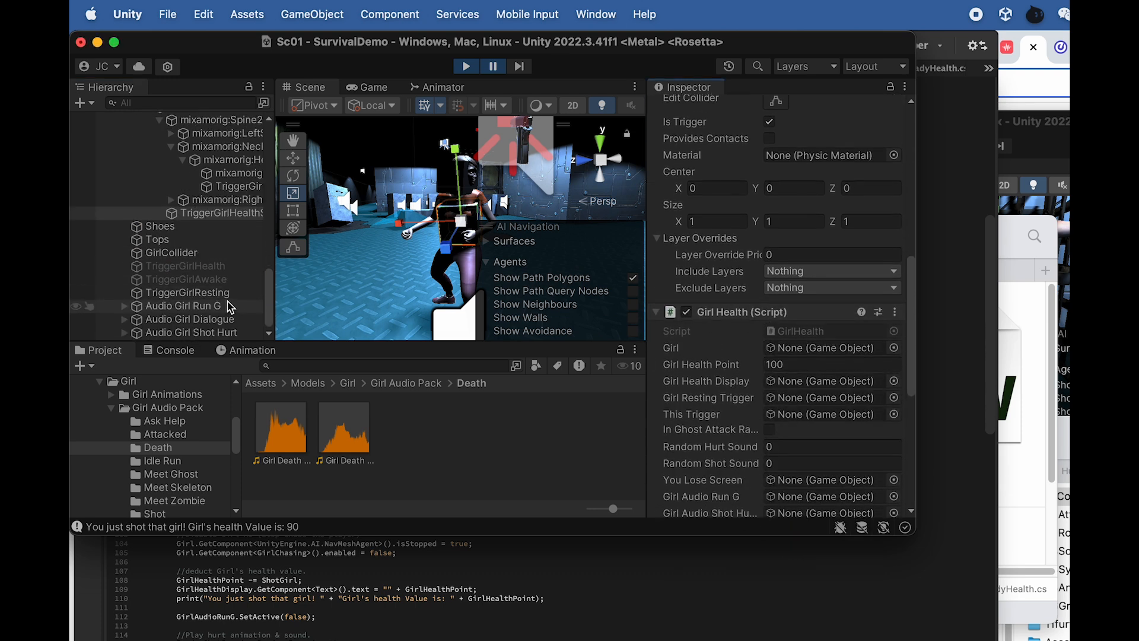
pyautogui.click(212, 265)
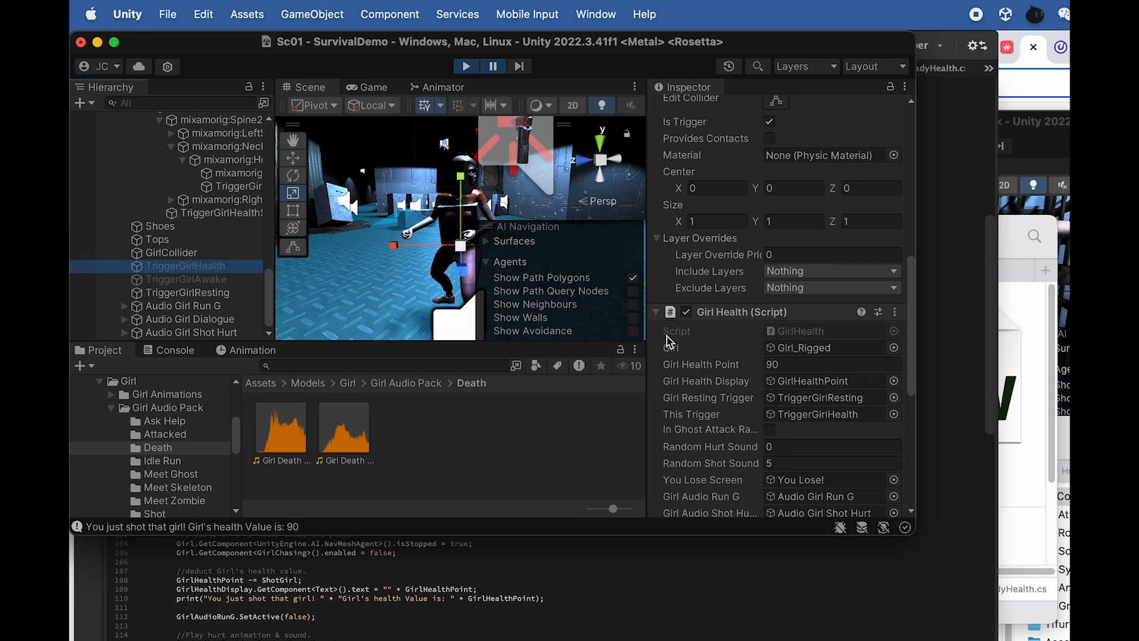
pyautogui.click(894, 314)
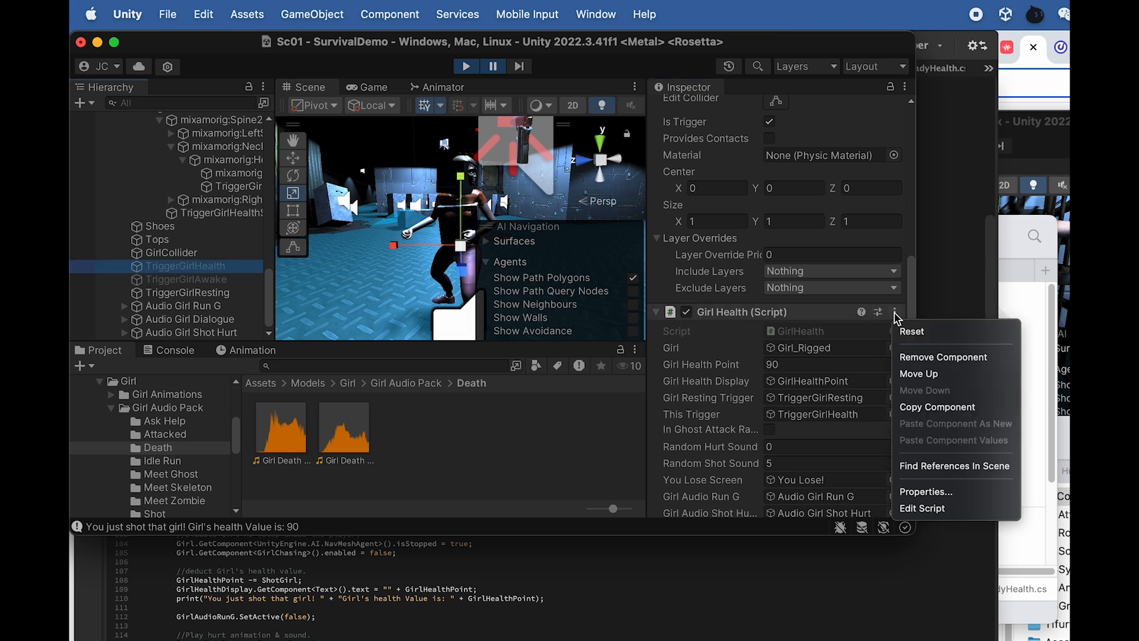
pyautogui.click(937, 407)
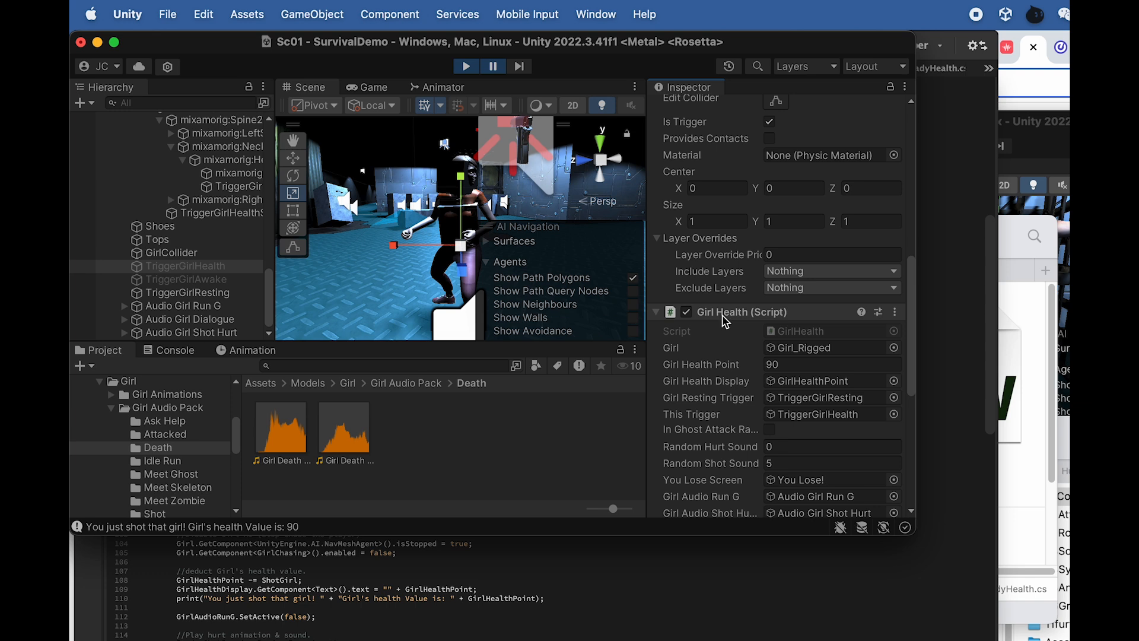
pyautogui.click(240, 213)
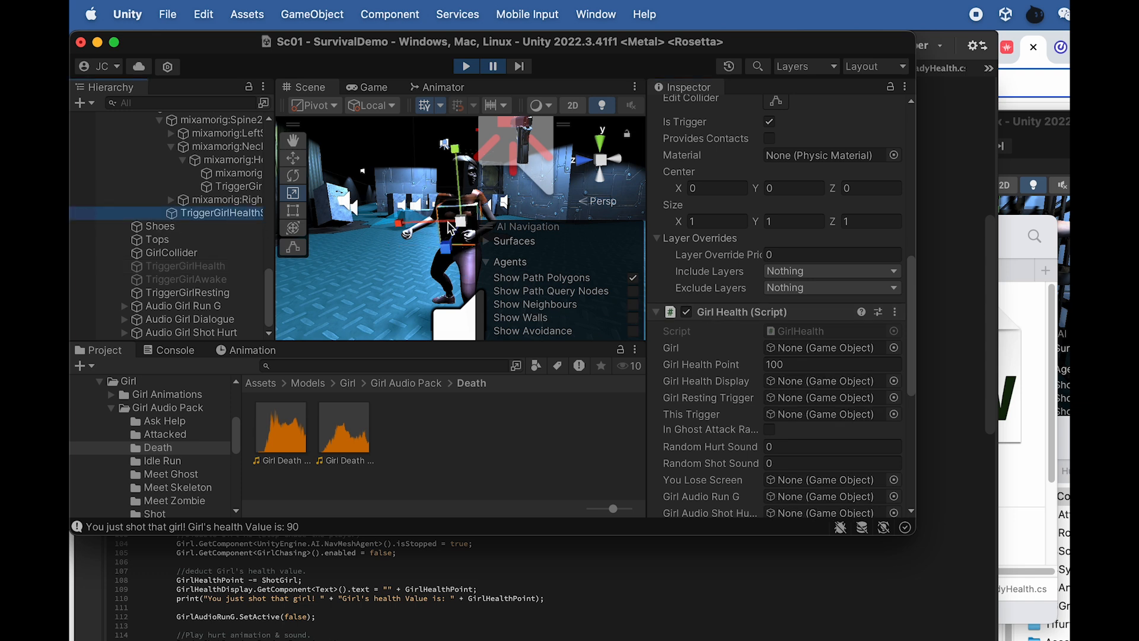
pyautogui.click(894, 312)
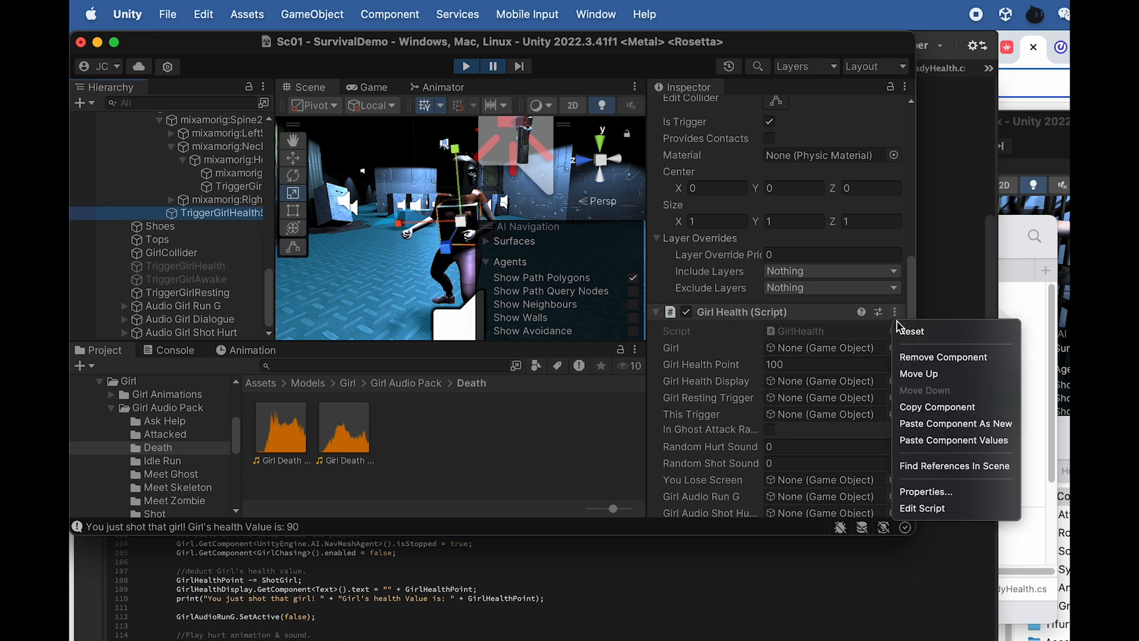
pyautogui.click(936, 445)
pyautogui.scroll(-8, 820, 344)
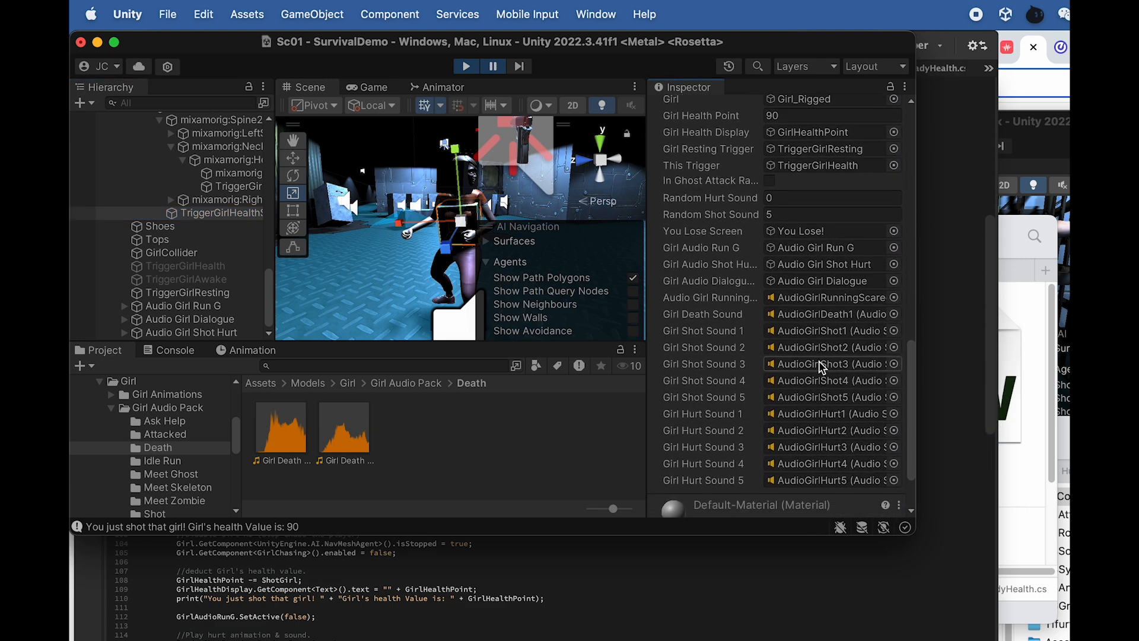
pyautogui.scroll(5, 820, 366)
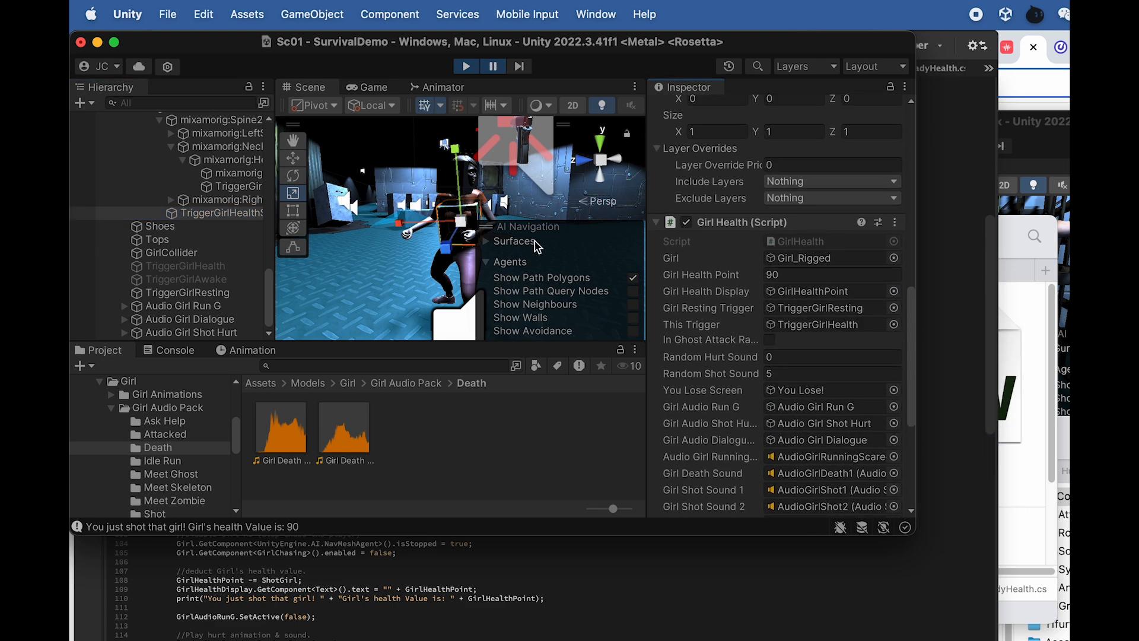
# Step: Add the Girl Health script to TriggerGirlHealthHead and paste the copied component values into it
pyautogui.click(248, 188)
pyautogui.scroll(-1, 865, 385)
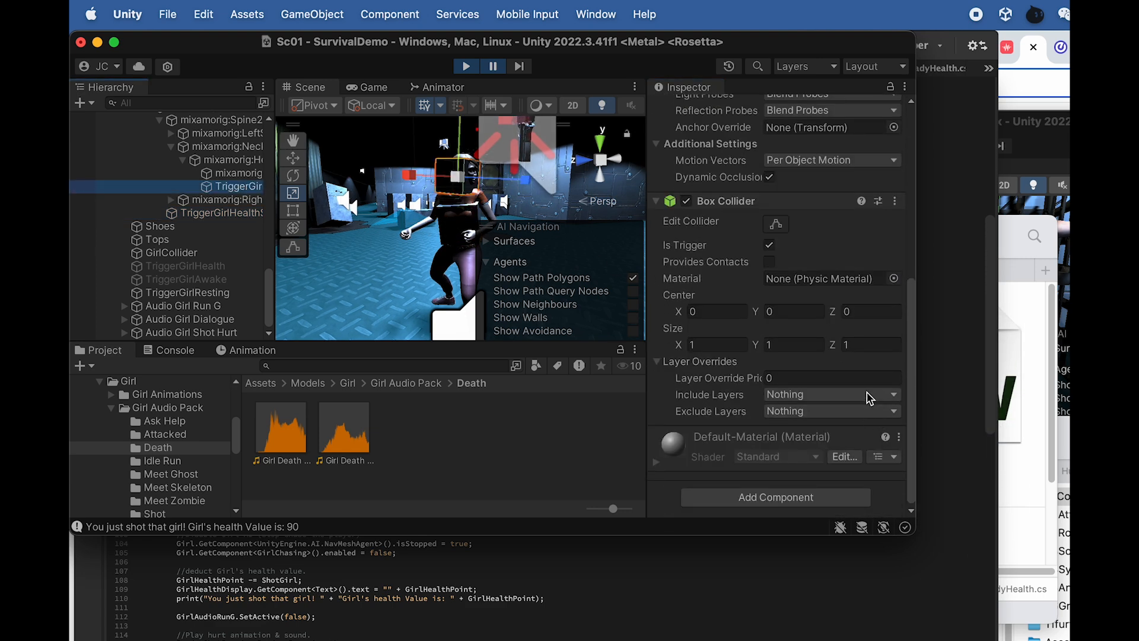
pyautogui.click(794, 497)
pyautogui.click(798, 554)
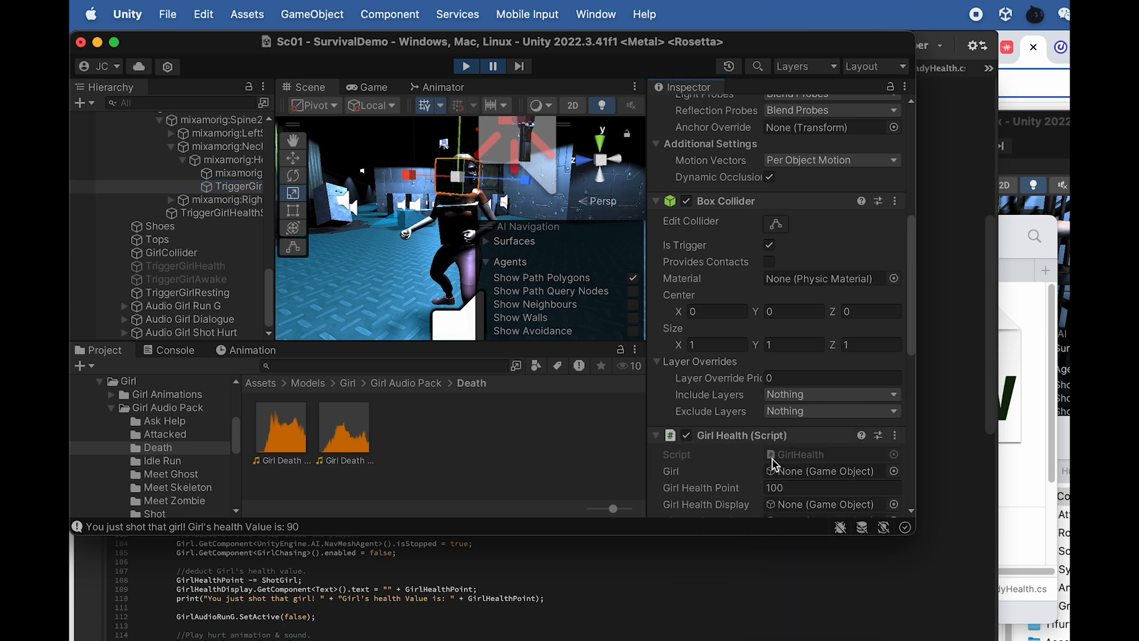
pyautogui.click(894, 436)
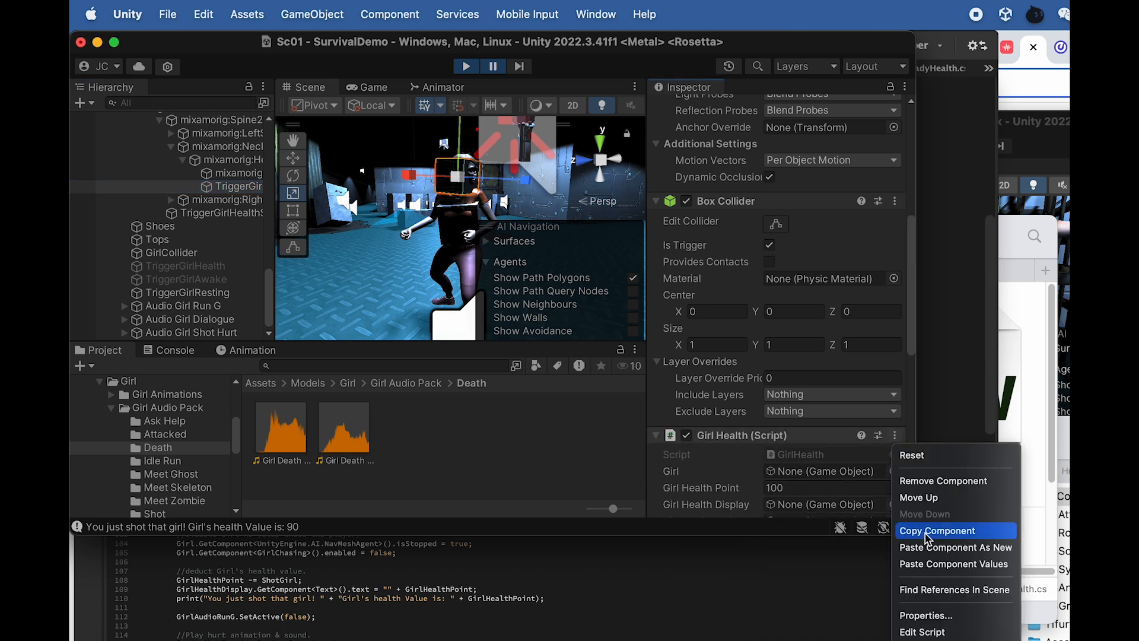
pyautogui.scroll(-5, 774, 459)
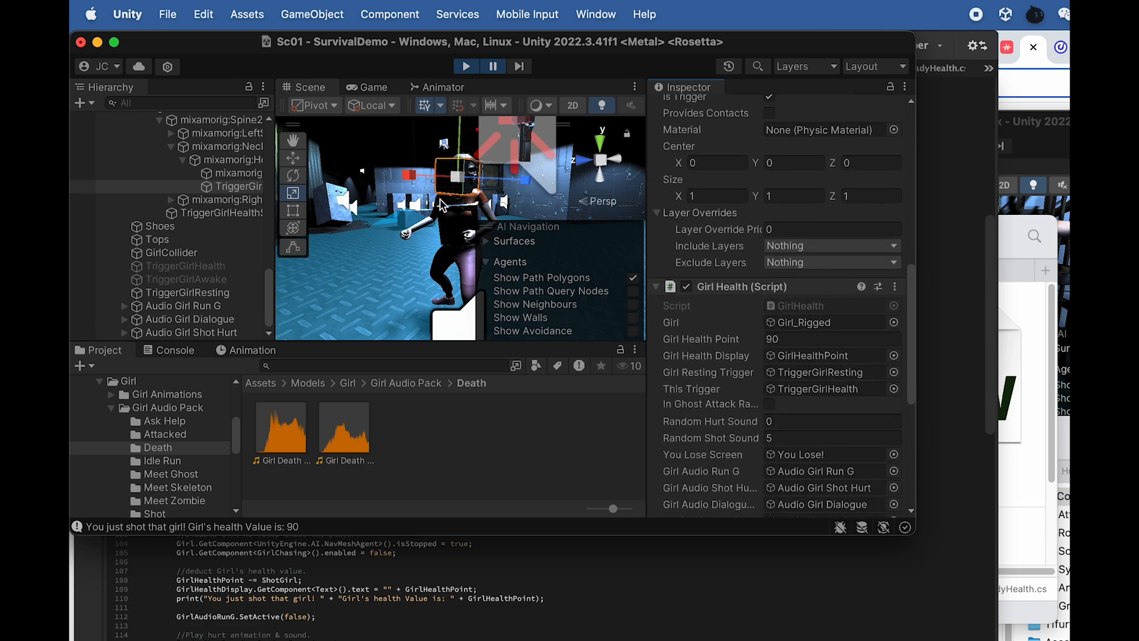
pyautogui.moveTo(911, 533); pyautogui.dragTo(1067, 640)
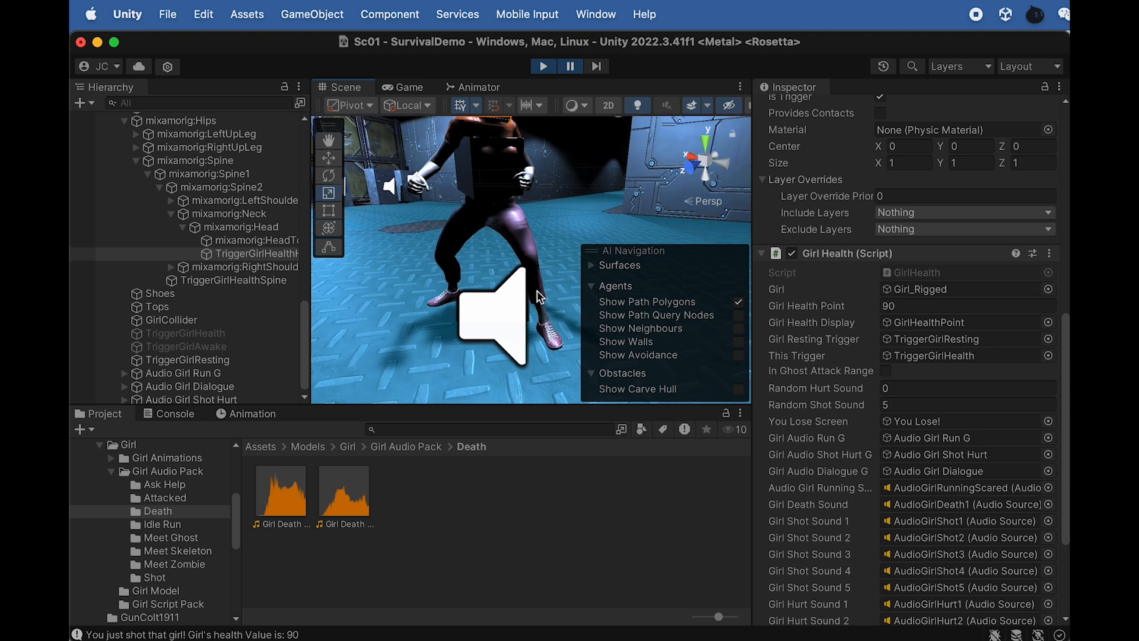
pyautogui.keyDown('alt'); pyautogui.moveTo(534, 266); pyautogui.dragTo(528, 216); pyautogui.keyUp('alt')
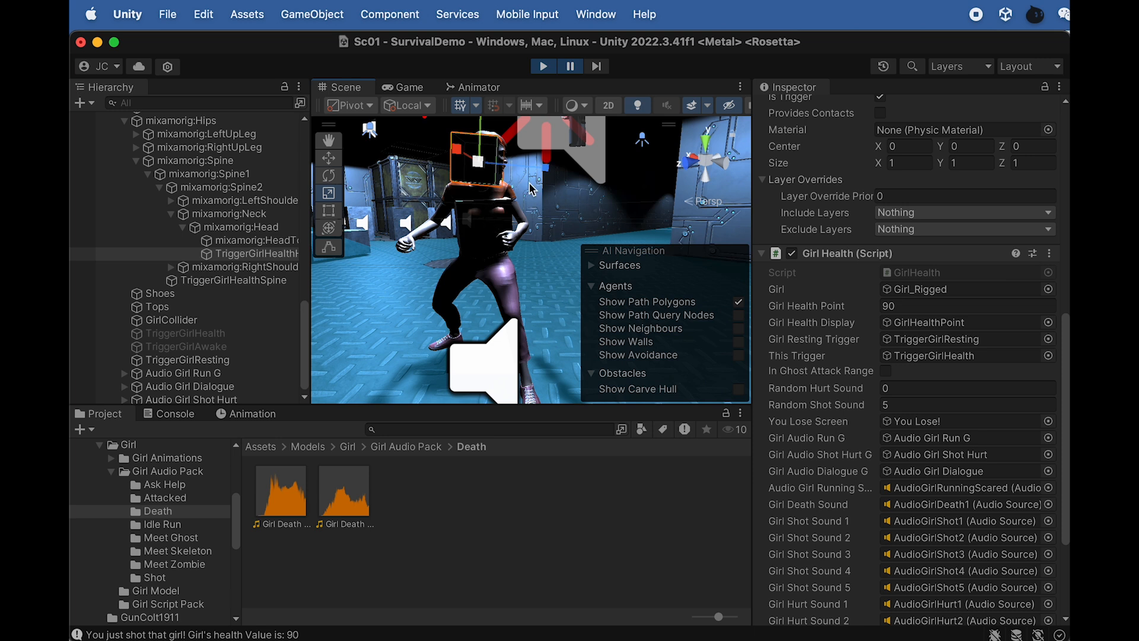
# Step: Resume the paused game, shoot the girl to test the spine and head triggers, and exit Play mode
pyautogui.click(571, 67)
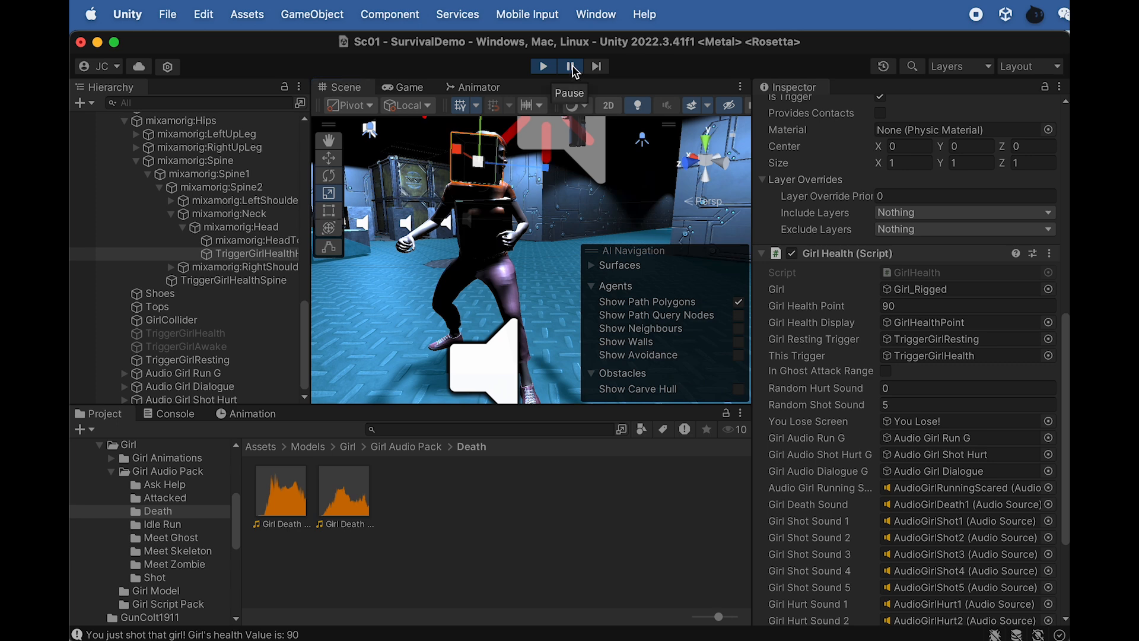
pyautogui.click(537, 266)
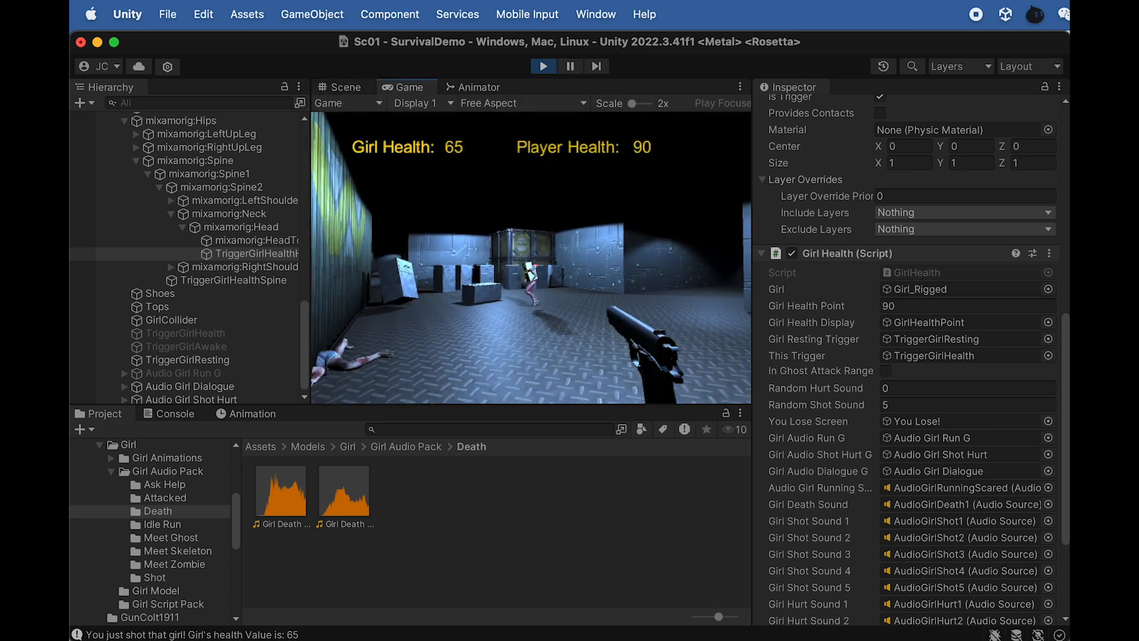
pyautogui.click(537, 267)
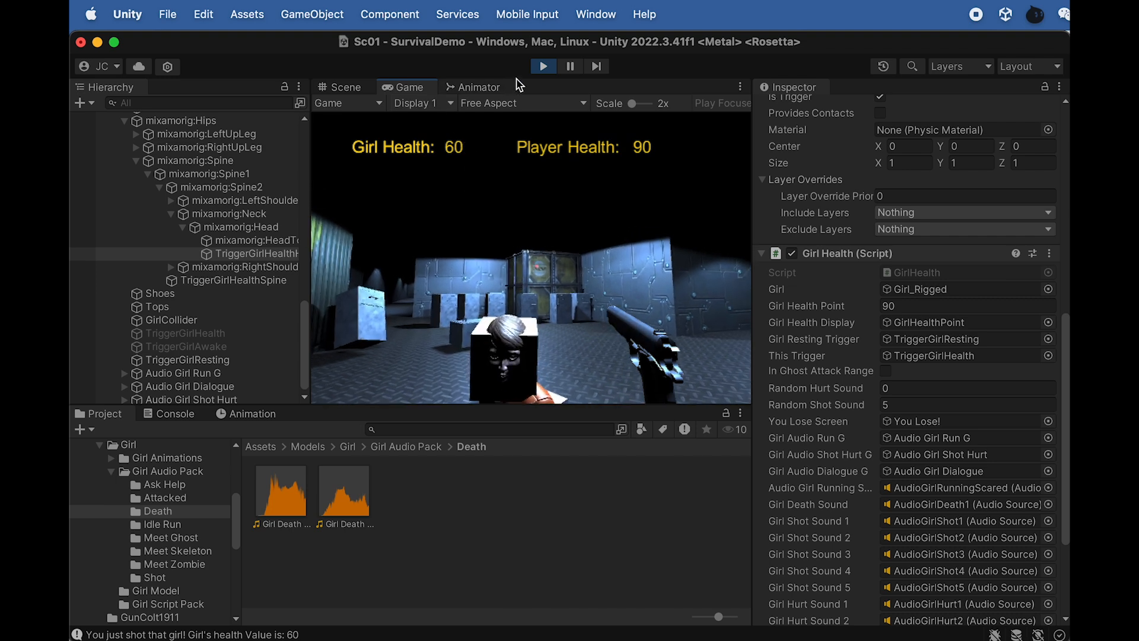
pyautogui.click(544, 67)
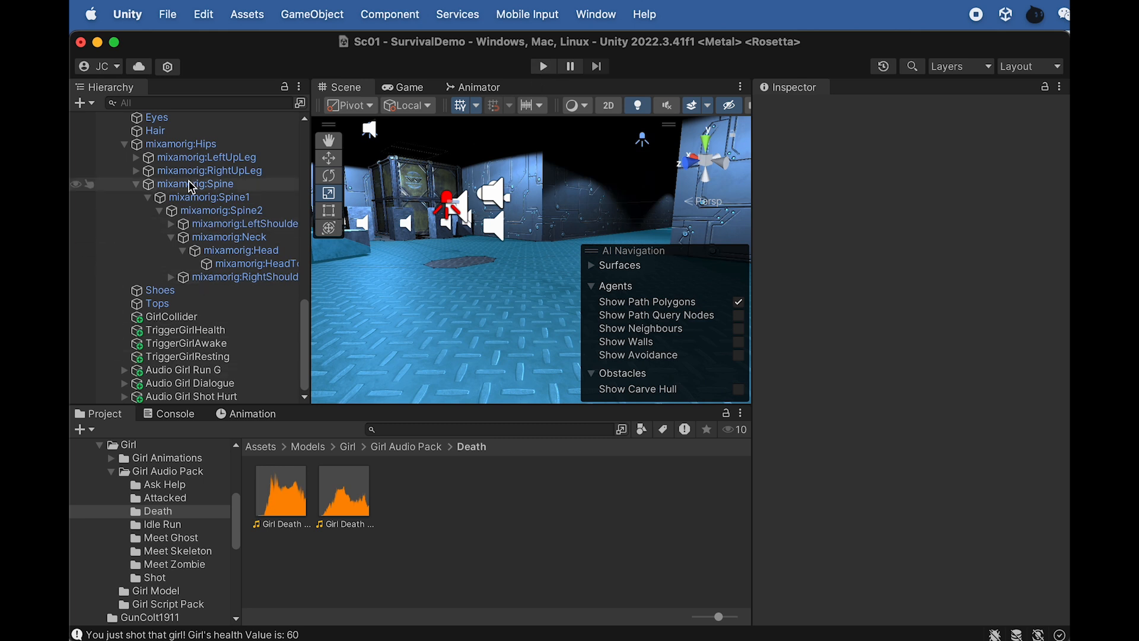
# Step: Select TriggerGirlHealth under Girl_Rigged and frame it in the Scene view
pyautogui.scroll(4, 191, 188)
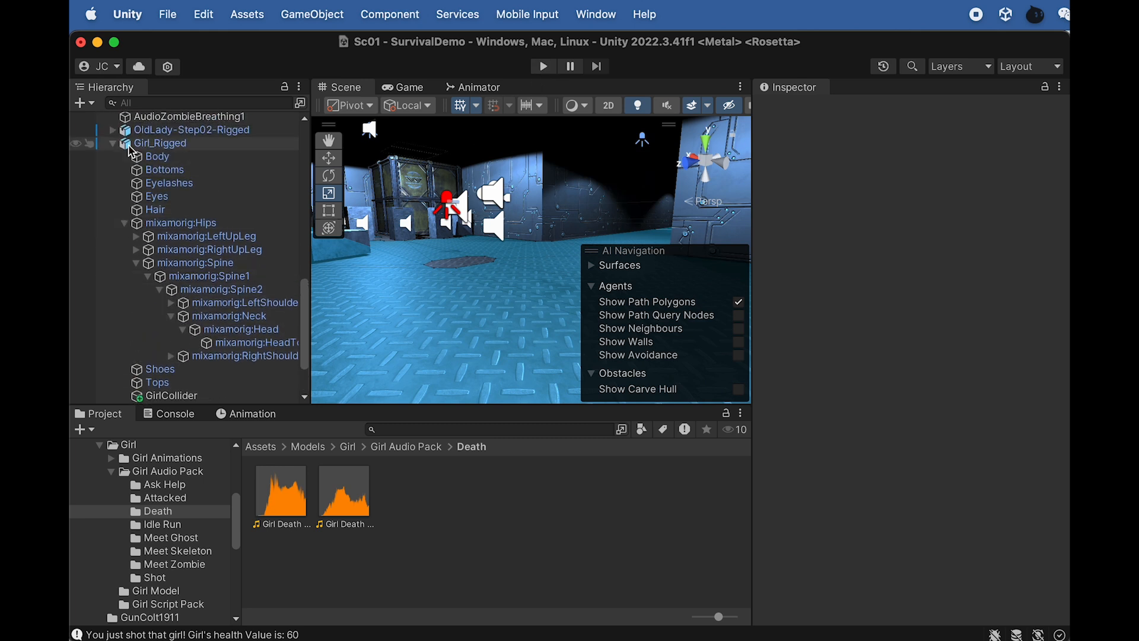
pyautogui.click(113, 144)
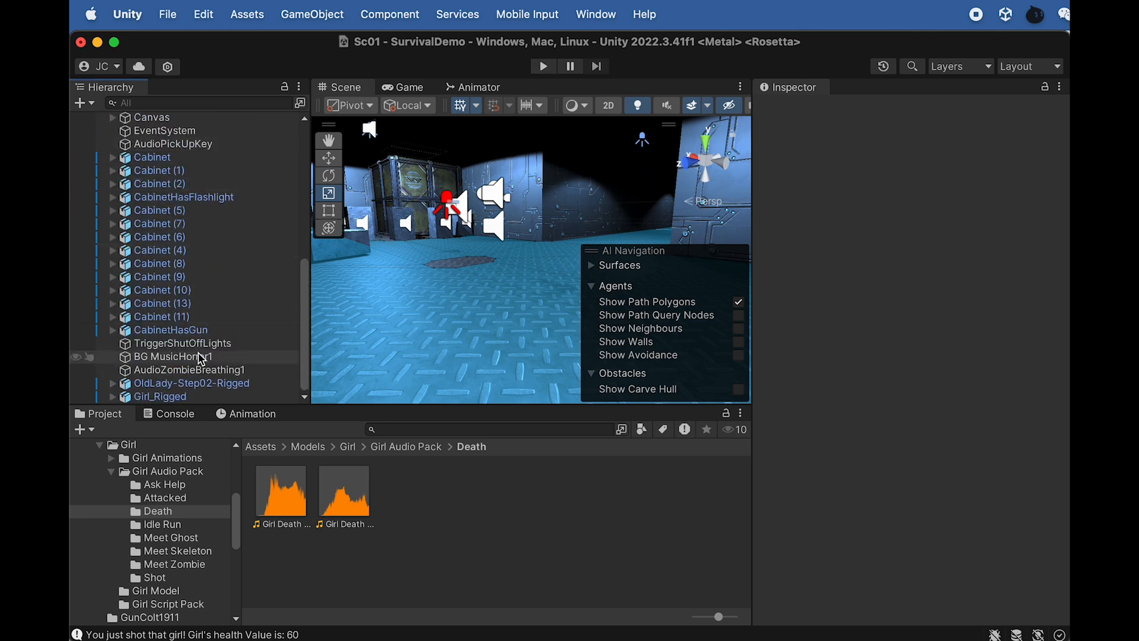
pyautogui.click(112, 396)
pyautogui.click(181, 375)
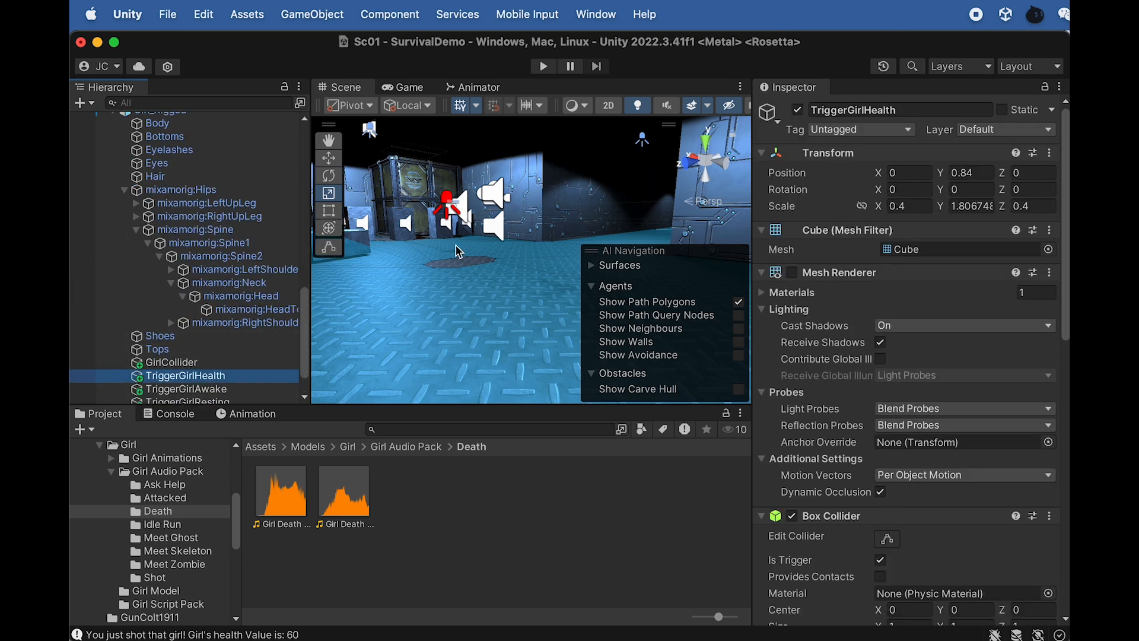
pyautogui.press('f')
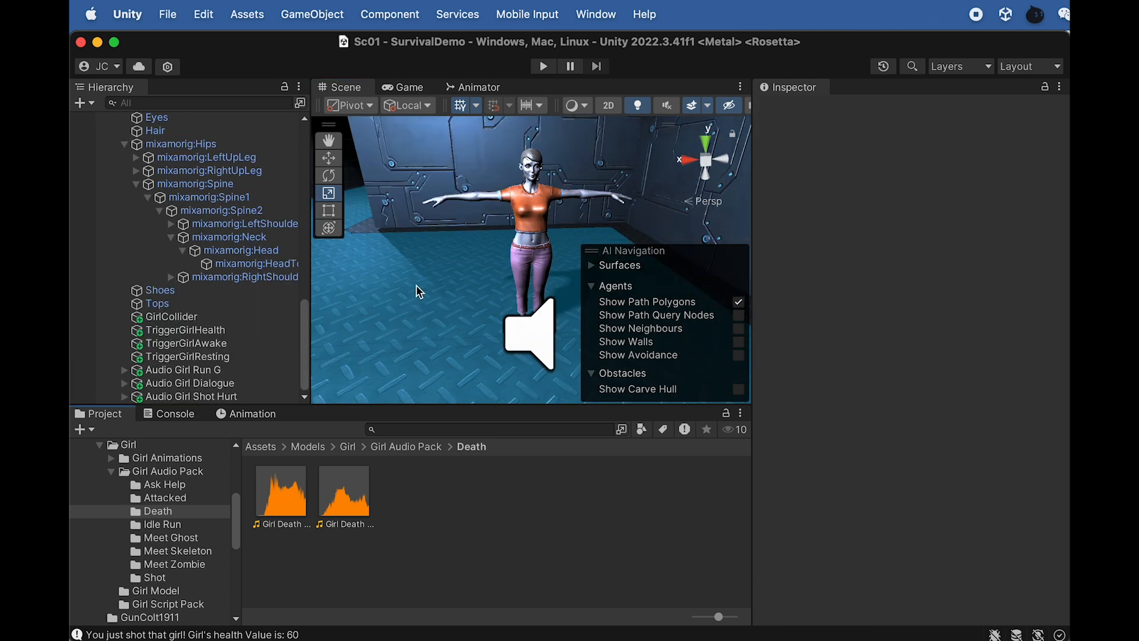
# Step: Locate the GirlHealth script referenced by TriggerGirlHealth's Girl Health component and open it in Dreamweaver
pyautogui.click(223, 331)
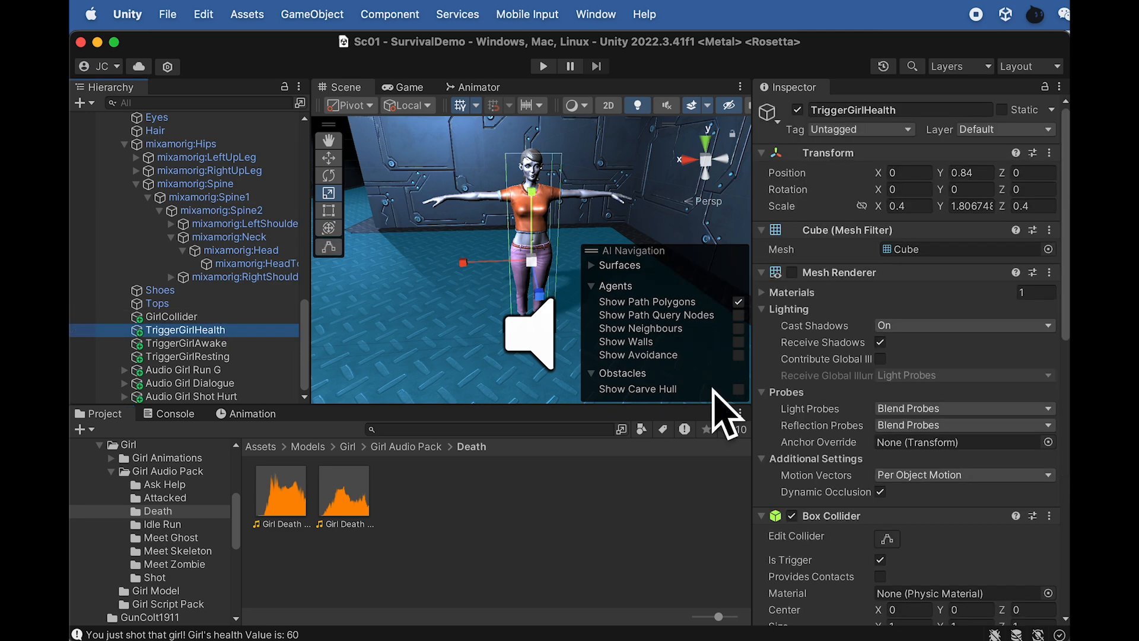
pyautogui.scroll(-10, 849, 492)
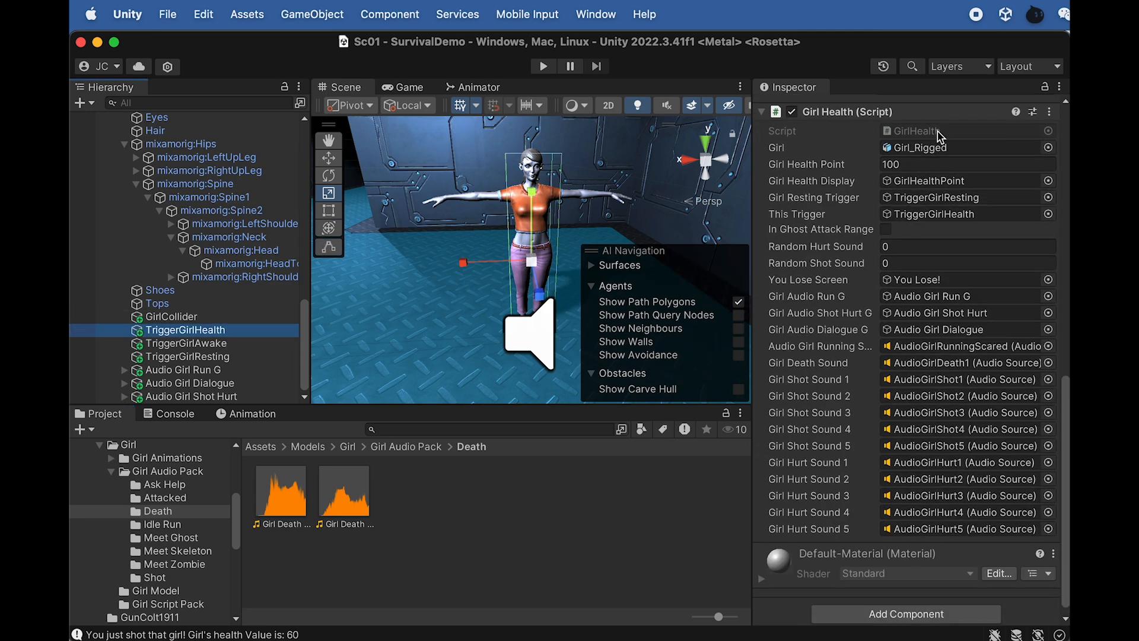
pyautogui.click(936, 131)
pyautogui.doubleClick(624, 498)
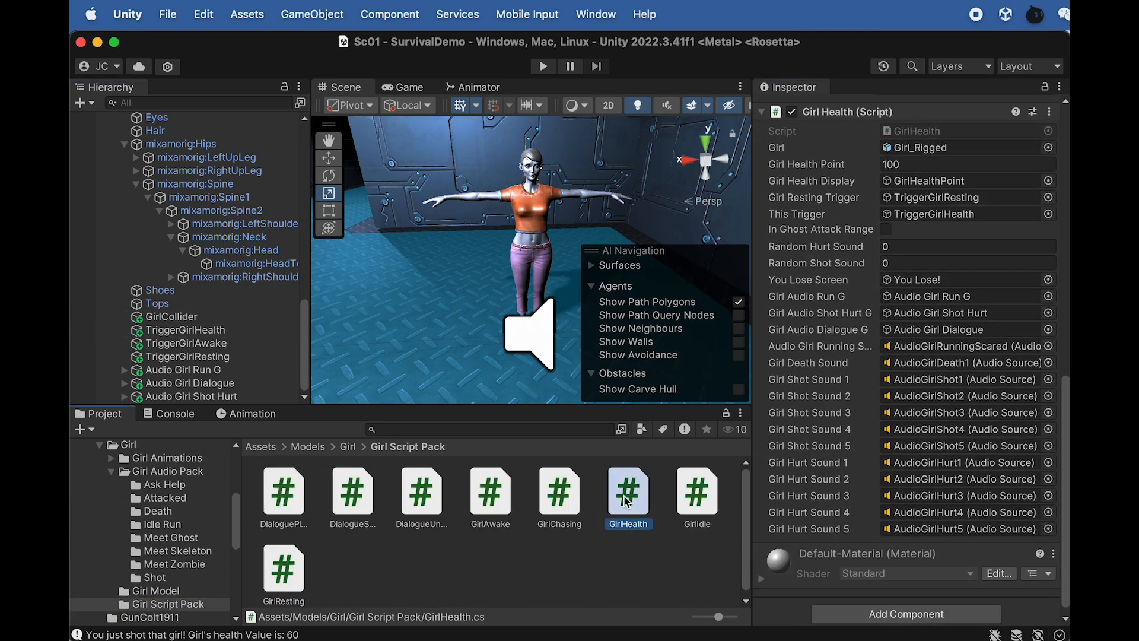
# Step: Examine the "Bullet" and "Enemy" tag conditions in OnTriggerEnter and the coroutines they start
pyautogui.scroll(3, 198, 183)
pyautogui.scroll(-2, 249, 169)
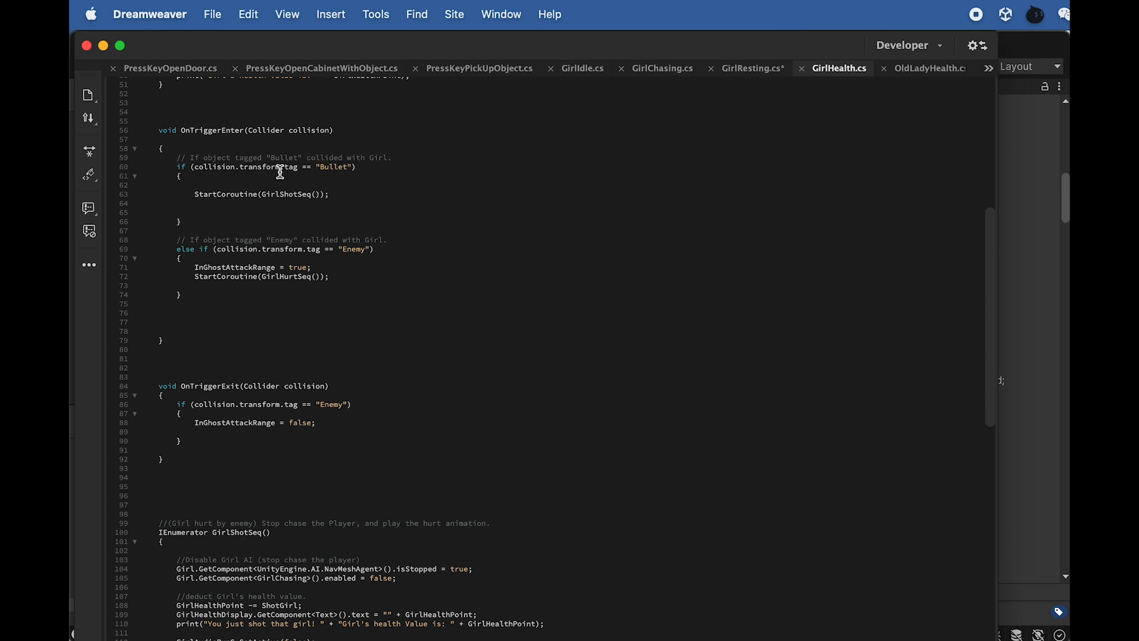
pyautogui.moveTo(321, 167); pyautogui.dragTo(344, 164)
pyautogui.moveTo(344, 250); pyautogui.dragTo(367, 250)
pyautogui.tripleClick(313, 204)
pyautogui.moveTo(313, 204); pyautogui.dragTo(286, 190)
# Step: Examine the GirlShotSeq coroutine, checking the ShotGirl health deduction against its variable declaration and reading through the hurt animations and AI reset
pyautogui.scroll(-7, 273, 196)
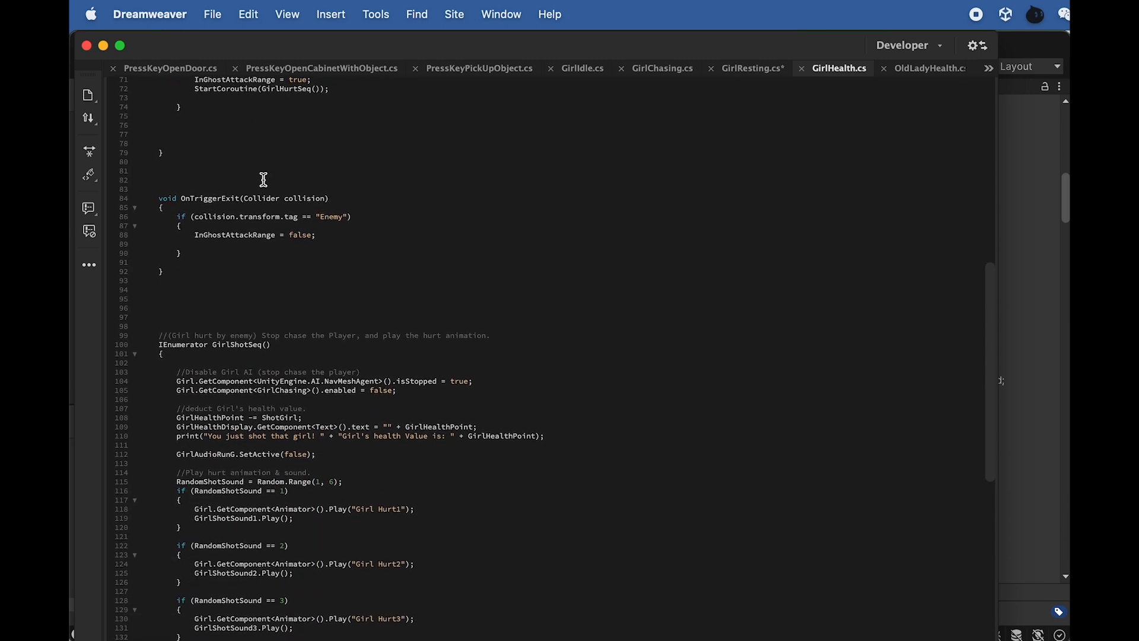
pyautogui.scroll(-8, 263, 179)
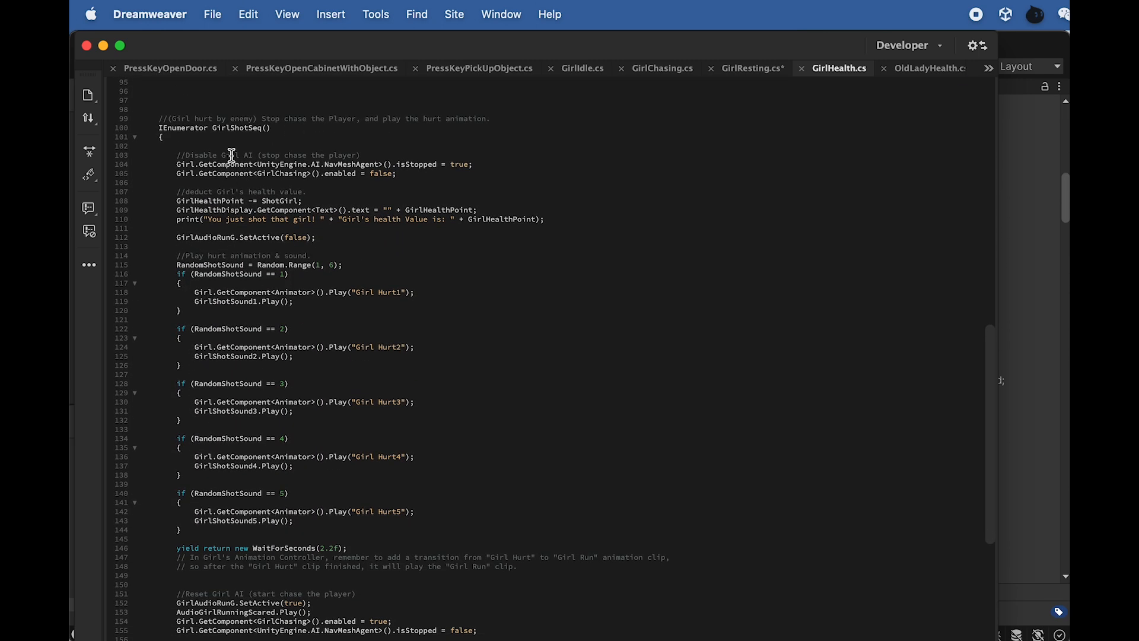
pyautogui.scroll(-1, 230, 131)
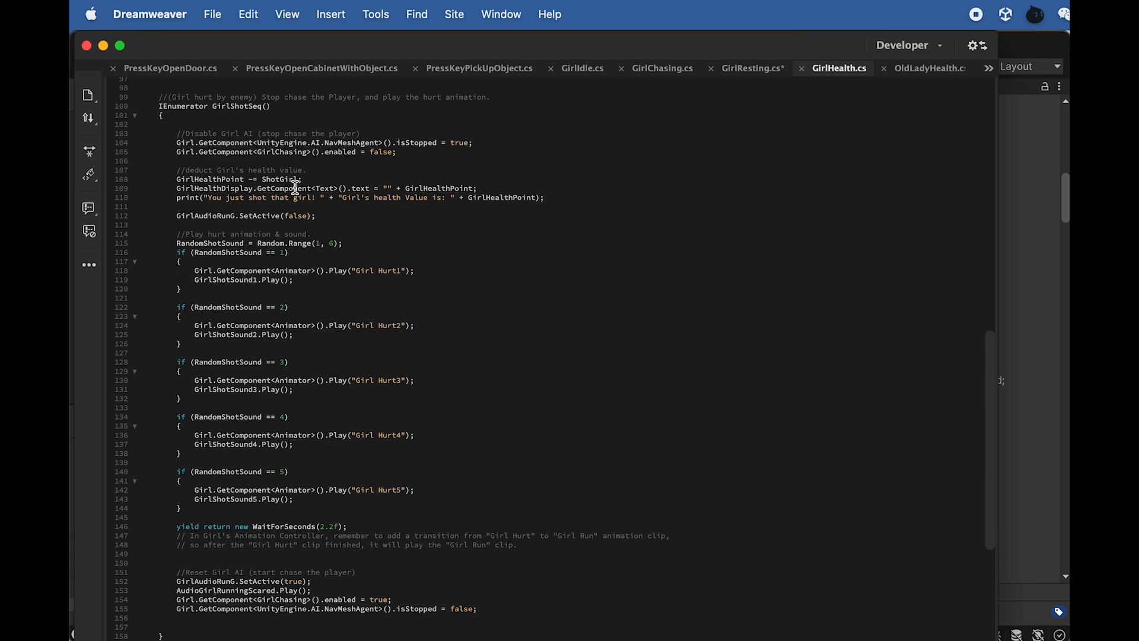
pyautogui.moveTo(309, 180); pyautogui.dragTo(204, 181)
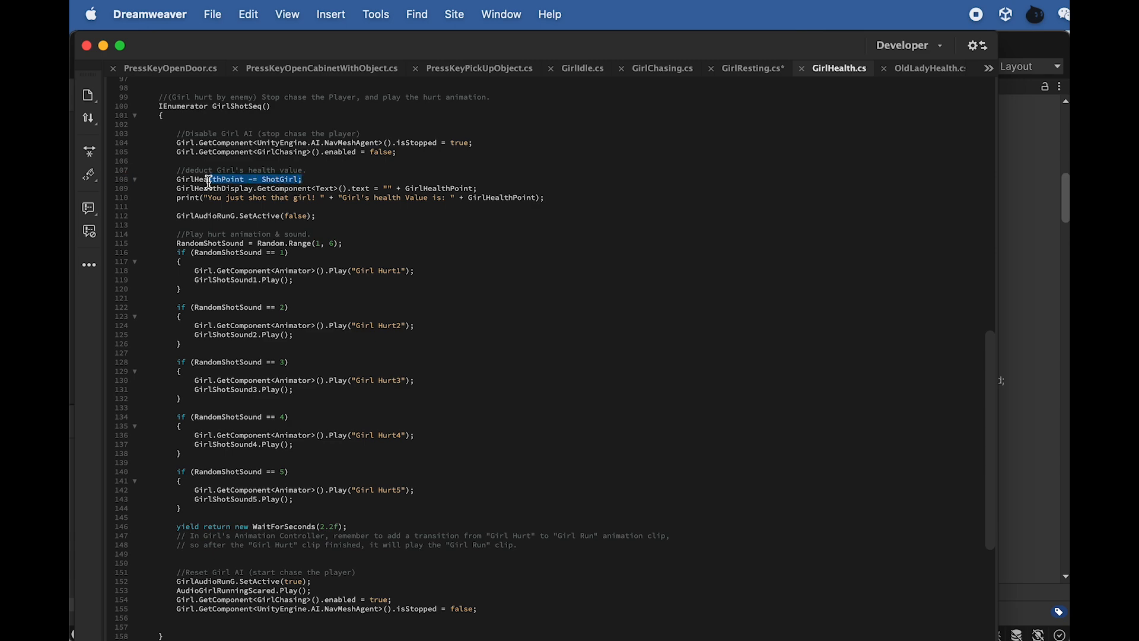
pyautogui.click(270, 178)
pyautogui.moveTo(265, 178); pyautogui.dragTo(289, 177)
pyautogui.scroll(20, 293, 178)
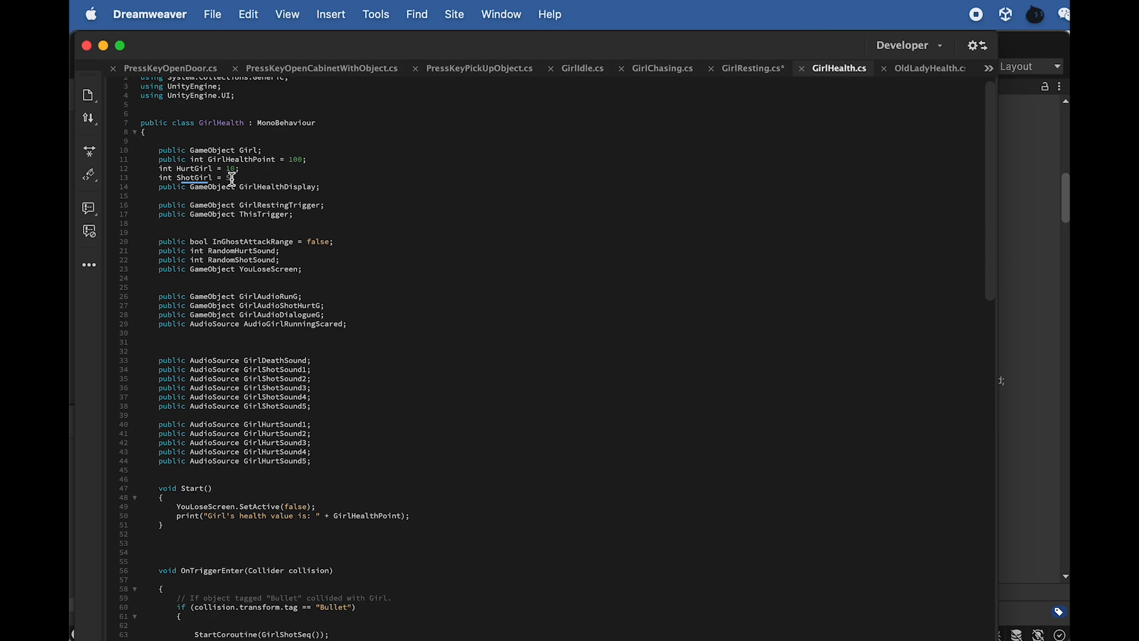
pyautogui.scroll(-20, 357, 303)
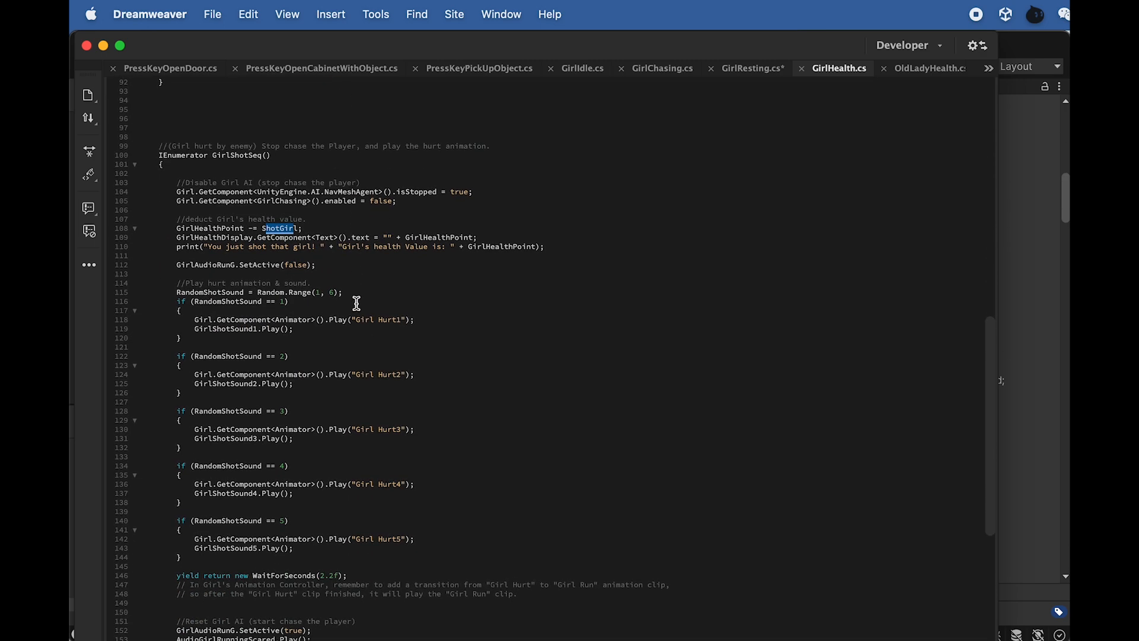
pyautogui.scroll(-1, 265, 228)
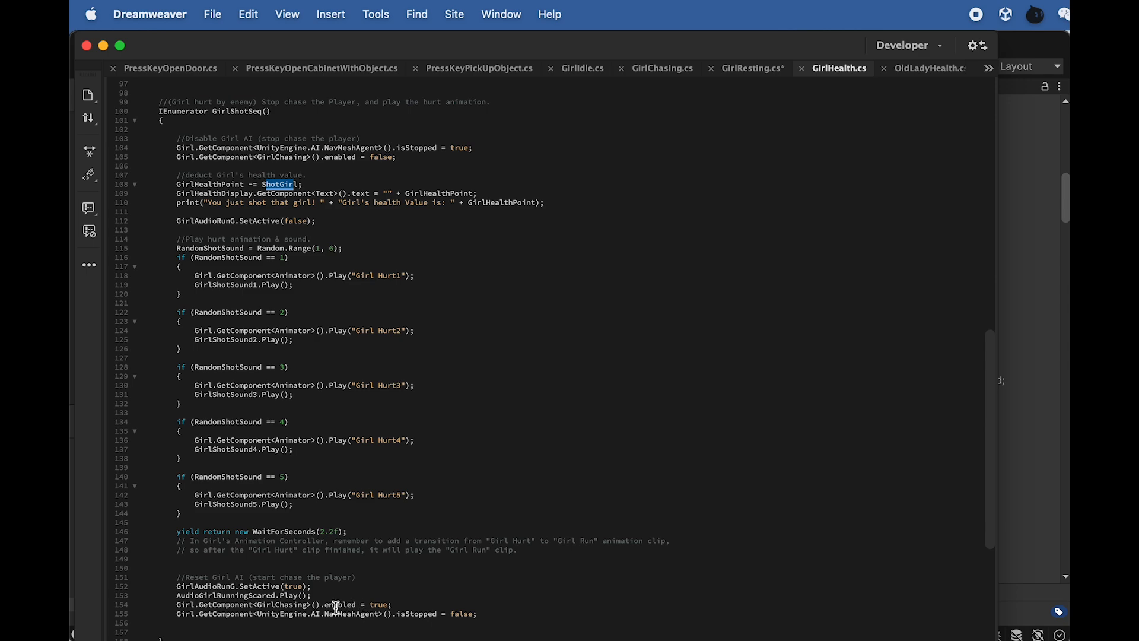
# Step: Examine how InGhostAttackRange drives the GirlHurtSeq loop and how HurtGirl is deducted from the girl's health
pyautogui.scroll(20, 376, 521)
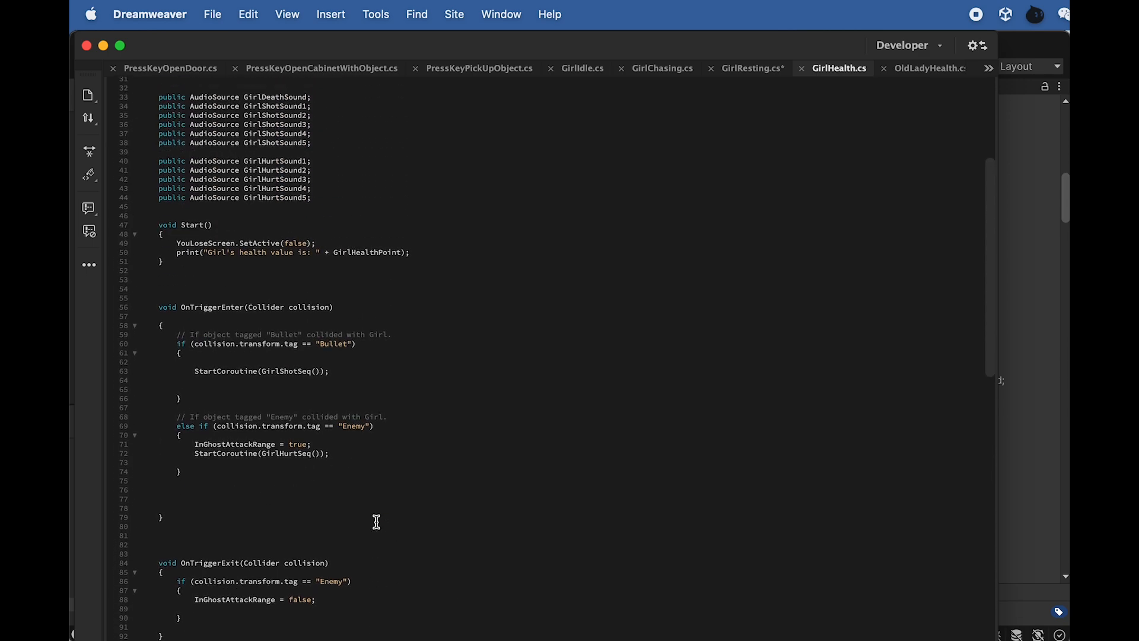
pyautogui.scroll(-8, 376, 521)
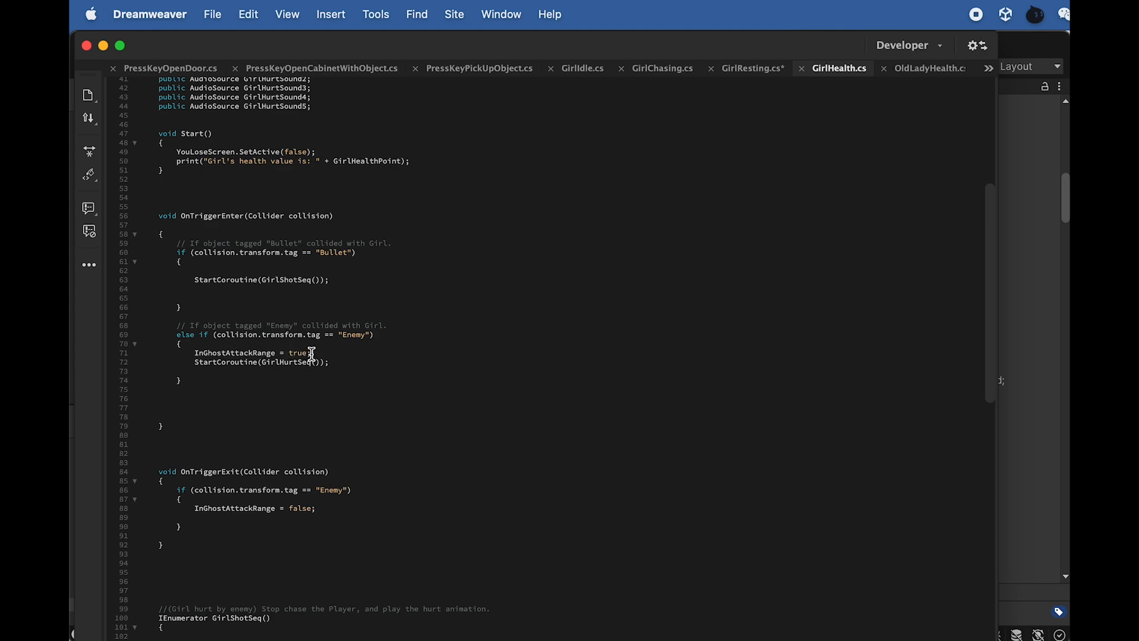
pyautogui.scroll(-20, 310, 350)
pyautogui.scroll(-7, 308, 344)
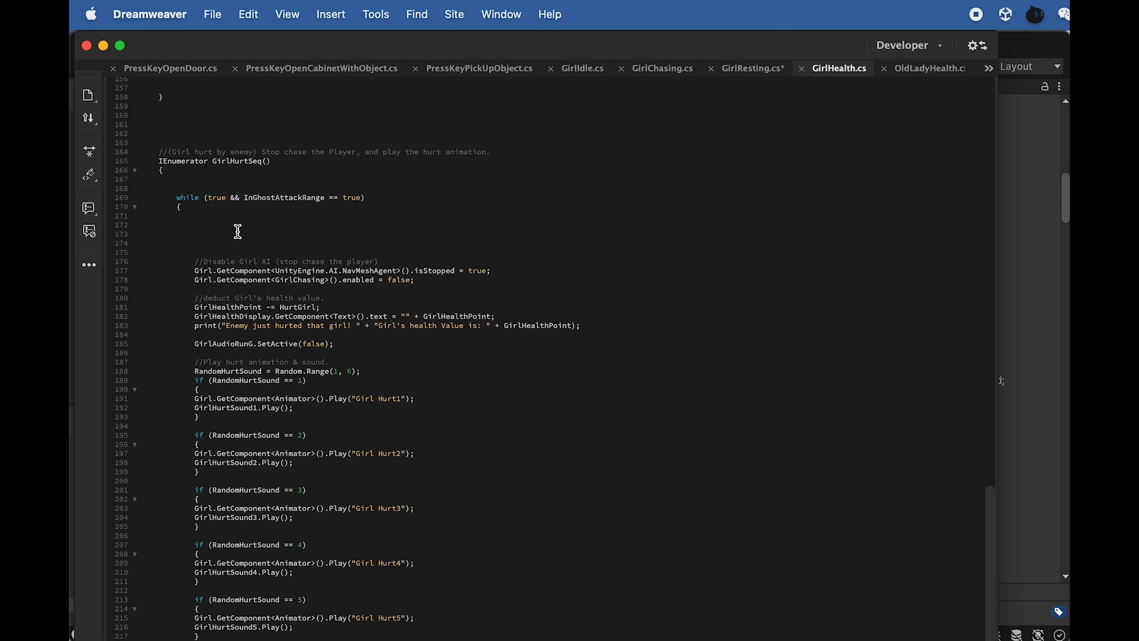
pyautogui.scroll(-3, 238, 227)
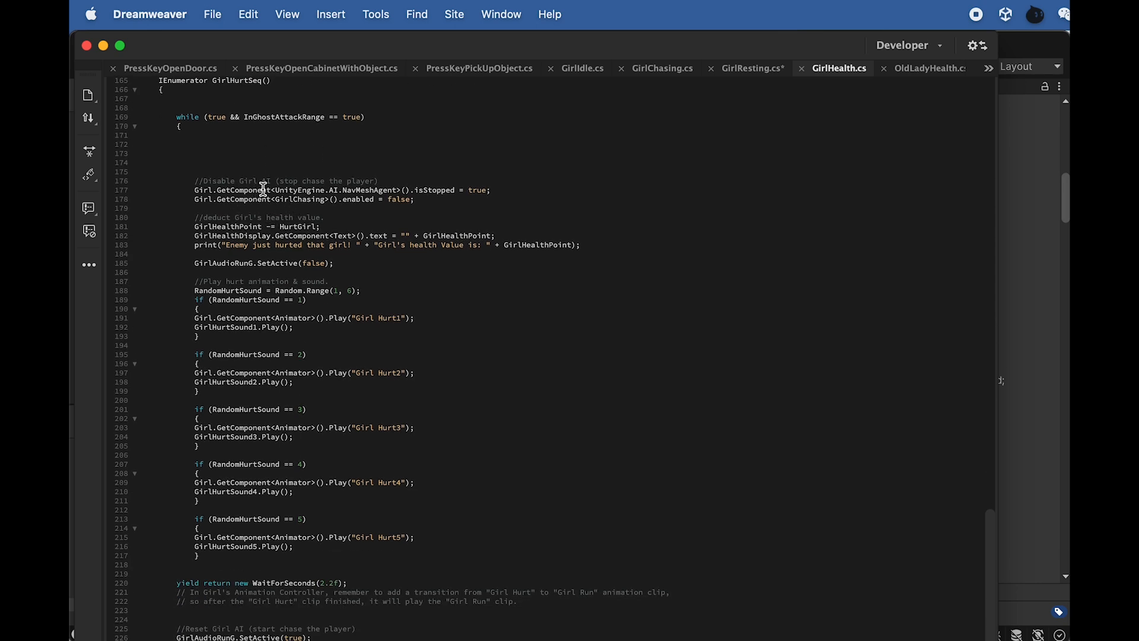
pyautogui.scroll(-1, 356, 195)
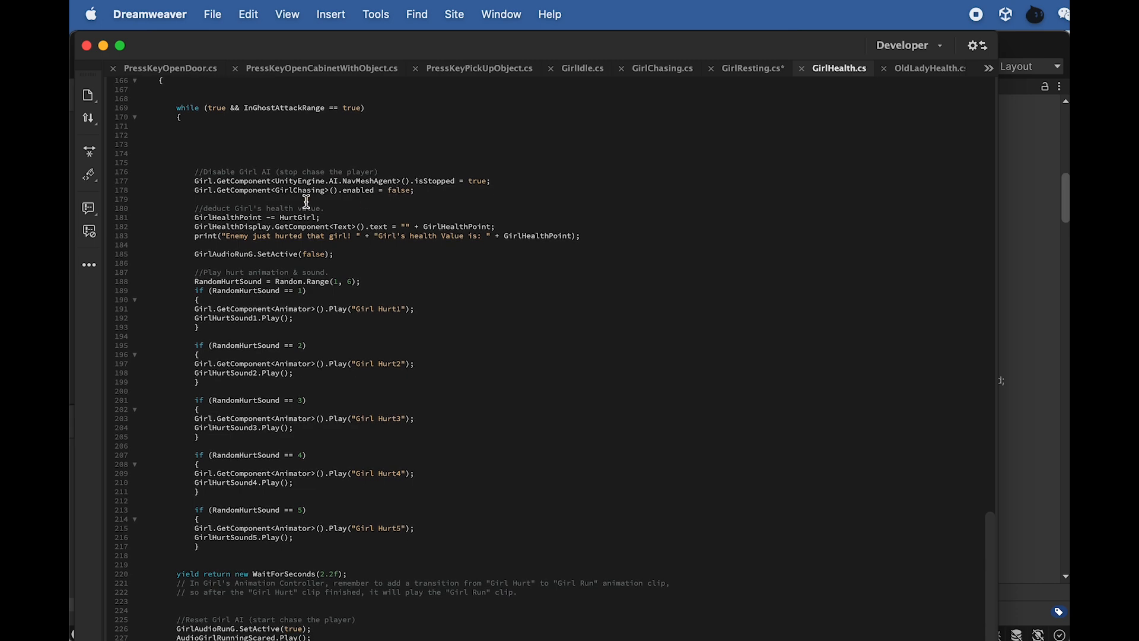
pyautogui.moveTo(324, 217); pyautogui.dragTo(270, 217)
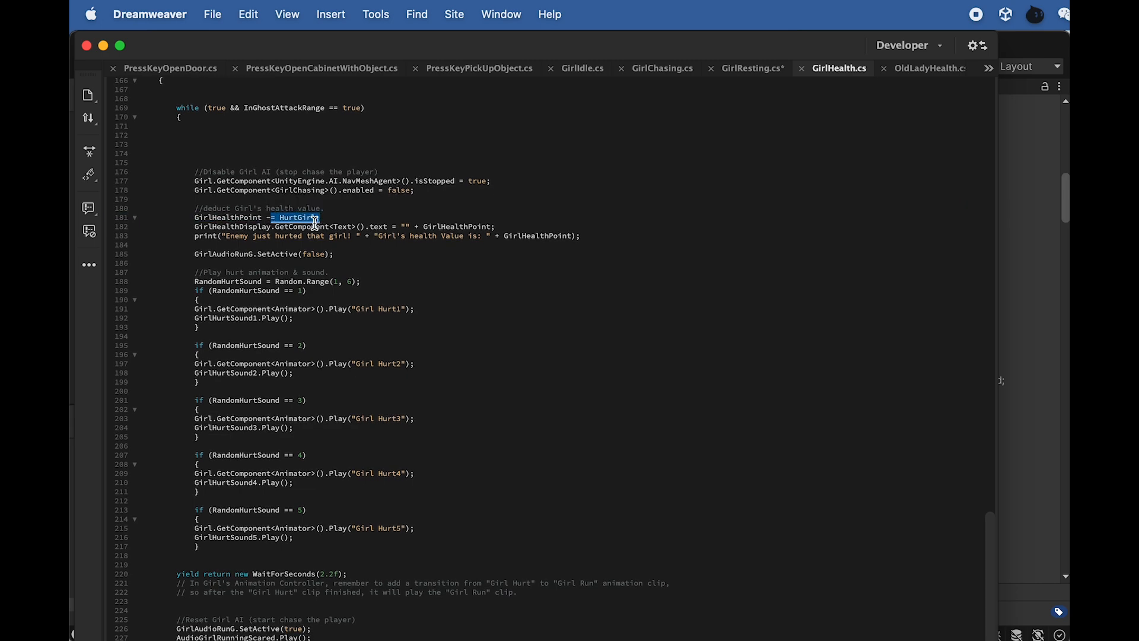
pyautogui.scroll(20, 329, 218)
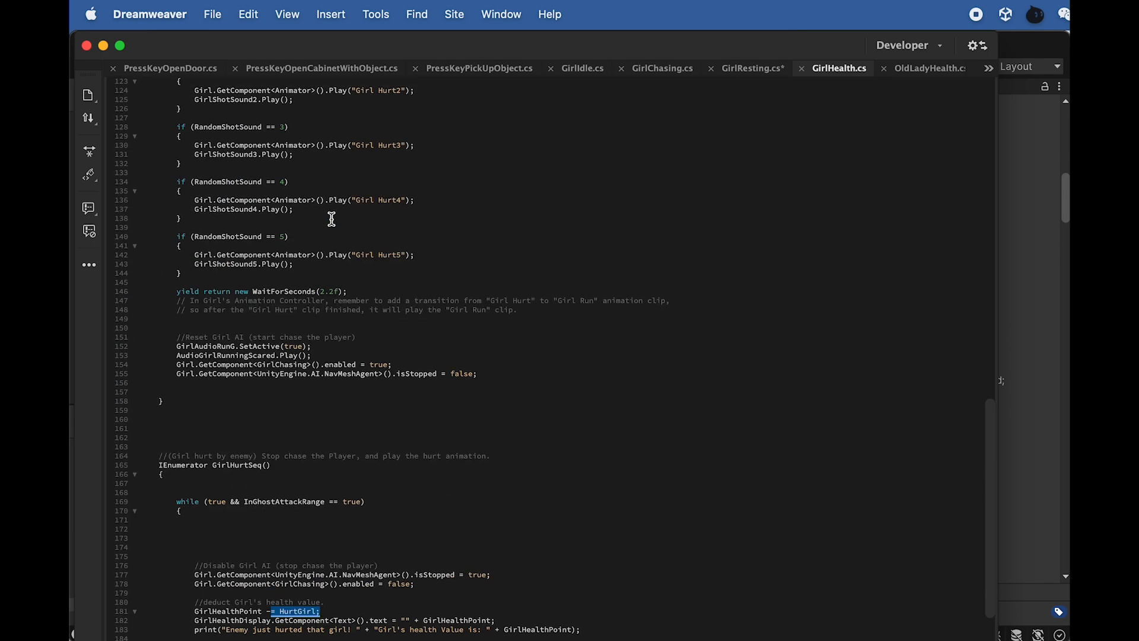
# Step: Examine the HurtGirl damage variable and the GirlShotSeq coroutine in GirlHealth.cs
pyautogui.scroll(4, 332, 219)
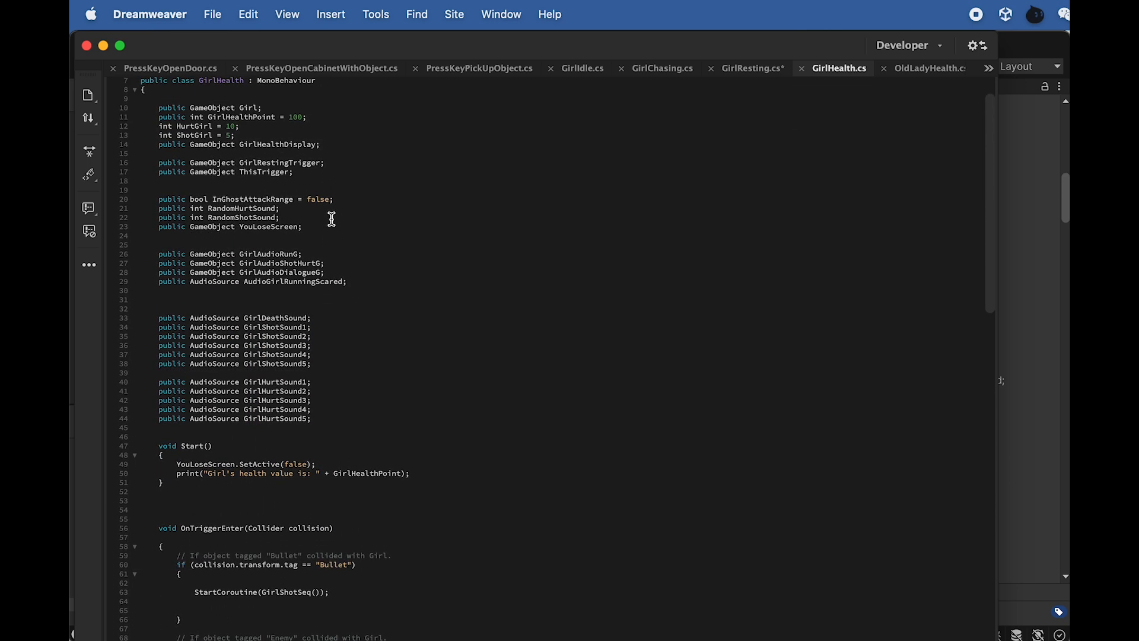
pyautogui.moveTo(240, 127); pyautogui.dragTo(177, 123)
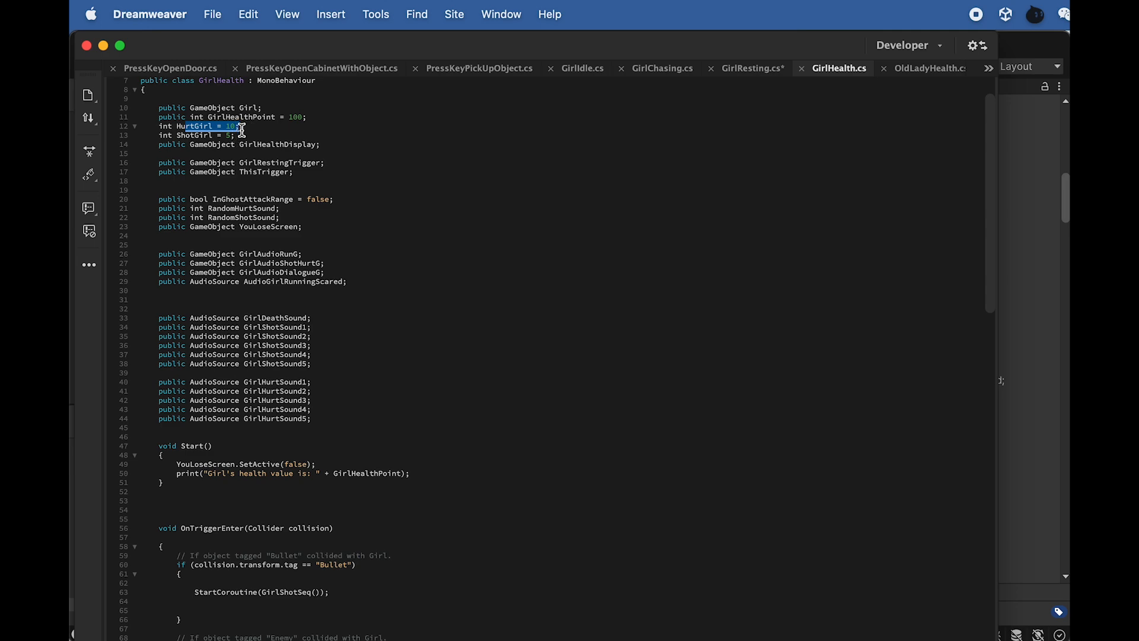
pyautogui.scroll(-20, 340, 317)
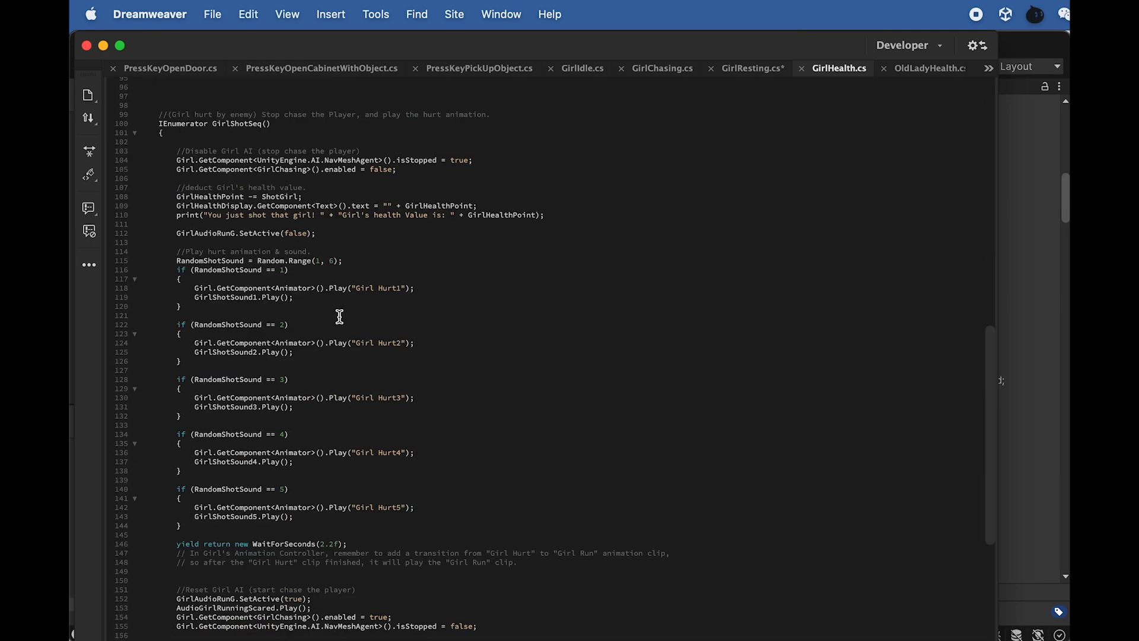
pyautogui.scroll(7, 339, 316)
pyautogui.scroll(-2, 339, 317)
pyautogui.scroll(-20, 339, 316)
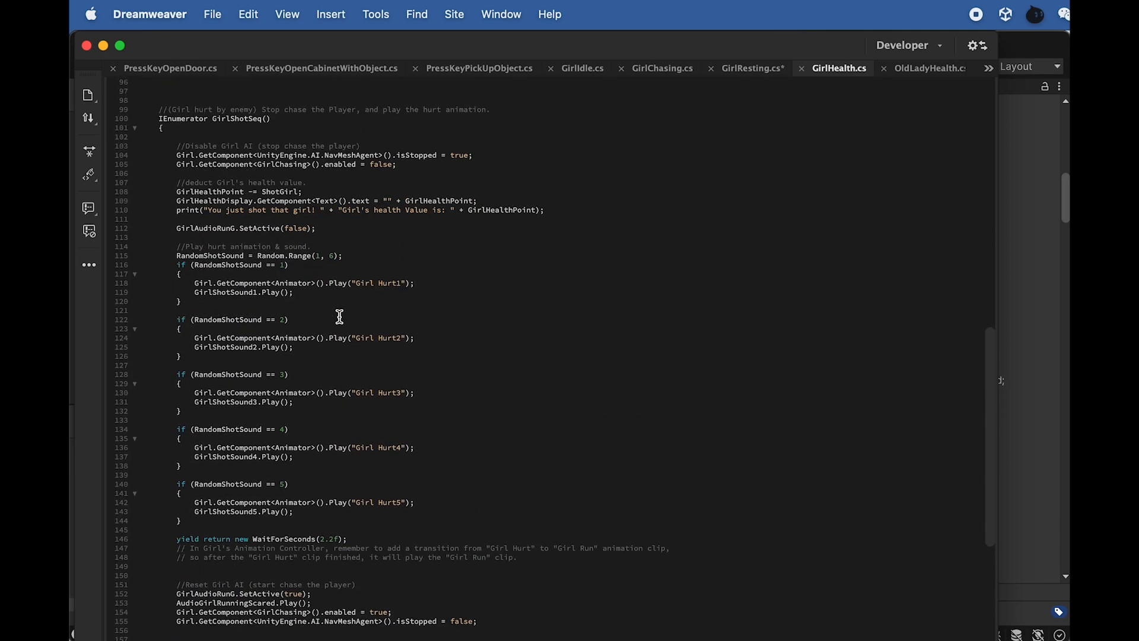
pyautogui.scroll(-1, 339, 317)
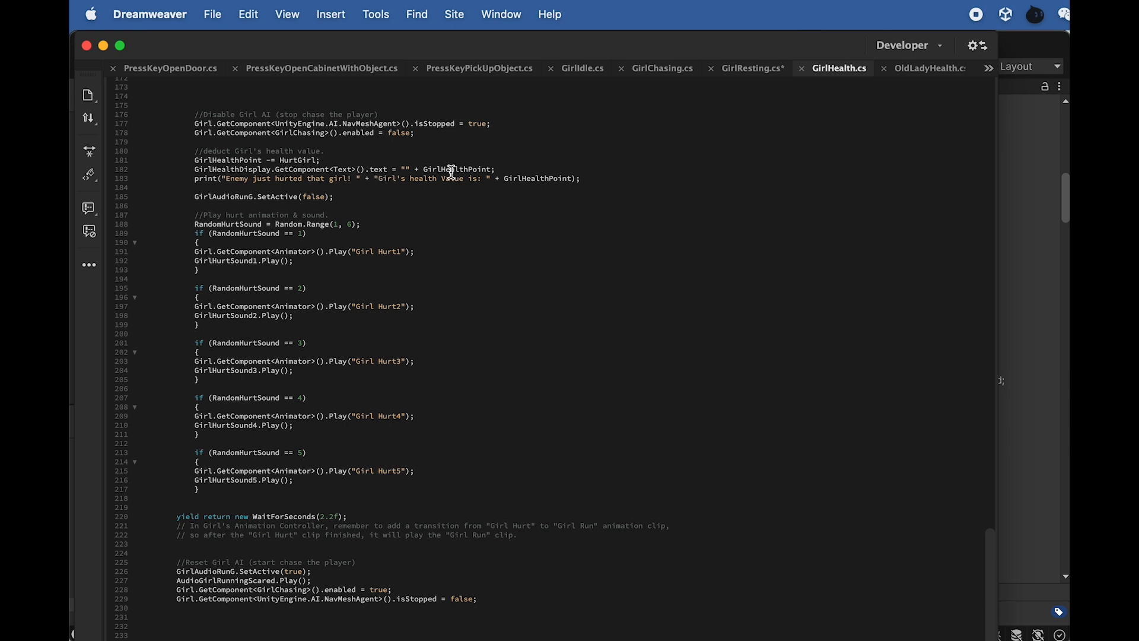
# Step: Examine the health display and random hurt sounds in GirlHurtSeq, plus the audio objects disabled on death in Update
pyautogui.moveTo(431, 169); pyautogui.dragTo(476, 169)
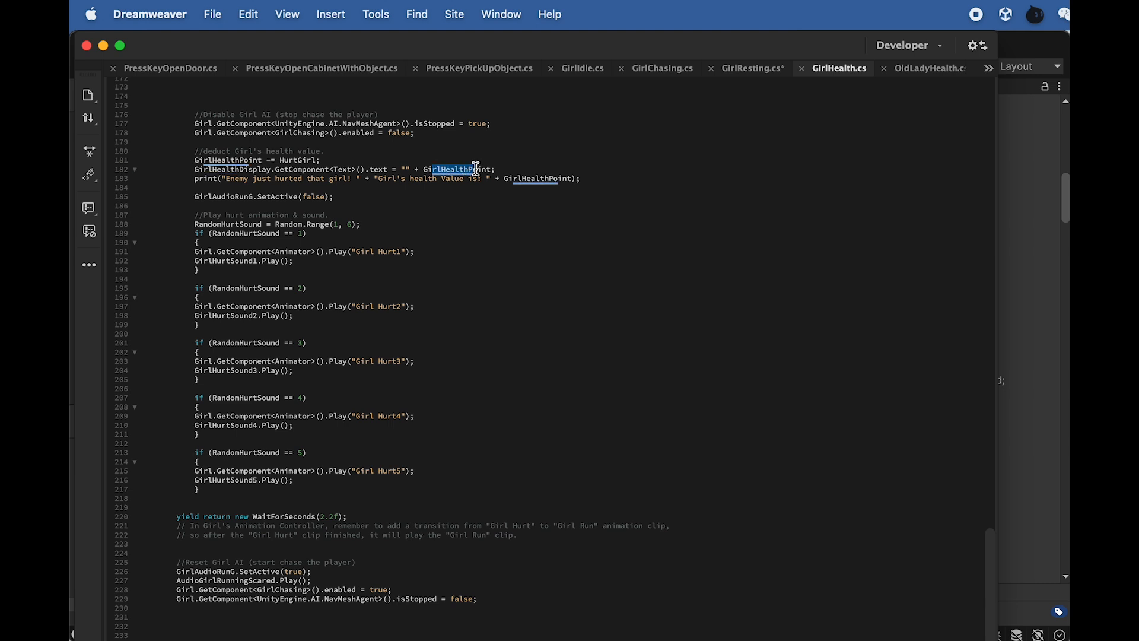
pyautogui.scroll(-3, 435, 262)
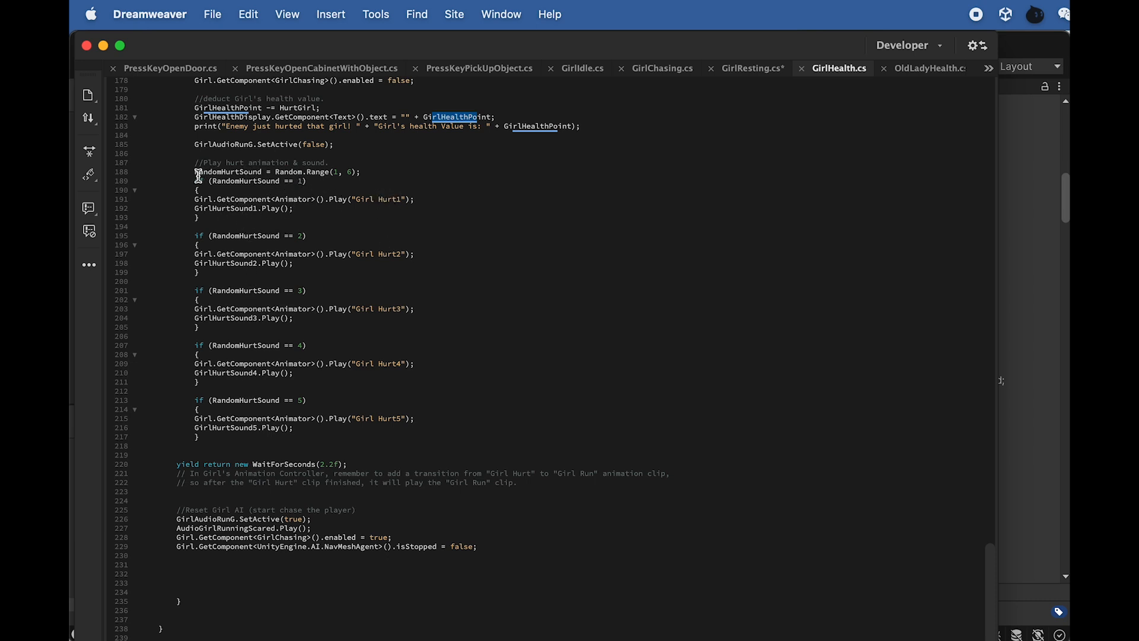
pyautogui.moveTo(197, 176); pyautogui.dragTo(262, 172)
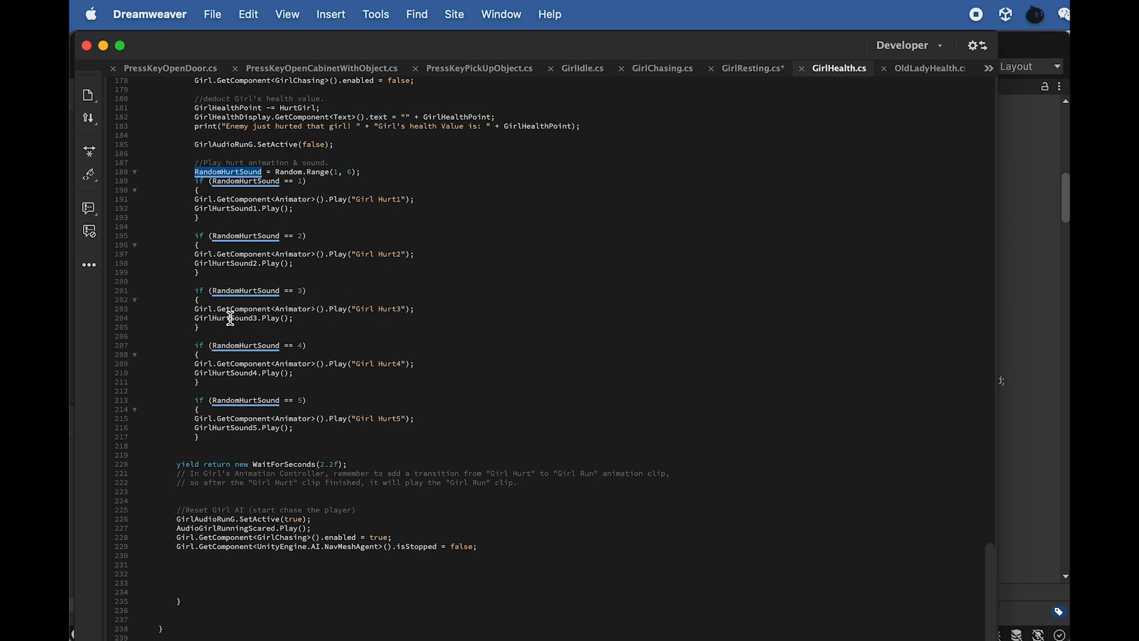
pyautogui.scroll(-10, 247, 314)
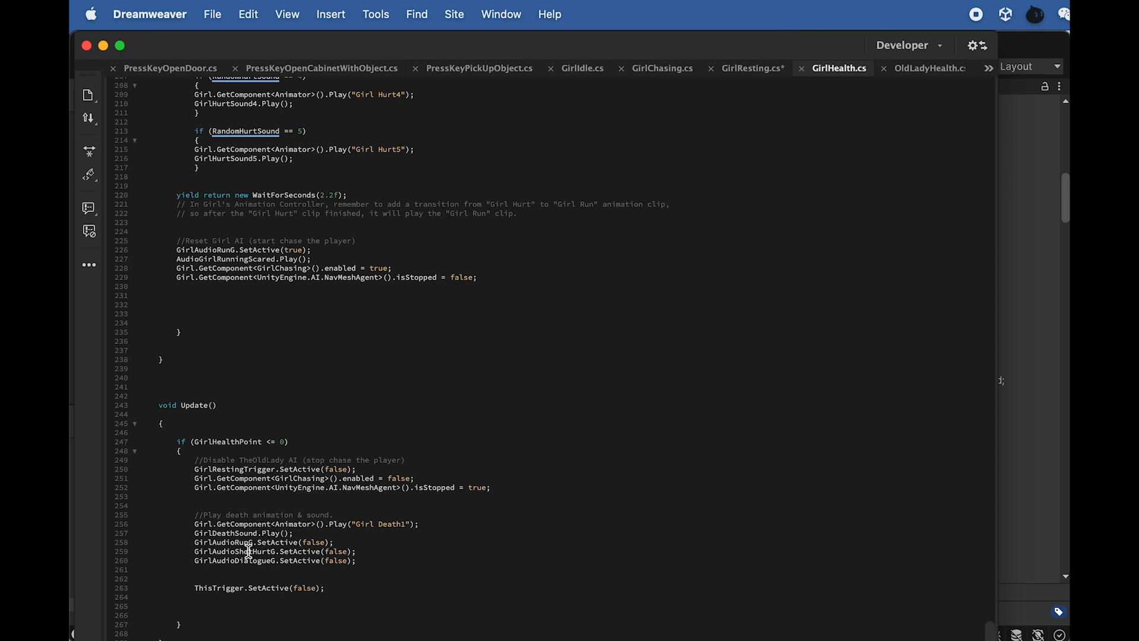
pyautogui.moveTo(275, 561); pyautogui.dragTo(235, 542)
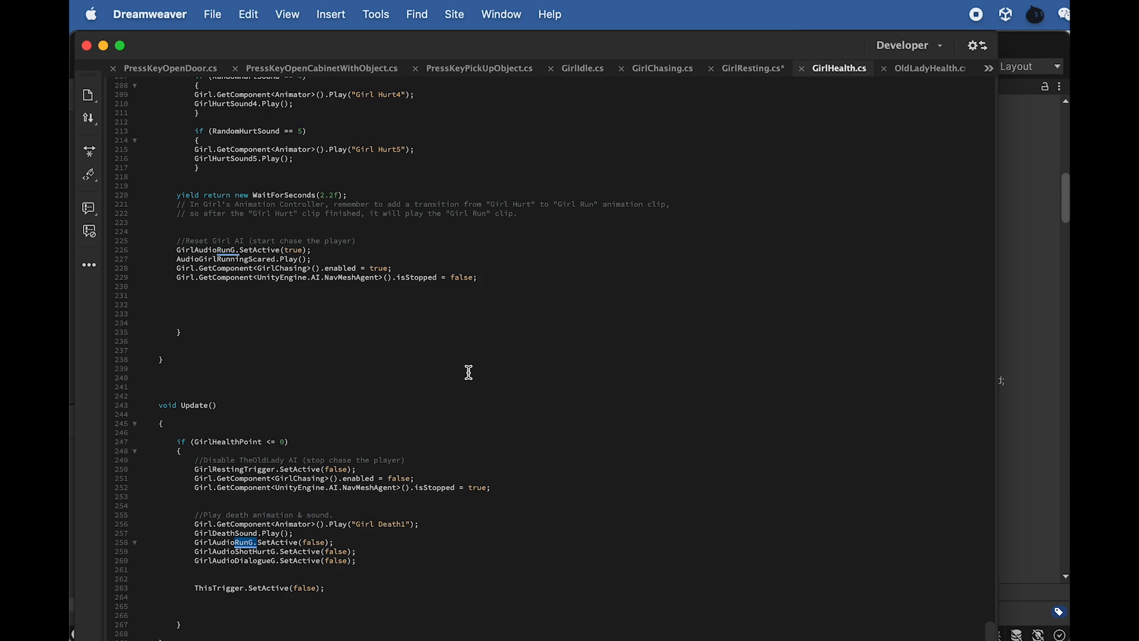
pyautogui.scroll(20, 469, 372)
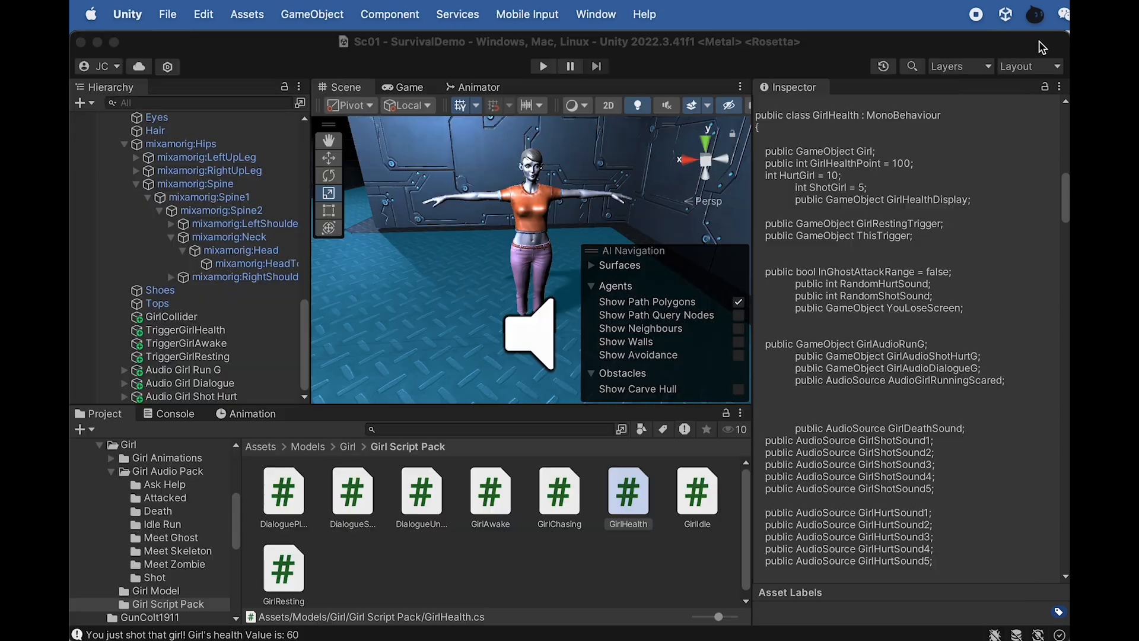
# Step: Switch to Unity and activate the Iron Cage object in the Sc01 scene
pyautogui.click(1042, 46)
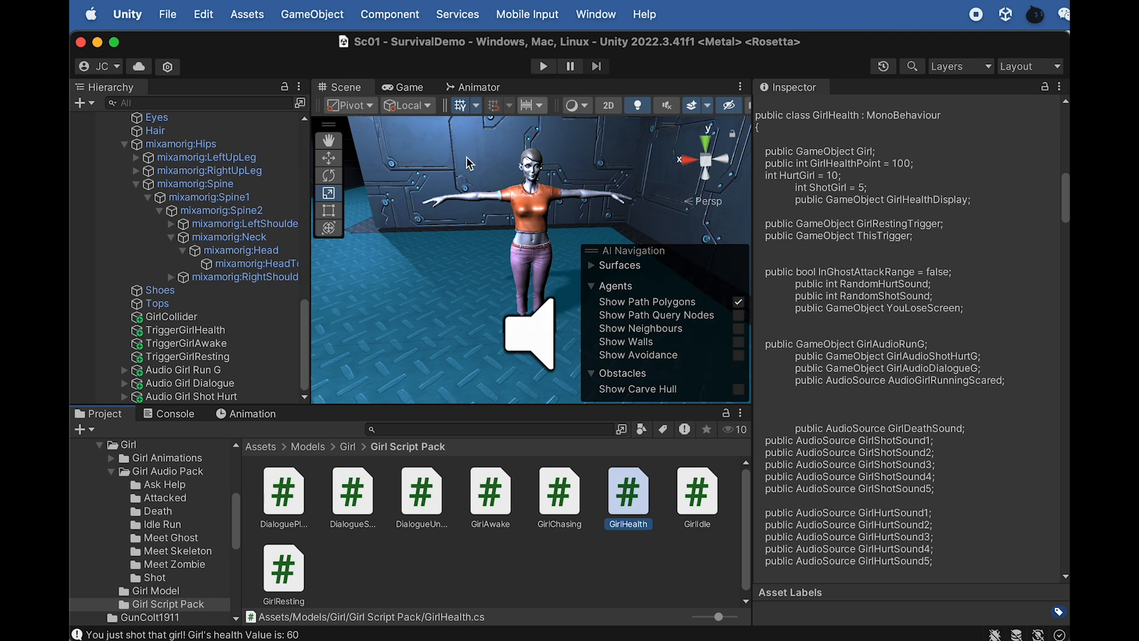
pyautogui.scroll(2, 140, 215)
pyautogui.scroll(10, 139, 215)
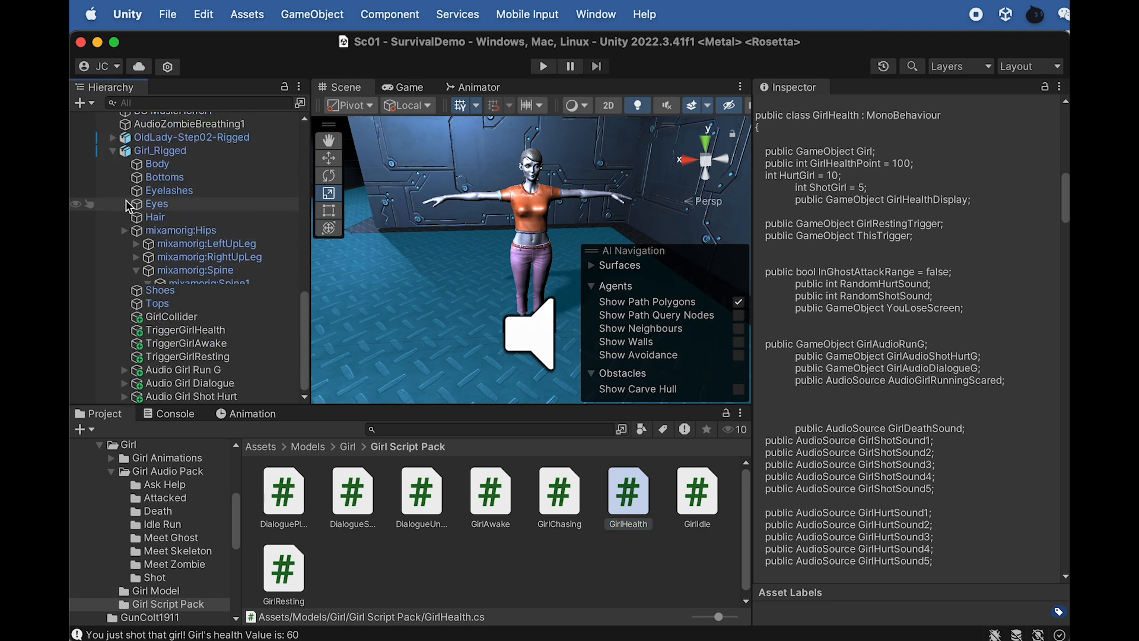
pyautogui.scroll(8, 150, 183)
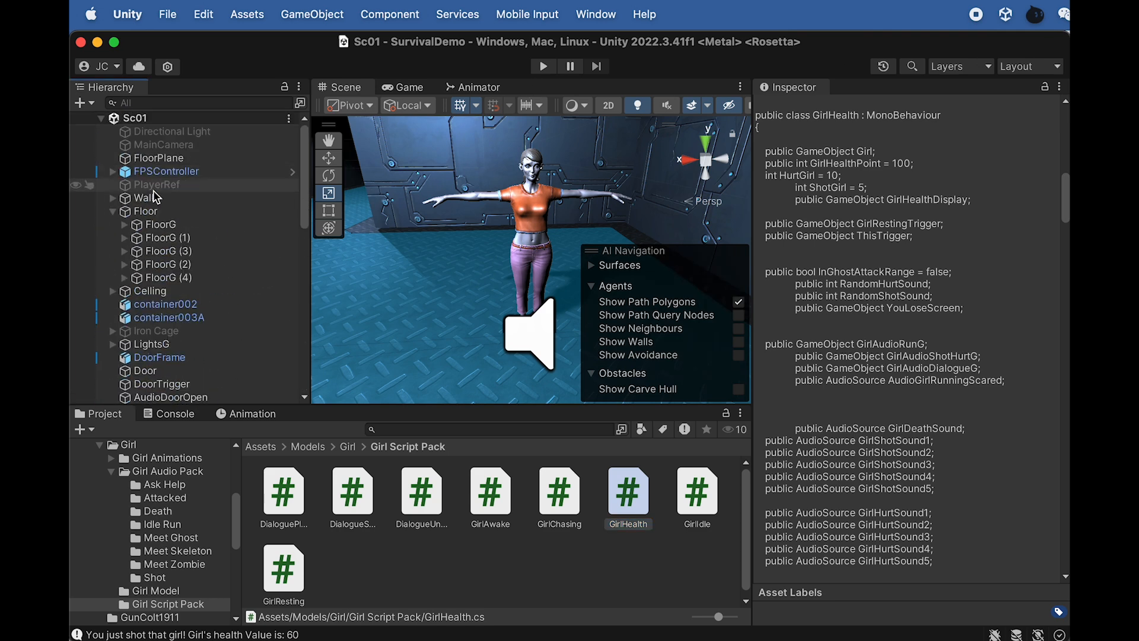
pyautogui.click(166, 331)
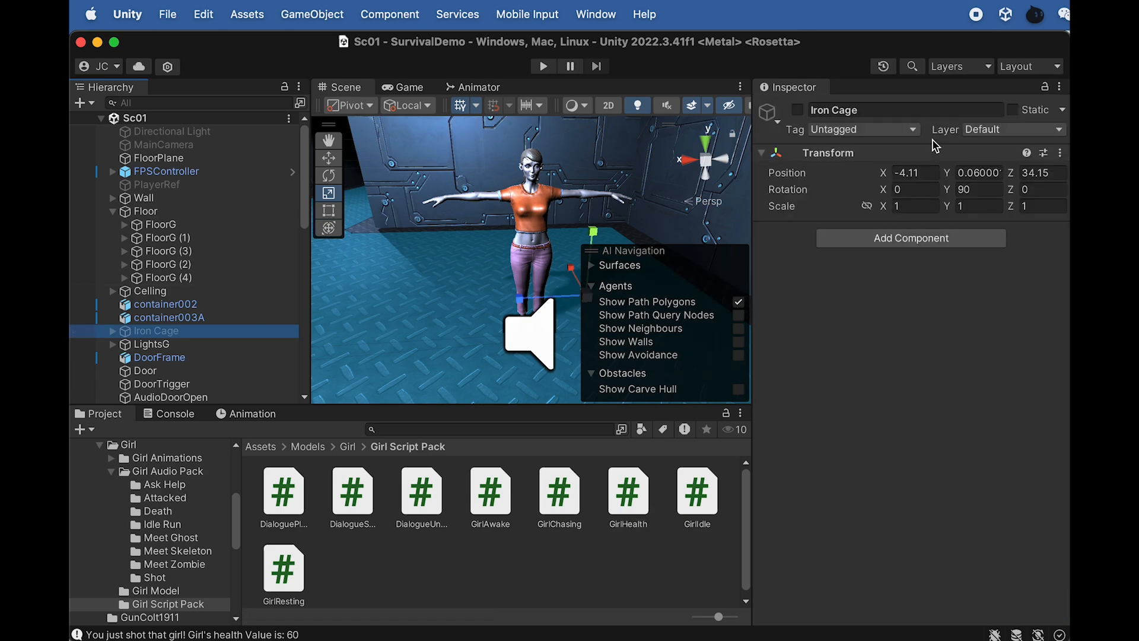
pyautogui.click(798, 110)
pyautogui.keyDown('alt'); pyautogui.moveTo(507, 189); pyautogui.dragTo(391, 360); pyautogui.keyUp('alt')
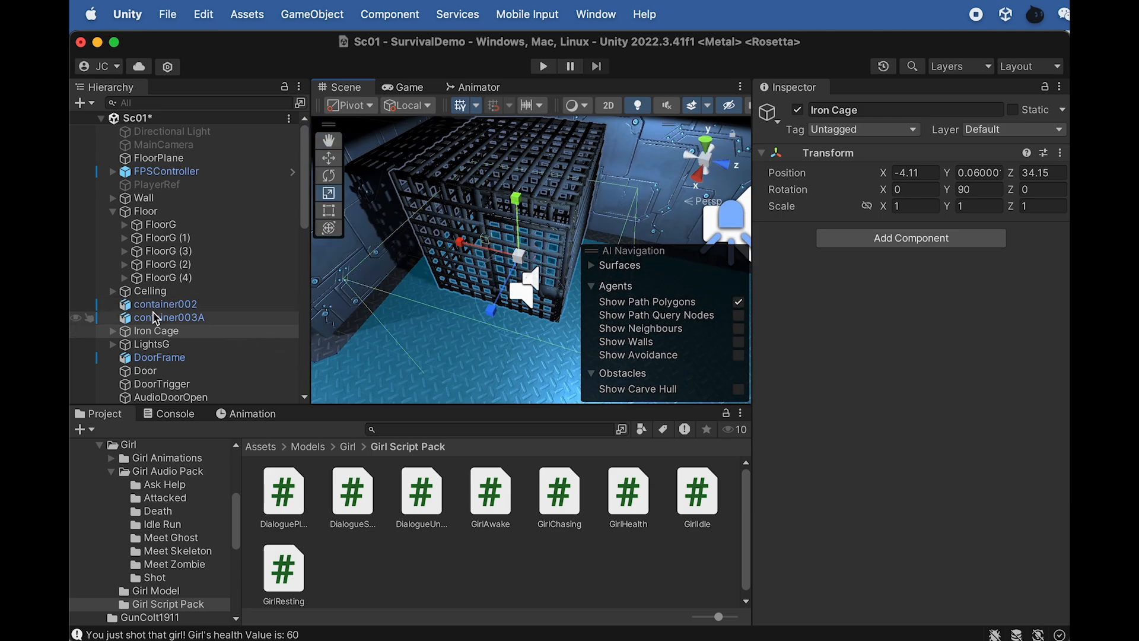
# Step: Inspect the level layout around the FPSController and the corridors beyond it
pyautogui.scroll(-5, 403, 278)
pyautogui.scroll(-8, 403, 277)
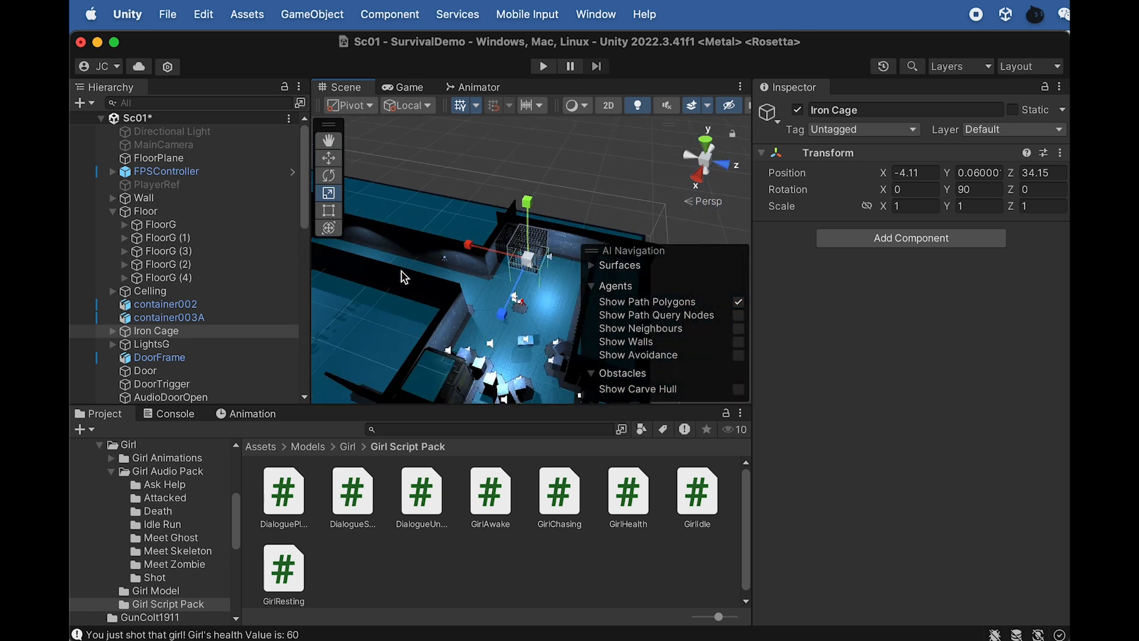
pyautogui.click(166, 171)
pyautogui.press('f')
pyautogui.press('w')
pyautogui.keyDown('alt'); pyautogui.moveTo(542, 255); pyautogui.dragTo(419, 275); pyautogui.keyUp('alt')
pyautogui.press('f')
pyautogui.keyDown('alt'); pyautogui.moveTo(475, 299); pyautogui.dragTo(519, 266); pyautogui.keyUp('alt')
pyautogui.moveTo(519, 266); pyautogui.dragTo(429, 191, button='middle')
pyautogui.scroll(-3, 433, 212)
pyautogui.moveTo(483, 315); pyautogui.dragTo(474, 165, button='middle')
pyautogui.scroll(-5, 497, 347)
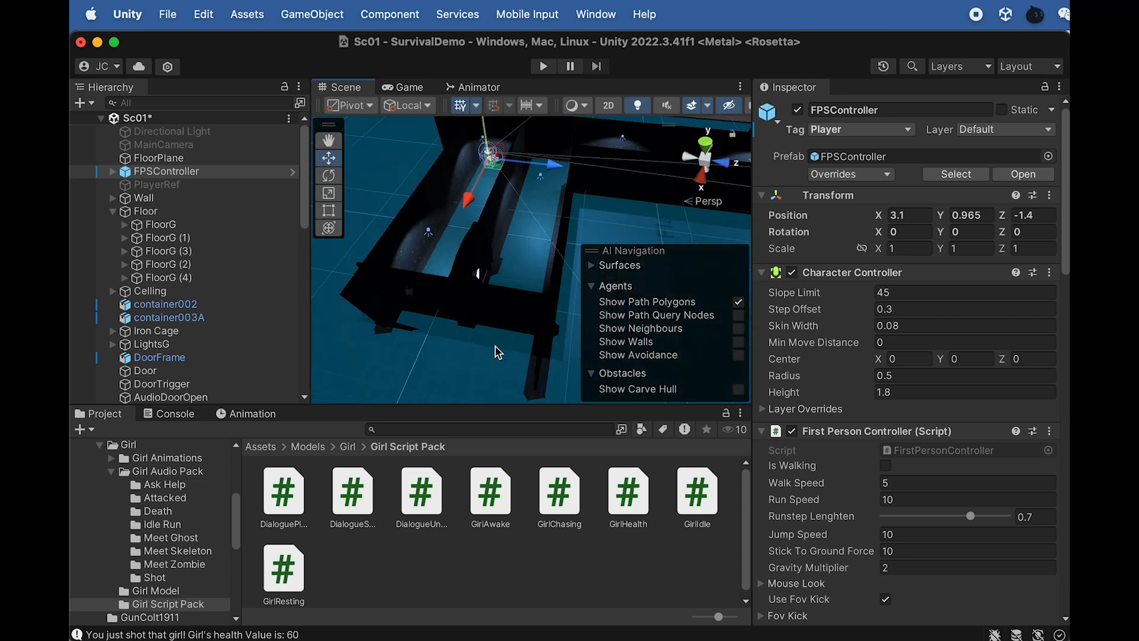
pyautogui.keyDown('alt'); pyautogui.moveTo(508, 237); pyautogui.dragTo(532, 301); pyautogui.keyUp('alt')
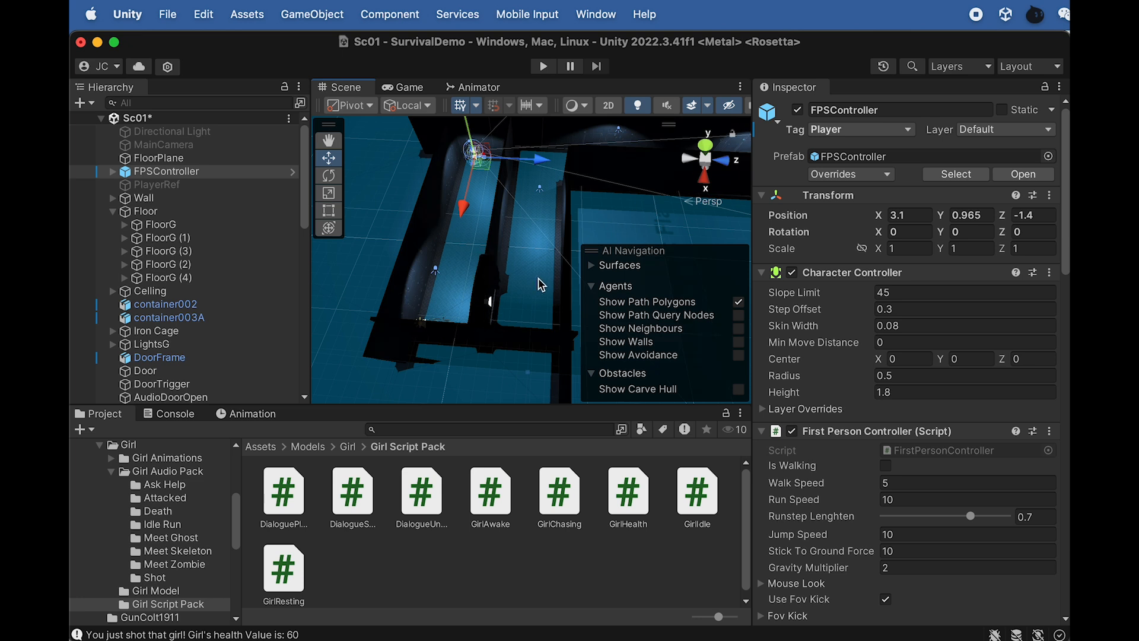
# Step: Create a 3D cube at the FPSController's position and give it the name w
pyautogui.click(169, 172)
pyautogui.press('f')
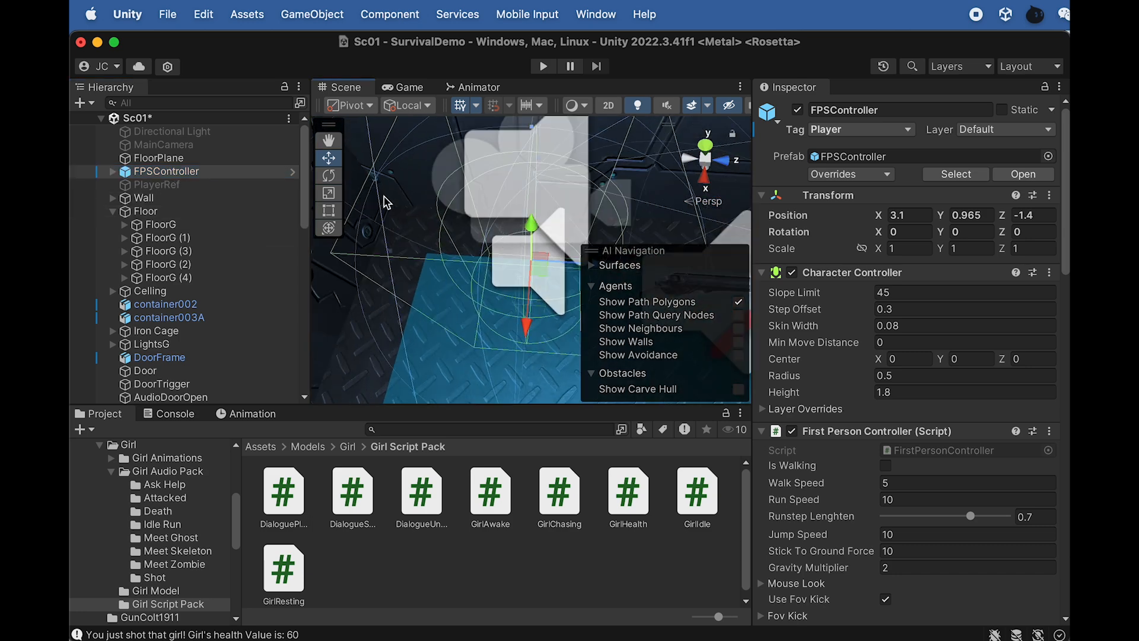
pyautogui.click(290, 14)
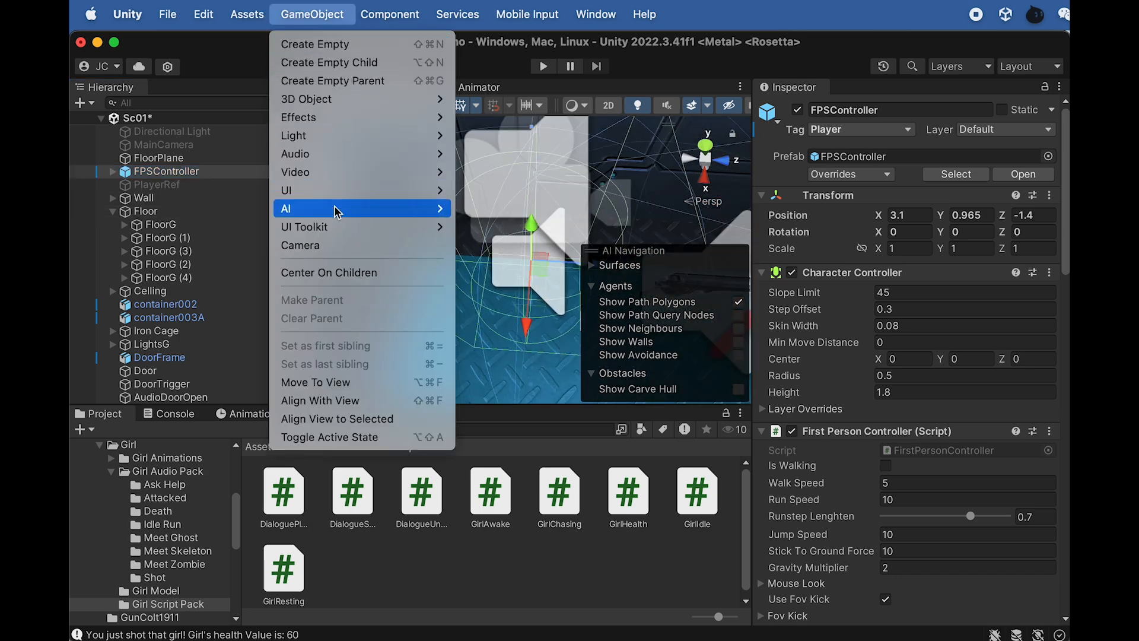
pyautogui.moveTo(337, 209)
pyautogui.moveTo(332, 99)
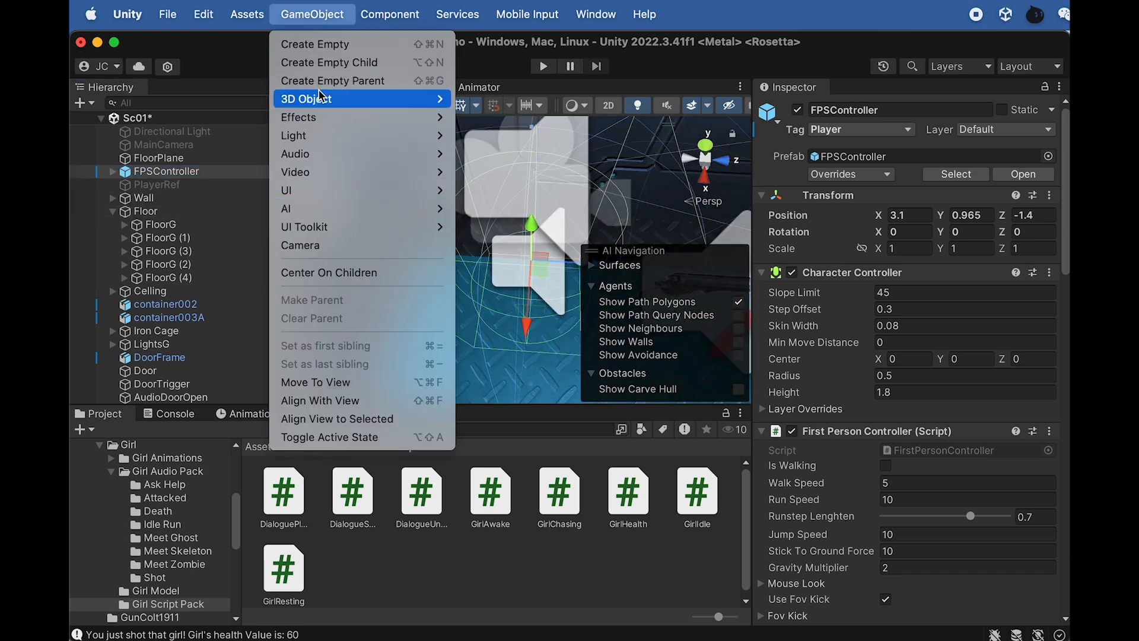
pyautogui.click(521, 106)
pyautogui.scroll(-10, 540, 202)
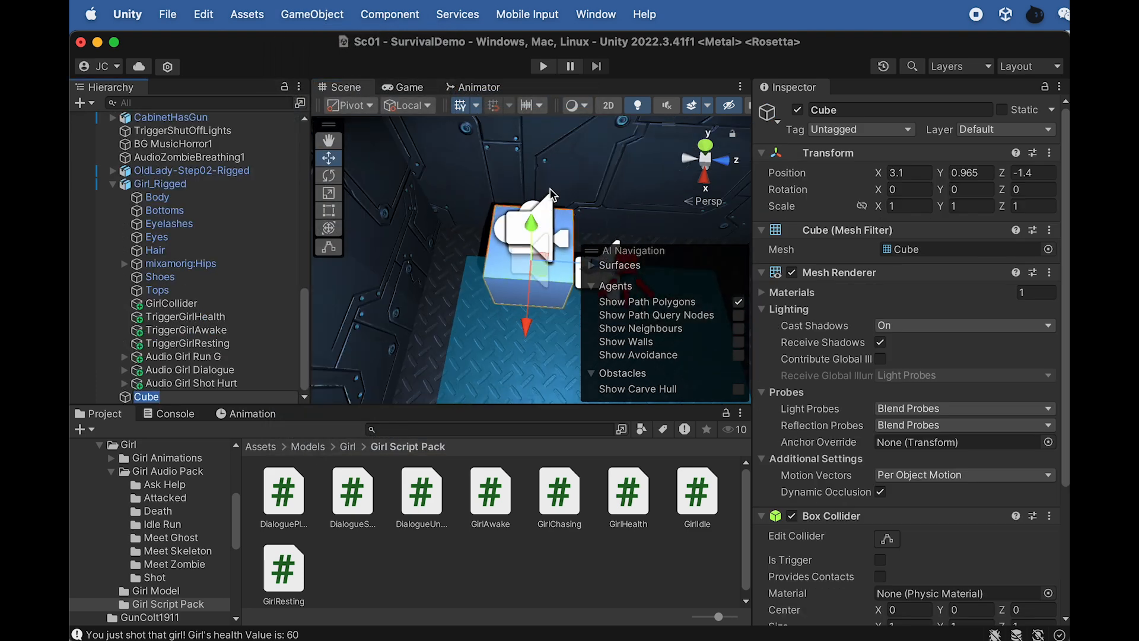
pyautogui.write('w')
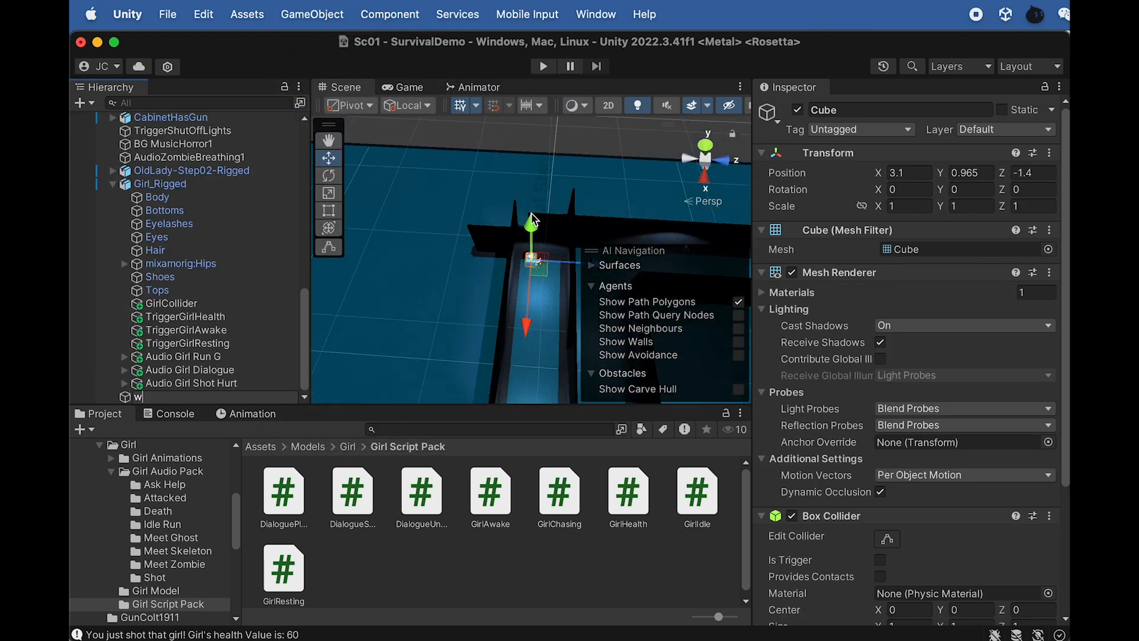
pyautogui.press('Return')
# Step: Move the cube across the level to the far end of the corridor, at about X 17.7, Z 5.6
pyautogui.moveTo(506, 286); pyautogui.dragTo(437, 252, button='middle')
pyautogui.scroll(-3, 437, 252)
pyautogui.moveTo(509, 236); pyautogui.dragTo(559, 239)
pyautogui.moveTo(511, 293); pyautogui.dragTo(497, 262)
pyautogui.press('f')
# Step: Scale the cube to about 6.98 in Y and 5.06 in Z, and position it at about Y 1.69, Z 5.75
pyautogui.press('r')
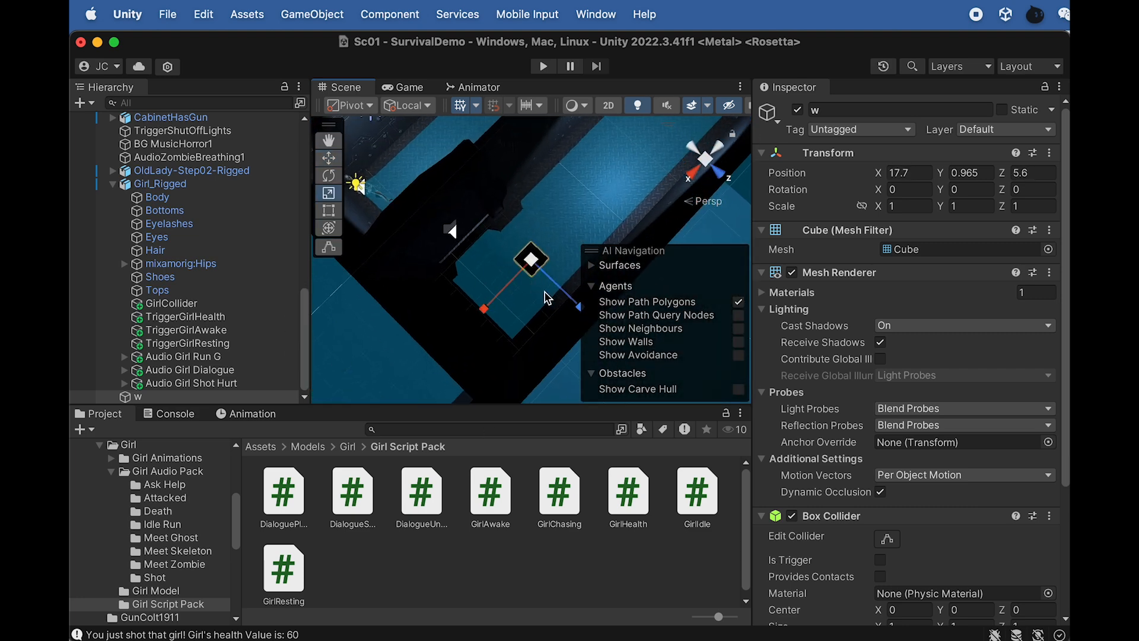
pyautogui.moveTo(577, 310); pyautogui.dragTo(754, 426)
pyautogui.keyDown('alt'); pyautogui.moveTo(450, 206); pyautogui.dragTo(656, 277); pyautogui.keyUp('alt')
pyautogui.moveTo(561, 224); pyautogui.dragTo(554, 197, button='middle')
pyautogui.keyDown('alt'); pyautogui.moveTo(554, 197); pyautogui.dragTo(610, 240); pyautogui.keyUp('alt')
pyautogui.keyDown('alt'); pyautogui.moveTo(545, 239); pyautogui.dragTo(599, 232); pyautogui.keyUp('alt')
pyautogui.press('w')
pyautogui.keyDown('alt'); pyautogui.moveTo(515, 209); pyautogui.dragTo(508, 71); pyautogui.keyUp('alt')
pyautogui.press('r')
pyautogui.moveTo(524, 194); pyautogui.dragTo(521, 119)
pyautogui.keyDown('alt'); pyautogui.moveTo(487, 211); pyautogui.dragTo(140, 184); pyautogui.keyUp('alt')
pyautogui.moveTo(559, 203); pyautogui.dragTo(560, 191)
pyautogui.keyDown('alt'); pyautogui.moveTo(512, 234); pyautogui.dragTo(861, 267); pyautogui.keyUp('alt')
pyautogui.keyDown('alt'); pyautogui.moveTo(650, 233); pyautogui.dragTo(605, 197); pyautogui.keyUp('alt')
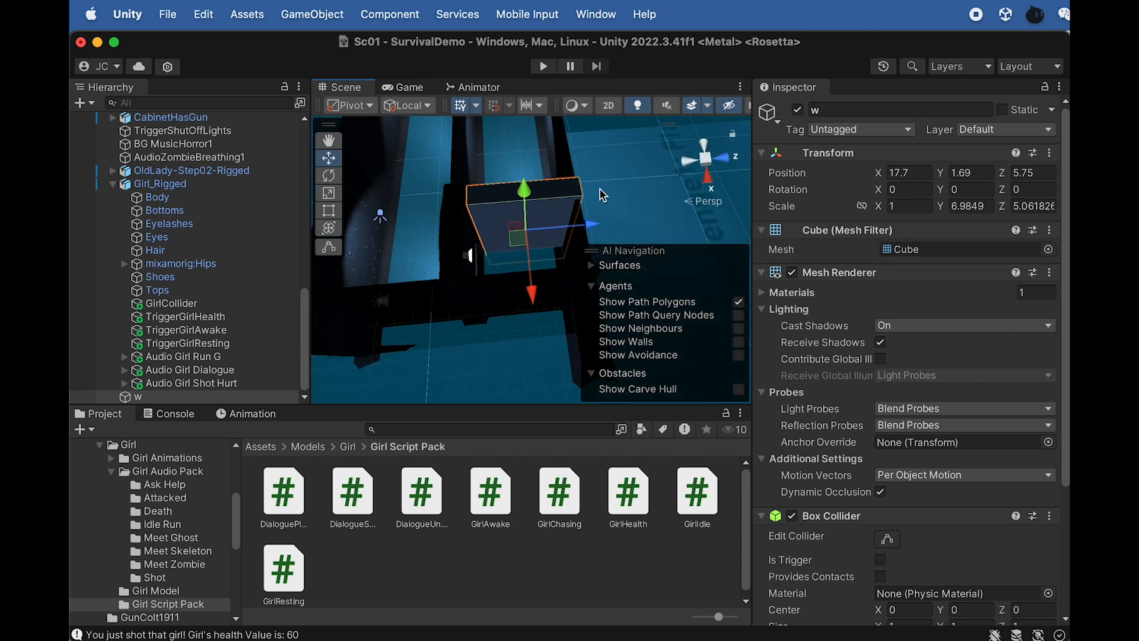
# Step: Disable the cube's Mesh Renderer and turn its Box Collider into a trigger
pyautogui.click(792, 273)
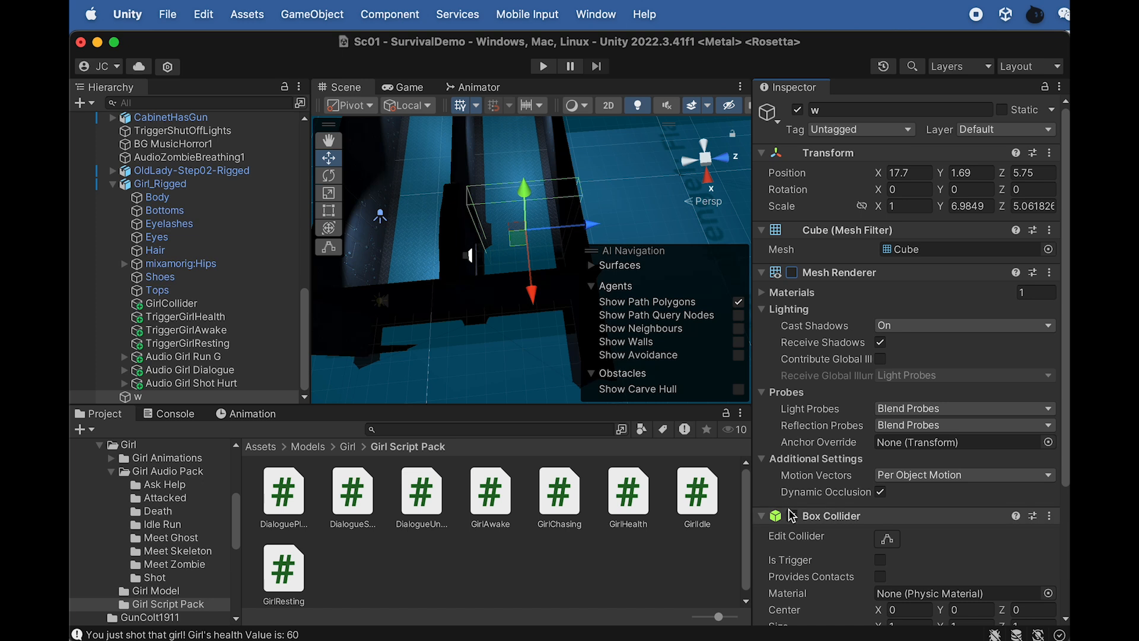
pyautogui.click(880, 560)
# Step: Rename the trigger cube as TriggerGirlAskingHelp
pyautogui.click(150, 398)
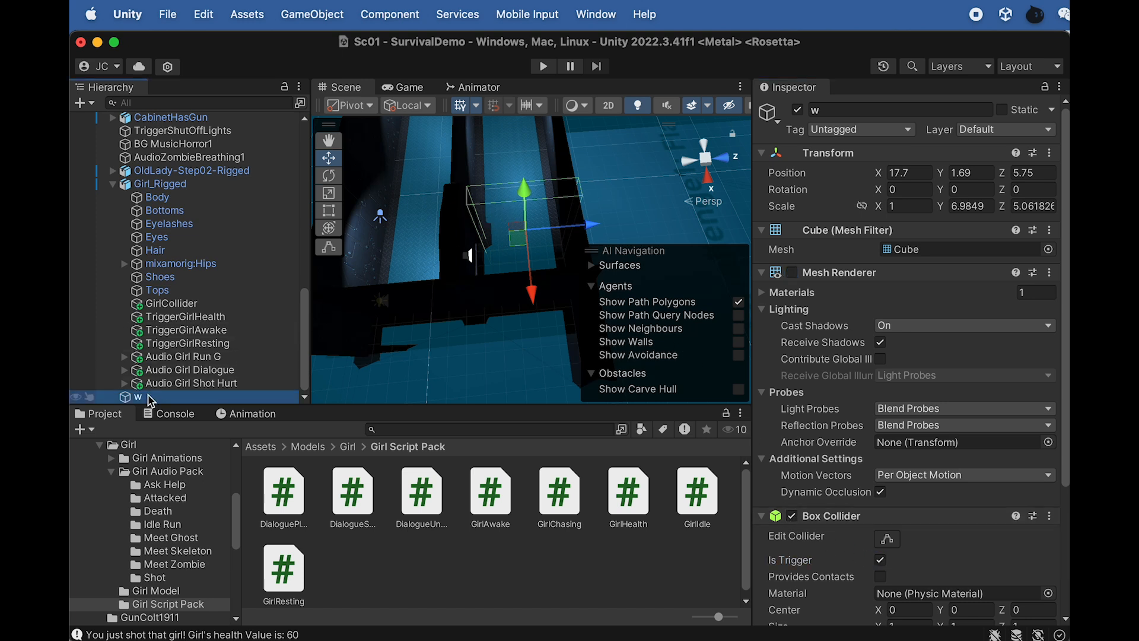
pyautogui.click(148, 398)
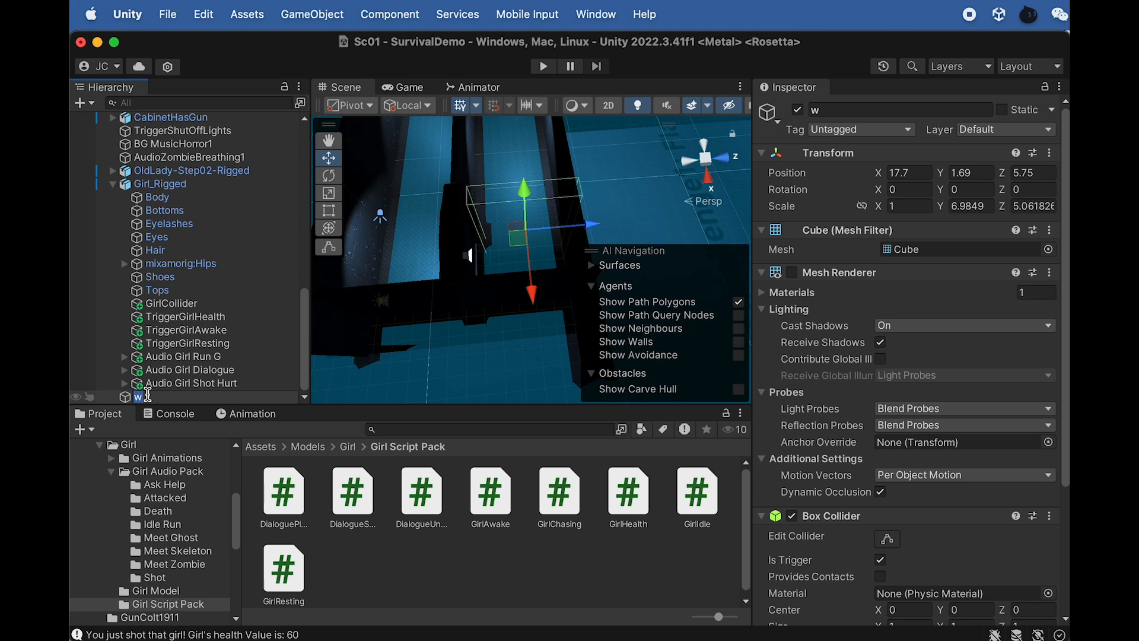
pyautogui.write('TriggerGirlAskingHelp')
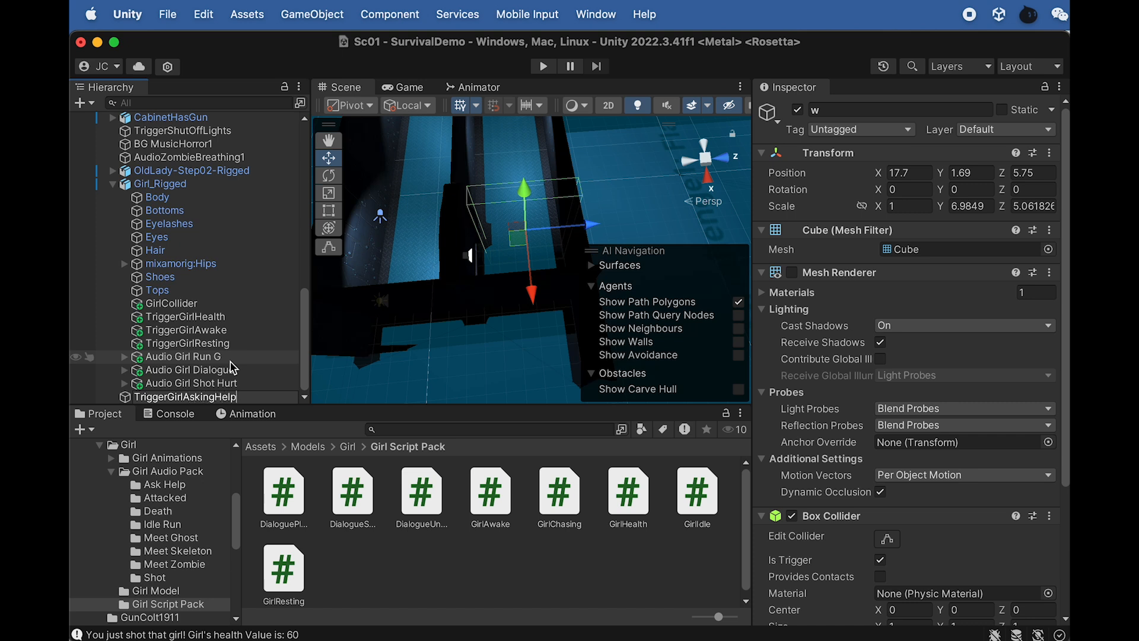
pyautogui.press('Return')
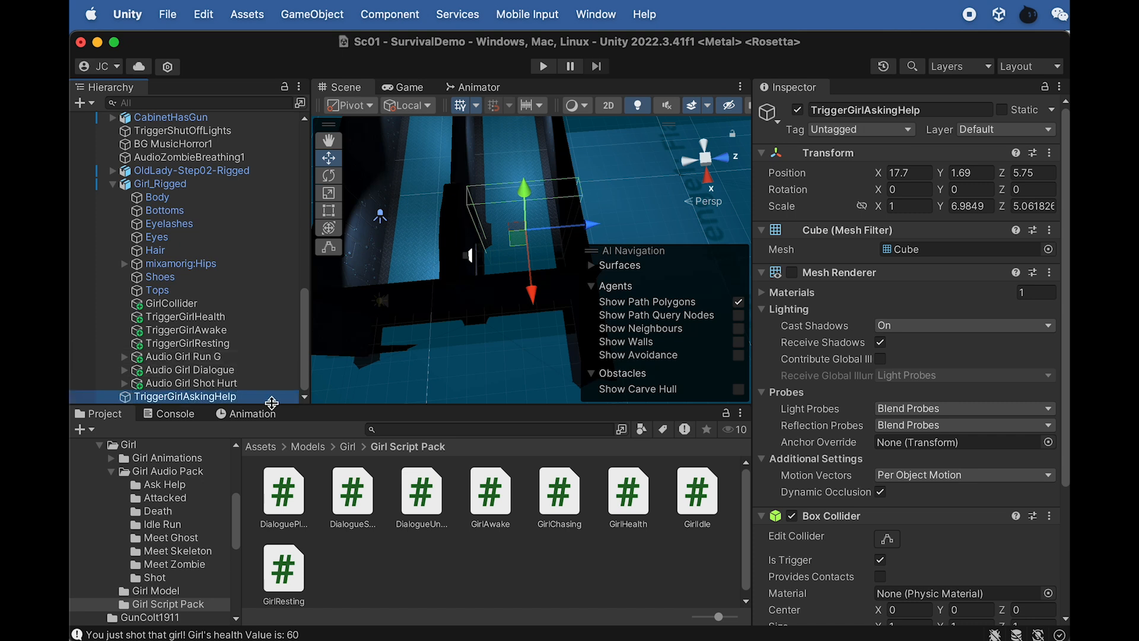
# Step: Duplicate the AudioGirlIWasScared object under Audio Girl Dialogue and rename the copy as AudioGirlAskingHelp
pyautogui.click(185, 371)
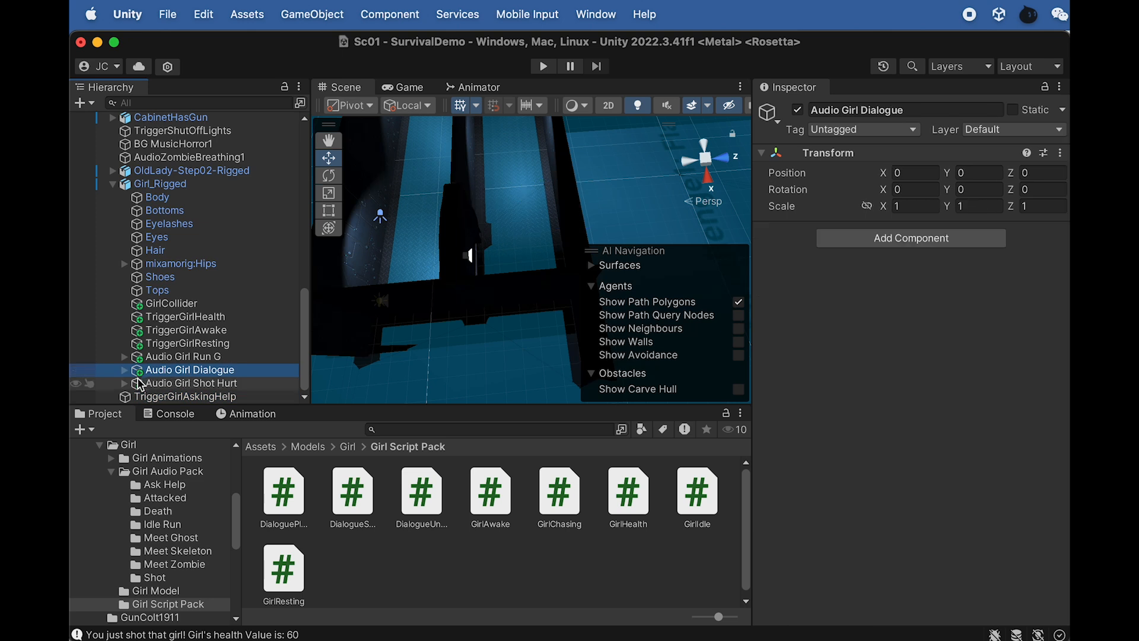
pyautogui.click(124, 369)
pyautogui.scroll(-1, 178, 363)
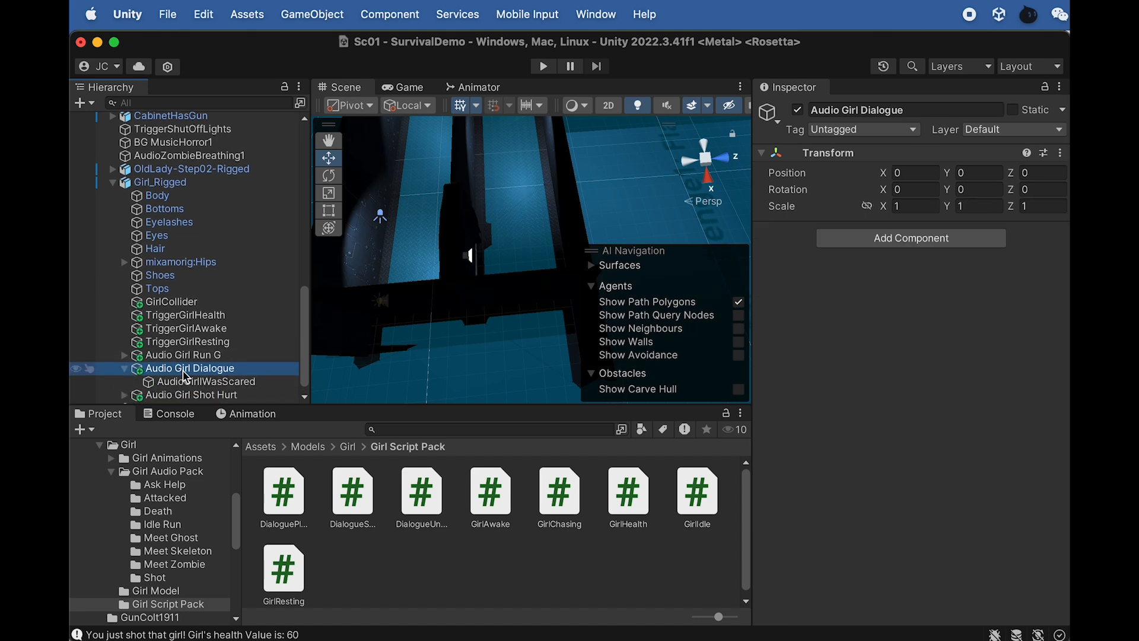
pyautogui.click(194, 370)
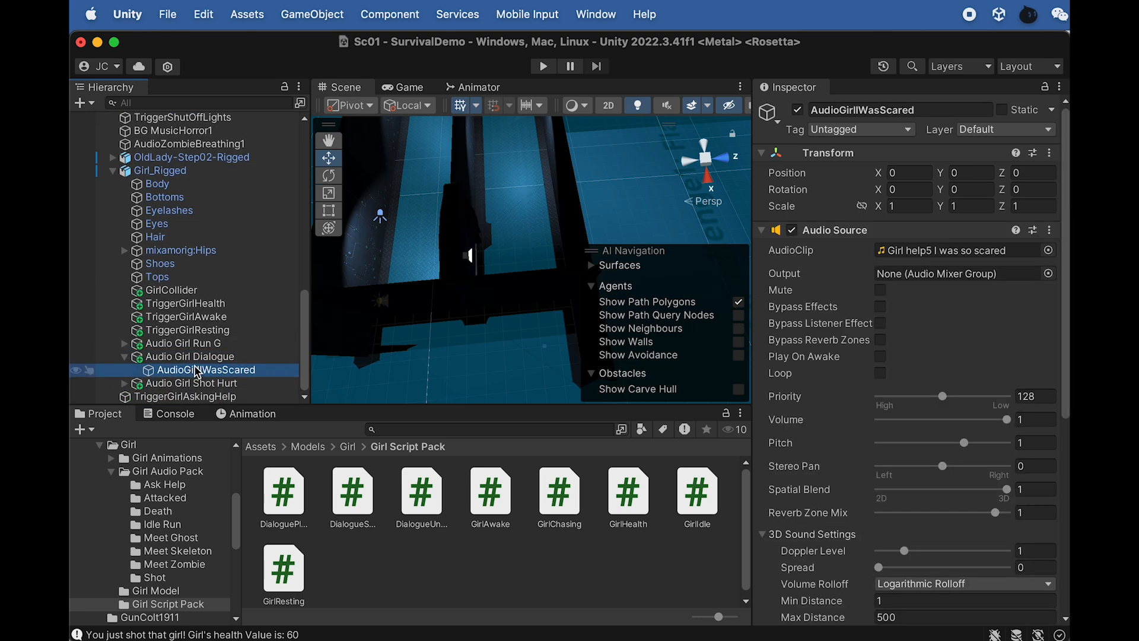
pyautogui.press('super+d')
pyautogui.click(198, 386)
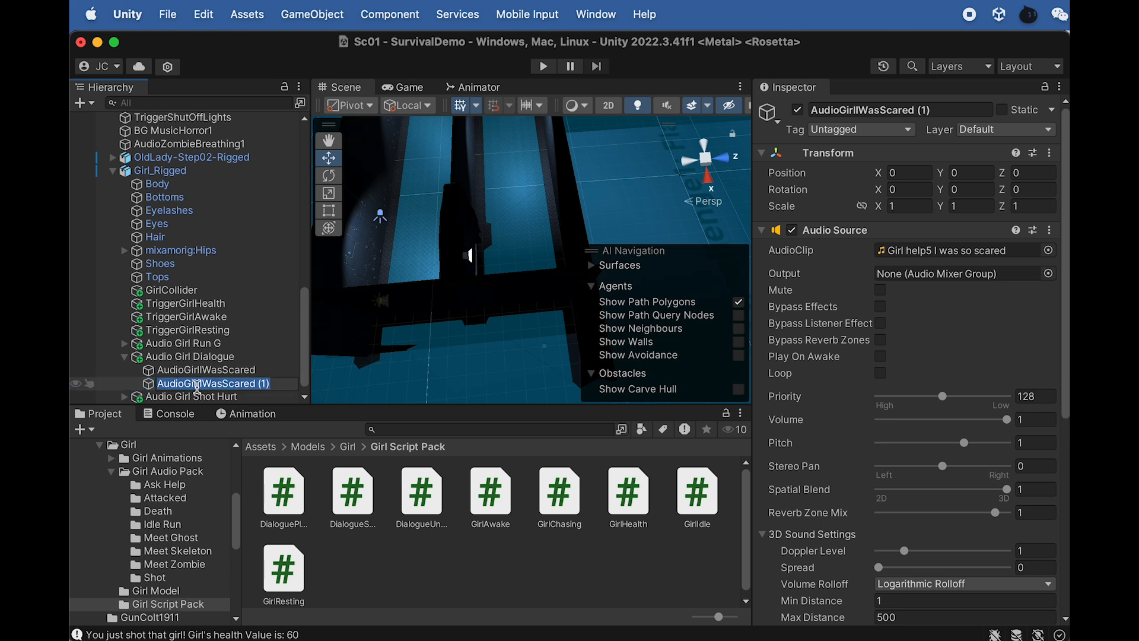
pyautogui.click(201, 389)
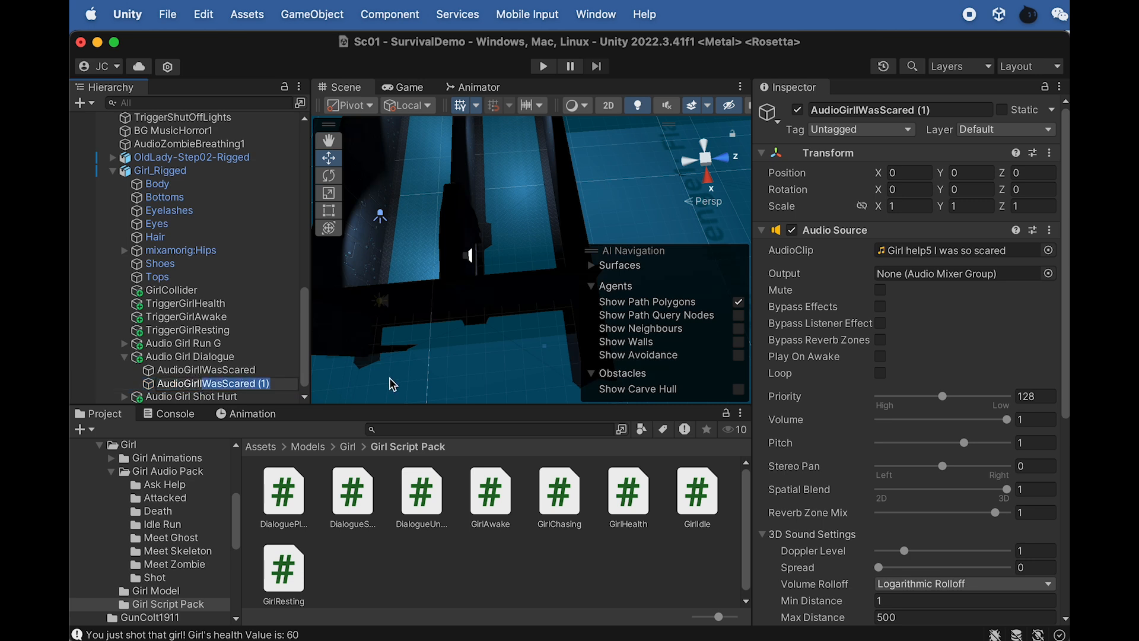
pyautogui.write('Asking')
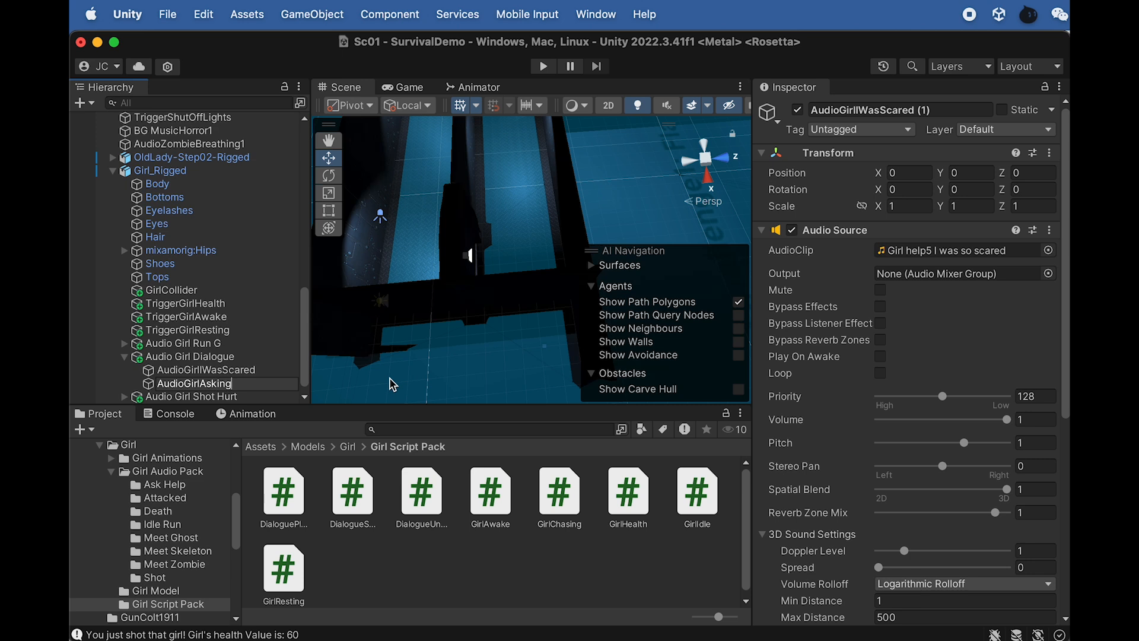
pyautogui.write('Help')
pyautogui.press('Return')
# Step: Assign the Girl help2 clip from the Ask Help audio folder to AudioGirlAskingHelp's Audio Source
pyautogui.click(347, 446)
pyautogui.doubleClick(349, 499)
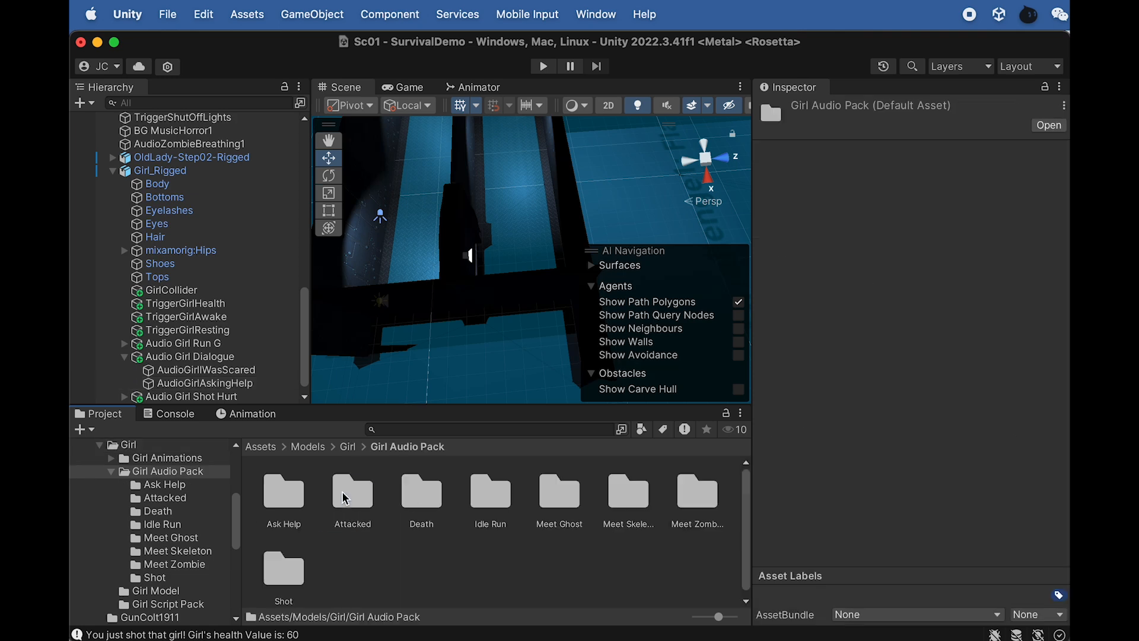
pyautogui.doubleClick(292, 515)
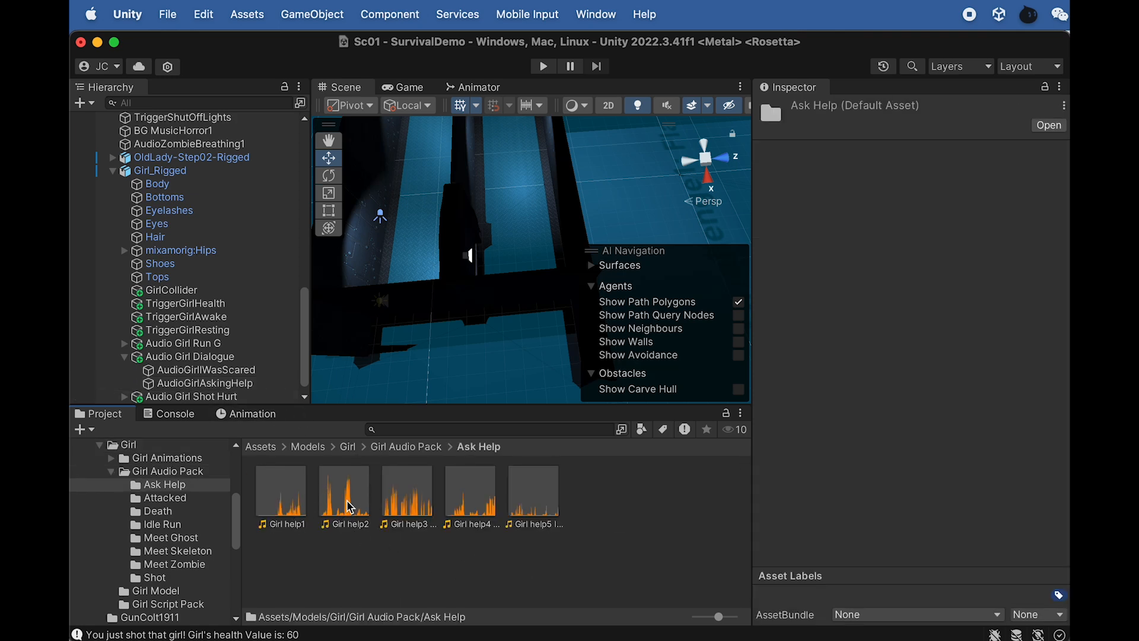
pyautogui.click(352, 506)
pyautogui.click(243, 383)
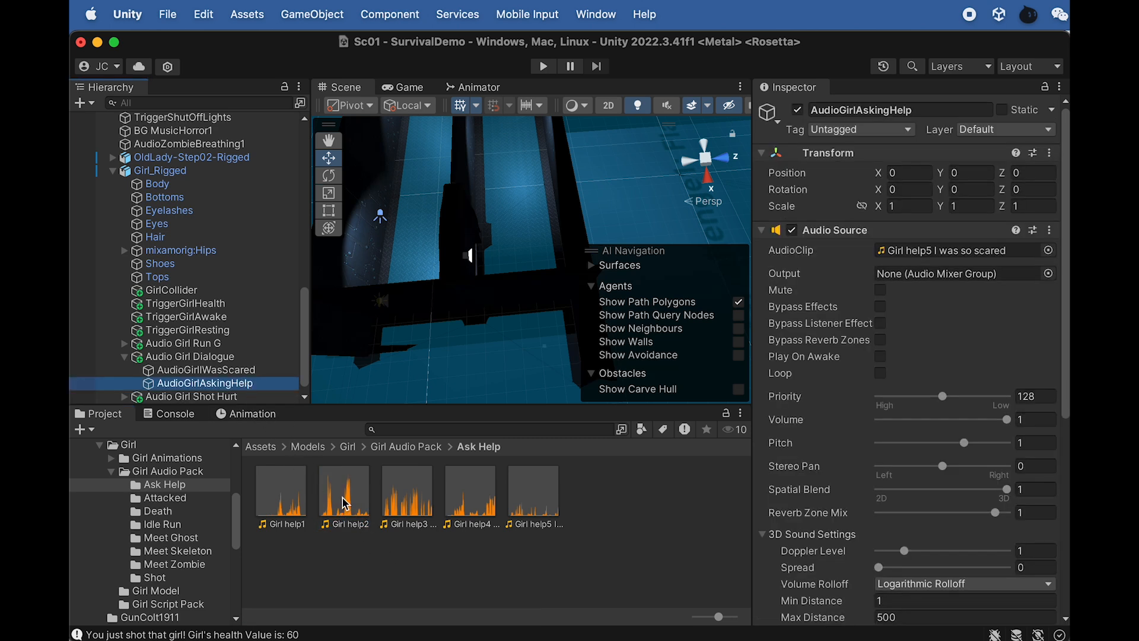
pyautogui.moveTo(352, 506); pyautogui.dragTo(929, 259)
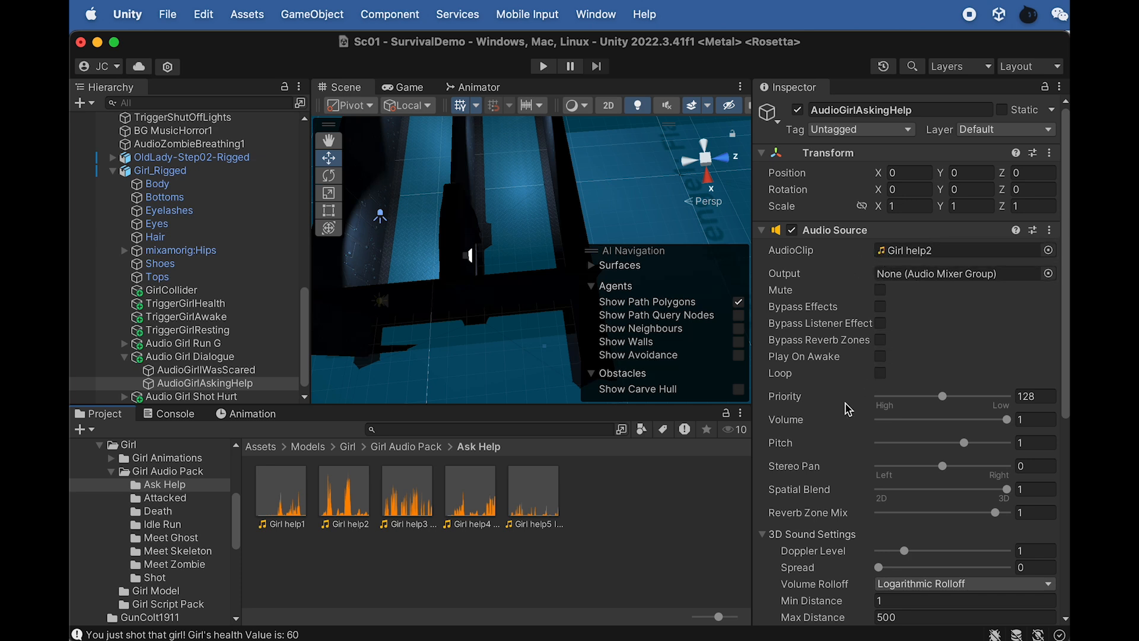
# Step: Set AudioGirlAskingHelp's 3D sound to Linear Rolloff with a maximum distance of 50
pyautogui.scroll(-5, 829, 472)
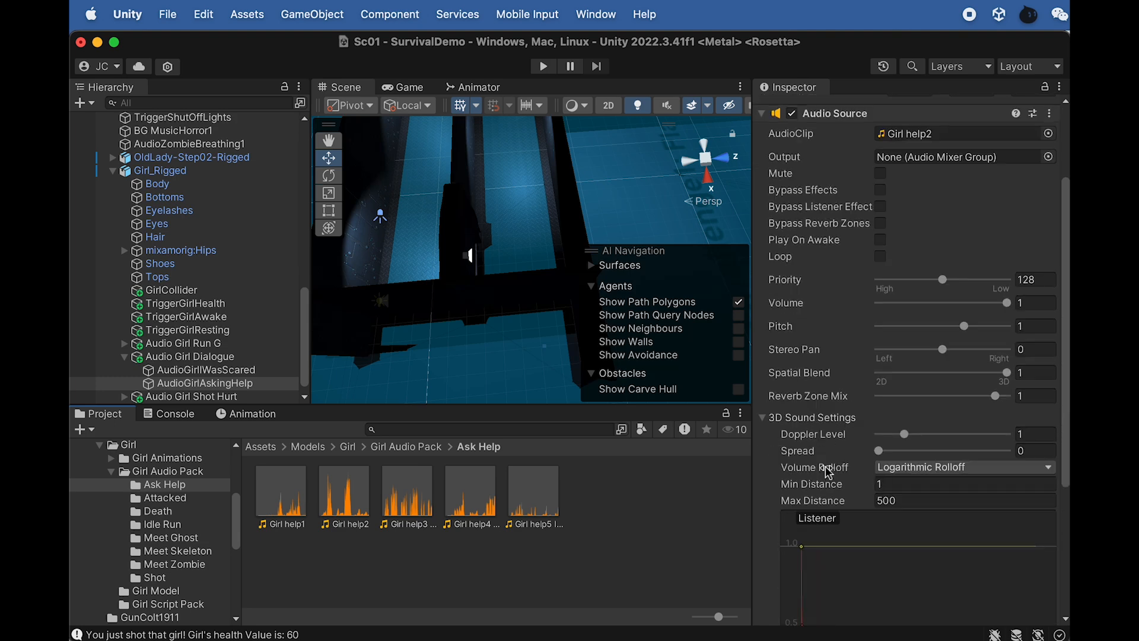
pyautogui.scroll(-5, 511, 230)
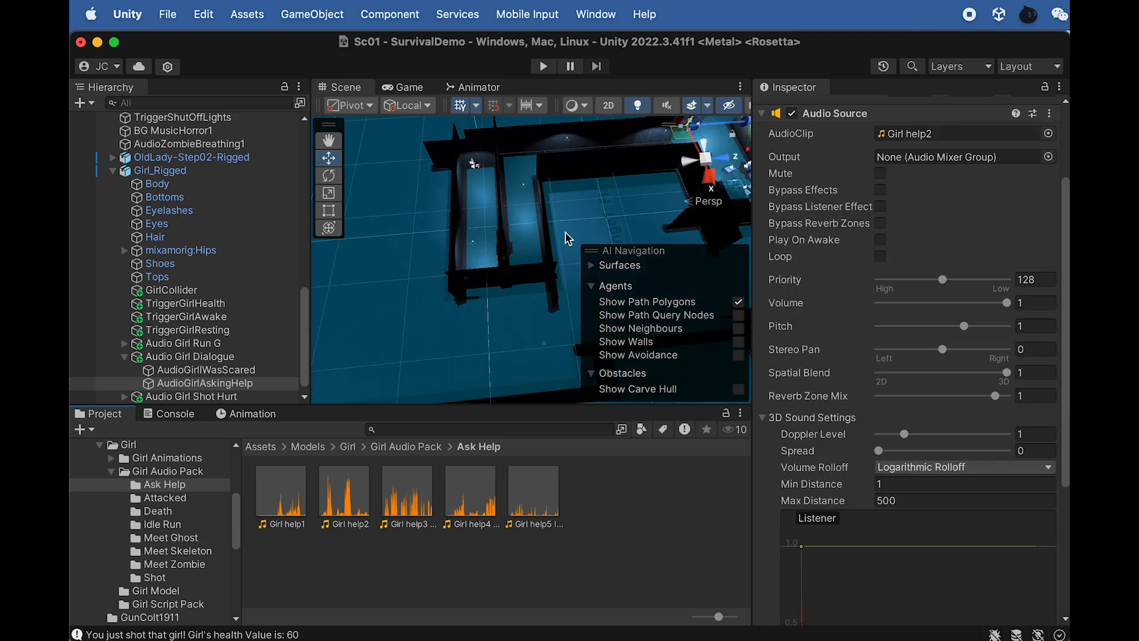
pyautogui.scroll(2, 527, 237)
pyautogui.scroll(1, 516, 250)
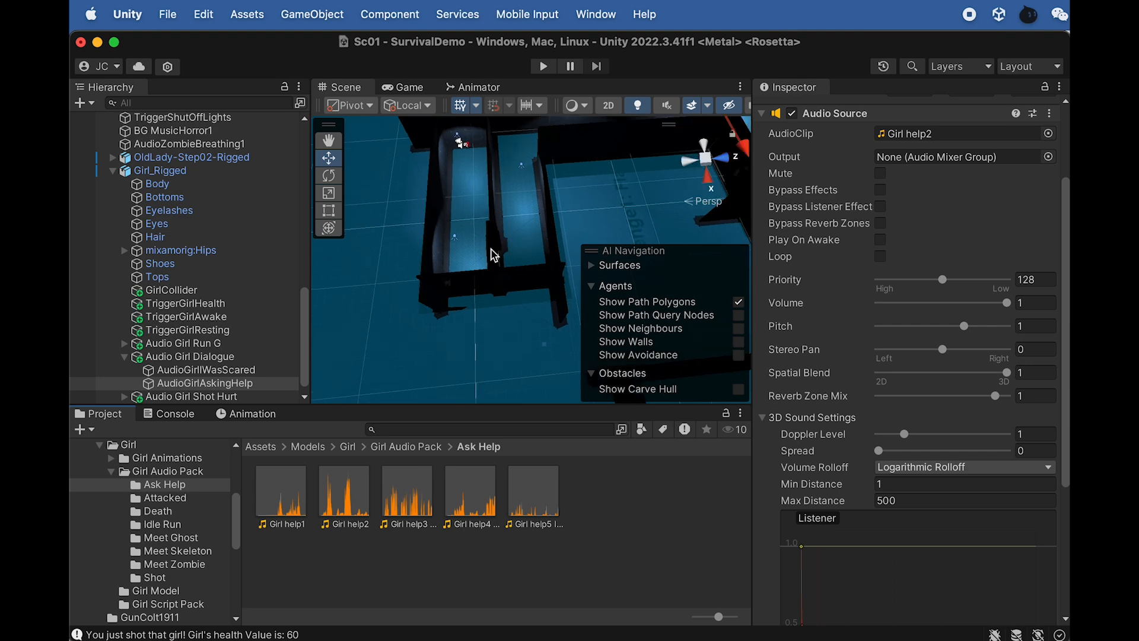
pyautogui.scroll(-5, 817, 504)
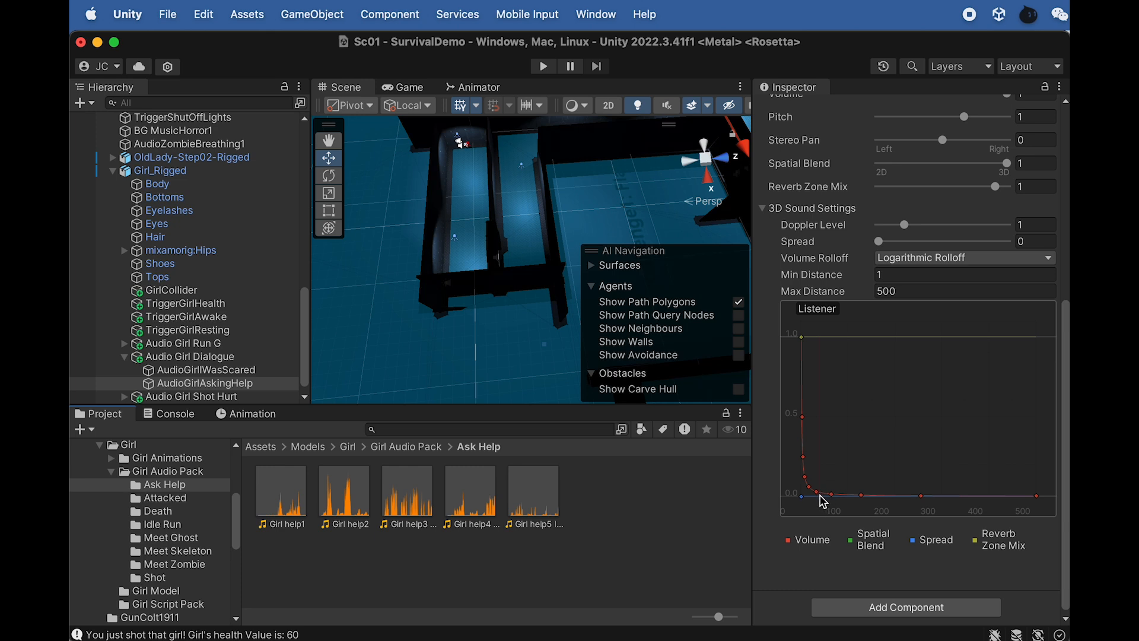
pyautogui.click(924, 260)
pyautogui.click(927, 278)
pyautogui.click(849, 291)
pyautogui.write('50')
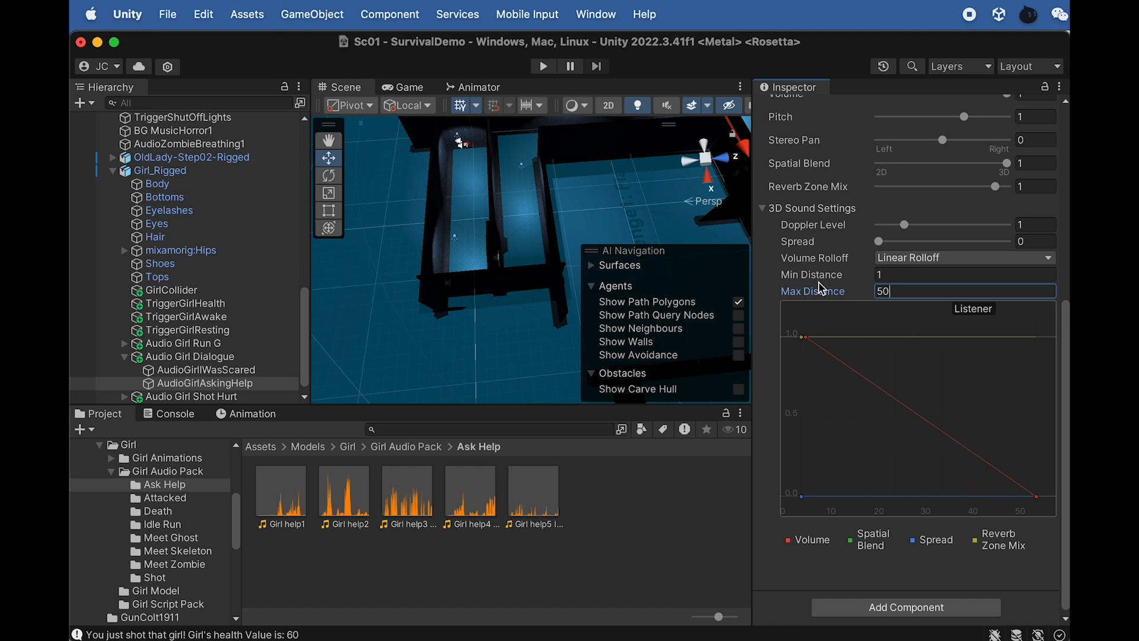
pyautogui.click(231, 384)
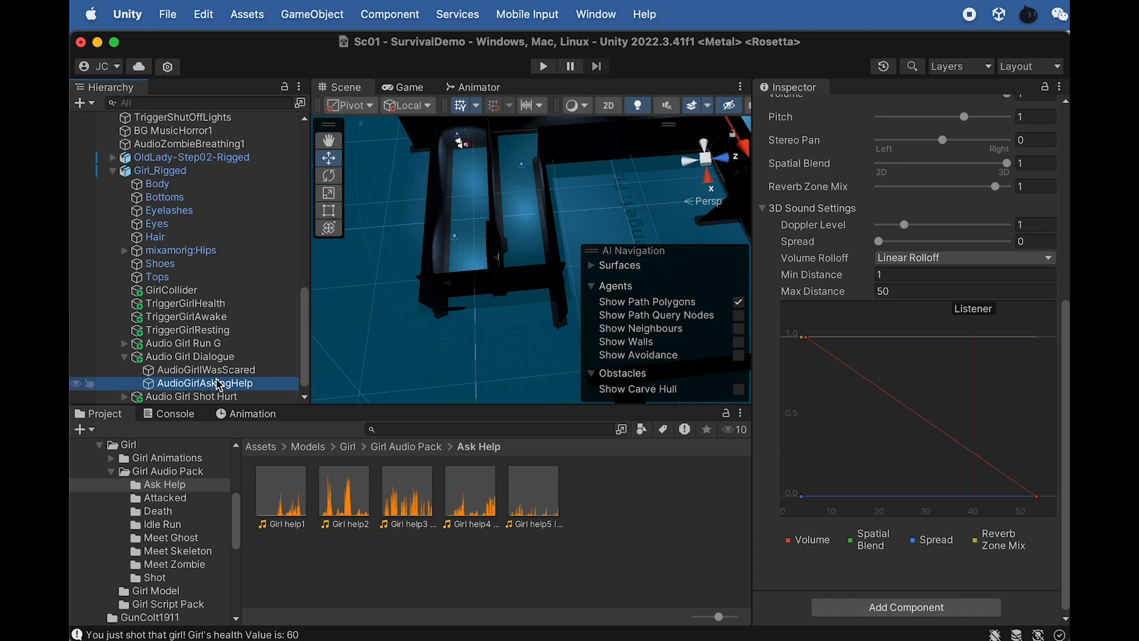
# Step: Attach the DialoguePlayerTriggered script from the Girl Script Pack folder to TriggerGirlAskingHelp
pyautogui.scroll(7, 167, 231)
pyautogui.scroll(-7, 166, 231)
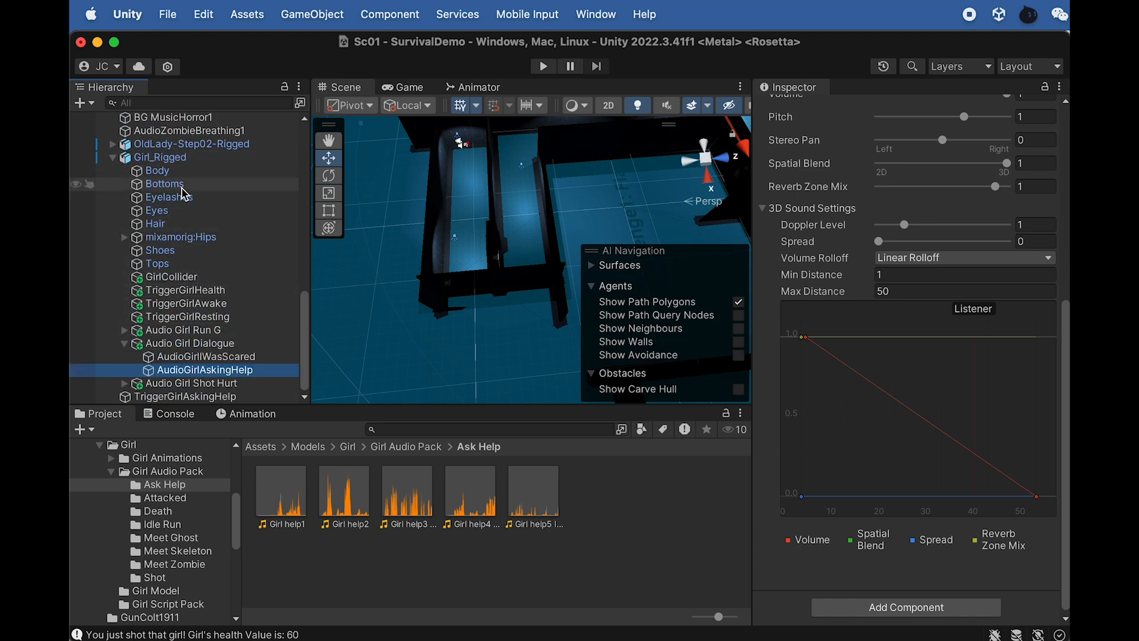
pyautogui.click(202, 396)
pyautogui.press('f')
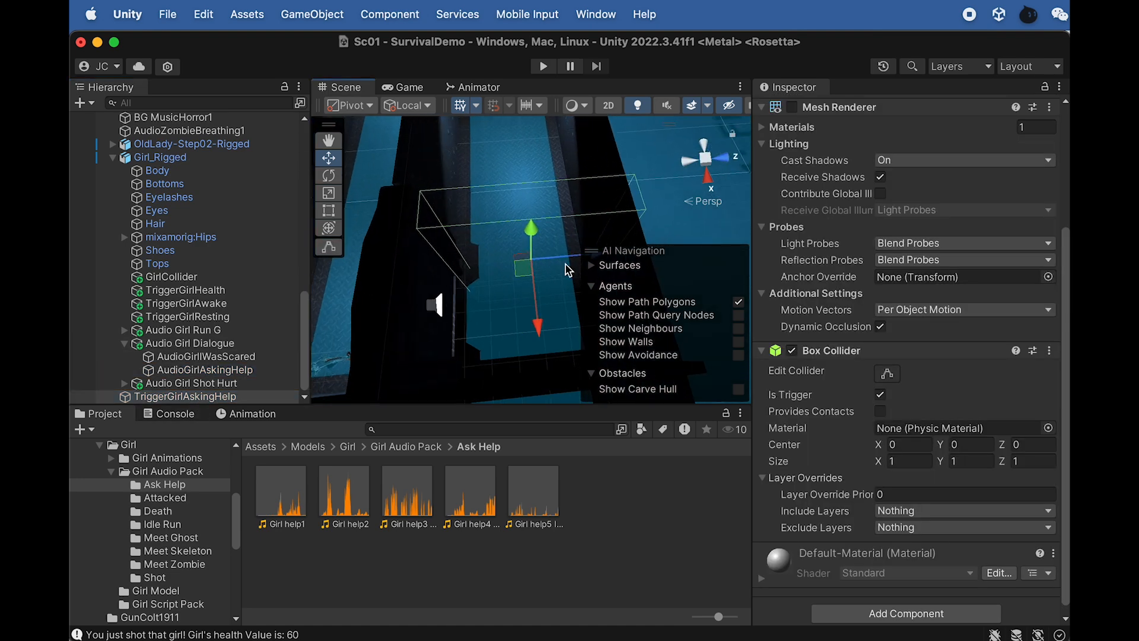
pyautogui.click(348, 448)
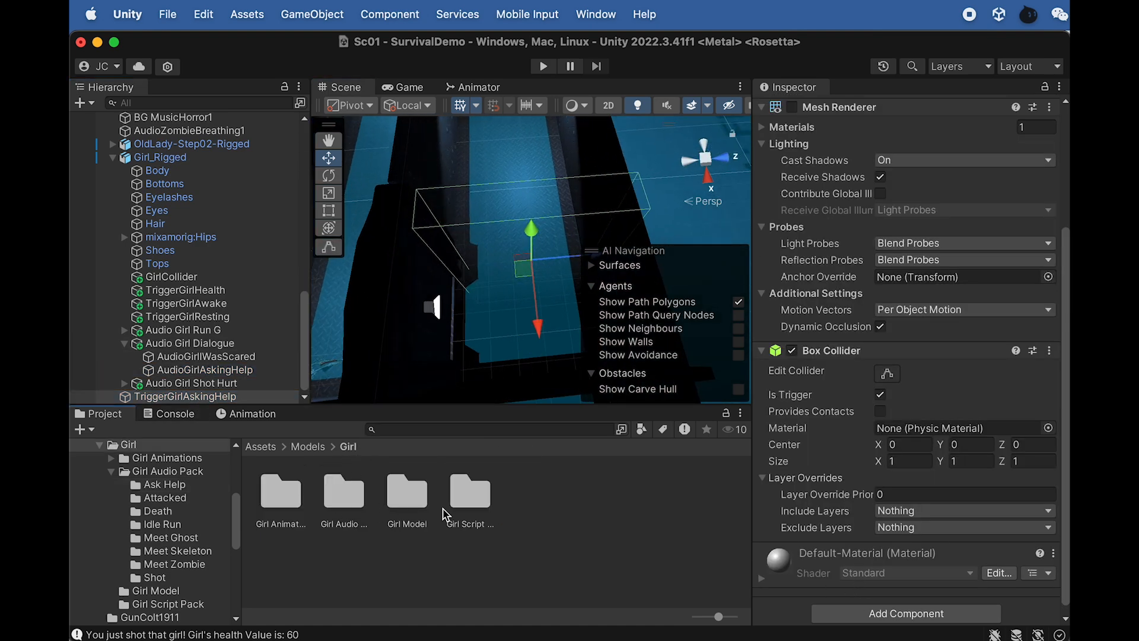
pyautogui.doubleClick(468, 499)
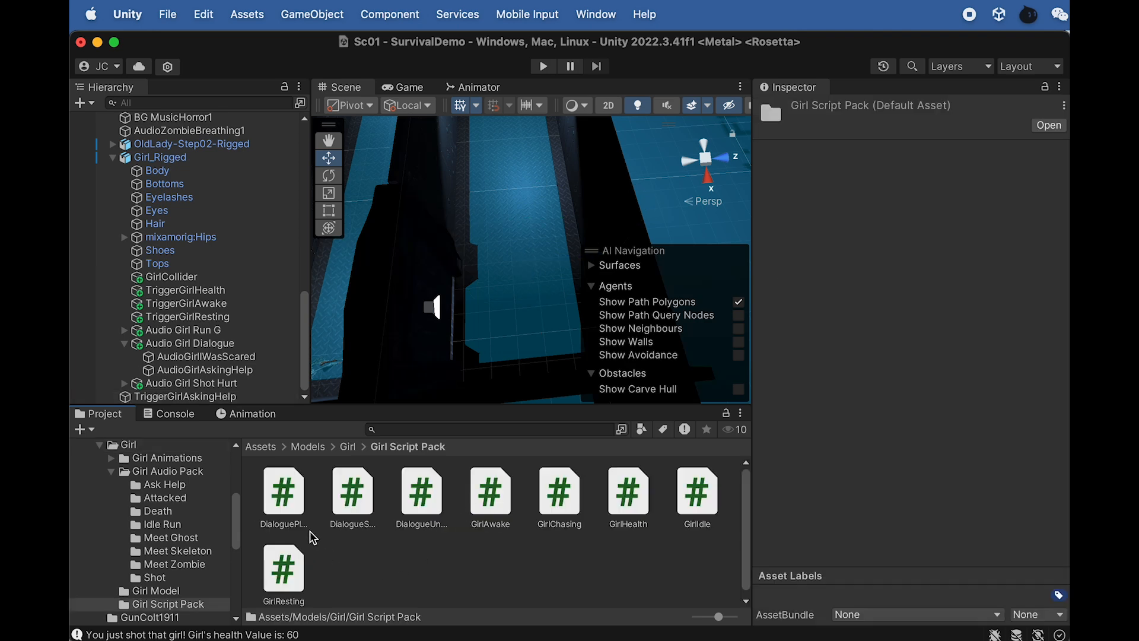
pyautogui.click(292, 517)
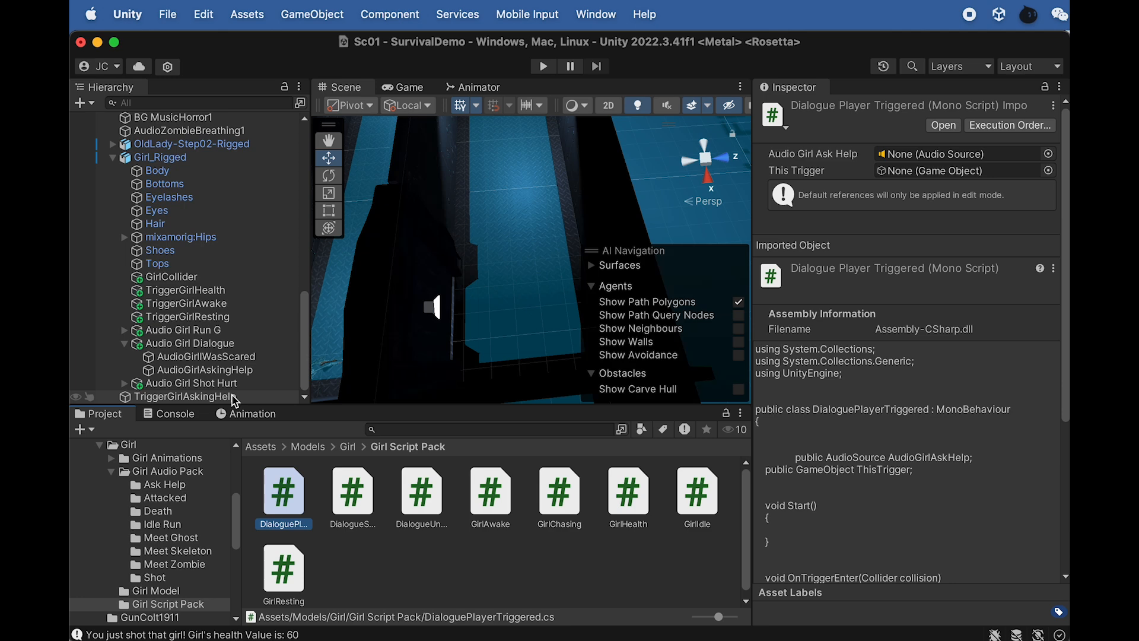
pyautogui.scroll(2, 178, 474)
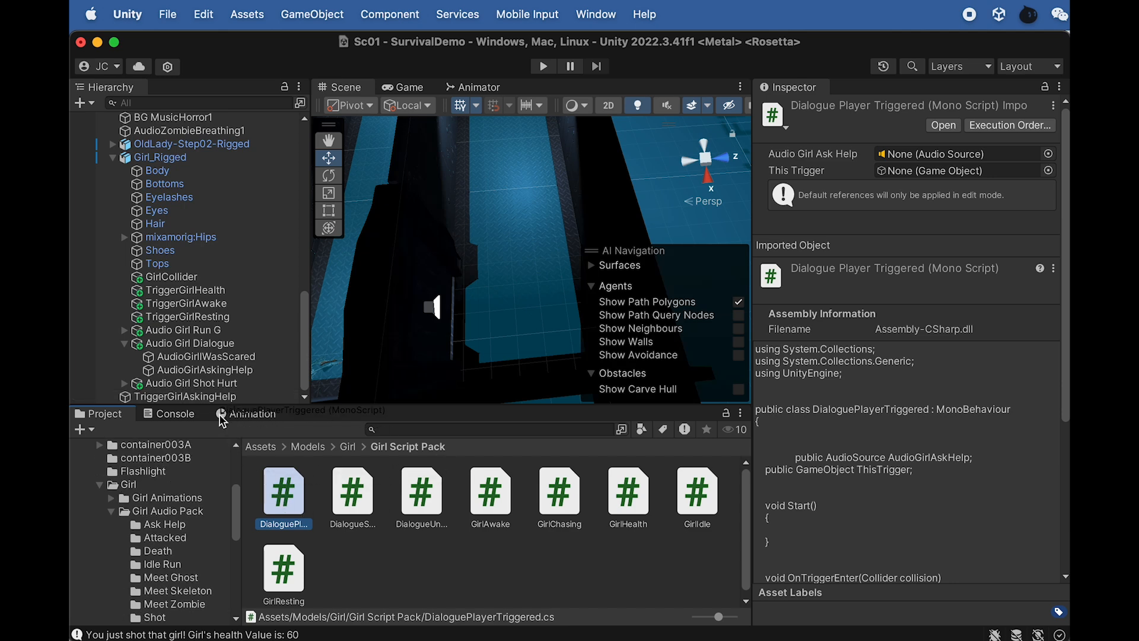
pyautogui.click(189, 397)
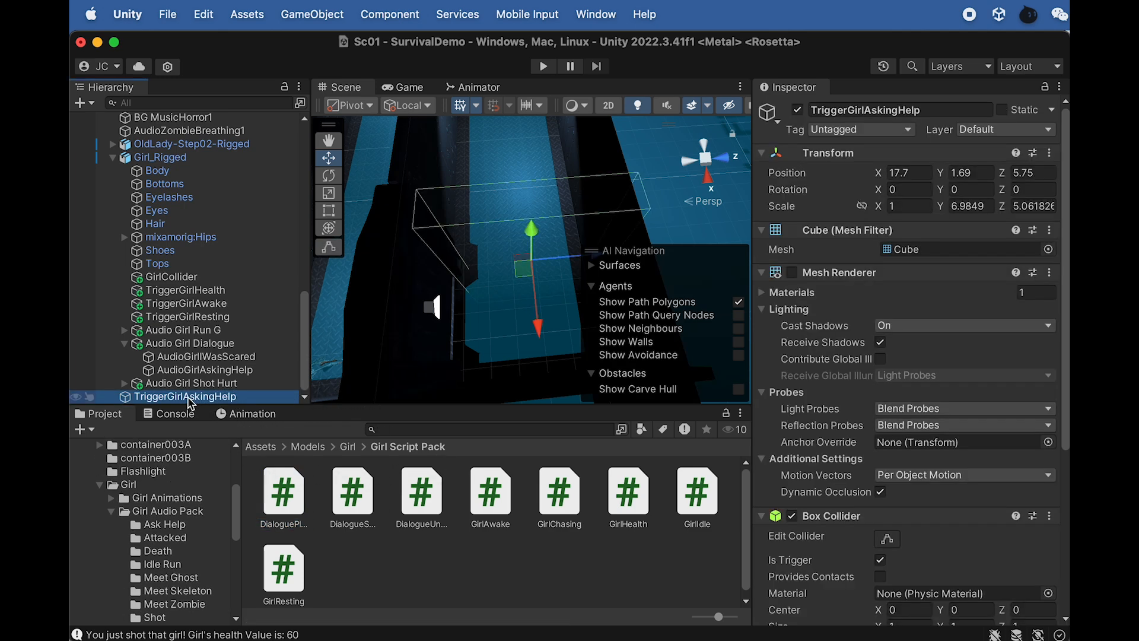
pyautogui.scroll(-5, 890, 537)
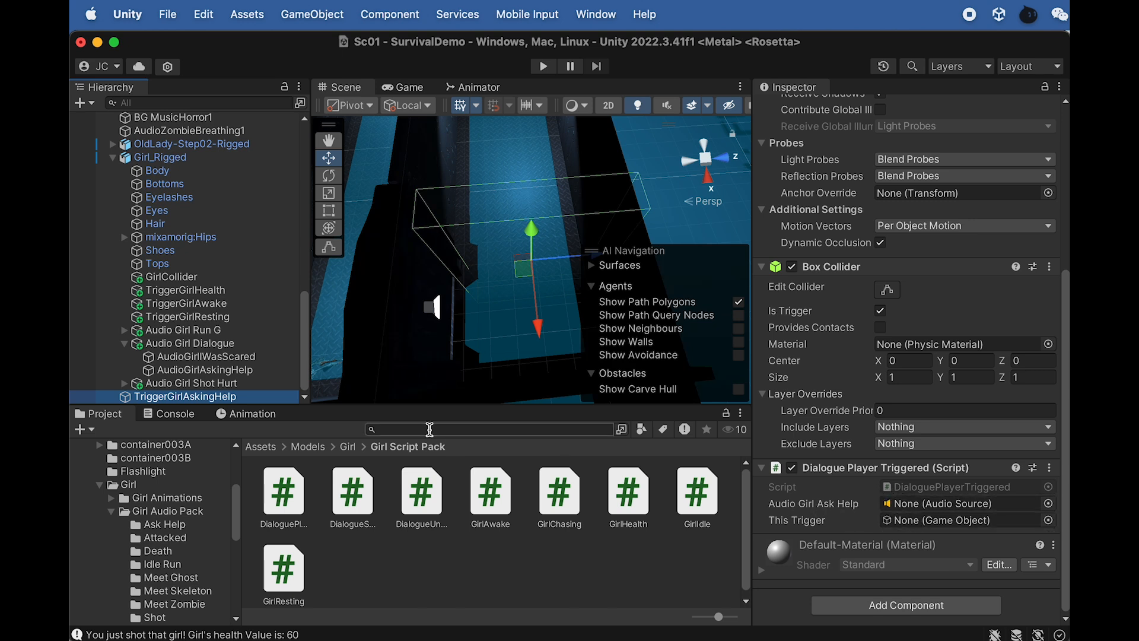
# Step: Assign AudioGirlAskingHelp to the script's Audio Girl Ask Help reference and TriggerGirlAskingHelp to This Trigger
pyautogui.moveTo(204, 376); pyautogui.dragTo(919, 510)
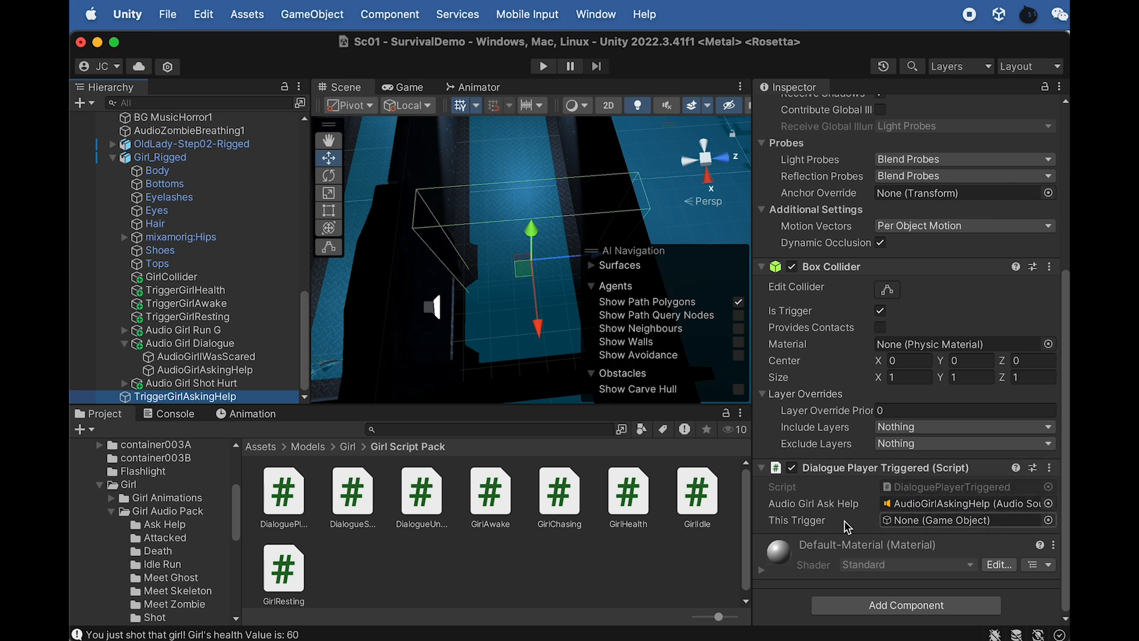
pyautogui.moveTo(219, 401); pyautogui.dragTo(926, 520)
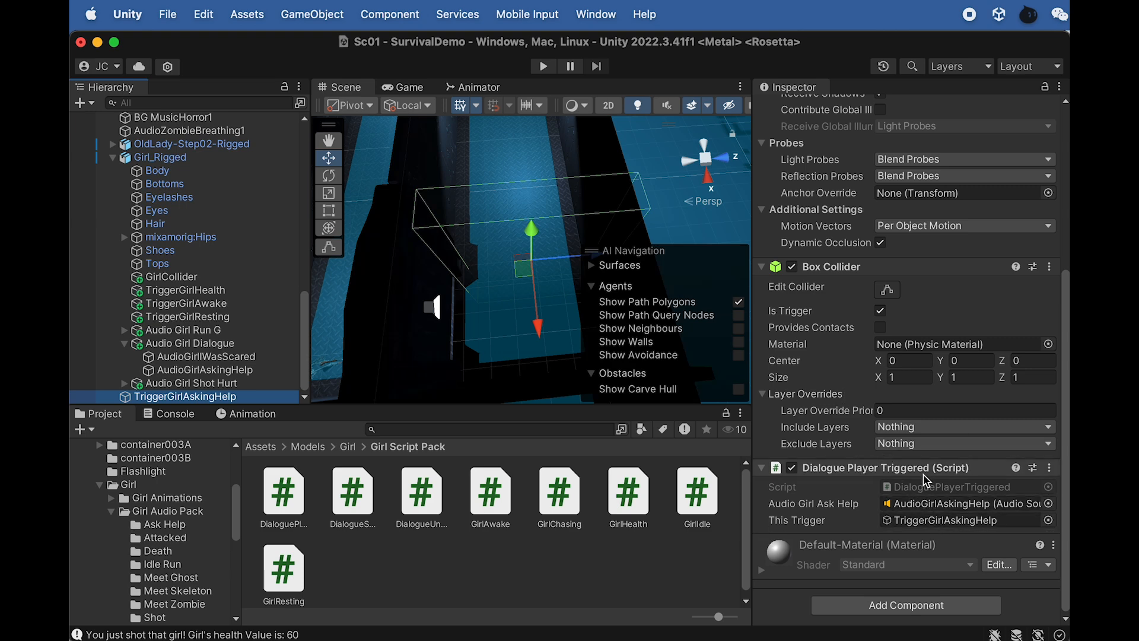
# Step: Open the DialoguePlayerTriggered script for review and look over the girl's audio objects in the hierarchy
pyautogui.click(285, 493)
pyautogui.doubleClick(290, 495)
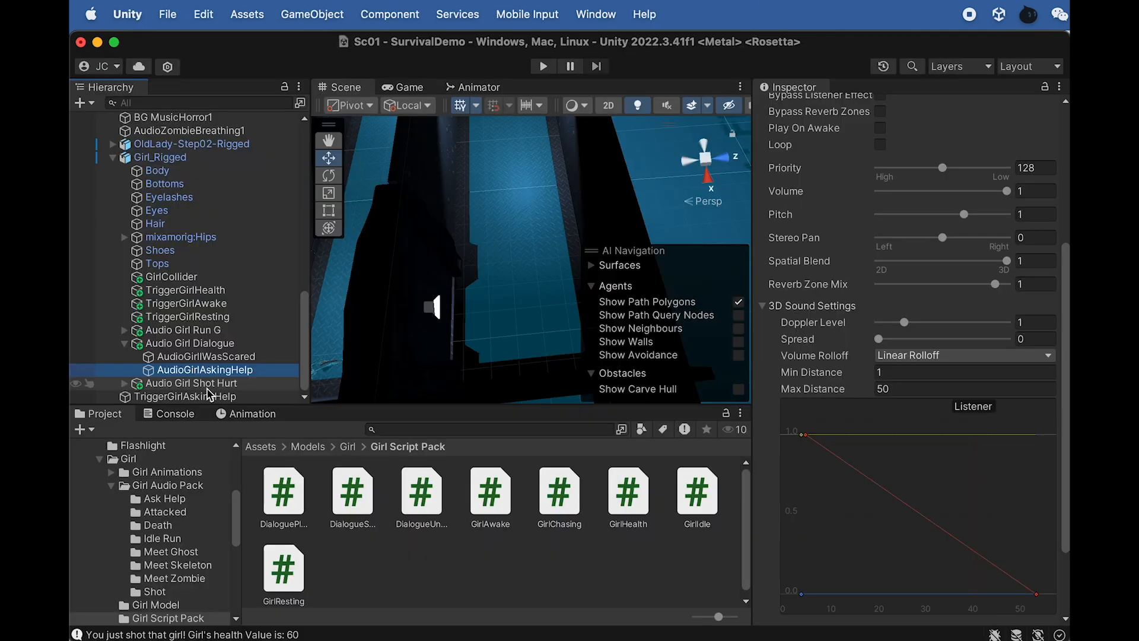
pyautogui.press('Down')
pyautogui.press('Down')
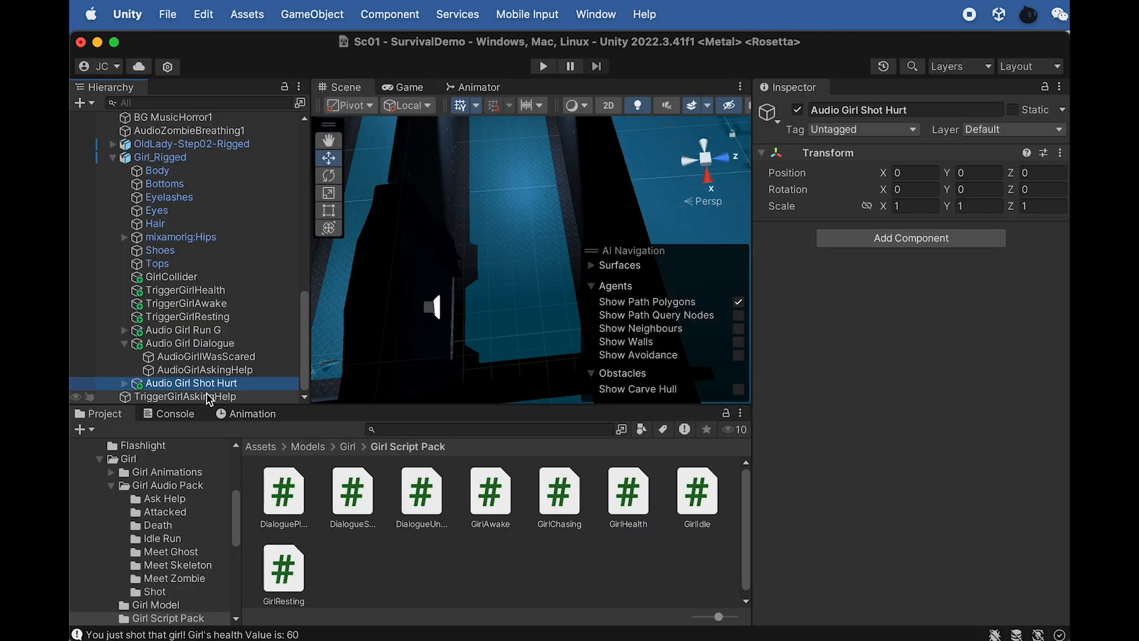
# Step: Run the game, walk up to the skeleton and pick up the key
pyautogui.press('super+p')
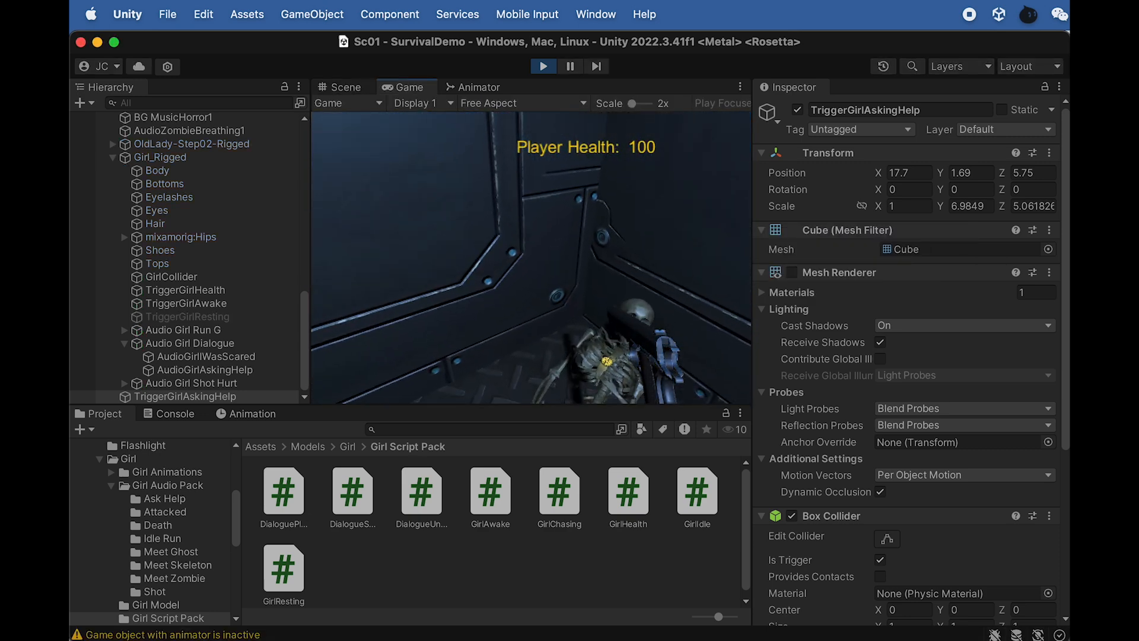
pyautogui.press('w')
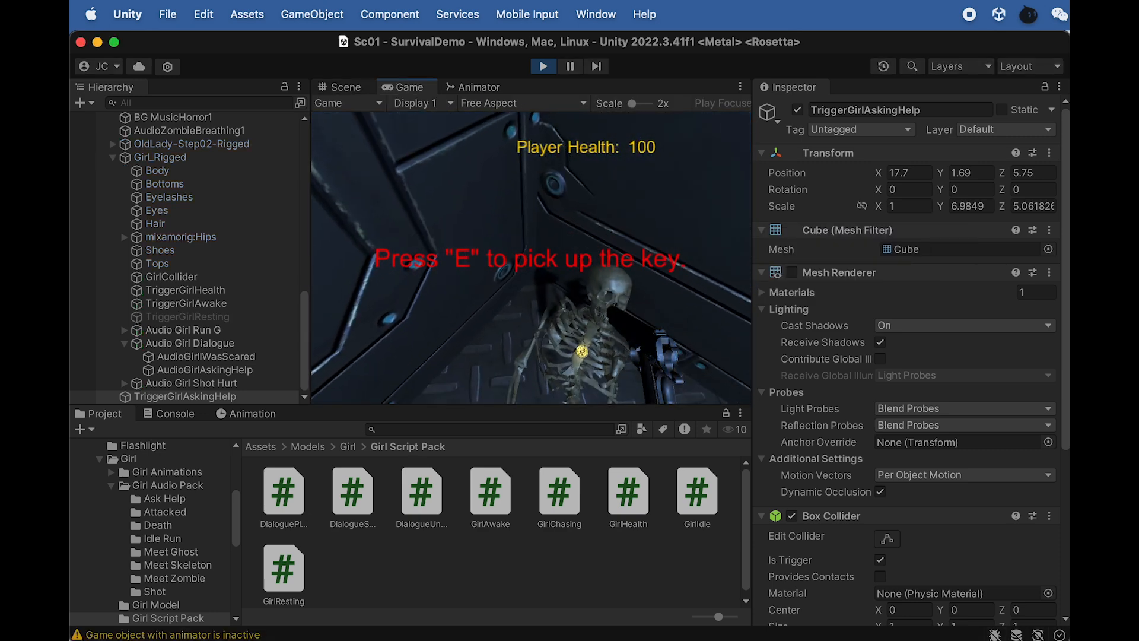
pyautogui.press('e')
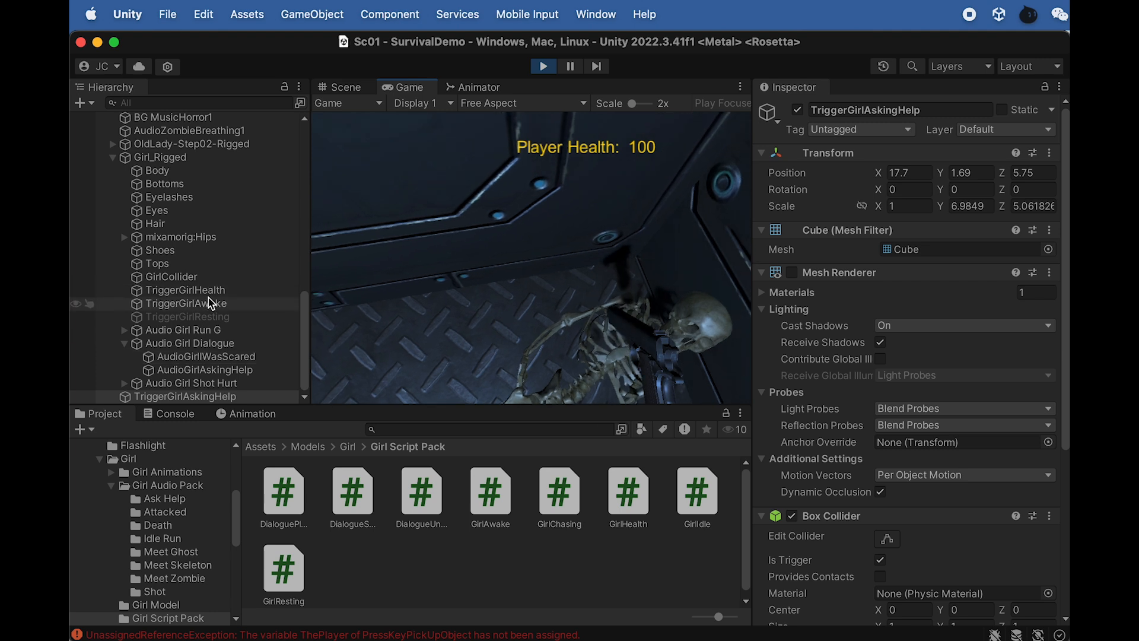
# Step: Search the hierarchy for "key", inspect TriggerPickUpKey, and pause the running game in the Scene view
pyautogui.scroll(8, 203, 212)
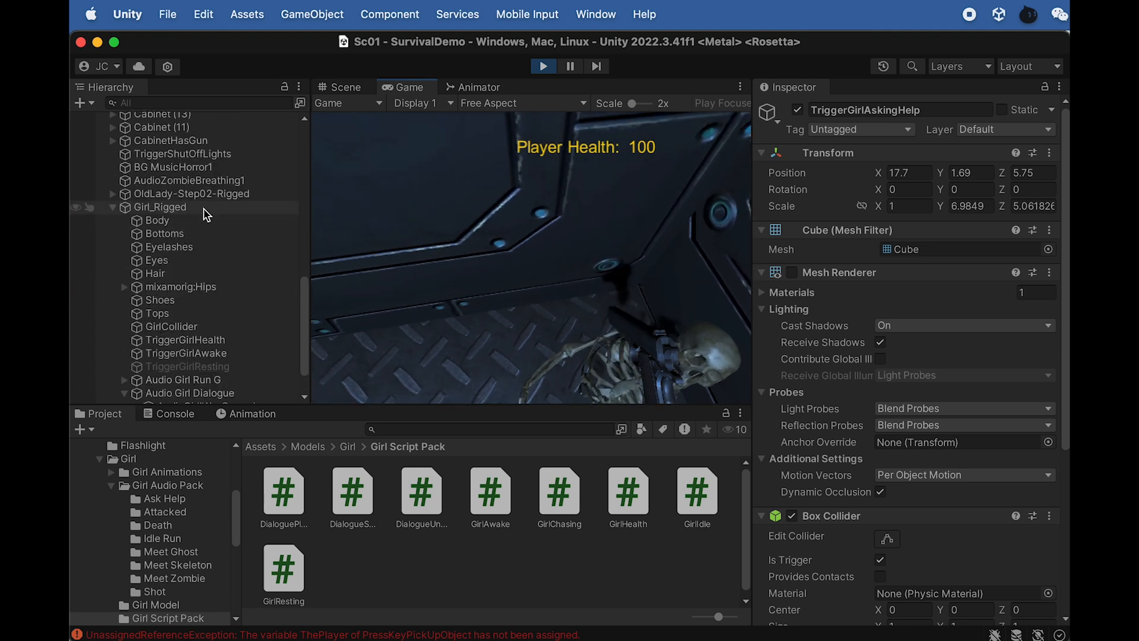
pyautogui.click(189, 102)
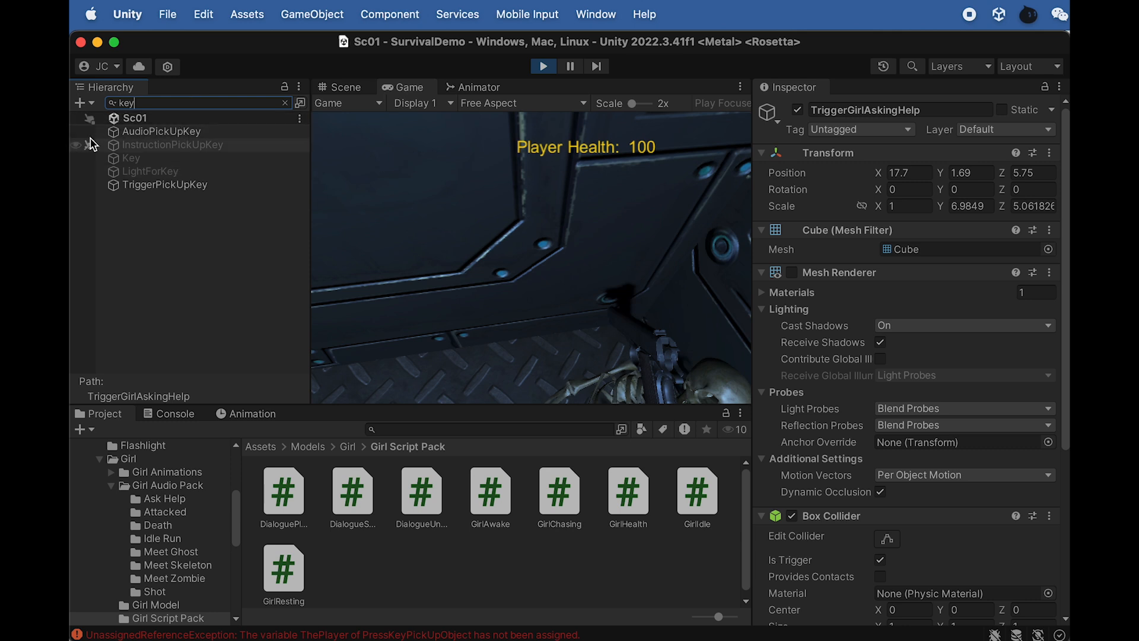
pyautogui.click(166, 185)
pyautogui.click(157, 174)
pyautogui.click(181, 188)
pyautogui.click(576, 314)
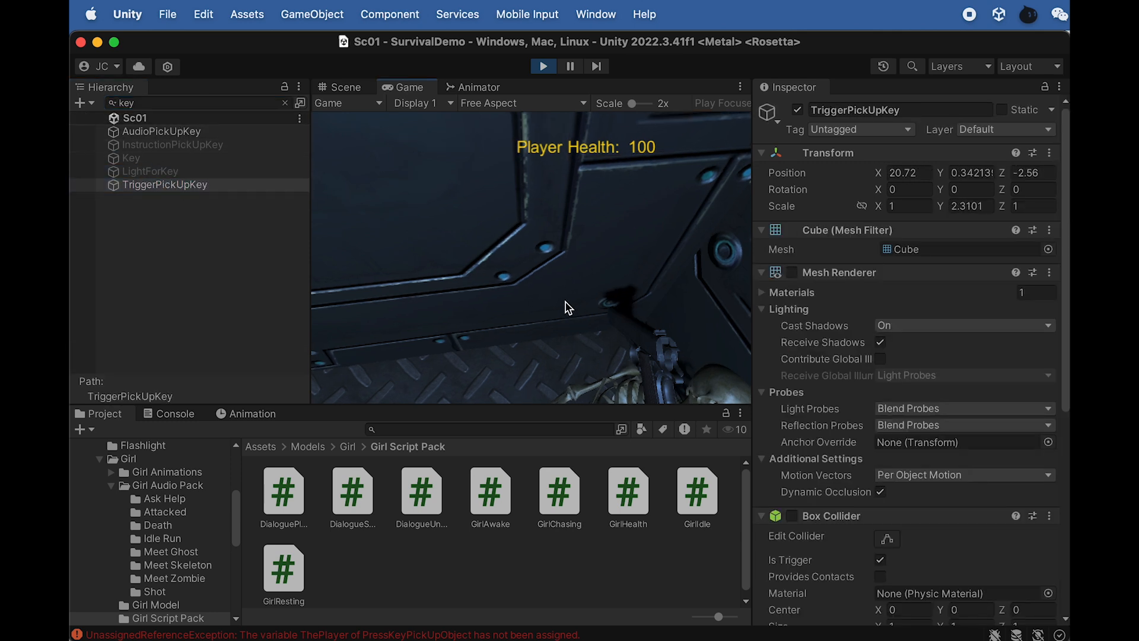
pyautogui.click(365, 86)
pyautogui.click(570, 66)
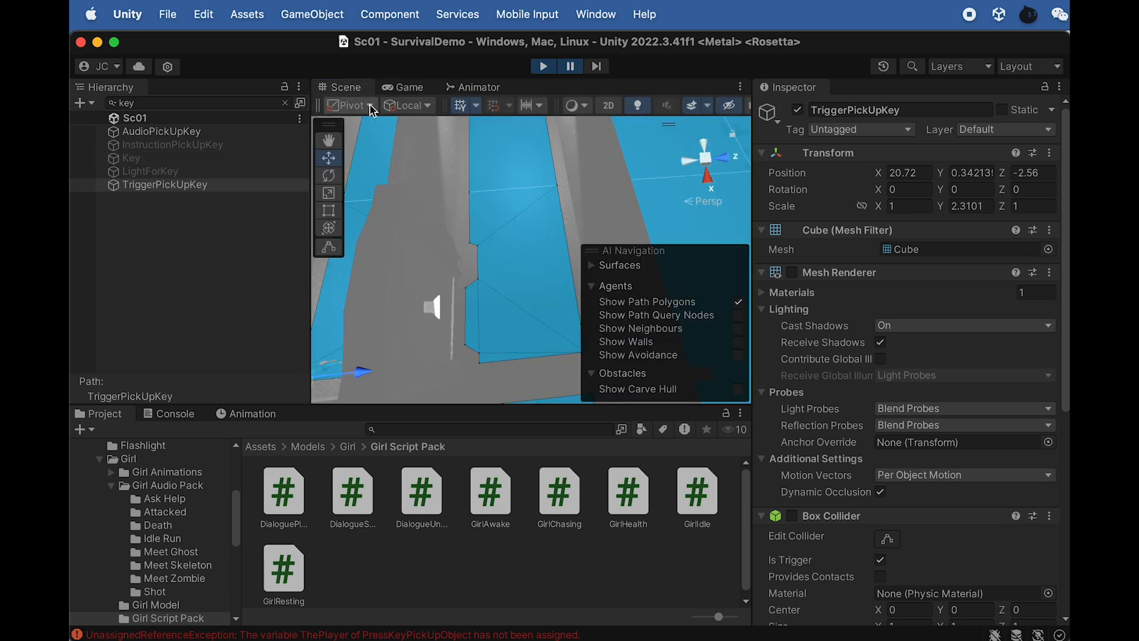
# Step: Stop the running game and assign FPSController as The Player in TriggerPickUpKey's Press Key Pick Up Object script
pyautogui.press('f')
pyautogui.keyDown('alt'); pyautogui.moveTo(506, 187); pyautogui.dragTo(528, 205); pyautogui.keyUp('alt')
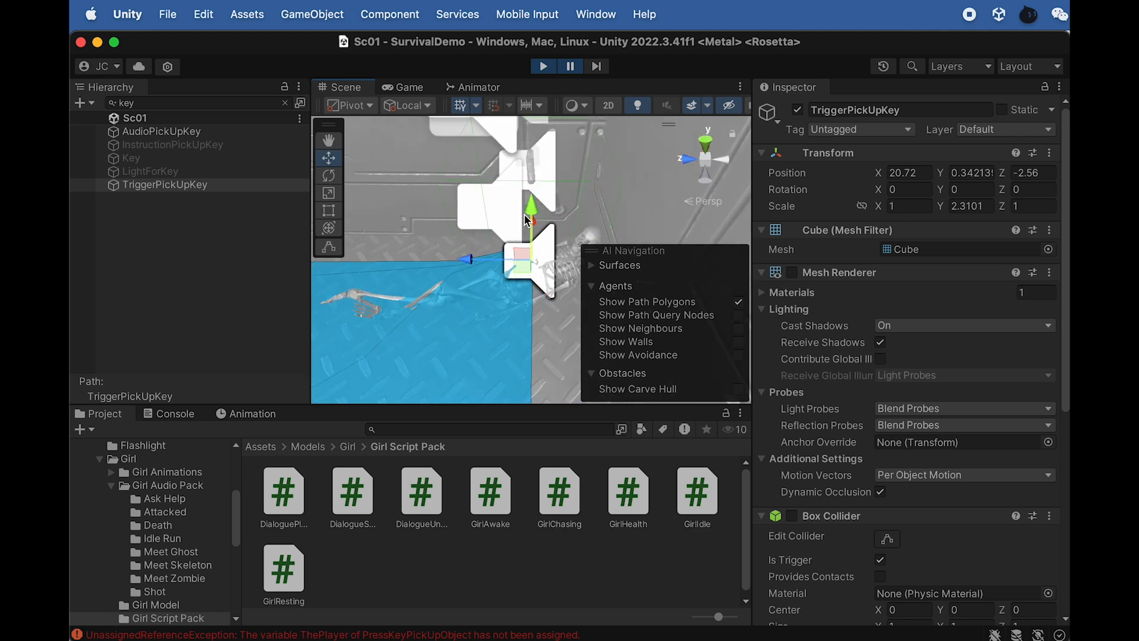
pyautogui.scroll(-10, 876, 455)
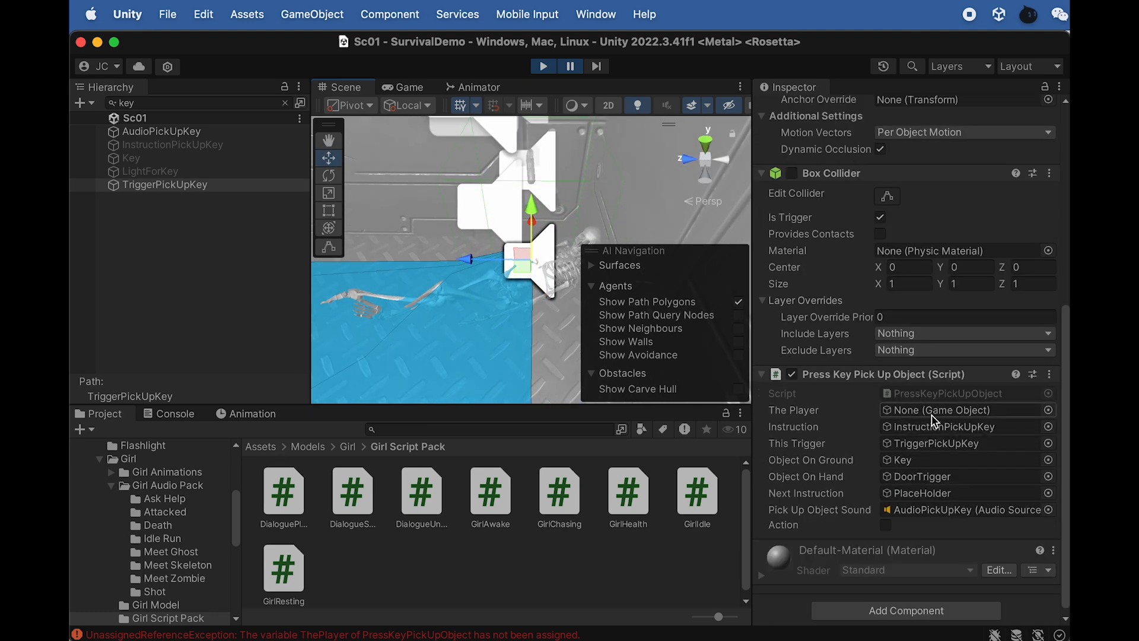
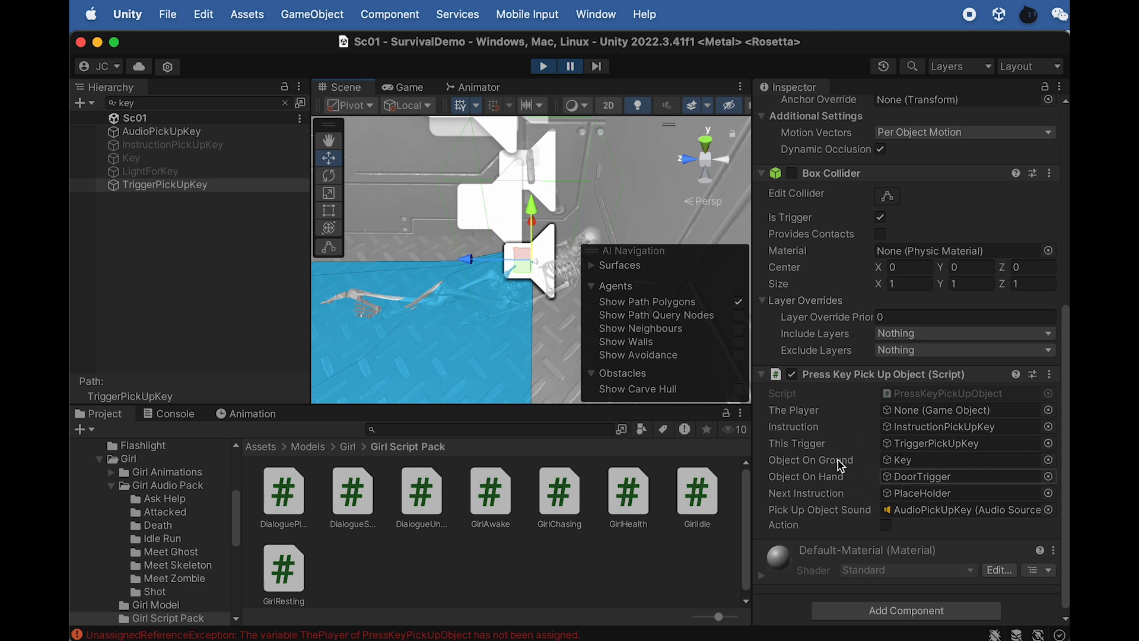
pyautogui.click(548, 72)
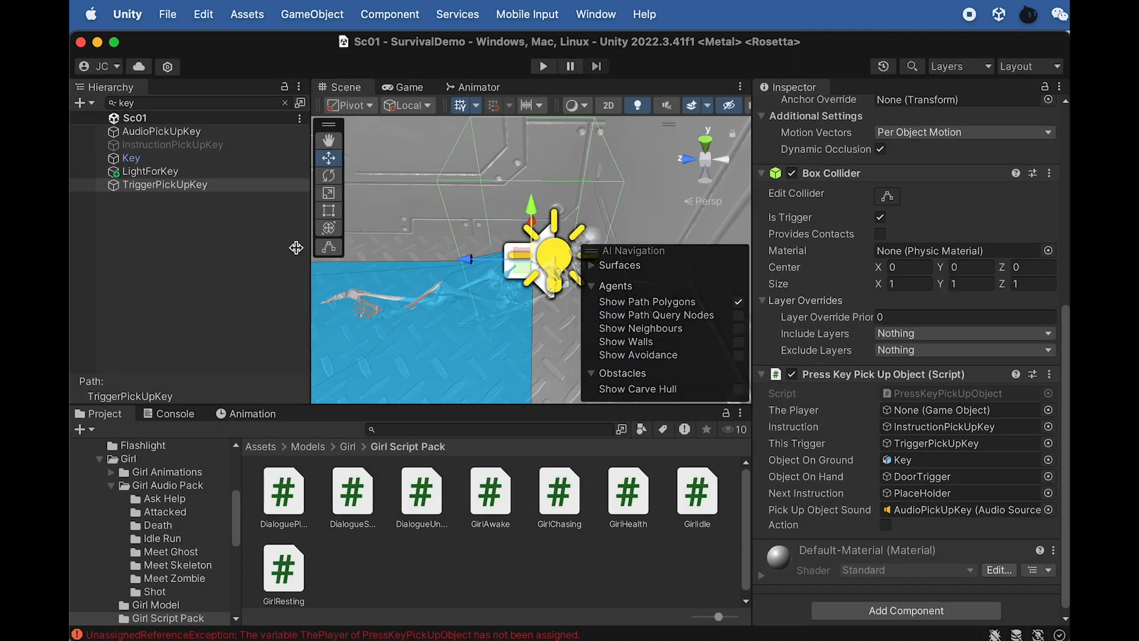
pyautogui.click(176, 185)
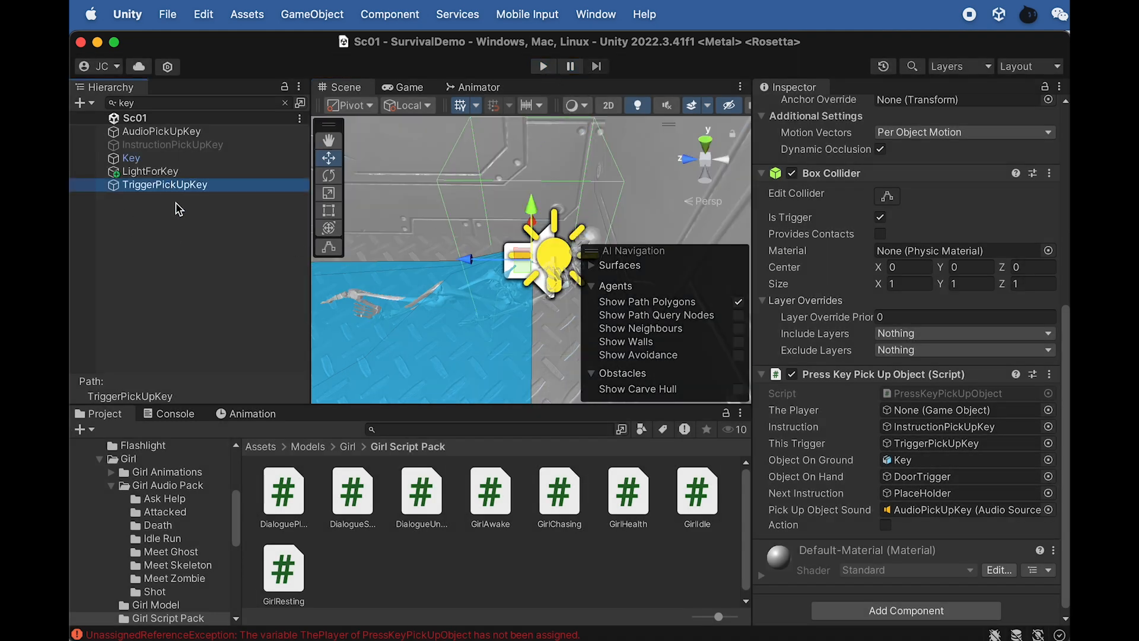
pyautogui.click(287, 102)
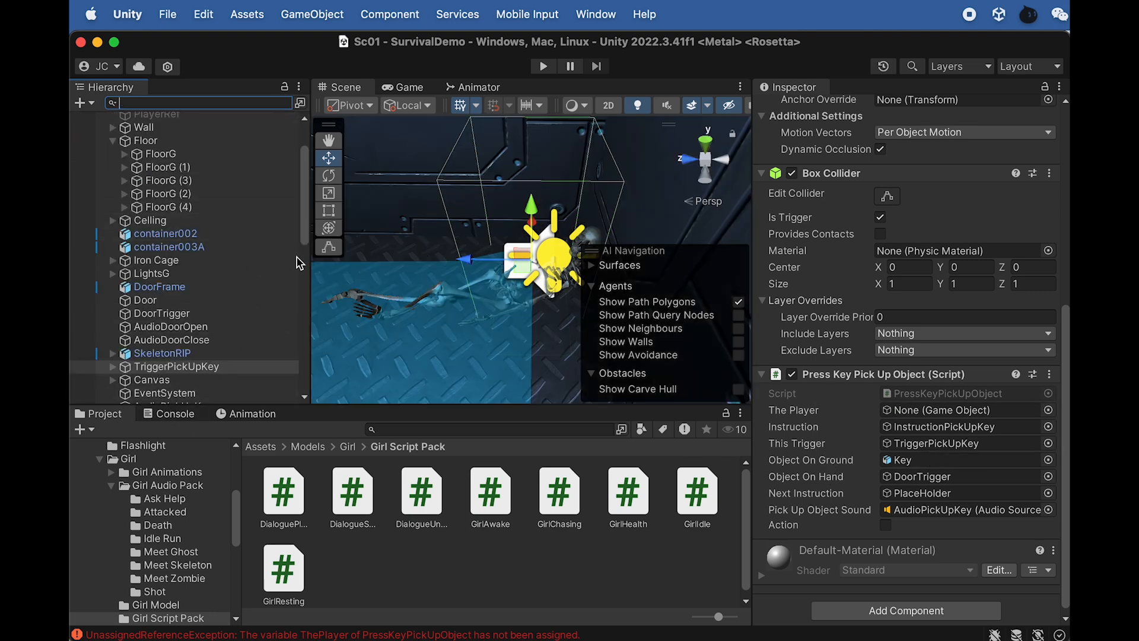
pyautogui.scroll(3, 224, 254)
pyautogui.moveTo(155, 172); pyautogui.dragTo(943, 411)
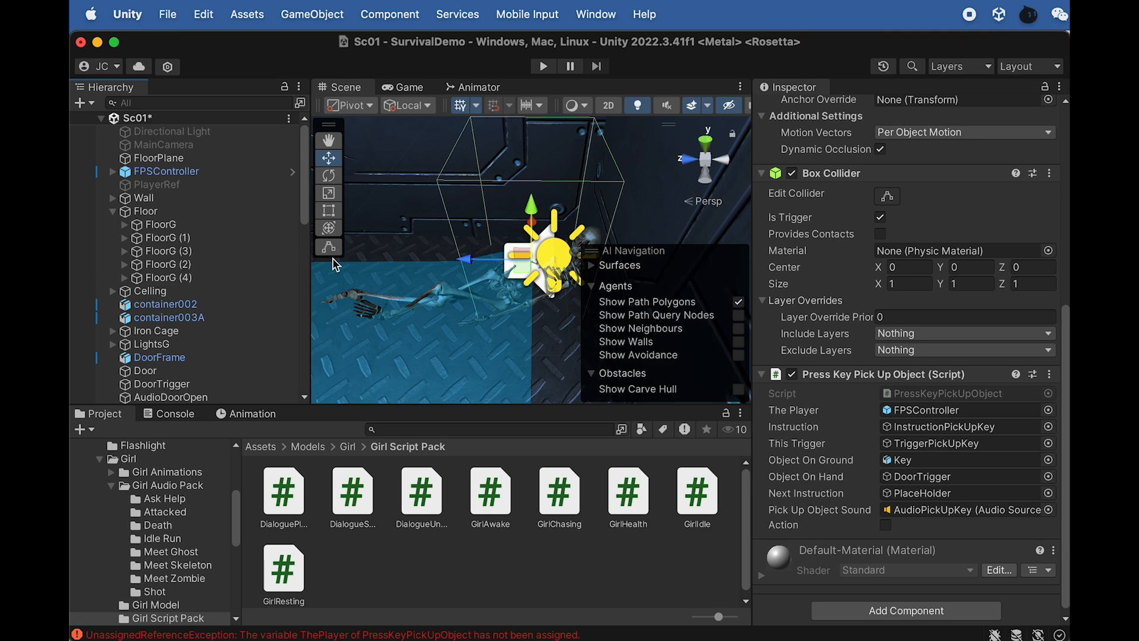
# Step: Duplicate the InstructionPickUpKey text under Canvas and rename the copy InstructionOpenDoorWithKey
pyautogui.scroll(-10, 219, 297)
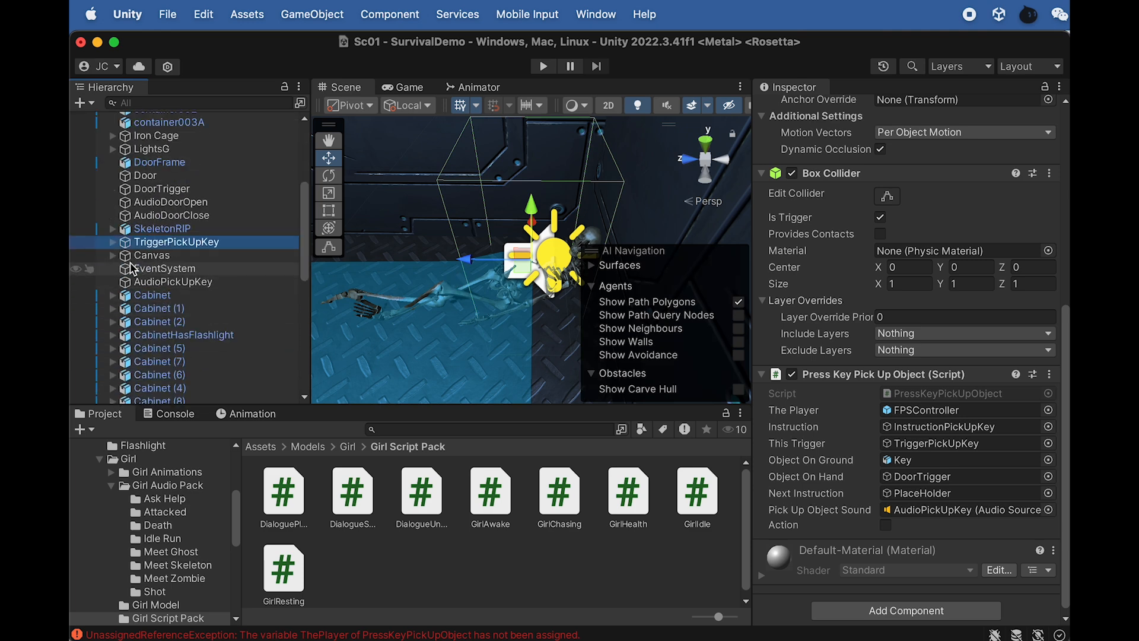
pyautogui.click(112, 255)
pyautogui.scroll(-5, 164, 327)
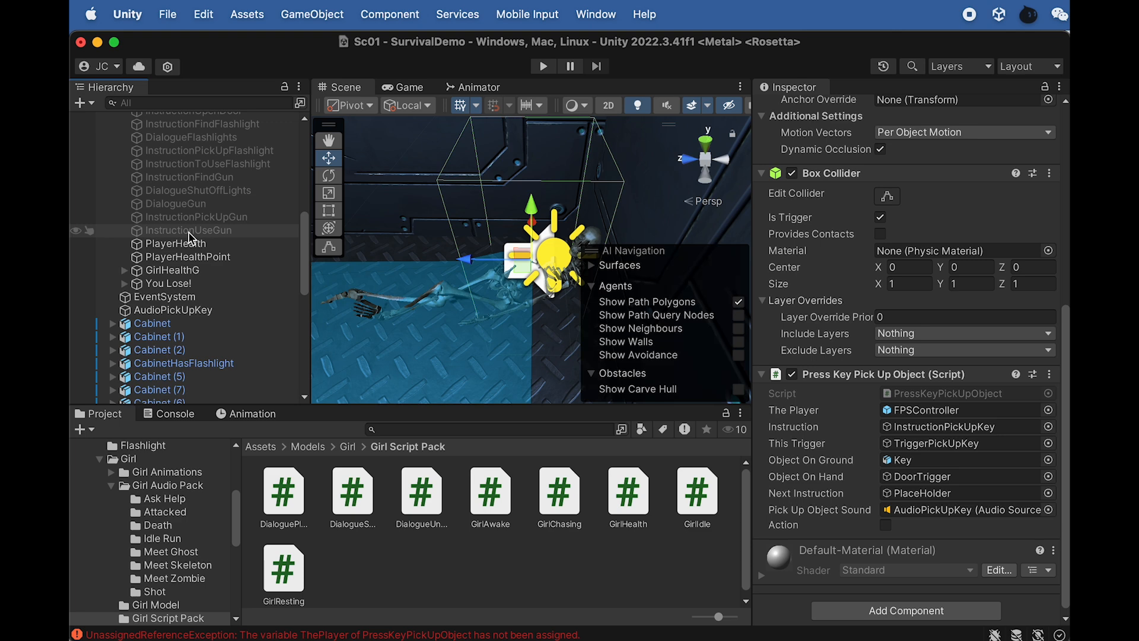
pyautogui.scroll(3, 195, 228)
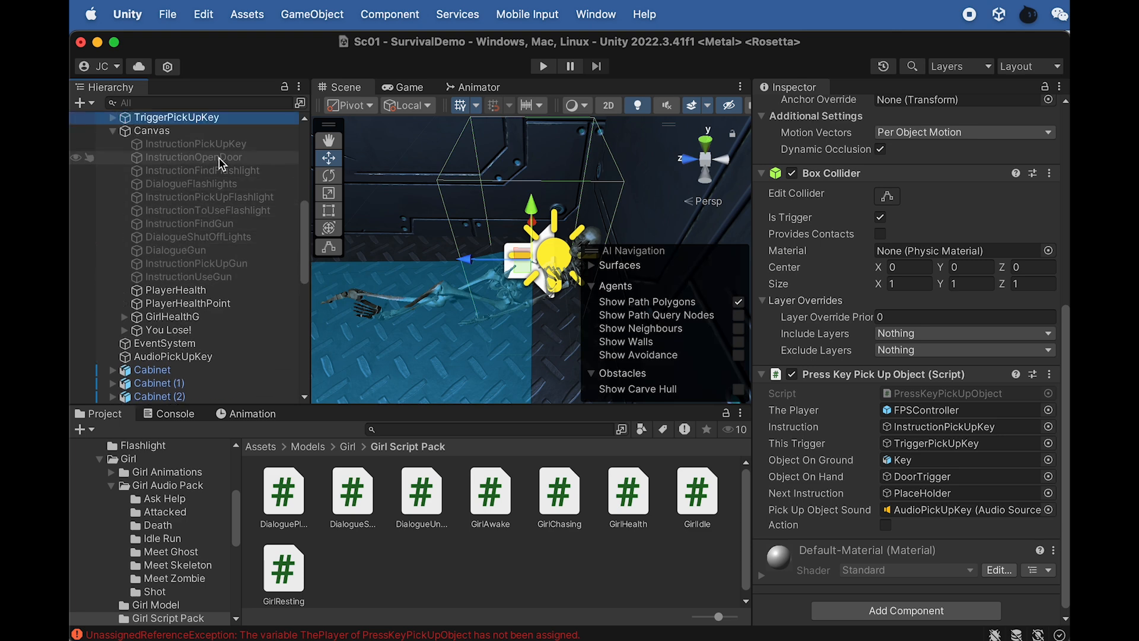
pyautogui.click(197, 146)
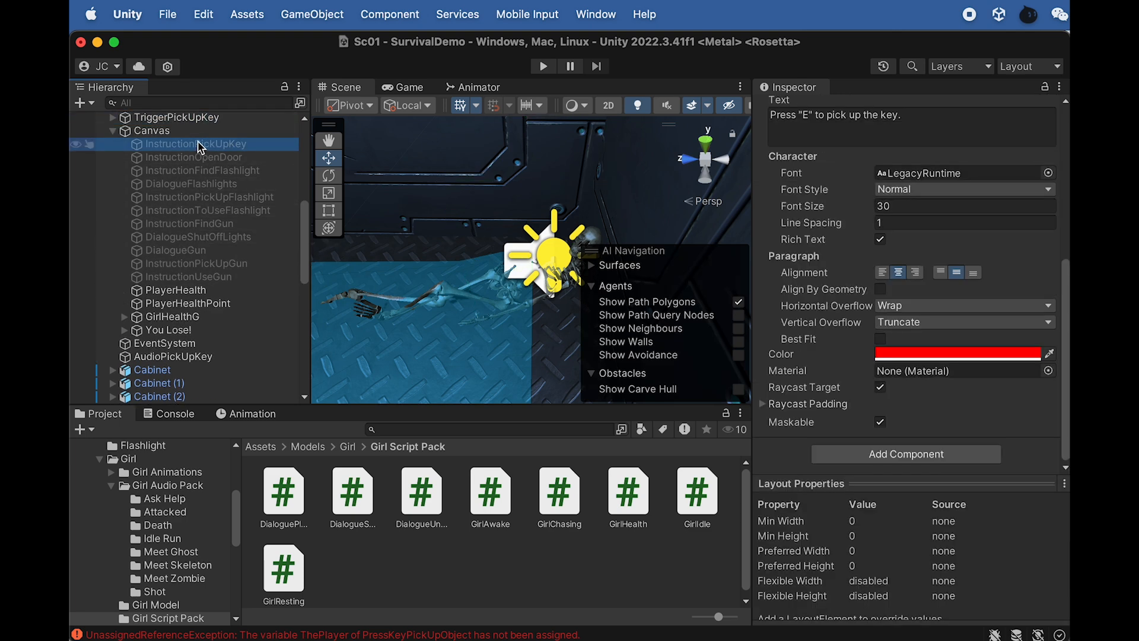
pyautogui.press('super+d')
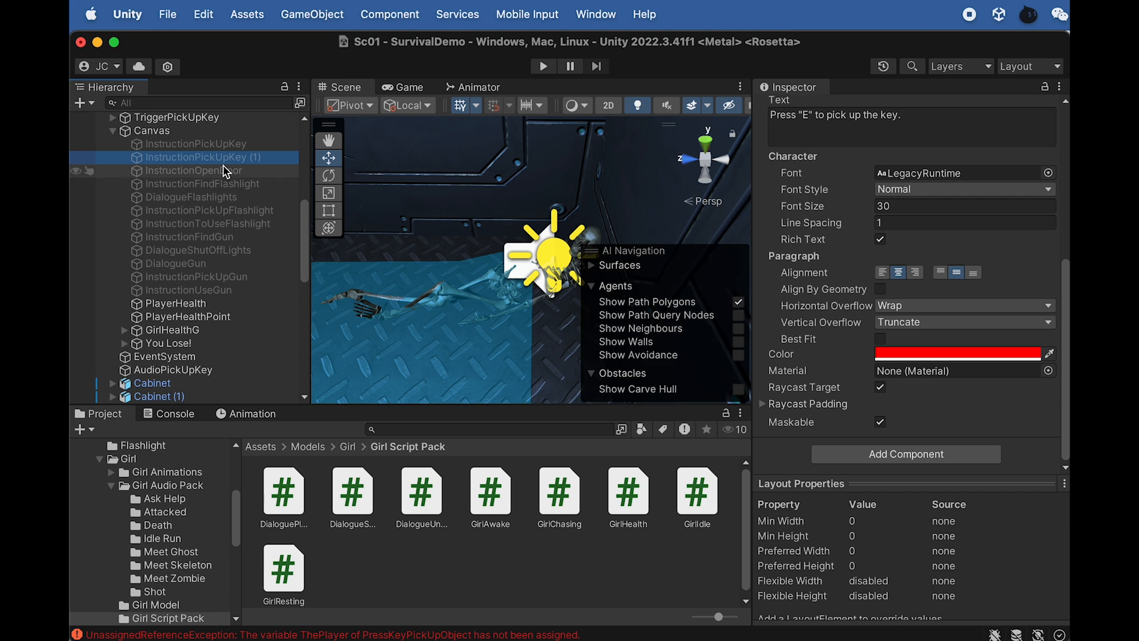
pyautogui.click(226, 159)
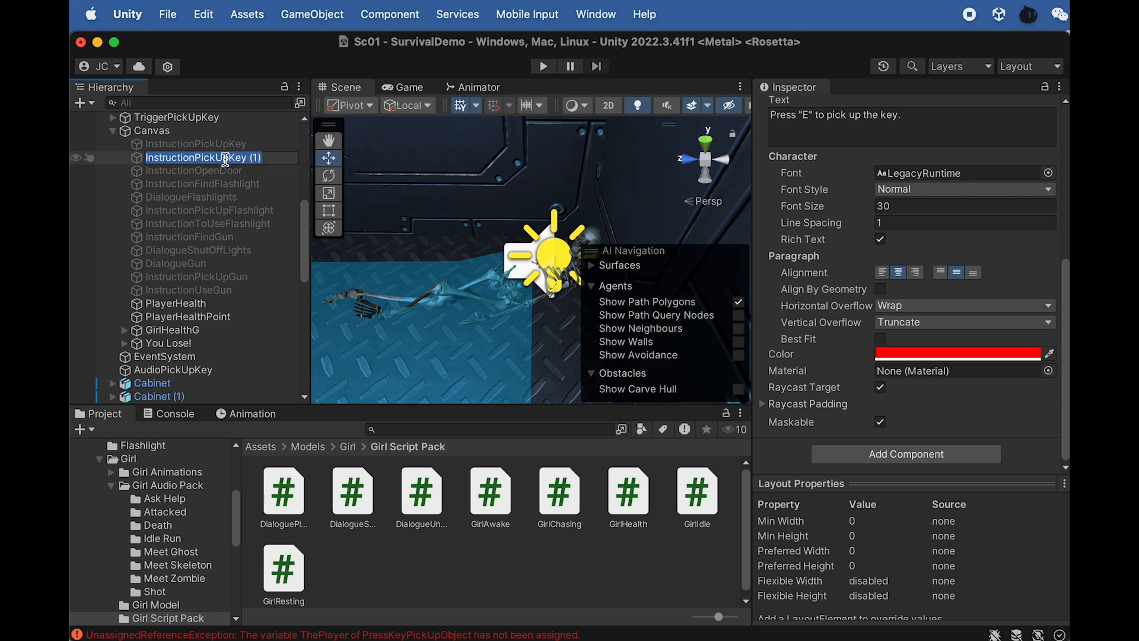
pyautogui.tripleClick(225, 160)
pyautogui.click(219, 159)
pyautogui.click(196, 158)
pyautogui.moveTo(197, 159); pyautogui.dragTo(292, 167)
pyautogui.write('OpenDoorWith')
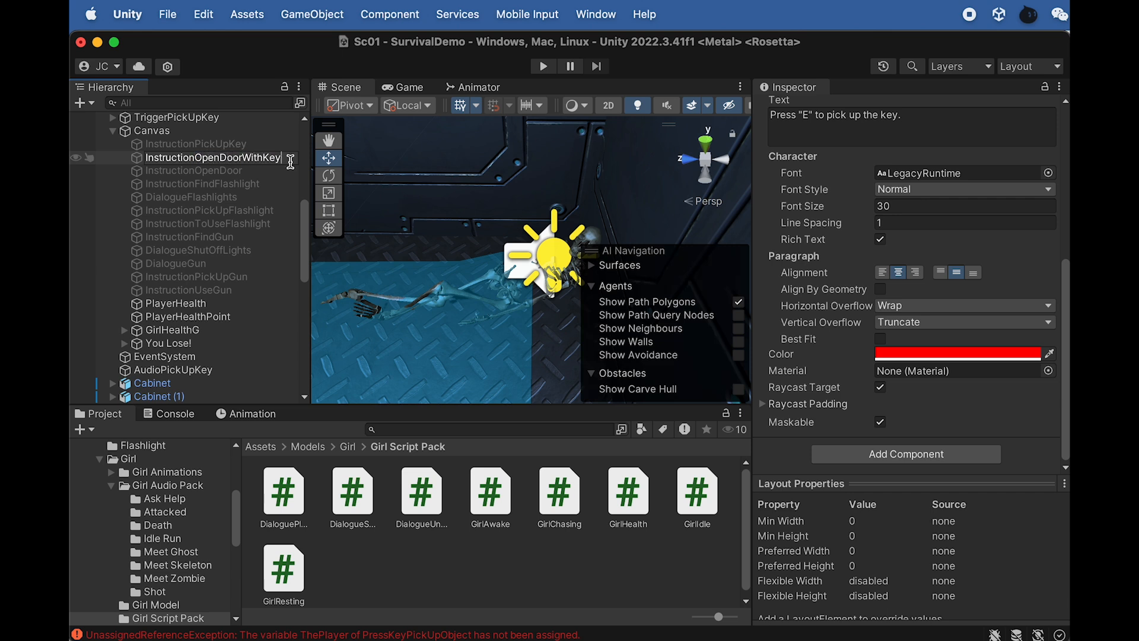
pyautogui.press('Return')
# Step: Activate InstructionOpenDoorWithKey and frame it in the Scene view so its text faces the camera
pyautogui.scroll(2, 808, 130)
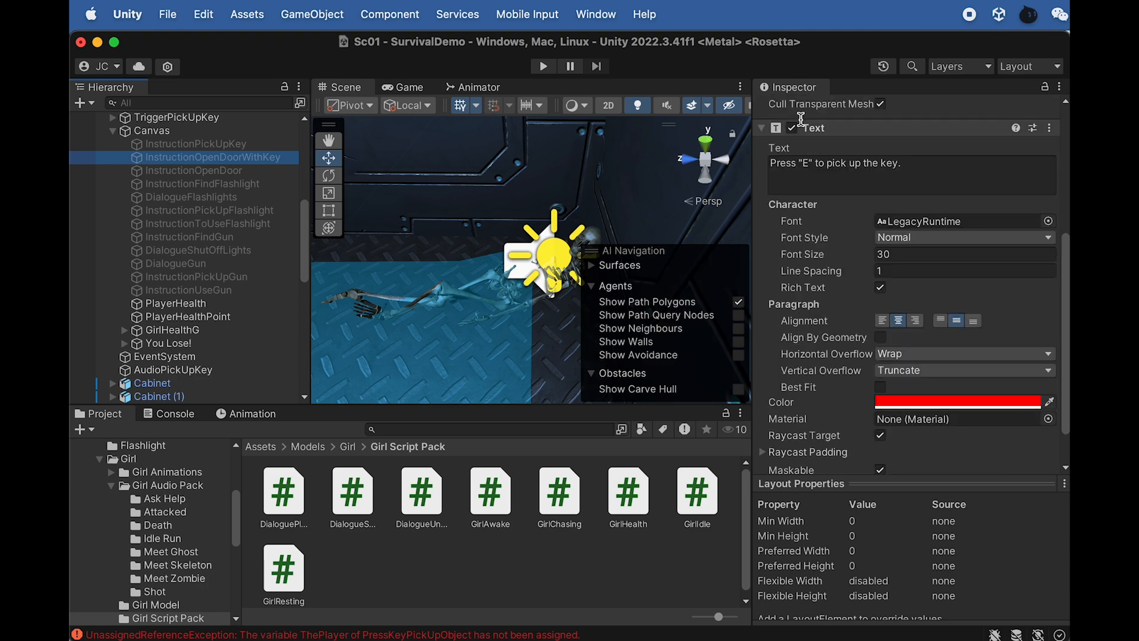
pyautogui.scroll(5, 809, 131)
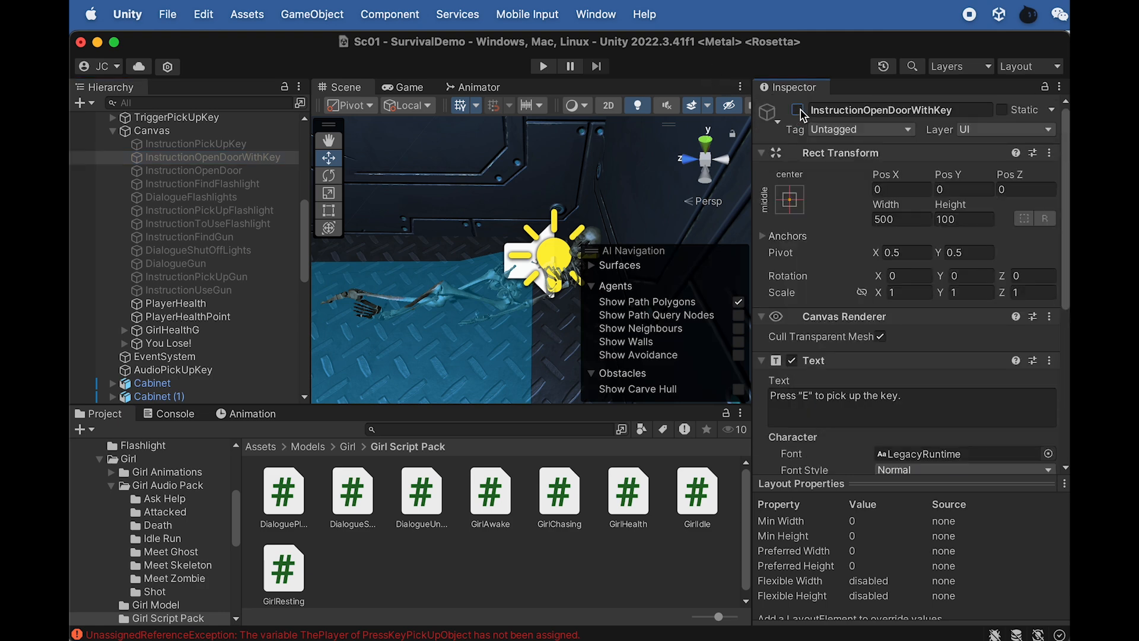
pyautogui.click(798, 110)
pyautogui.press('f')
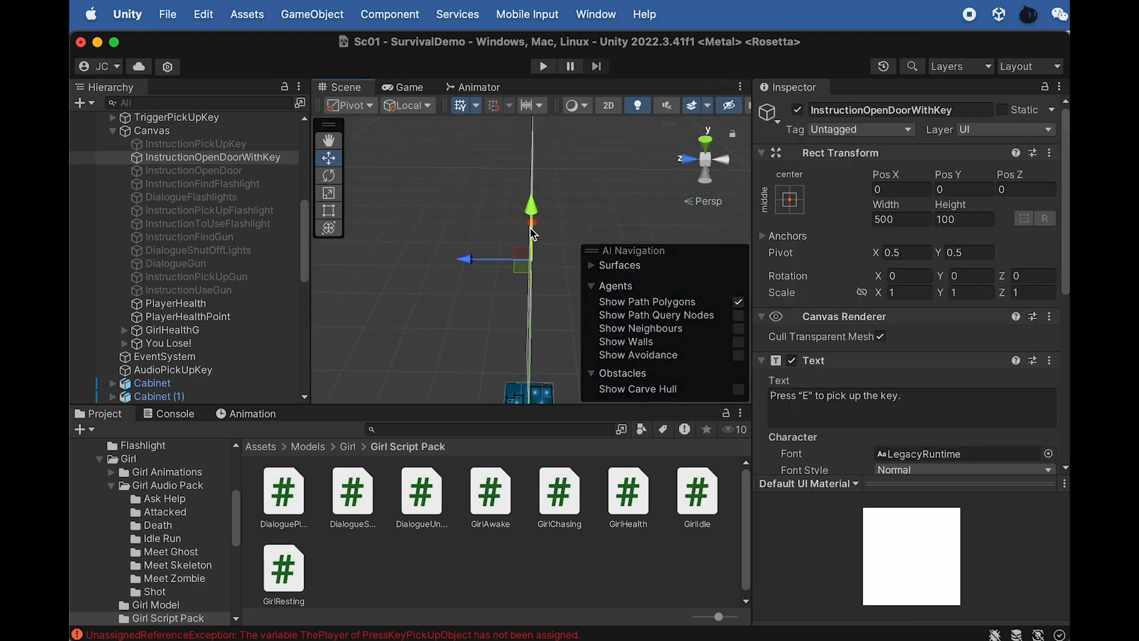
pyautogui.keyDown('alt'); pyautogui.moveTo(519, 167); pyautogui.dragTo(465, 158); pyautogui.keyUp('alt')
pyautogui.scroll(5, 500, 255)
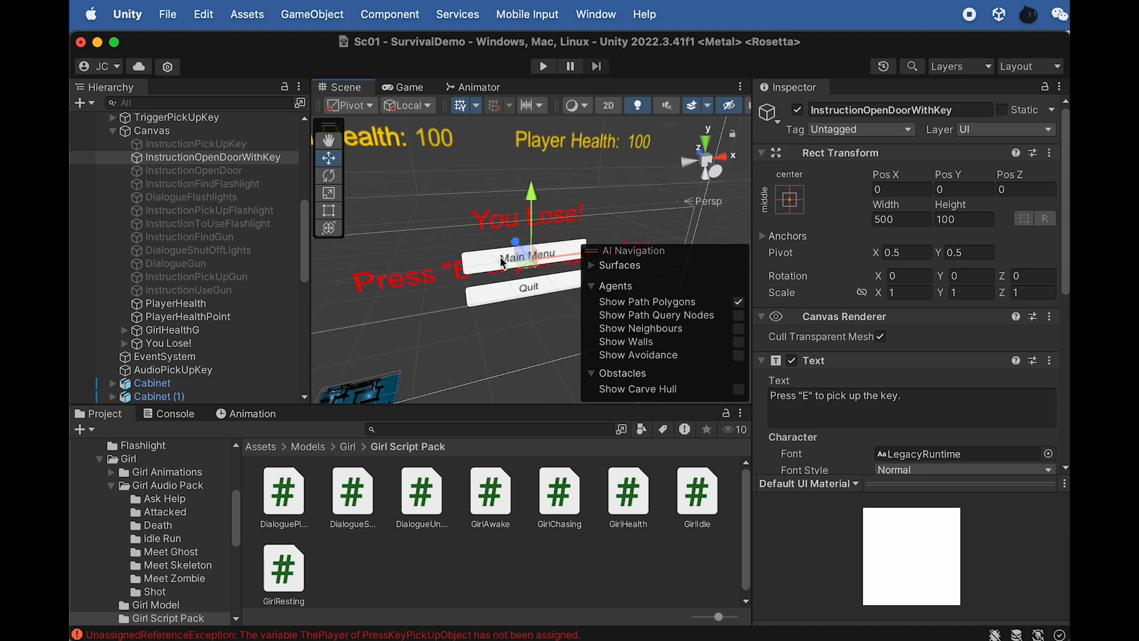
pyautogui.keyDown('alt'); pyautogui.moveTo(500, 257); pyautogui.dragTo(463, 196); pyautogui.keyUp('alt')
pyautogui.moveTo(477, 193); pyautogui.dragTo(500, 148, button='middle')
# Step: Change the InstructionOpenDoorWithKey text to "Now you can open the door with the key."
pyautogui.click(911, 395)
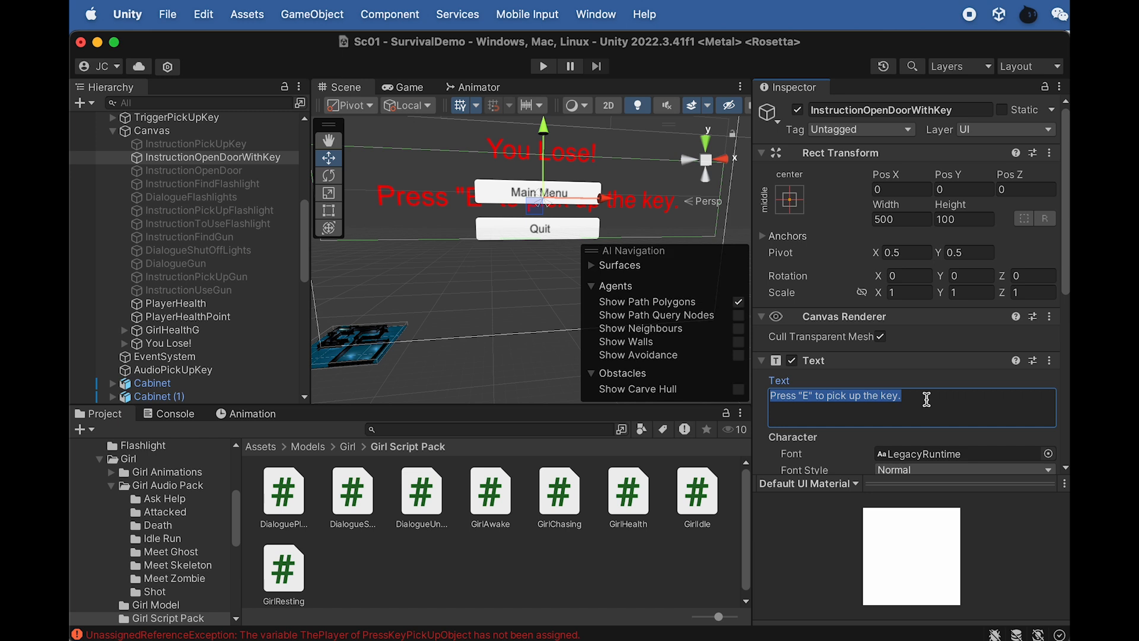
pyautogui.write('Now you have')
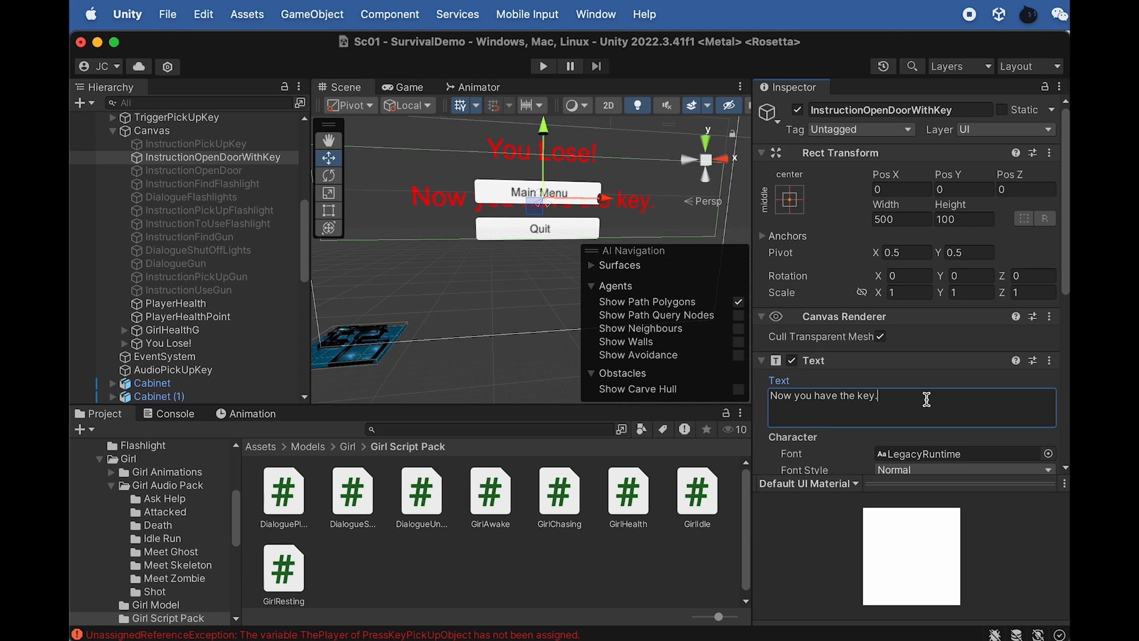
pyautogui.press('super+a')
pyautogui.click(831, 396)
pyautogui.moveTo(816, 397); pyautogui.dragTo(1005, 400)
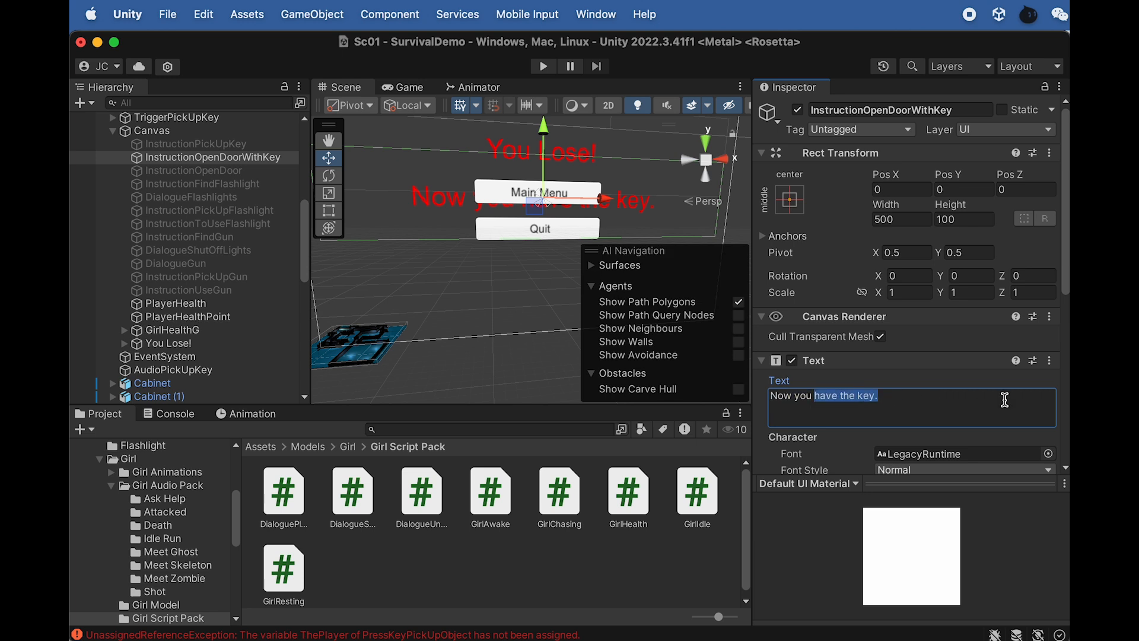
pyautogui.write('can open the door with')
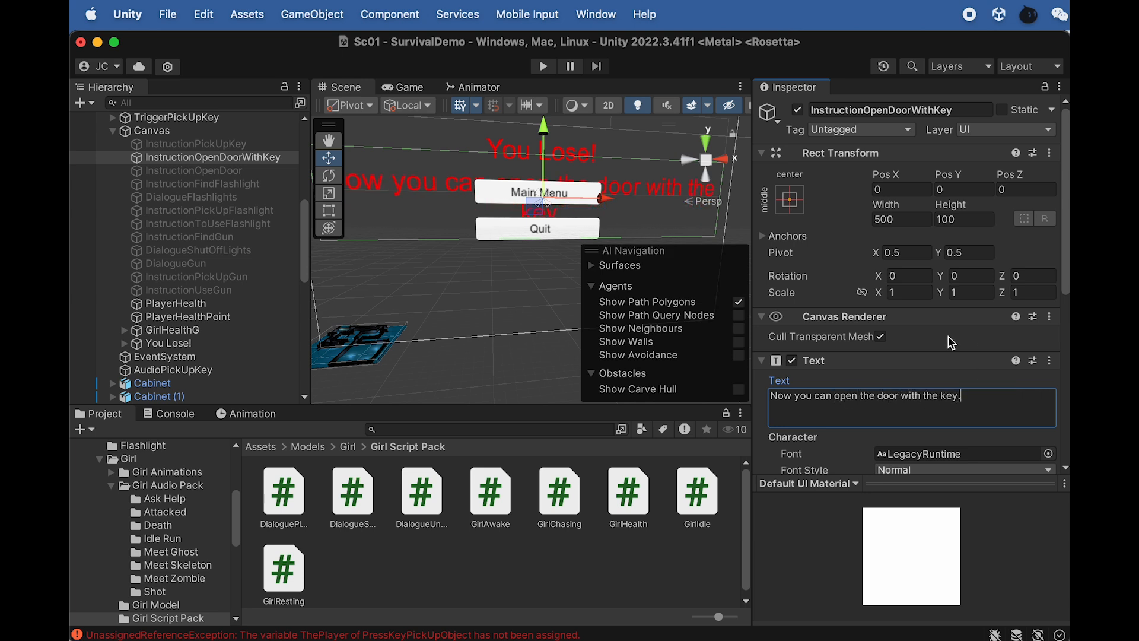
# Step: Set the InstructionOpenDoorWithKey text's font size to 25
pyautogui.click(282, 162)
pyautogui.scroll(-3, 469, 199)
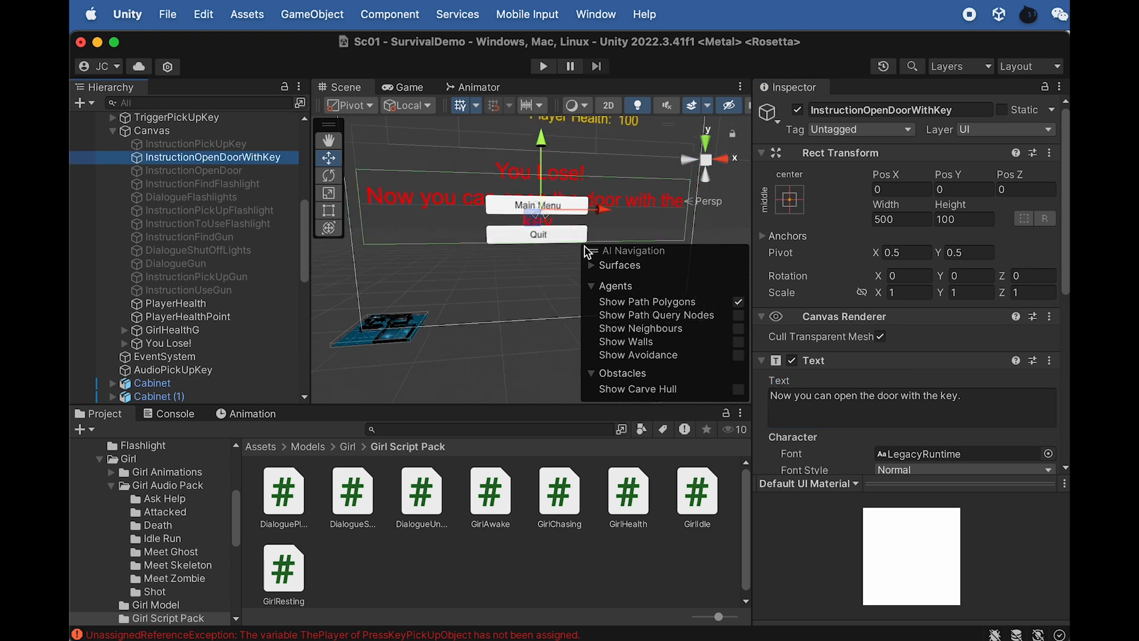
pyautogui.scroll(-8, 866, 403)
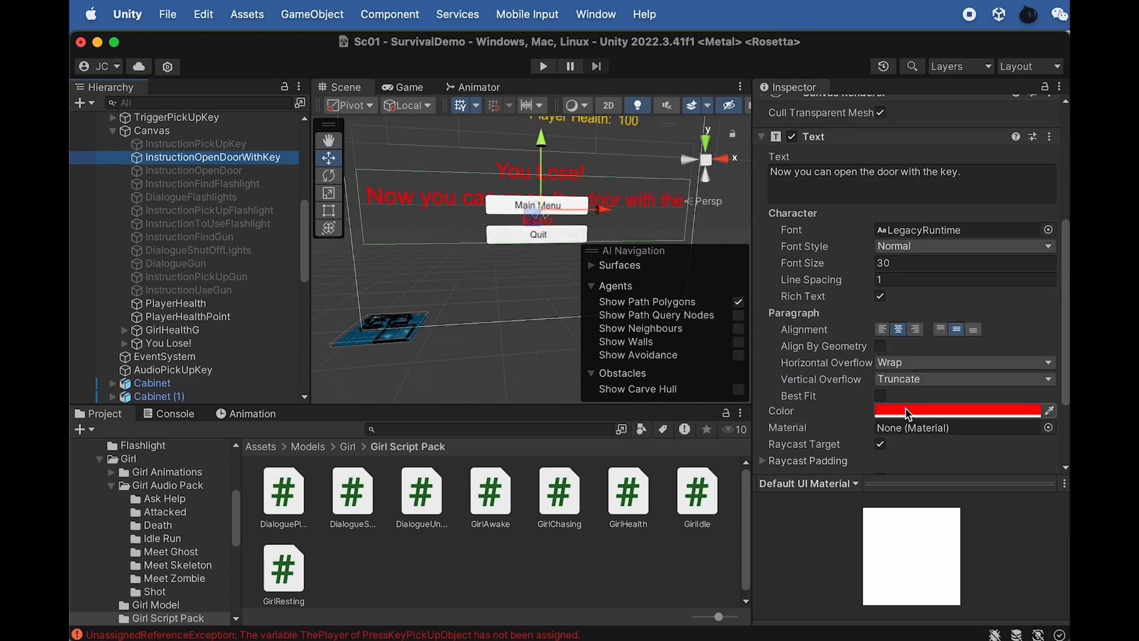
pyautogui.click(910, 250)
pyautogui.write('28')
pyautogui.press('Return')
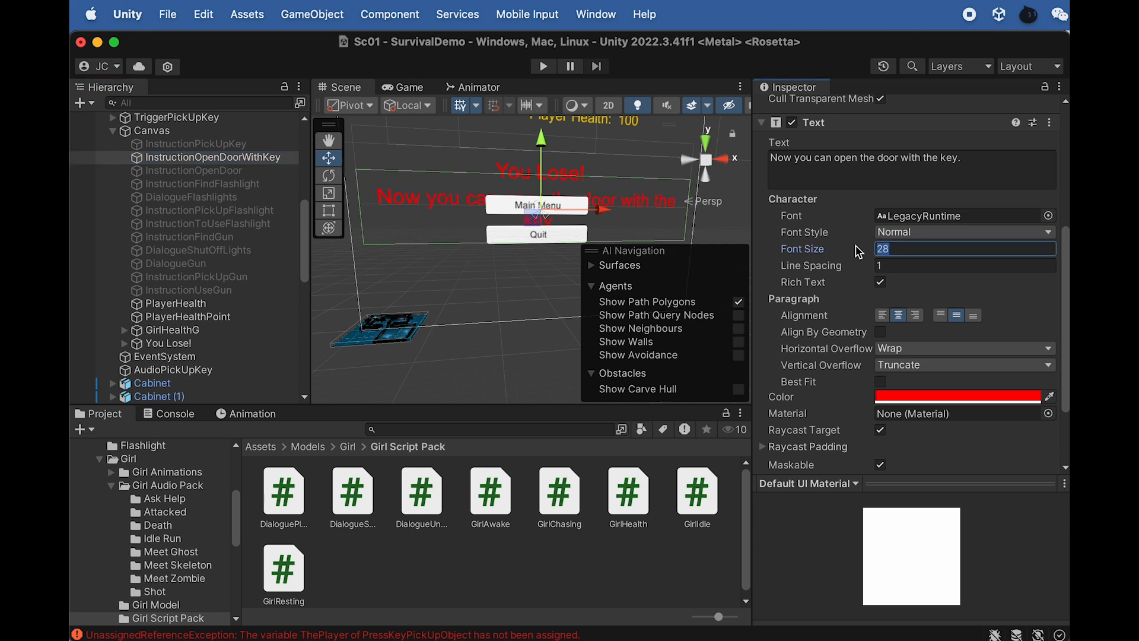
pyautogui.write('25')
# Step: Deactivate the InstructionOpenDoorWithKey object so it starts hidden
pyautogui.click(246, 170)
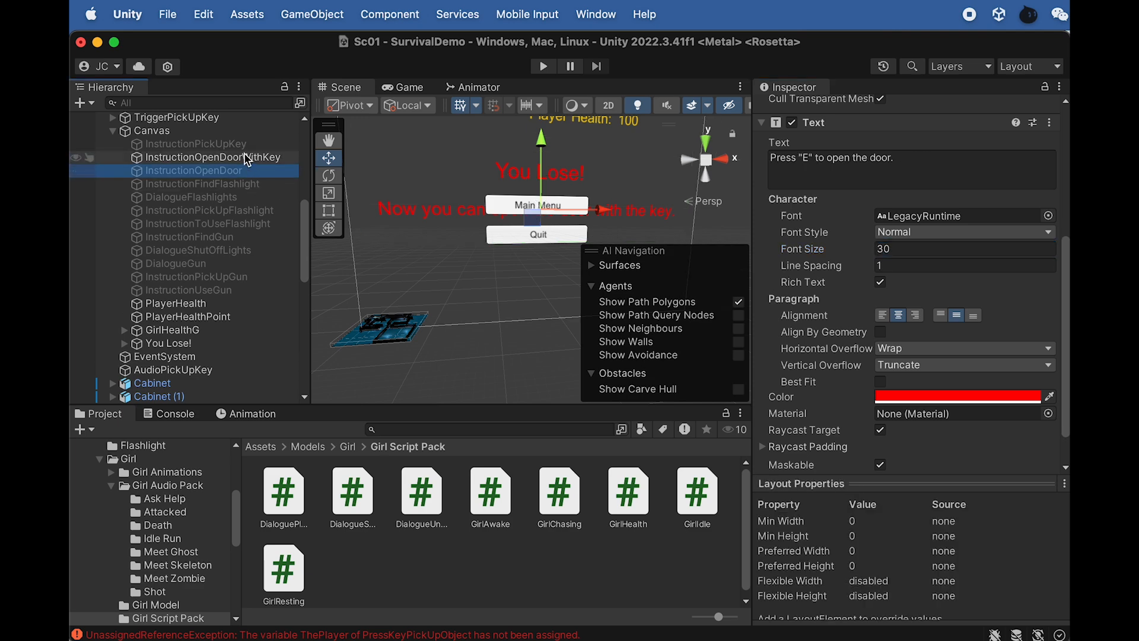
pyautogui.click(246, 157)
pyautogui.scroll(5, 798, 128)
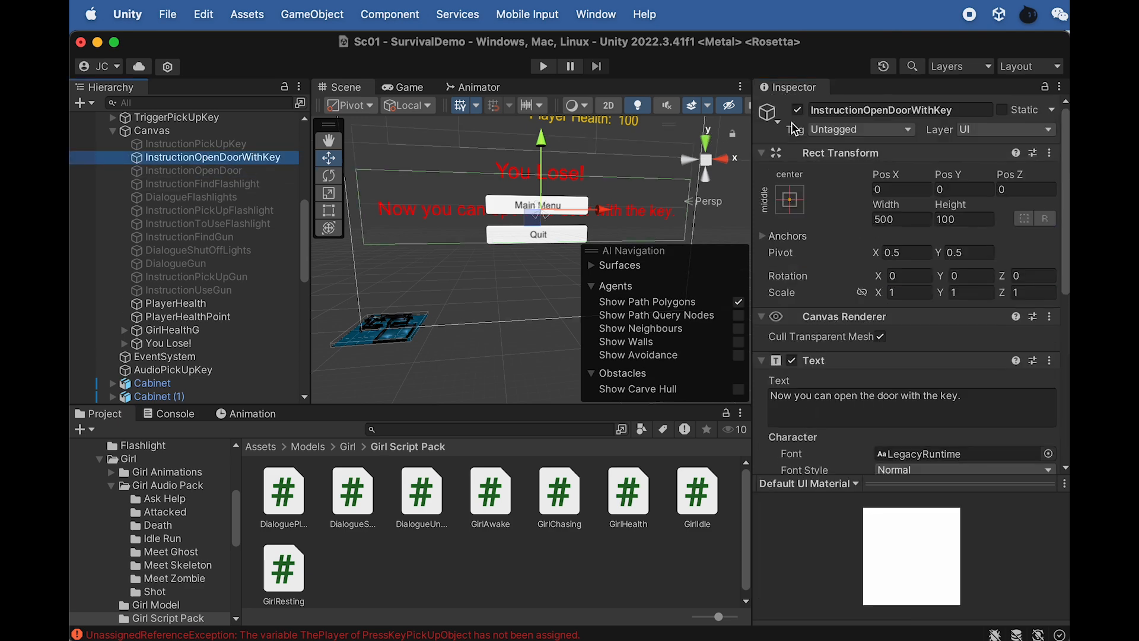
pyautogui.click(798, 110)
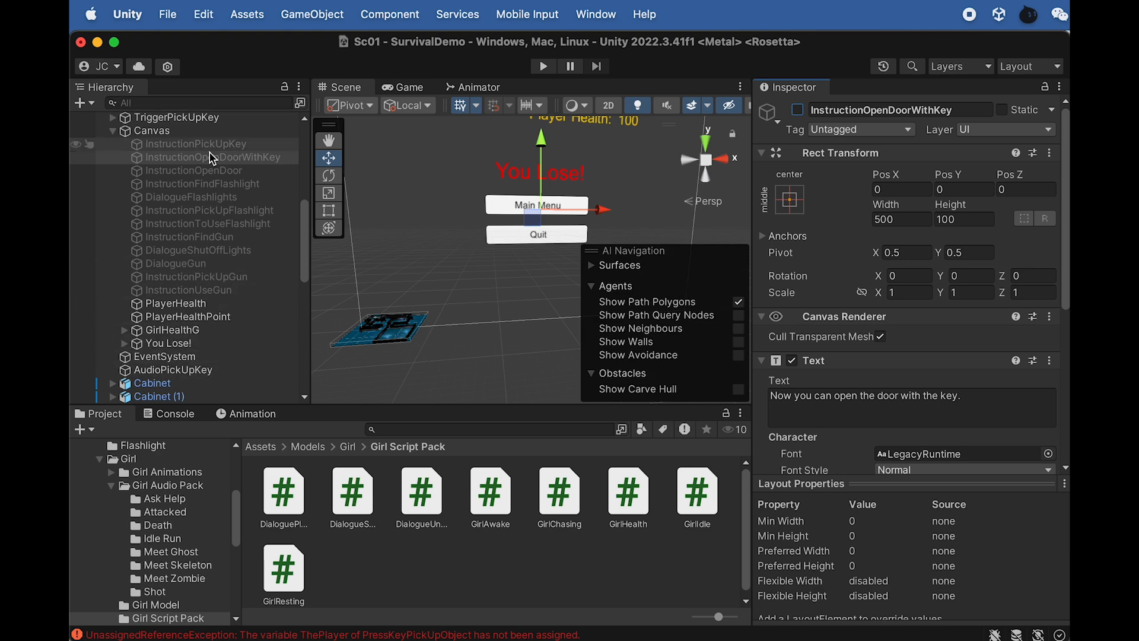
# Step: Assign InstructionOpenDoorWithKey as the Next Instruction in TriggerPickUpKey's pick-up script
pyautogui.click(215, 120)
pyautogui.press('f')
pyautogui.keyDown('alt'); pyautogui.moveTo(500, 268); pyautogui.dragTo(472, 243); pyautogui.keyUp('alt')
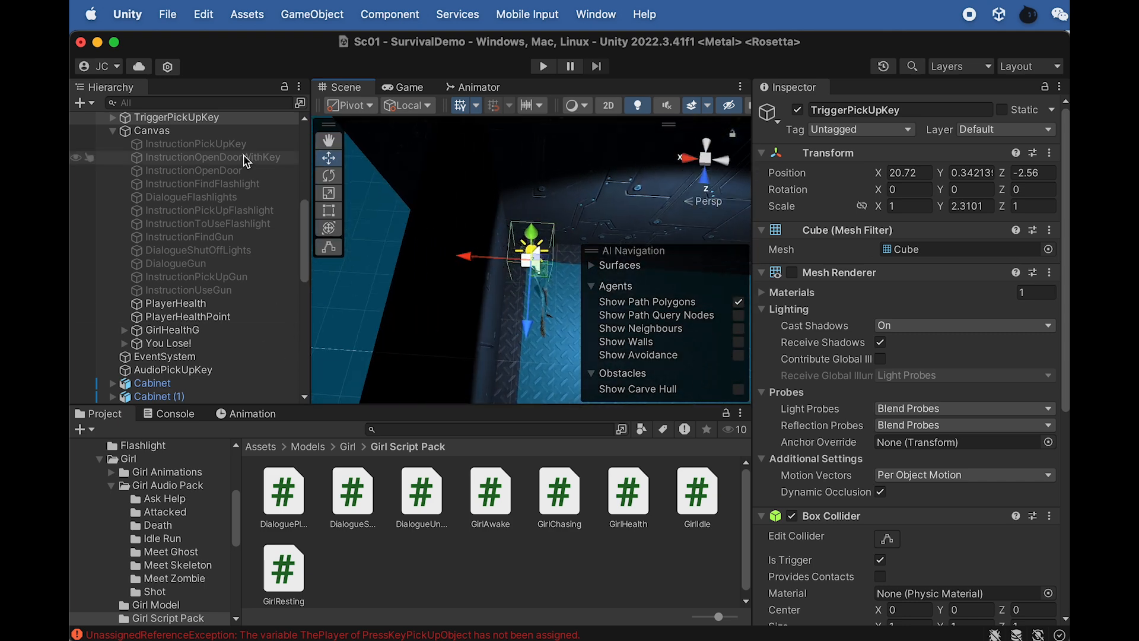
pyautogui.scroll(-10, 838, 419)
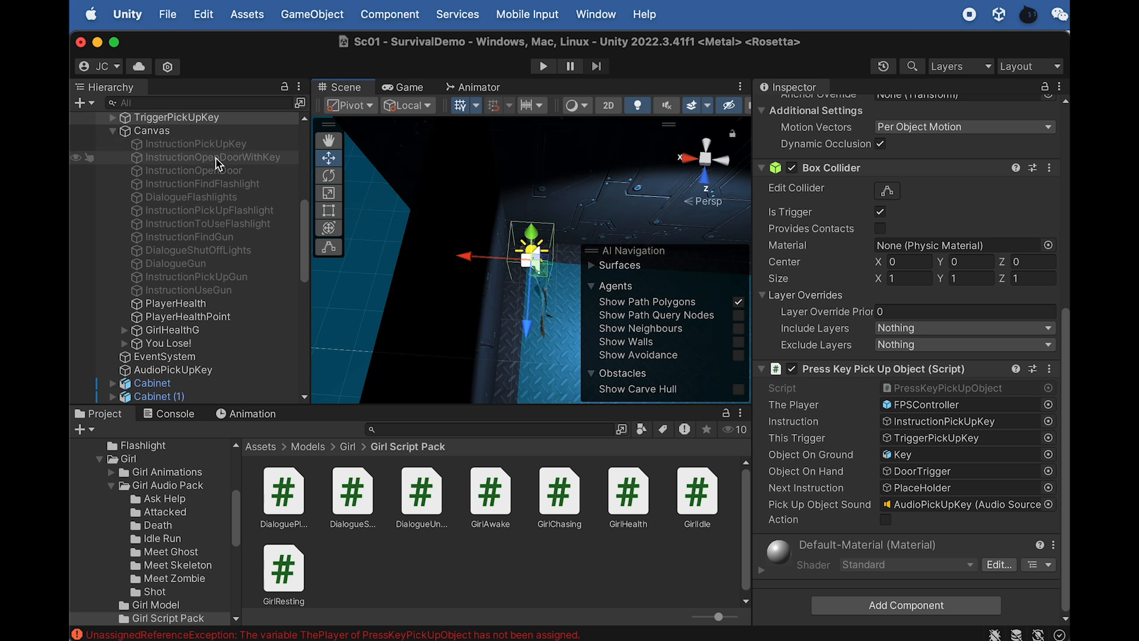
pyautogui.moveTo(218, 159); pyautogui.dragTo(943, 492)
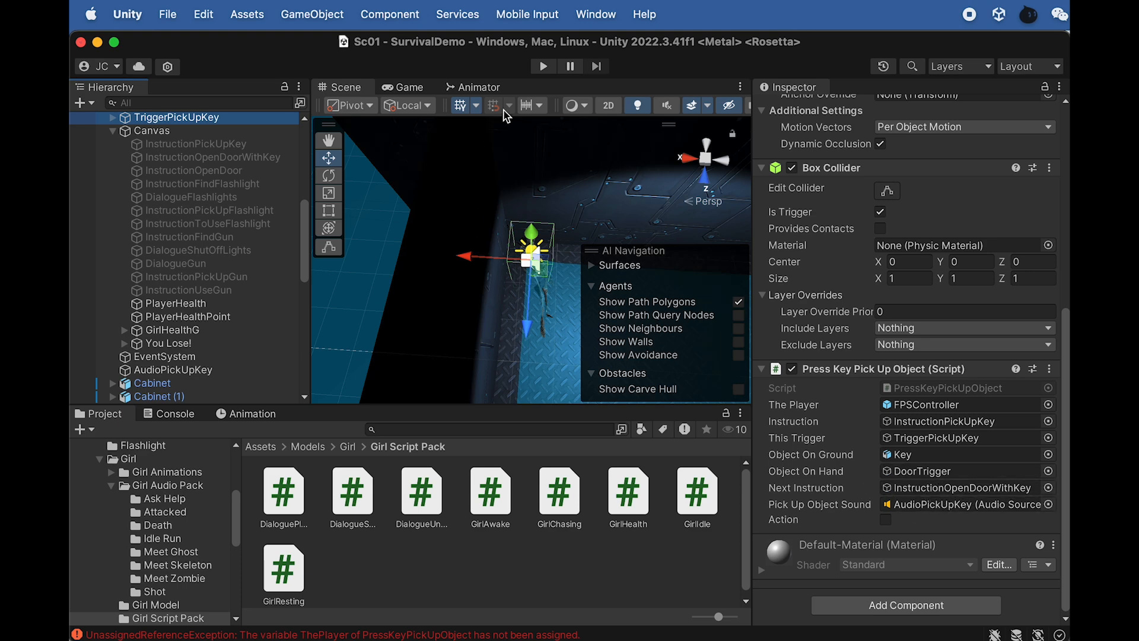
# Step: Play-test picking up the key and approaching the girl's iron cage door, and stop the game
pyautogui.click(542, 66)
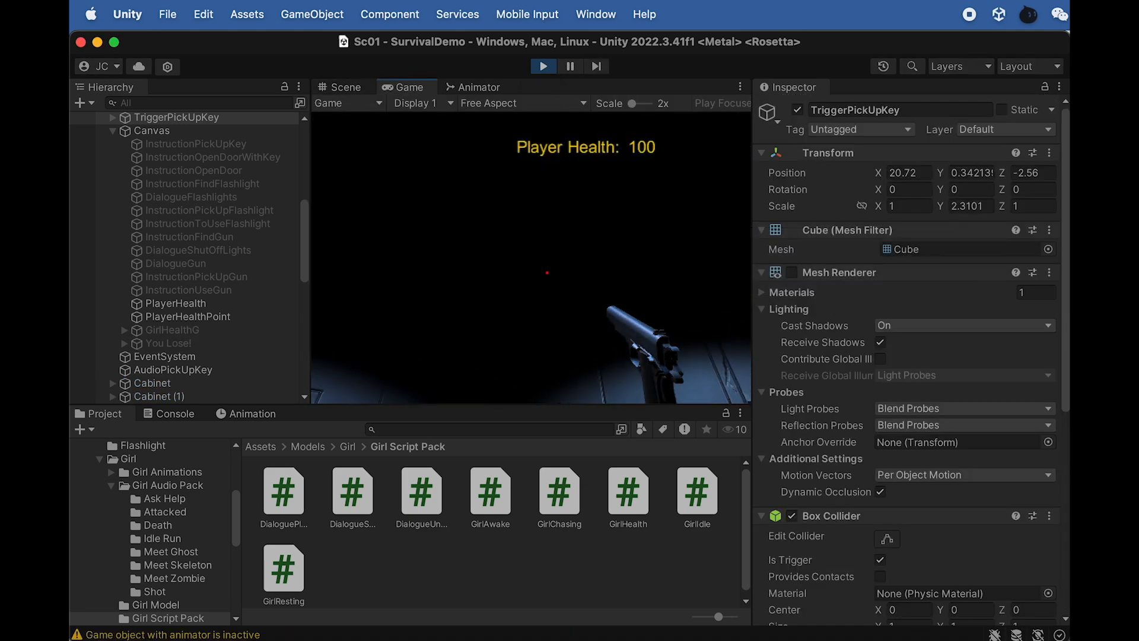
pyautogui.press('w')
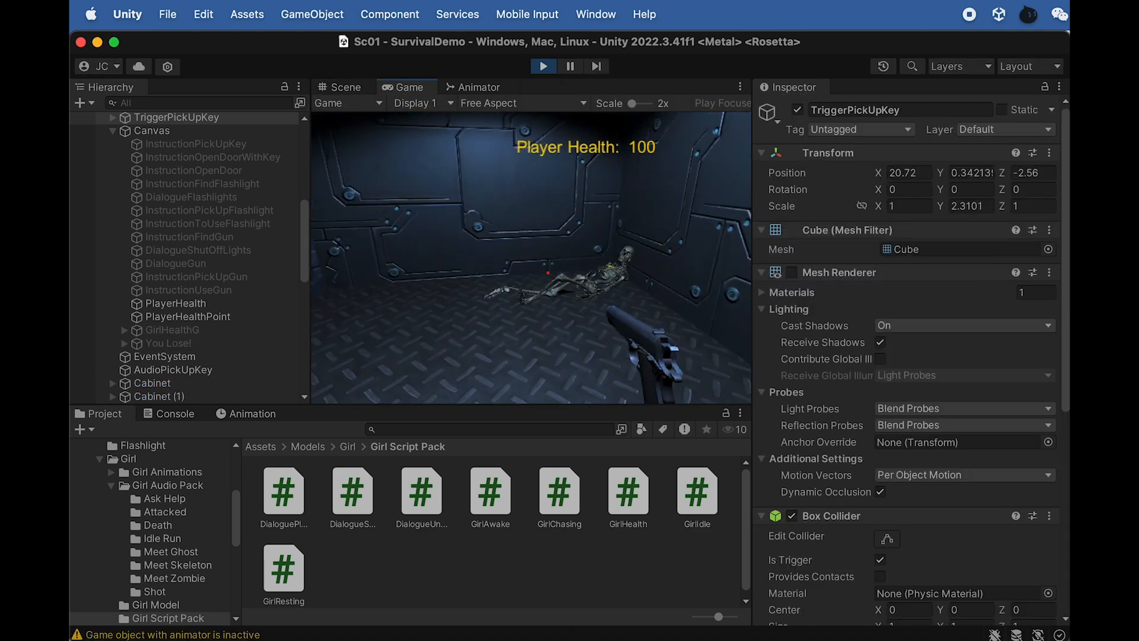
pyautogui.press('e')
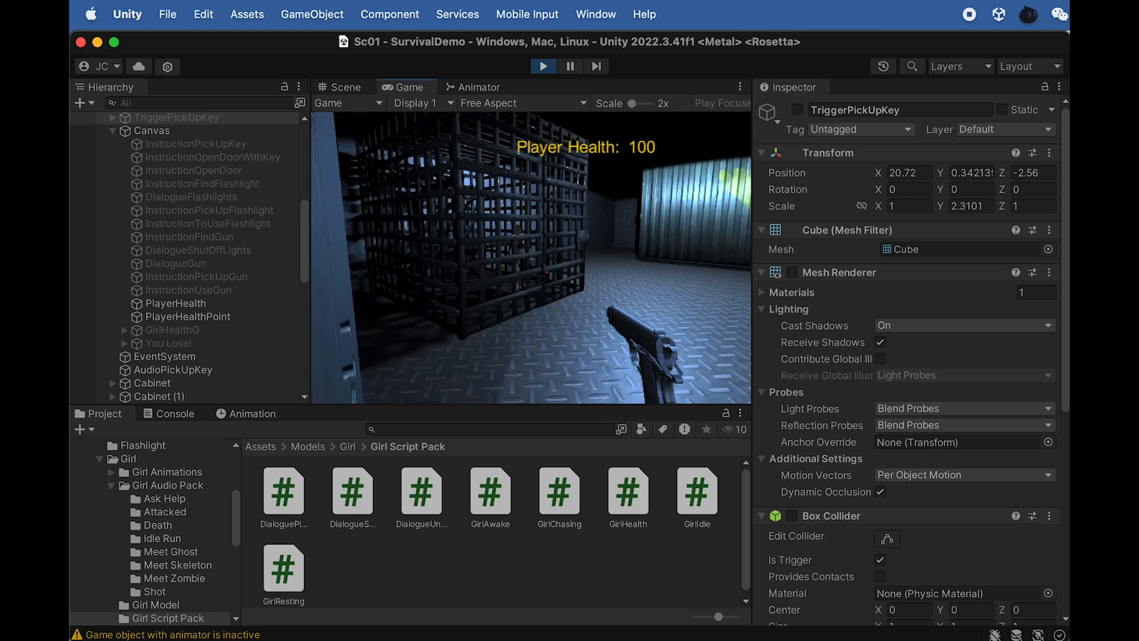
pyautogui.press('w')
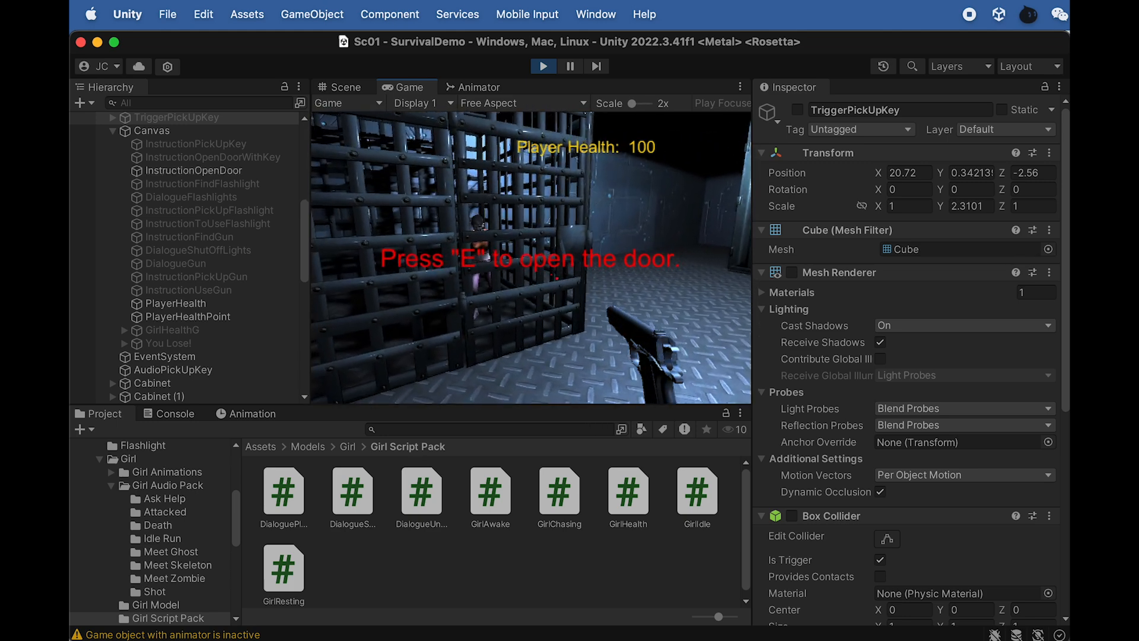
pyautogui.press('s')
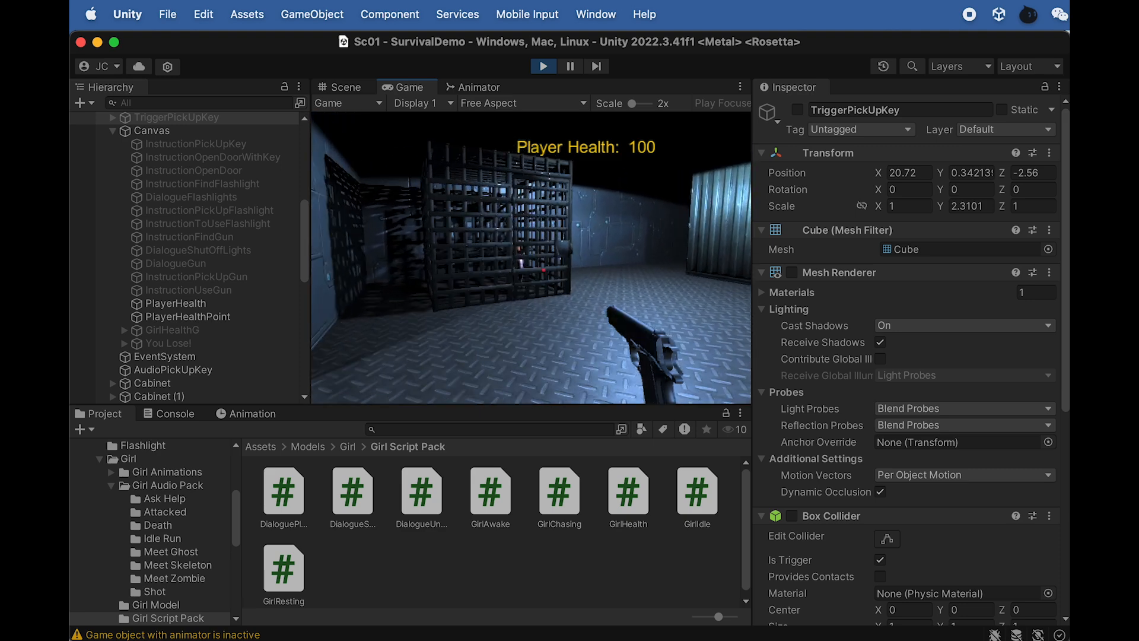
pyautogui.press('w')
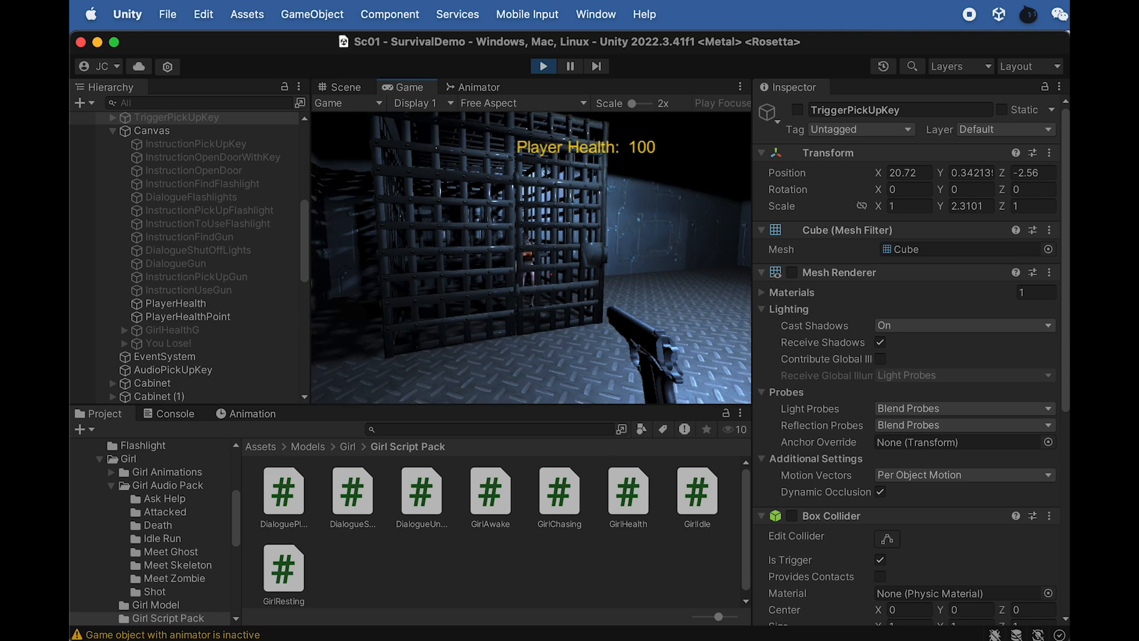
pyautogui.press('s')
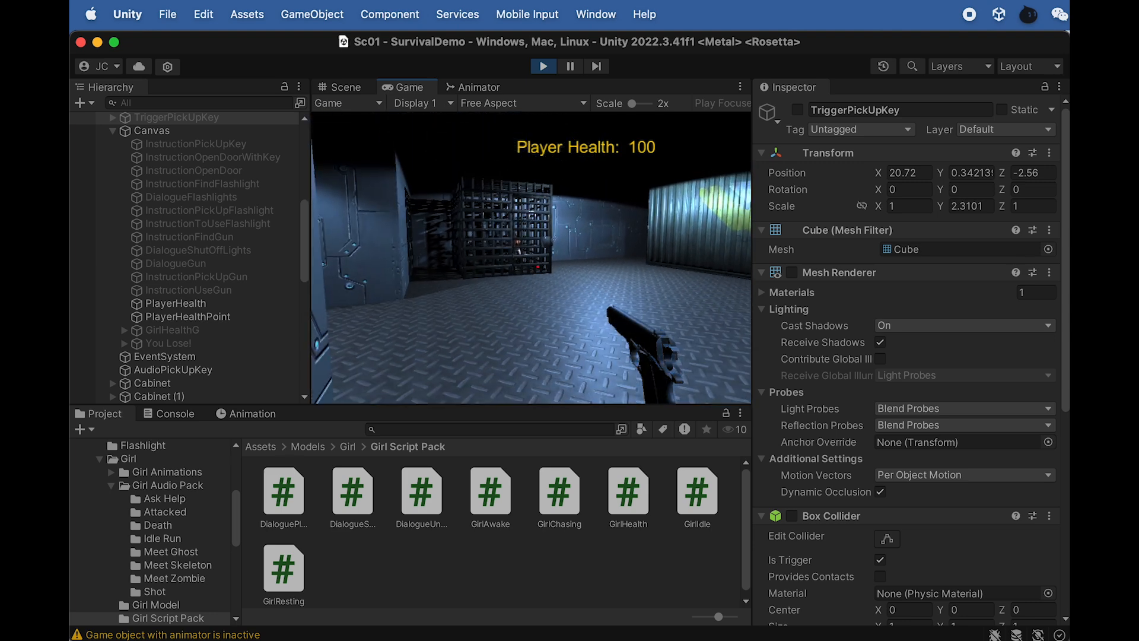
pyautogui.press('Escape')
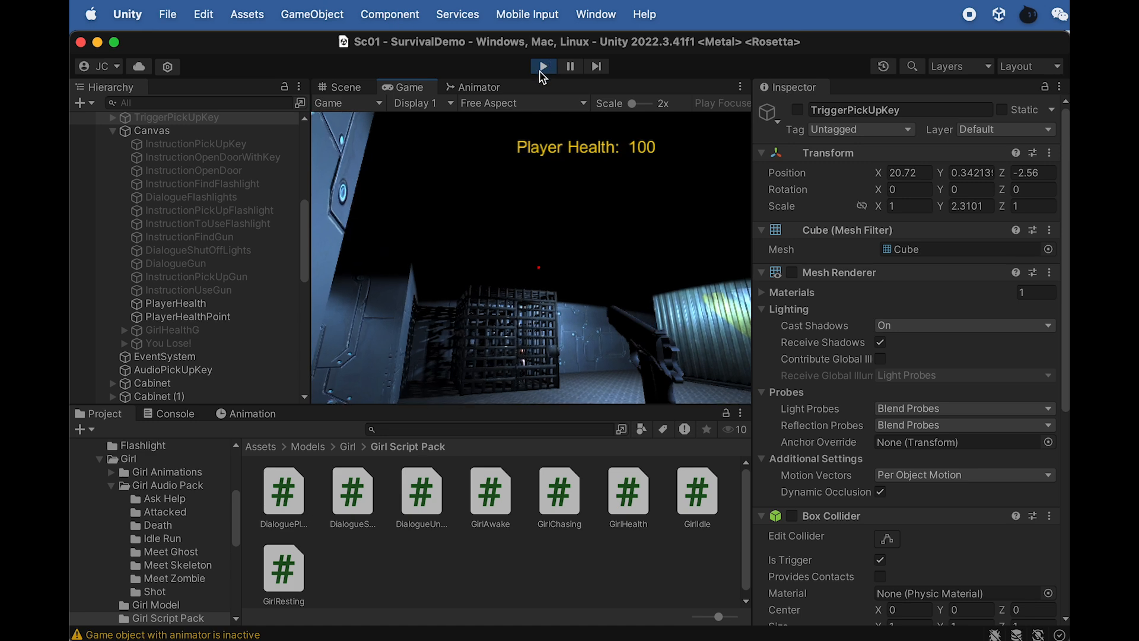
pyautogui.click(544, 66)
# Step: Examine where TriggerGirlAskingHelp sits in the scene relative to the surrounding rooms
pyautogui.scroll(-10, 176, 377)
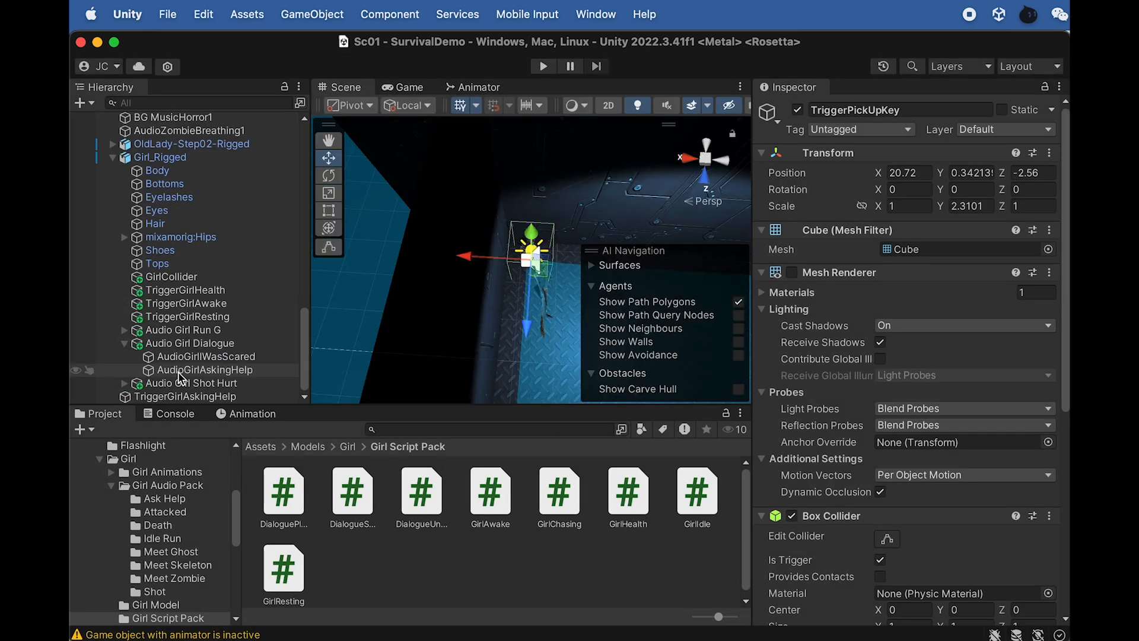
pyautogui.click(199, 397)
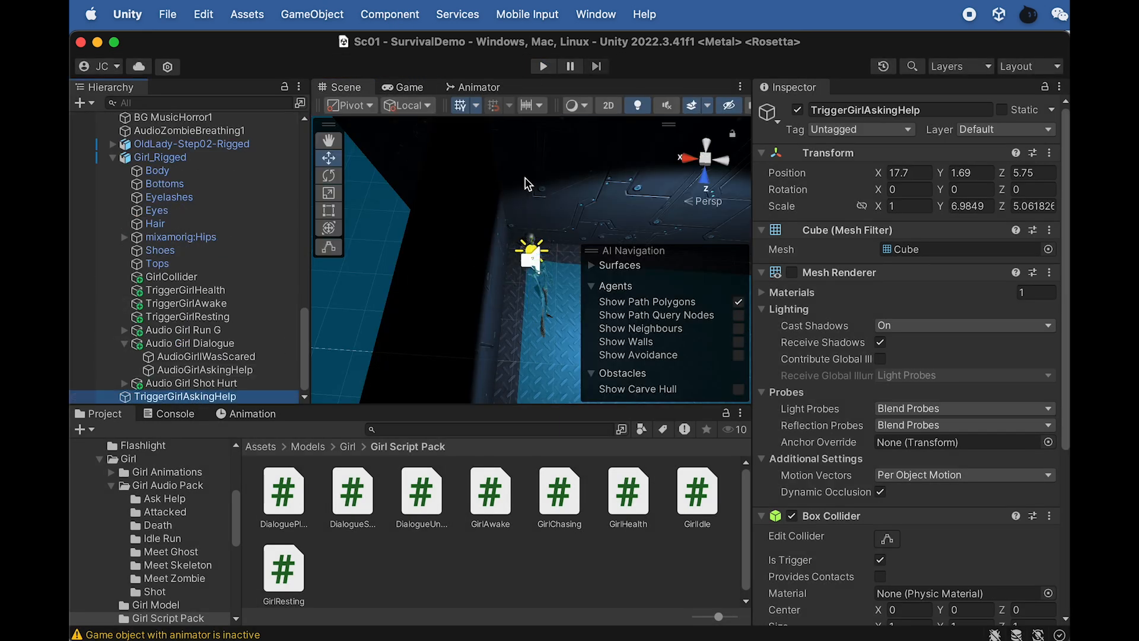
pyautogui.press('f')
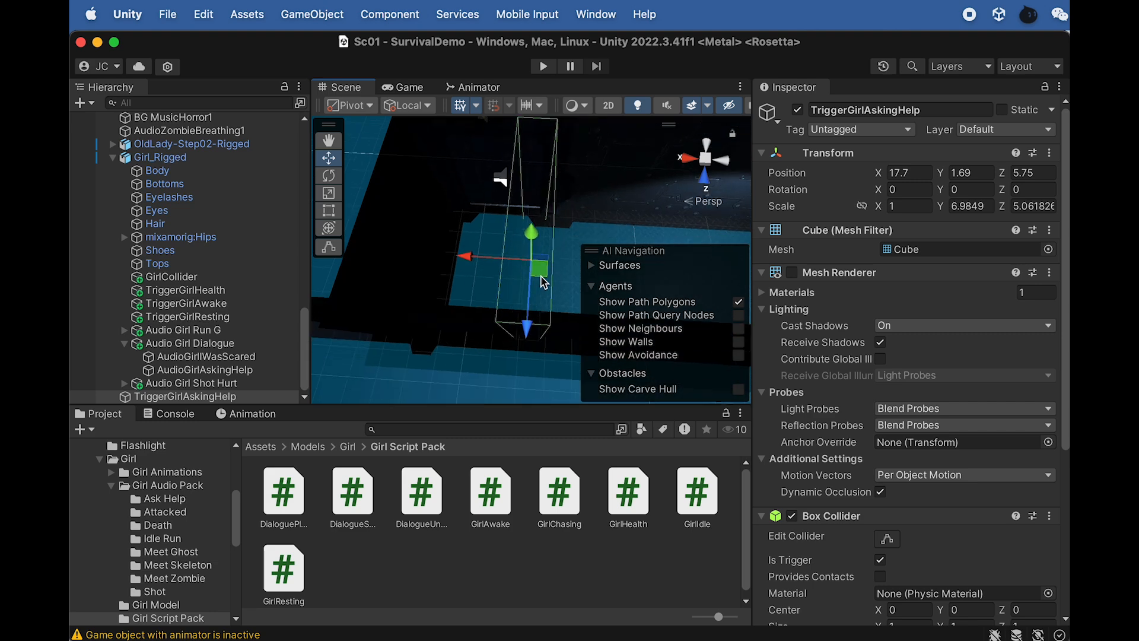
pyautogui.keyDown('alt'); pyautogui.moveTo(541, 279); pyautogui.dragTo(407, 239); pyautogui.keyUp('alt')
pyautogui.scroll(-10, 462, 249)
pyautogui.moveTo(518, 215); pyautogui.dragTo(390, 356, button='middle')
pyautogui.scroll(12, 215, 255)
pyautogui.scroll(8, 172, 197)
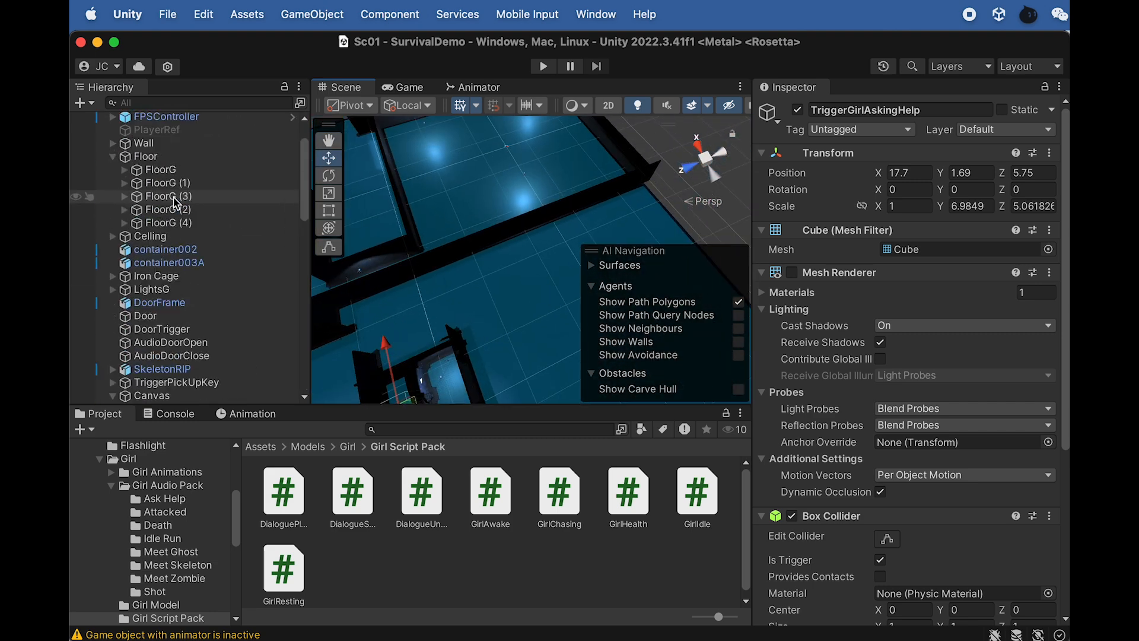
# Step: Create a new cube in the scene at the Iron Cage
pyautogui.click(156, 330)
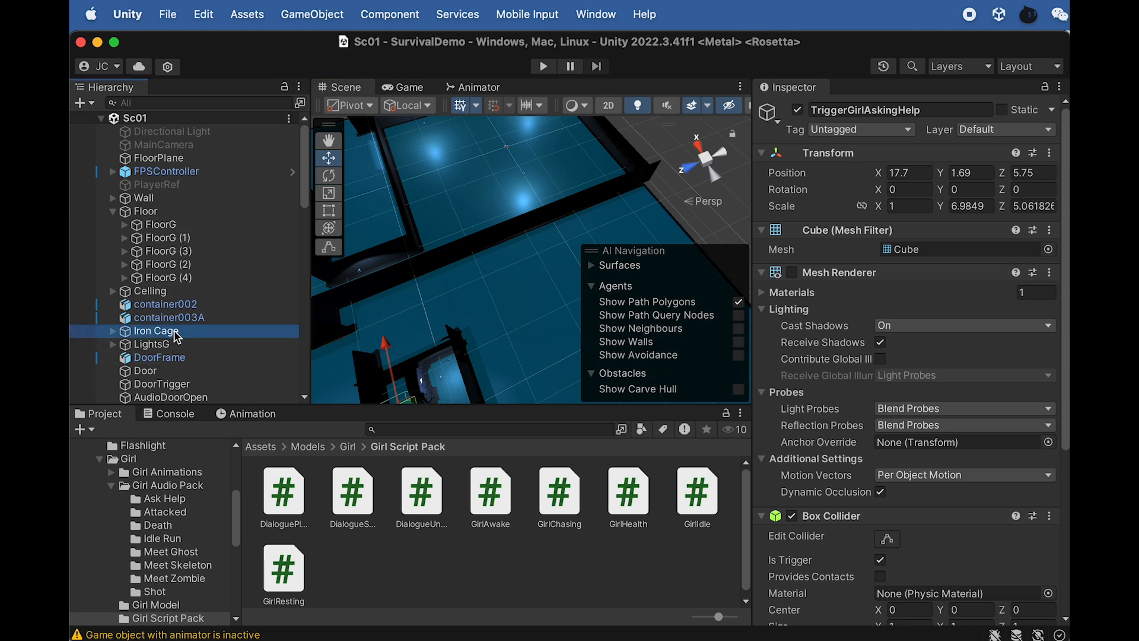
pyautogui.press('f')
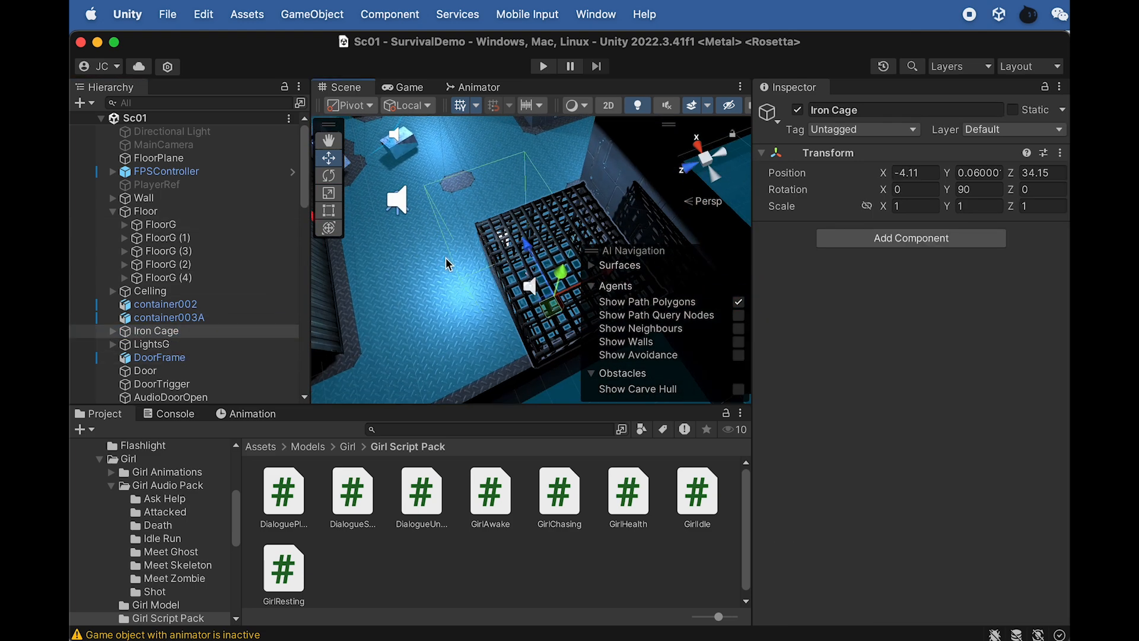
pyautogui.keyDown('alt'); pyautogui.moveTo(441, 286); pyautogui.dragTo(1032, 288); pyautogui.keyUp('alt')
pyautogui.keyDown('alt'); pyautogui.moveTo(436, 217); pyautogui.dragTo(543, 237); pyautogui.keyUp('alt')
pyautogui.moveTo(543, 238); pyautogui.dragTo(493, 221, button='middle')
pyautogui.scroll(-5, 522, 249)
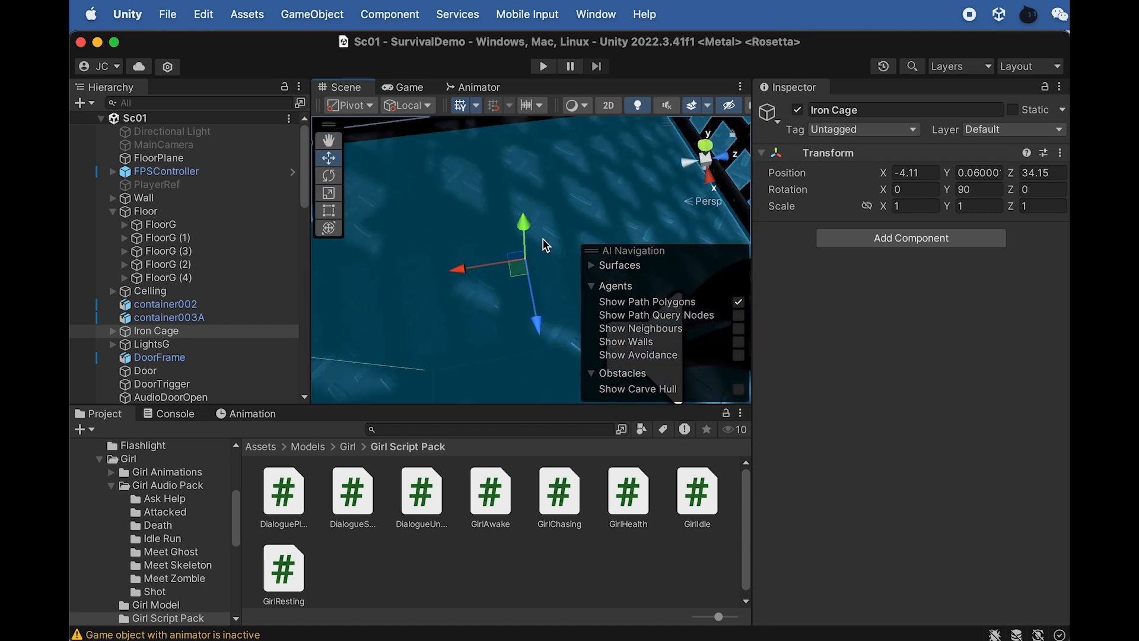
pyautogui.scroll(4, 544, 240)
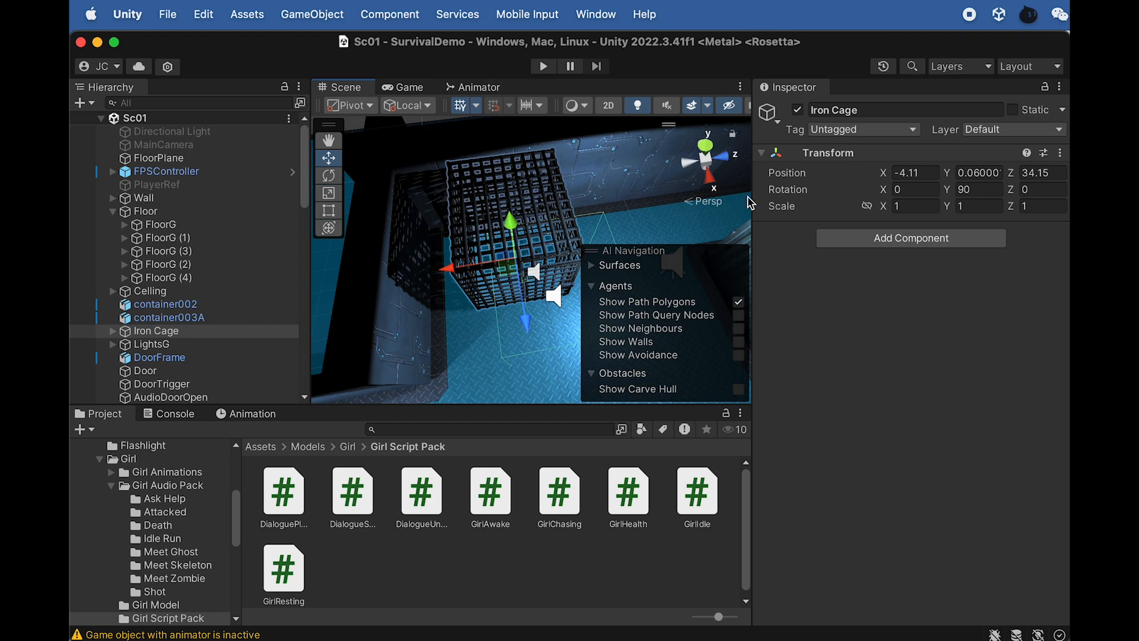
pyautogui.moveTo(751, 199); pyautogui.dragTo(882, 198)
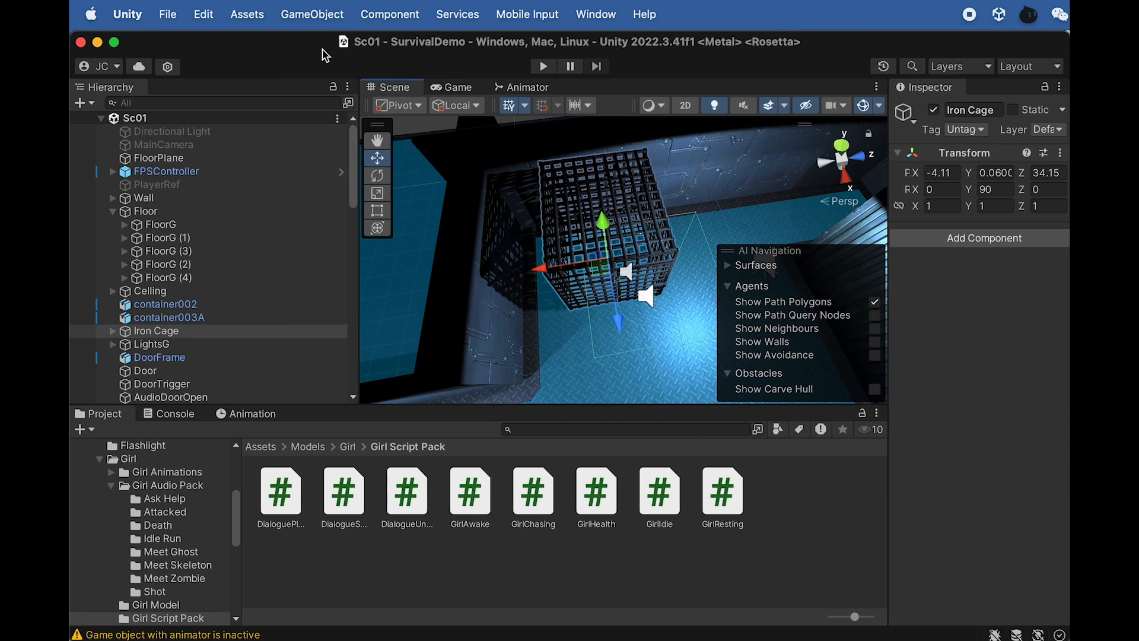
pyautogui.click(315, 14)
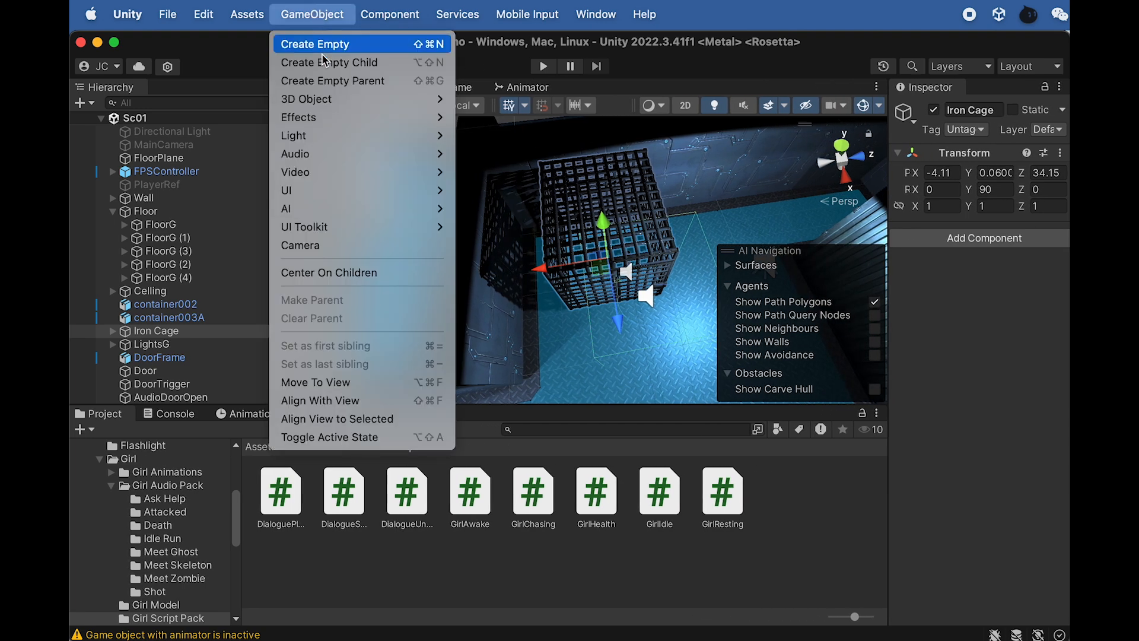
pyautogui.moveTo(326, 100)
pyautogui.click(511, 99)
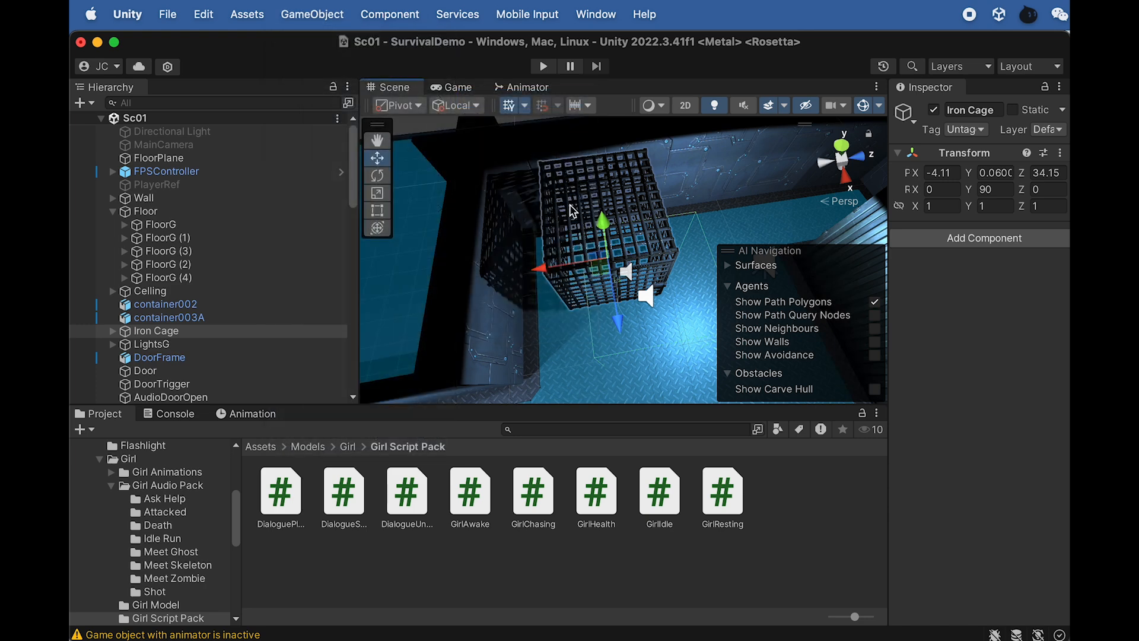
pyautogui.write('r')
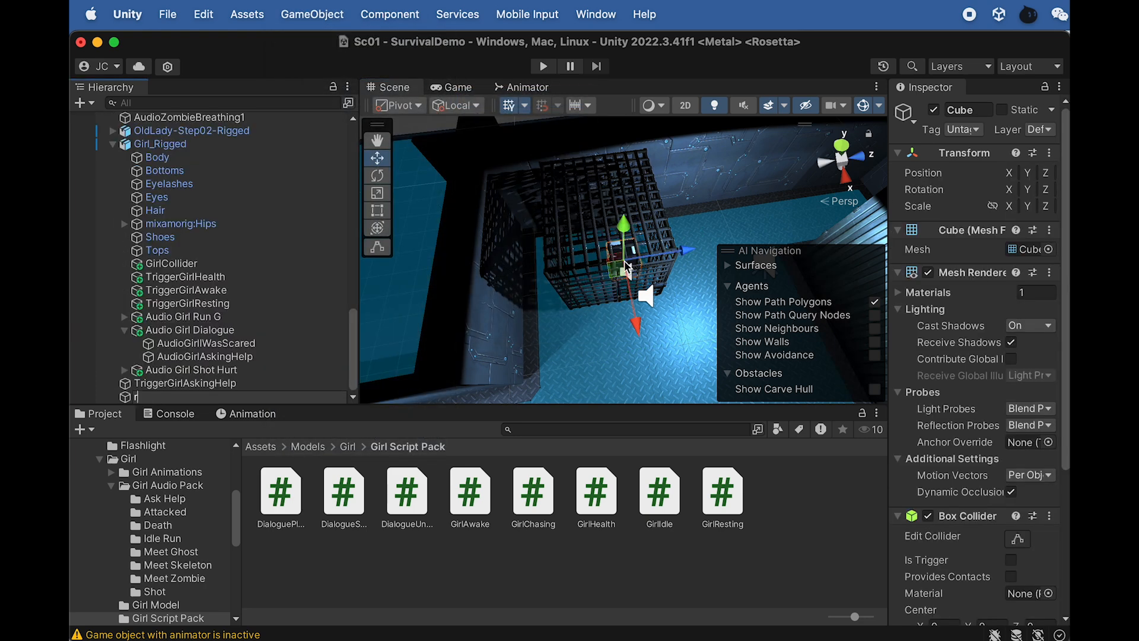
pyautogui.click(242, 381)
pyautogui.click(208, 396)
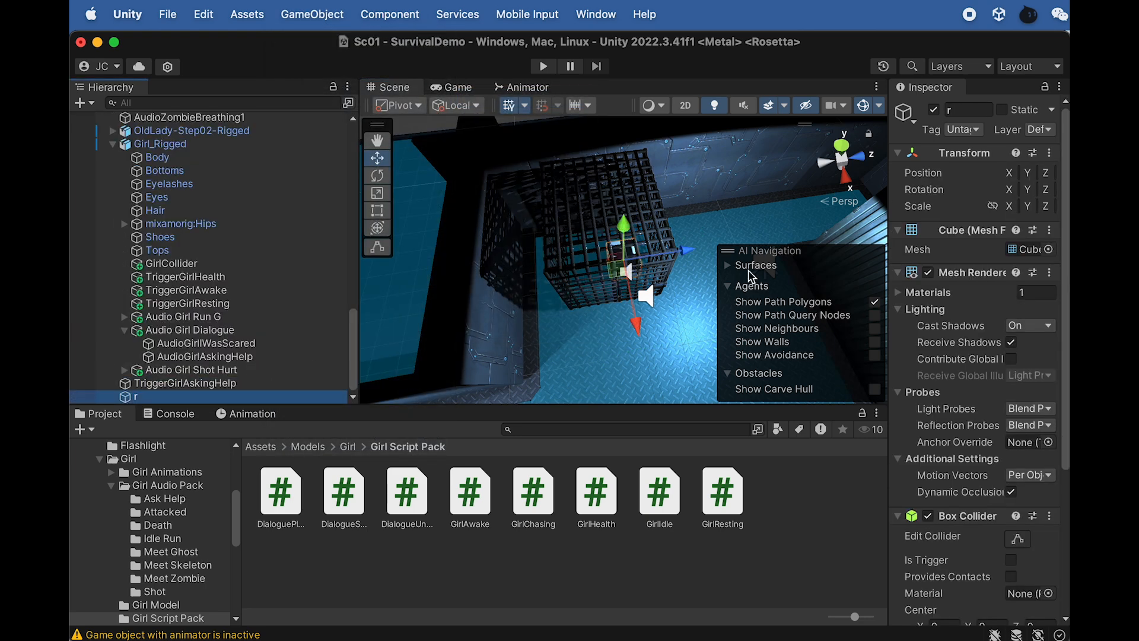
# Step: Scale the cube to about 10.16 × 10.16 × 11.16 and place it at about X 0.21, Y 1.85, Z 31.99 around the cage area
pyautogui.click(637, 258)
pyautogui.press('r')
pyautogui.moveTo(633, 253); pyautogui.dragTo(688, 234)
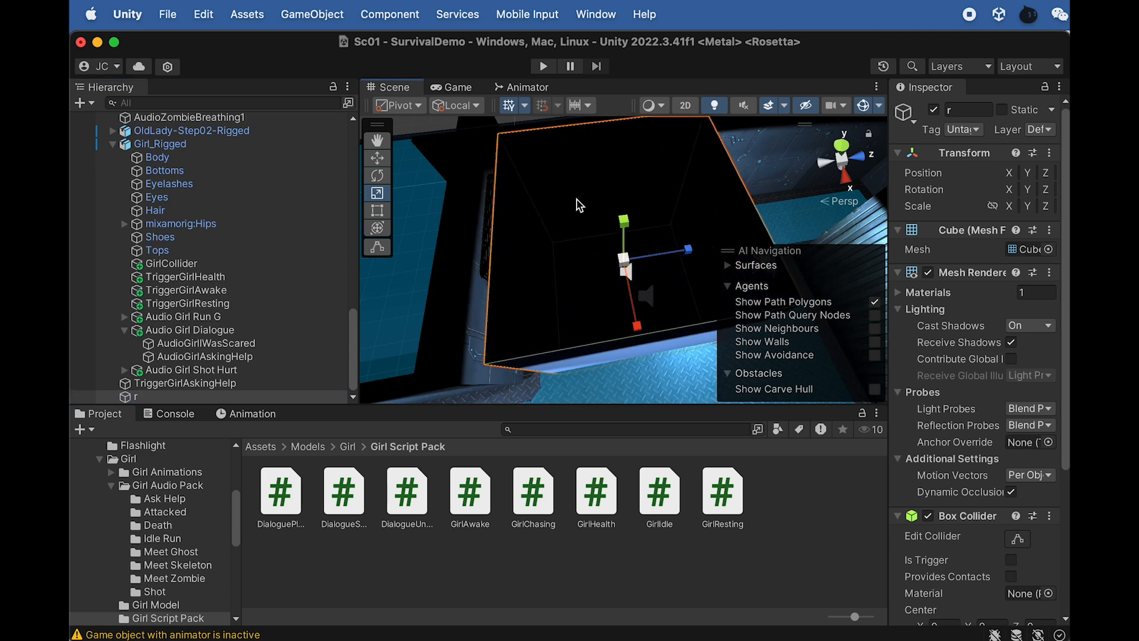
pyautogui.scroll(-5, 585, 208)
pyautogui.moveTo(651, 258)
pyautogui.mouseDown()
pyautogui.moveTo(684, 255)
pyautogui.moveTo(658, 253)
pyautogui.mouseUp()
pyautogui.press('w')
pyautogui.moveTo(605, 338); pyautogui.dragTo(620, 284, button='middle')
pyautogui.keyDown('alt'); pyautogui.moveTo(620, 283); pyautogui.dragTo(678, 320); pyautogui.keyUp('alt')
pyautogui.moveTo(675, 302); pyautogui.dragTo(515, 312, button='middle')
pyautogui.press('r')
pyautogui.keyDown('alt'); pyautogui.moveTo(564, 258); pyautogui.dragTo(547, 263); pyautogui.keyUp('alt')
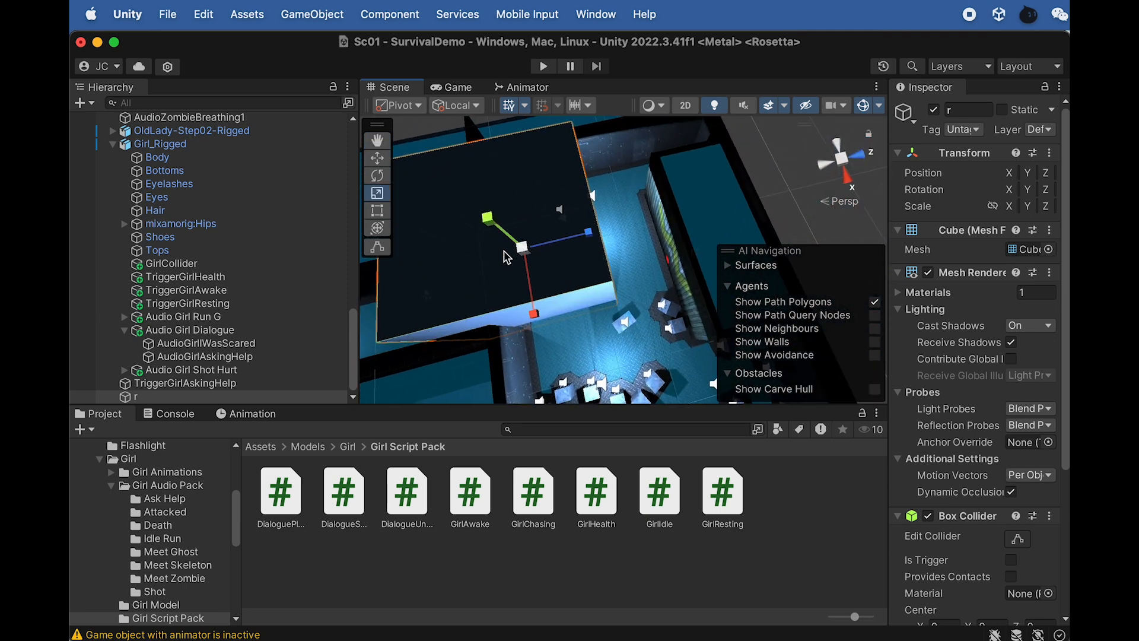
# Step: Rename the new cube as TriggerGirlHelpUnlockDoor
pyautogui.click(158, 397)
pyautogui.click(158, 397)
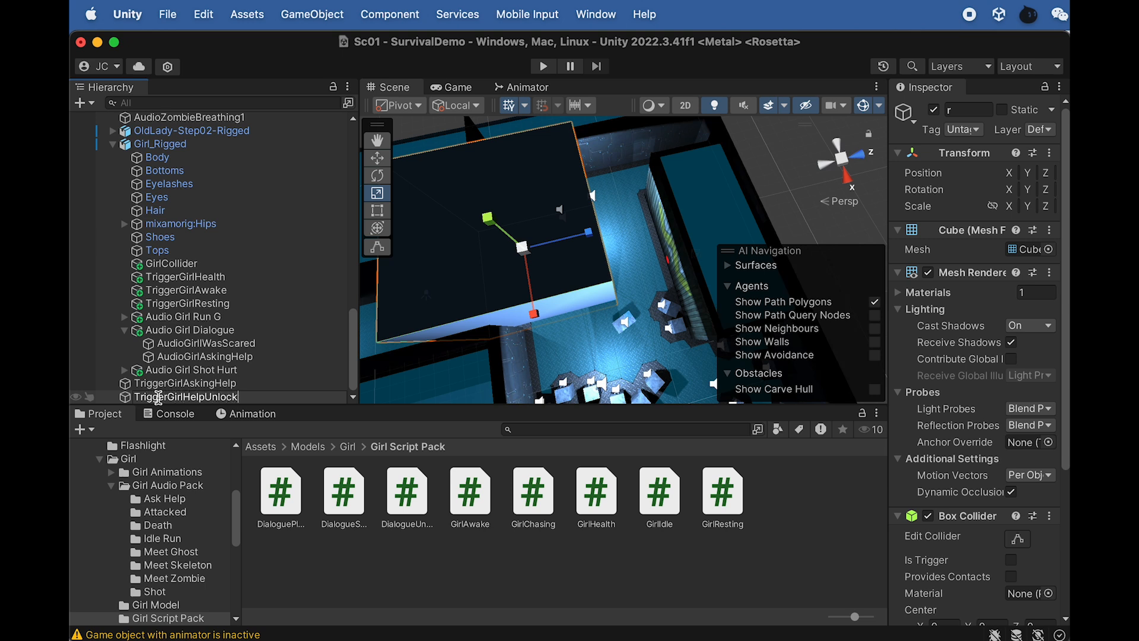
pyautogui.write('TriggerGirlHelpUnlockDoor')
pyautogui.press('Return')
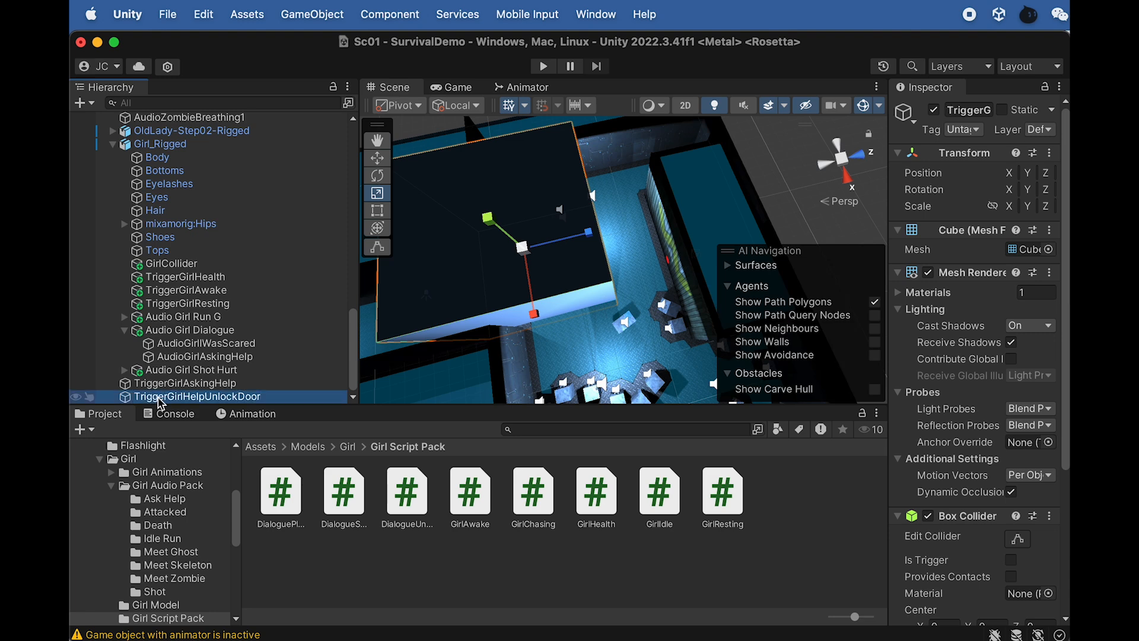
# Step: Make TriggerGirlHelpUnlockDoor's Box Collider a trigger and disable its Mesh Renderer
pyautogui.moveTo(889, 221); pyautogui.dragTo(791, 224)
pyautogui.scroll(-2, 839, 498)
pyautogui.click(914, 502)
pyautogui.click(830, 212)
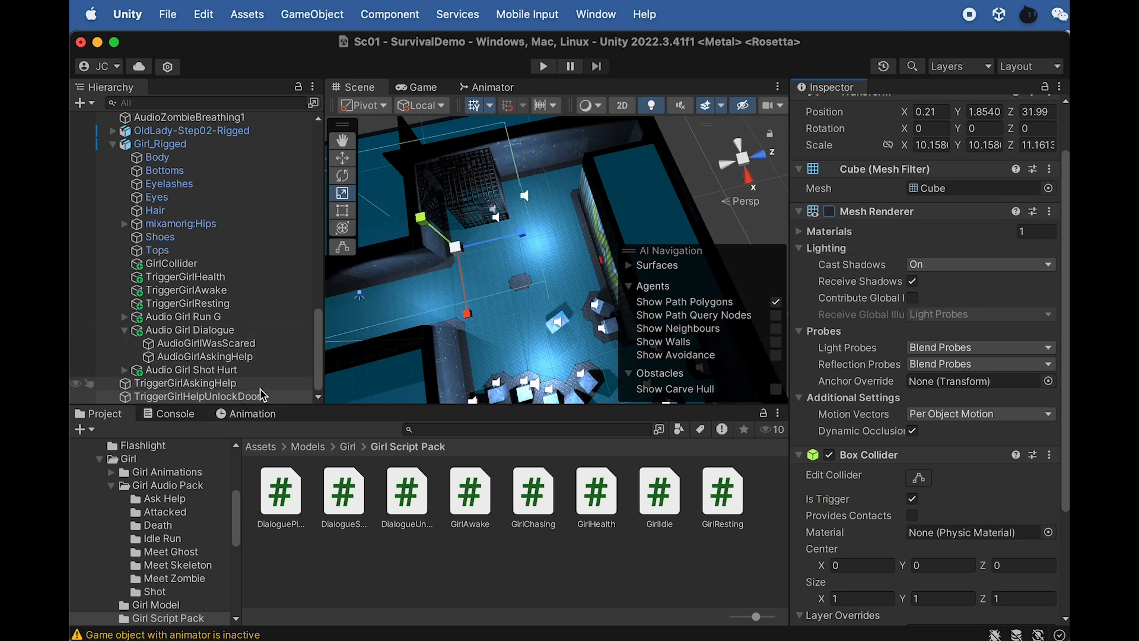
# Step: Stretch TriggerGirlHelpUnlockDoor along the X axis to a scale of about 10.68
pyautogui.click(243, 396)
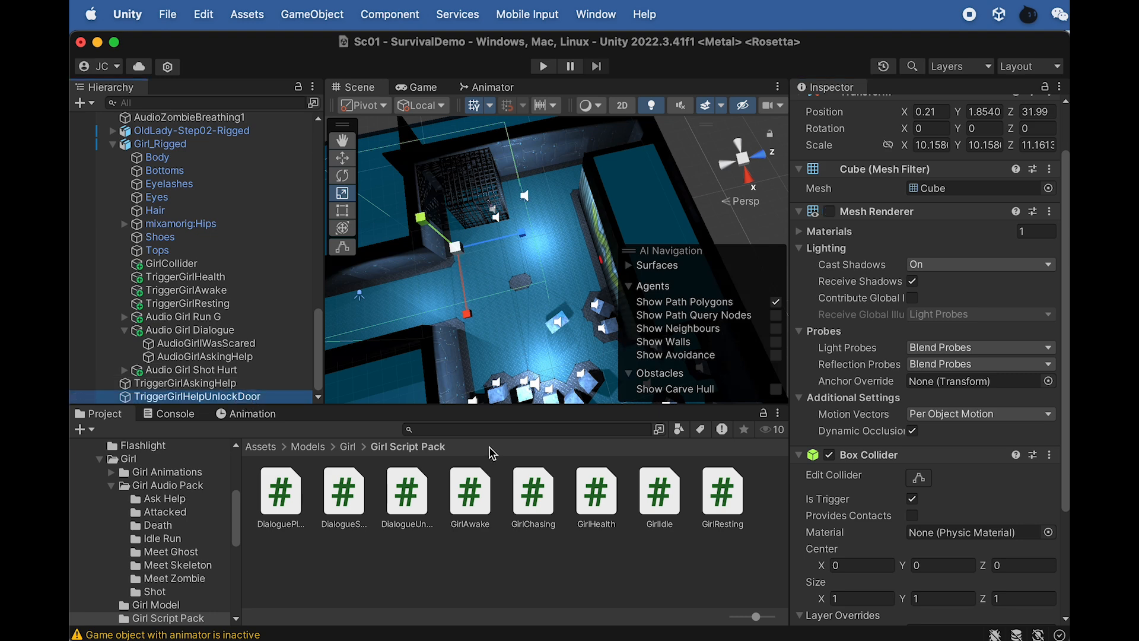
pyautogui.keyDown('alt'); pyautogui.moveTo(502, 322); pyautogui.dragTo(485, 358); pyautogui.keyUp('alt')
pyautogui.moveTo(484, 358); pyautogui.dragTo(532, 340, button='middle')
pyautogui.press('r')
pyautogui.moveTo(517, 301); pyautogui.dragTo(507, 371)
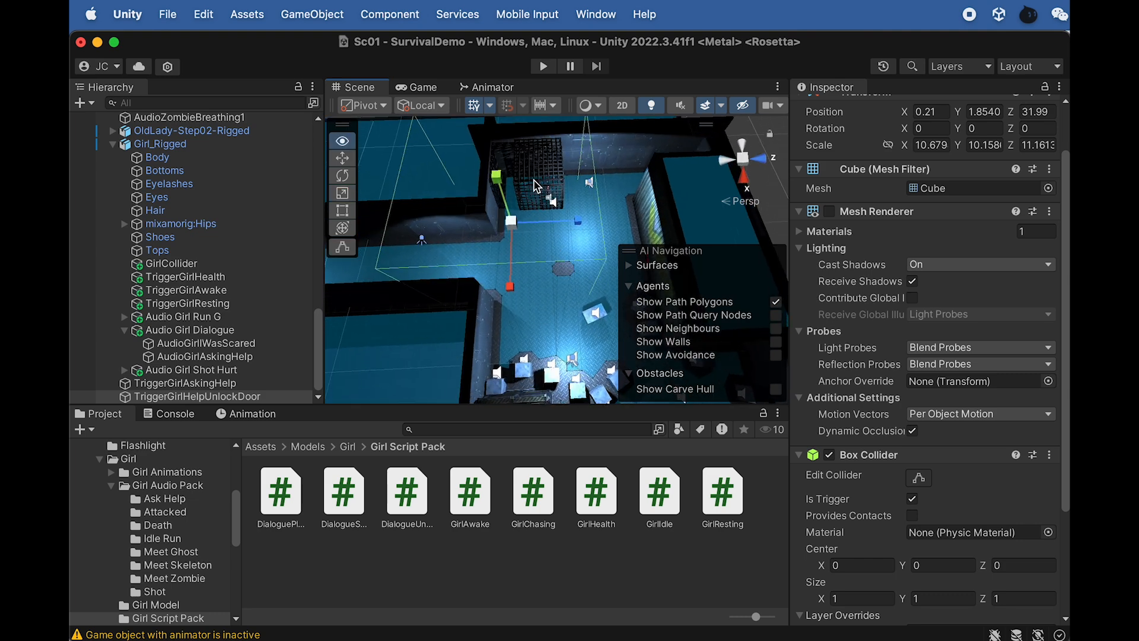
# Step: Attach the DialogueUnlockDoor script to TriggerGirlHelpUnlockDoor
pyautogui.click(344, 494)
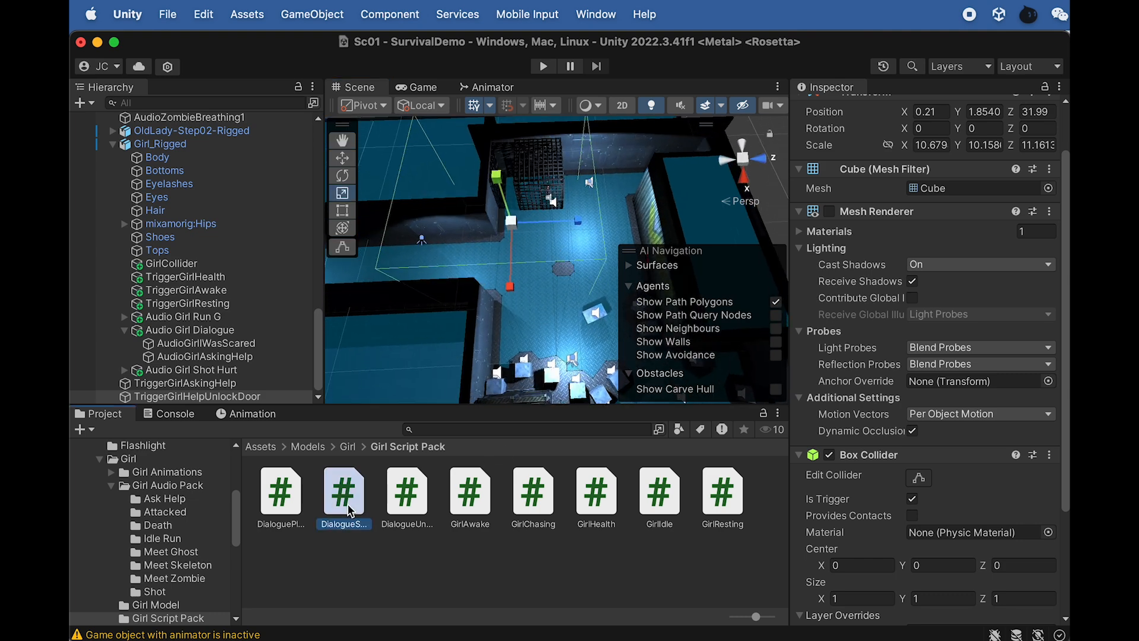
pyautogui.click(414, 507)
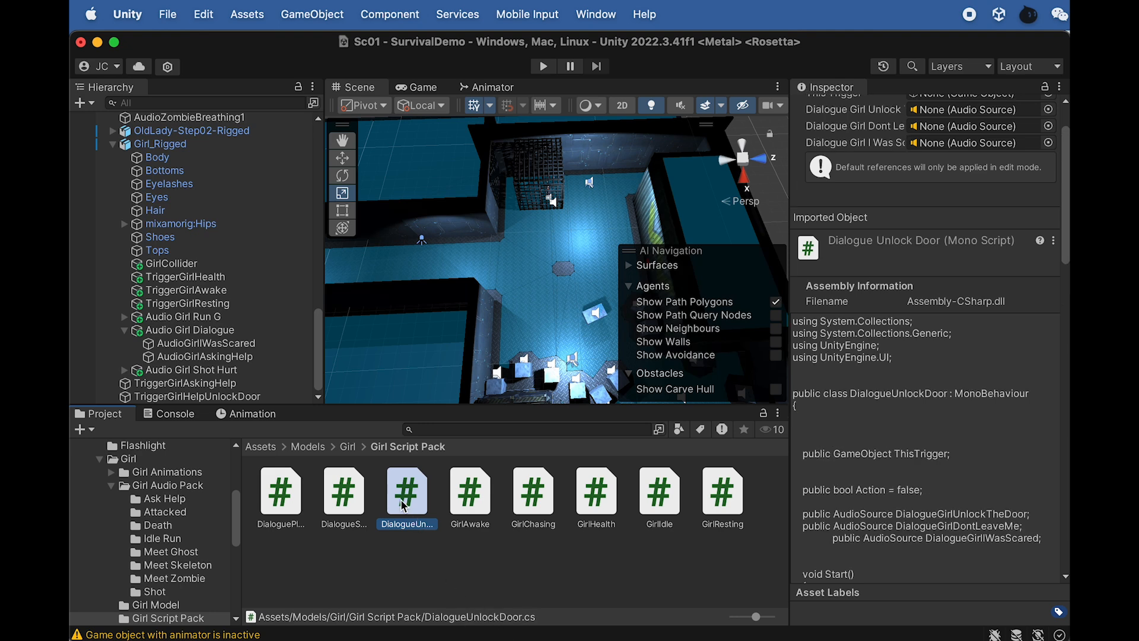
pyautogui.click(249, 396)
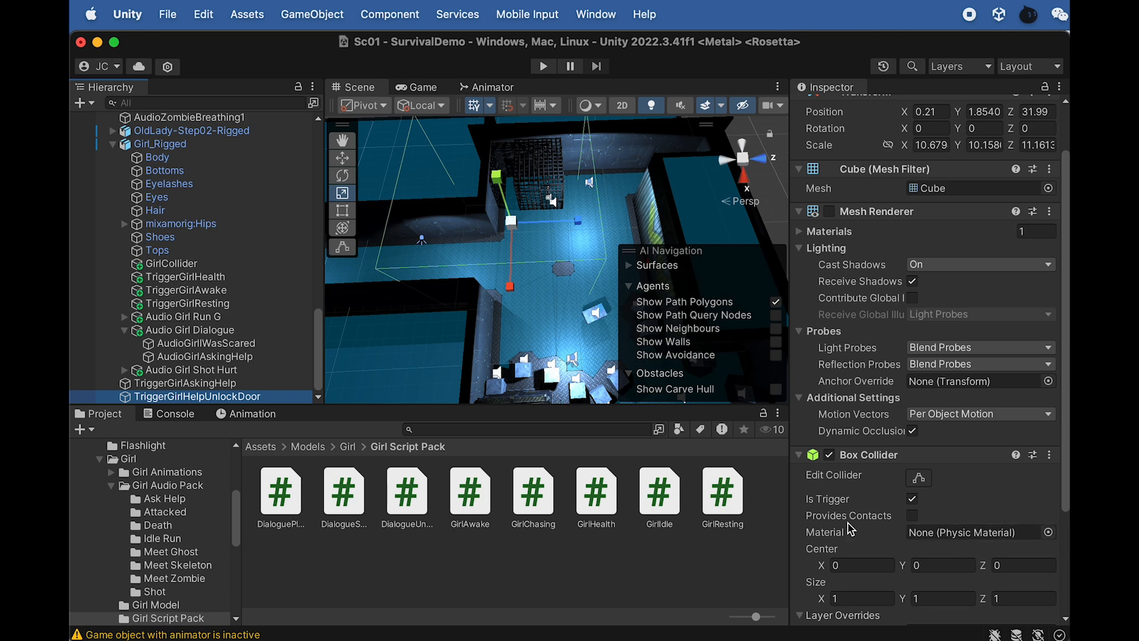
pyautogui.moveTo(407, 492); pyautogui.dragTo(232, 406)
pyautogui.scroll(-5, 893, 569)
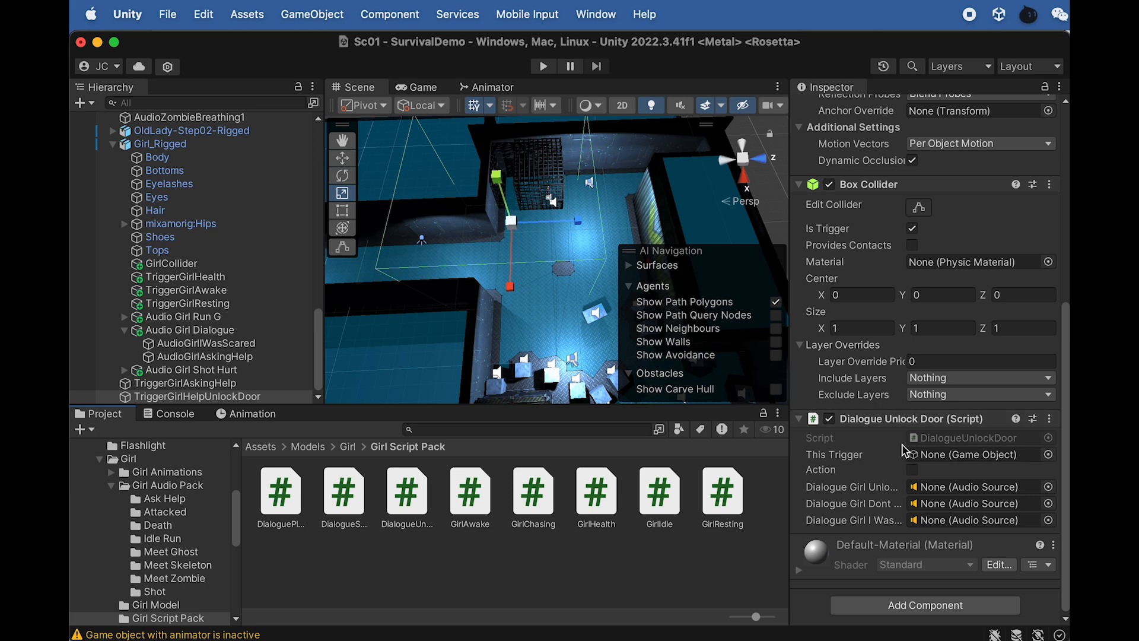
# Step: In the Dialogue Unlock Door script, assign TriggerGirlHelpUnlockDoor as This Trigger and AudioGirlIWasScared as Dialogue Girl I Was Scared
pyautogui.moveTo(178, 397); pyautogui.dragTo(938, 456)
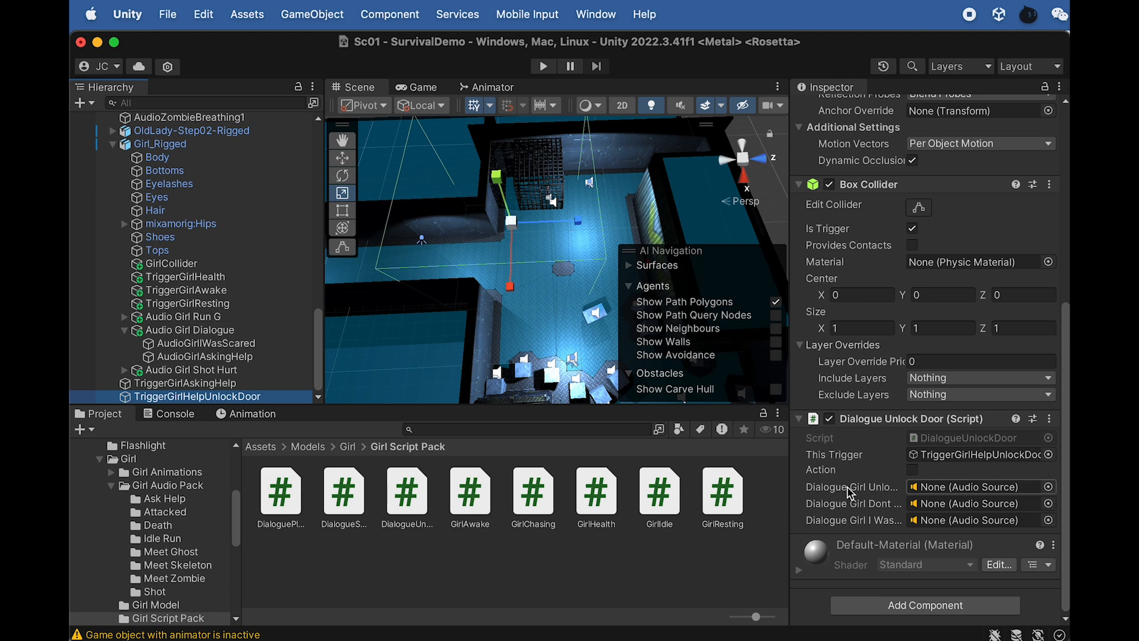
pyautogui.moveTo(790, 475); pyautogui.dragTo(644, 473)
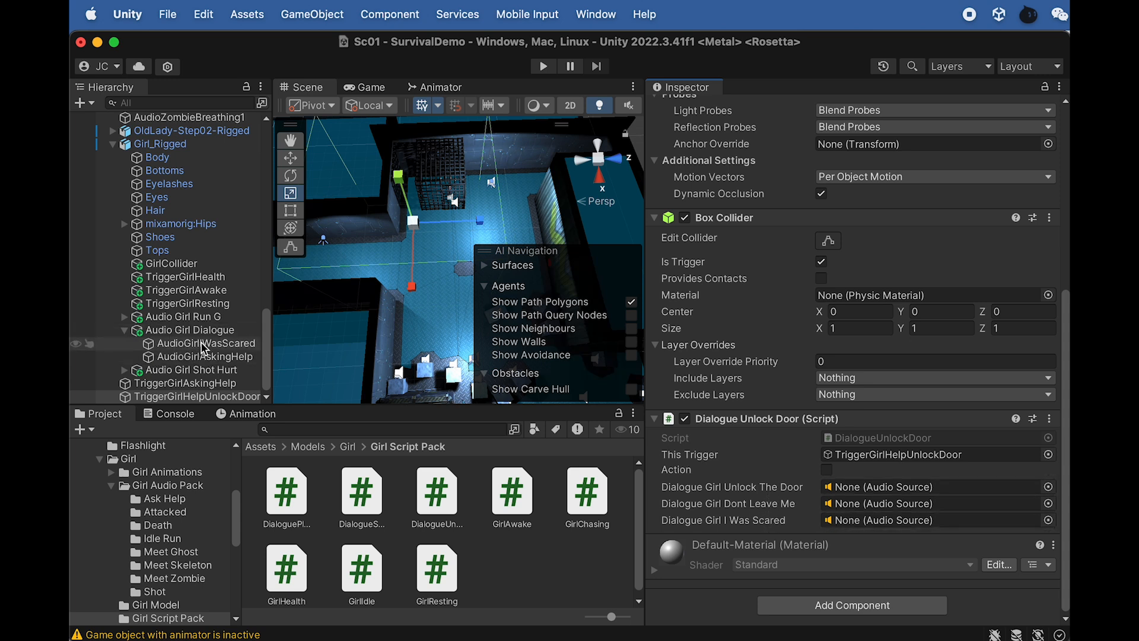
pyautogui.moveTo(200, 347); pyautogui.dragTo(871, 526)
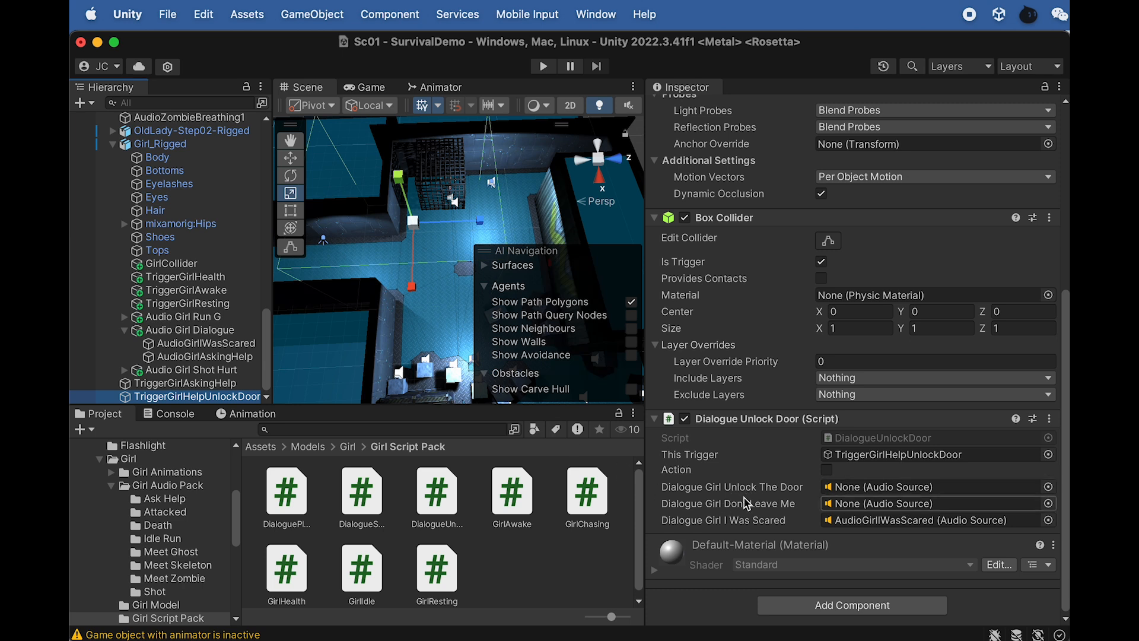
# Step: Duplicate AudioGirlAskingHelp, rename the copy AudioGirlUnlockTheDoor, and make it the first child of Audio Girl Dialogue
pyautogui.click(228, 356)
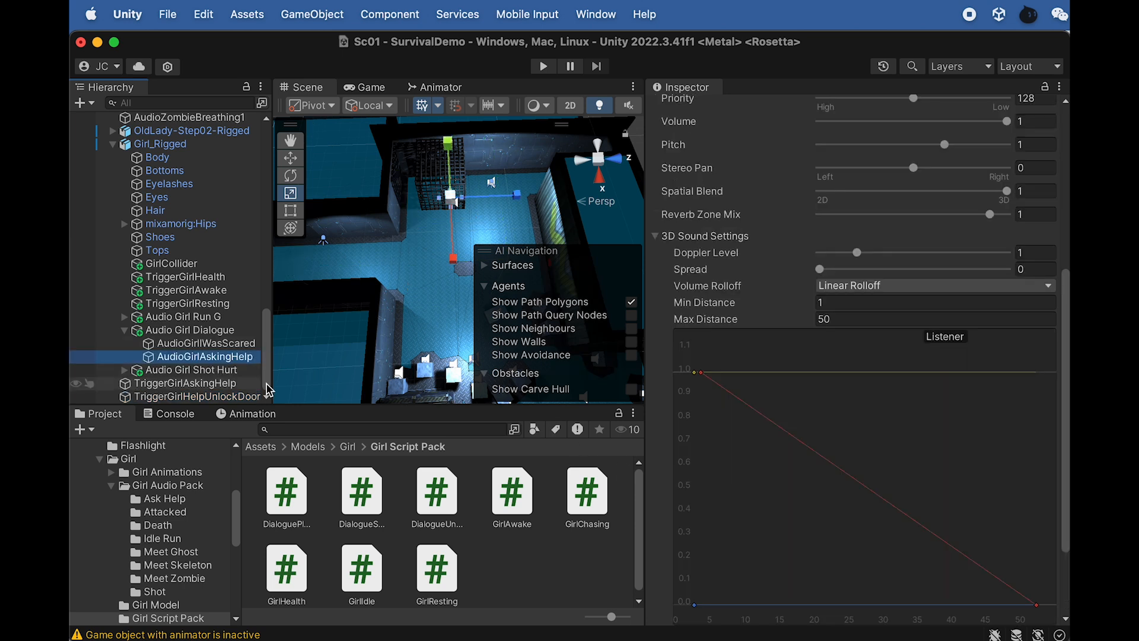
pyautogui.press('super+d')
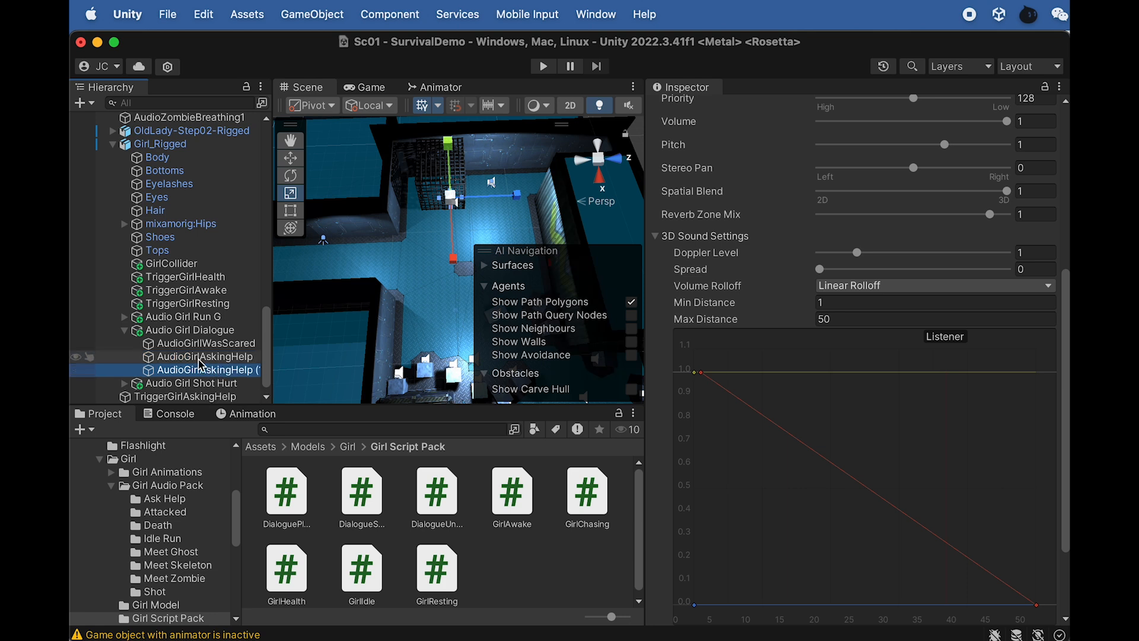
pyautogui.click(202, 370)
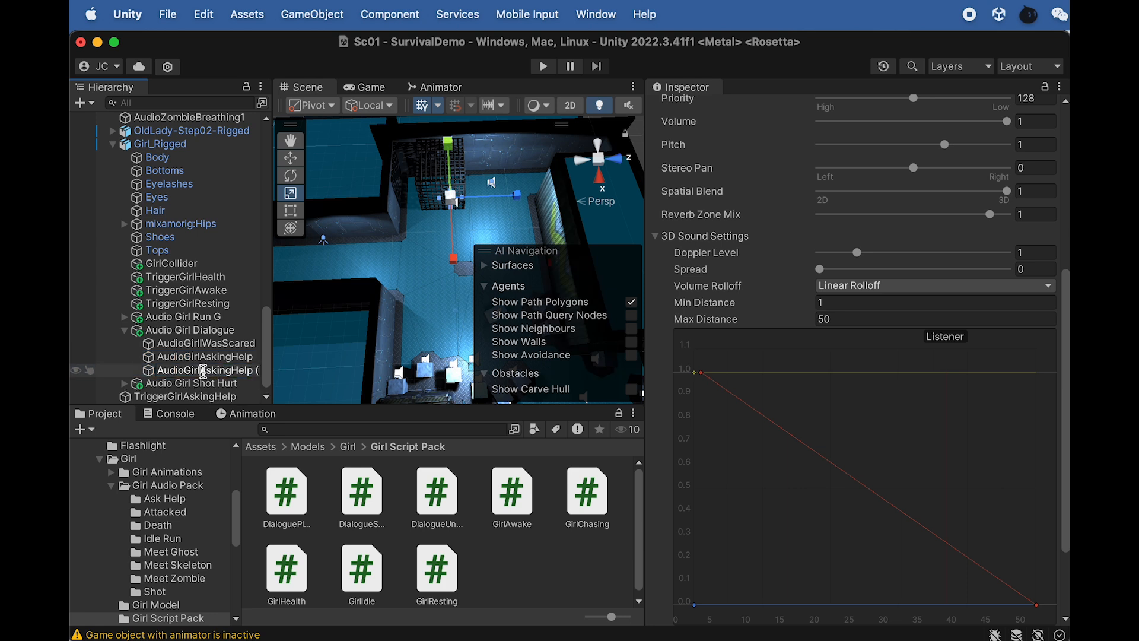
pyautogui.moveTo(202, 370); pyautogui.dragTo(276, 371)
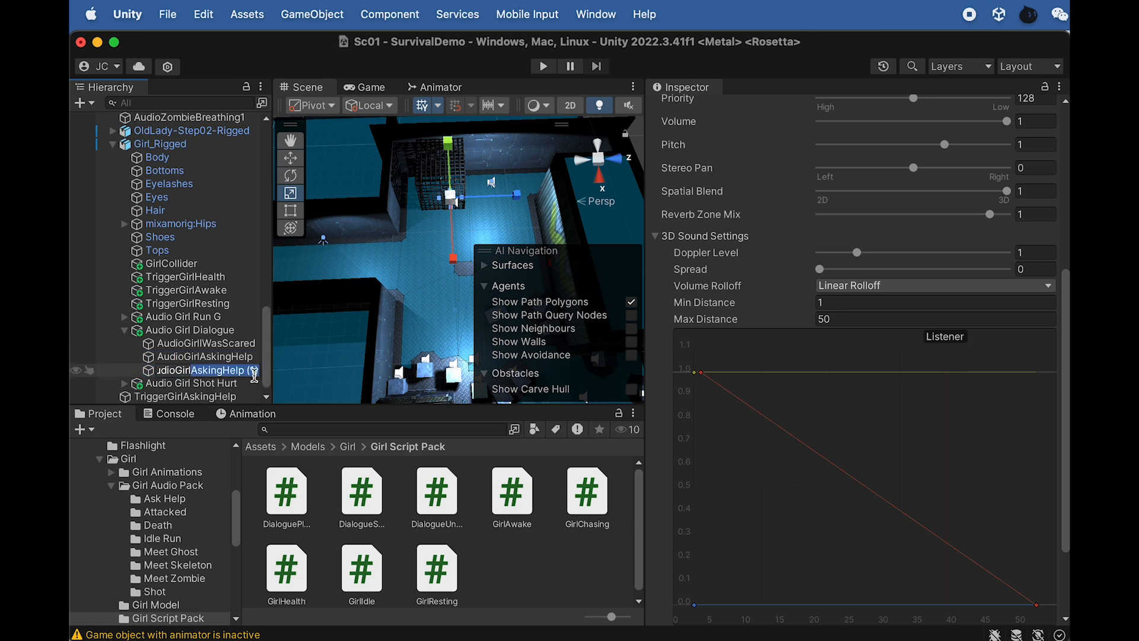
pyautogui.write('Un')
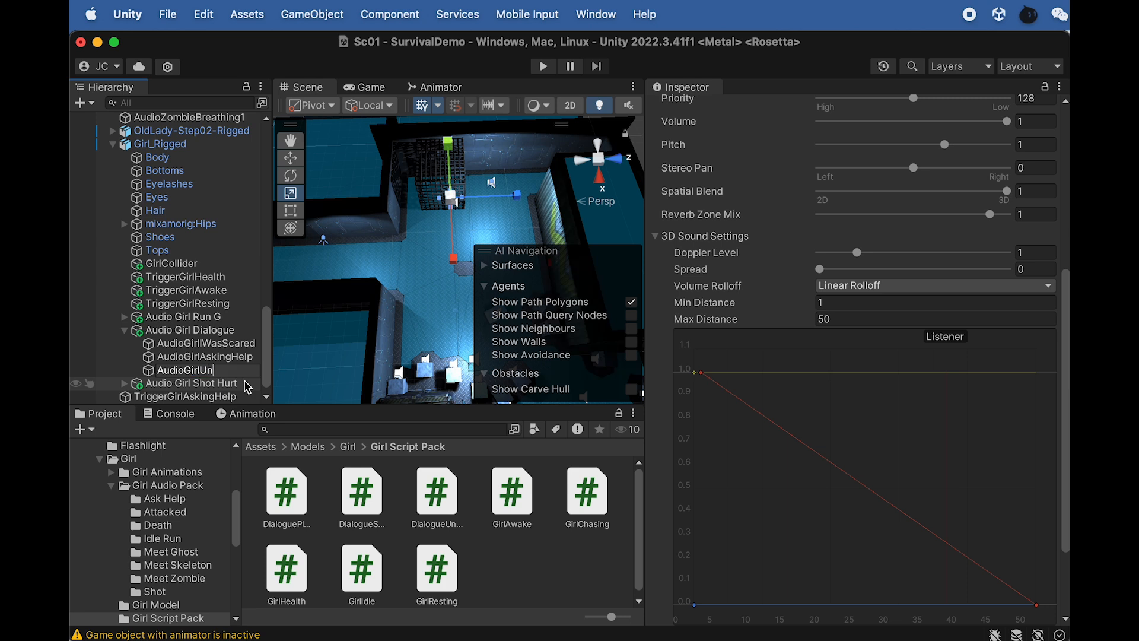
pyautogui.write('lockTheDoor')
pyautogui.press('Return')
pyautogui.moveTo(223, 370); pyautogui.dragTo(207, 349)
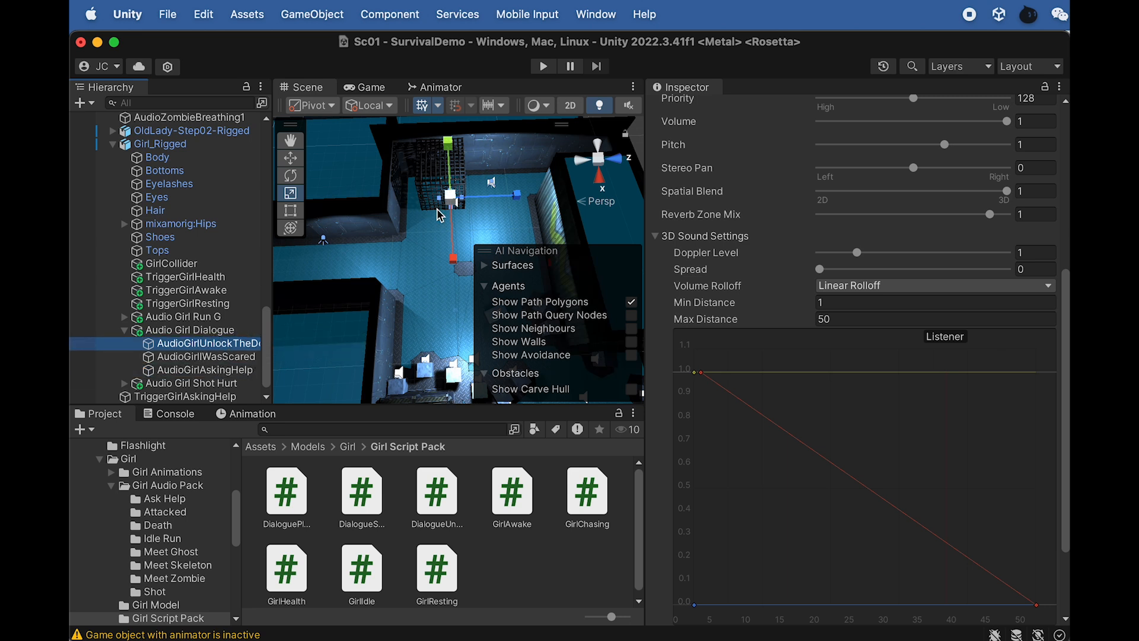
pyautogui.click(217, 344)
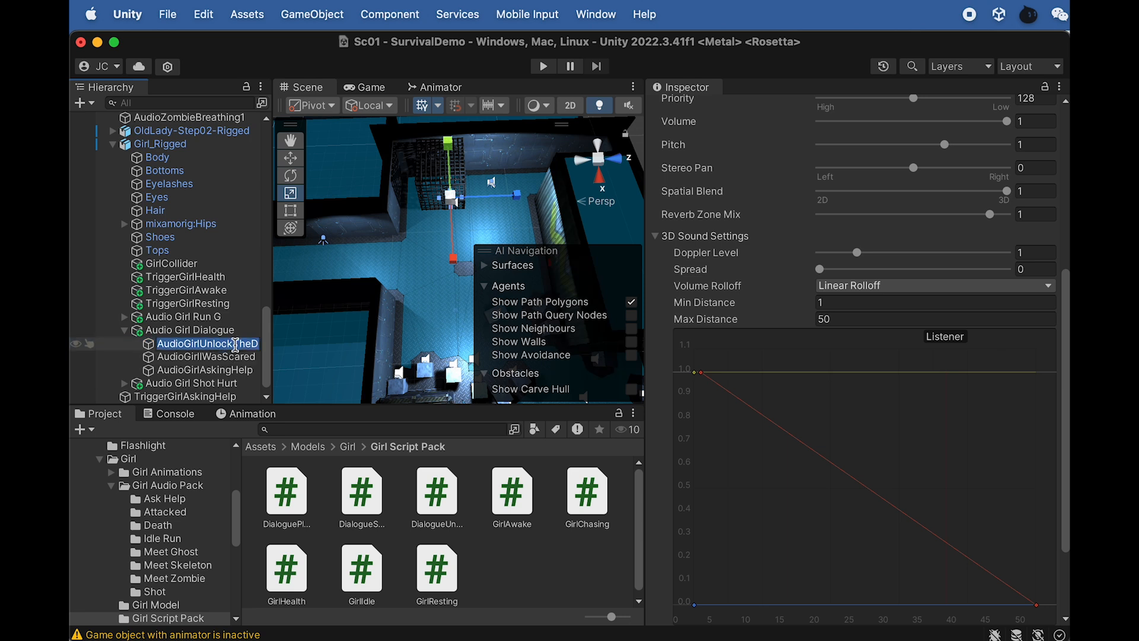
# Step: Assign the "Girl help3 unlock the door" clip from the Ask Help folder to AudioGirlUnlockTheDoor's Audio Source
pyautogui.click(349, 450)
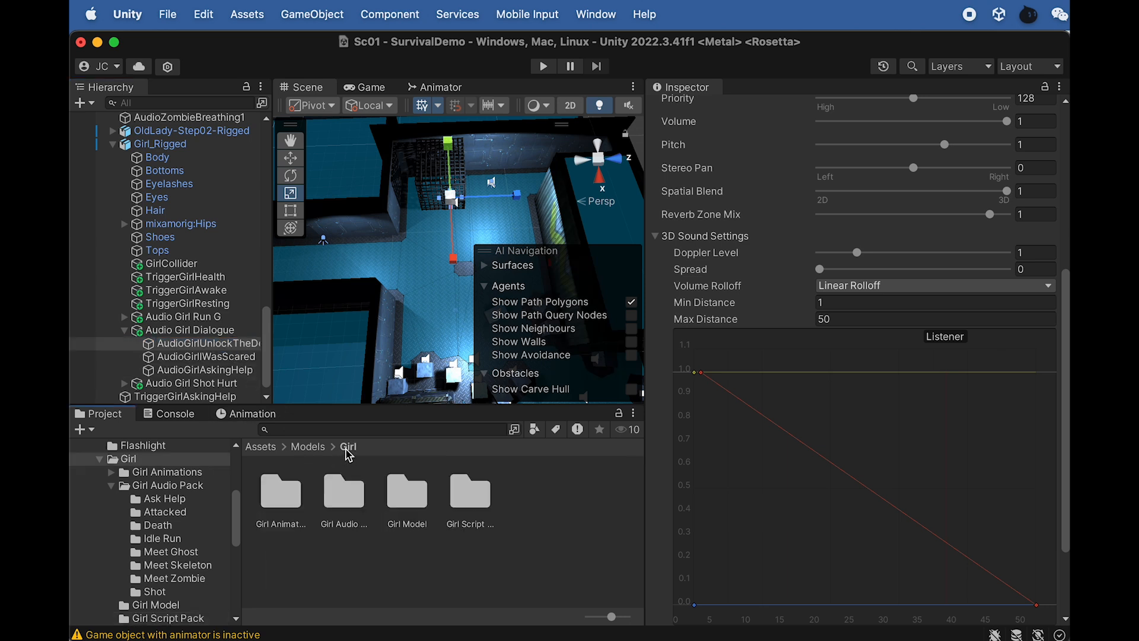
pyautogui.doubleClick(344, 495)
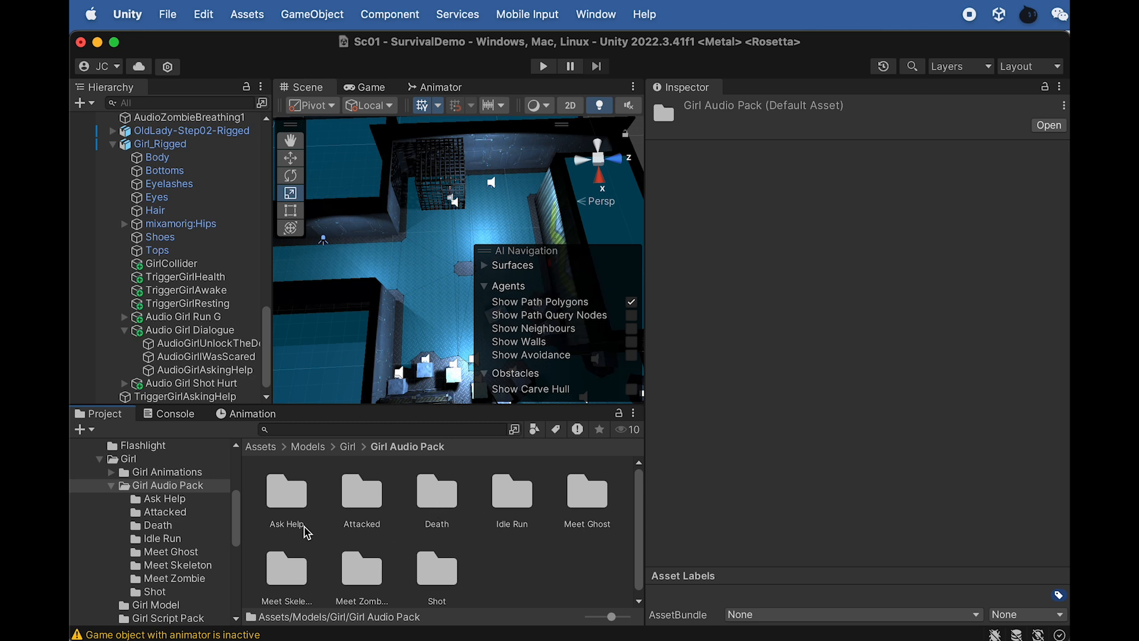
pyautogui.doubleClick(291, 511)
pyautogui.click(485, 510)
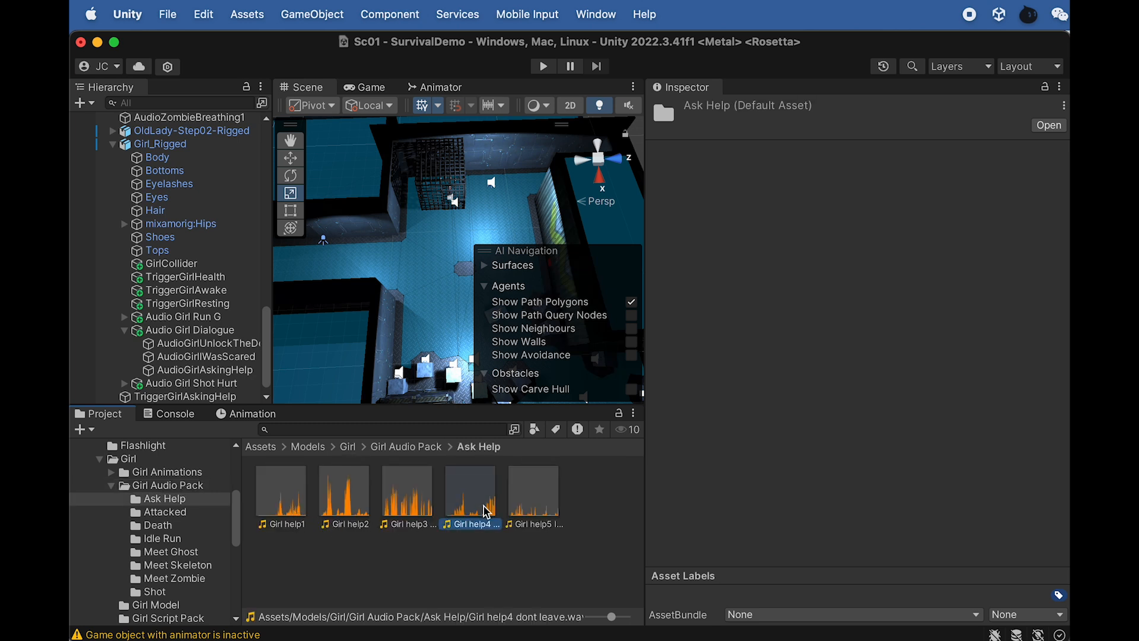
pyautogui.click(528, 510)
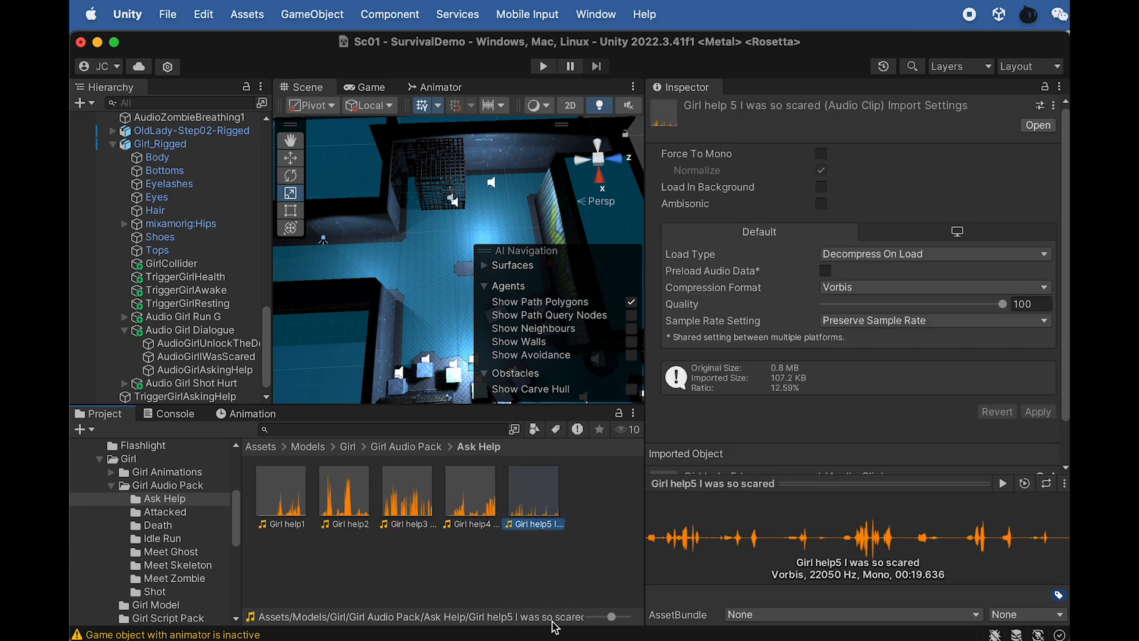
pyautogui.click(398, 508)
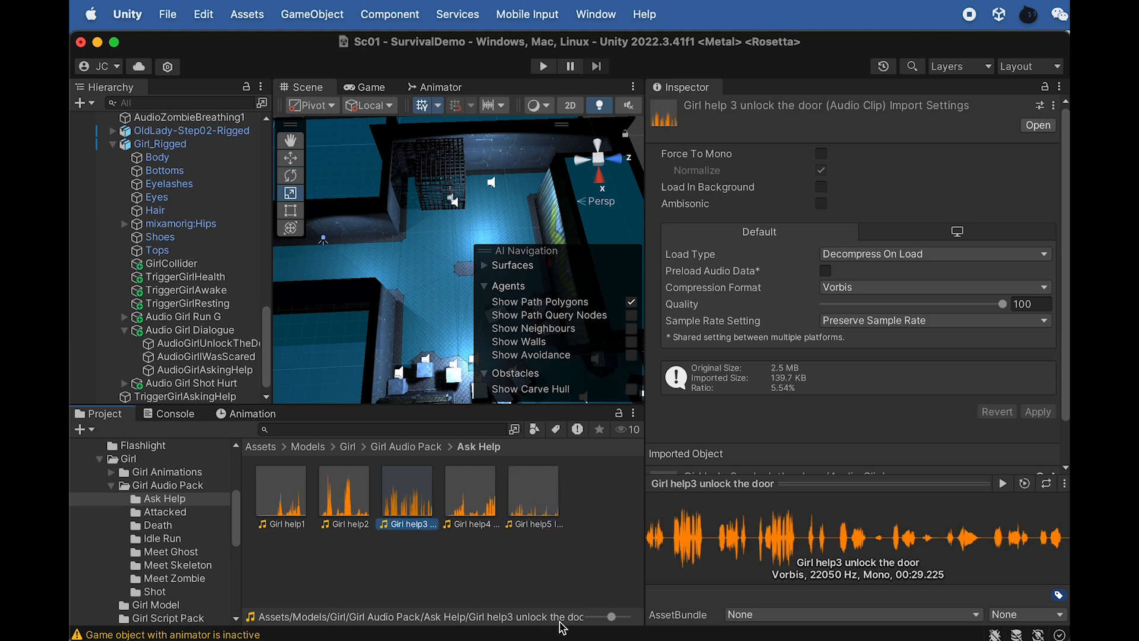
pyautogui.click(219, 344)
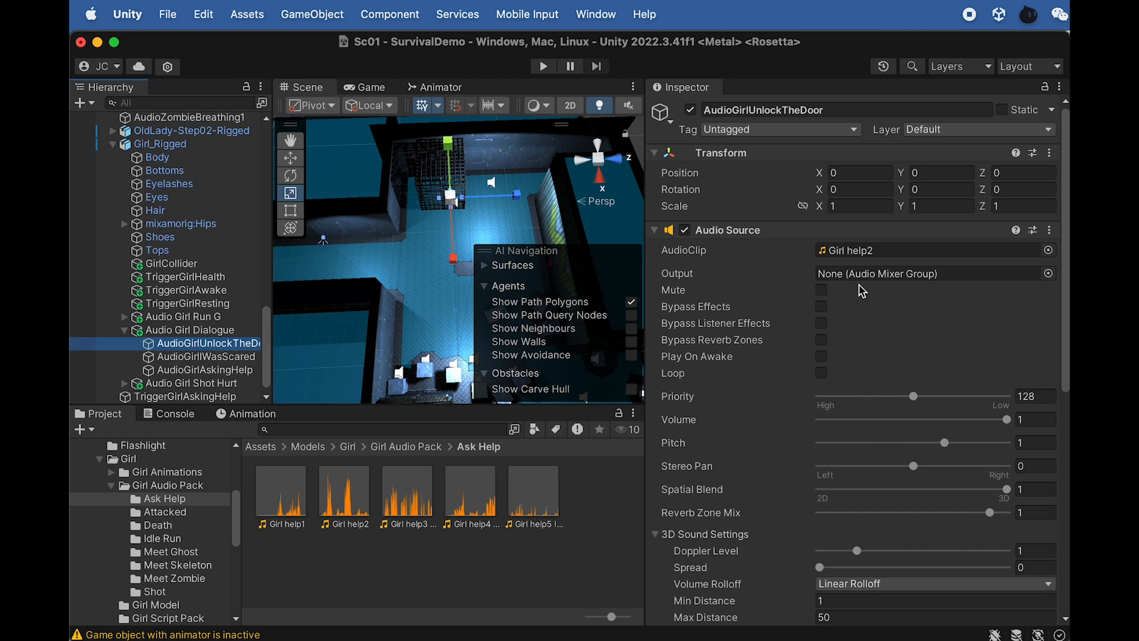
pyautogui.moveTo(434, 508); pyautogui.dragTo(869, 256)
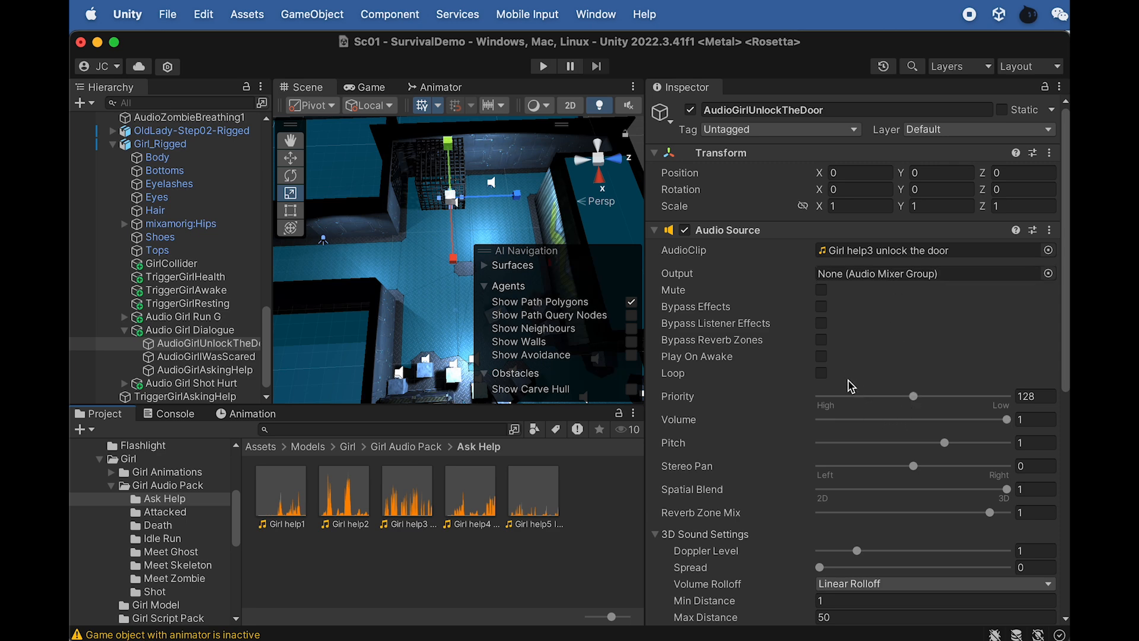
# Step: Set the Volume Rolloff of AudioGirlUnlockTheDoor's Audio Source to Logarithmic Rolloff
pyautogui.scroll(-5, 770, 495)
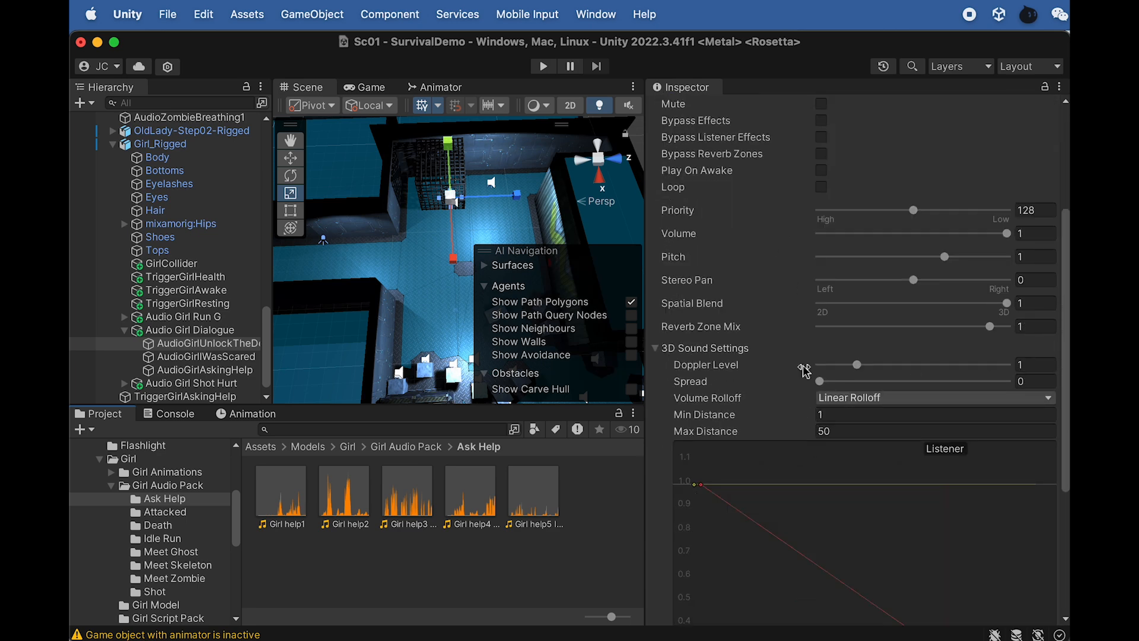
pyautogui.scroll(-2, 785, 407)
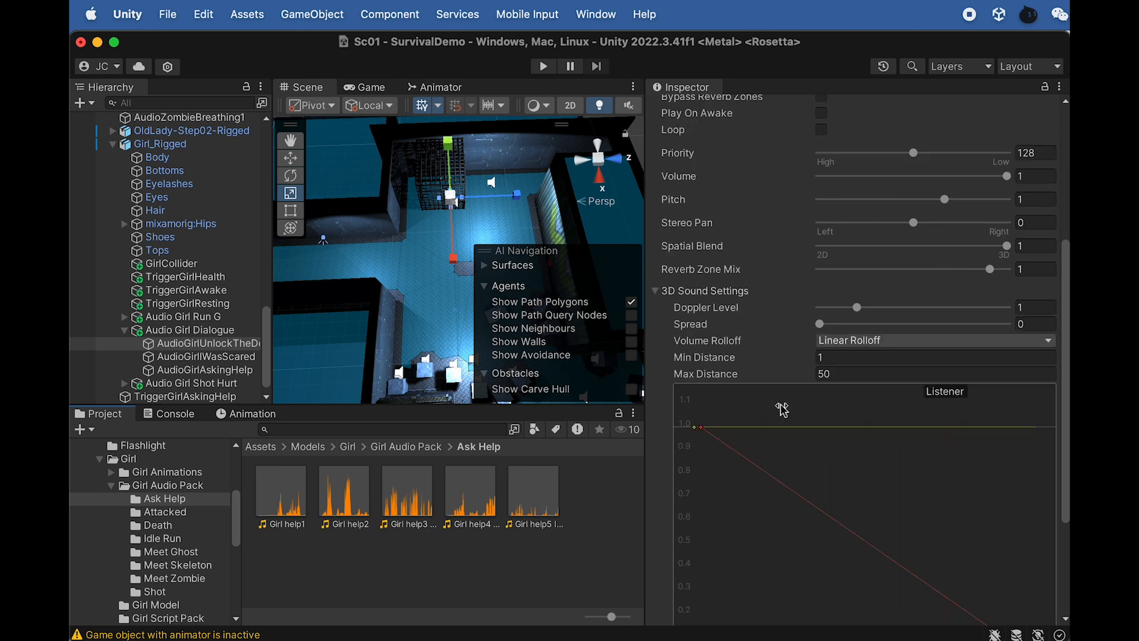
pyautogui.scroll(3, 777, 344)
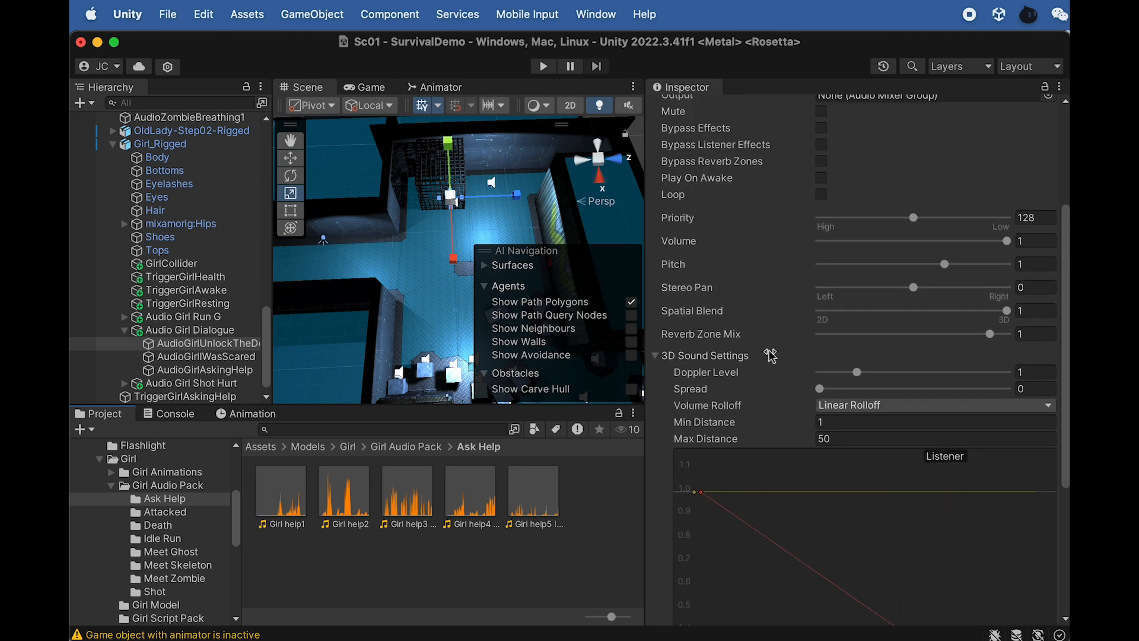
pyautogui.scroll(3, 775, 351)
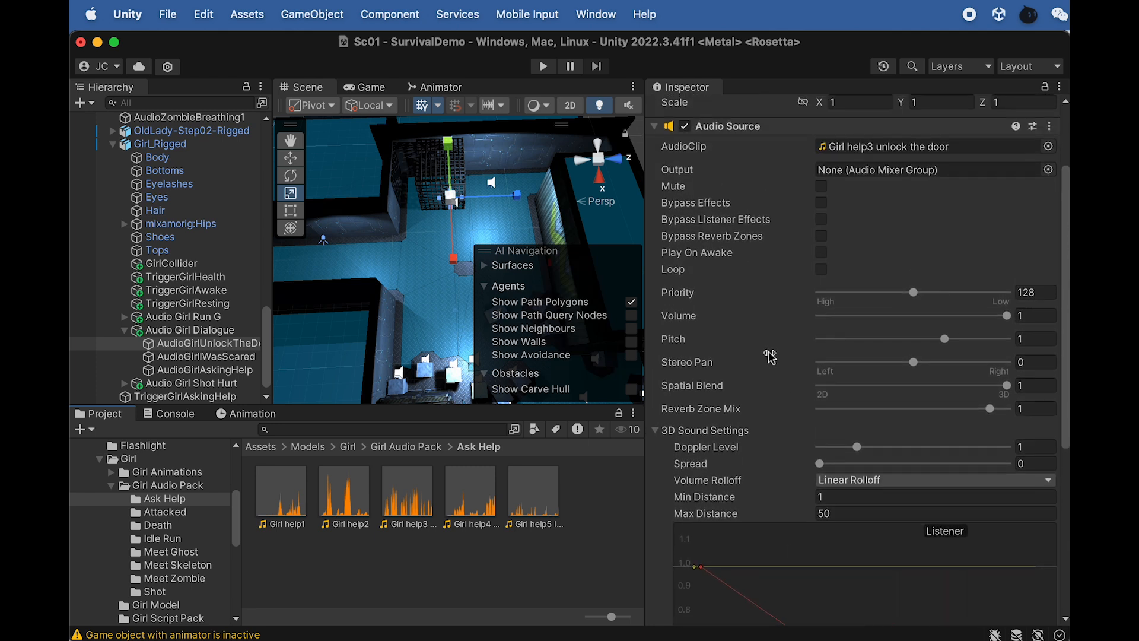
pyautogui.scroll(-8, 770, 357)
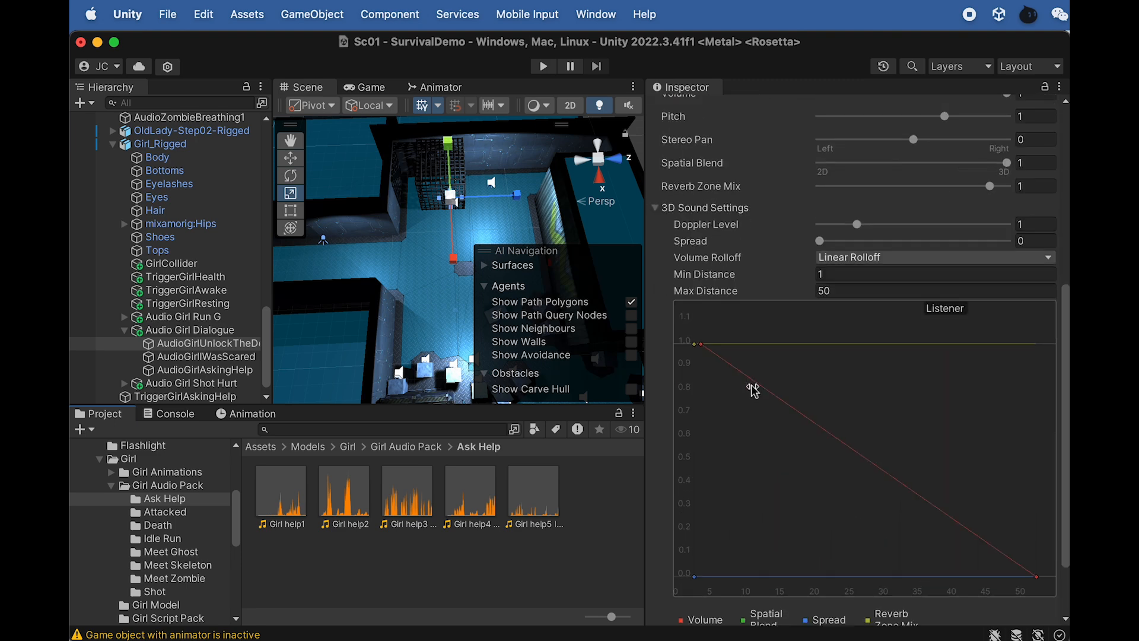
pyautogui.scroll(12, 853, 319)
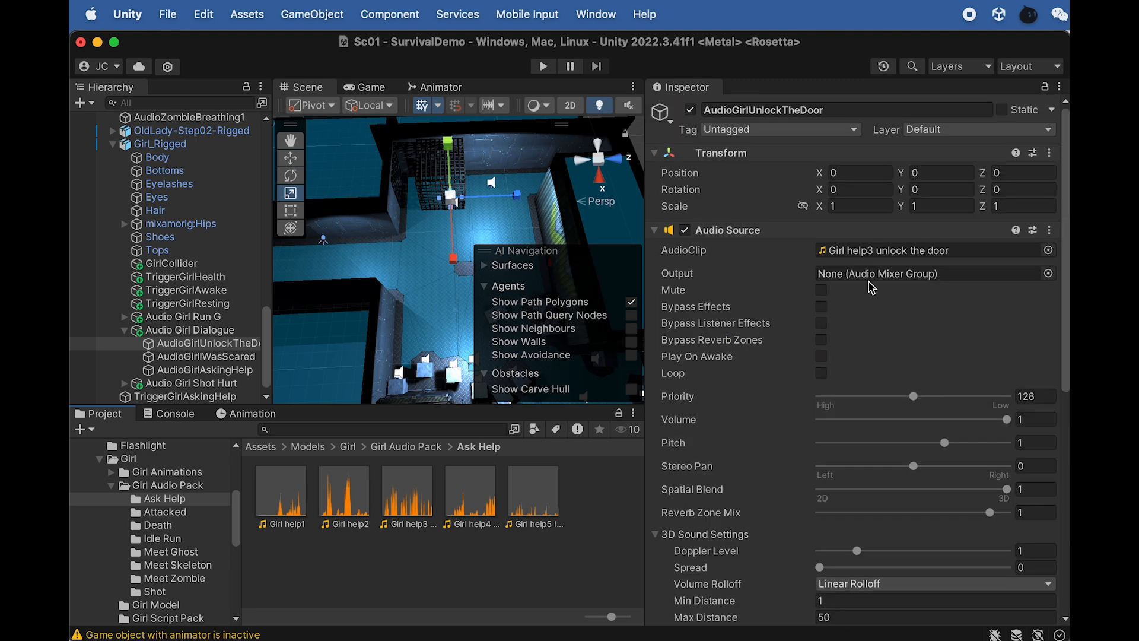
pyautogui.scroll(-3, 831, 388)
pyautogui.click(857, 497)
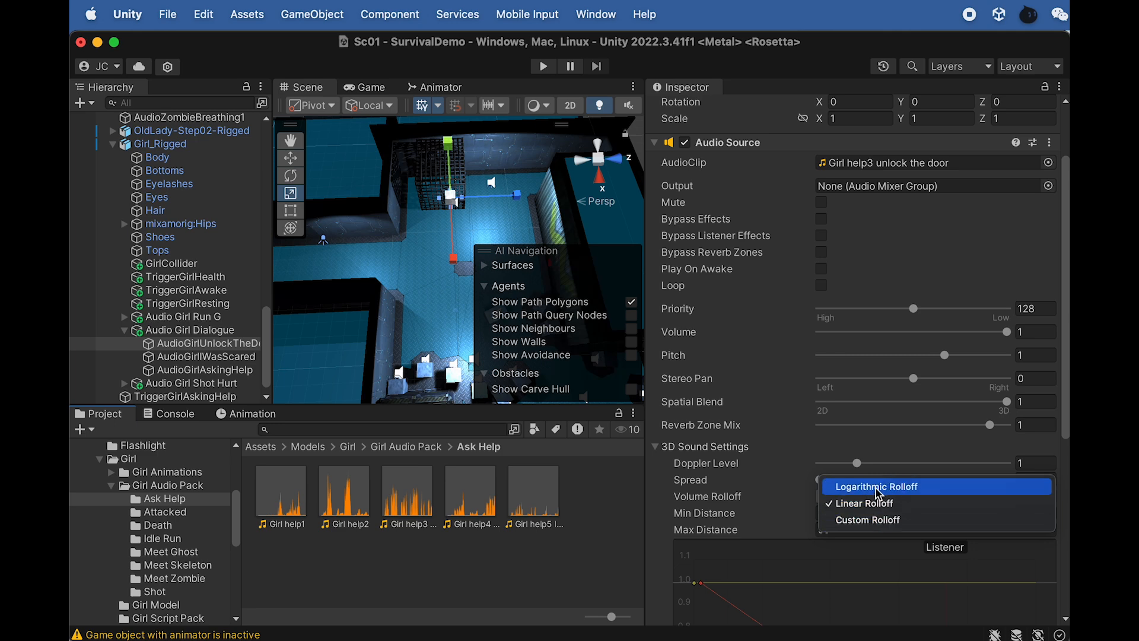
pyautogui.click(878, 487)
pyautogui.scroll(-10, 878, 492)
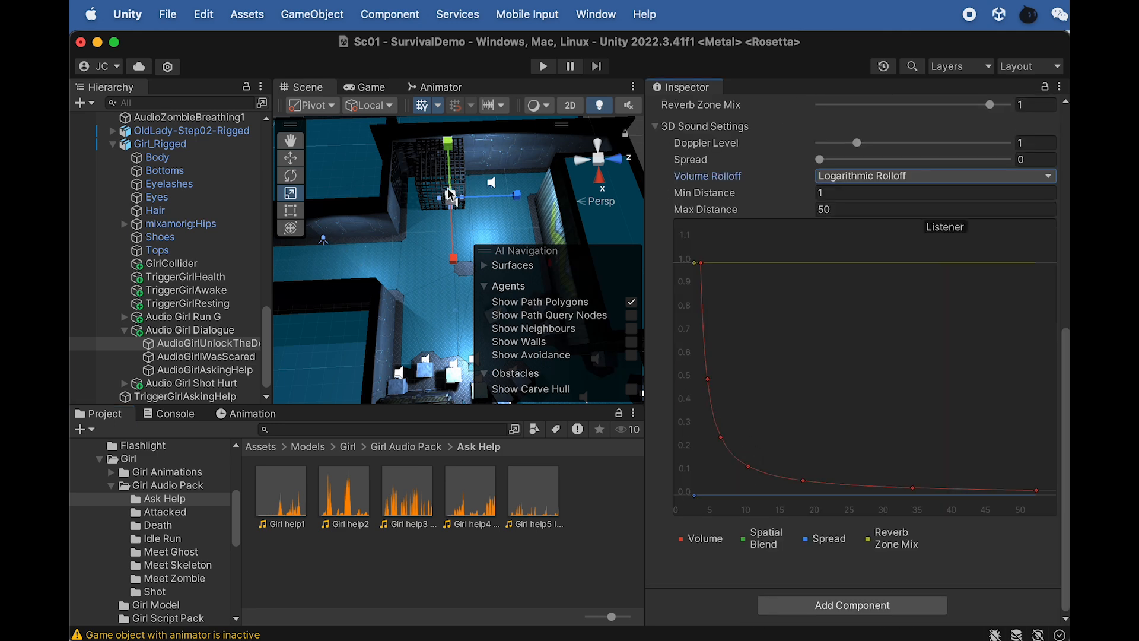
pyautogui.scroll(5, 736, 204)
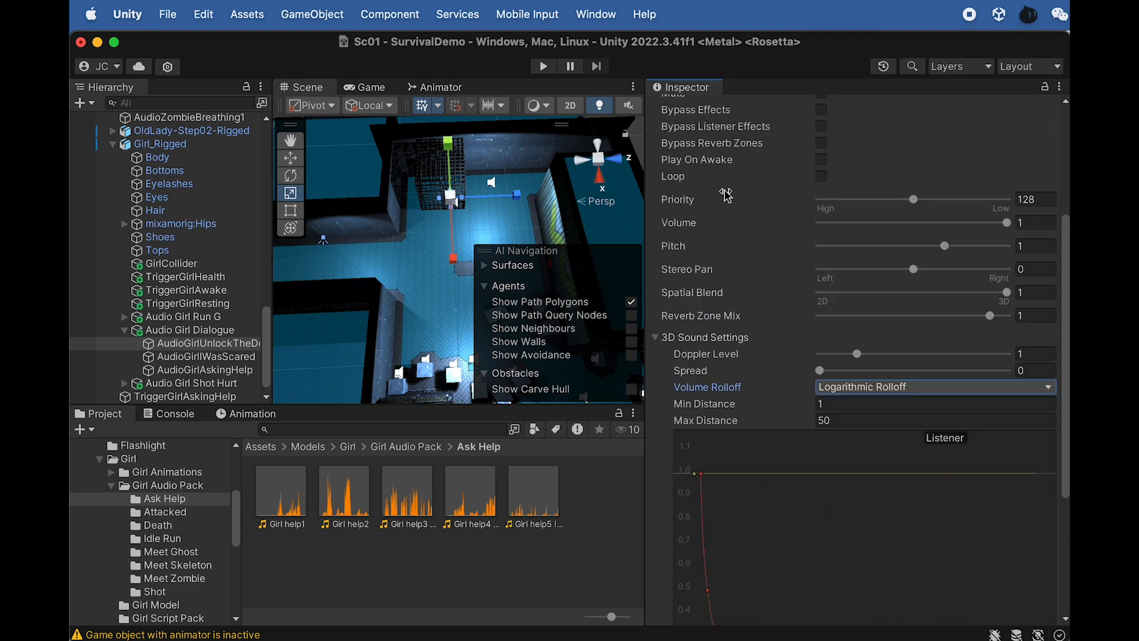
pyautogui.scroll(4, 796, 279)
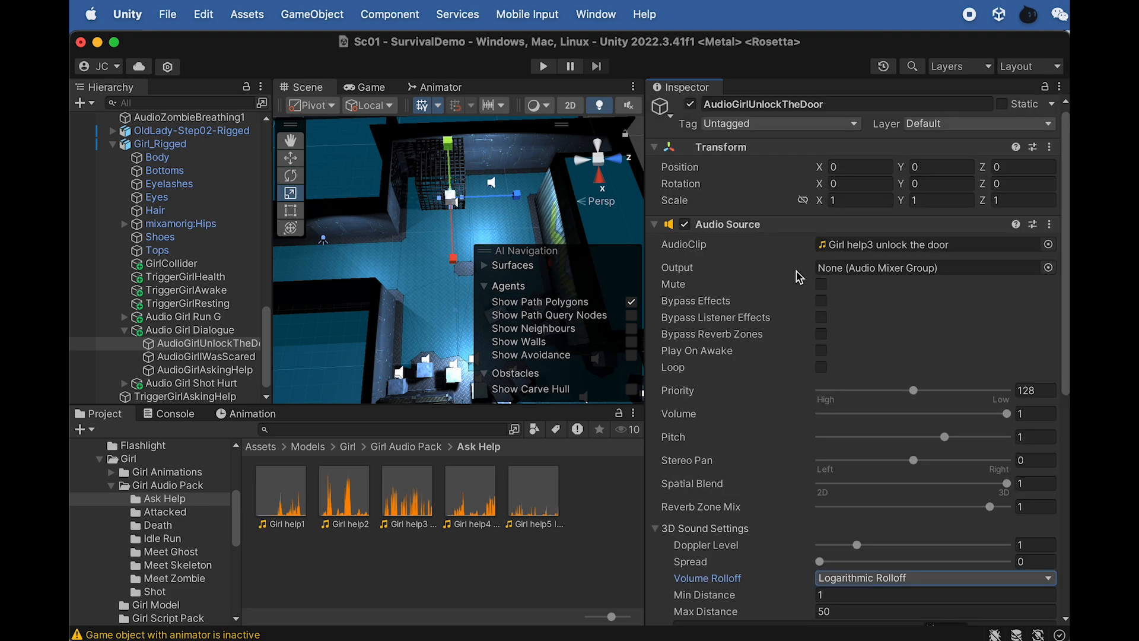
# Step: Duplicate AudioGirlUnlockTheDoor and rename the copy AudioGirlDontLeaveMe
pyautogui.click(216, 345)
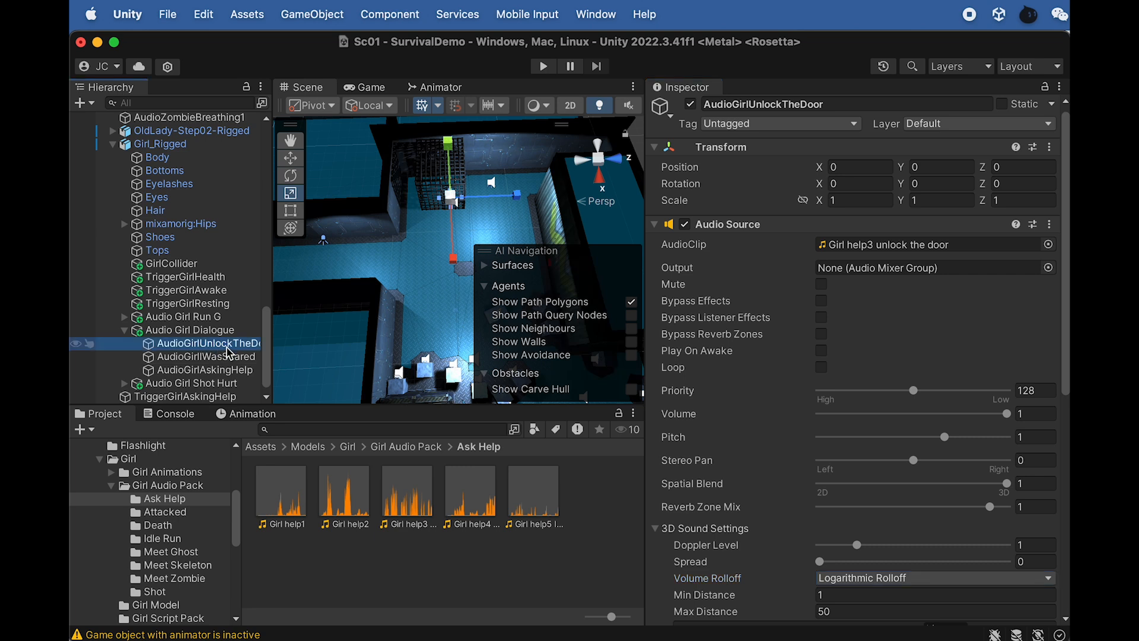
pyautogui.press('super+d')
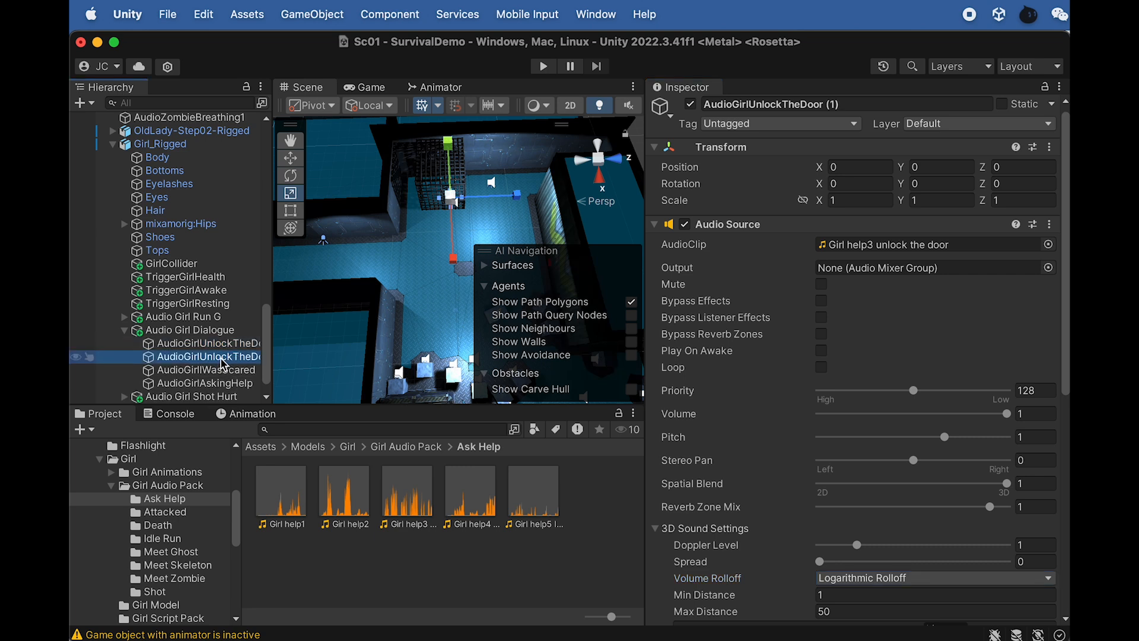
pyautogui.click(208, 357)
pyautogui.moveTo(208, 356); pyautogui.dragTo(258, 349)
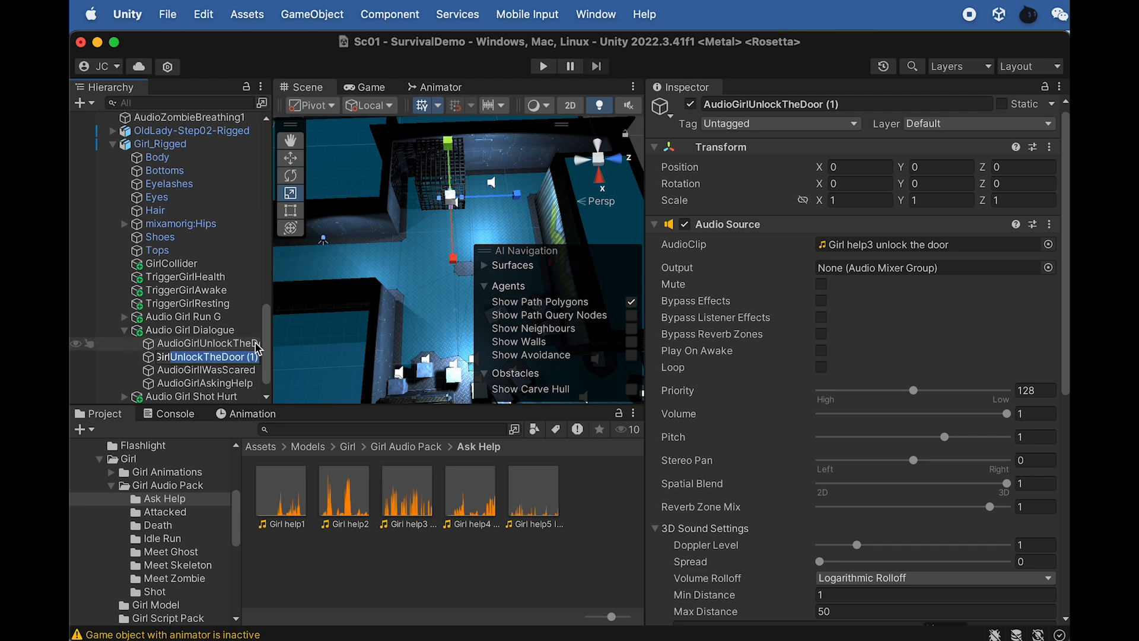
pyautogui.write('Dont')
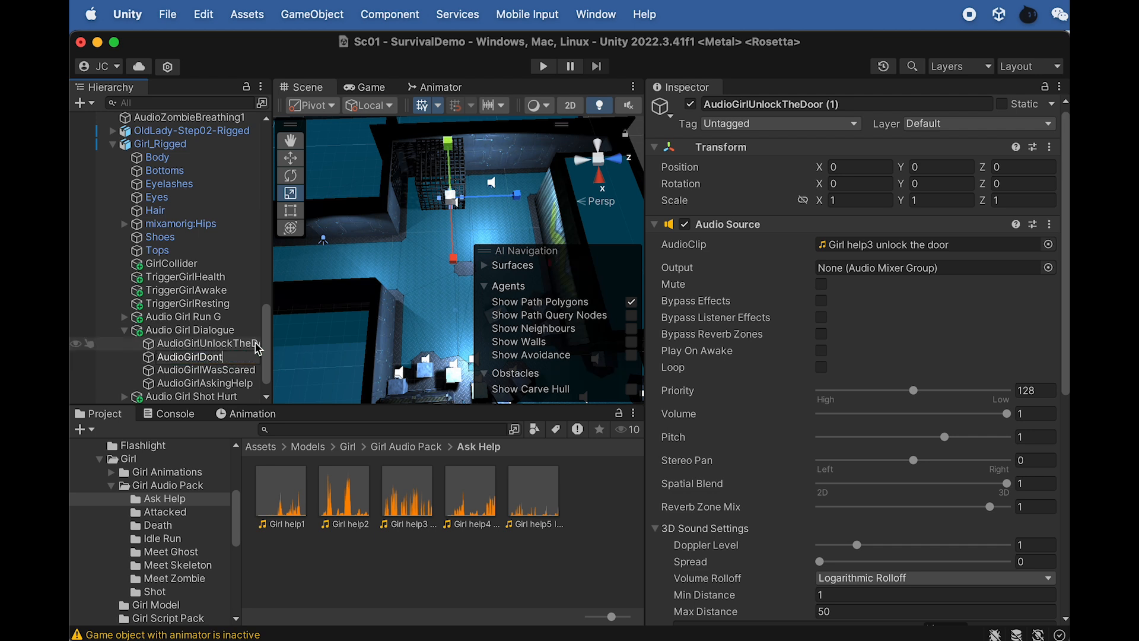
pyautogui.write('LeaveMe')
pyautogui.press('Return')
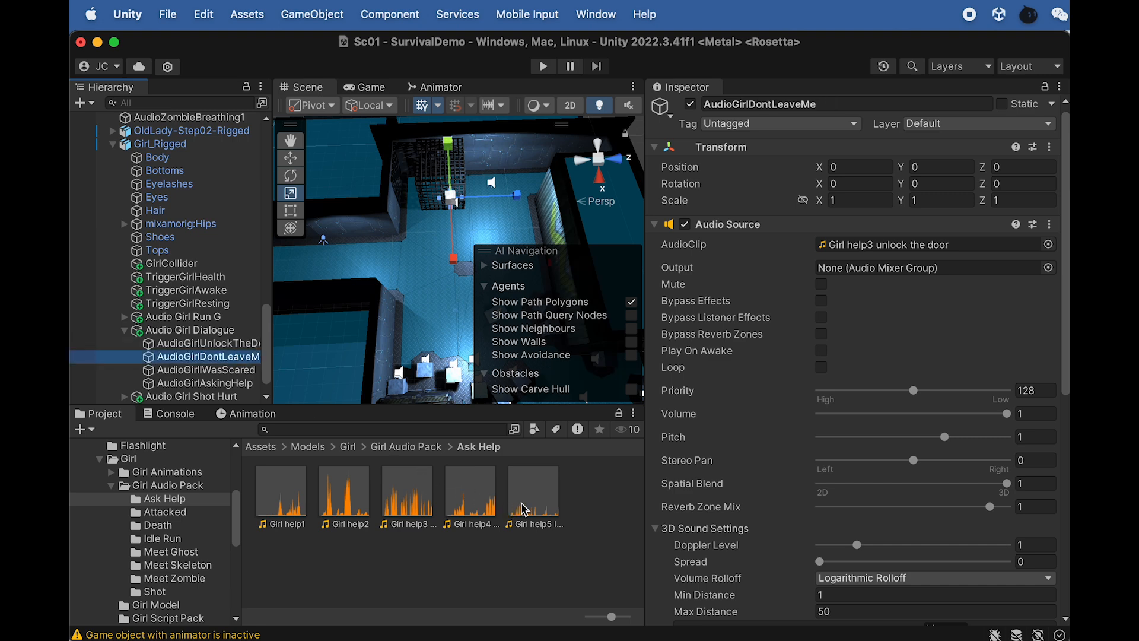
# Step: Assign the "Girl help4 dont leave" clip from the Ask Help folder to AudioGirlDontLeaveMe's Audio Source
pyautogui.click(482, 505)
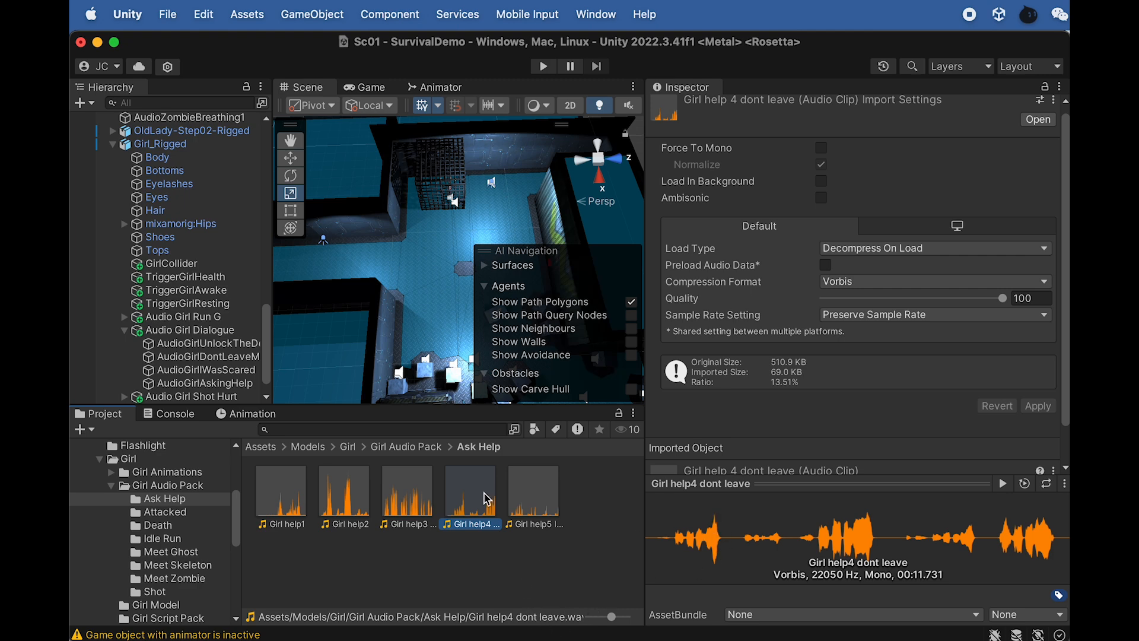
pyautogui.click(221, 357)
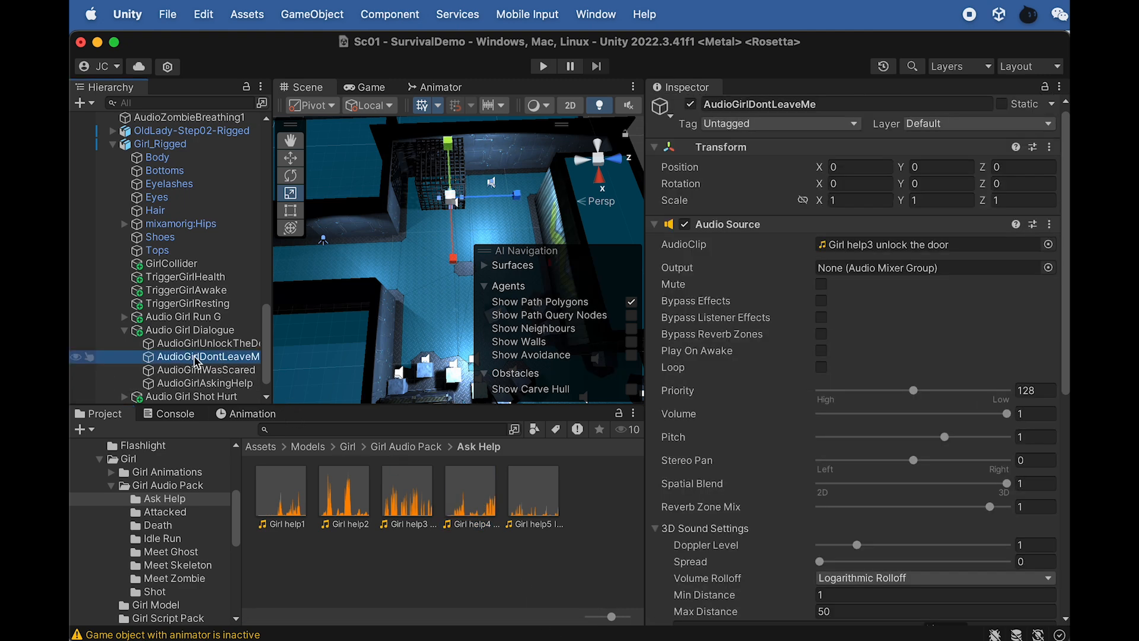
pyautogui.moveTo(473, 507); pyautogui.dragTo(831, 259)
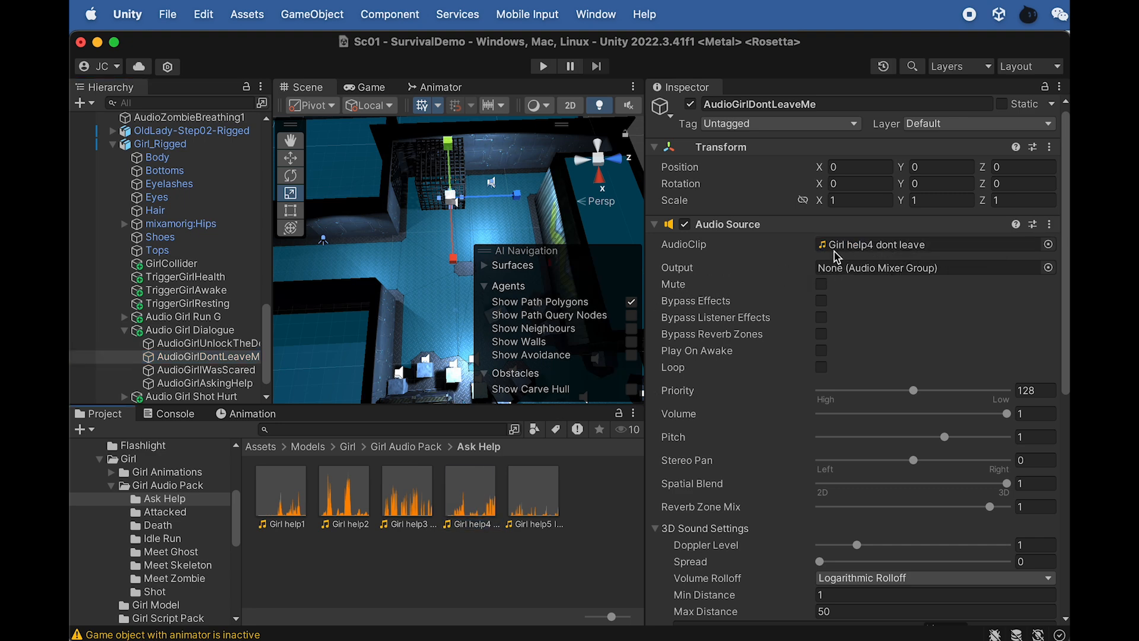
pyautogui.scroll(-3, 721, 473)
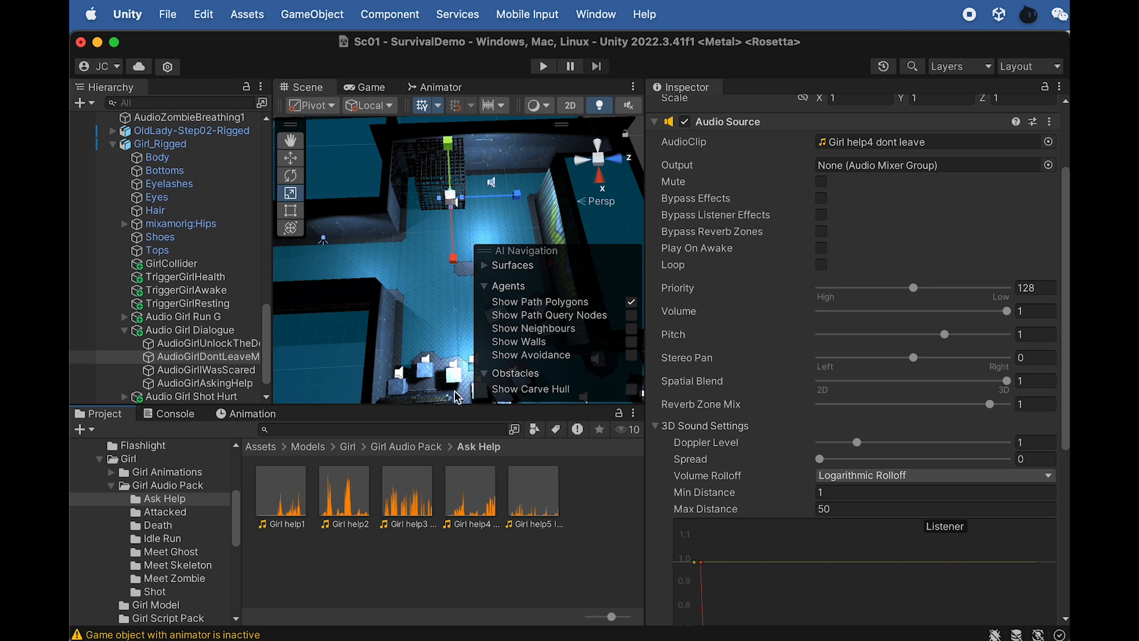
# Step: Assign AudioGirlUnlockTheDoor and AudioGirlDontLeaveMe to the matching dialogue fields of TriggerGirlHelpUnlockDoor's Dialogue Unlock Door script
pyautogui.scroll(-2, 201, 383)
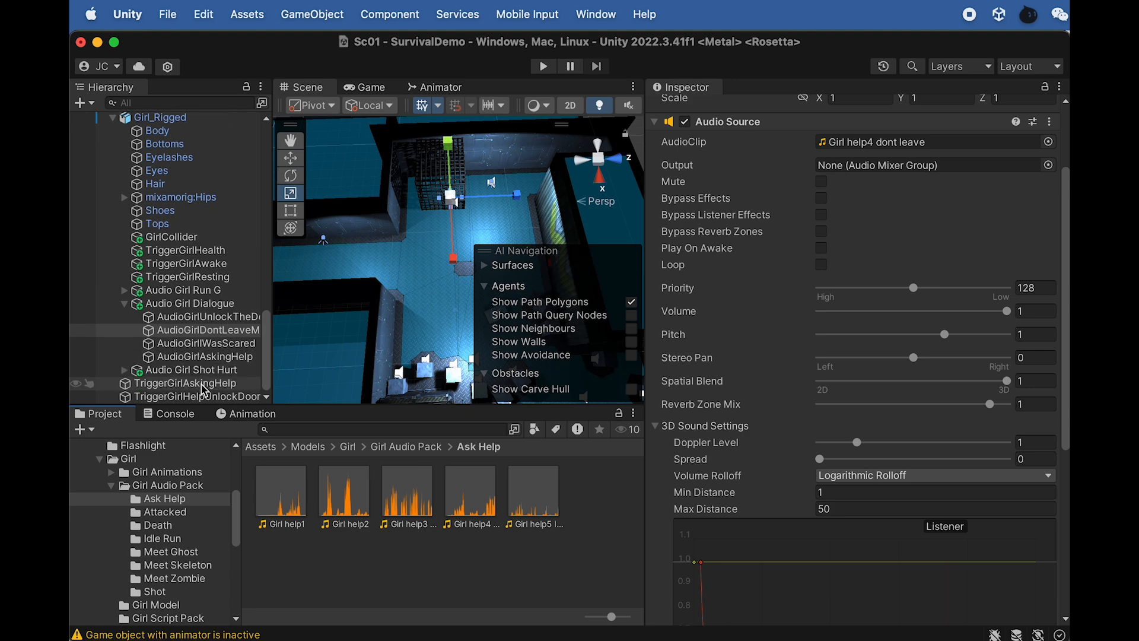
pyautogui.click(210, 396)
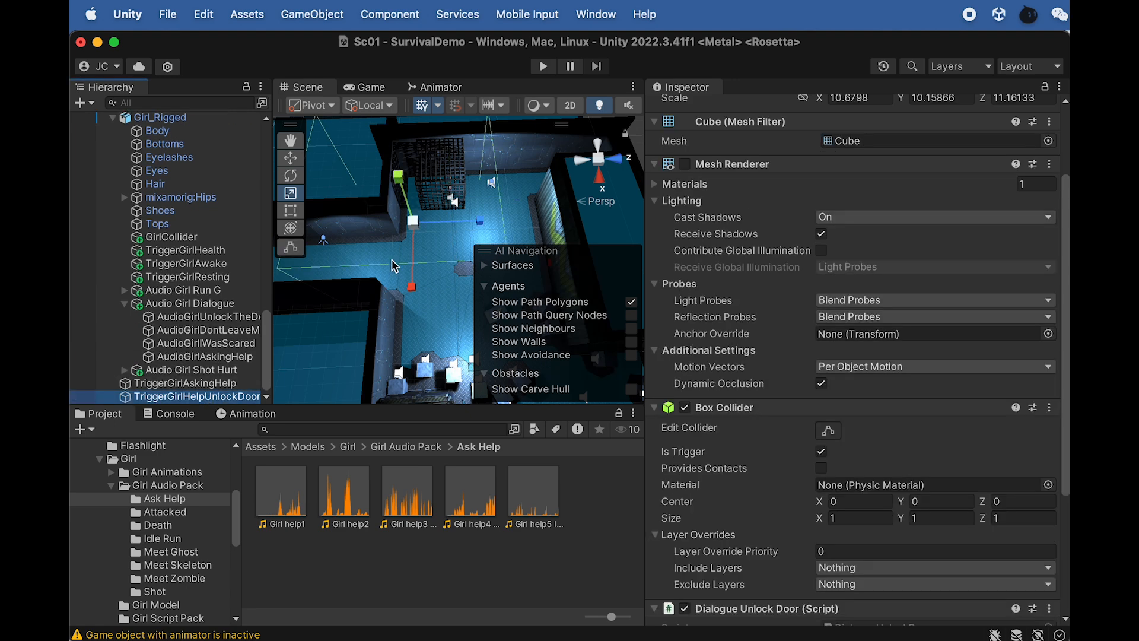
pyautogui.scroll(3, 715, 312)
pyautogui.scroll(-6, 716, 312)
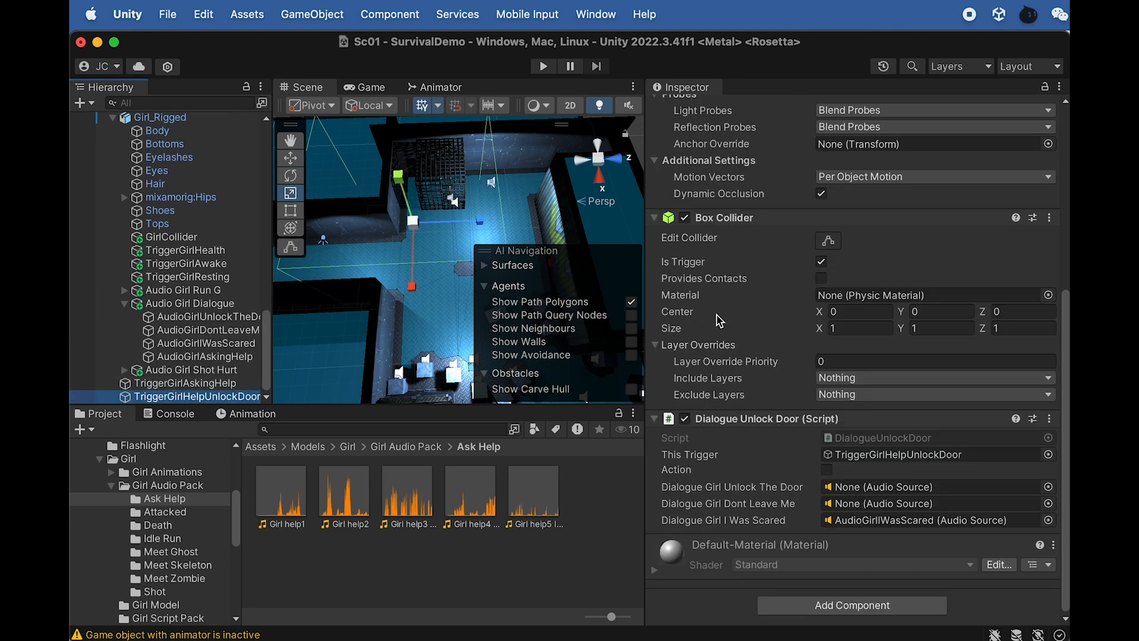
pyautogui.moveTo(196, 316); pyautogui.dragTo(875, 493)
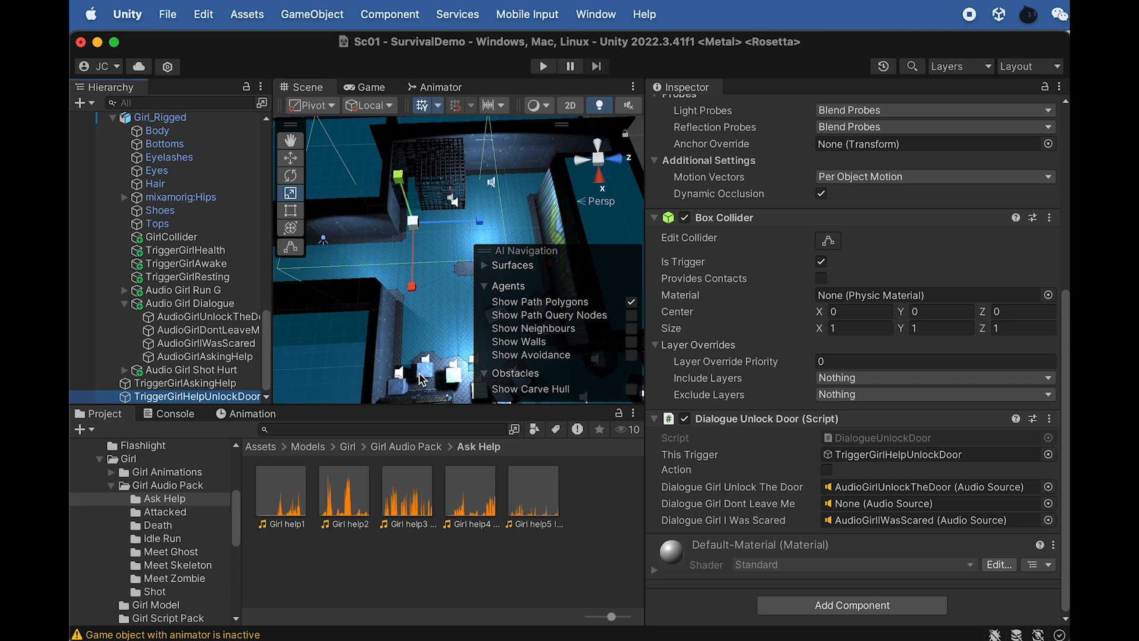
pyautogui.moveTo(207, 333); pyautogui.dragTo(955, 511)
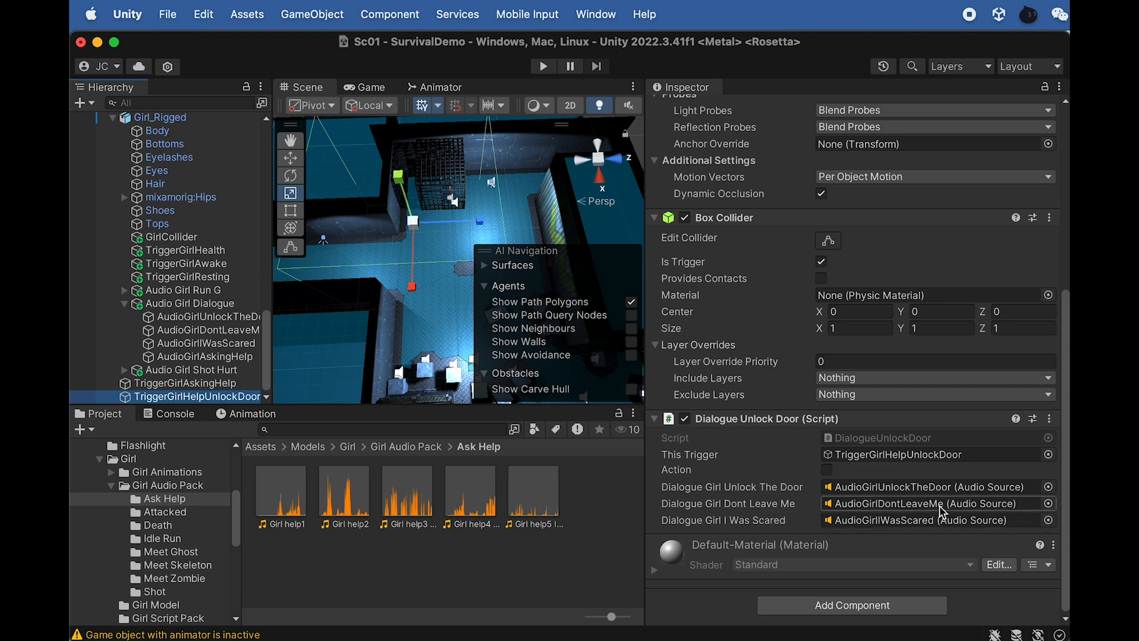
# Step: Open the DialogueUnlockDoor script in Dreamweaver, review its Start, trigger enter, trigger exit and Update functions, and return to Unity
pyautogui.click(880, 439)
pyautogui.doubleClick(434, 493)
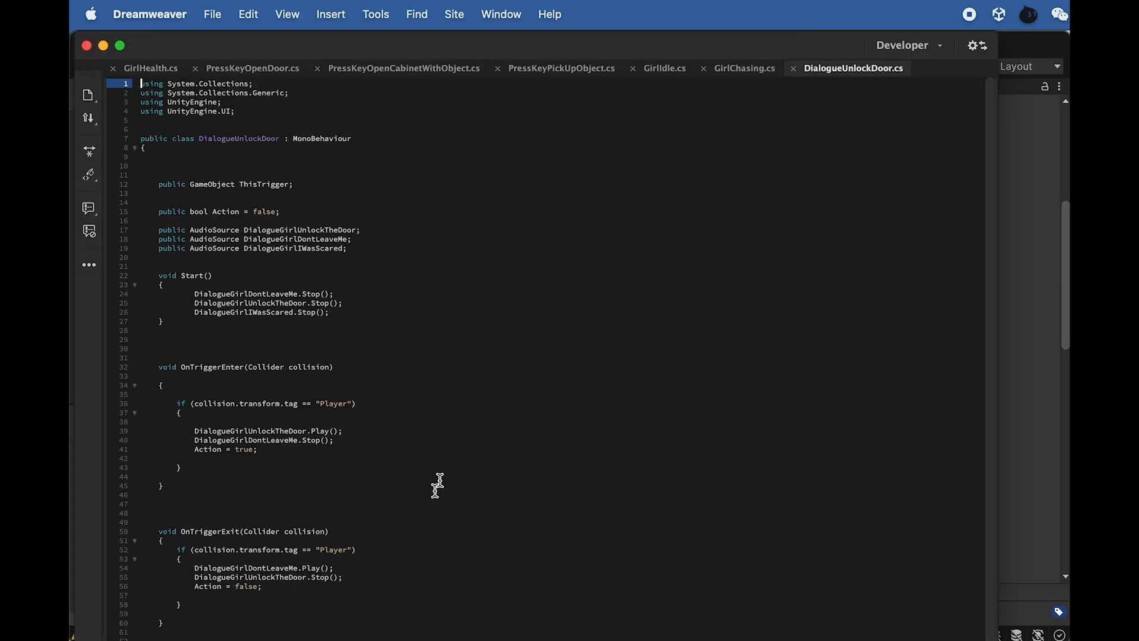
pyautogui.scroll(-5, 256, 236)
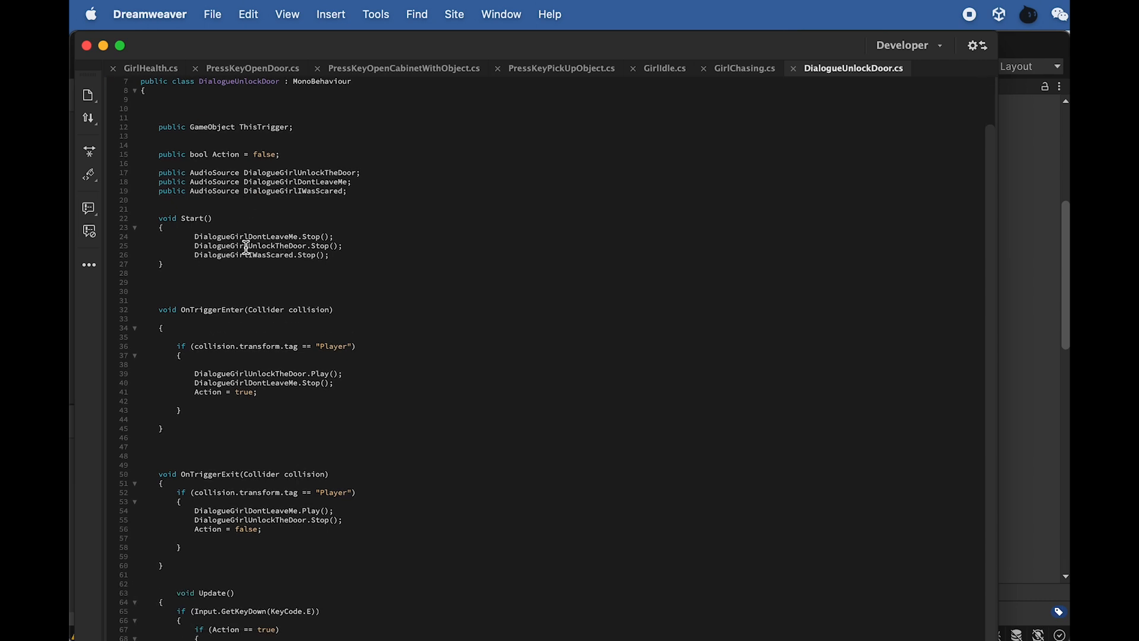
pyautogui.scroll(-2, 246, 247)
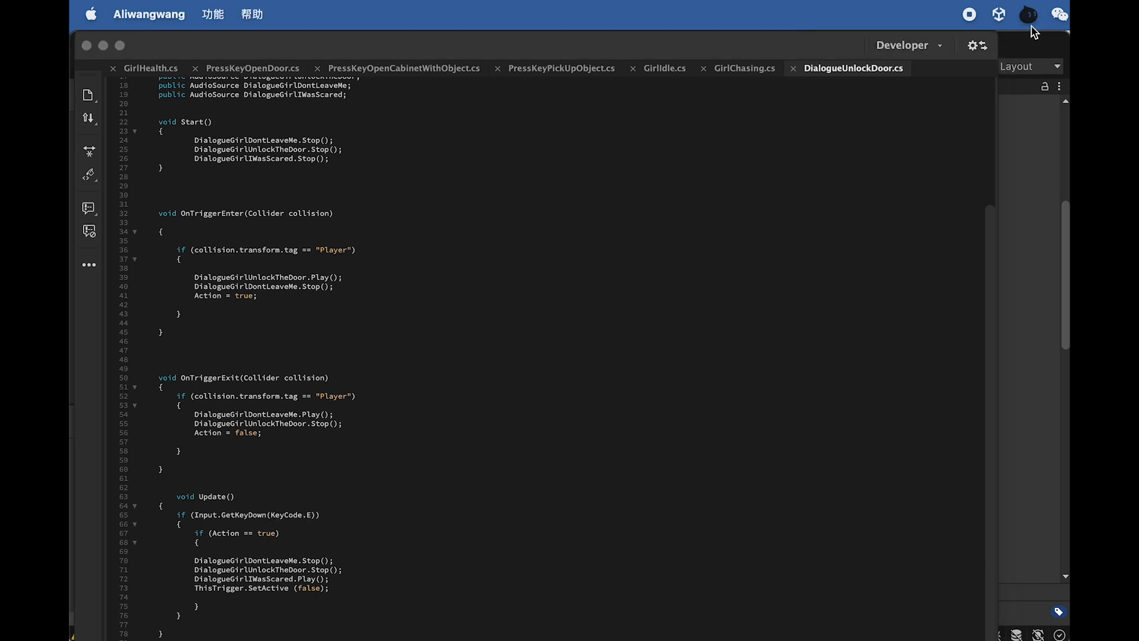
pyautogui.click(1024, 48)
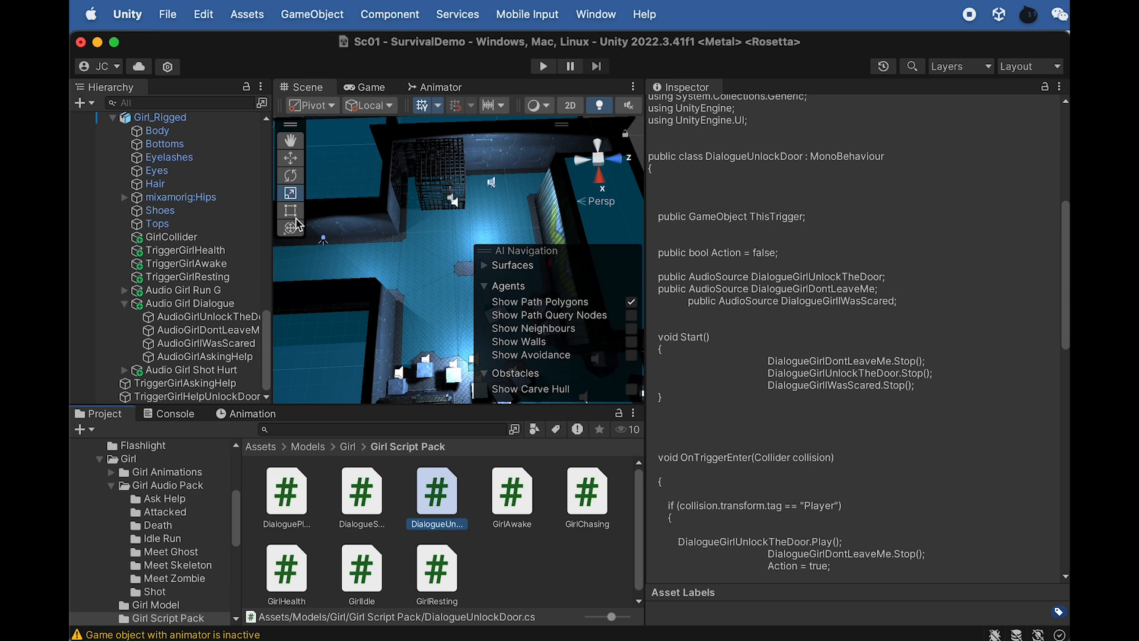
# Step: Search the scene hierarchy for "open" and inspect TriggerOpenCageDoor's Press Key Open Door script settings
pyautogui.click(184, 103)
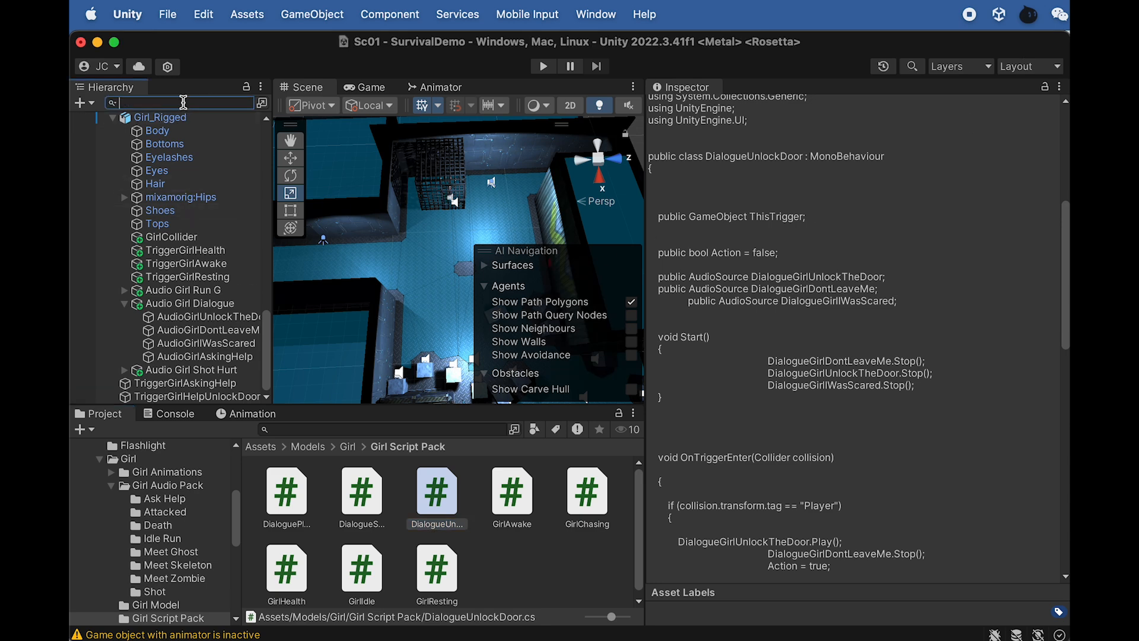
pyautogui.write('open')
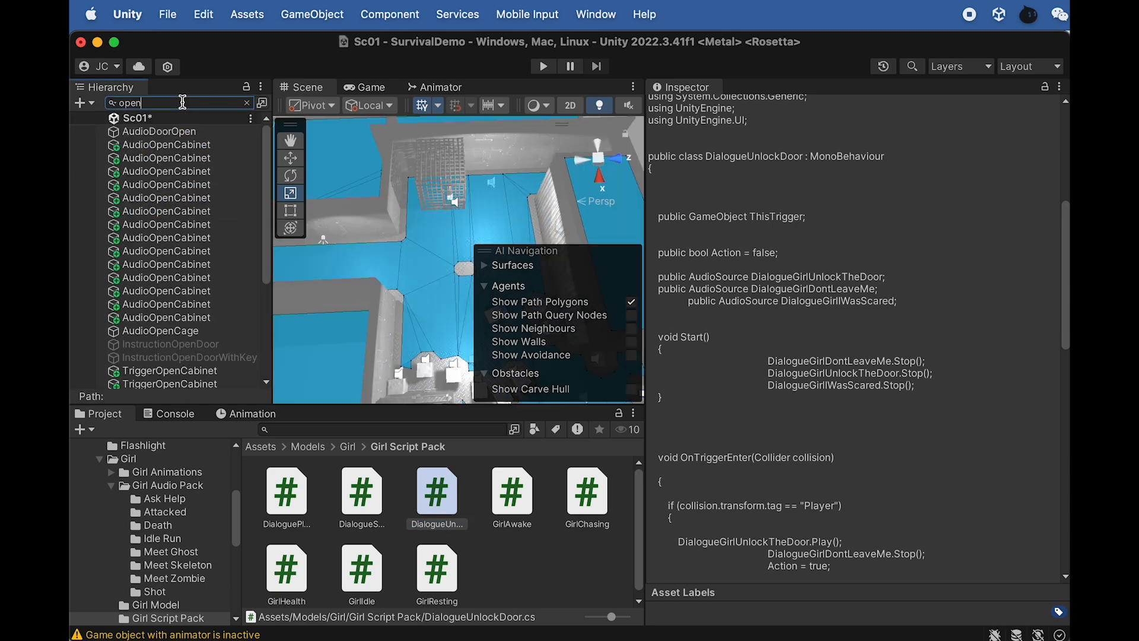
pyautogui.write('d')
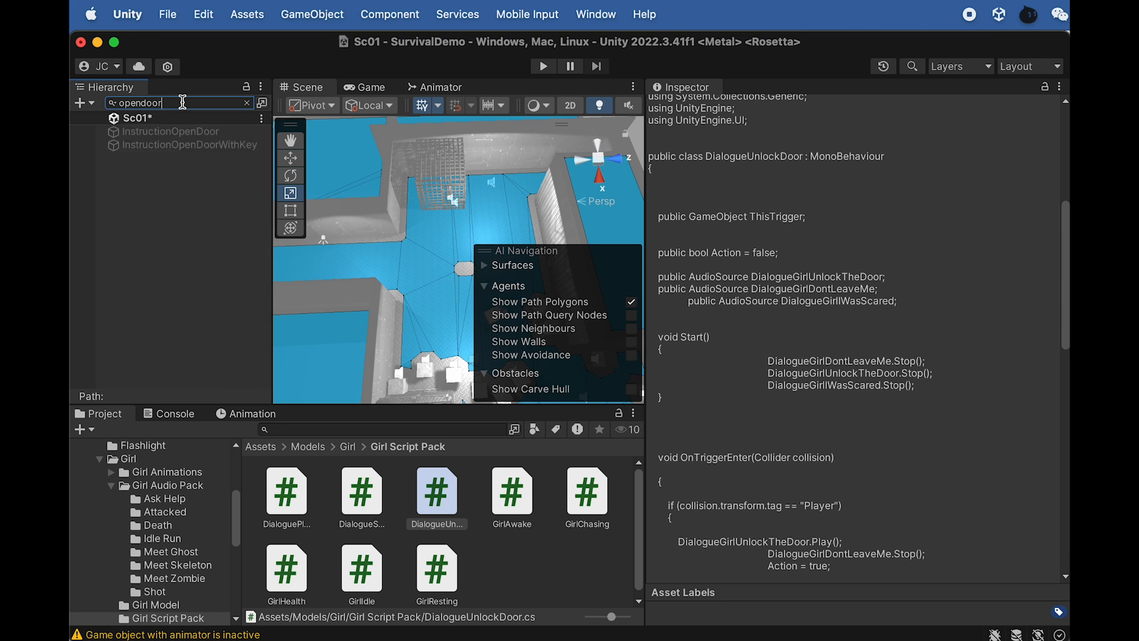
pyautogui.press('BackSpace')
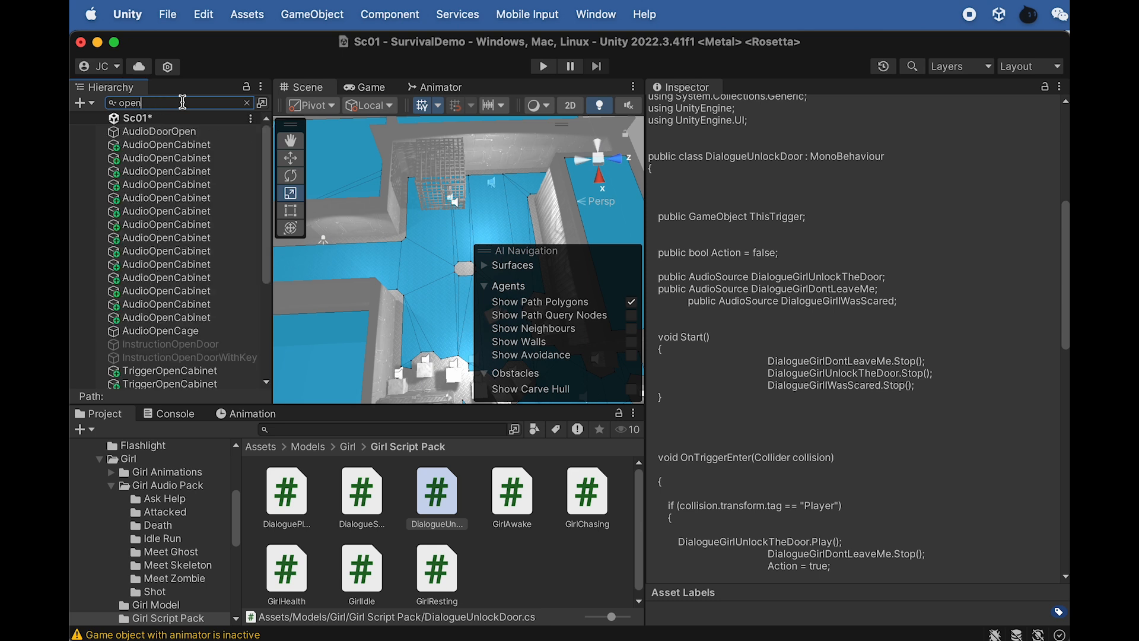
pyautogui.scroll(-5, 192, 327)
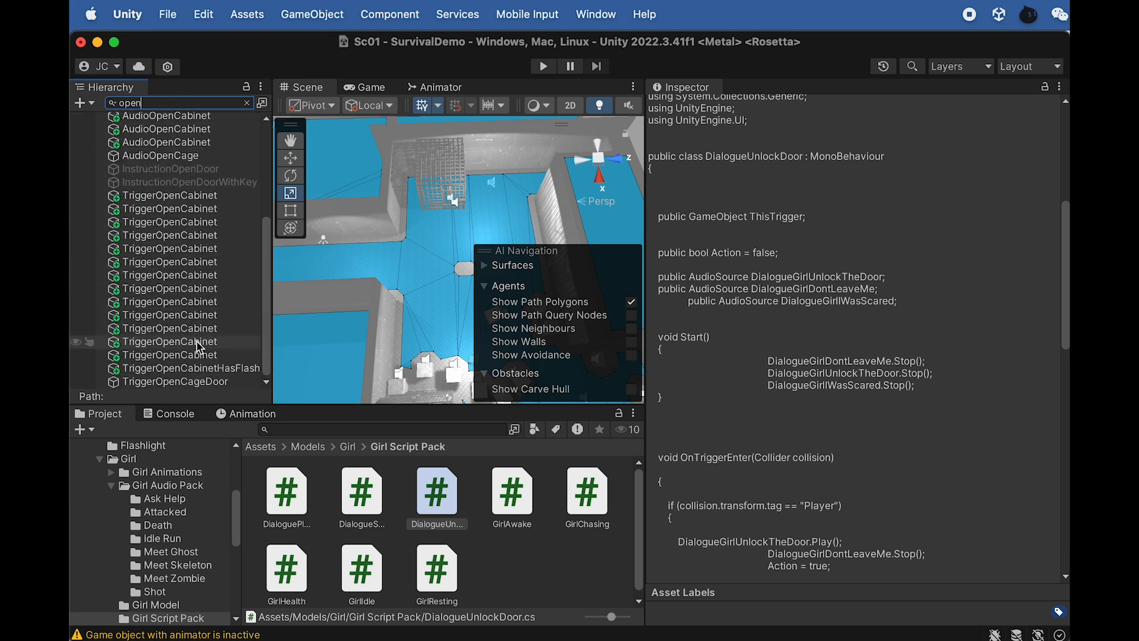
pyautogui.click(196, 382)
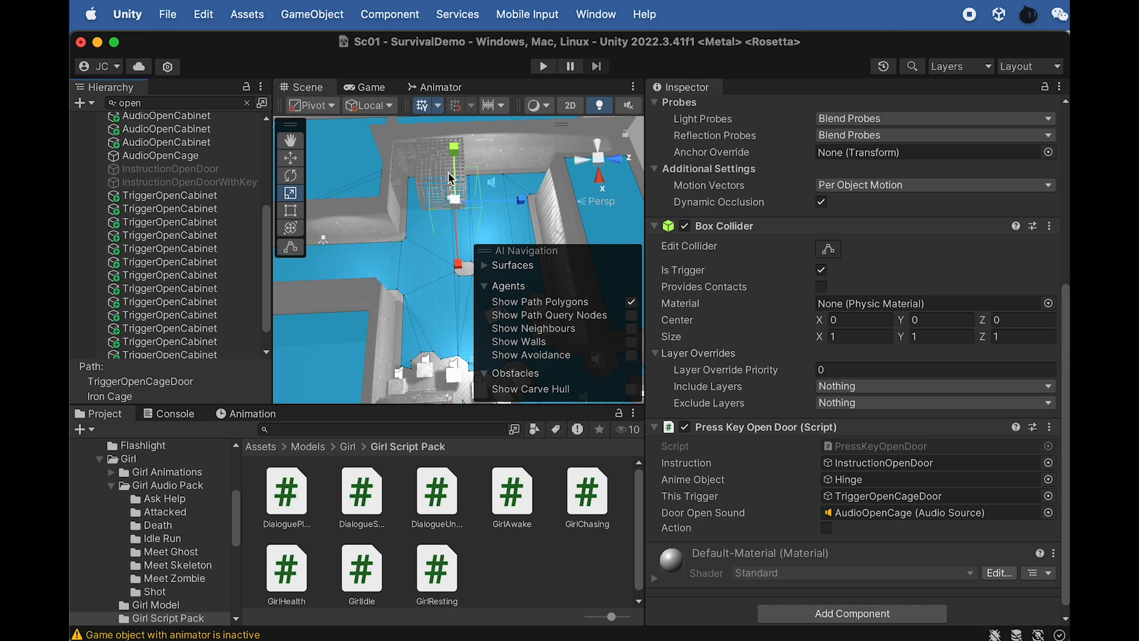
# Step: Switch to Dreamweaver, examine the E-key condition and the dialogue Stop and Play calls in DialogueUnlockDoor.cs's Update function, and return to Unity
pyautogui.press('super+Tab')
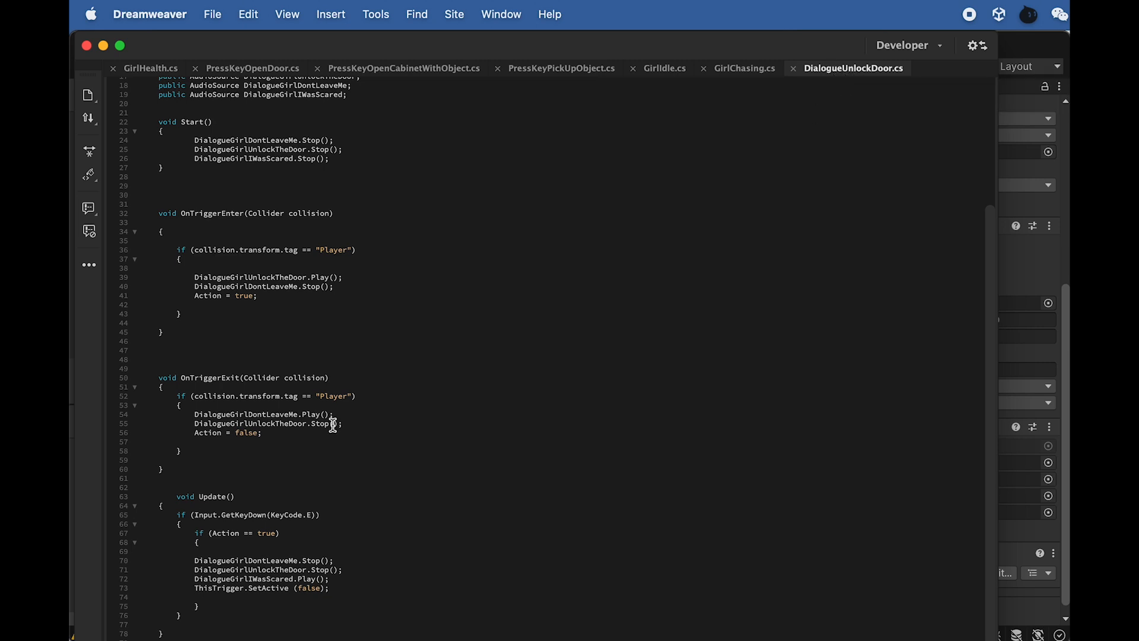
pyautogui.moveTo(320, 515); pyautogui.dragTo(284, 512)
pyautogui.moveTo(196, 560); pyautogui.dragTo(239, 569)
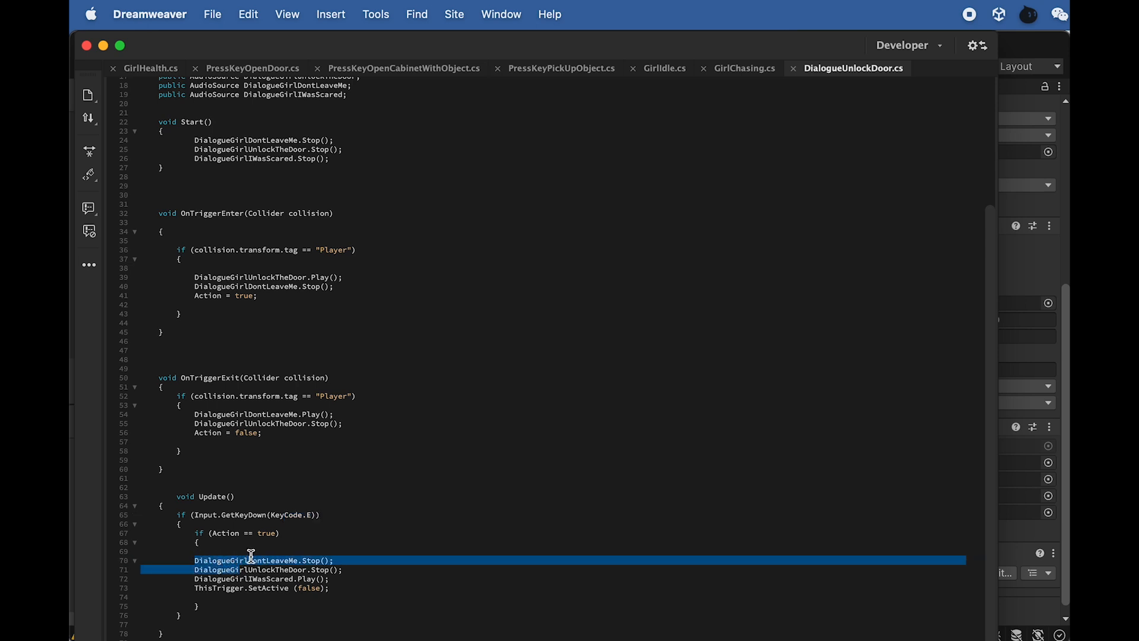
pyautogui.moveTo(330, 579); pyautogui.dragTo(298, 579)
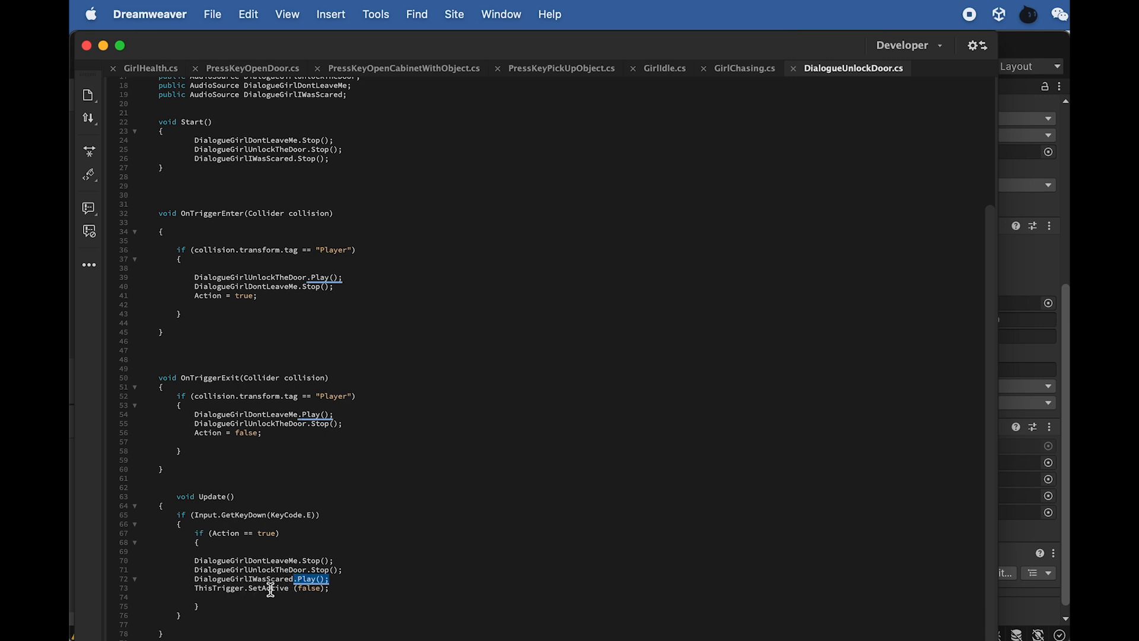
pyautogui.press('super+Tab')
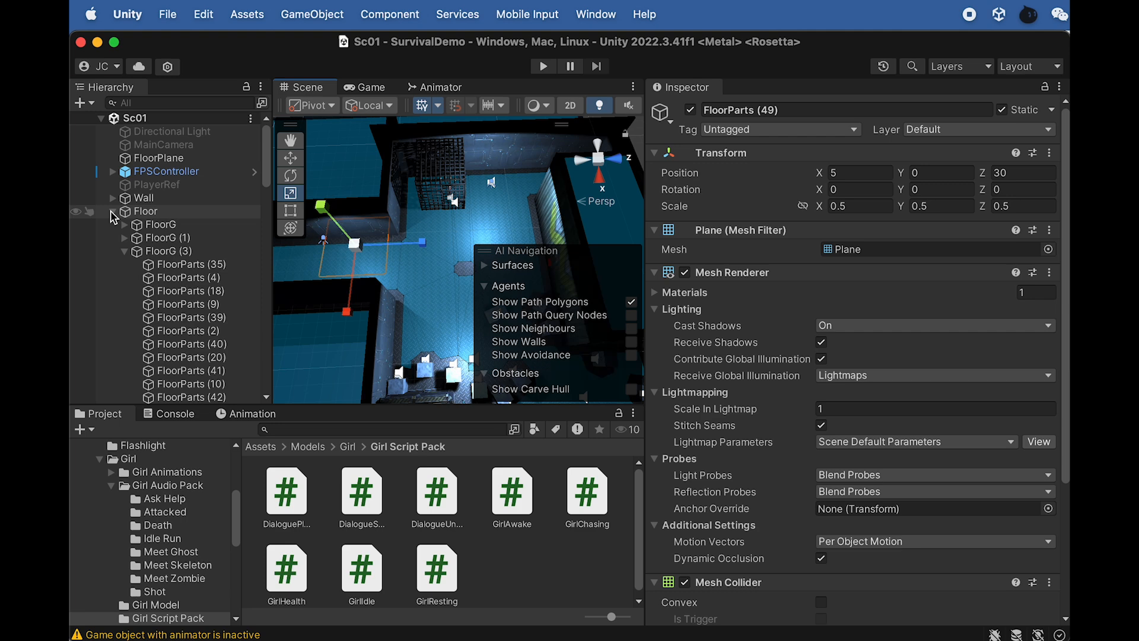
# Step: Collapse the Floor group and the Girl_Rigged object in the scene hierarchy
pyautogui.click(113, 218)
pyautogui.scroll(-10, 180, 304)
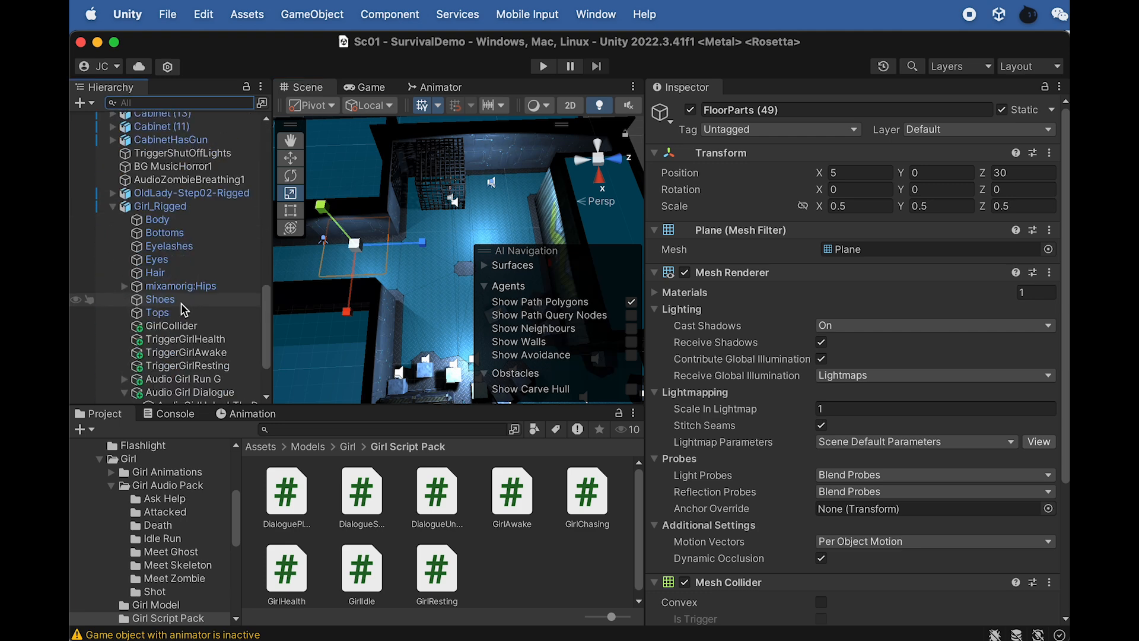
pyautogui.click(160, 206)
pyautogui.keyDown('alt'); pyautogui.moveTo(415, 225); pyautogui.dragTo(876, 191); pyautogui.keyUp('alt')
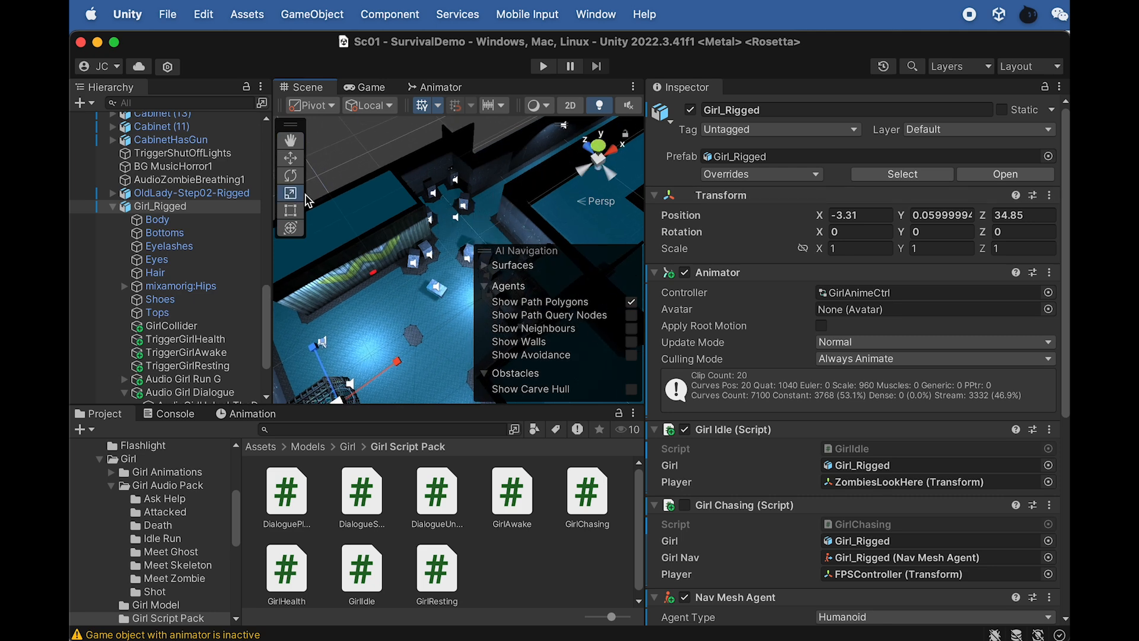
pyautogui.click(112, 206)
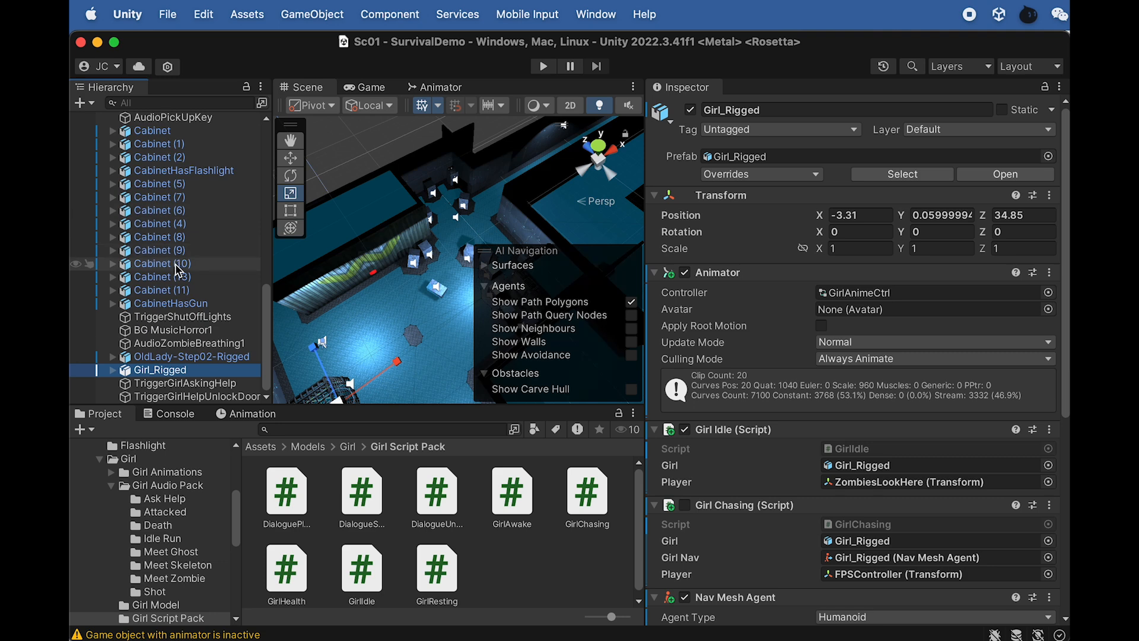
# Step: Duplicate TriggerShutOffLights and move the copy below TriggerGirlHelpUnlockDoor at the end of the hierarchy
pyautogui.click(191, 318)
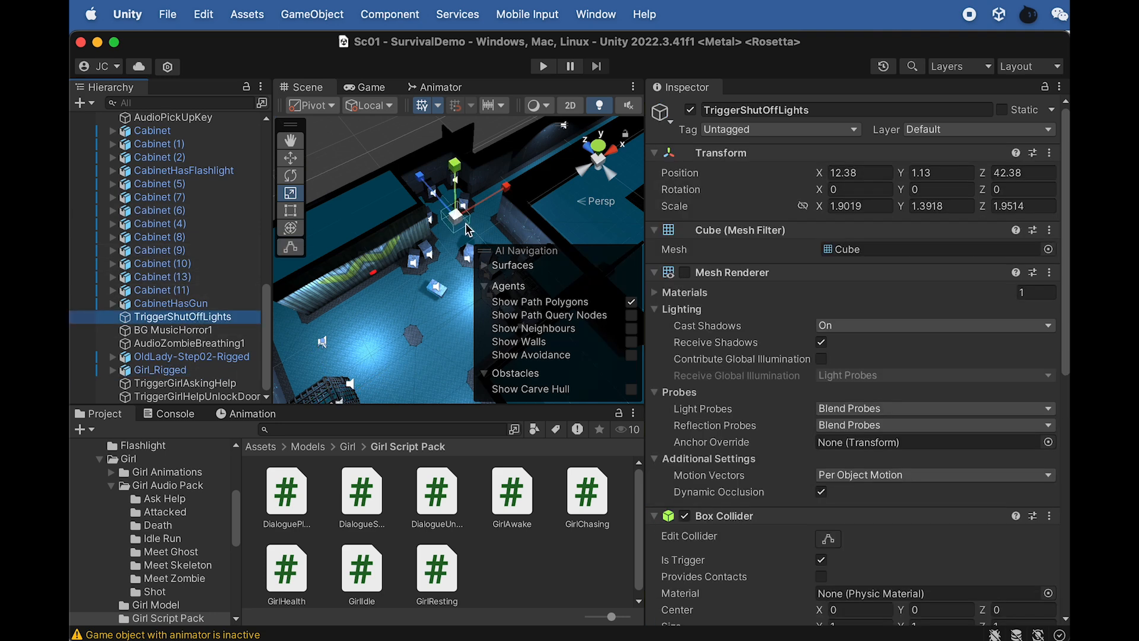
pyautogui.press('f')
pyautogui.scroll(-3, 466, 220)
pyautogui.keyDown('alt'); pyautogui.moveTo(466, 221); pyautogui.dragTo(806, 177); pyautogui.keyUp('alt')
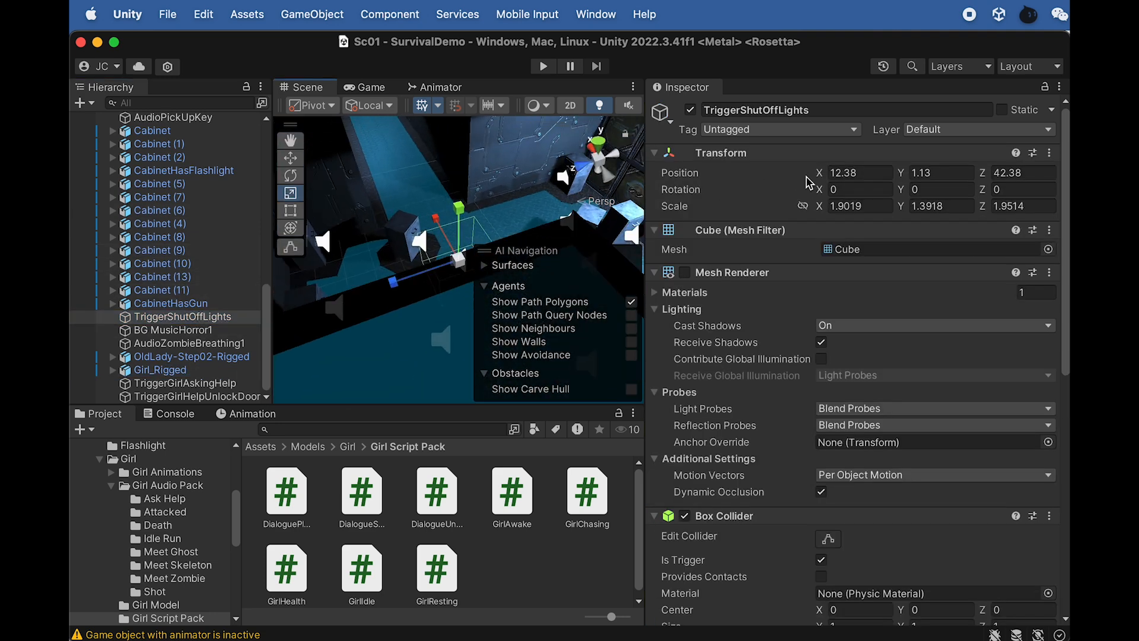
pyautogui.keyDown('alt'); pyautogui.moveTo(462, 221); pyautogui.dragTo(399, 221); pyautogui.keyUp('alt')
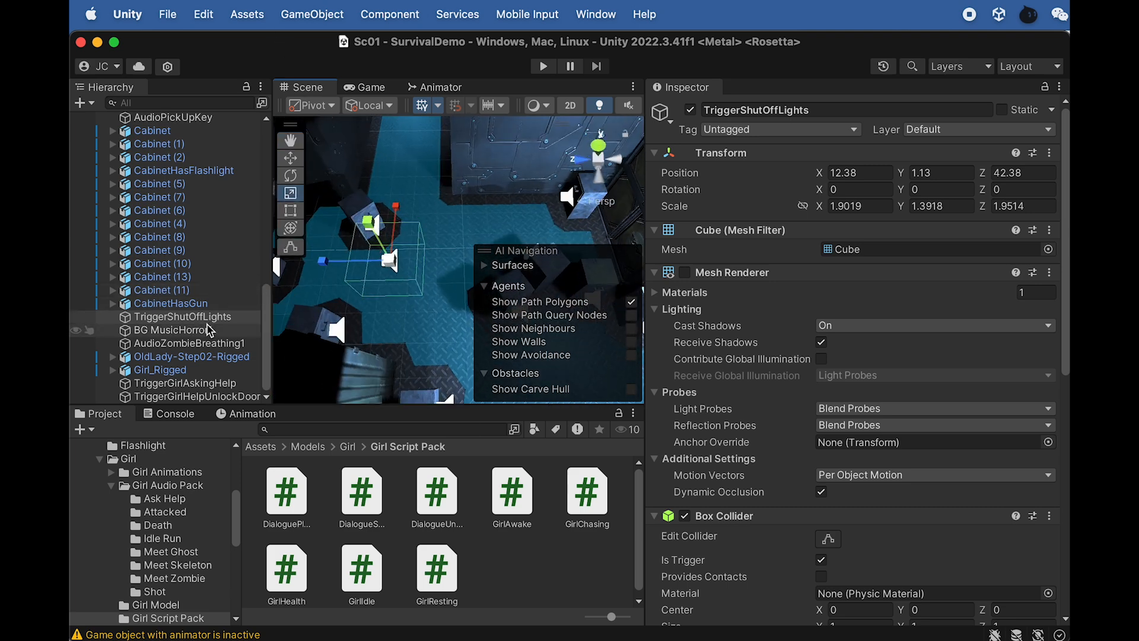
pyautogui.press('super+d')
pyautogui.scroll(-1, 223, 337)
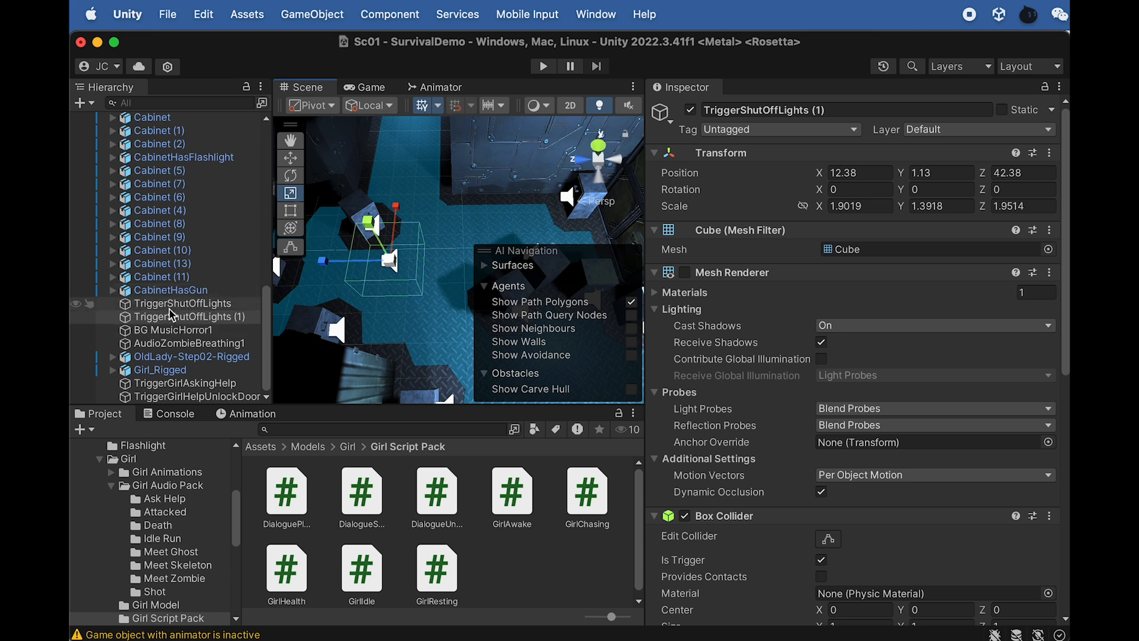
pyautogui.moveTo(220, 317); pyautogui.dragTo(189, 398)
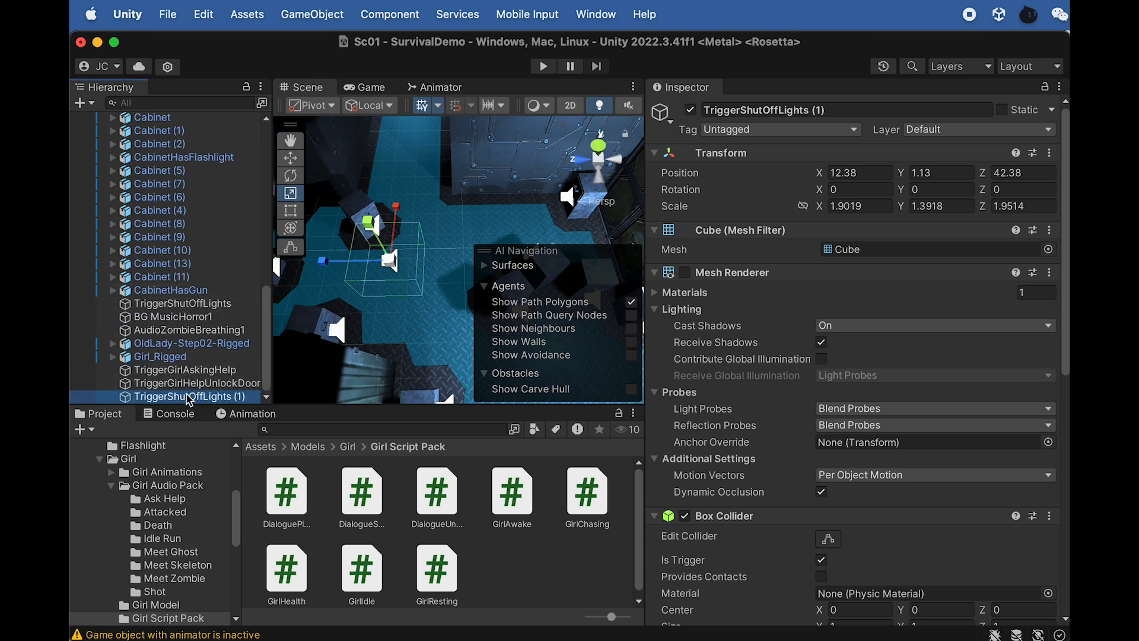
# Step: Rename the duplicated TriggerShutOffLights object as TriggerGirlSeeEnemy1
pyautogui.click(187, 398)
pyautogui.click(186, 394)
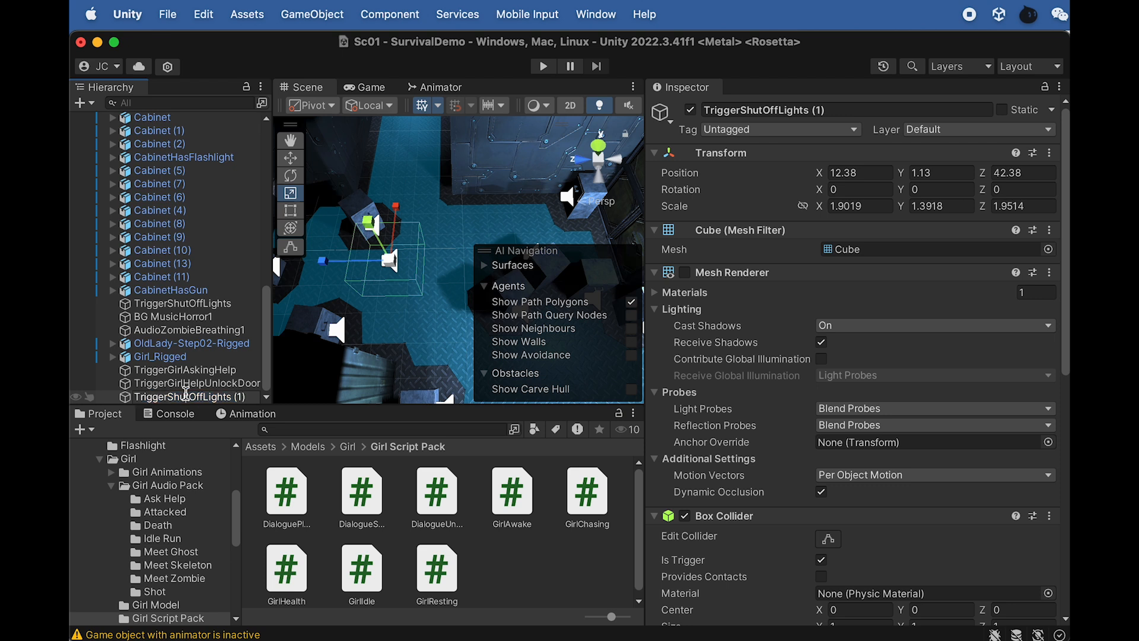
pyautogui.moveTo(173, 396); pyautogui.dragTo(287, 388)
pyautogui.moveTo(211, 398); pyautogui.dragTo(208, 398)
pyautogui.press('Return')
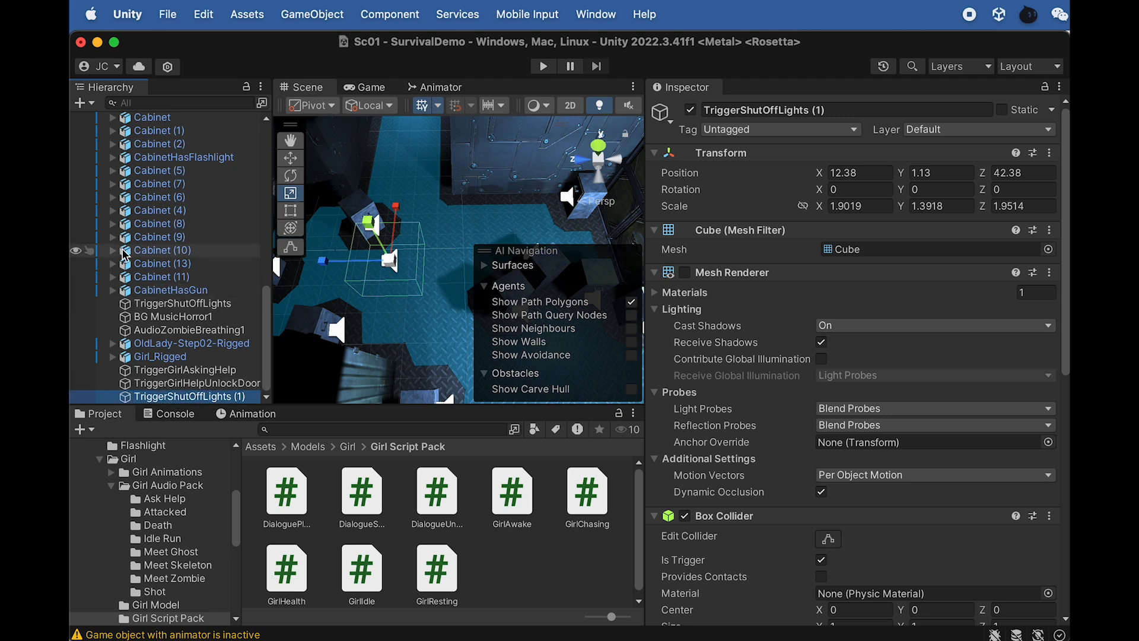
pyautogui.press('Return')
pyautogui.tripleClick(182, 402)
pyautogui.click(173, 387)
pyautogui.click(172, 397)
pyautogui.press('Return')
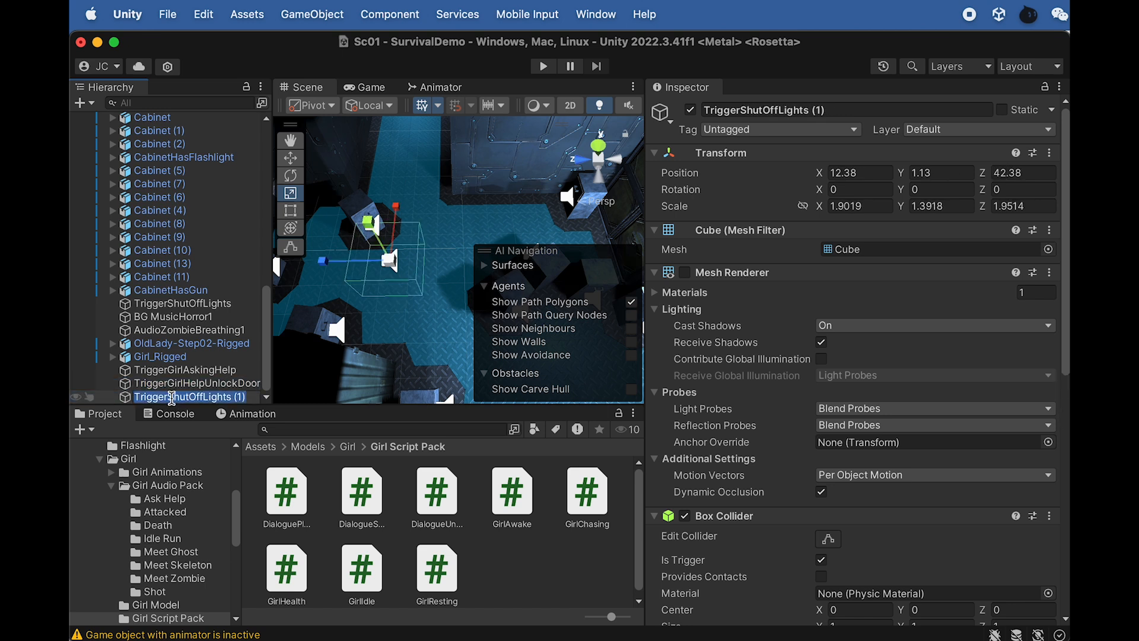
pyautogui.write('Ter')
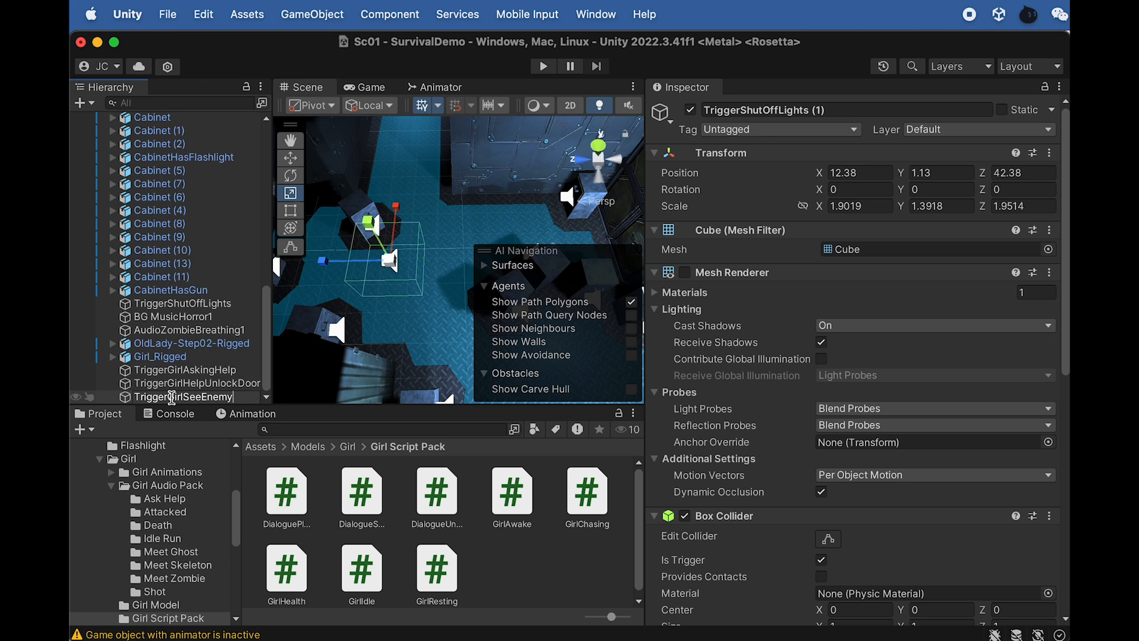
pyautogui.write('1')
pyautogui.press('Return')
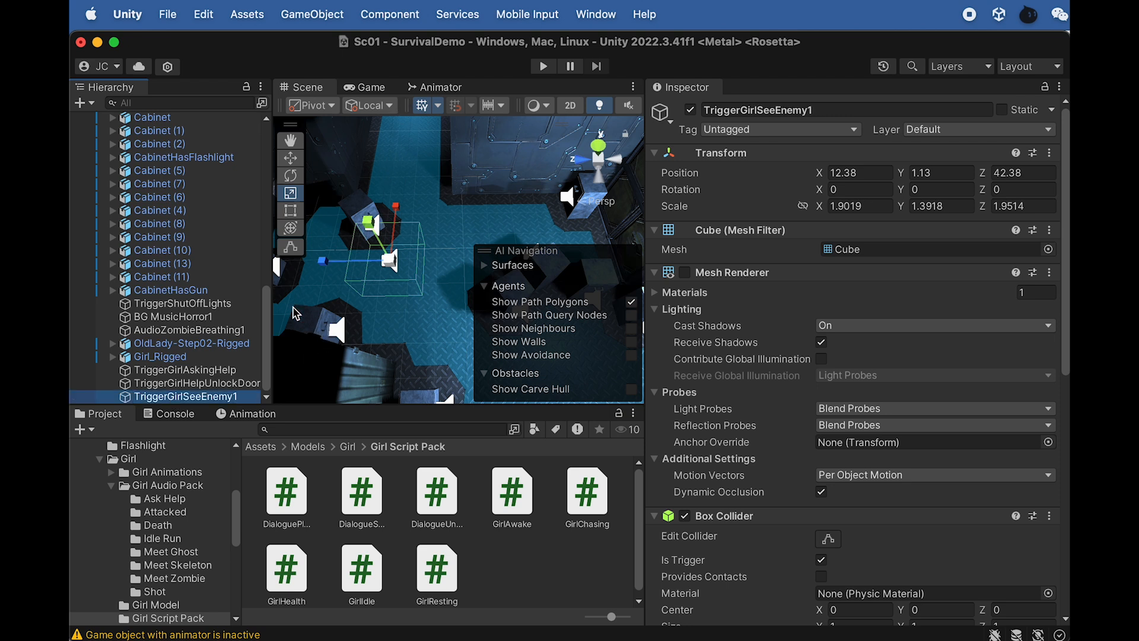
# Step: Remove the Shut Off Celling Lights script component from TriggerGirlSeeEnemy1
pyautogui.scroll(-10, 675, 446)
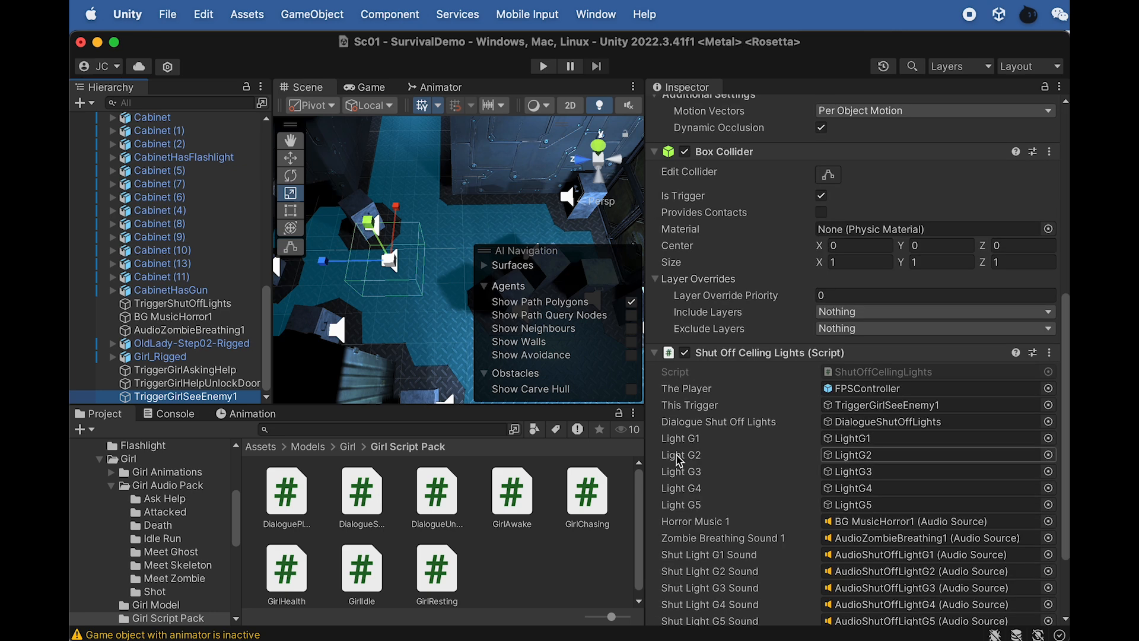
pyautogui.click(1049, 251)
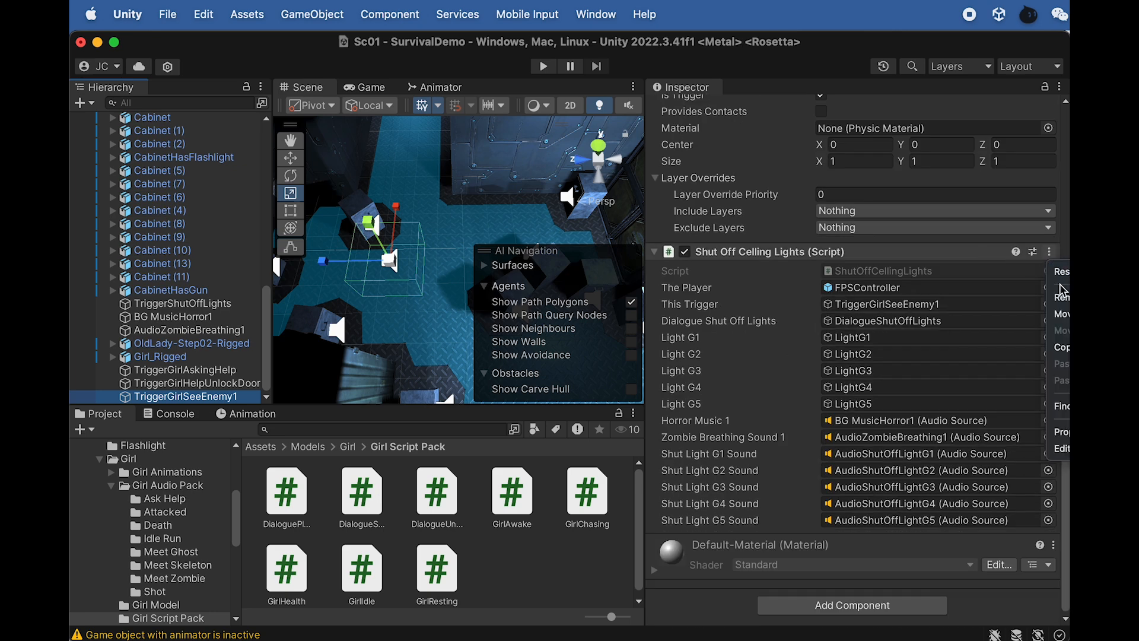
pyautogui.click(1061, 298)
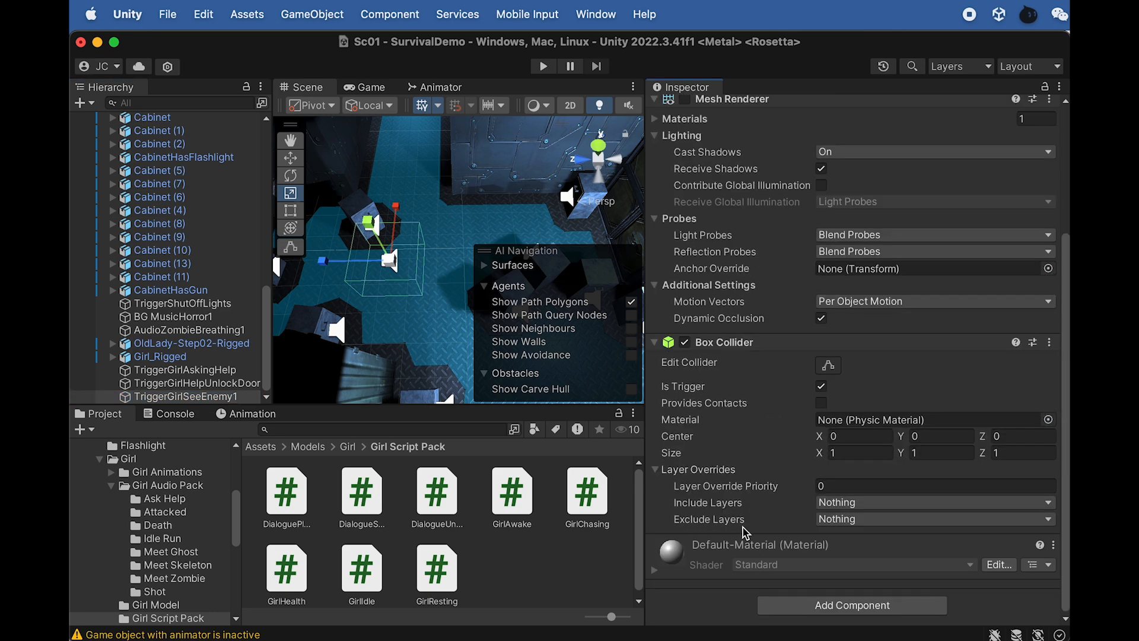
# Step: Attach the DialogueSeeEnemy script from the Girl Script Pack folder to the TriggerGirlSeeEnemy1 object
pyautogui.click(375, 511)
pyautogui.click(432, 519)
pyautogui.click(350, 490)
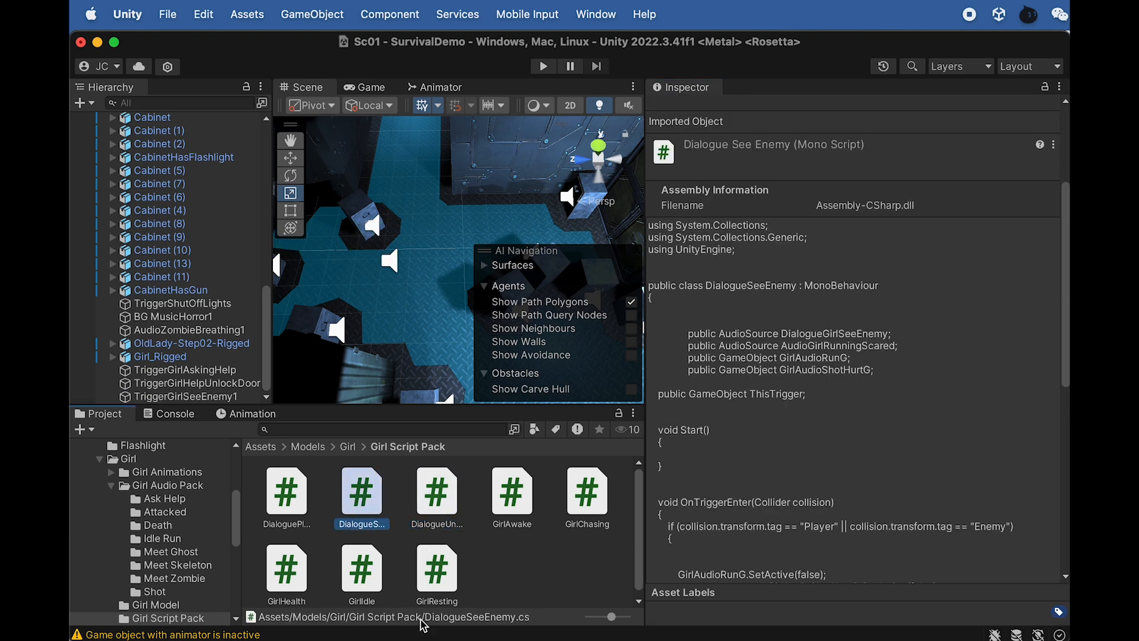
pyautogui.moveTo(364, 507); pyautogui.dragTo(226, 404)
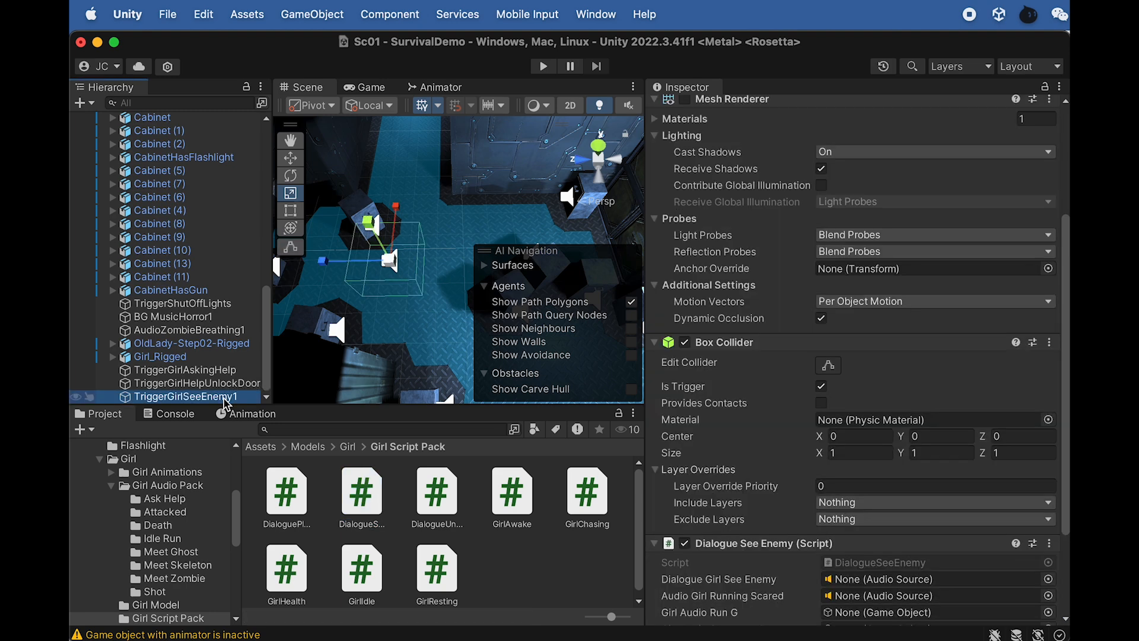
# Step: In the Dialogue See Enemy script, assign AudioGirlRunningScared to Audio Girl Running Scared and the Audio Girl Run G object to Girl Audio Run G
pyautogui.scroll(-5, 697, 501)
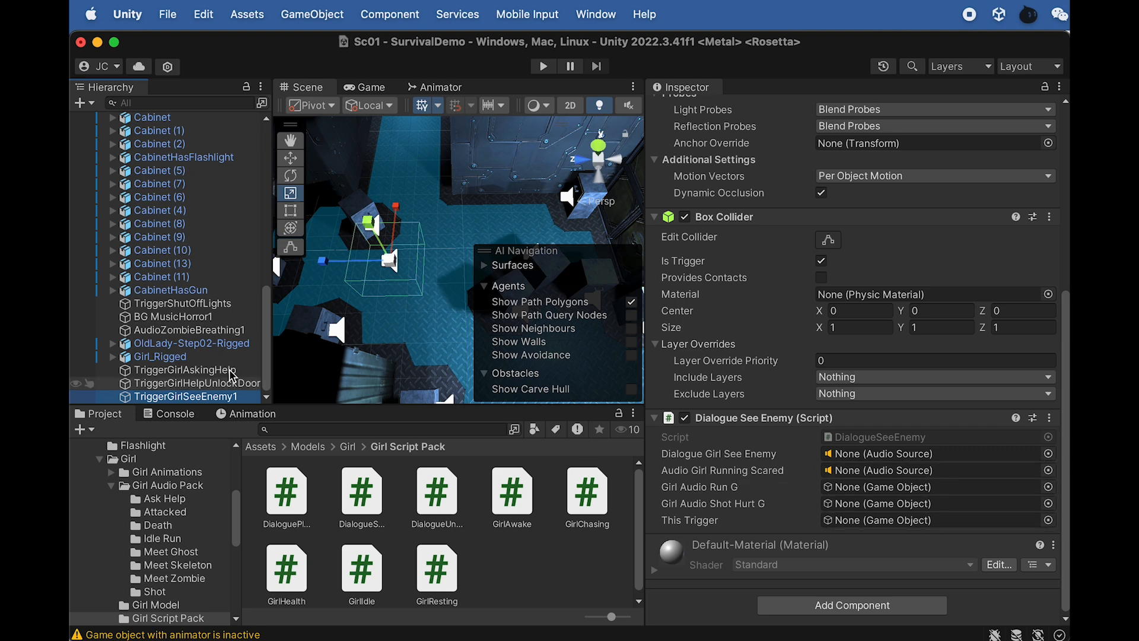
pyautogui.click(113, 357)
pyautogui.scroll(-5, 153, 350)
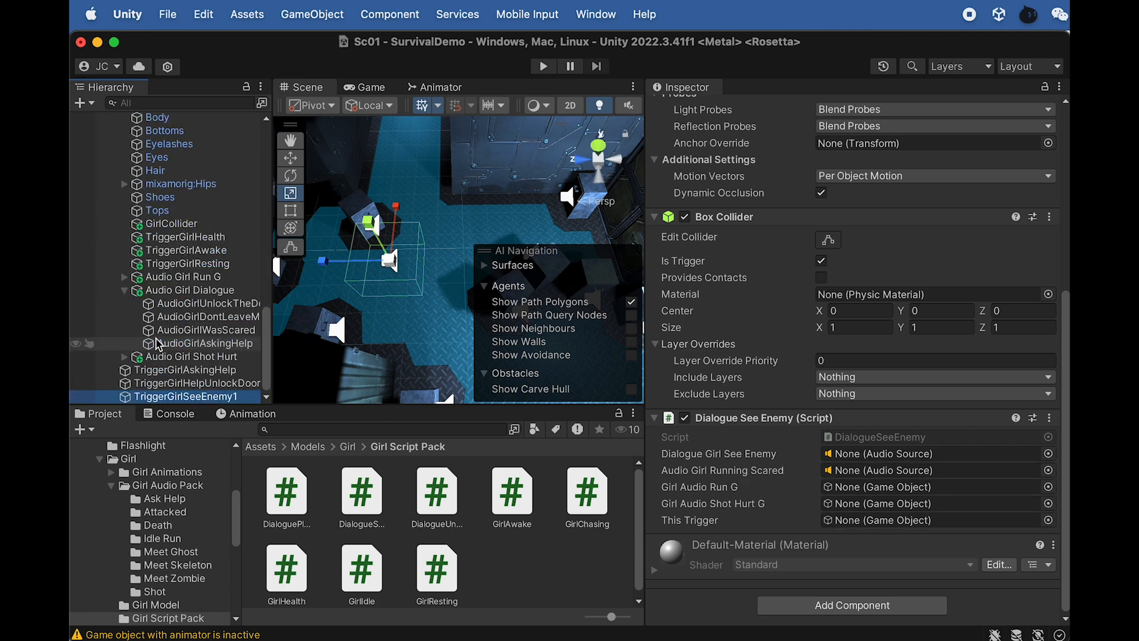
pyautogui.click(124, 277)
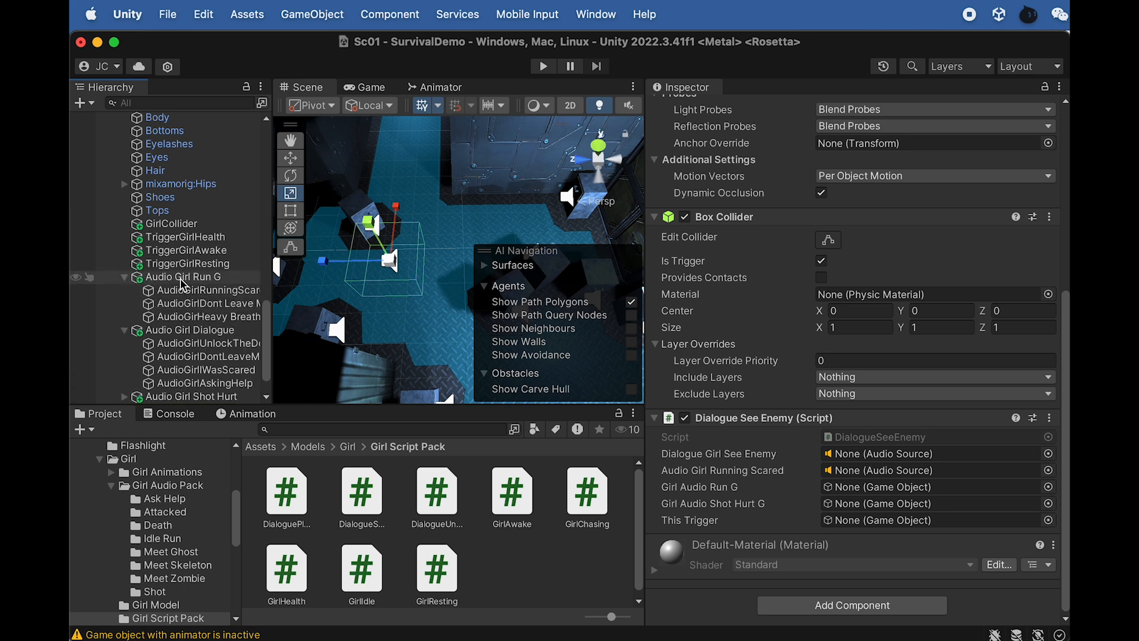
pyautogui.moveTo(217, 297); pyautogui.dragTo(818, 473)
pyautogui.moveTo(826, 484)
pyautogui.mouseDown()
pyautogui.moveTo(828, 501)
pyautogui.moveTo(832, 469)
pyautogui.moveTo(844, 474)
pyautogui.mouseUp()
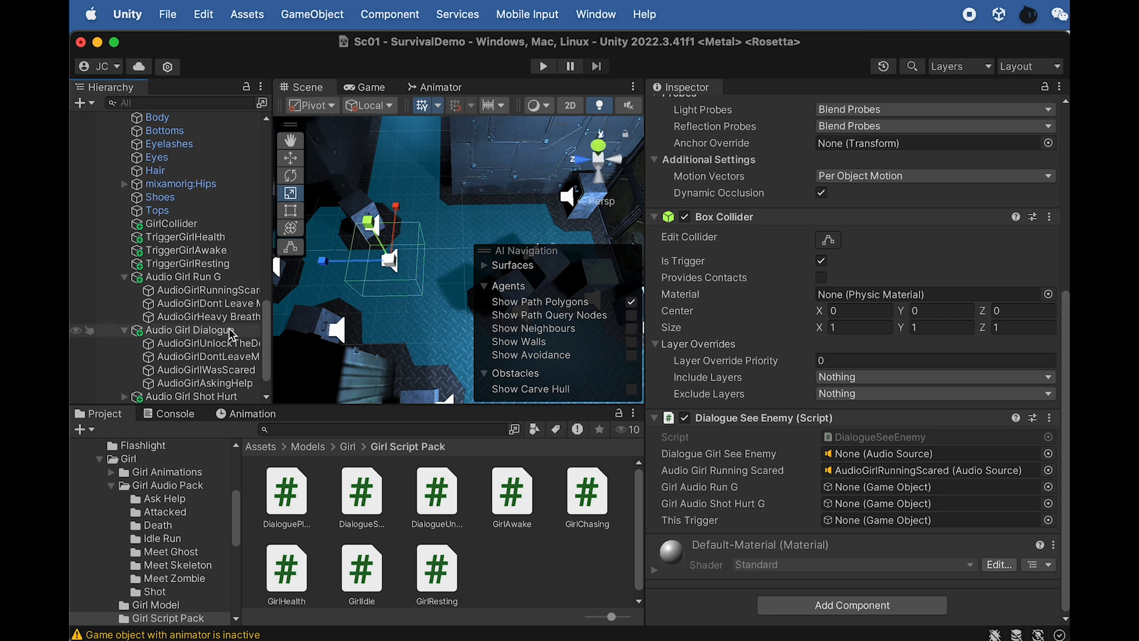
pyautogui.moveTo(190, 280); pyautogui.dragTo(822, 491)
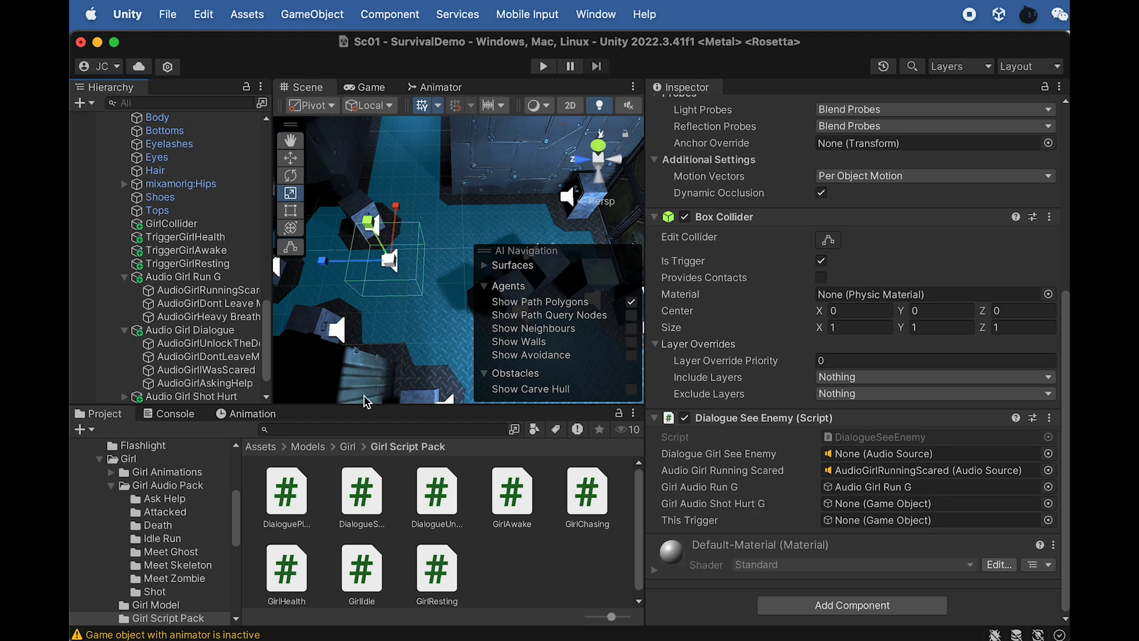
# Step: On TriggerGirlSeeEnemy1, assign Audio Girl Shot Hurt to Girl Audio Shot Hurt G and the trigger object itself to This Trigger
pyautogui.click(200, 385)
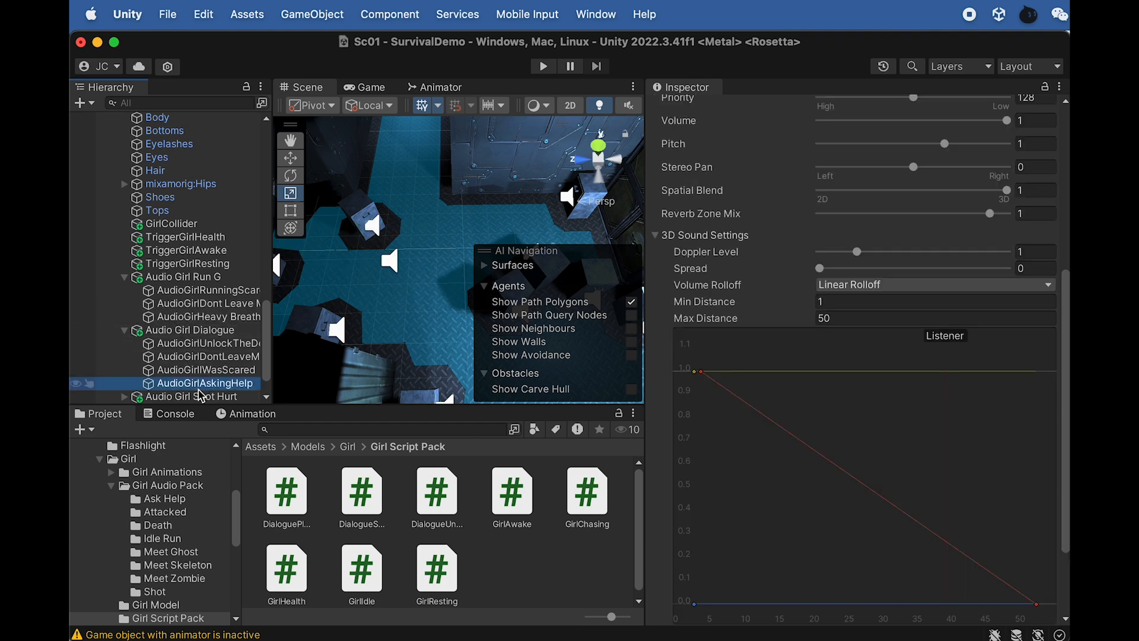
pyautogui.click(202, 396)
pyautogui.scroll(-1, 203, 390)
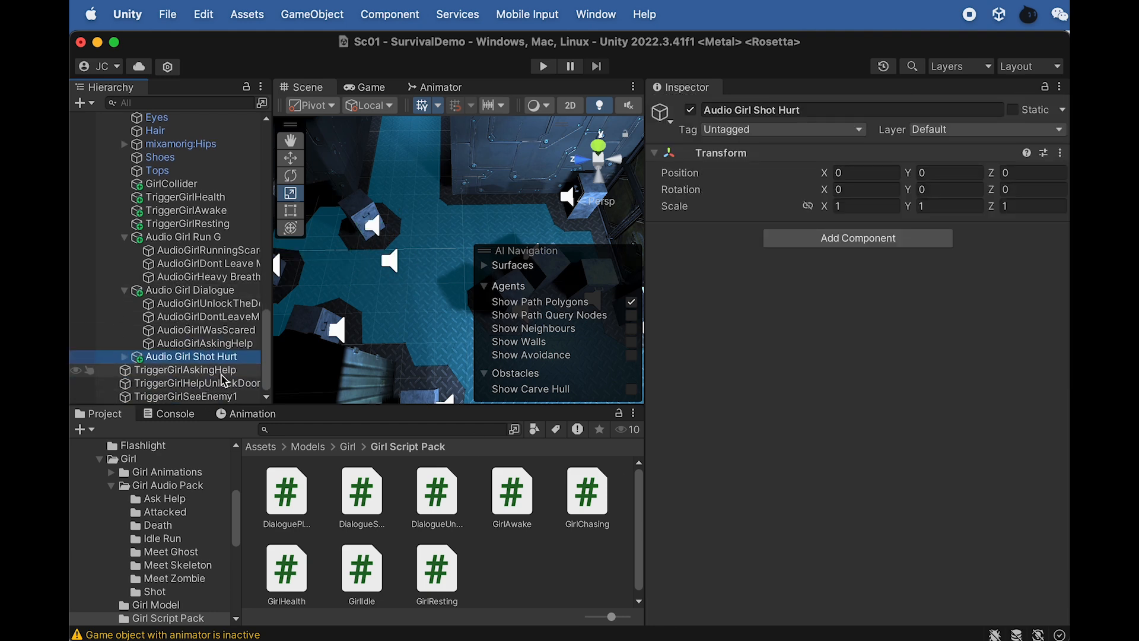
pyautogui.click(202, 396)
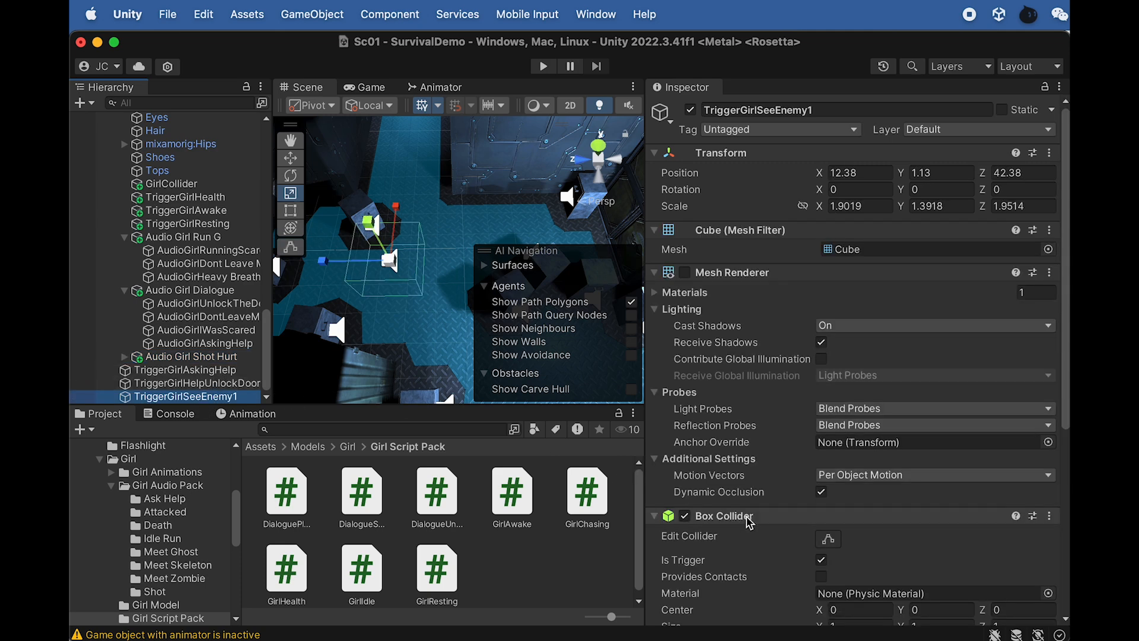
pyautogui.scroll(-5, 748, 522)
pyautogui.moveTo(188, 356); pyautogui.dragTo(891, 503)
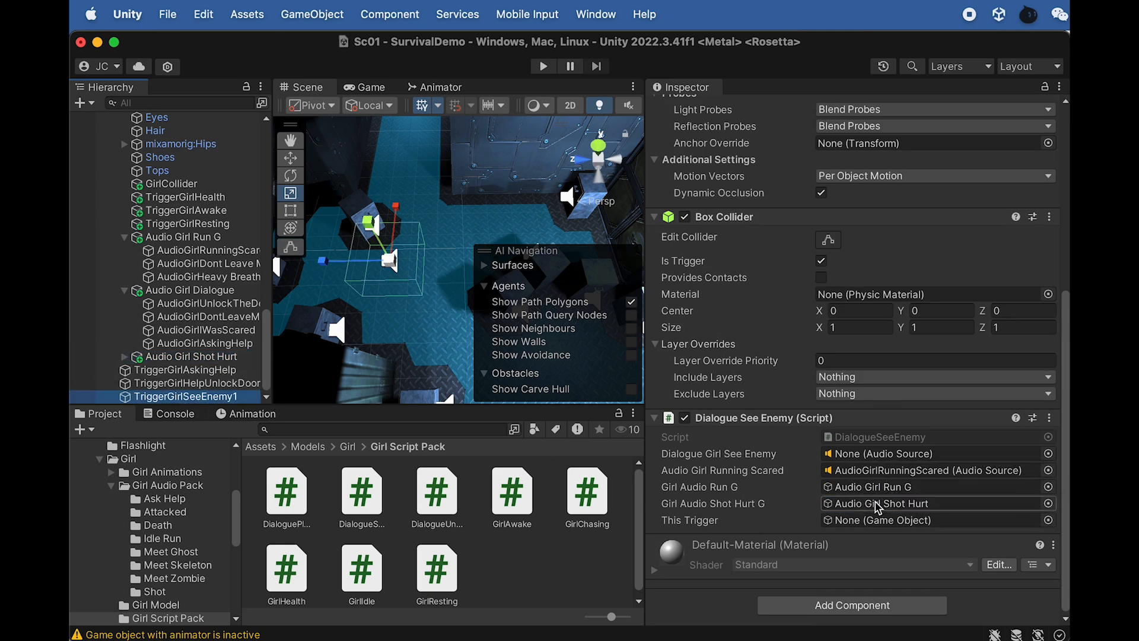
pyautogui.moveTo(240, 396); pyautogui.dragTo(866, 520)
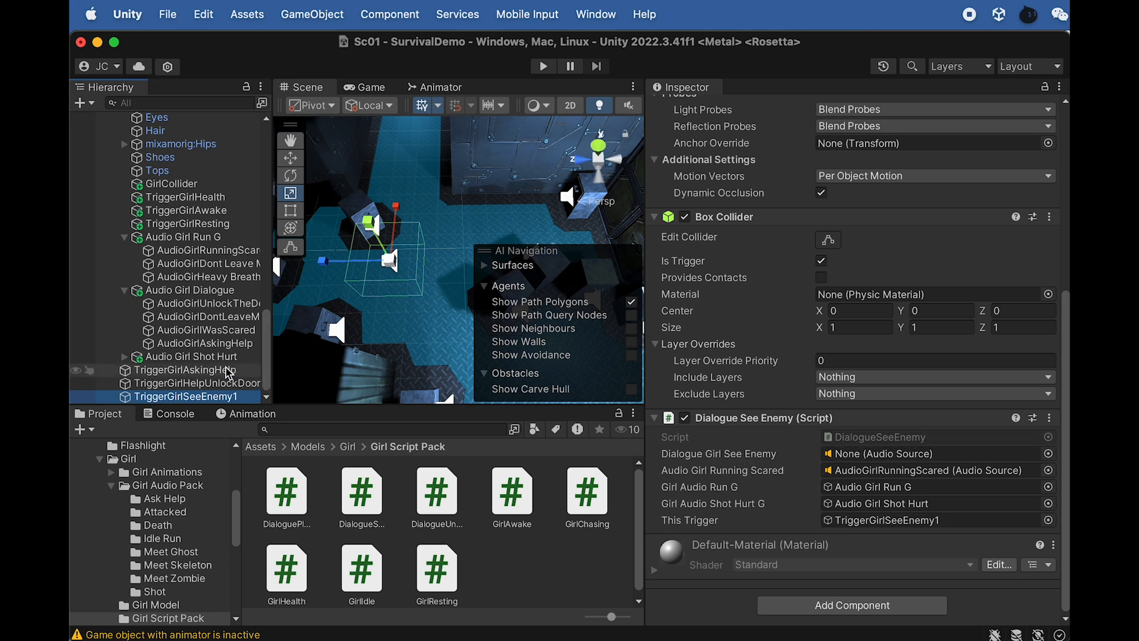
# Step: Duplicate AudioGirlAskingHelp under Audio Girl Dialogue and rename the copy as AudioGirlSeeZombieClip1
pyautogui.click(213, 289)
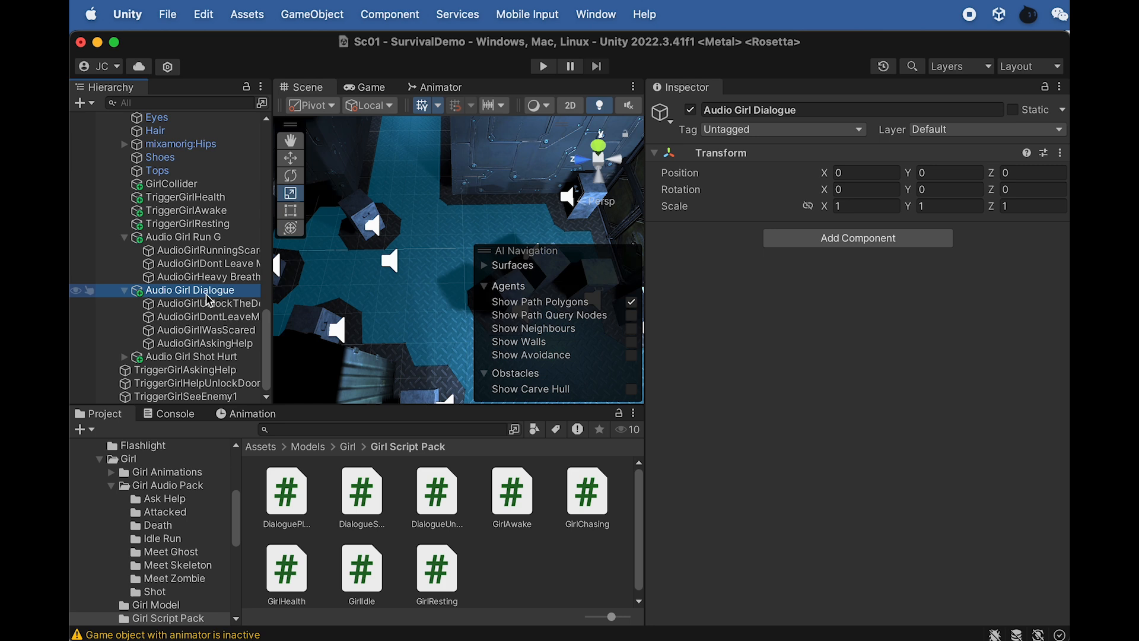
pyautogui.click(209, 343)
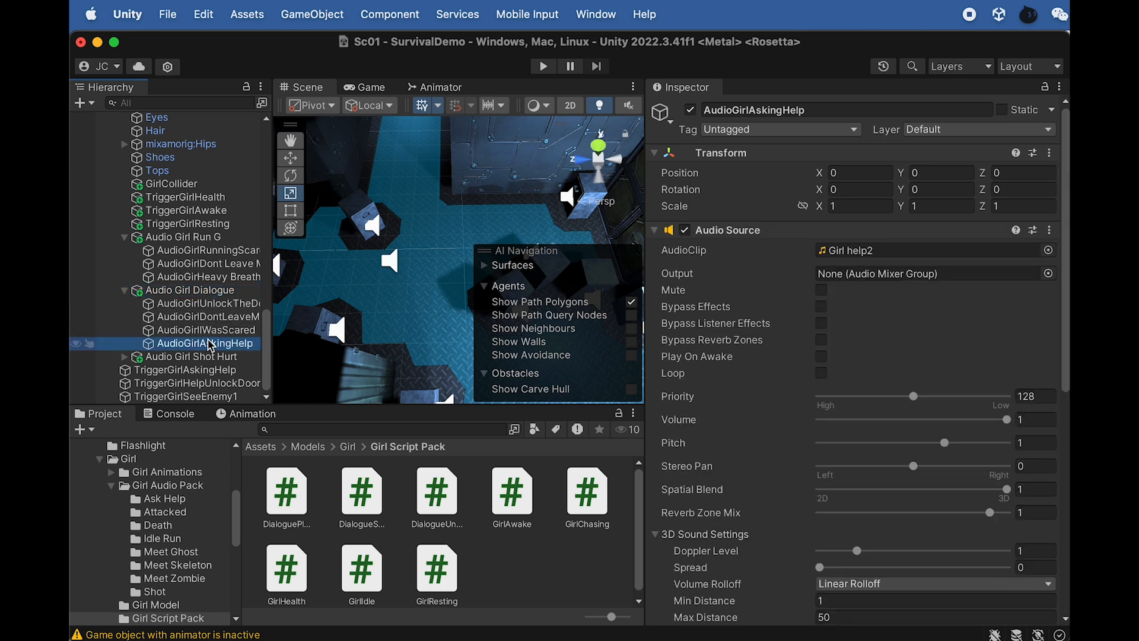
pyautogui.press('super+d')
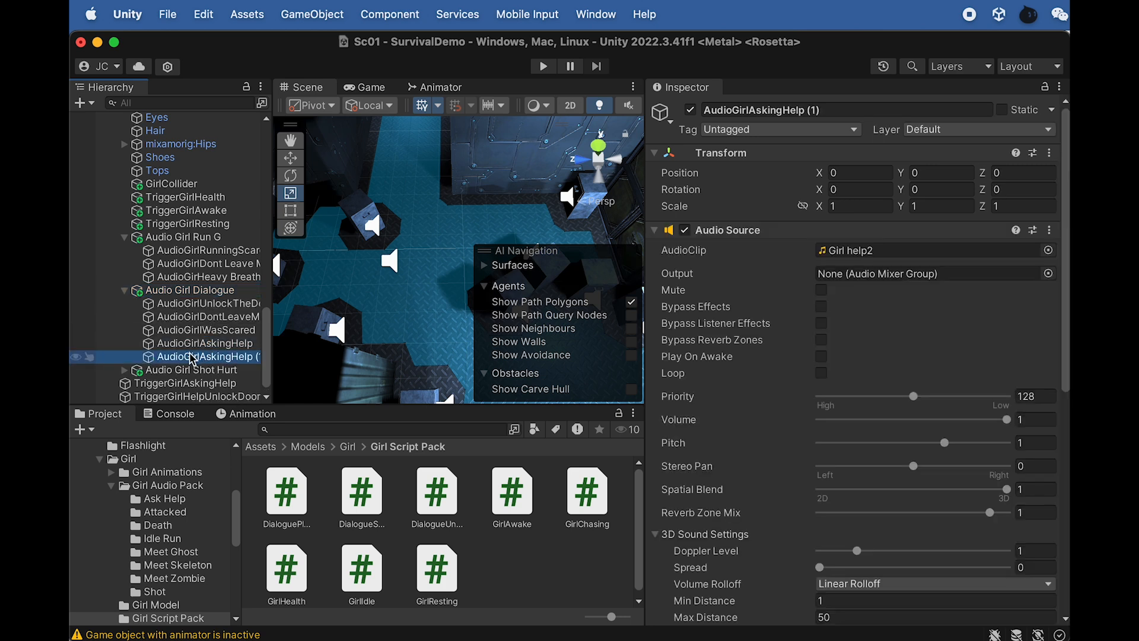
pyautogui.click(191, 355)
pyautogui.click(189, 355)
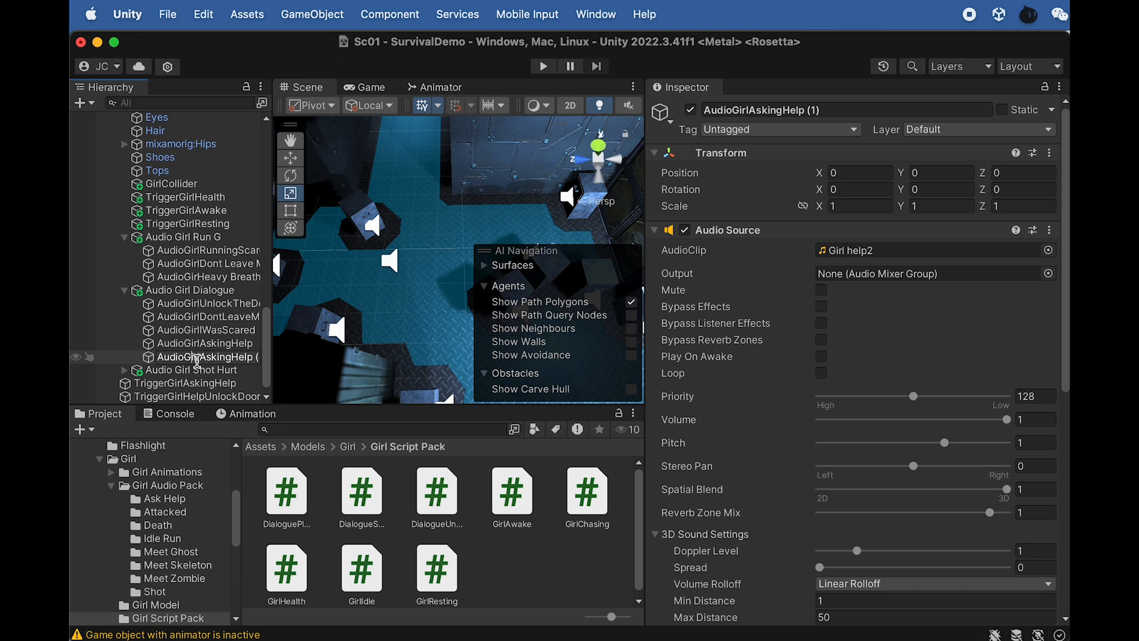
pyautogui.moveTo(210, 362); pyautogui.dragTo(272, 373)
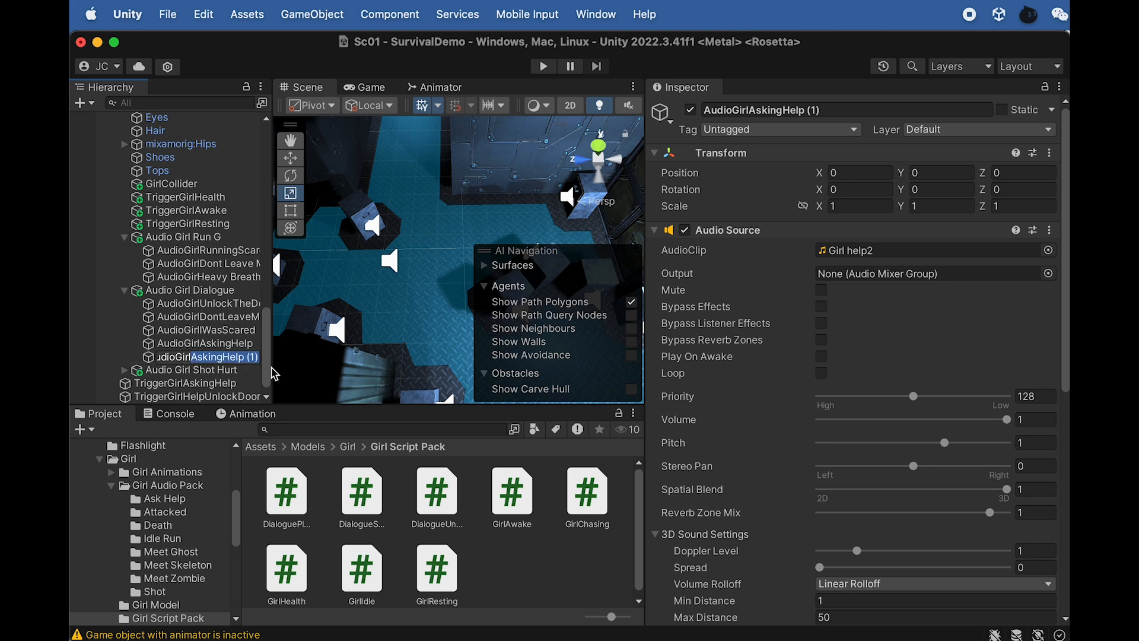
pyautogui.write('SeeZombie')
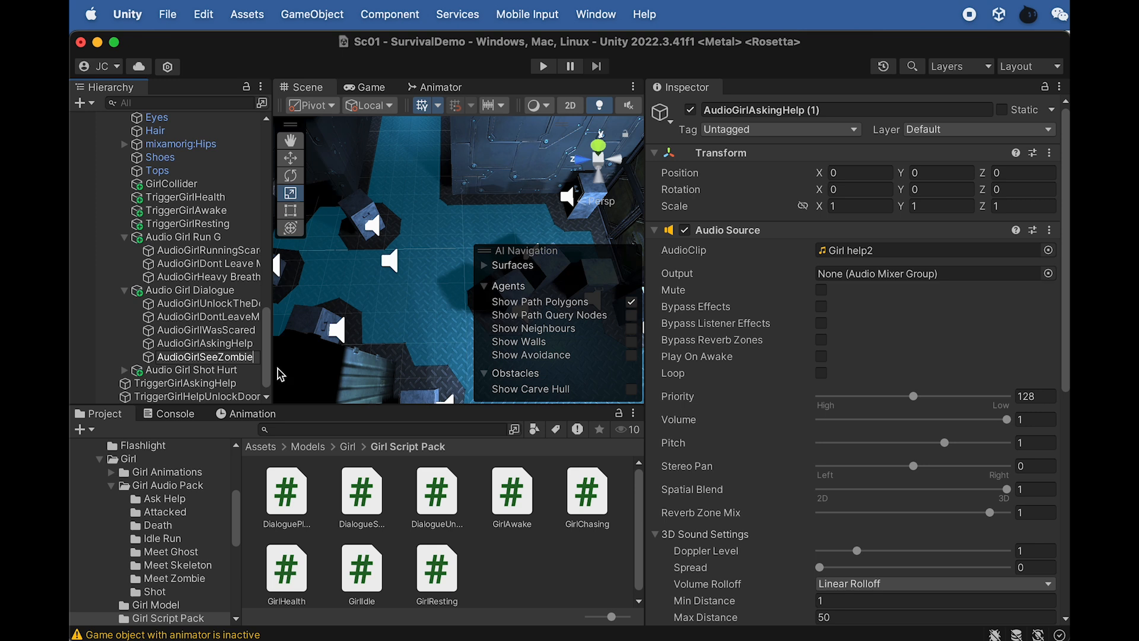
pyautogui.press('Return')
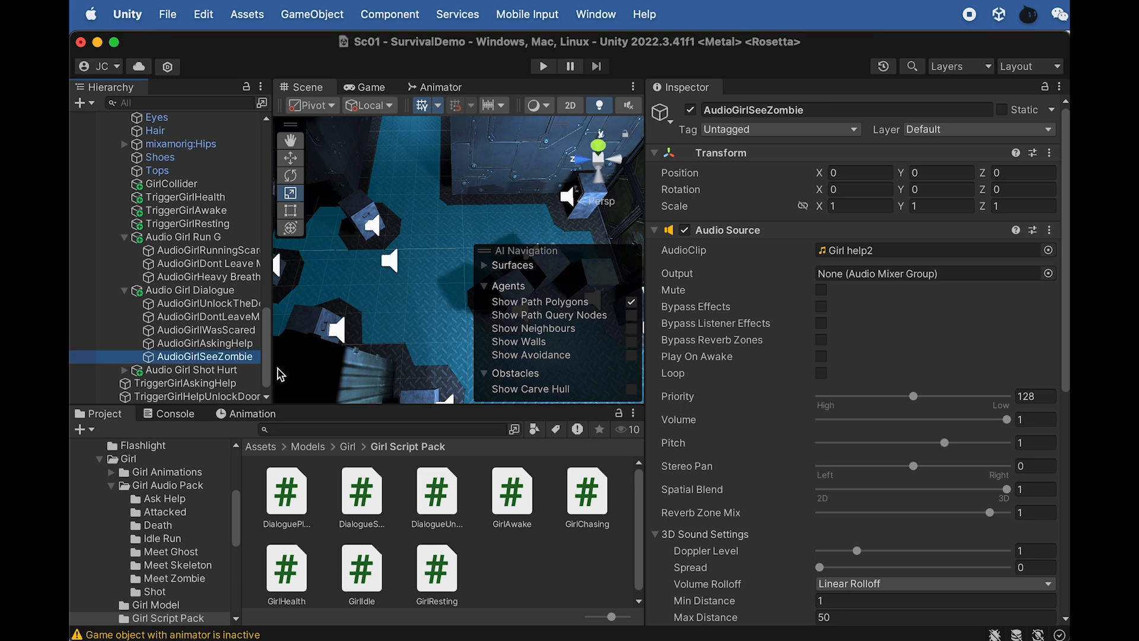
pyautogui.press('Return')
pyautogui.press('Right')
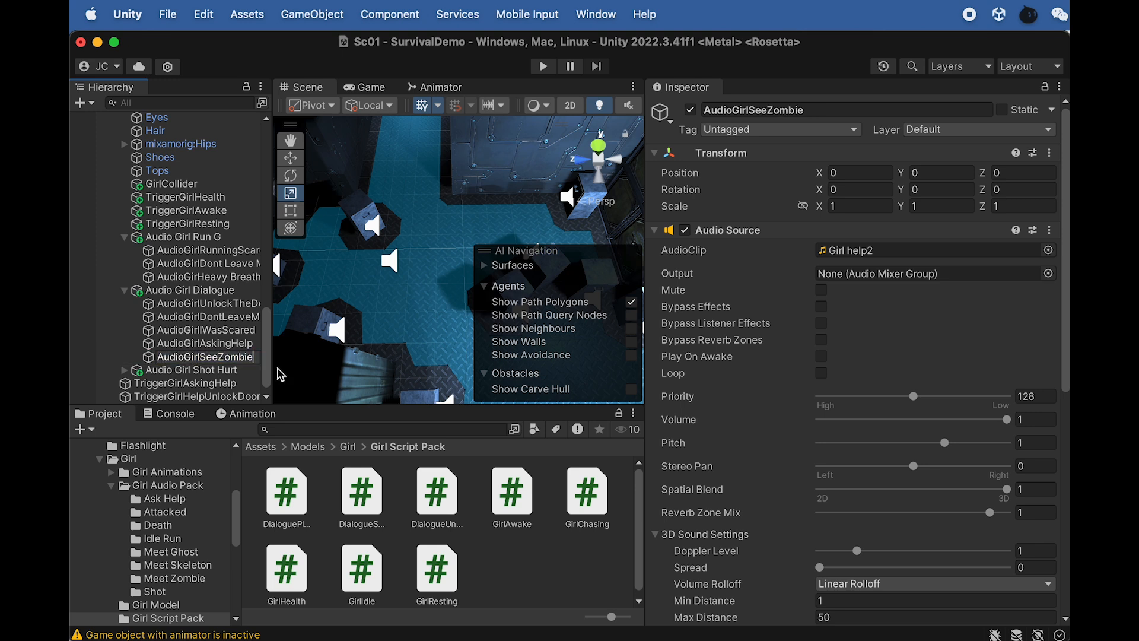
pyautogui.write('C')
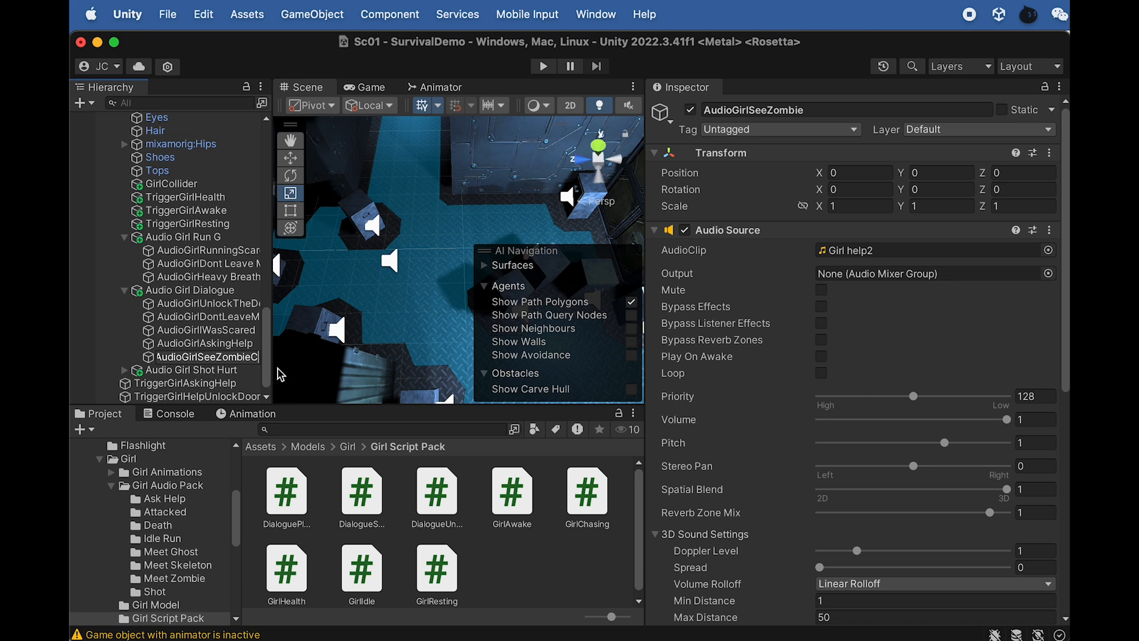
pyautogui.write('lip1')
pyautogui.press('Return')
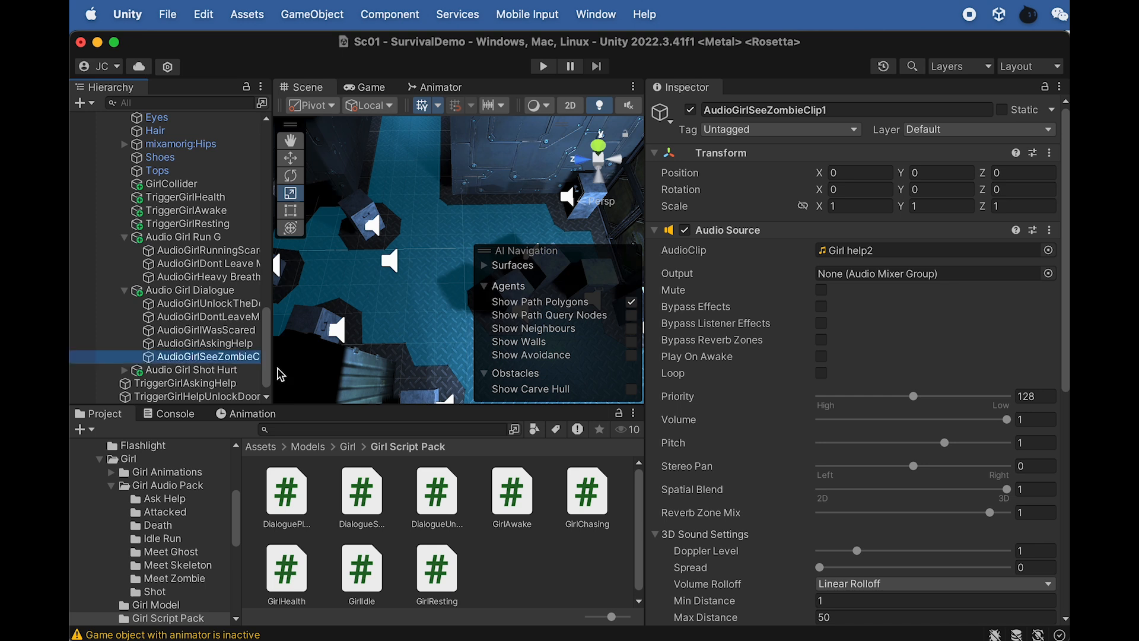
# Step: Set the AudioClip of AudioGirlSeeZombieClip1 to Girl Cry OMG from the Girl Audio Pack's Meet Zombie folder
pyautogui.click(348, 447)
pyautogui.doubleClick(342, 502)
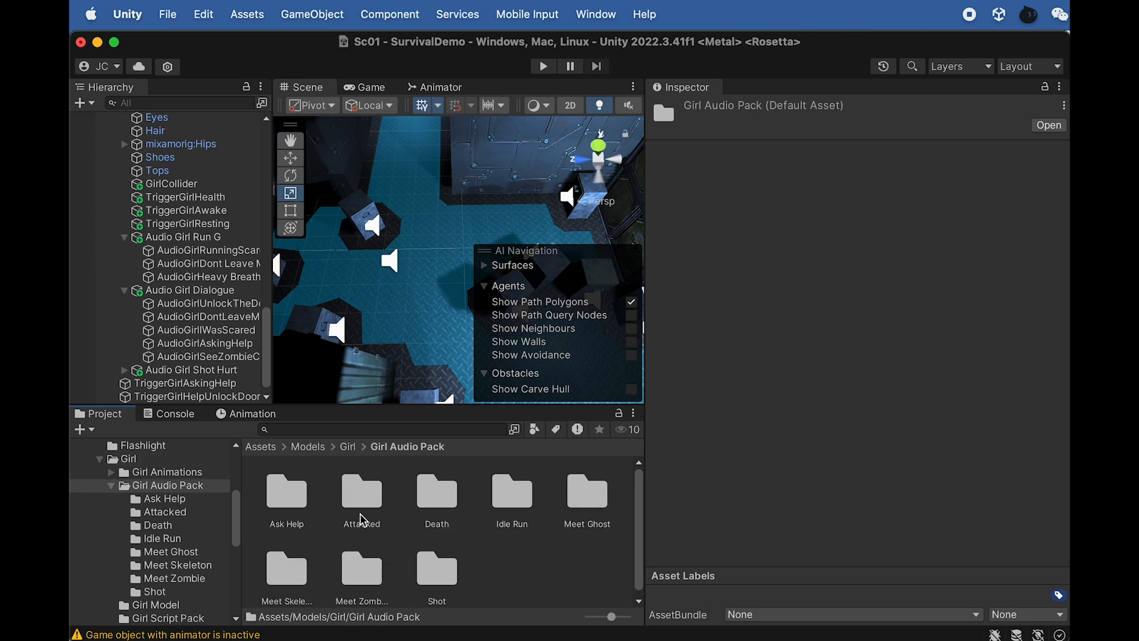
pyautogui.scroll(-1, 330, 573)
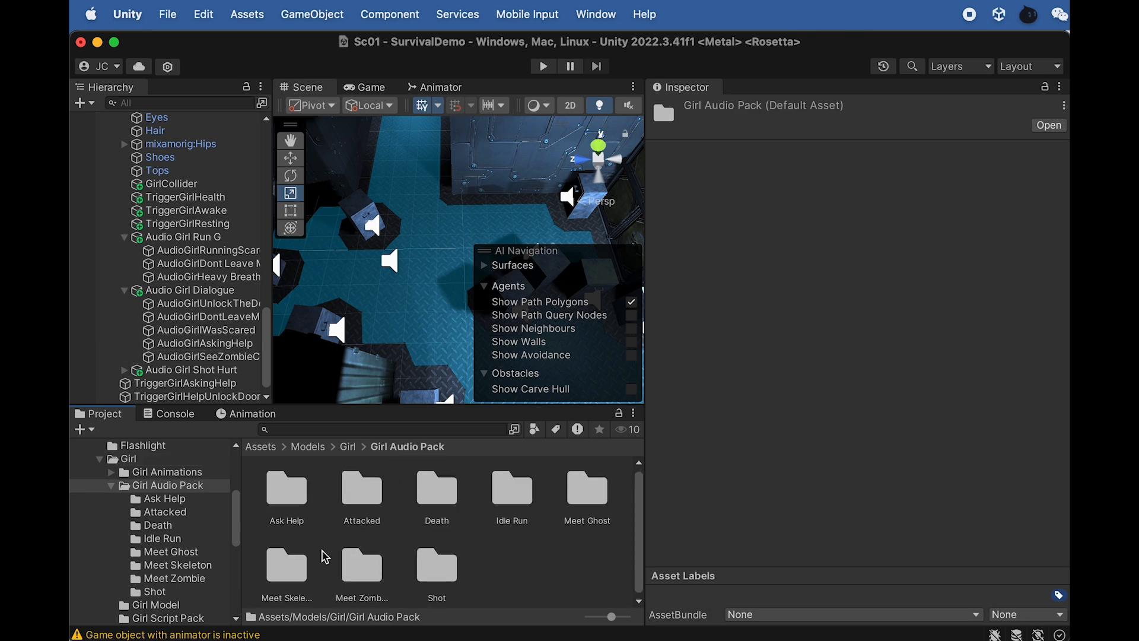
pyautogui.doubleClick(369, 568)
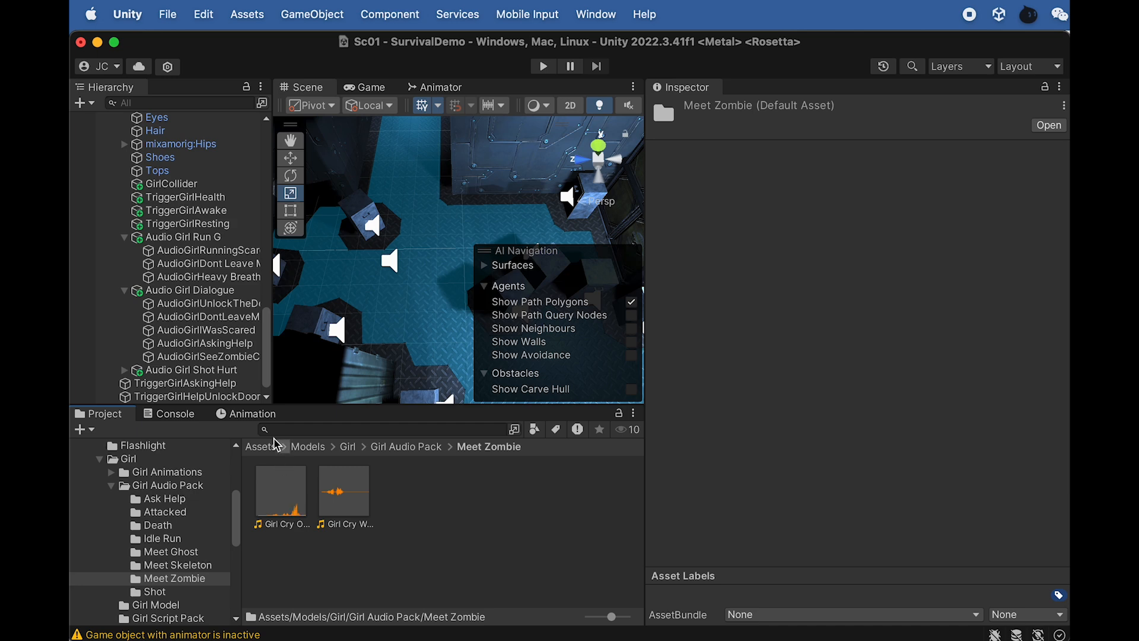
pyautogui.click(244, 357)
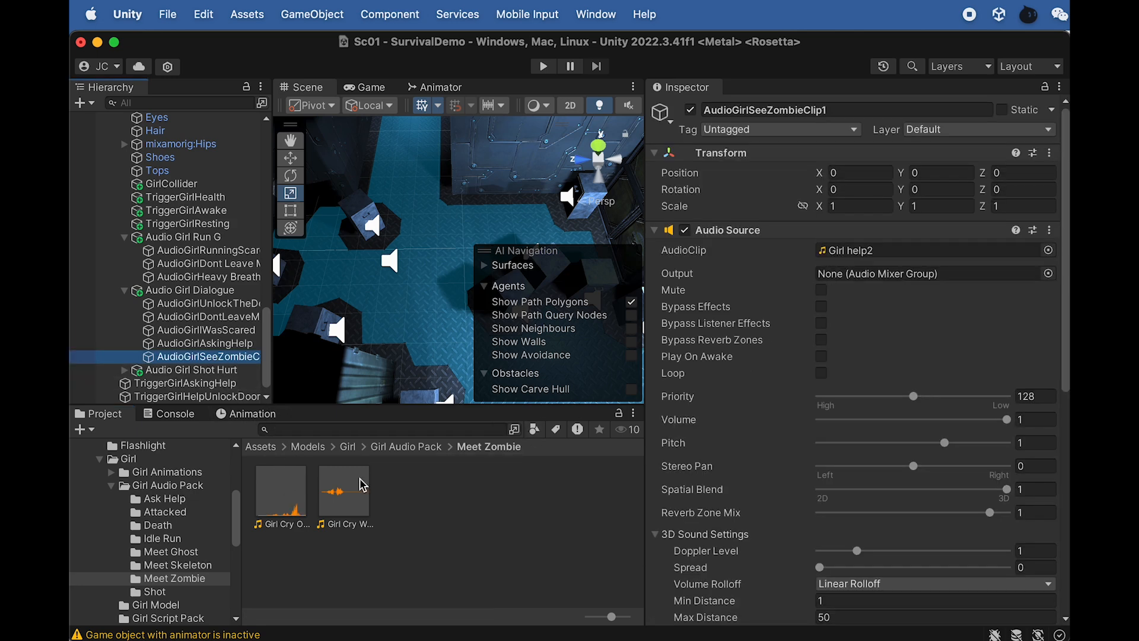
pyautogui.click(344, 489)
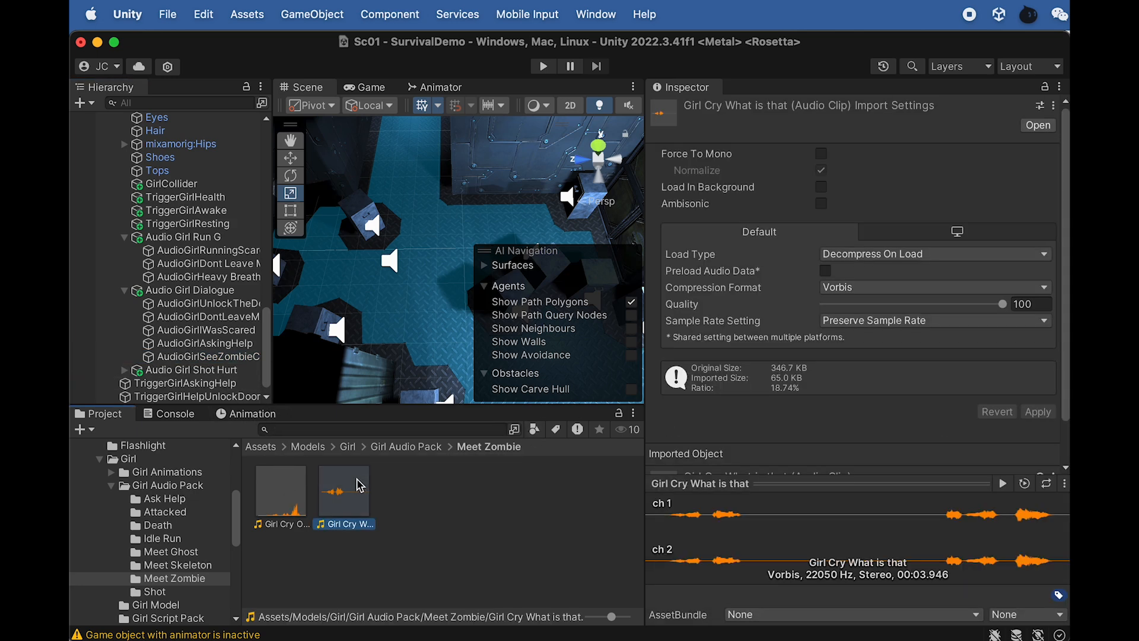
pyautogui.click(282, 496)
pyautogui.click(201, 356)
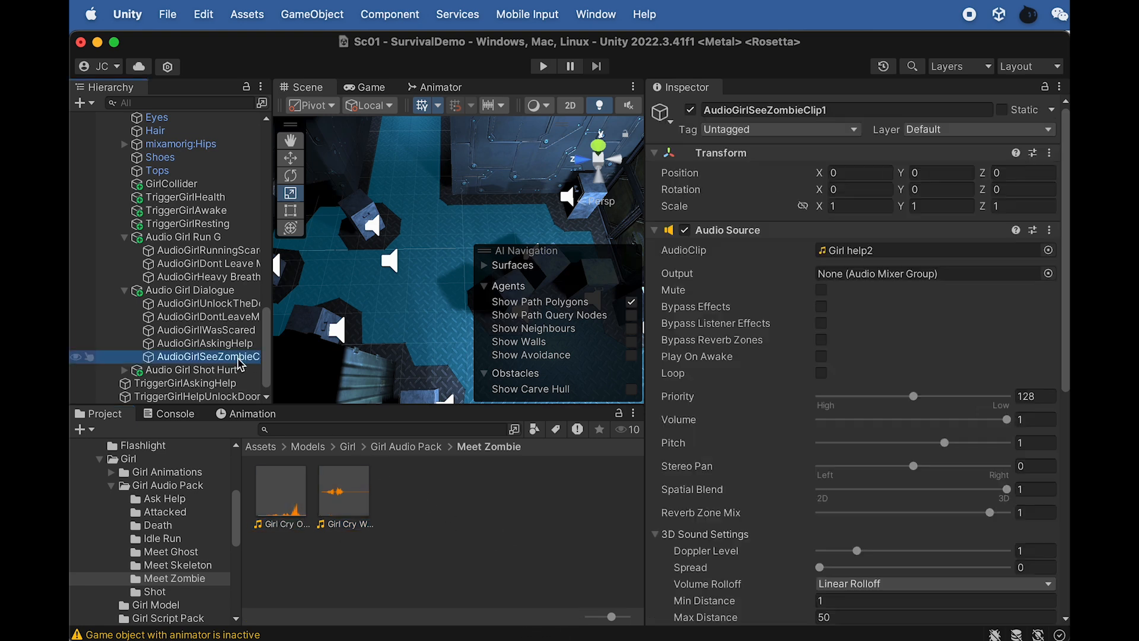
pyautogui.moveTo(281, 496); pyautogui.dragTo(872, 252)
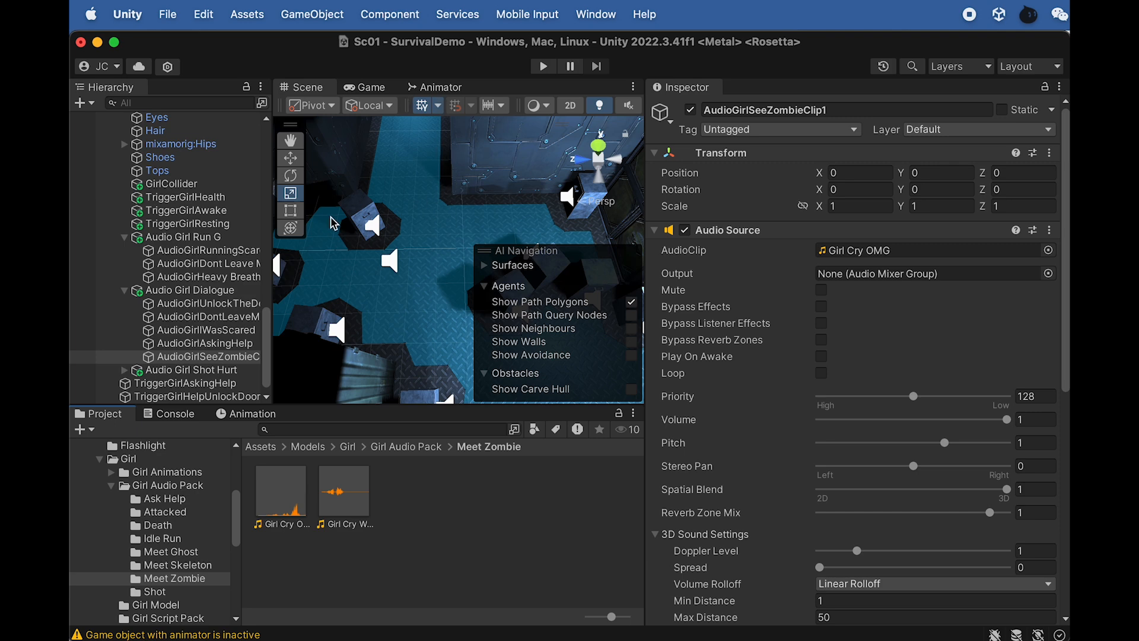
# Step: Assign AudioGirlSeeZombieClip1 to the Dialogue Girl See Enemy audio source of TriggerGirlSeeEnemy1's Dialogue See Enemy script
pyautogui.click(225, 343)
pyautogui.click(227, 356)
pyautogui.scroll(-1, 224, 363)
pyautogui.click(224, 396)
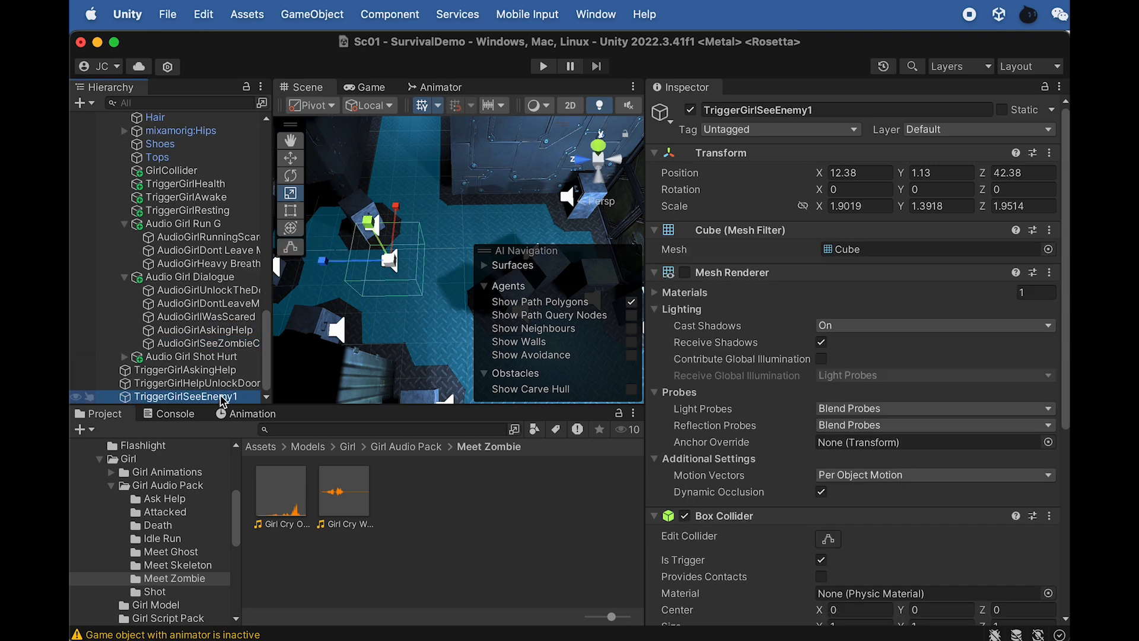
pyautogui.scroll(-10, 736, 510)
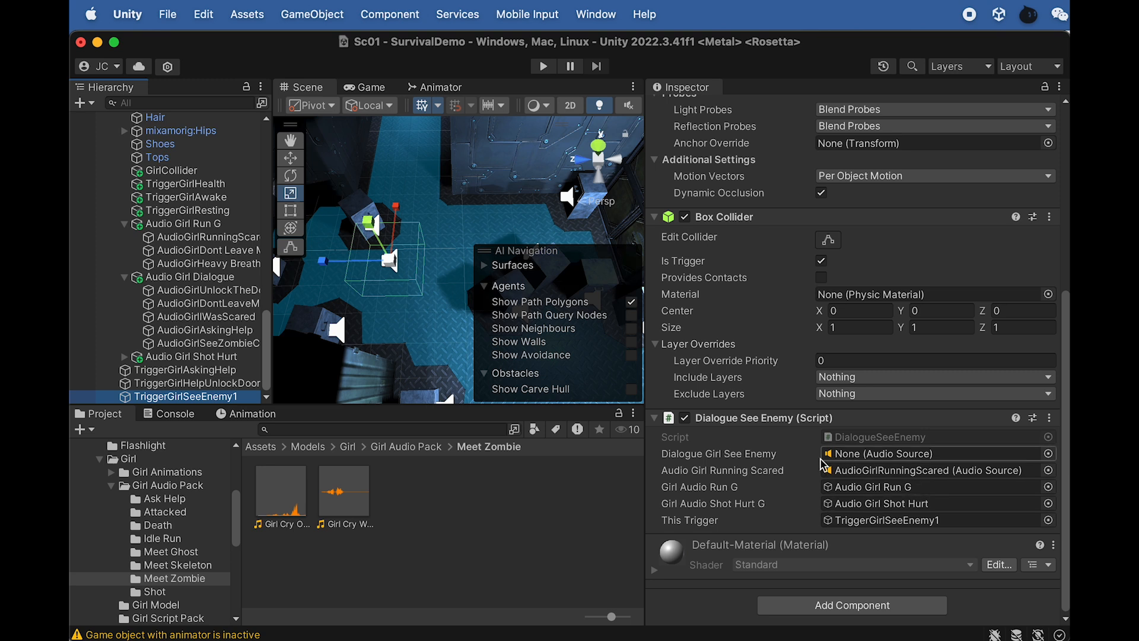
pyautogui.moveTo(233, 343); pyautogui.dragTo(872, 456)
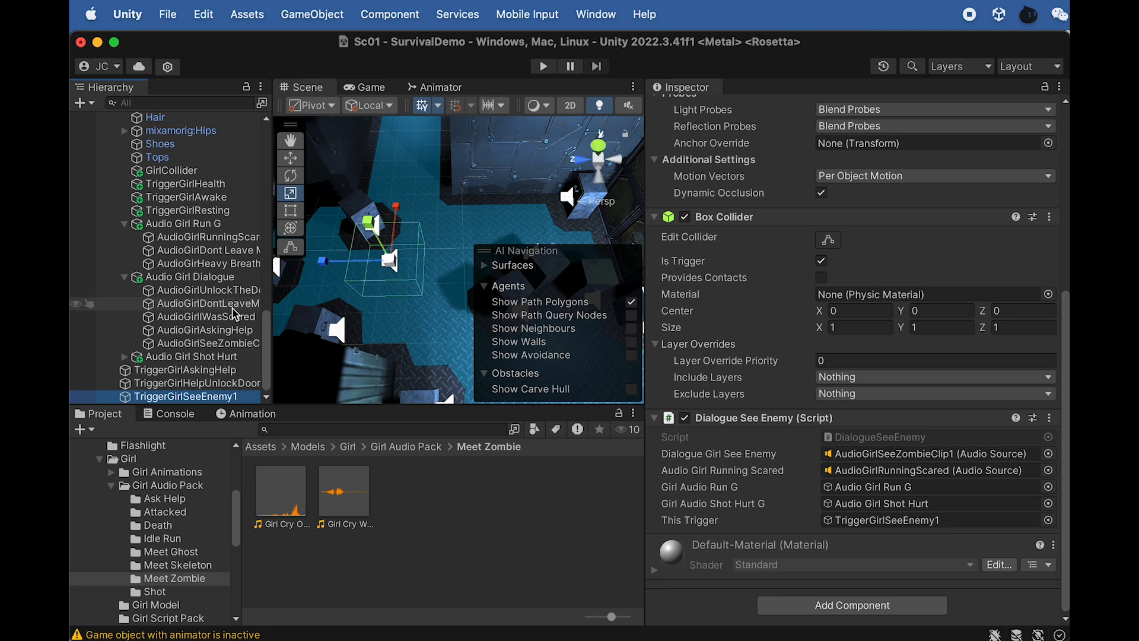
# Step: Inspect the Girl Cry OMG audio clip and return to the properties of TriggerGirlSeeEnemy1
pyautogui.click(231, 343)
pyautogui.click(296, 507)
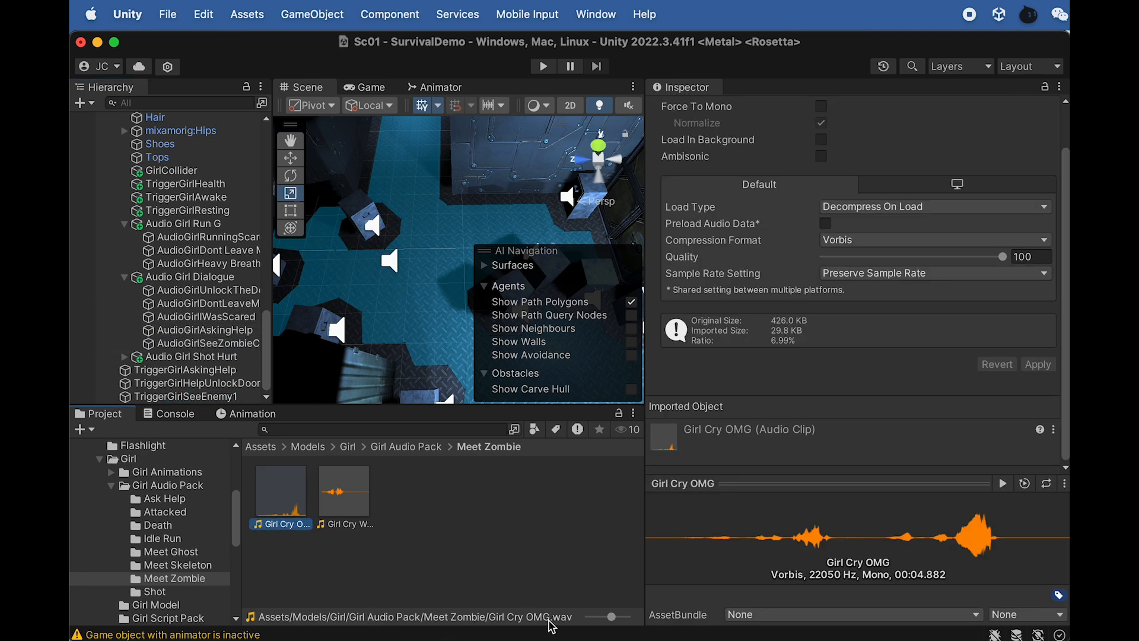
pyautogui.click(208, 396)
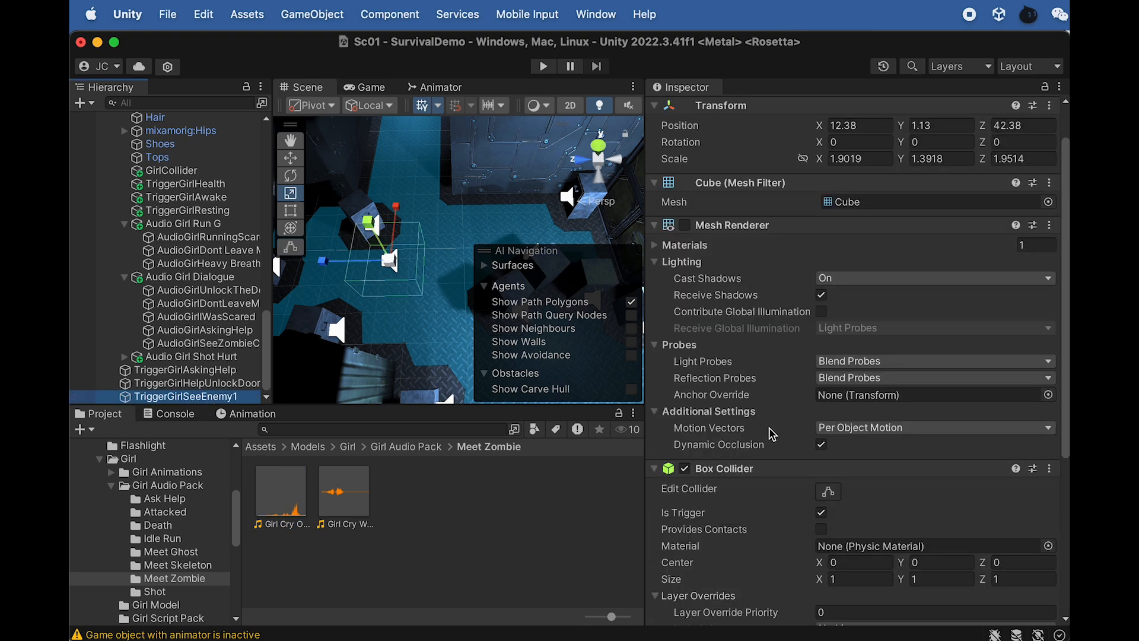
pyautogui.scroll(2, 771, 442)
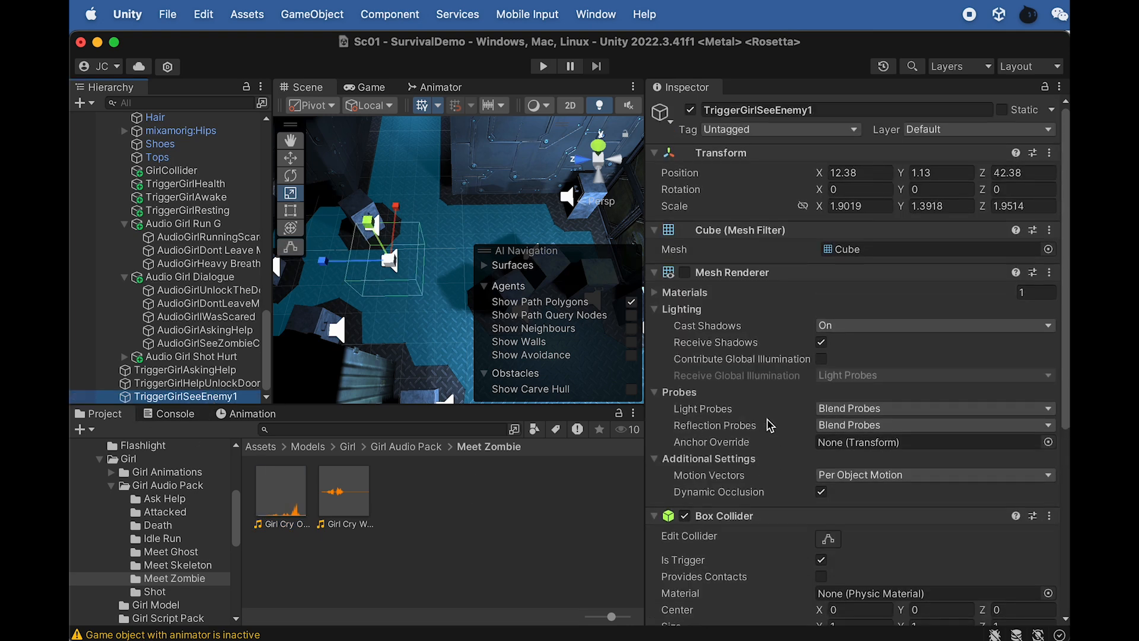
# Step: Rename the TriggerGirlSeeEnemy1 object as TriggerGirlSeeZombieClip1
pyautogui.click(212, 383)
pyautogui.click(208, 396)
pyautogui.click(212, 398)
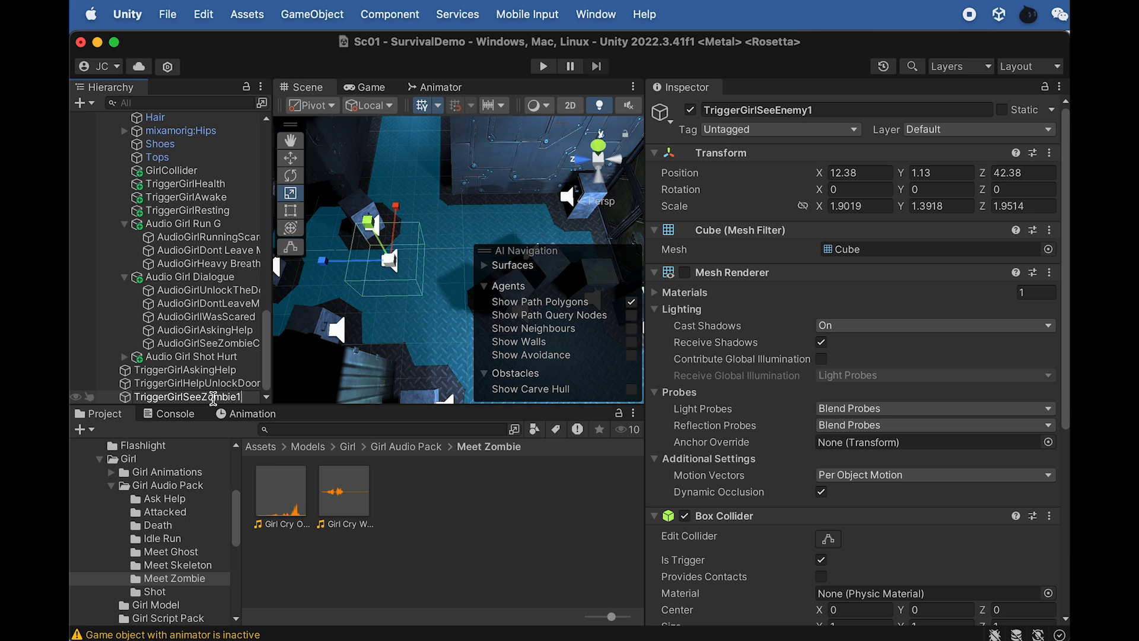
pyautogui.write('lip1')
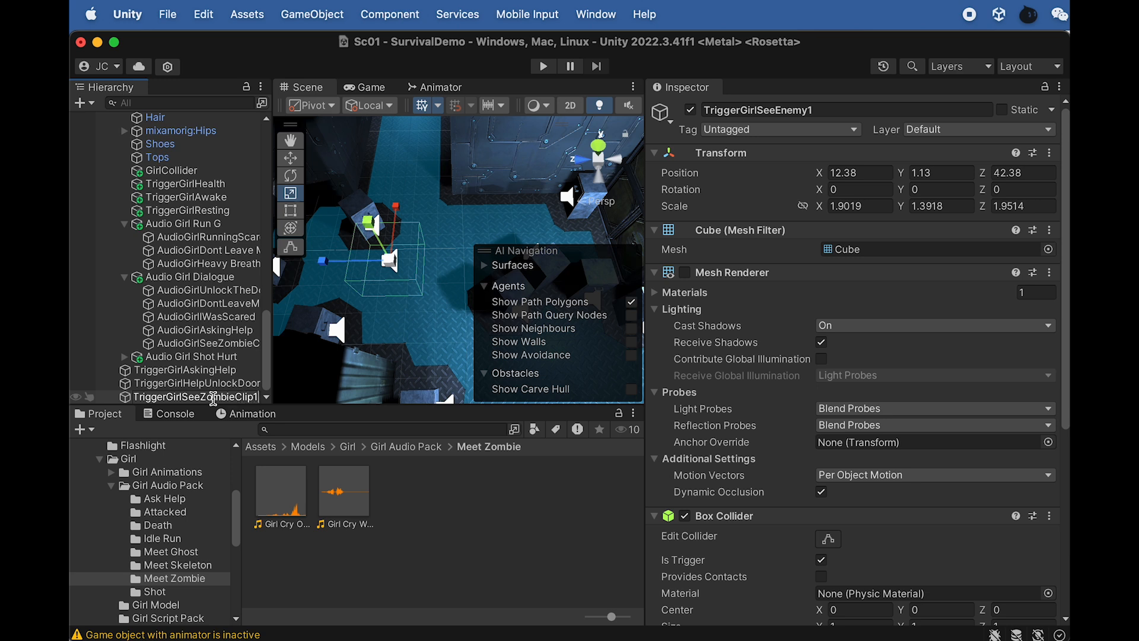
pyautogui.press('Return')
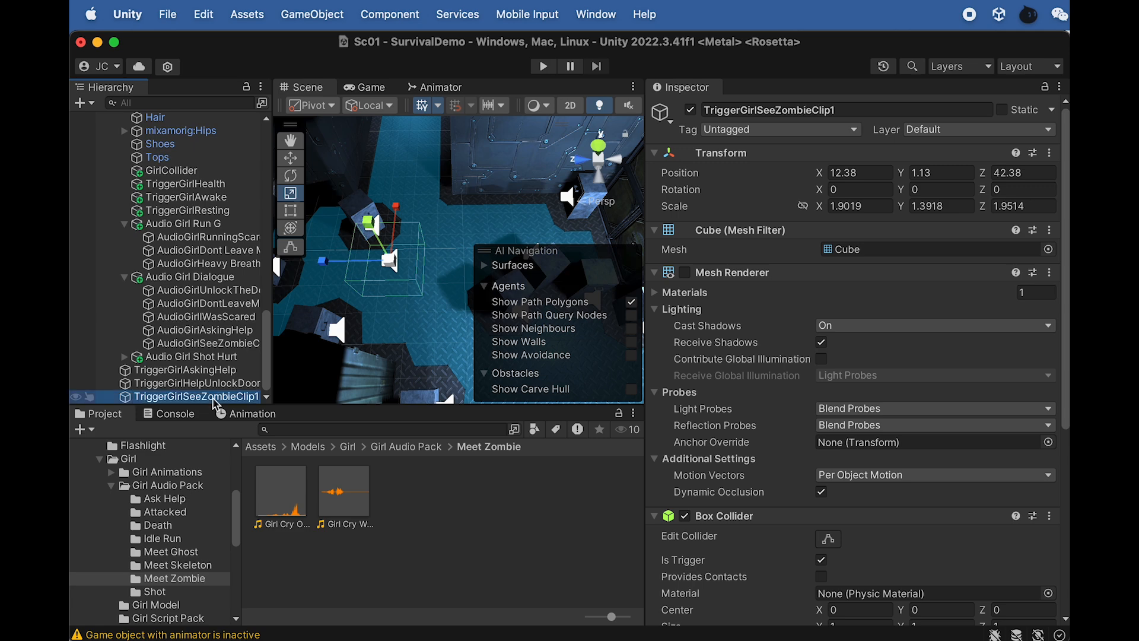
# Step: Duplicate TriggerGirlSeeZombieClip1 and rename the copy as TriggerGirlSeeZombieClip2
pyautogui.press('f')
pyautogui.press('super+d')
pyautogui.press('w')
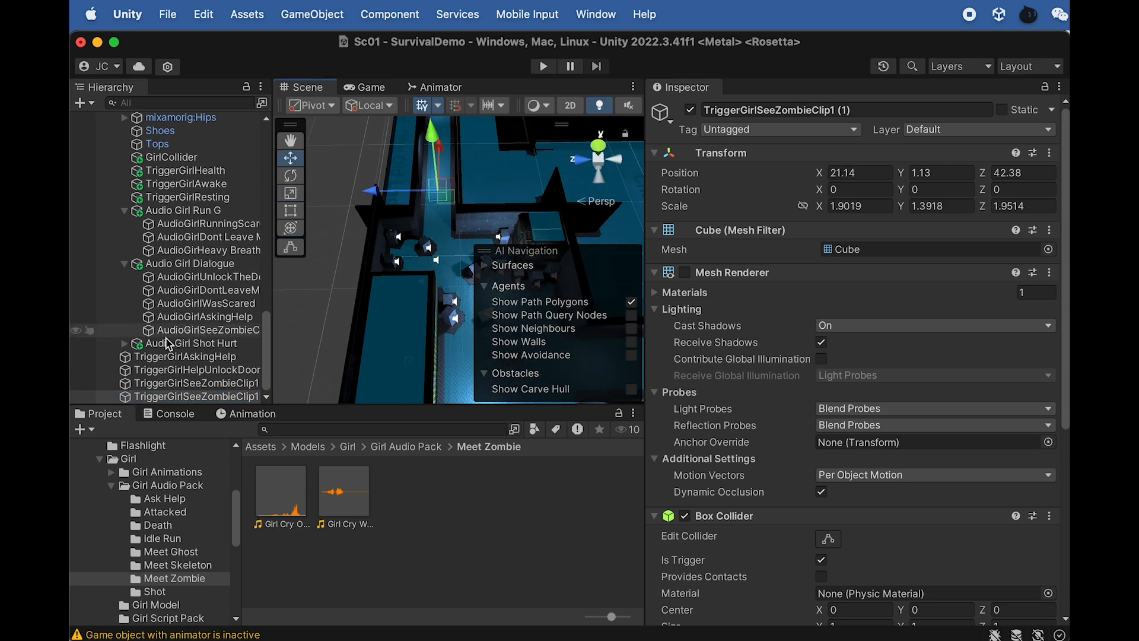
pyautogui.click(231, 386)
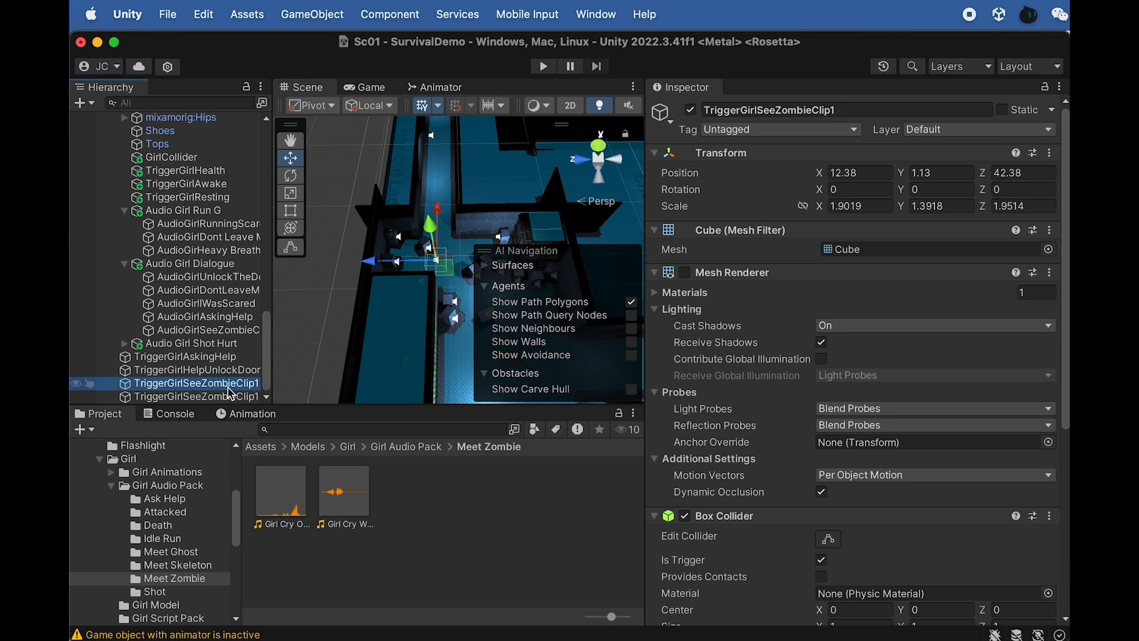
pyautogui.click(230, 395)
pyautogui.click(230, 394)
pyautogui.press('BackSpace')
pyautogui.write('2')
pyautogui.press('Return')
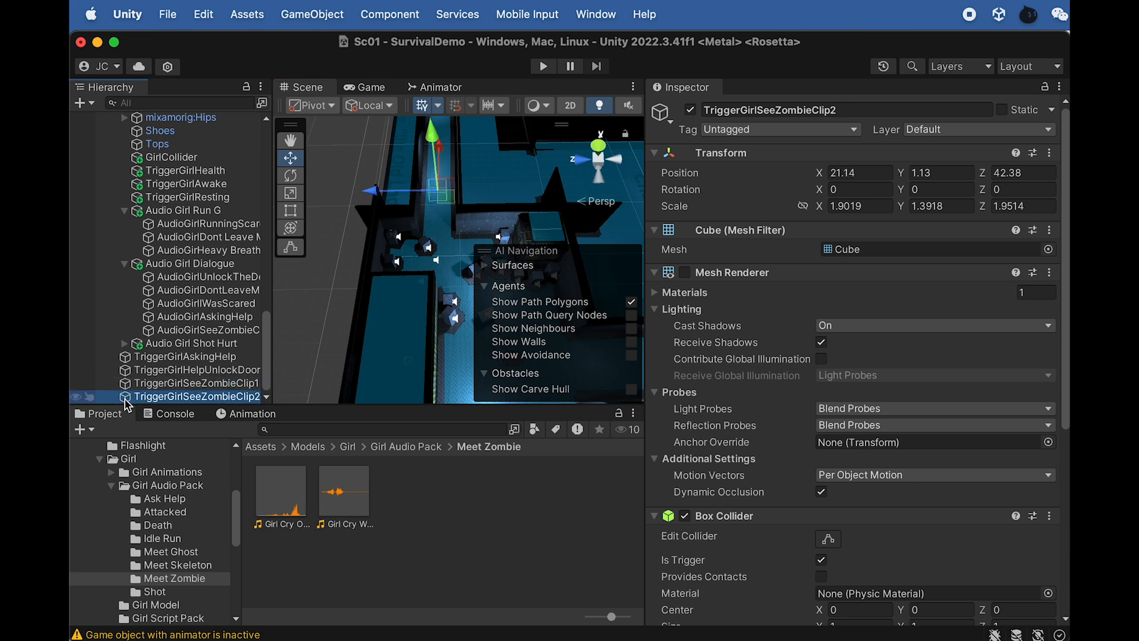
# Step: Move TriggerGirlSeeZombieClip2 along the corridor to about X 32.1, keeping its height and Z position
pyautogui.scroll(-3, 347, 314)
pyautogui.keyDown('alt'); pyautogui.moveTo(347, 314); pyautogui.dragTo(541, 183); pyautogui.keyUp('alt')
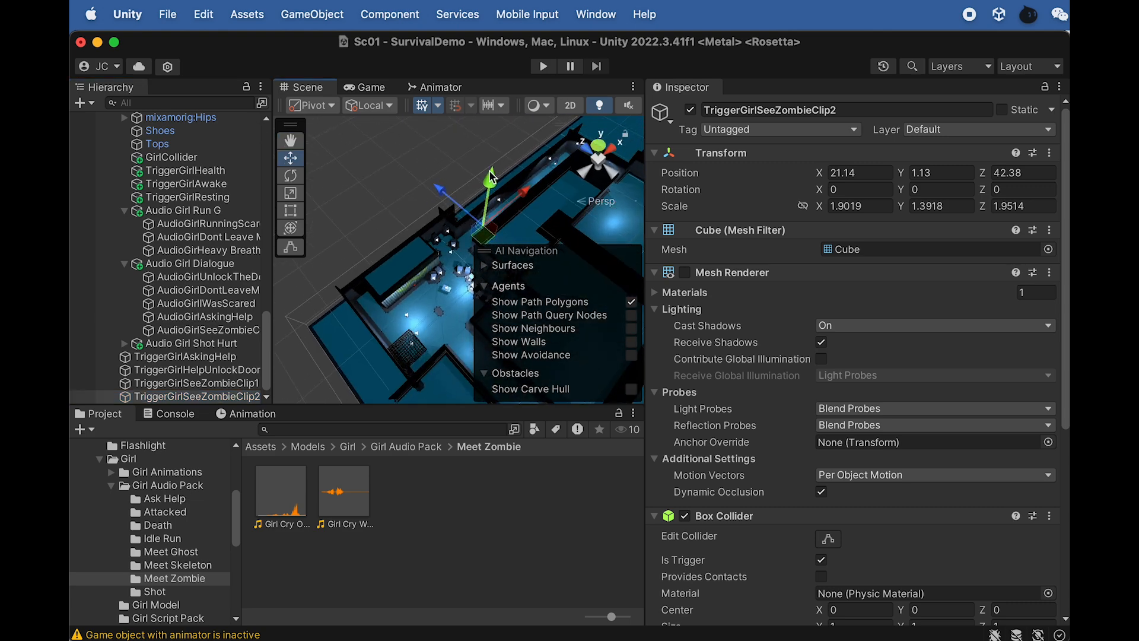
pyautogui.press('f')
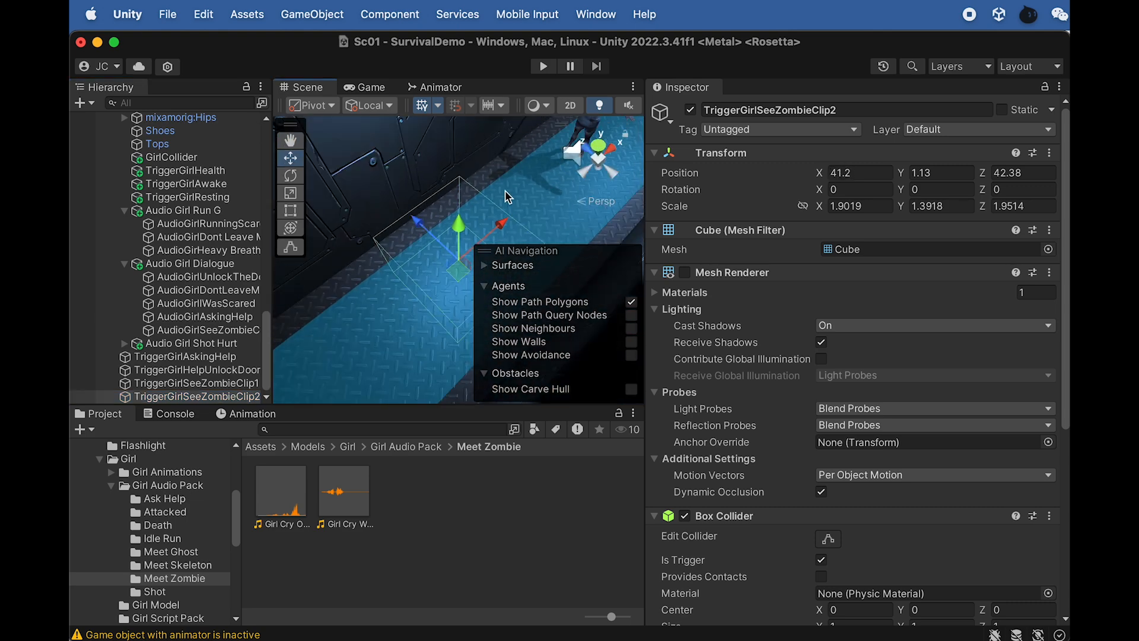
pyautogui.moveTo(497, 231)
pyautogui.mouseDown()
pyautogui.moveTo(462, 249)
pyautogui.moveTo(489, 309)
pyautogui.moveTo(474, 231)
pyautogui.mouseUp()
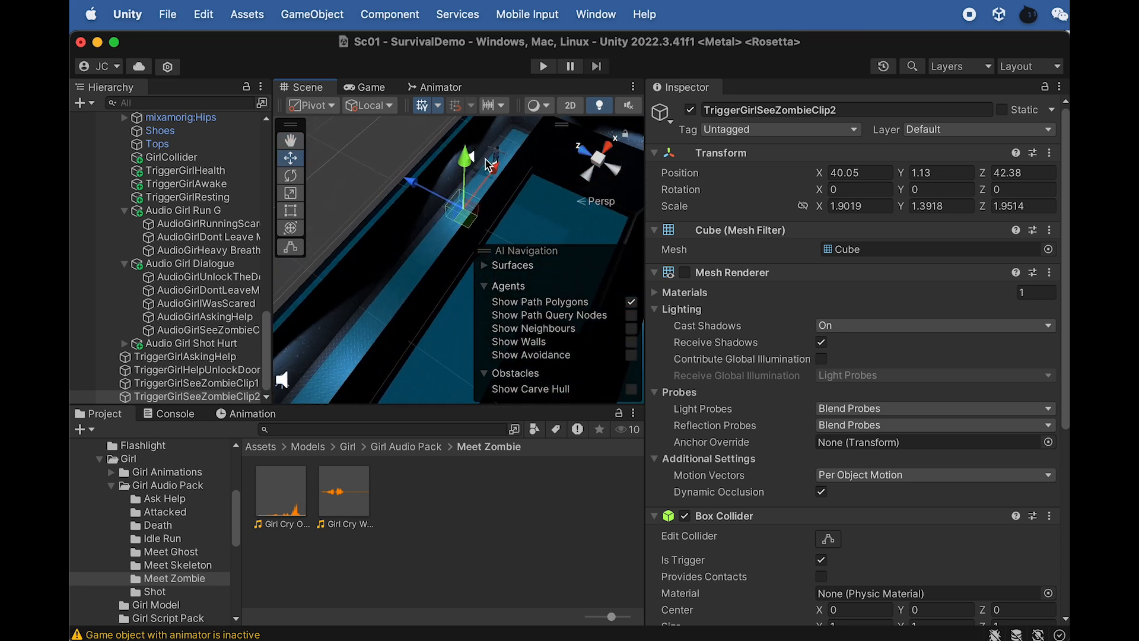
pyautogui.moveTo(495, 175); pyautogui.dragTo(298, 299)
# Step: Scale TriggerGirlSeeZombieClip2 to about 5.45 in Y and 4.27 in Z, and check its Dialogue See Enemy script settings
pyautogui.press('r')
pyautogui.moveTo(444, 279); pyautogui.dragTo(424, 194)
pyautogui.keyDown('alt'); pyautogui.moveTo(429, 261); pyautogui.dragTo(404, 133); pyautogui.keyUp('alt')
pyautogui.moveTo(450, 193); pyautogui.dragTo(441, 163)
pyautogui.click(229, 397)
pyautogui.scroll(-5, 720, 460)
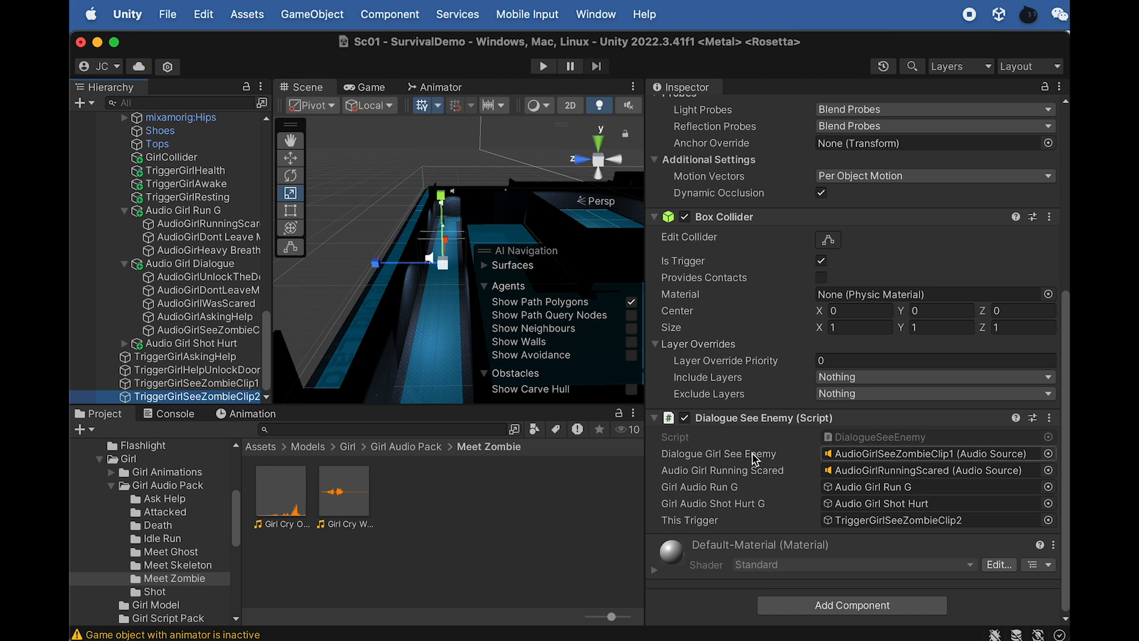
# Step: Duplicate AudioGirlSeeZombieClip1 under Audio Girl Dialogue and rename the copy as AudioGirlSeeZombieClip2
pyautogui.click(229, 332)
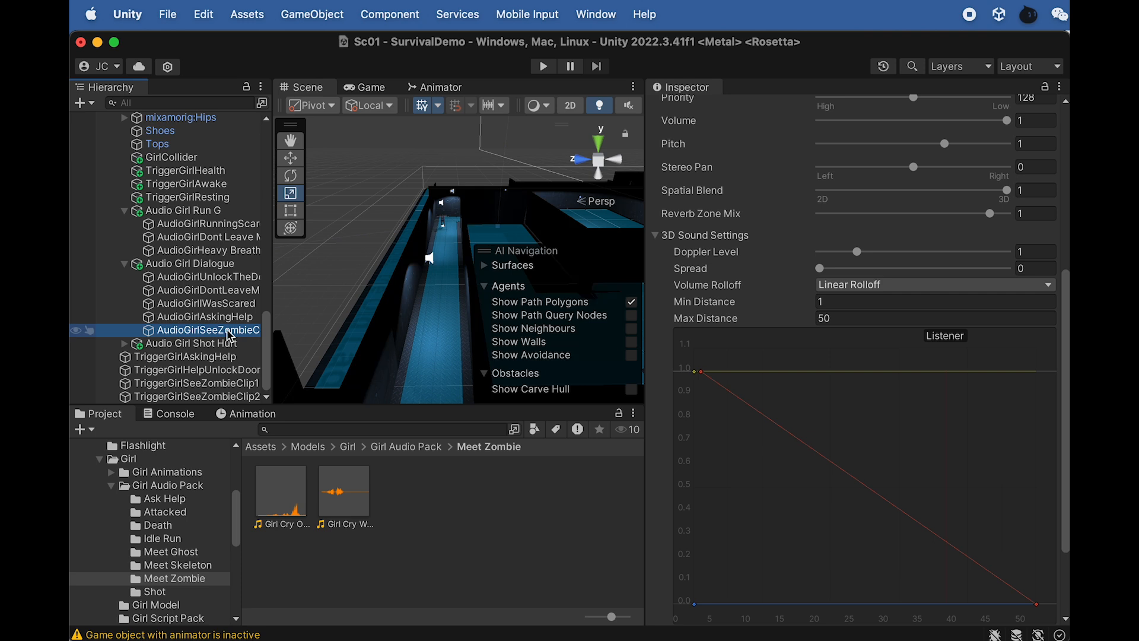
pyautogui.press('super+d')
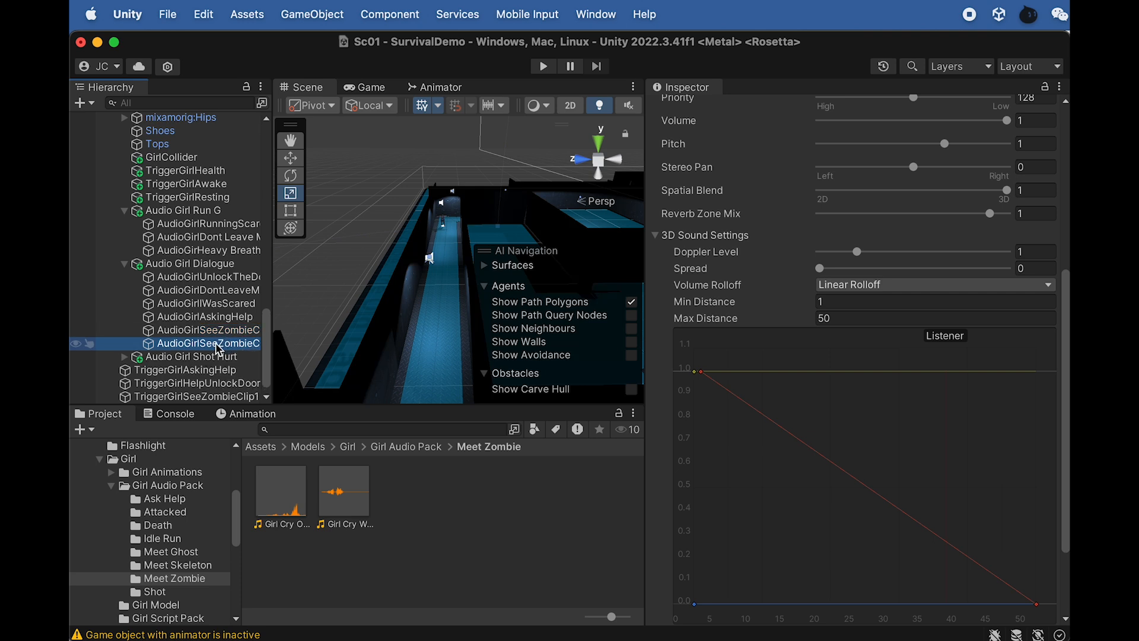
pyautogui.scroll(-1, 219, 350)
pyautogui.click(232, 339)
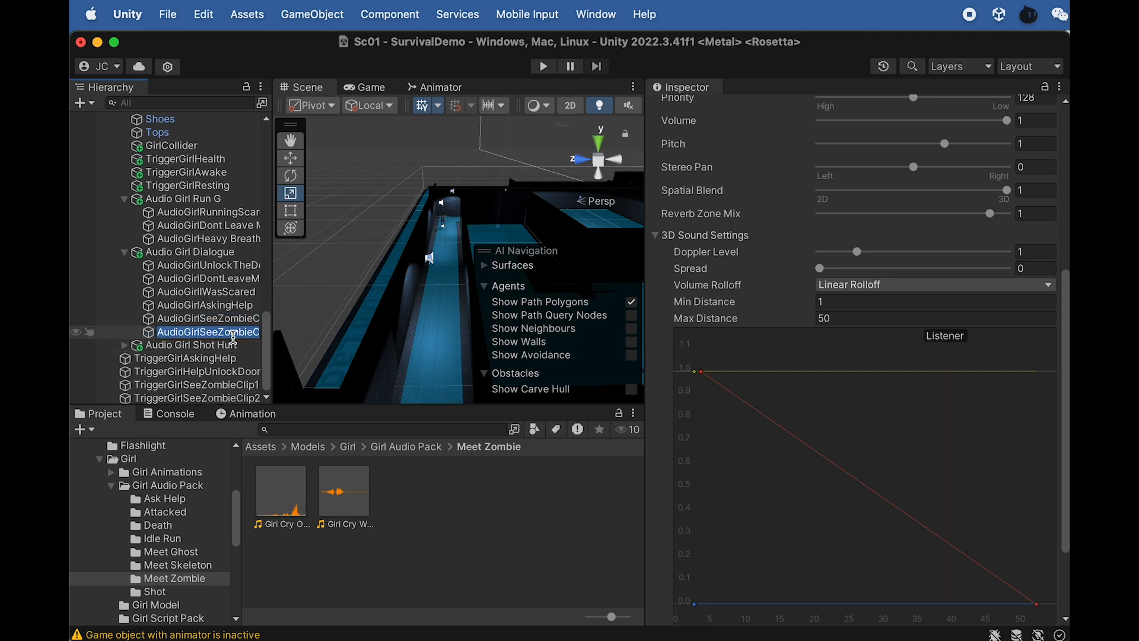
pyautogui.press('Right')
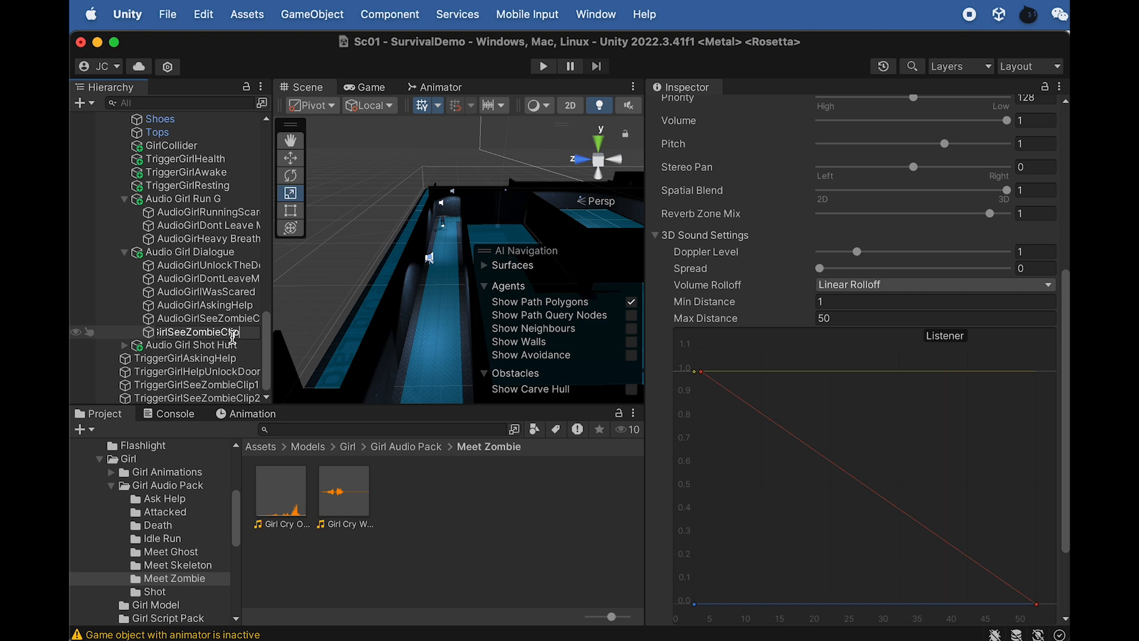
pyautogui.press('Return')
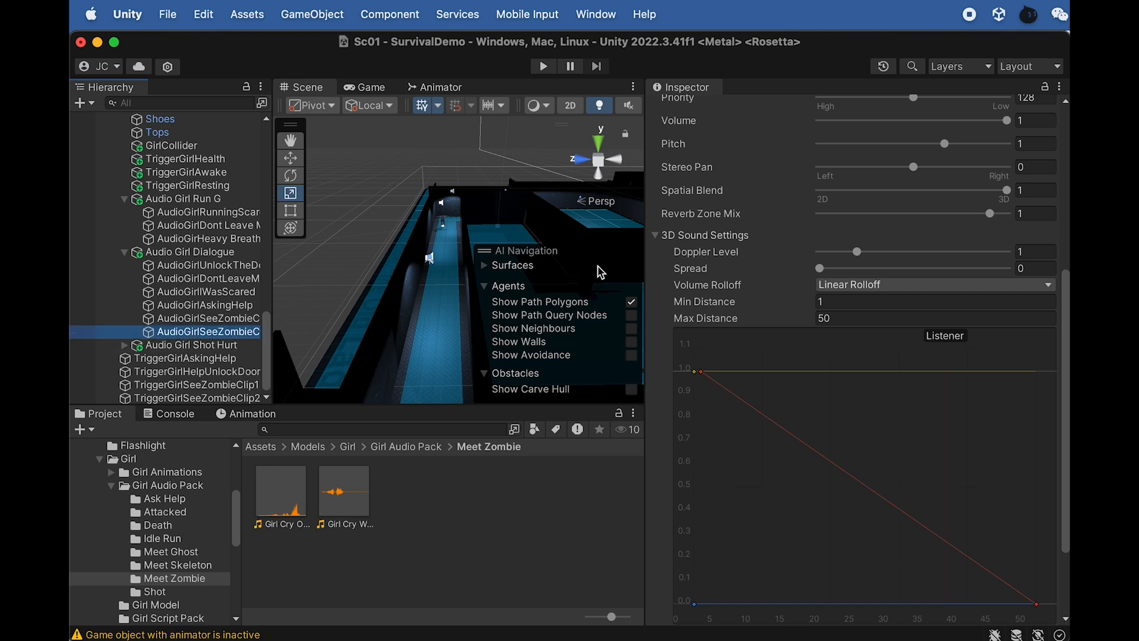
# Step: Set the AudioClip of AudioGirlSeeZombieClip2 to Girl Cry What is that from the Meet Zombie folder
pyautogui.scroll(10, 720, 259)
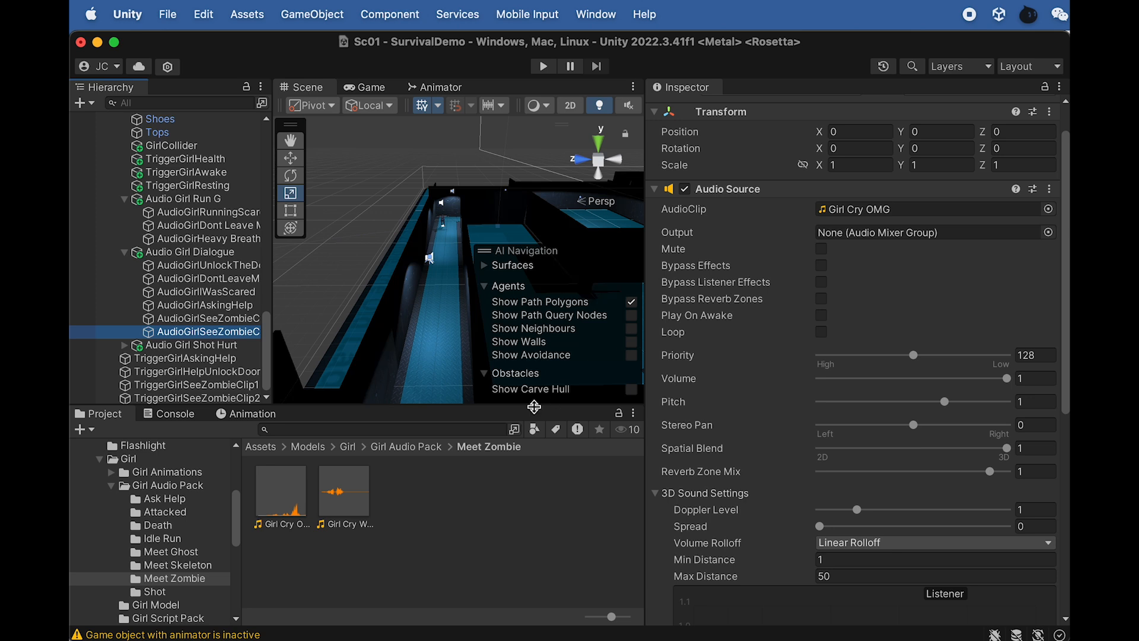
pyautogui.moveTo(350, 495); pyautogui.dragTo(859, 218)
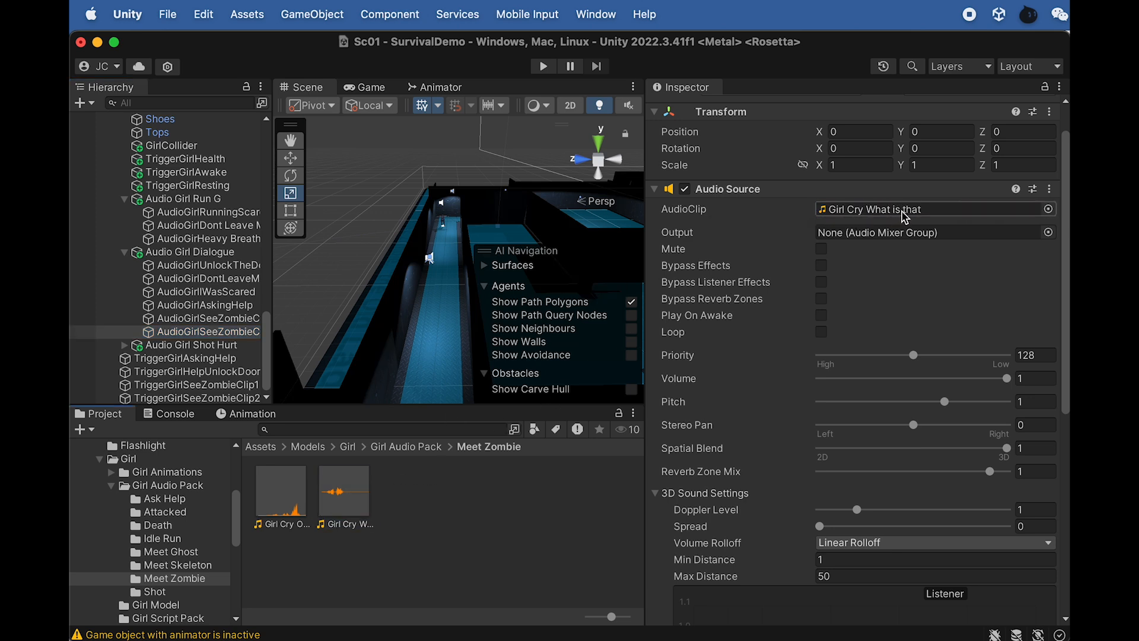
pyautogui.click(233, 337)
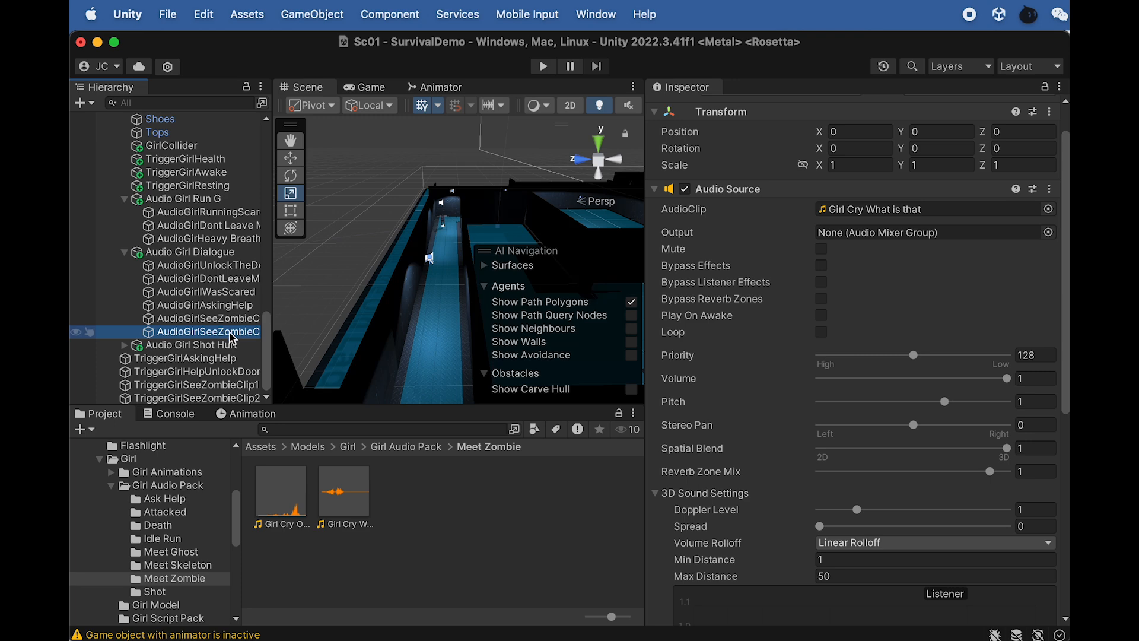
# Step: Assign AudioGirlSeeZombieClip2 to the Dialogue Girl See Enemy audio source of TriggerGirlSeeZombieClip2's Dialogue See Enemy script
pyautogui.scroll(-1, 230, 341)
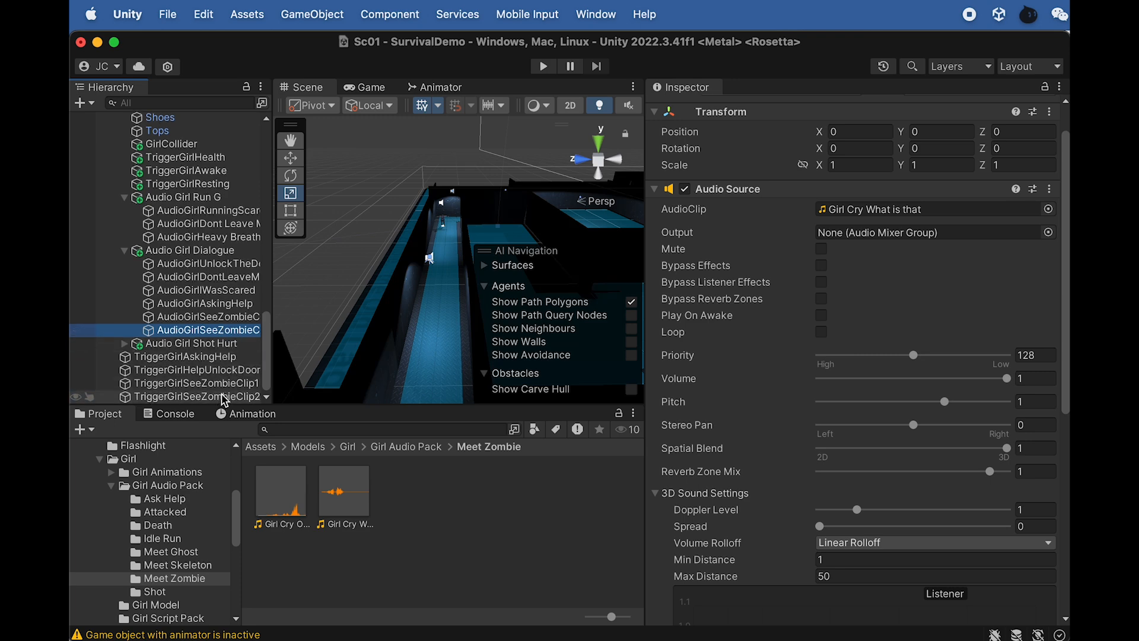
pyautogui.click(224, 396)
pyautogui.press('f')
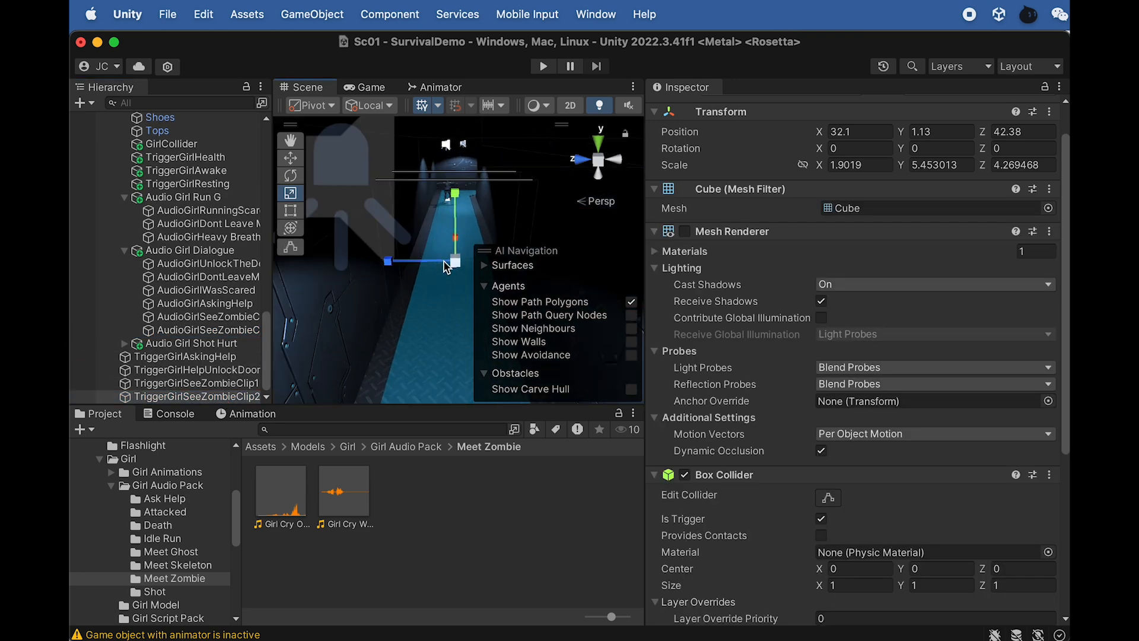
pyautogui.moveTo(454, 178)
pyautogui.keyDown('alt'); pyautogui.mouseDown()
pyautogui.moveTo(426, 156)
pyautogui.moveTo(438, 191)
pyautogui.mouseUp(); pyautogui.keyUp('alt')
pyautogui.scroll(-5, 439, 191)
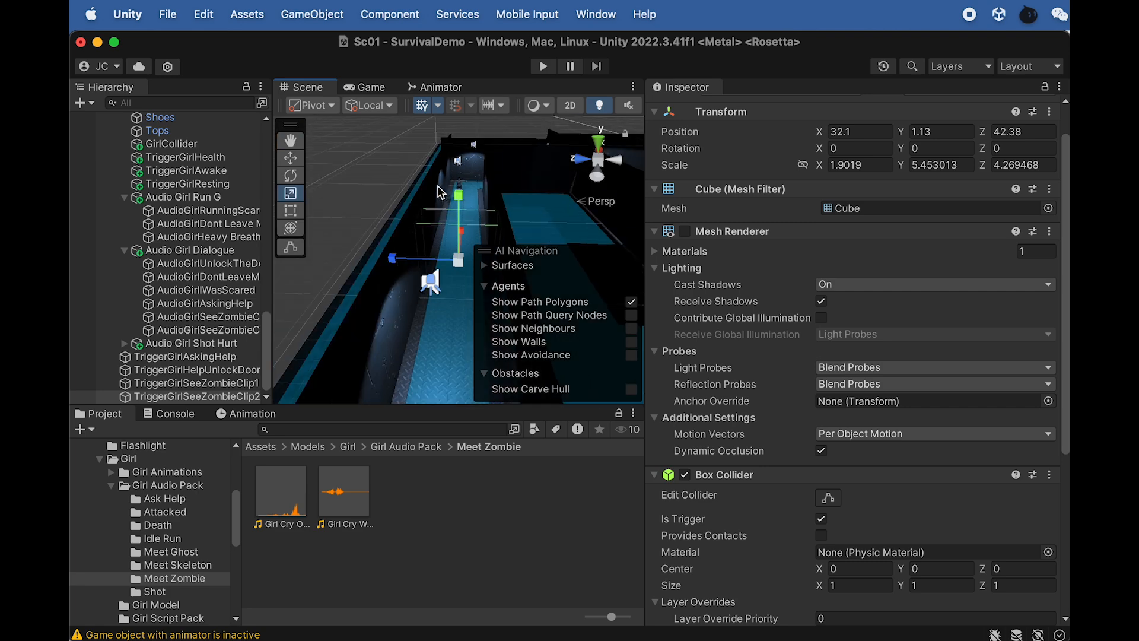
pyautogui.scroll(-5, 822, 457)
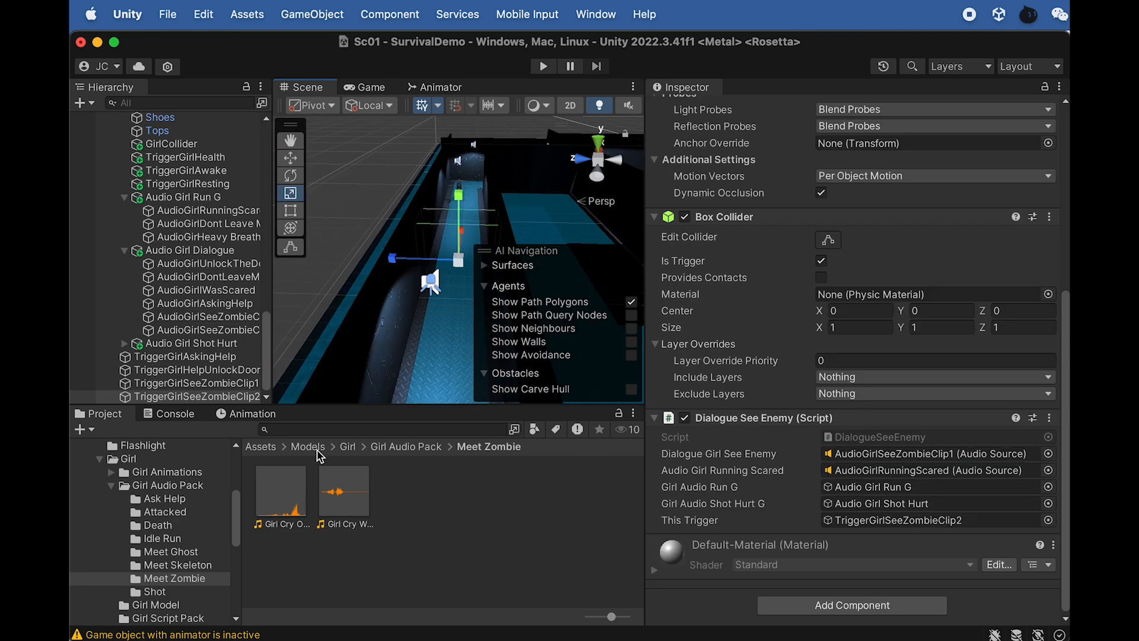
pyautogui.moveTo(196, 396); pyautogui.dragTo(904, 457)
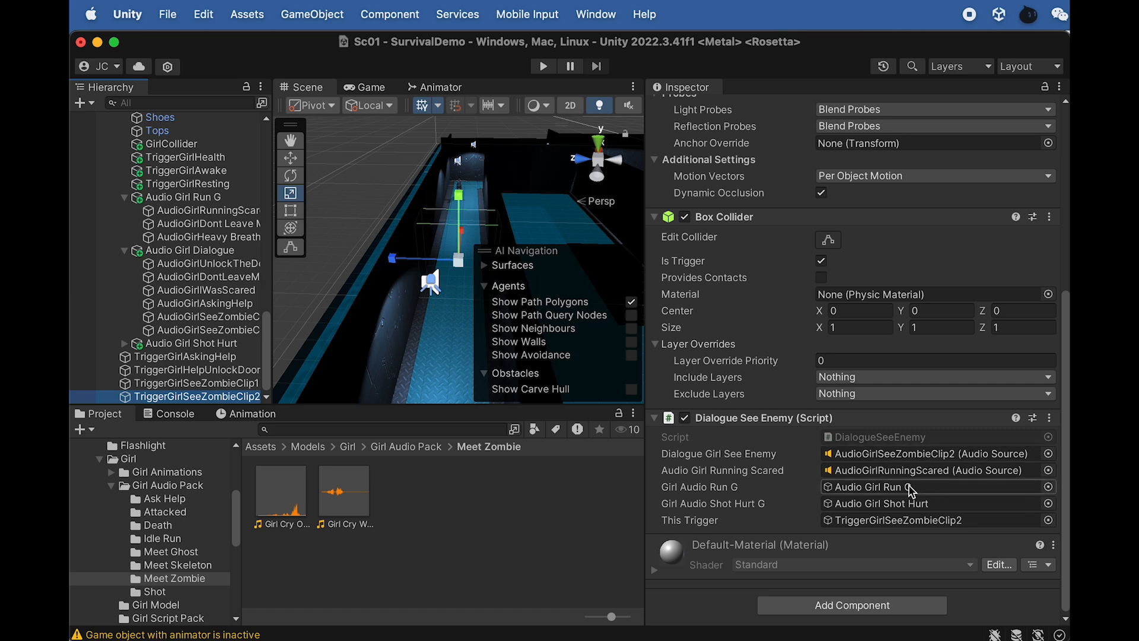
# Step: Open the DialogueSeeEnemy script in Dreamweaver, examine the tags checked in its OnTriggerEnter condition, and return to Unity
pyautogui.click(884, 437)
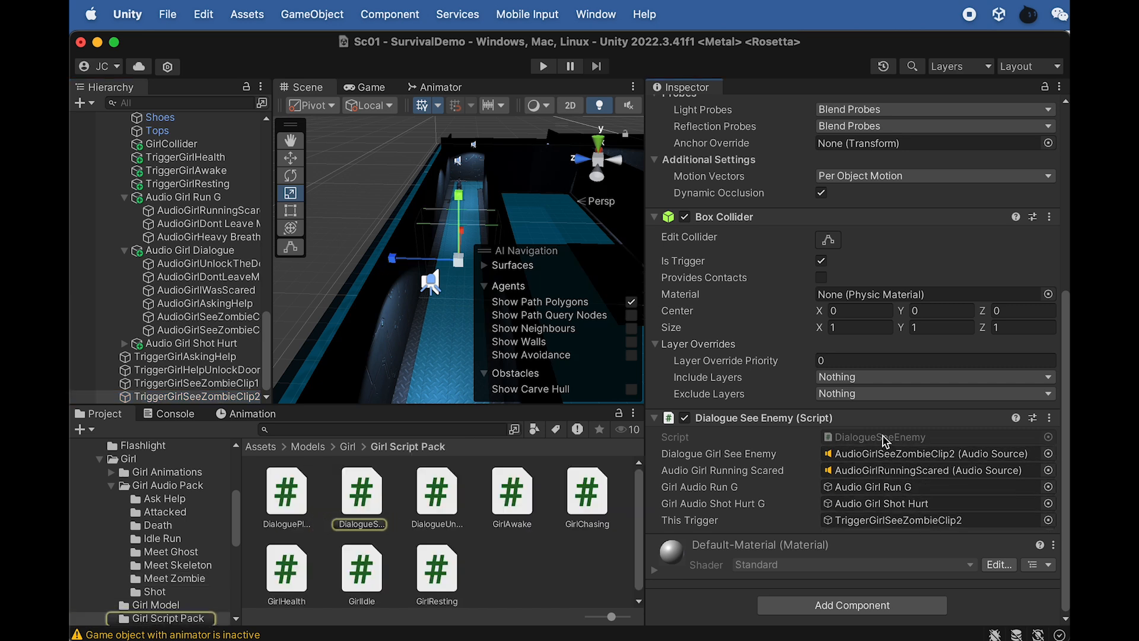
pyautogui.doubleClick(368, 489)
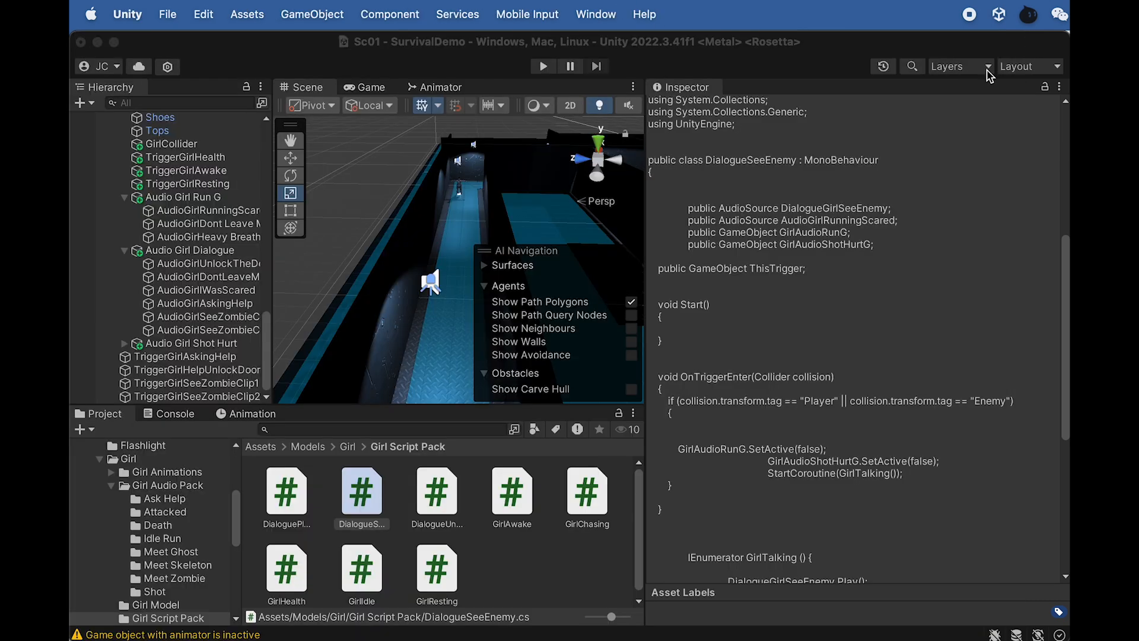
pyautogui.click(1033, 50)
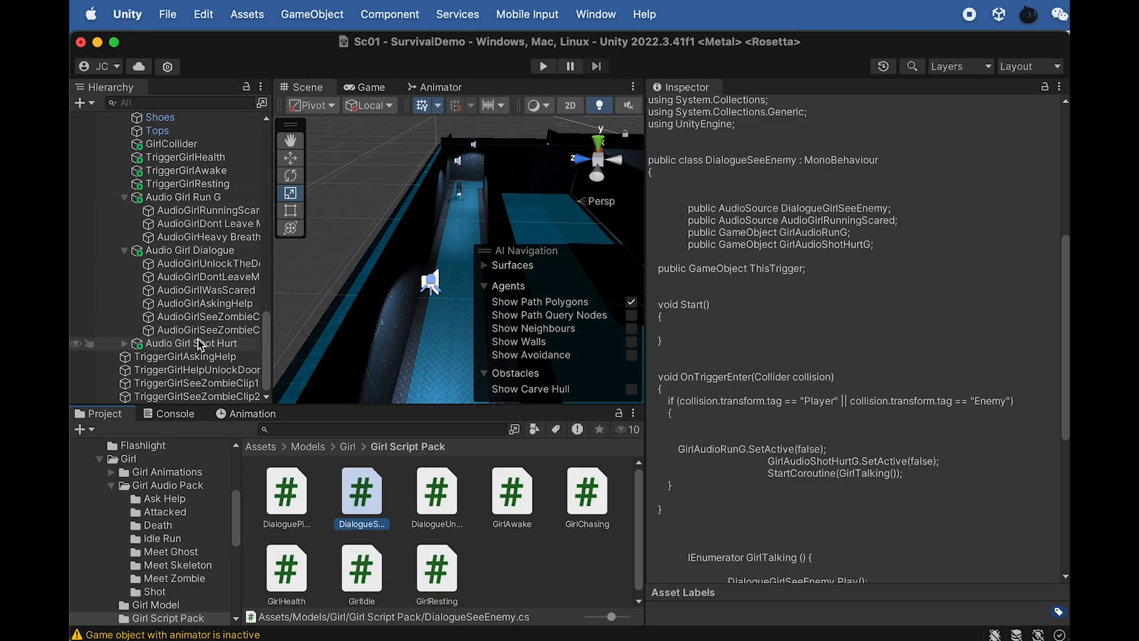
pyautogui.scroll(3, 196, 344)
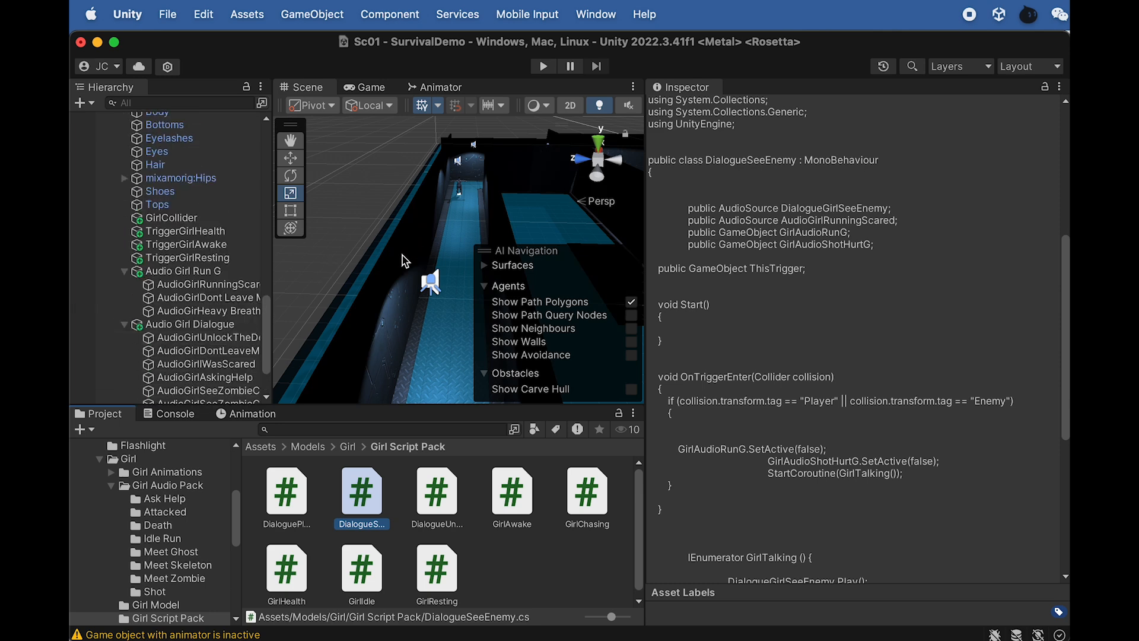
pyautogui.press('super+Tab')
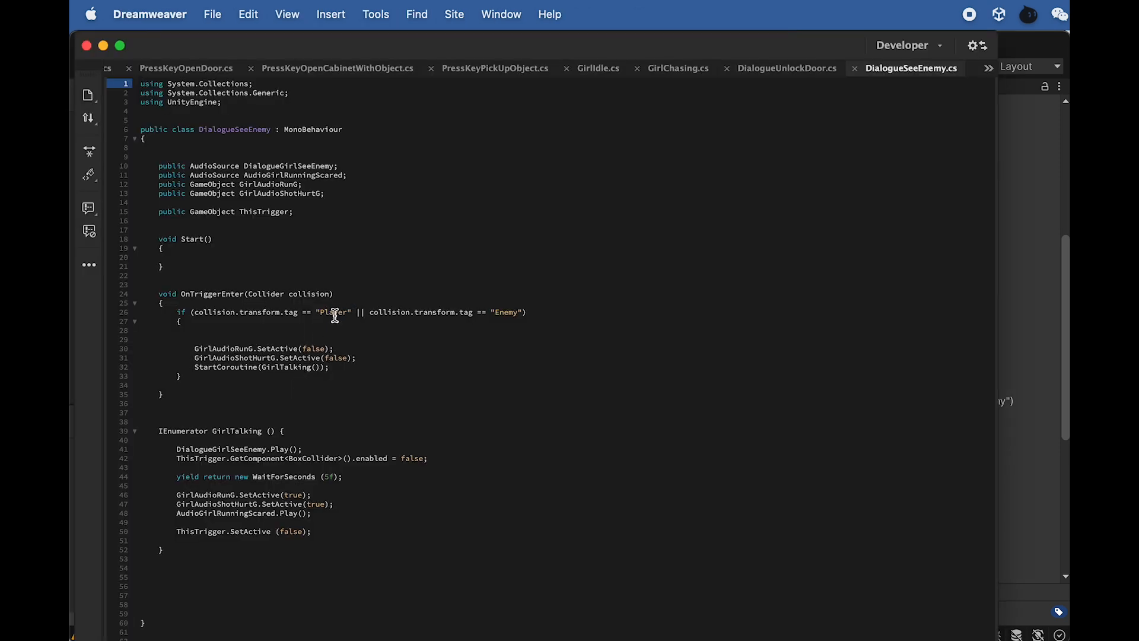
pyautogui.press('super+Tab')
pyautogui.press('super+Tab')
pyautogui.press('super+Tab')
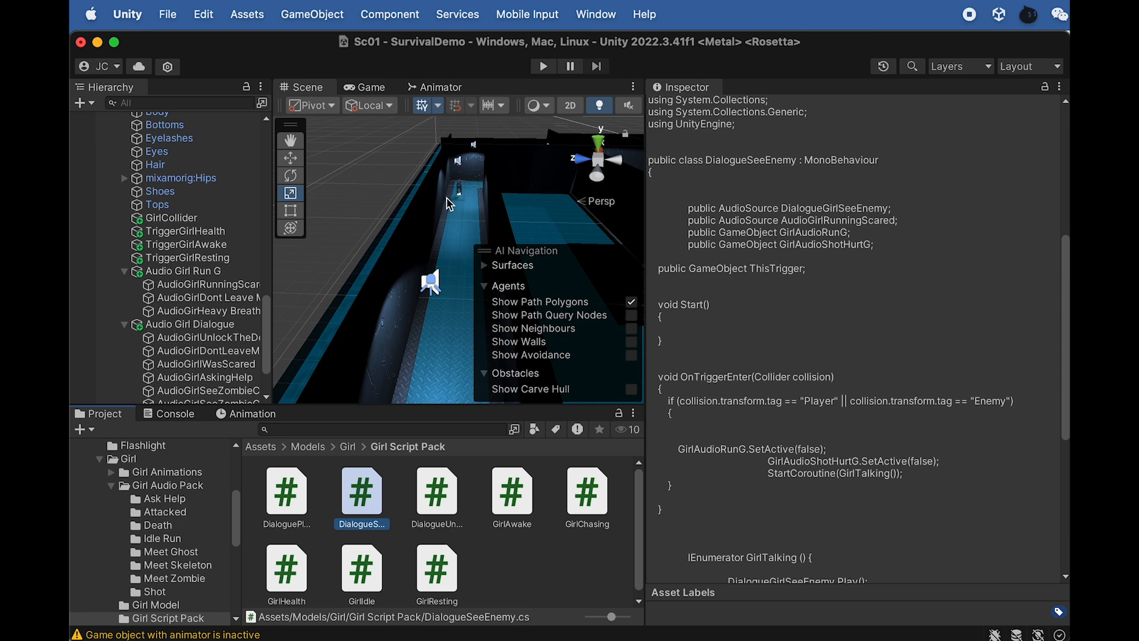
# Step: Inspect the FPSController's components in the Sc01 scene, including its Rigidbody settings
pyautogui.scroll(6, 162, 217)
pyautogui.scroll(10, 160, 213)
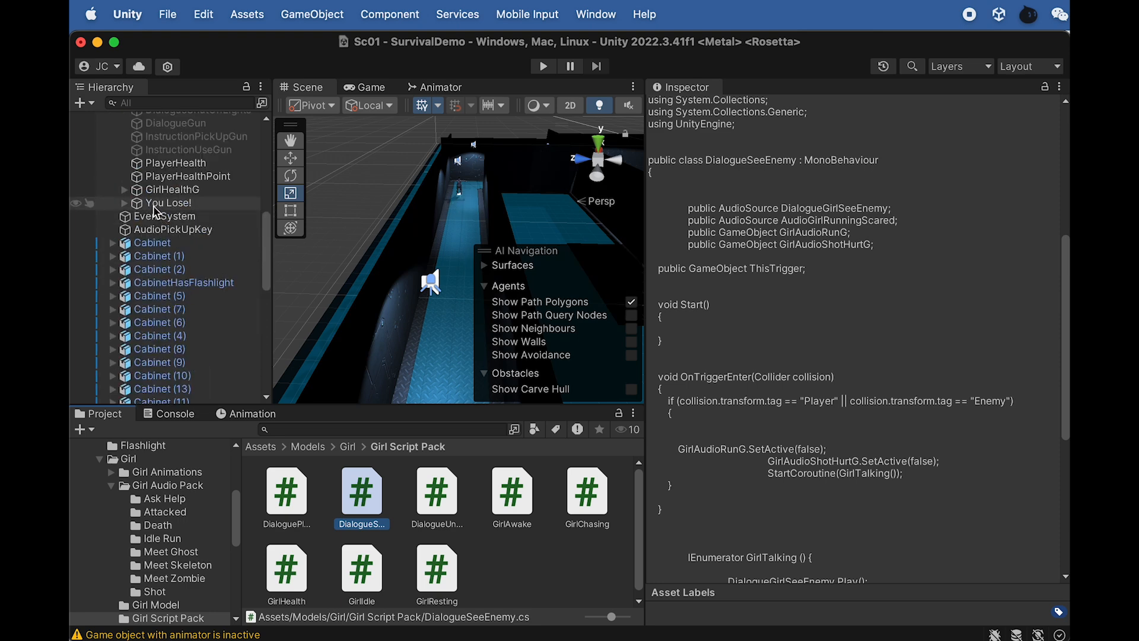
pyautogui.scroll(2, 144, 169)
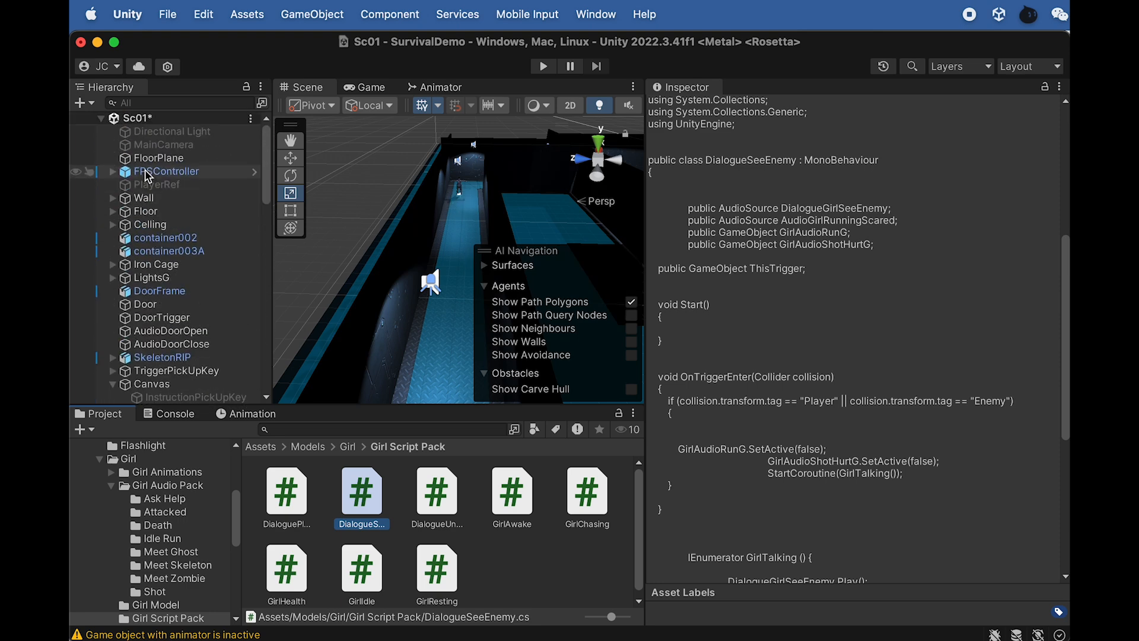
pyautogui.click(164, 172)
pyautogui.scroll(-5, 713, 438)
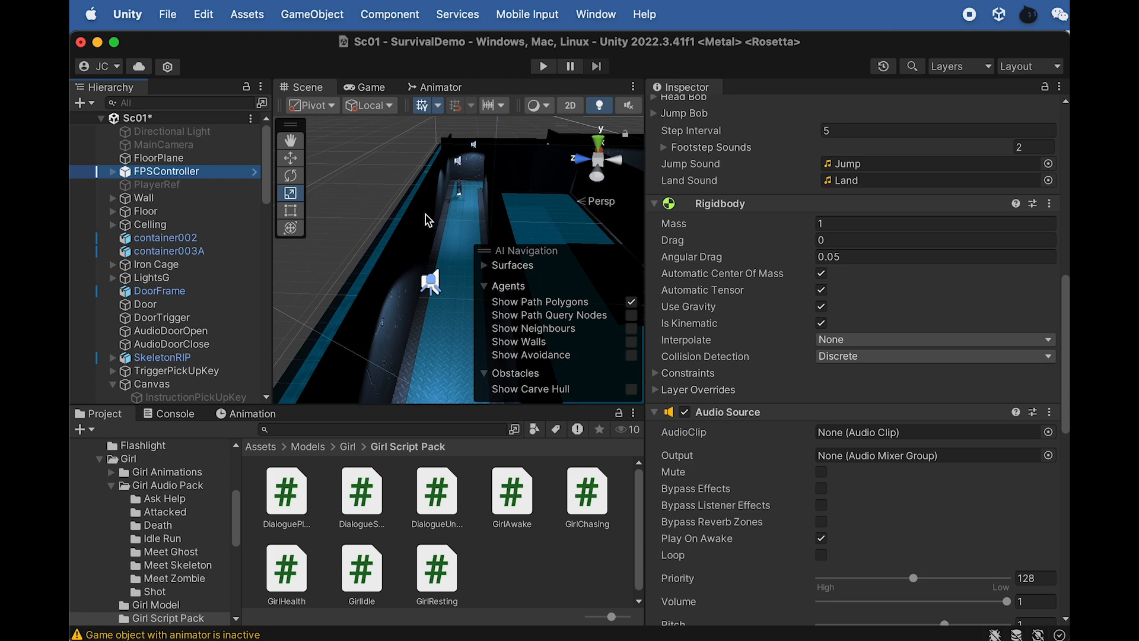
# Step: Locate OldLady-Step02-Rigged in the Sc01 scene and examine its right hand up close, where the weapon is attached
pyautogui.scroll(-5, 214, 308)
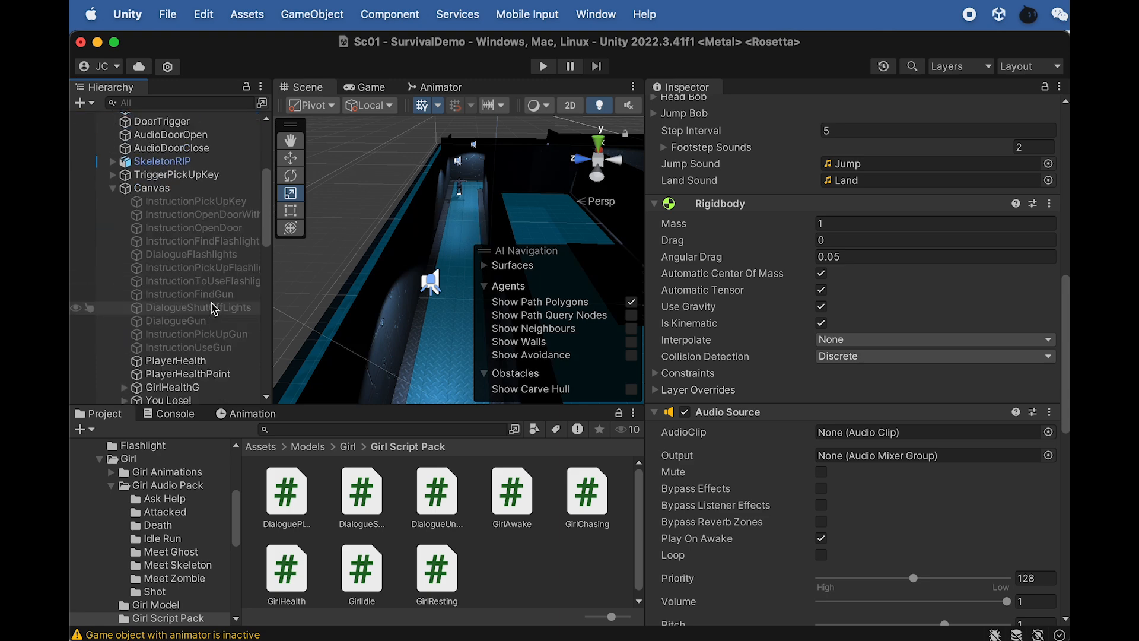
pyautogui.scroll(-6, 199, 344)
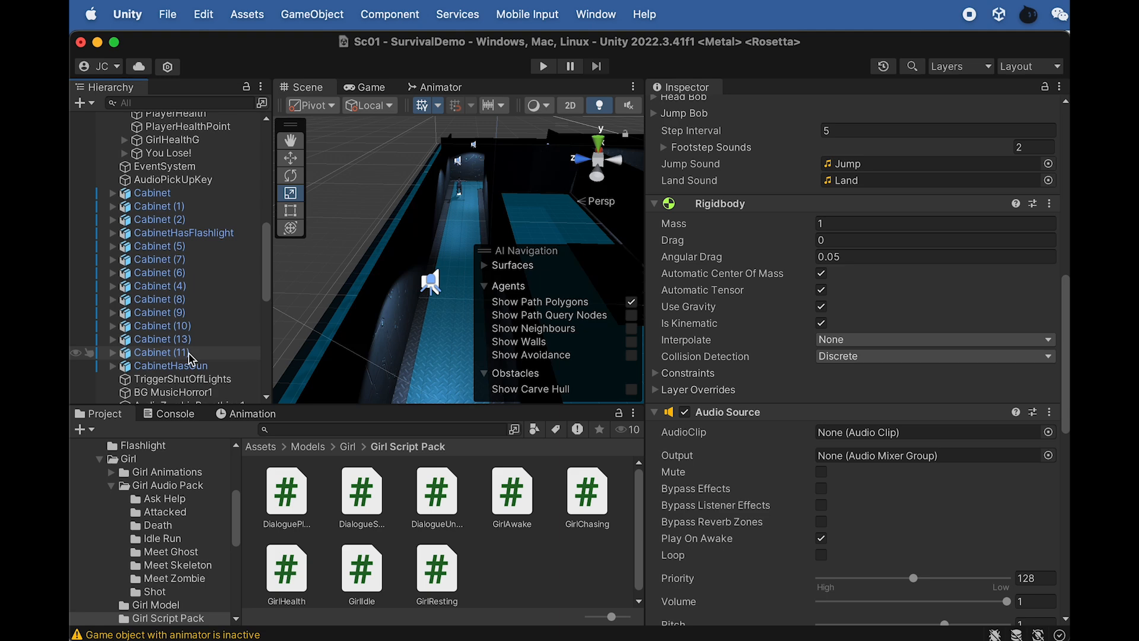
pyautogui.scroll(-3, 189, 358)
pyautogui.scroll(-1, 178, 360)
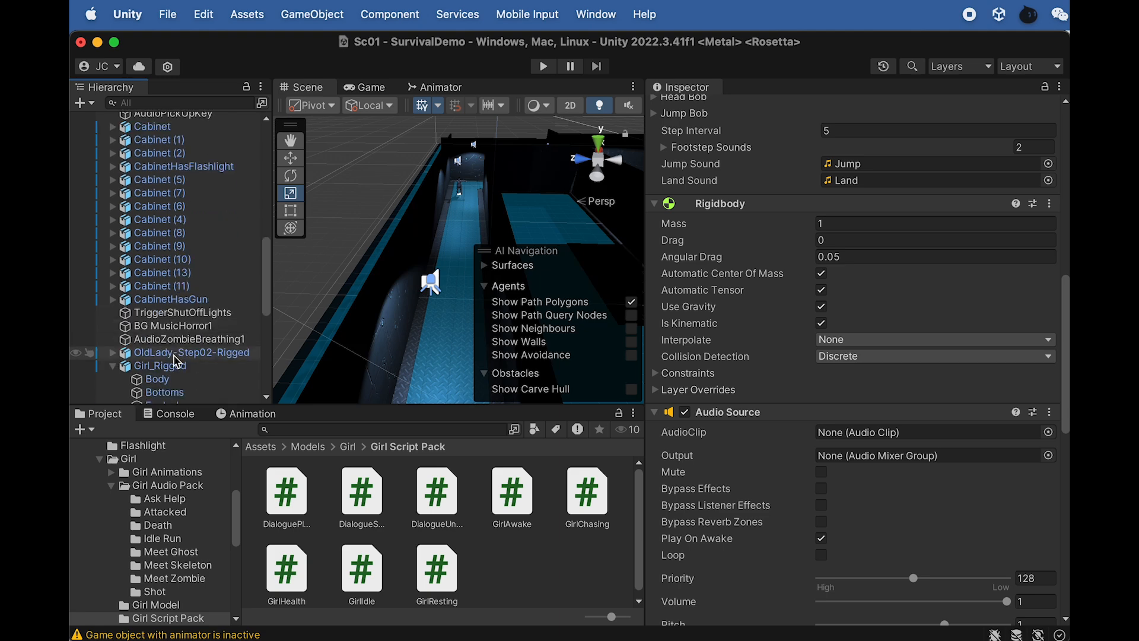
pyautogui.scroll(-1, 176, 360)
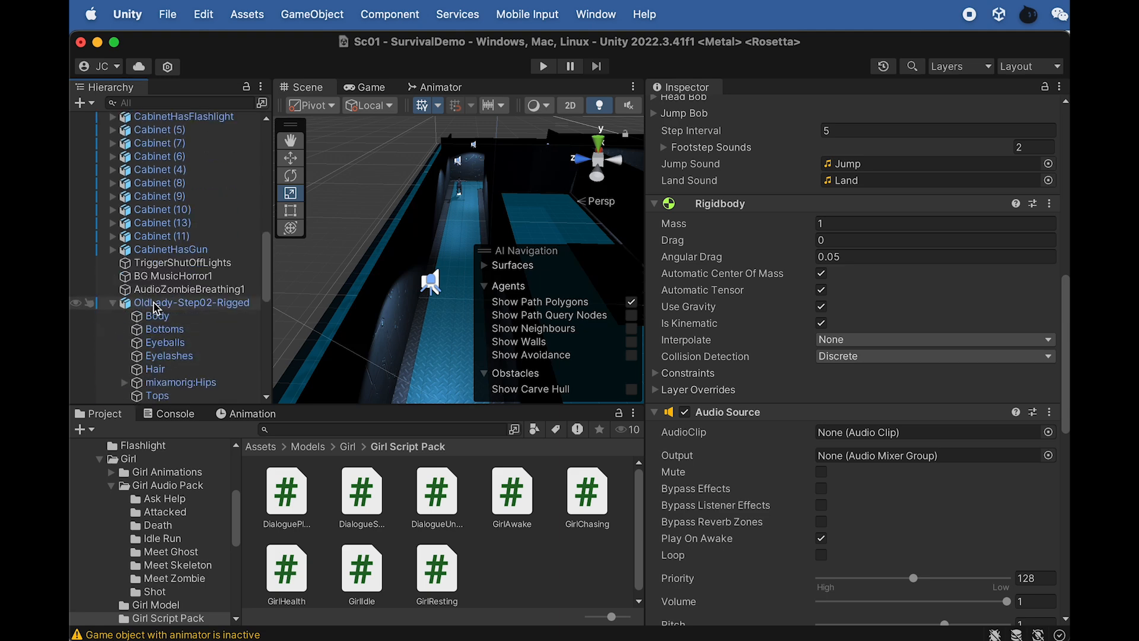
pyautogui.click(155, 303)
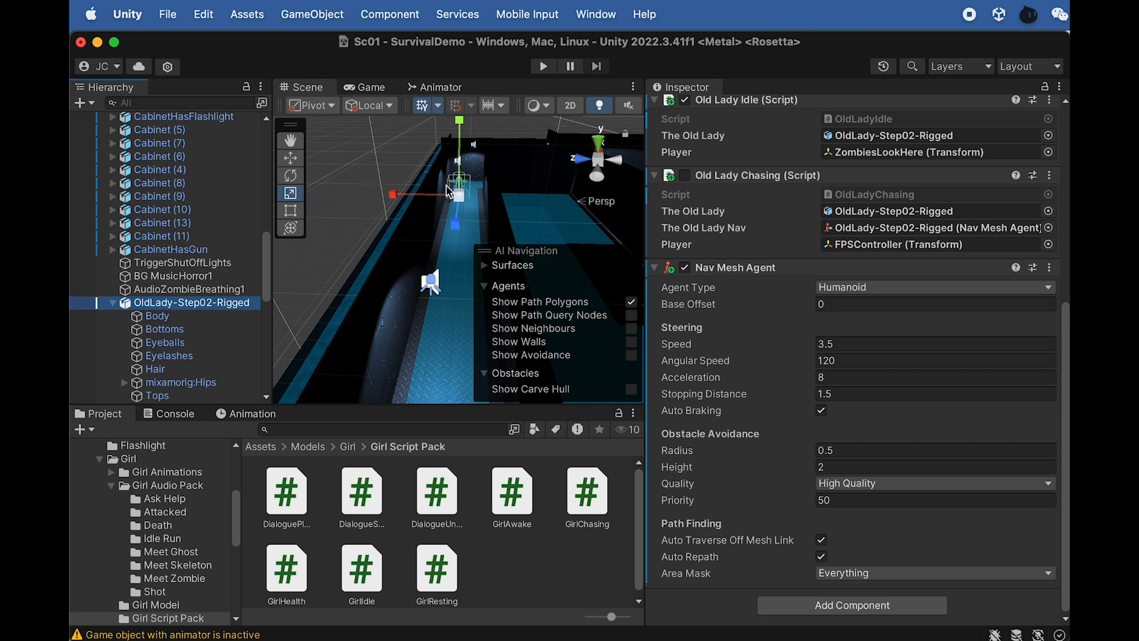
pyautogui.press('f')
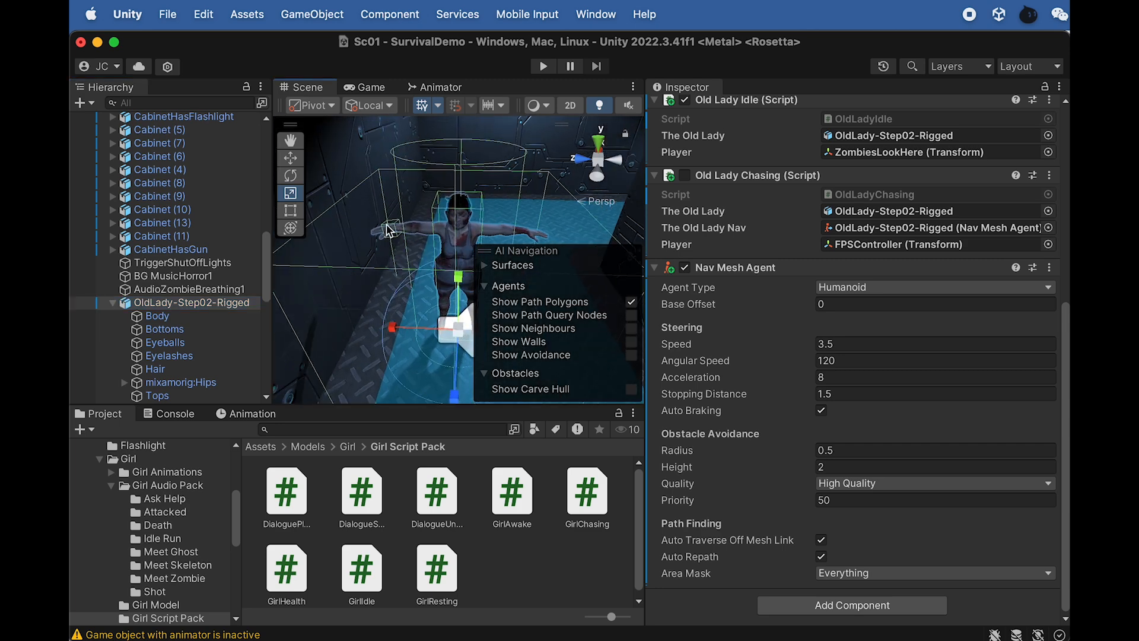
pyautogui.scroll(3, 387, 230)
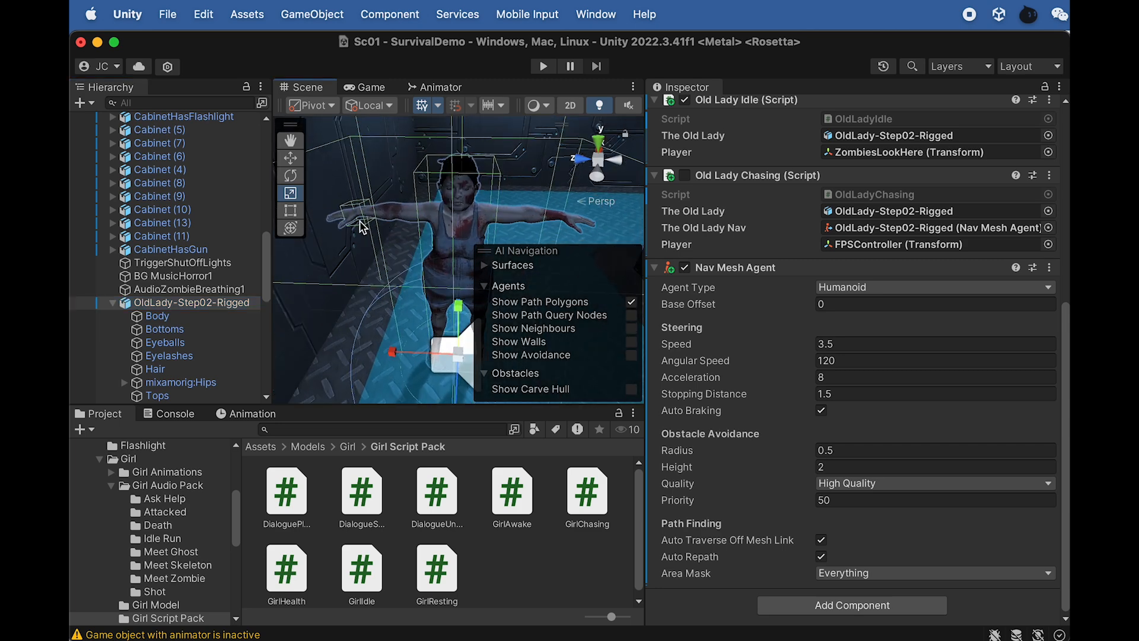
pyautogui.click(385, 217)
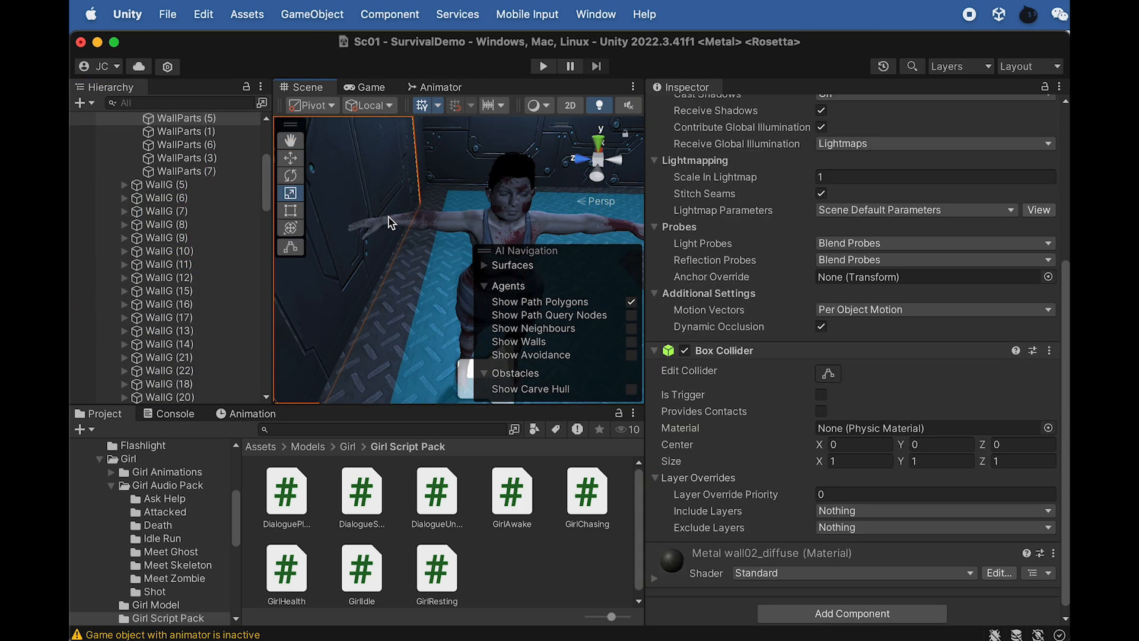
pyautogui.scroll(5, 161, 175)
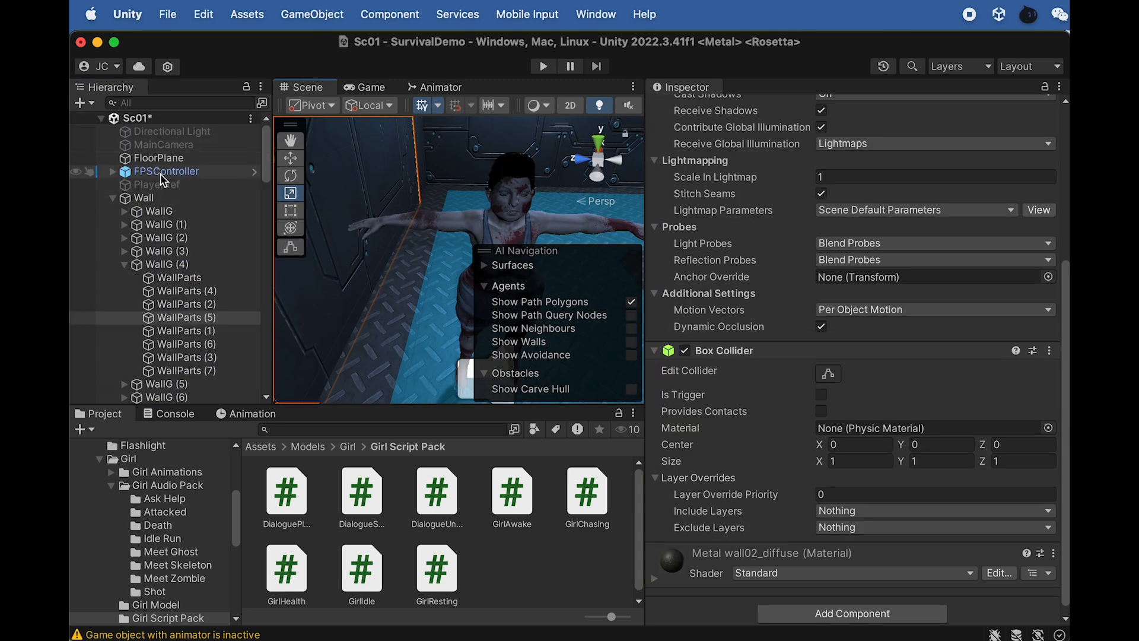
pyautogui.click(124, 264)
# Step: Find ZombieWeapon by searching the scene objects for weapon and add a Rigidbody to it with Use Gravity turned off
pyautogui.click(169, 102)
pyautogui.write('weapon')
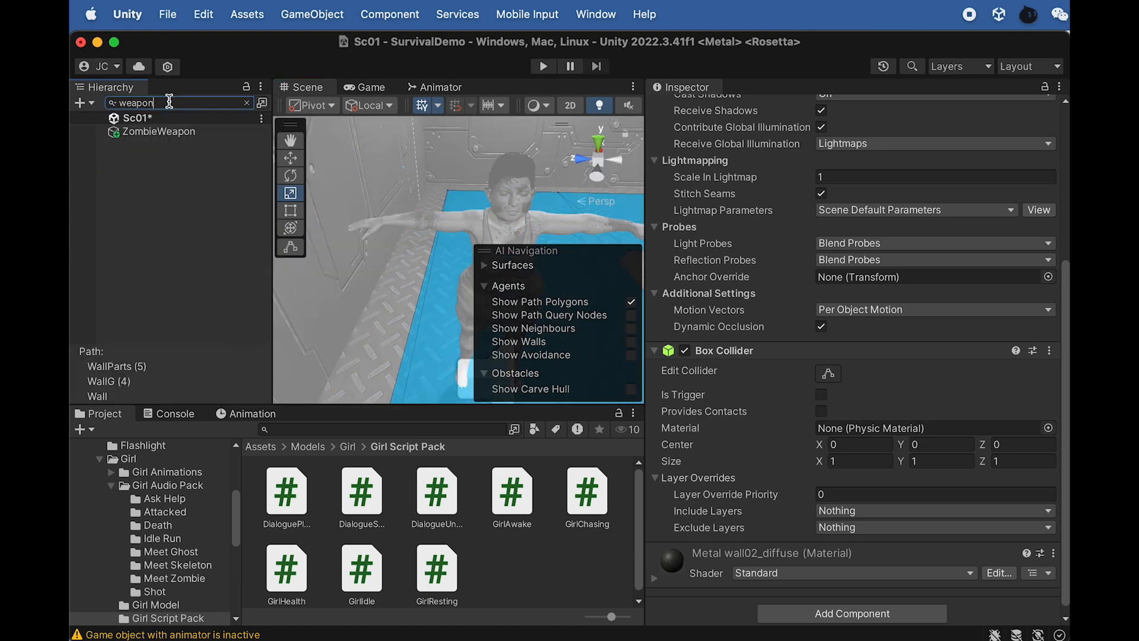
pyautogui.click(178, 131)
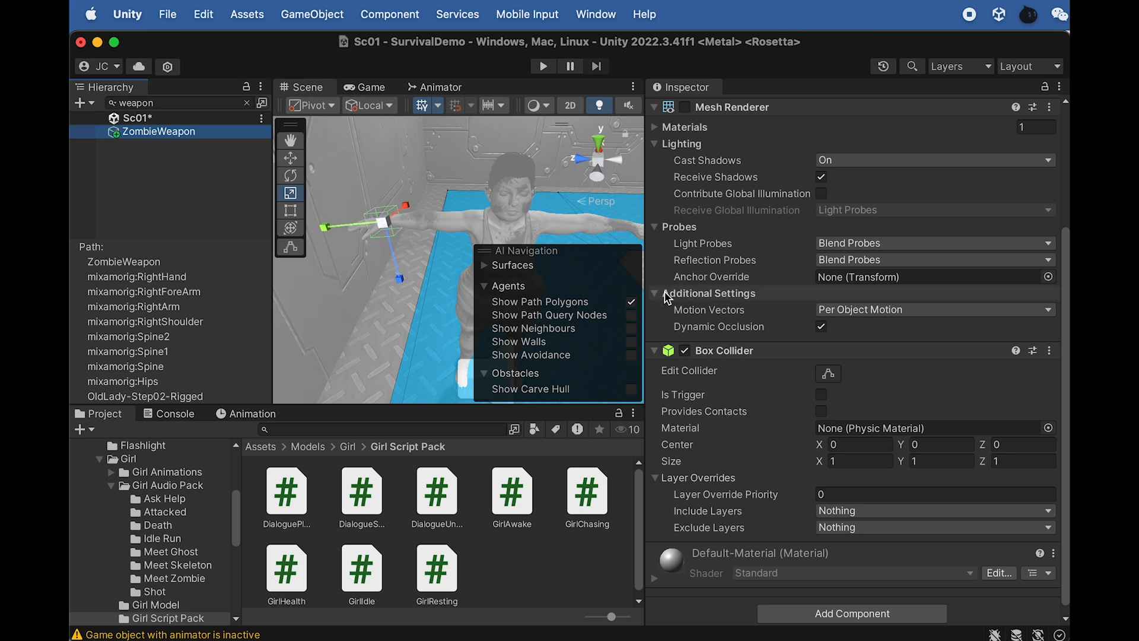
pyautogui.scroll(-1, 697, 333)
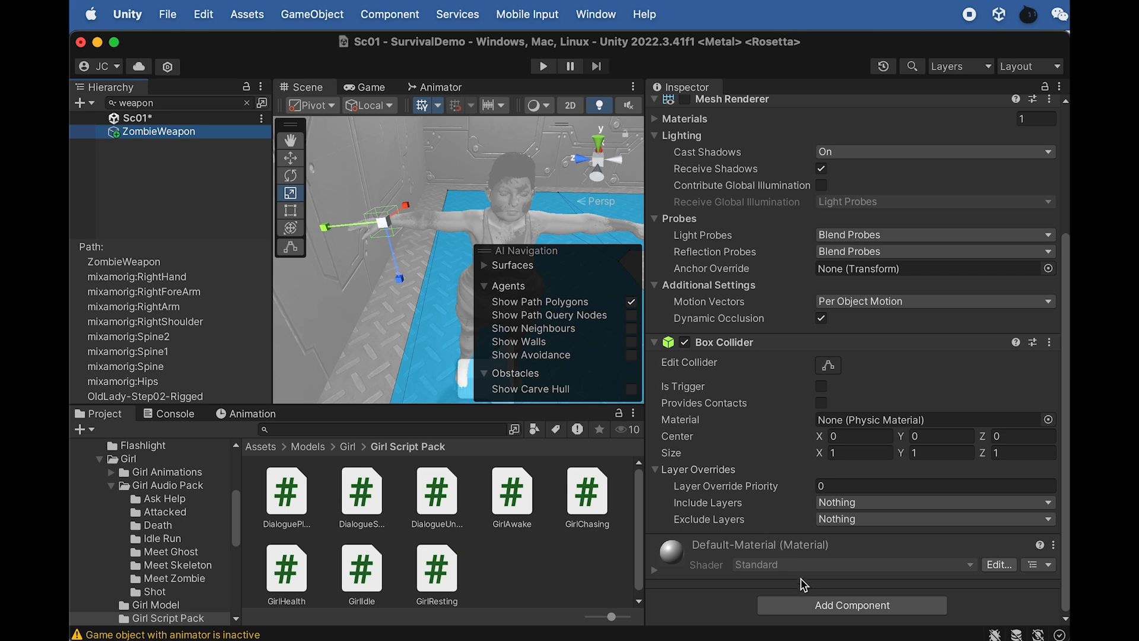
pyautogui.click(816, 602)
pyautogui.write('rigi')
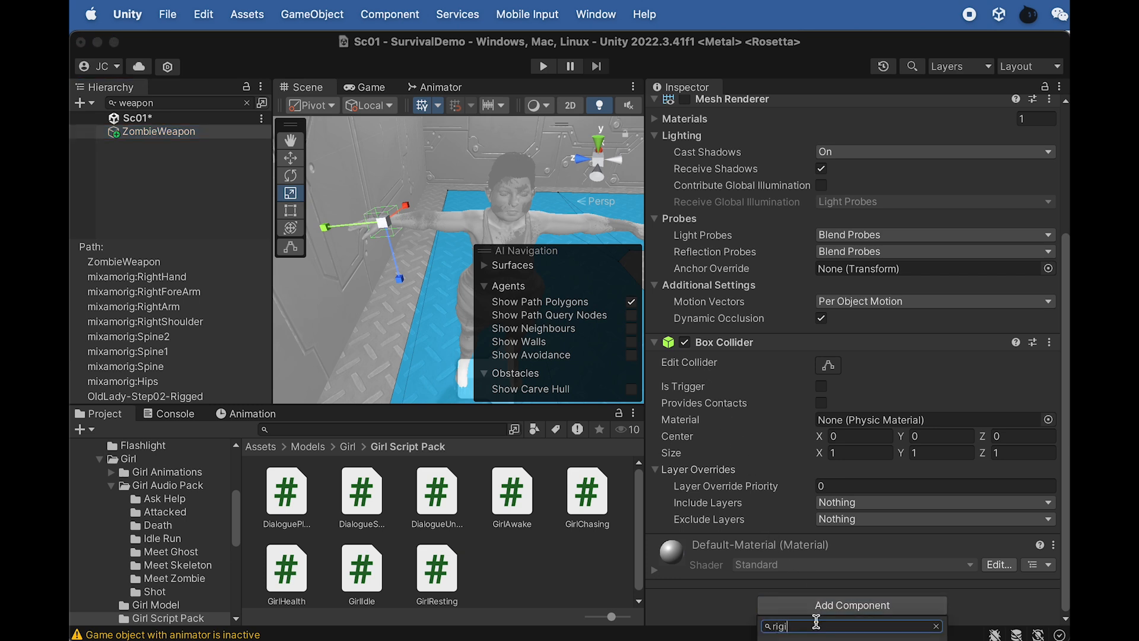
pyautogui.press('Return')
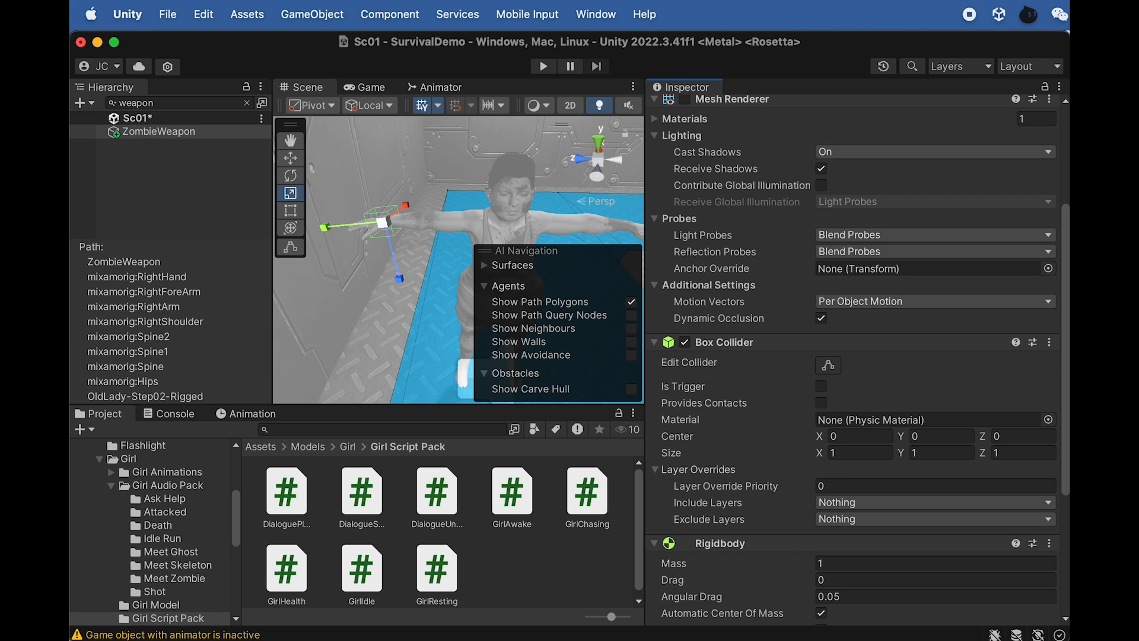
pyautogui.scroll(-5, 789, 571)
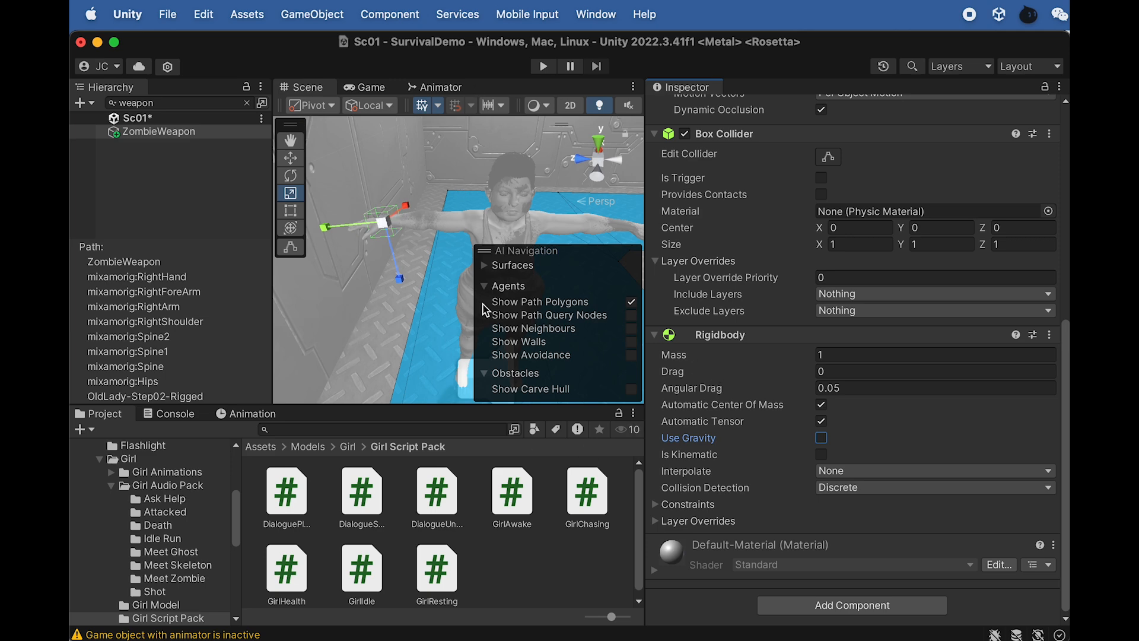
# Step: Clear the scene object search and collapse the OldLady-Step02-Rigged hierarchy
pyautogui.click(246, 103)
pyautogui.scroll(5, 142, 267)
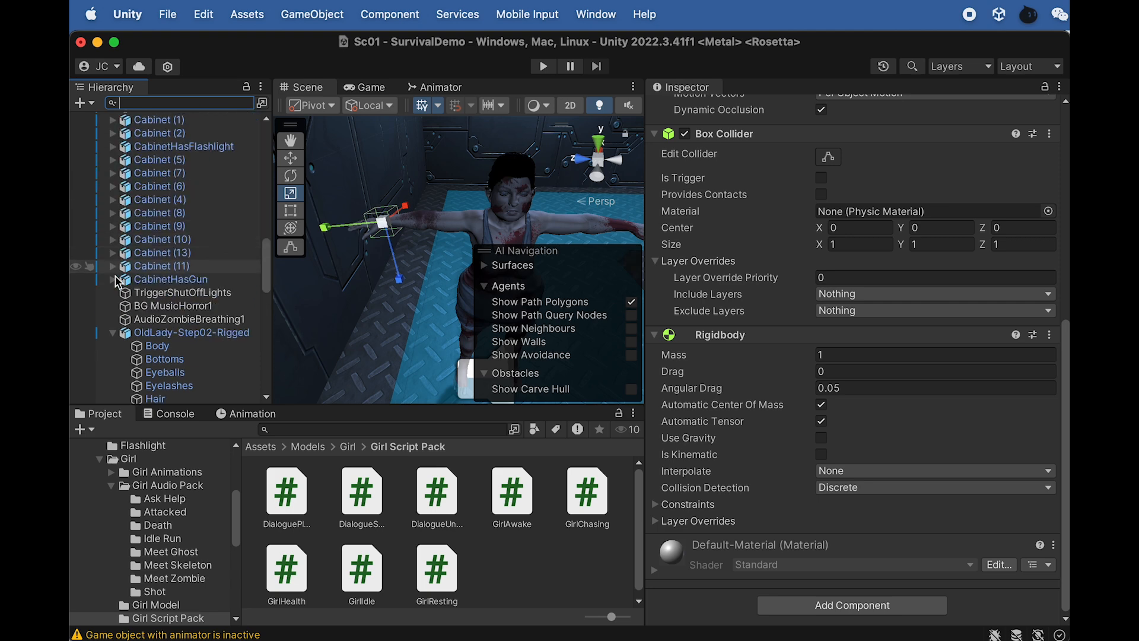
pyautogui.click(111, 333)
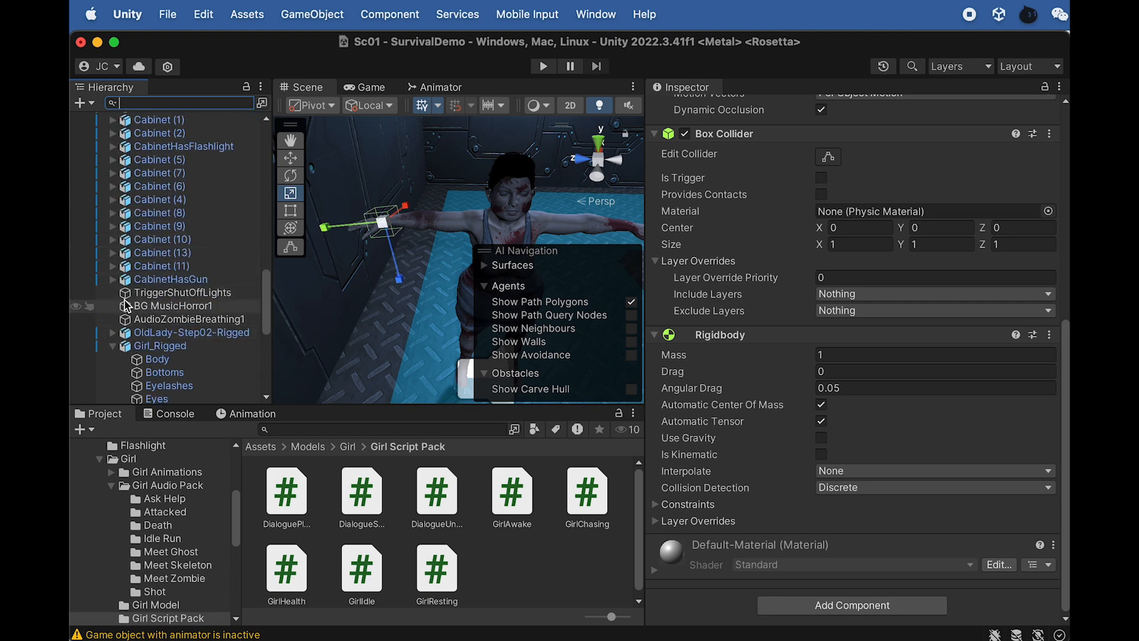
# Step: Start a play test, pick up the key beside the skeleton, and widen the Game view
pyautogui.click(543, 65)
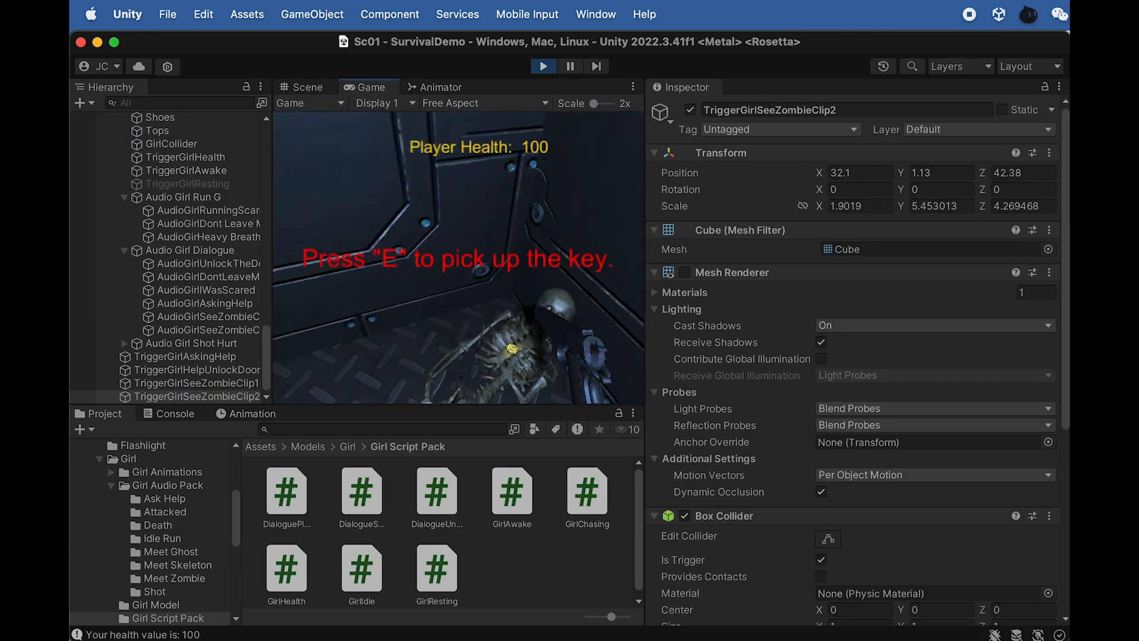
pyautogui.press('e')
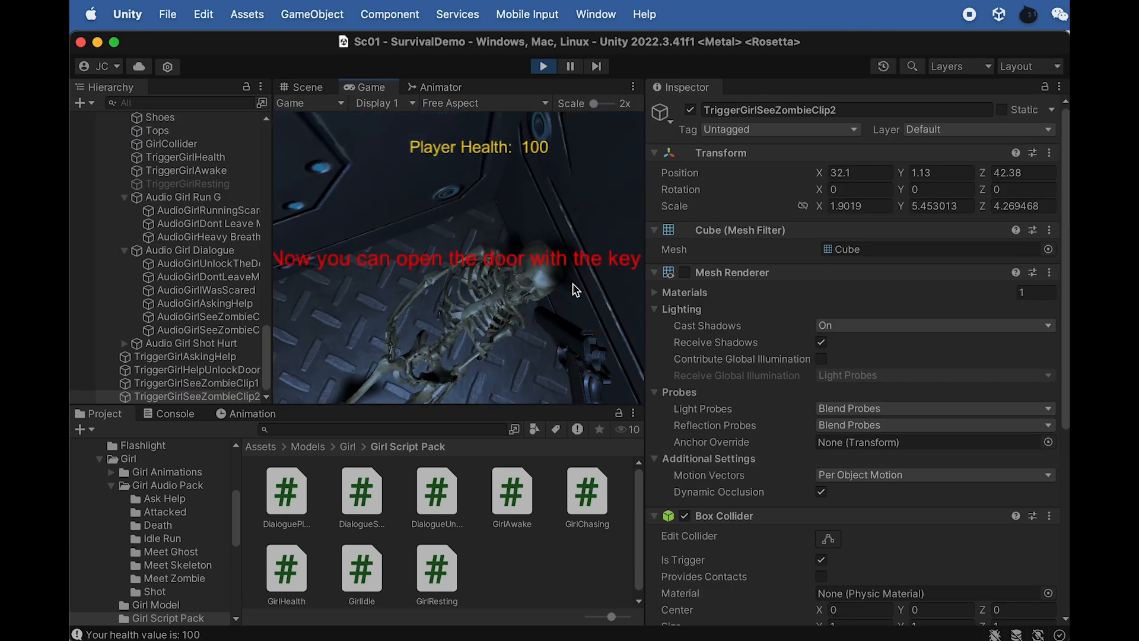
pyautogui.moveTo(644, 247); pyautogui.dragTo(977, 218)
pyautogui.click(399, 209)
pyautogui.press('s')
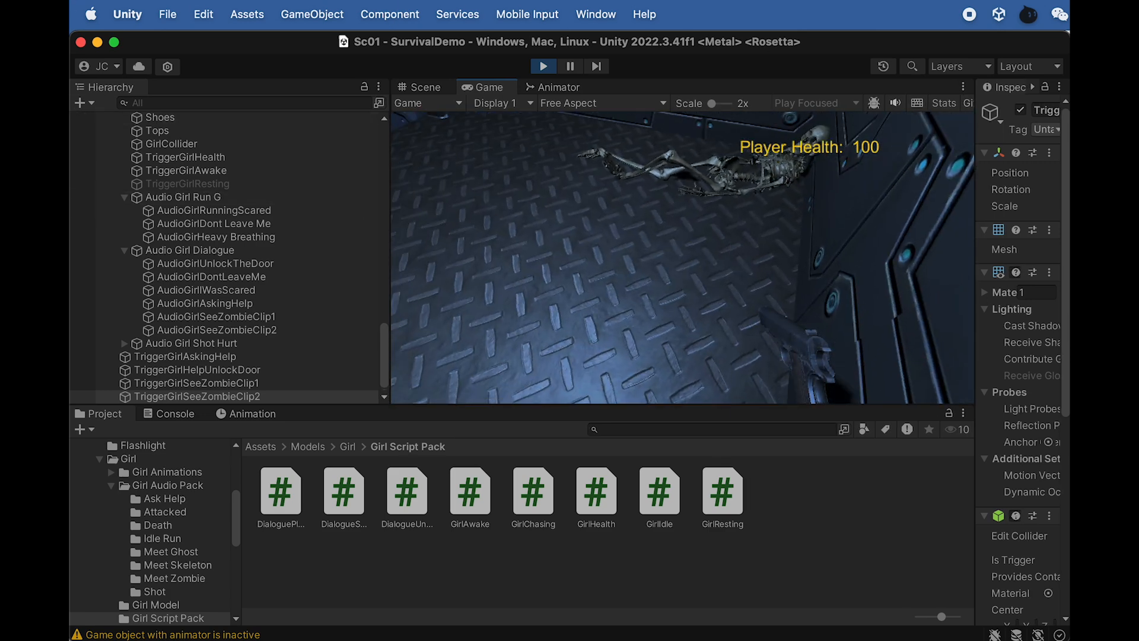
# Step: Walk the player out through the doorway and along the dark corridors to the girl's iron cage
pyautogui.press('w')
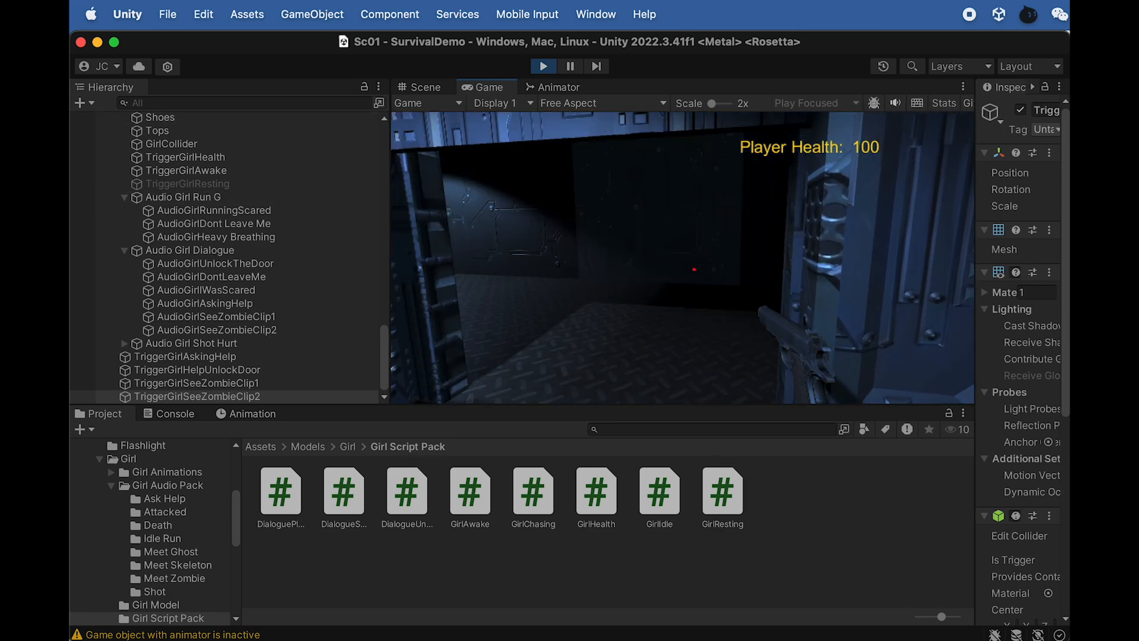
pyautogui.press('w')
pyautogui.press('w')
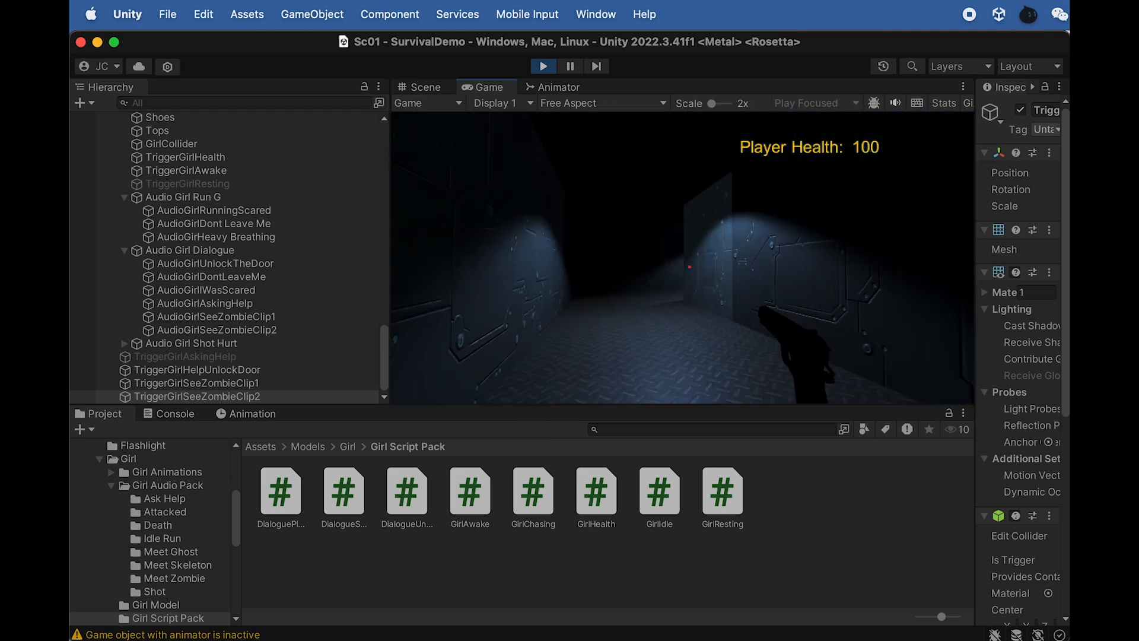
pyautogui.press('w')
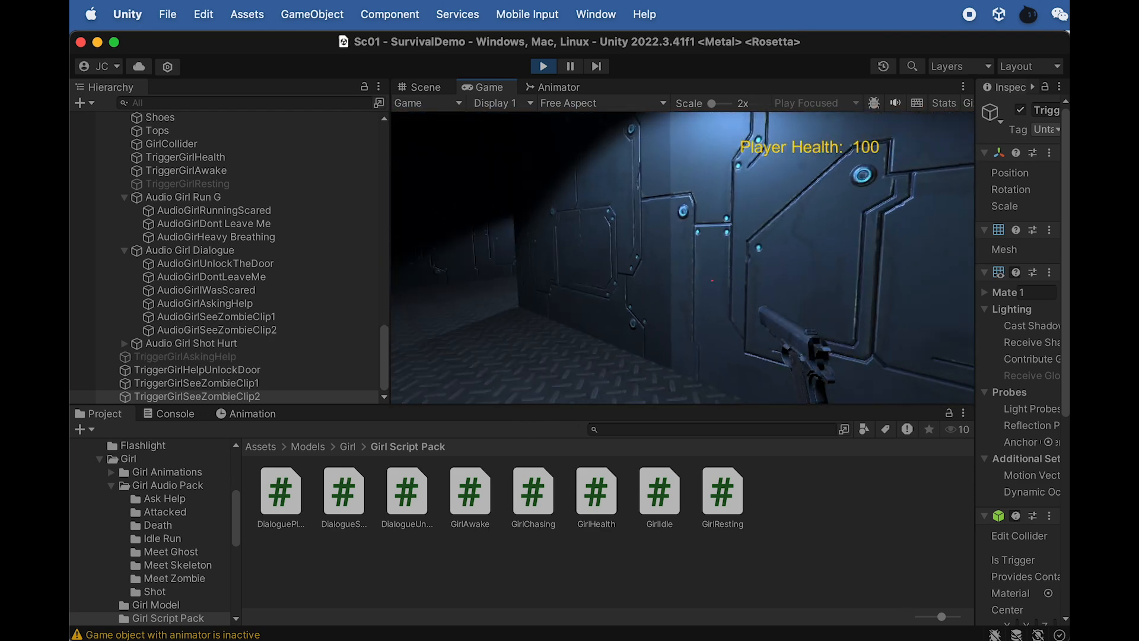
pyautogui.press('w')
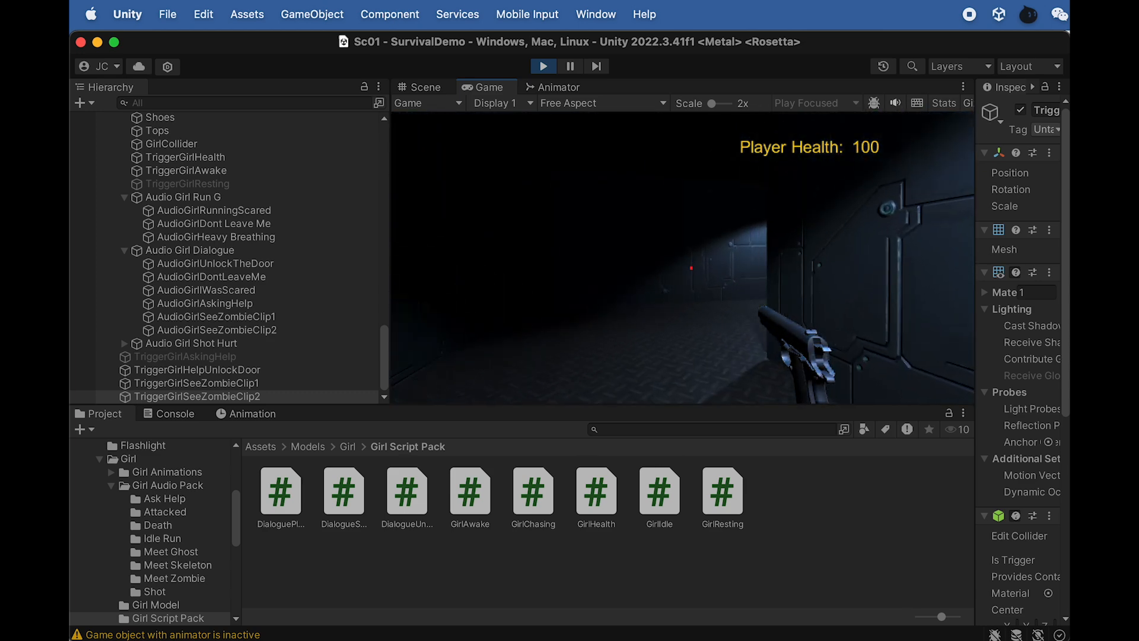
pyautogui.press('w')
pyautogui.press('w')
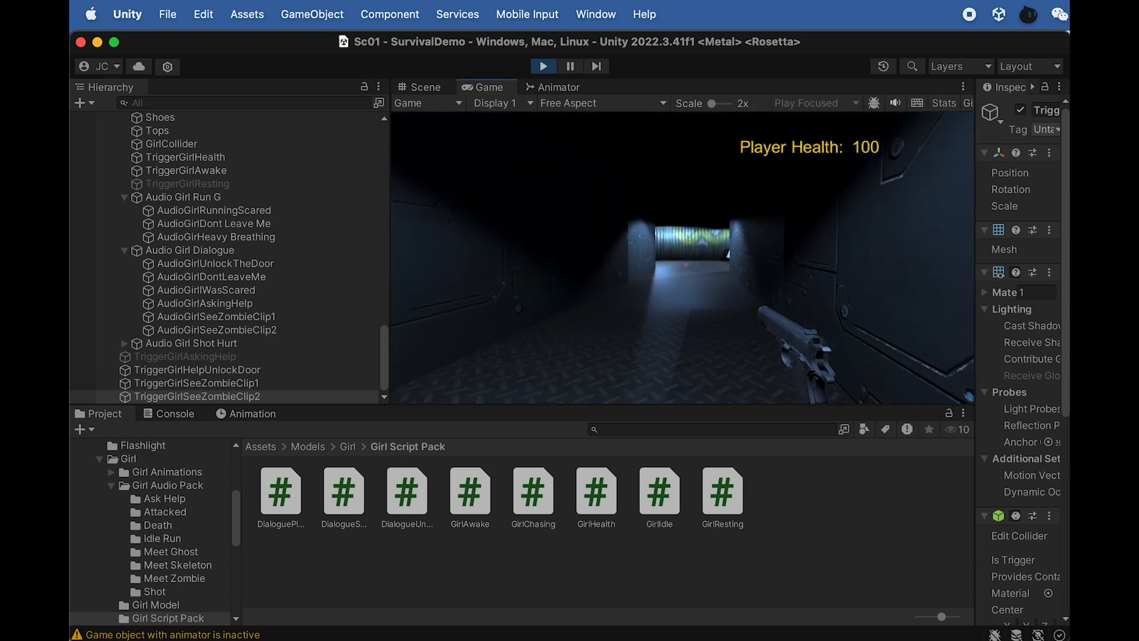
pyautogui.press('w')
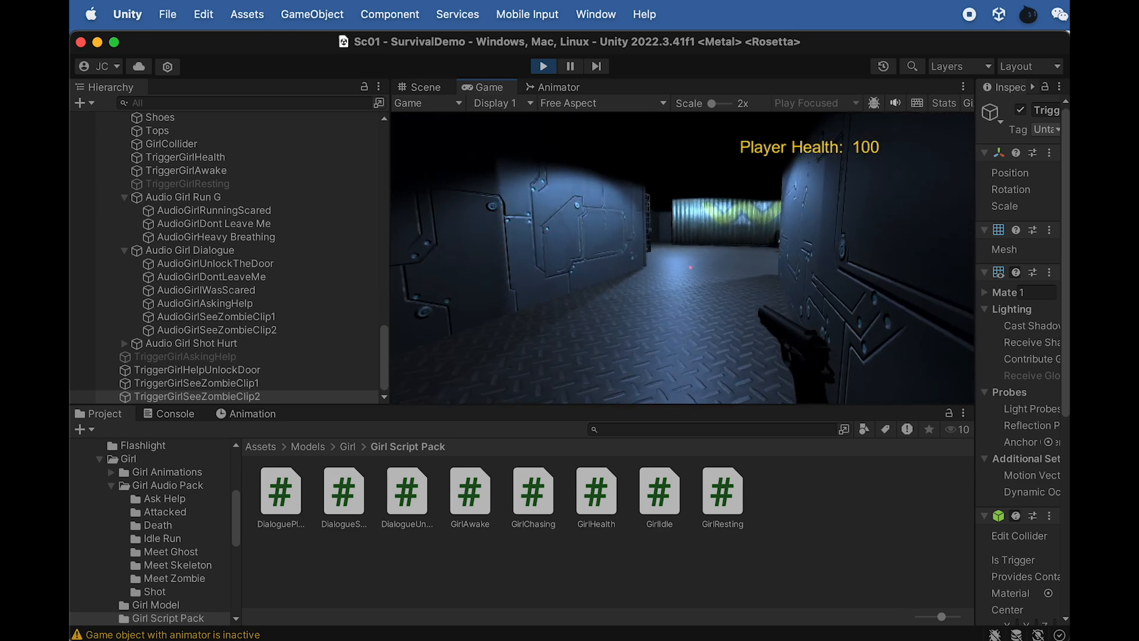
pyautogui.press('w')
pyautogui.press('w')
pyautogui.press('w')
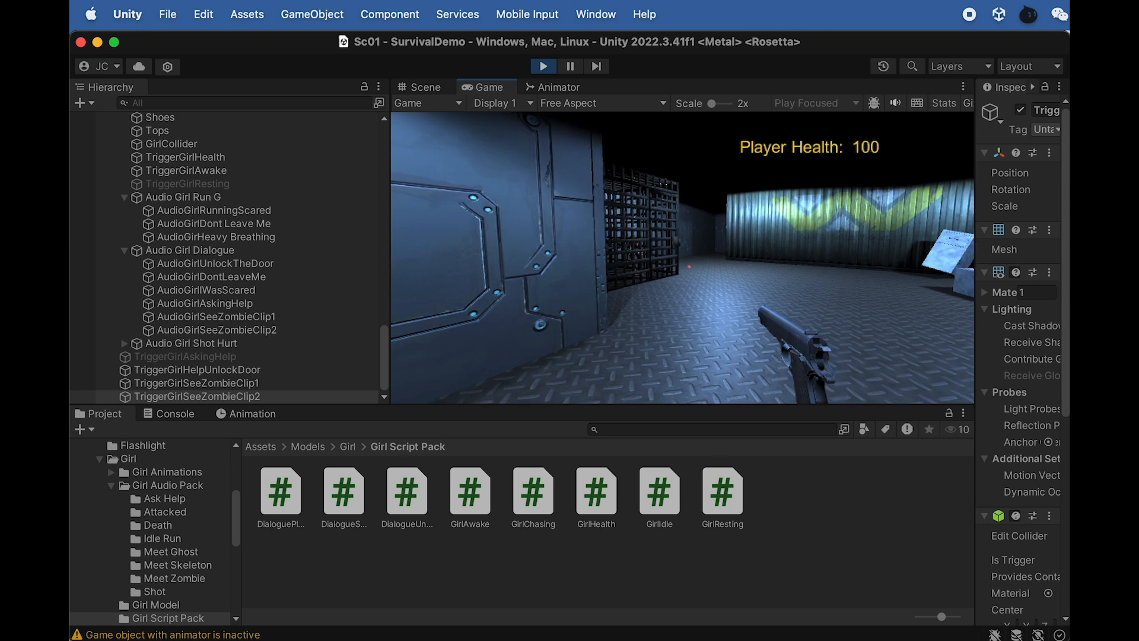
pyautogui.press('w')
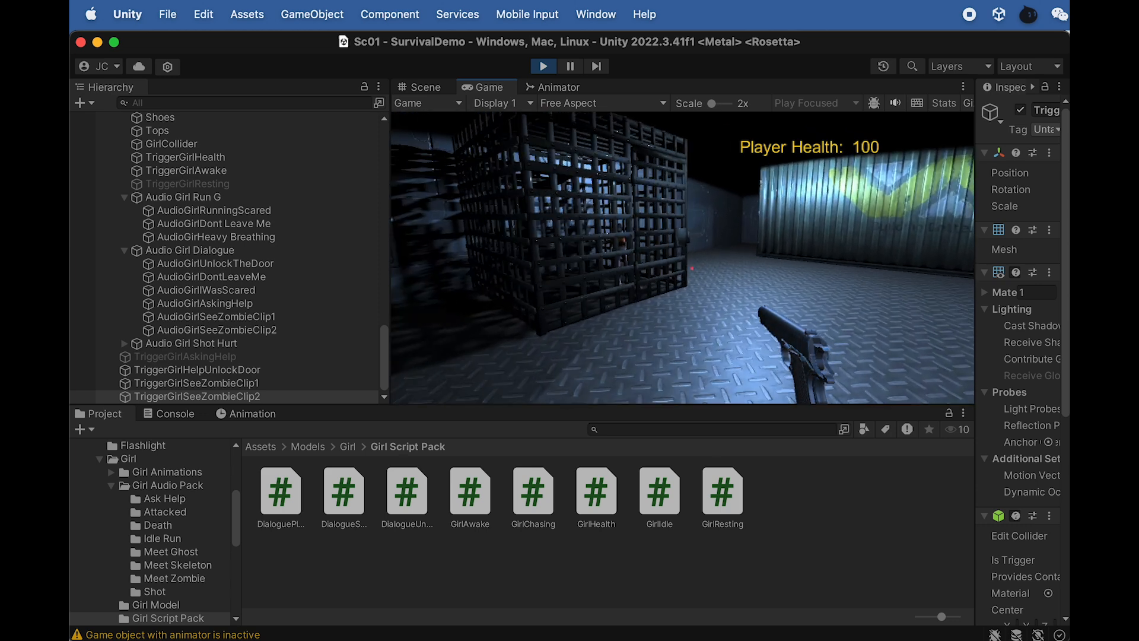
# Step: Approach the iron cage, open its door with the key, and move aside from the girl in the play test
pyautogui.press('d')
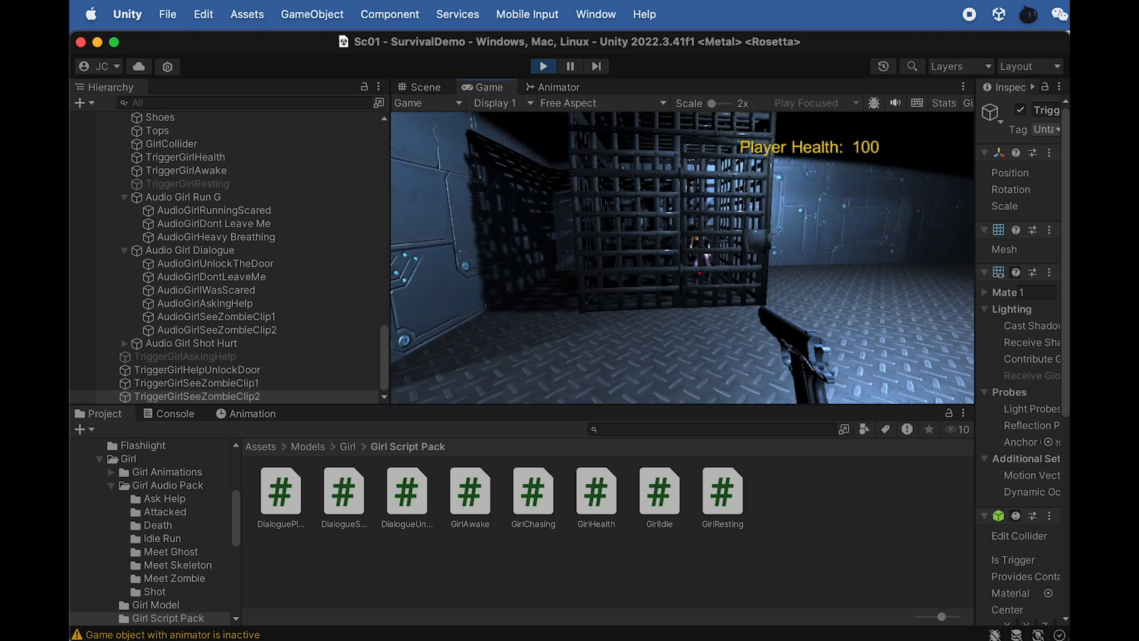
pyautogui.press('s')
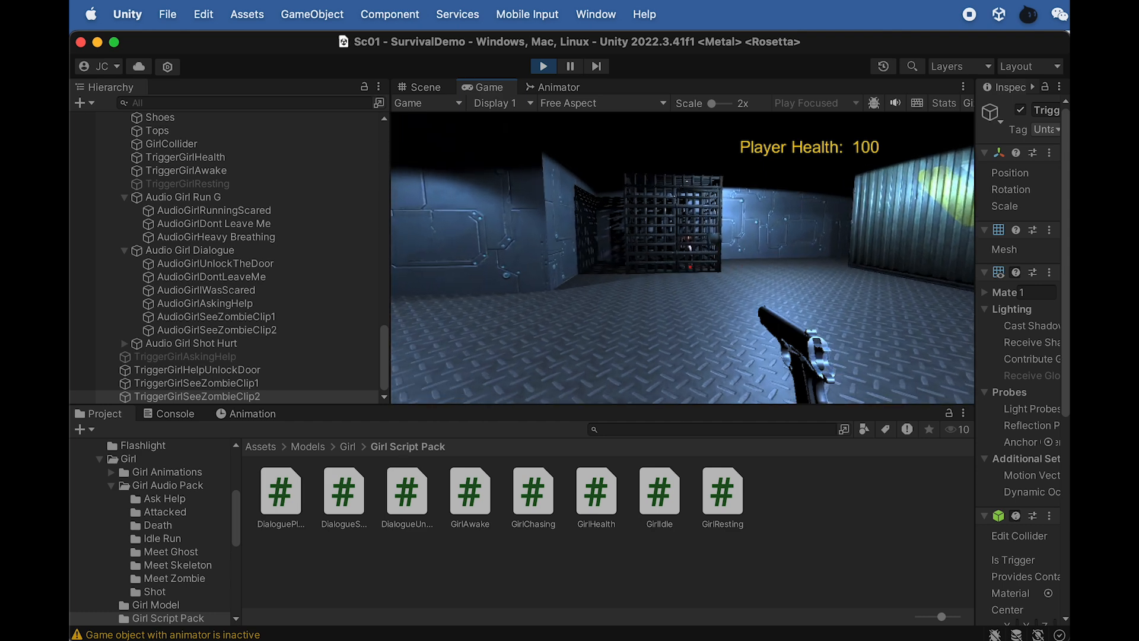
pyautogui.press('w')
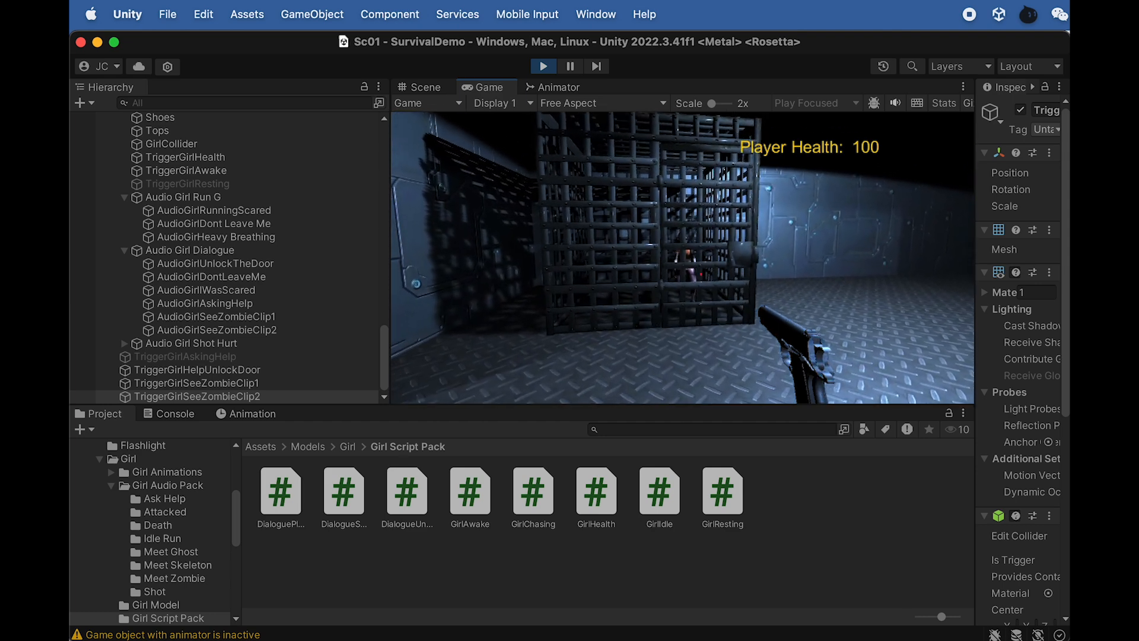
pyautogui.press('w')
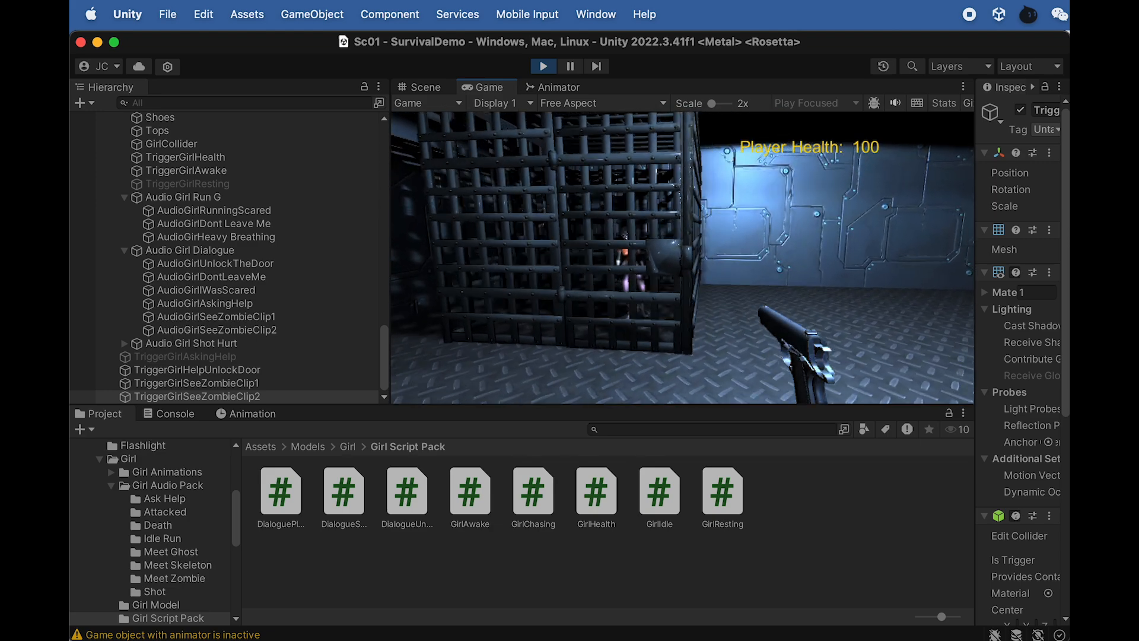
pyautogui.press('e')
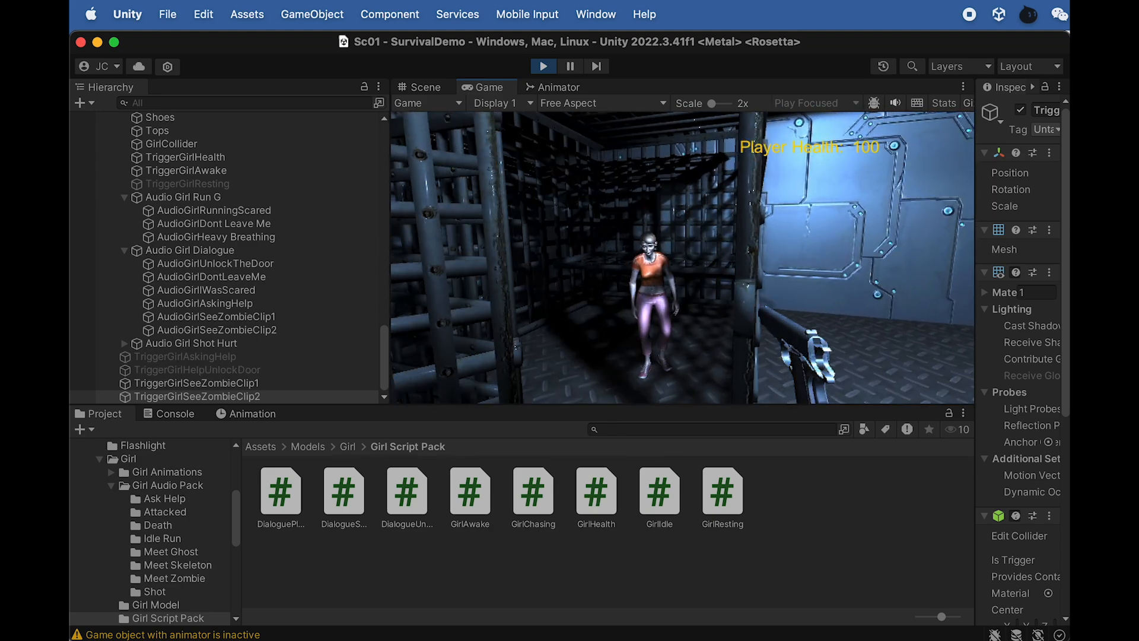
pyautogui.press('a')
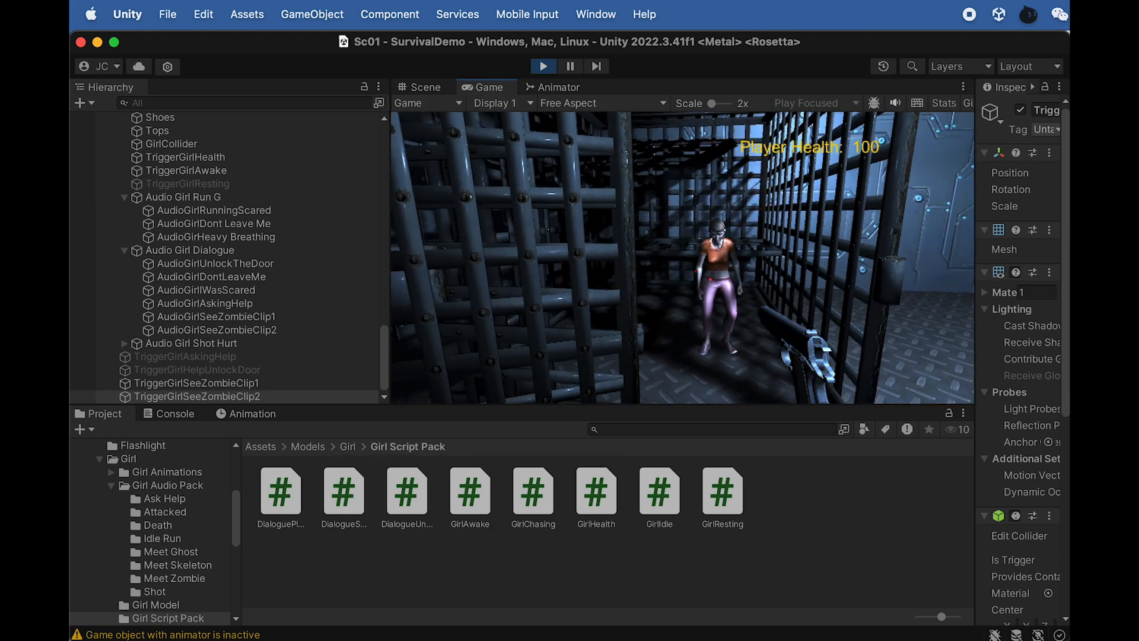
pyautogui.press('a')
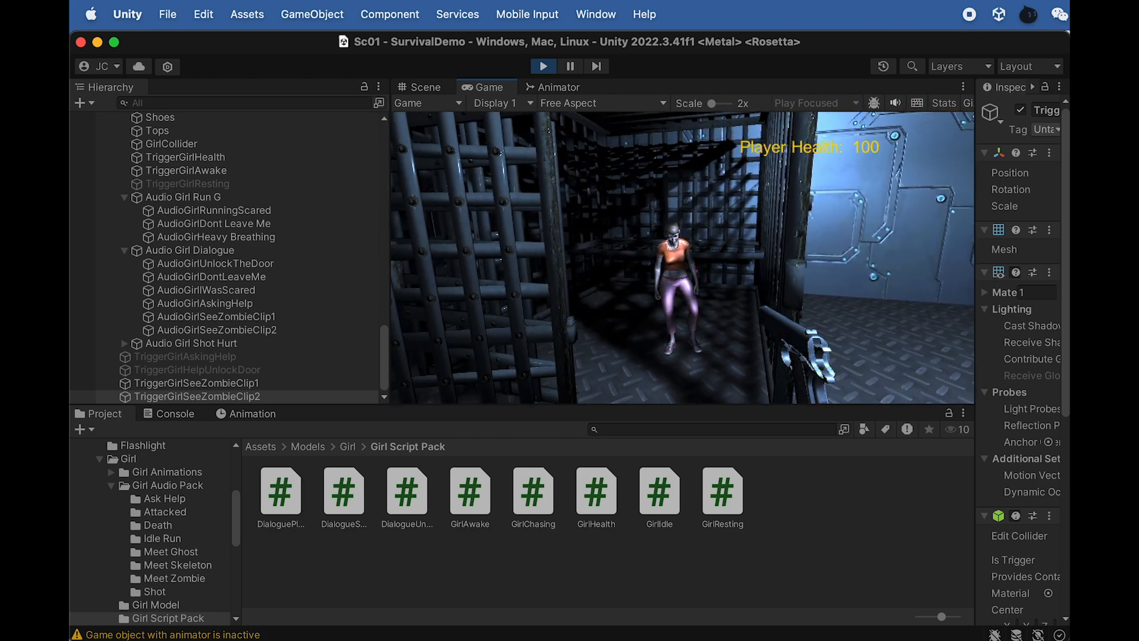
# Step: Wake the girl inside the iron cage and back out of it, shooting her once as she follows
pyautogui.press('w')
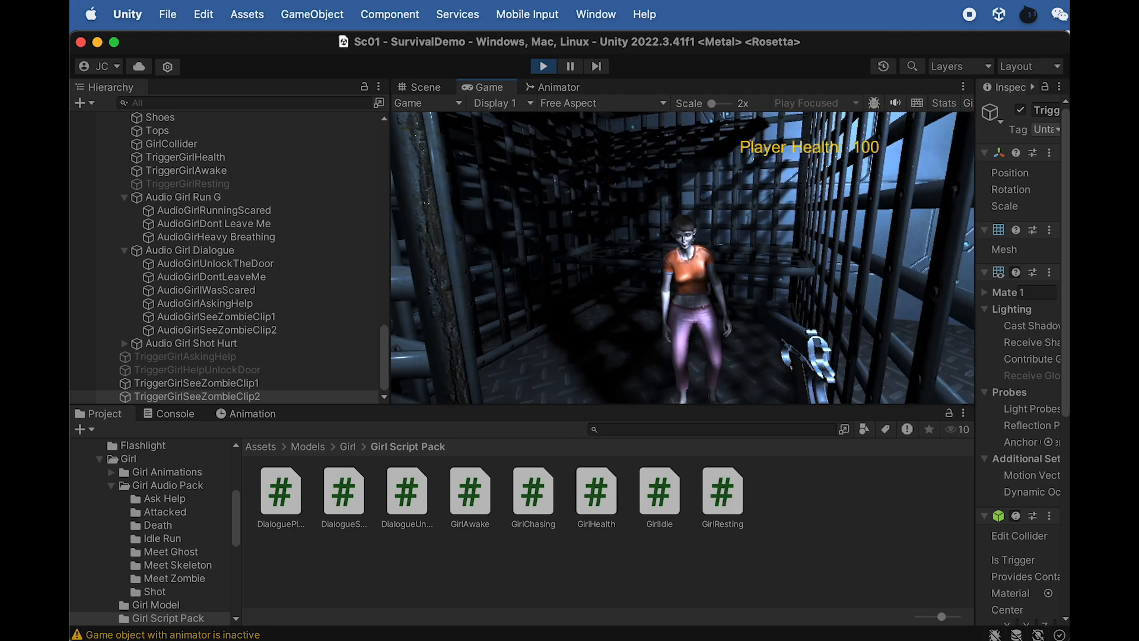
pyautogui.press('w')
pyautogui.press('s')
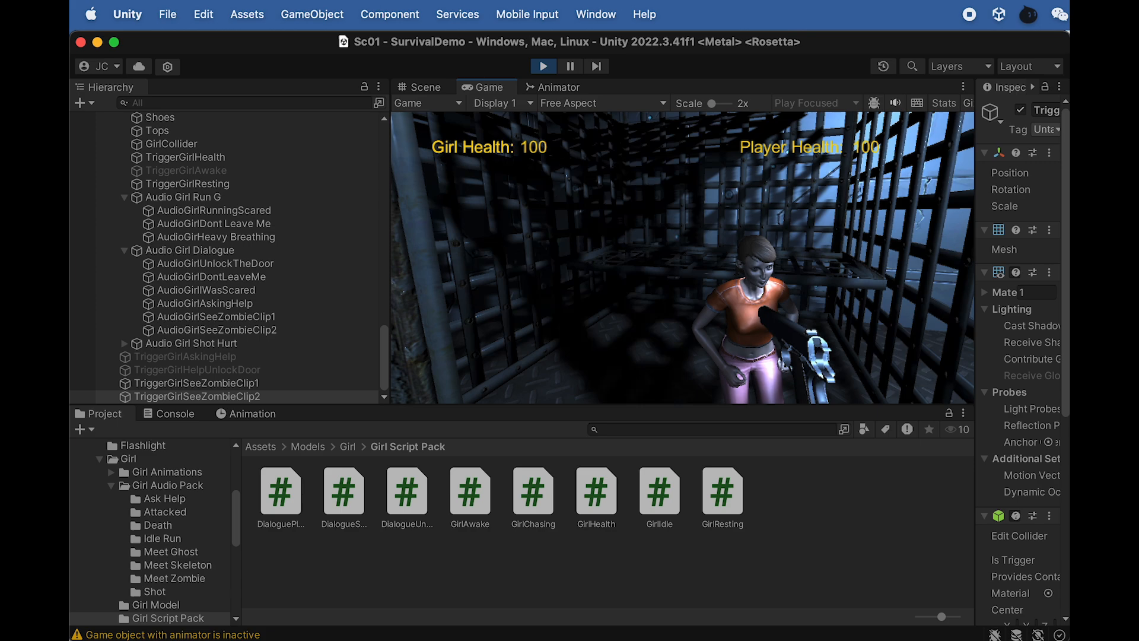
pyautogui.press('s')
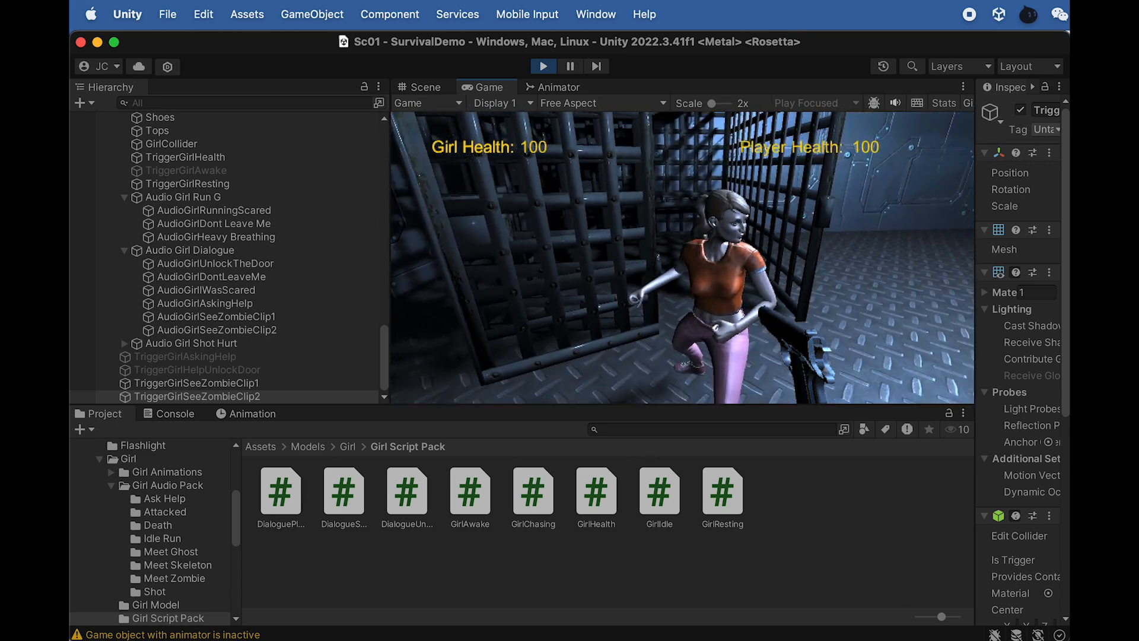
pyautogui.press('s')
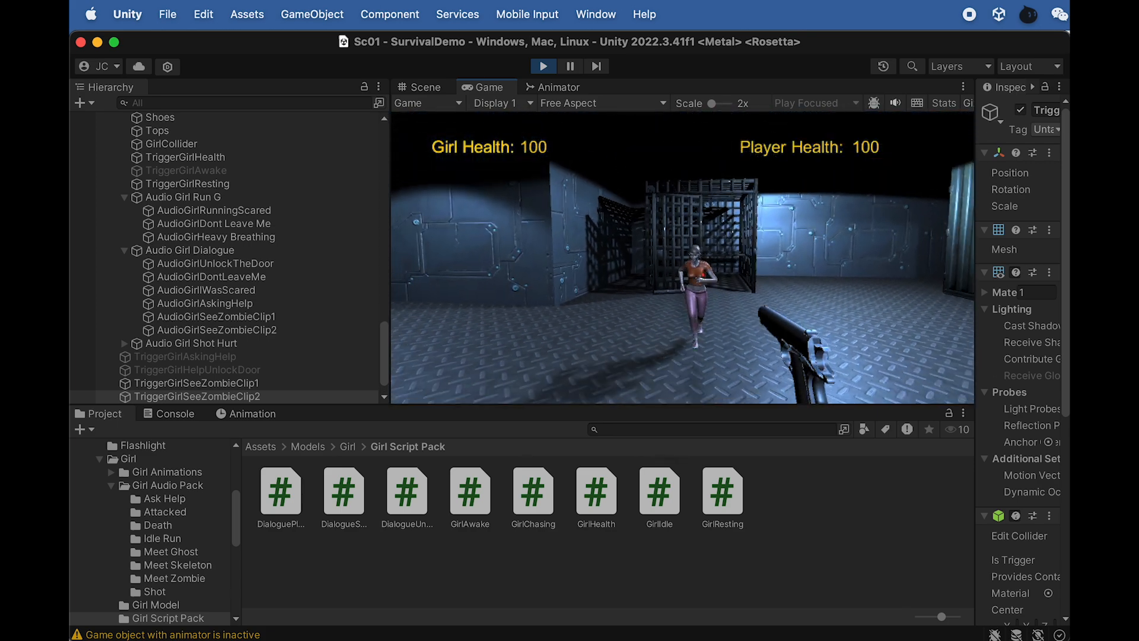
pyautogui.click(693, 269)
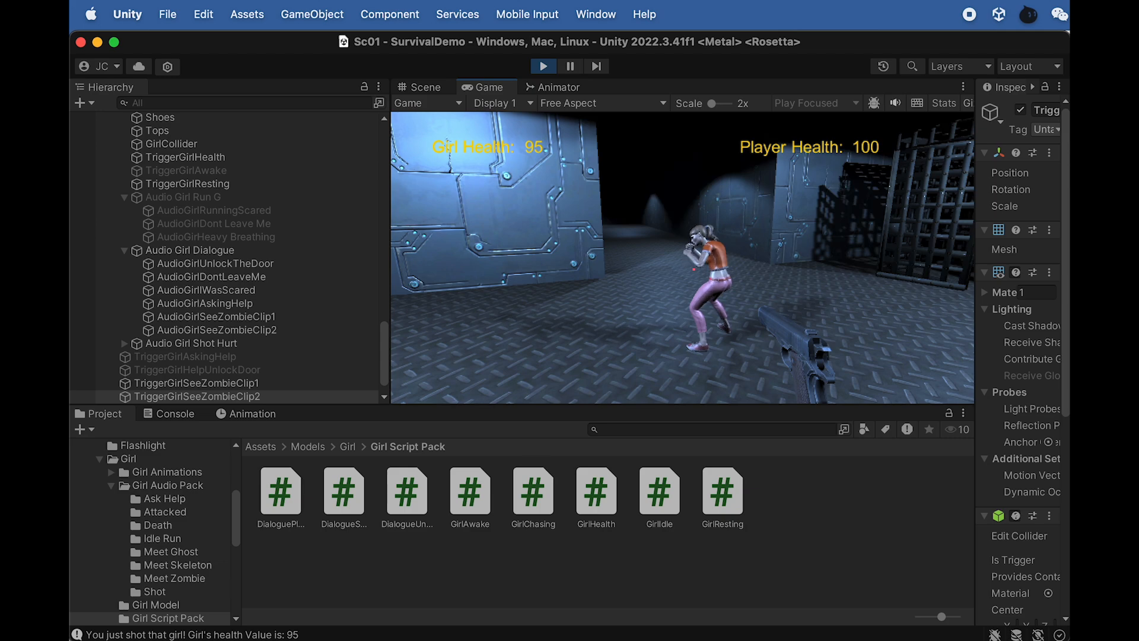
# Step: Walk the player past the cabinets and into the dark corridor toward the zombie in the play test
pyautogui.press('w')
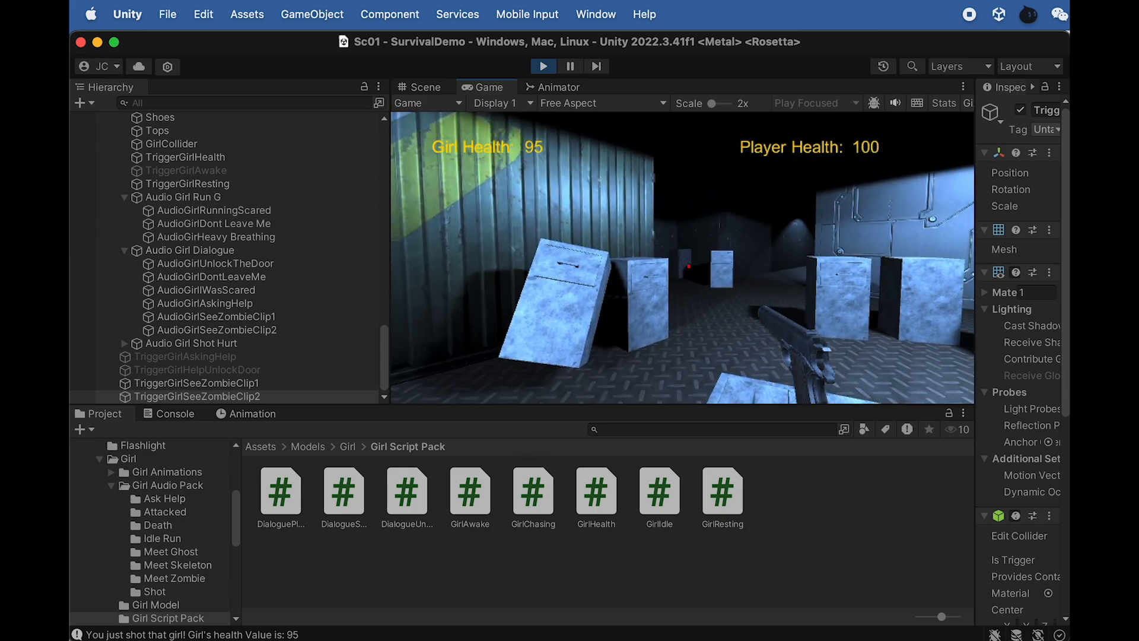
pyautogui.press('w')
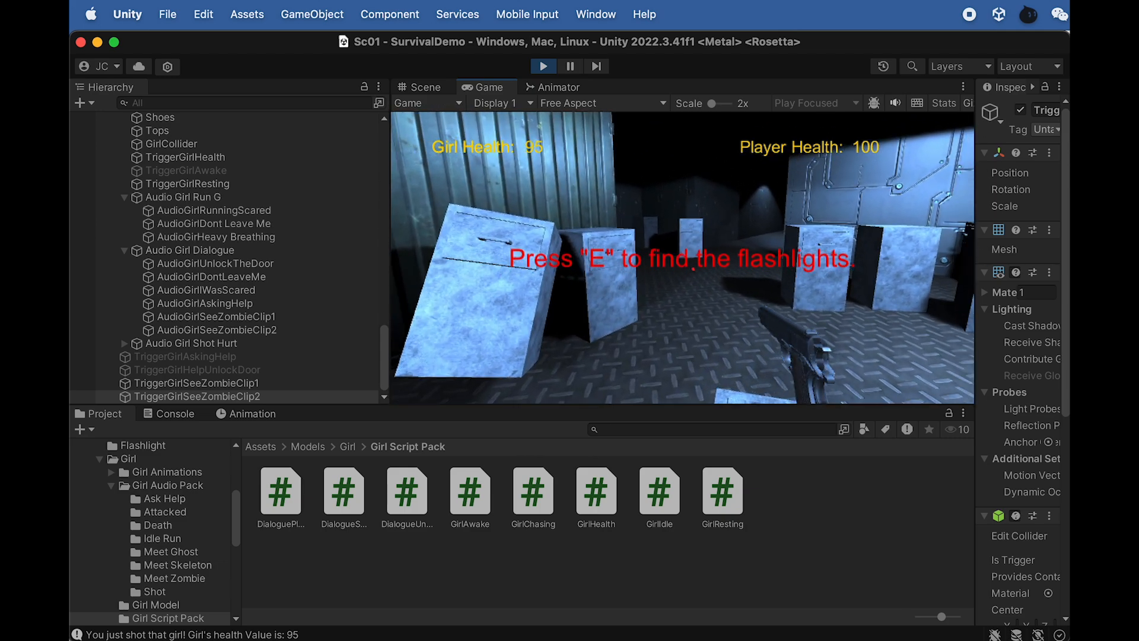
pyautogui.press('w')
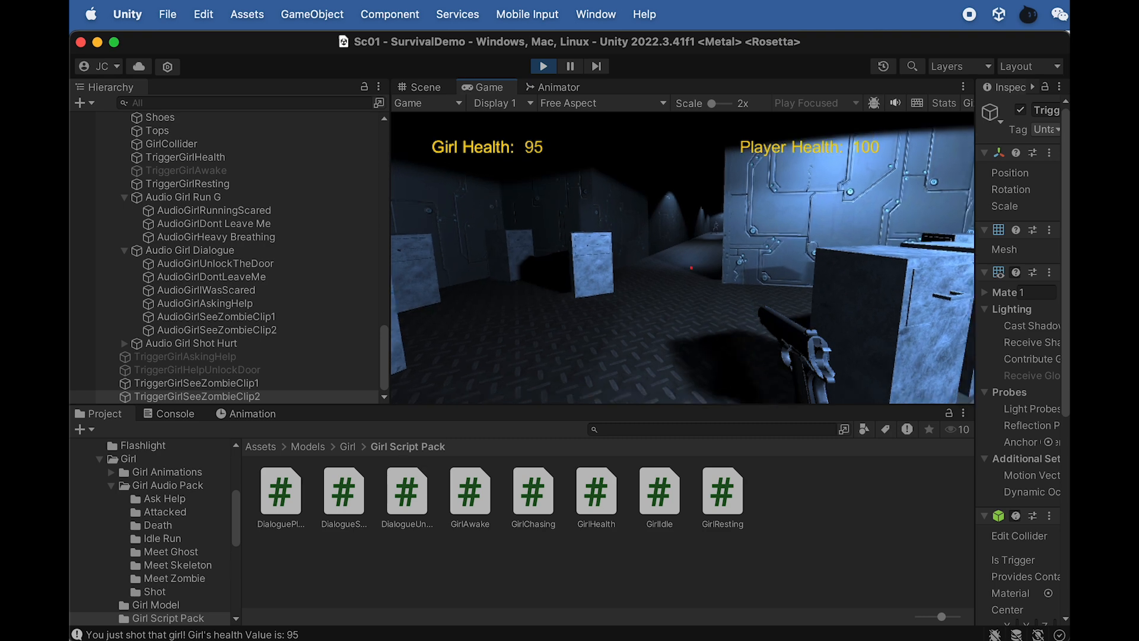
pyautogui.press('w')
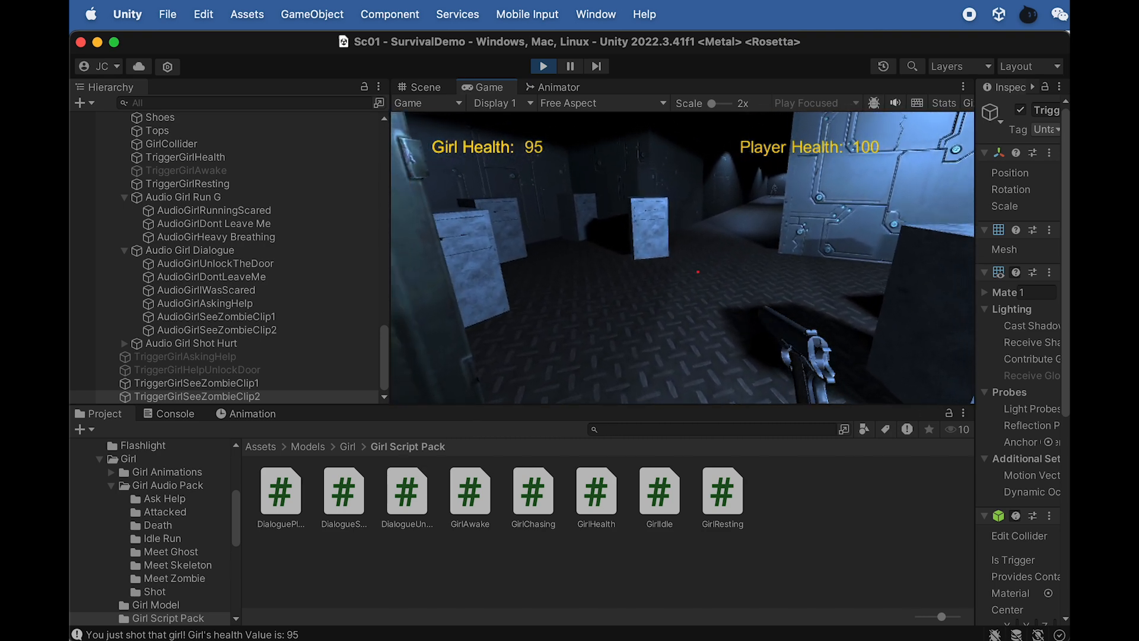
pyautogui.press('w')
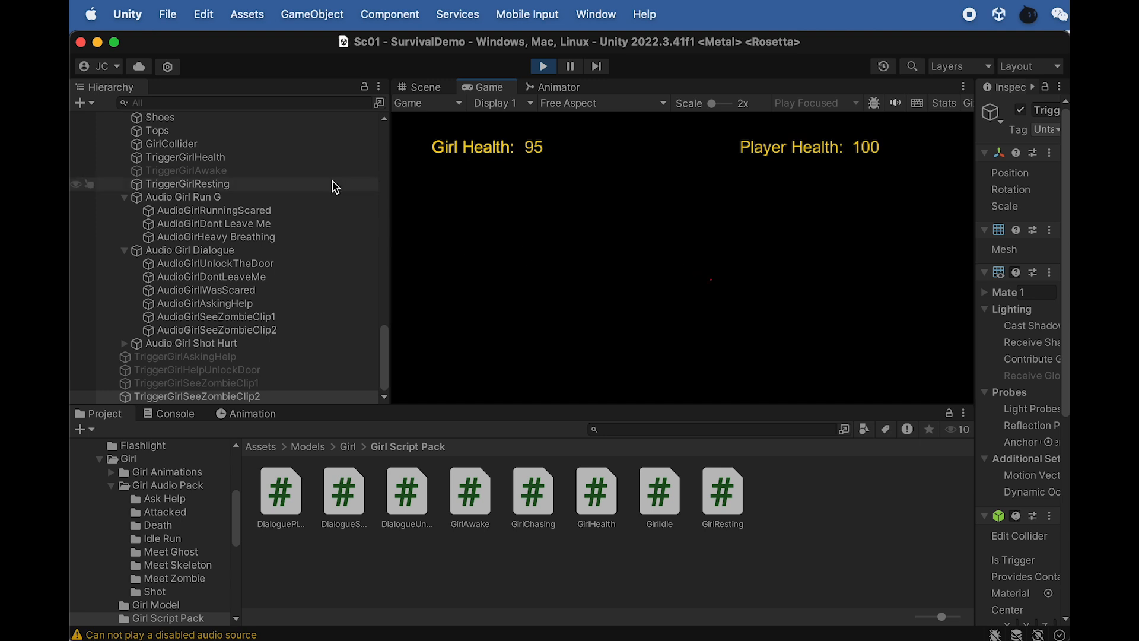
# Step: Enable the Directional Light during the play test, widen the Inspector, and raise the light's intensity to 2.55
pyautogui.scroll(20, 335, 187)
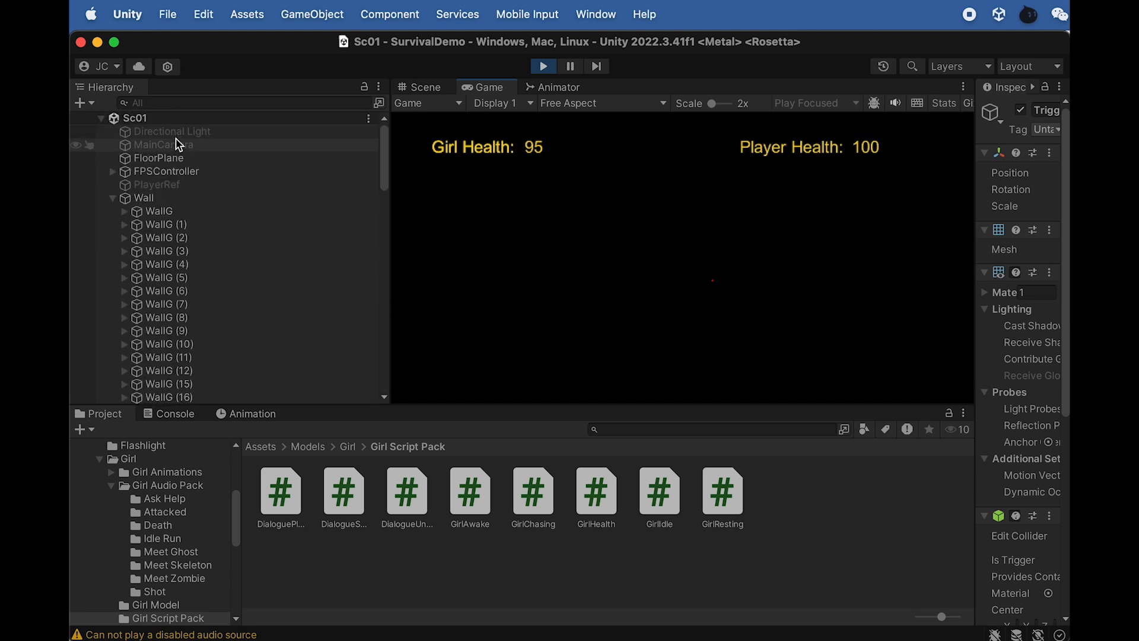
pyautogui.click(176, 132)
pyautogui.click(1020, 110)
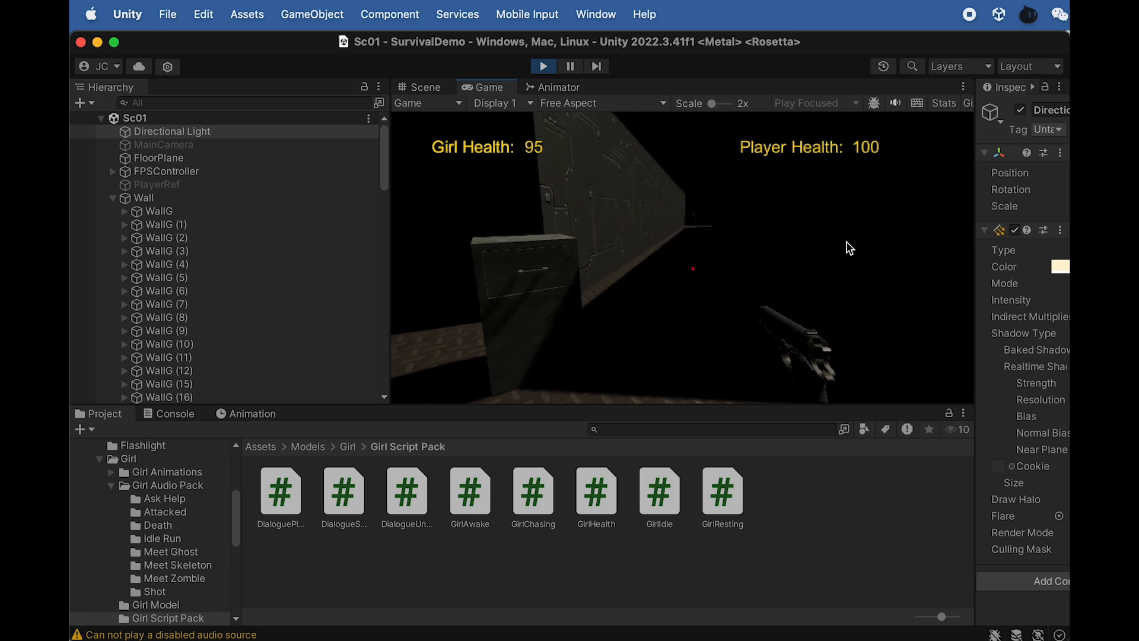
pyautogui.press('w')
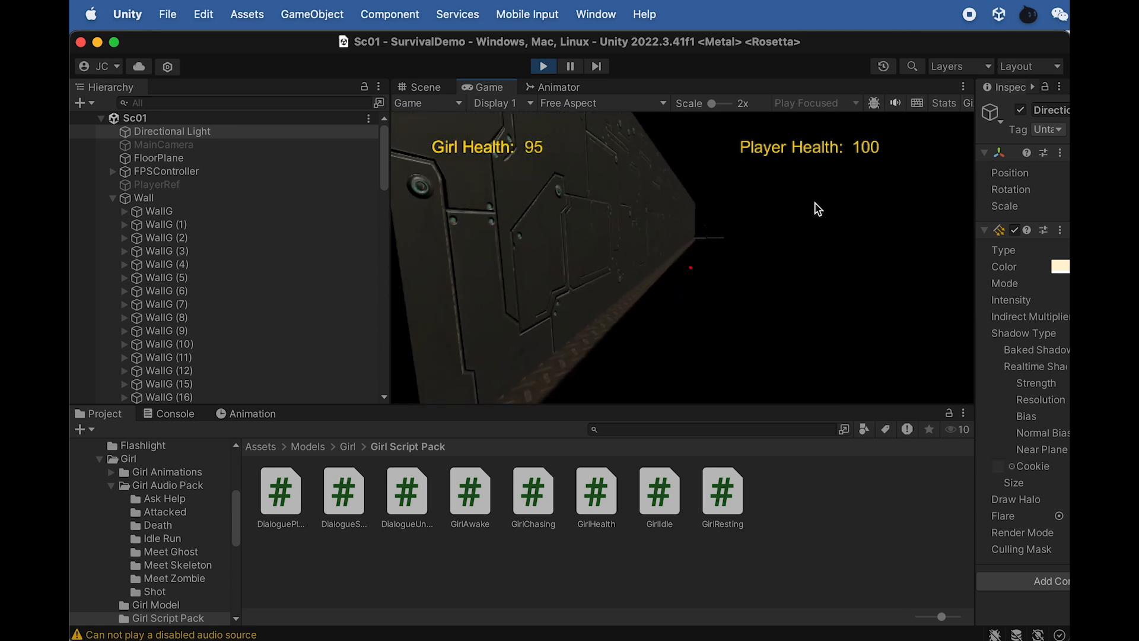
pyautogui.click(237, 133)
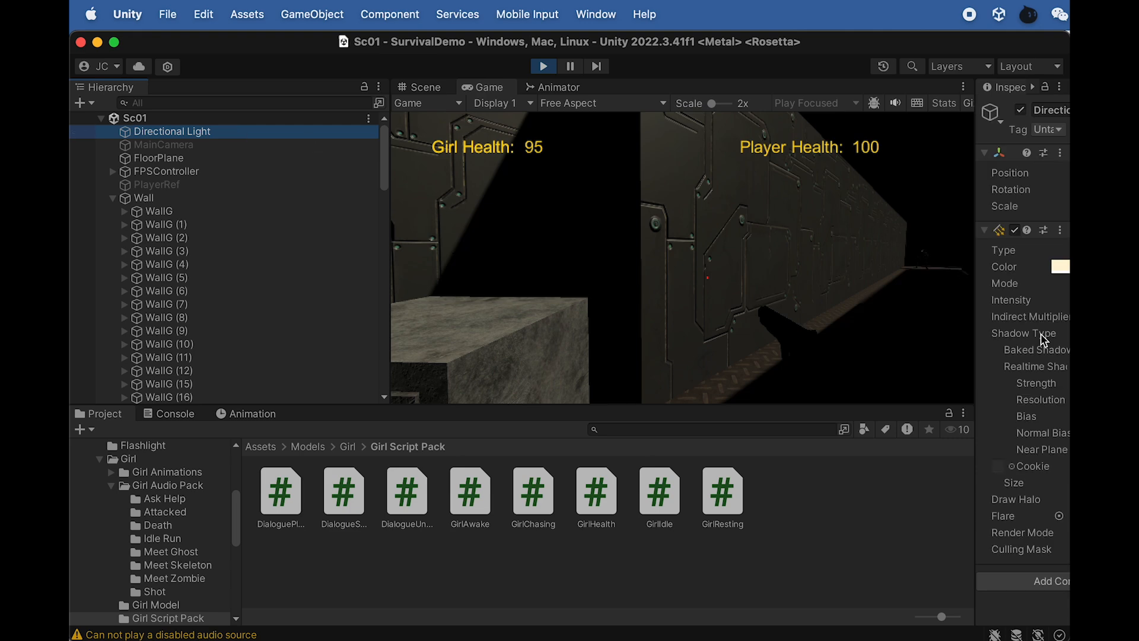
pyautogui.moveTo(974, 313); pyautogui.dragTo(758, 303)
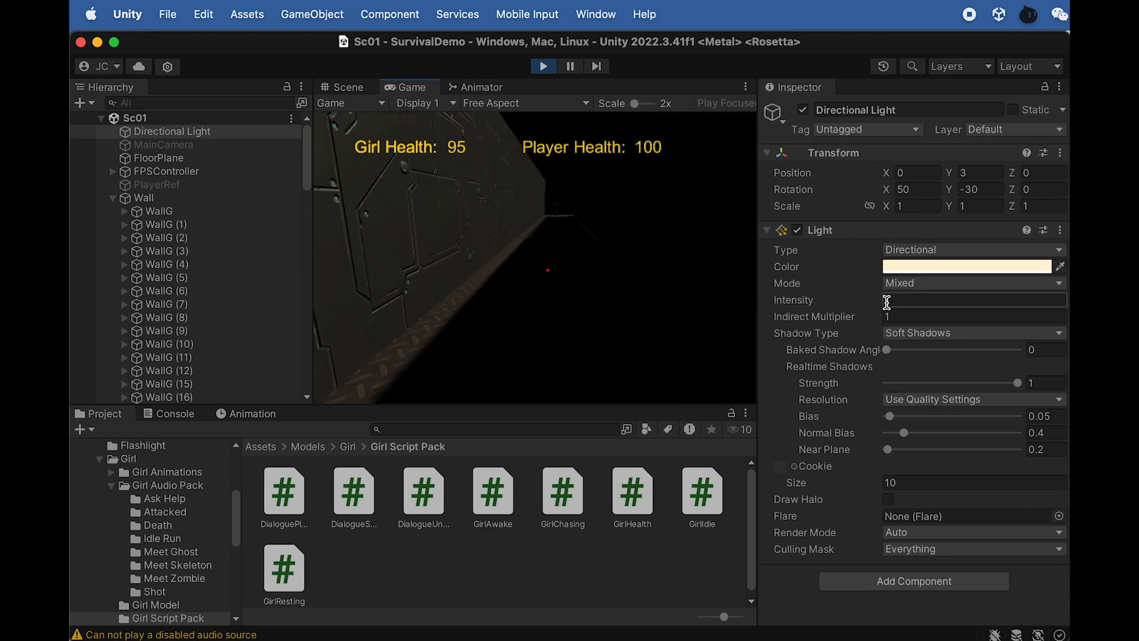
pyautogui.moveTo(839, 307); pyautogui.dragTo(866, 297)
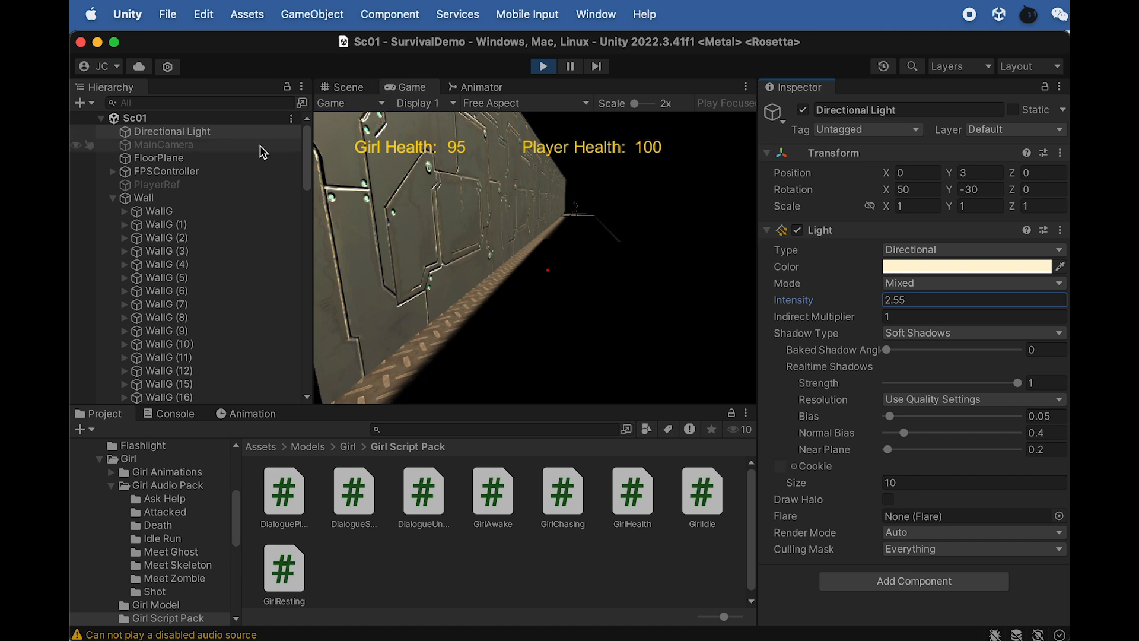
pyautogui.click(353, 187)
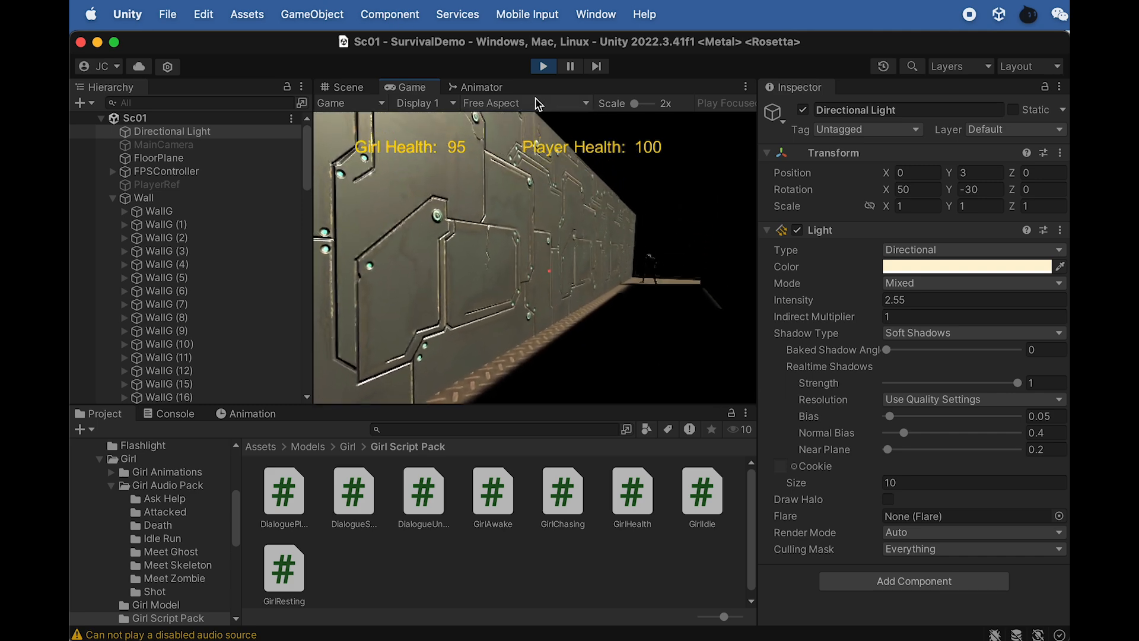
# Step: Collapse Girl_Rigged and expand OldLady-Step02-Rigged with its mixamorig:Hips bones folded away
pyautogui.scroll(-15, 219, 255)
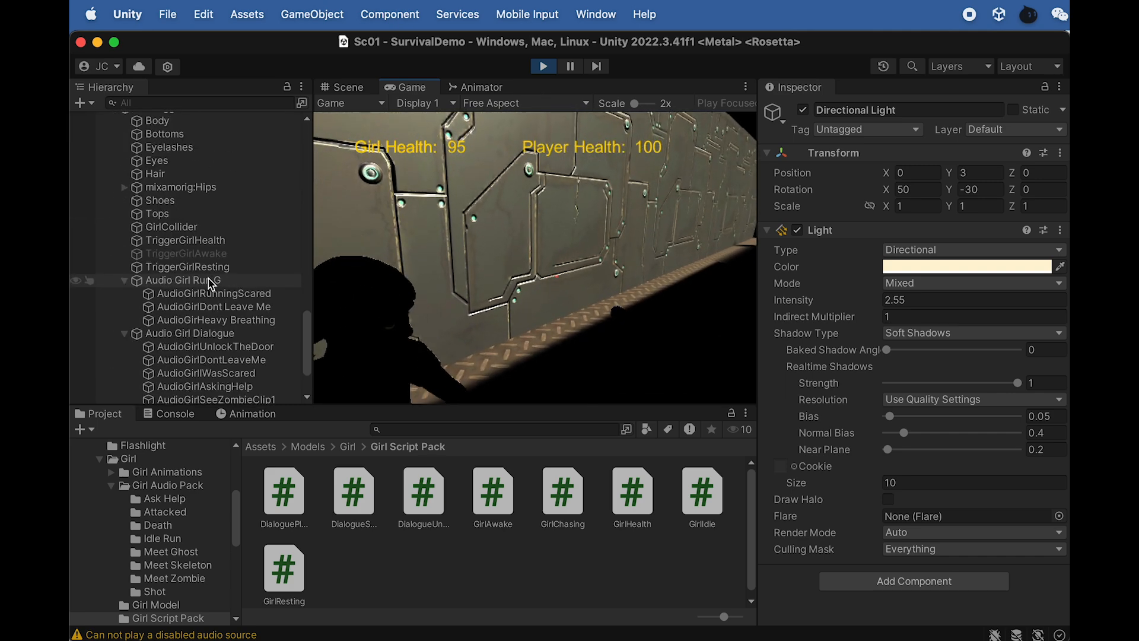
pyautogui.scroll(-3, 226, 273)
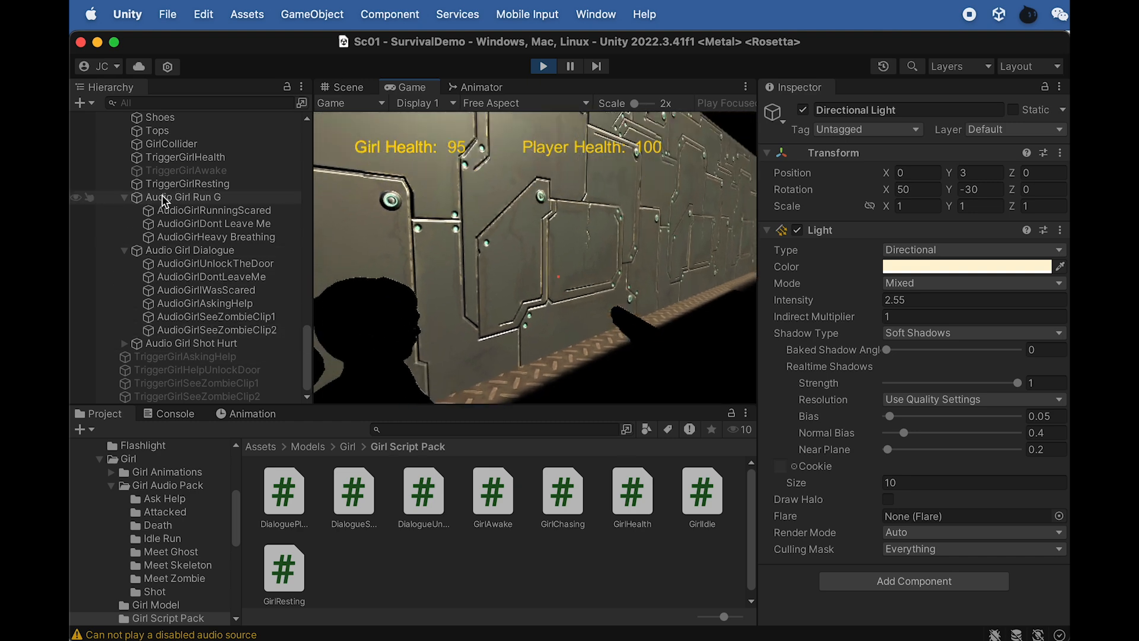
pyautogui.scroll(10, 163, 201)
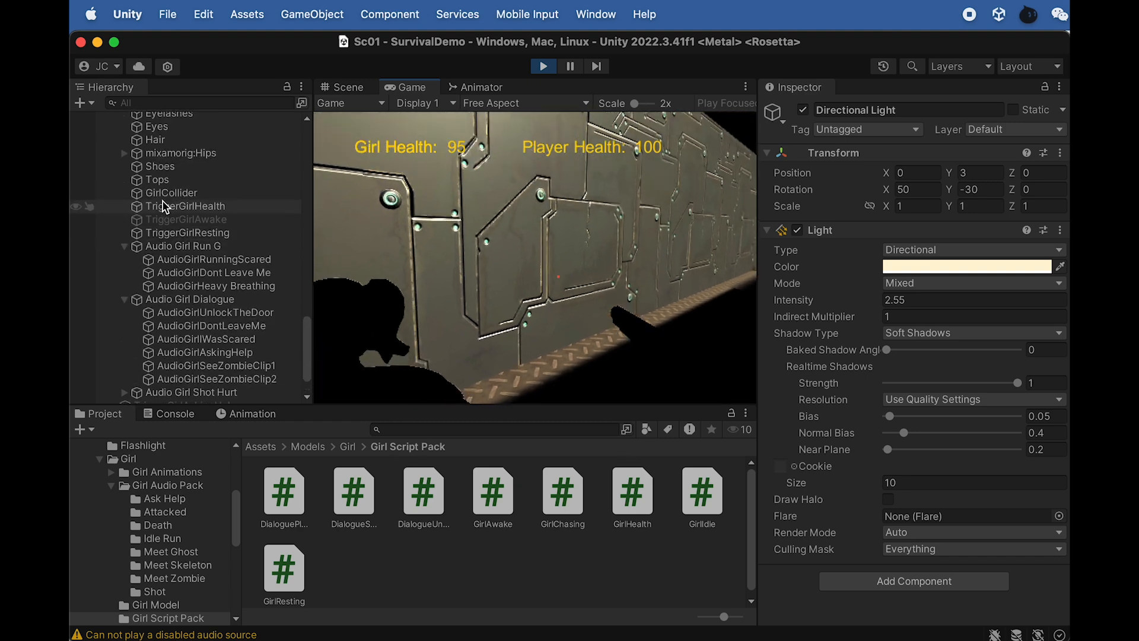
pyautogui.scroll(5, 157, 213)
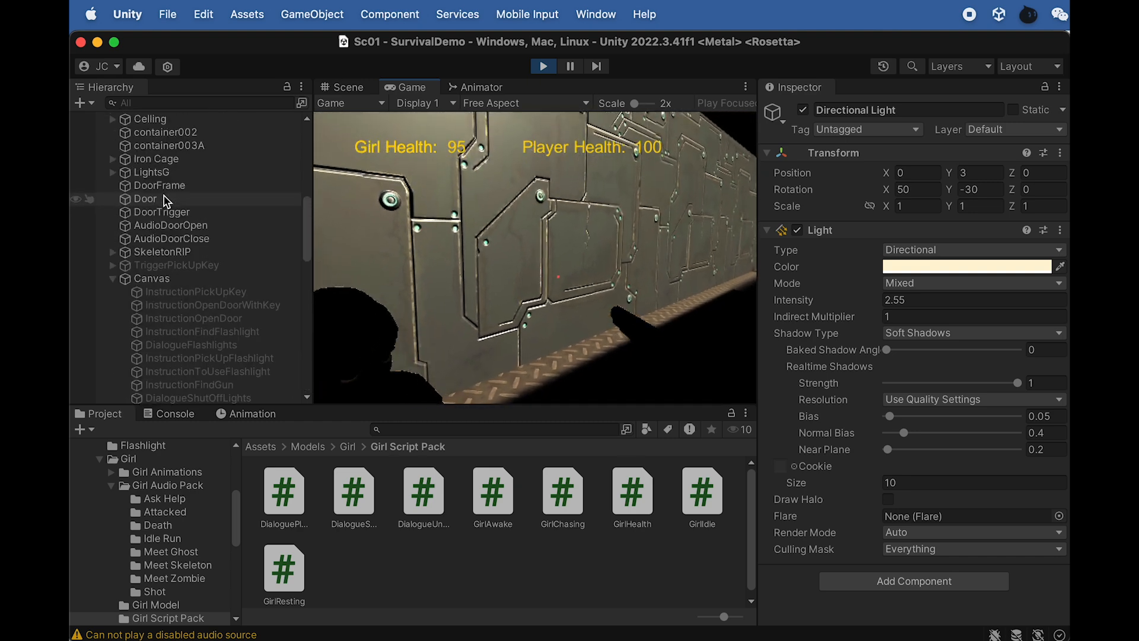
pyautogui.scroll(-10, 160, 249)
pyautogui.scroll(-15, 161, 261)
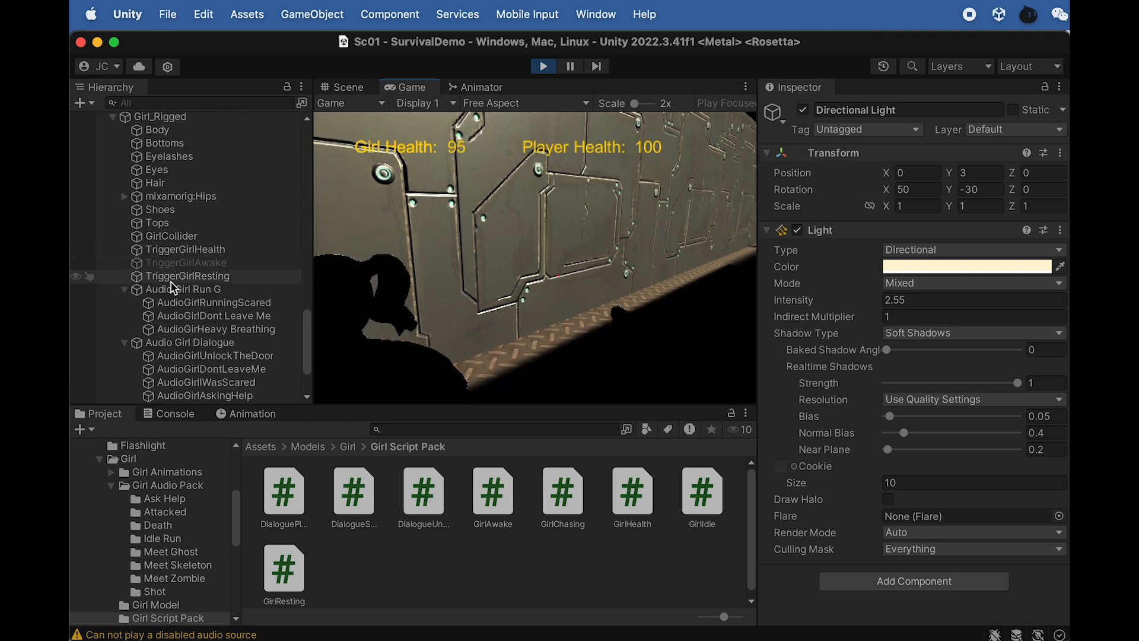
pyautogui.scroll(6, 166, 279)
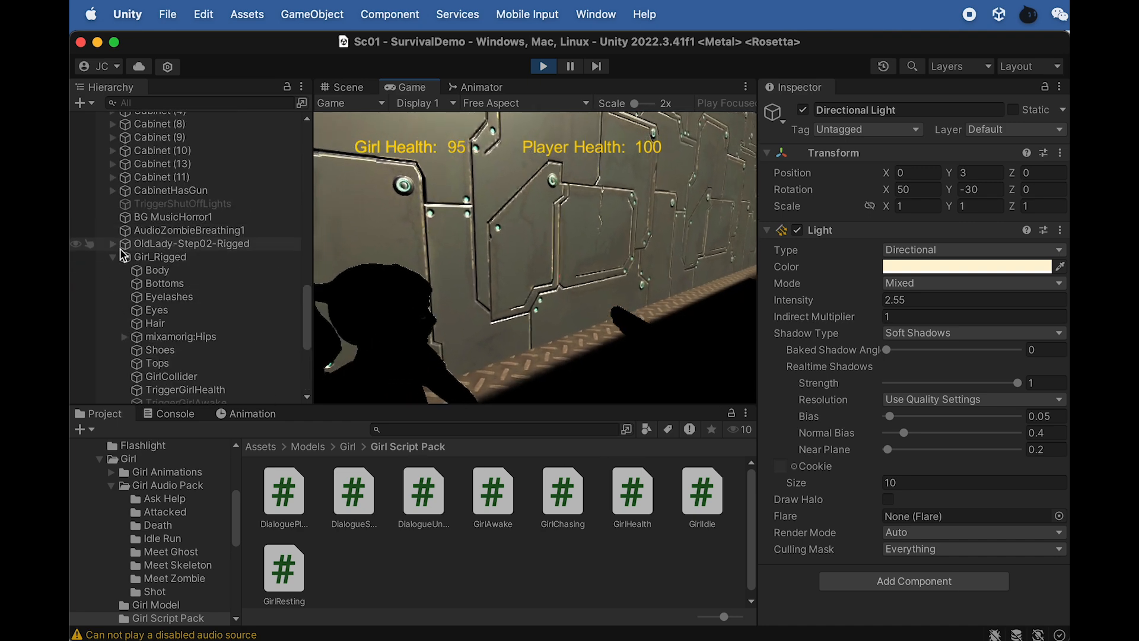
pyautogui.click(112, 254)
pyautogui.click(161, 331)
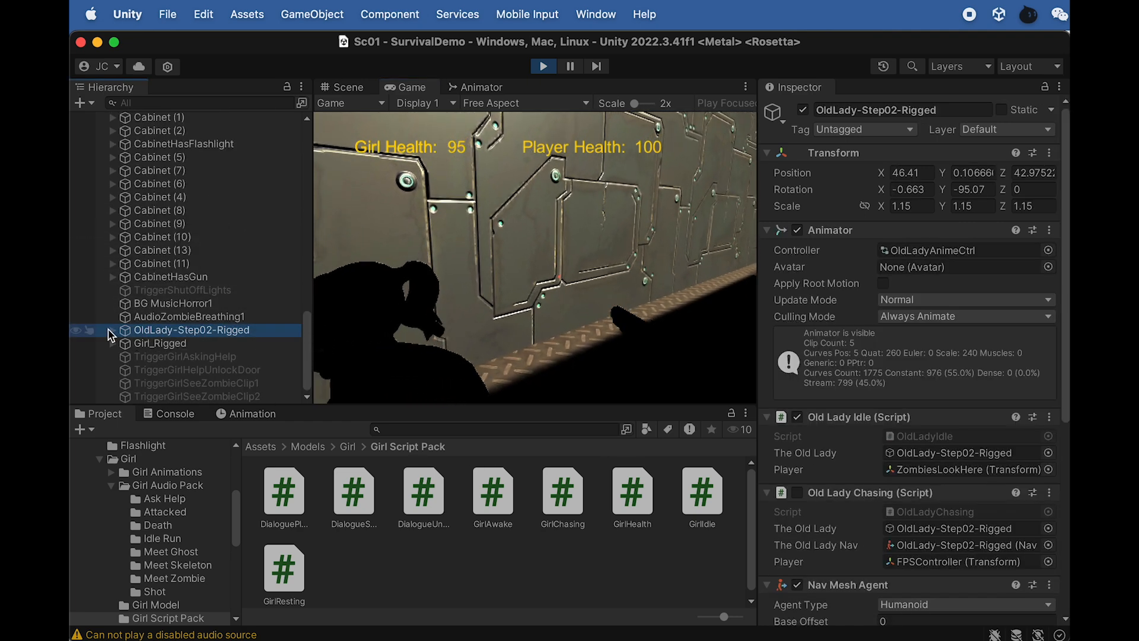
pyautogui.click(113, 330)
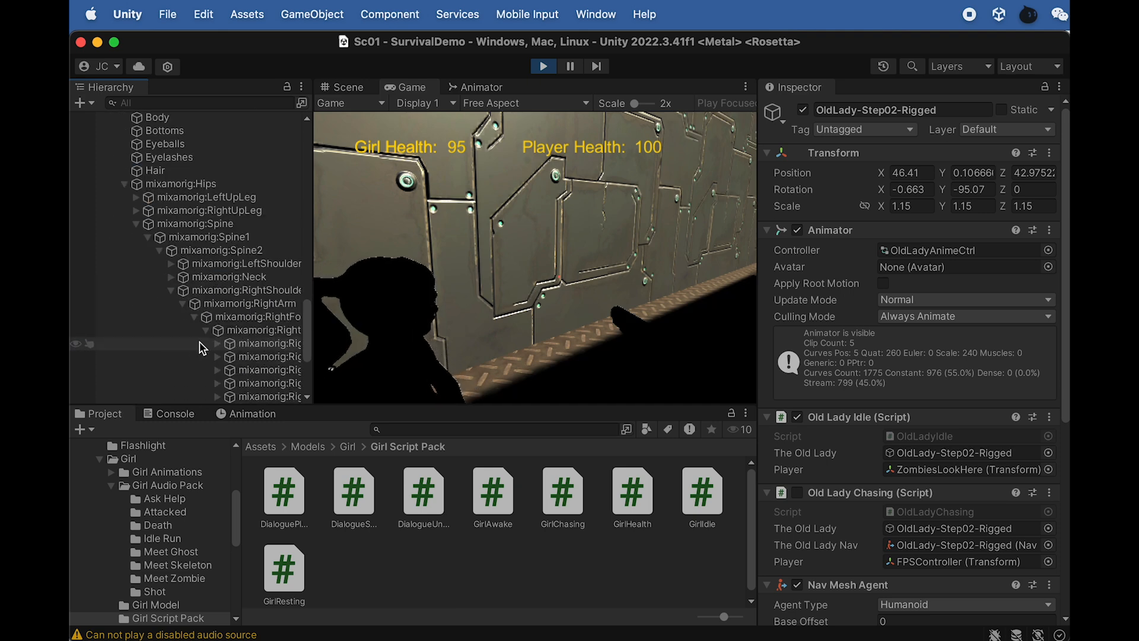
pyautogui.click(124, 185)
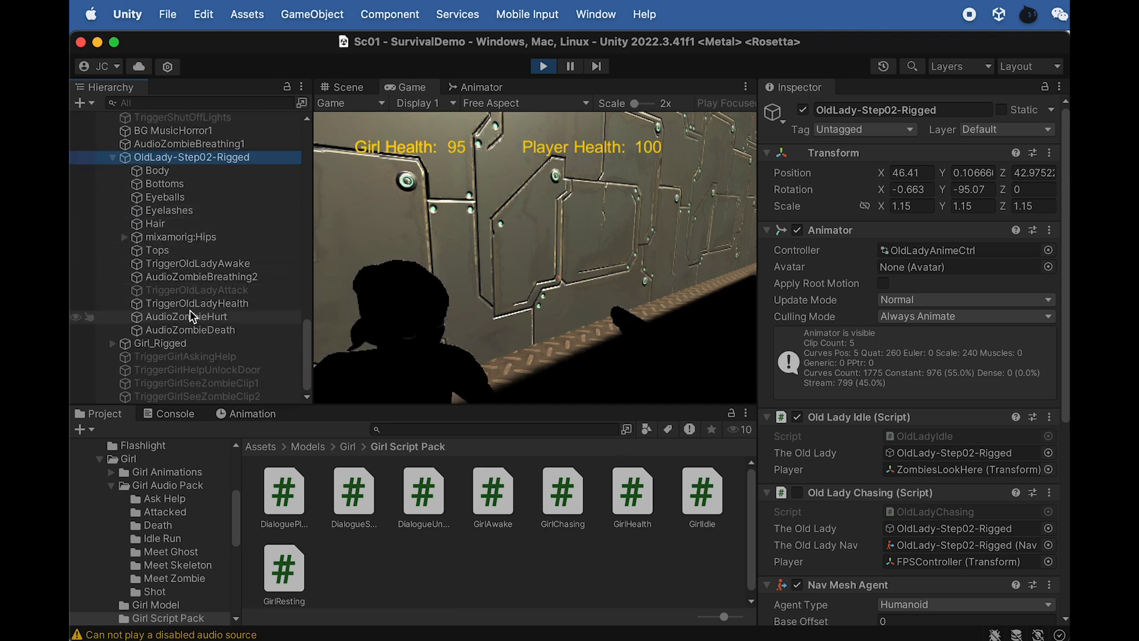
# Step: Select TriggerOldLadyAwake and stretch it along the corridor in the Scene view to a Z scale of about 35.57
pyautogui.click(232, 291)
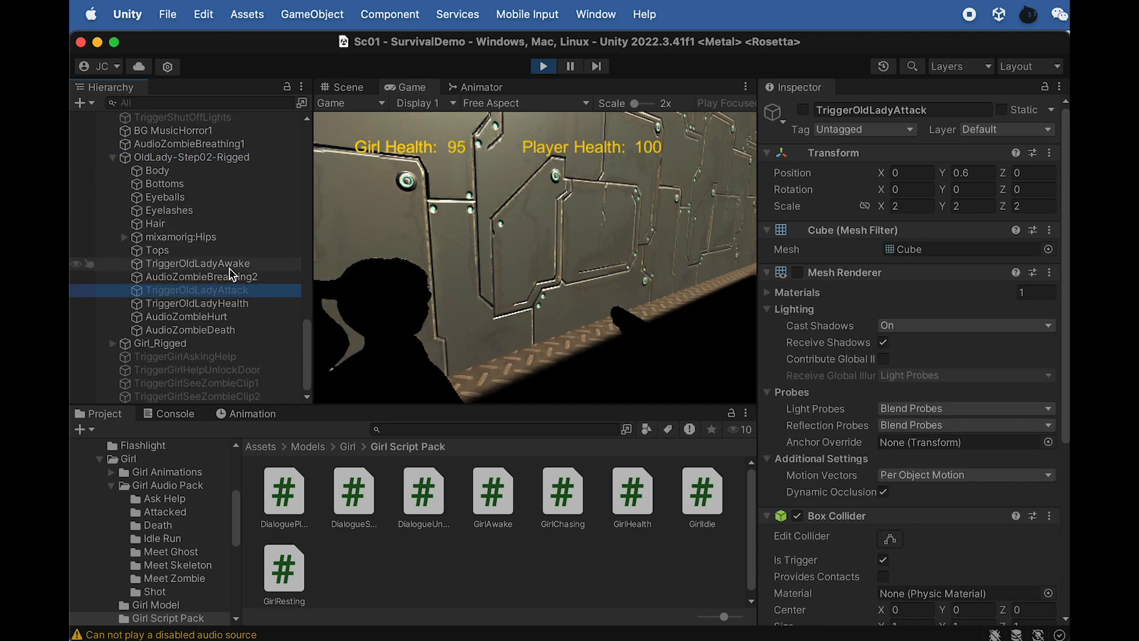
pyautogui.click(230, 264)
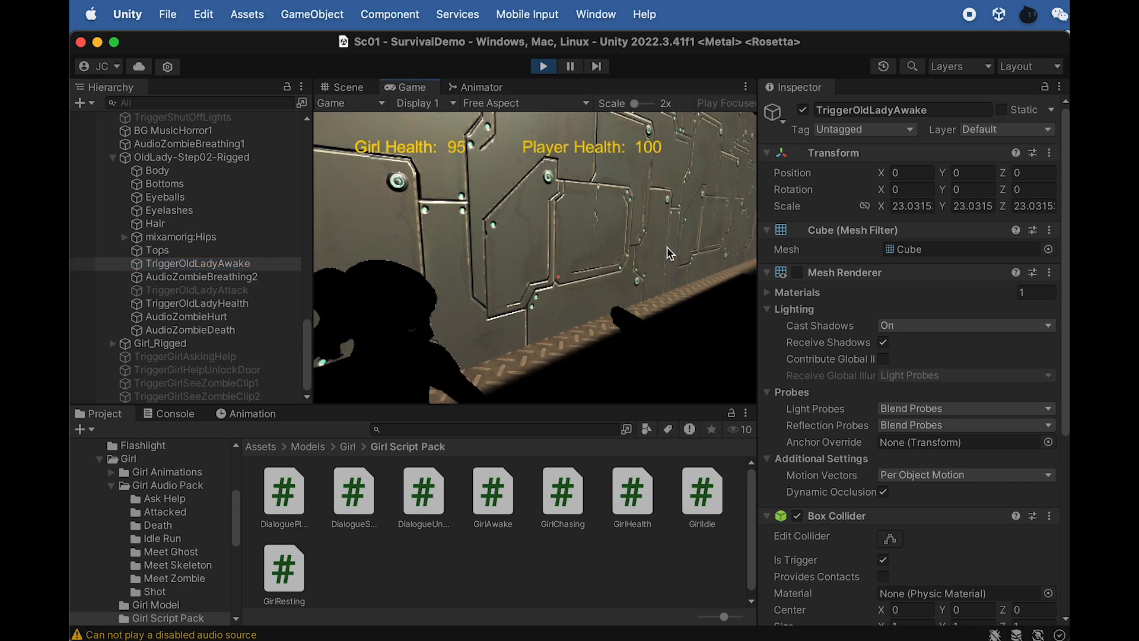
pyautogui.press('super+1')
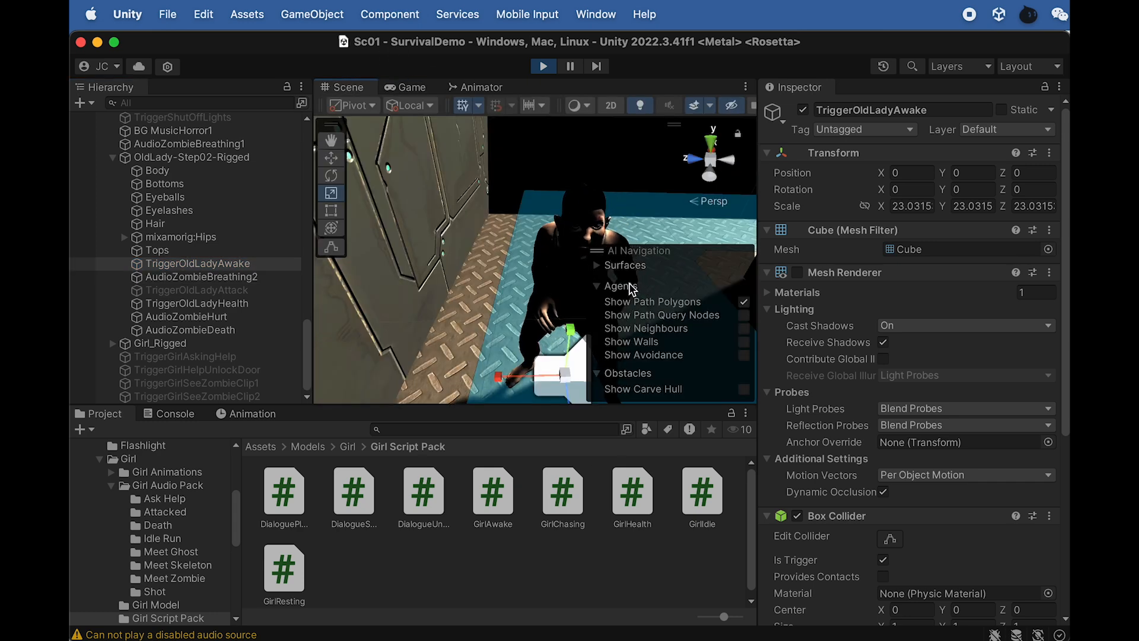
pyautogui.press('f')
pyautogui.keyDown('alt'); pyautogui.moveTo(534, 260); pyautogui.dragTo(570, 442); pyautogui.keyUp('alt')
pyautogui.scroll(8, 509, 244)
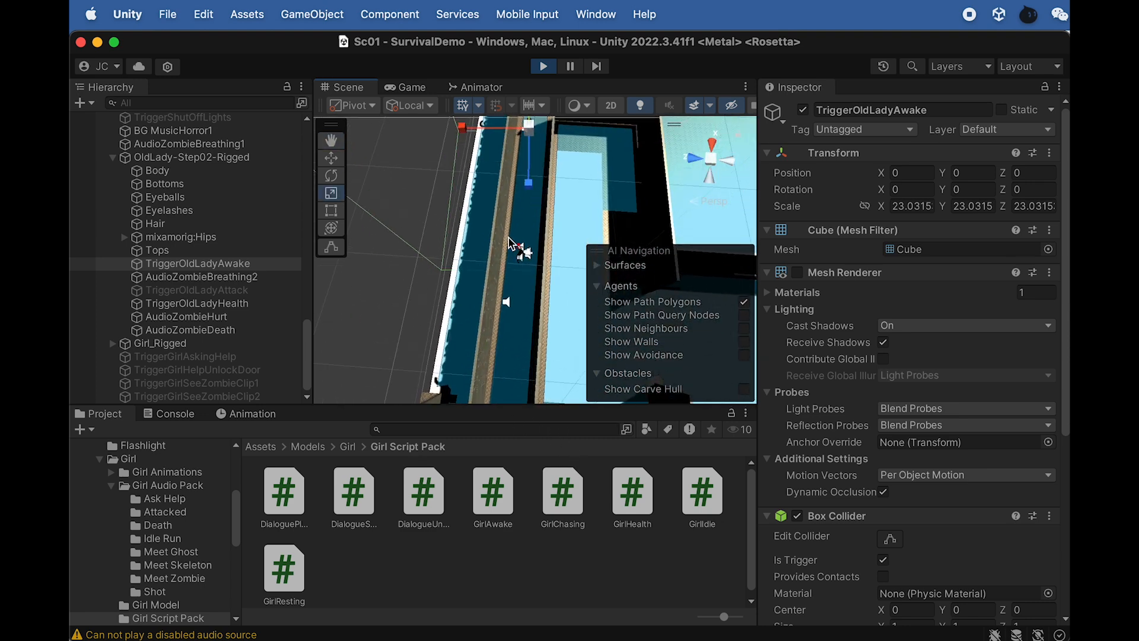
pyautogui.keyDown('alt'); pyautogui.moveTo(509, 243); pyautogui.dragTo(525, 301); pyautogui.keyUp('alt')
pyautogui.scroll(-5, 531, 237)
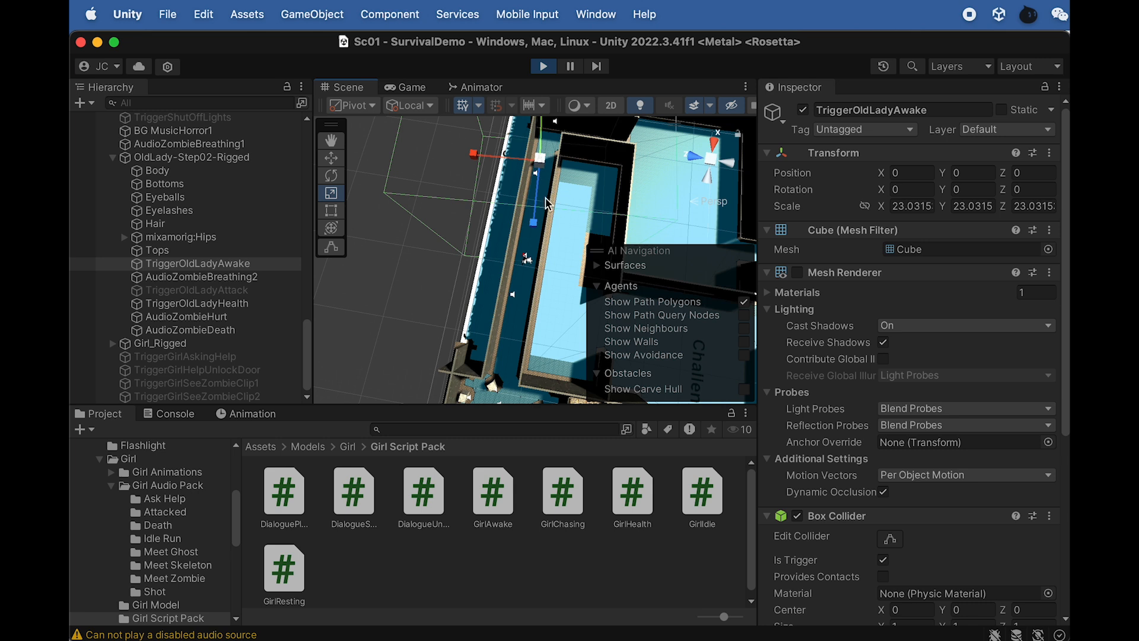
pyautogui.scroll(-2, 540, 219)
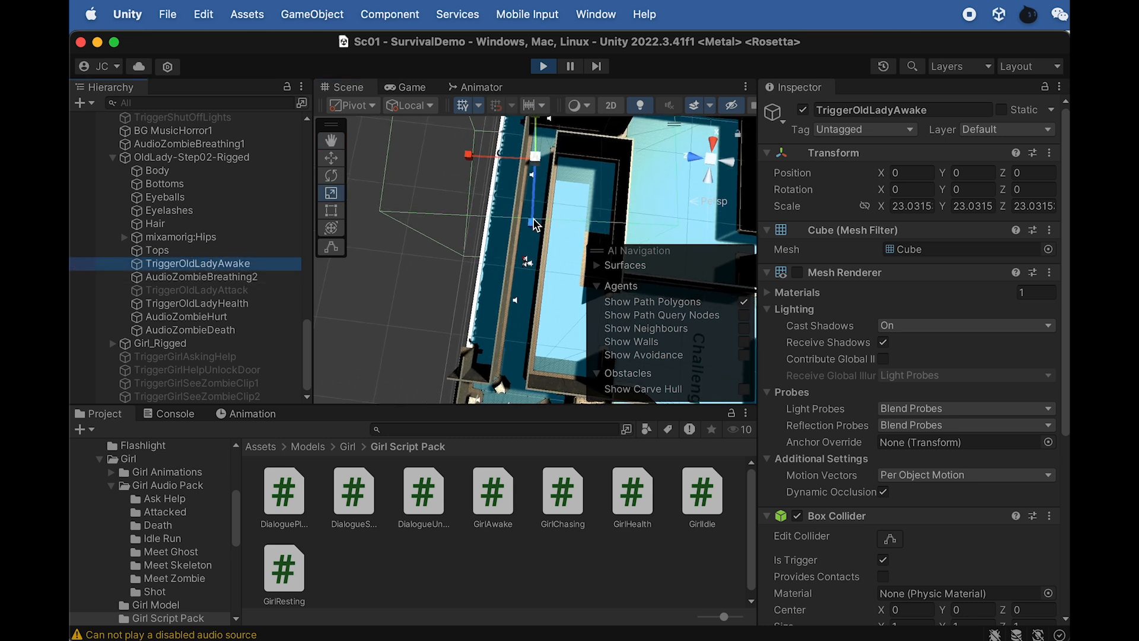
pyautogui.moveTo(533, 229); pyautogui.dragTo(532, 249)
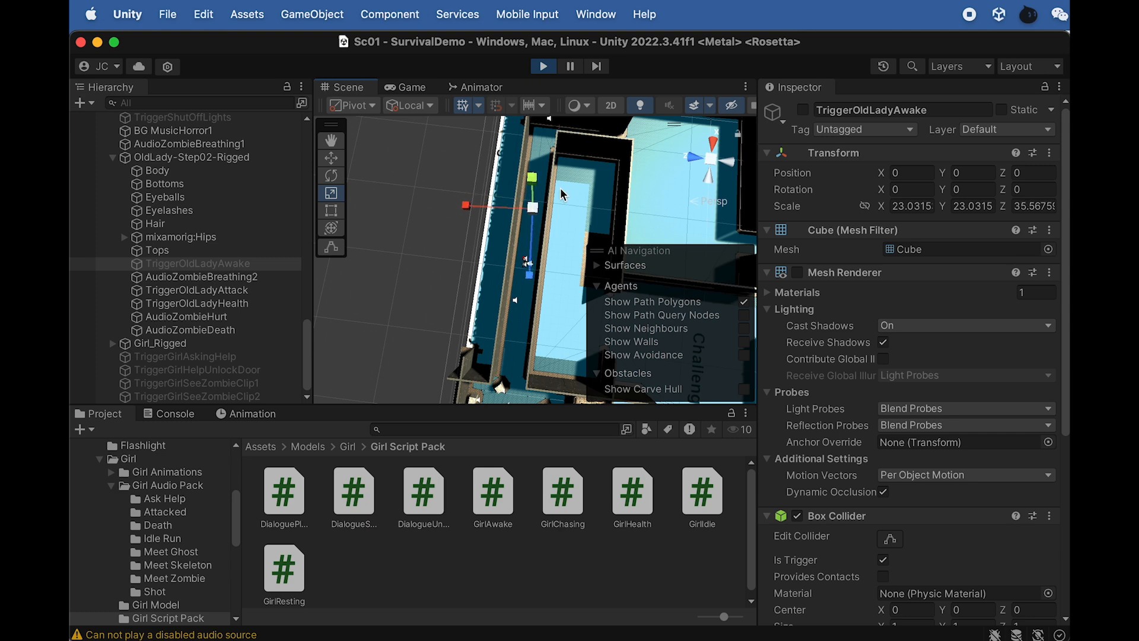
# Step: Stop the play test and examine the area TriggerOldLadyAwake covers over the corridor
pyautogui.click(543, 66)
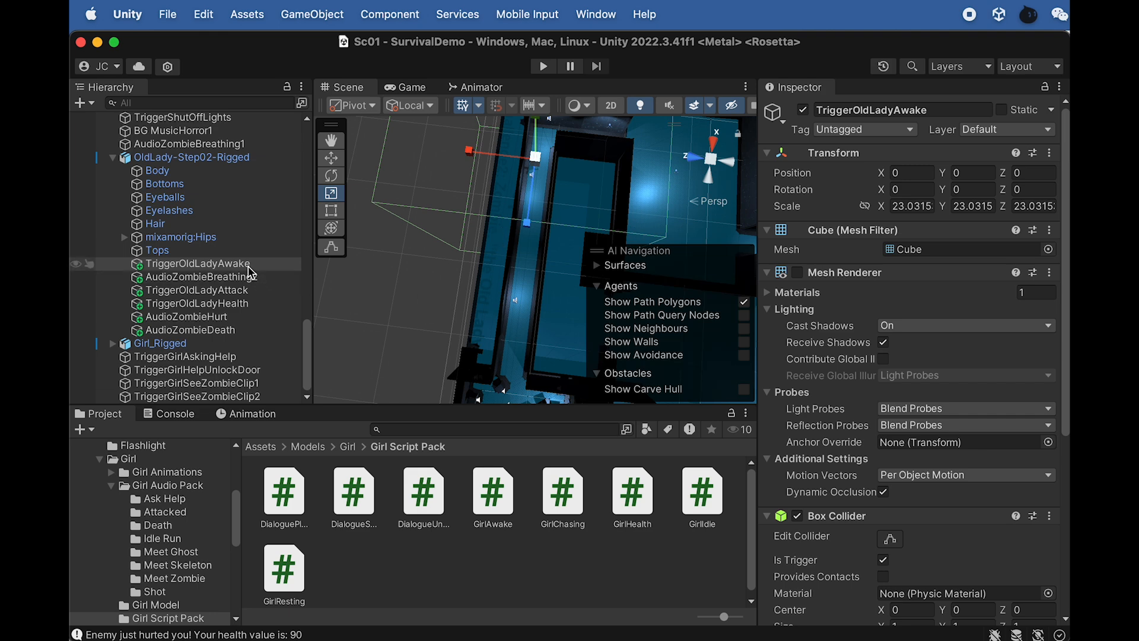
pyautogui.keyDown('alt'); pyautogui.moveTo(520, 223); pyautogui.dragTo(557, 263); pyautogui.keyUp('alt')
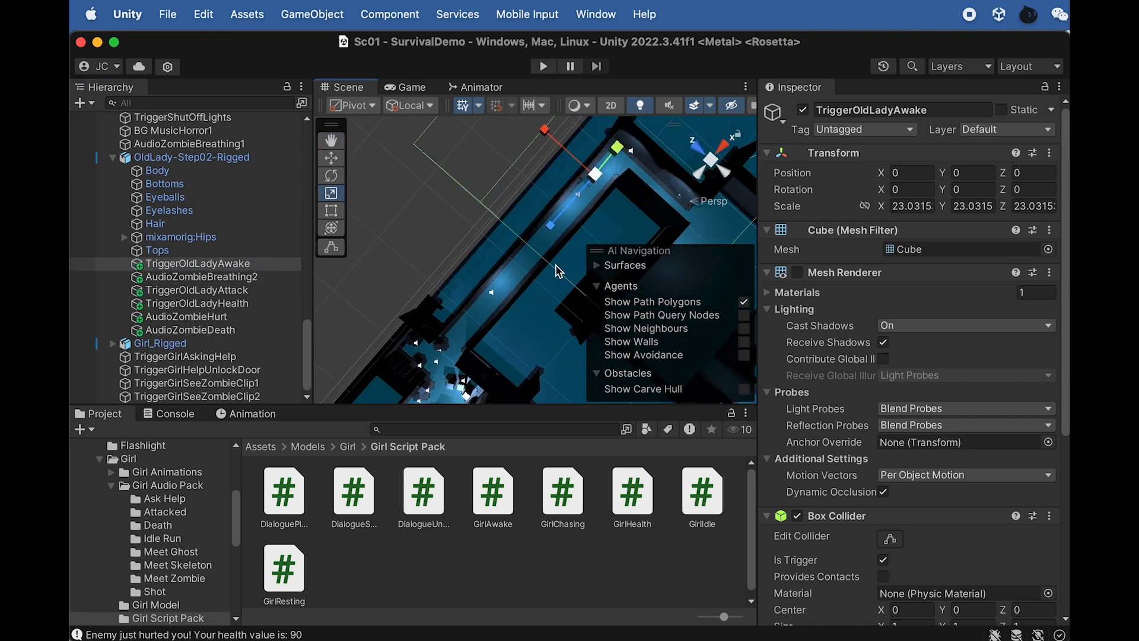
# Step: Stretch TriggerOldLadyAwake along the corridor to a Z scale of about 30.12, checking its reach against TriggerGirlSeeZombieClip2
pyautogui.click(264, 397)
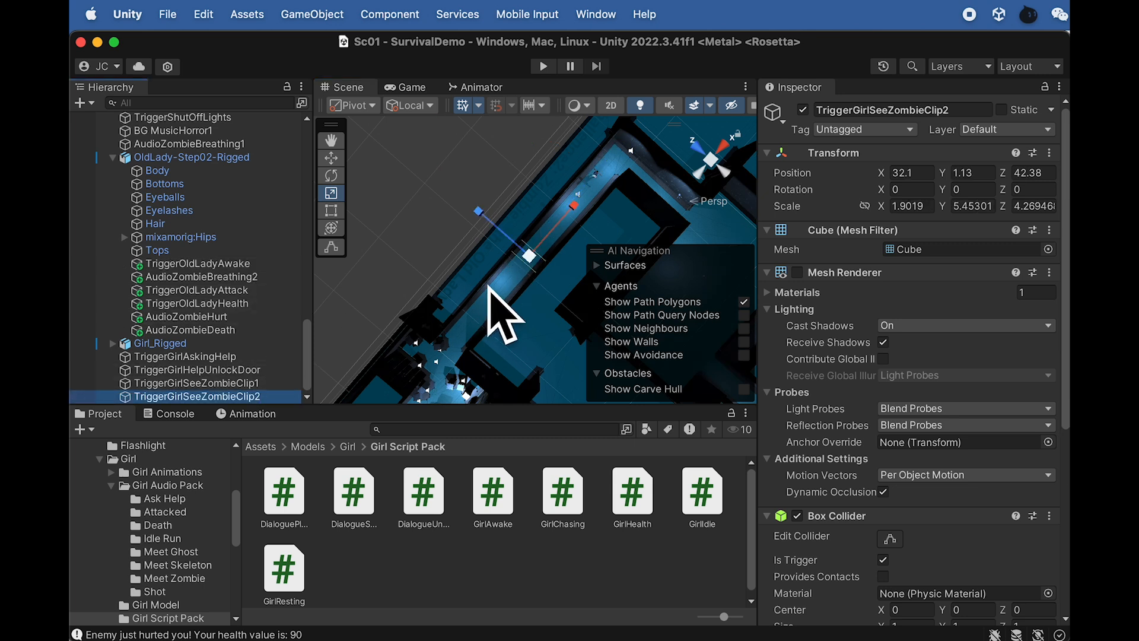
pyautogui.click(267, 265)
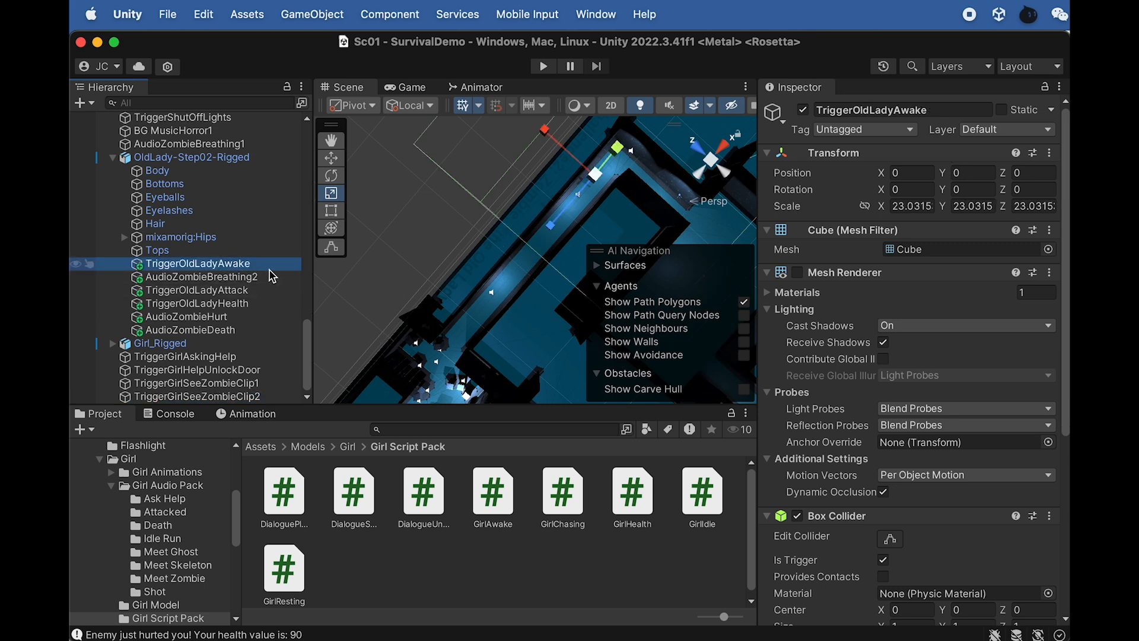
pyautogui.moveTo(555, 227); pyautogui.dragTo(547, 239)
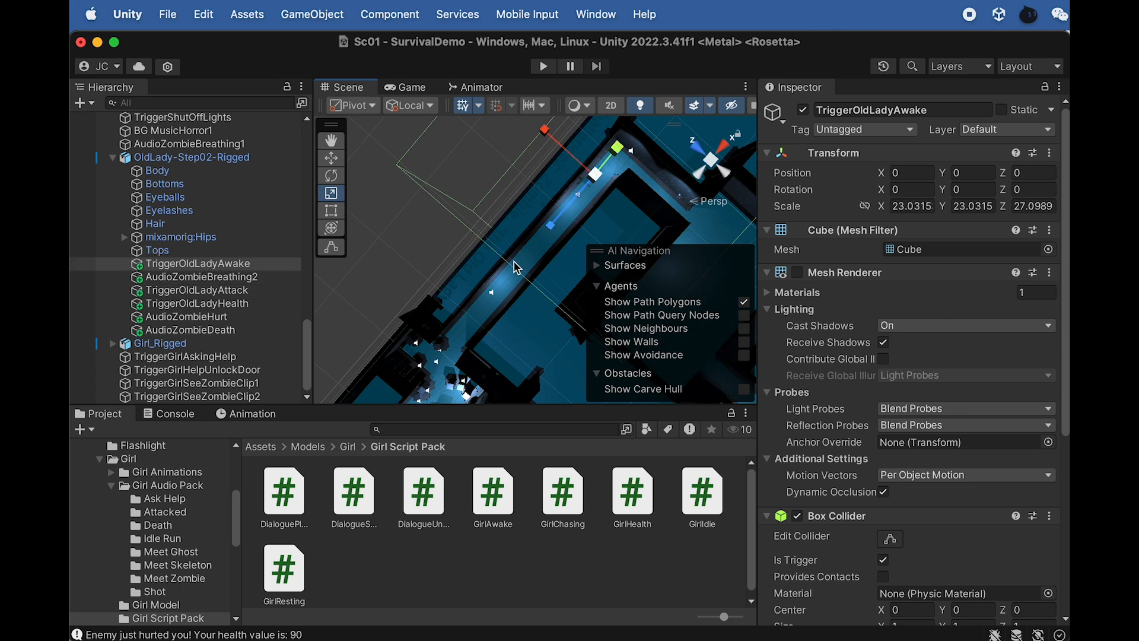
pyautogui.click(184, 396)
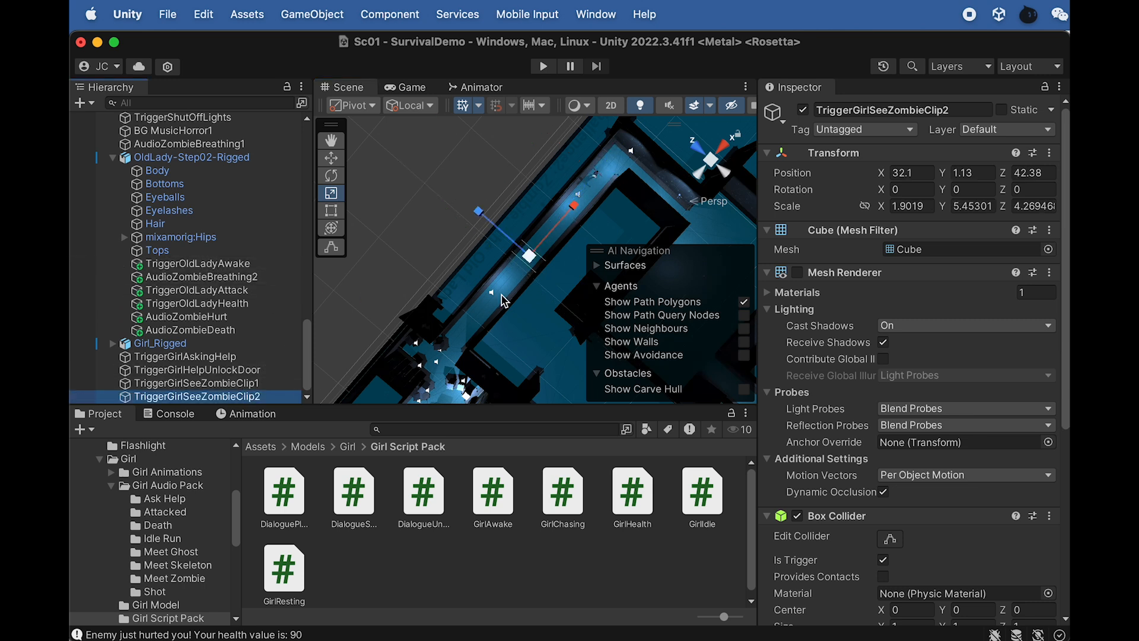
pyautogui.click(238, 264)
pyautogui.moveTo(554, 227); pyautogui.dragTo(546, 232)
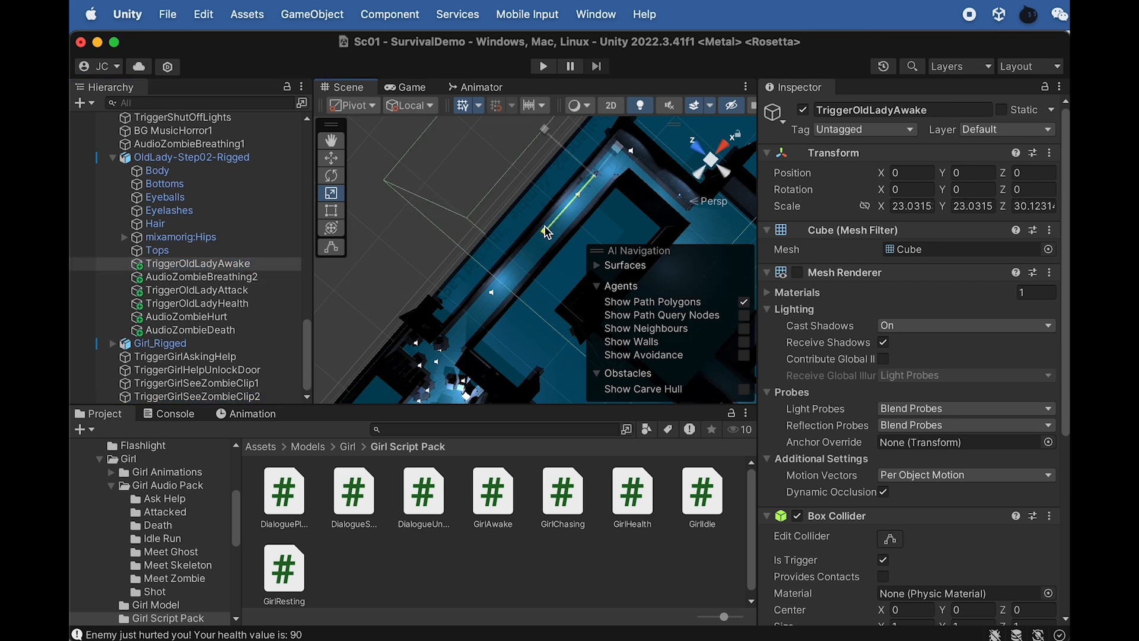
pyautogui.click(249, 396)
pyautogui.keyDown('alt'); pyautogui.moveTo(472, 268); pyautogui.dragTo(544, 193); pyautogui.keyUp('alt')
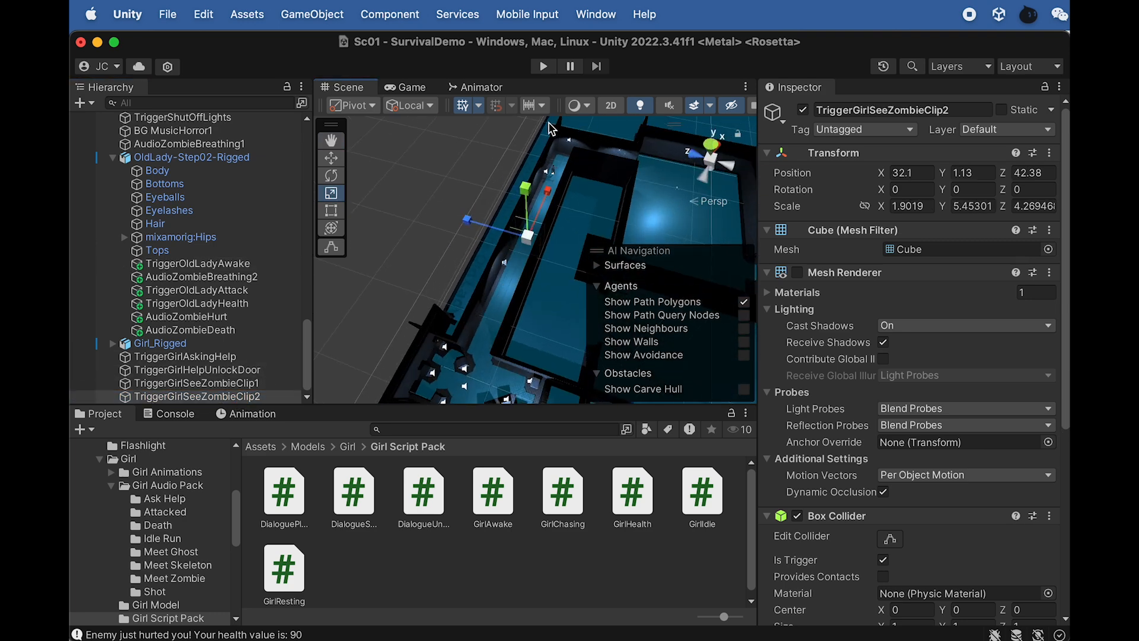
pyautogui.keyDown('alt'); pyautogui.moveTo(490, 268); pyautogui.dragTo(538, 246); pyautogui.keyUp('alt')
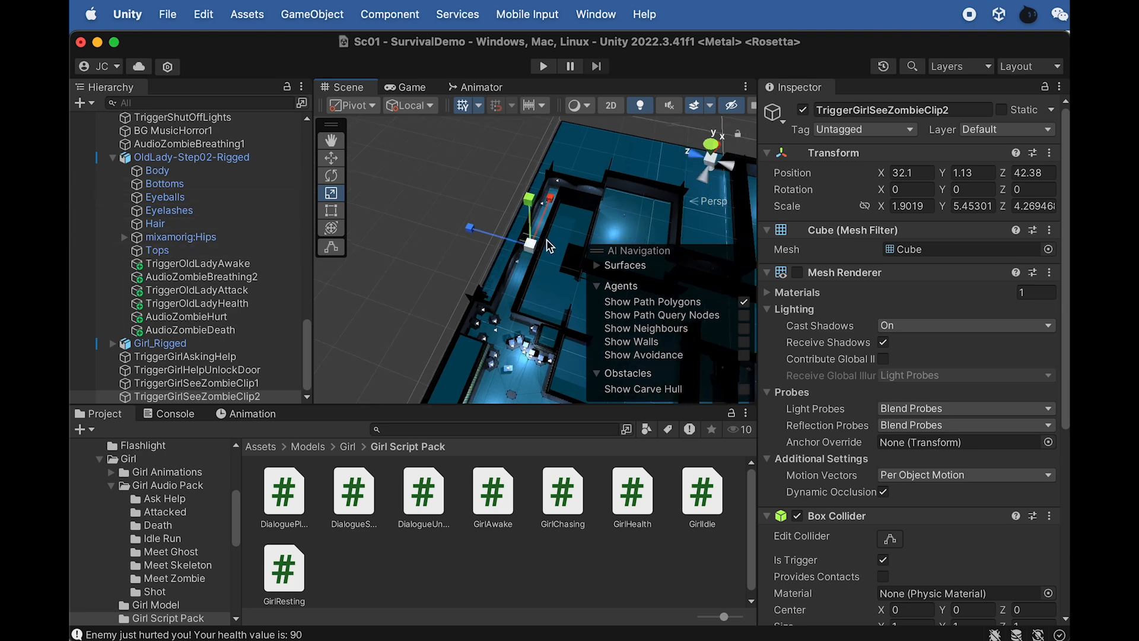
# Step: Select FPSController and move it along the Z axis to a Z position of 33.9, beside the furnished room
pyautogui.scroll(10, 187, 158)
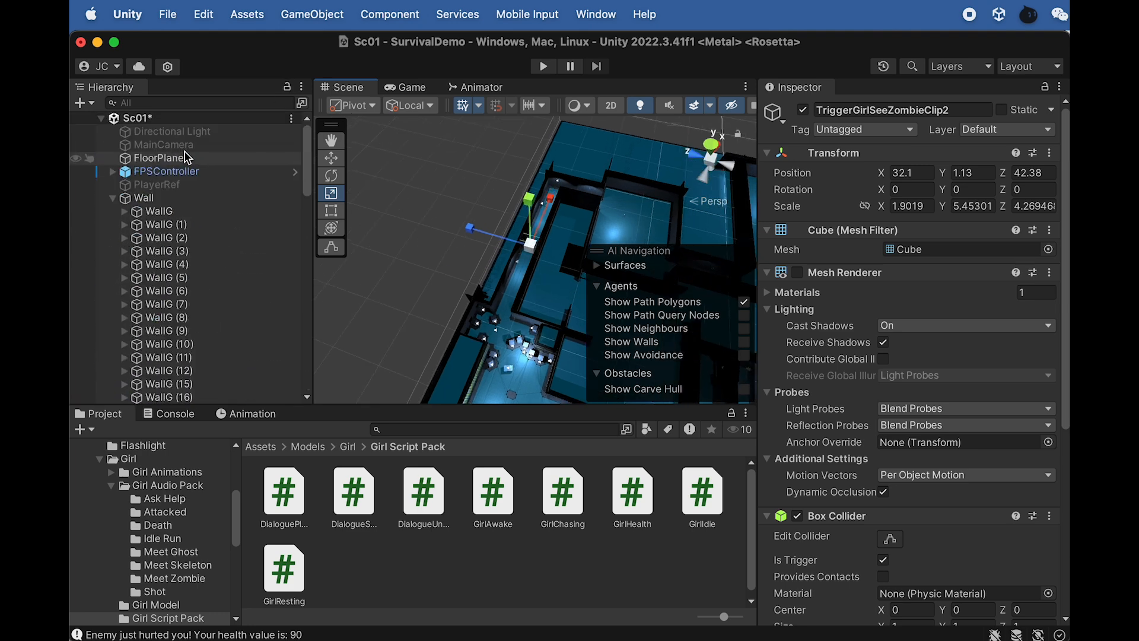
pyautogui.doubleClick(176, 172)
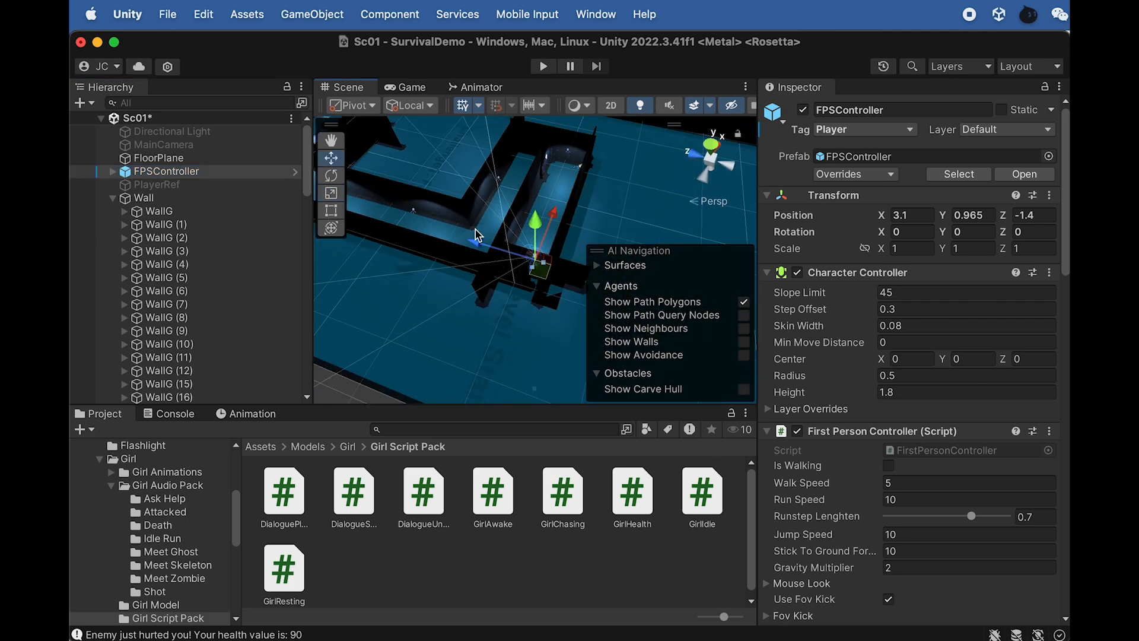
pyautogui.keyDown('alt'); pyautogui.moveTo(476, 232); pyautogui.dragTo(490, 324); pyautogui.keyUp('alt')
pyautogui.moveTo(491, 324); pyautogui.dragTo(628, 345, button='middle')
pyautogui.scroll(-5, 561, 287)
pyautogui.moveTo(571, 277); pyautogui.dragTo(383, 265)
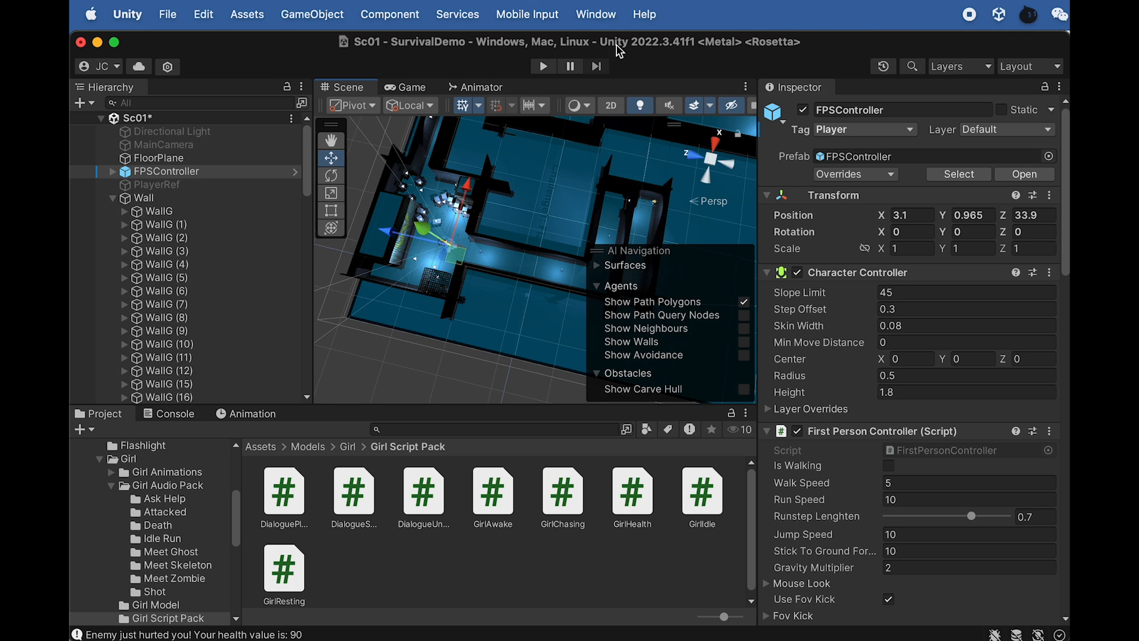
# Step: Start a play test, enable the Directional Light, and raise its intensity to 1.92
pyautogui.click(544, 67)
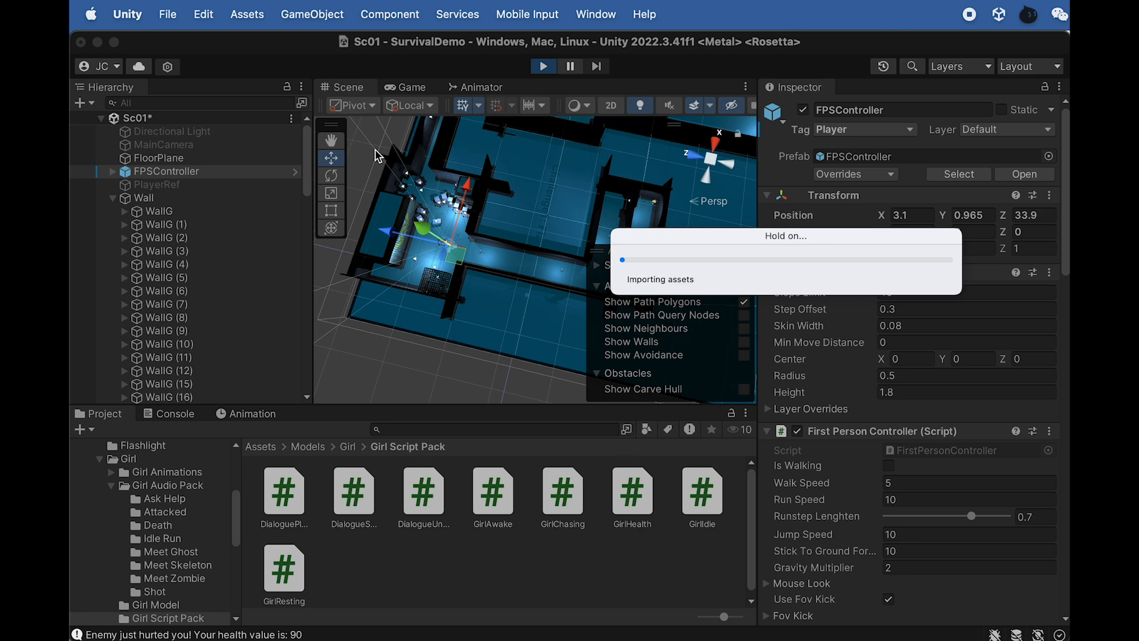
pyautogui.click(211, 135)
pyautogui.click(804, 111)
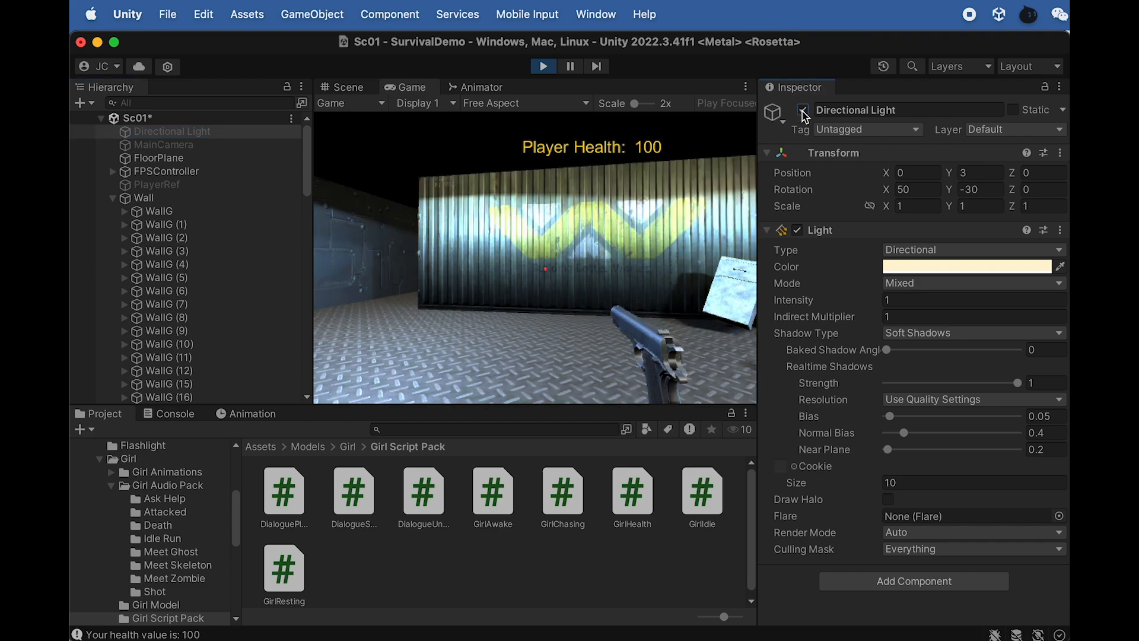
pyautogui.moveTo(816, 303); pyautogui.dragTo(845, 304)
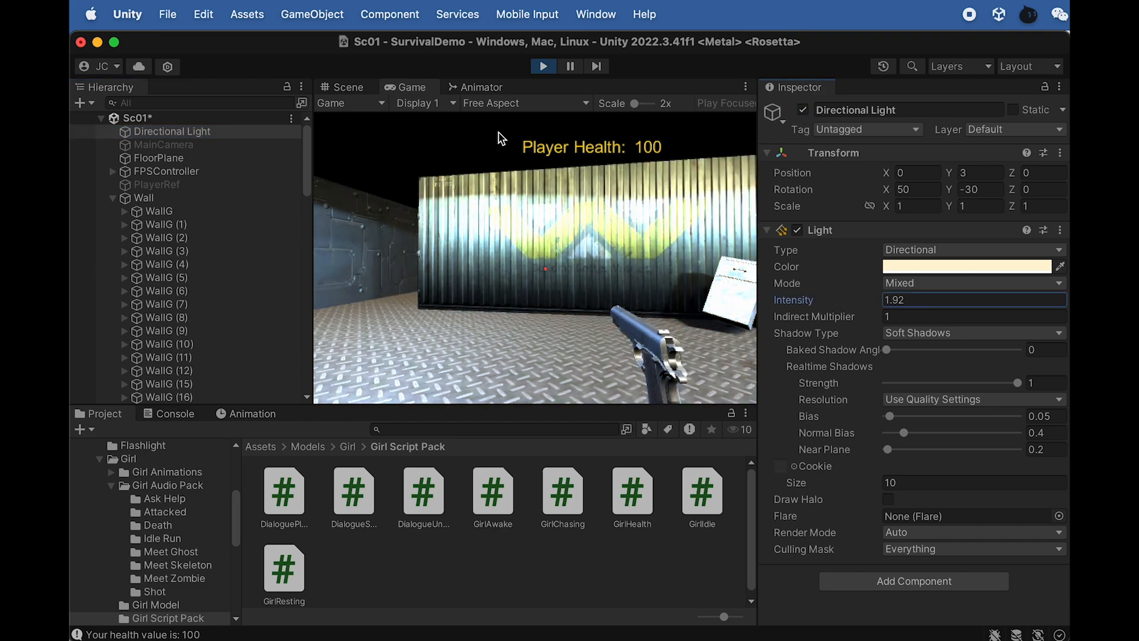
# Step: Play through the furnished room and the corridor to test the zombie encounter, and stop the play test
pyautogui.click(430, 152)
pyautogui.press('w')
pyautogui.press('e')
pyautogui.press('w')
pyautogui.press('w')
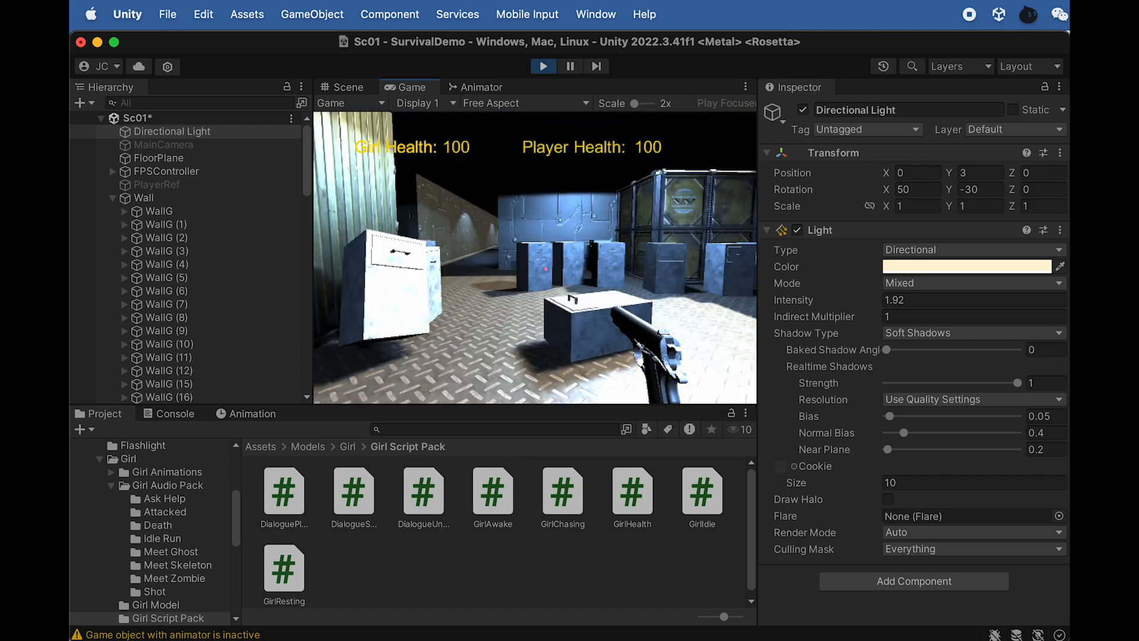
pyautogui.press('w')
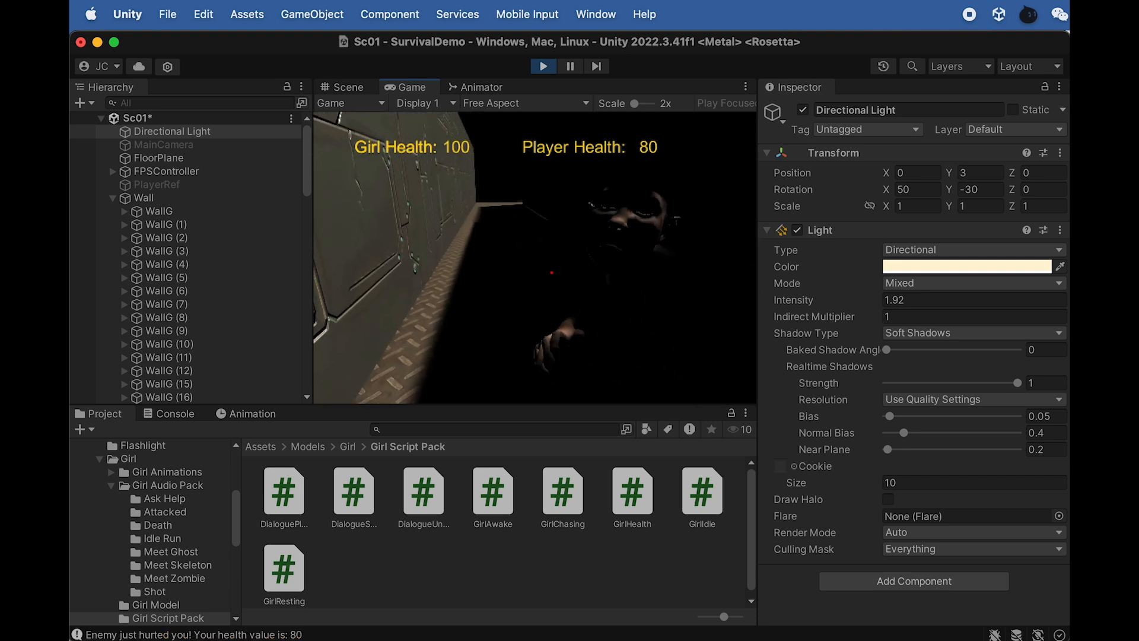
pyautogui.click(543, 66)
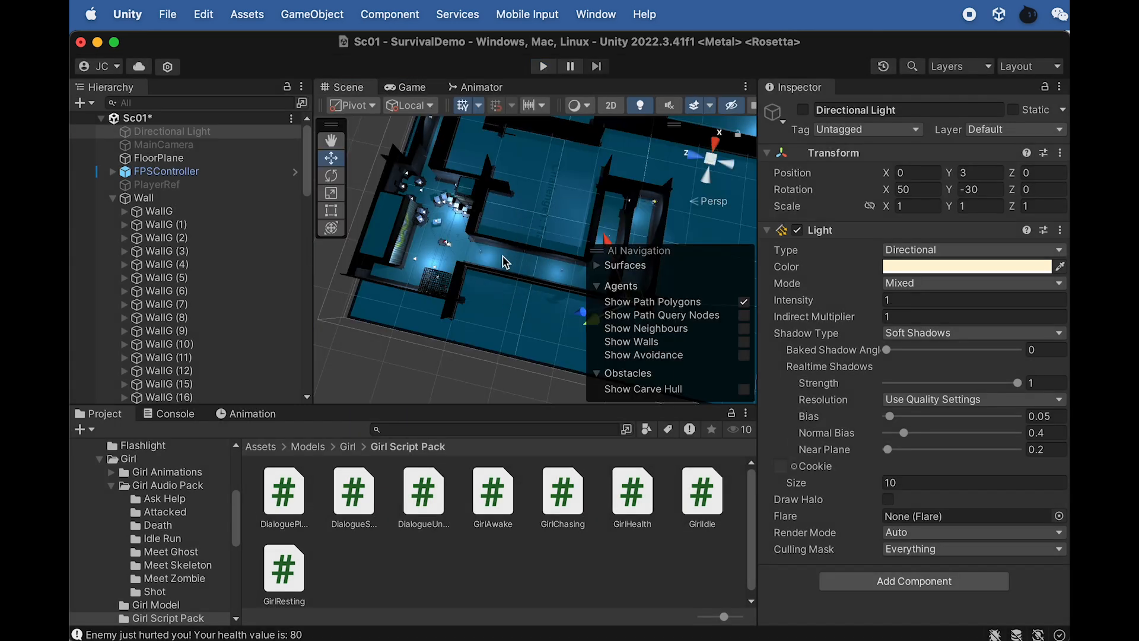
# Step: Examine the layout of the rooms and corridors across the level in the Scene view
pyautogui.scroll(4, 502, 256)
pyautogui.keyDown('alt'); pyautogui.moveTo(501, 255); pyautogui.dragTo(788, 134); pyautogui.keyUp('alt')
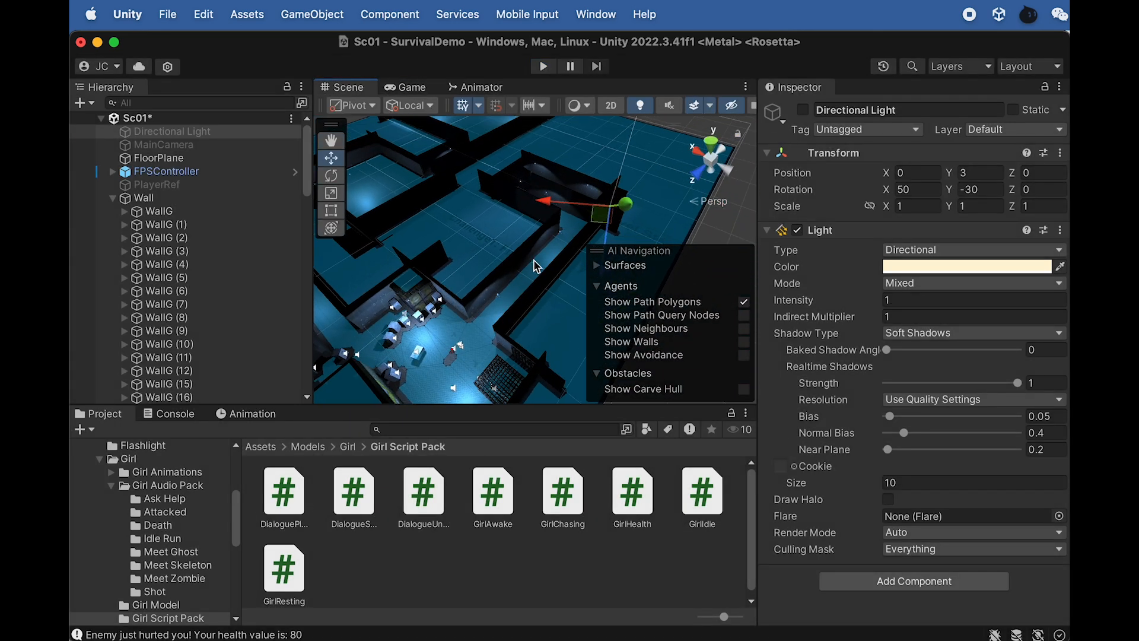
pyautogui.scroll(-2, 605, 244)
pyautogui.keyDown('alt'); pyautogui.moveTo(529, 250); pyautogui.dragTo(522, 223); pyautogui.keyUp('alt')
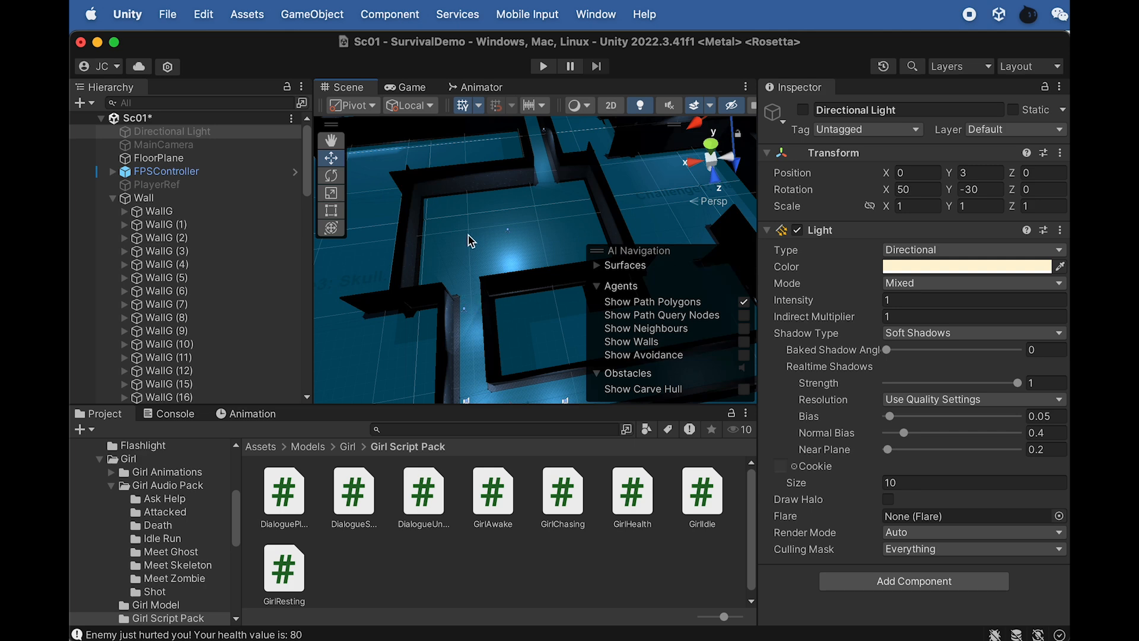
pyautogui.moveTo(527, 228); pyautogui.dragTo(476, 226, button='right')
pyautogui.moveTo(513, 193); pyautogui.dragTo(440, 344, button='middle')
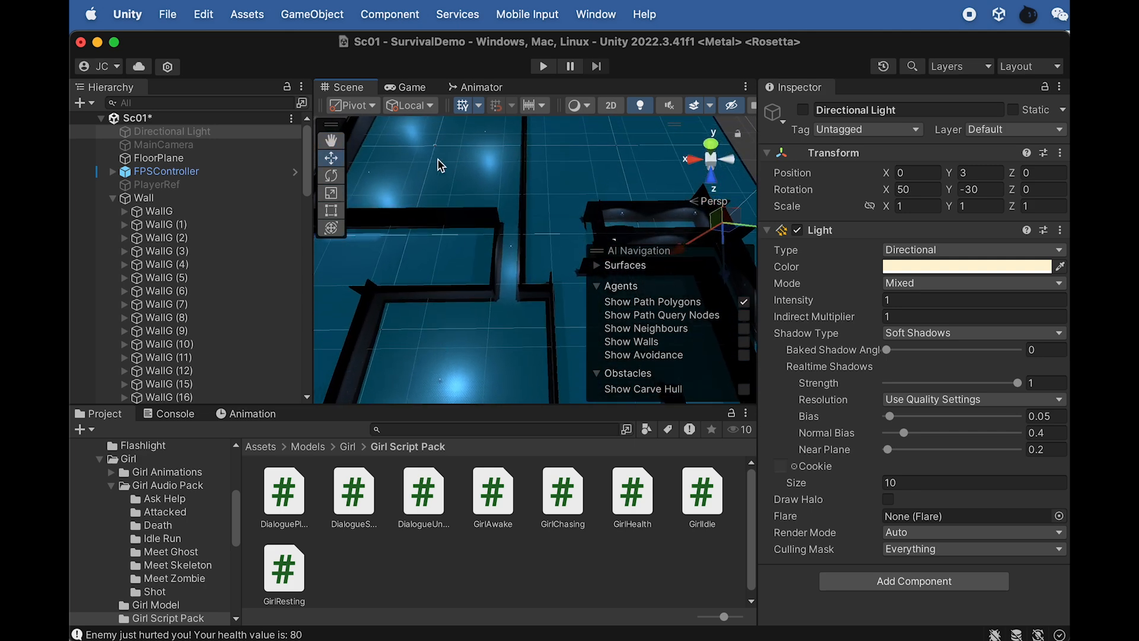
pyautogui.scroll(-3, 467, 158)
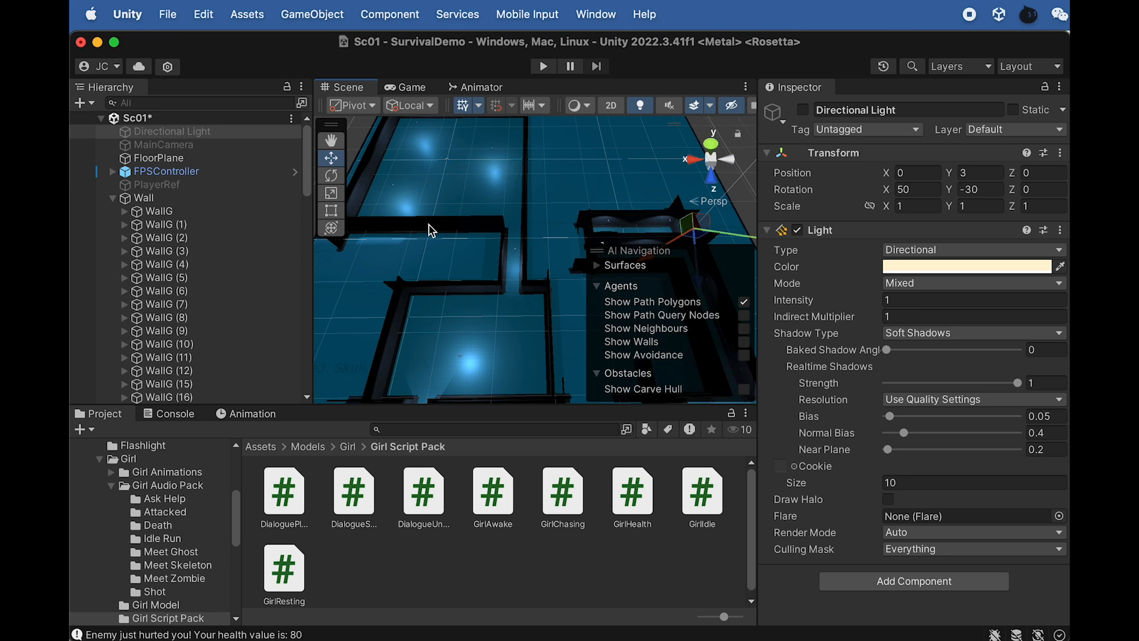
pyautogui.scroll(-3, 462, 274)
pyautogui.scroll(2, 504, 331)
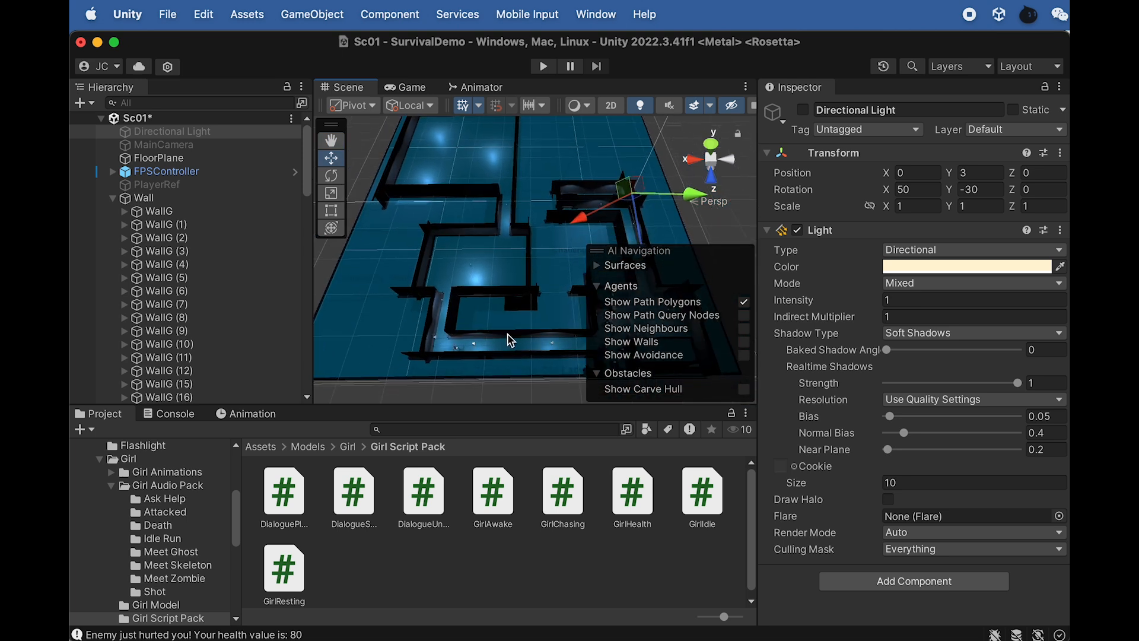